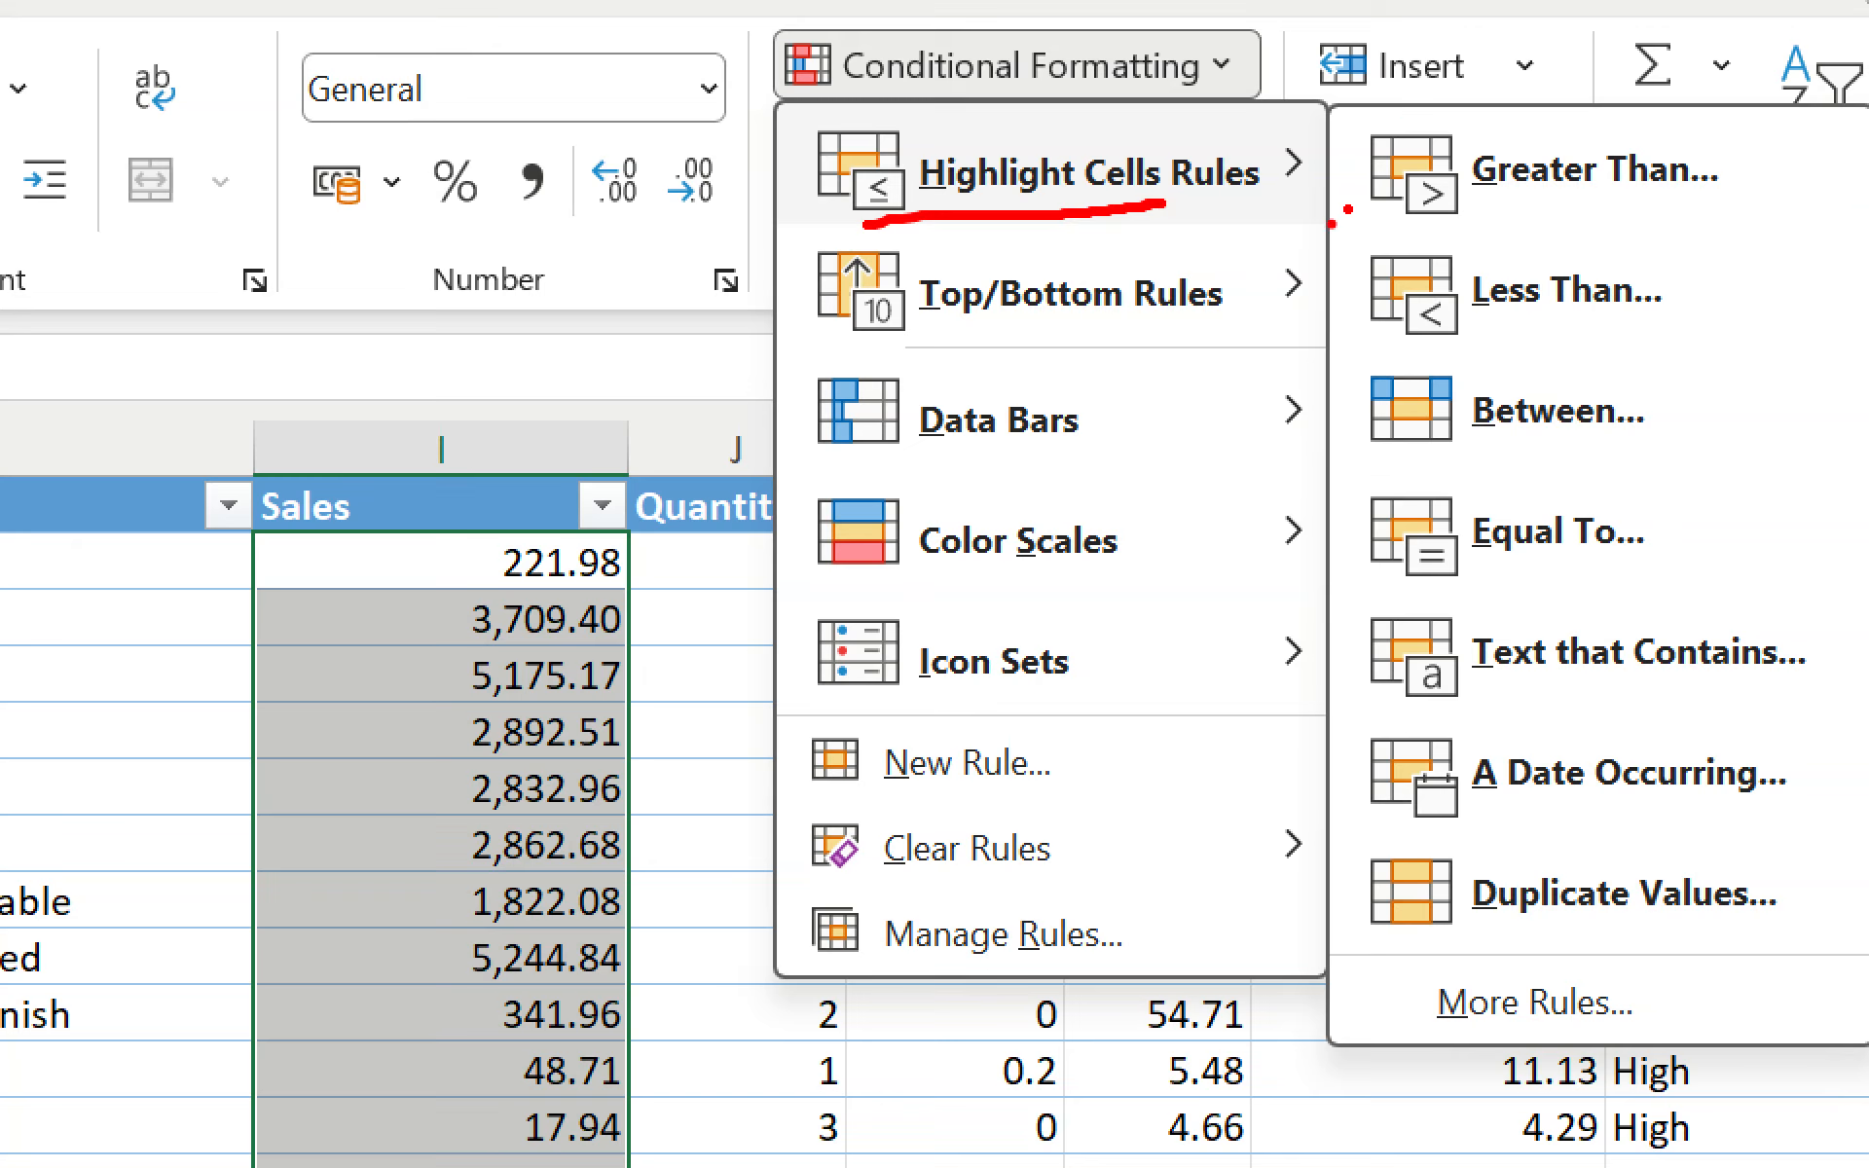
Highlight the selected Sales values greater than 2000 using Light Red Fill with Dark Red Text
{"action": "mouse_move", "coordinate": [1341, 238]}
{"action": "left_mouse_down"}
{"action": "mouse_move", "coordinate": [1569, 181]}
{"action": "mouse_move", "coordinate": [1730, 184]}
{"action": "left_mouse_up"}
{"action": "key", "text": "Escape"}
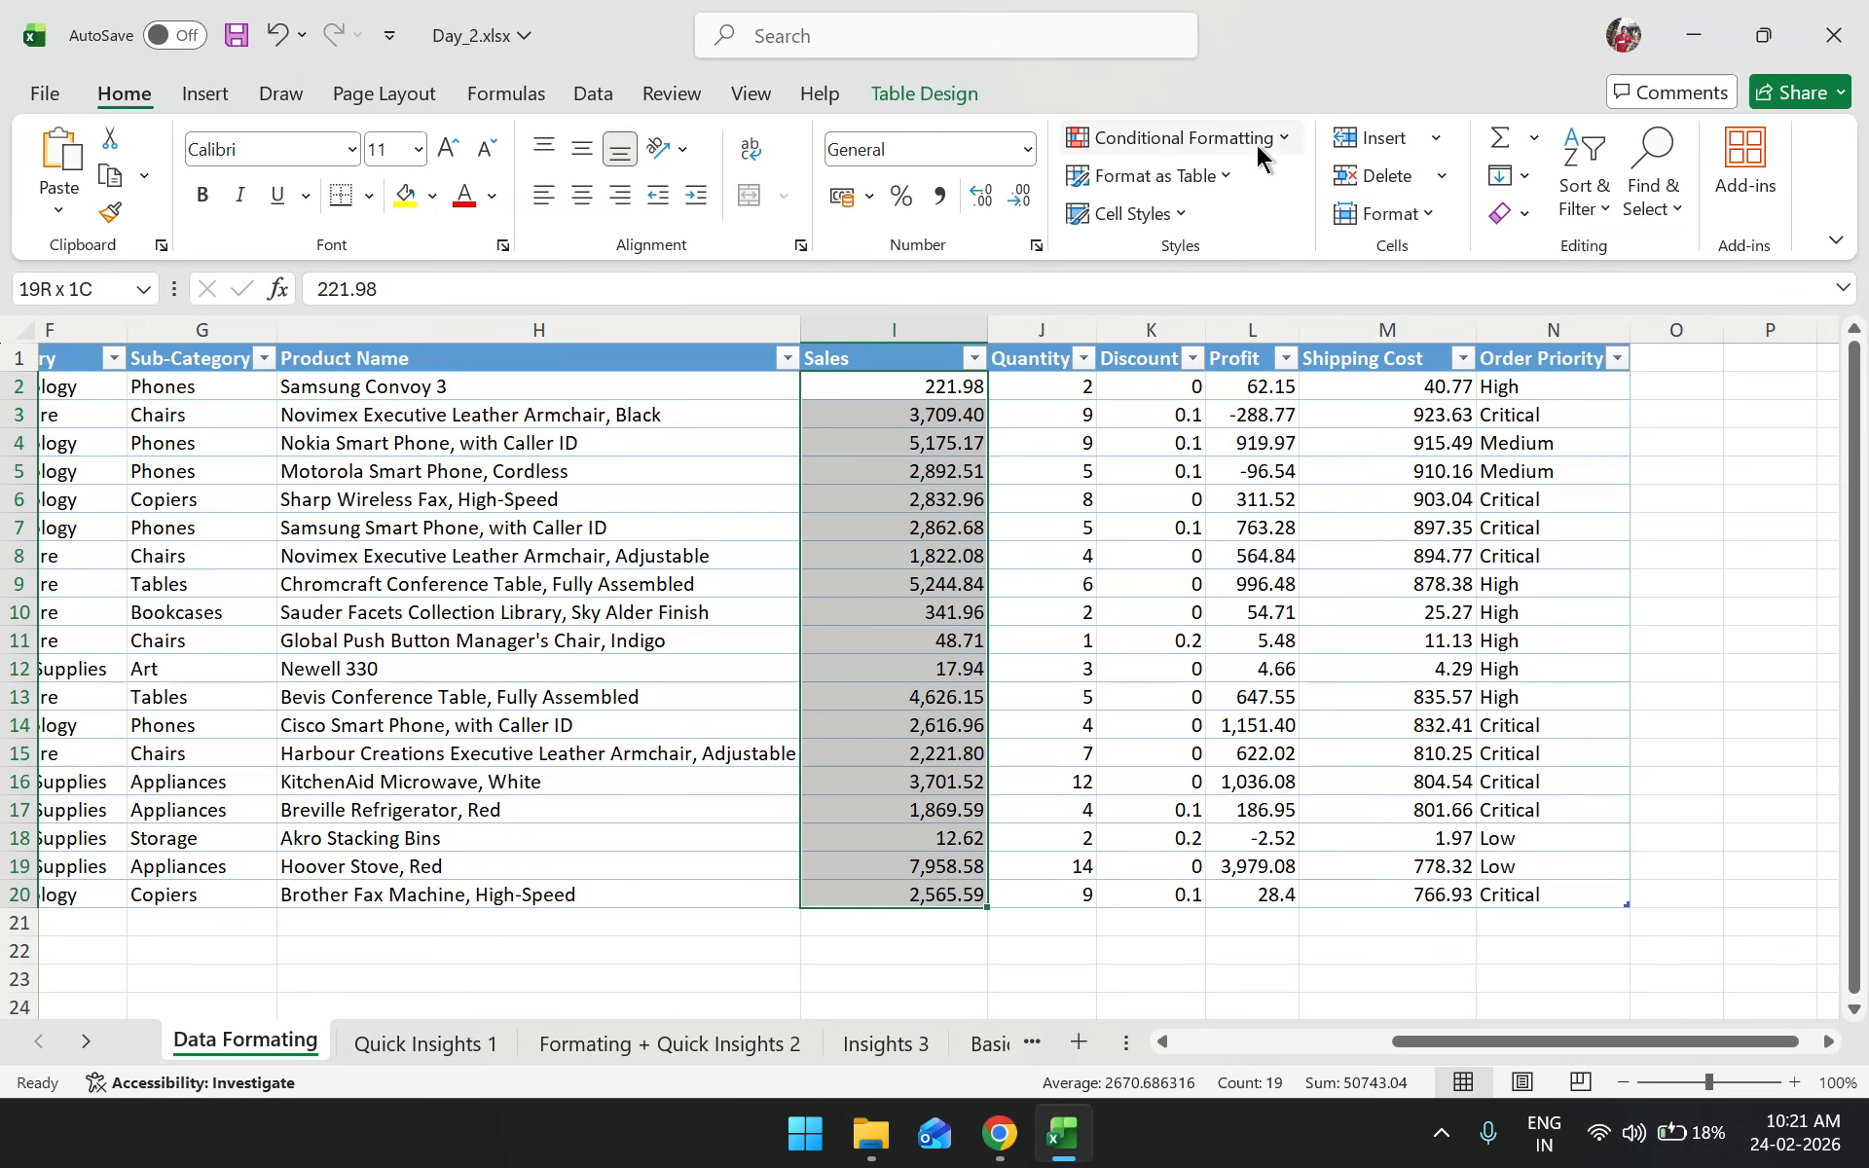
{"action": "left_click", "coordinate": [1258, 144]}
{"action": "mouse_move", "coordinate": [1265, 192]}
{"action": "left_click", "coordinate": [1402, 193]}
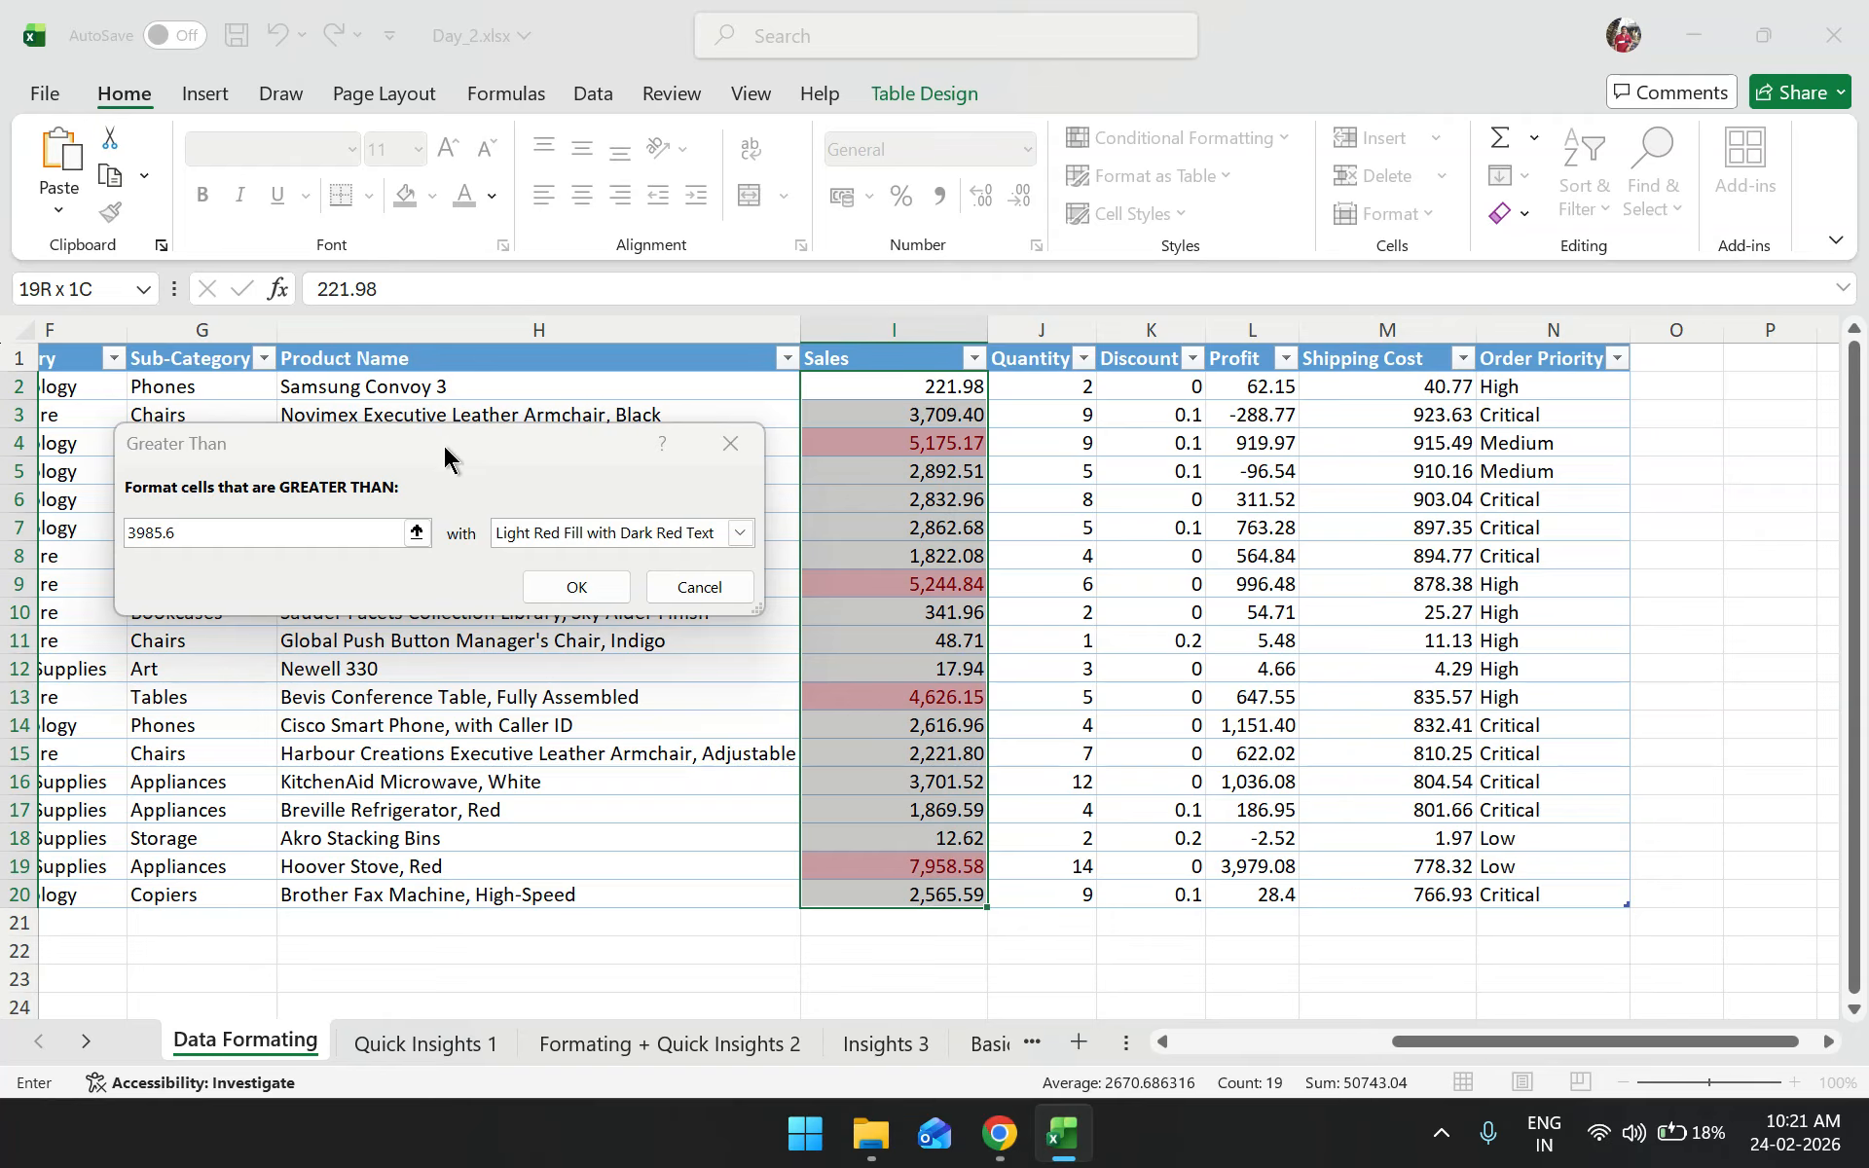
{"action": "left_click_drag", "start_coordinate": [448, 431], "coordinate": [949, 362]}
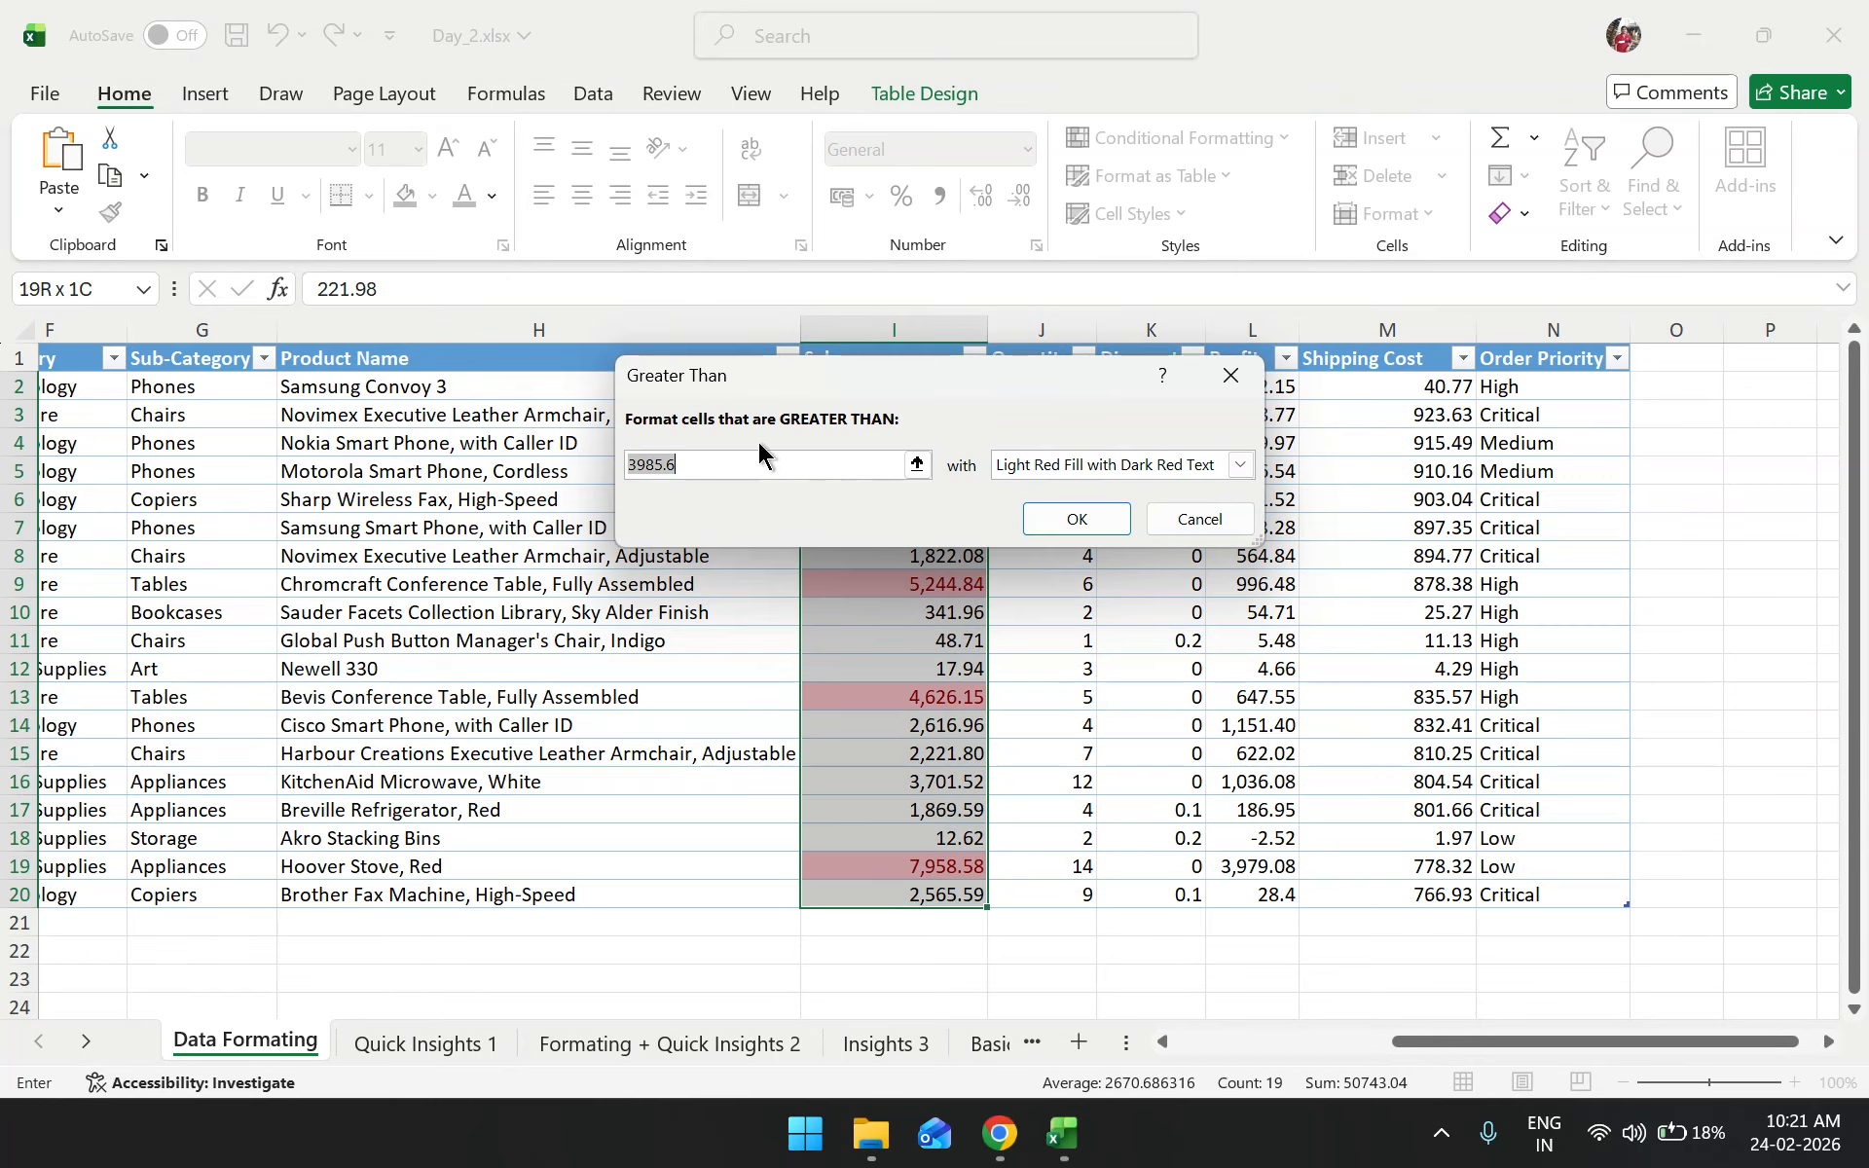
{"action": "key", "text": "BackSpace"}
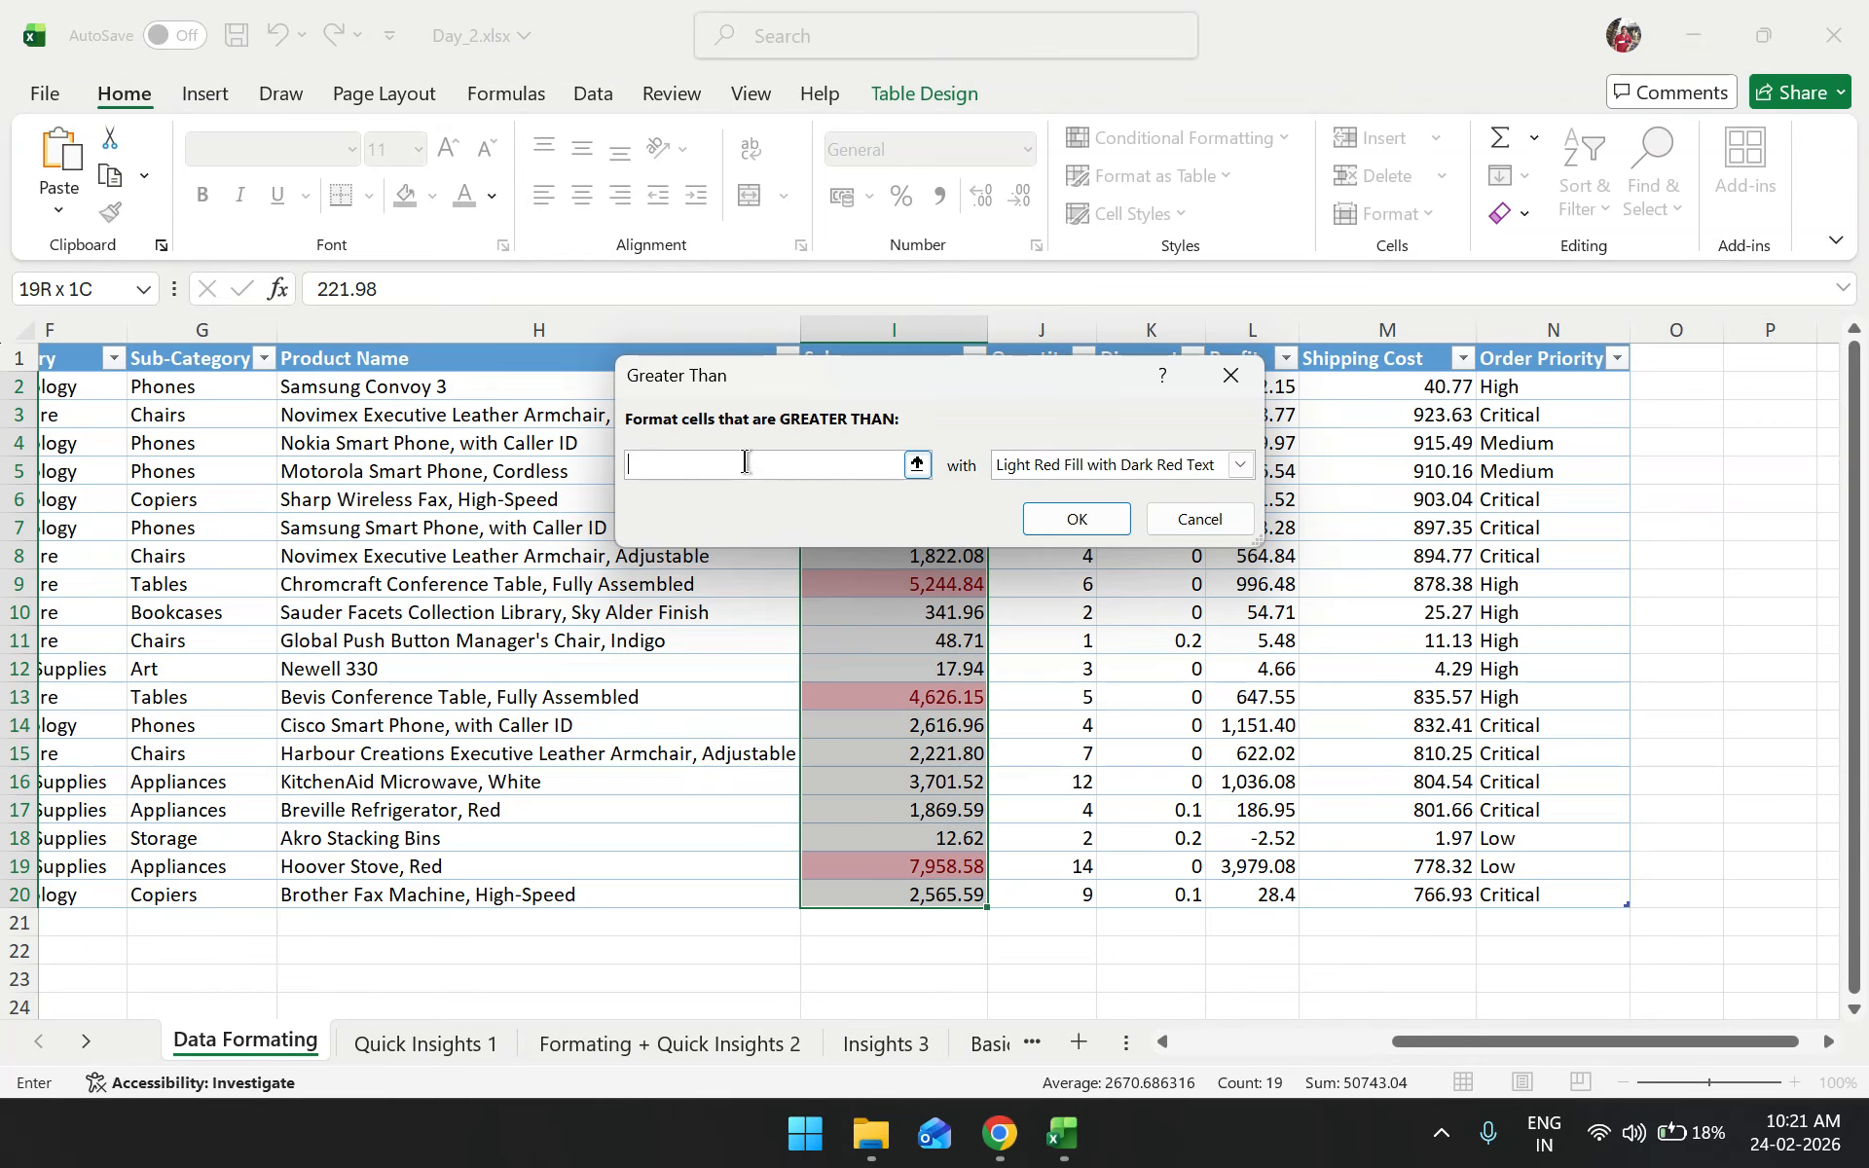
{"action": "type", "text": "200"}
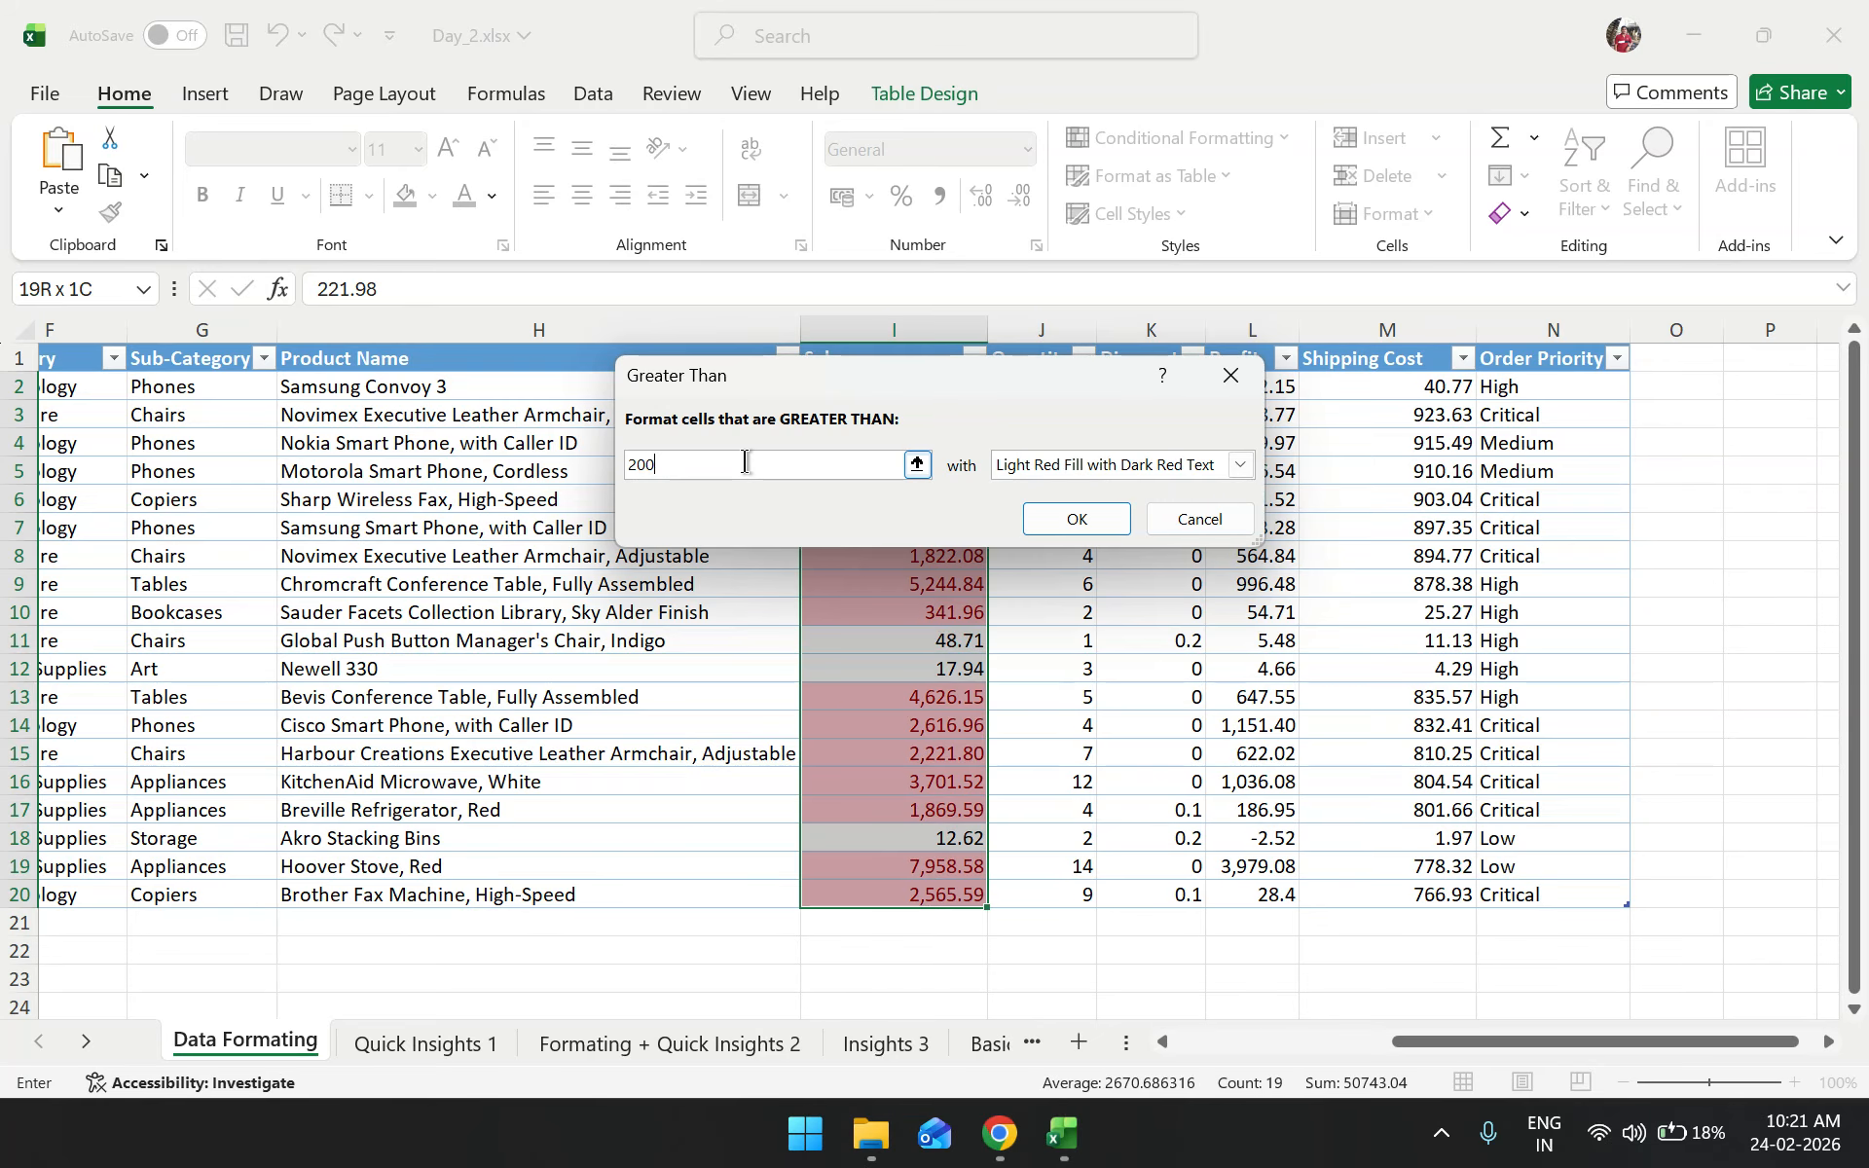
{"action": "type", "text": "0"}
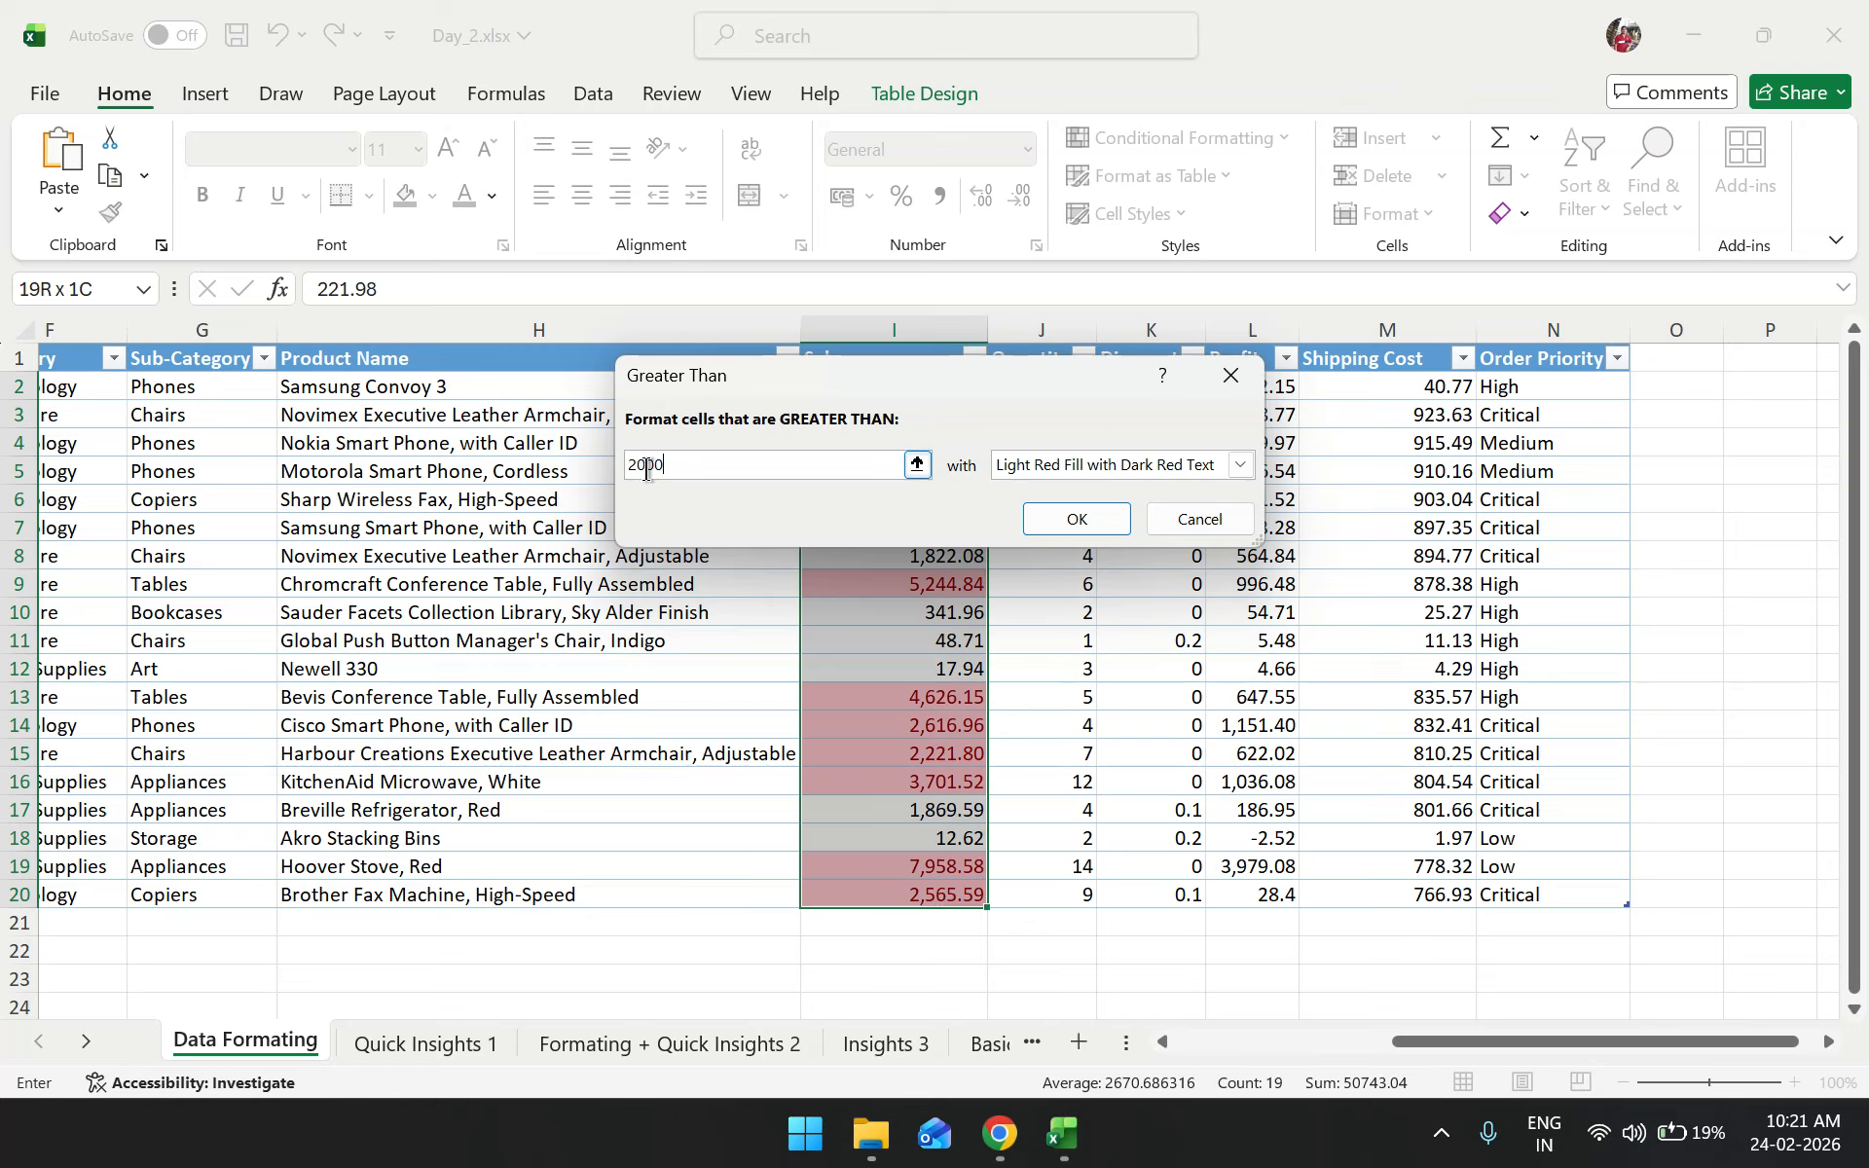
{"action": "left_click", "coordinate": [1071, 520]}
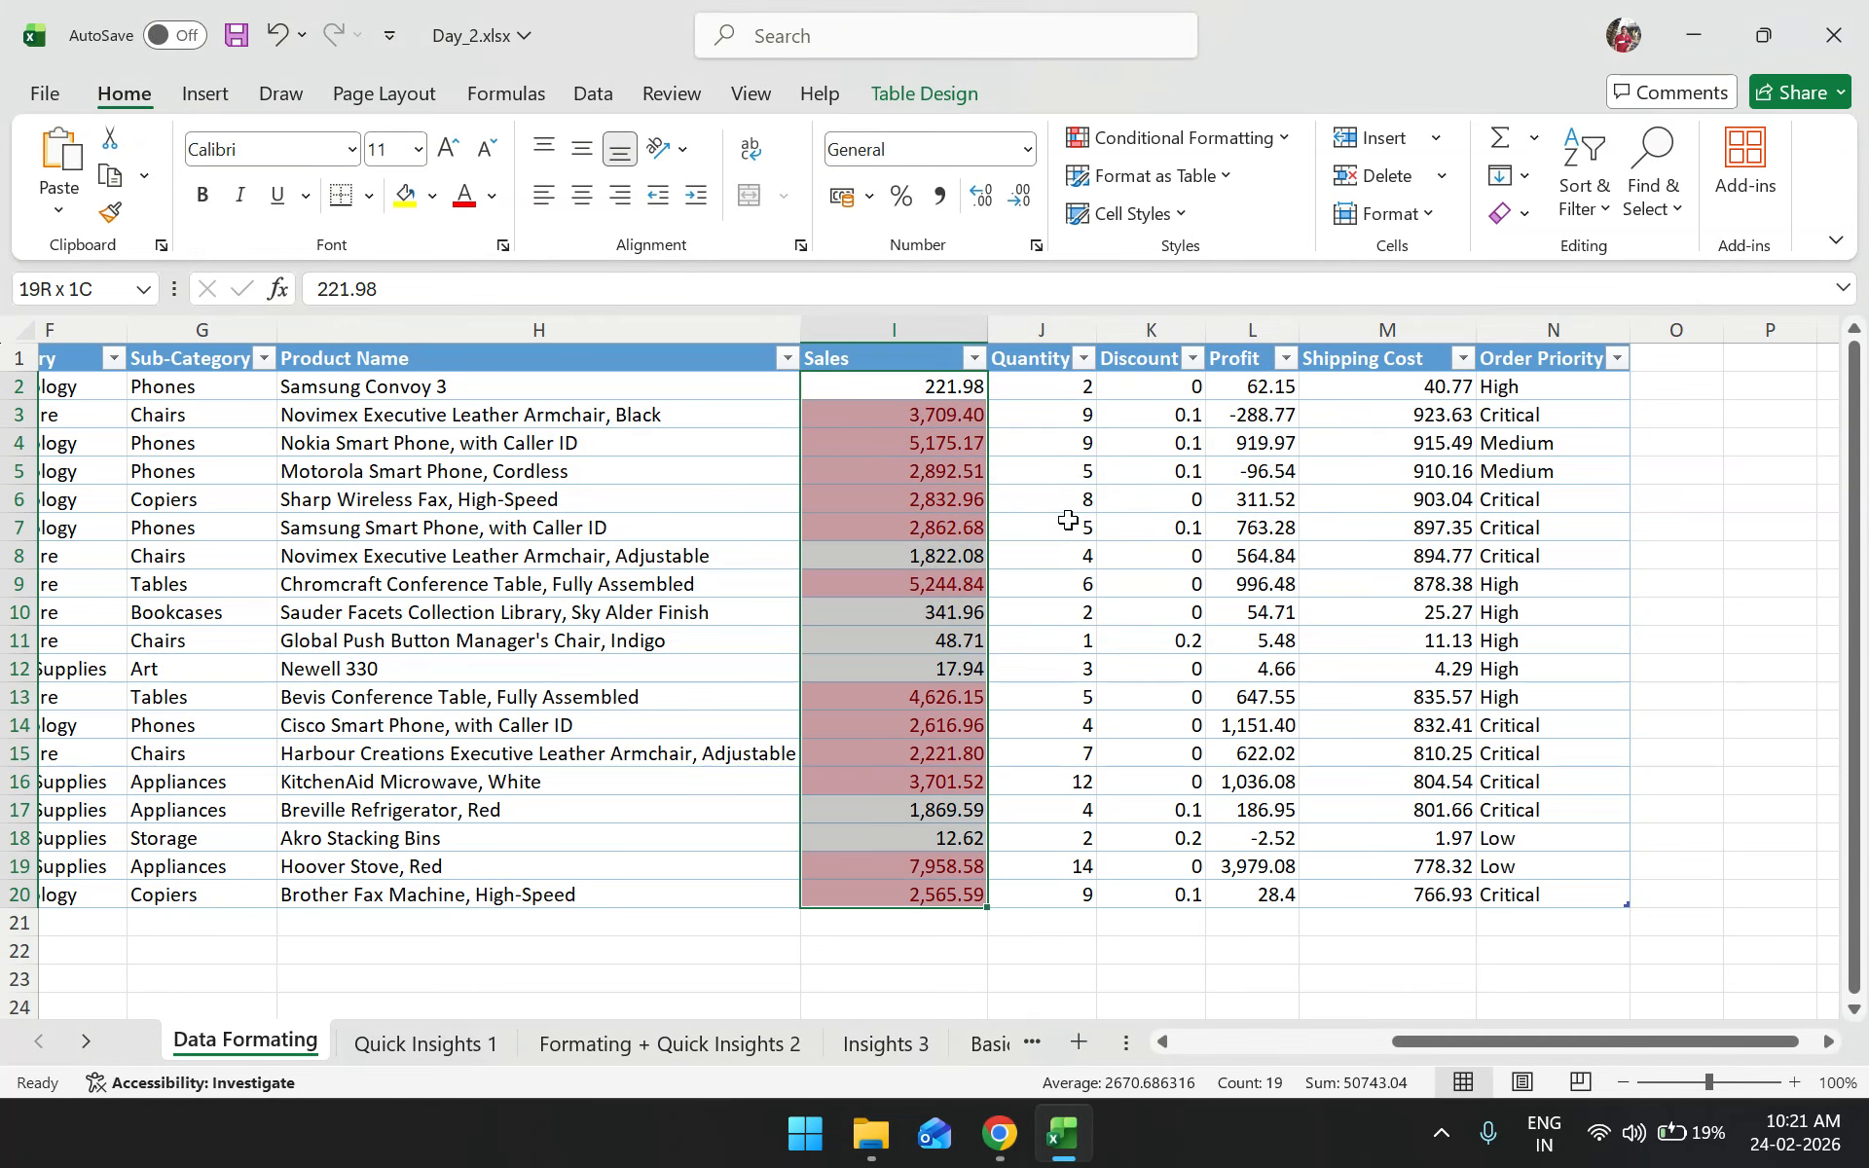
Switch to the Google Meet call in Chrome and open the in-call messages
{"action": "left_click", "coordinate": [974, 1115]}
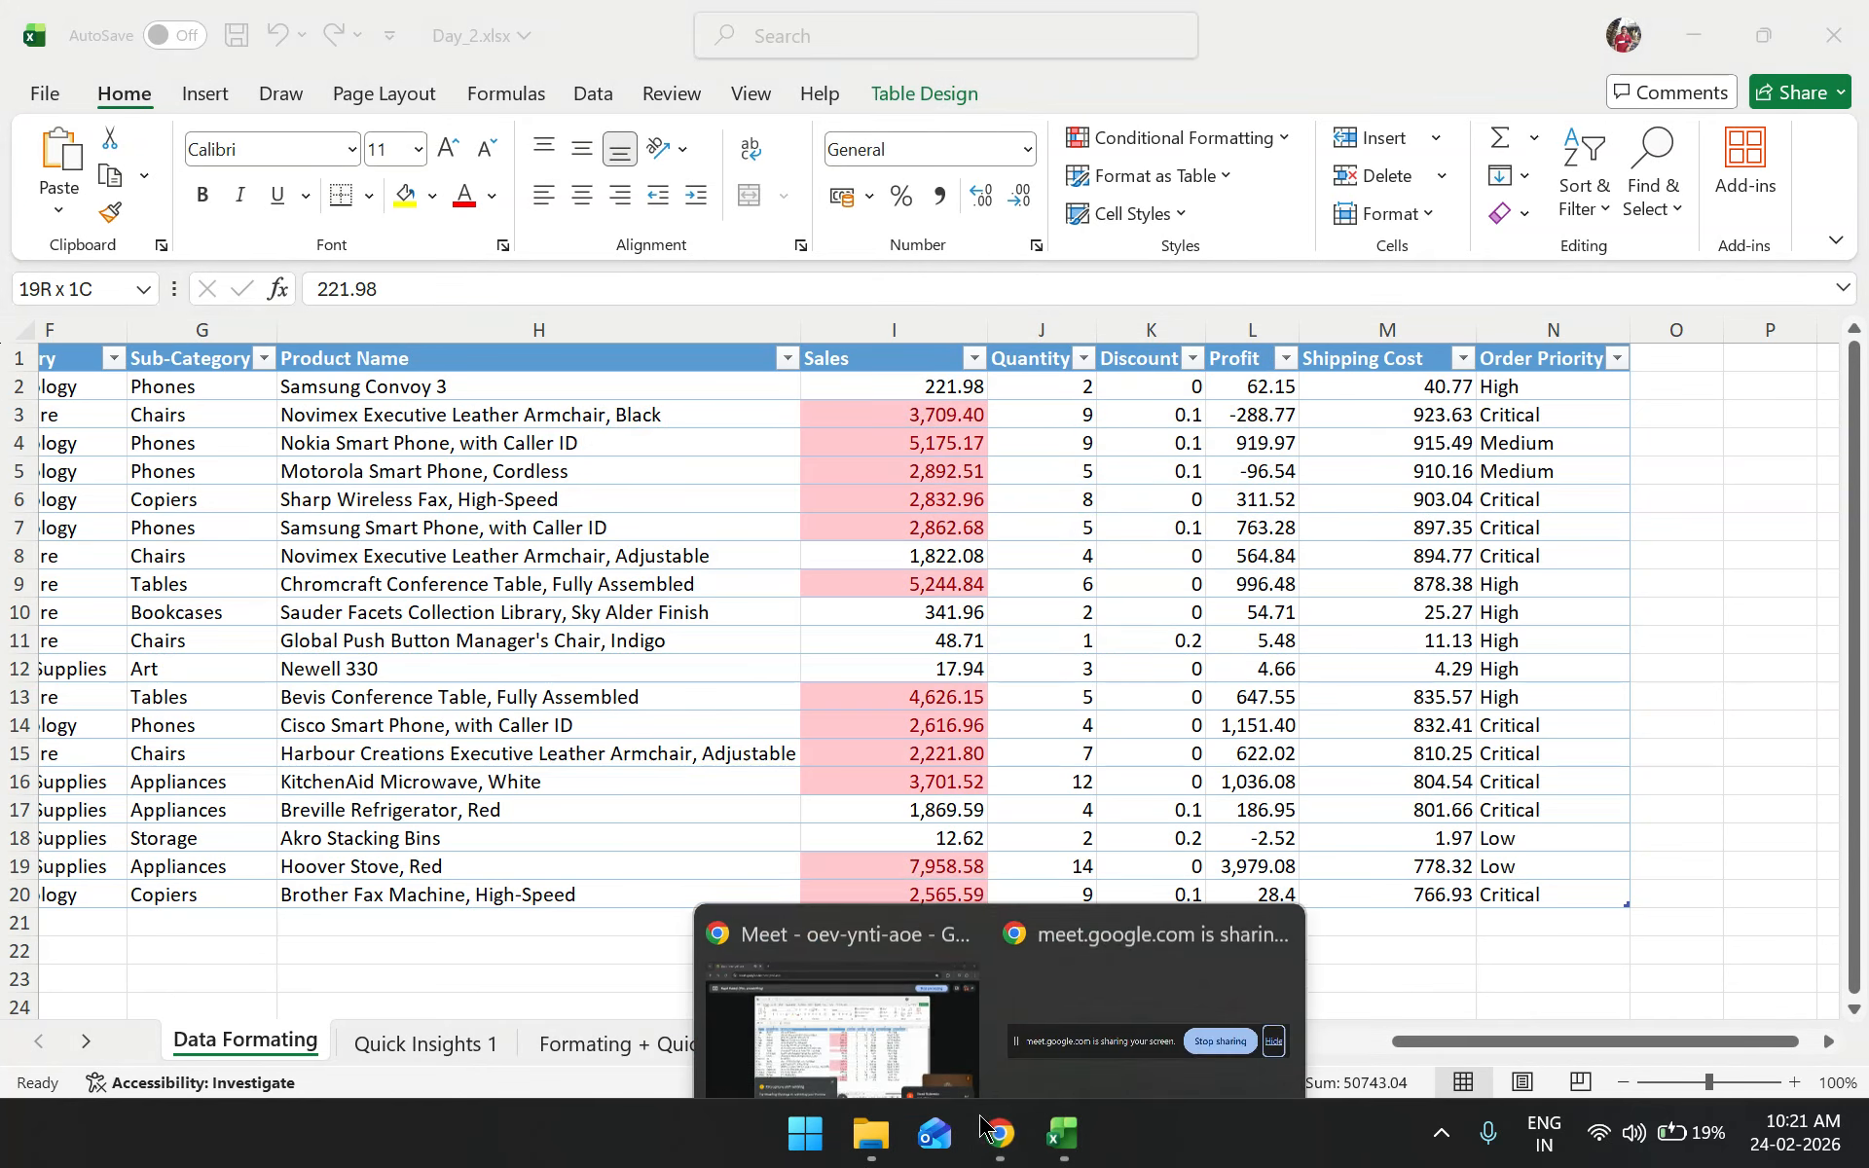
{"action": "left_click", "coordinate": [843, 983]}
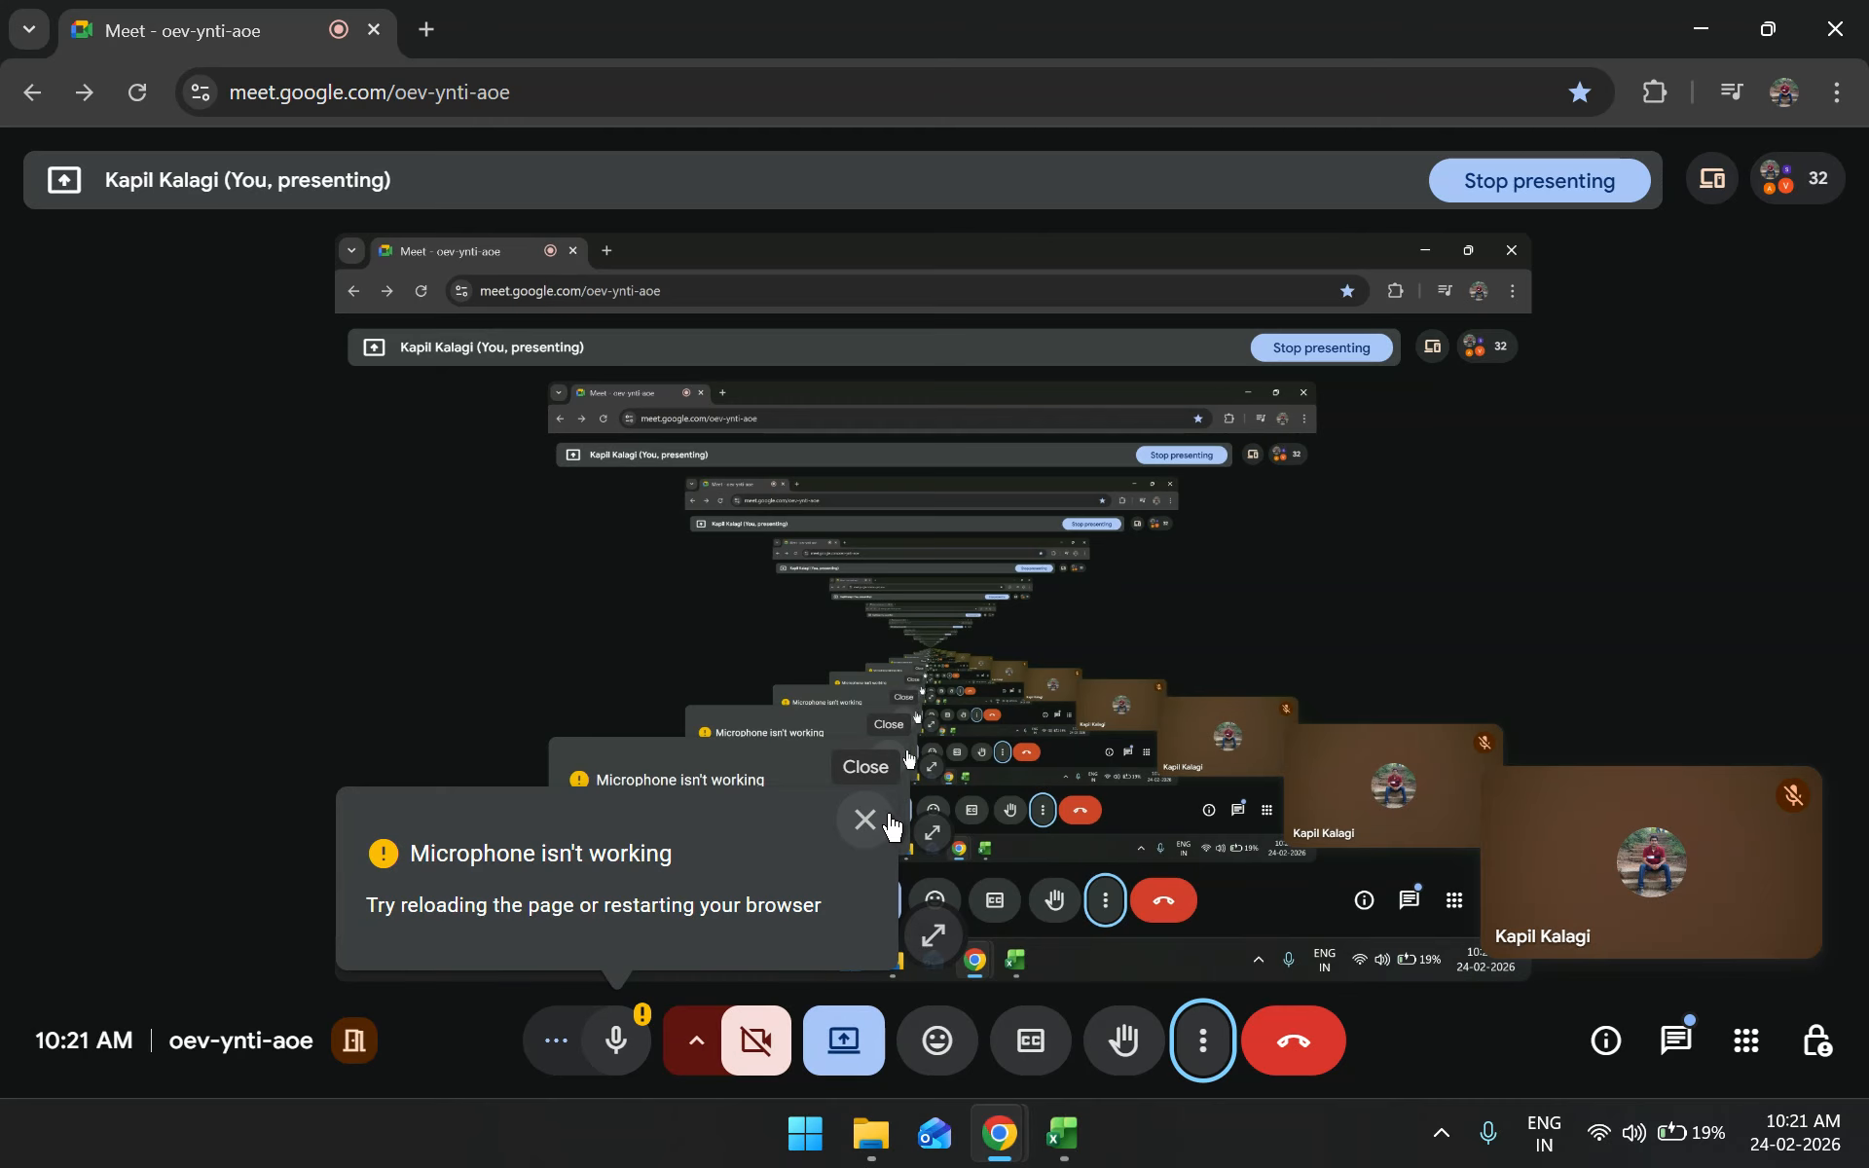
{"action": "left_click", "coordinate": [1657, 1090]}
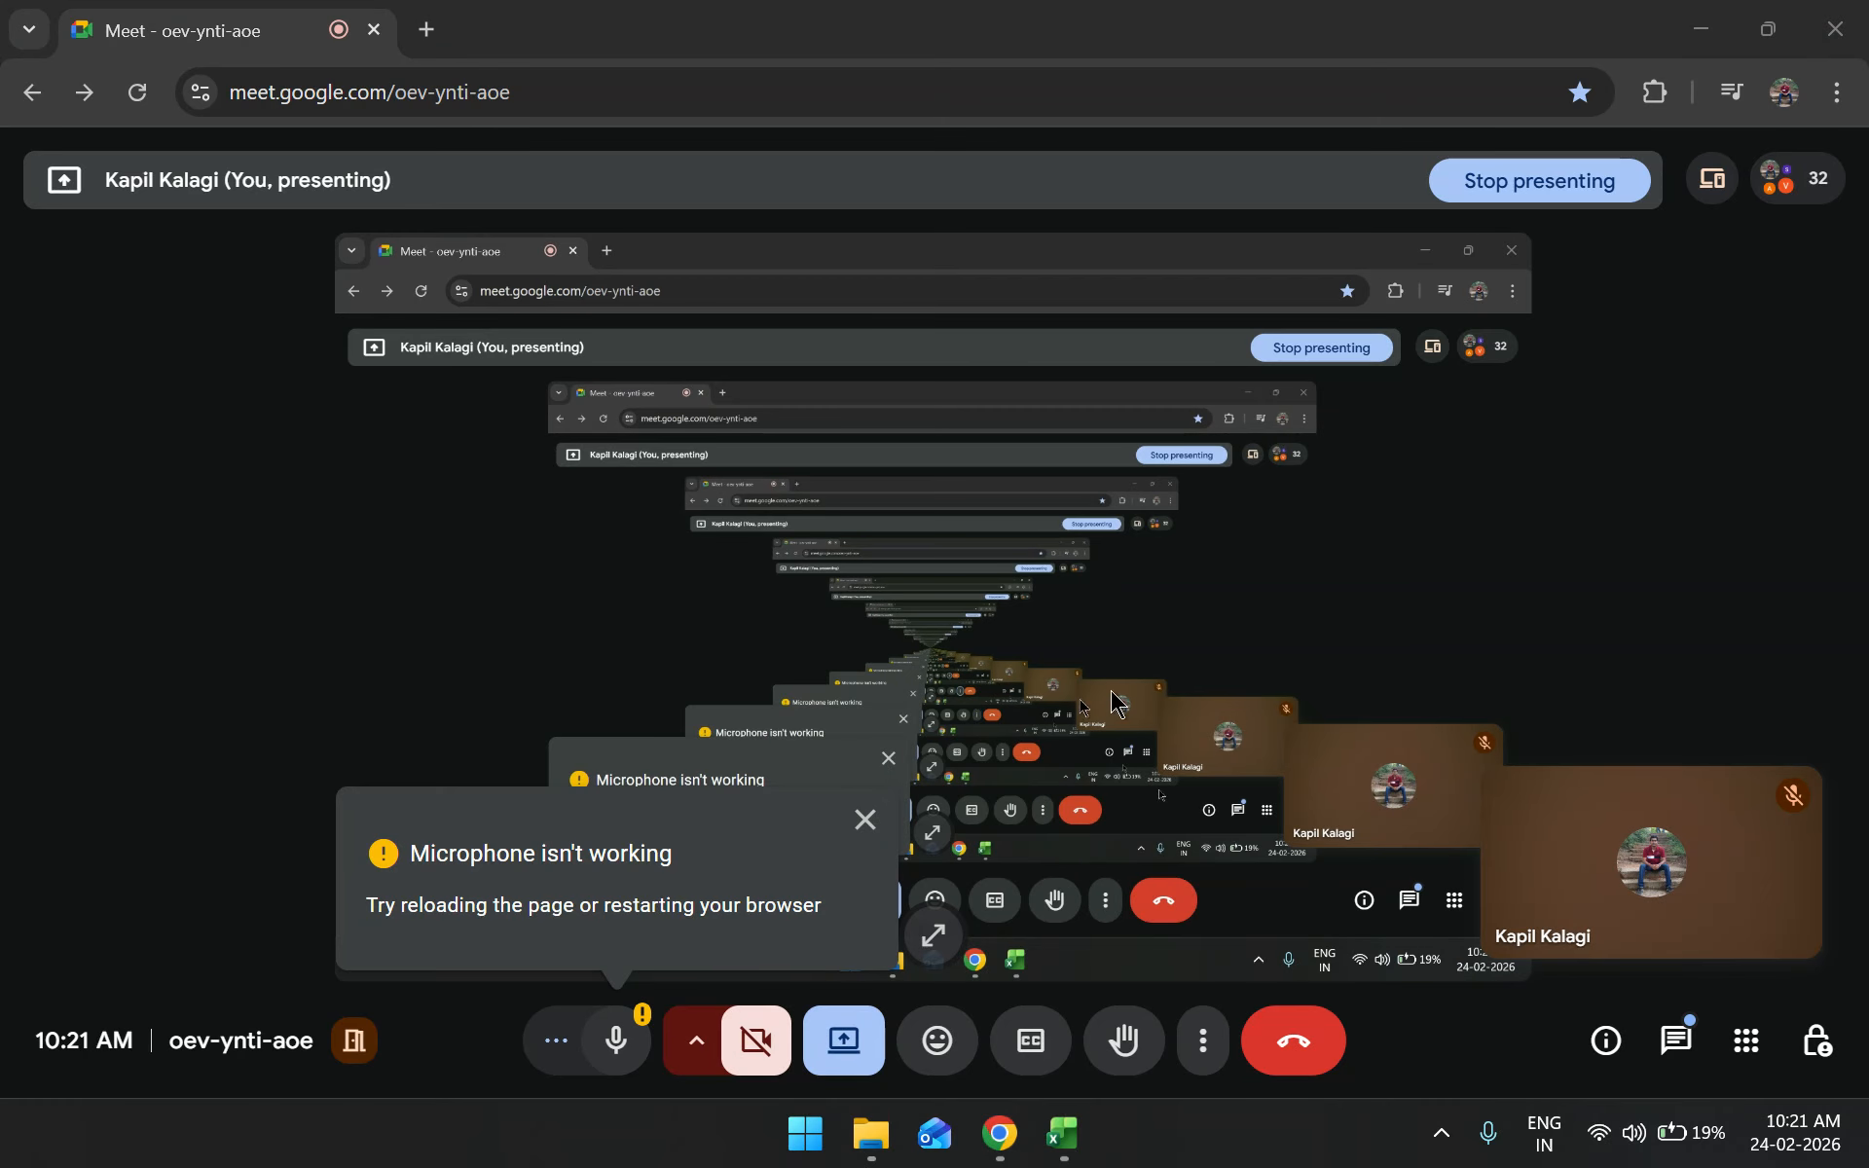
{"action": "left_click", "coordinate": [1669, 1038]}
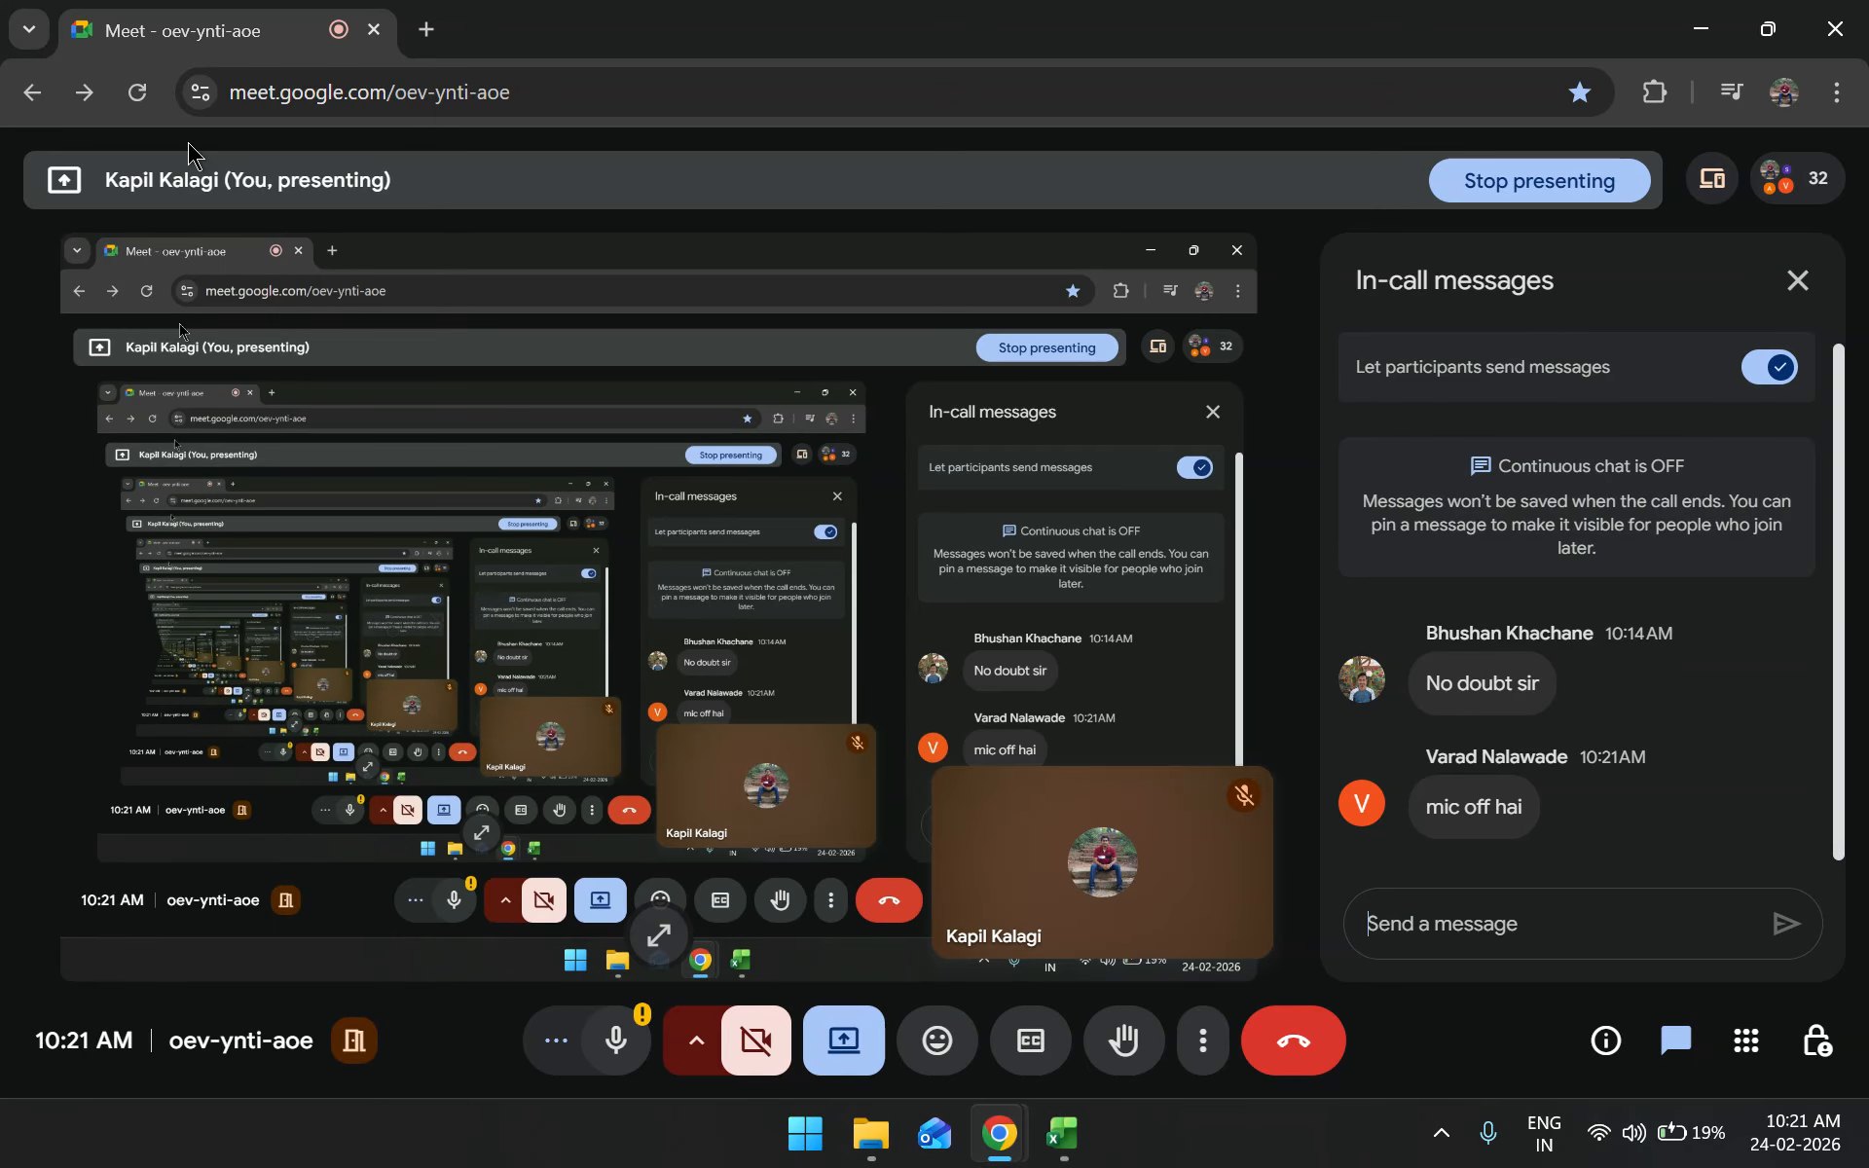
Try toggling the microphone off and on, and reload the meeting page
{"action": "left_click", "coordinate": [632, 1064]}
{"action": "left_click", "coordinate": [631, 1061]}
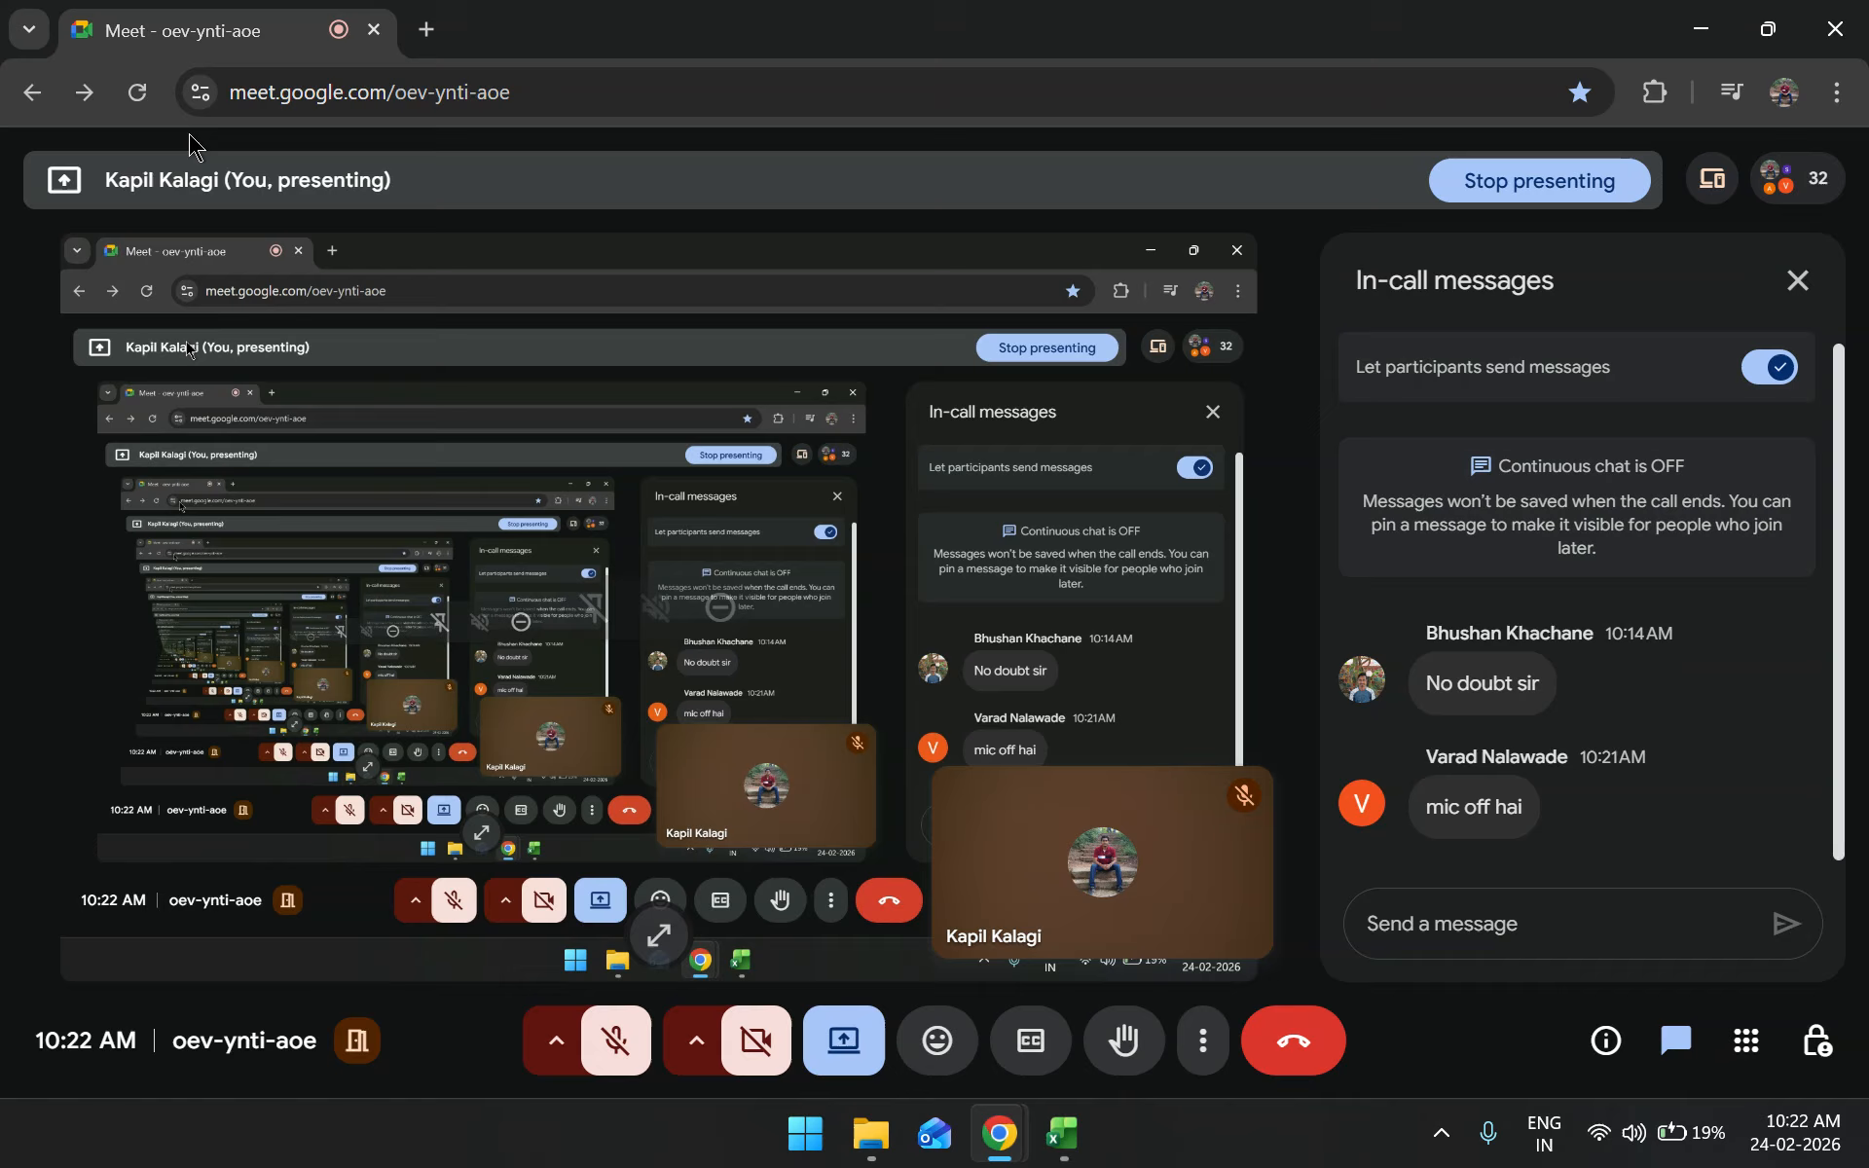
{"action": "left_click", "coordinate": [631, 1048]}
{"action": "left_click", "coordinate": [137, 92]}
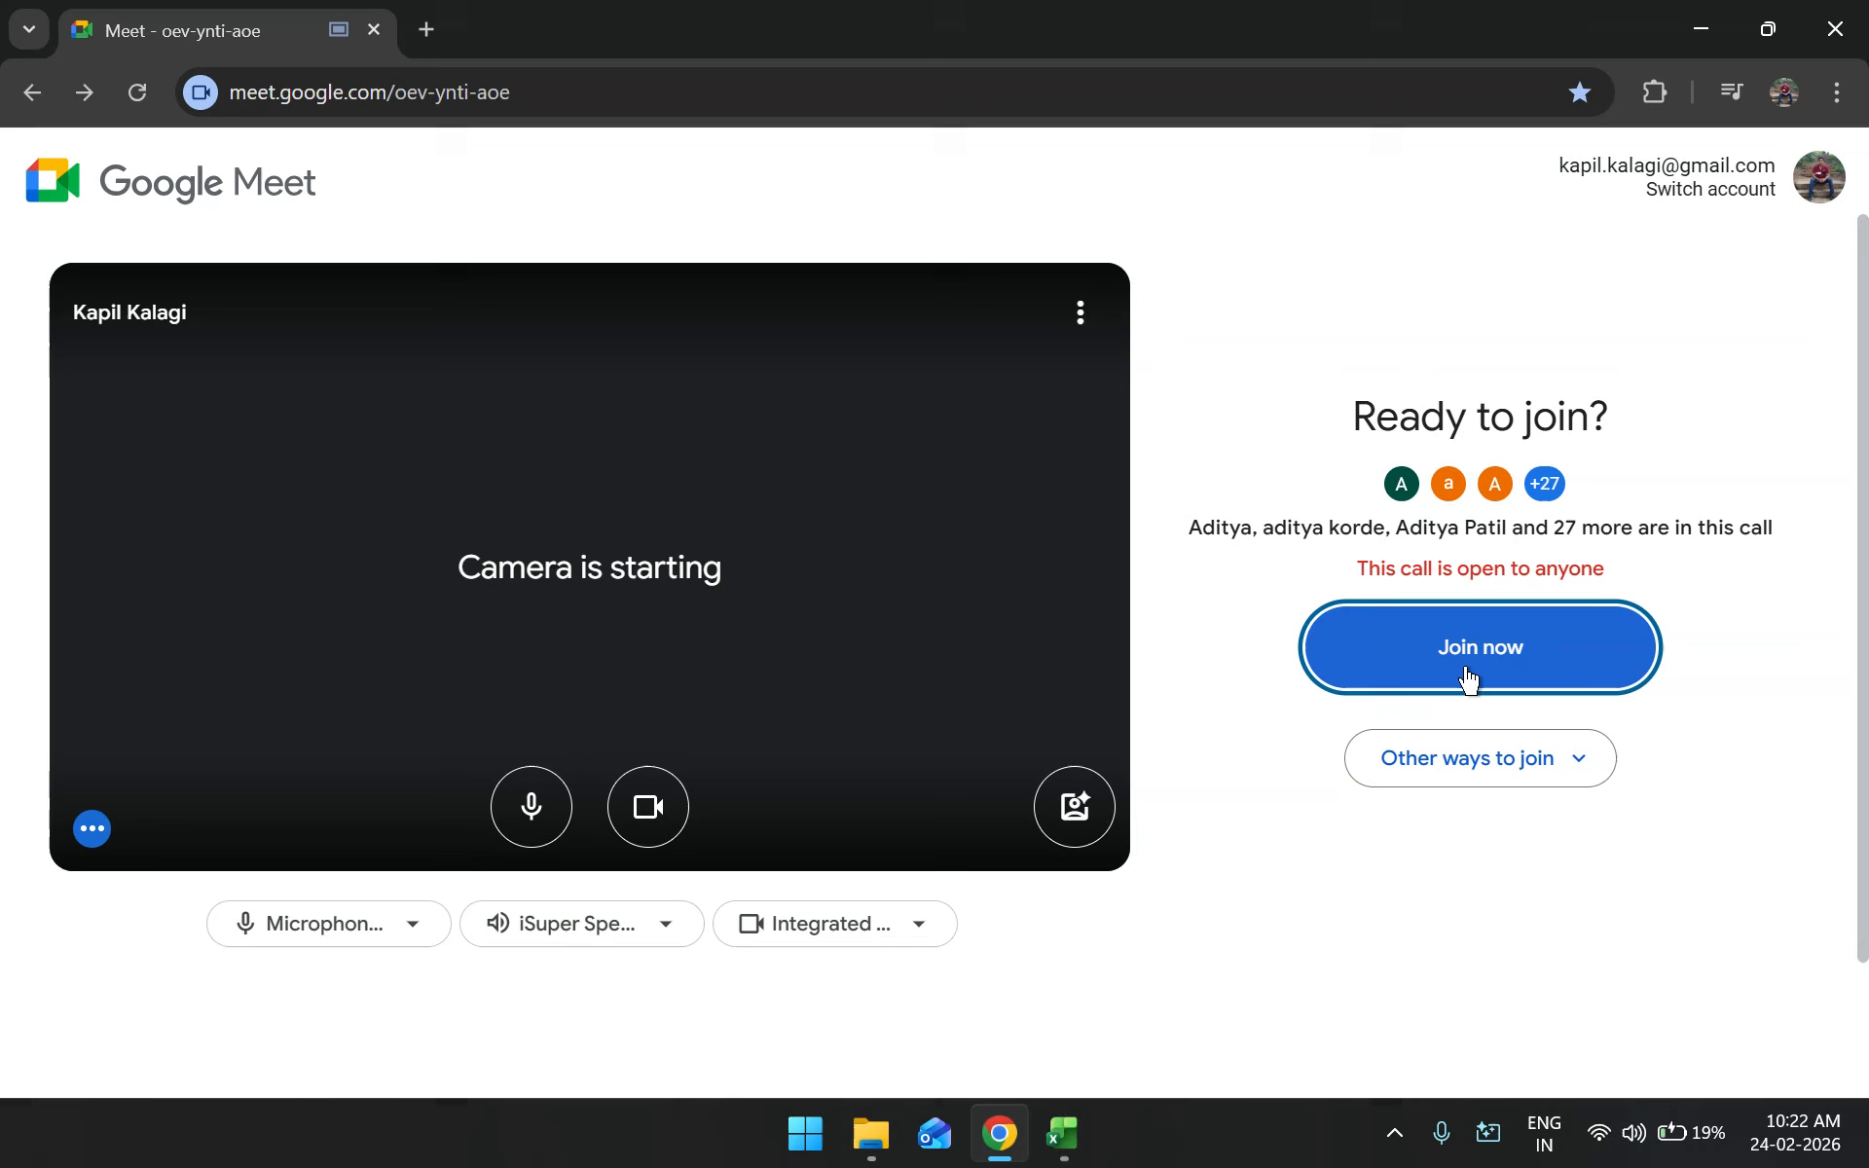
Rejoin the meeting with the microphone on and the camera off
{"action": "left_click", "coordinate": [1467, 676]}
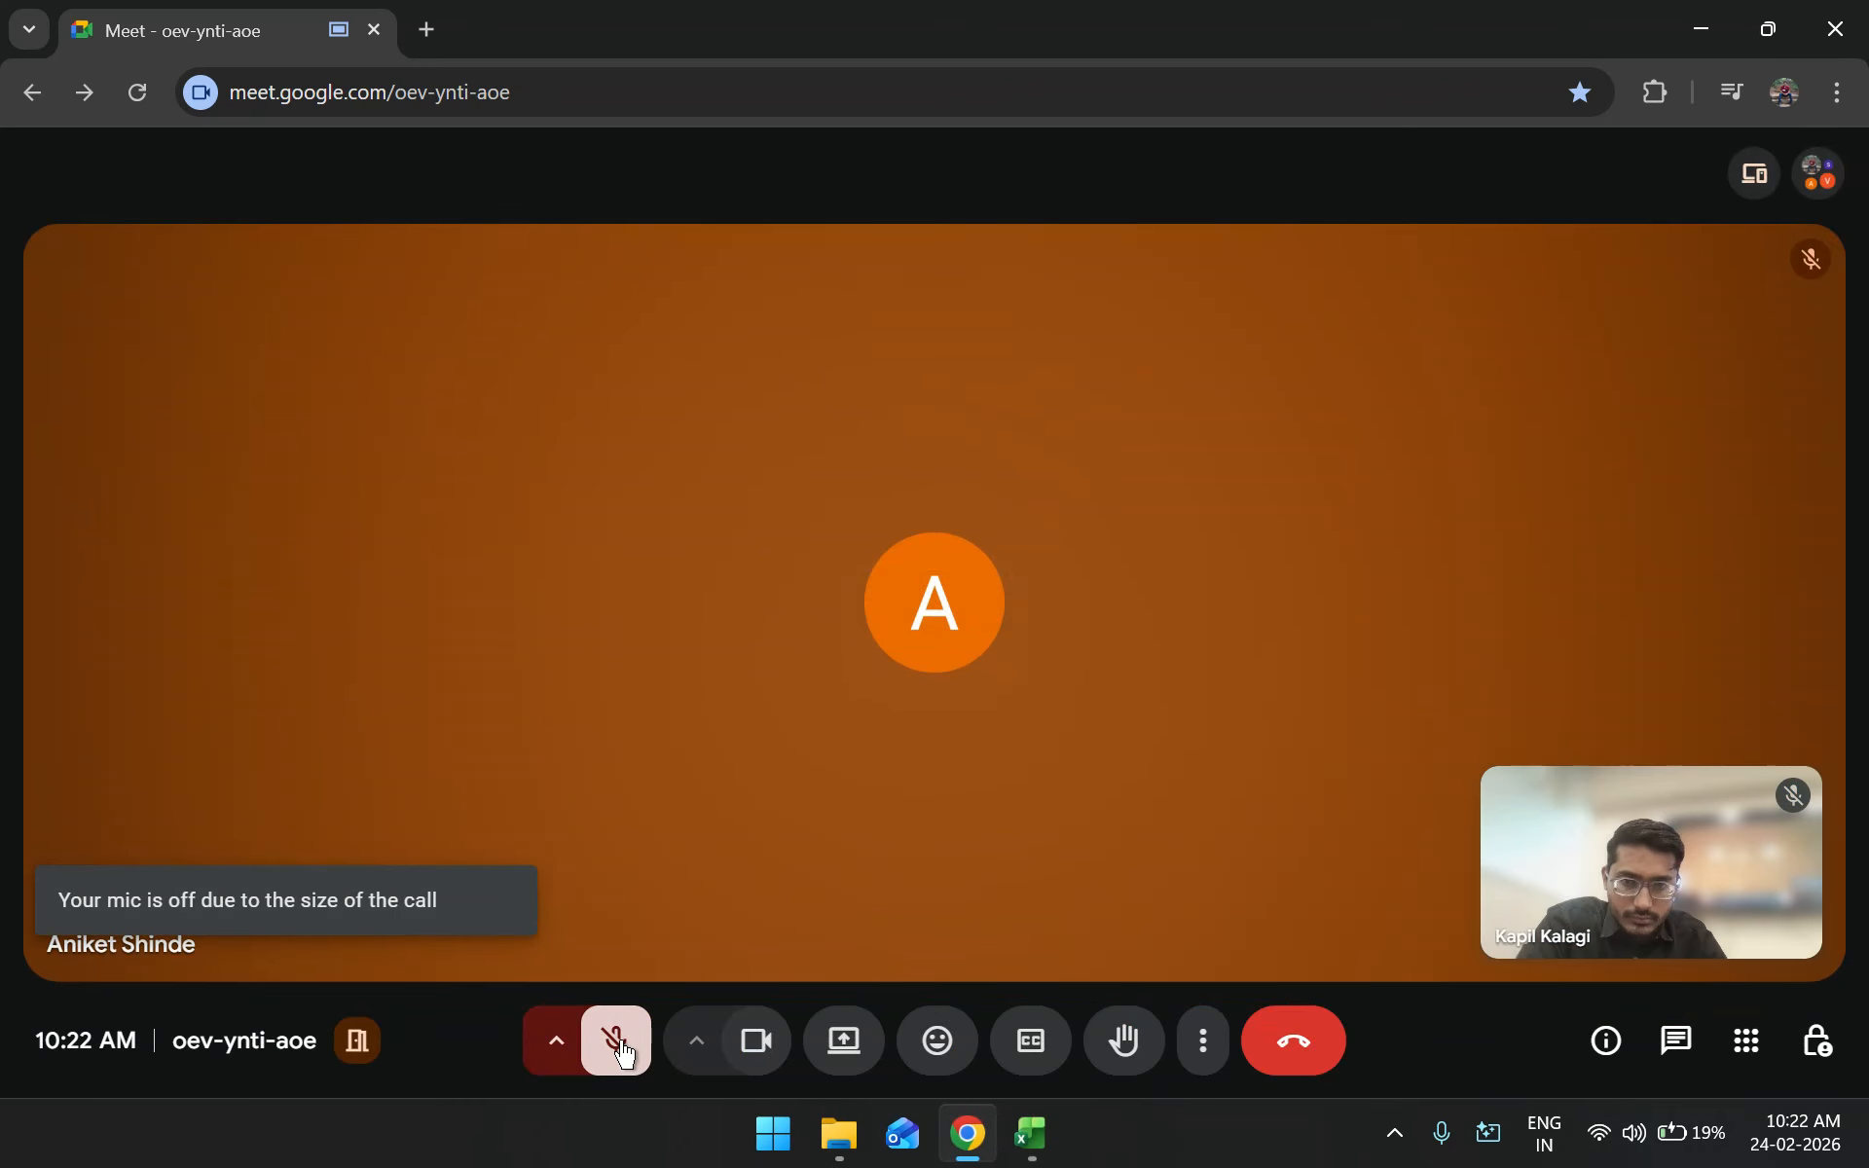
{"action": "left_click", "coordinate": [623, 1053]}
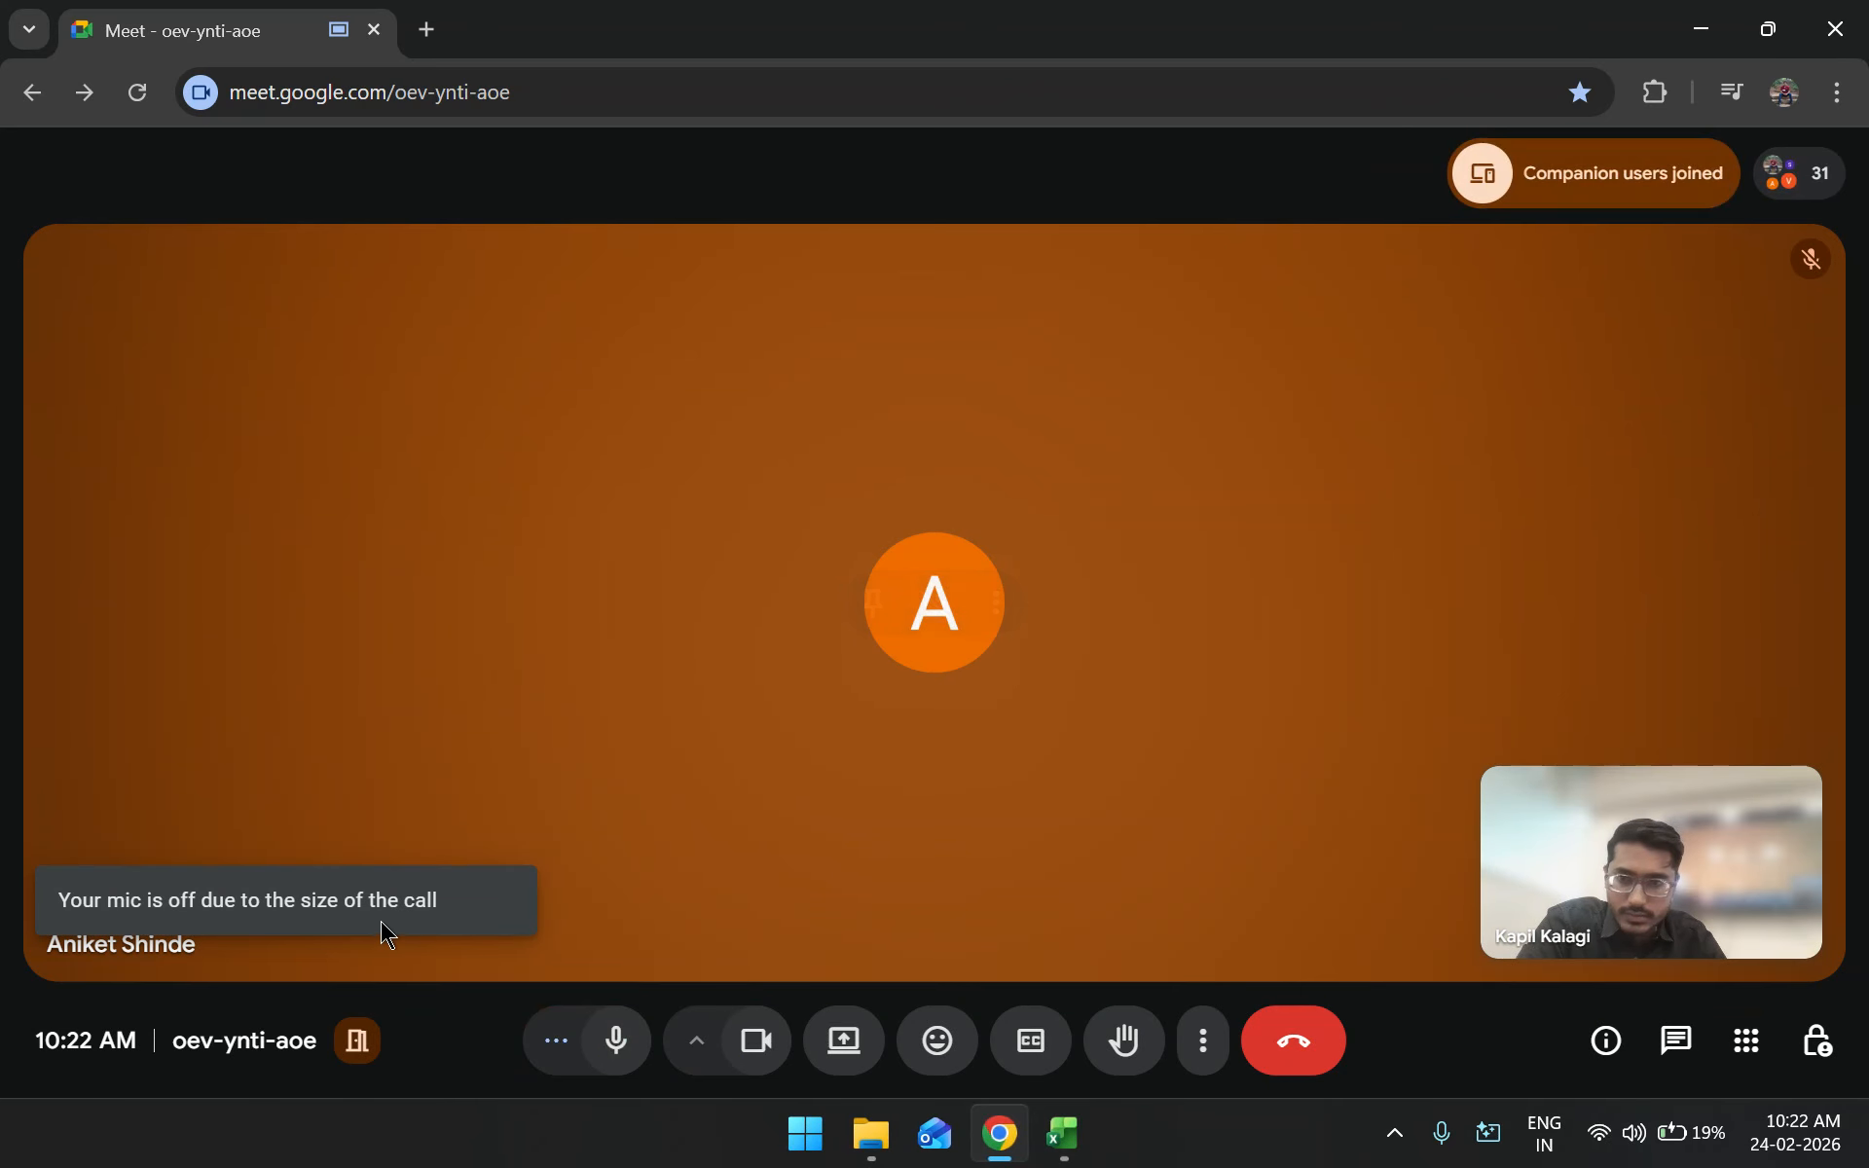
{"action": "left_click", "coordinate": [769, 1046]}
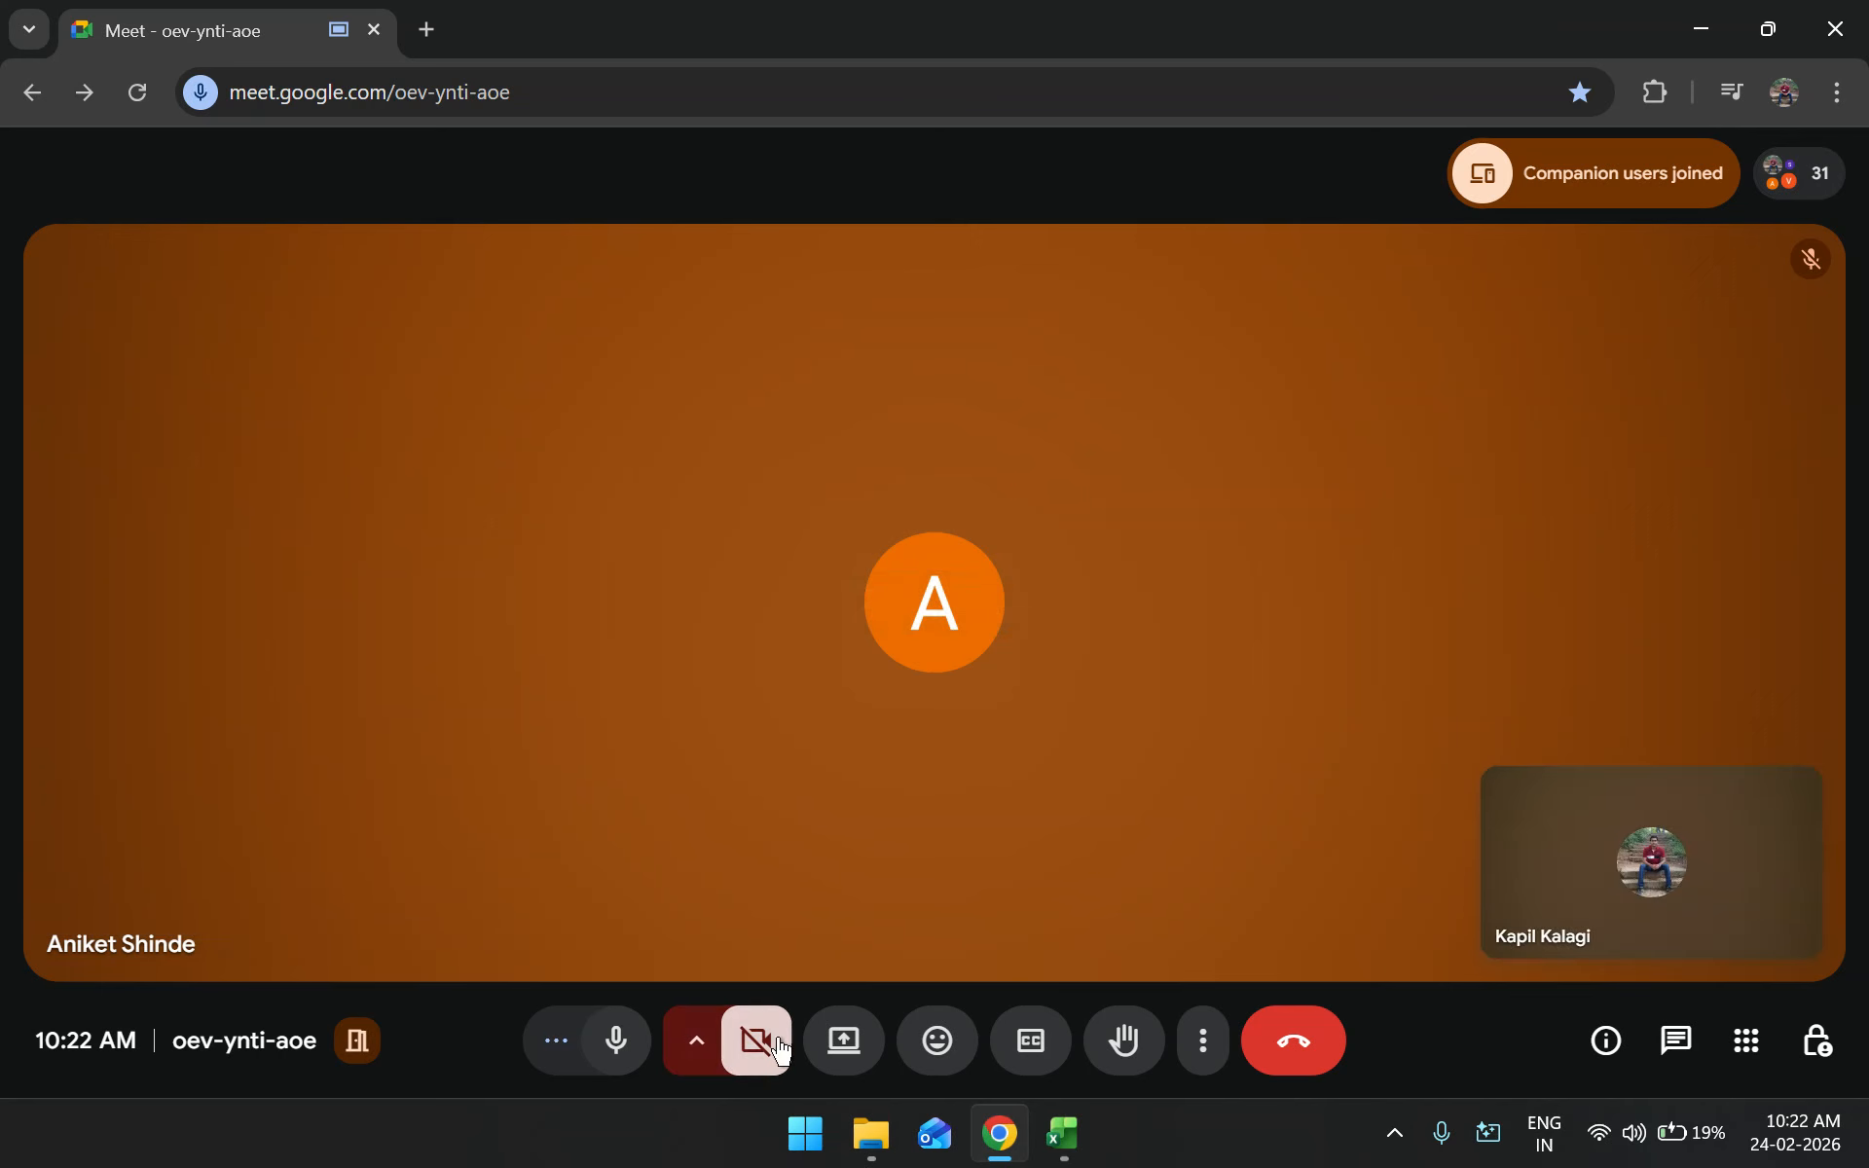
Switch back to the Excel workbook and undo the Greater Than highlighting on the Sales column
{"action": "left_click", "coordinate": [1056, 1154]}
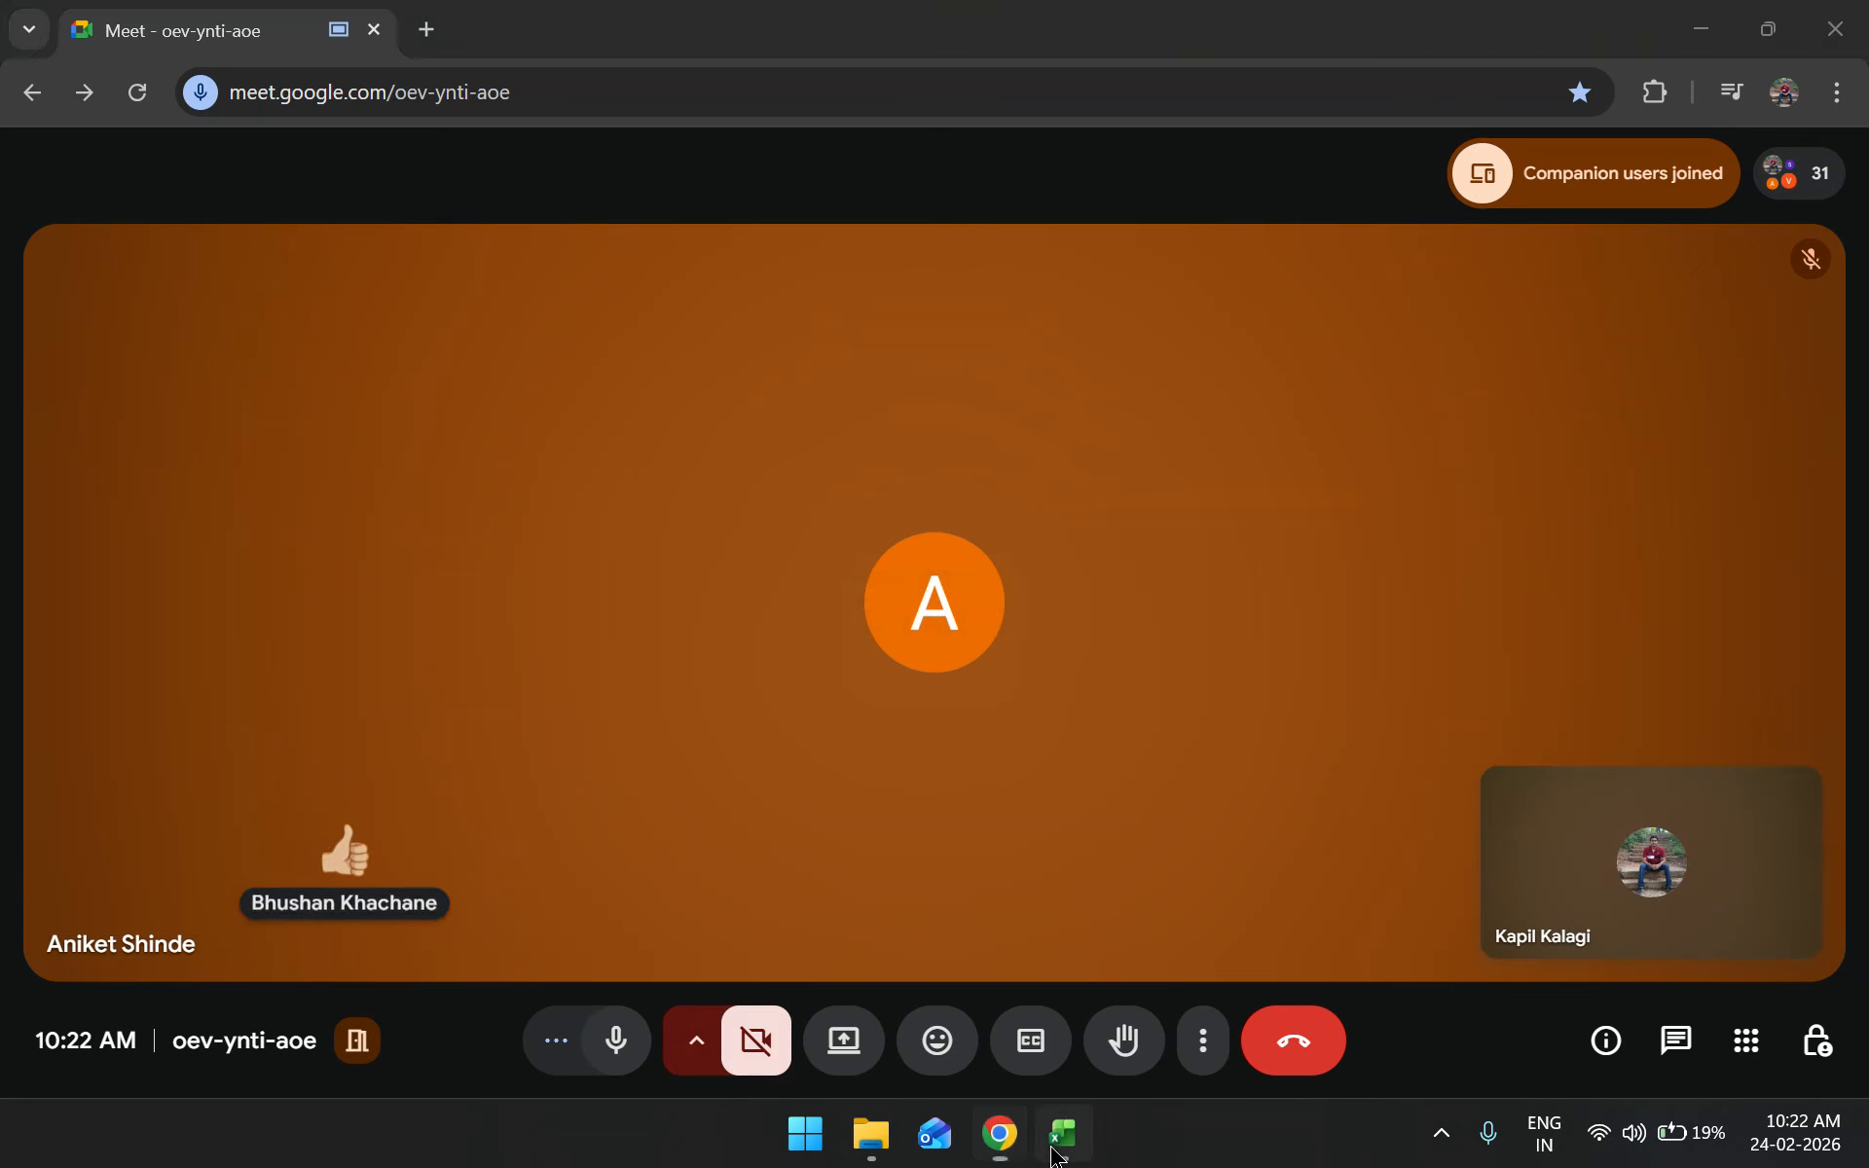
{"action": "left_click", "coordinate": [1055, 1154]}
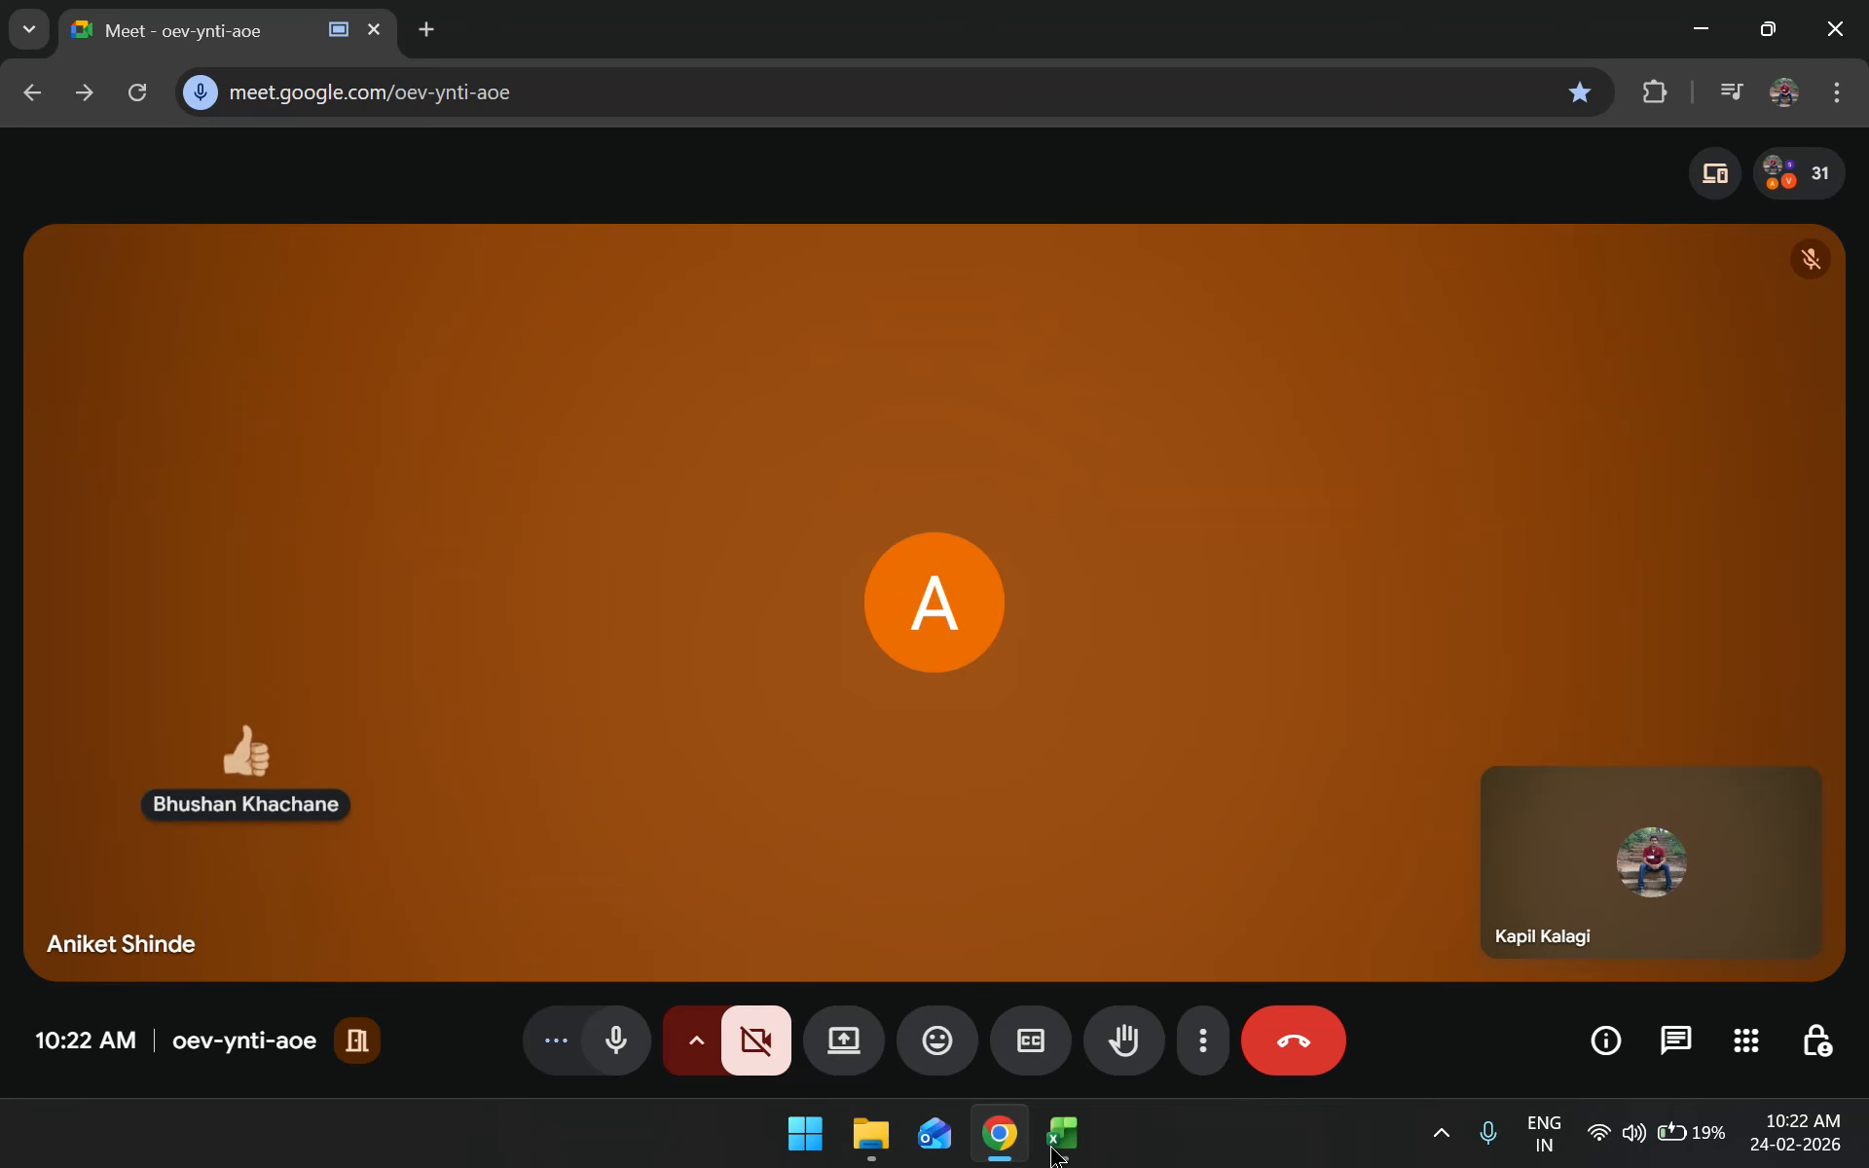
{"action": "left_click", "coordinate": [1019, 1156]}
{"action": "left_click", "coordinate": [1019, 1157]}
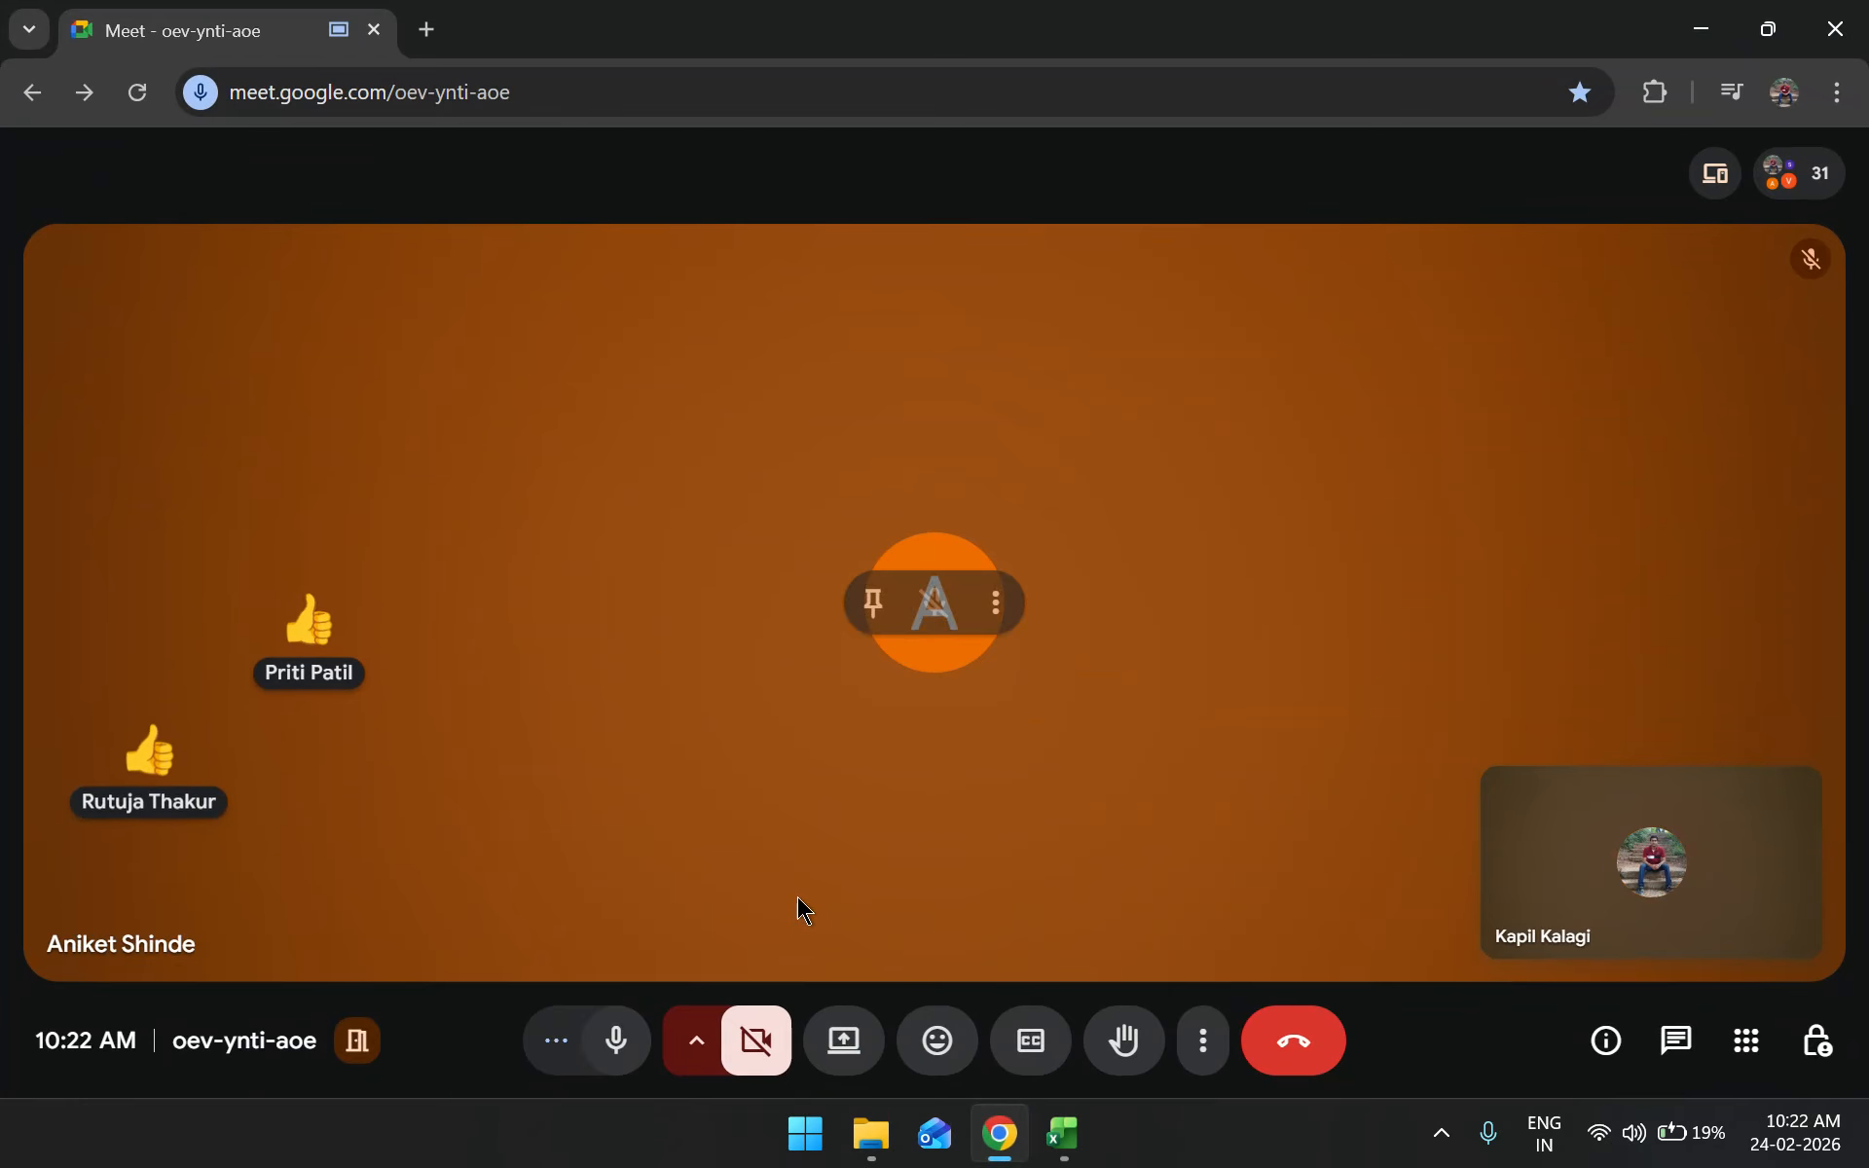
{"action": "left_click", "coordinate": [1063, 1149]}
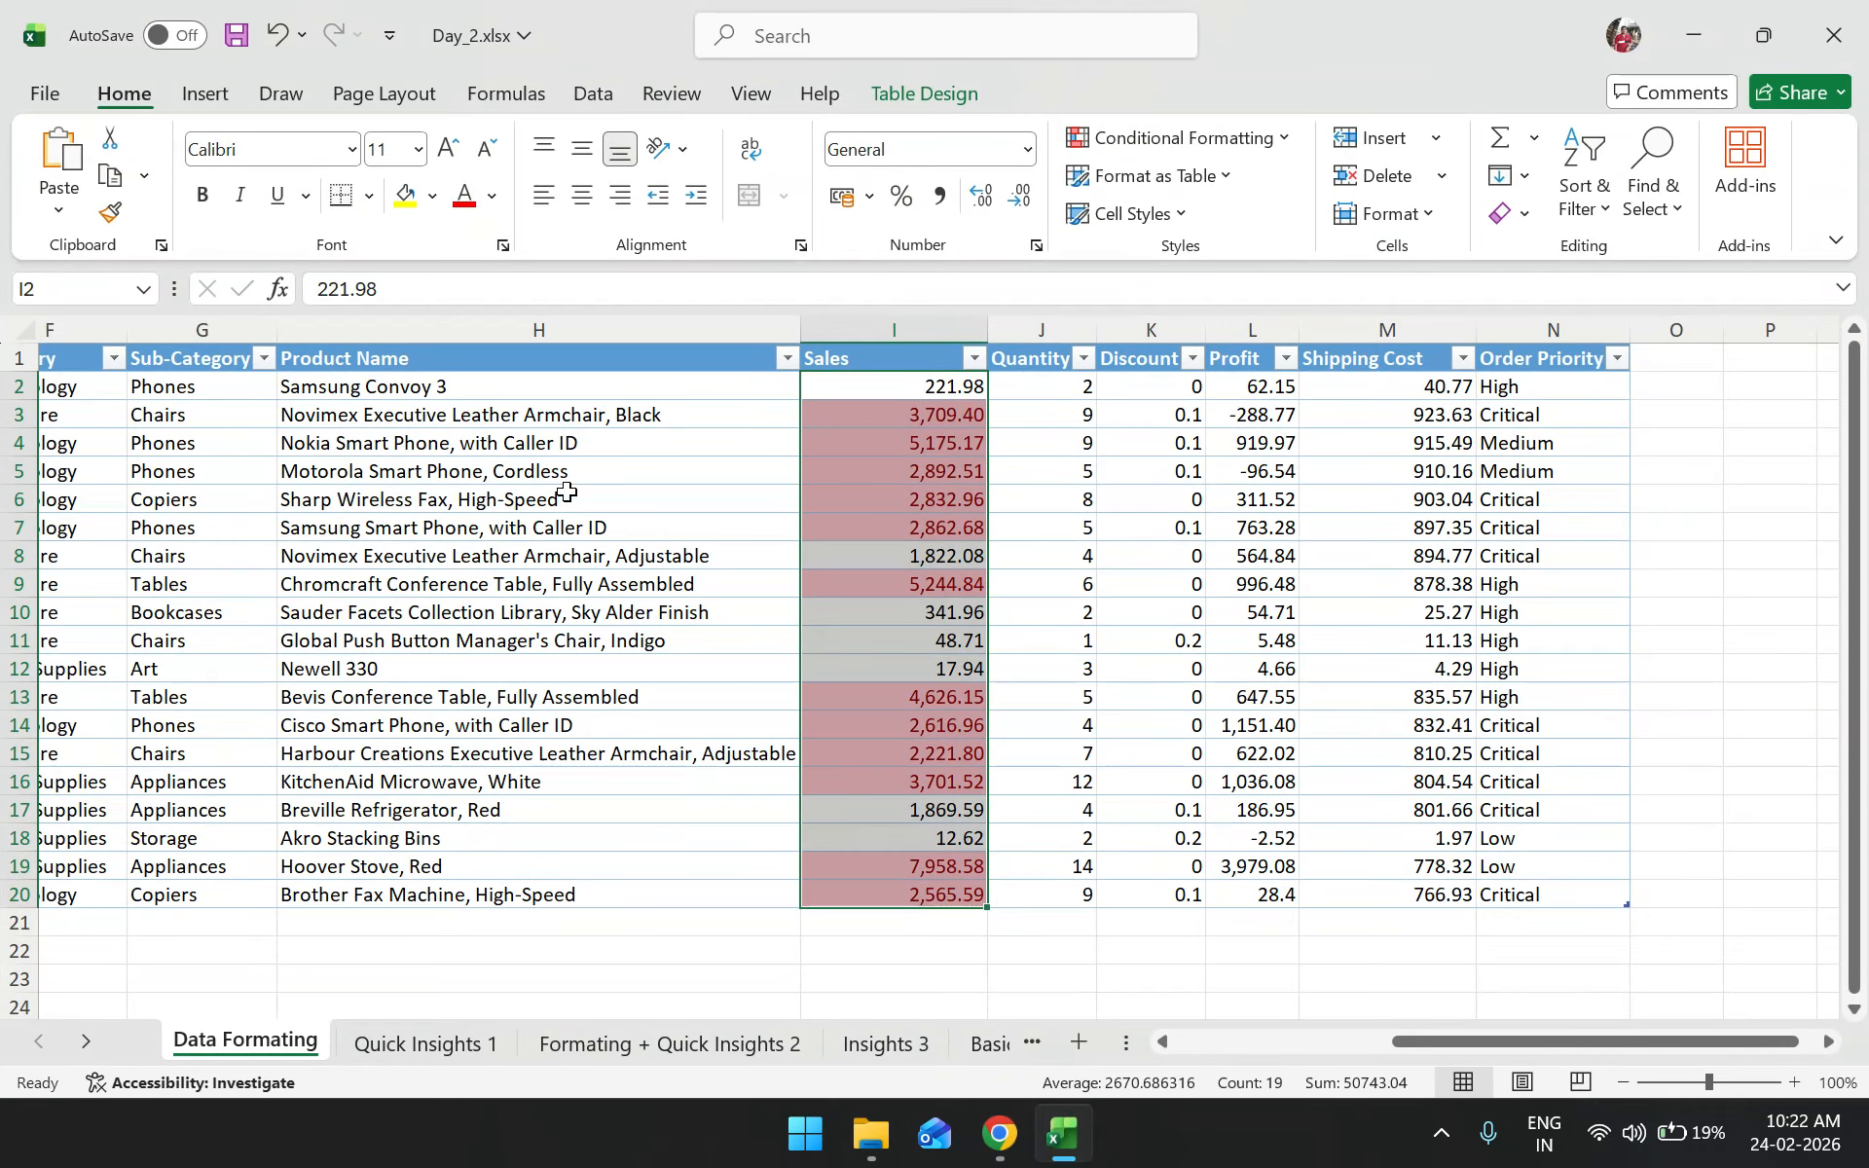
{"action": "left_click", "coordinate": [584, 523]}
{"action": "key", "text": "ctrl+z"}
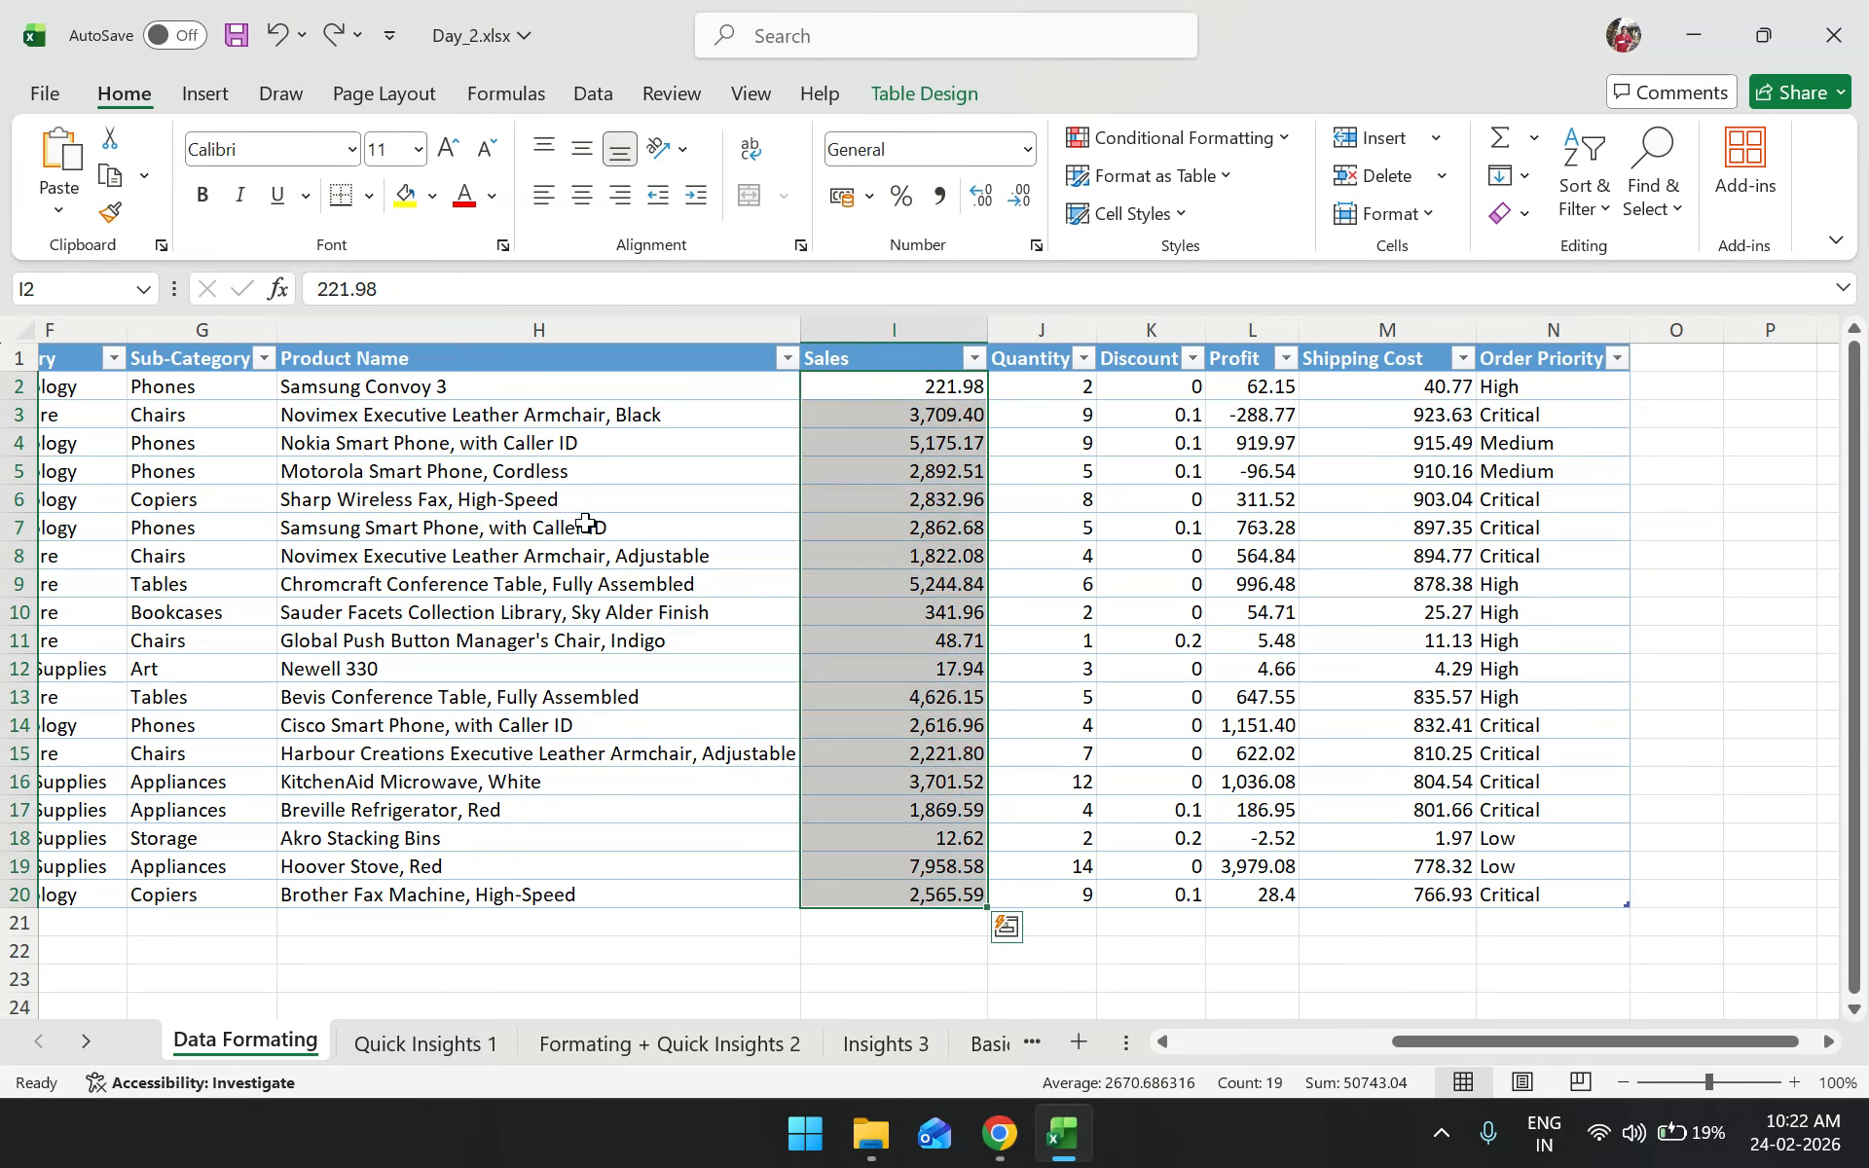
Select the Sales values I2:I20 and show the Highlight Cells Rules options of Conditional Formatting
{"action": "left_click", "coordinate": [739, 621]}
{"action": "left_click_drag", "start_coordinate": [889, 395], "coordinate": [971, 900]}
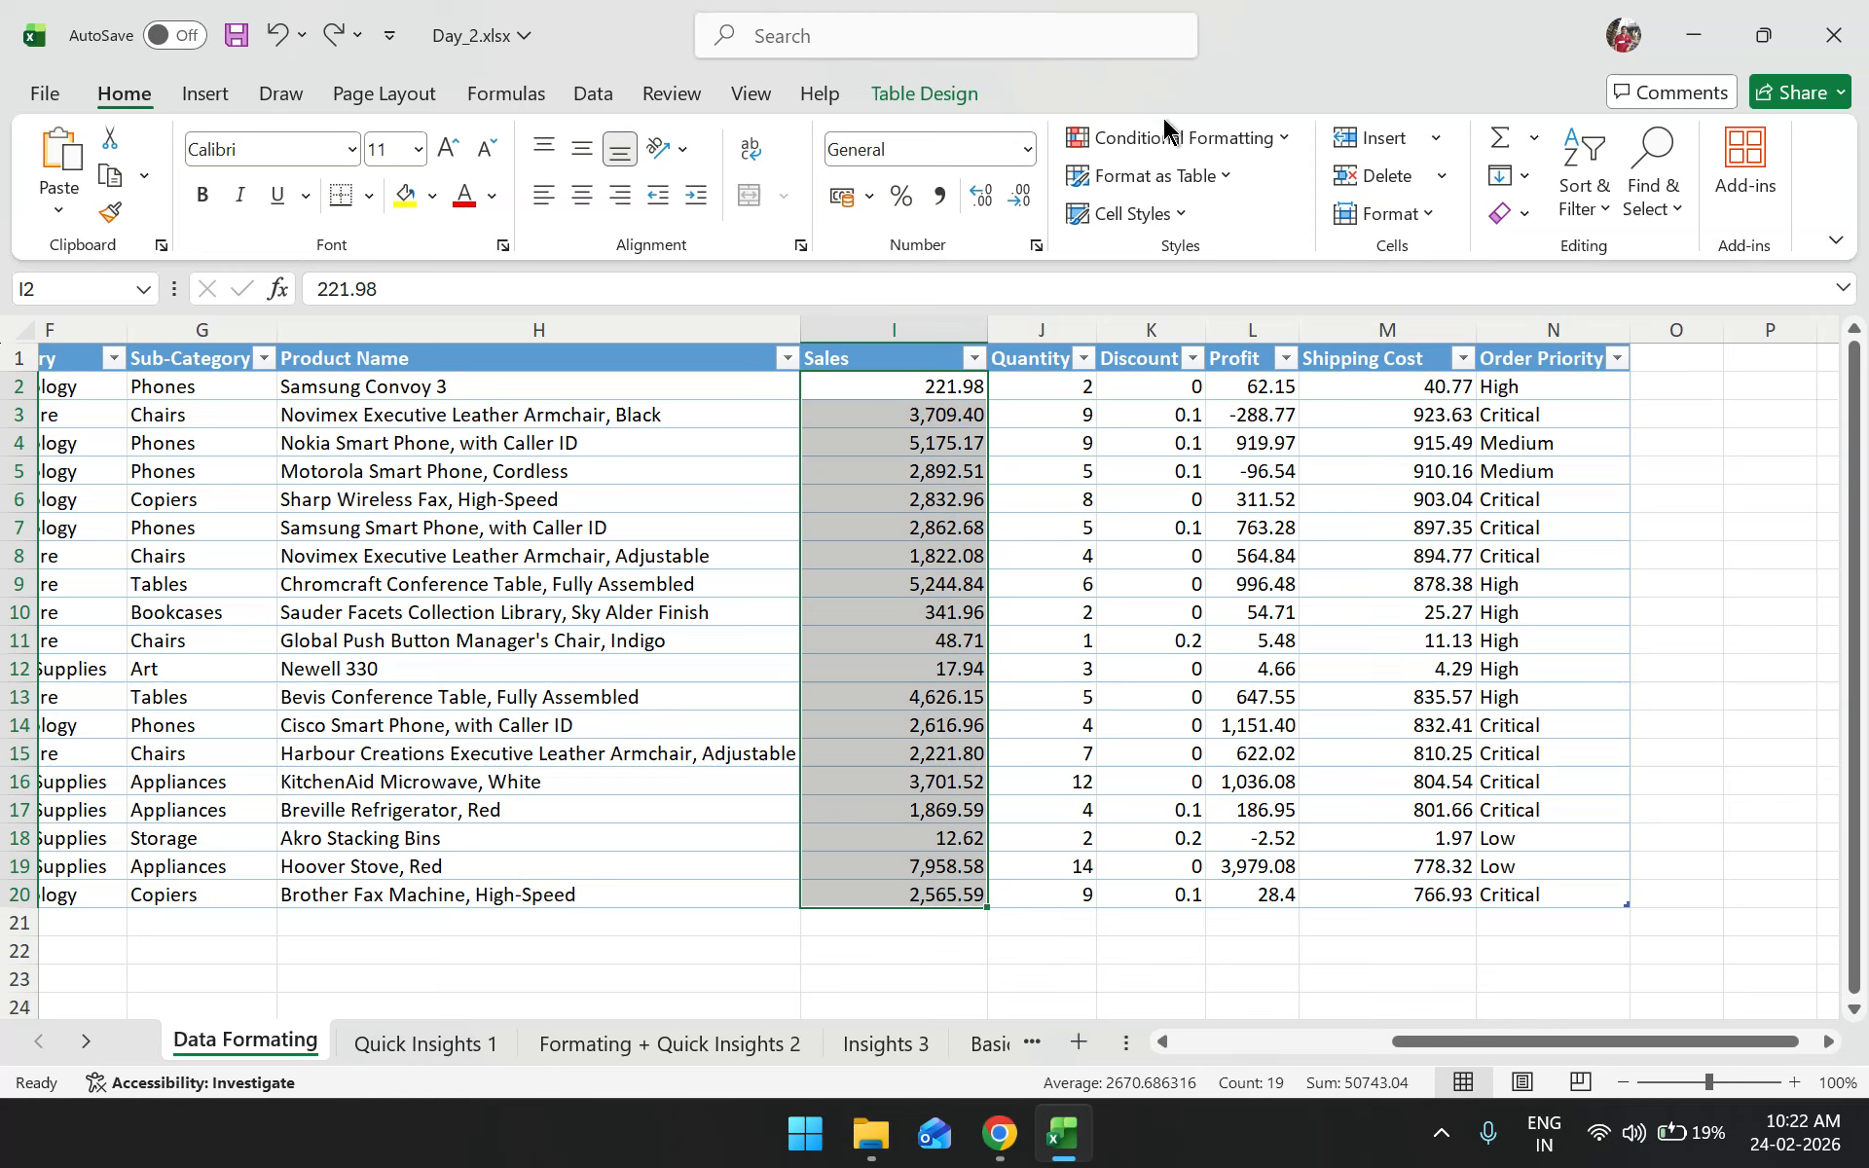
{"action": "left_click", "coordinate": [1228, 137]}
{"action": "mouse_move", "coordinate": [1145, 188]}
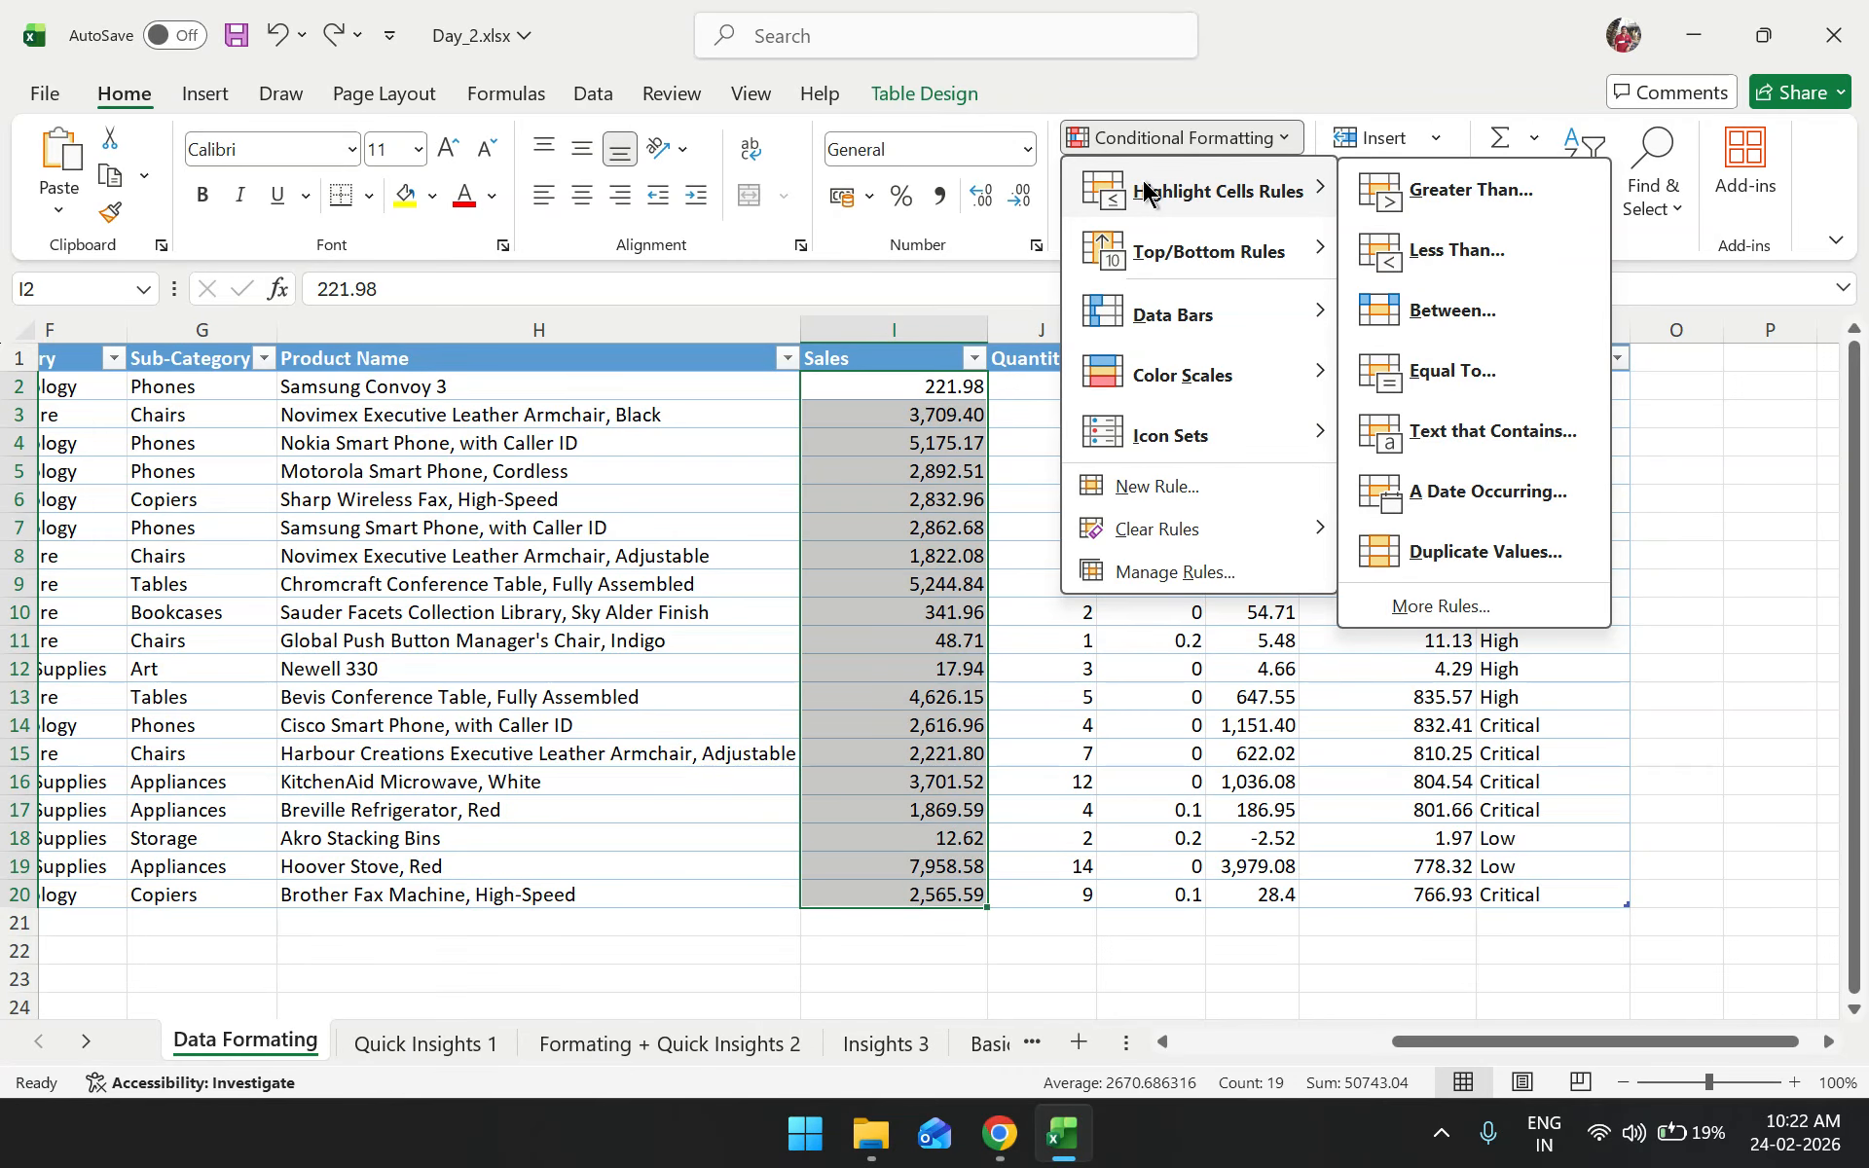
Switch to the Google Meet call, share the entire screen, and close the picture-in-picture window
{"action": "key", "text": "alt+Tab"}
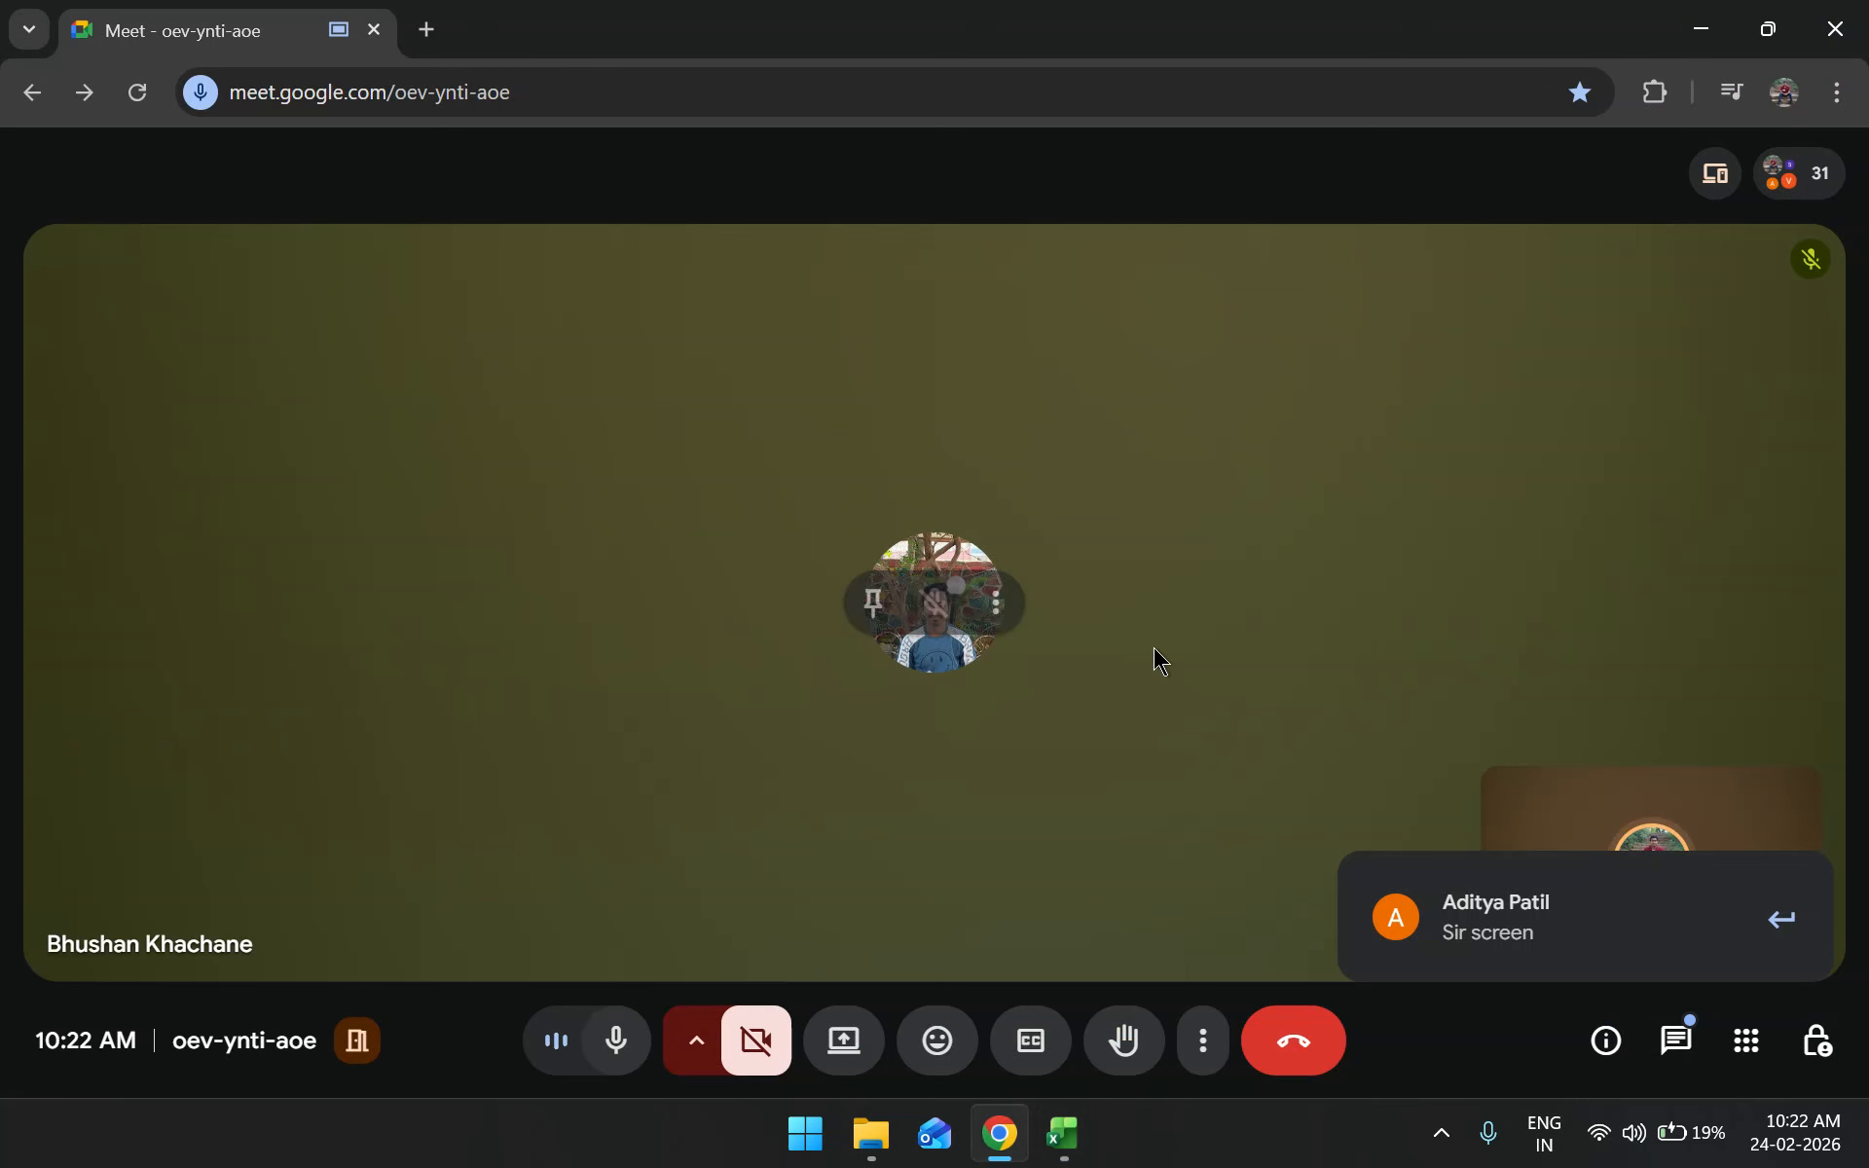
{"action": "left_click", "coordinate": [870, 1062]}
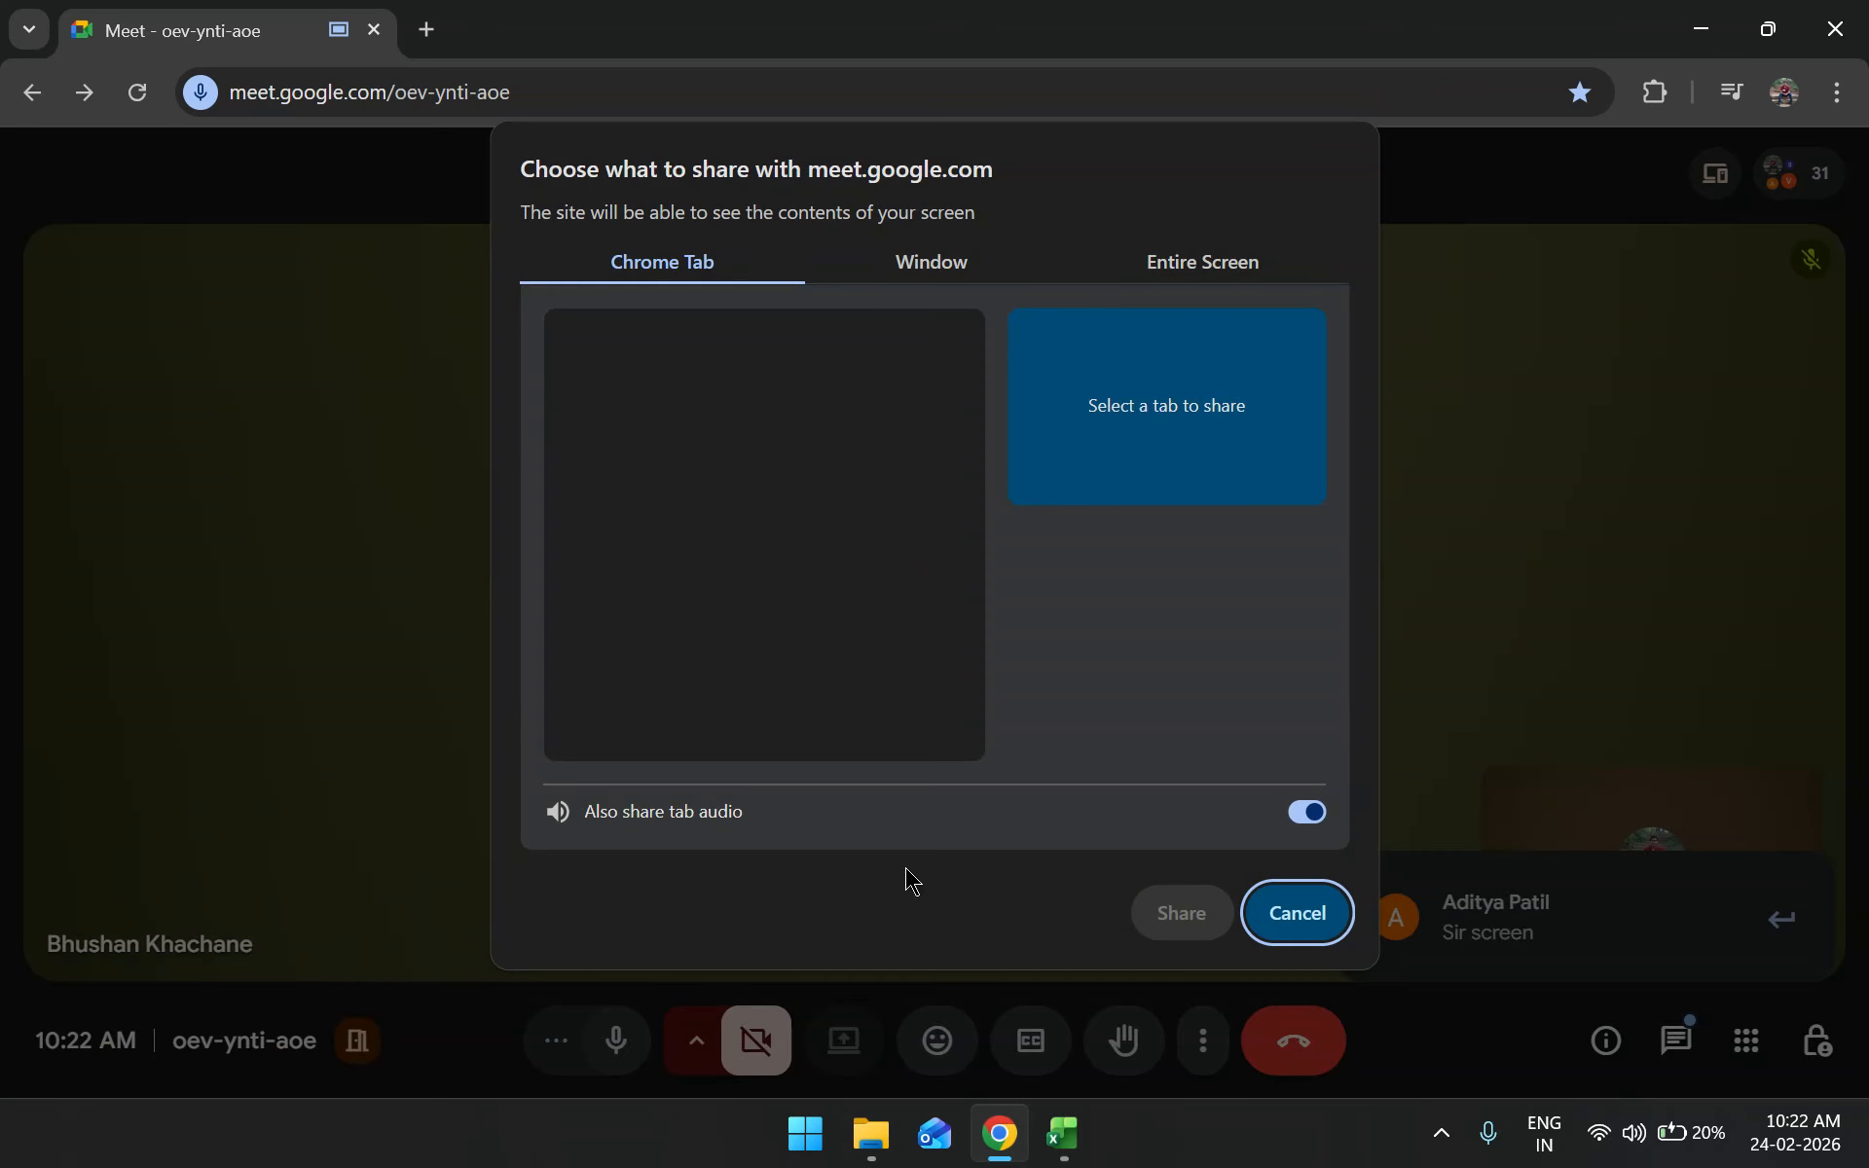
{"action": "left_click", "coordinate": [1178, 282]}
{"action": "left_click", "coordinate": [928, 397]}
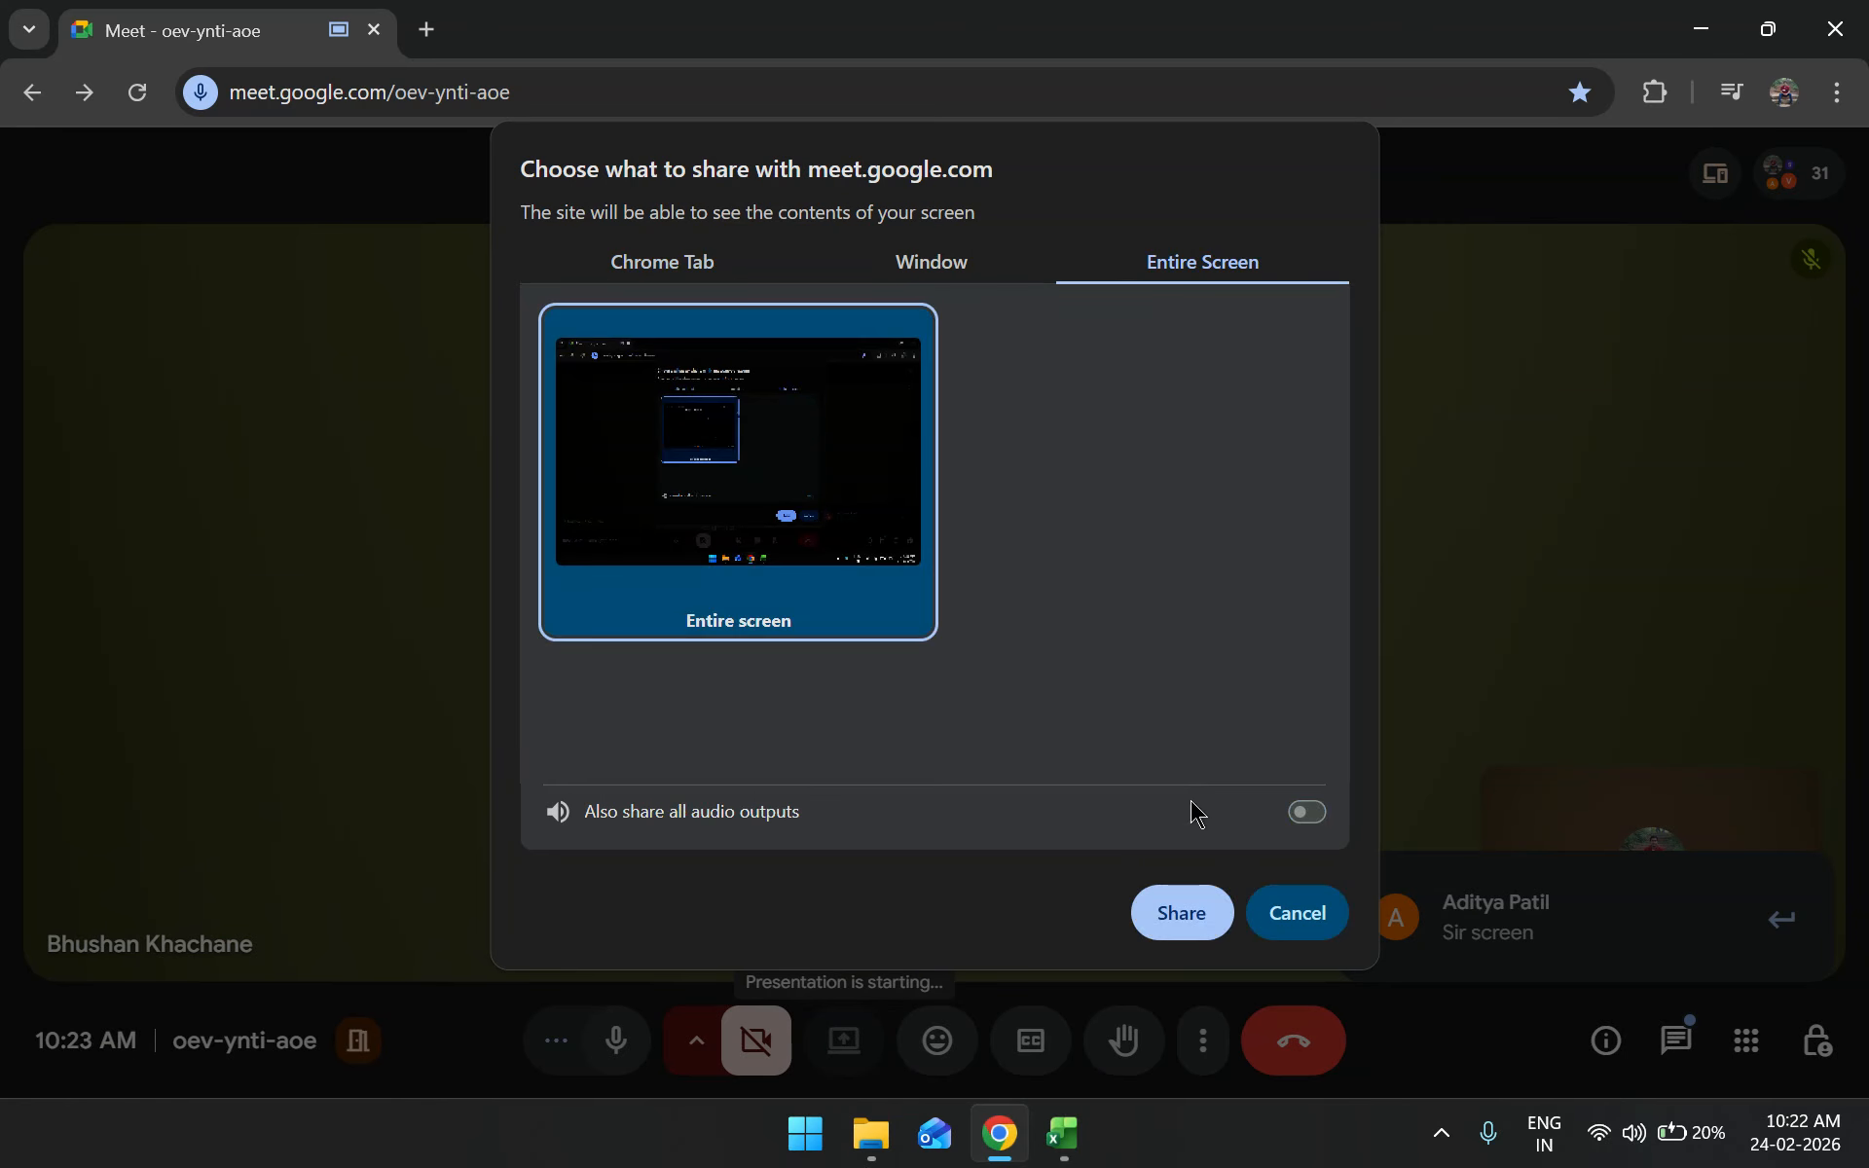
{"action": "left_click", "coordinate": [1179, 915]}
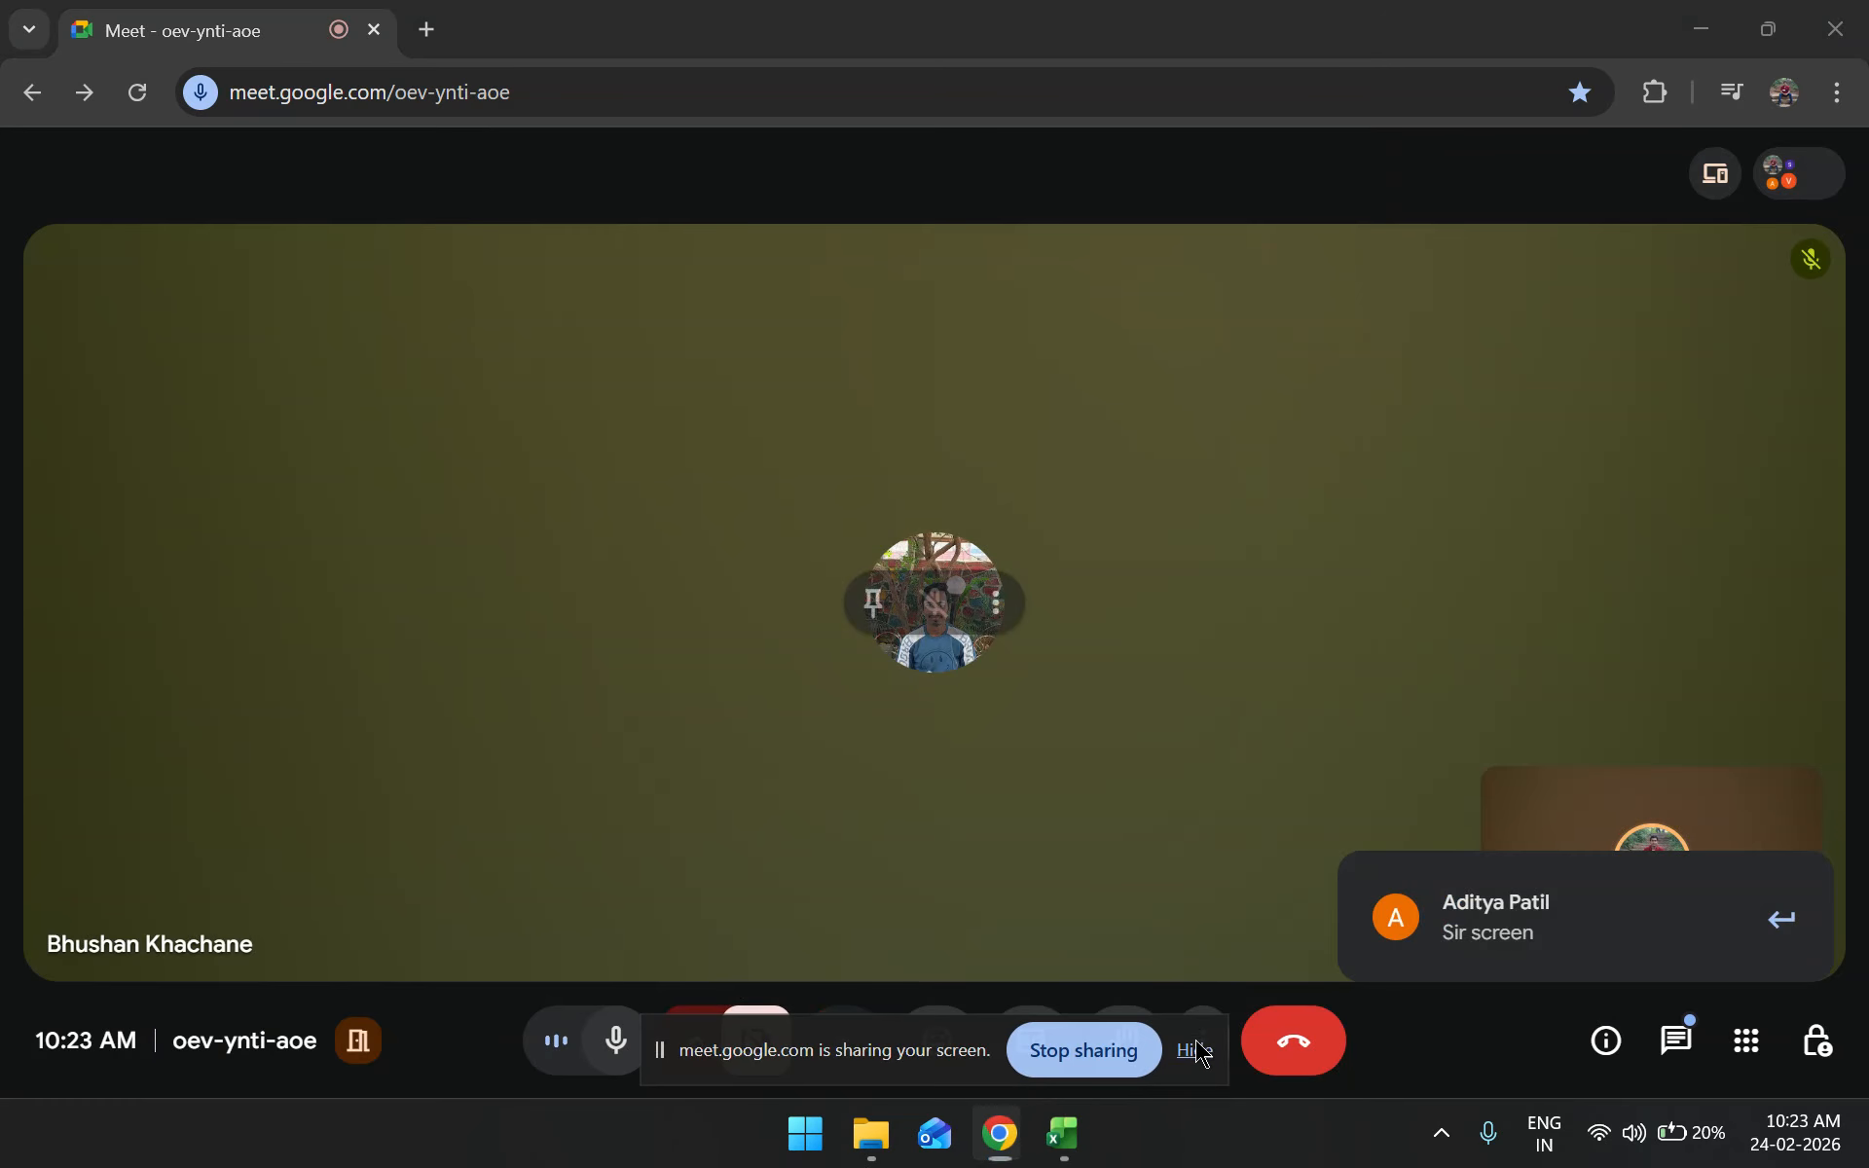
{"action": "left_click", "coordinate": [1194, 1052]}
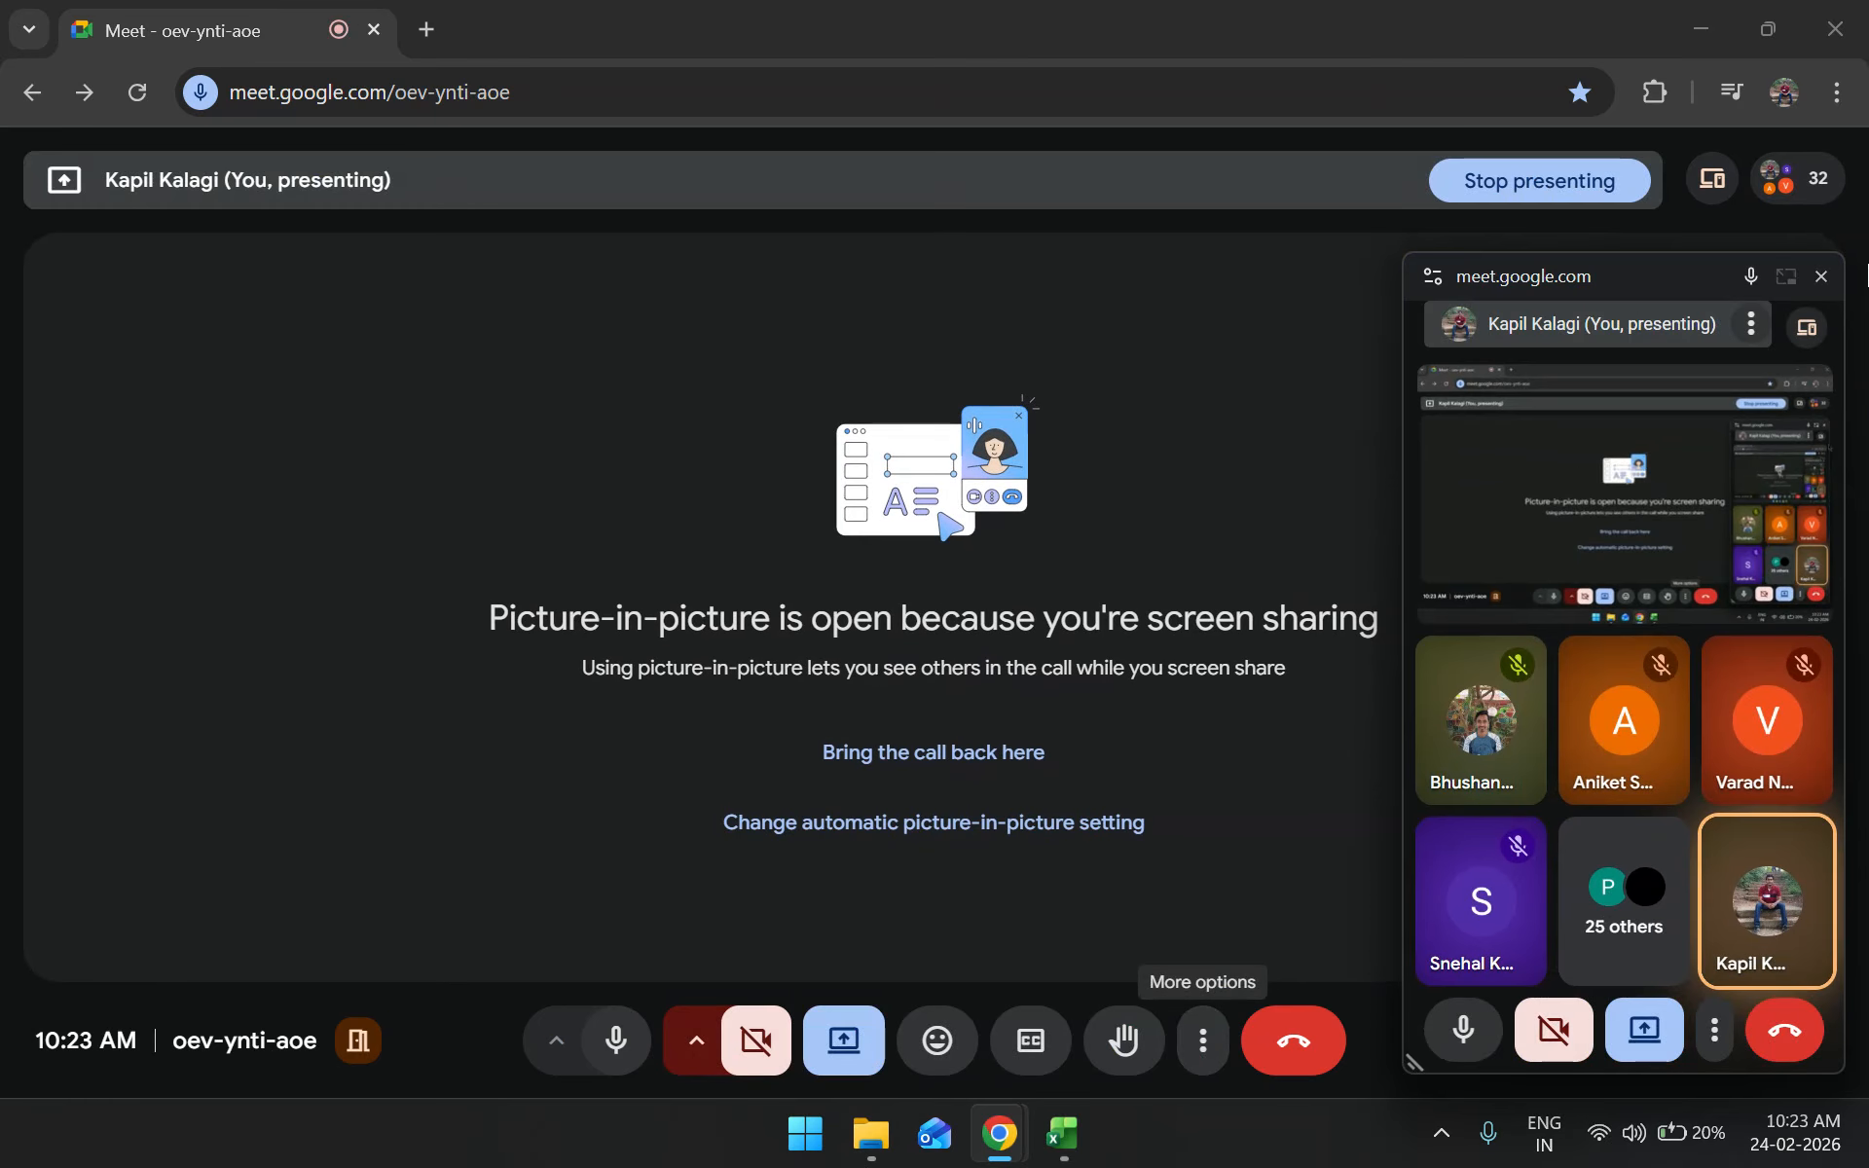
{"action": "left_click", "coordinate": [1819, 280]}
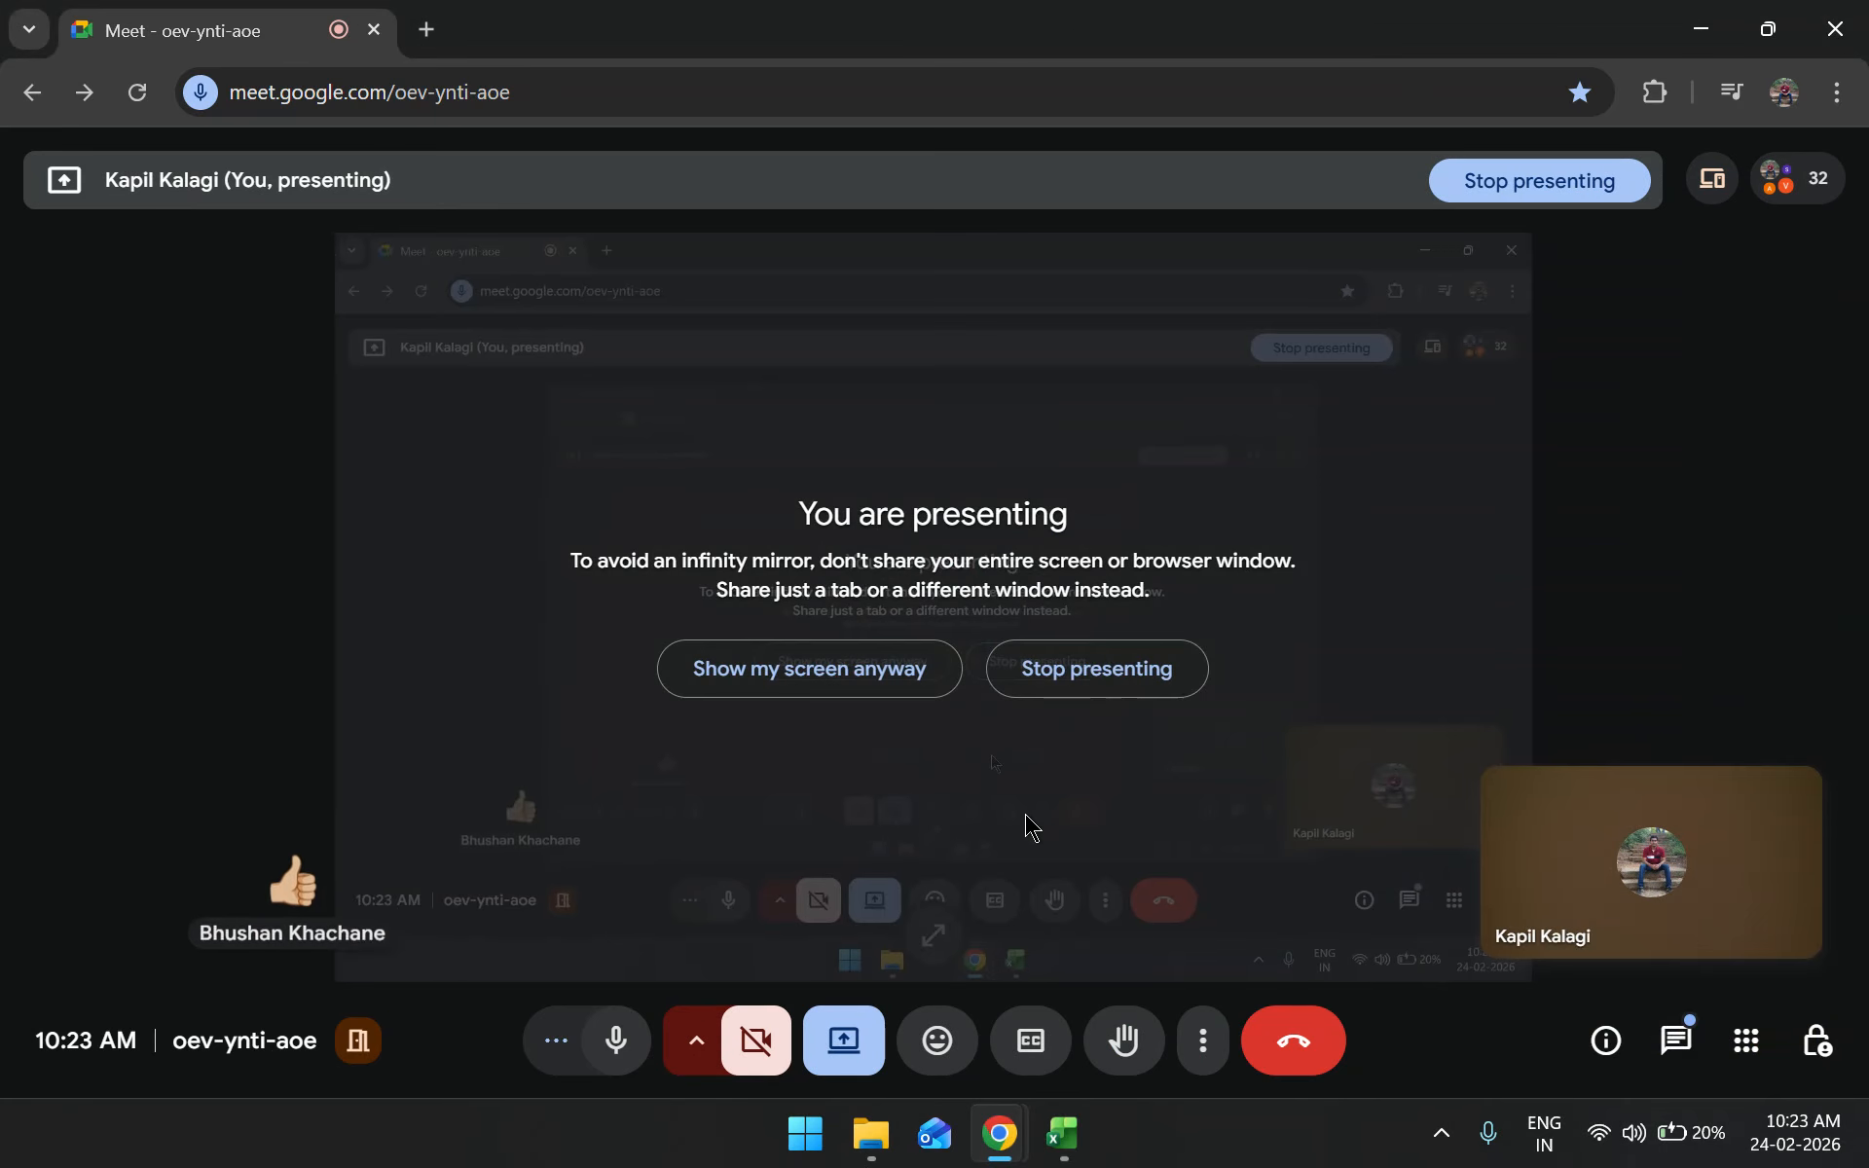
Return to the Excel workbook, hide the screen-sharing notification and select cell I10
{"action": "key", "text": "alt+Tab"}
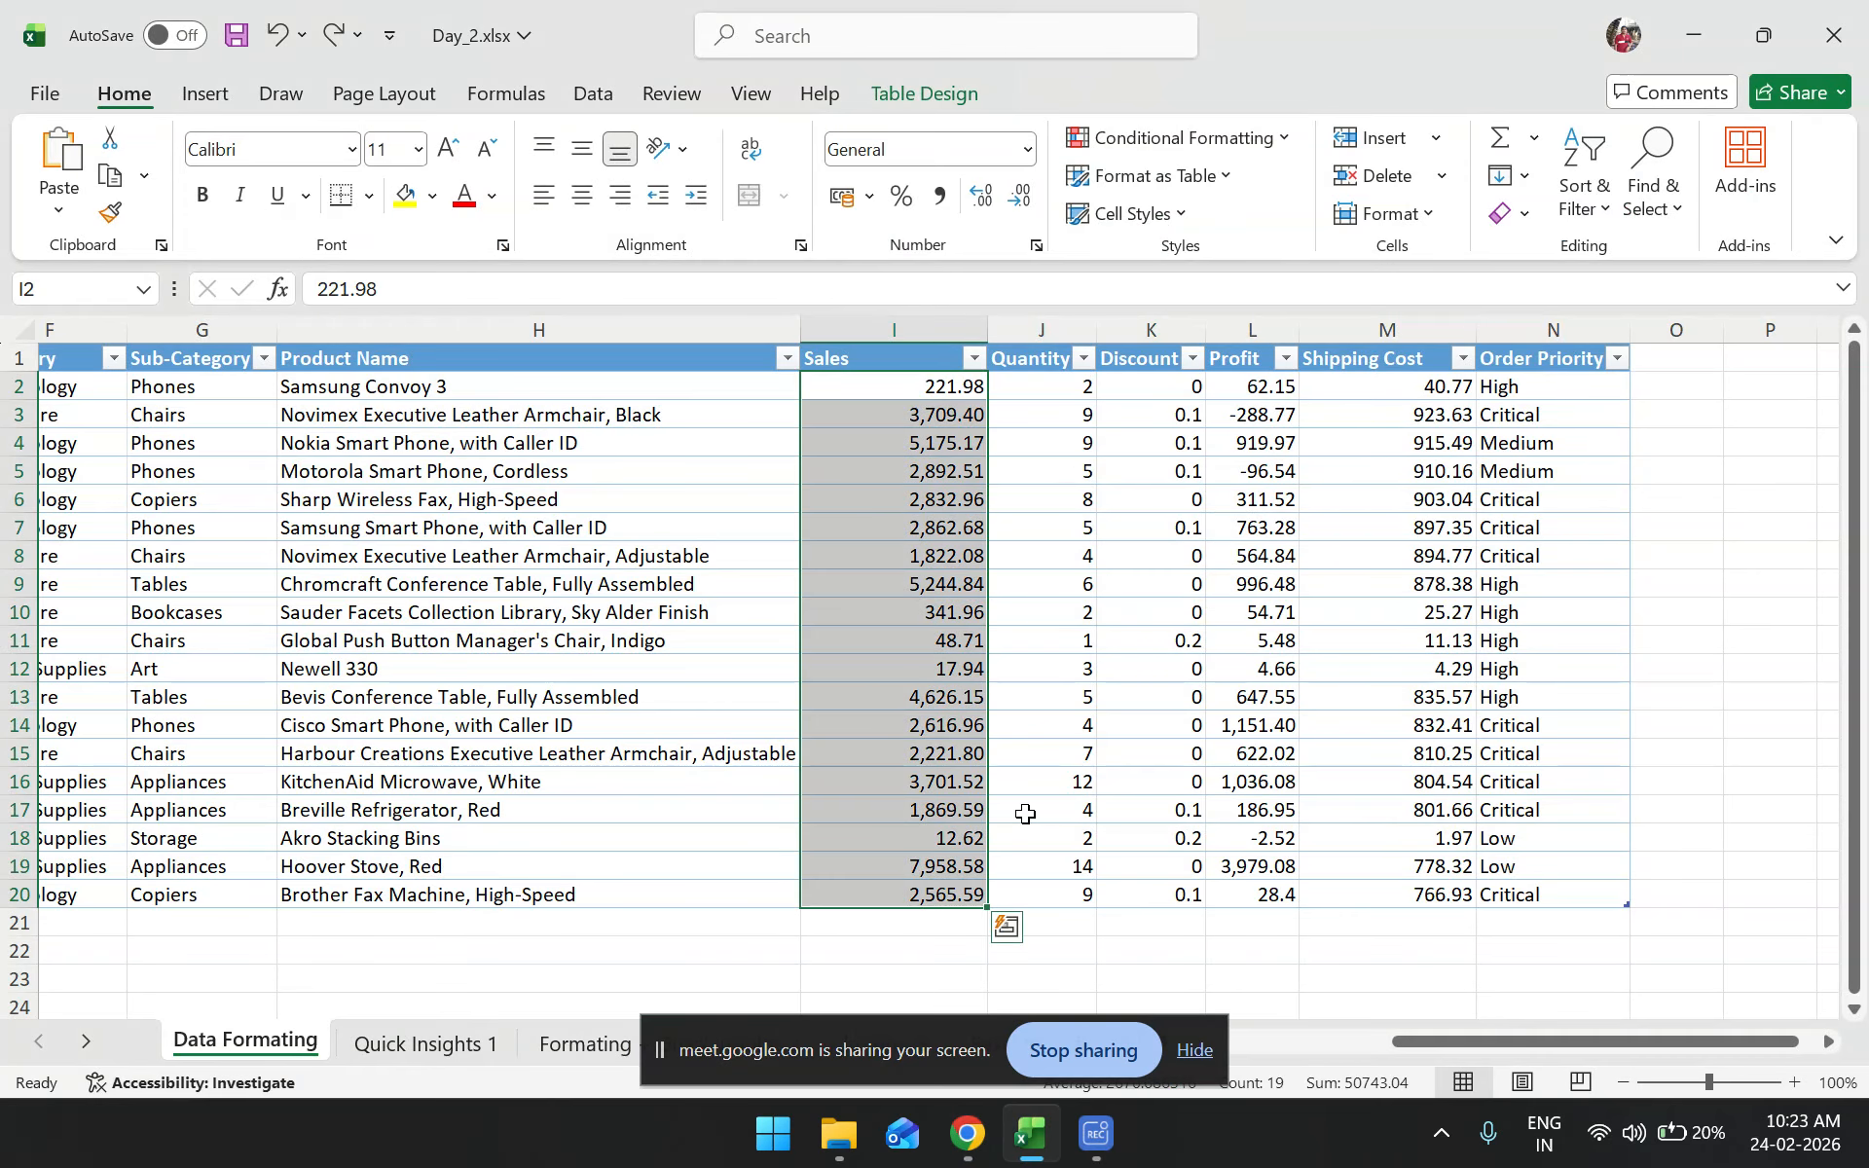
{"action": "left_click", "coordinate": [1026, 815]}
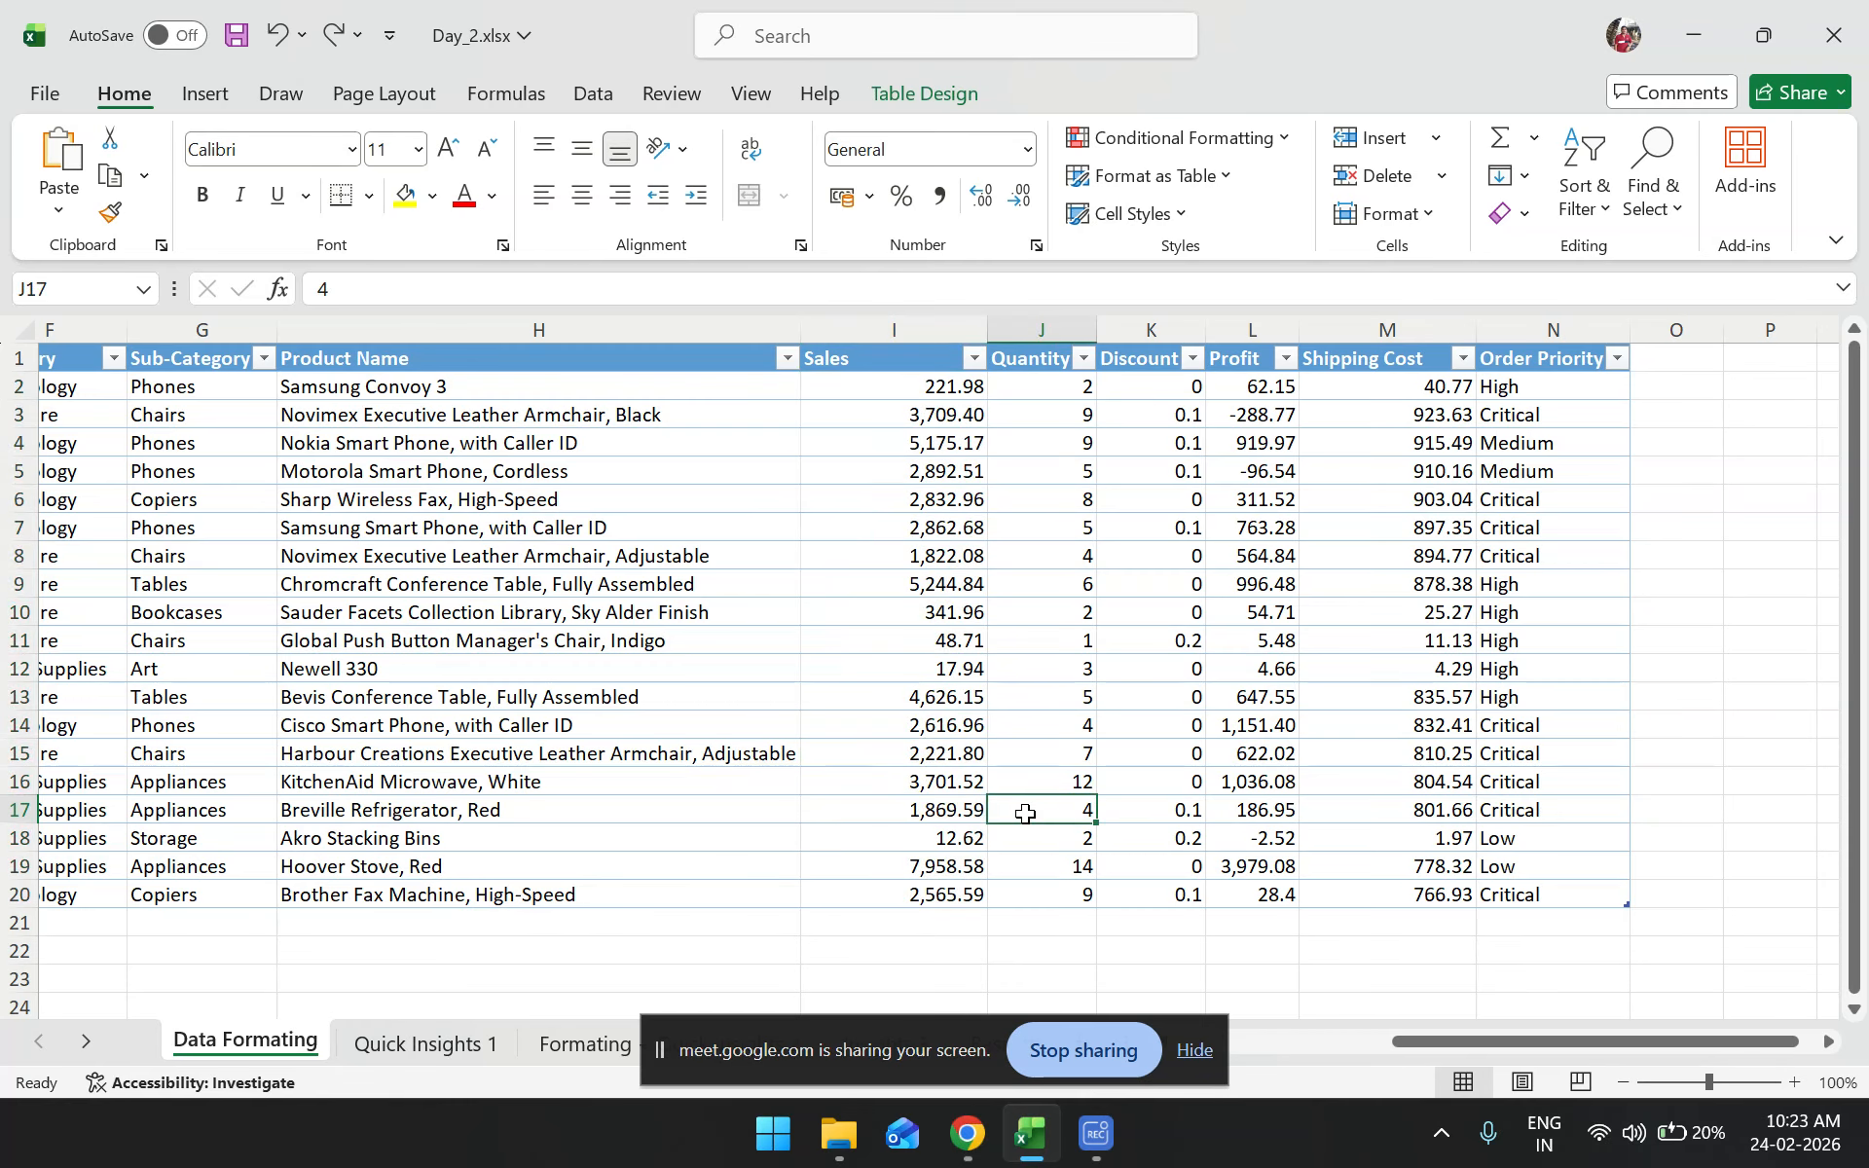
{"action": "left_click", "coordinate": [1195, 1052]}
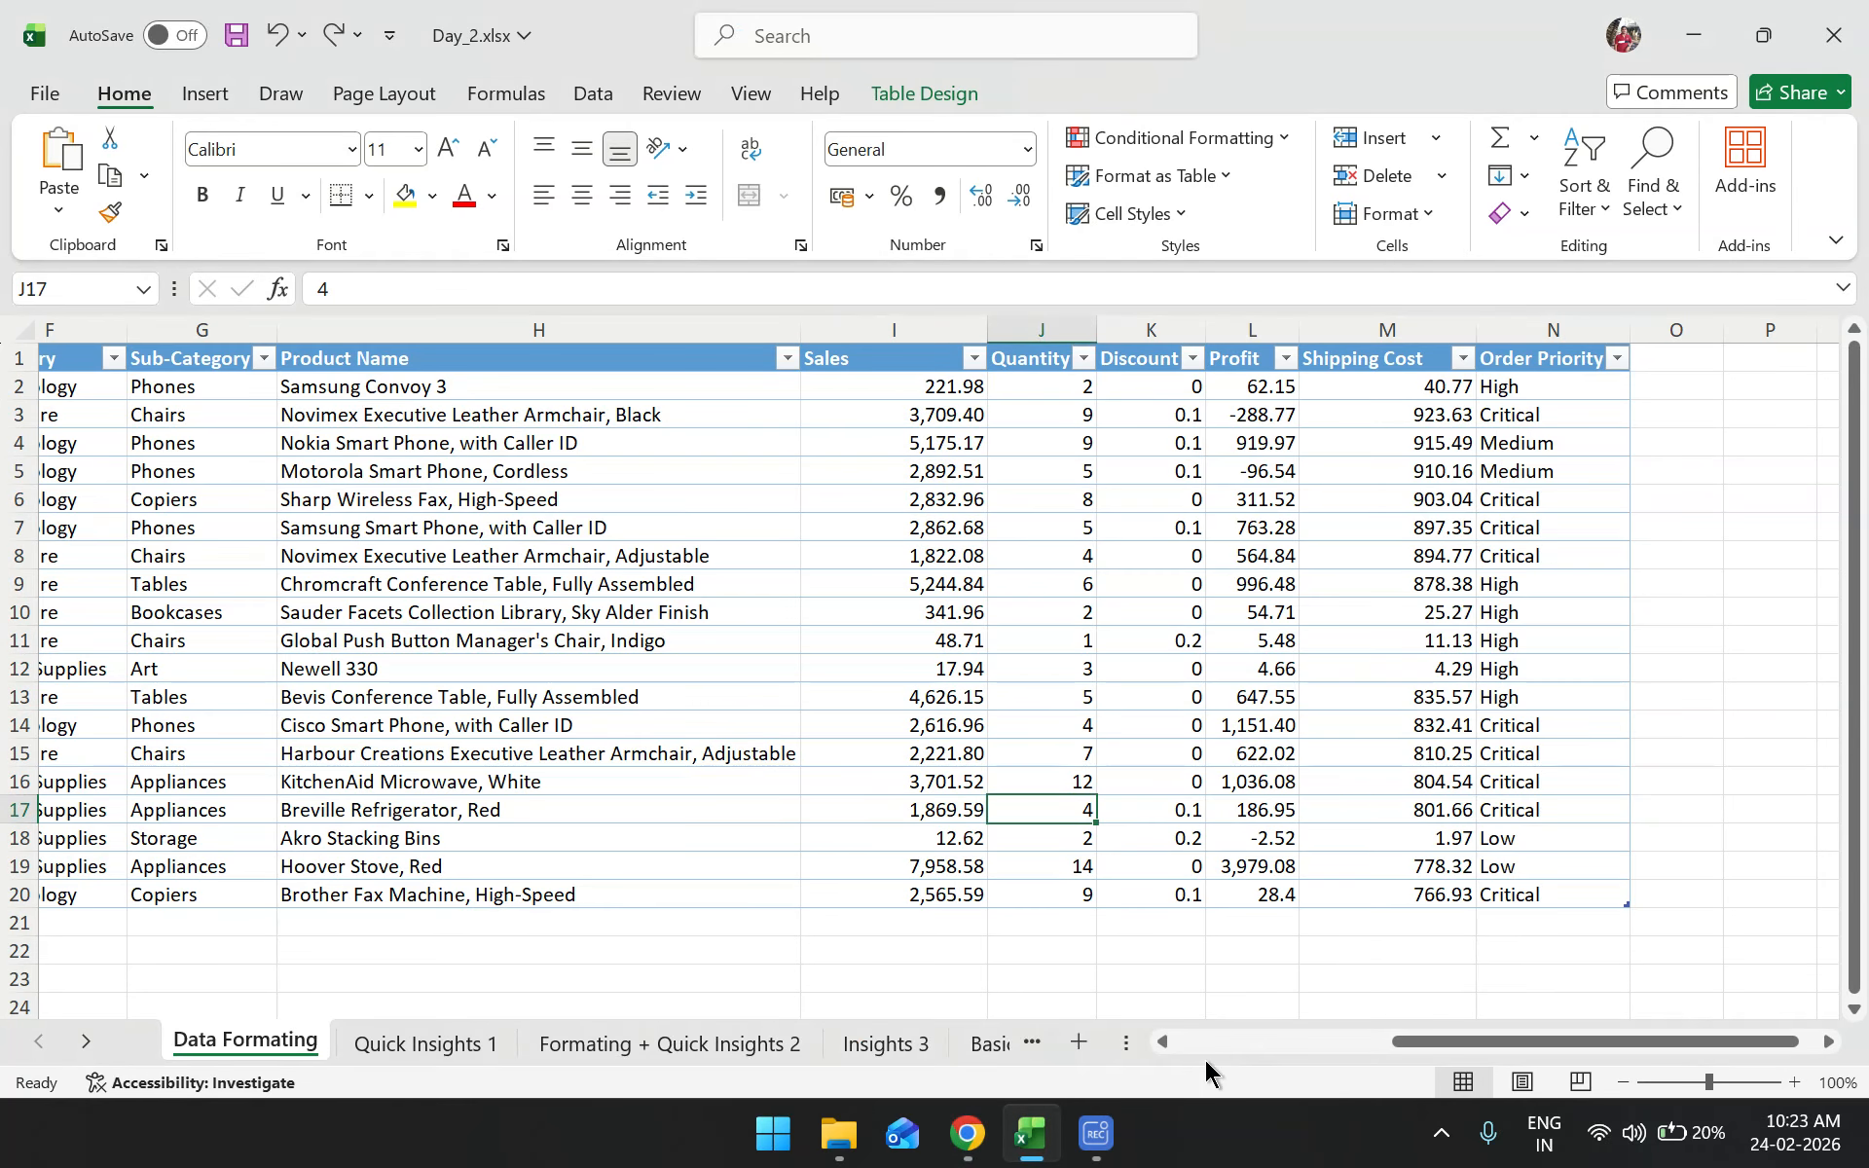
{"action": "left_click", "coordinate": [897, 605]}
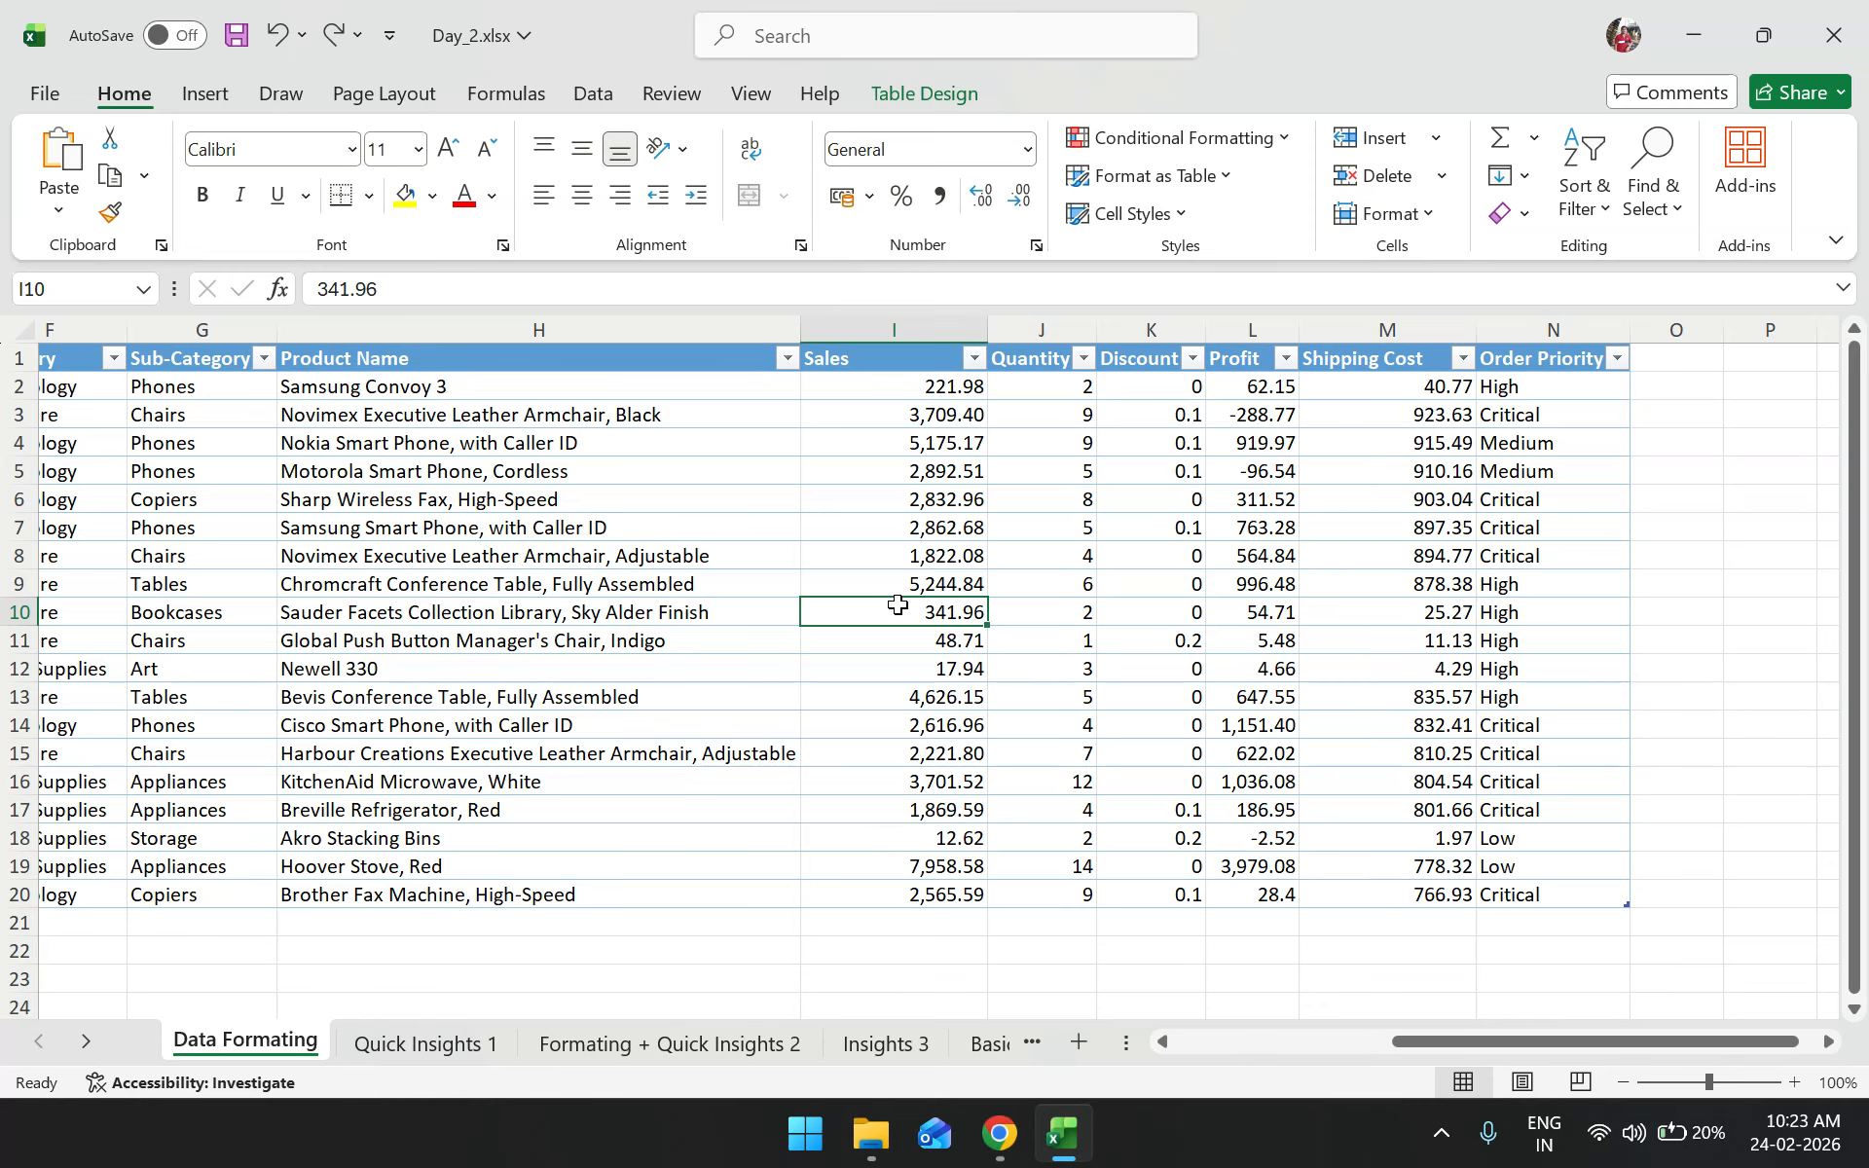
Switch to the Google Meet call to check the presentation, then return to the Excel workbook and hide the screen-sharing notification
{"action": "key", "text": "alt+Tab"}
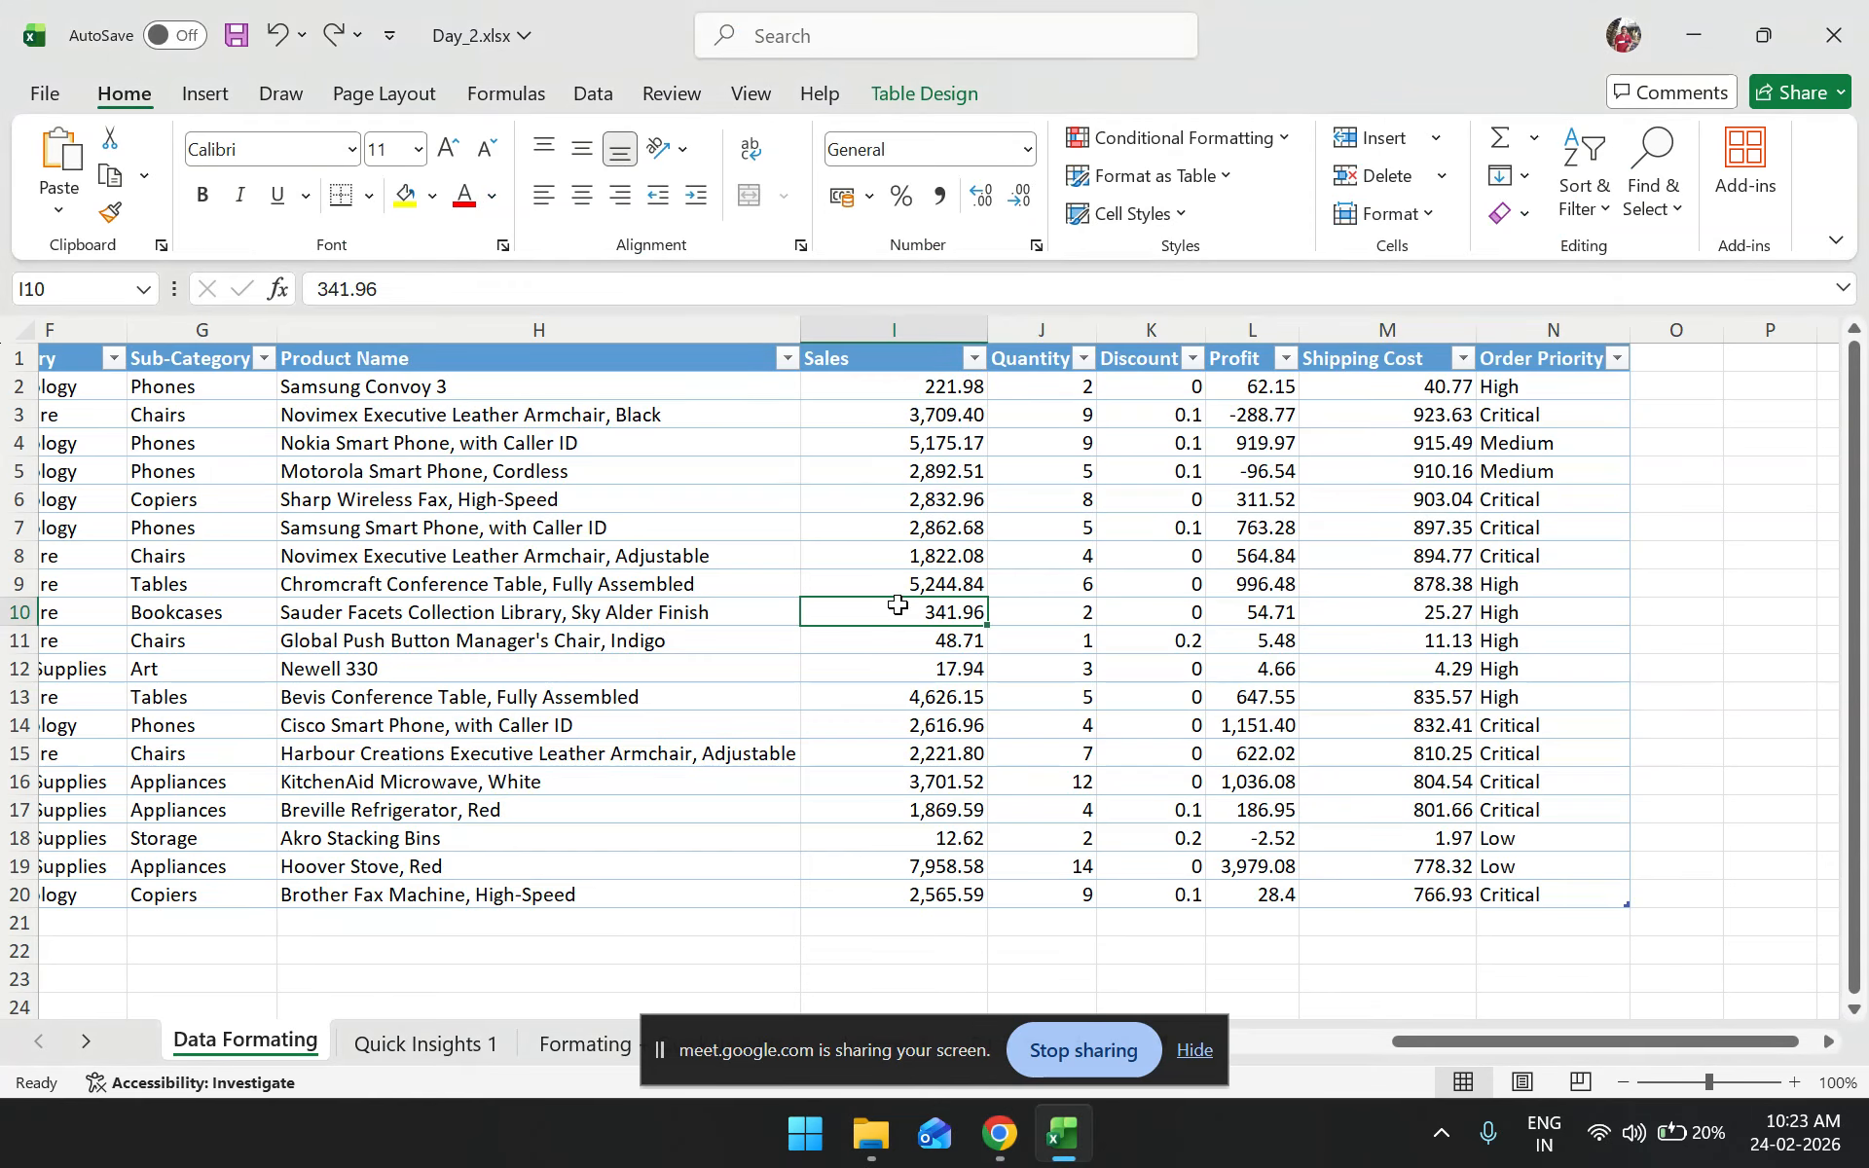
{"action": "key", "text": "alt+Tab"}
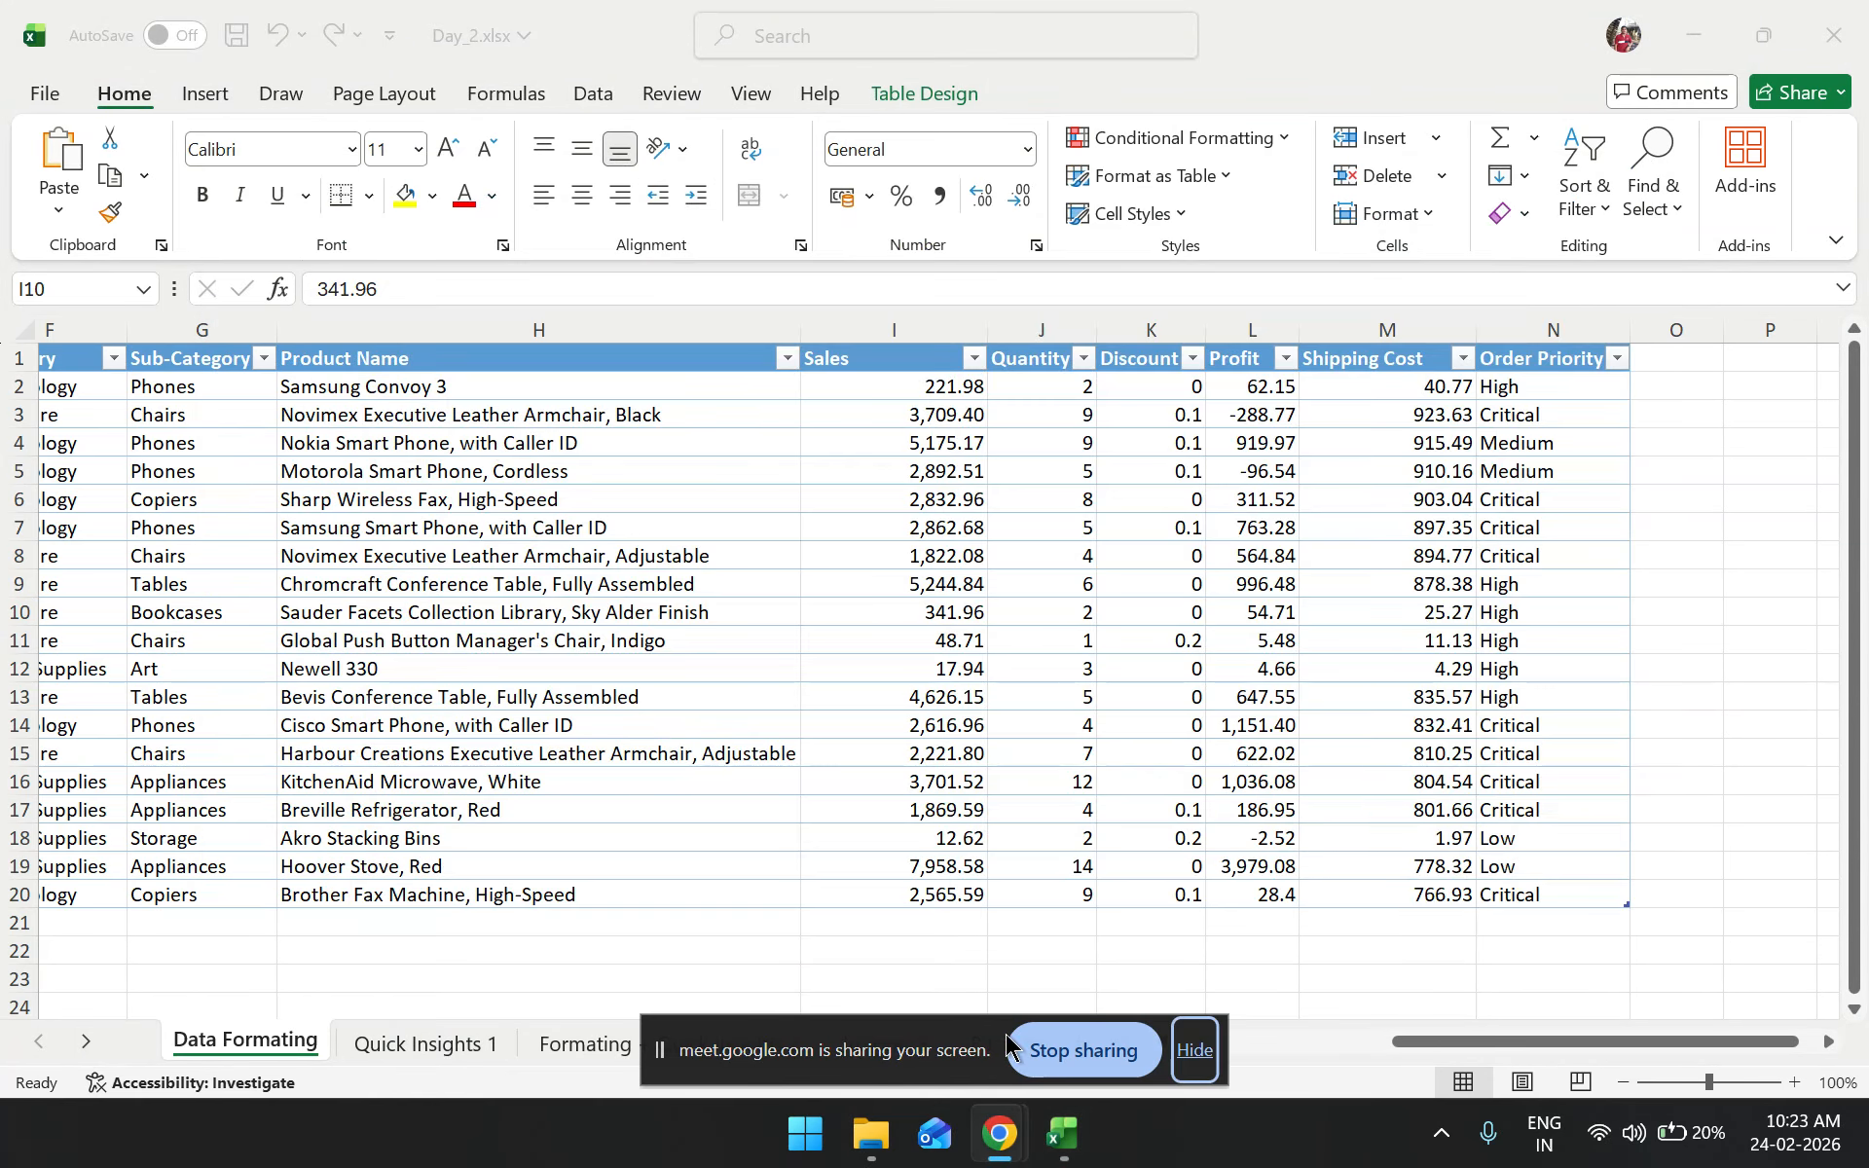
{"action": "key", "text": "alt+Tab"}
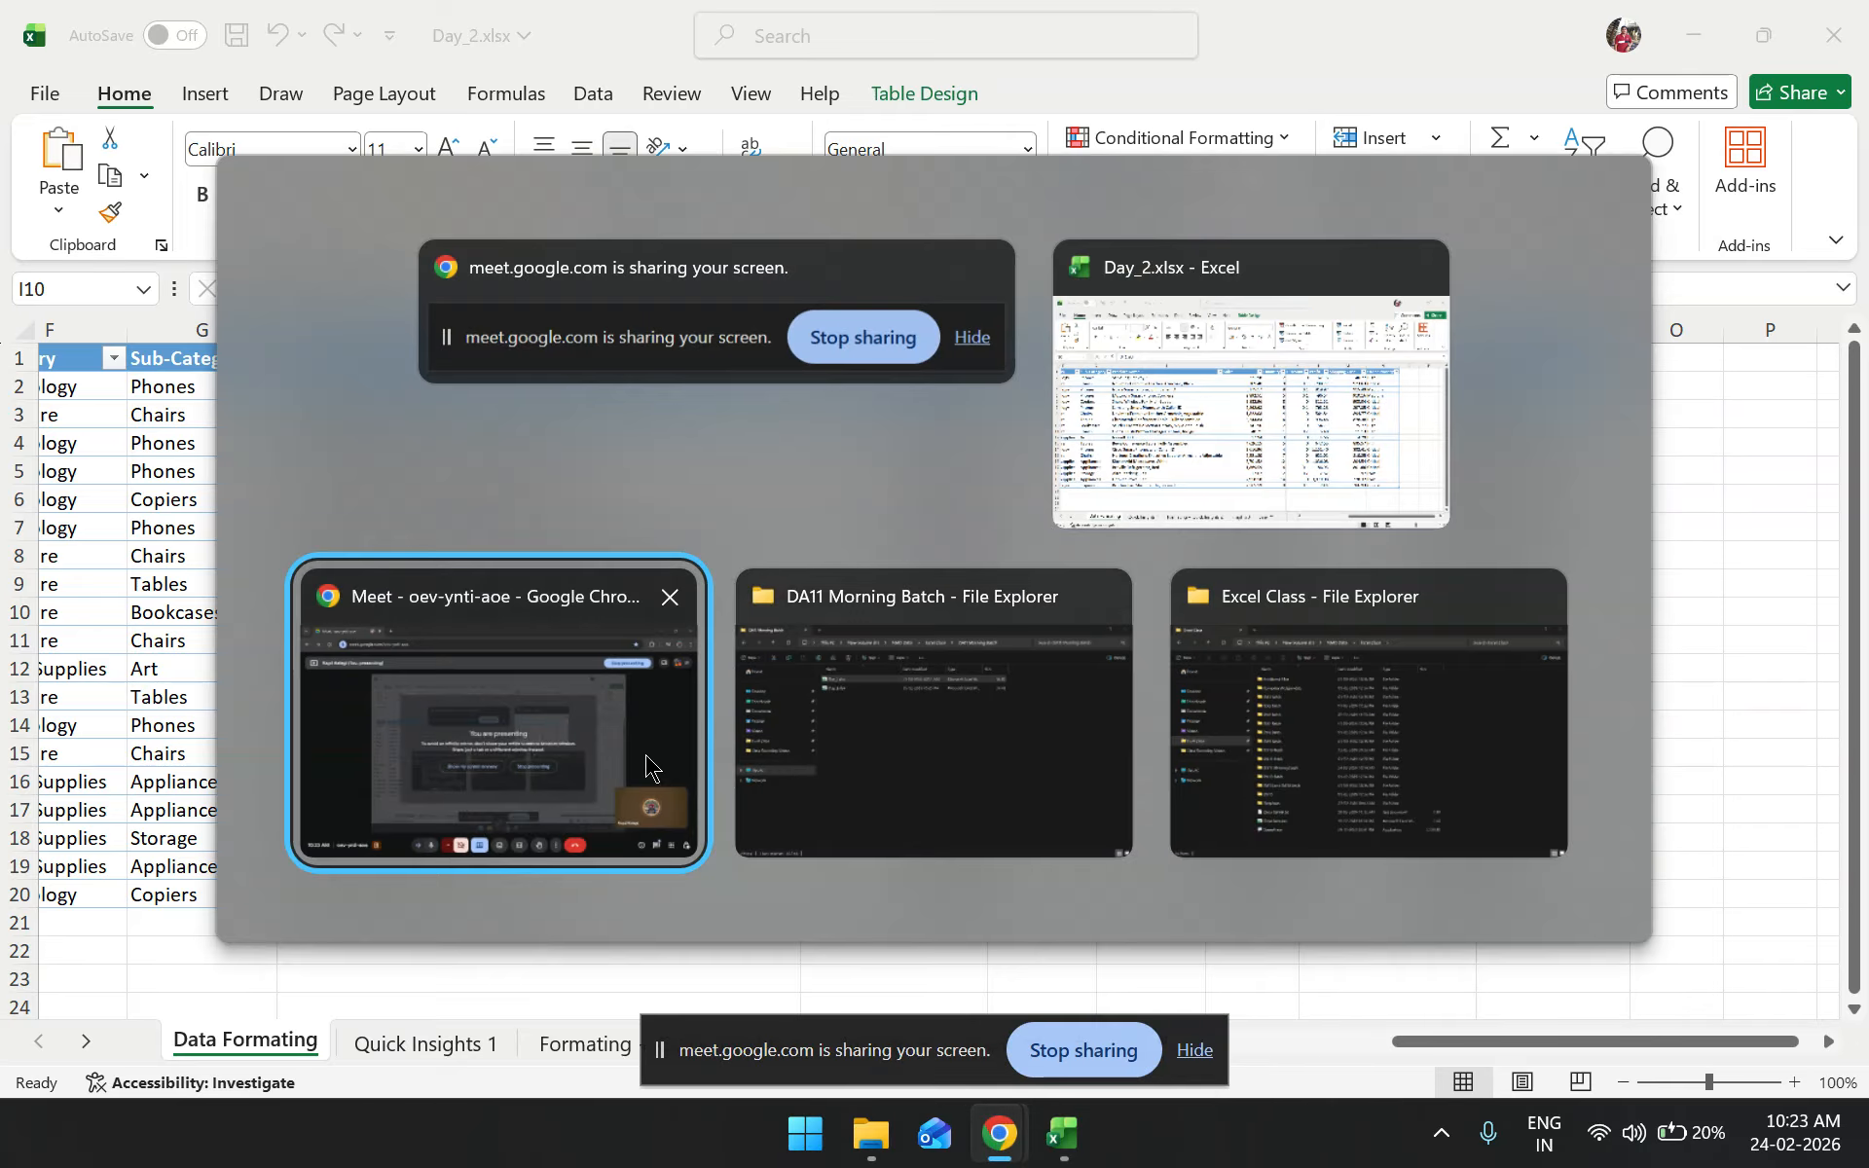
{"action": "left_click", "coordinate": [743, 689]}
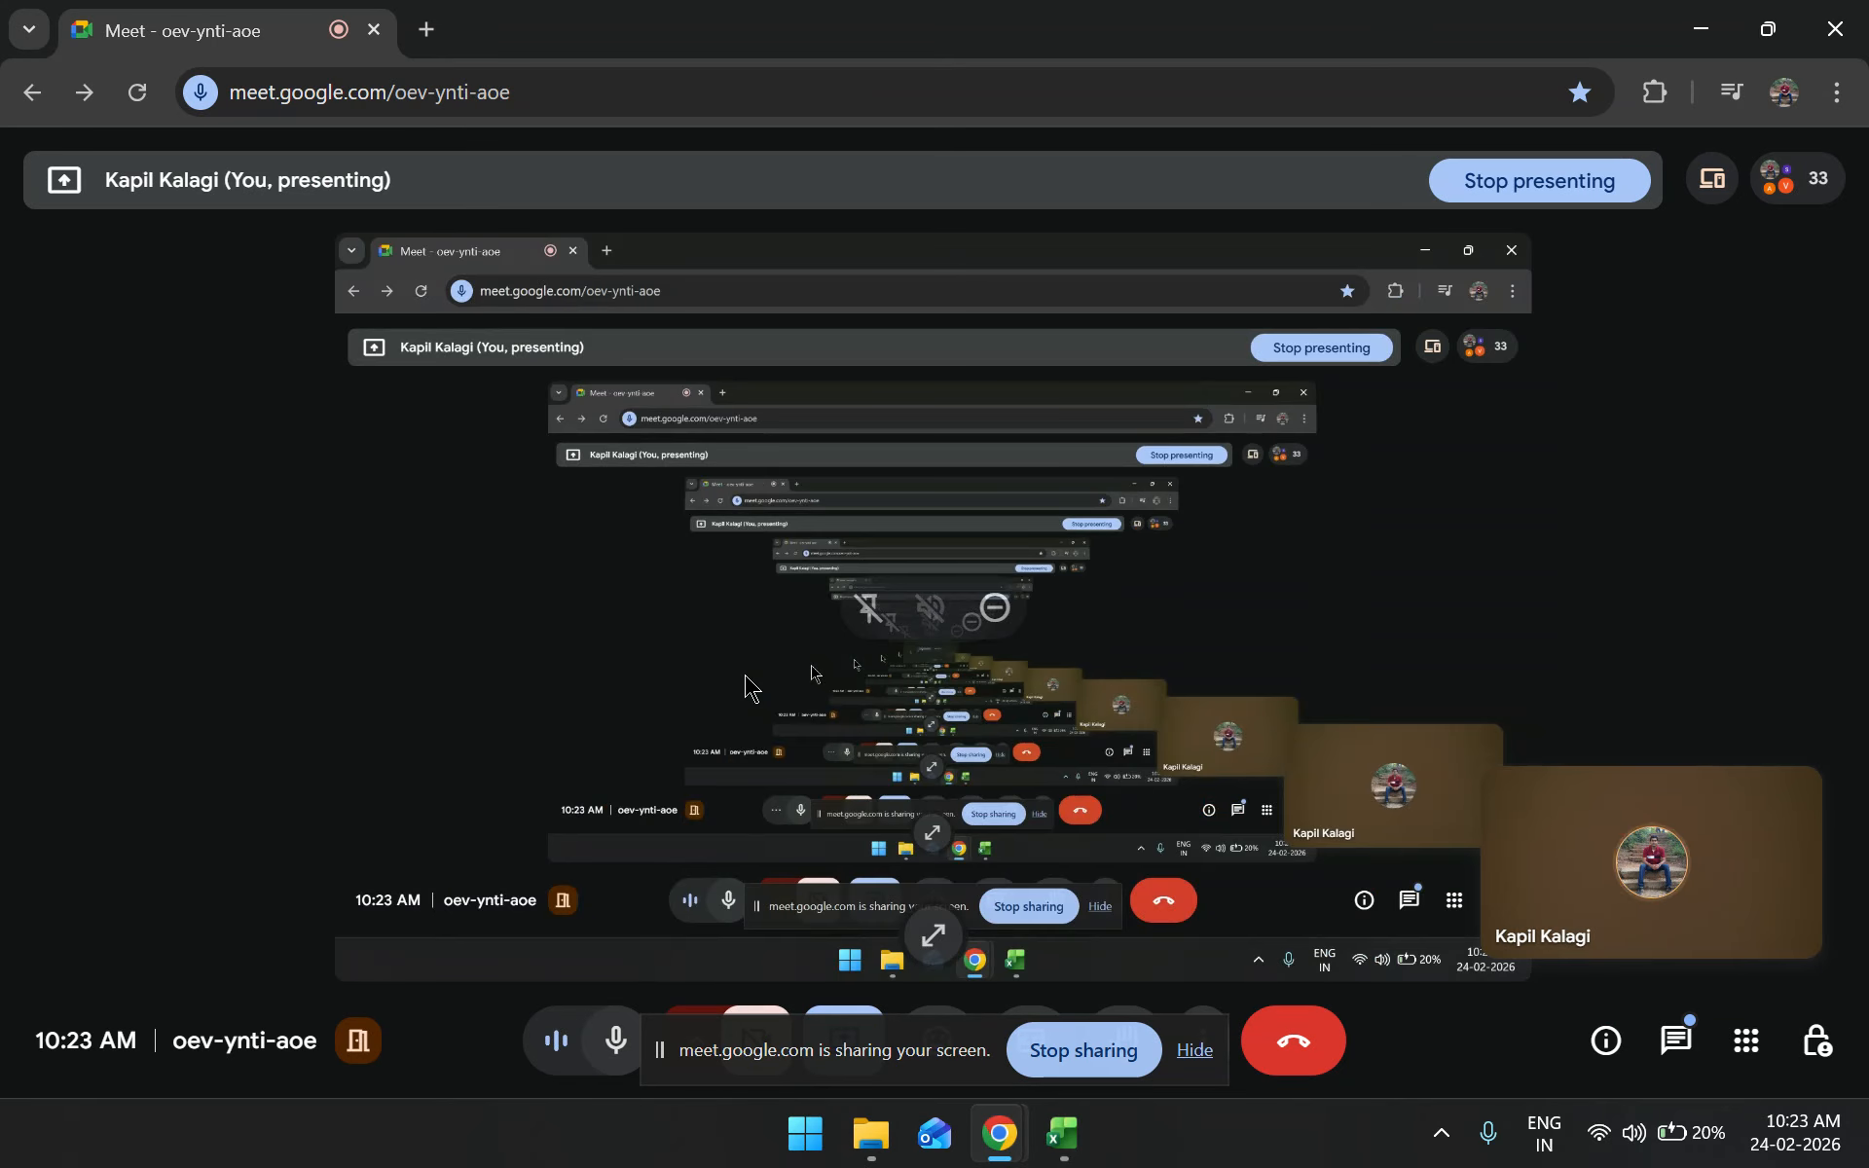
{"action": "left_click", "coordinate": [1081, 1152]}
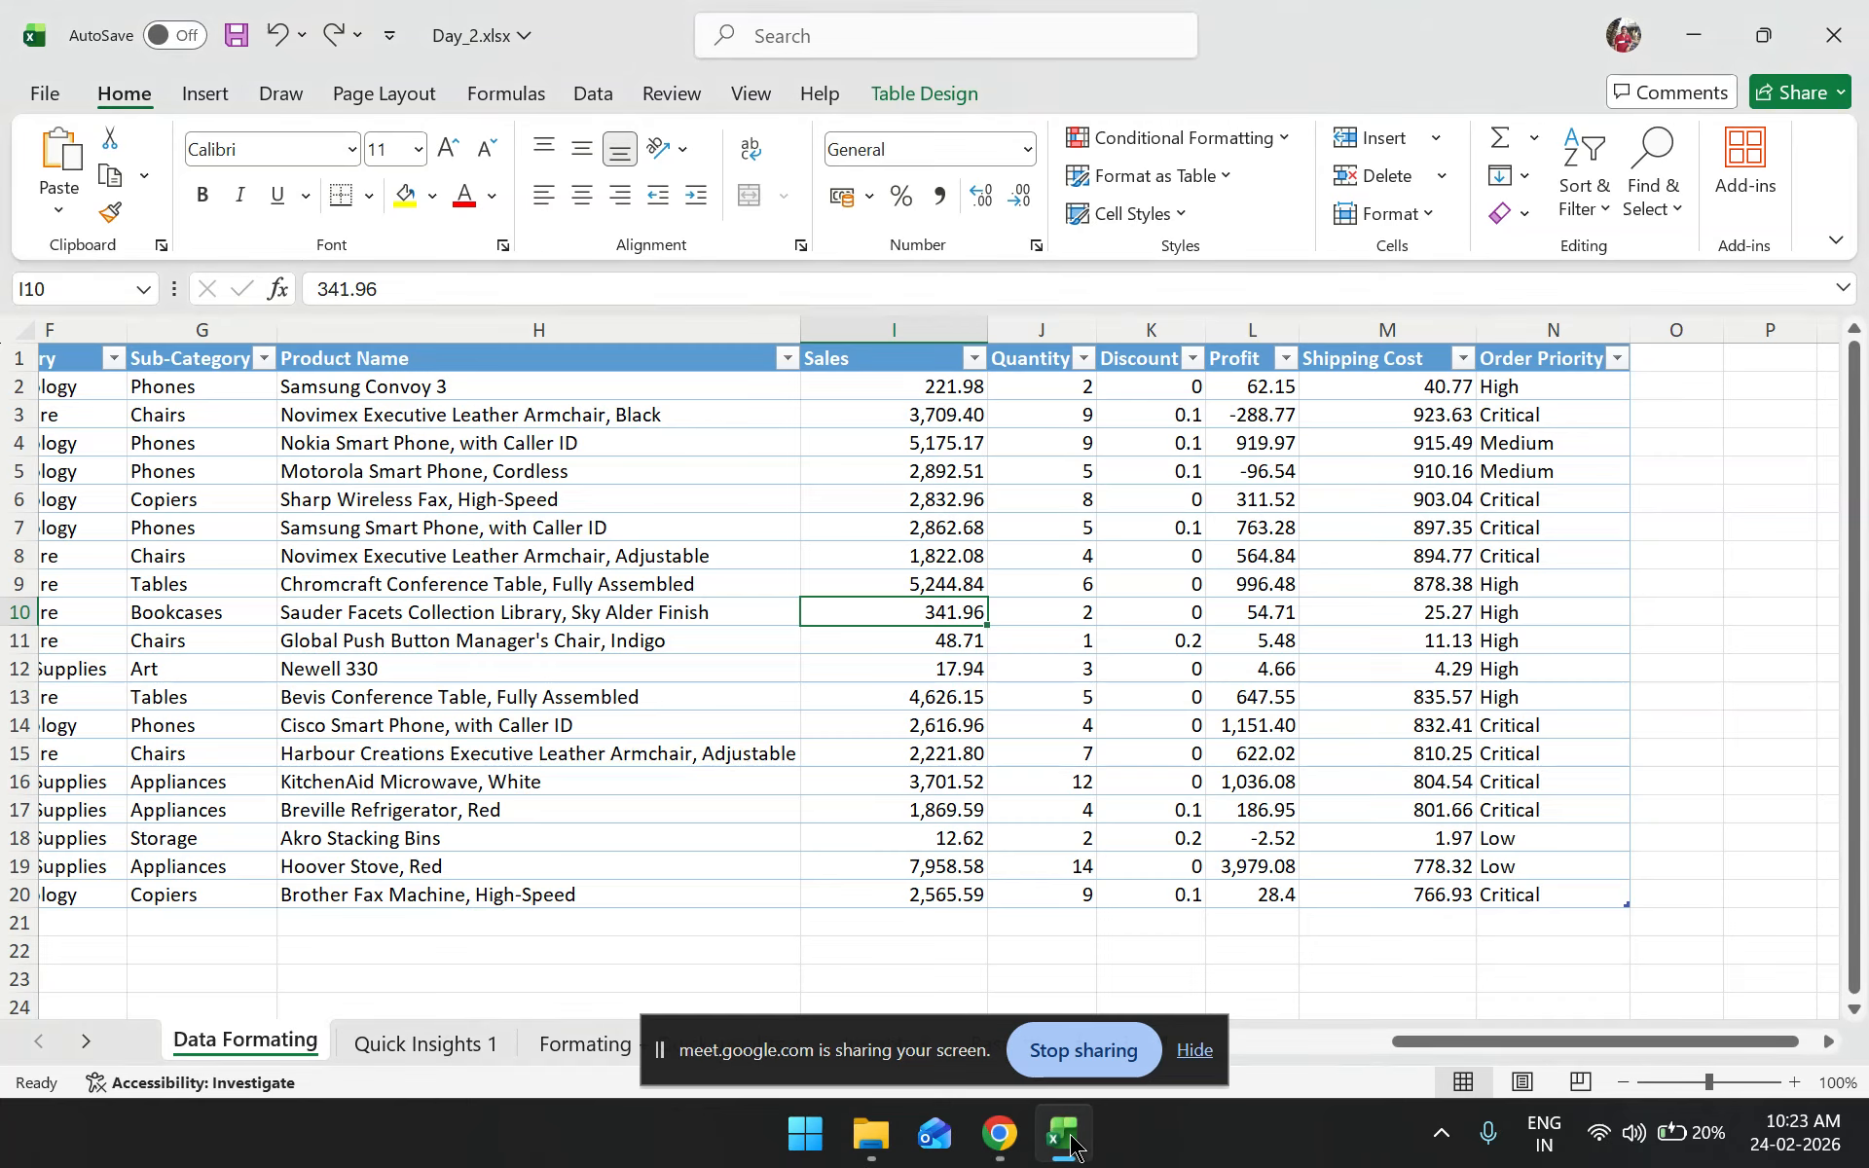
{"action": "left_click", "coordinate": [1195, 1052]}
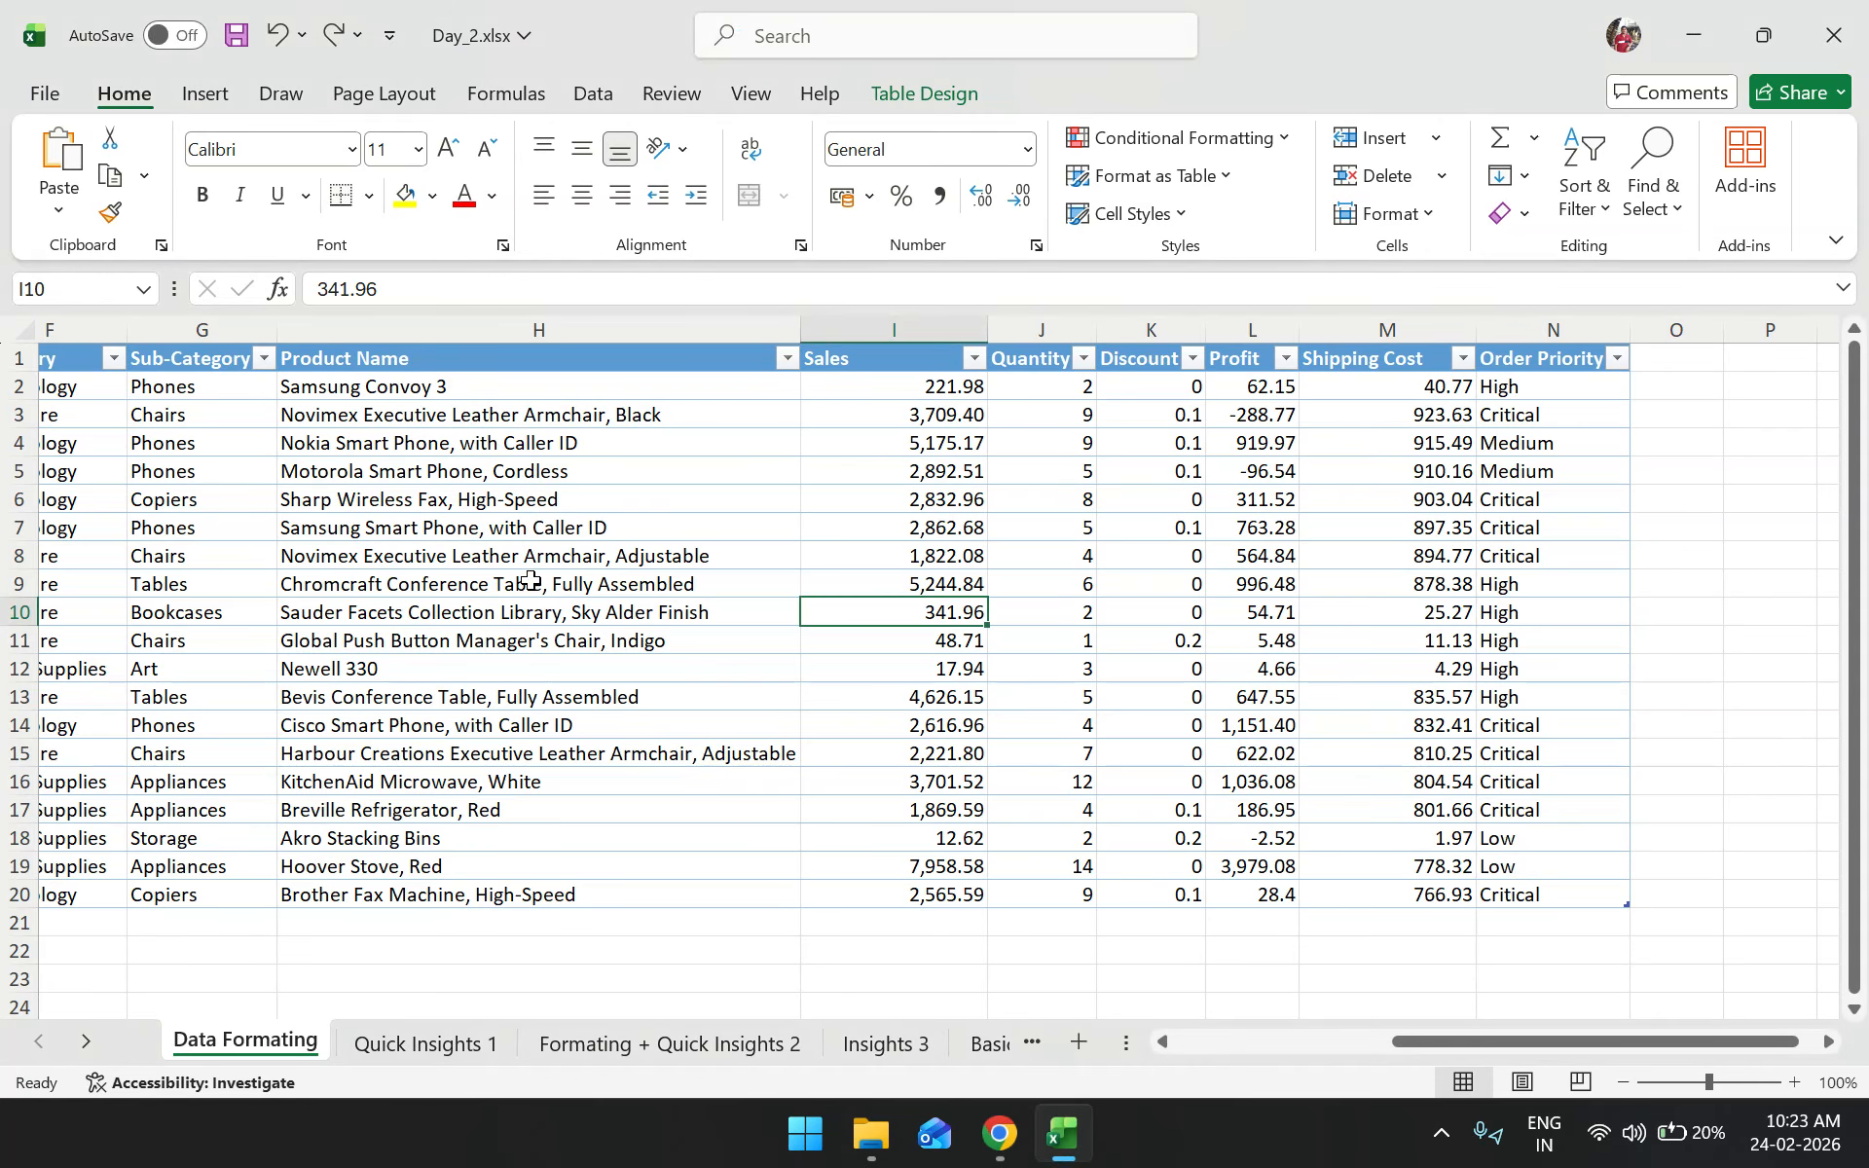
Look over the order table on the Data Formating sheet, from the Order Date column across to Order Priority
{"action": "left_click", "coordinate": [522, 438]}
{"action": "left_click_drag", "start_coordinate": [522, 436], "coordinate": [564, 793]}
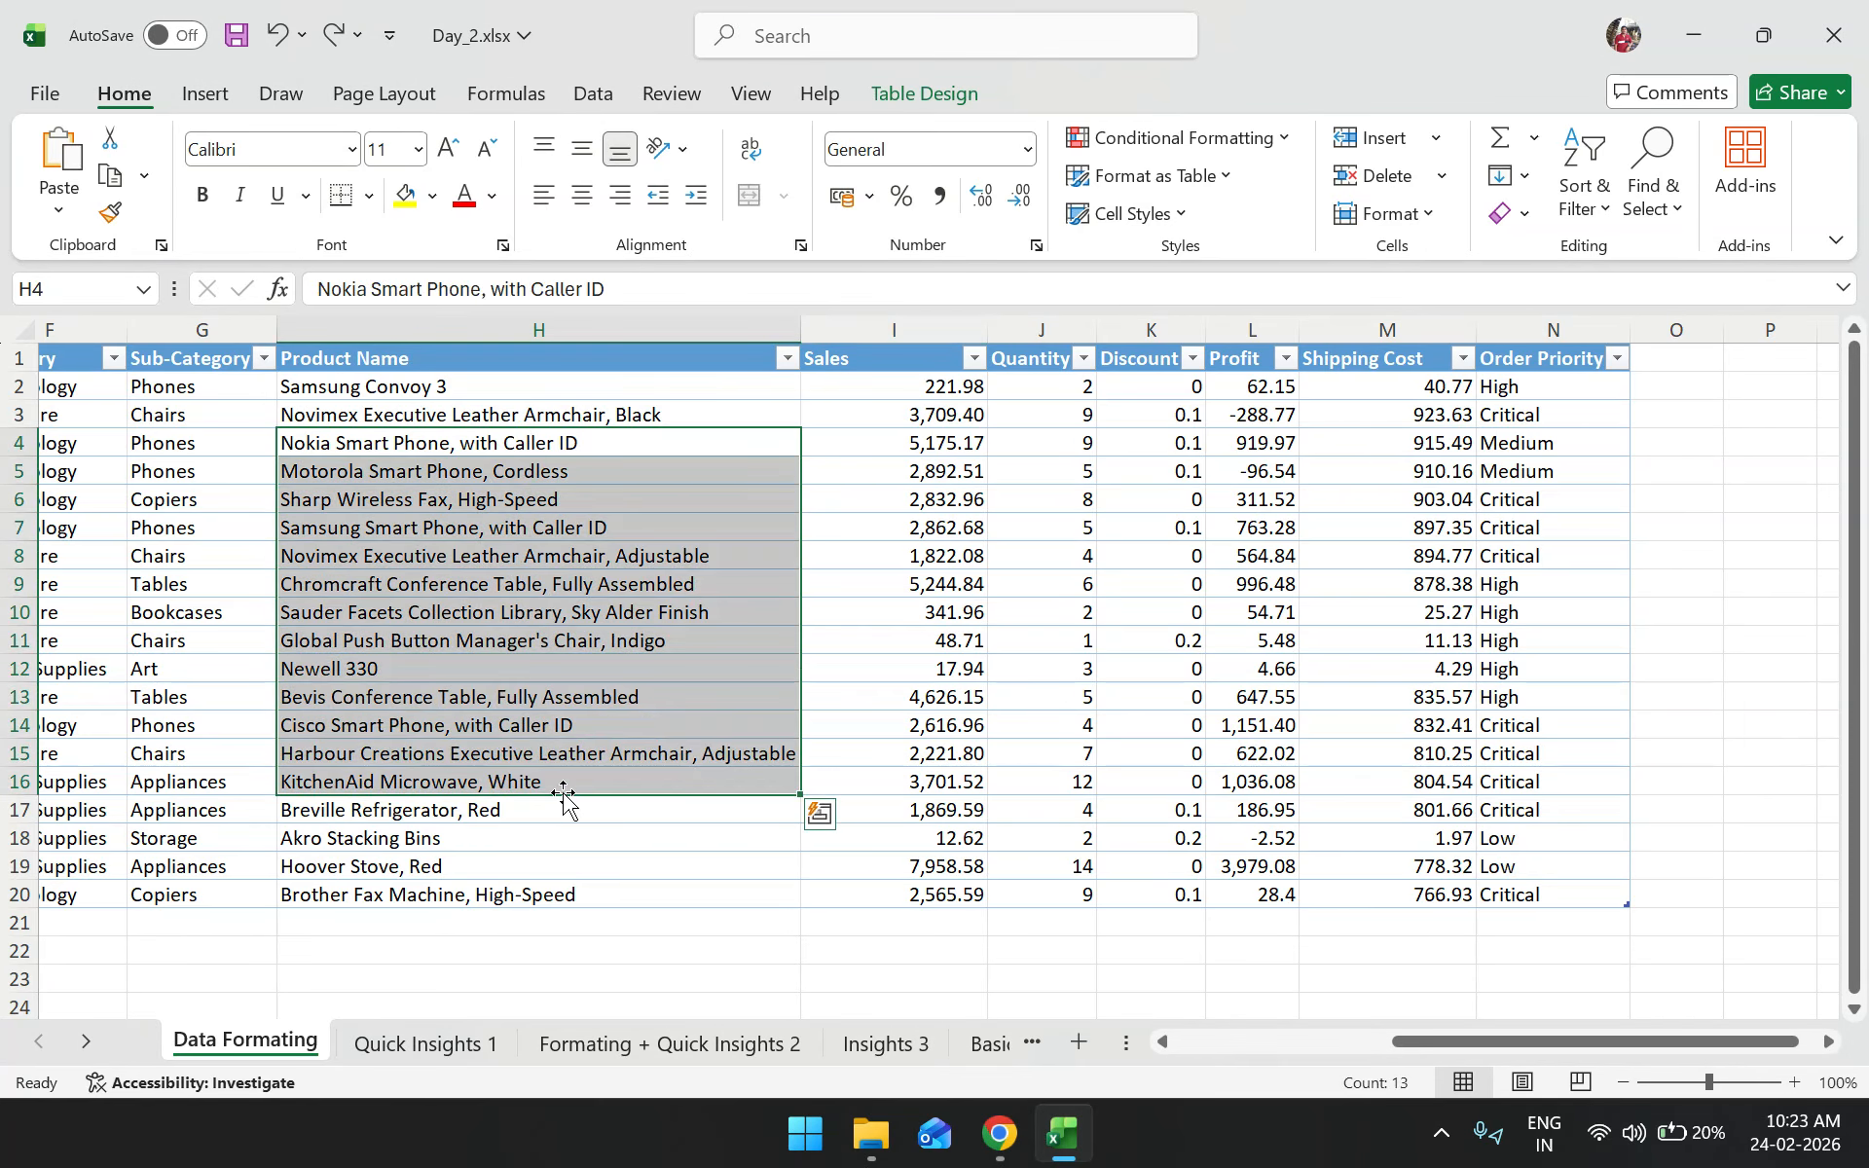
{"action": "left_click", "coordinate": [555, 917]}
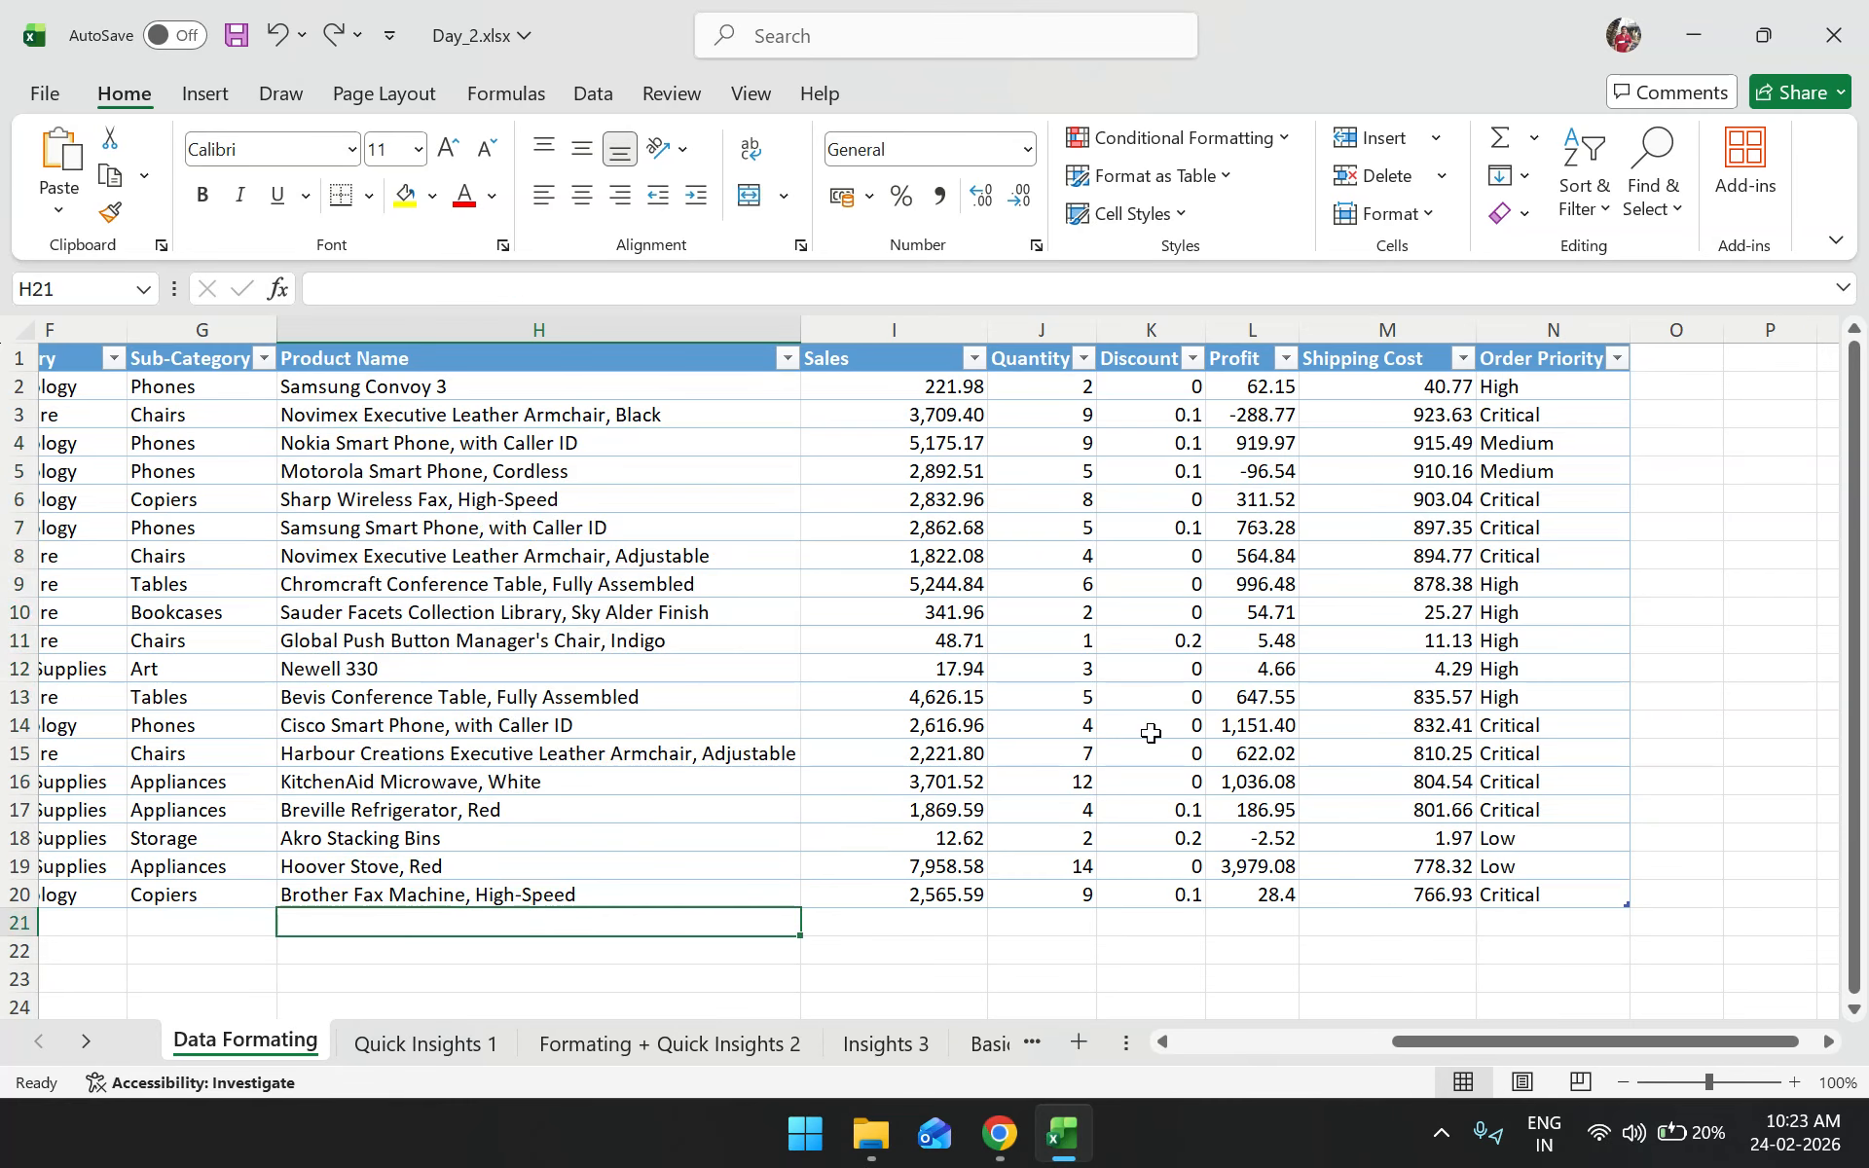
{"action": "scroll", "coordinate": [1125, 907], "scroll_direction": "down", "scroll_amount": 2}
{"action": "scroll", "coordinate": [1124, 907], "scroll_direction": "right", "scroll_amount": 6}
{"action": "scroll", "coordinate": [1125, 908], "scroll_direction": "left", "scroll_amount": 8}
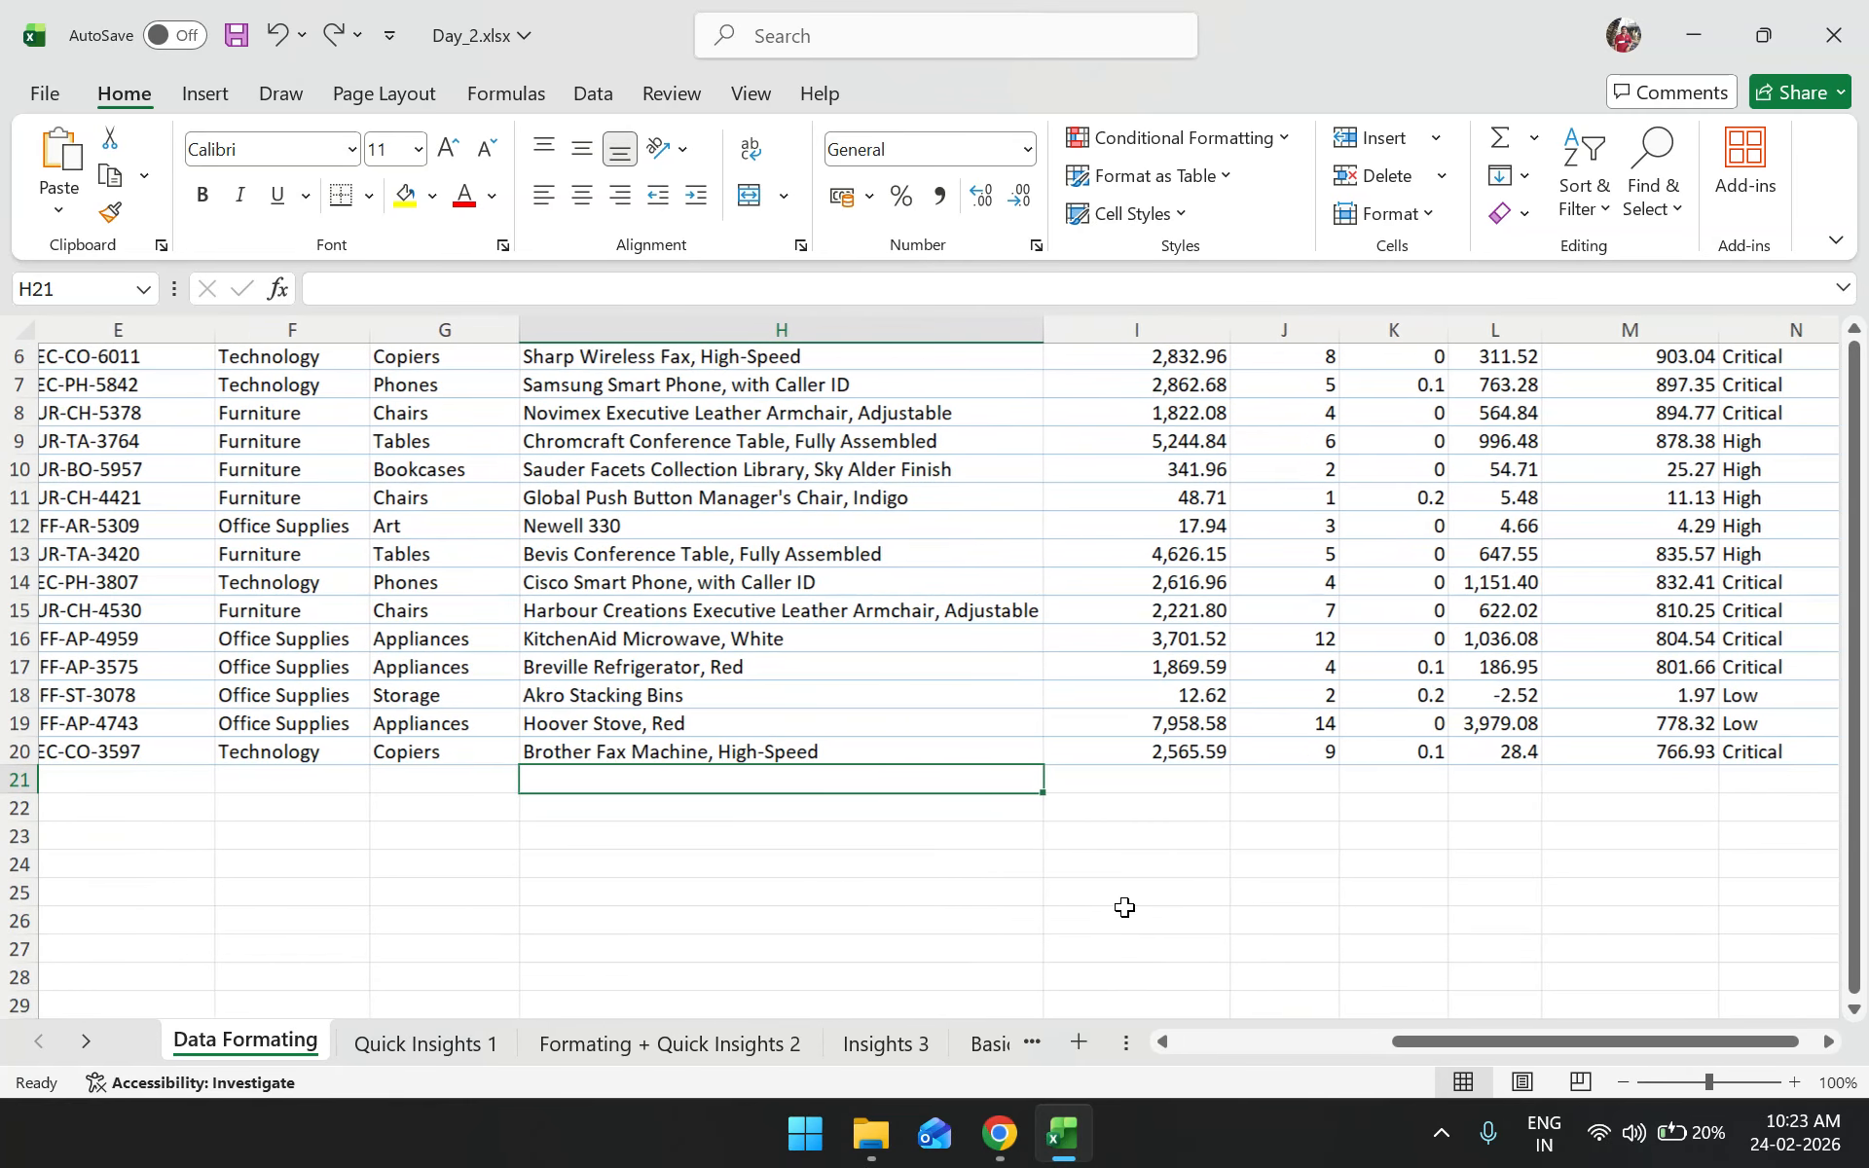
{"action": "scroll", "coordinate": [984, 788], "scroll_direction": "left", "scroll_amount": 4}
{"action": "scroll", "coordinate": [910, 710], "scroll_direction": "up", "scroll_amount": 2}
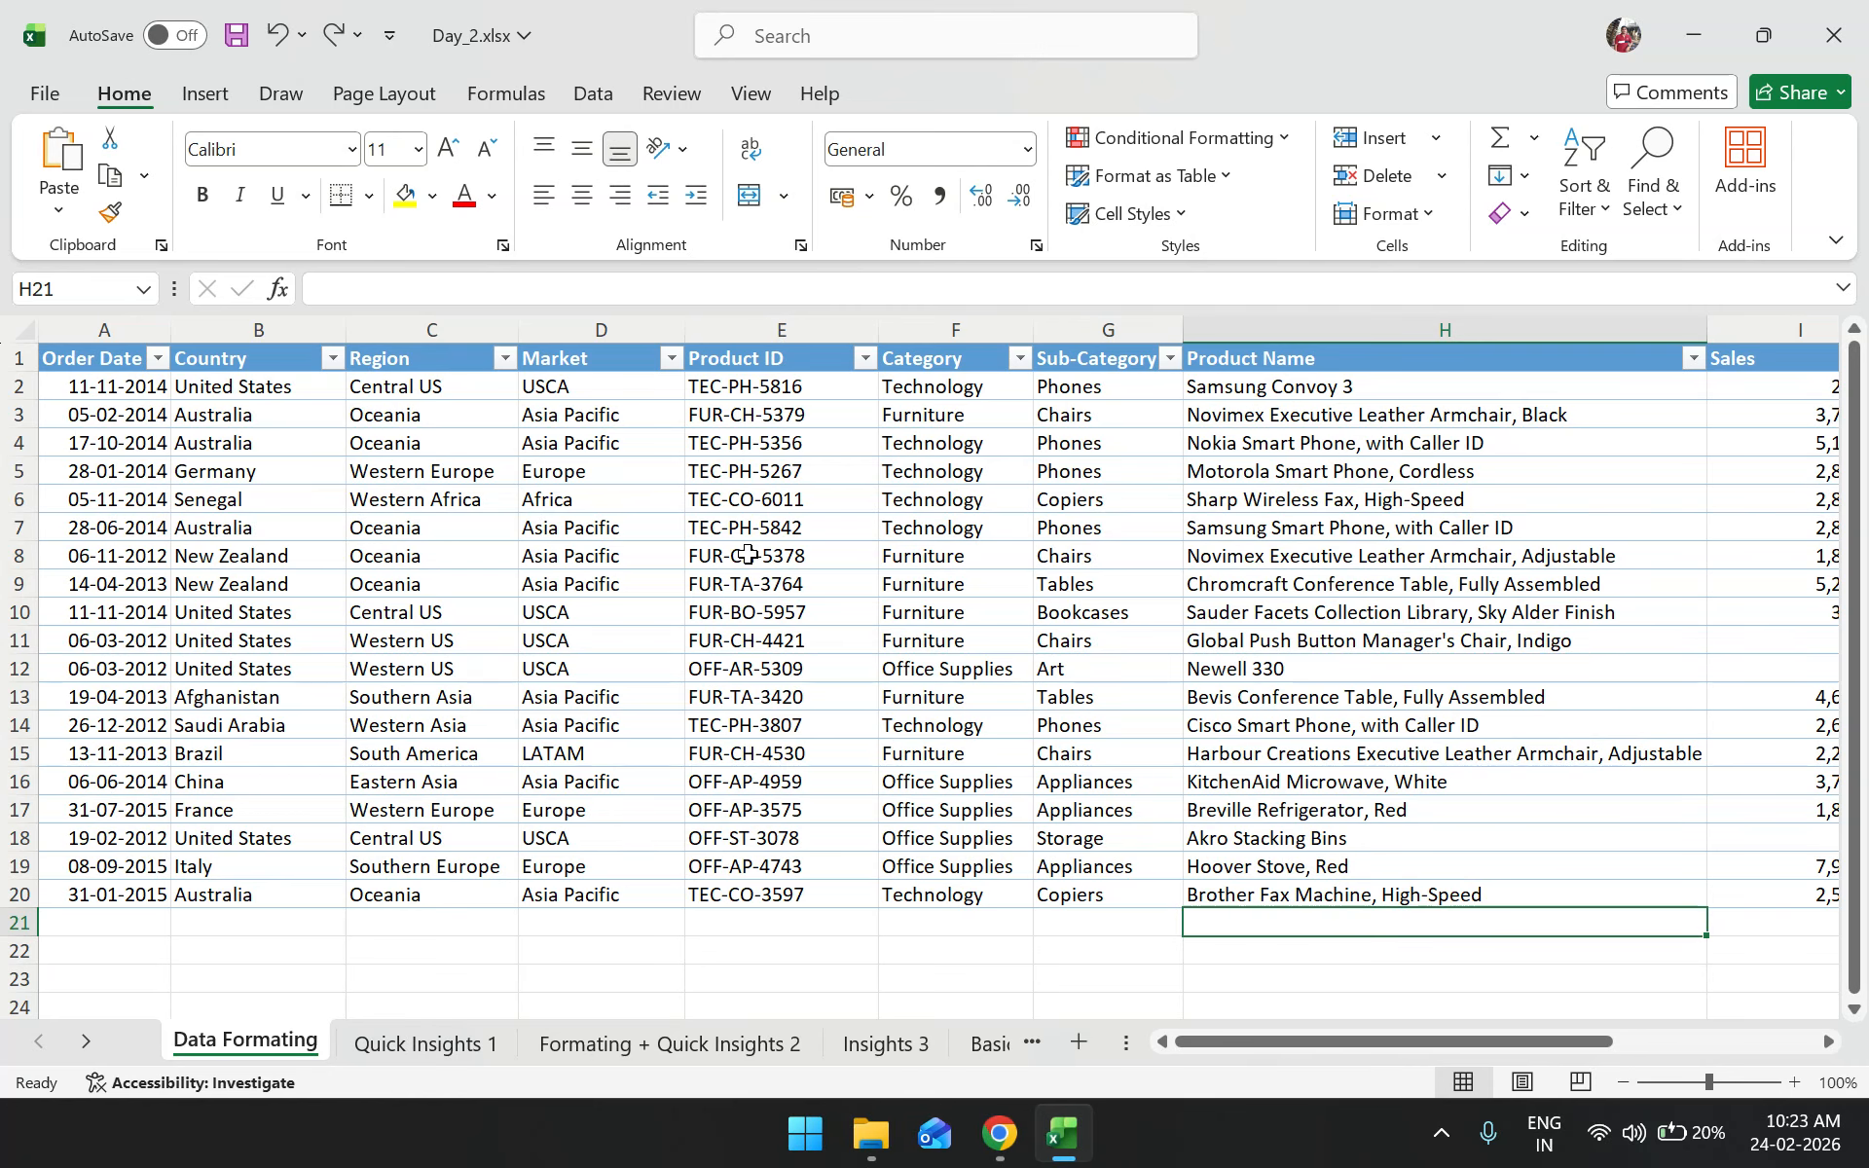
{"action": "scroll", "coordinate": [747, 554], "scroll_direction": "right", "scroll_amount": 1}
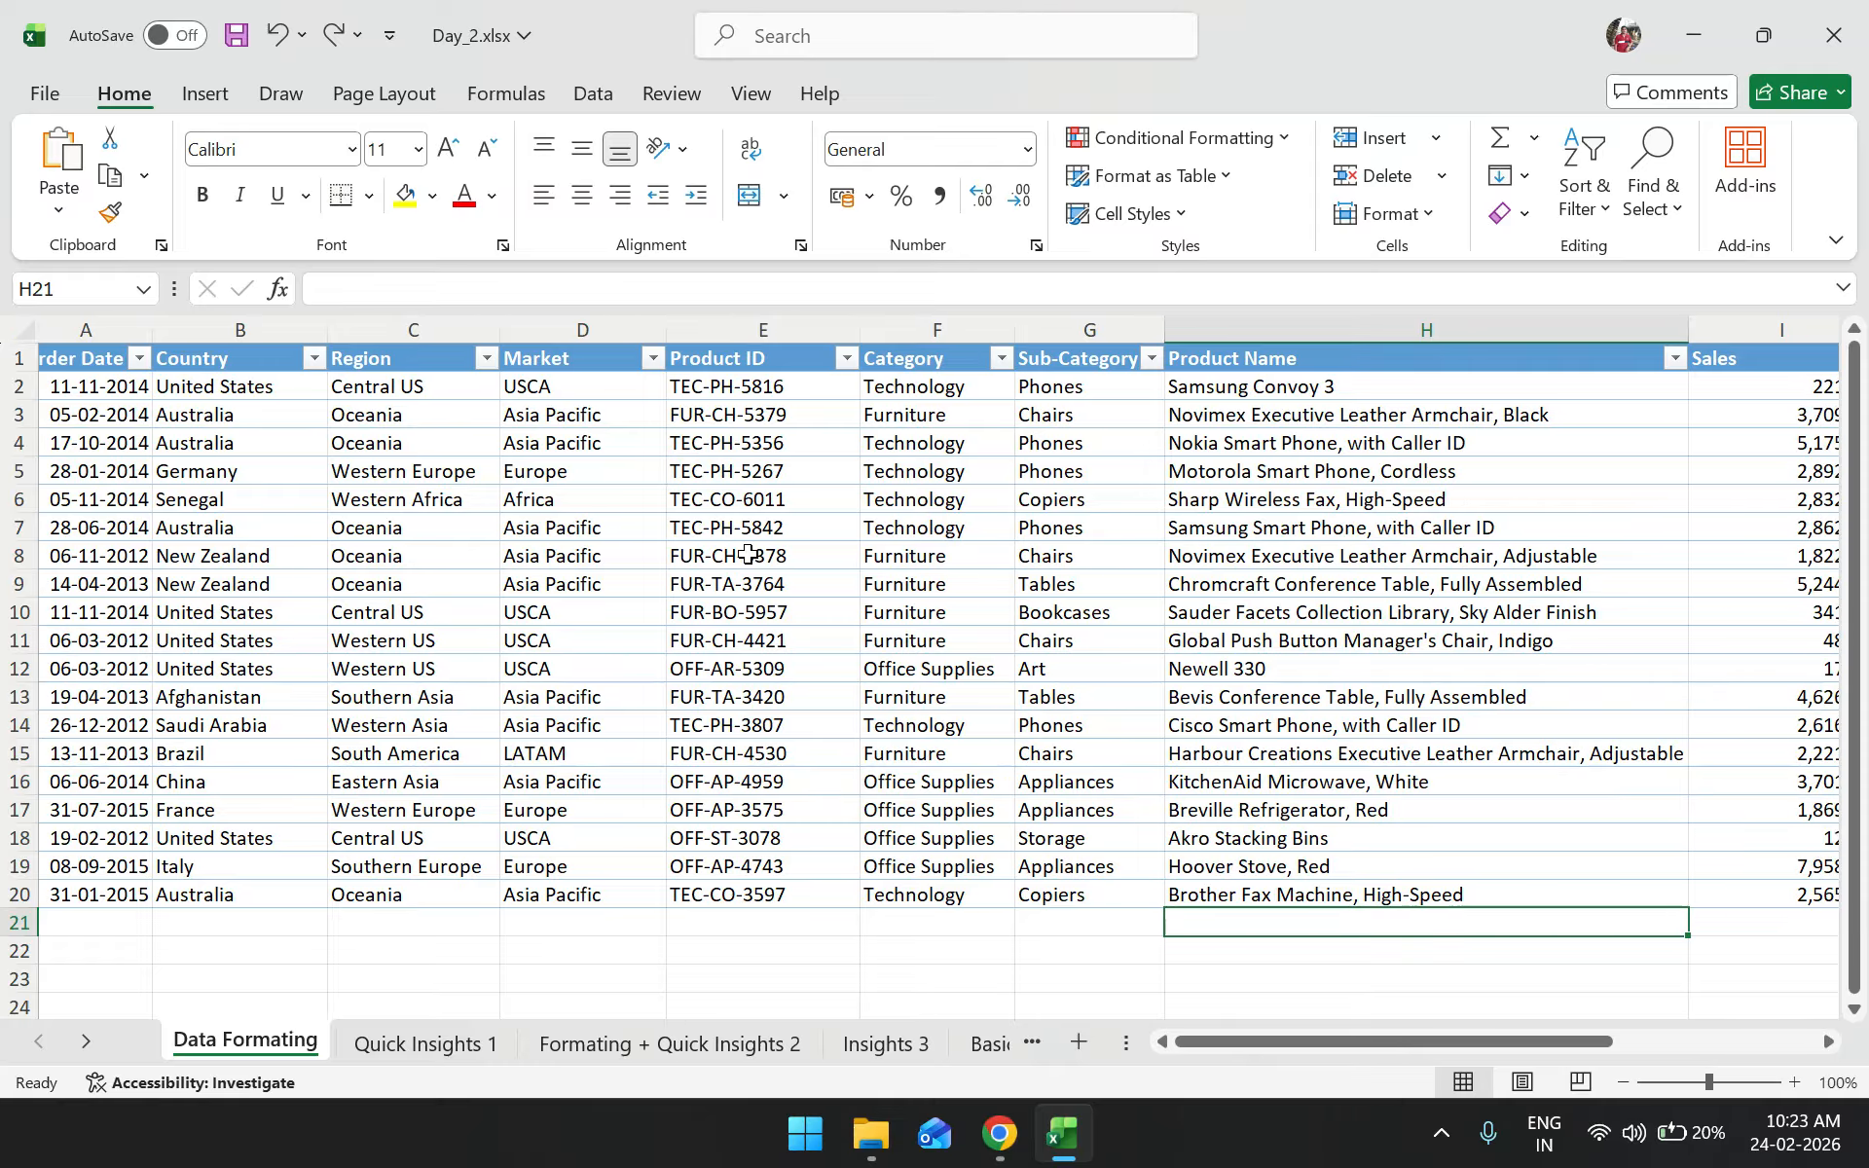
{"action": "scroll", "coordinate": [795, 567], "scroll_direction": "right", "scroll_amount": 10}
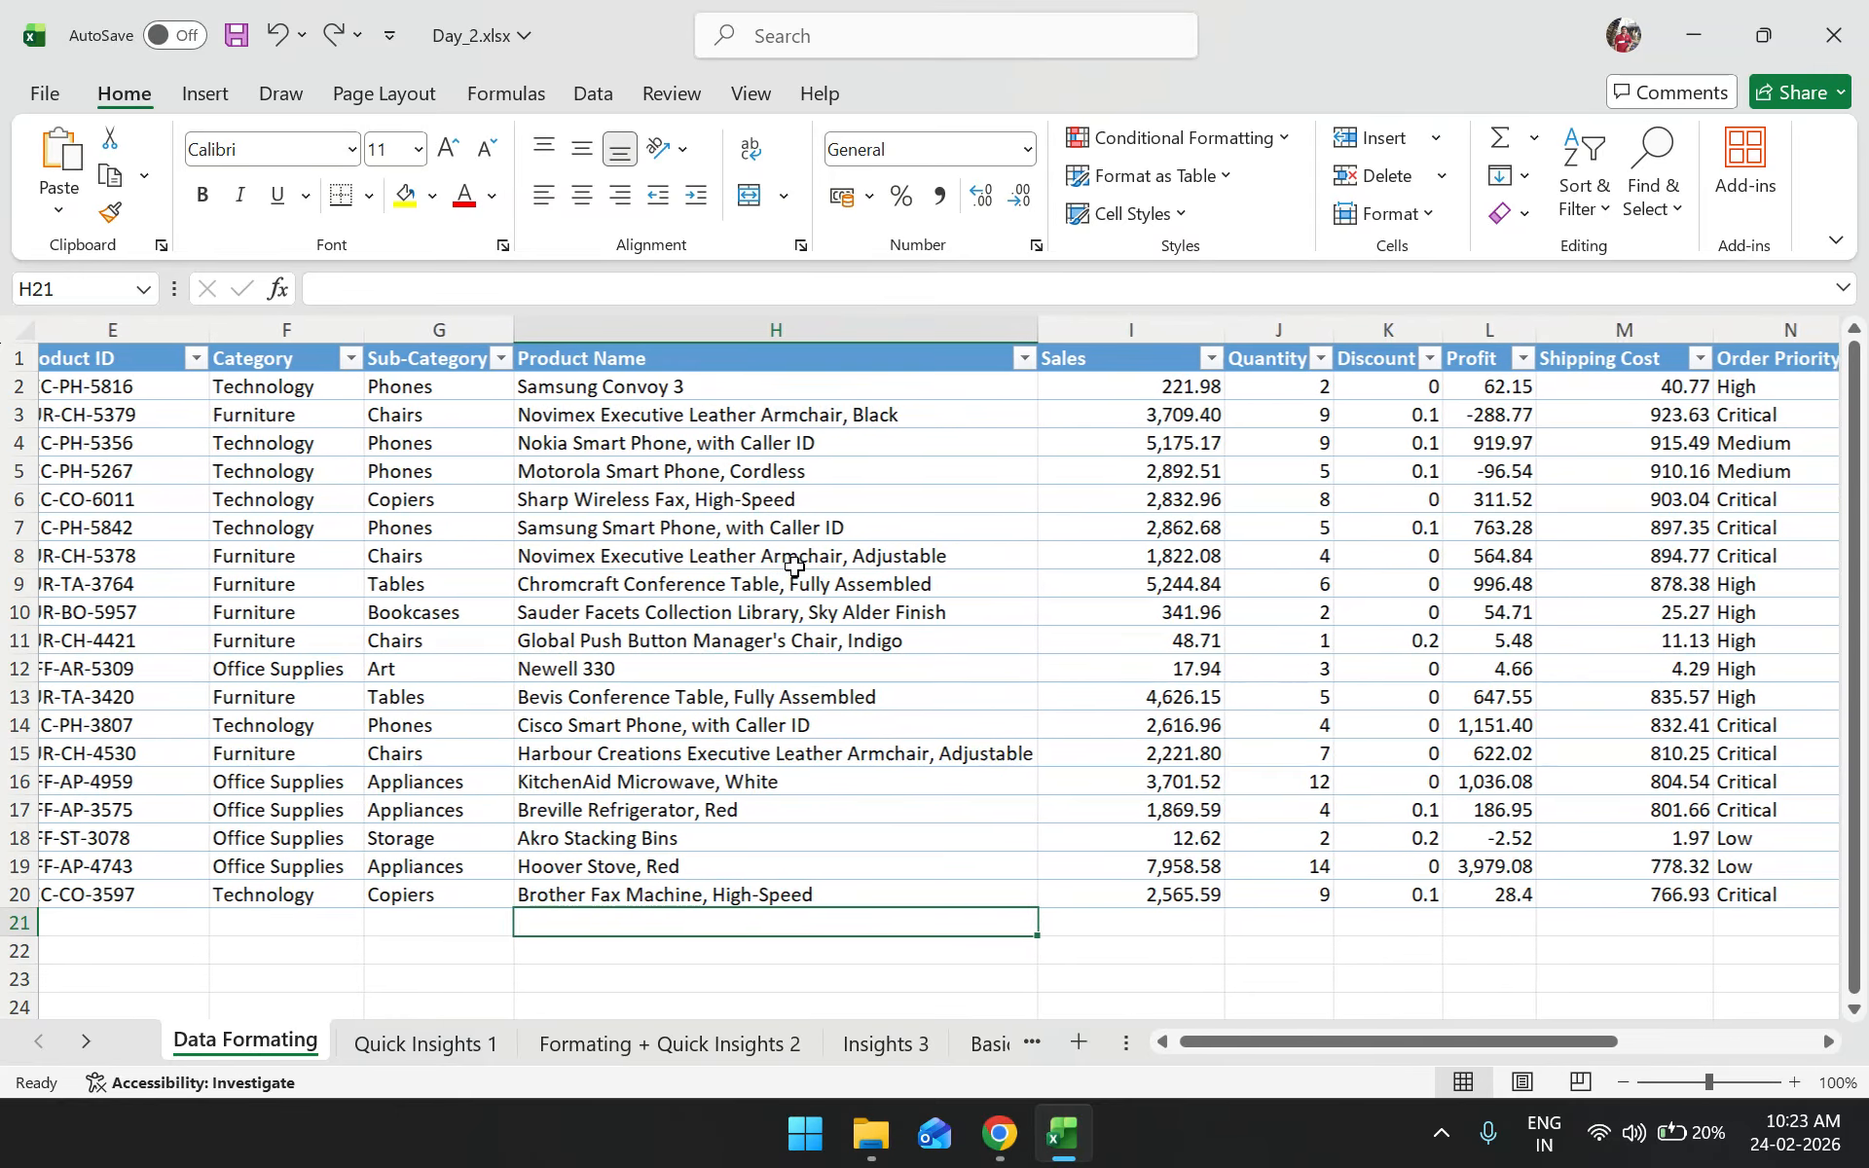
{"action": "scroll", "coordinate": [795, 566], "scroll_direction": "right", "scroll_amount": 2}
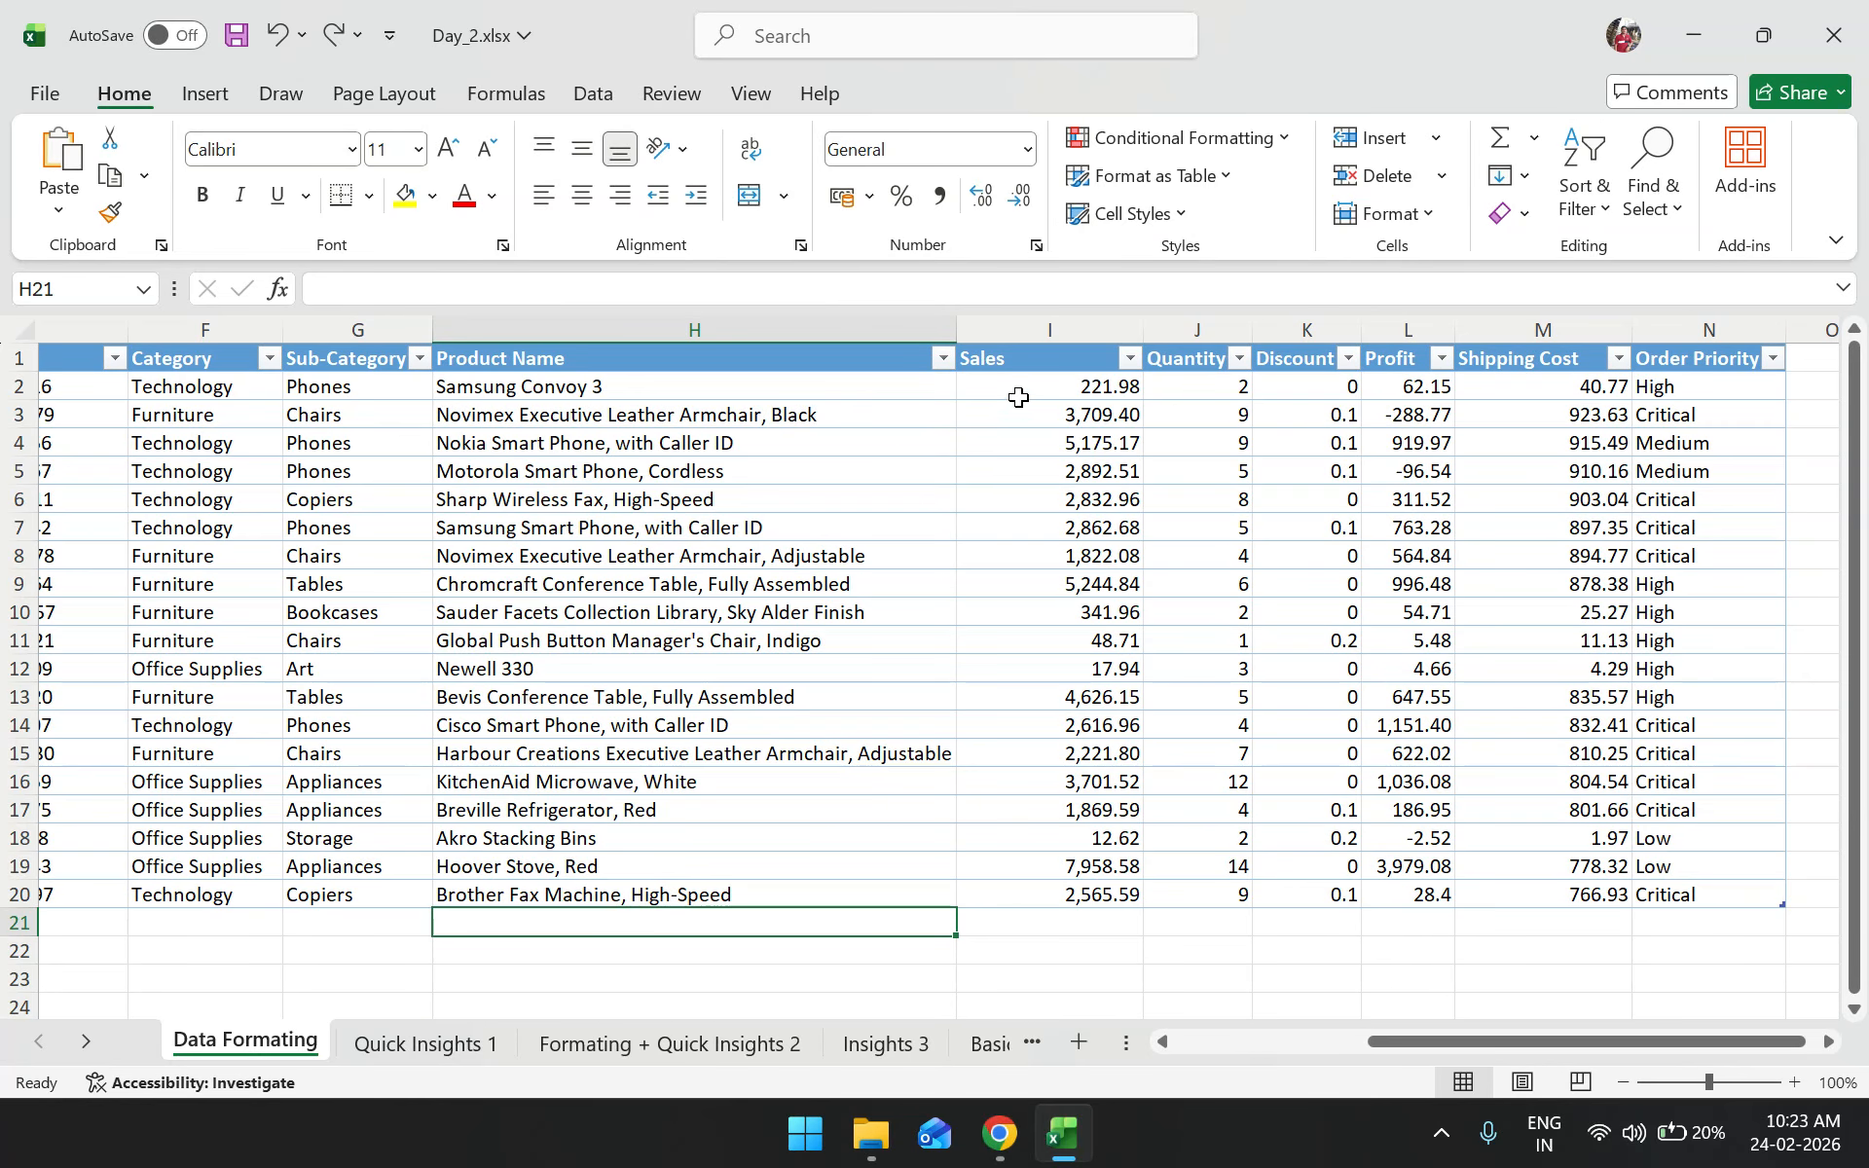
Highlight Sales values in I2:I20 greater than 2000 with Light Red Fill with Dark Red Text
{"action": "left_click_drag", "start_coordinate": [1034, 387], "coordinate": [1053, 871]}
{"action": "scroll", "coordinate": [1062, 779], "scroll_direction": "up", "scroll_amount": 1}
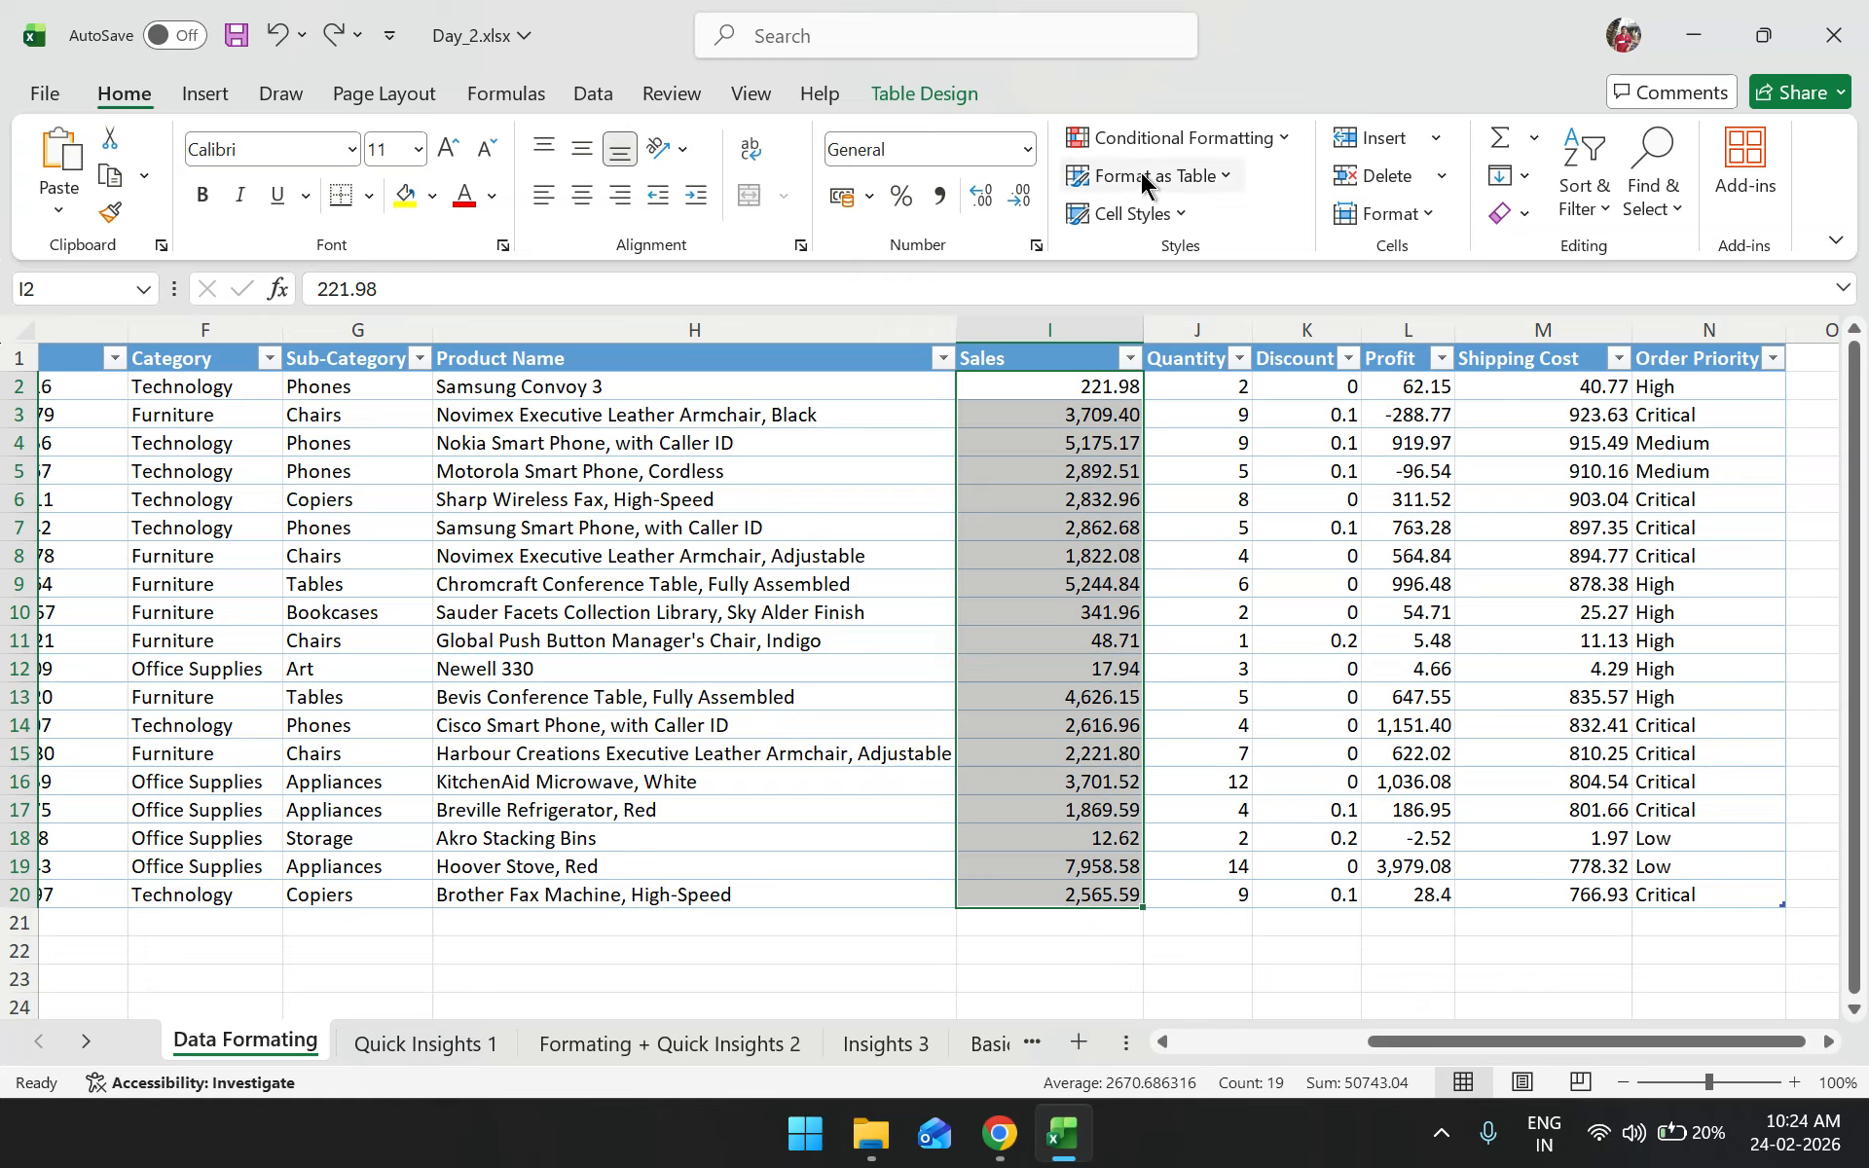
{"action": "left_click", "coordinate": [1180, 139]}
{"action": "mouse_move", "coordinate": [1178, 199]}
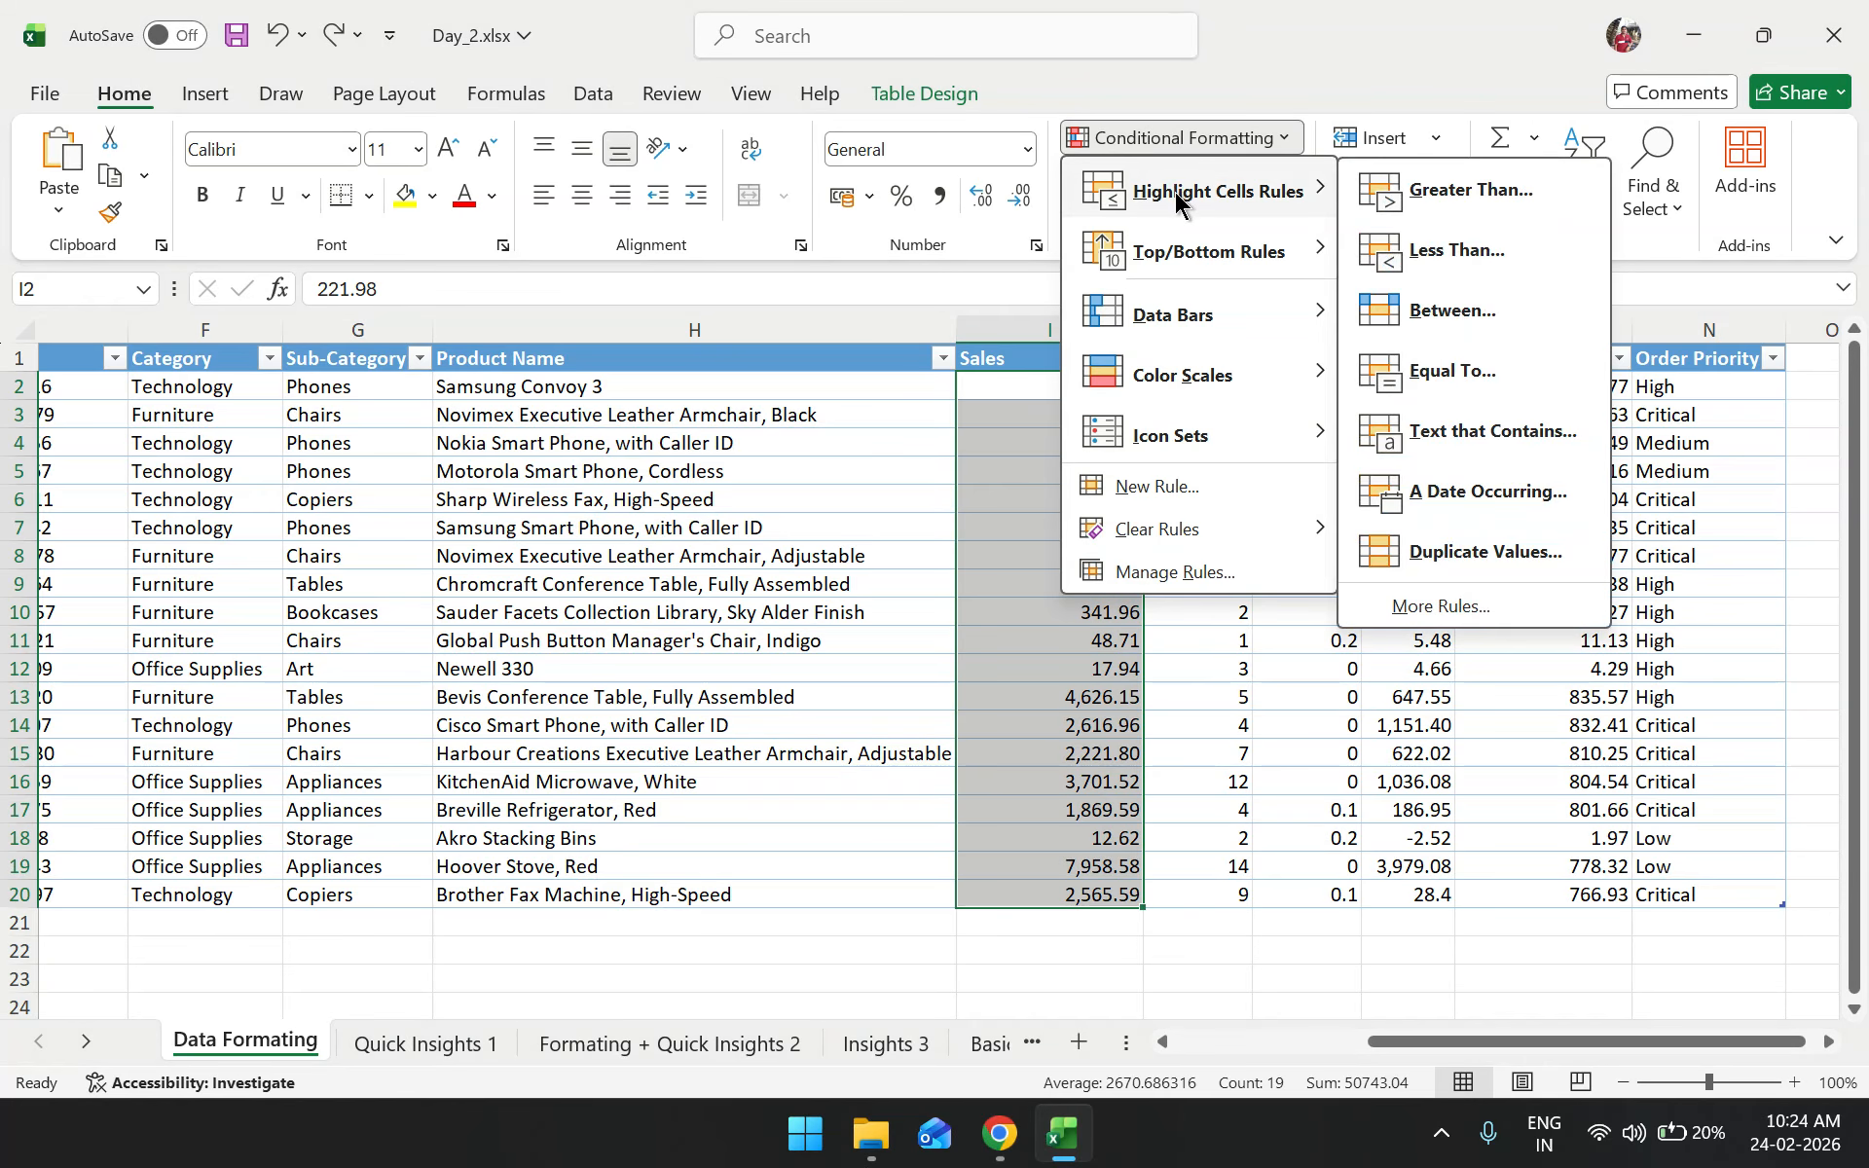
{"action": "left_click", "coordinate": [1431, 190]}
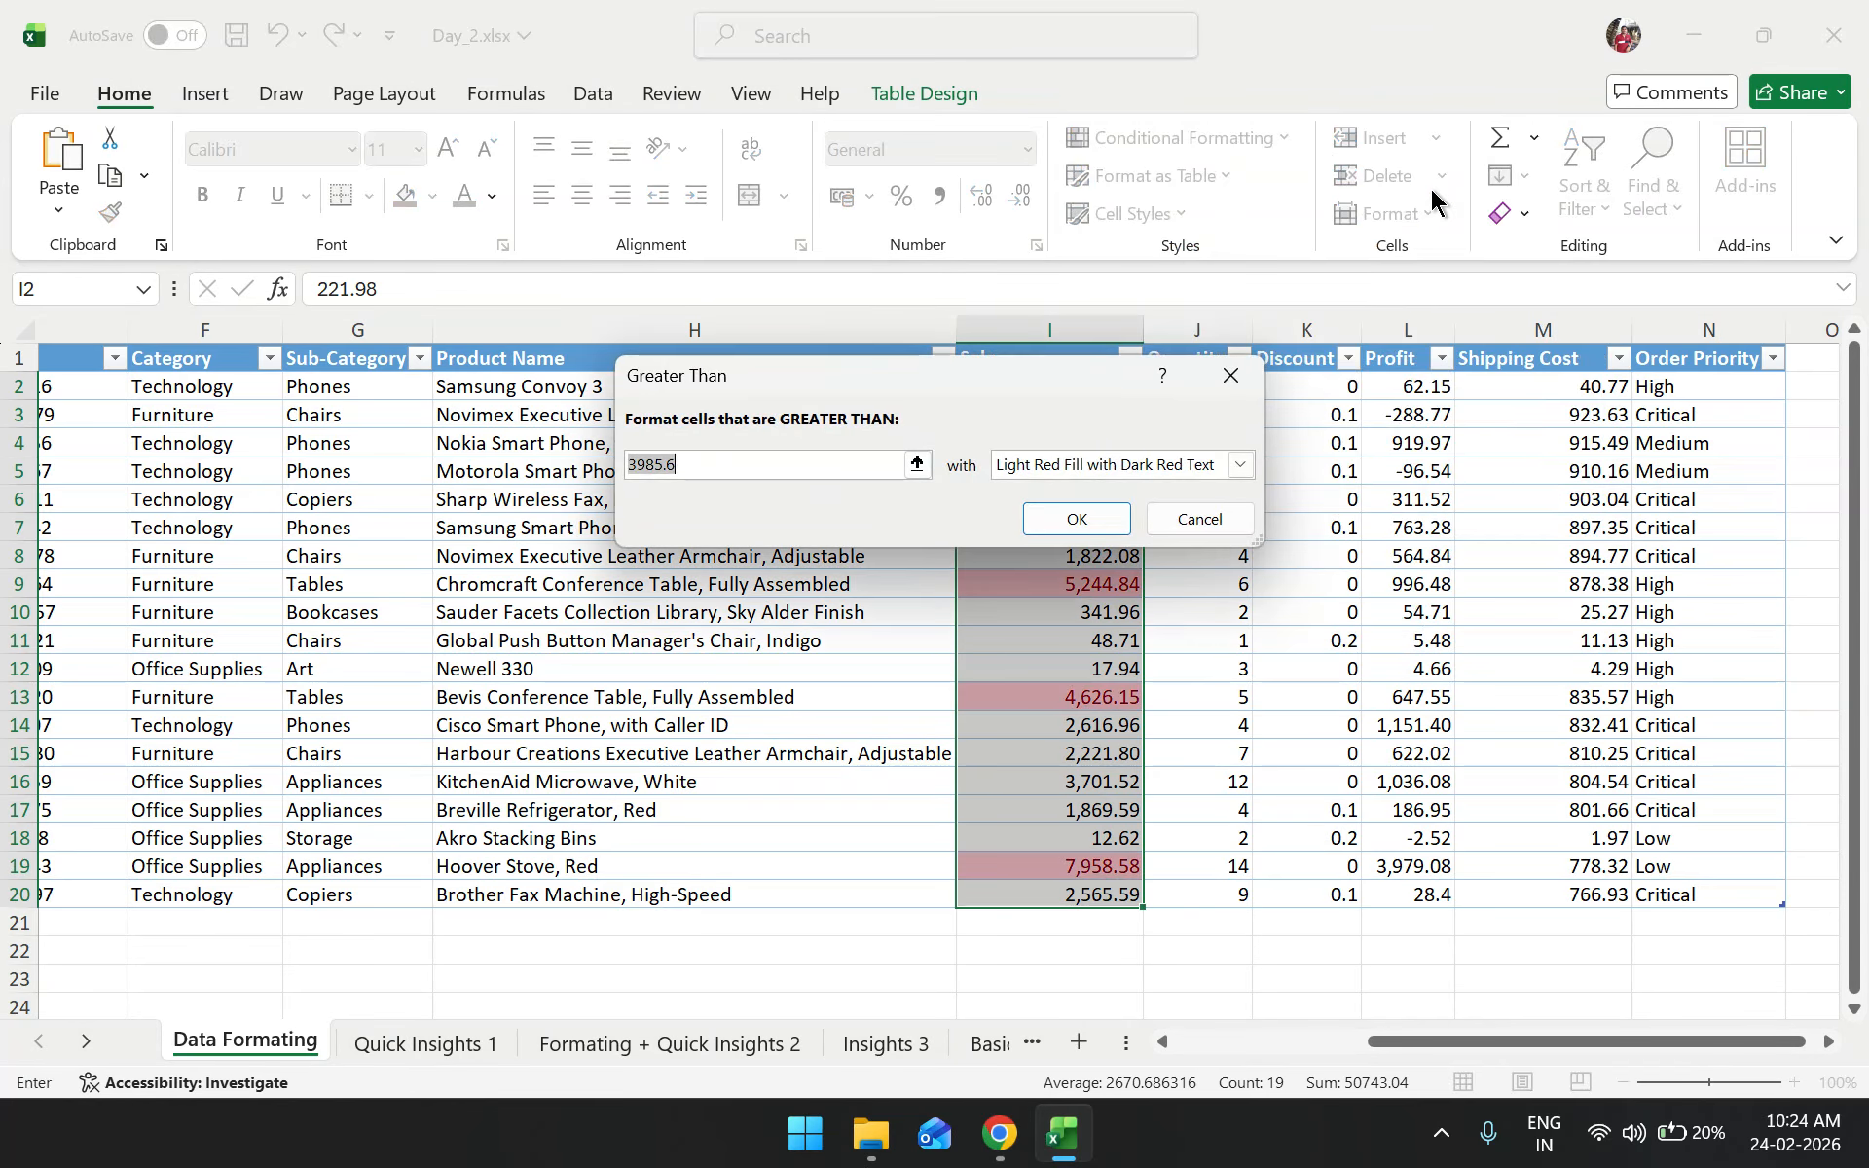
{"action": "type", "text": "2000"}
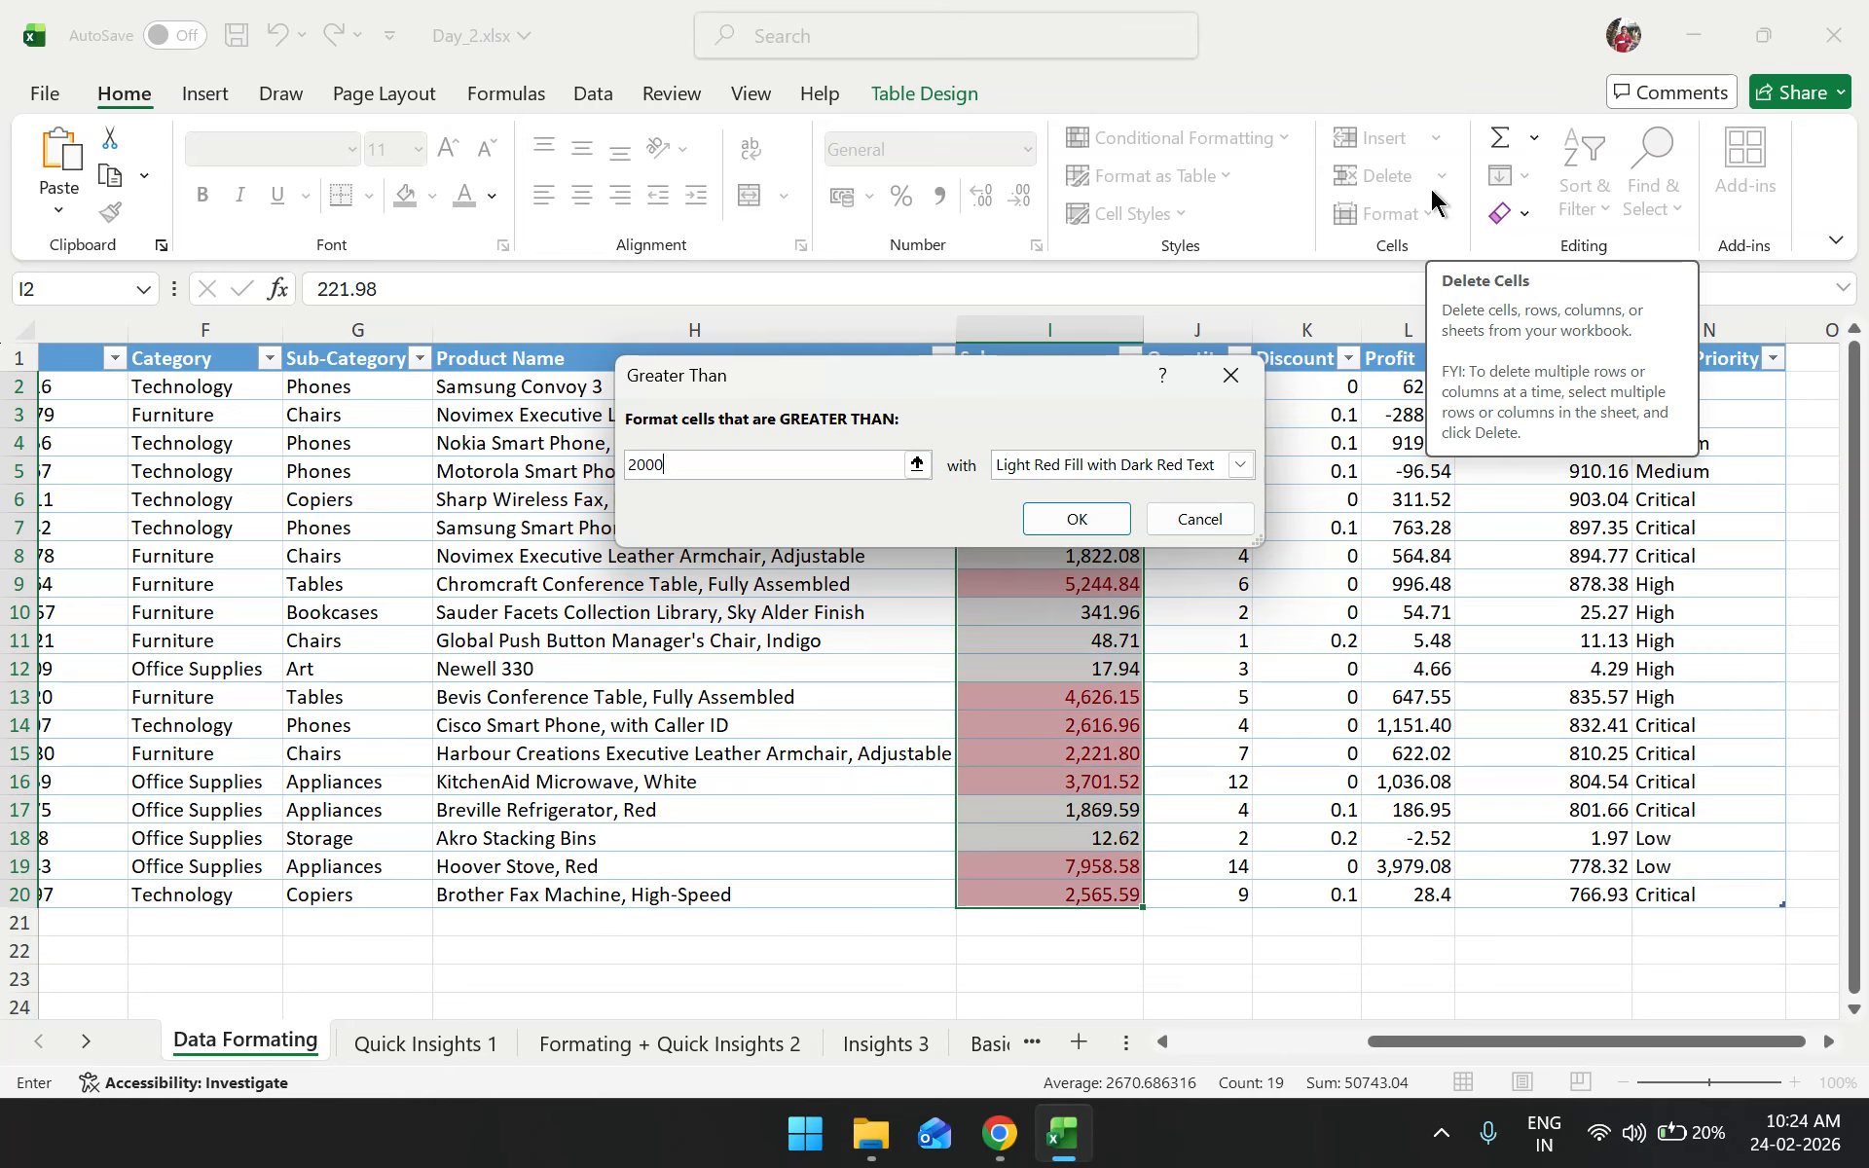
{"action": "left_click", "coordinate": [1075, 517]}
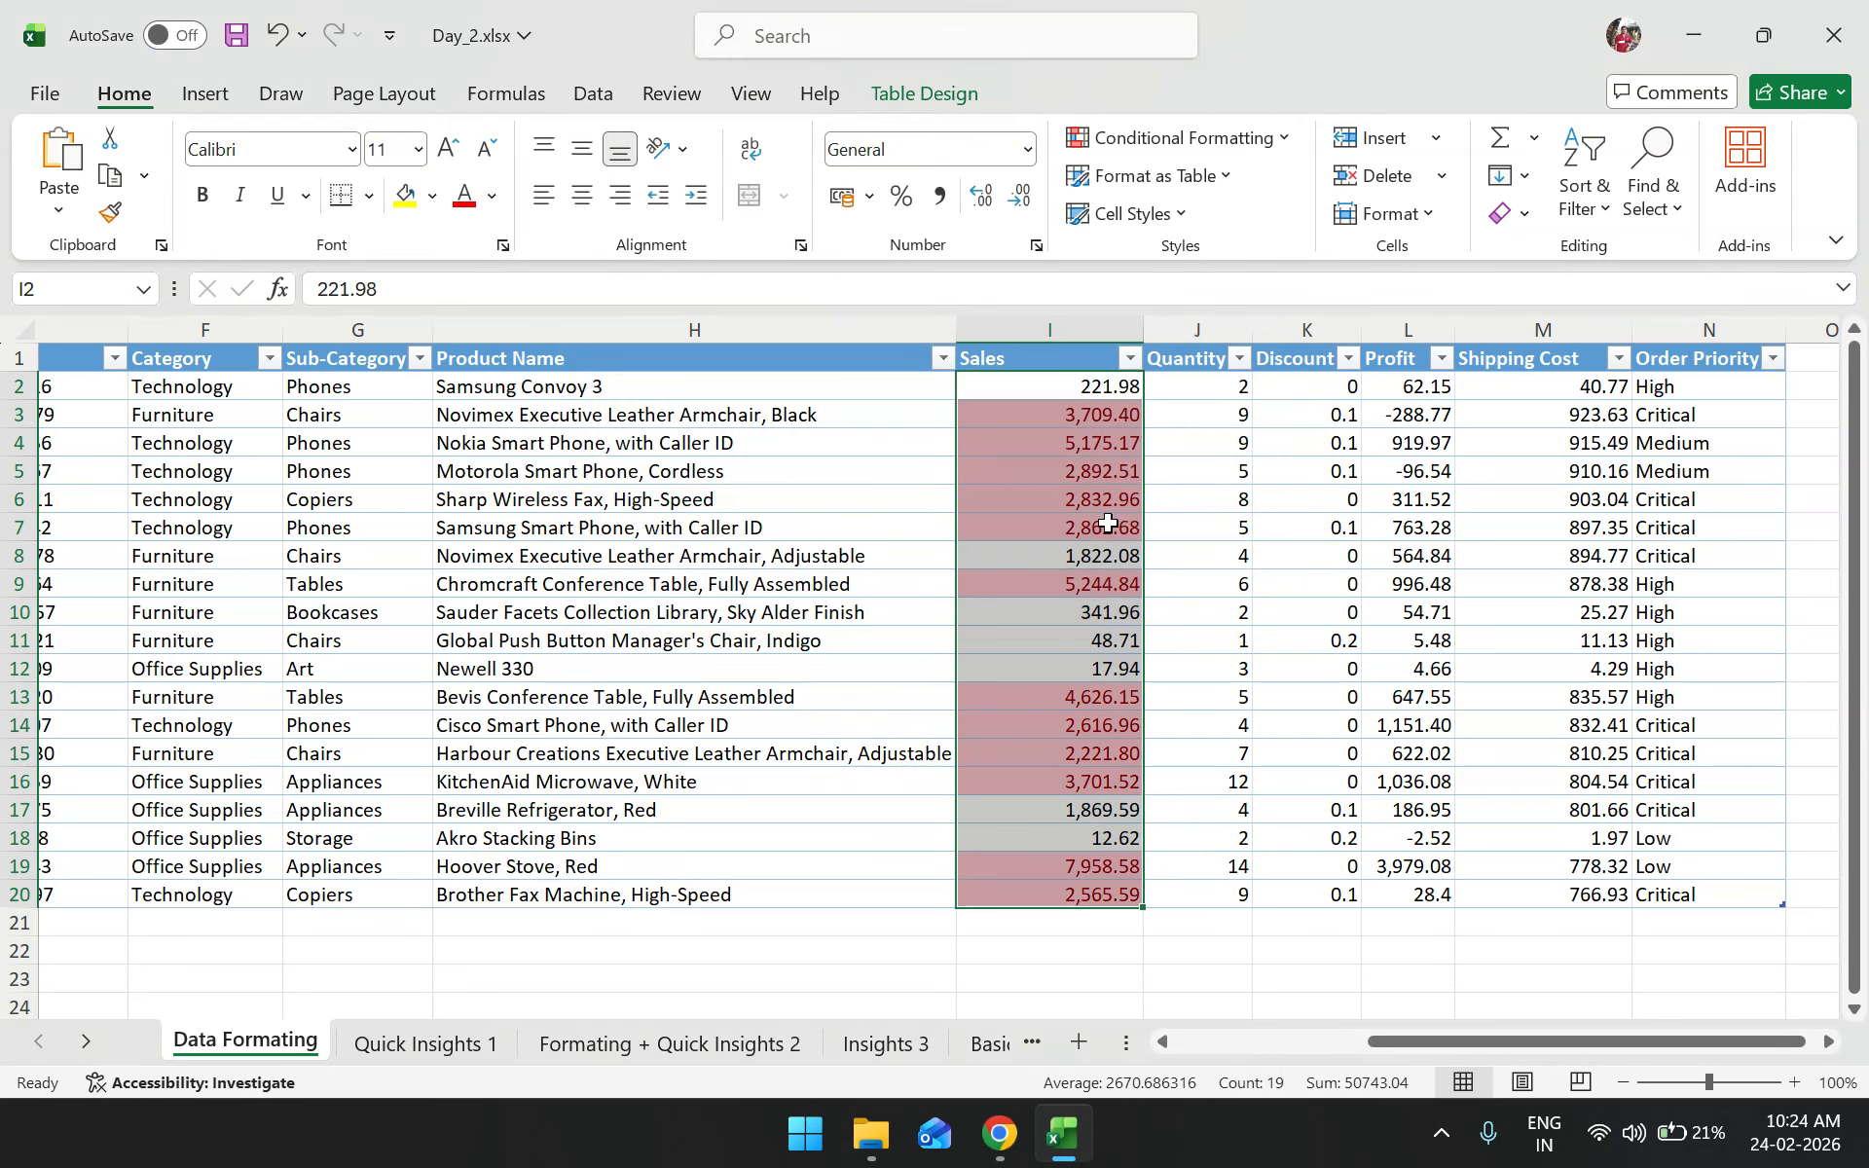
{"action": "left_click", "coordinate": [1173, 763]}
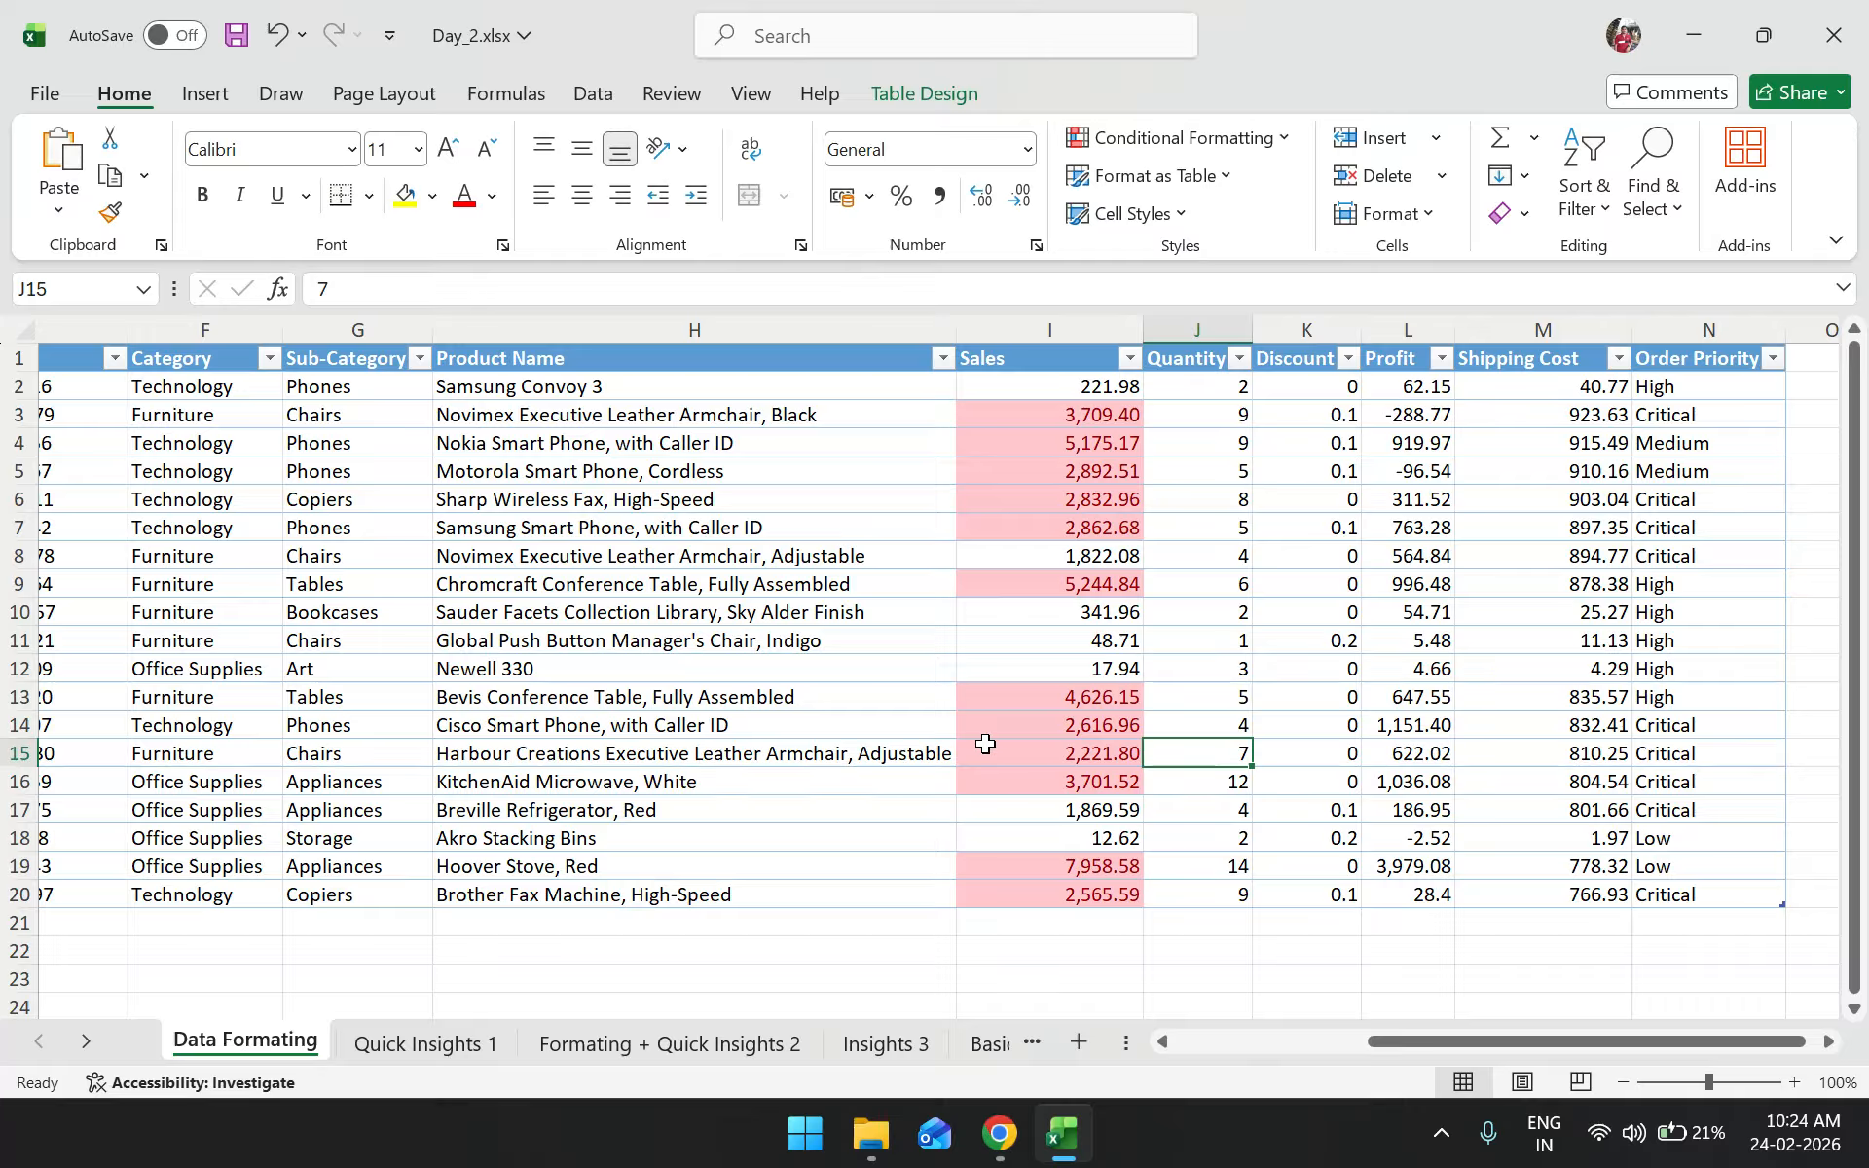
Examine the highlighted Sales cells up close and alongside the other columns of the order table
{"action": "scroll", "coordinate": [974, 722], "scroll_direction": "up", "scroll_amount": 4}
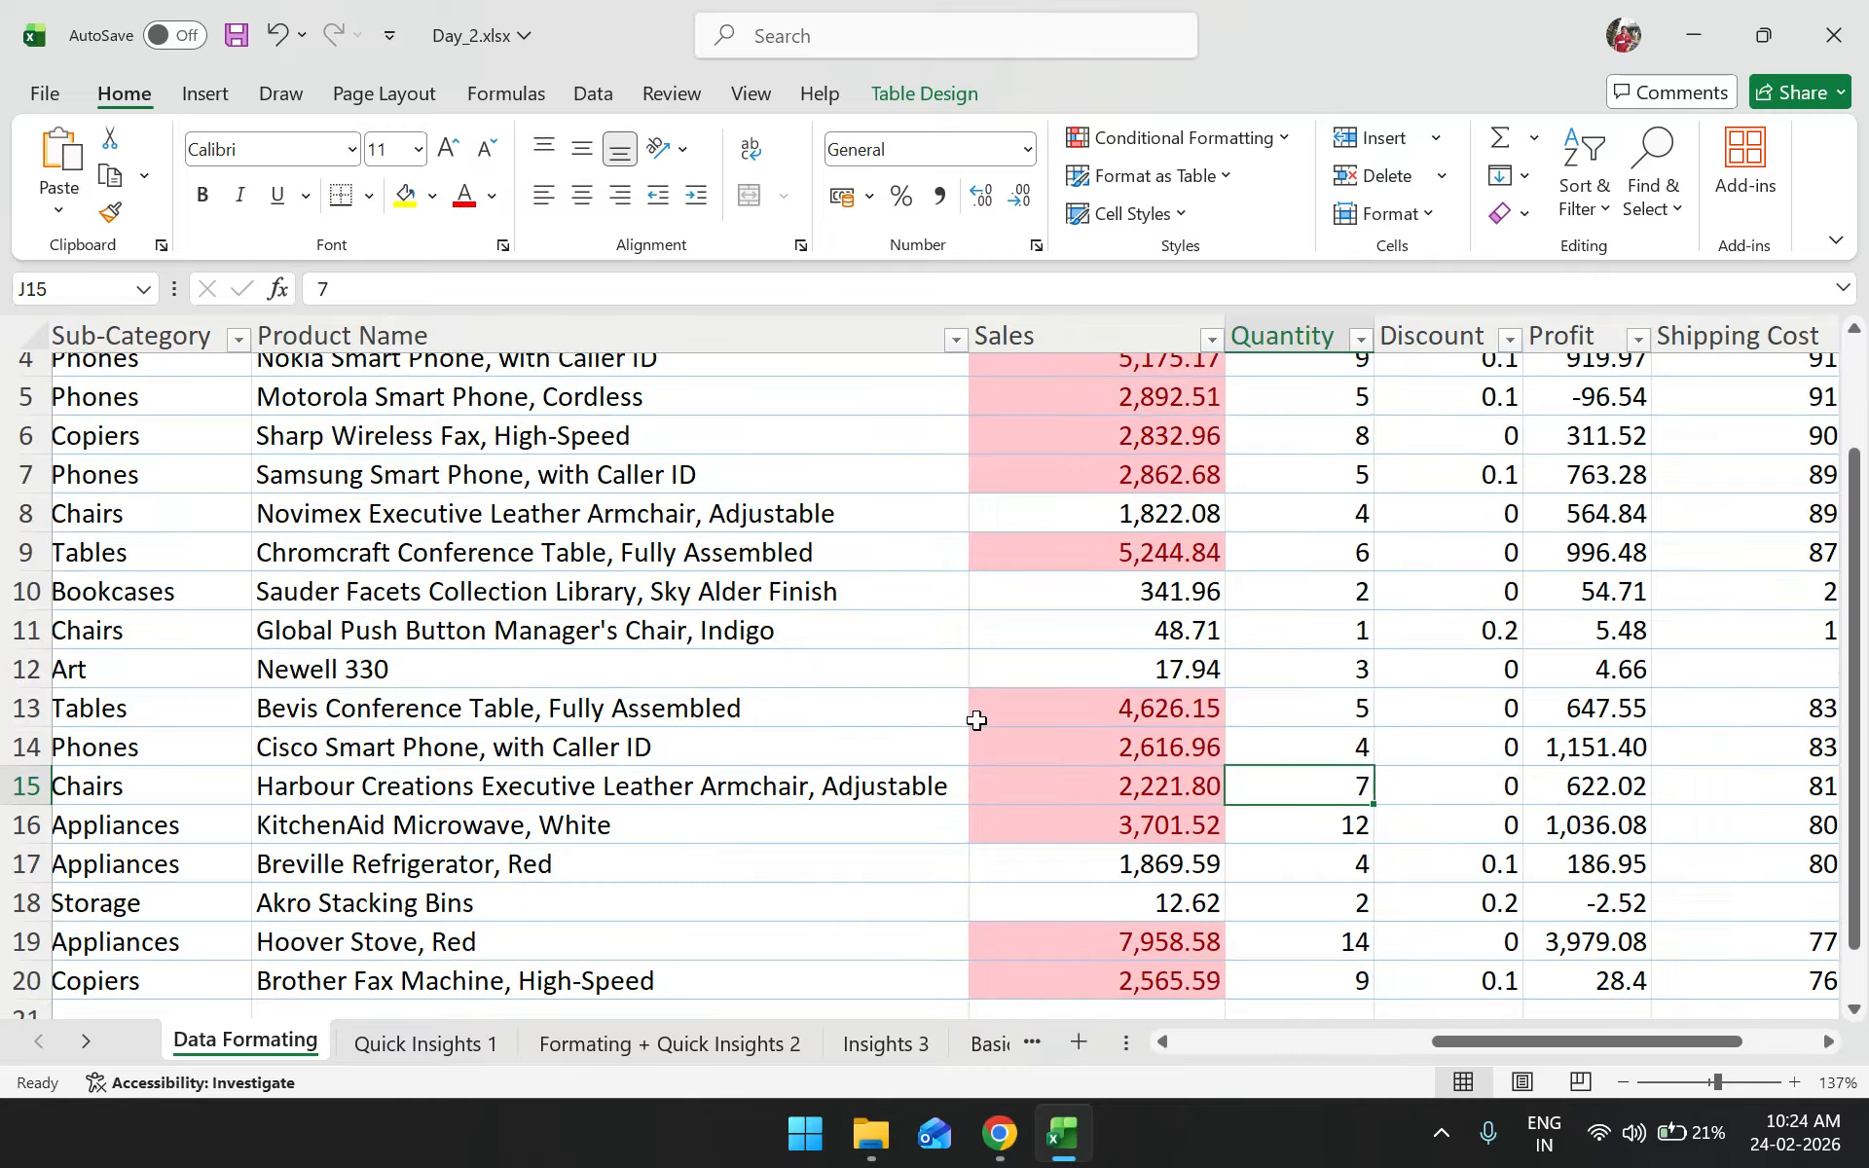
{"action": "scroll", "coordinate": [977, 721], "scroll_direction": "up", "scroll_amount": 1}
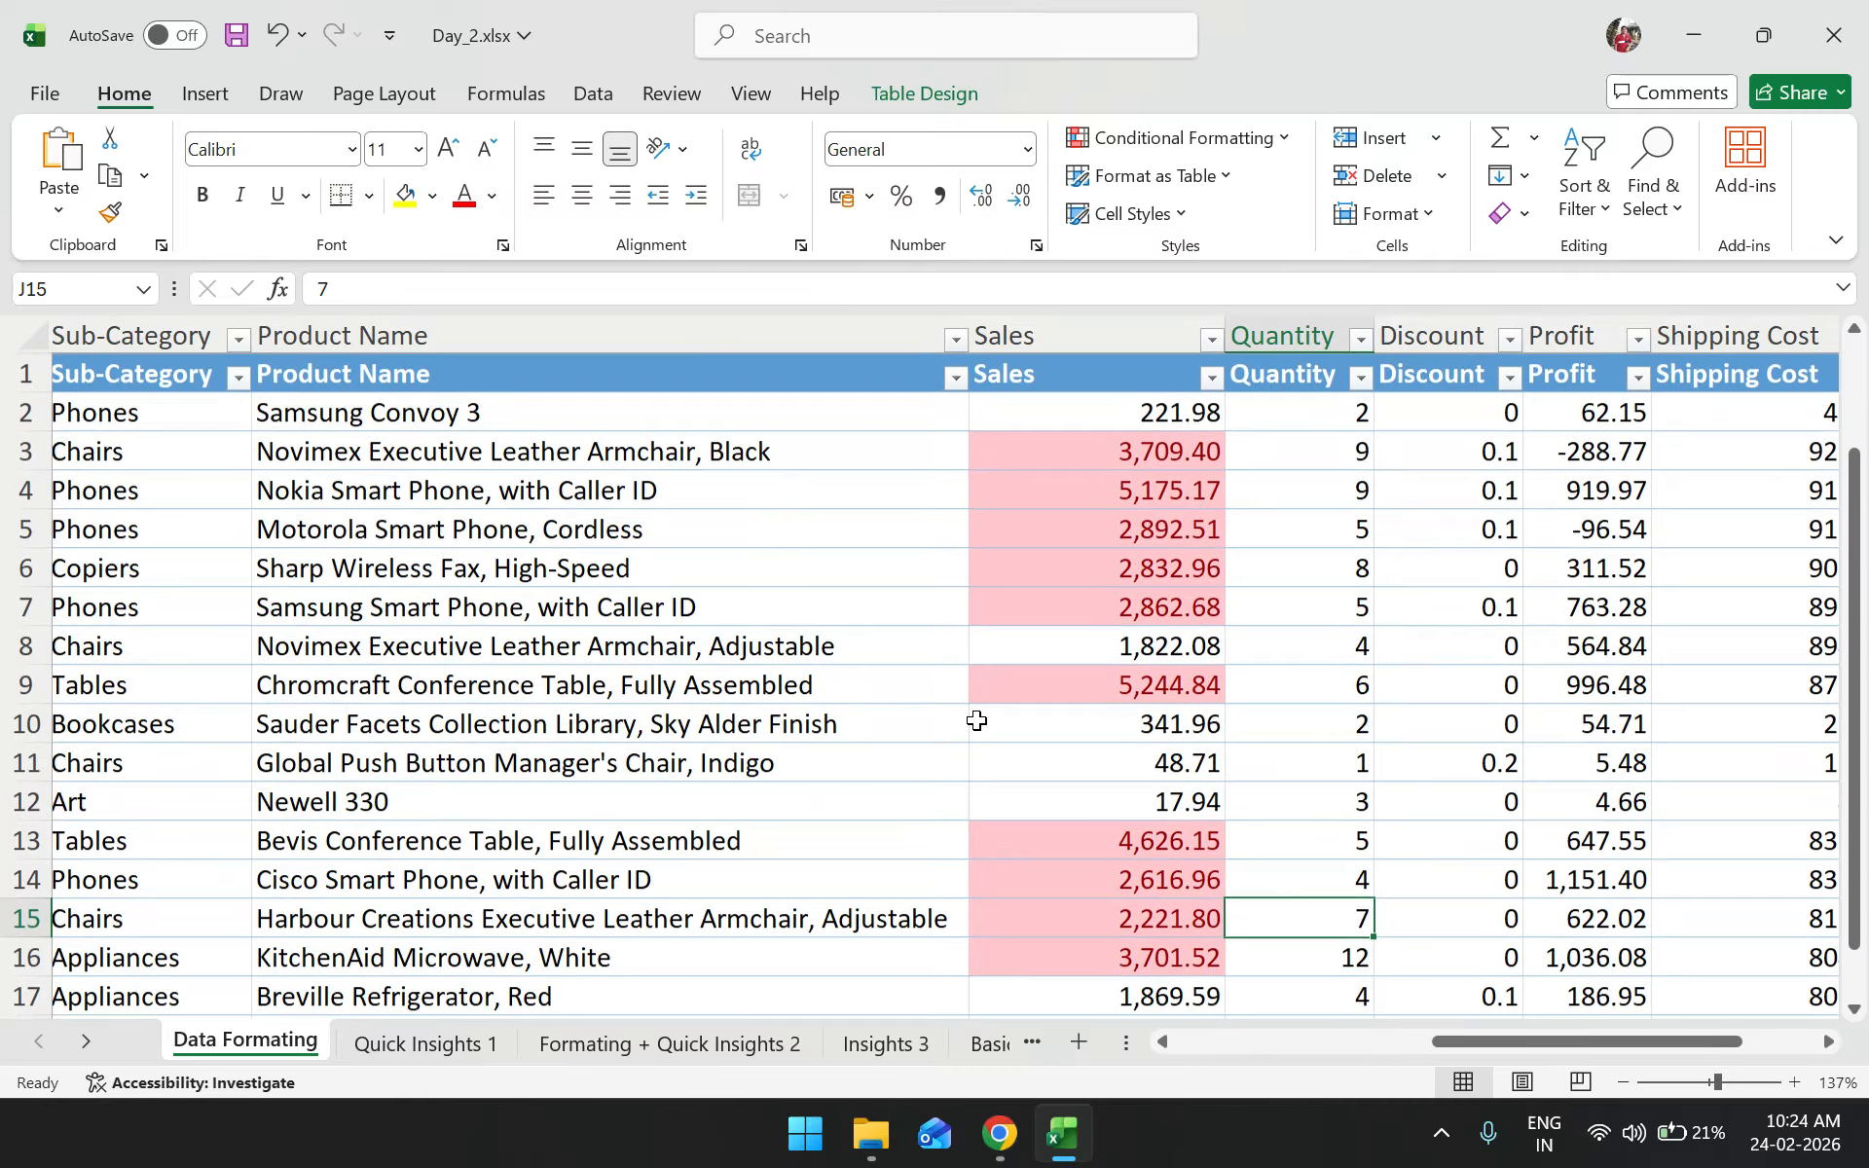
{"action": "scroll", "coordinate": [978, 720], "scroll_direction": "down", "scroll_amount": 1}
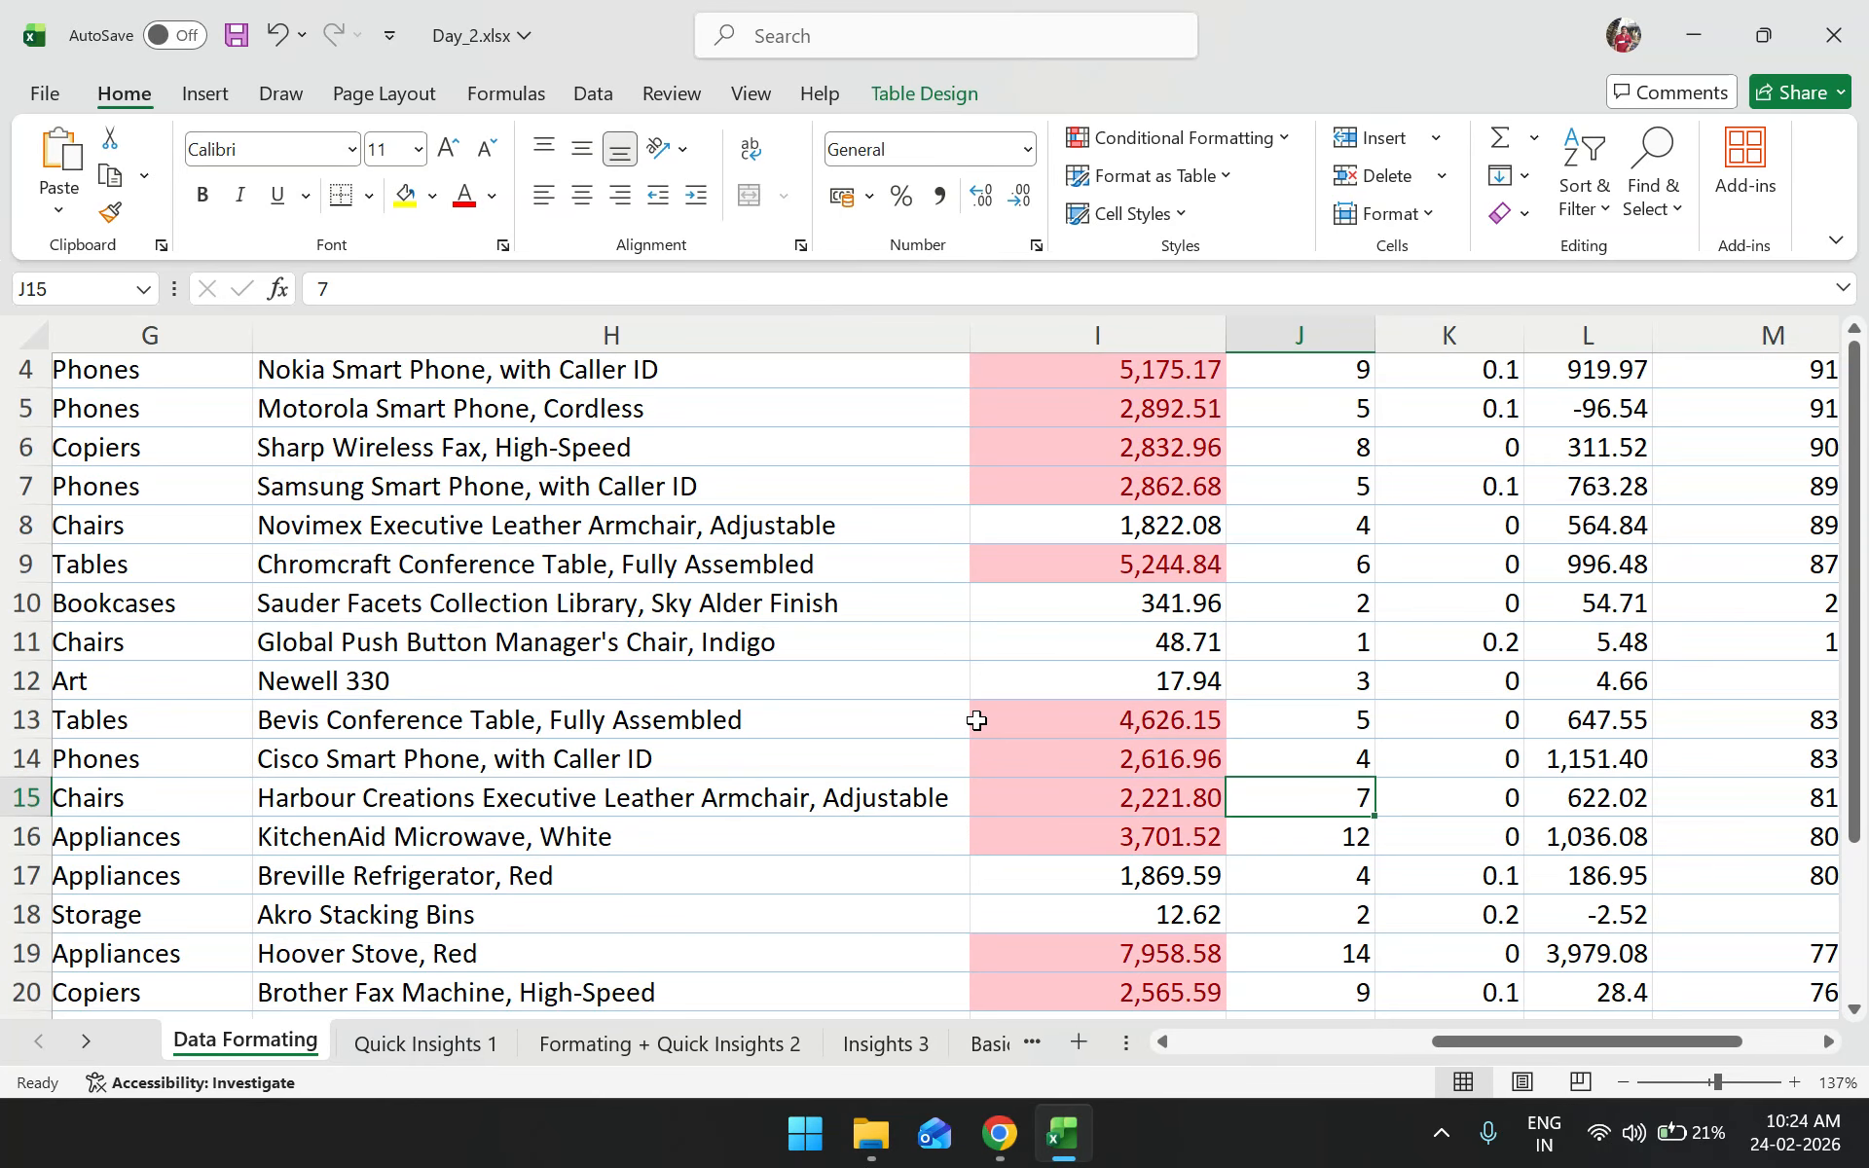
{"action": "scroll", "coordinate": [978, 720], "scroll_direction": "up", "scroll_amount": 1}
{"action": "scroll", "coordinate": [977, 721], "scroll_direction": "right", "scroll_amount": 2}
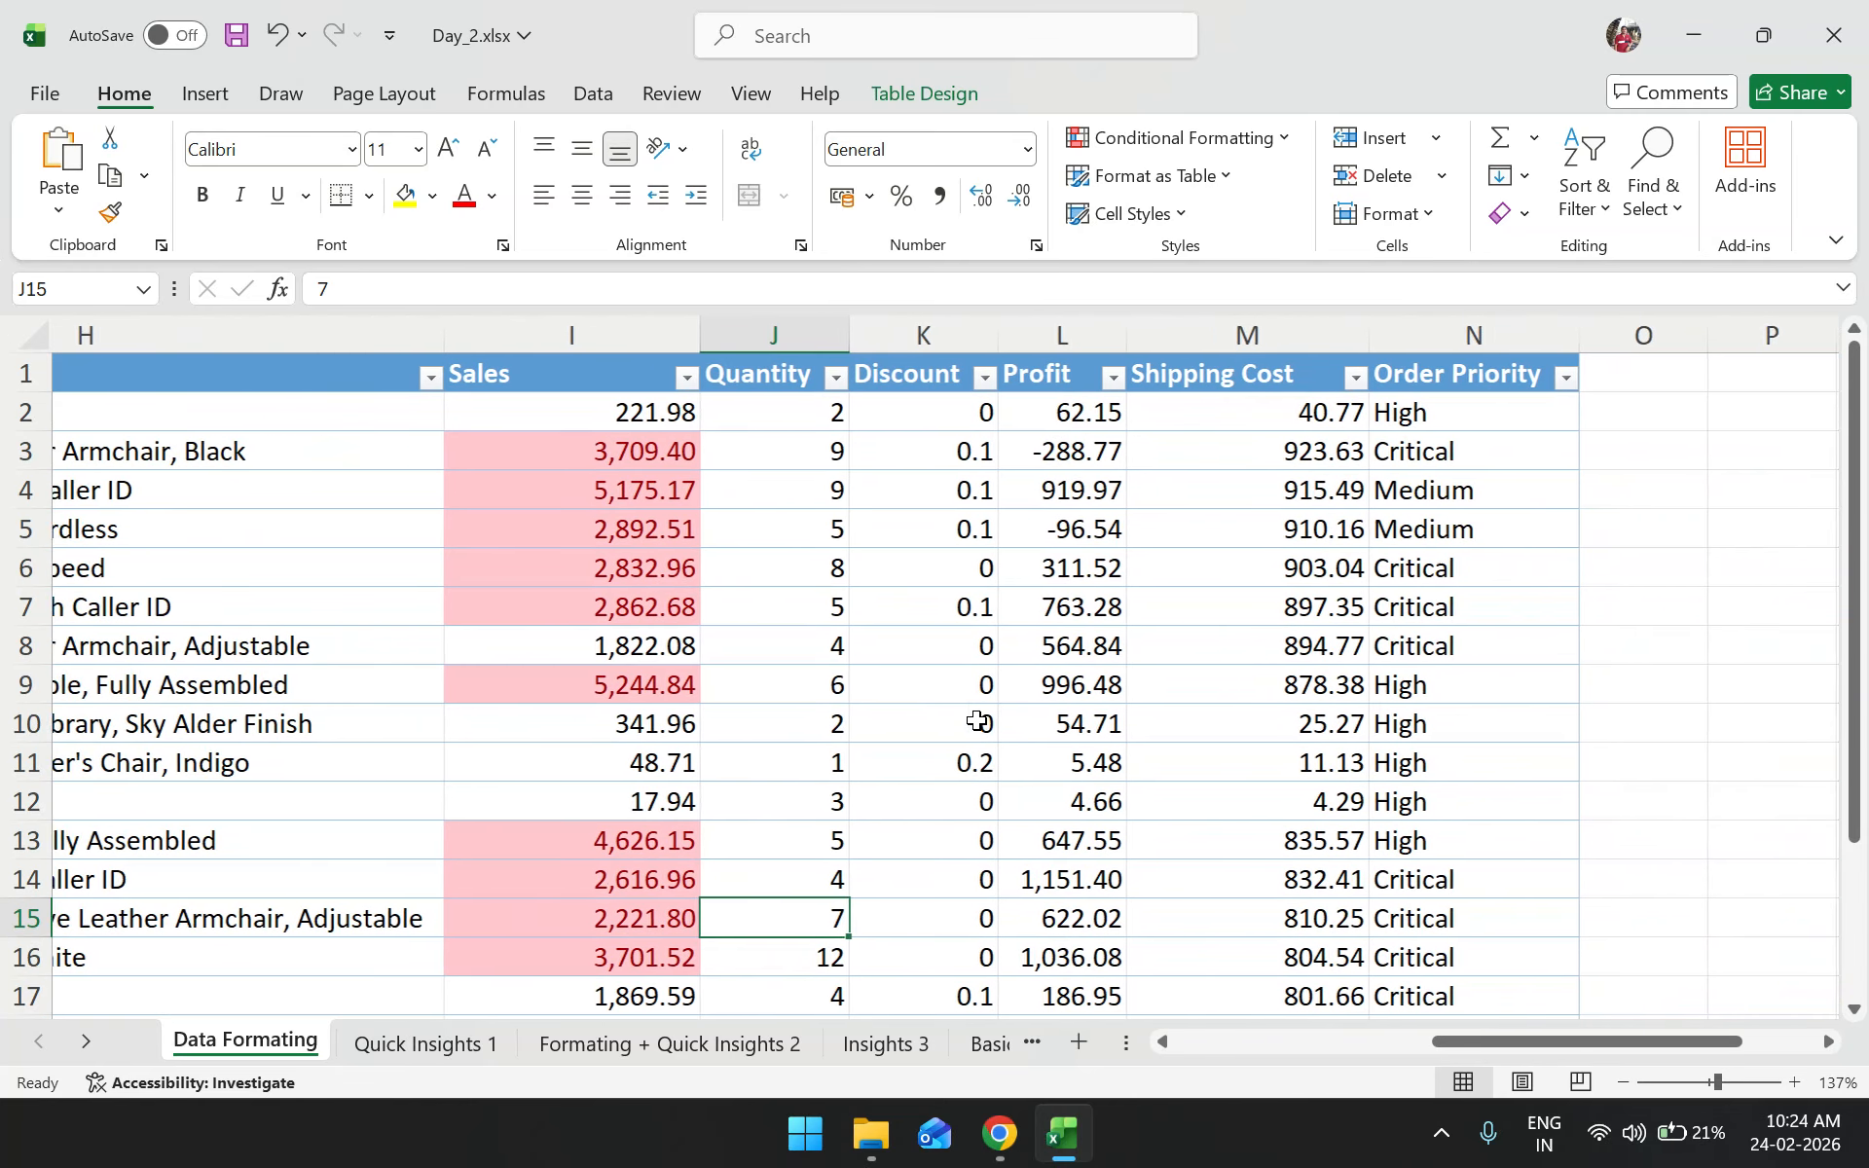
{"action": "scroll", "coordinate": [978, 721], "scroll_direction": "right", "scroll_amount": 1}
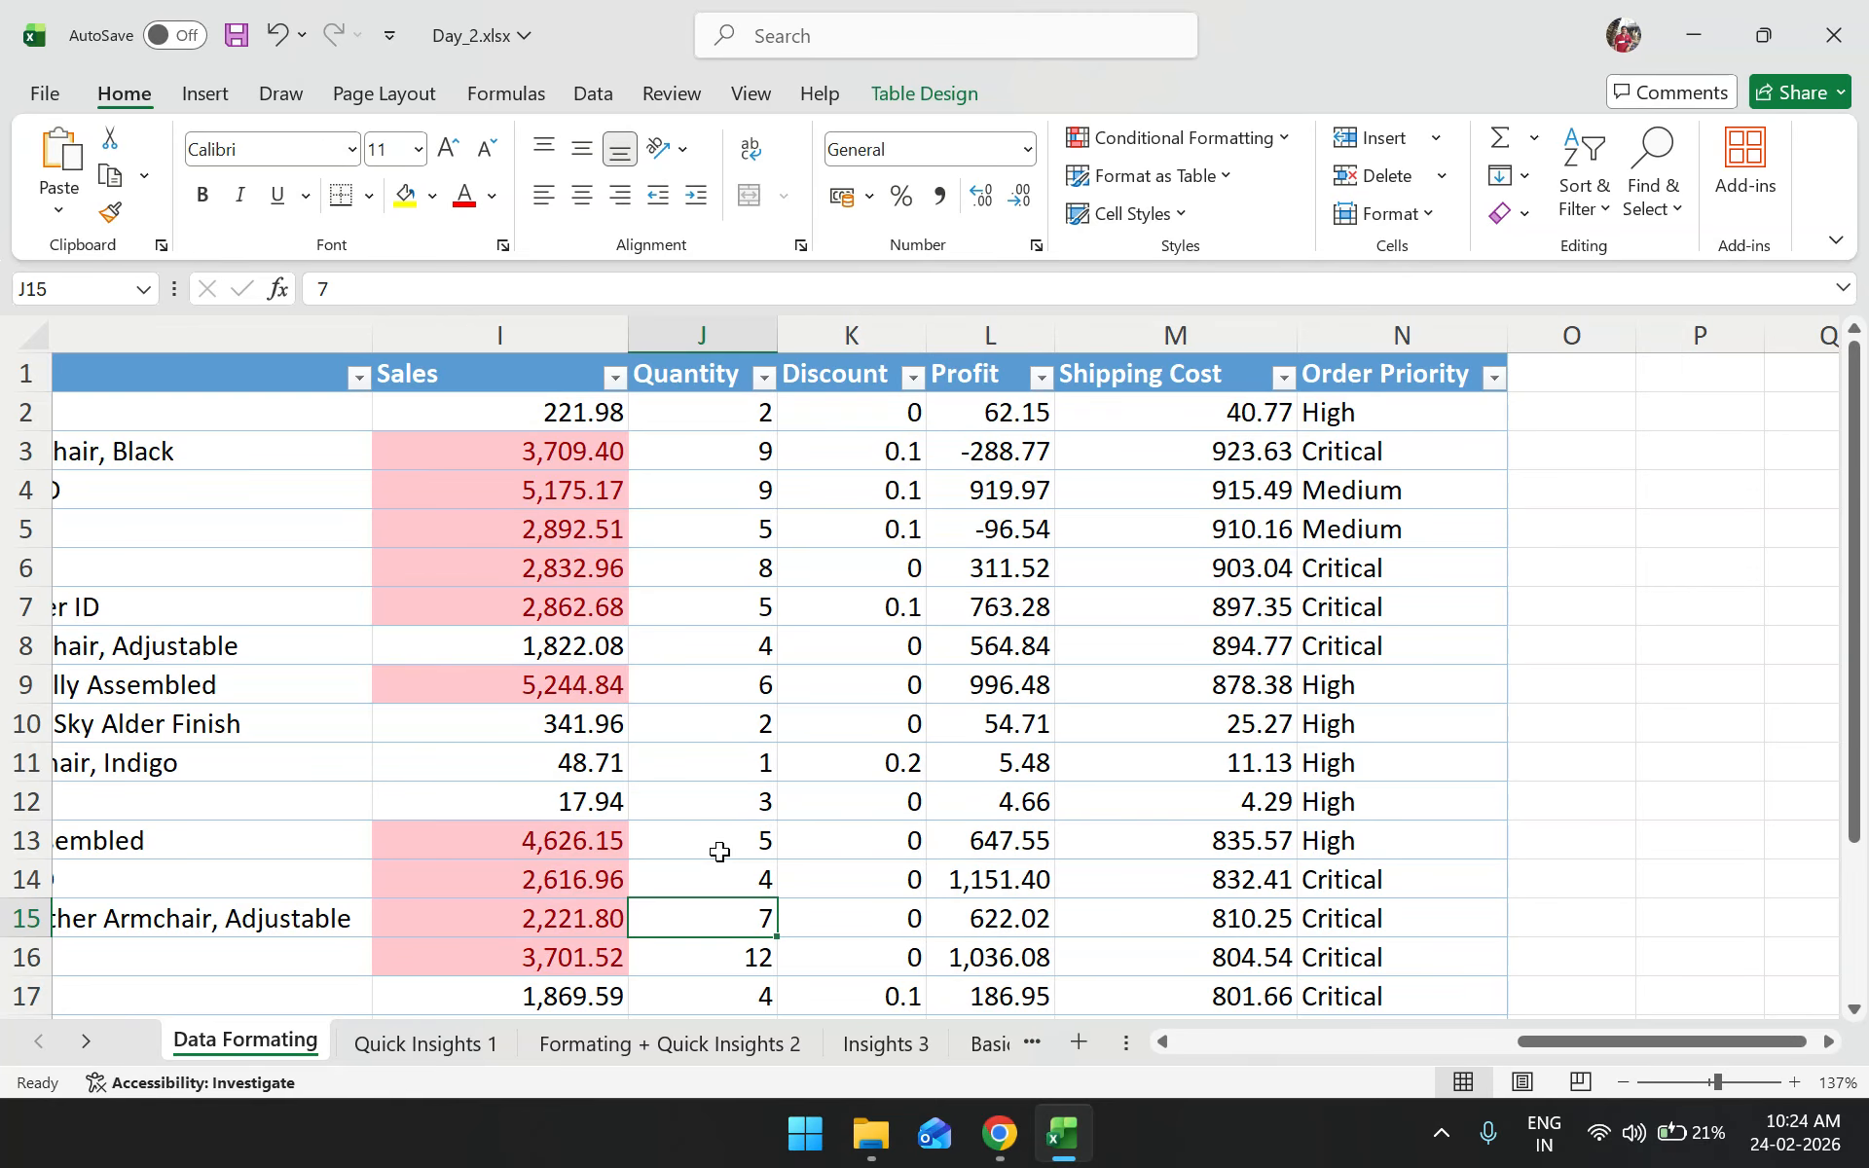
{"action": "scroll", "coordinate": [719, 852], "scroll_direction": "down", "scroll_amount": 1}
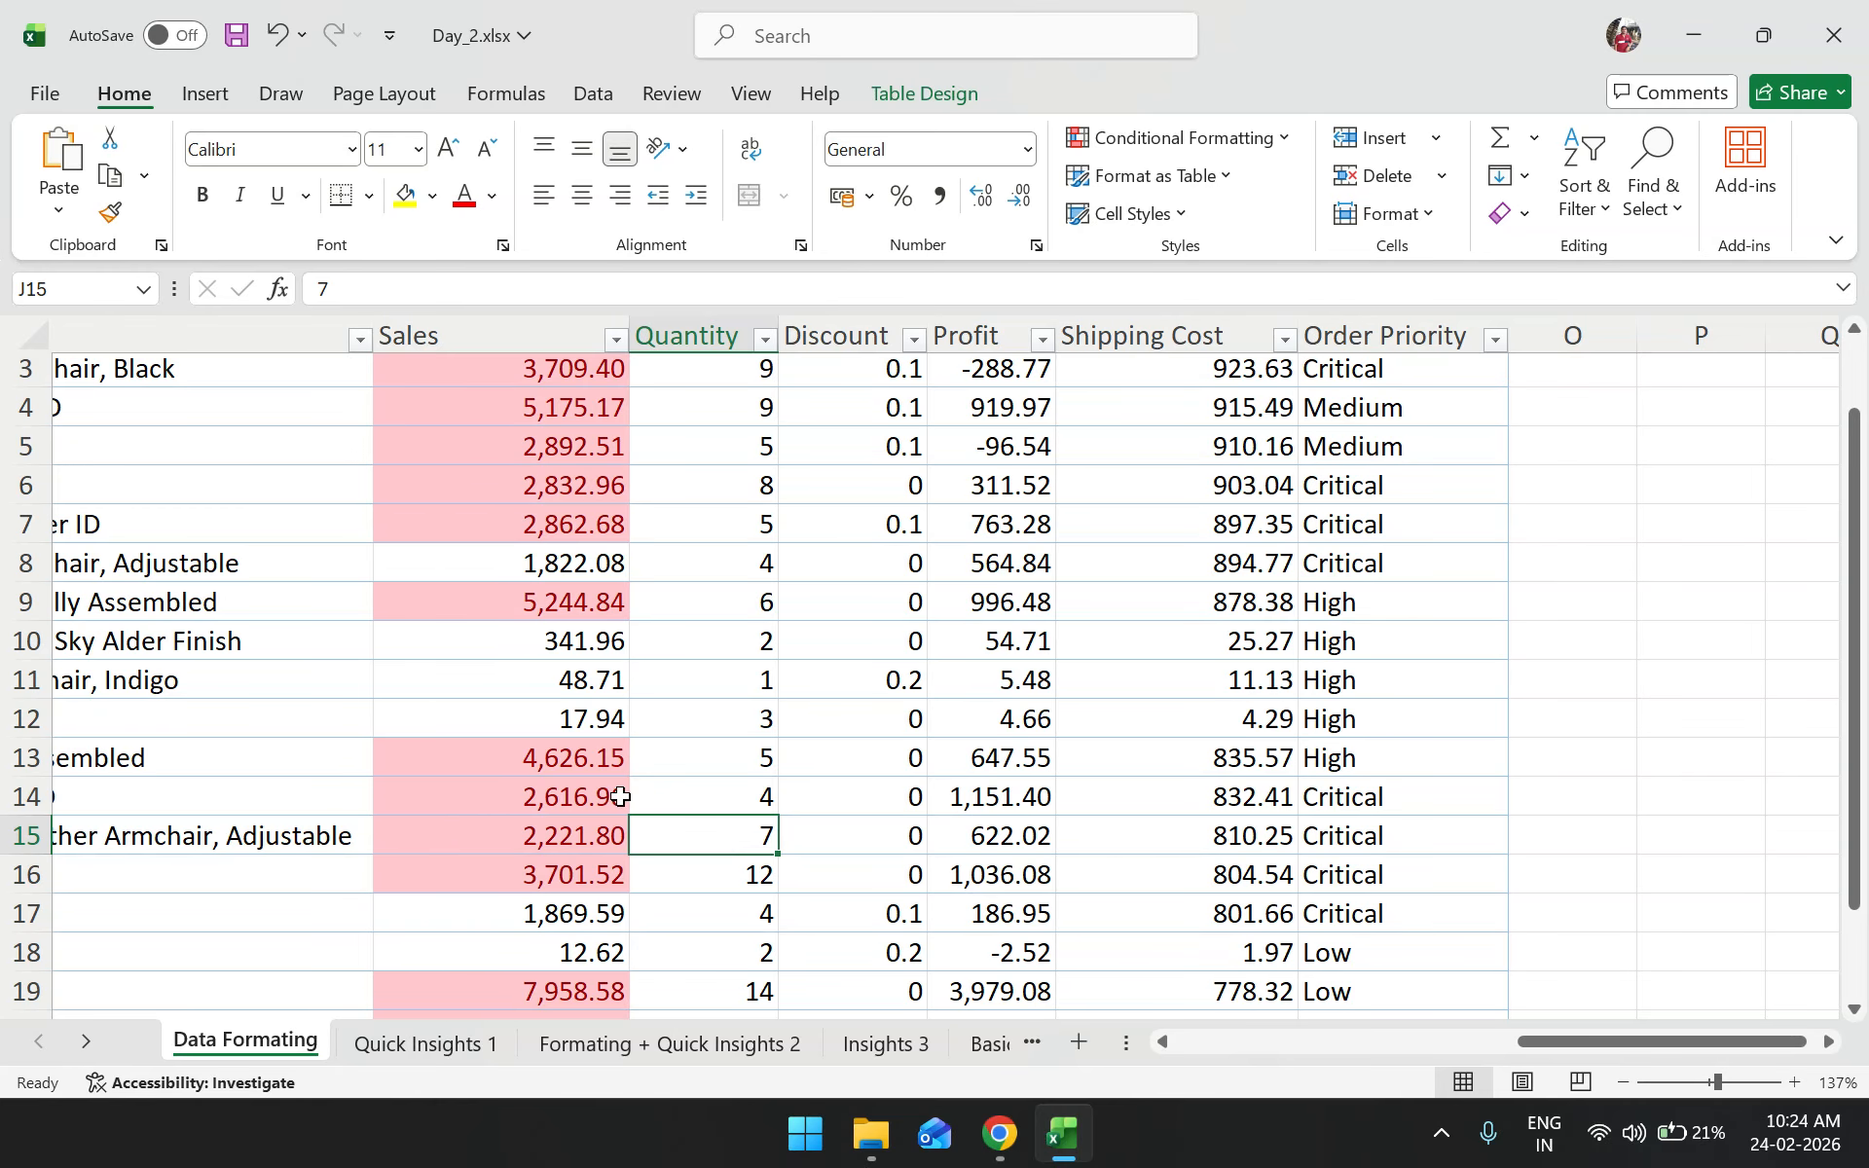
{"action": "scroll", "coordinate": [555, 717], "scroll_direction": "down", "scroll_amount": 4}
{"action": "scroll", "coordinate": [555, 723], "scroll_direction": "down", "scroll_amount": 1}
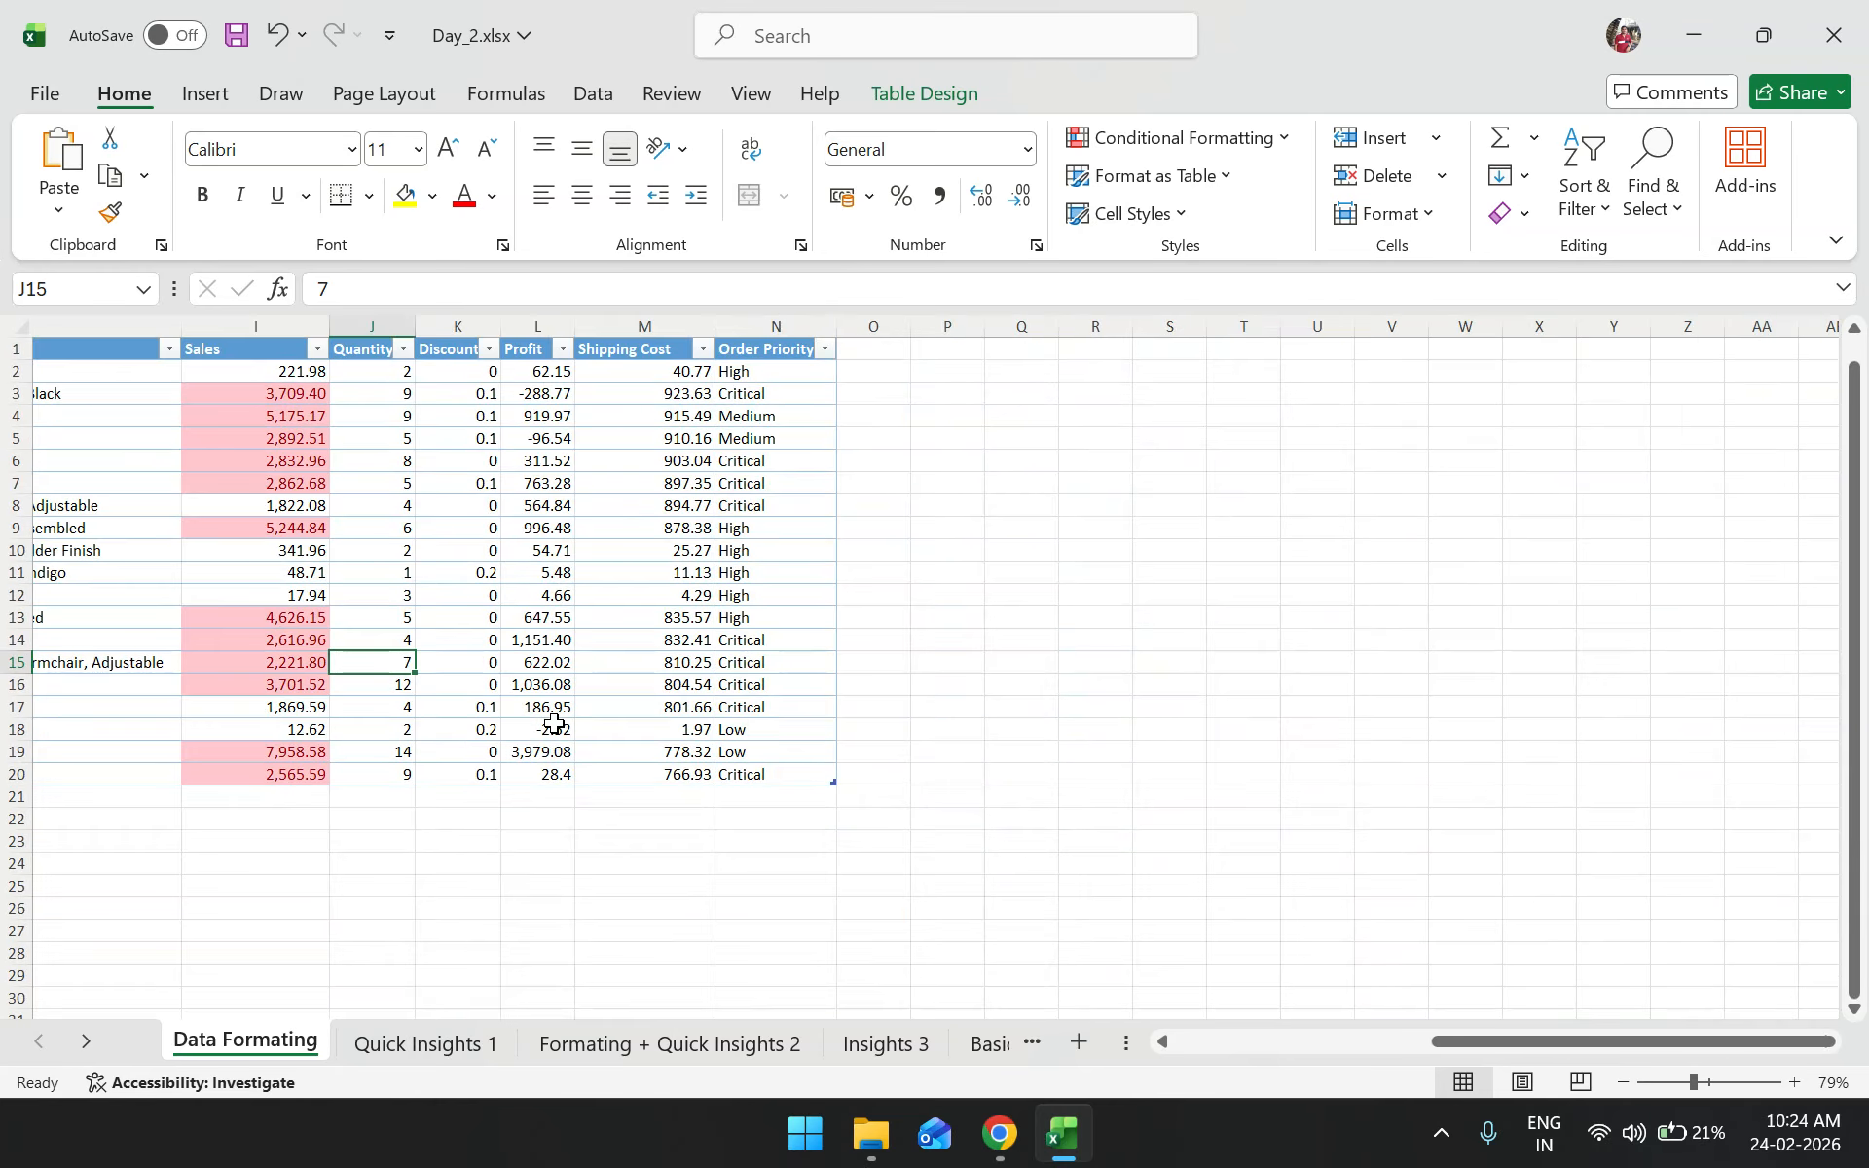
{"action": "scroll", "coordinate": [492, 534], "scroll_direction": "up", "scroll_amount": 2}
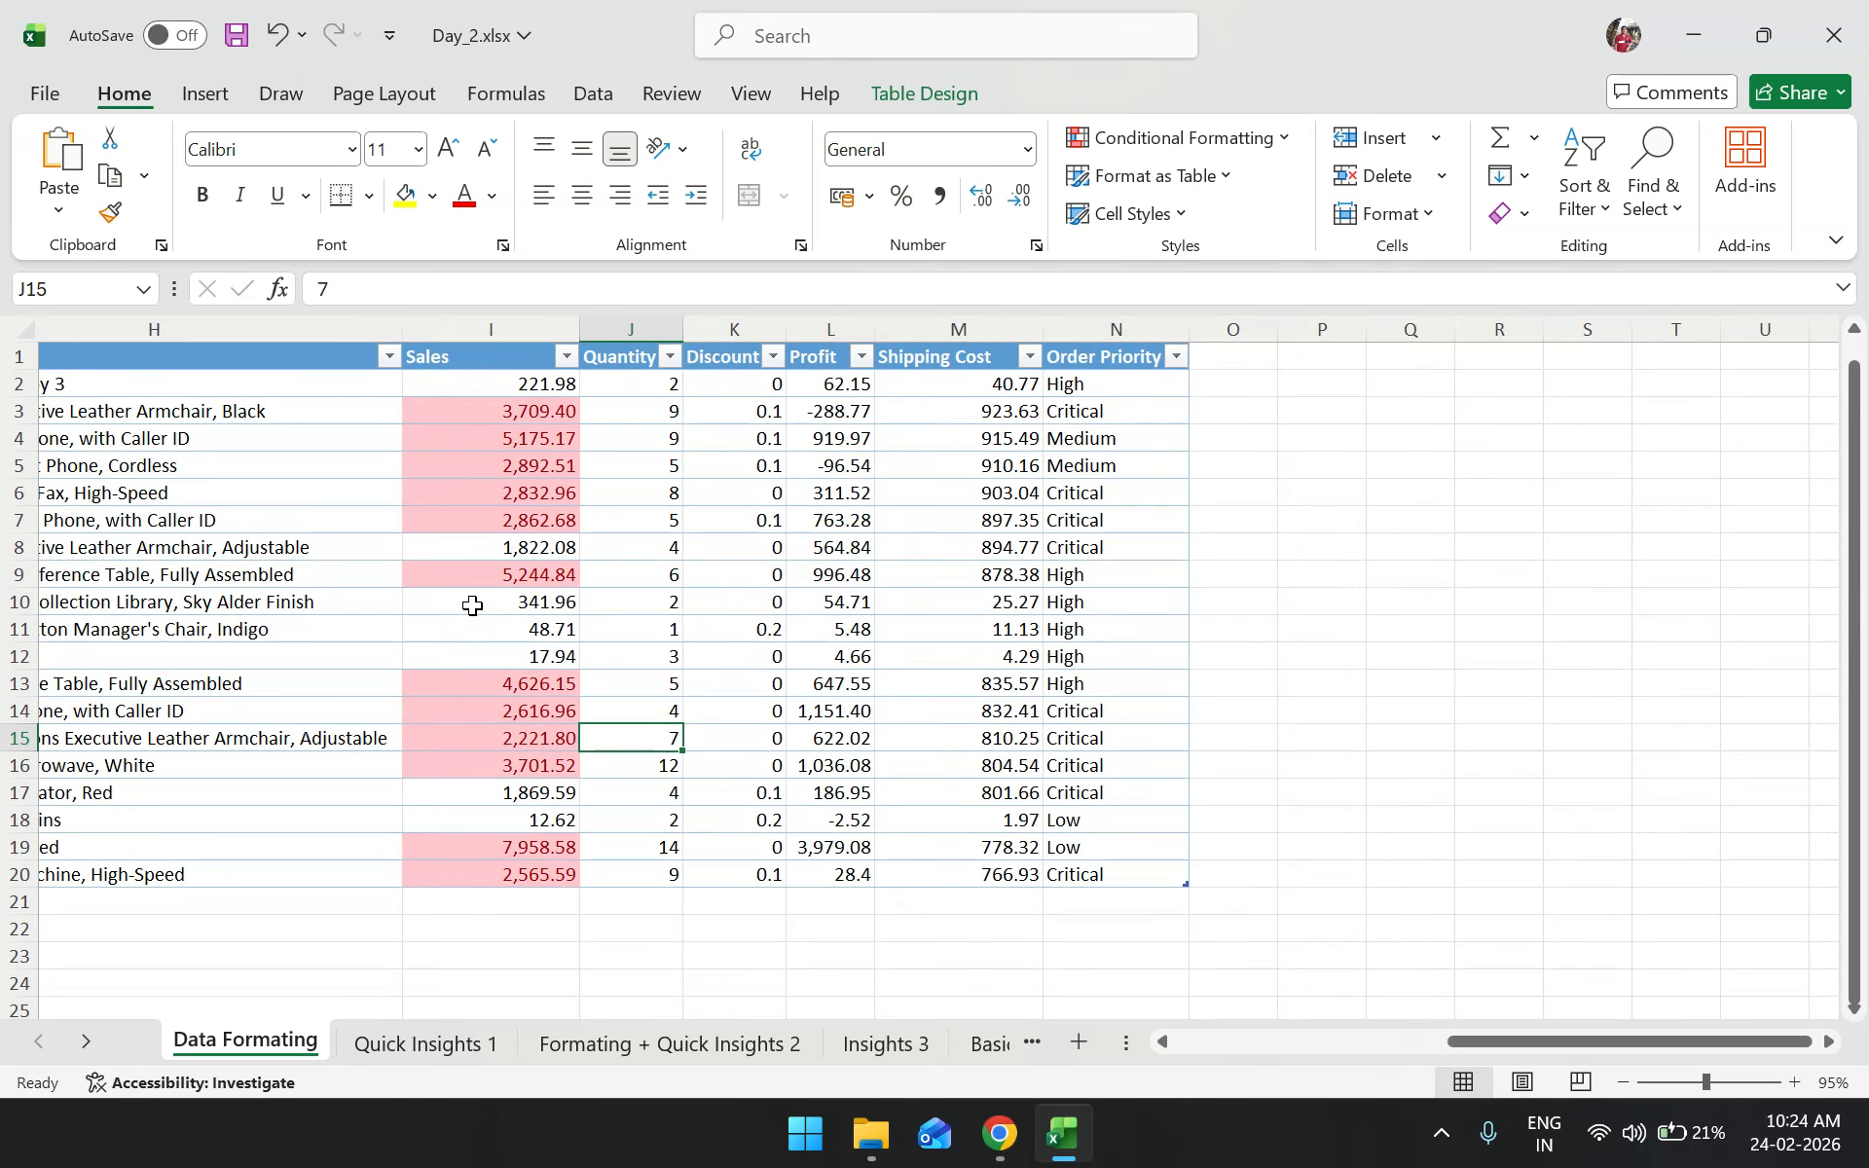
{"action": "scroll", "coordinate": [472, 605], "scroll_direction": "left", "scroll_amount": 10}
{"action": "scroll", "coordinate": [472, 605], "scroll_direction": "left", "scroll_amount": 3}
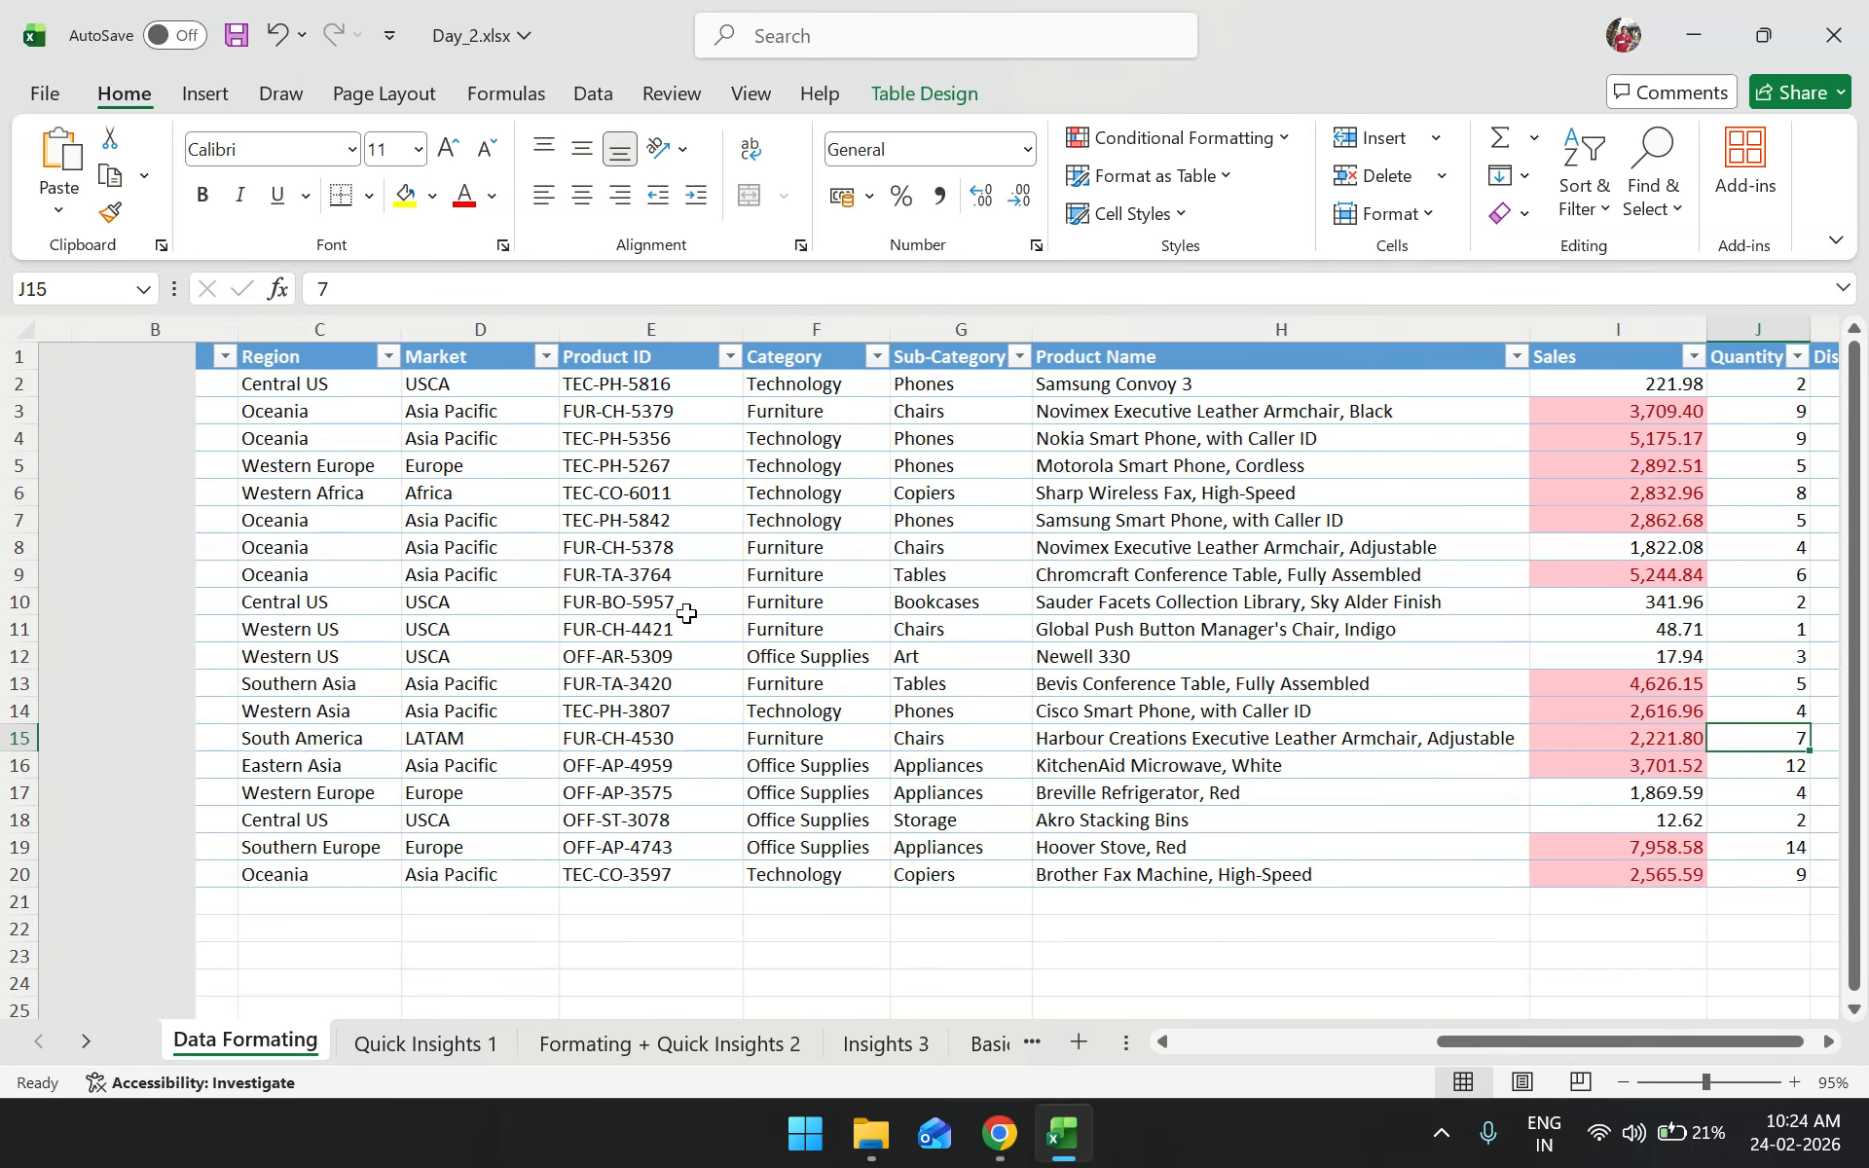
{"action": "scroll", "coordinate": [687, 534], "scroll_direction": "left", "scroll_amount": 1}
{"action": "scroll", "coordinate": [687, 534], "scroll_direction": "right", "scroll_amount": 3}
{"action": "scroll", "coordinate": [687, 534], "scroll_direction": "left", "scroll_amount": 3}
{"action": "scroll", "coordinate": [687, 535], "scroll_direction": "left", "scroll_amount": 1}
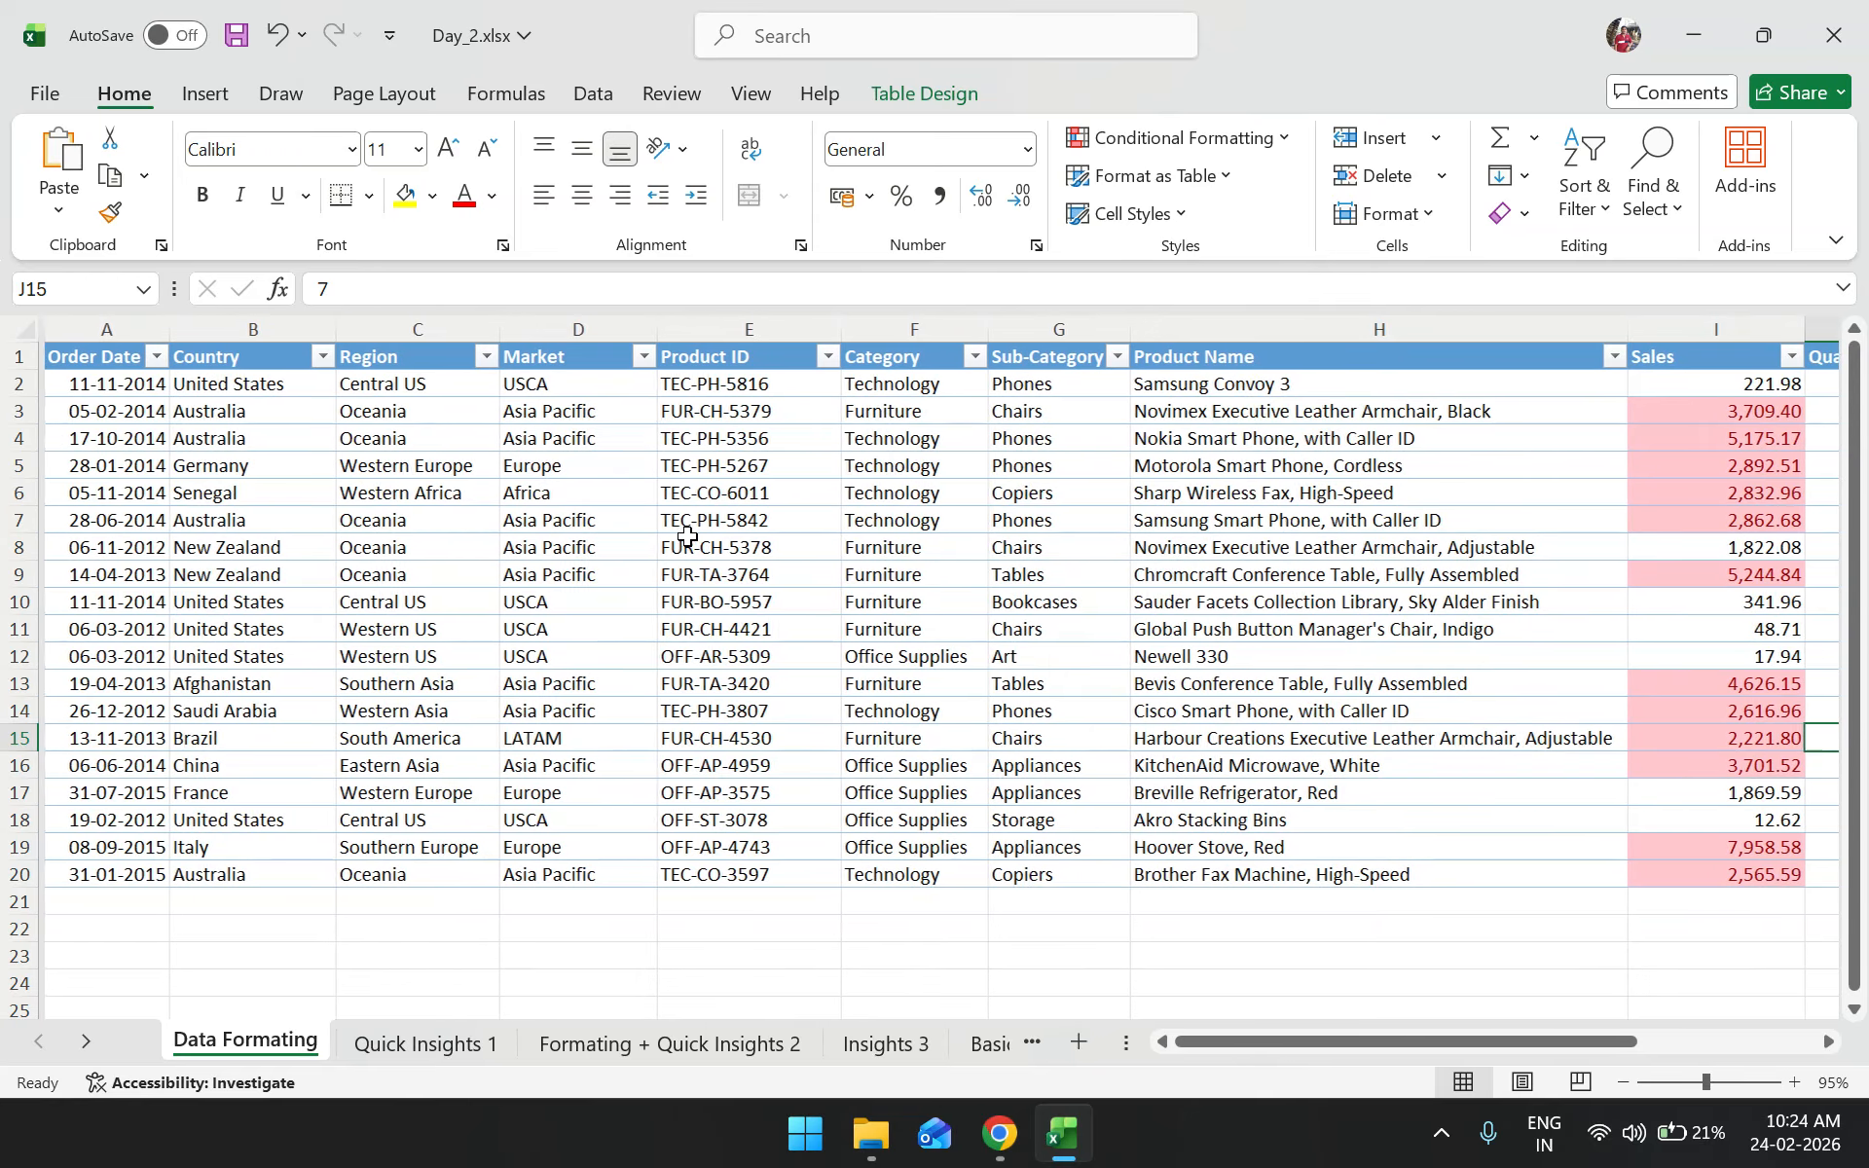
{"action": "scroll", "coordinate": [688, 534], "scroll_direction": "right", "scroll_amount": 6}
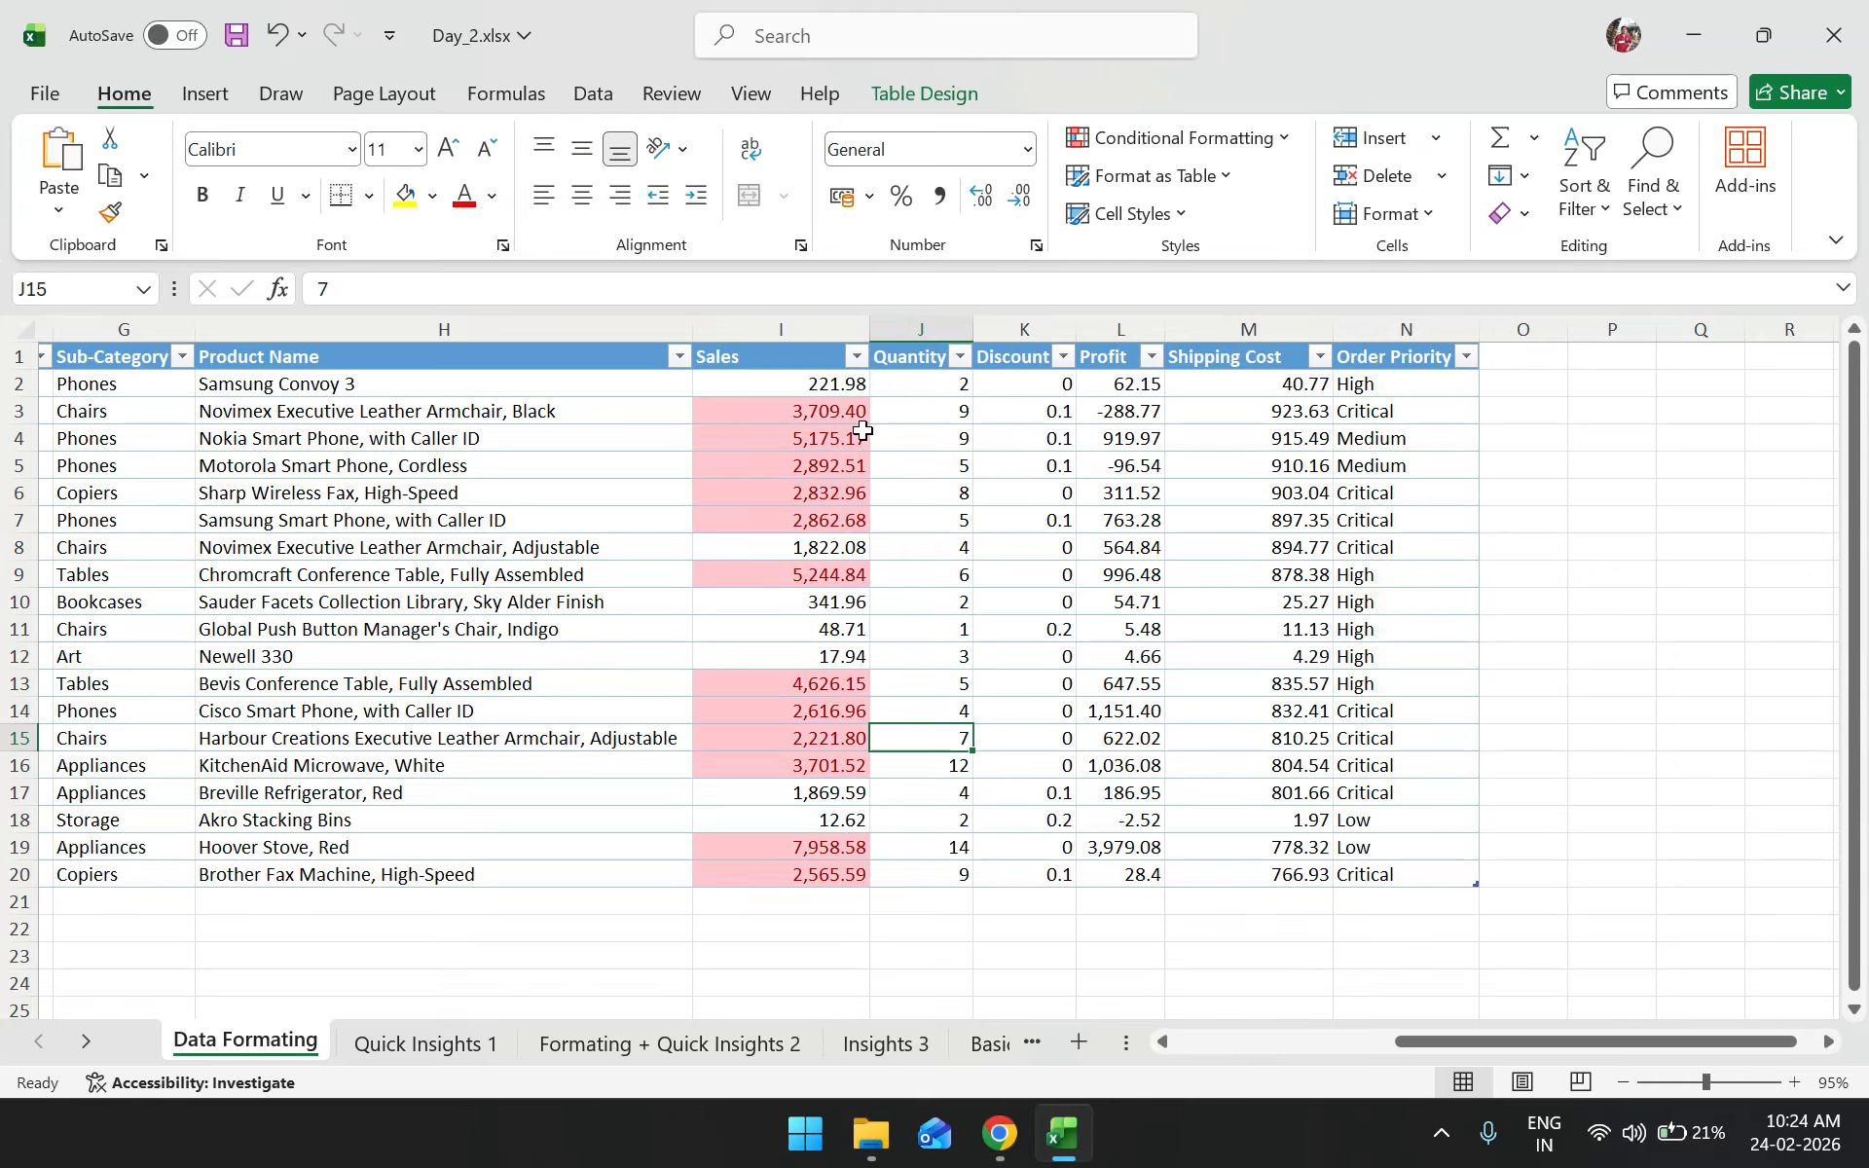
Show the Sales column's filter options and underline Sort by Color and Filter by Color in red
{"action": "left_click", "coordinate": [857, 356]}
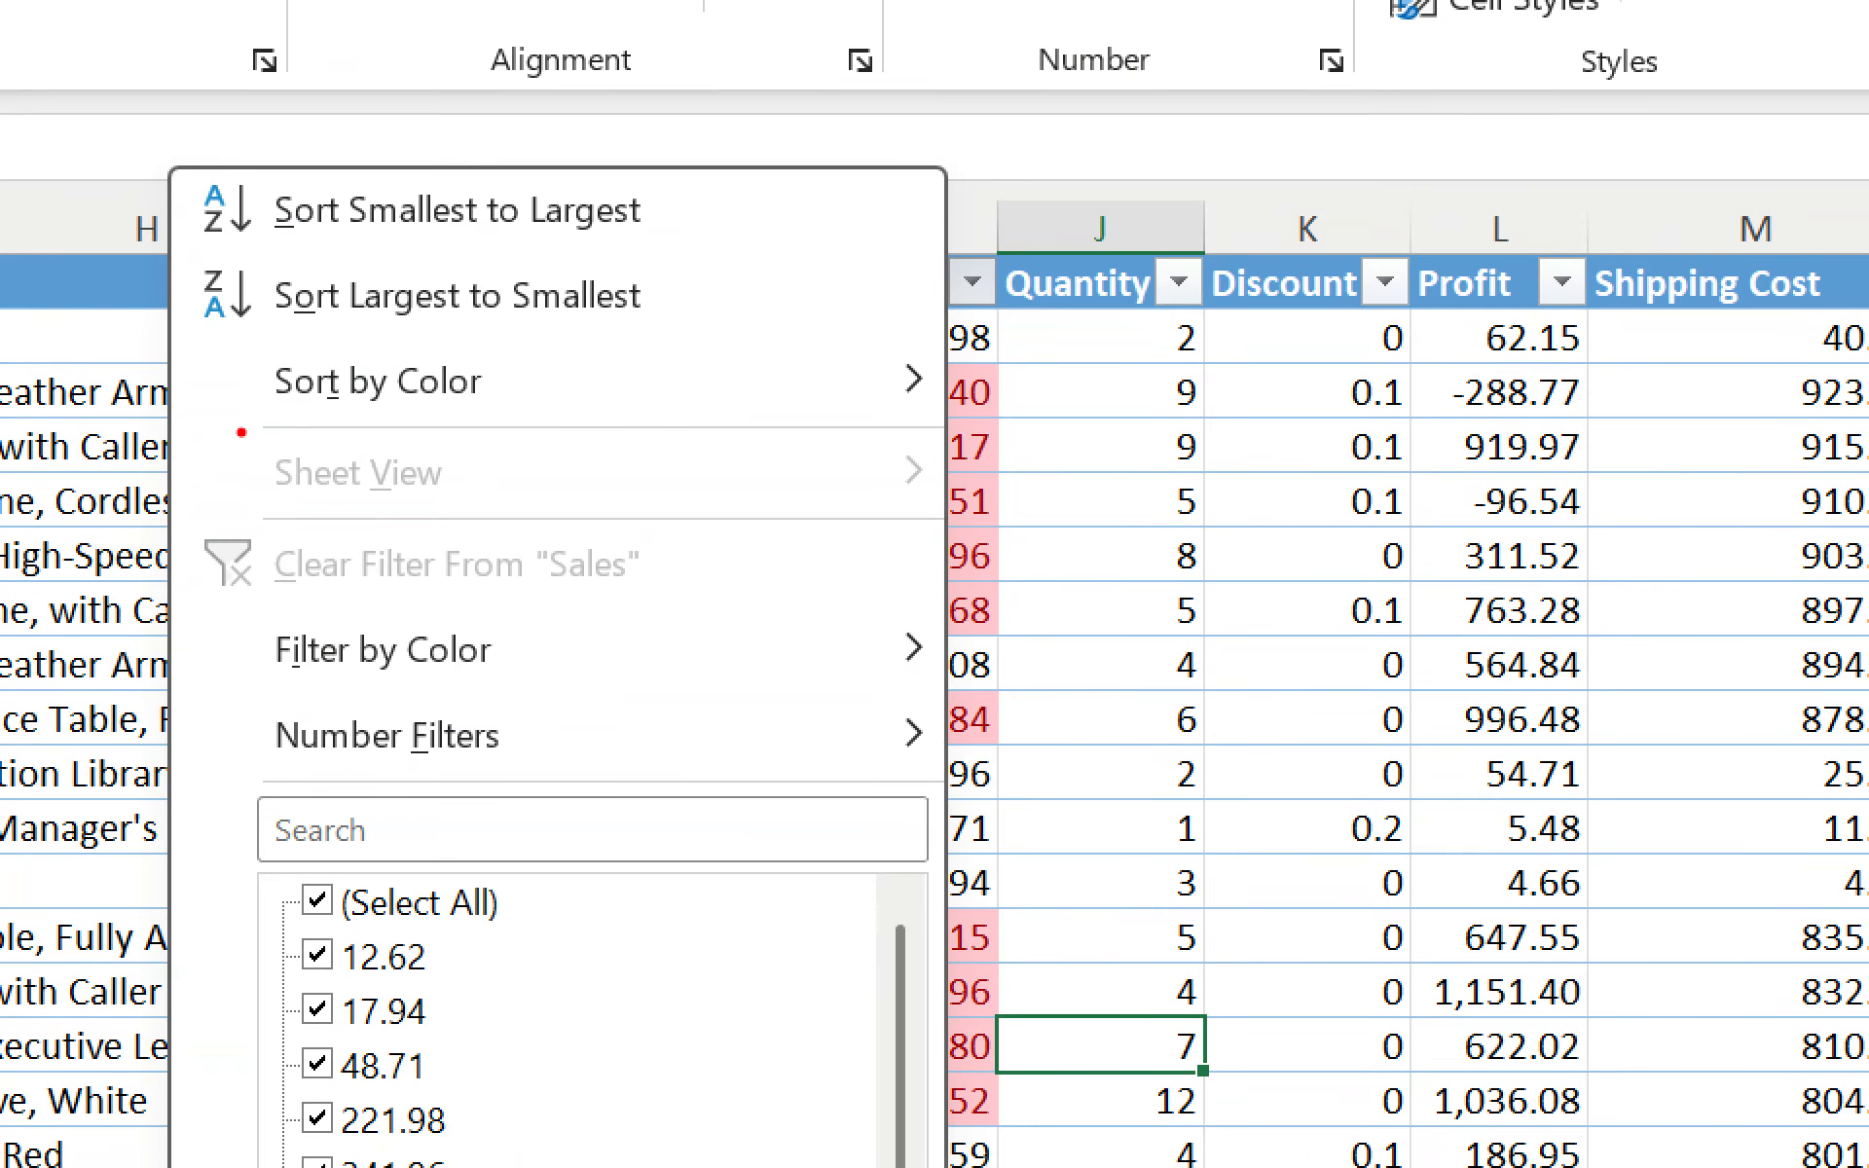
{"action": "left_click_drag", "start_coordinate": [239, 431], "coordinate": [523, 408]}
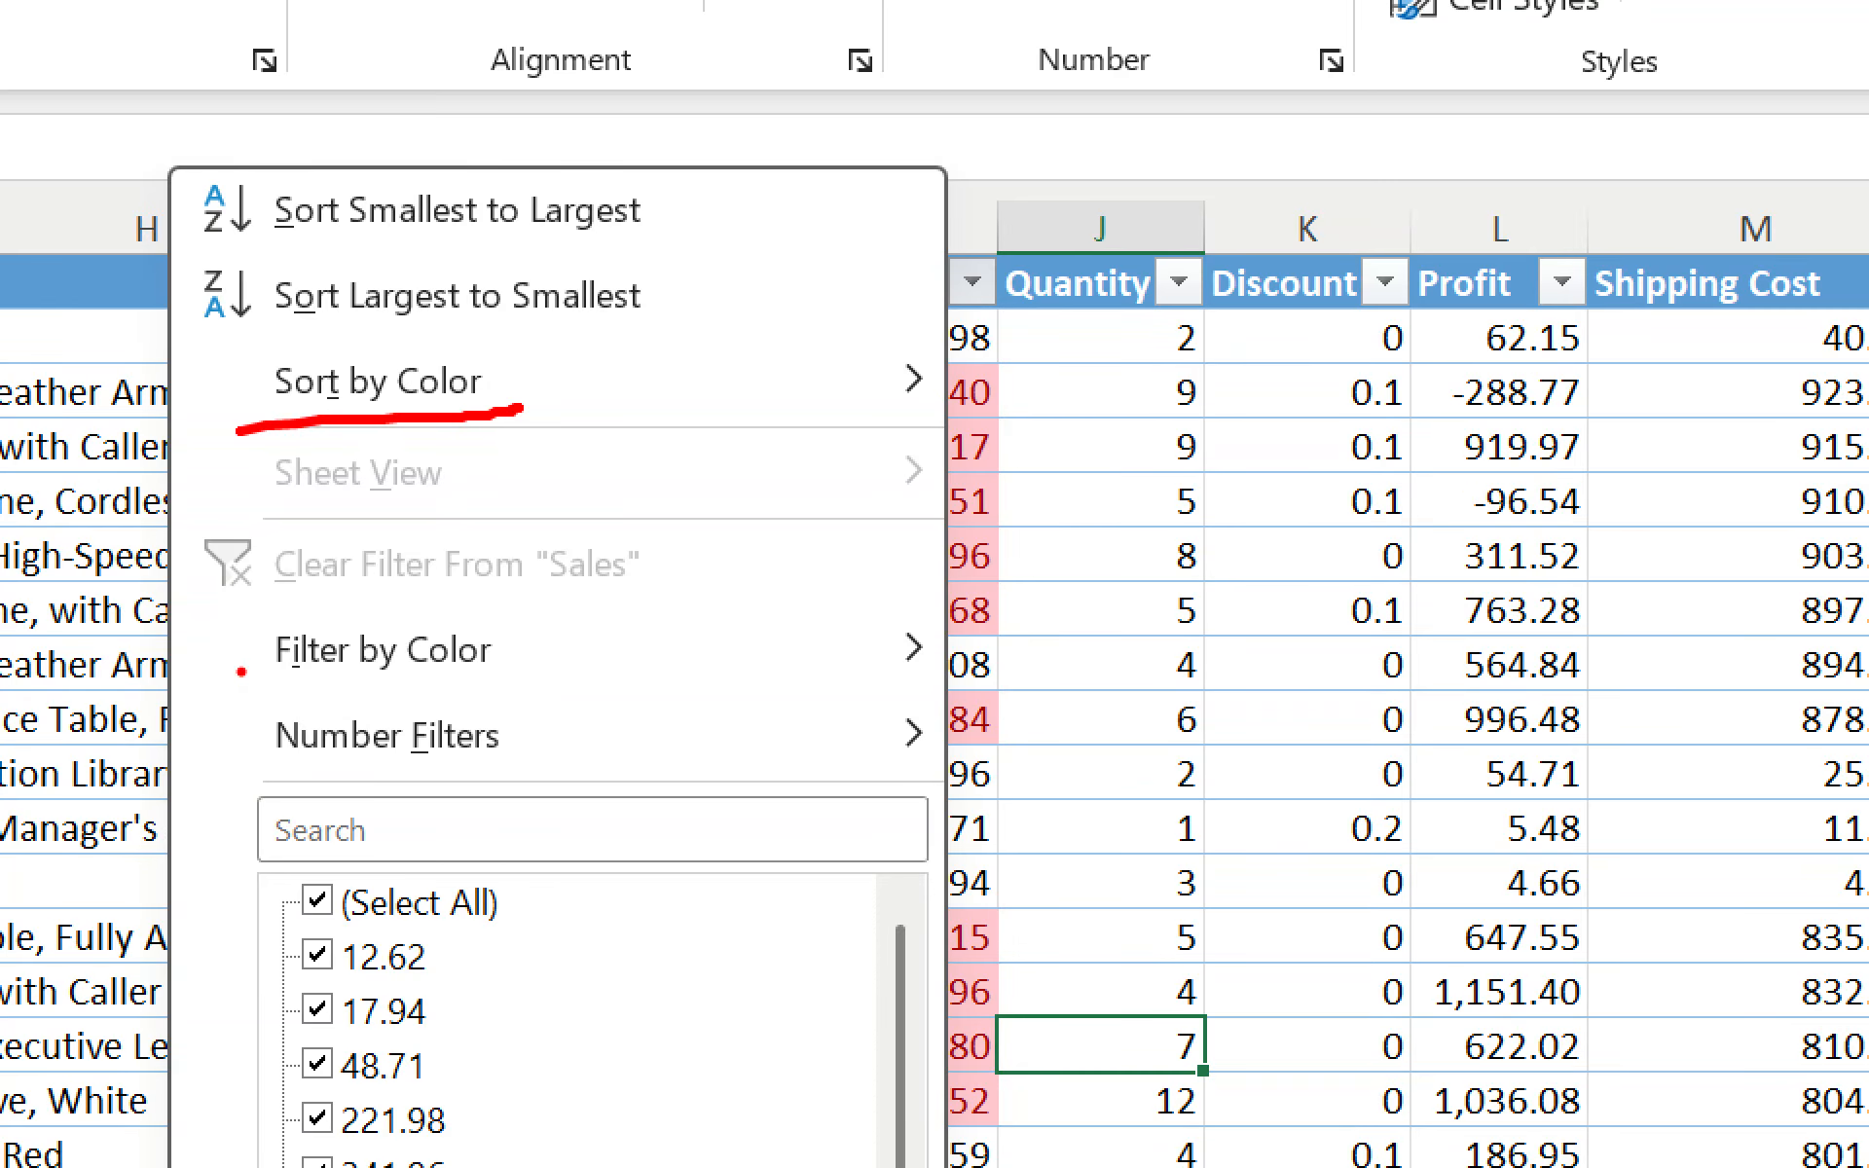
{"action": "left_click_drag", "start_coordinate": [243, 680], "coordinate": [560, 672]}
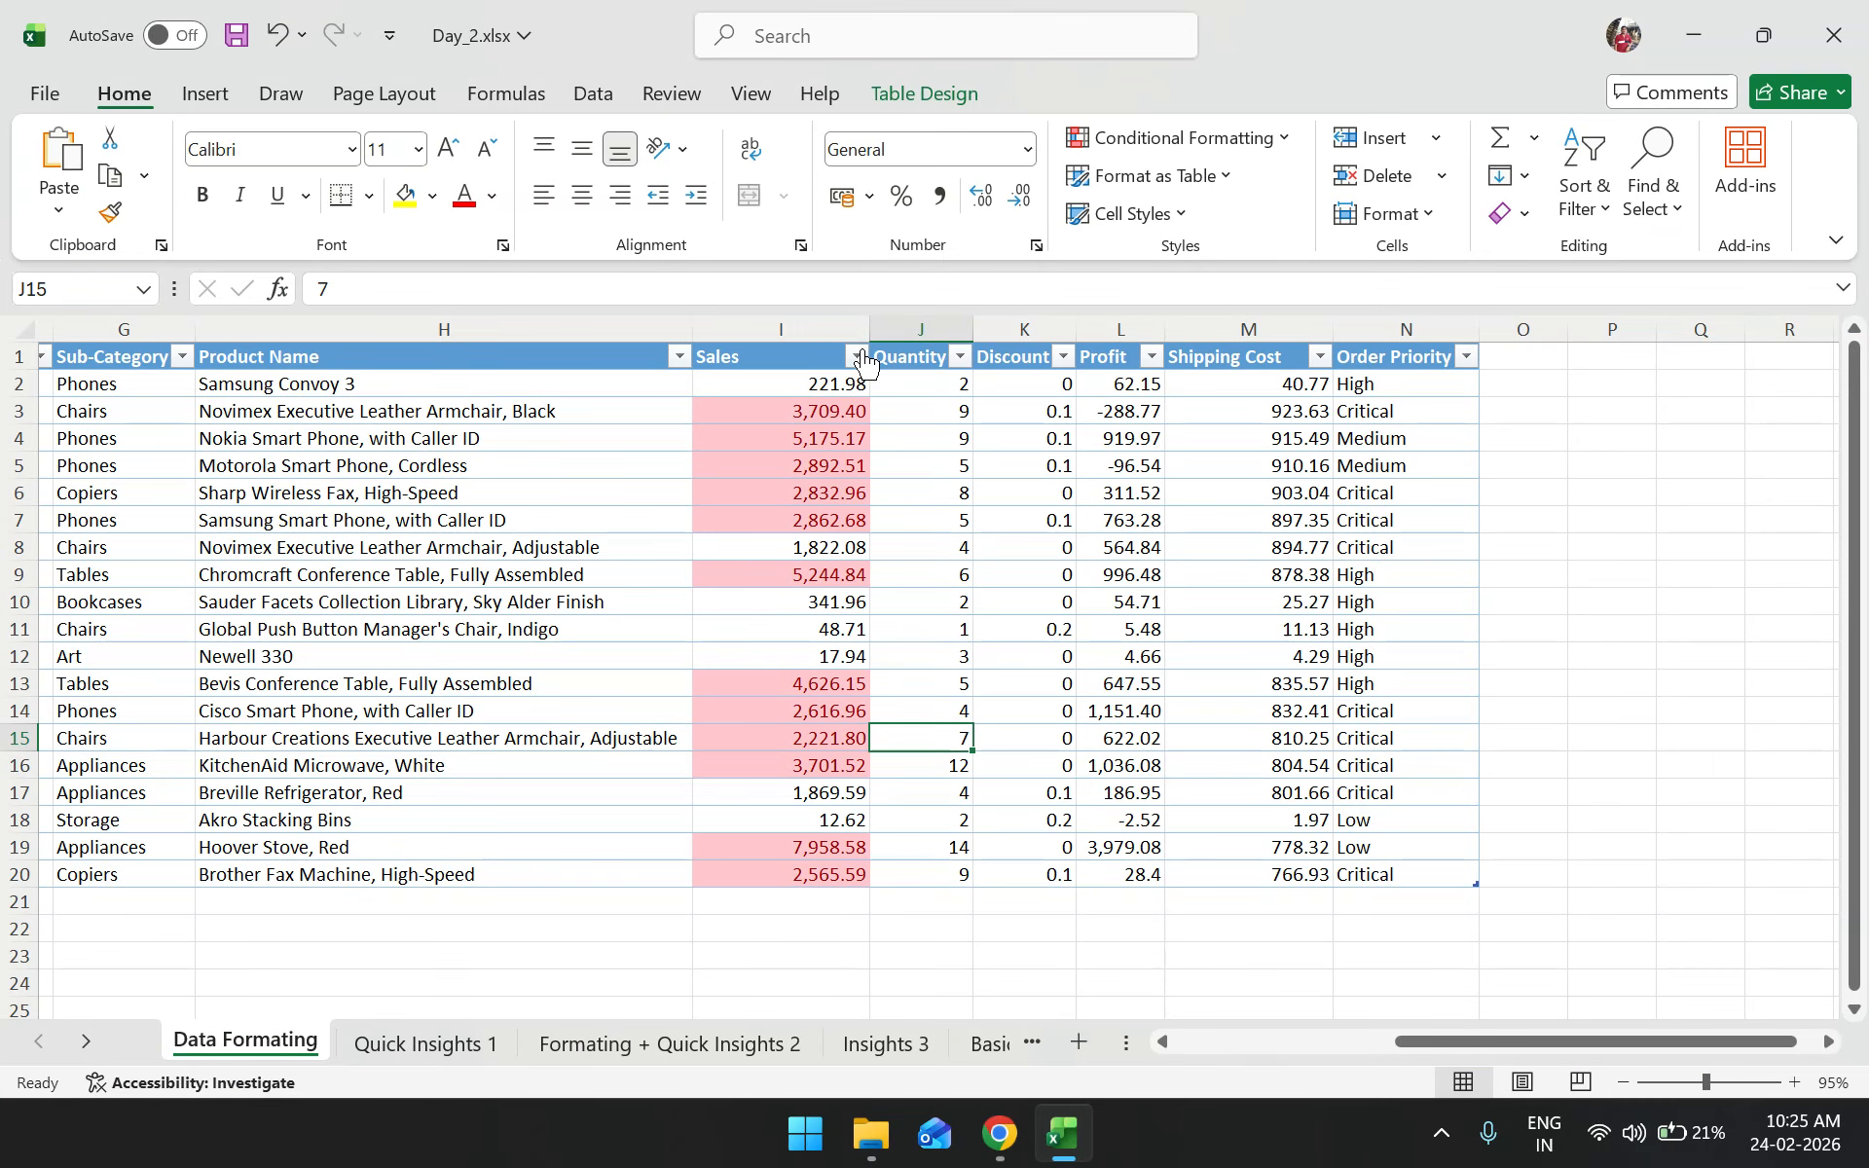
Filter the Sales column by the light red cell color and select the empty cell I22
{"action": "left_click", "coordinate": [862, 360]}
{"action": "mouse_move", "coordinate": [710, 542]}
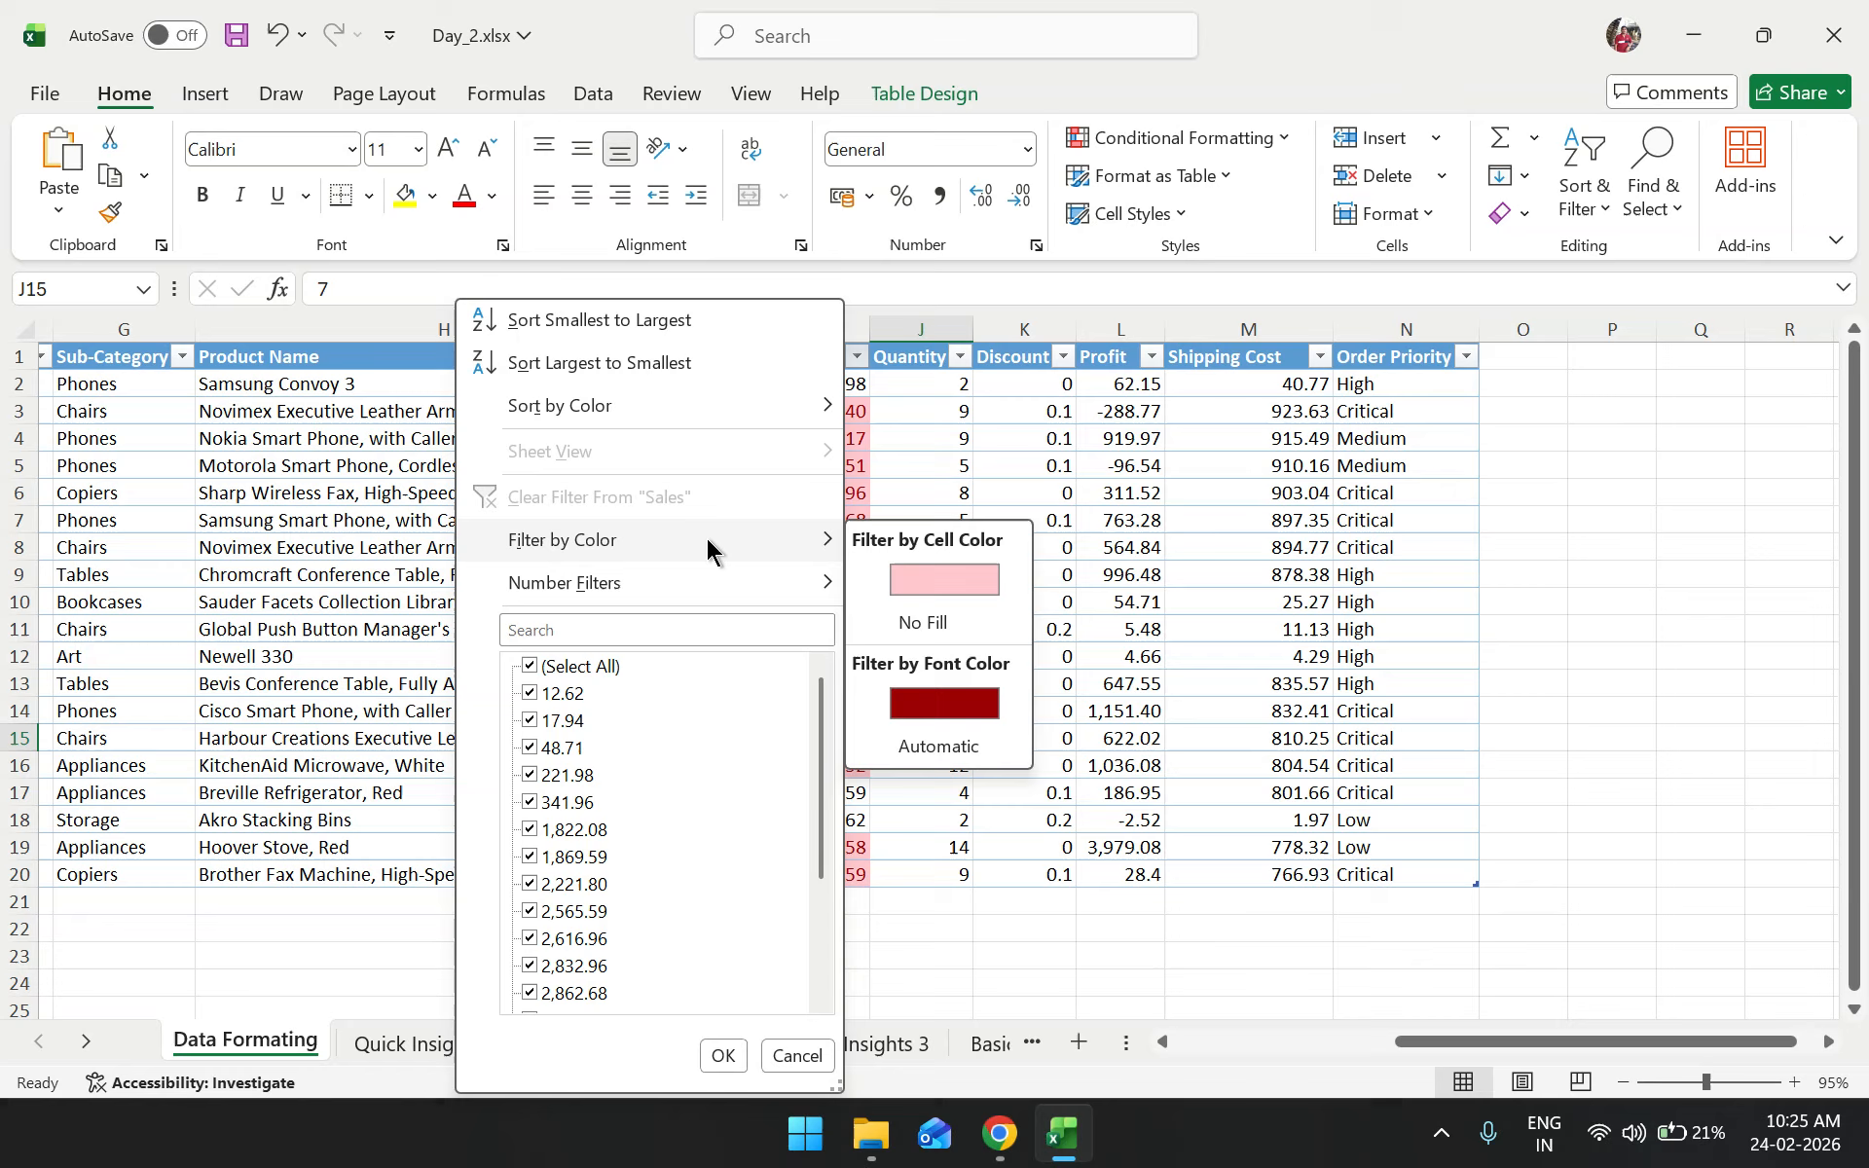
{"action": "left_click", "coordinate": [904, 576]}
{"action": "left_click", "coordinate": [842, 741]}
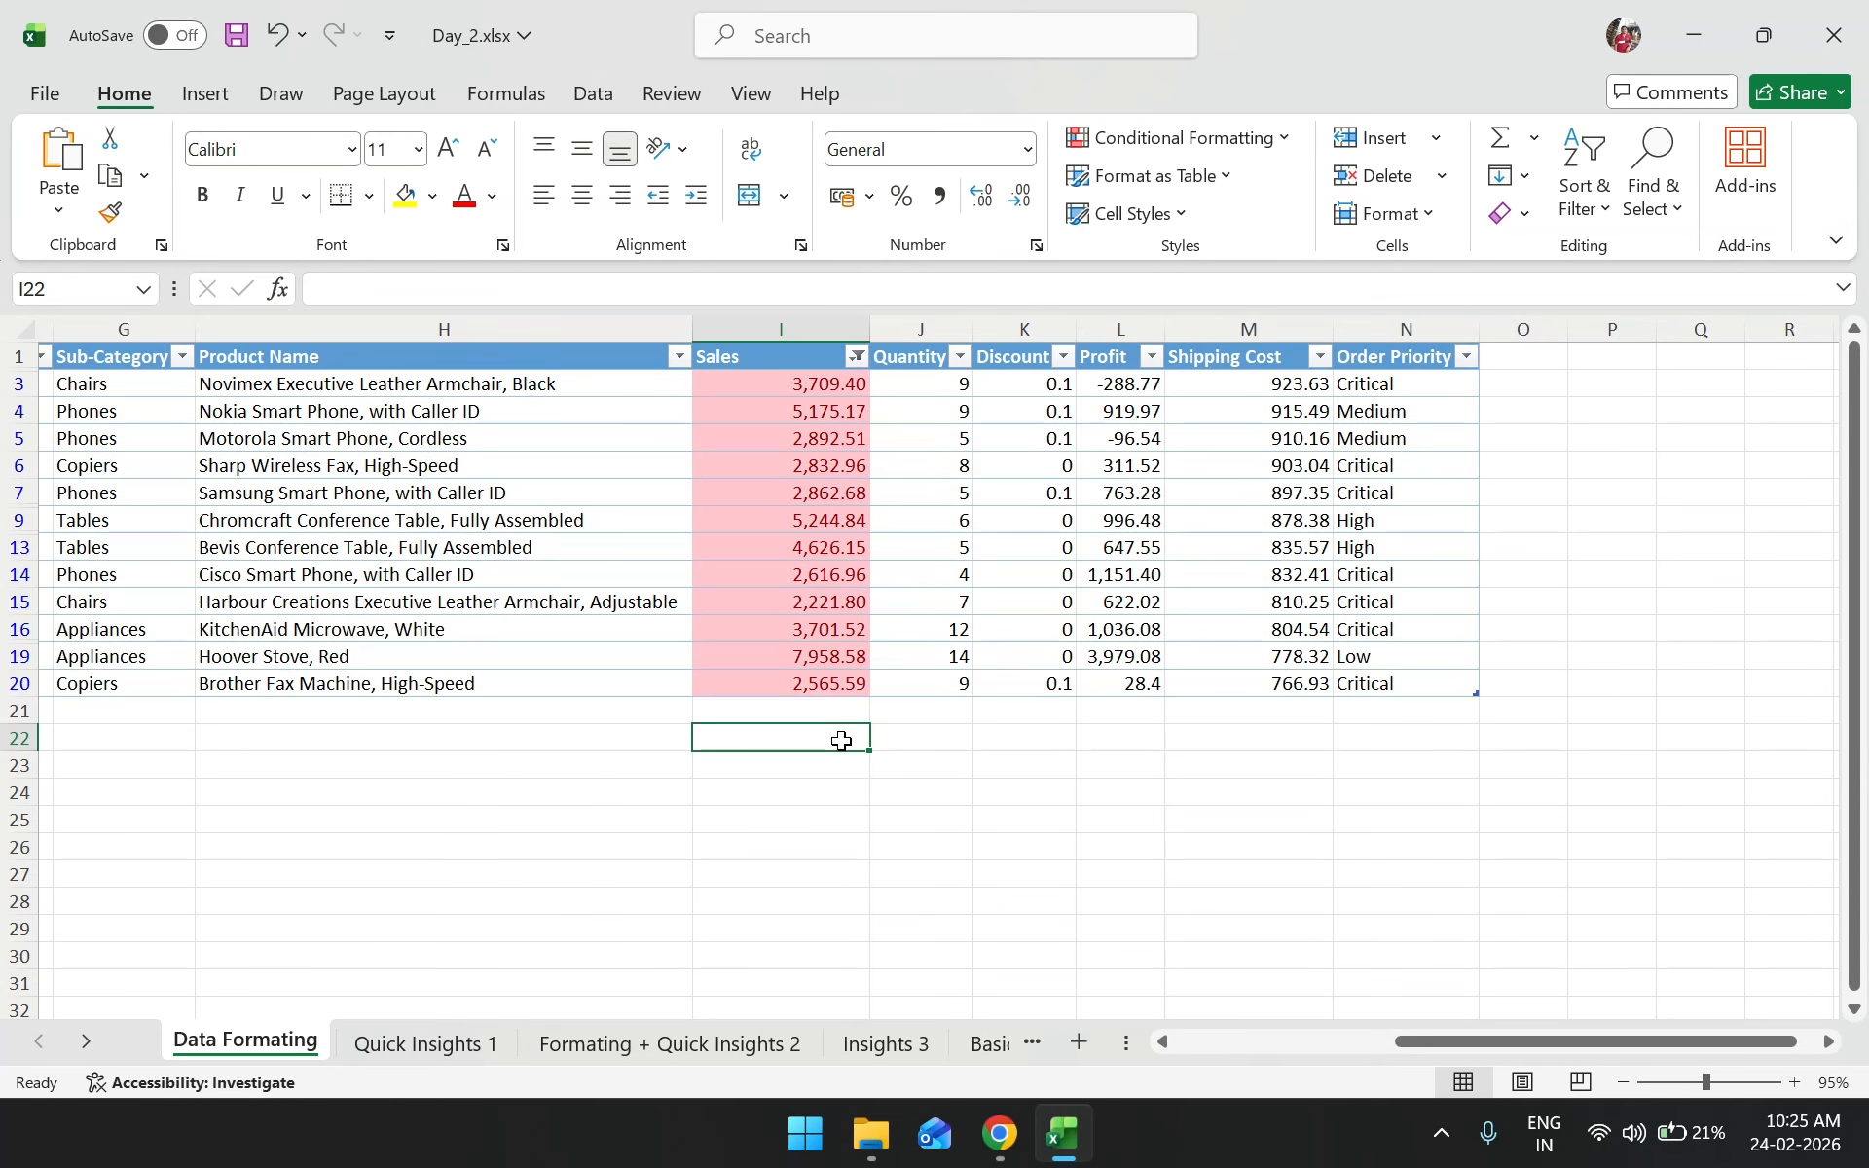
Review the filtered rows across all columns of the order table and undo the color filter on Sales
{"action": "scroll", "coordinate": [842, 741], "scroll_direction": "left", "scroll_amount": 6}
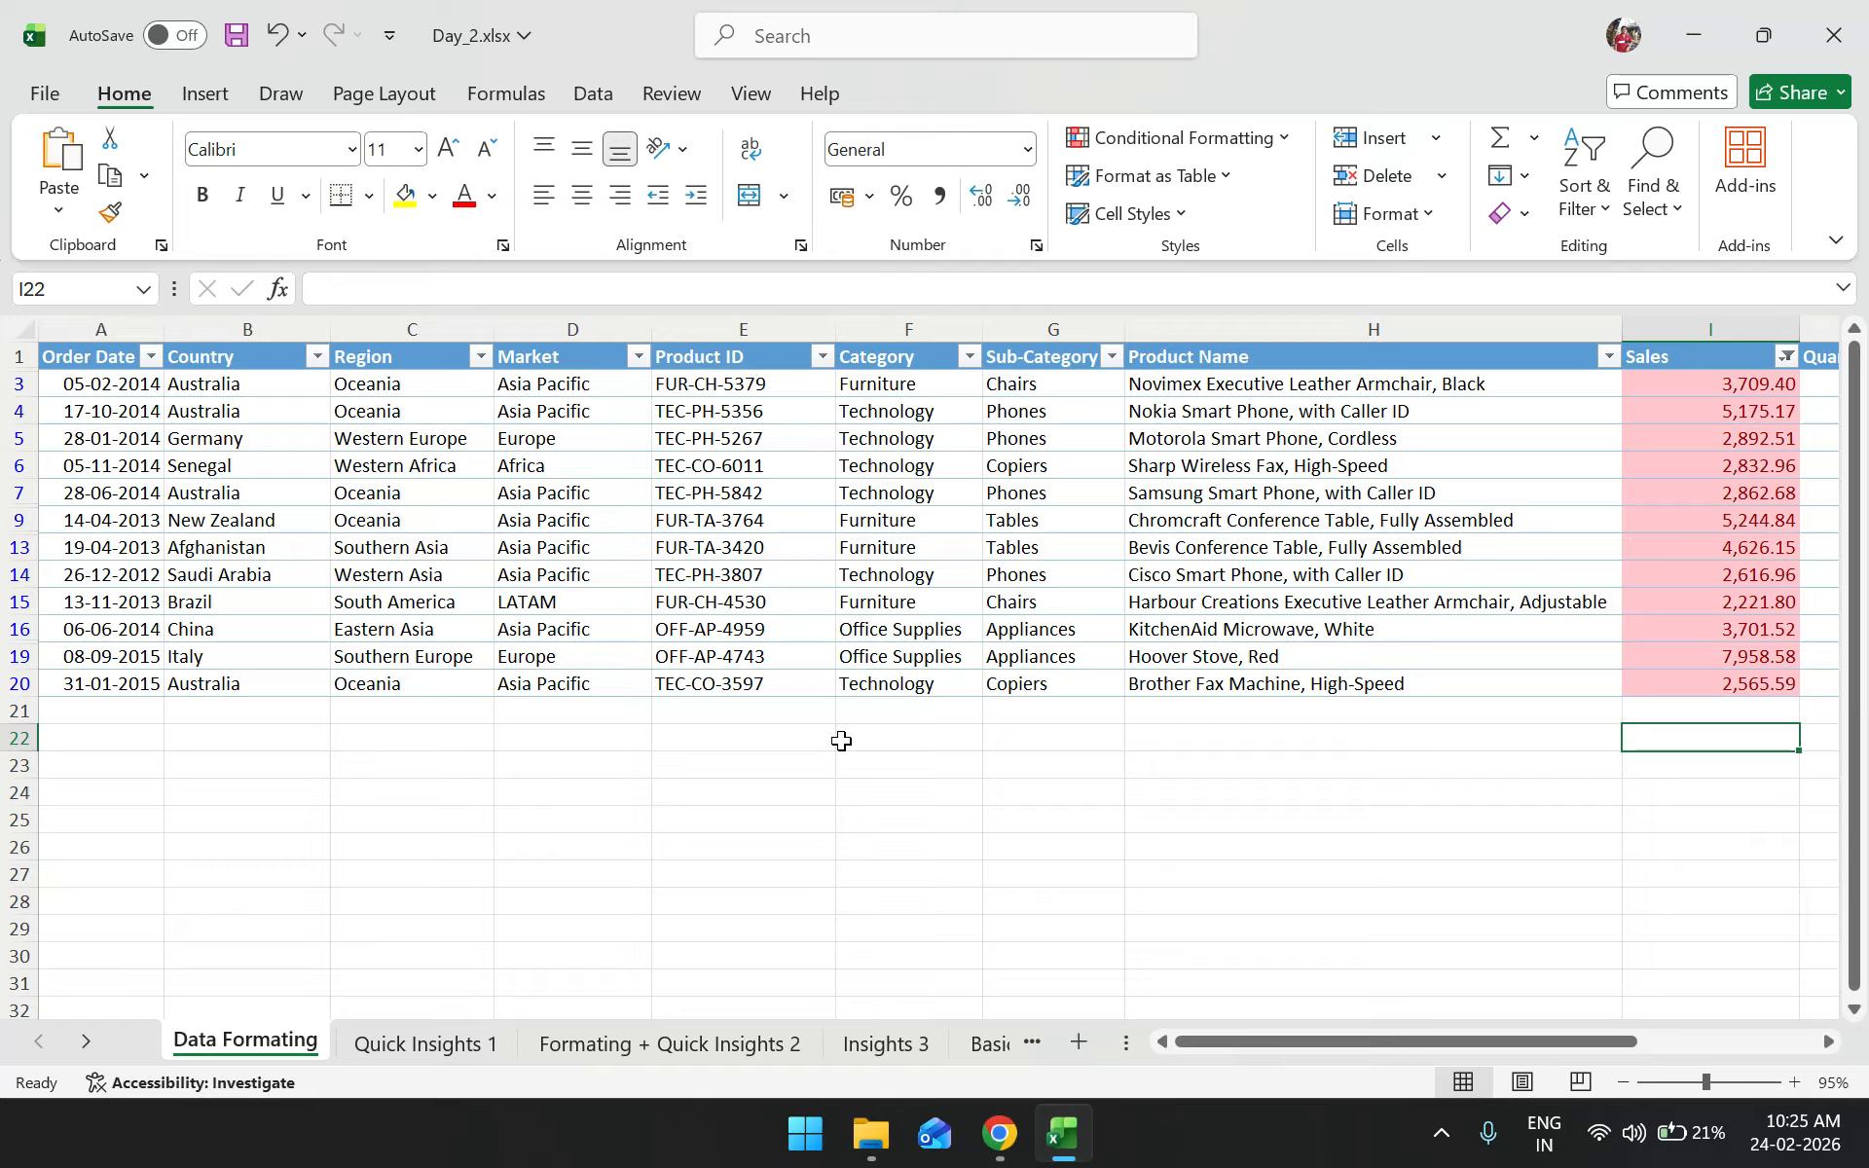
{"action": "scroll", "coordinate": [842, 741], "scroll_direction": "right", "scroll_amount": 5}
{"action": "scroll", "coordinate": [842, 741], "scroll_direction": "left", "scroll_amount": 5}
{"action": "scroll", "coordinate": [772, 753], "scroll_direction": "right", "scroll_amount": 3}
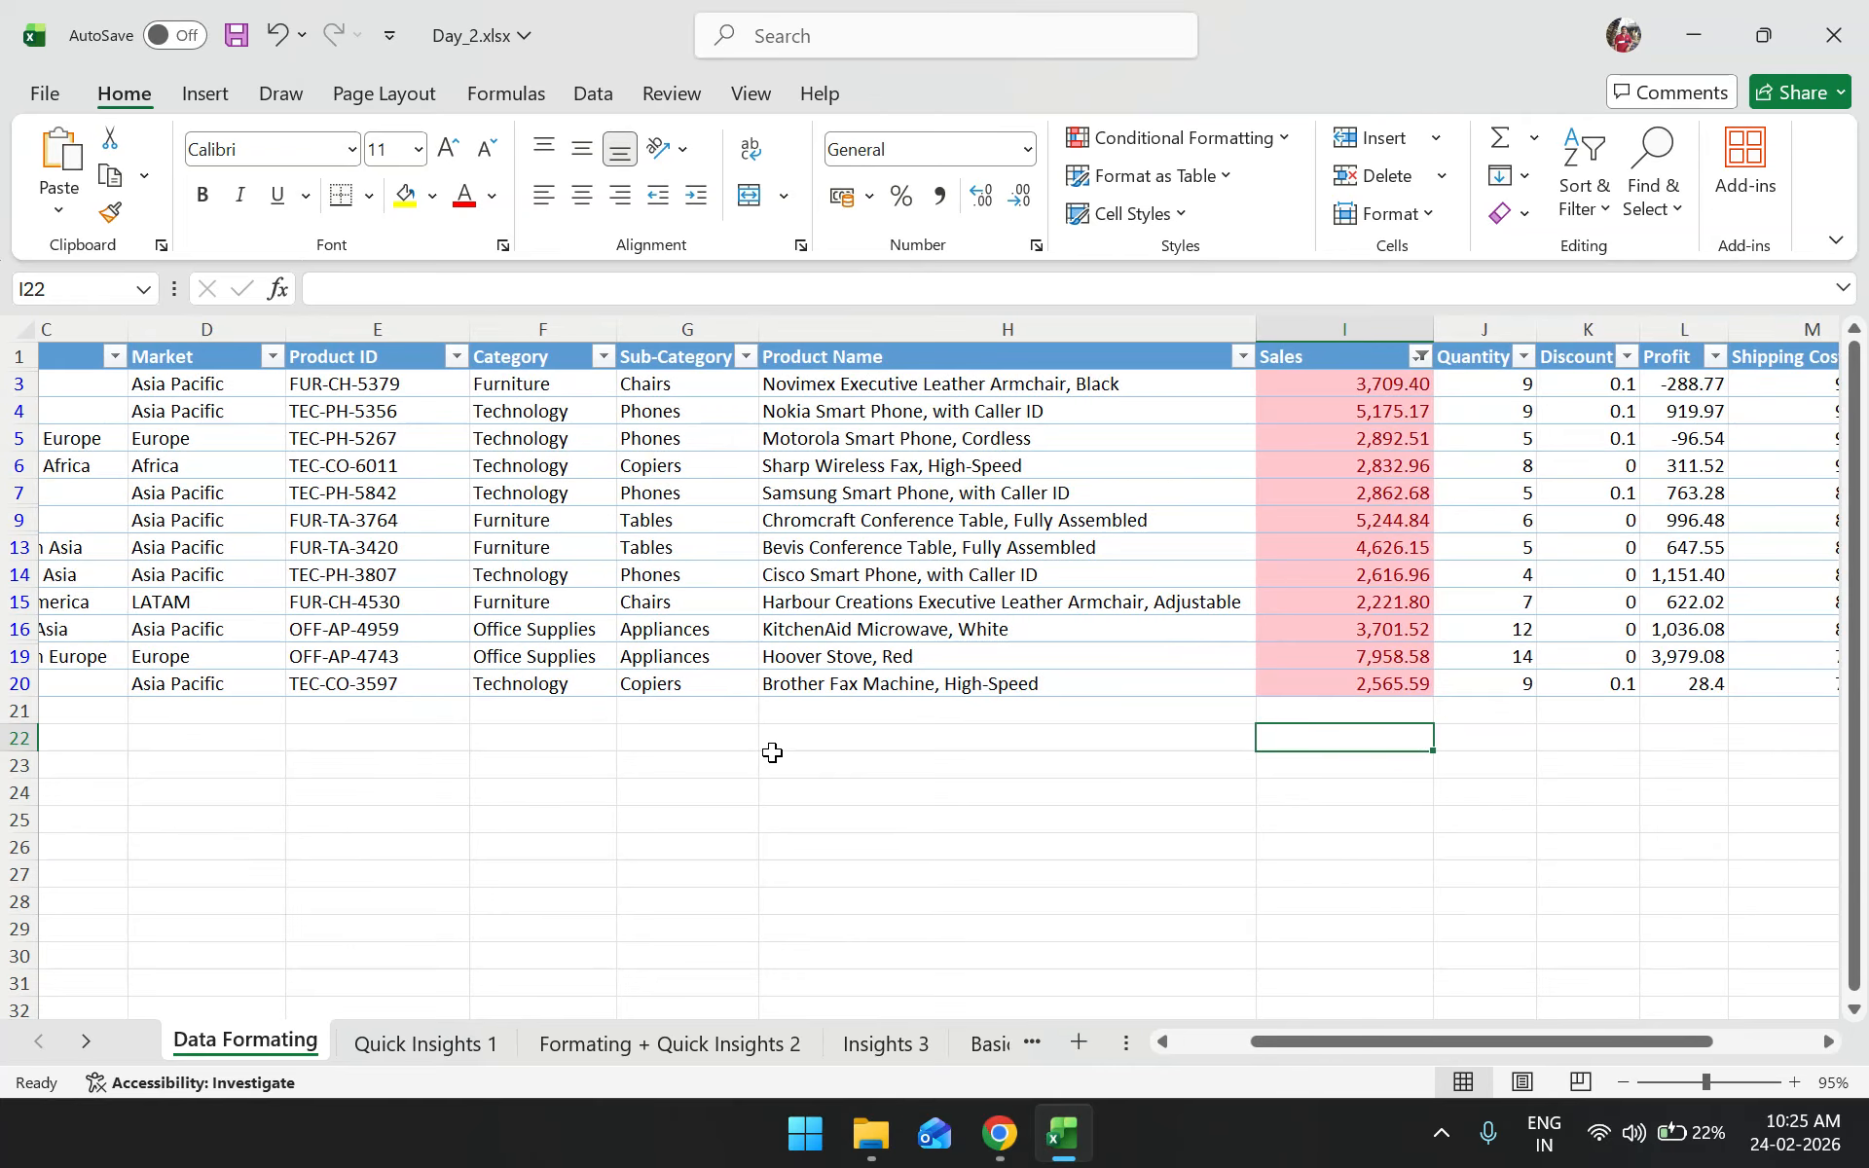
{"action": "scroll", "coordinate": [771, 752], "scroll_direction": "right", "scroll_amount": 3}
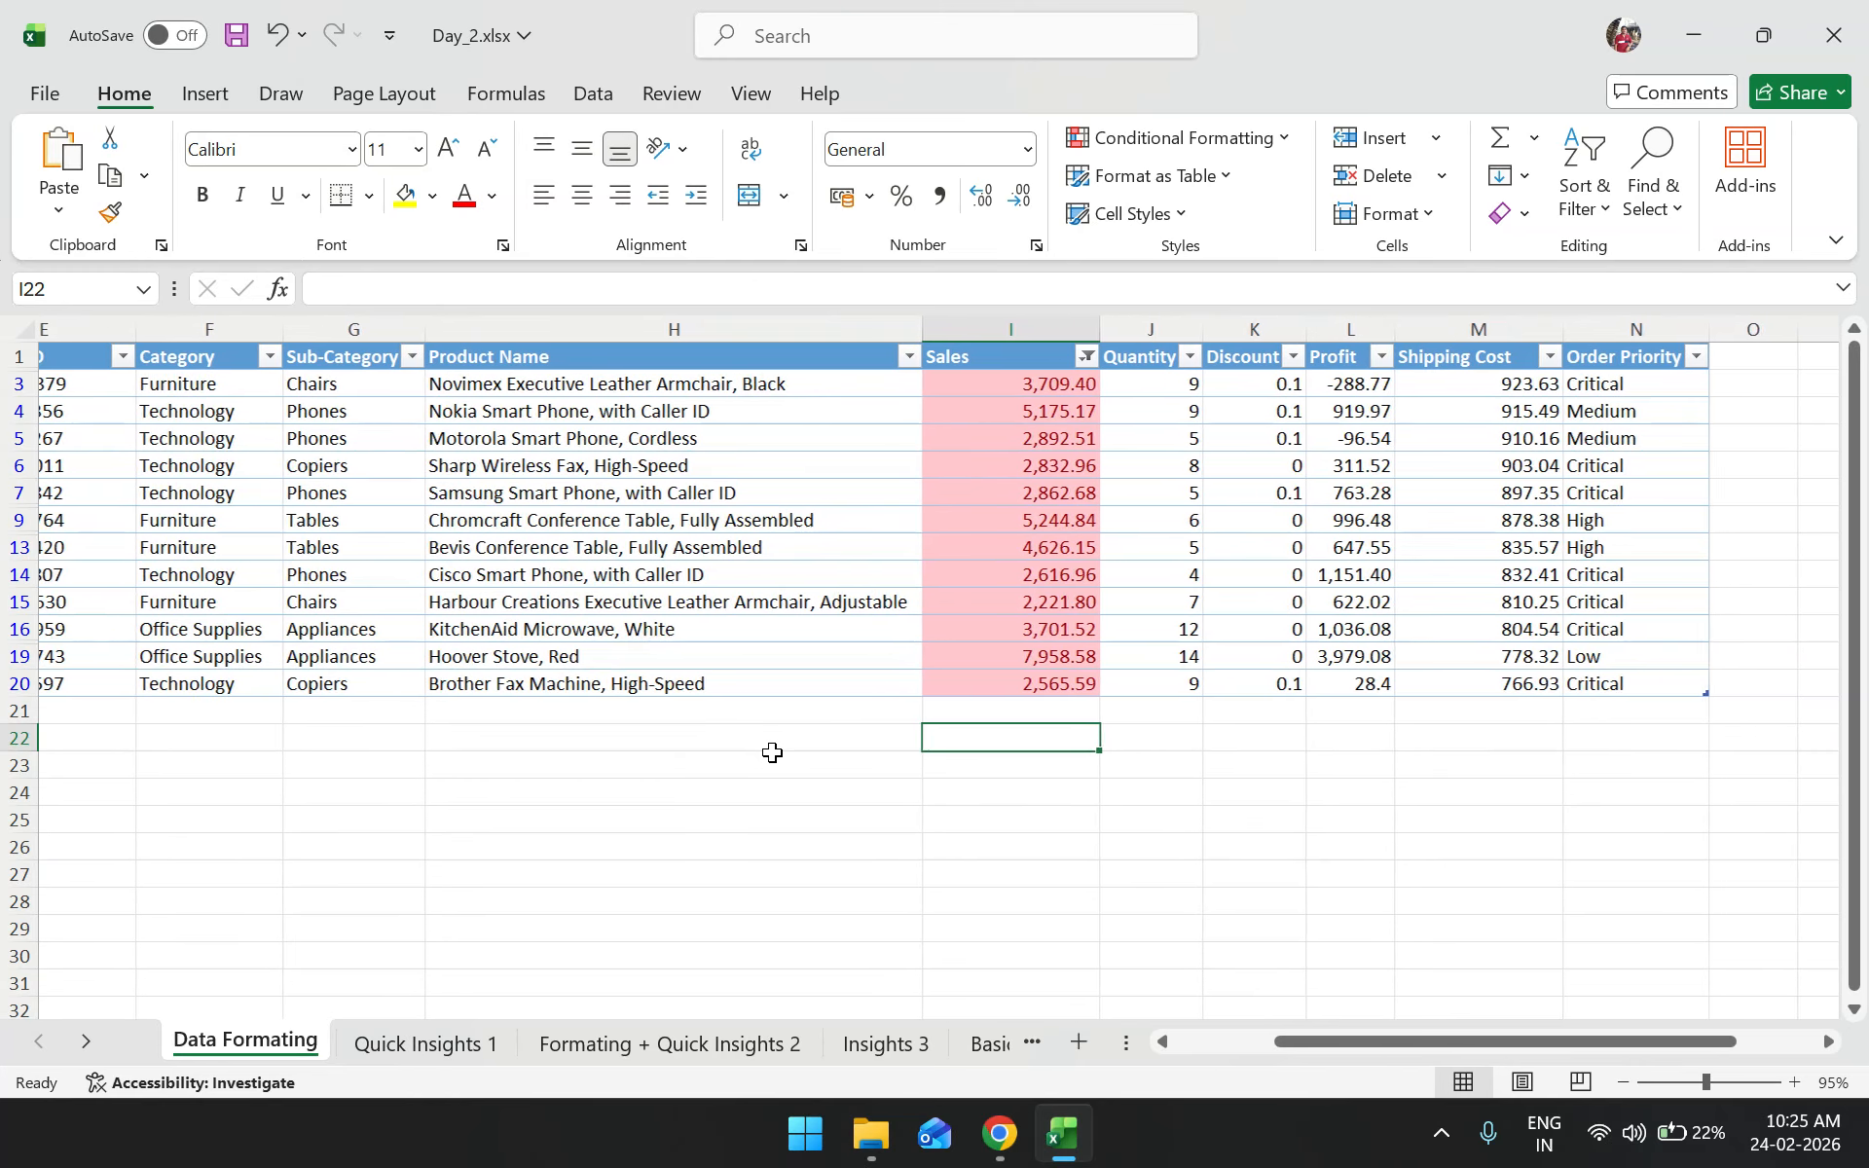
{"action": "key", "text": "ctrl+z"}
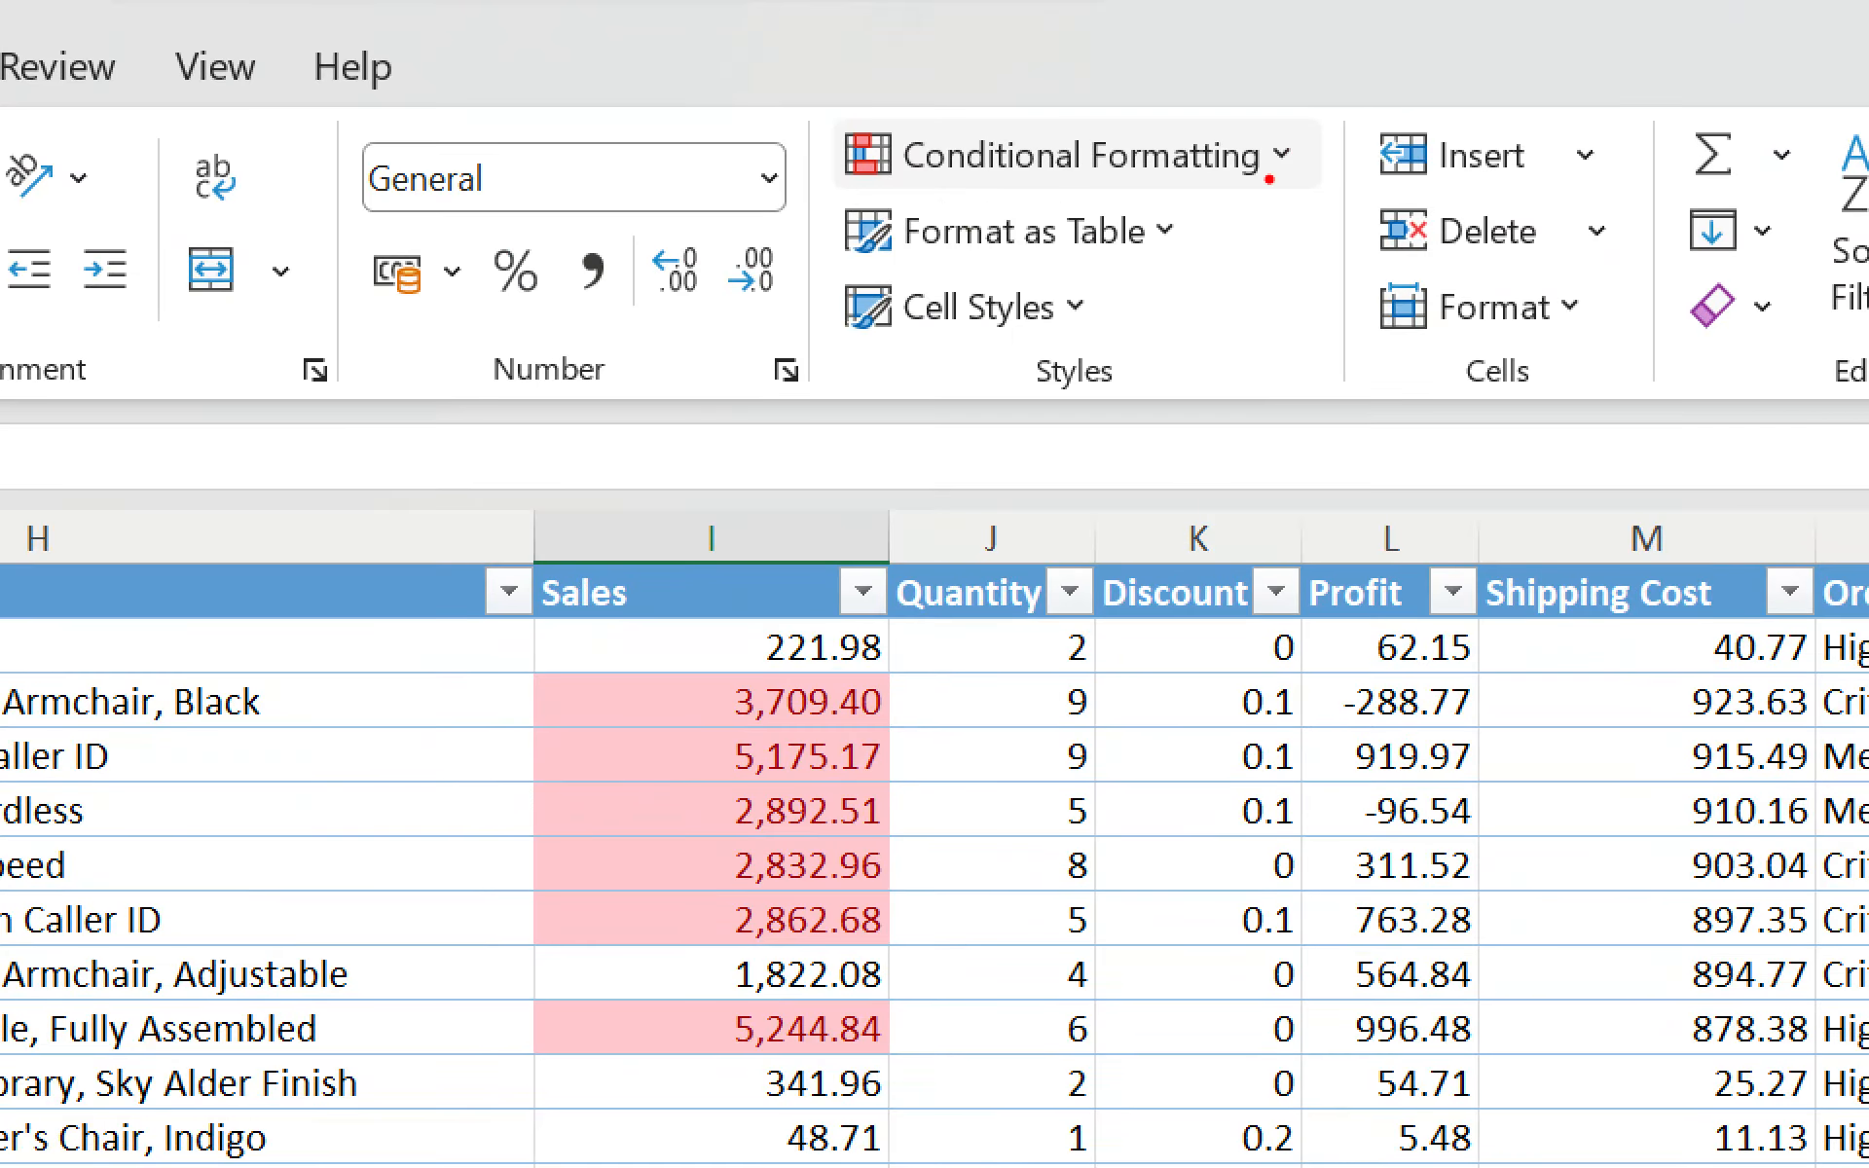
Point out the Conditional Formatting command and show its list of rule types
{"action": "left_click_drag", "start_coordinate": [1264, 185], "coordinate": [1327, 181]}
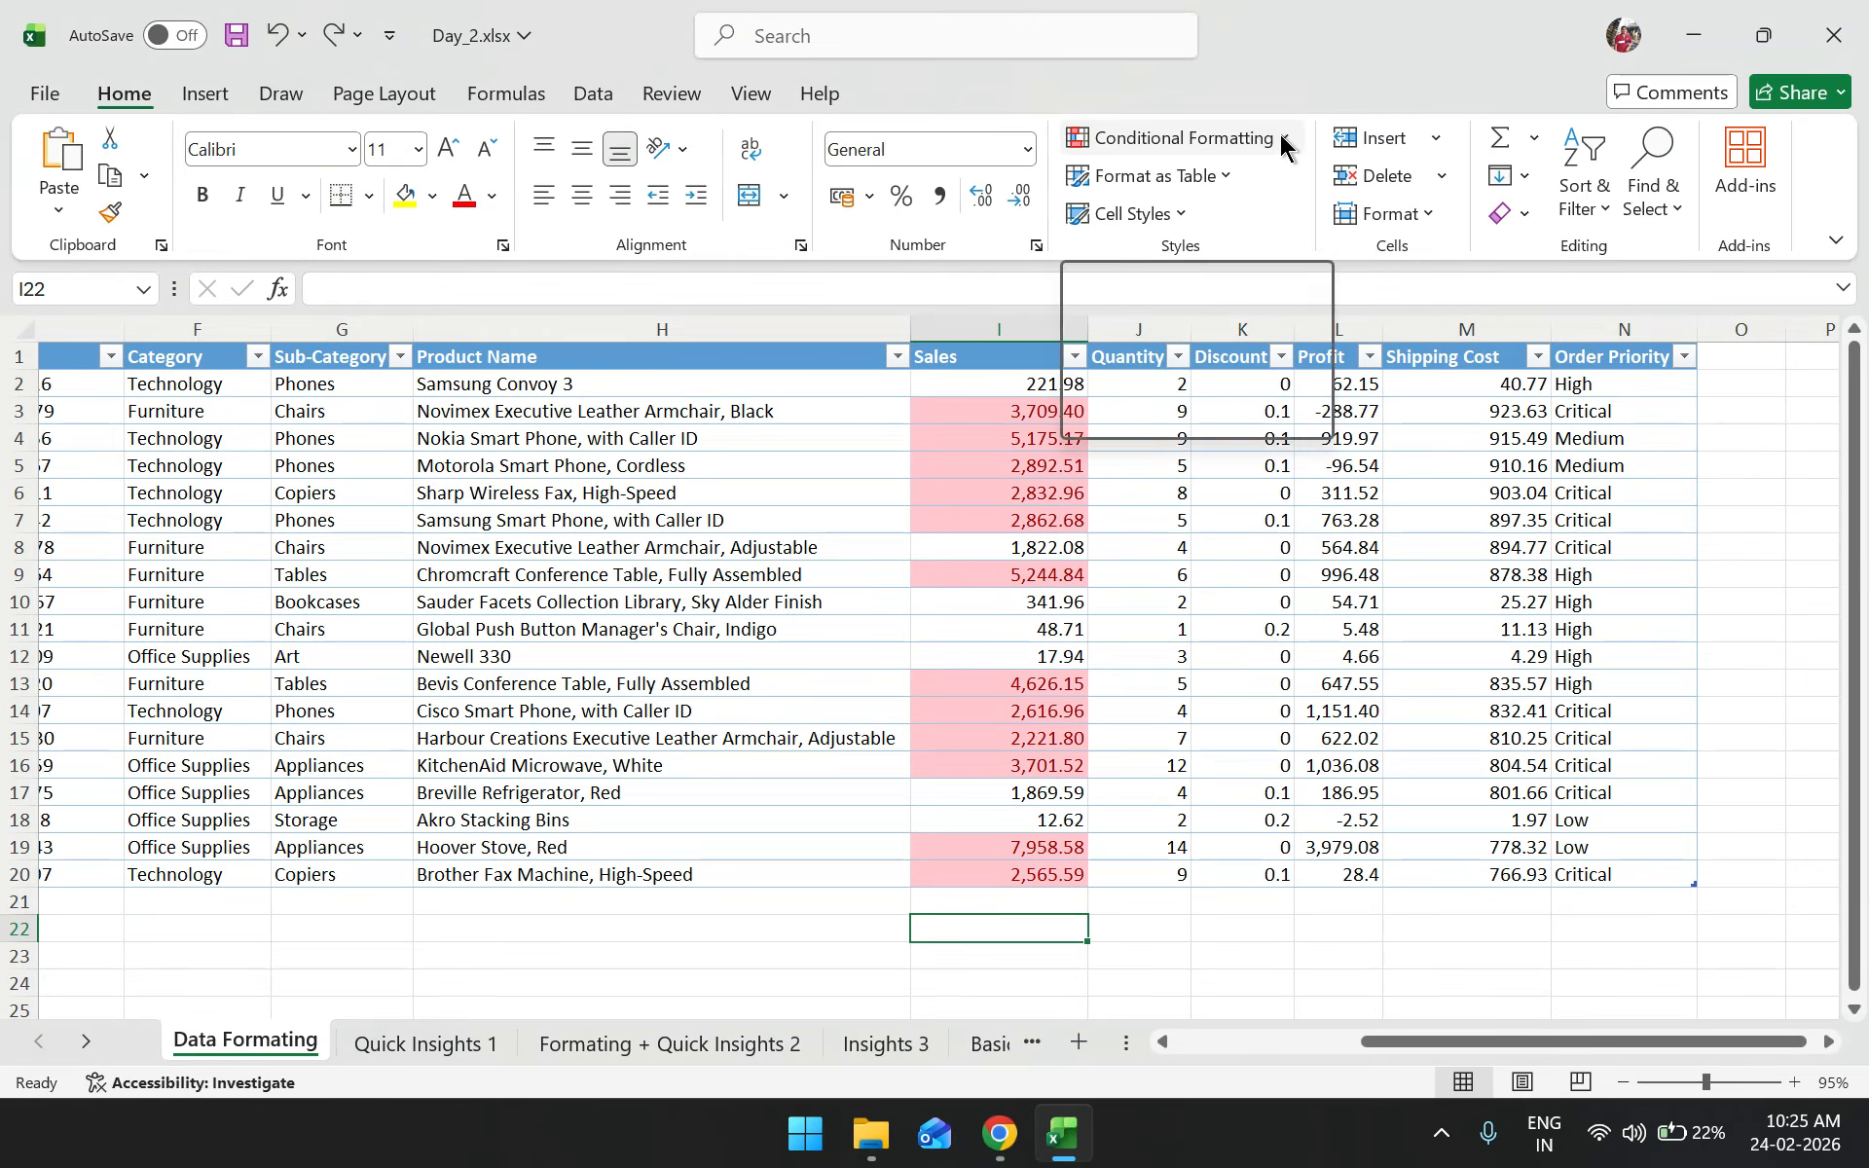
{"action": "left_click", "coordinate": [1281, 153]}
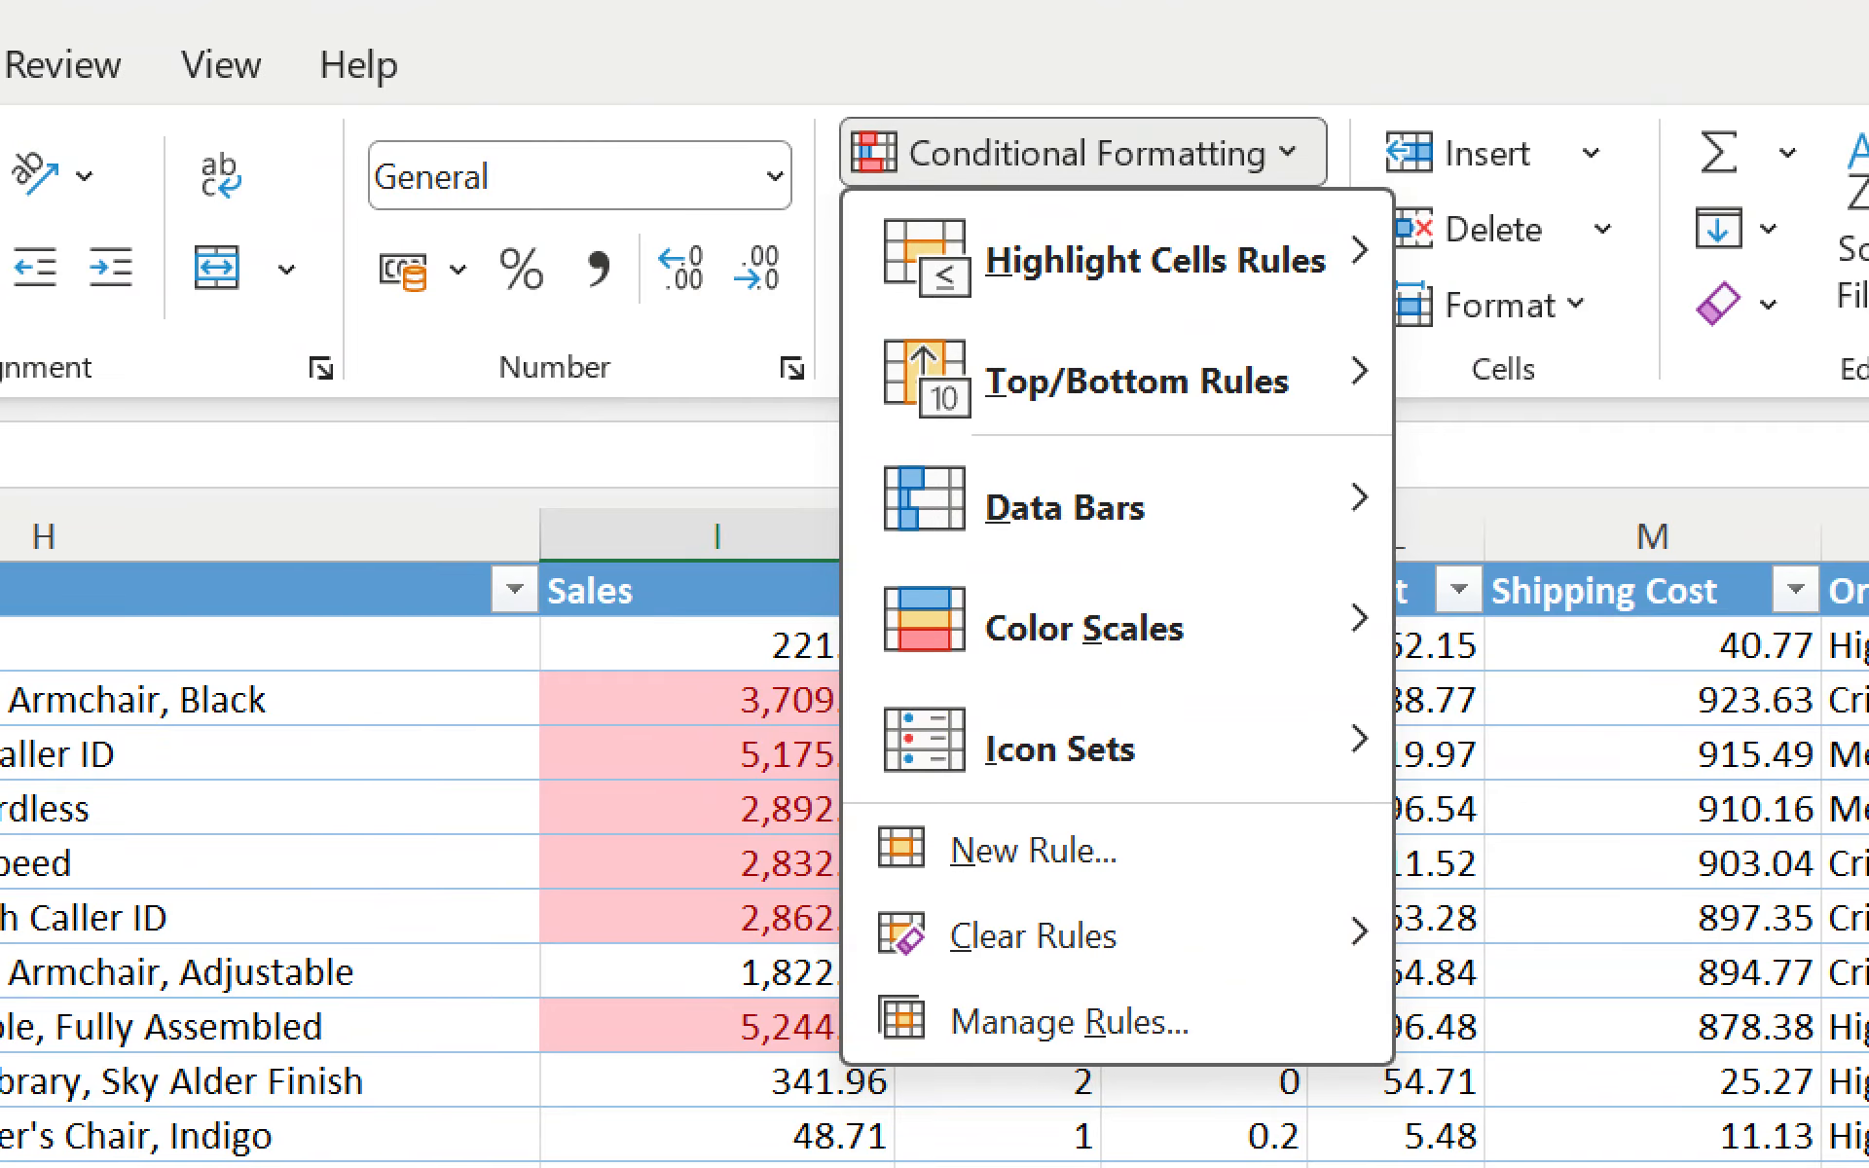
{"action": "key", "text": "Escape"}
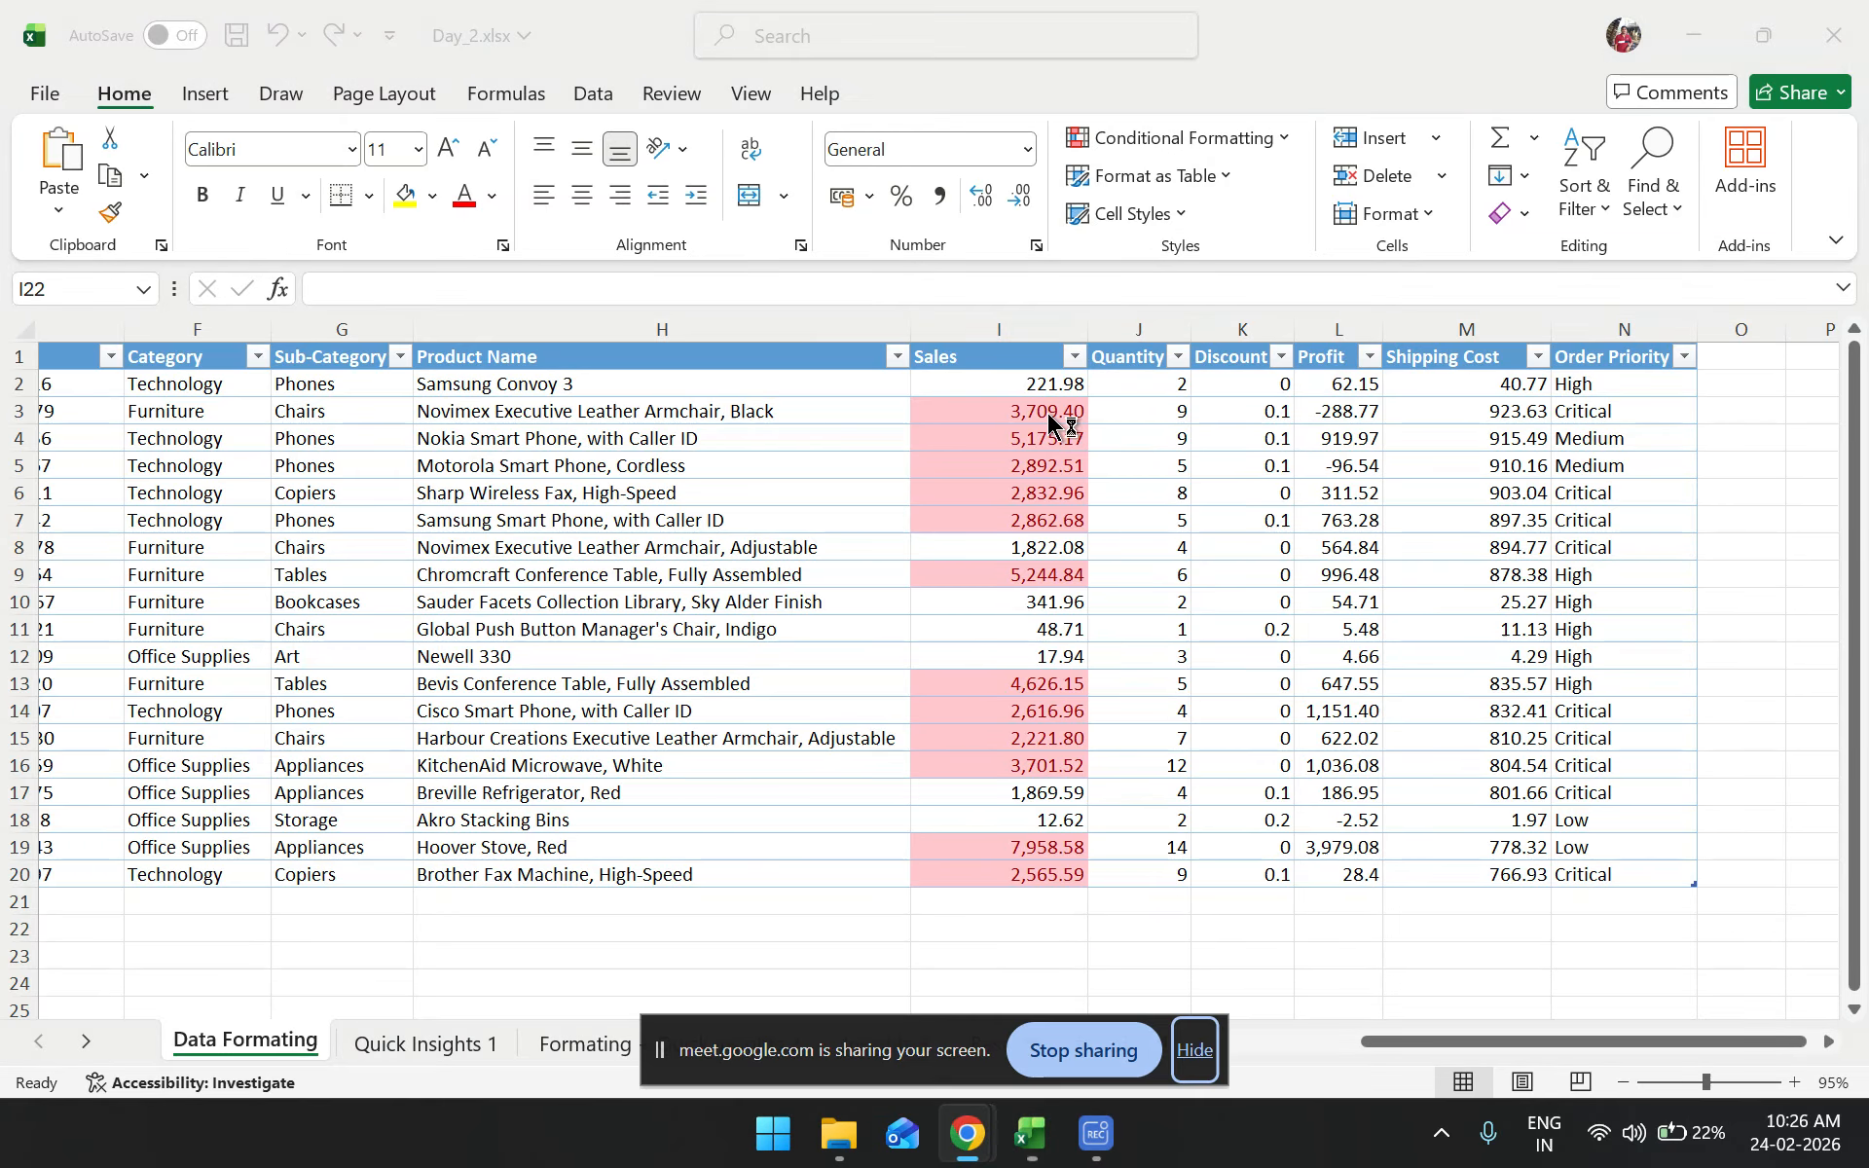
Hide the screen-sharing notice, switch to the Google Meet call and turn on the camera
{"action": "left_click", "coordinate": [1194, 1050]}
{"action": "mouse_move", "coordinate": [999, 1134]}
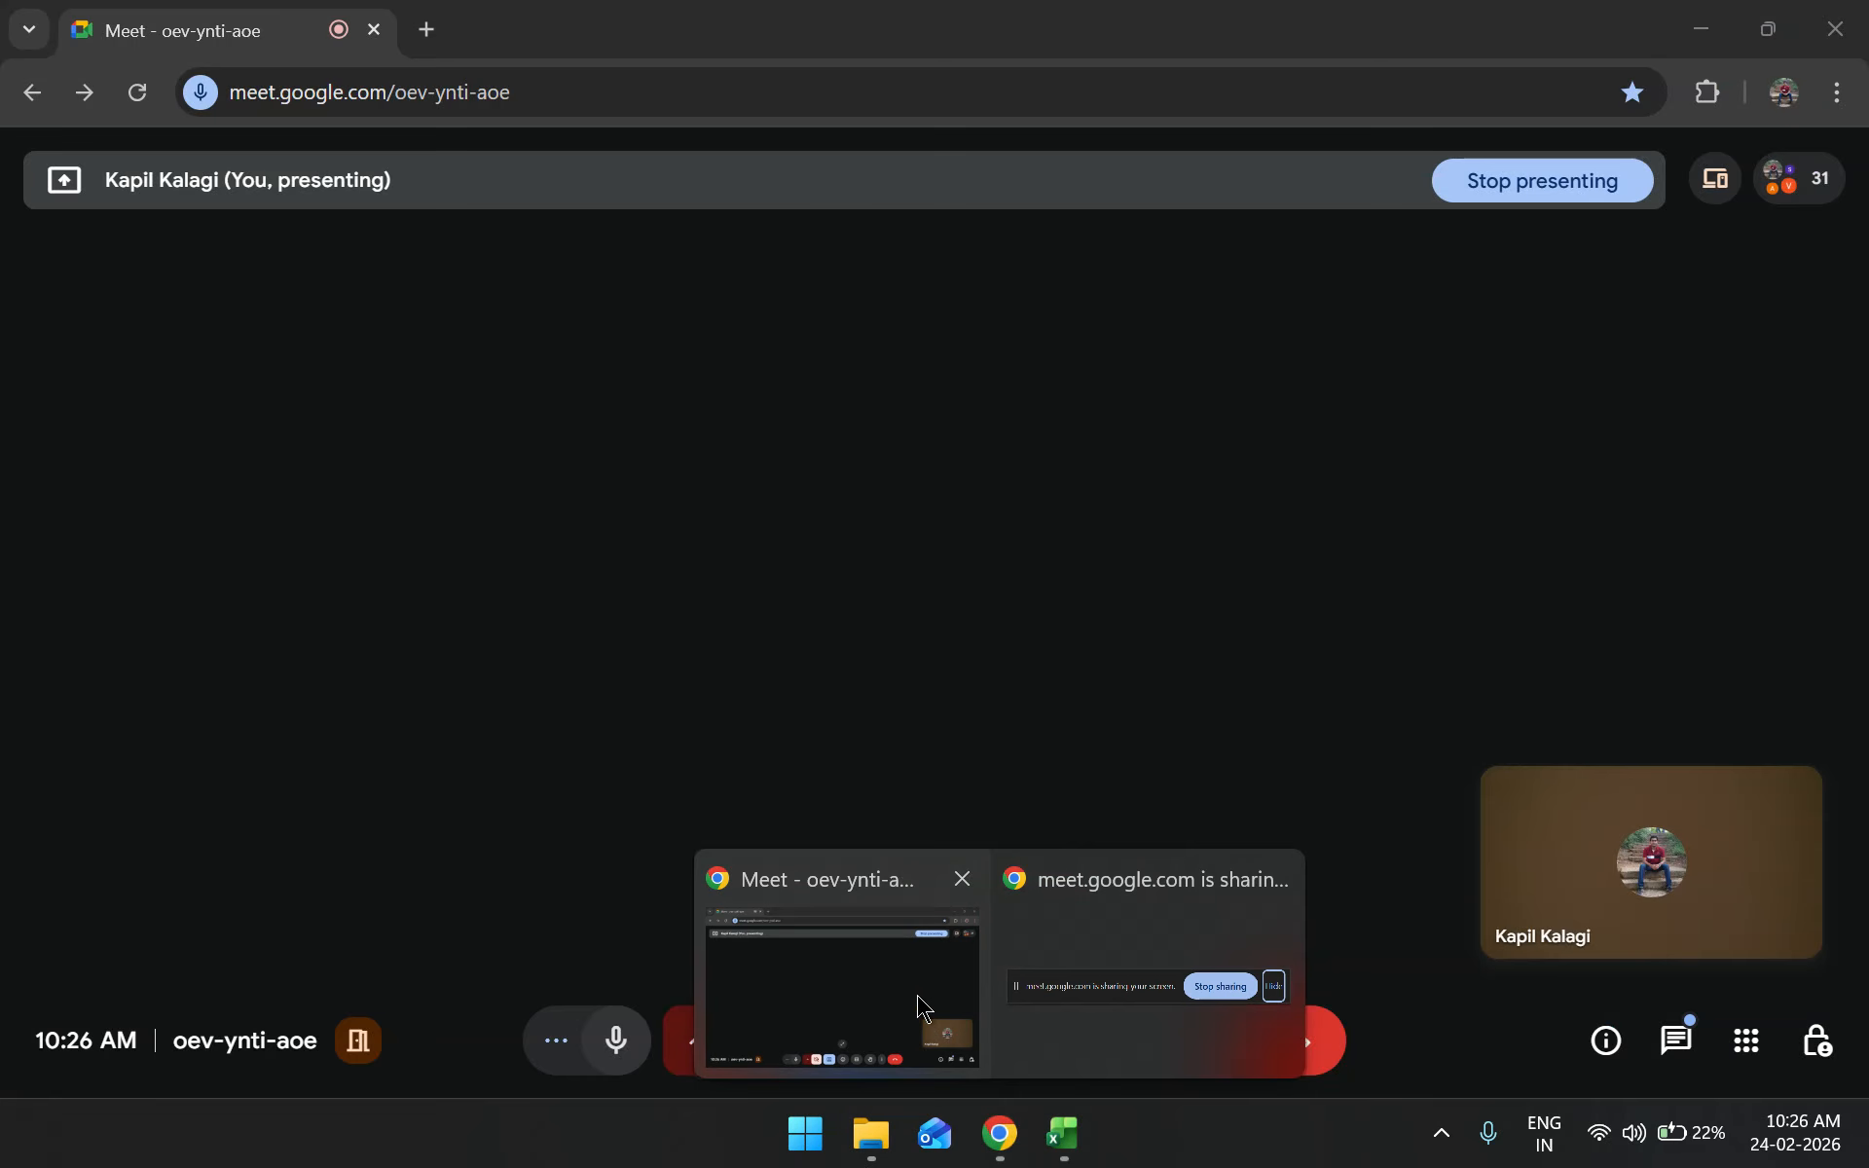
{"action": "left_click", "coordinate": [921, 1003]}
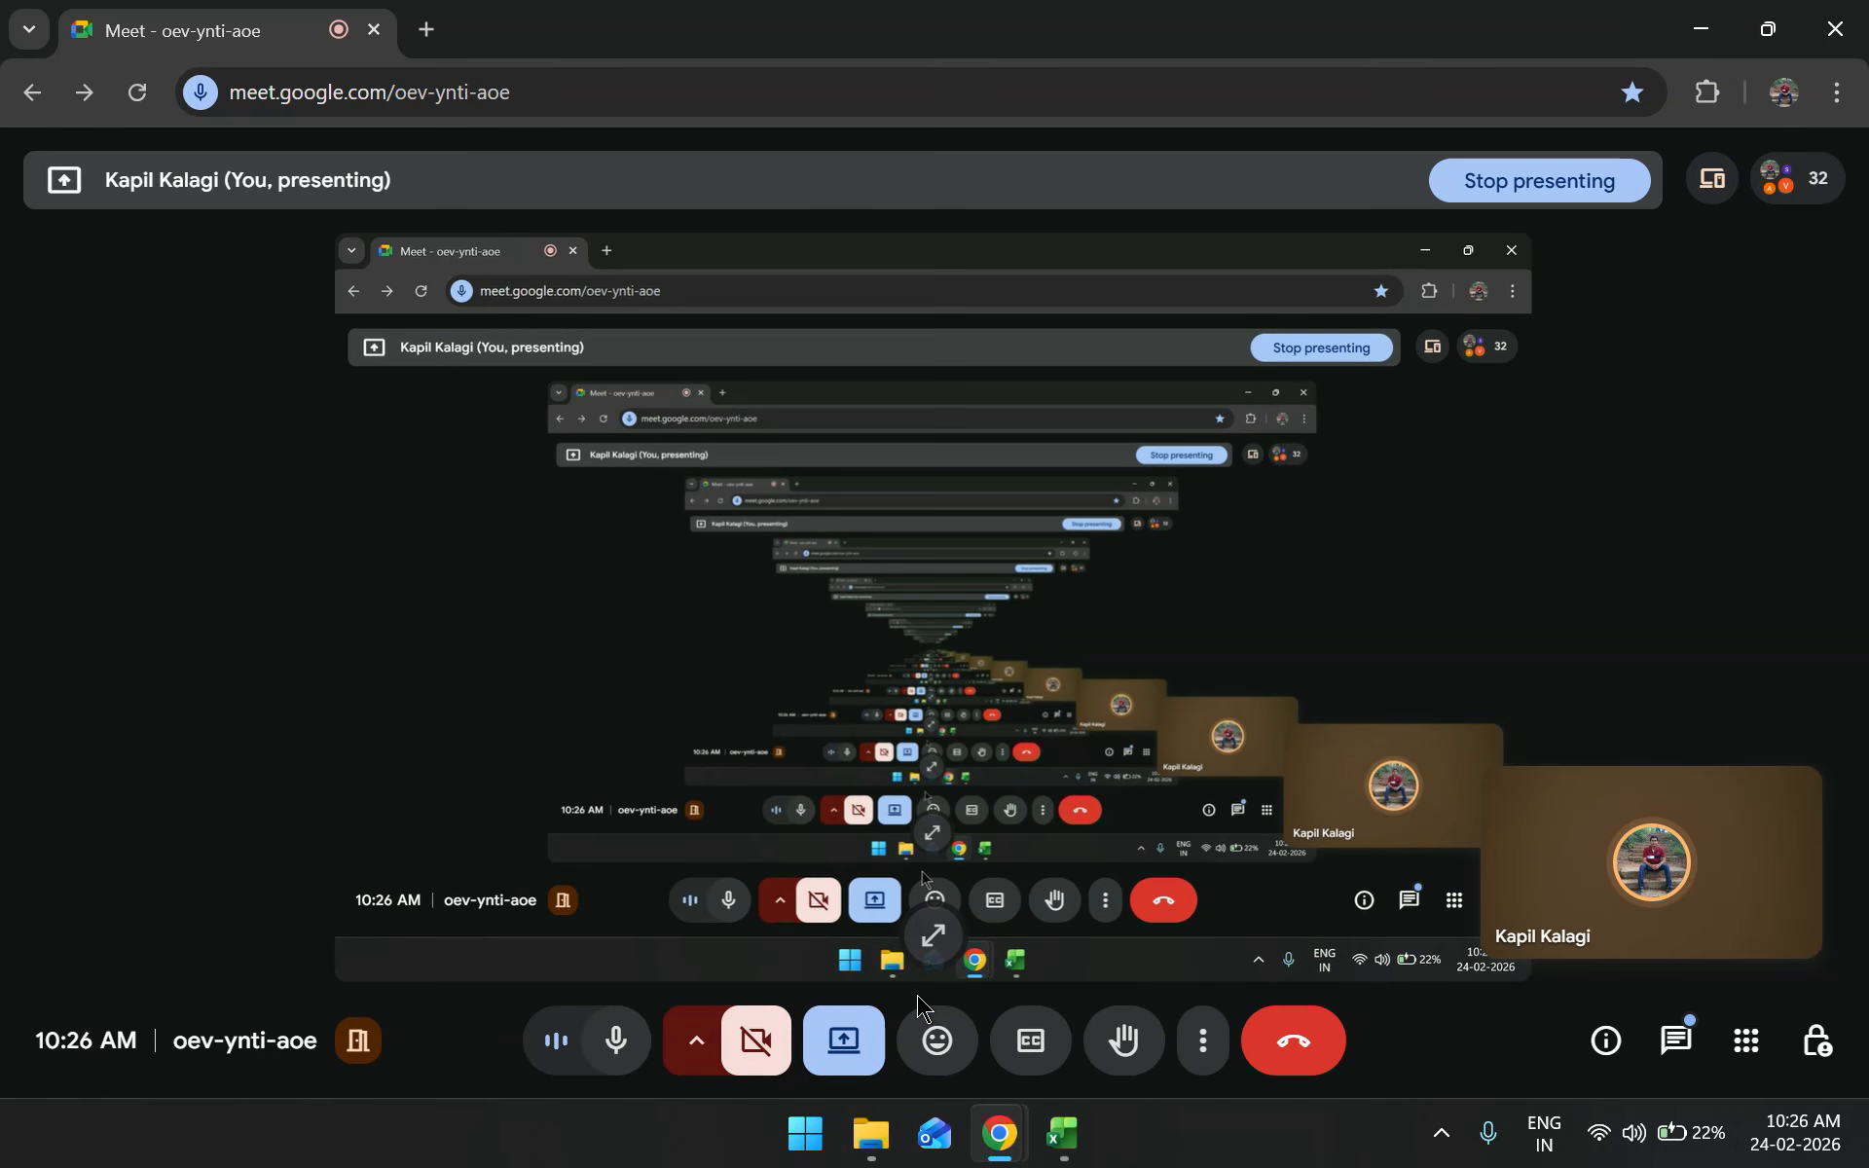
{"action": "left_click", "coordinate": [754, 1047]}
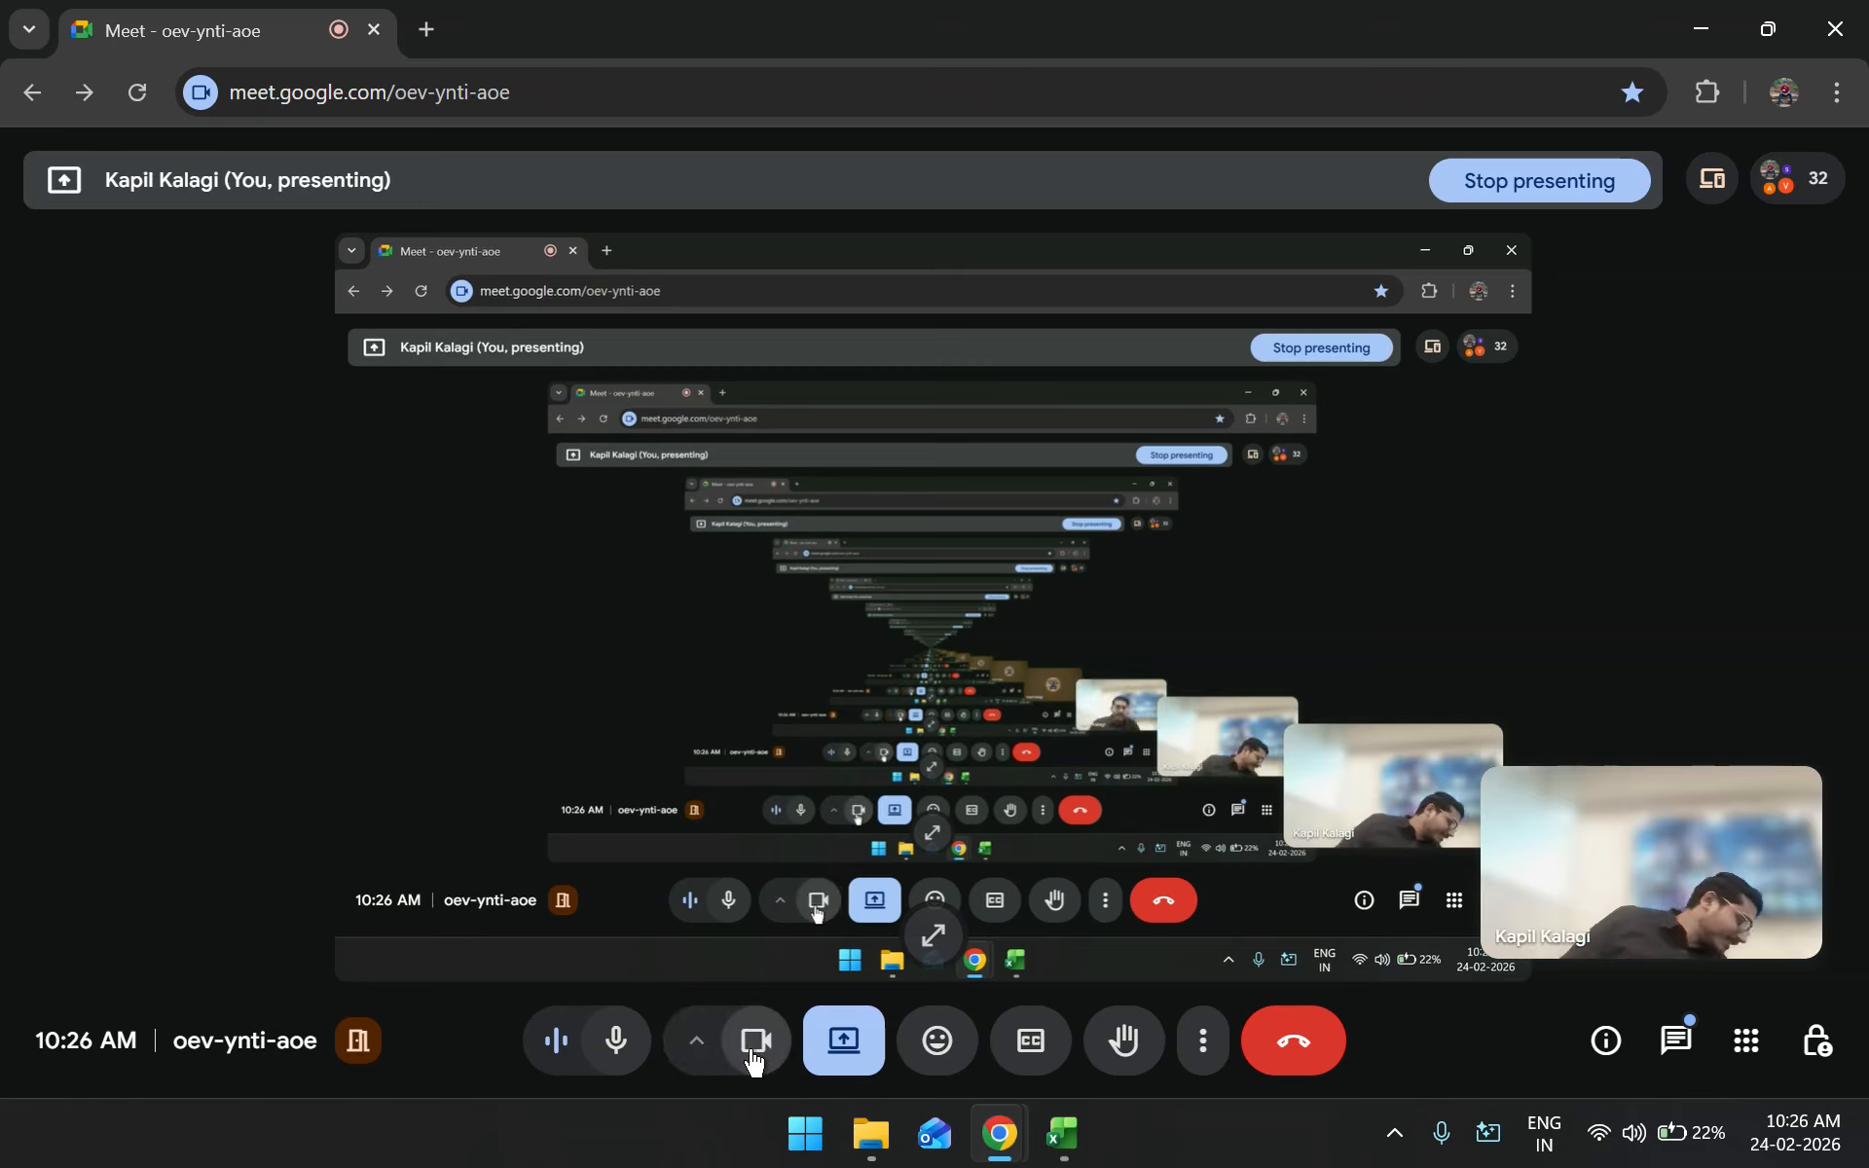
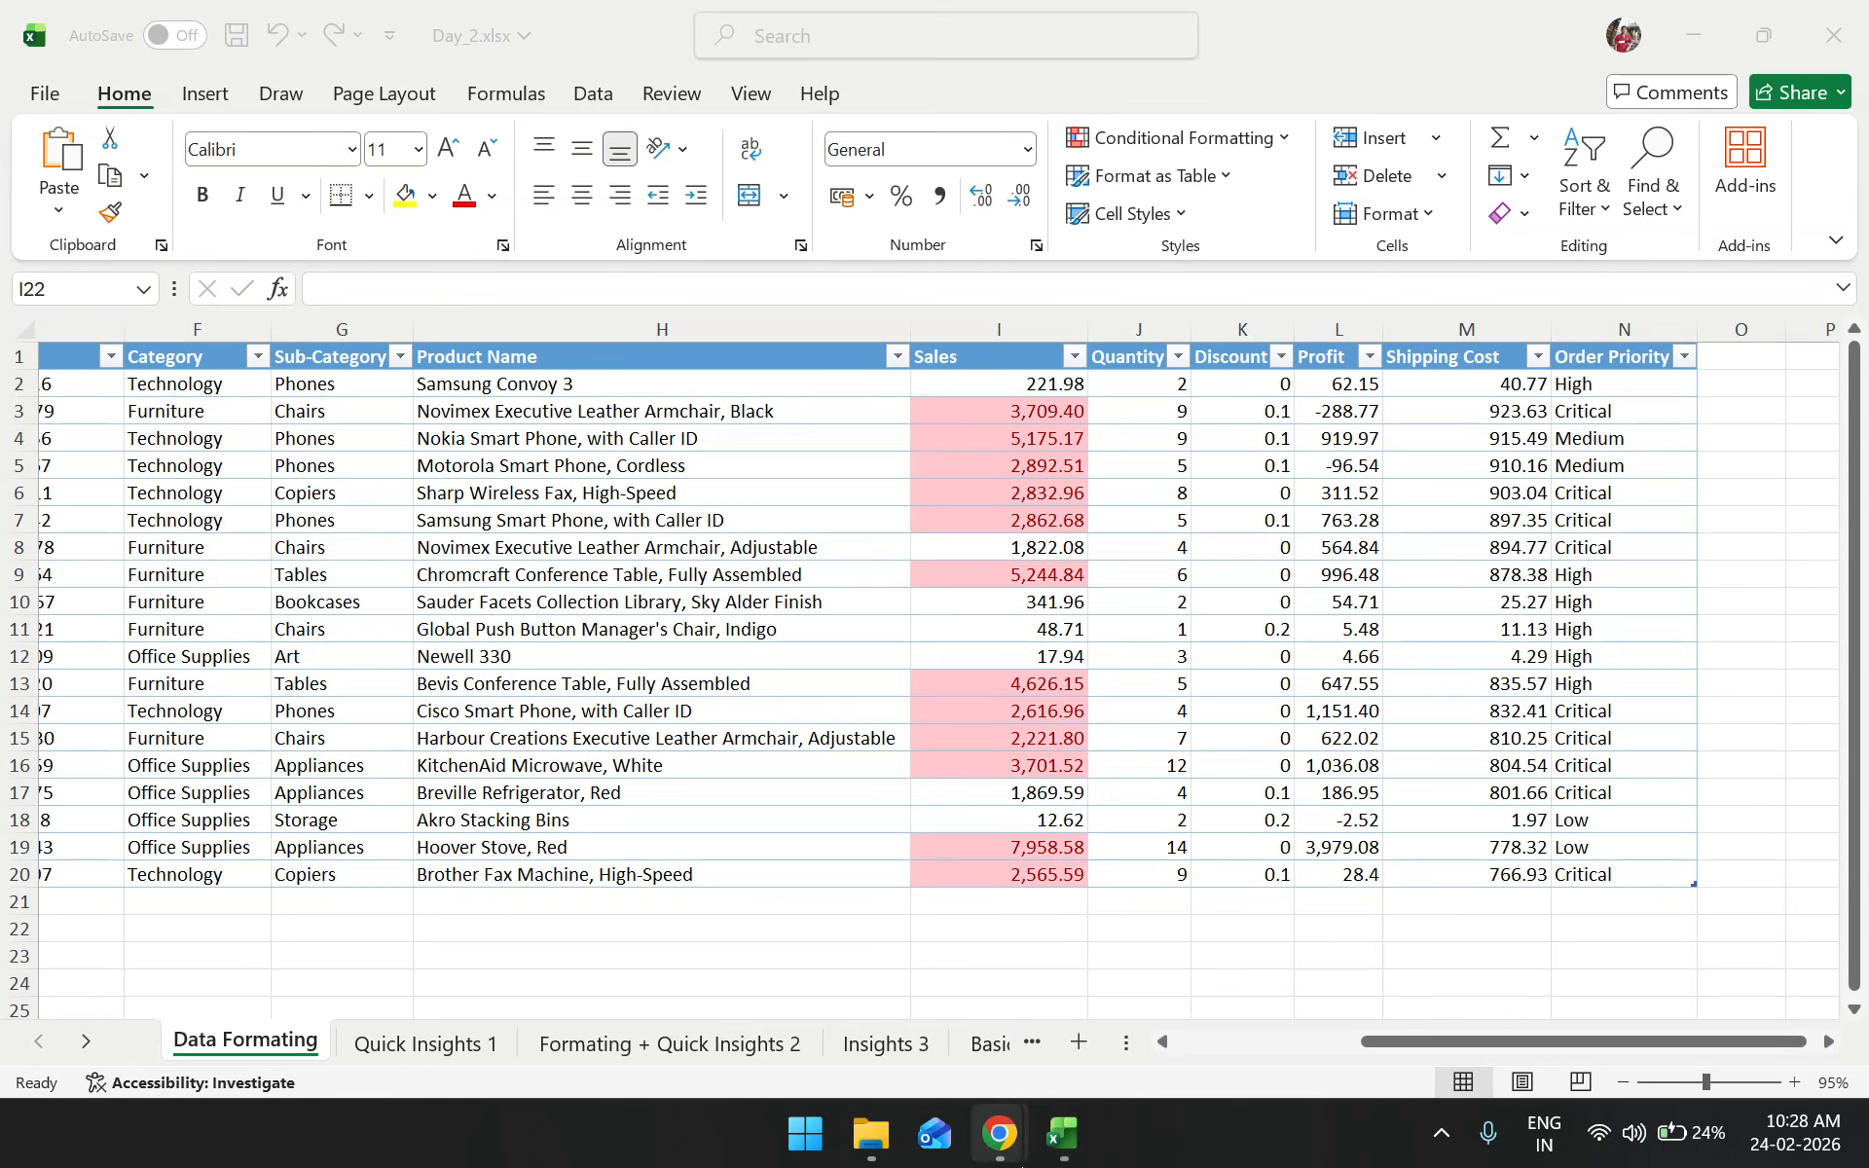
Switch back to Excel and circle New Rule, Clear Rules and Manage Rules in red among the Conditional Formatting options
{"action": "mouse_move", "coordinate": [1027, 1158]}
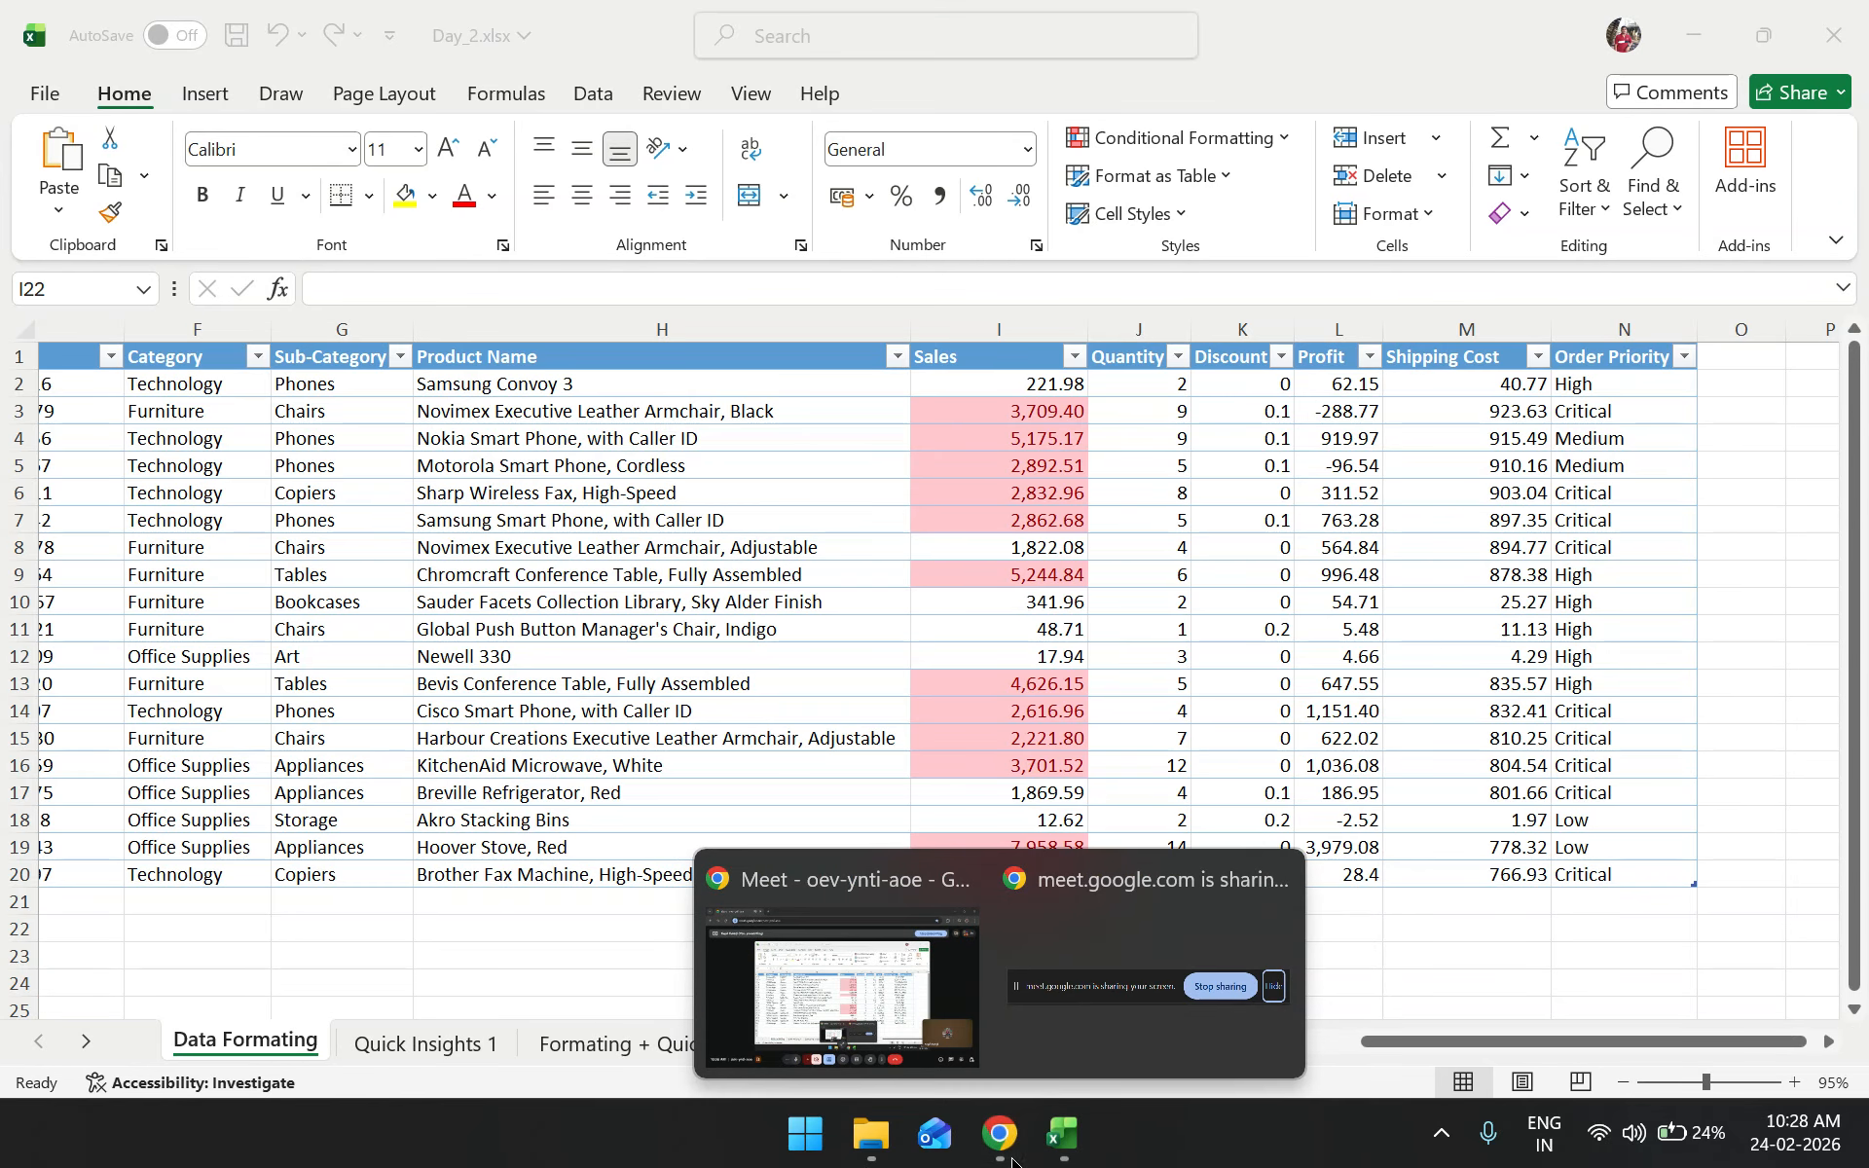
{"action": "left_click", "coordinate": [1061, 1134]}
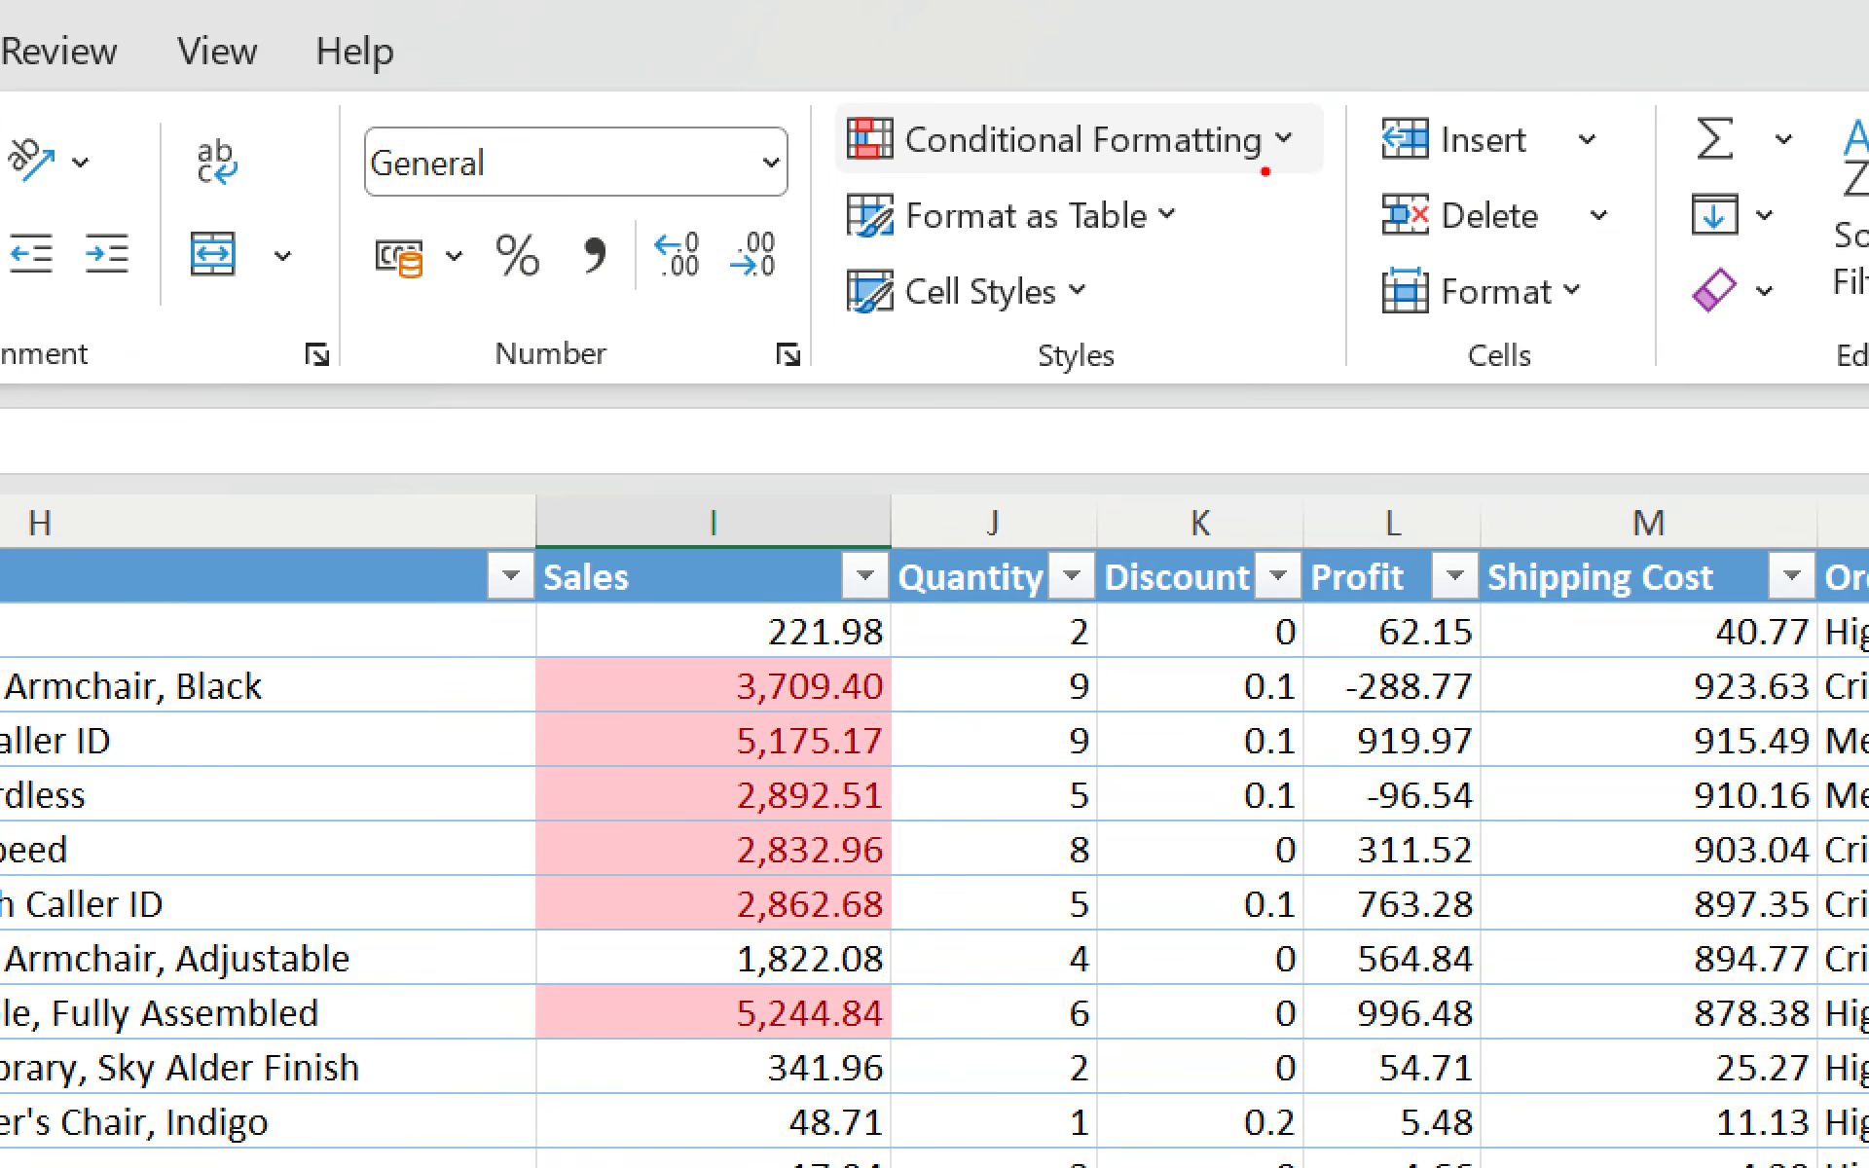
{"action": "left_click_drag", "start_coordinate": [1265, 171], "coordinate": [1337, 160]}
{"action": "key", "text": "Escape"}
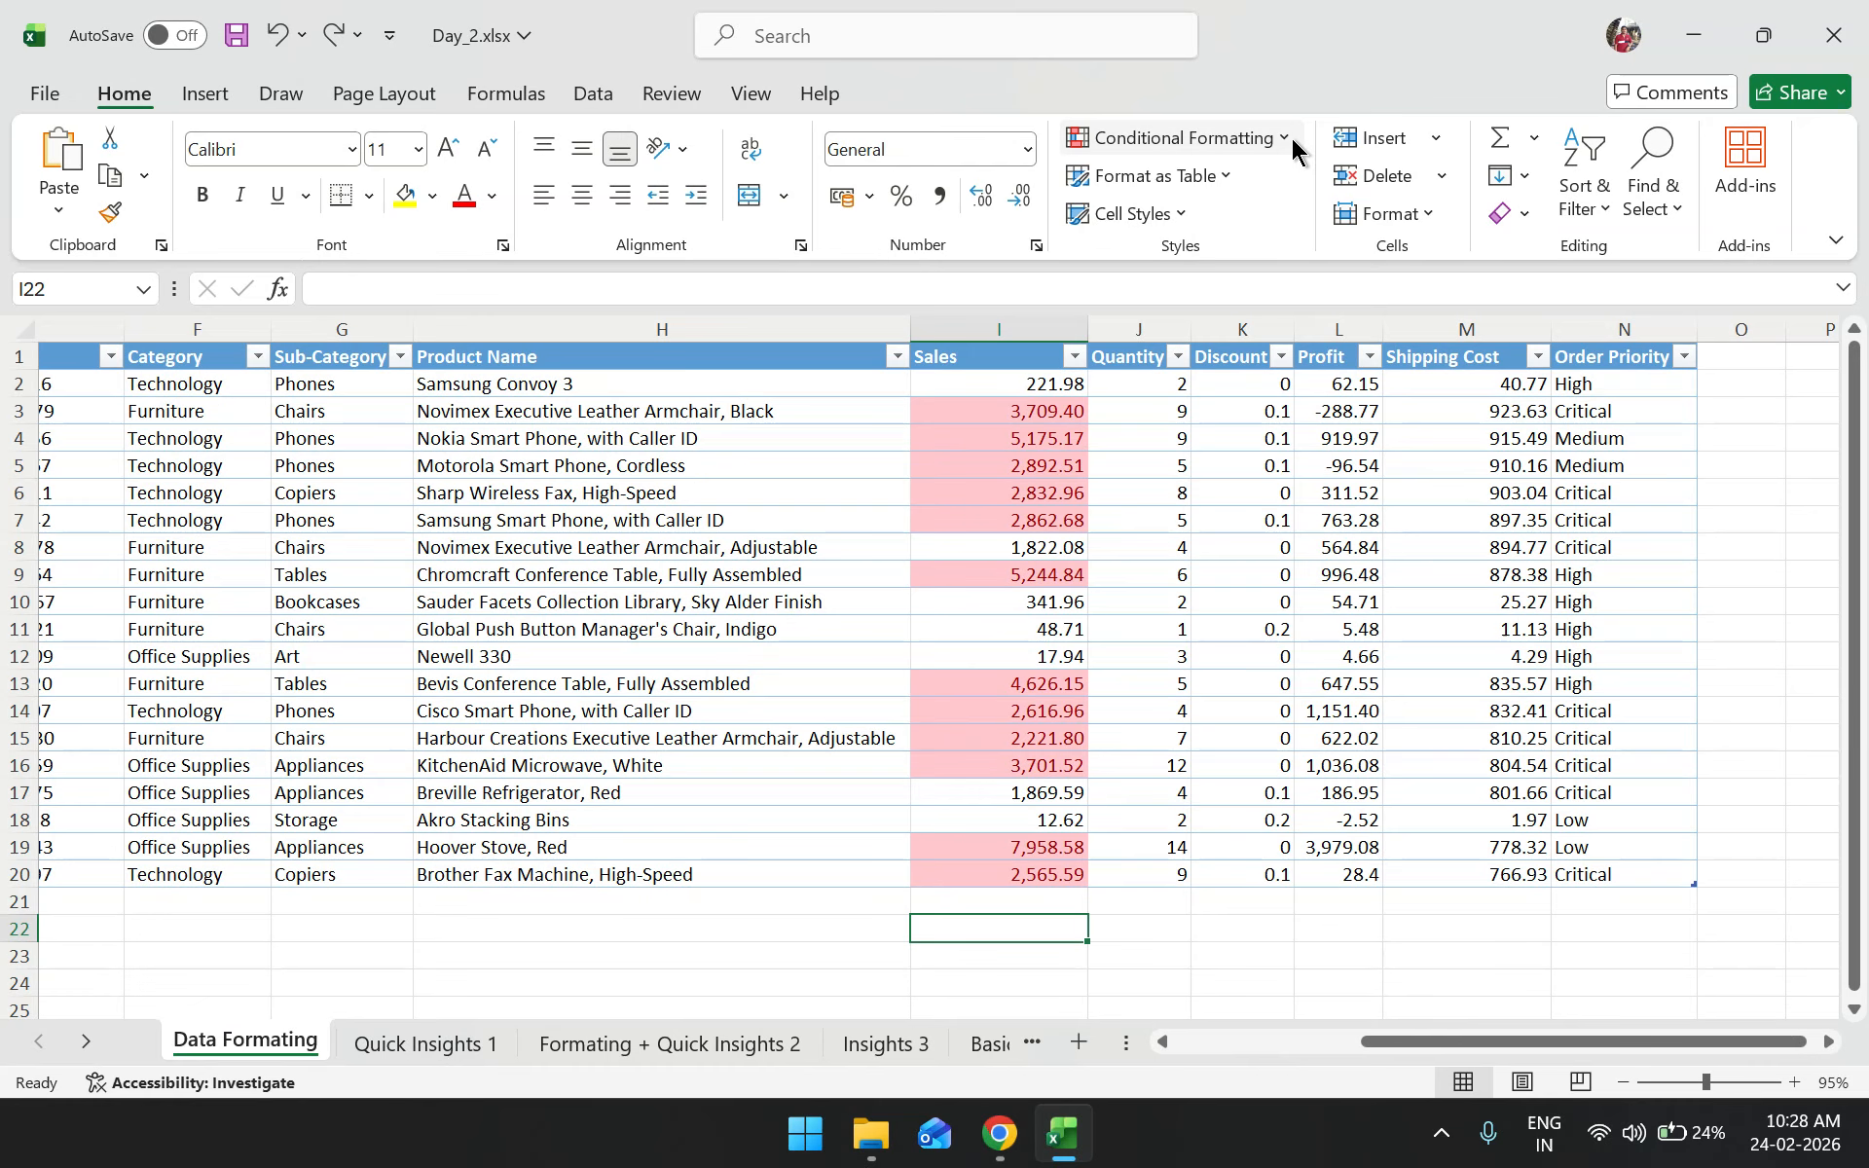
{"action": "left_click", "coordinate": [1293, 138]}
{"action": "mouse_move", "coordinate": [1246, 423]}
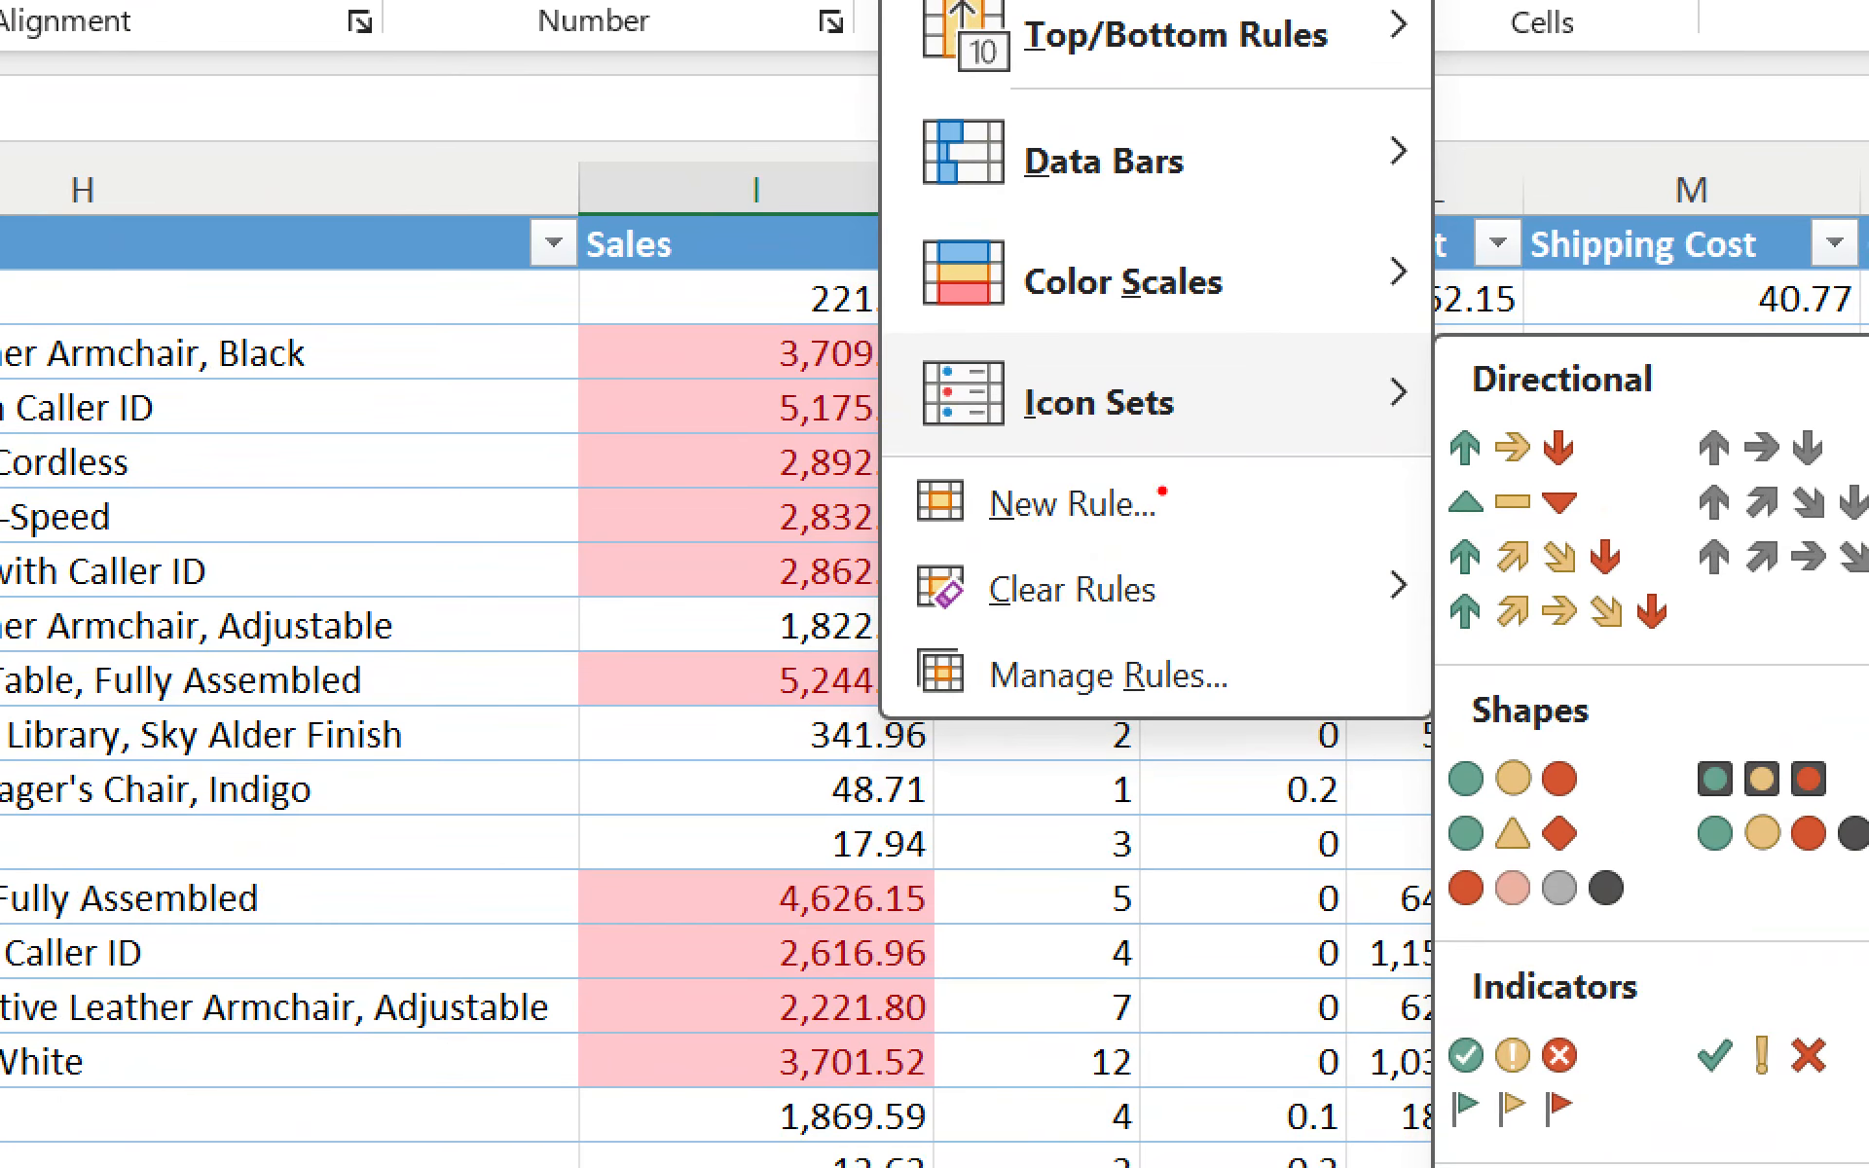
{"action": "mouse_move", "coordinate": [1168, 524]}
{"action": "left_mouse_down"}
{"action": "mouse_move", "coordinate": [836, 566]}
{"action": "mouse_move", "coordinate": [1022, 740]}
{"action": "mouse_move", "coordinate": [1251, 633]}
{"action": "mouse_move", "coordinate": [1156, 488]}
{"action": "left_mouse_up"}
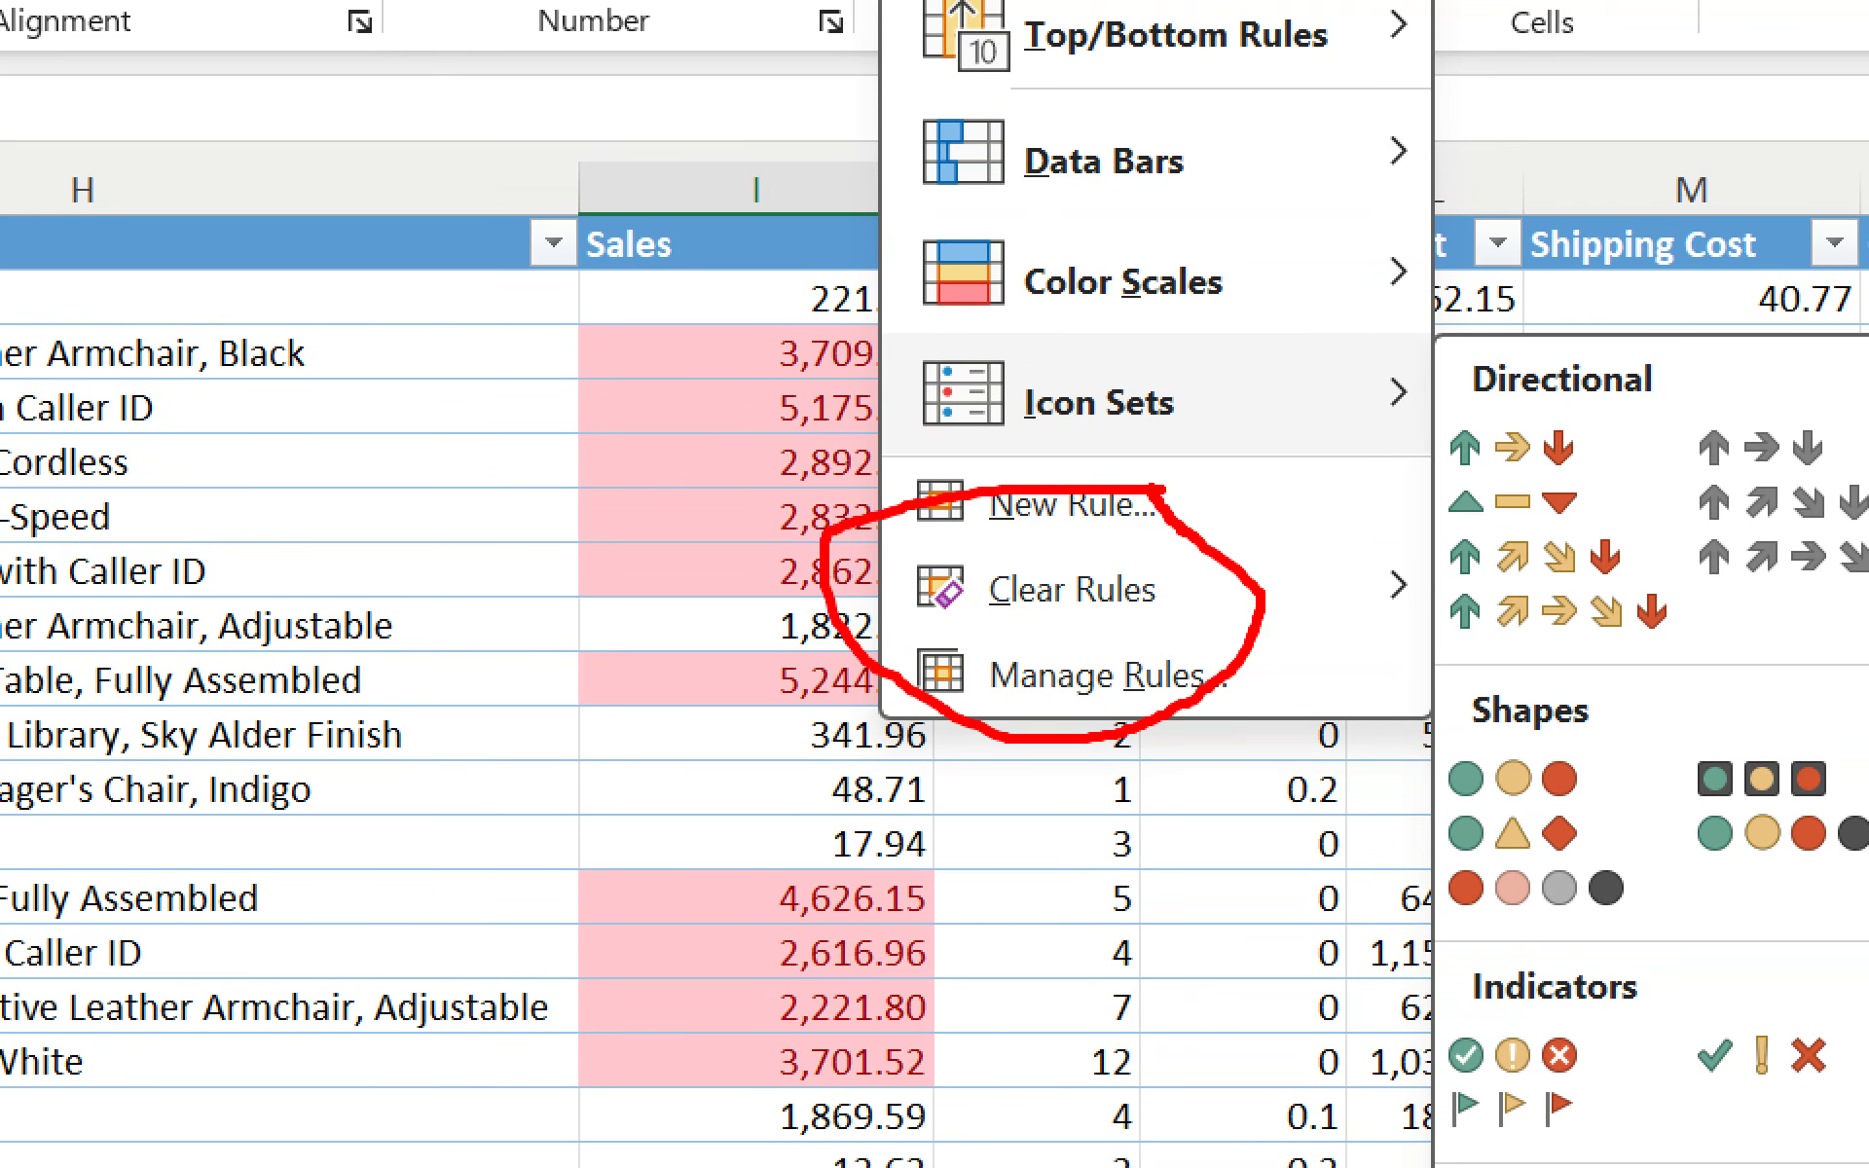
{"action": "left_click_drag", "start_coordinate": [886, 649], "coordinate": [1145, 633]}
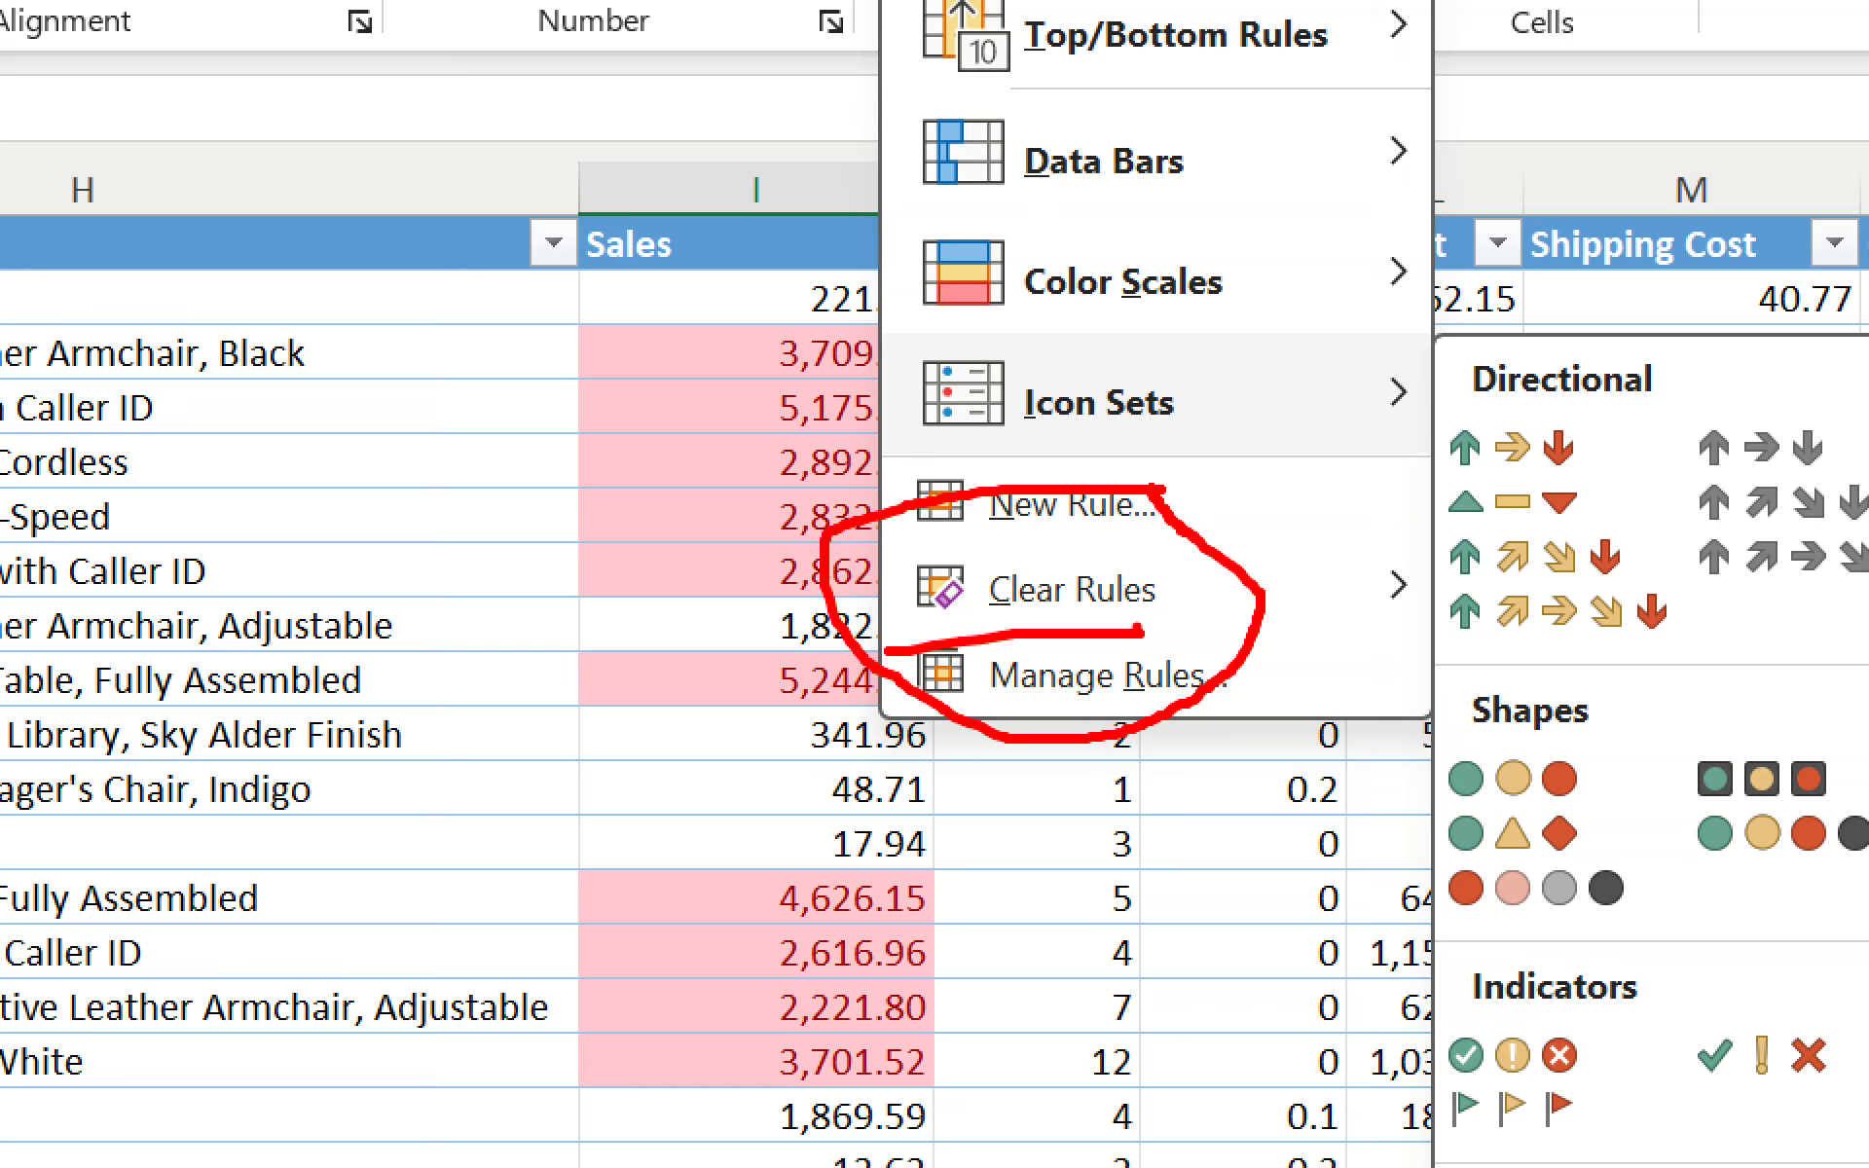
{"action": "key", "text": "Escape"}
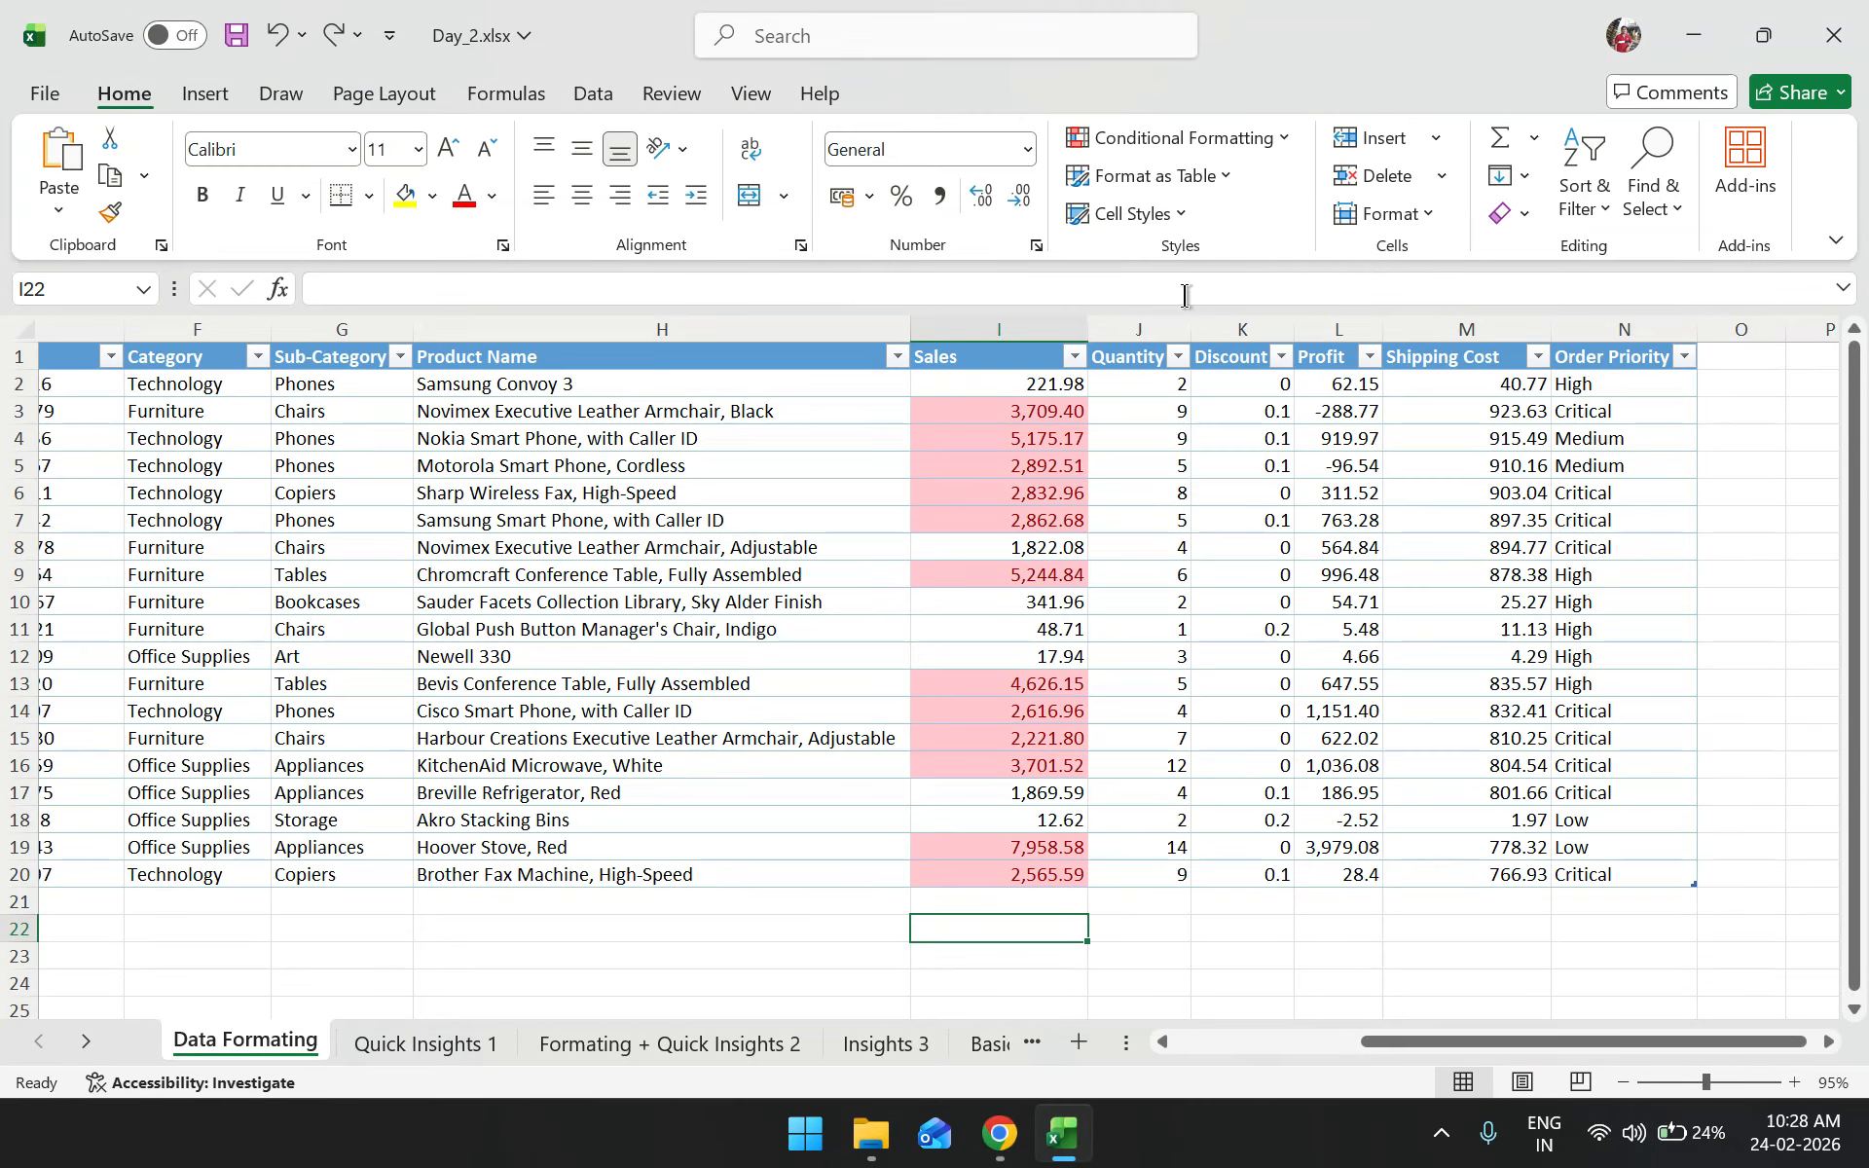
{"action": "left_click", "coordinate": [1287, 138]}
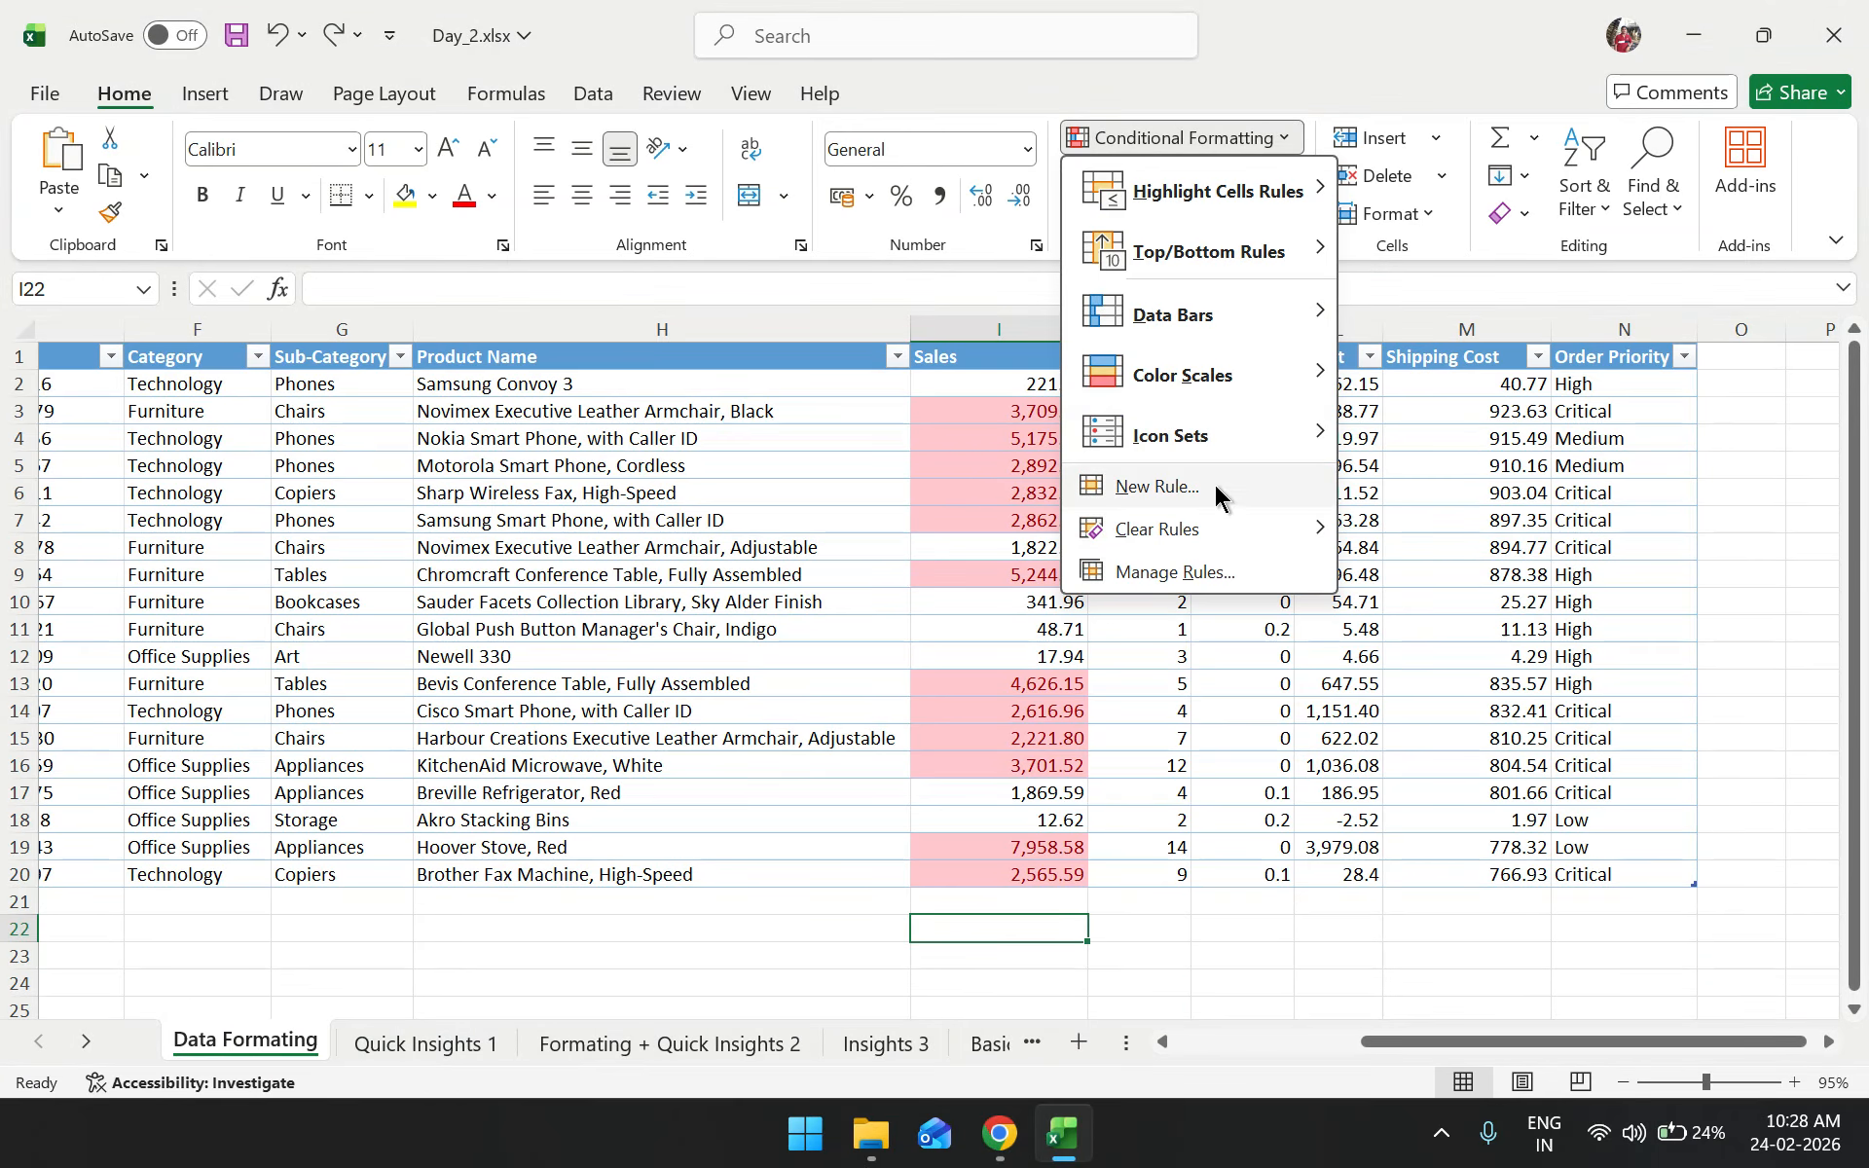
{"action": "left_click", "coordinate": [1164, 572]}
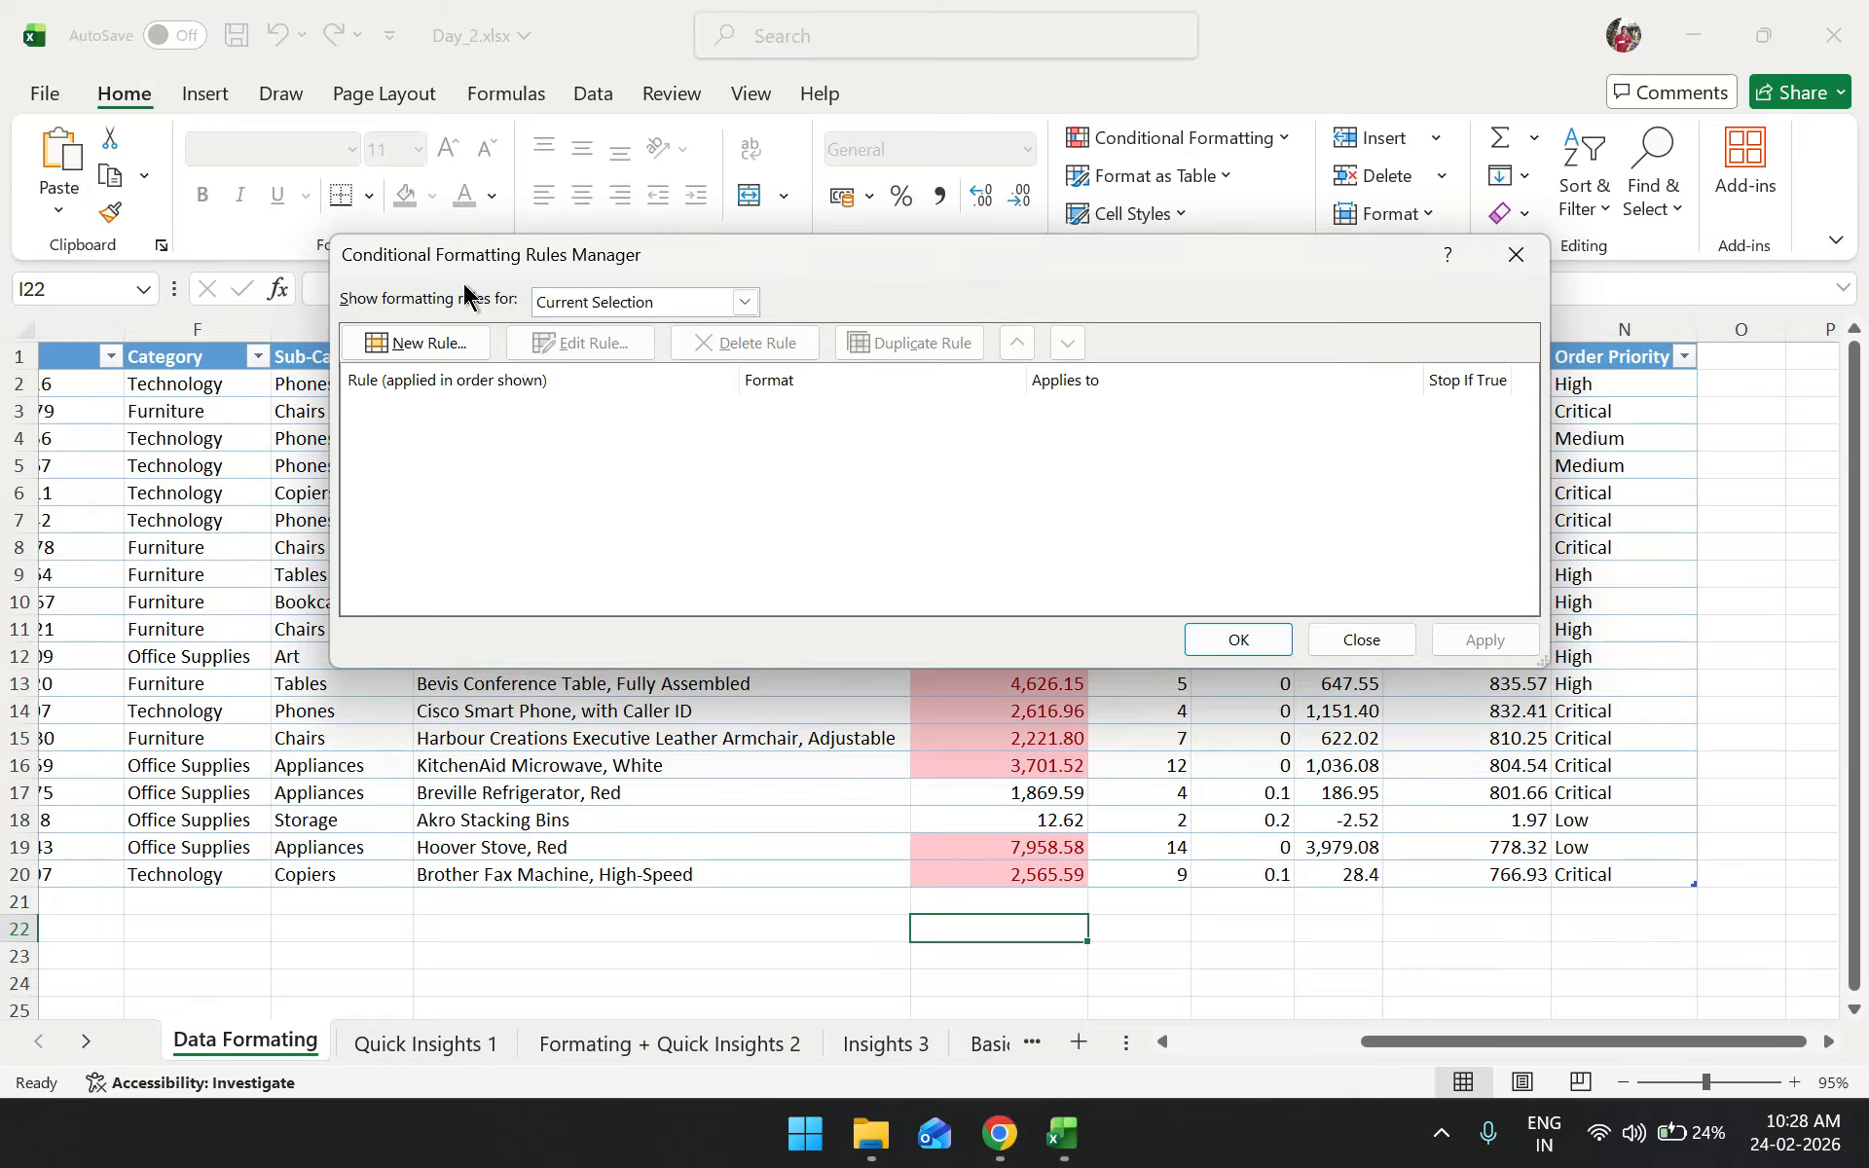
{"action": "left_click", "coordinate": [457, 342]}
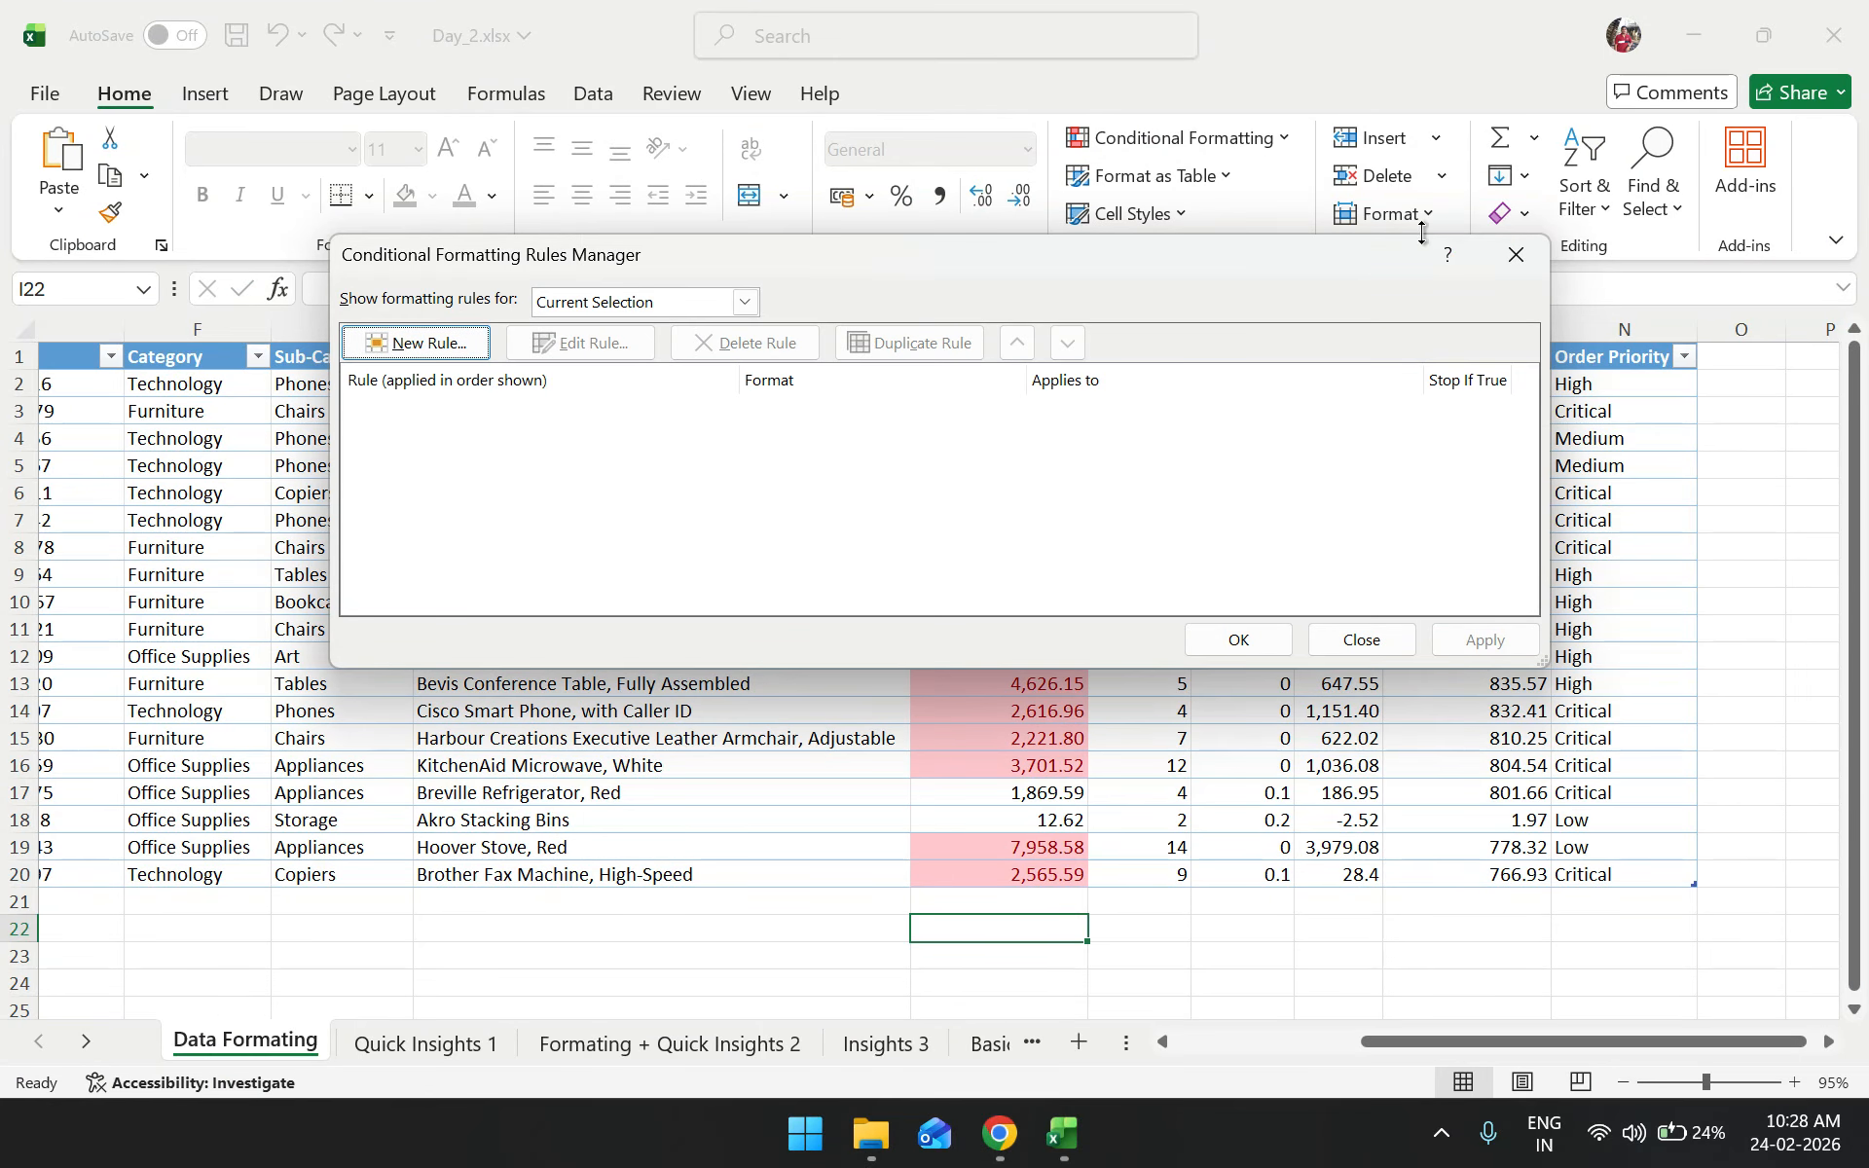
{"action": "left_click", "coordinate": [1515, 255]}
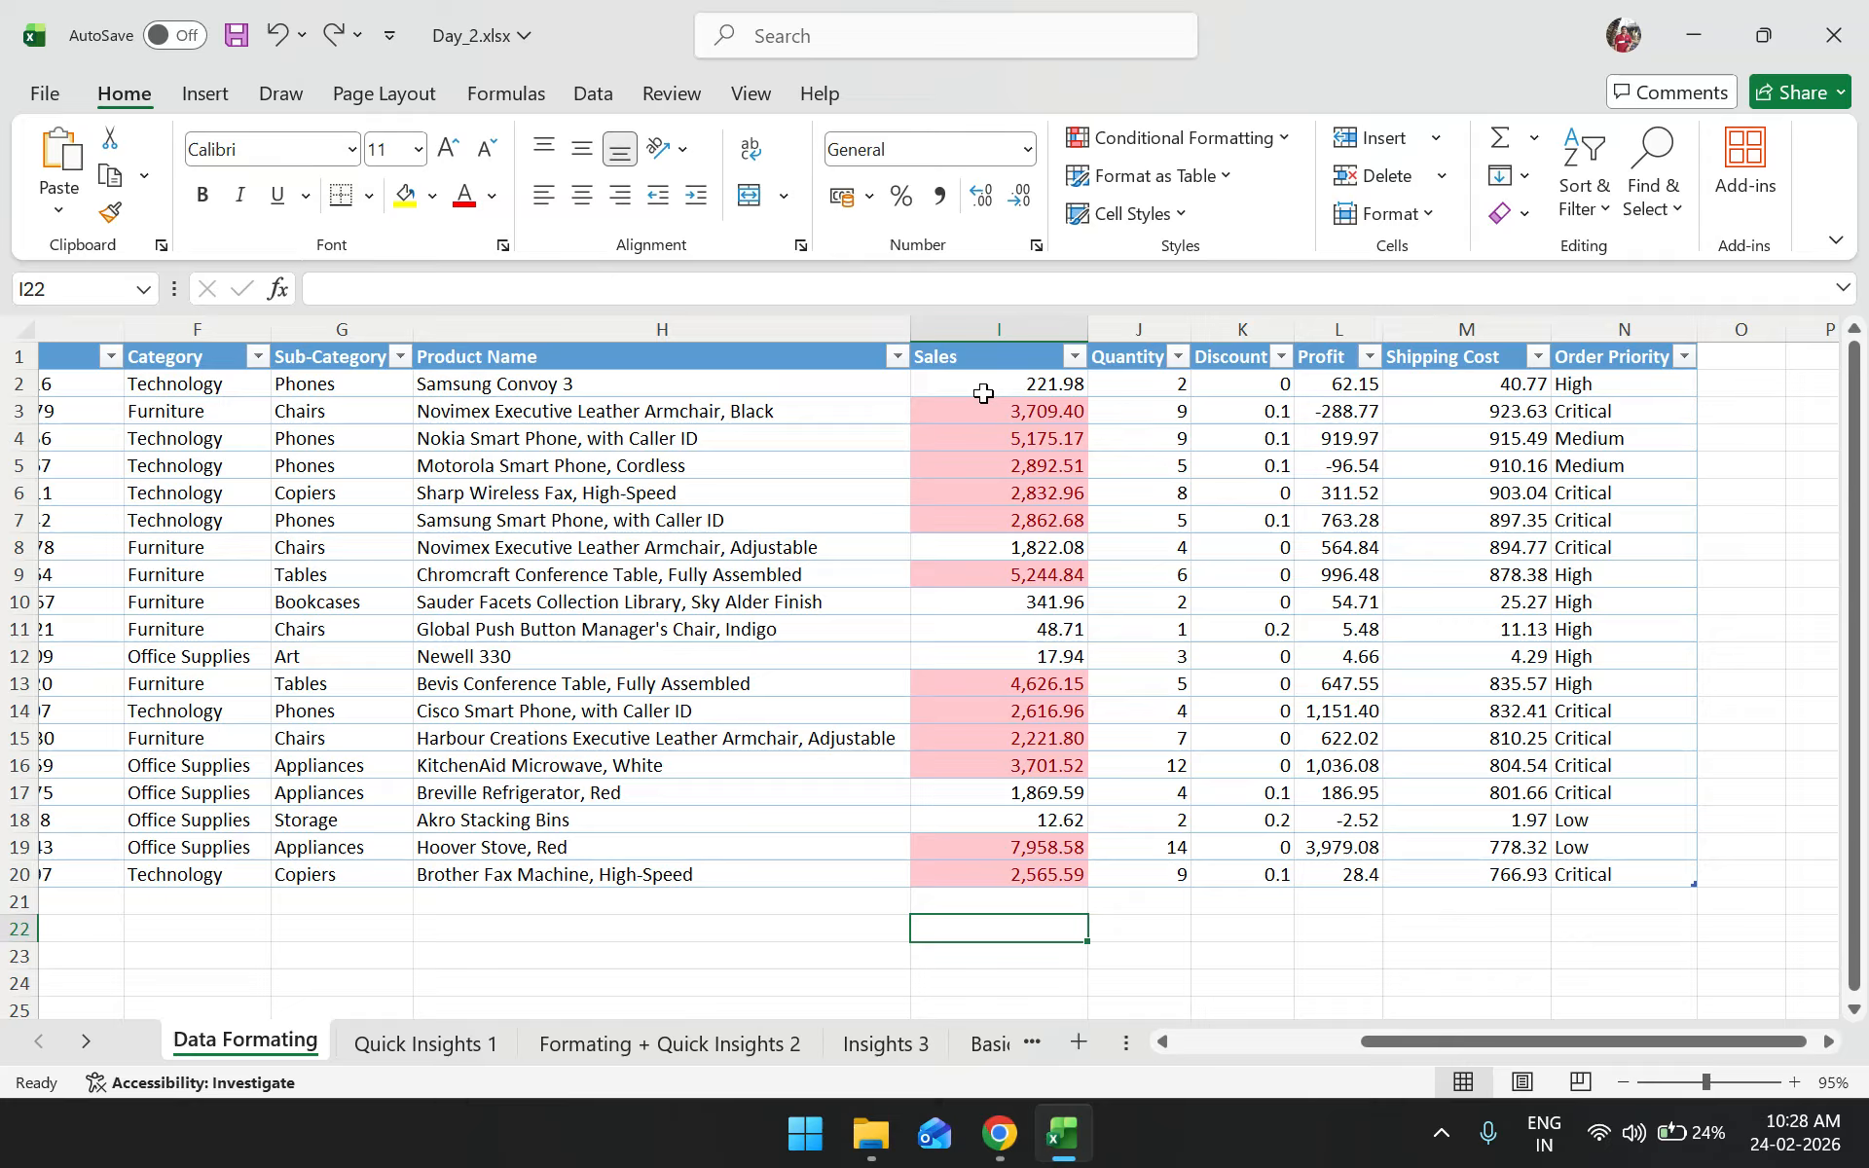
Select Sales values I2:I20 and open their Cell Value > 2000 rule for editing from the Conditional Formatting Rules Manager
{"action": "left_click", "coordinate": [983, 390]}
{"action": "key", "text": "ctrl+shift+Down"}
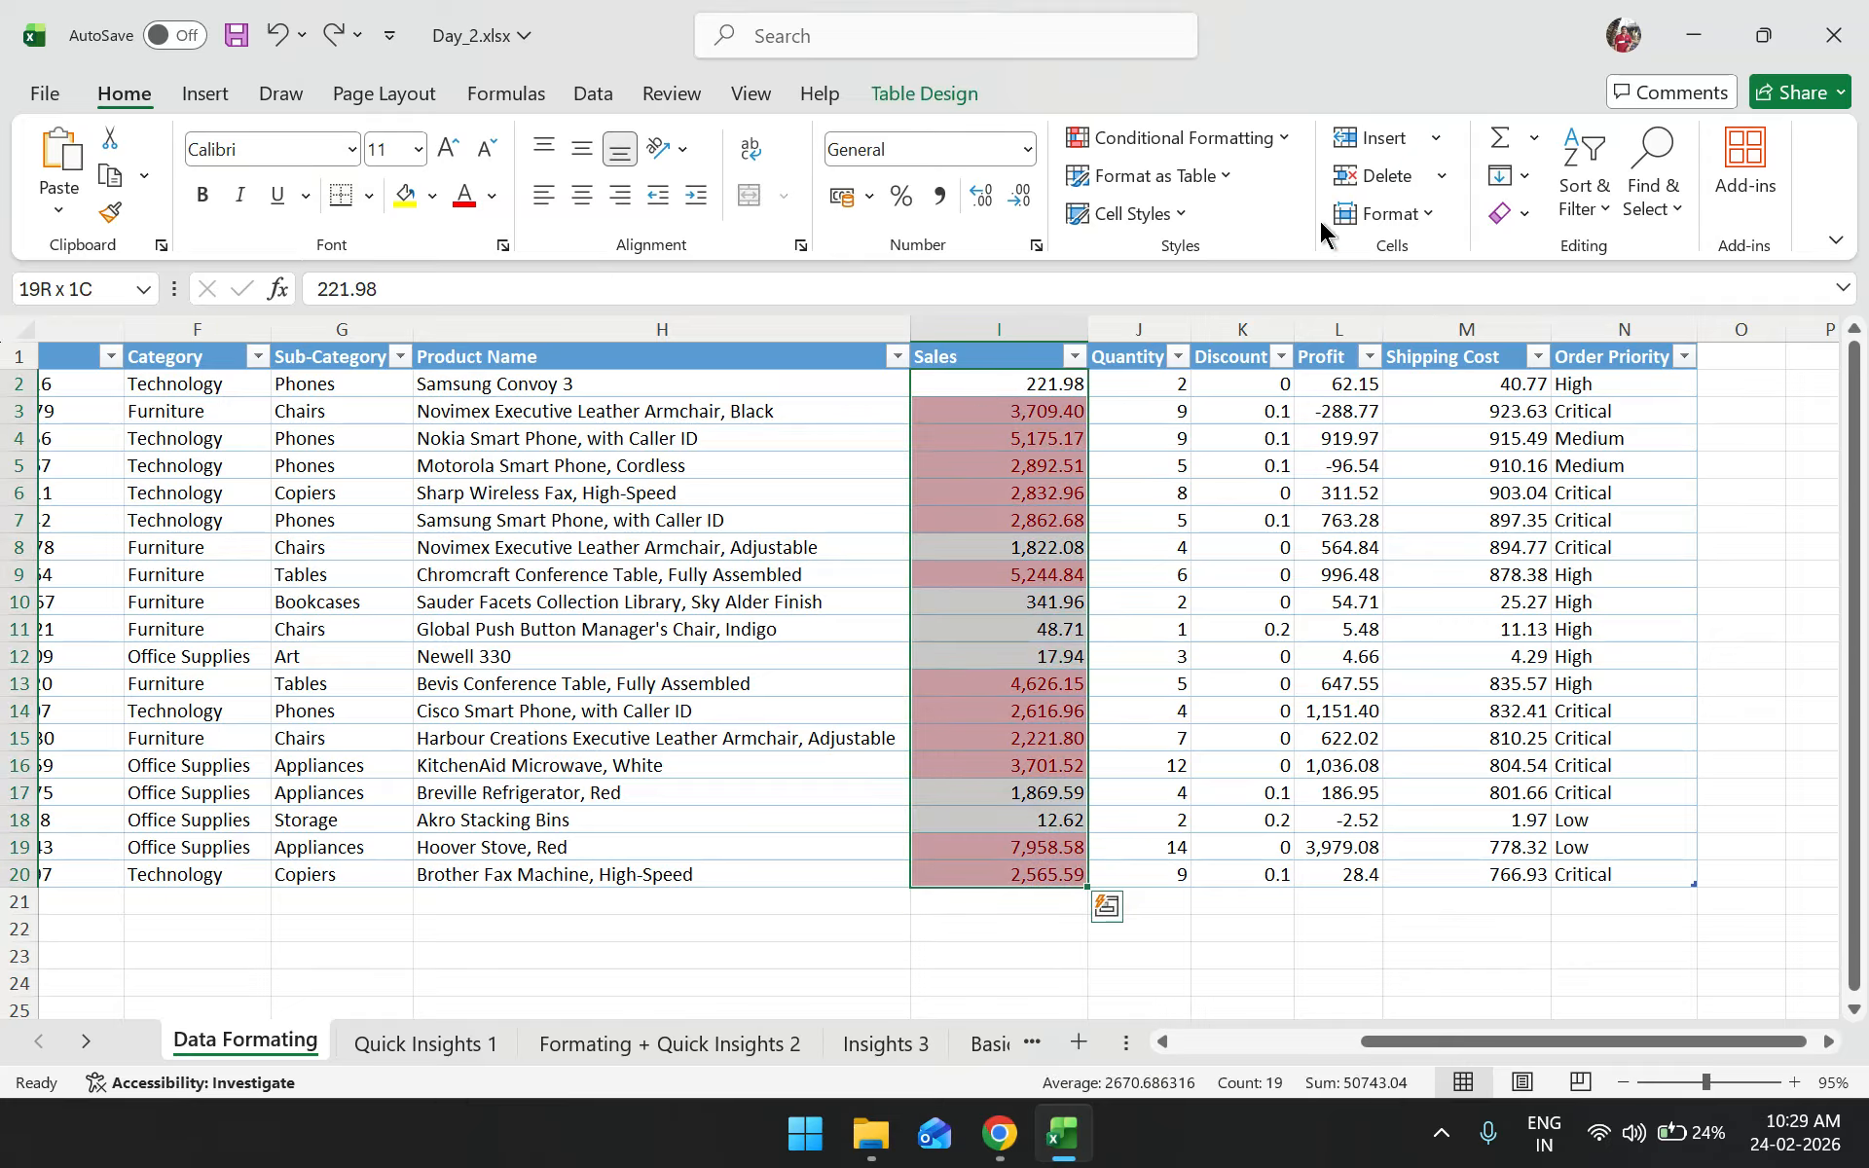
{"action": "left_click", "coordinate": [1286, 144]}
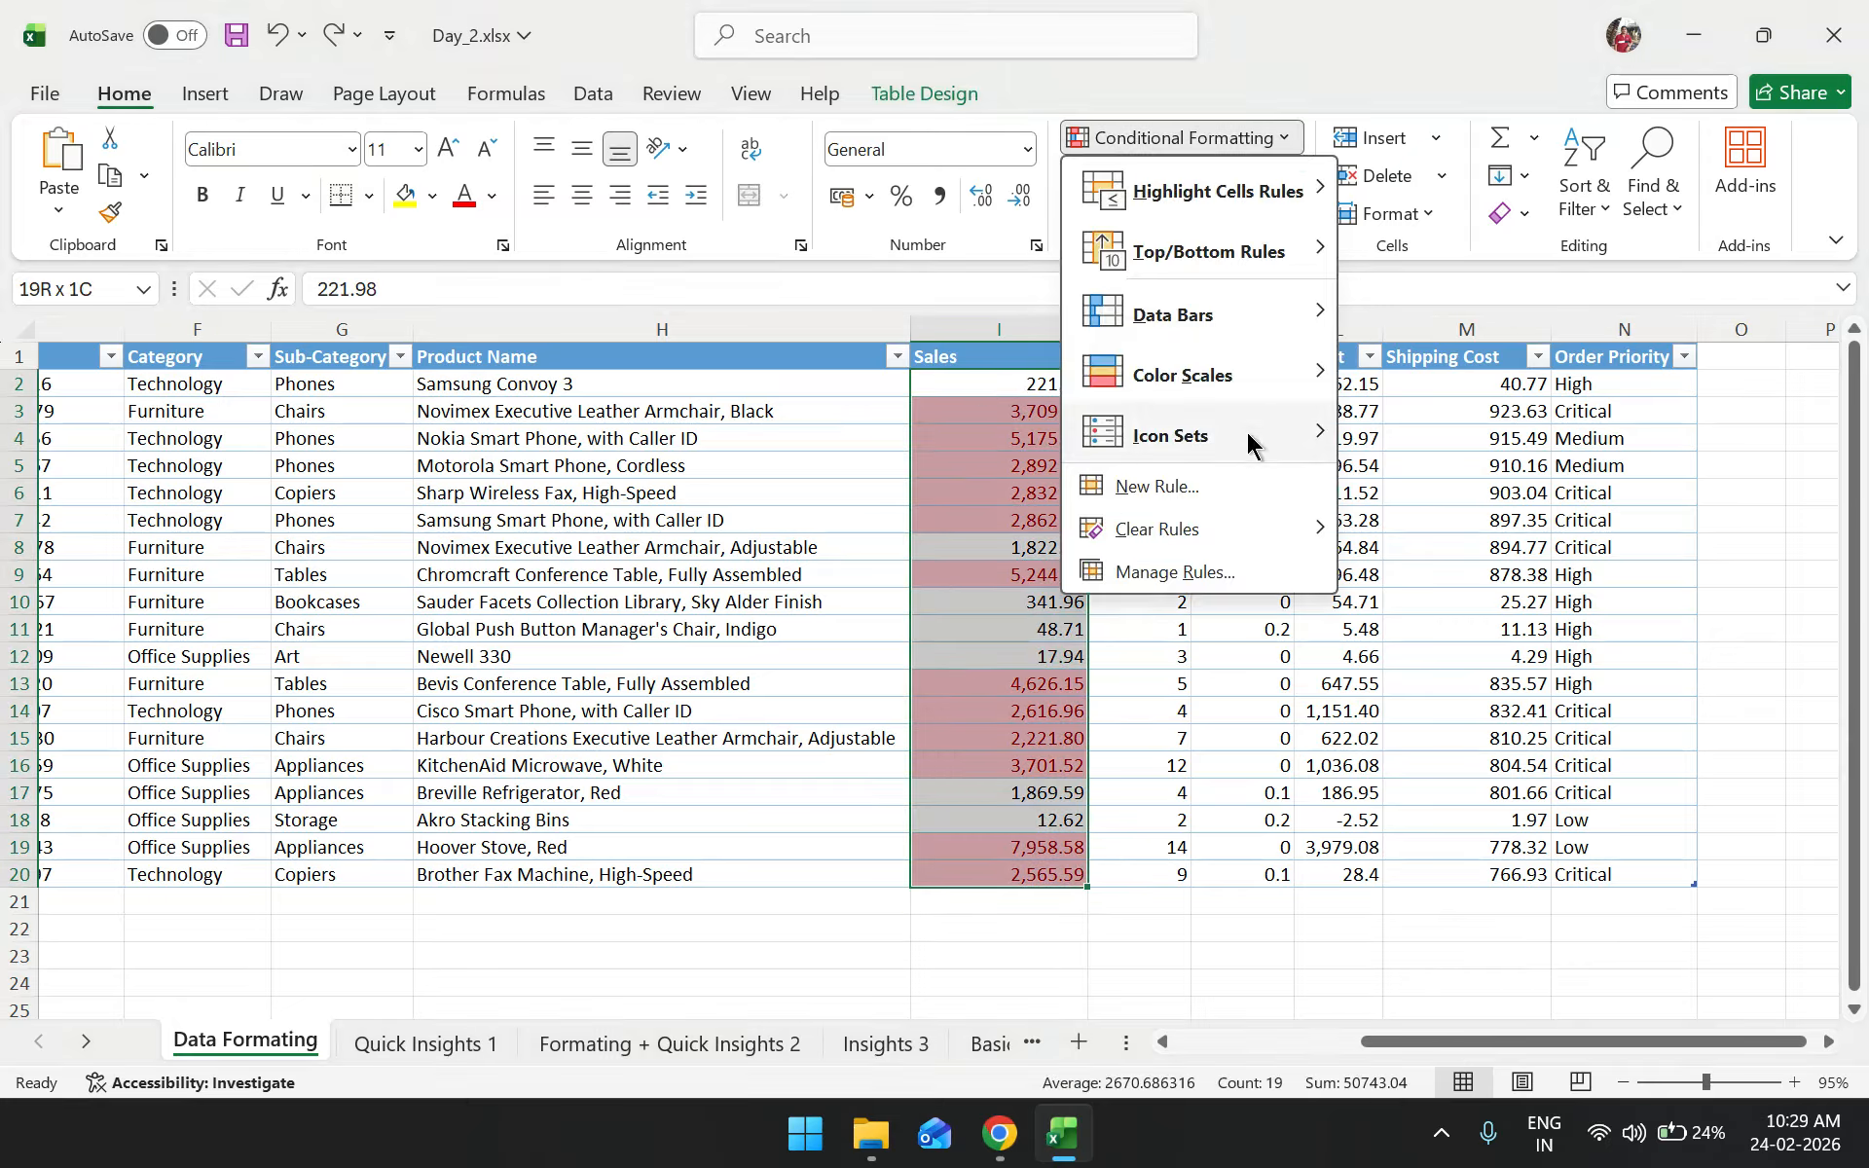
{"action": "left_click", "coordinate": [1211, 572]}
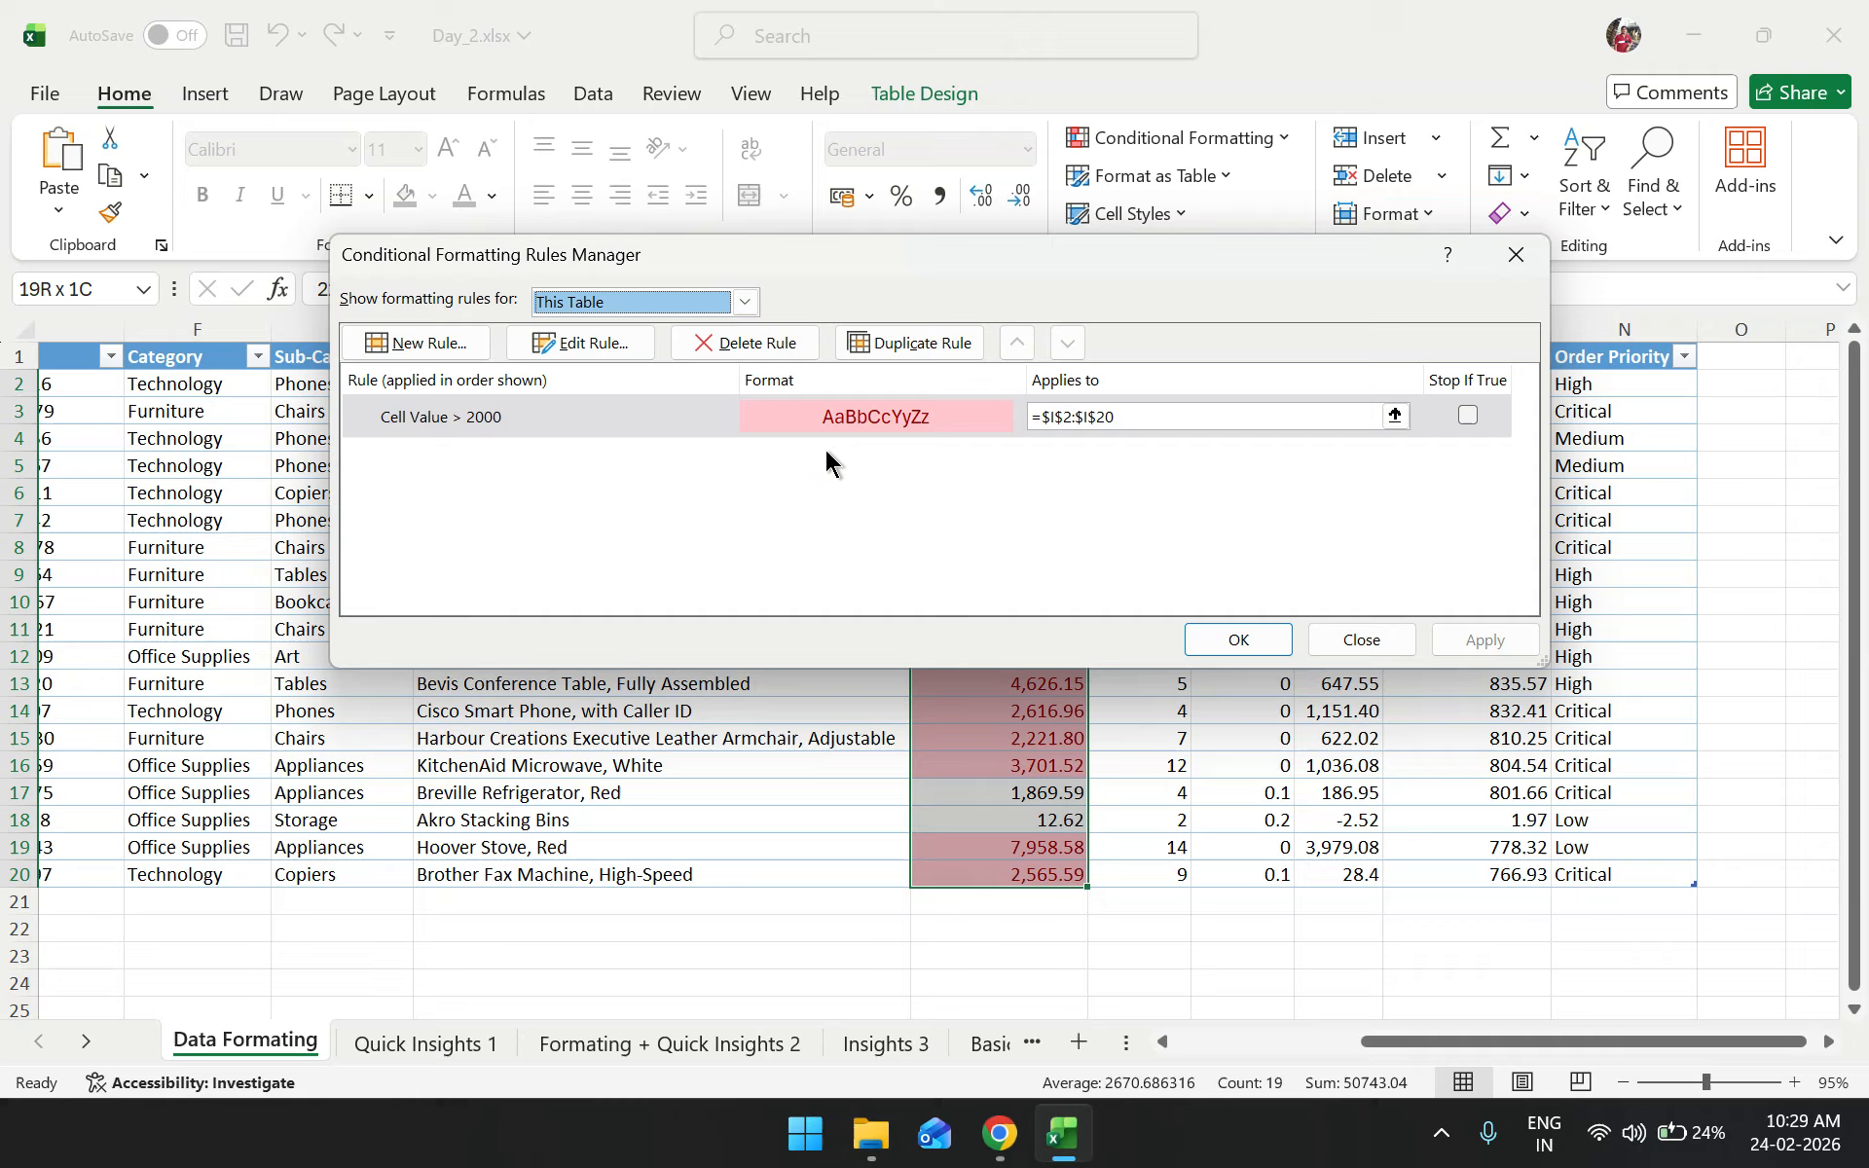
{"action": "left_click", "coordinate": [614, 419]}
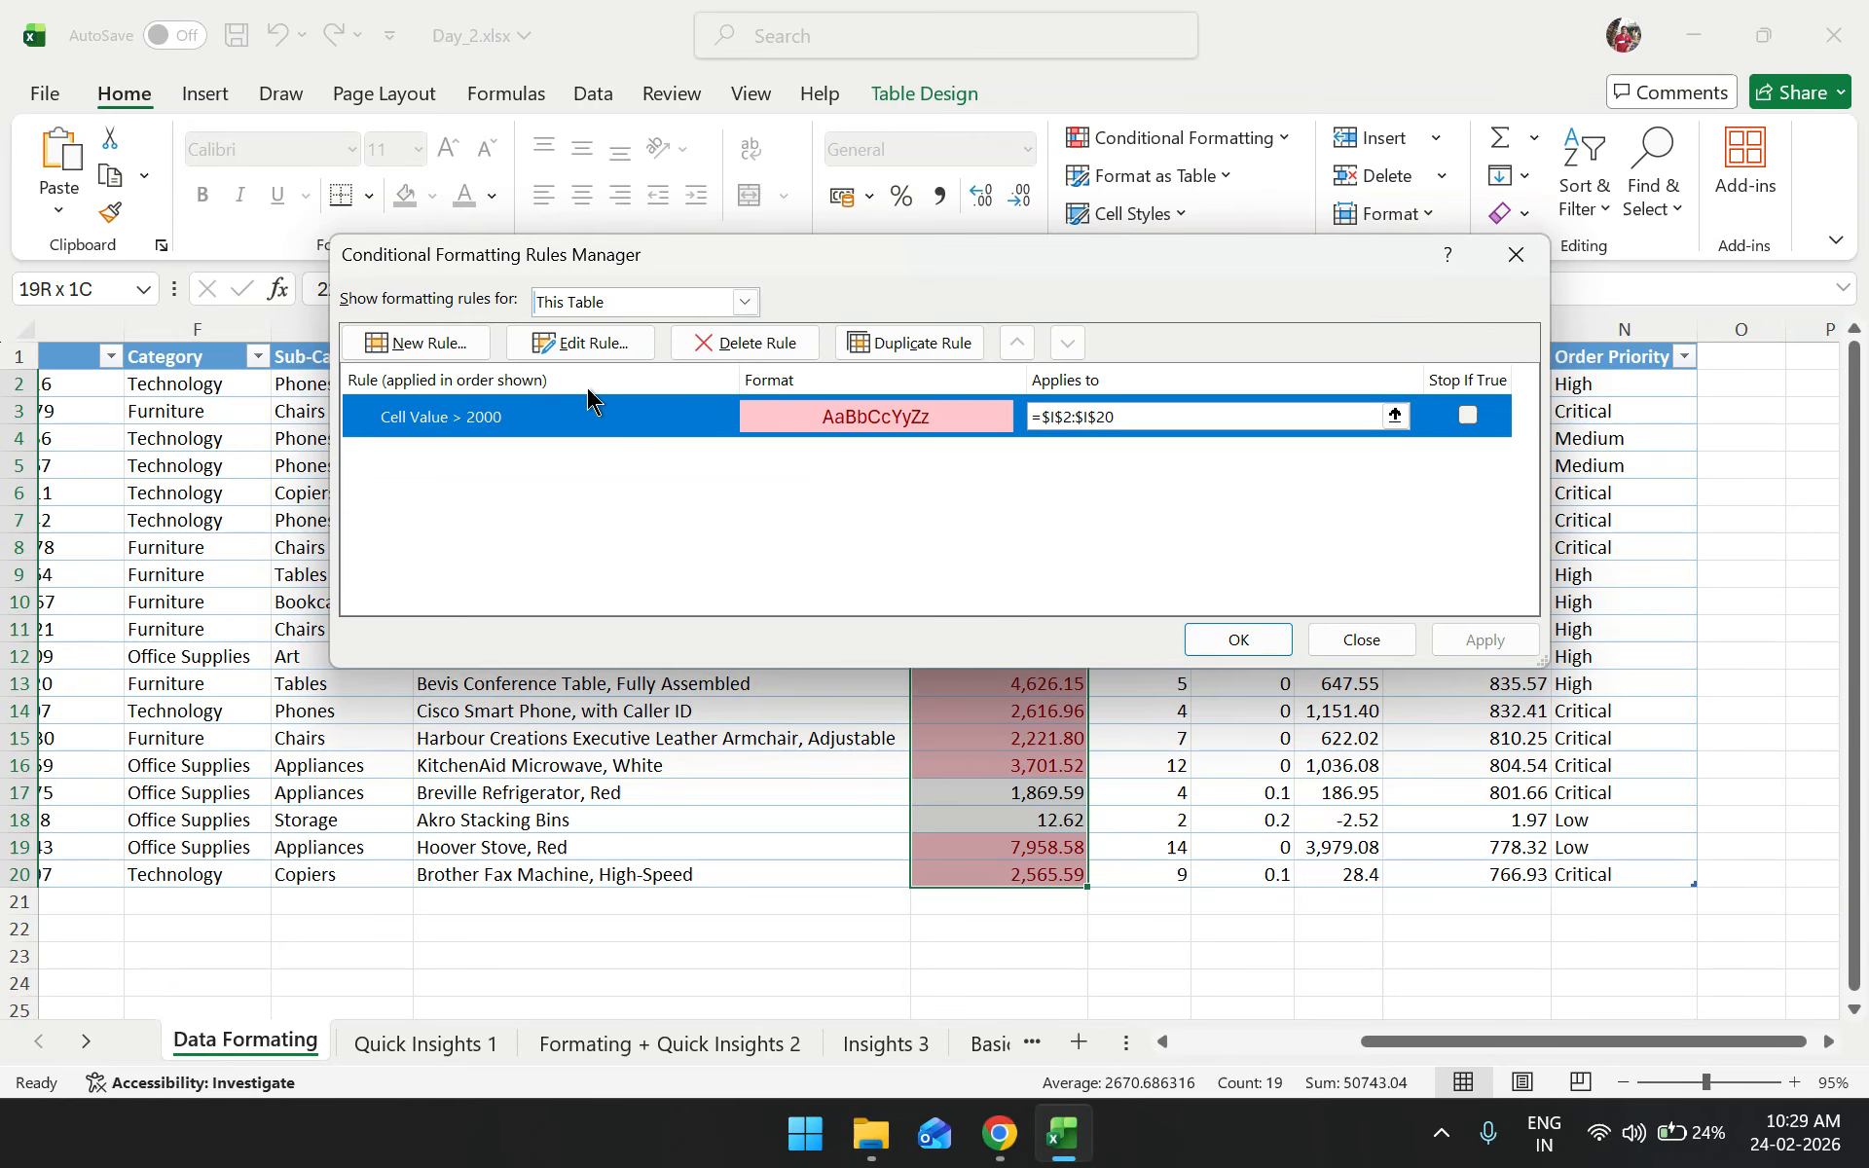
{"action": "left_click", "coordinate": [576, 345]}
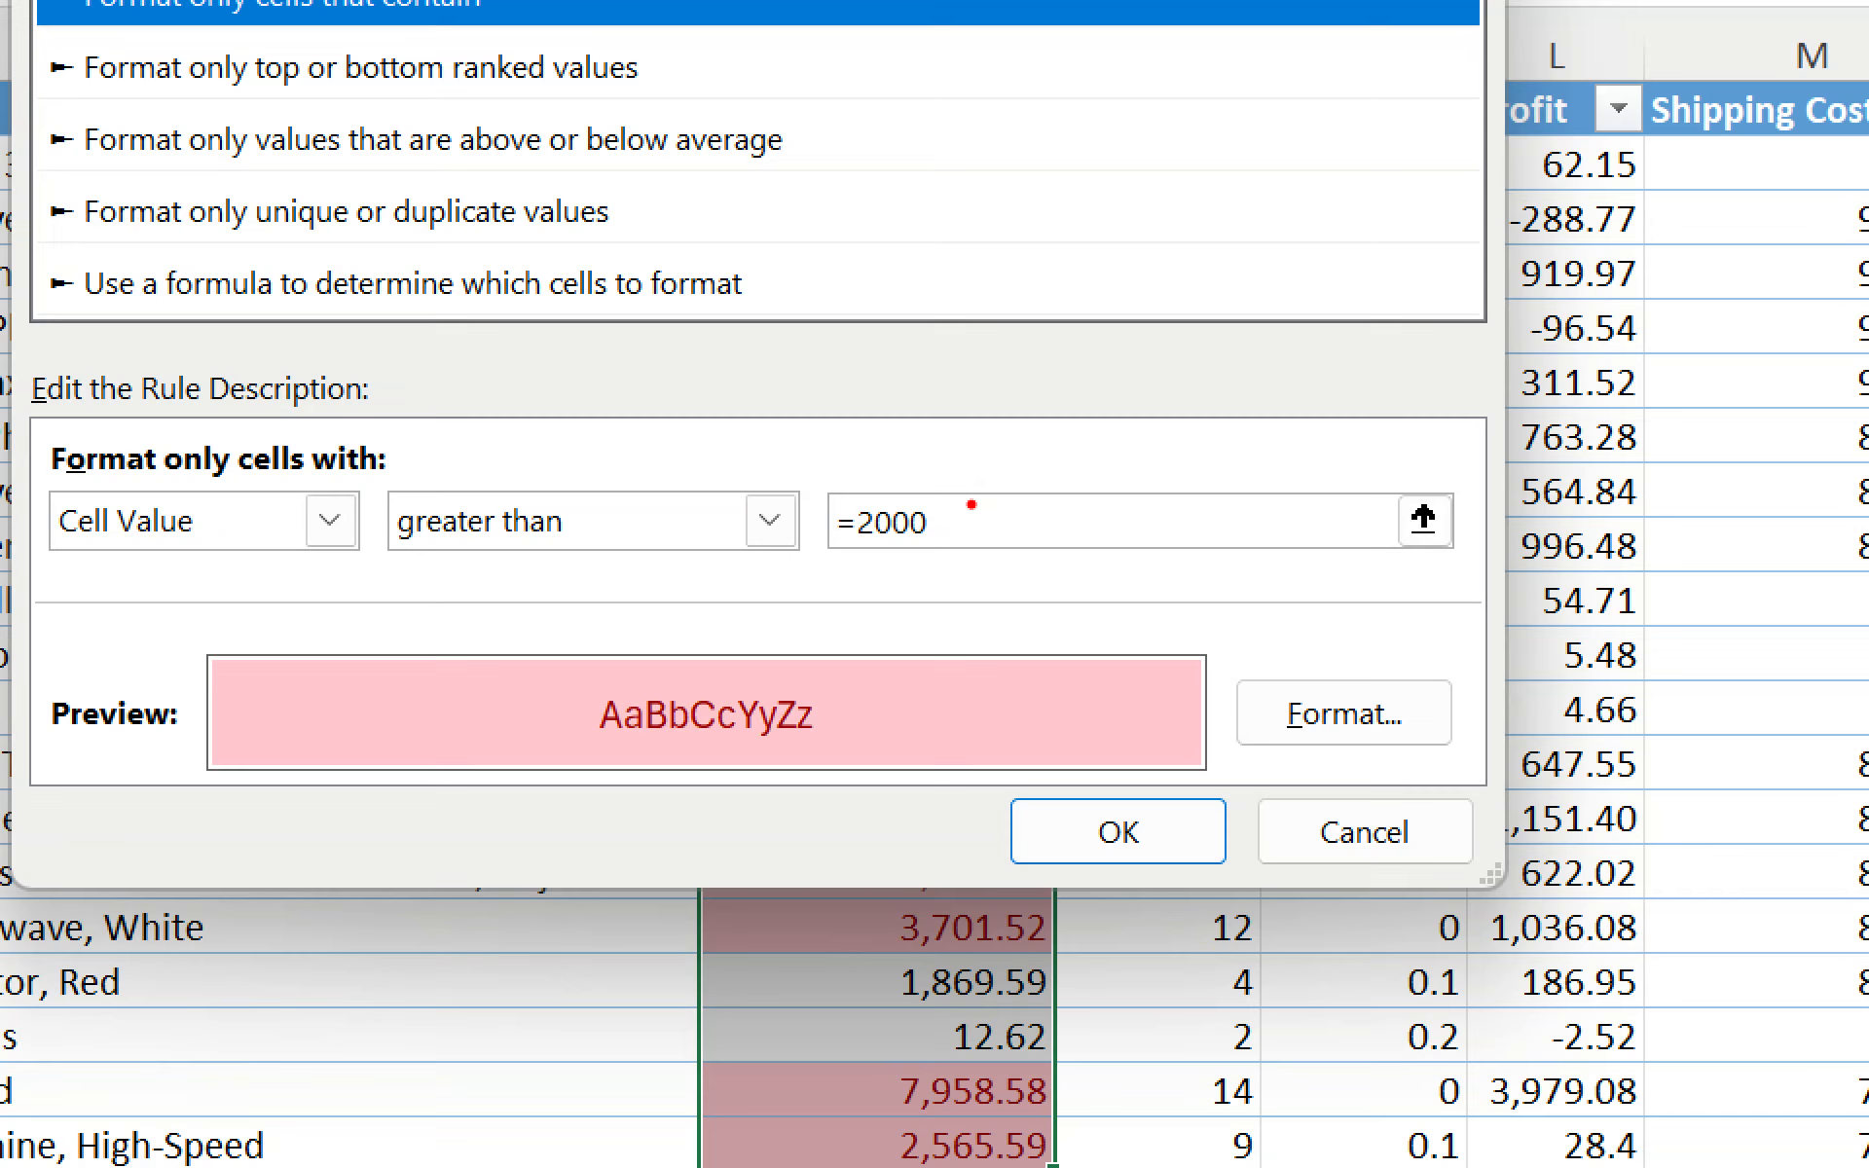
{"action": "mouse_move", "coordinate": [913, 450]}
{"action": "left_mouse_down"}
{"action": "mouse_move", "coordinate": [965, 597]}
{"action": "mouse_move", "coordinate": [915, 462]}
{"action": "left_mouse_up"}
{"action": "key", "text": "Escape"}
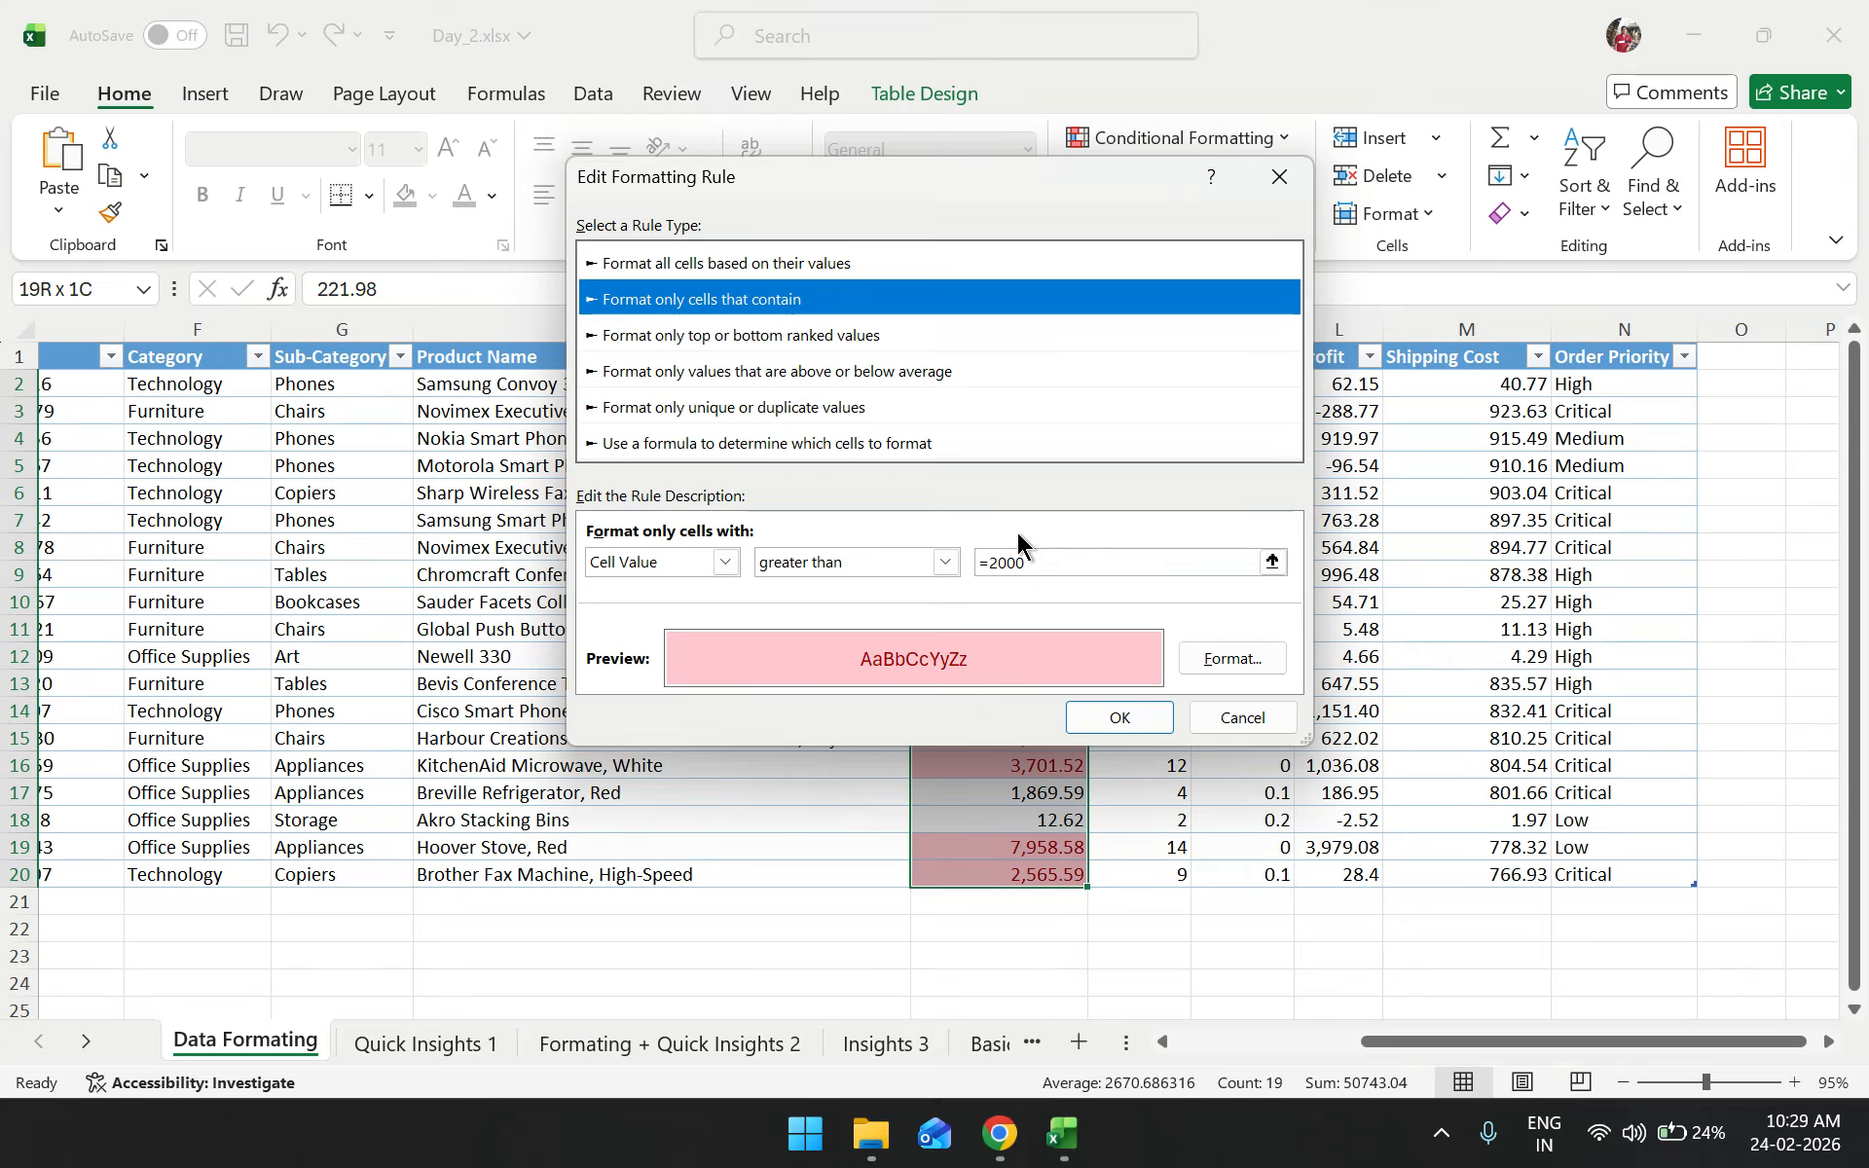
Change the Sales highlighting rule to format cell values greater than 3000
{"action": "left_click", "coordinate": [1034, 561]}
{"action": "key", "text": "BackSpace"}
{"action": "key", "text": "BackSpace"}
{"action": "key", "text": "BackSpace"}
{"action": "key", "text": "BackSpace"}
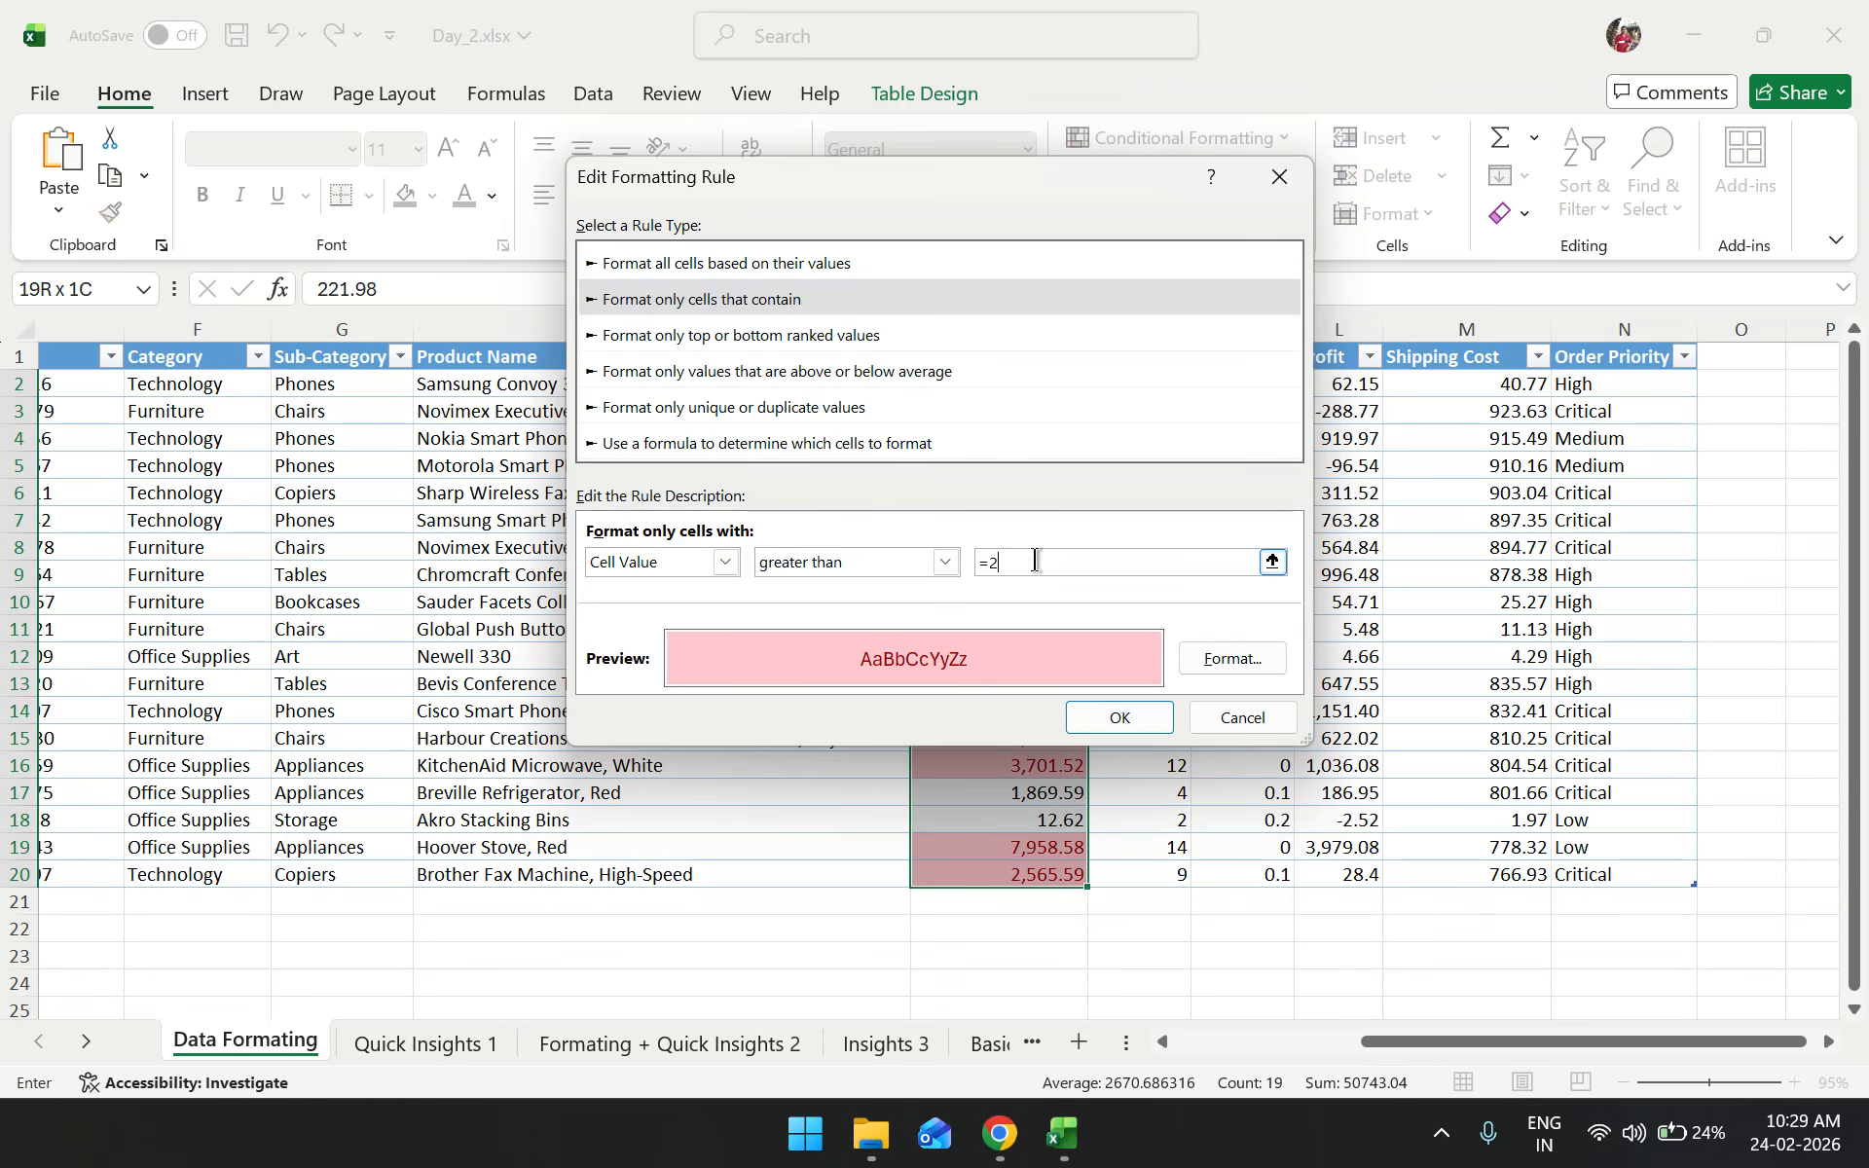
{"action": "type", "text": "3000"}
{"action": "key", "text": "ctrl+1"}
{"action": "left_click", "coordinate": [1034, 584]}
{"action": "mouse_move", "coordinate": [931, 687]}
{"action": "left_mouse_down"}
{"action": "mouse_move", "coordinate": [701, 863]}
{"action": "mouse_move", "coordinate": [935, 725]}
{"action": "left_mouse_up"}
{"action": "key", "text": "Escape"}
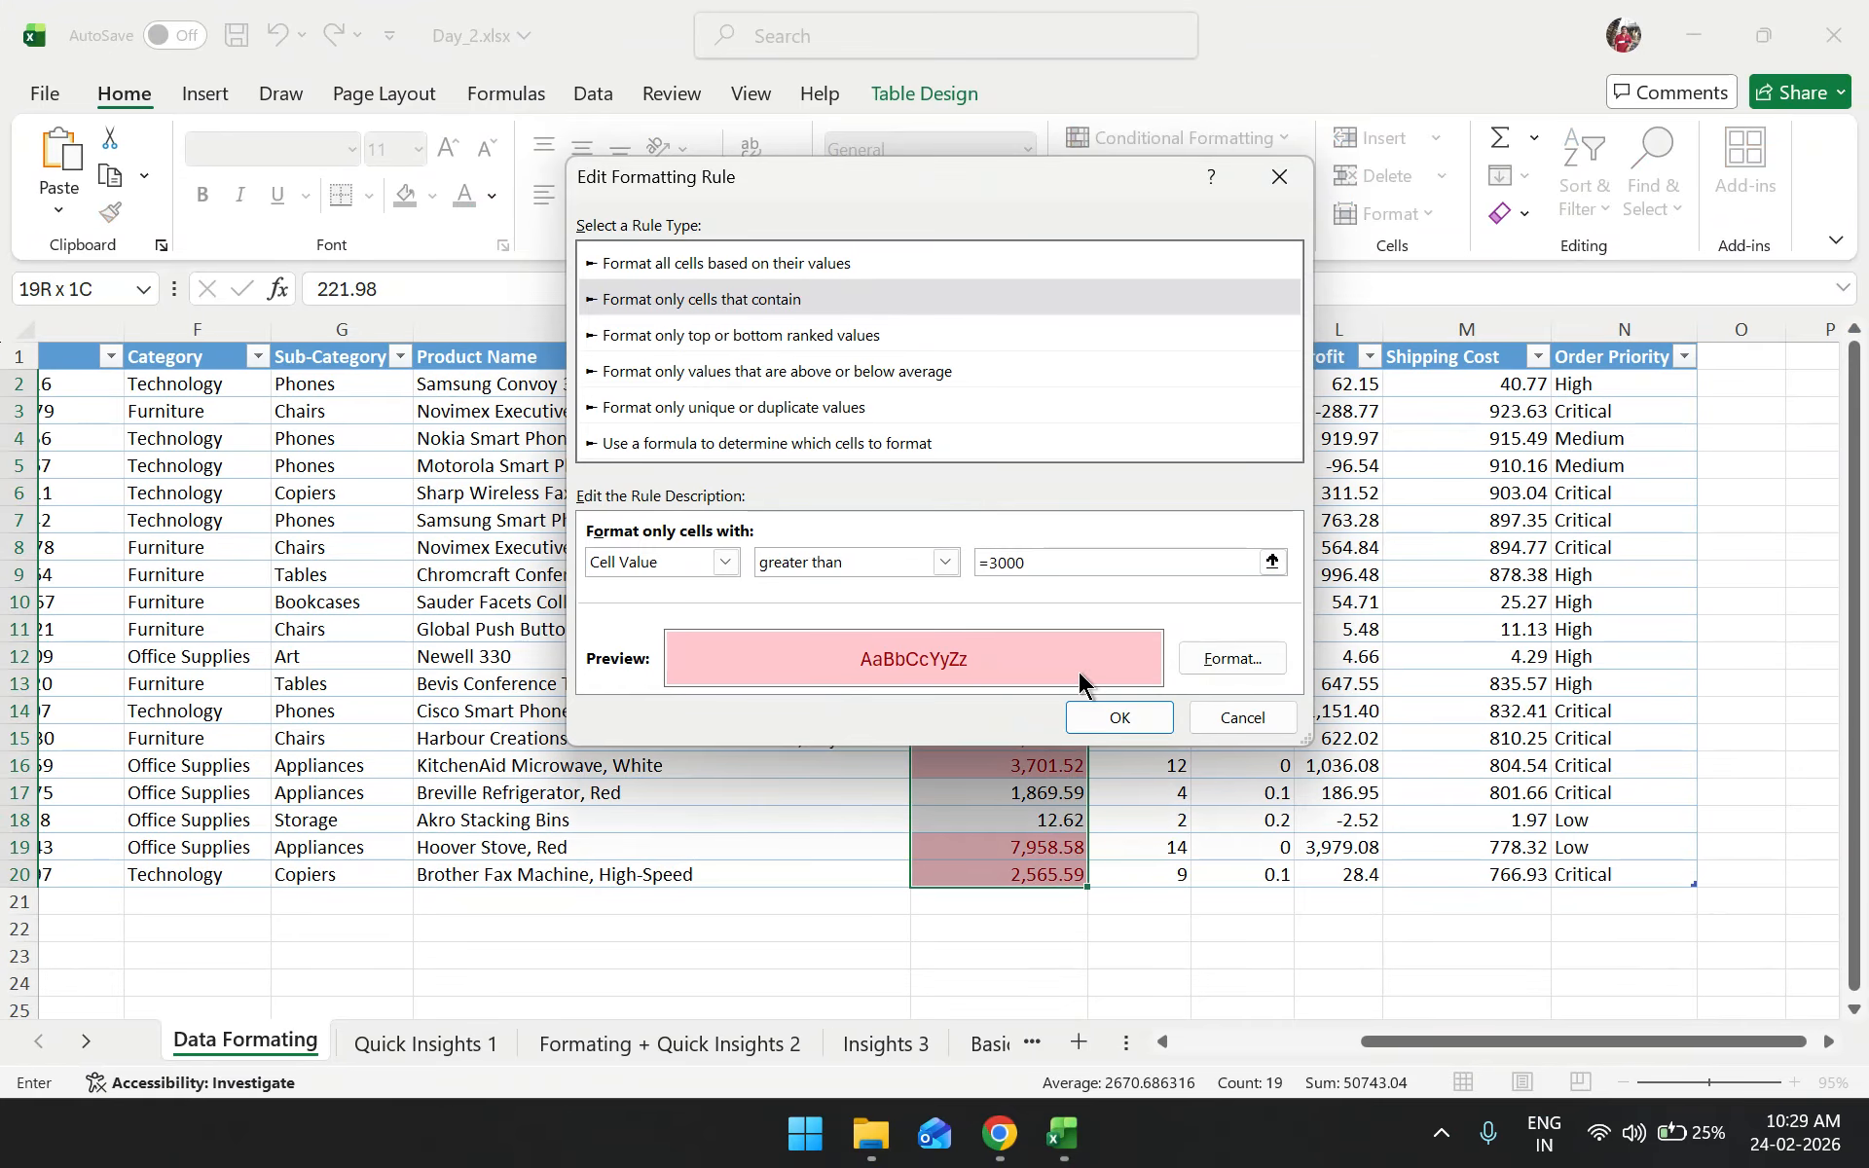
Set the greater-than-3000 rule's format to a light green fill with black font colour
{"action": "left_click", "coordinate": [1237, 660]}
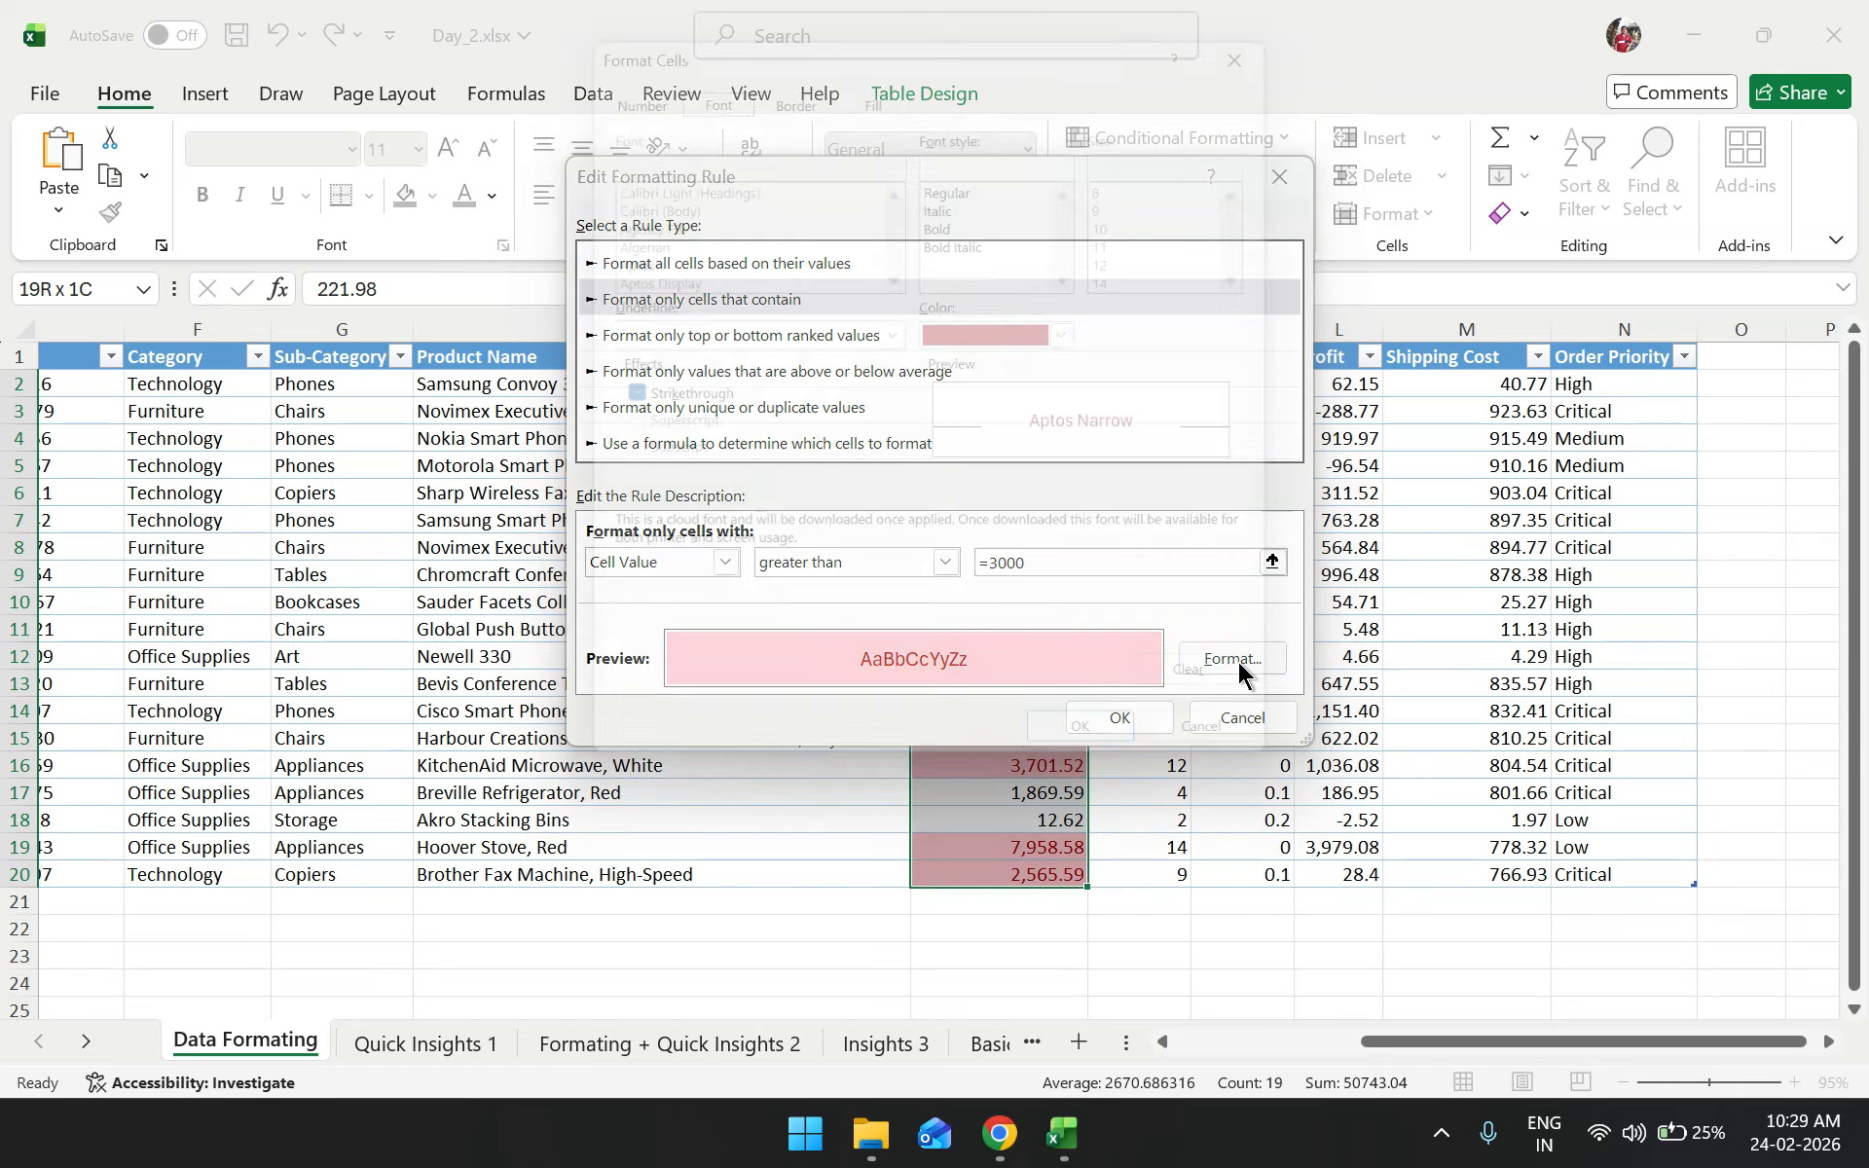
{"action": "left_click", "coordinate": [1007, 331]}
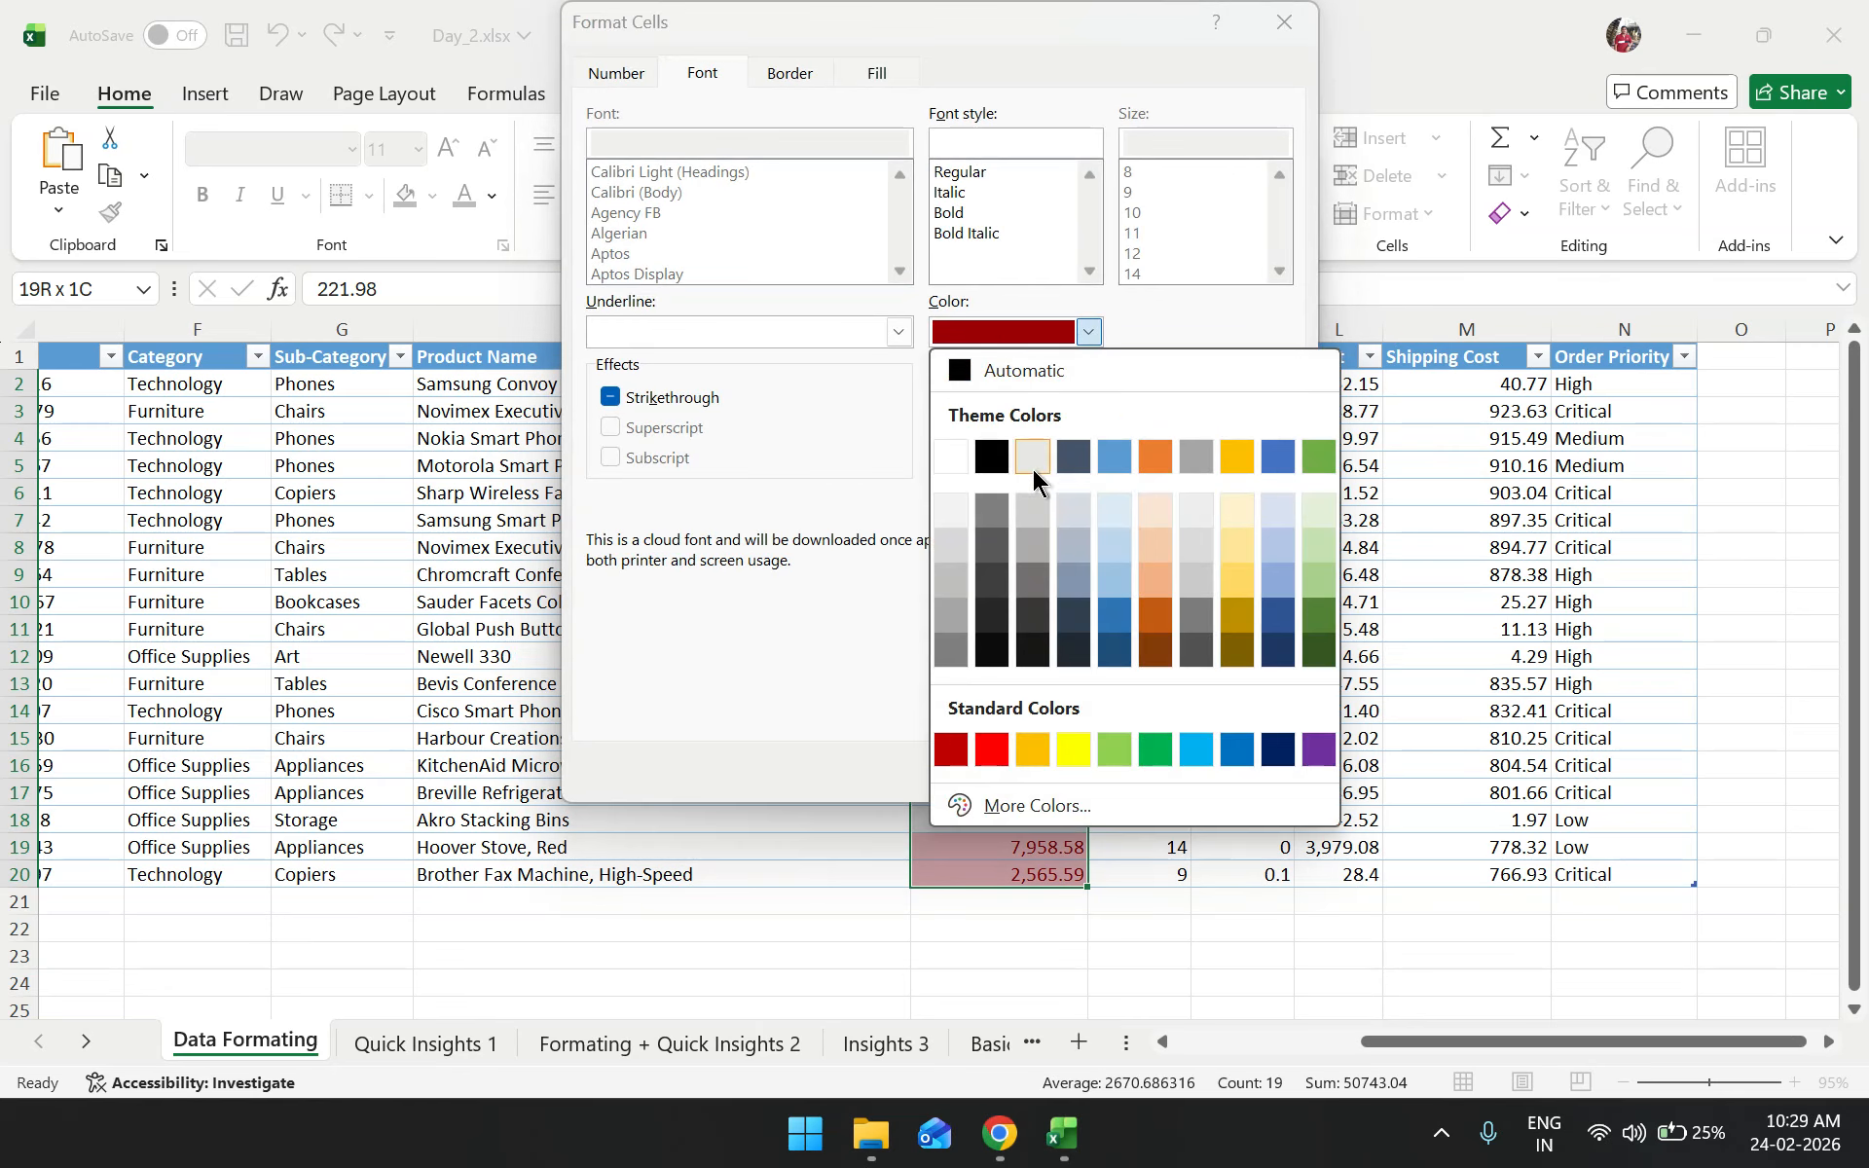
{"action": "left_click", "coordinate": [1125, 745]}
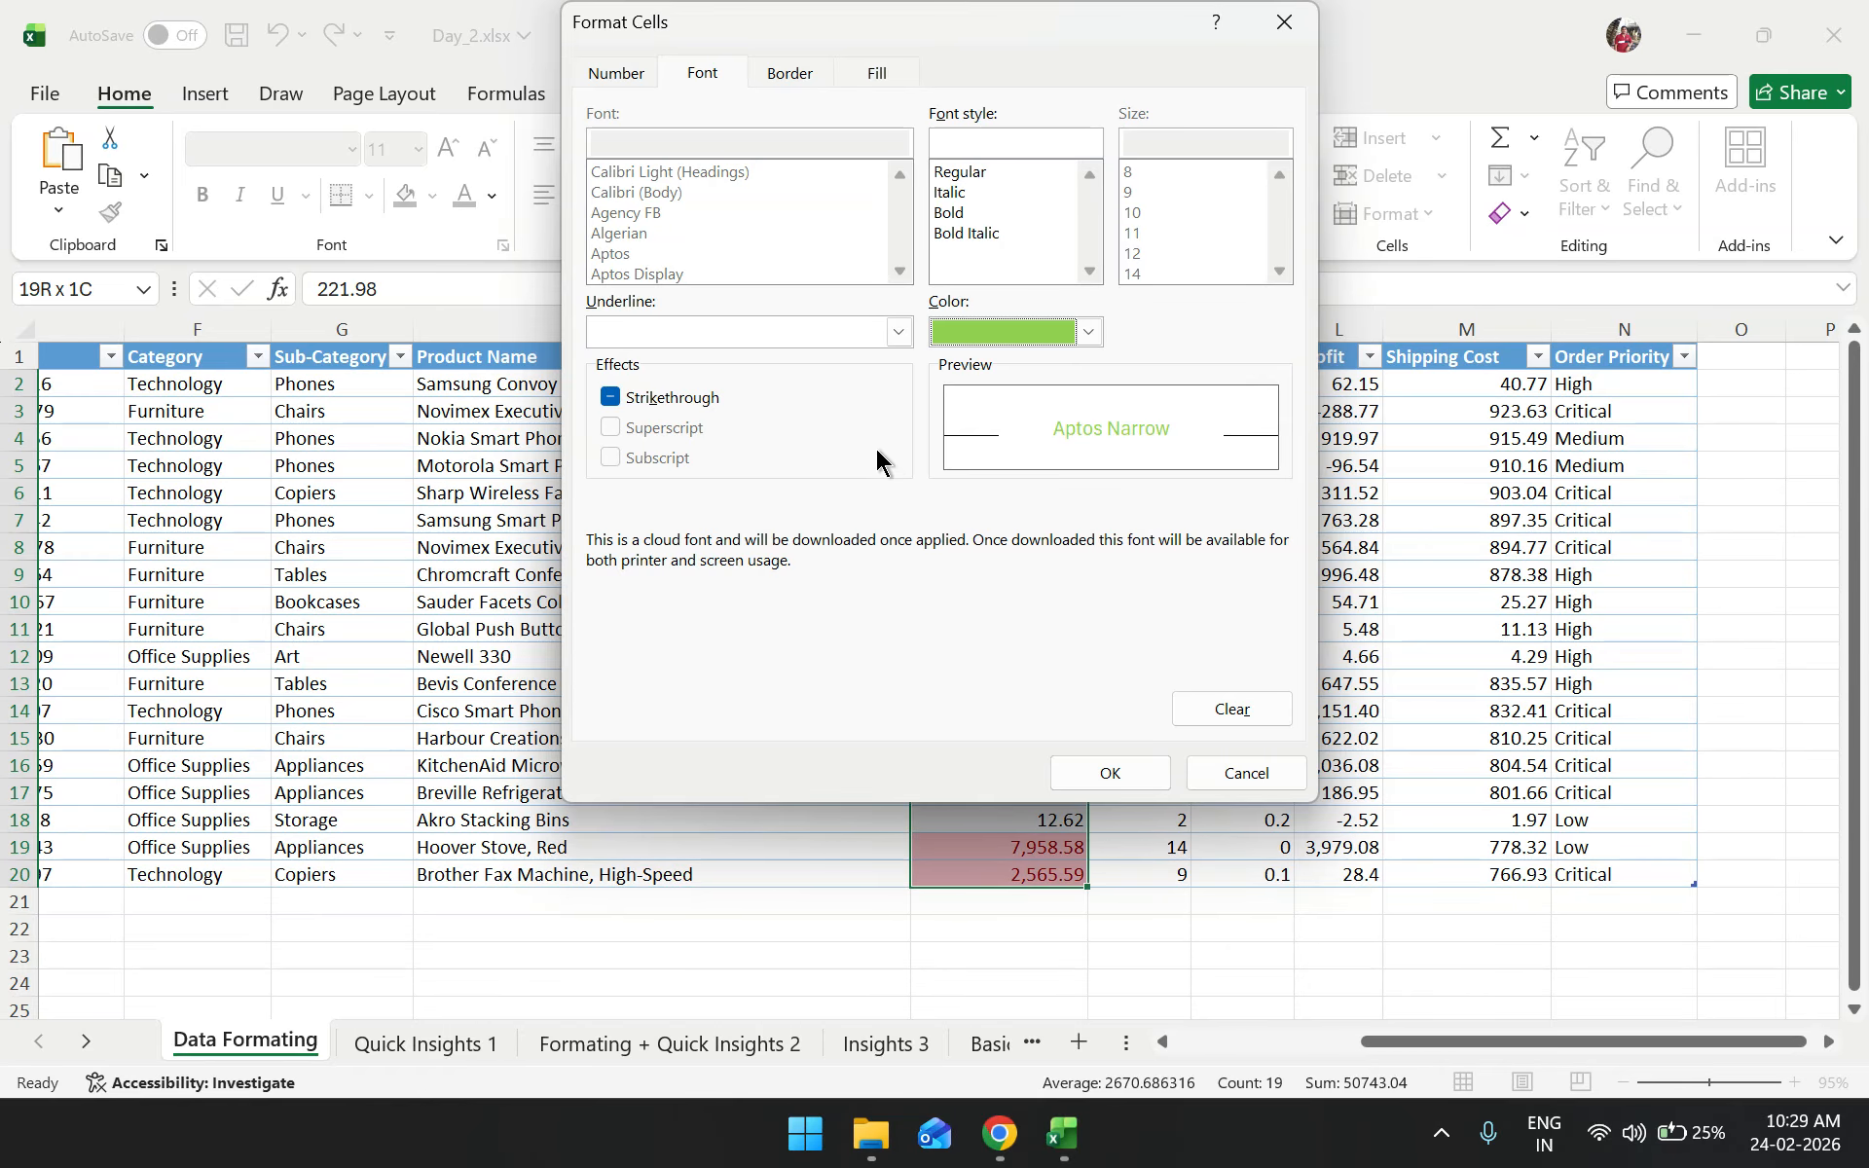
{"action": "left_click", "coordinate": [878, 76]}
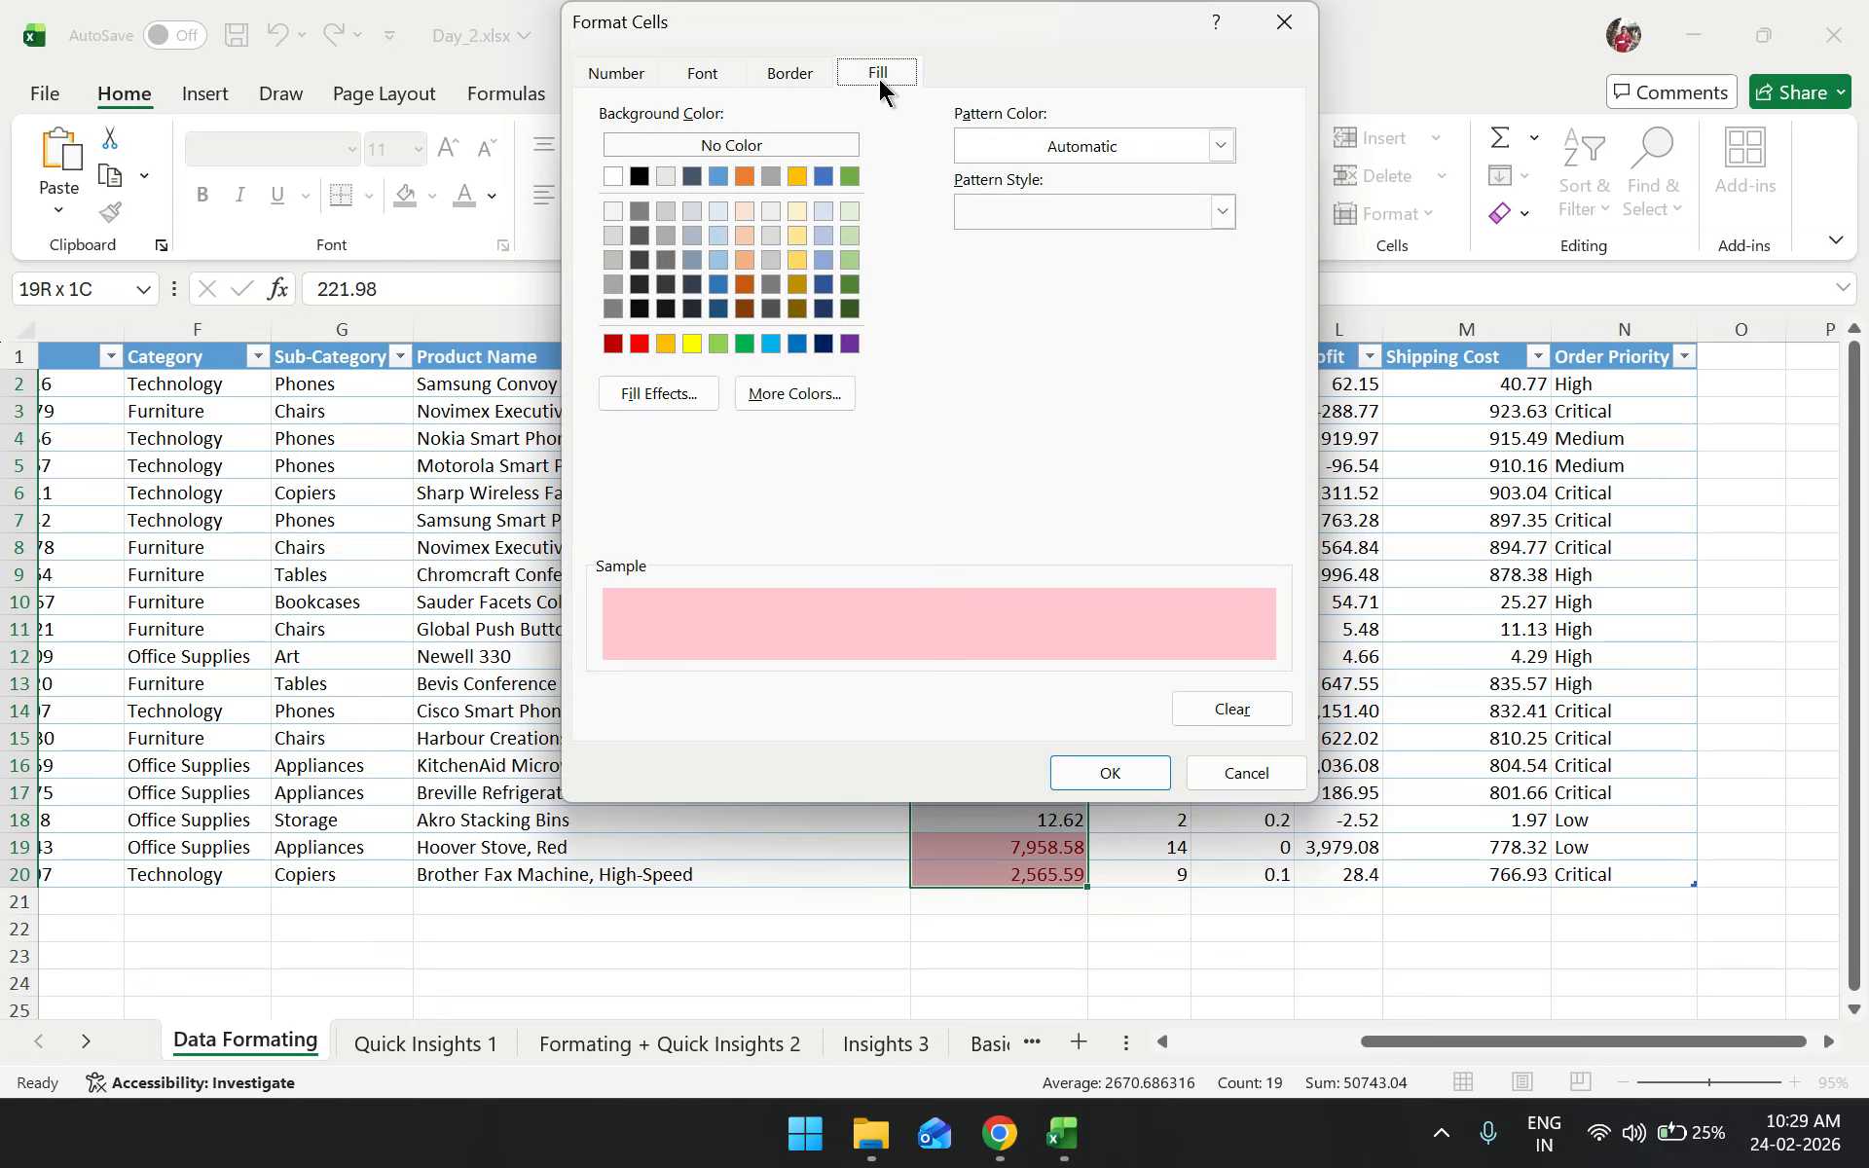
{"action": "left_click", "coordinate": [745, 346]}
{"action": "left_click", "coordinate": [717, 345]}
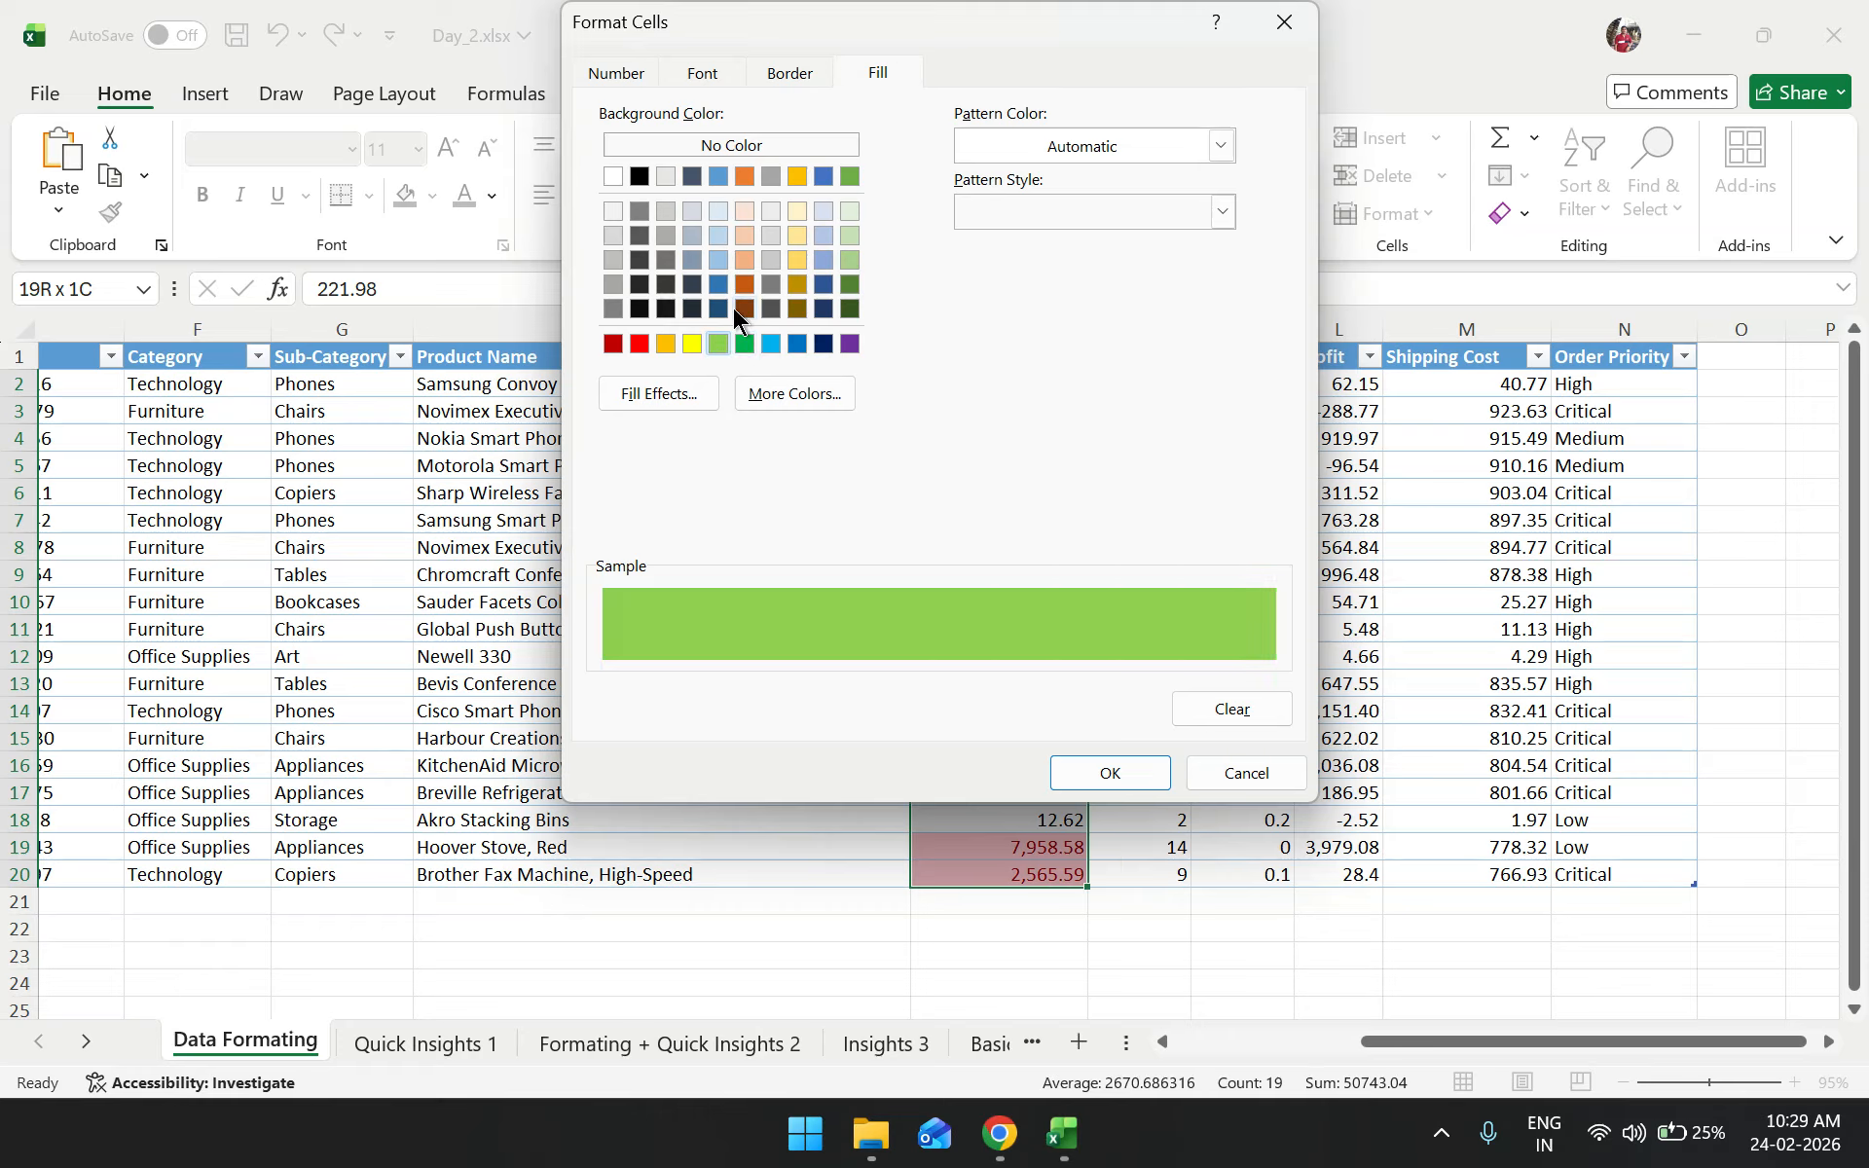
{"action": "left_click", "coordinate": [697, 68]}
{"action": "left_click", "coordinate": [1084, 332]}
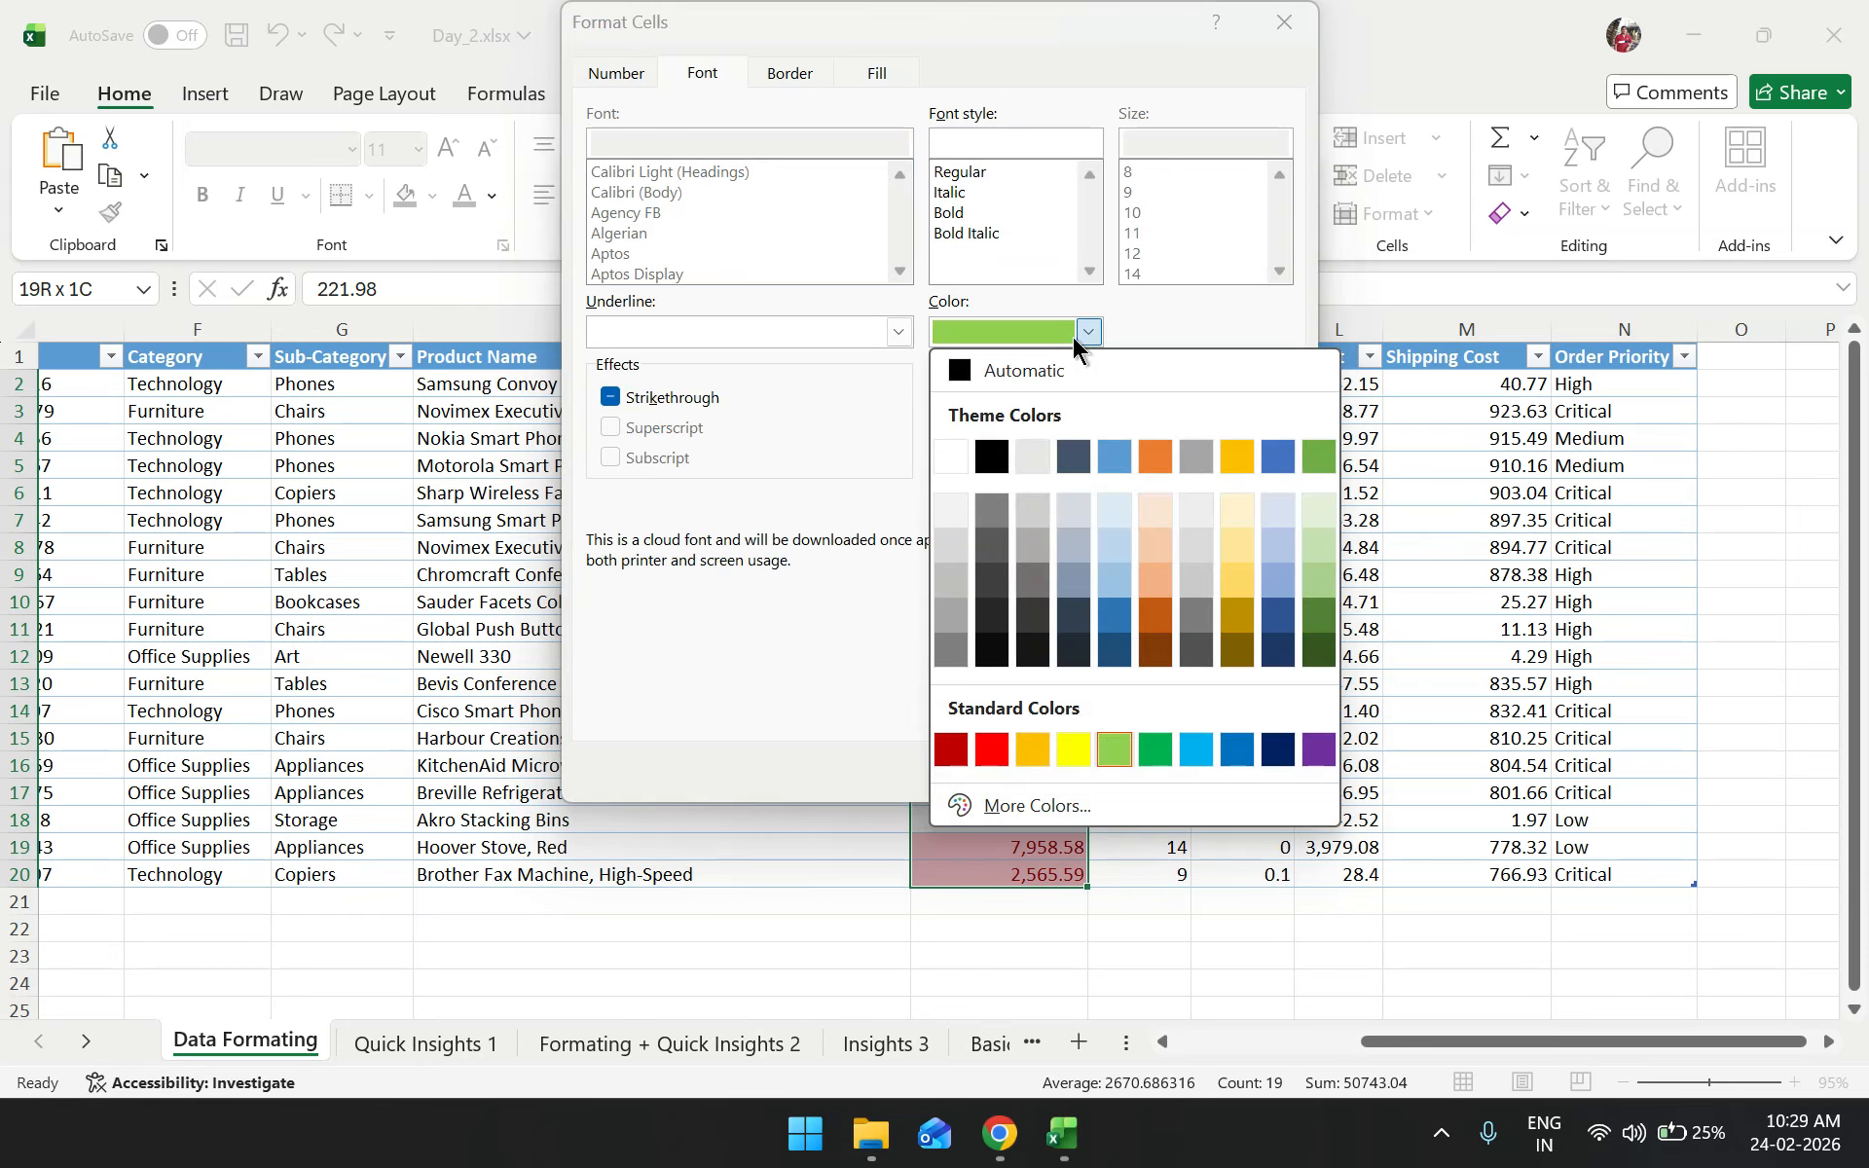
{"action": "left_click", "coordinate": [1001, 462]}
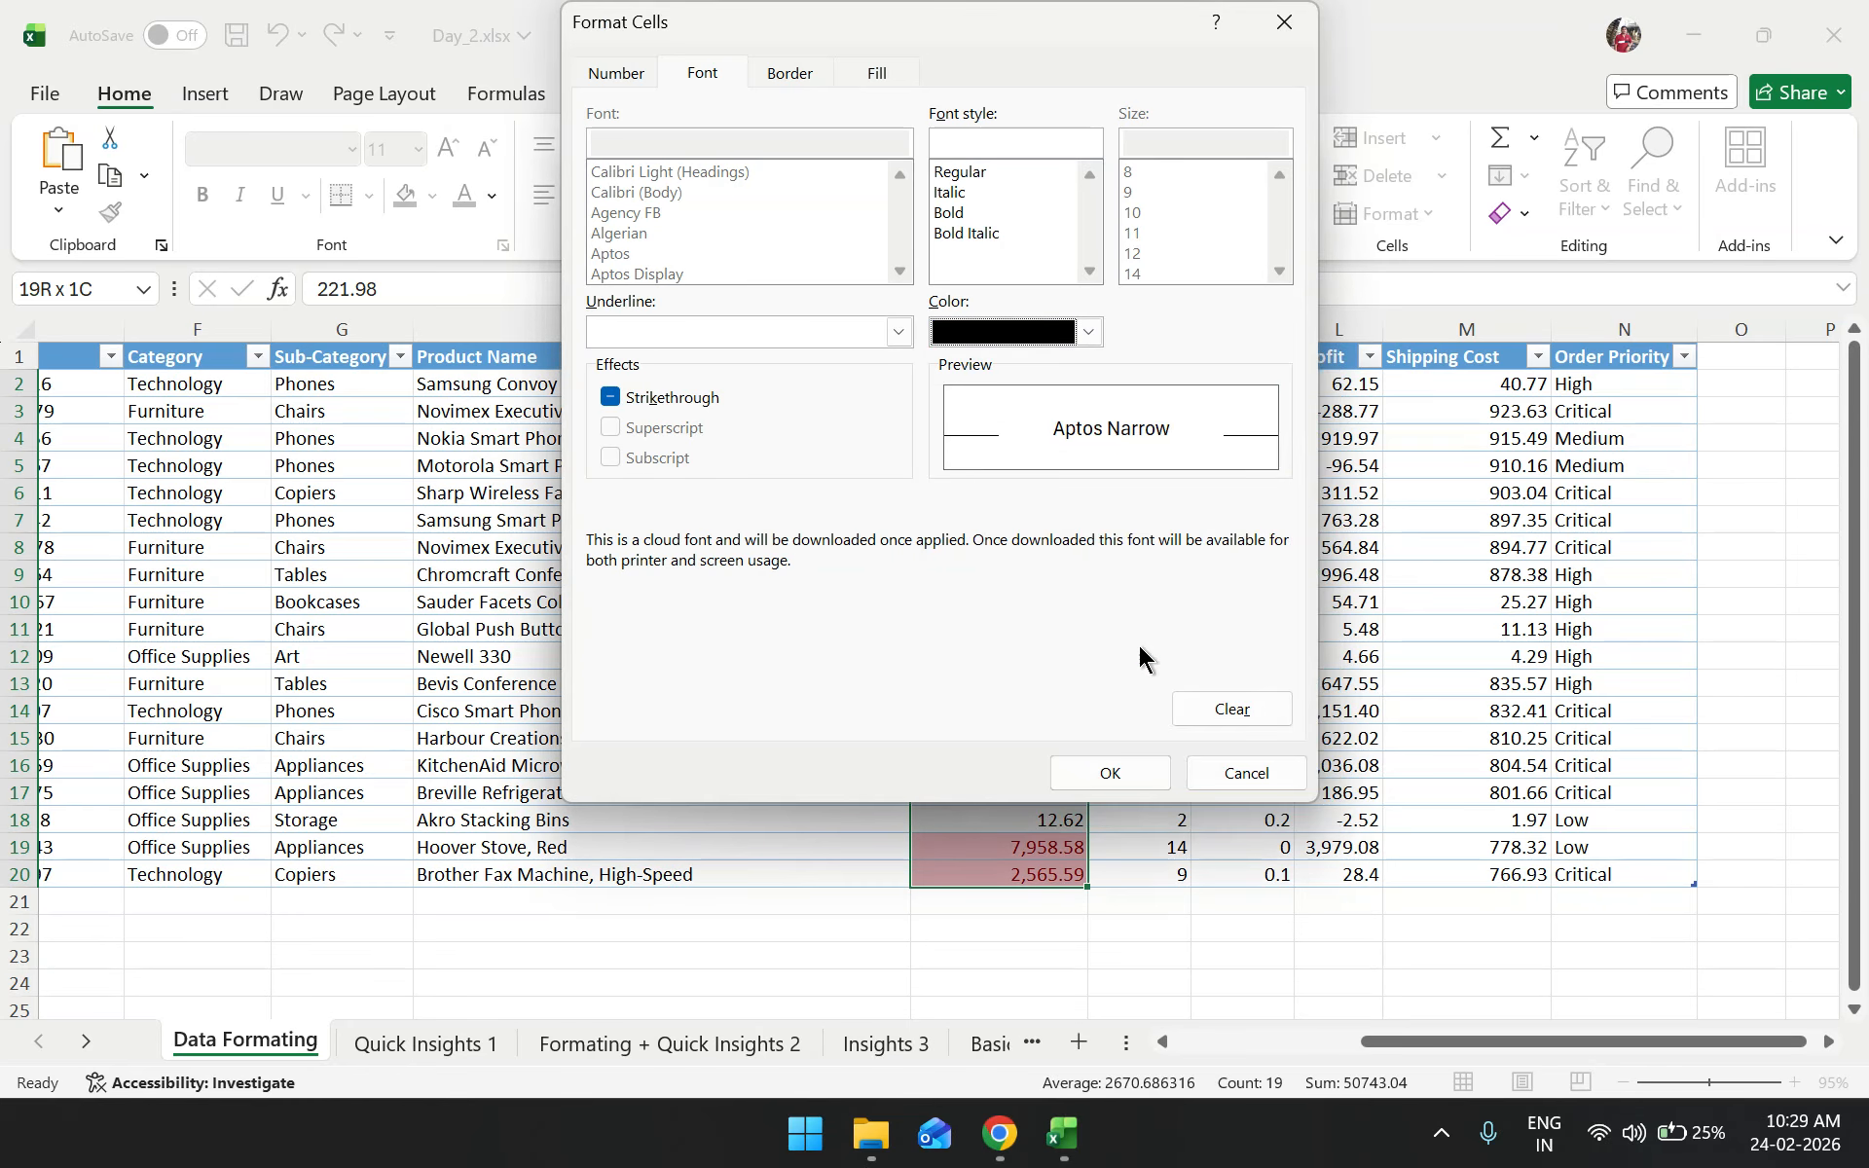
{"action": "left_click", "coordinate": [1165, 778]}
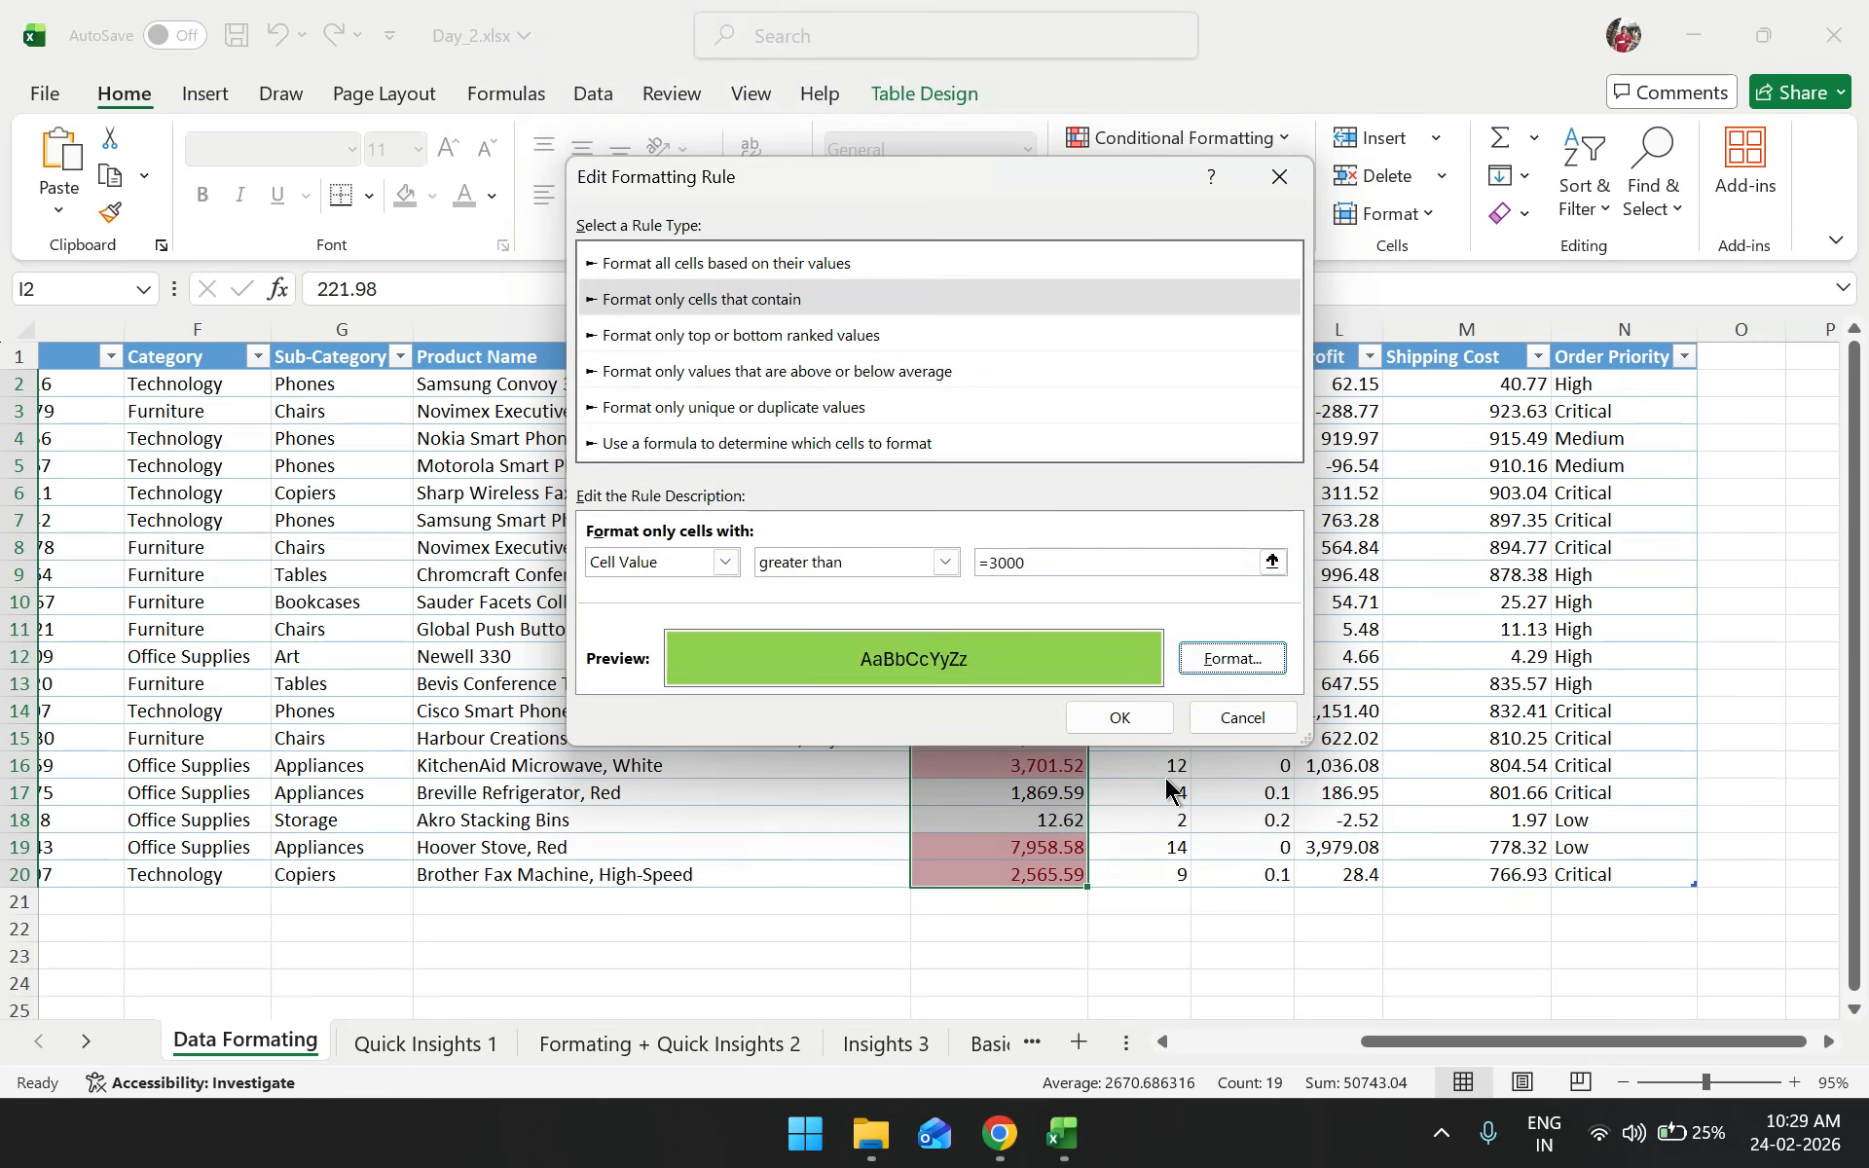
Apply the edited rule to the Sales values and close the Conditional Formatting Rules Manager
{"action": "left_click", "coordinate": [1121, 720]}
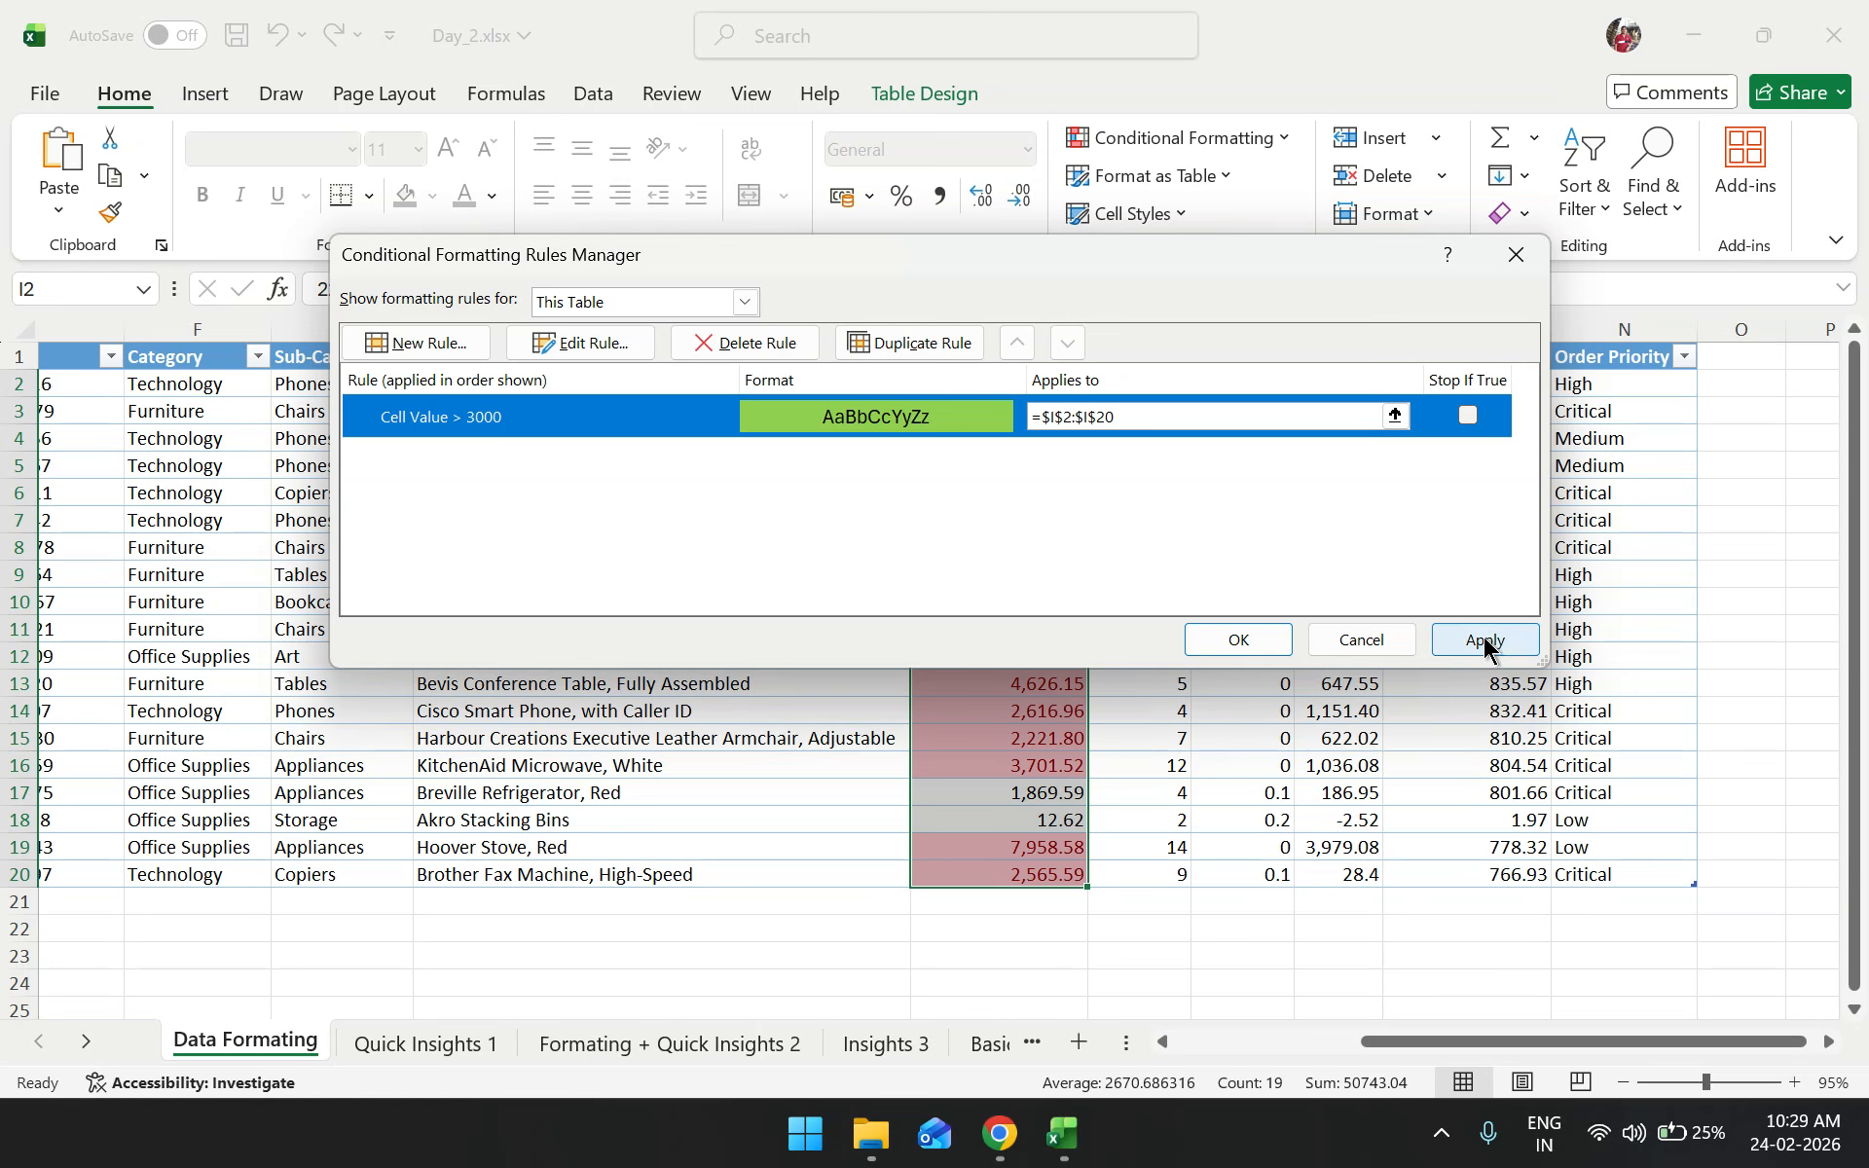
{"action": "left_click", "coordinate": [1482, 638]}
{"action": "left_click", "coordinate": [1266, 642]}
{"action": "left_click", "coordinate": [1175, 737]}
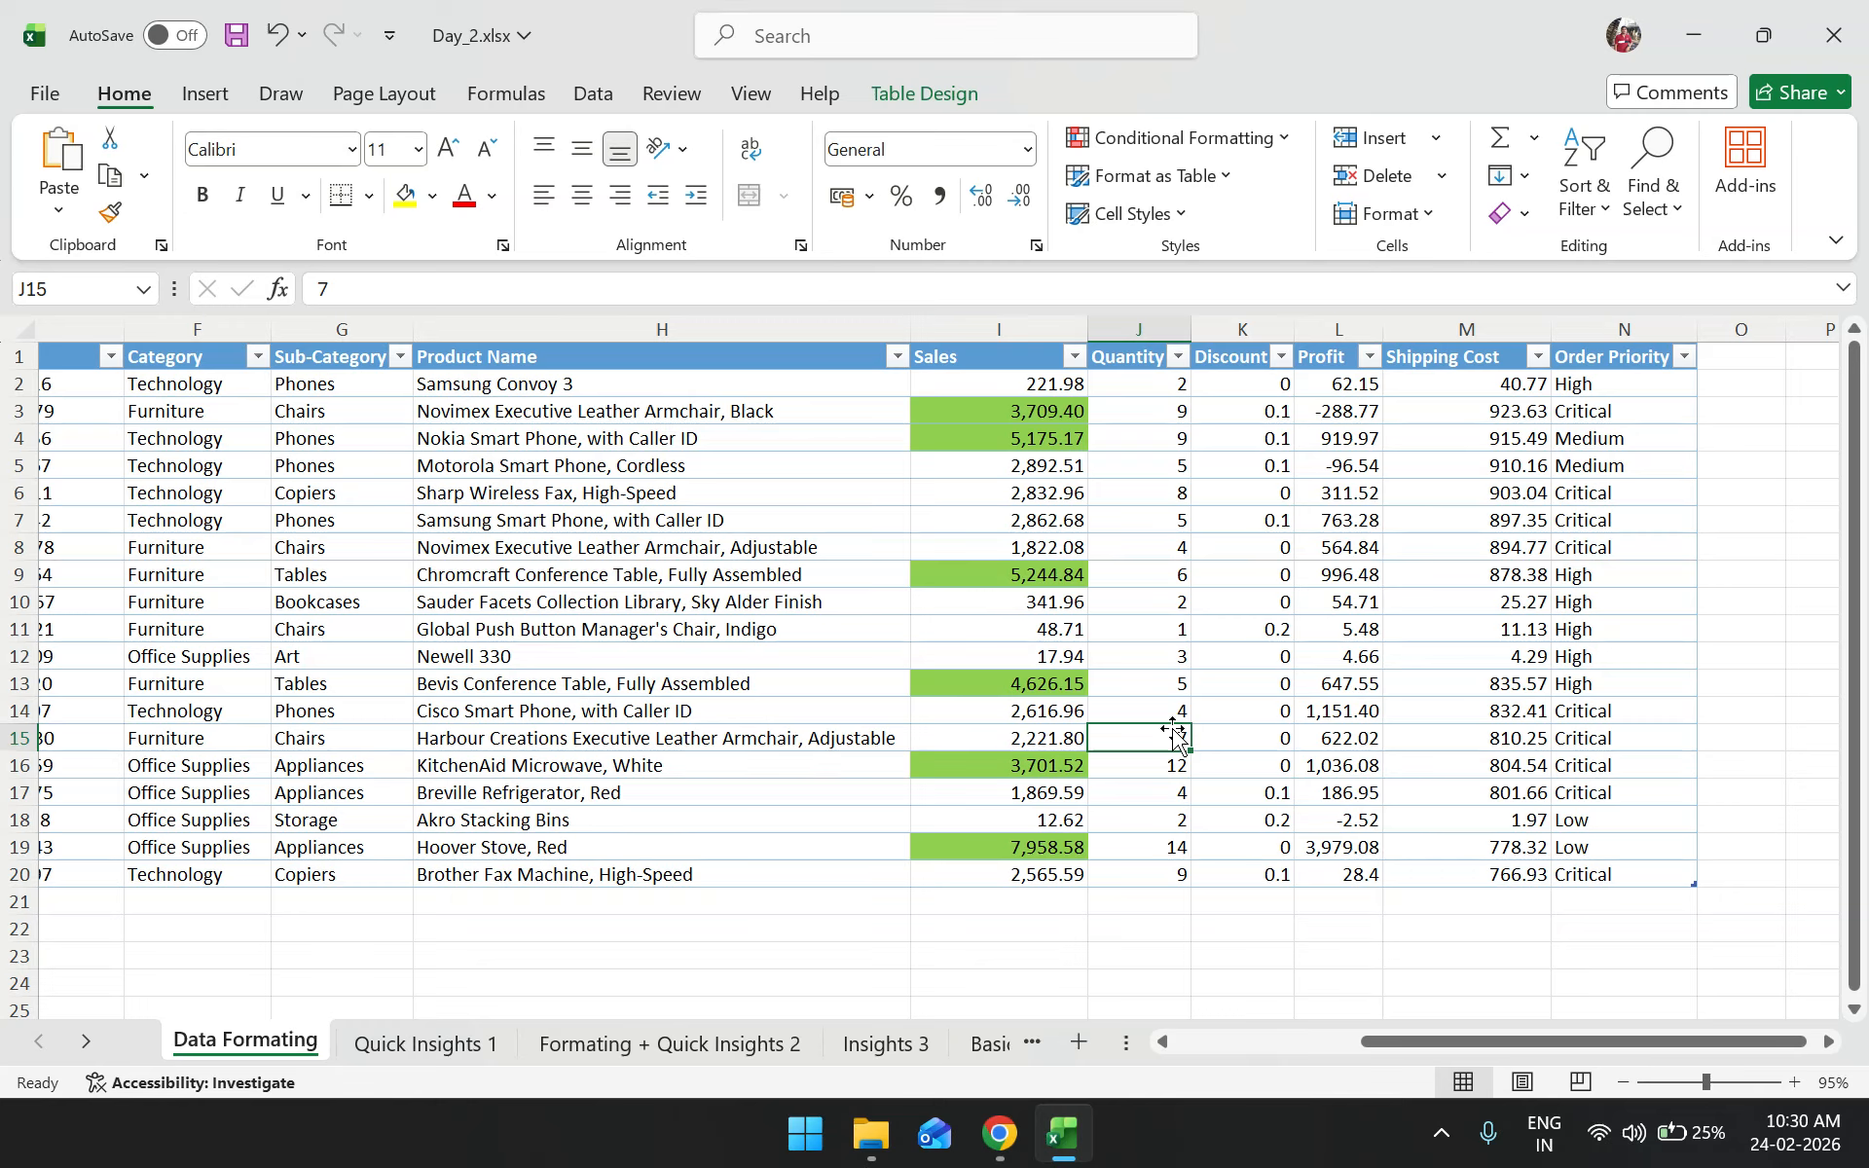
Overwrite Sales cell I6 with a $ sign
{"action": "left_click", "coordinate": [968, 436]}
{"action": "left_click", "coordinate": [965, 490]}
{"action": "type", "text": "$"}
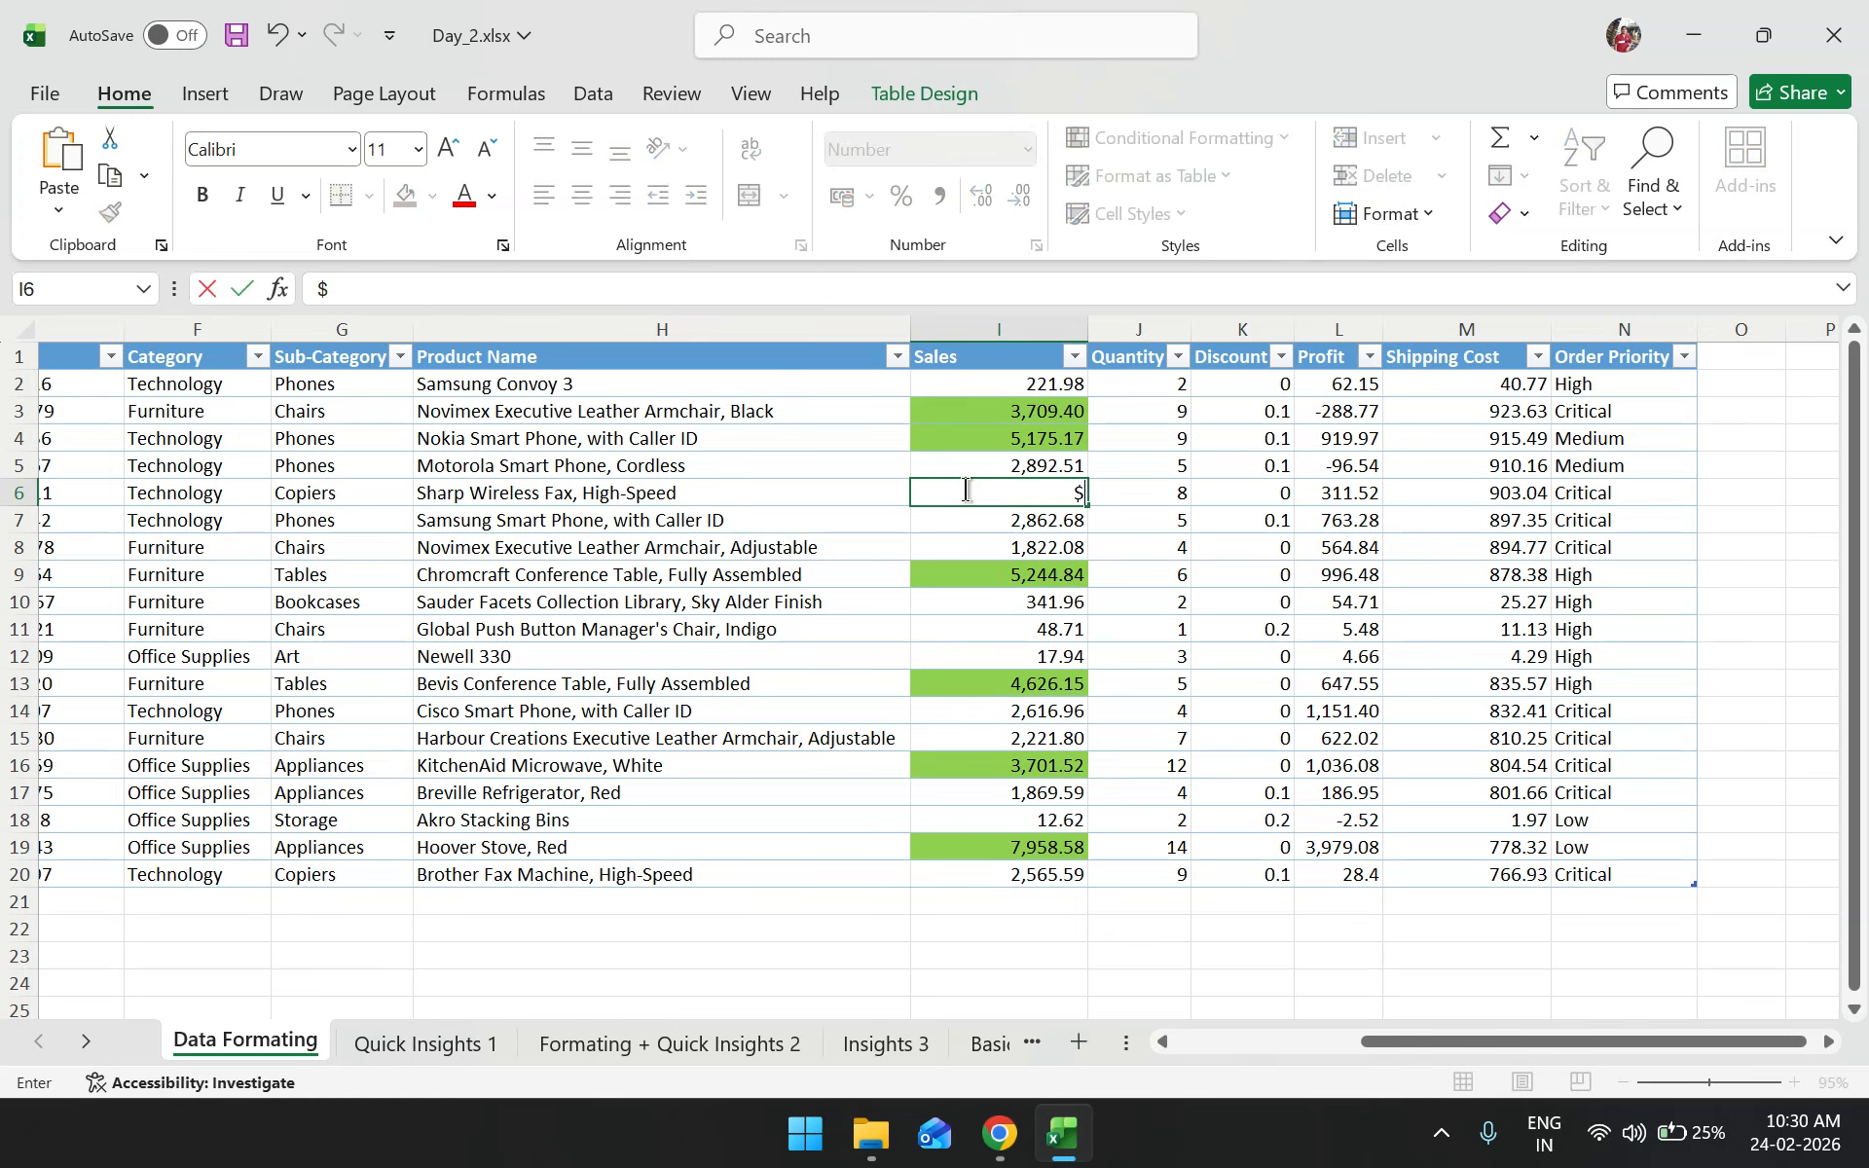
{"action": "left_click", "coordinate": [972, 526]}
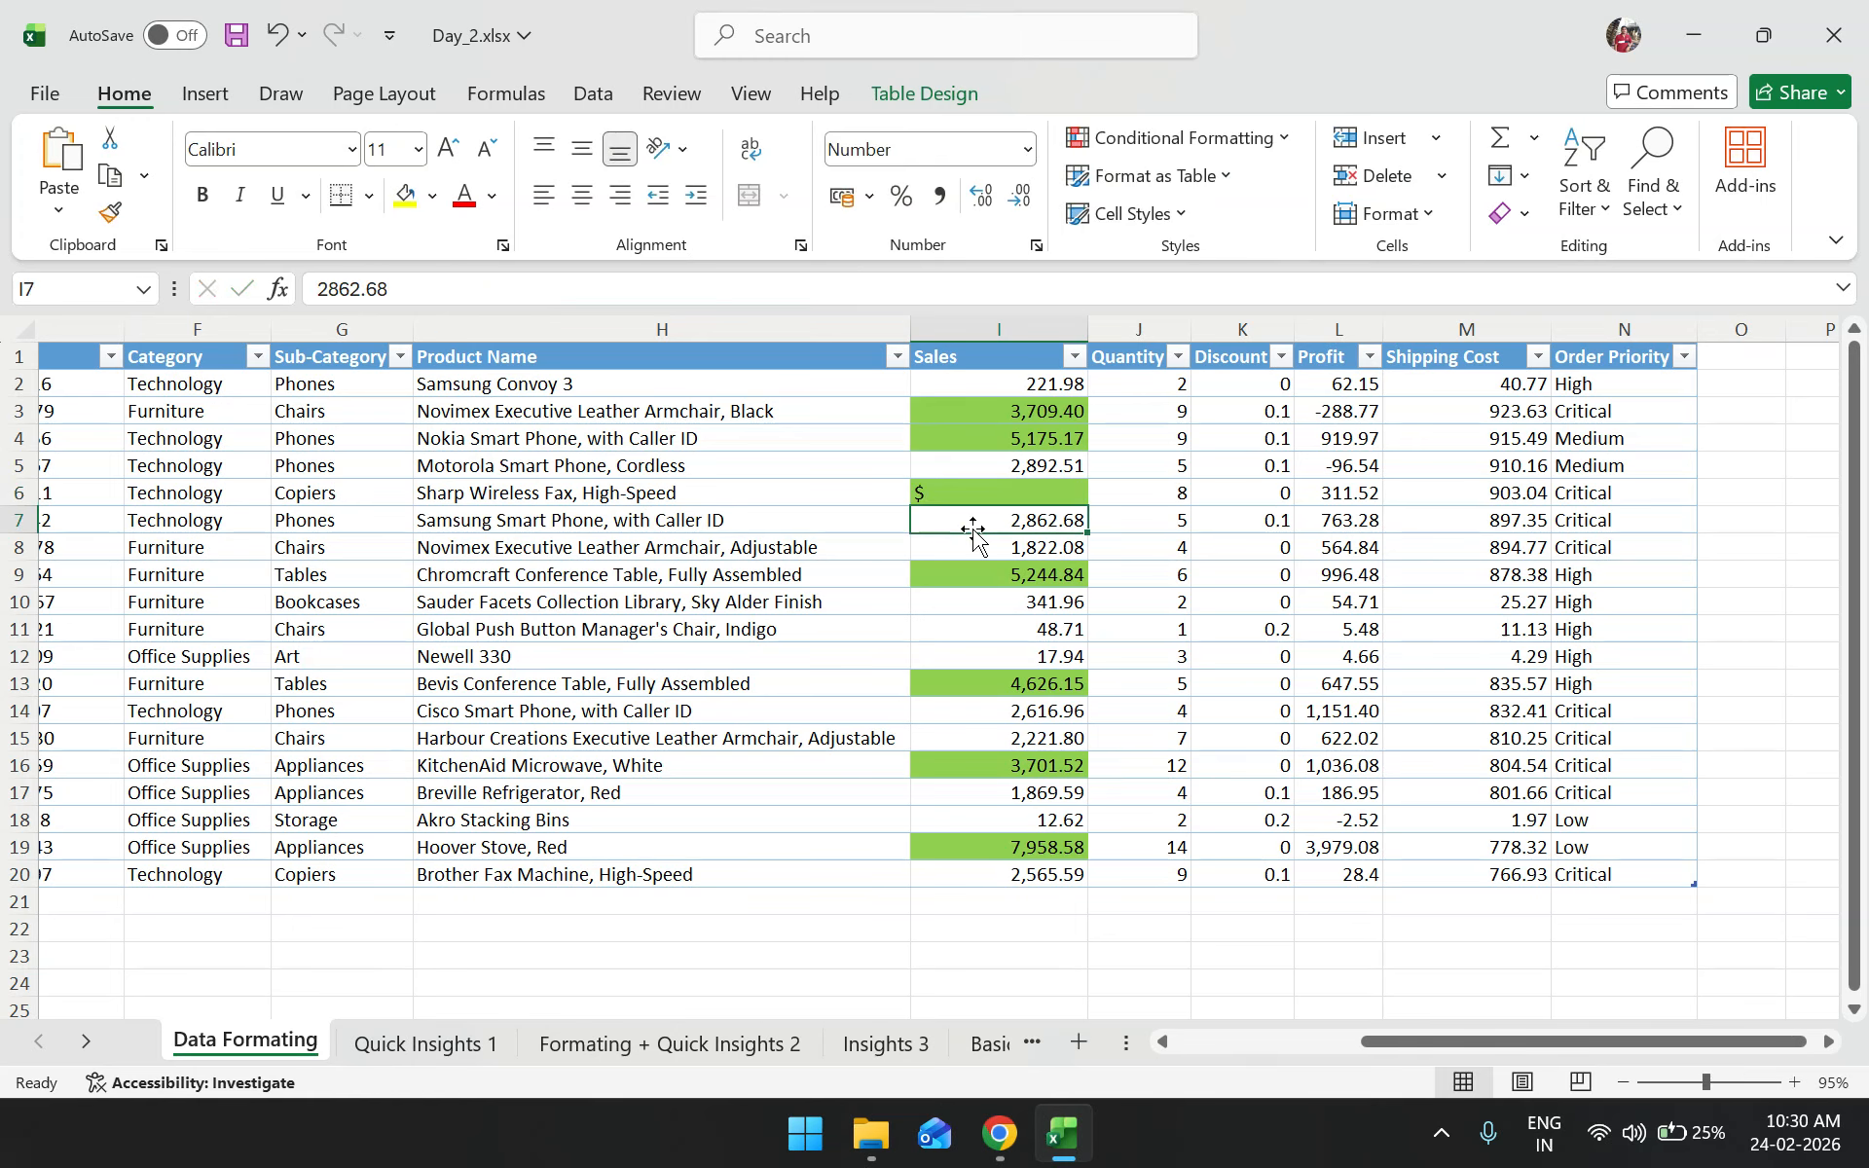
{"action": "left_click", "coordinate": [979, 487]}
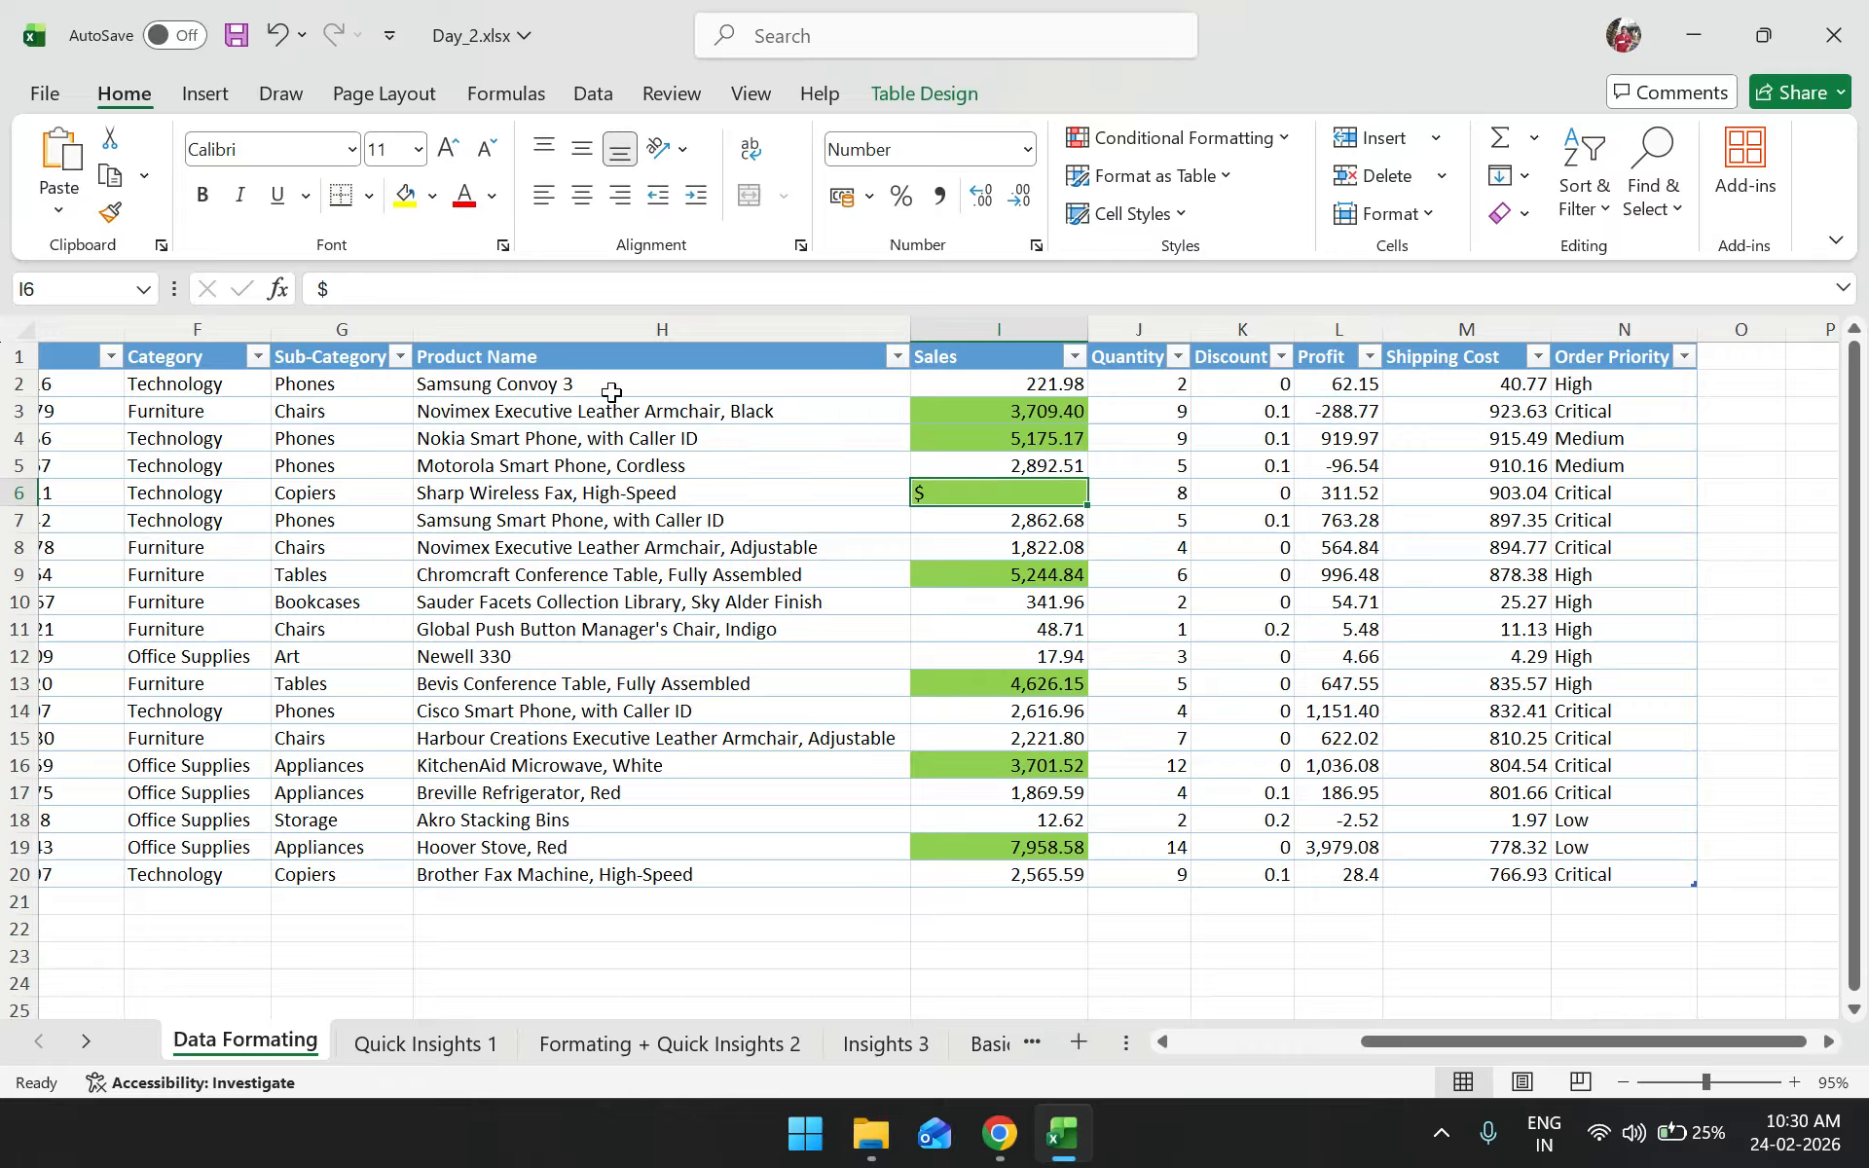
Try to replace all $ signs with nothing in the Product Name cells H2:H20 using Find and Replace
{"action": "left_click_drag", "start_coordinate": [548, 383], "coordinate": [599, 878]}
{"action": "key", "text": "ctrl+f"}
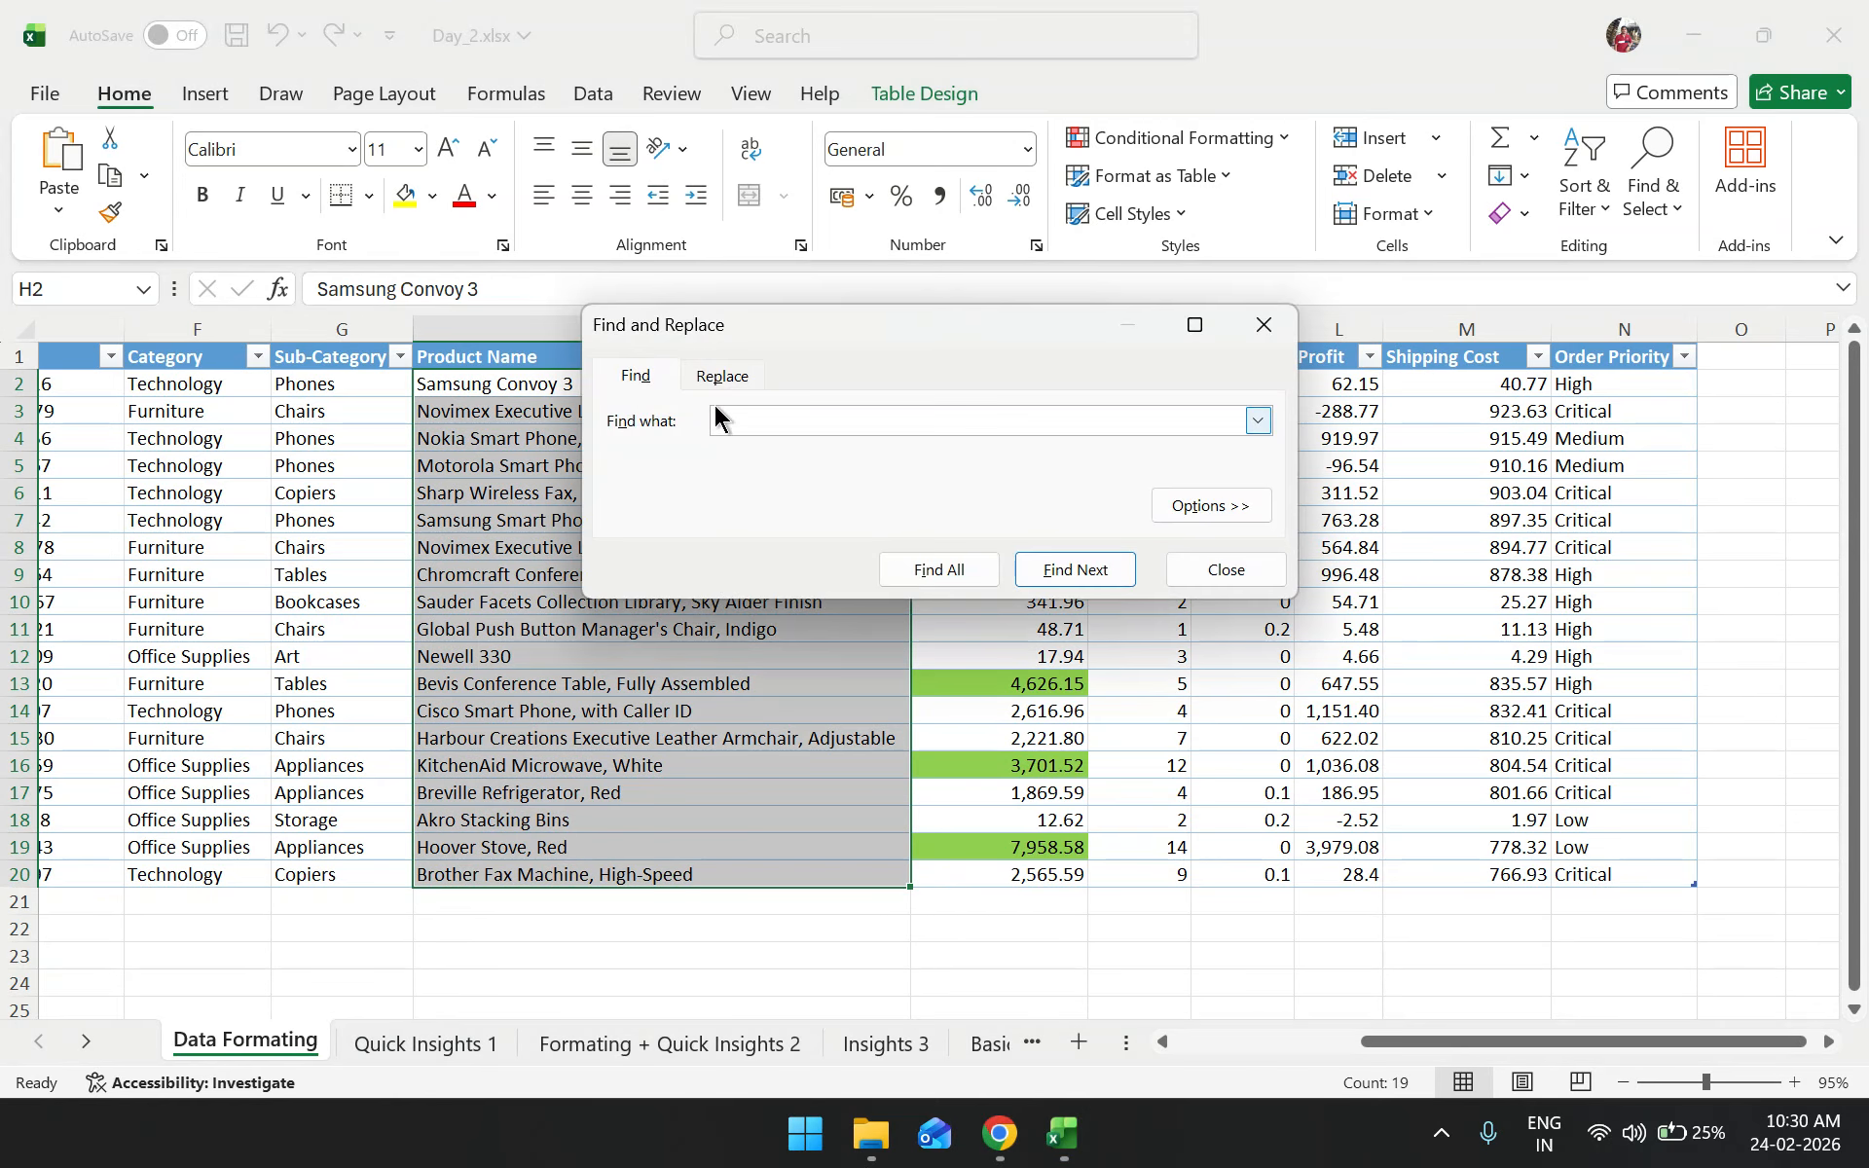
{"action": "left_click", "coordinate": [719, 374]}
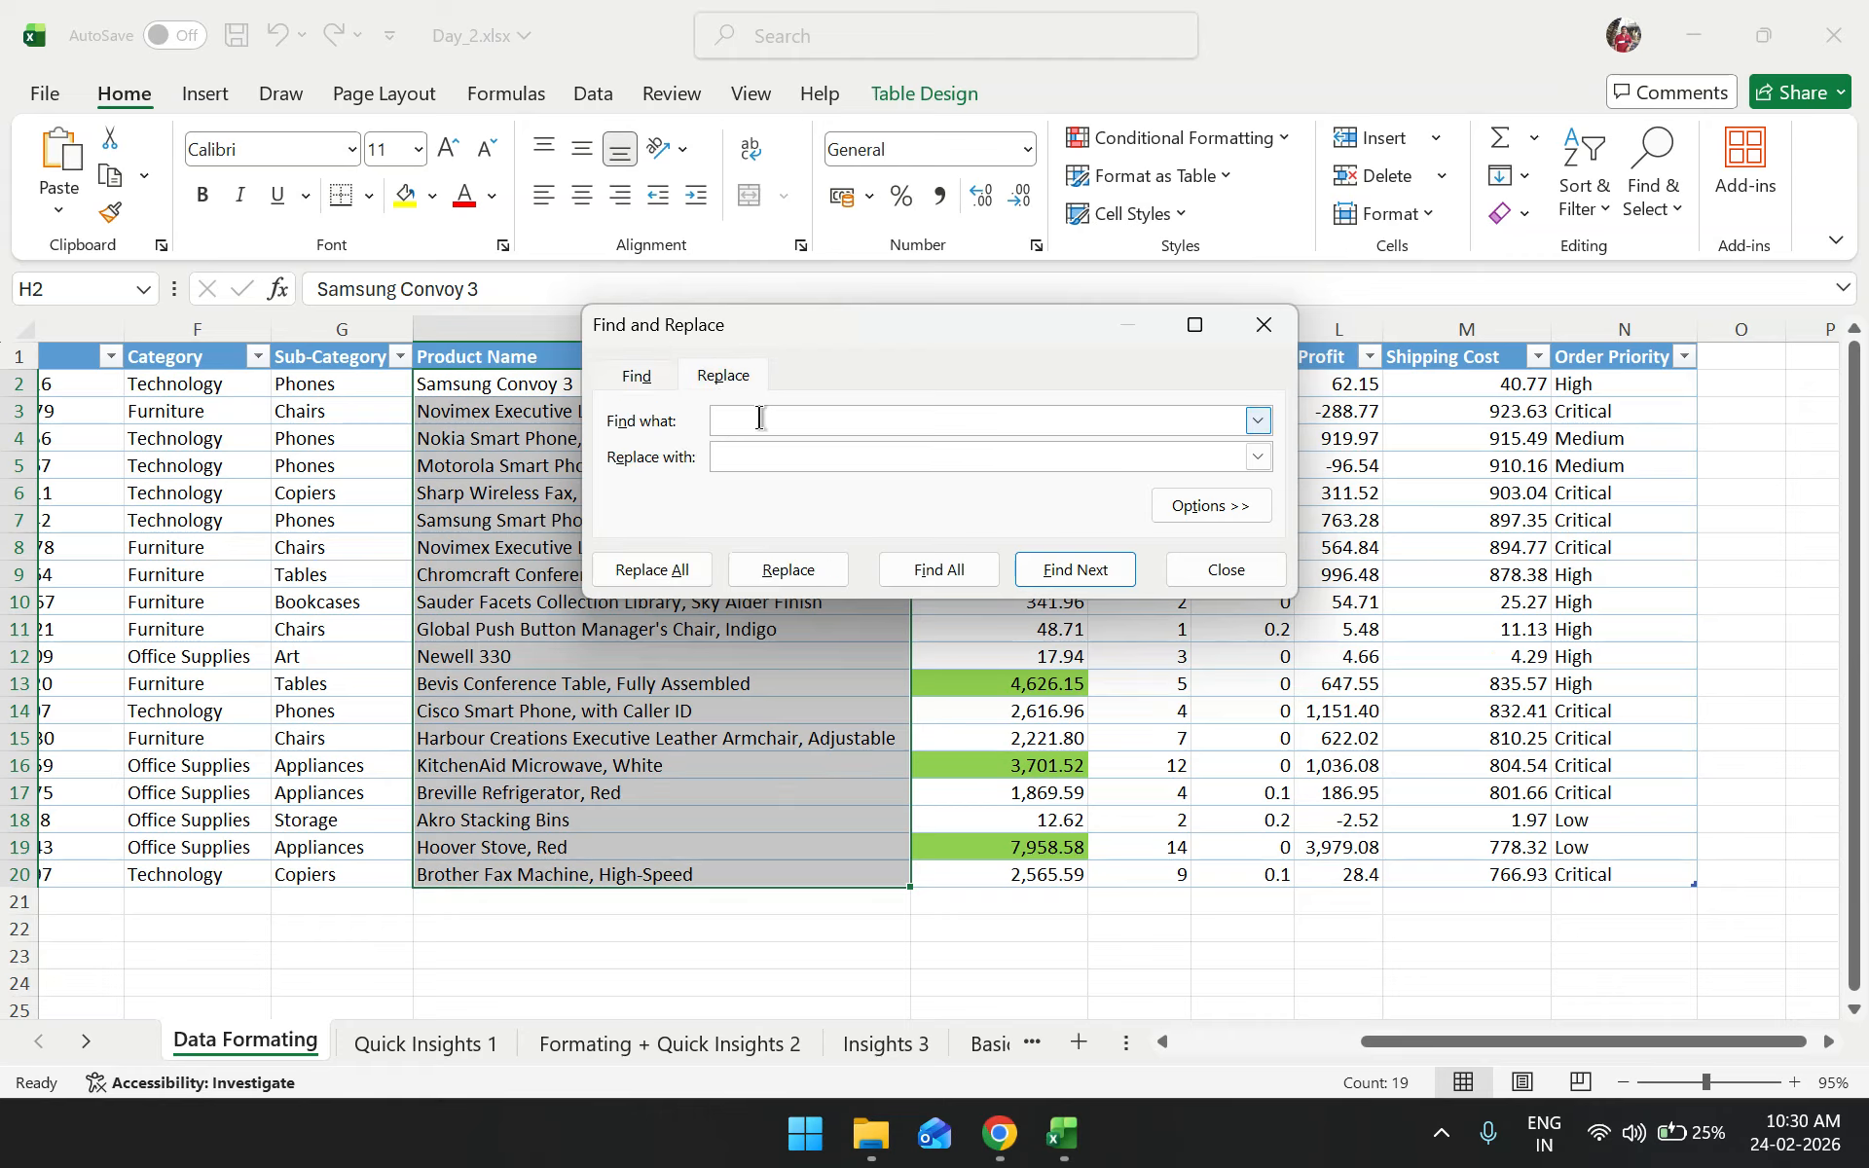
{"action": "type", "text": "$"}
{"action": "left_click", "coordinate": [676, 583]}
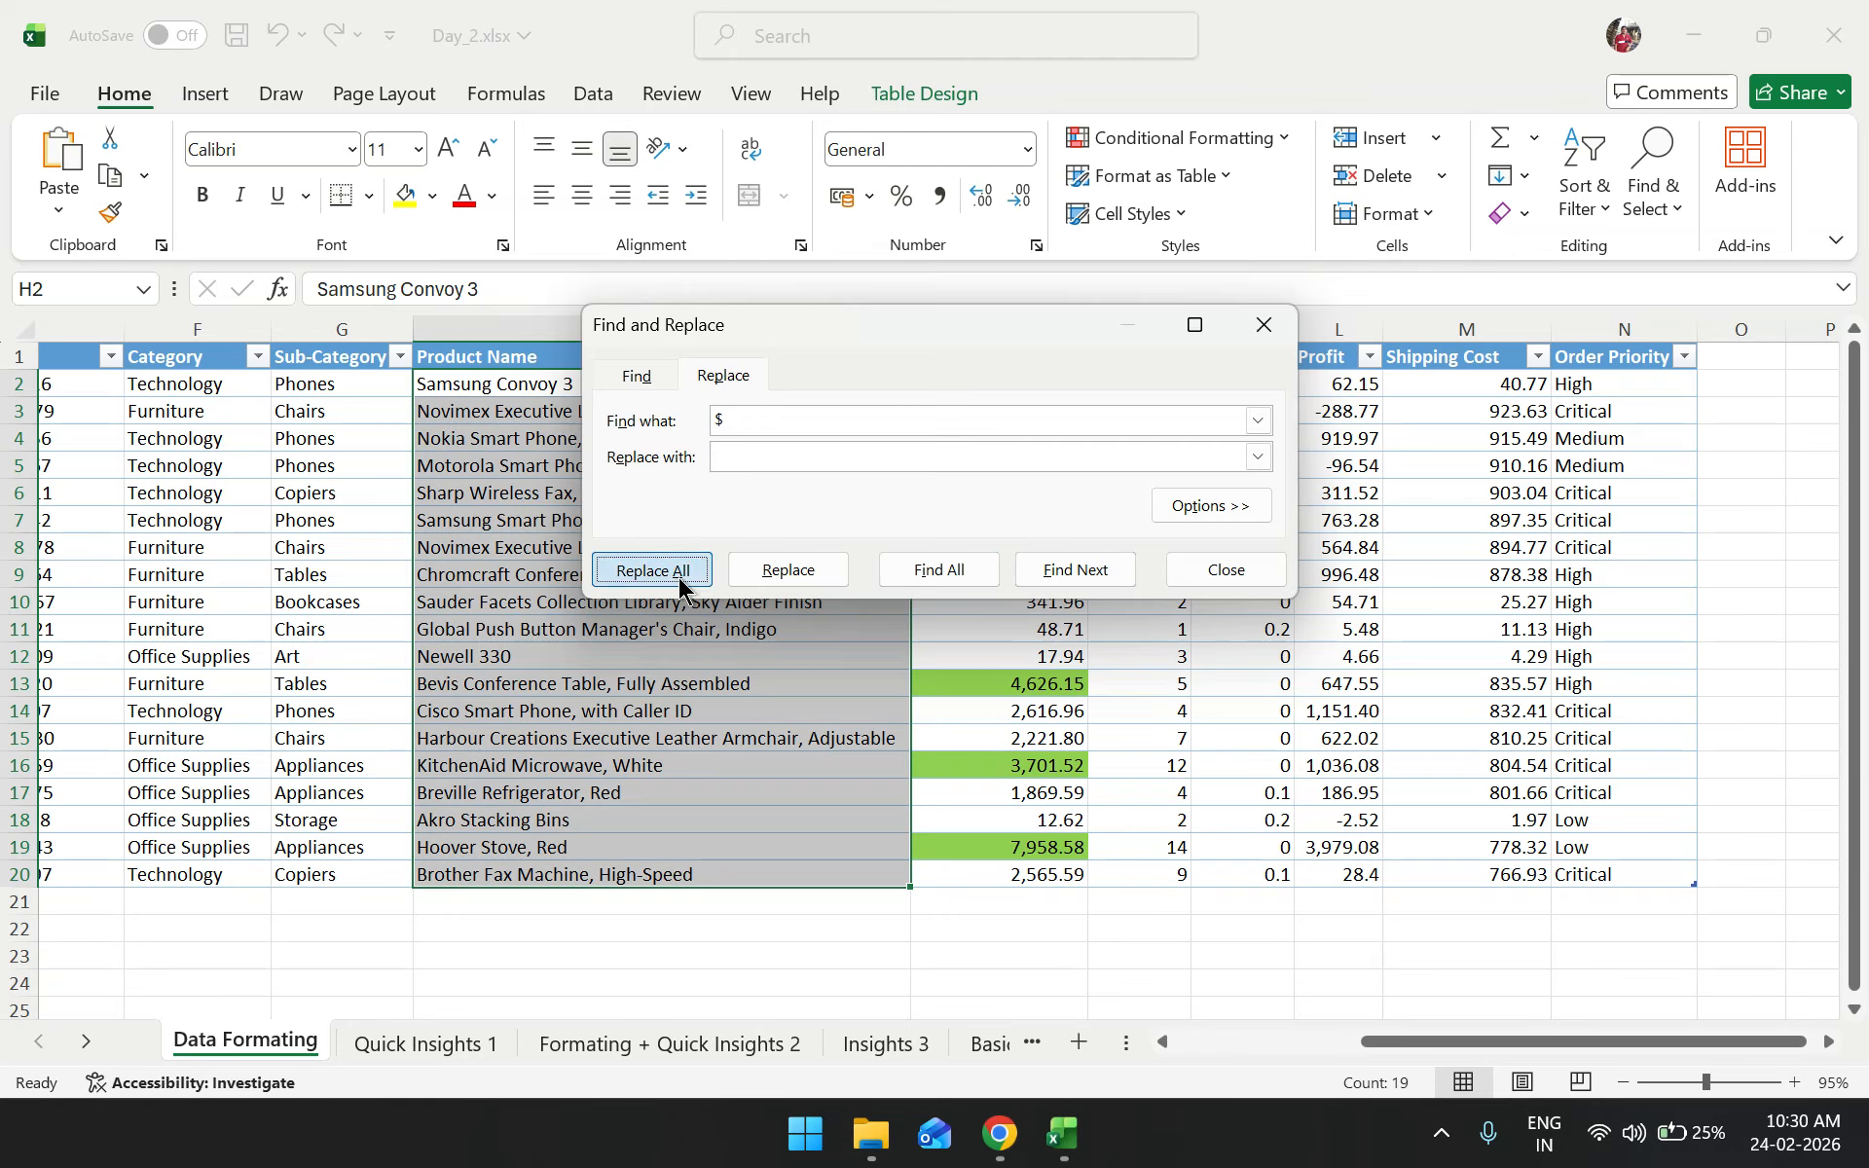
{"action": "left_click", "coordinate": [1095, 578]}
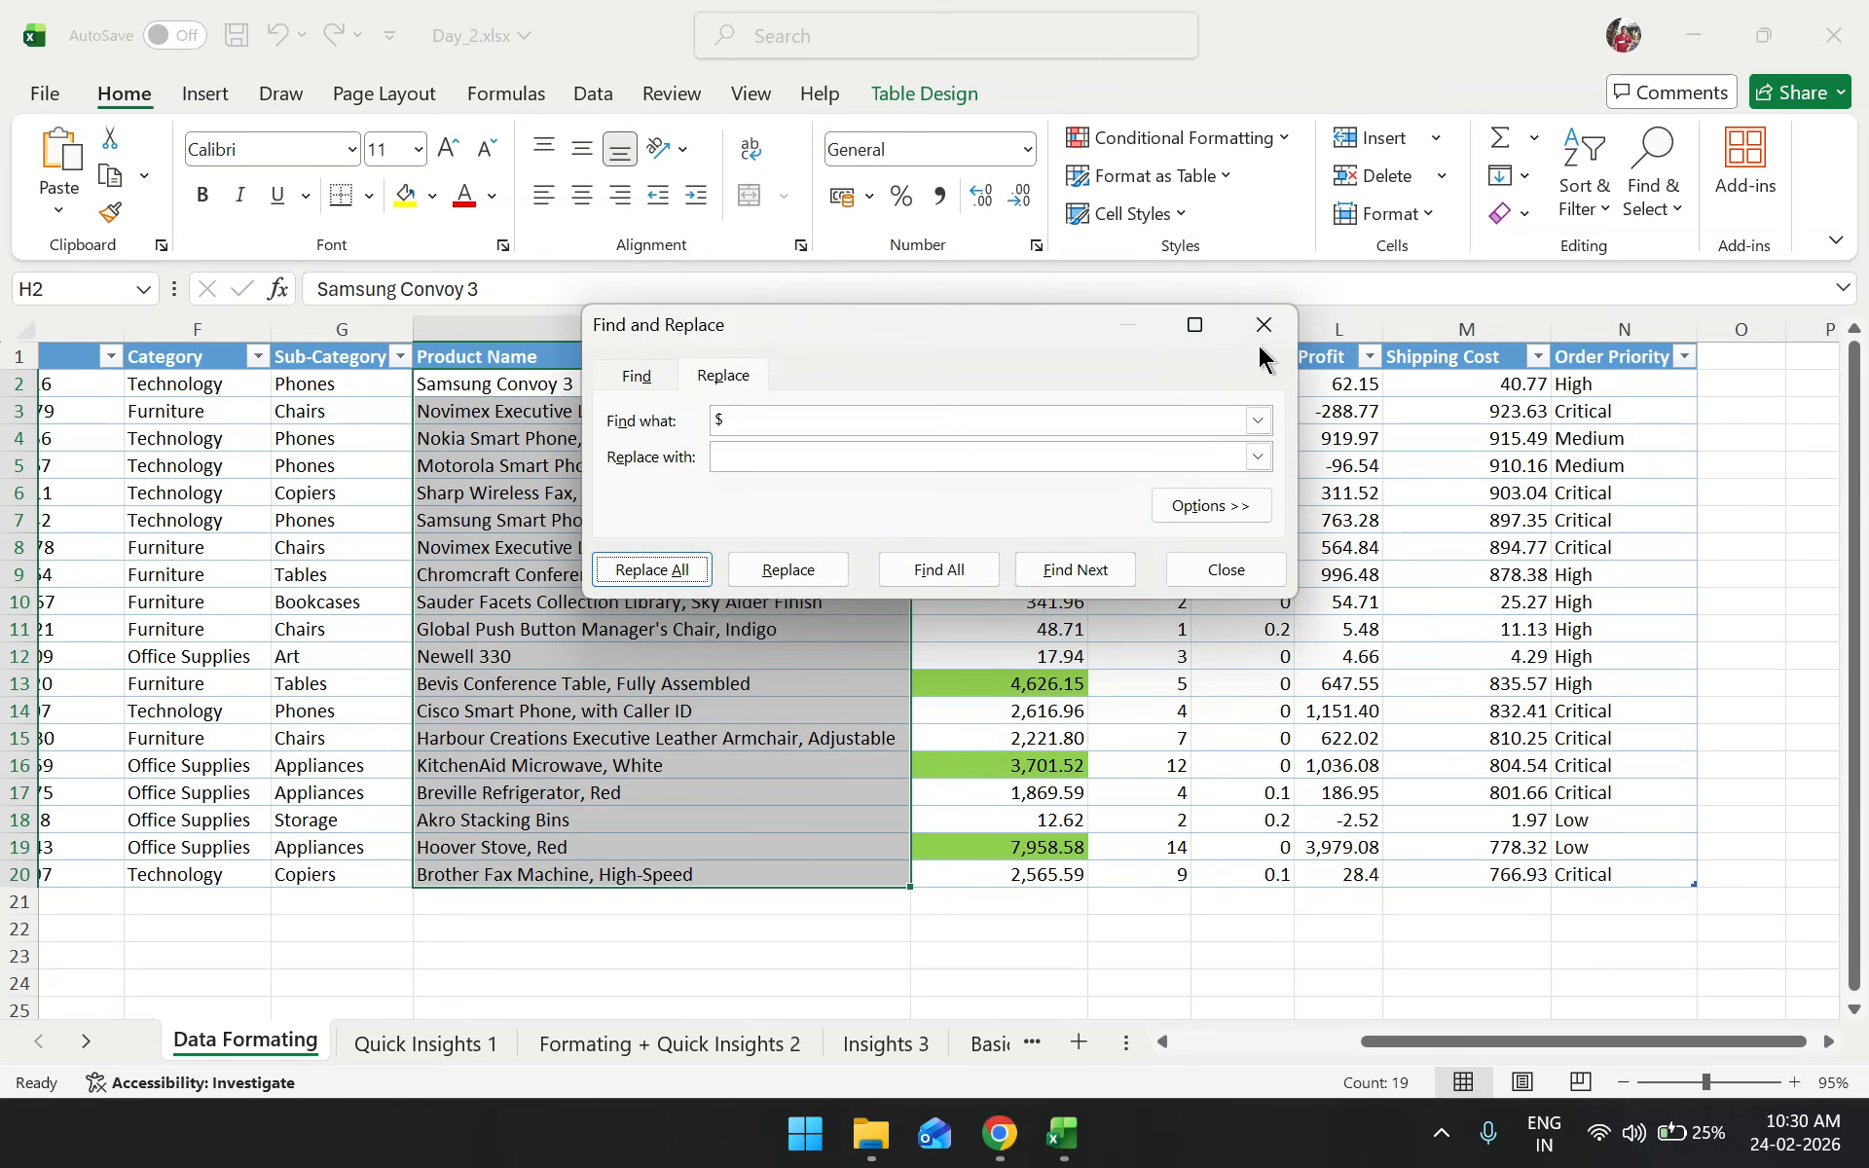
{"action": "left_click", "coordinate": [1266, 329]}
Undo the $ entry in Sales cell I6
{"action": "left_click", "coordinate": [1034, 634]}
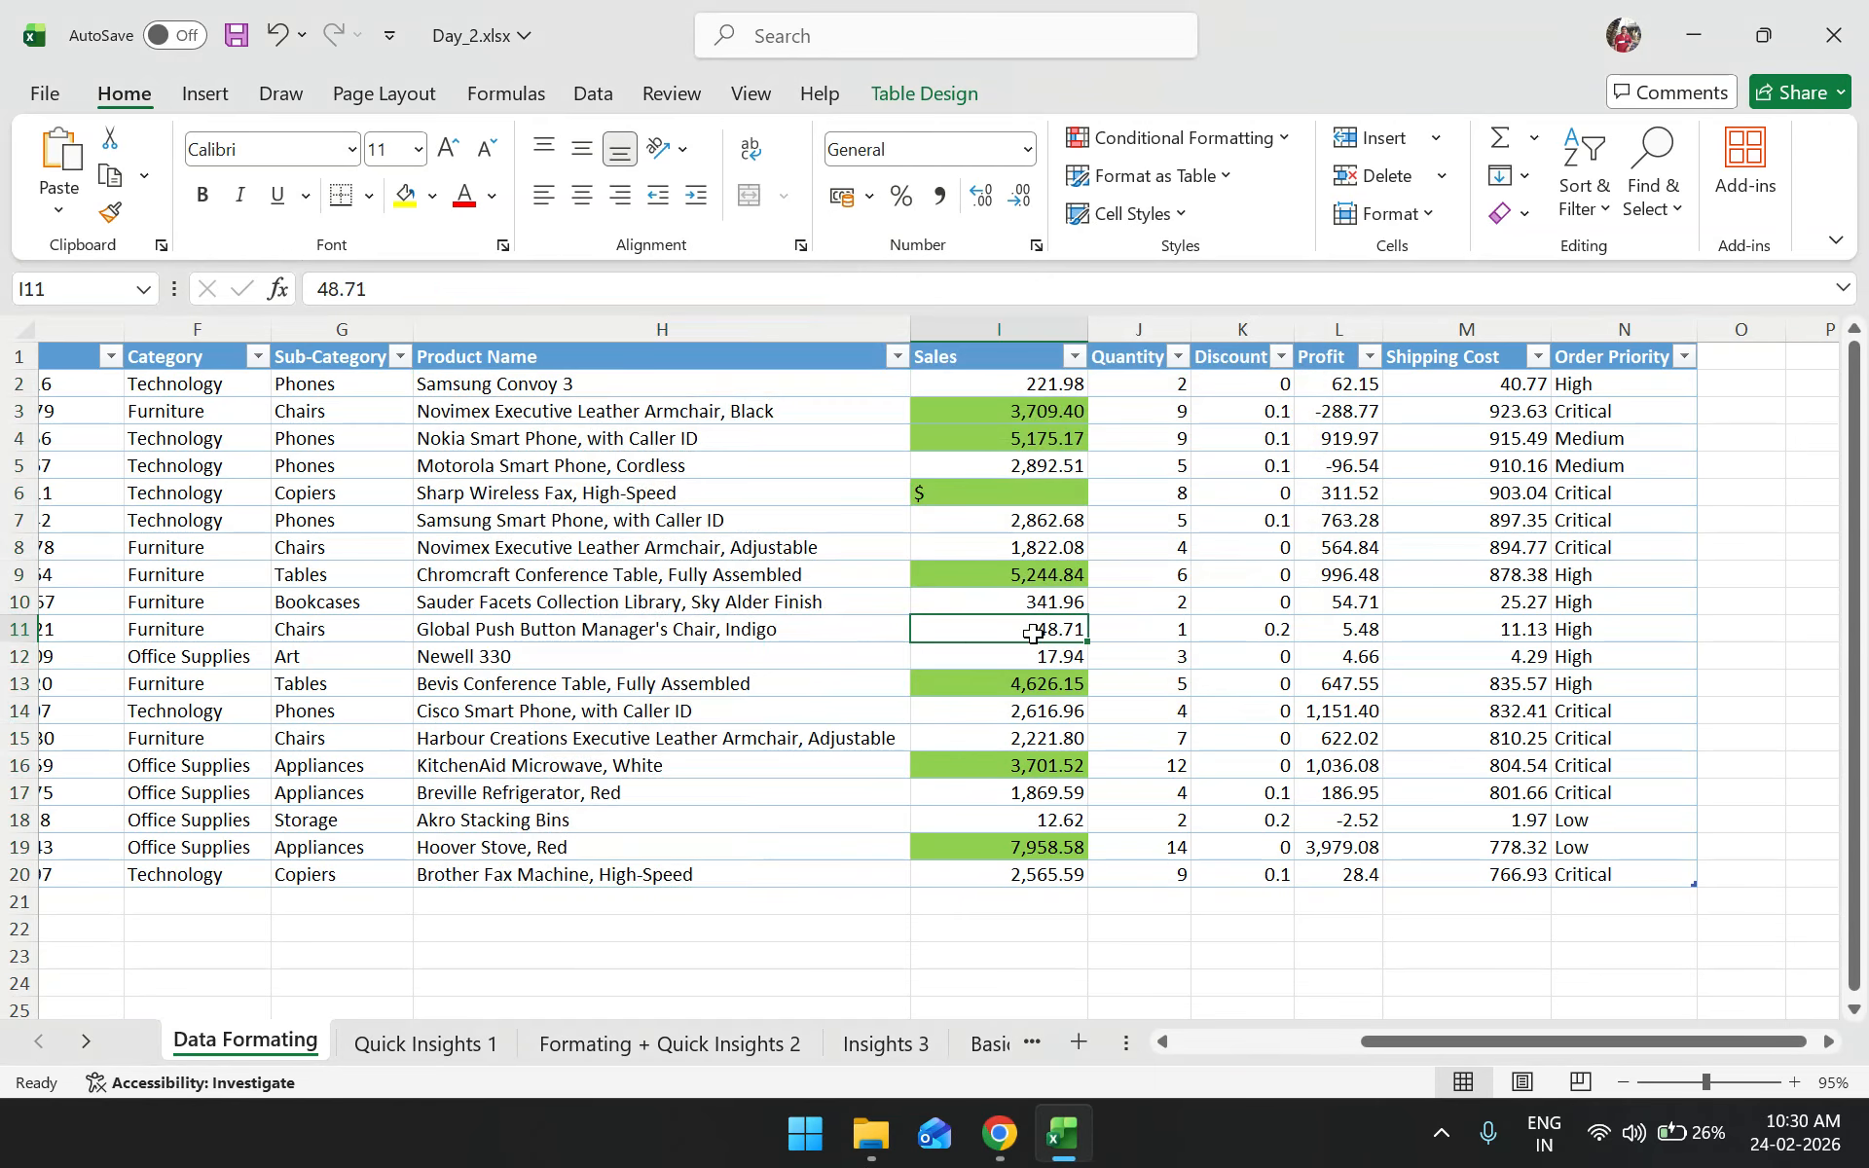
{"action": "key", "text": "ctrl+z"}
{"action": "left_click", "coordinate": [1034, 634]}
{"action": "left_click_drag", "start_coordinate": [1032, 468], "coordinate": [1049, 660]}
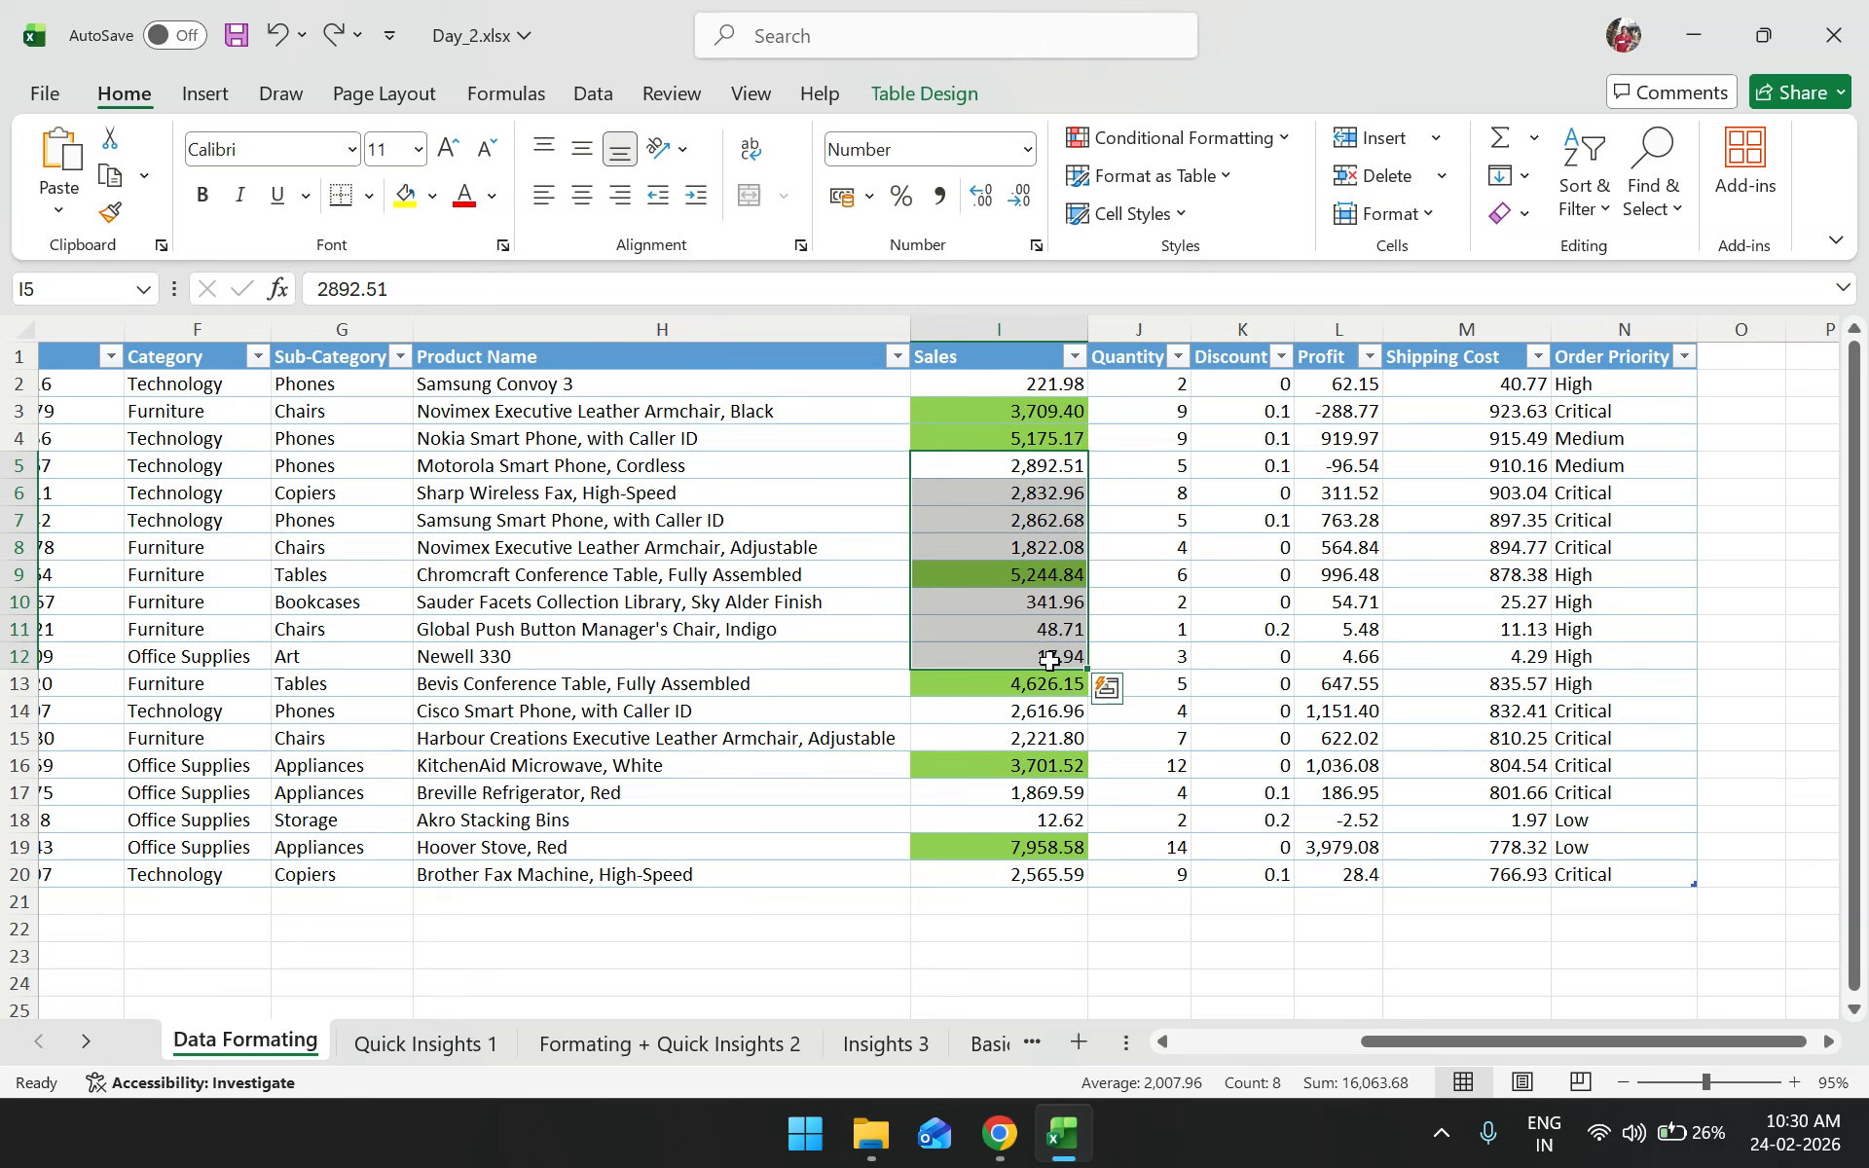
{"action": "left_click", "coordinate": [1049, 660]}
{"action": "left_click", "coordinate": [1070, 498]}
{"action": "left_click_drag", "start_coordinate": [1101, 498], "coordinate": [1305, 872]}
{"action": "left_click", "coordinate": [1351, 793]}
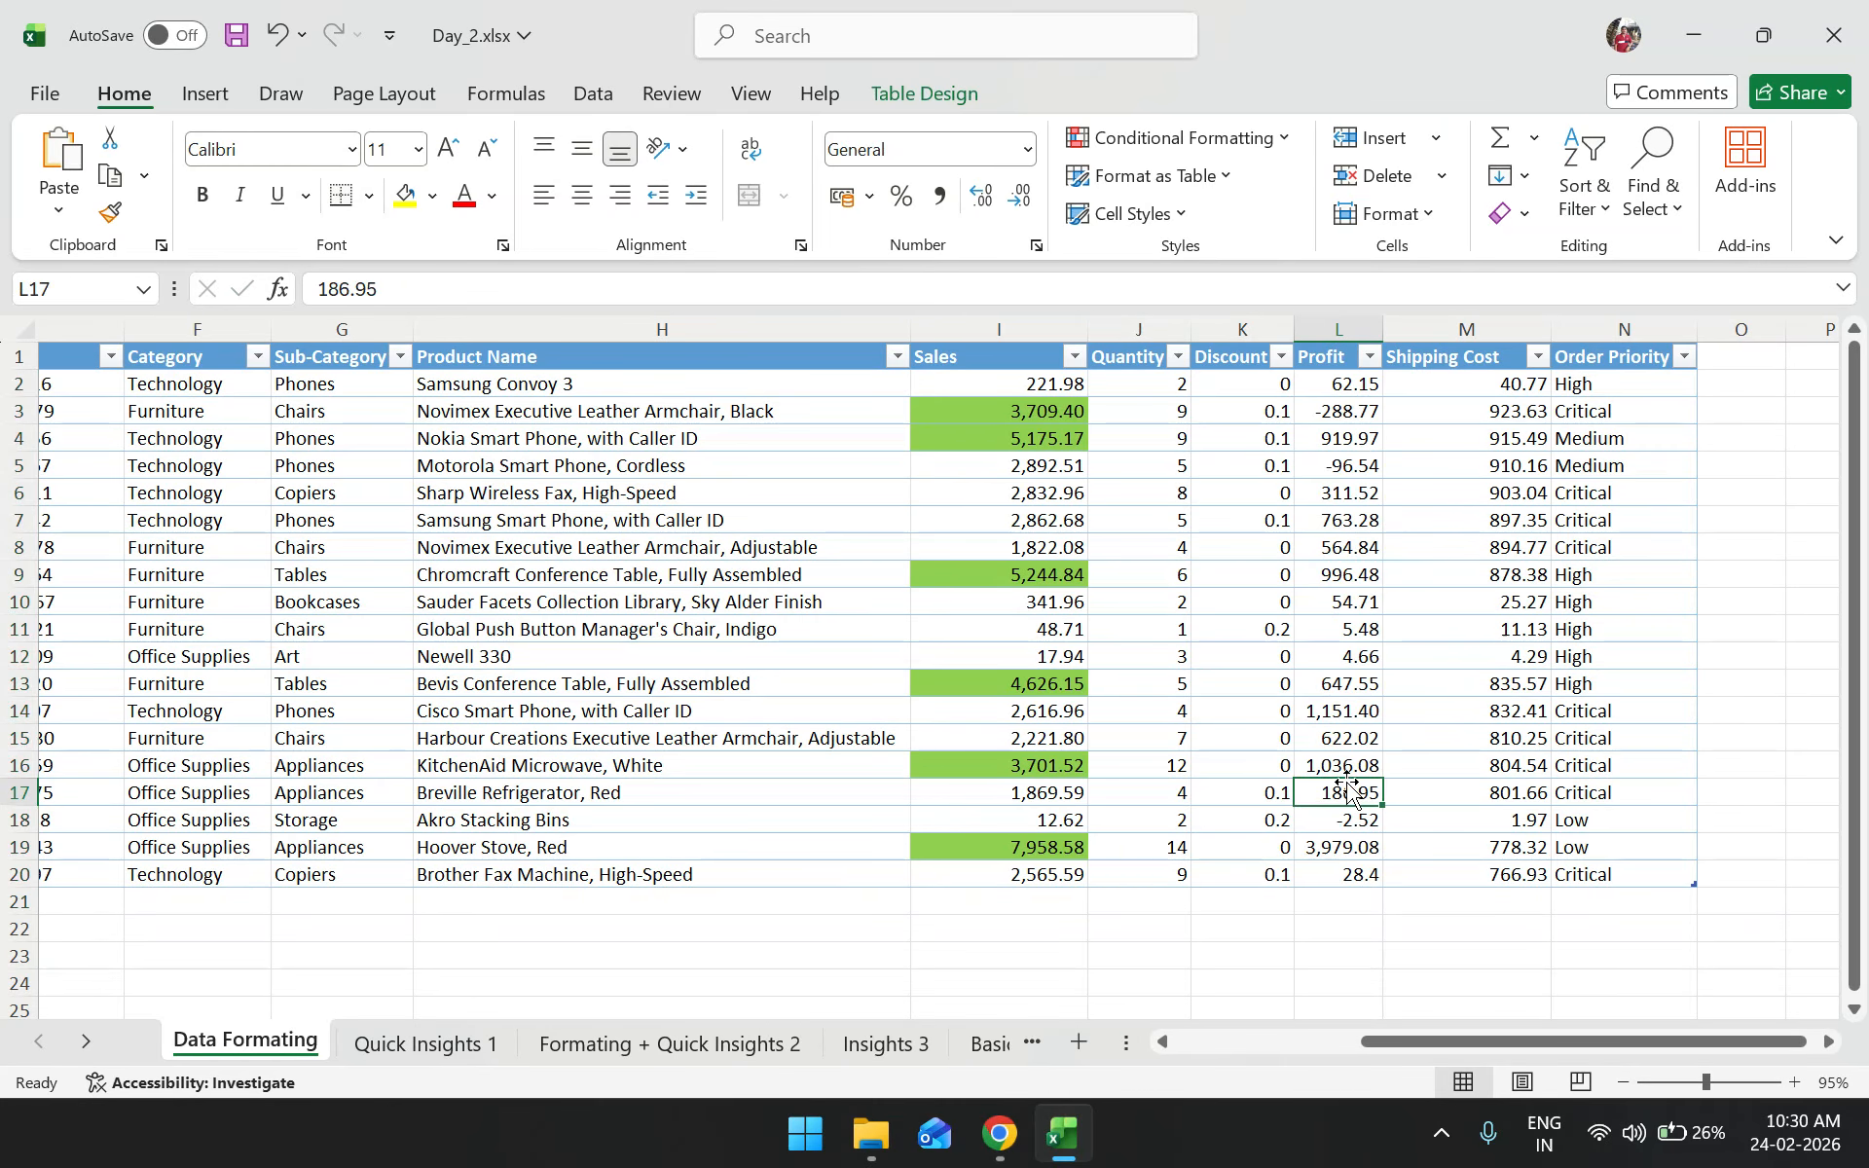
Format the Profit values L2:L20 as Currency
{"action": "left_click_drag", "start_coordinate": [1341, 387], "coordinate": [1318, 876]}
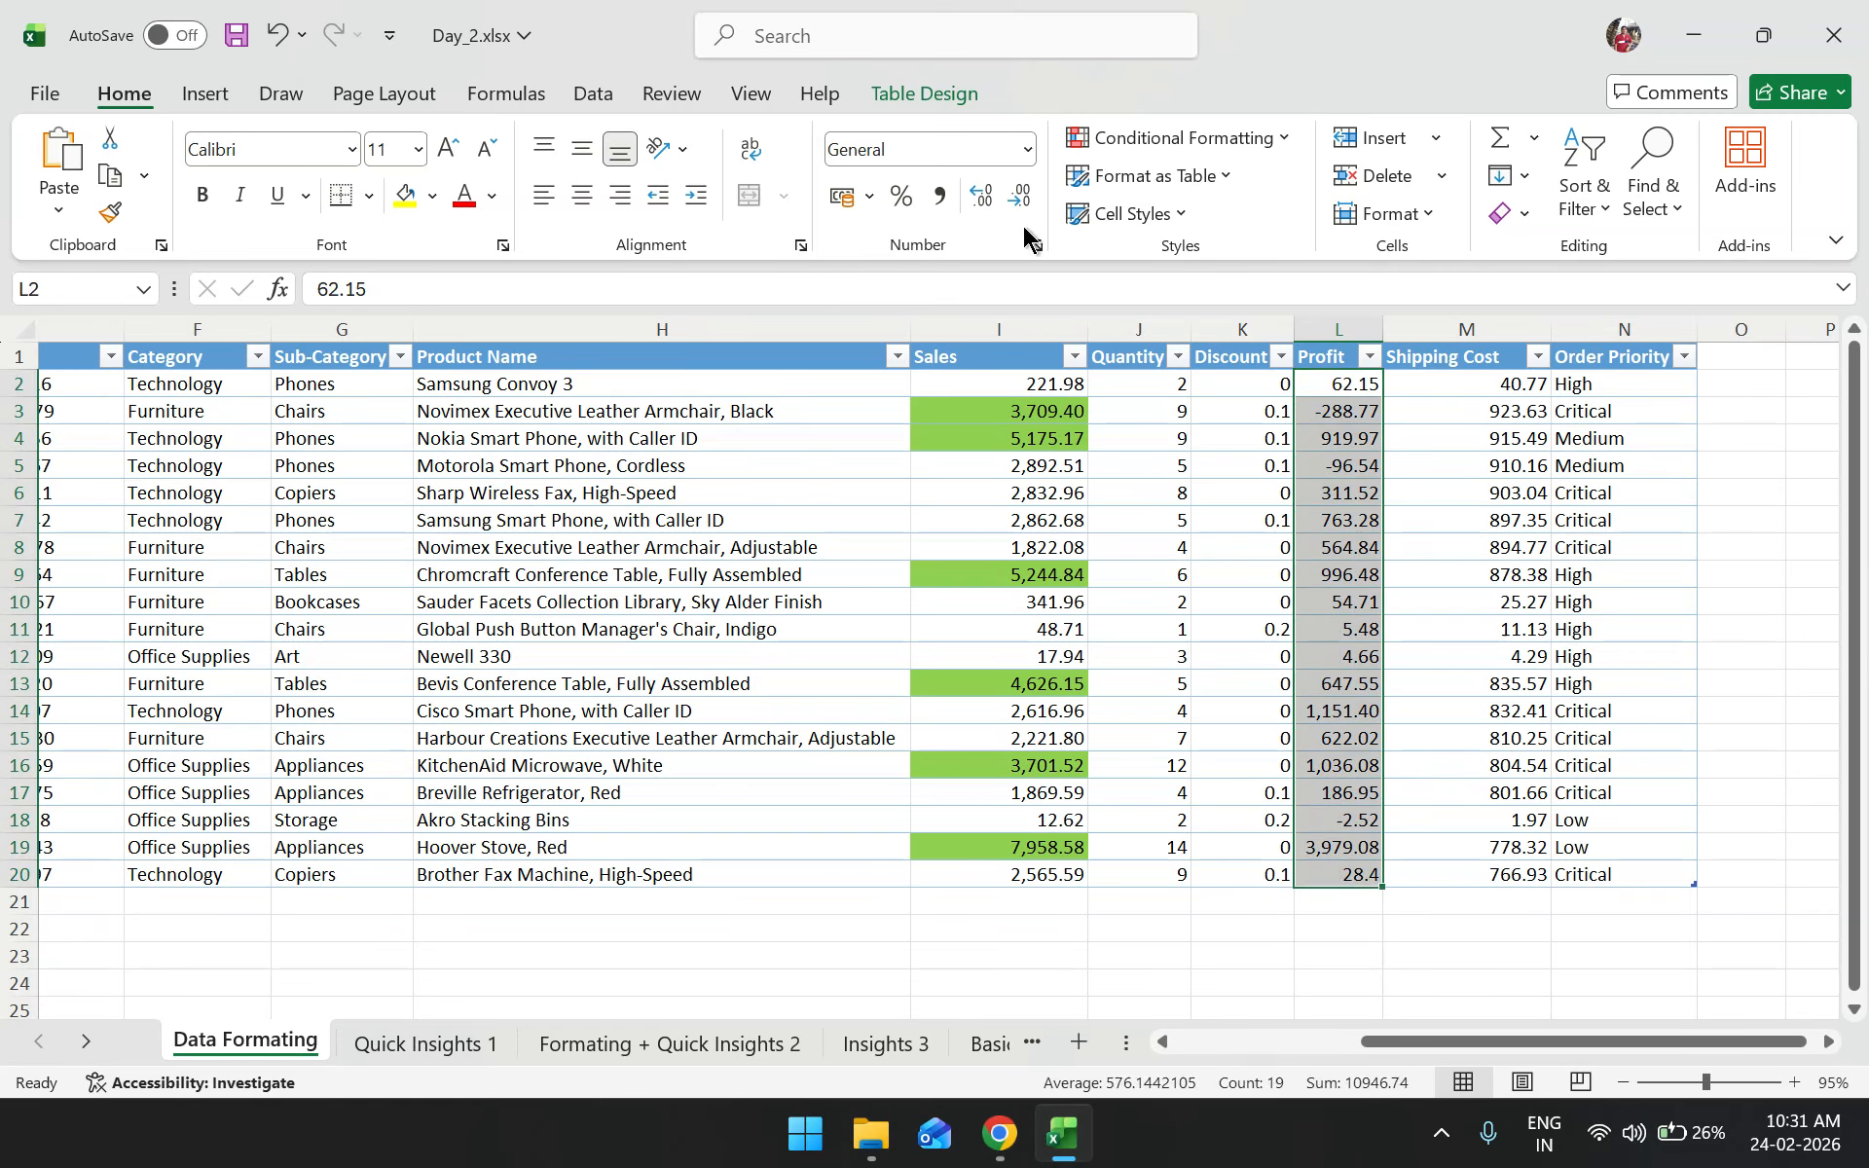
{"action": "left_click", "coordinate": [1022, 149]}
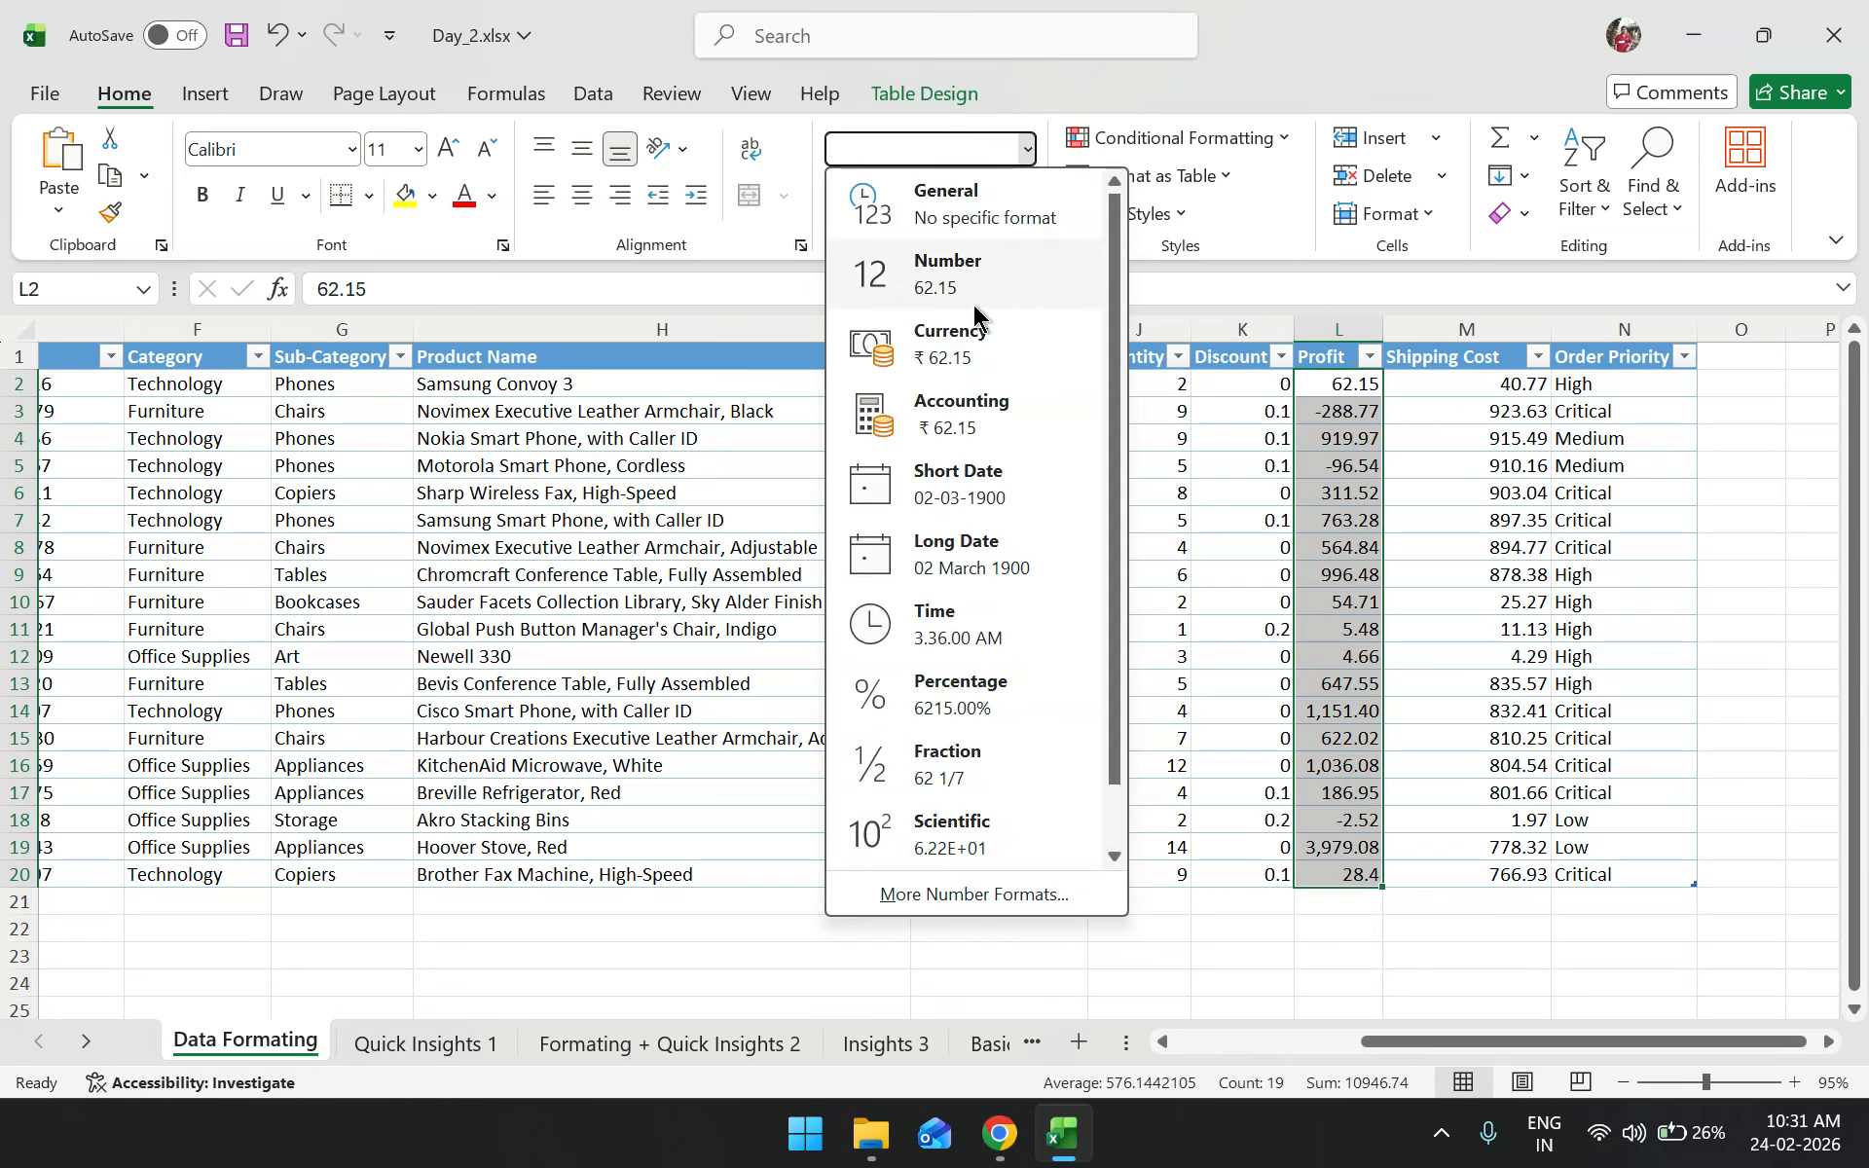
{"action": "left_click", "coordinate": [971, 331]}
{"action": "left_click", "coordinate": [1312, 657]}
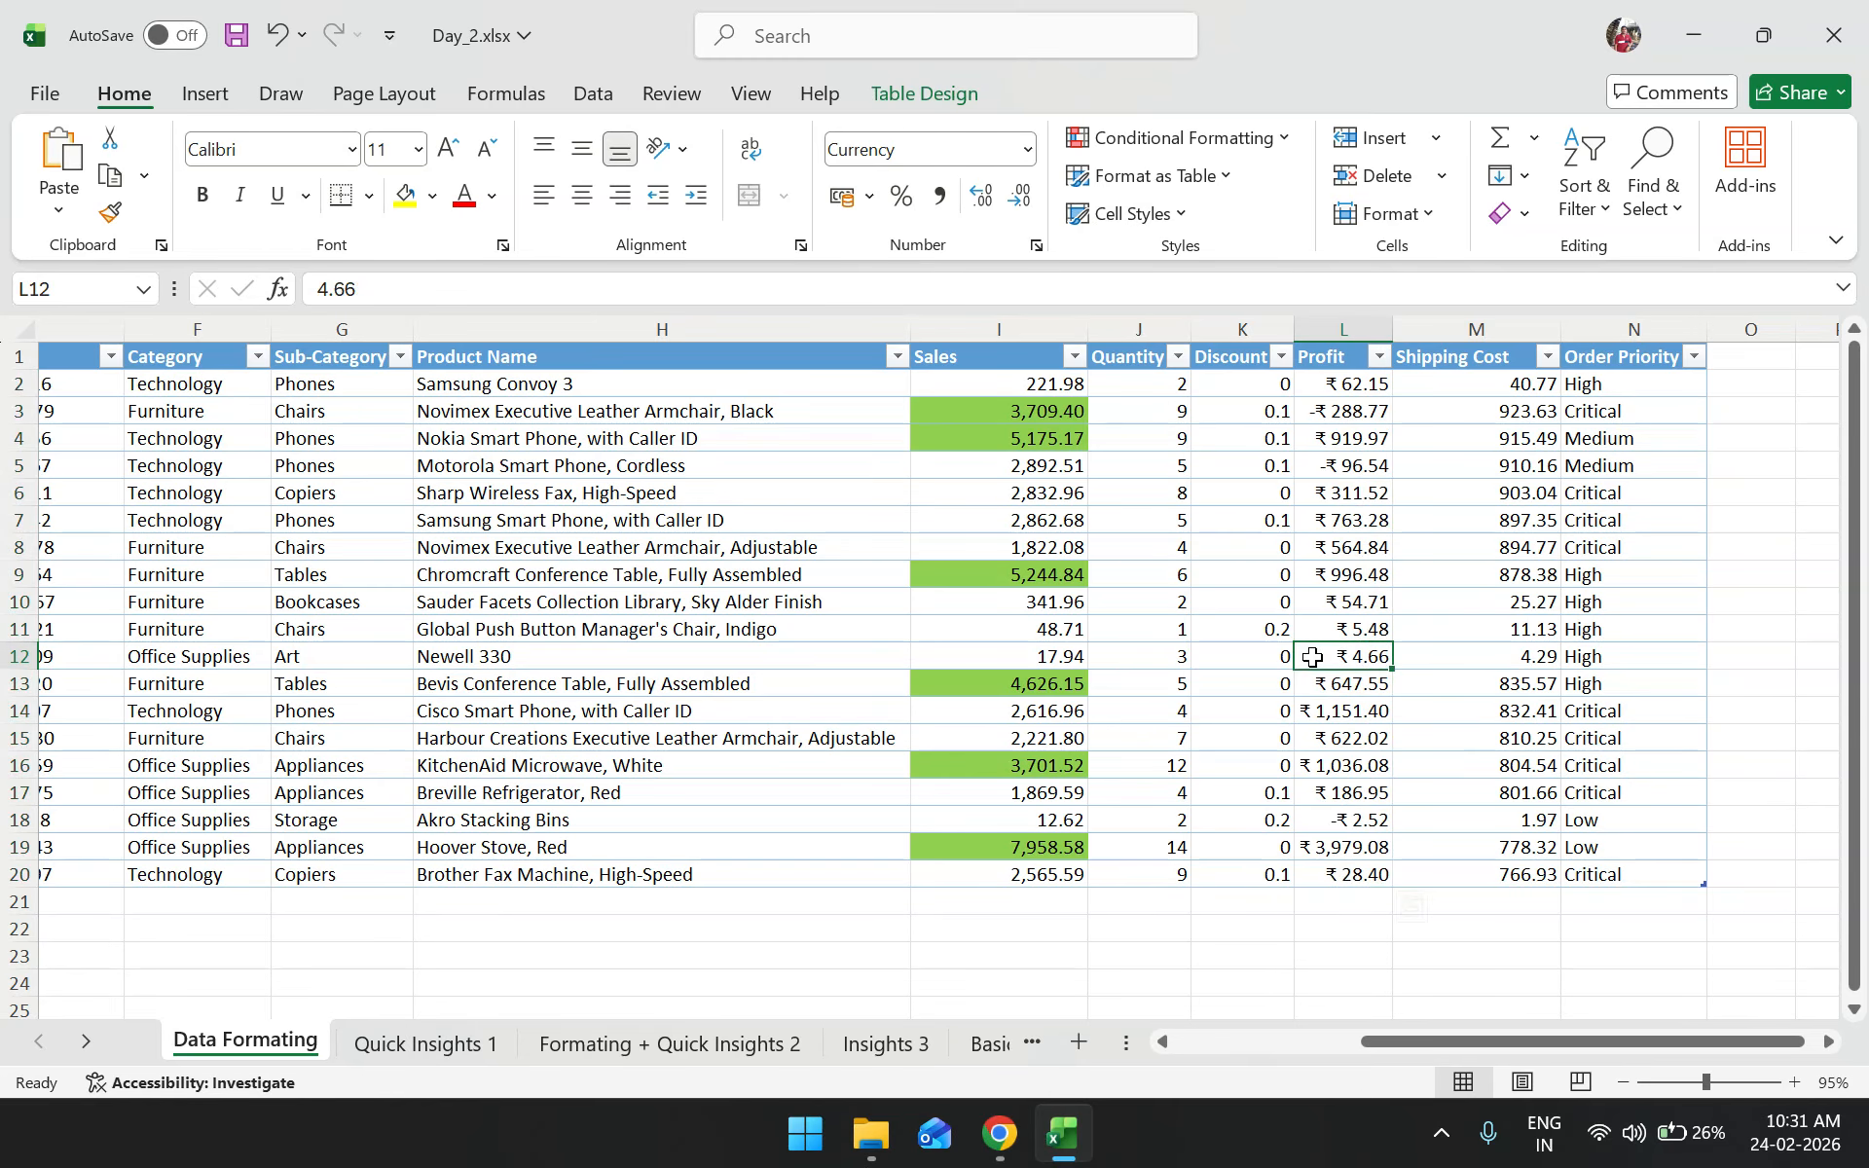
Start a Less Than highlight rule for Profit values L2:L20 with a threshold of ₹ 1600
{"action": "left_click_drag", "start_coordinate": [1361, 382], "coordinate": [1368, 882]}
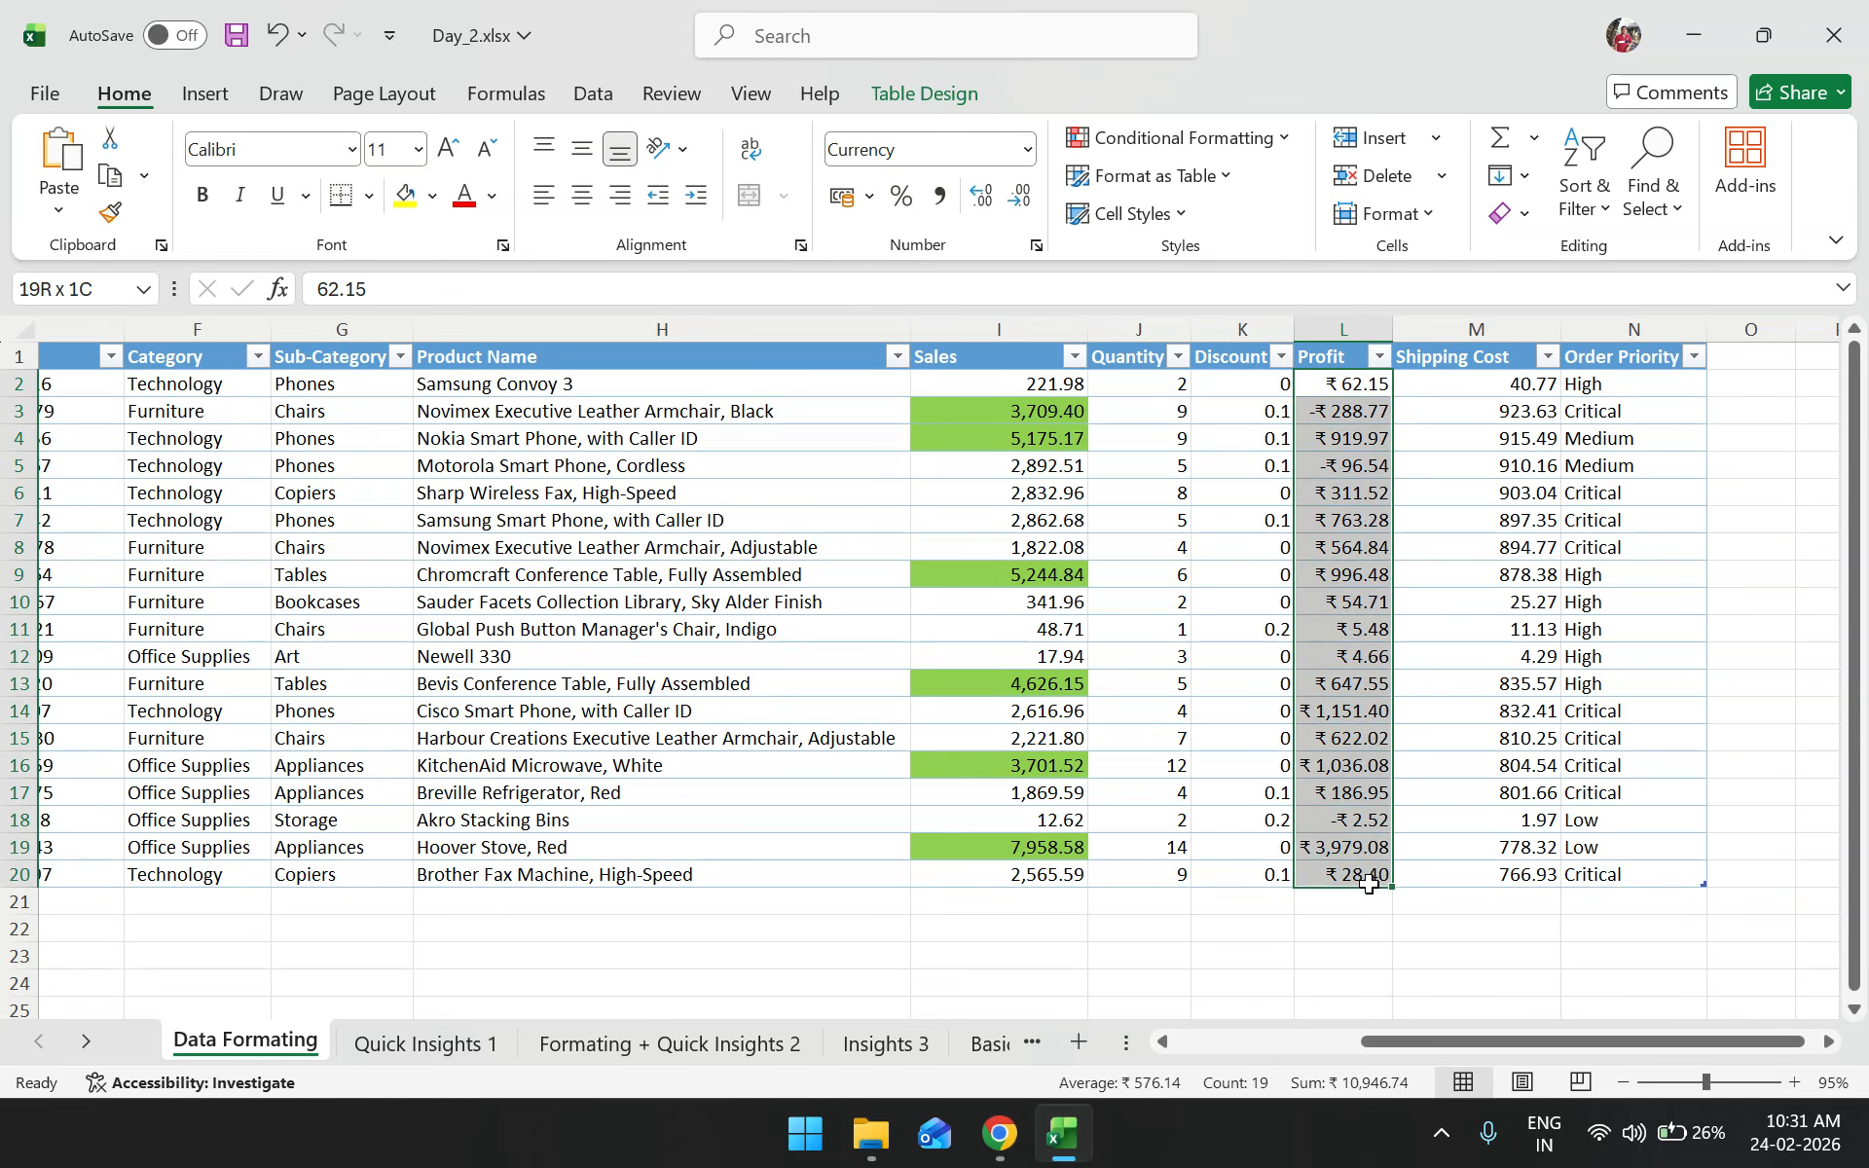
{"action": "left_click", "coordinate": [1182, 143]}
{"action": "mouse_move", "coordinate": [1194, 201]}
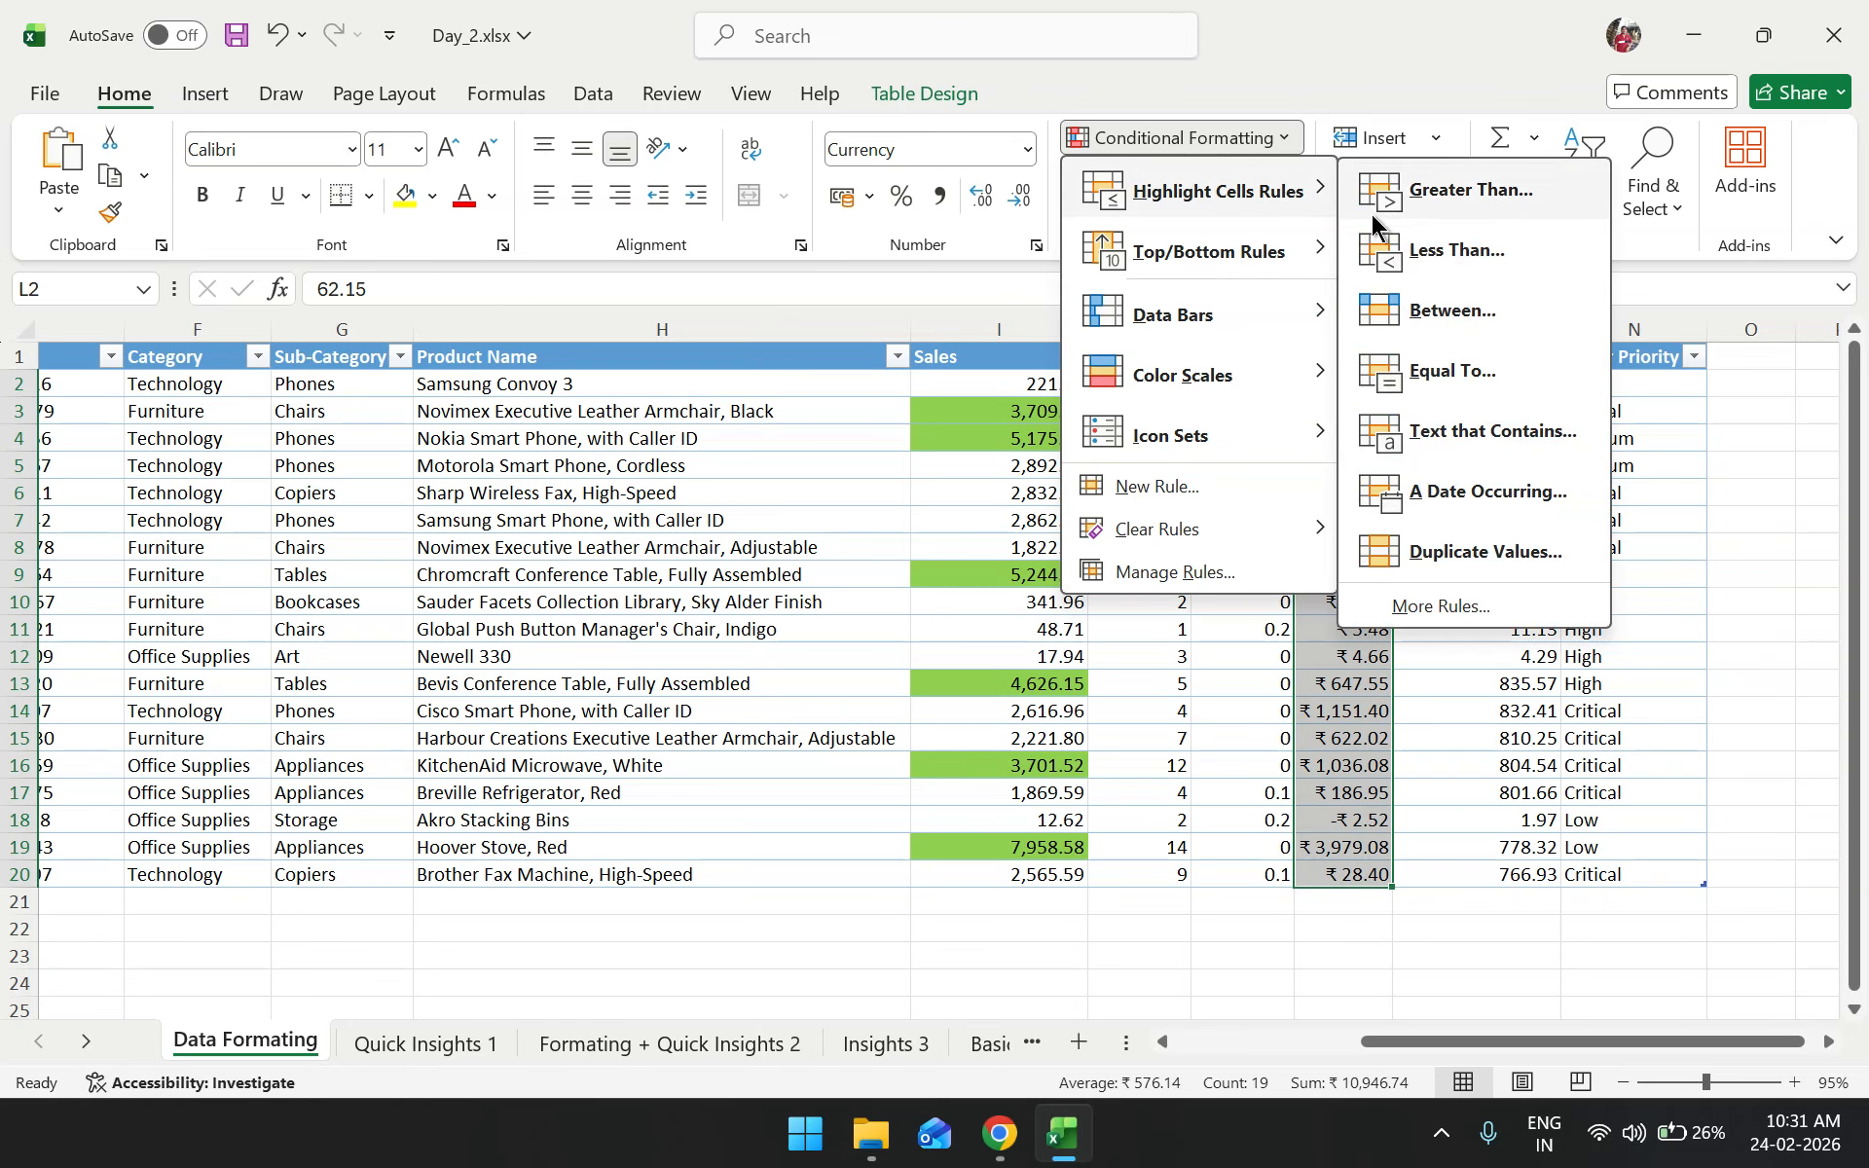
{"action": "left_click", "coordinate": [1519, 249]}
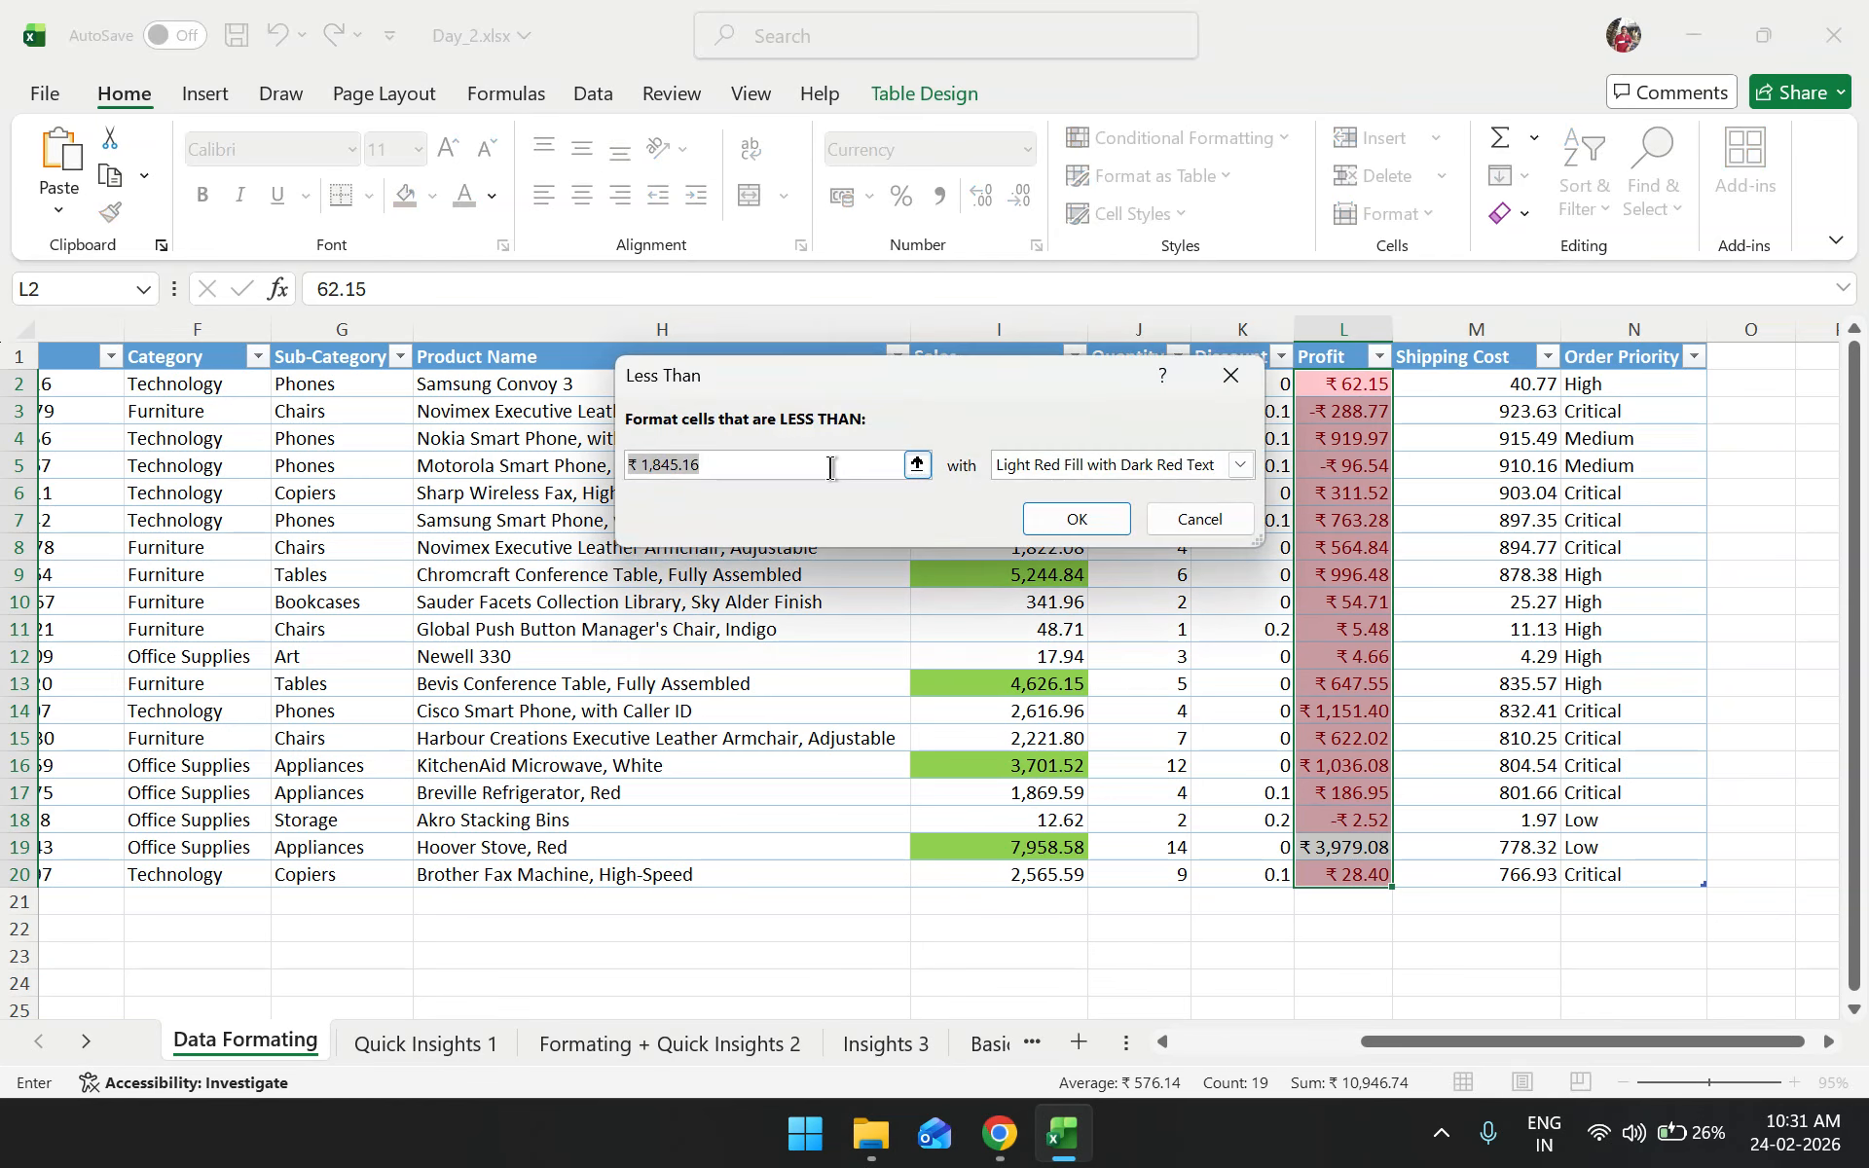
{"action": "left_click", "coordinate": [827, 469]}
{"action": "key", "text": "BackSpace"}
{"action": "key", "text": "BackSpace"}
{"action": "key", "text": "BackSpace"}
{"action": "key", "text": "BackSpace"}
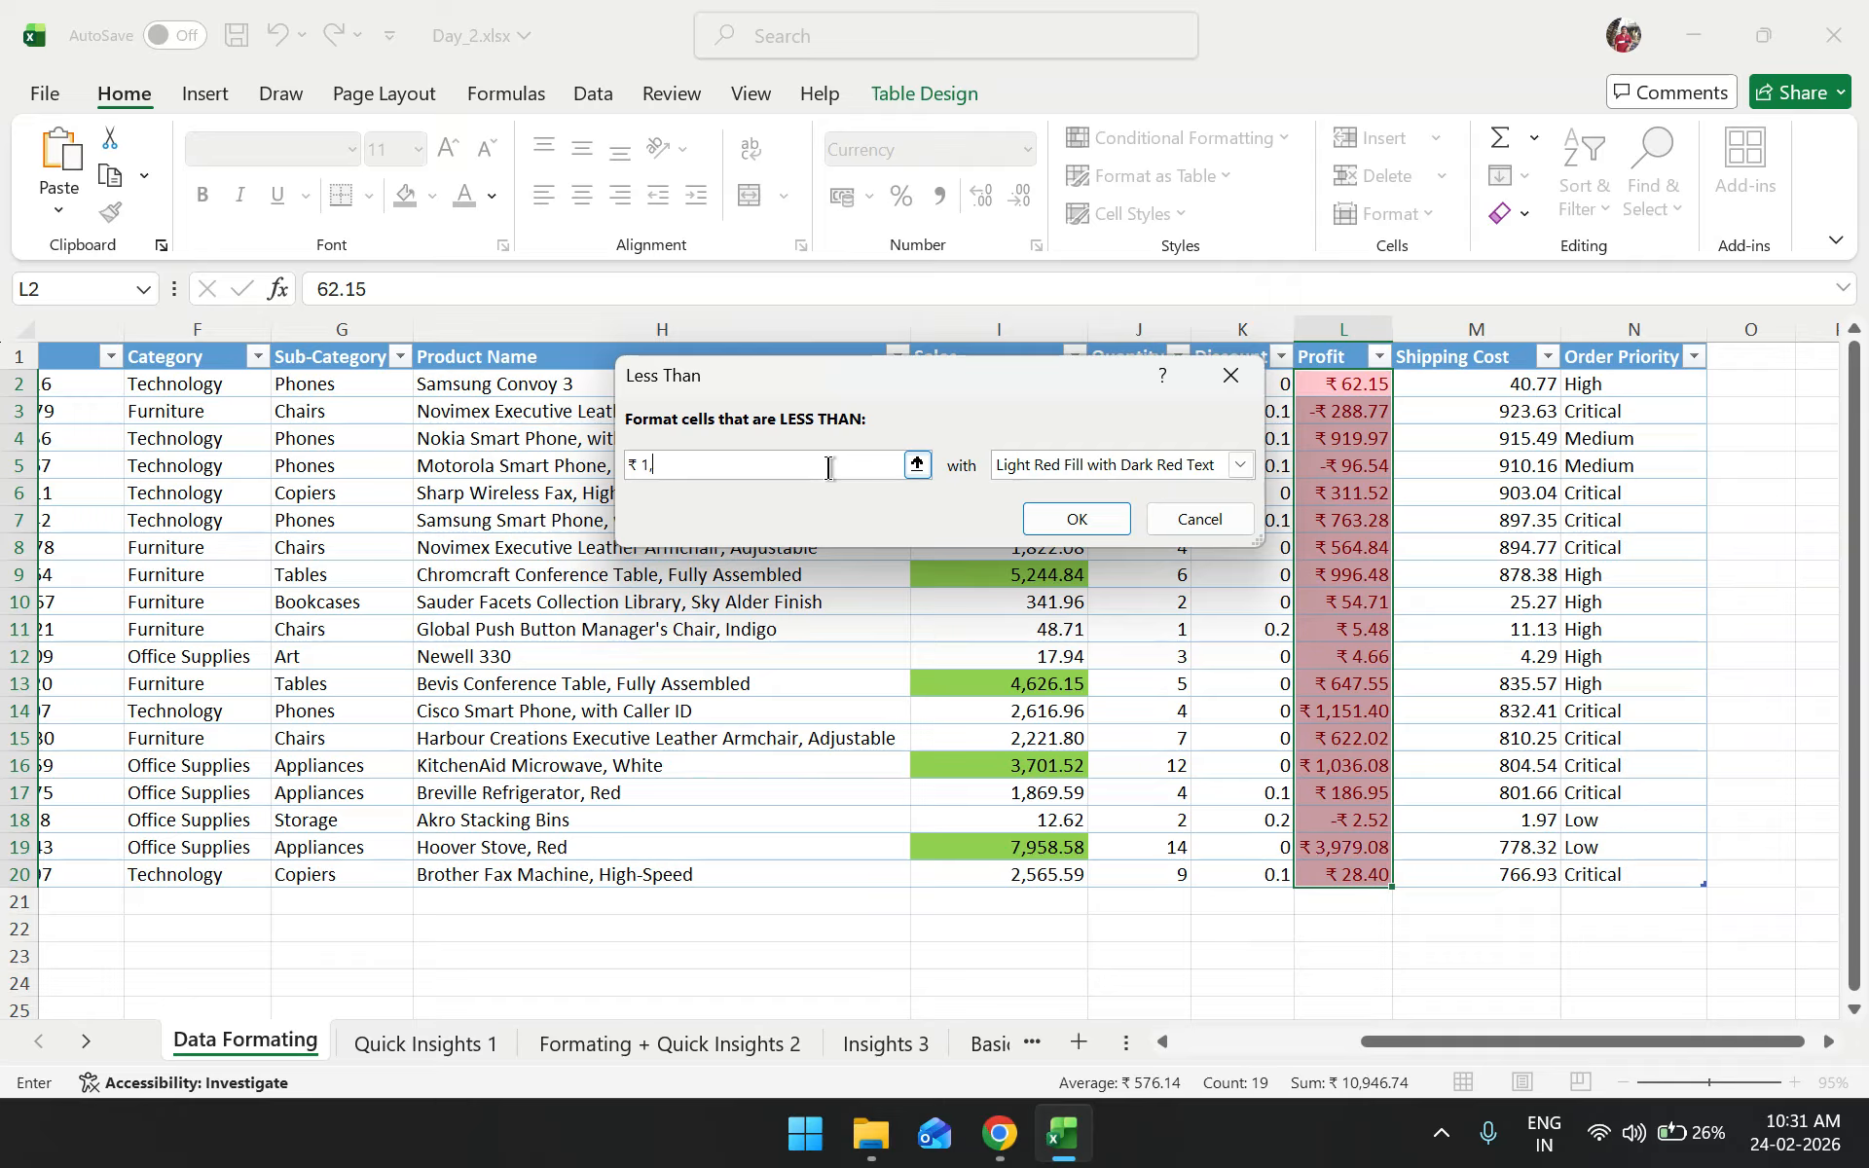
{"action": "type", "text": "600"}
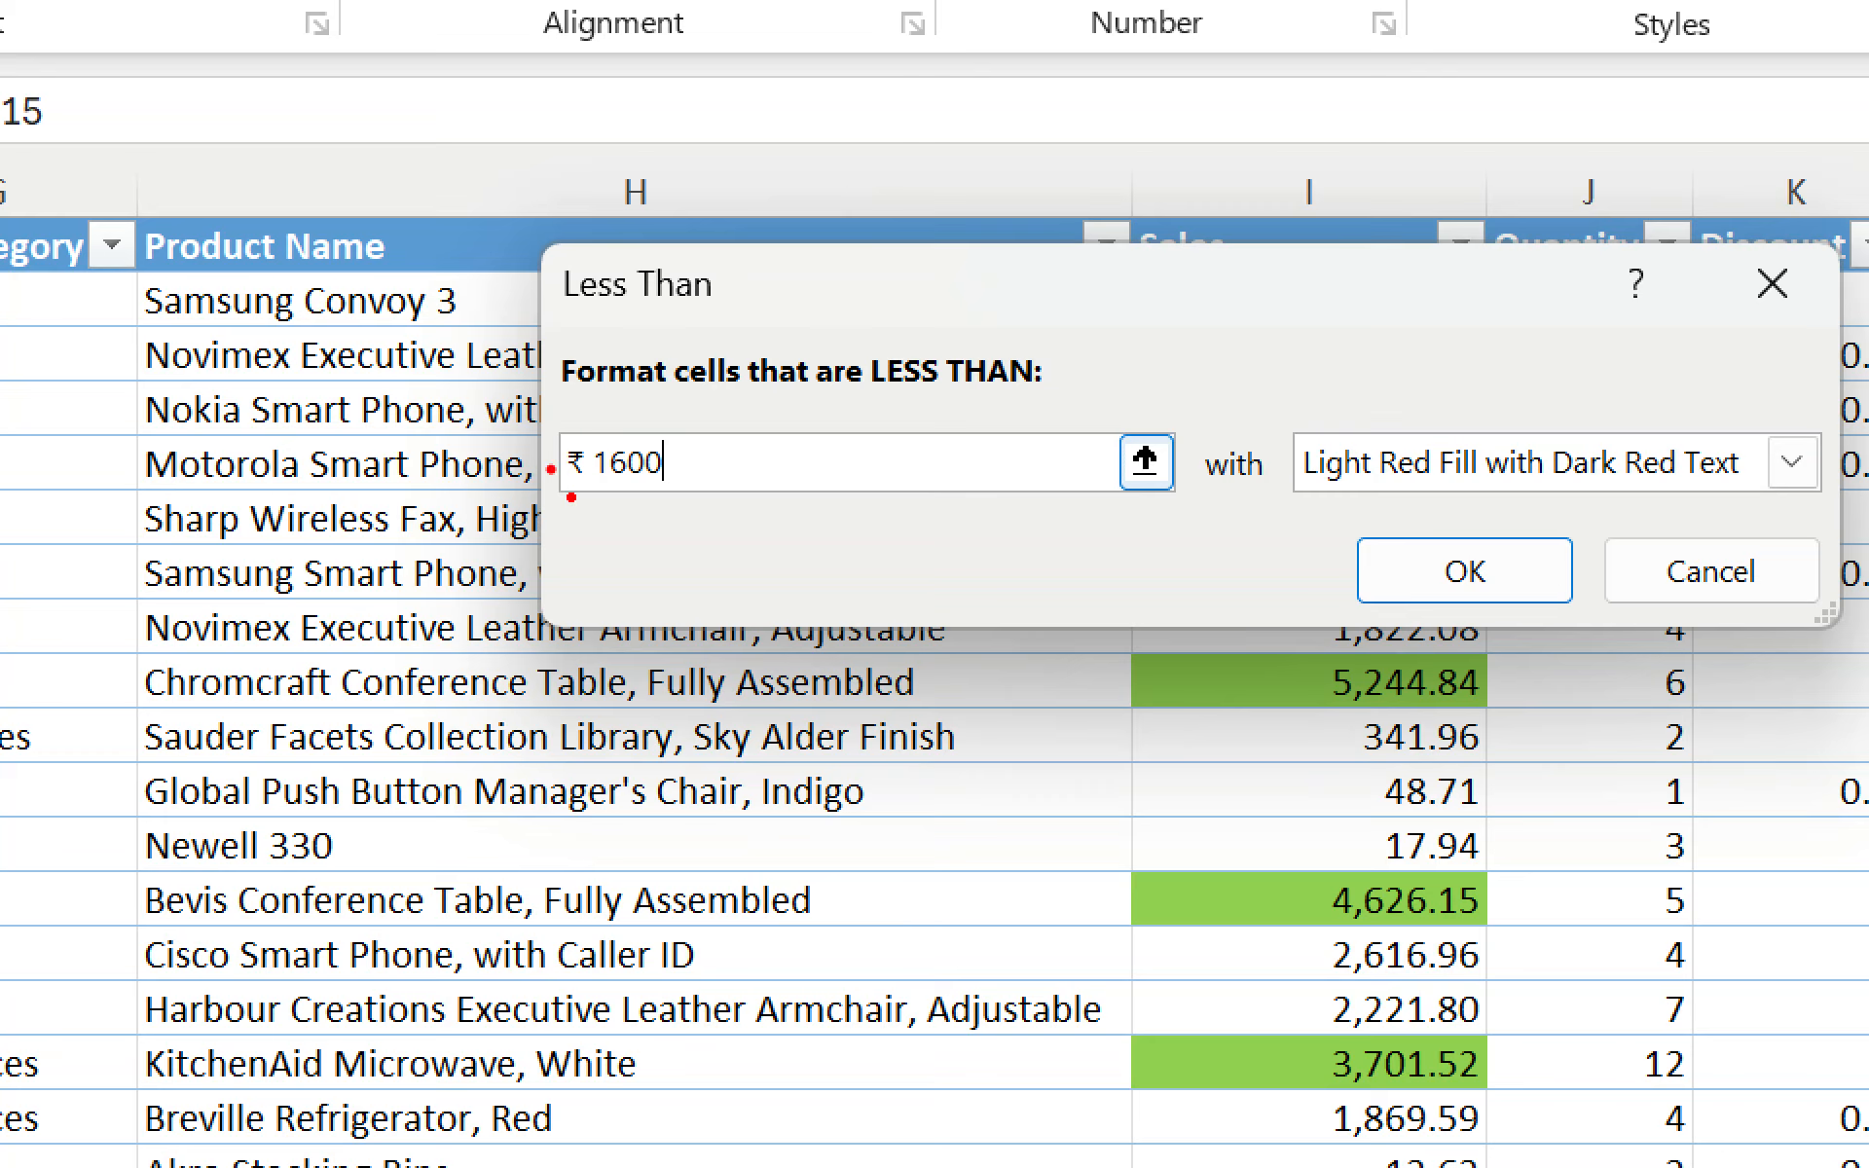
Underline the ₹ symbol of the Less Than threshold in red and dismiss the rule without applying it
{"action": "left_click_drag", "start_coordinate": [562, 493], "coordinate": [601, 490]}
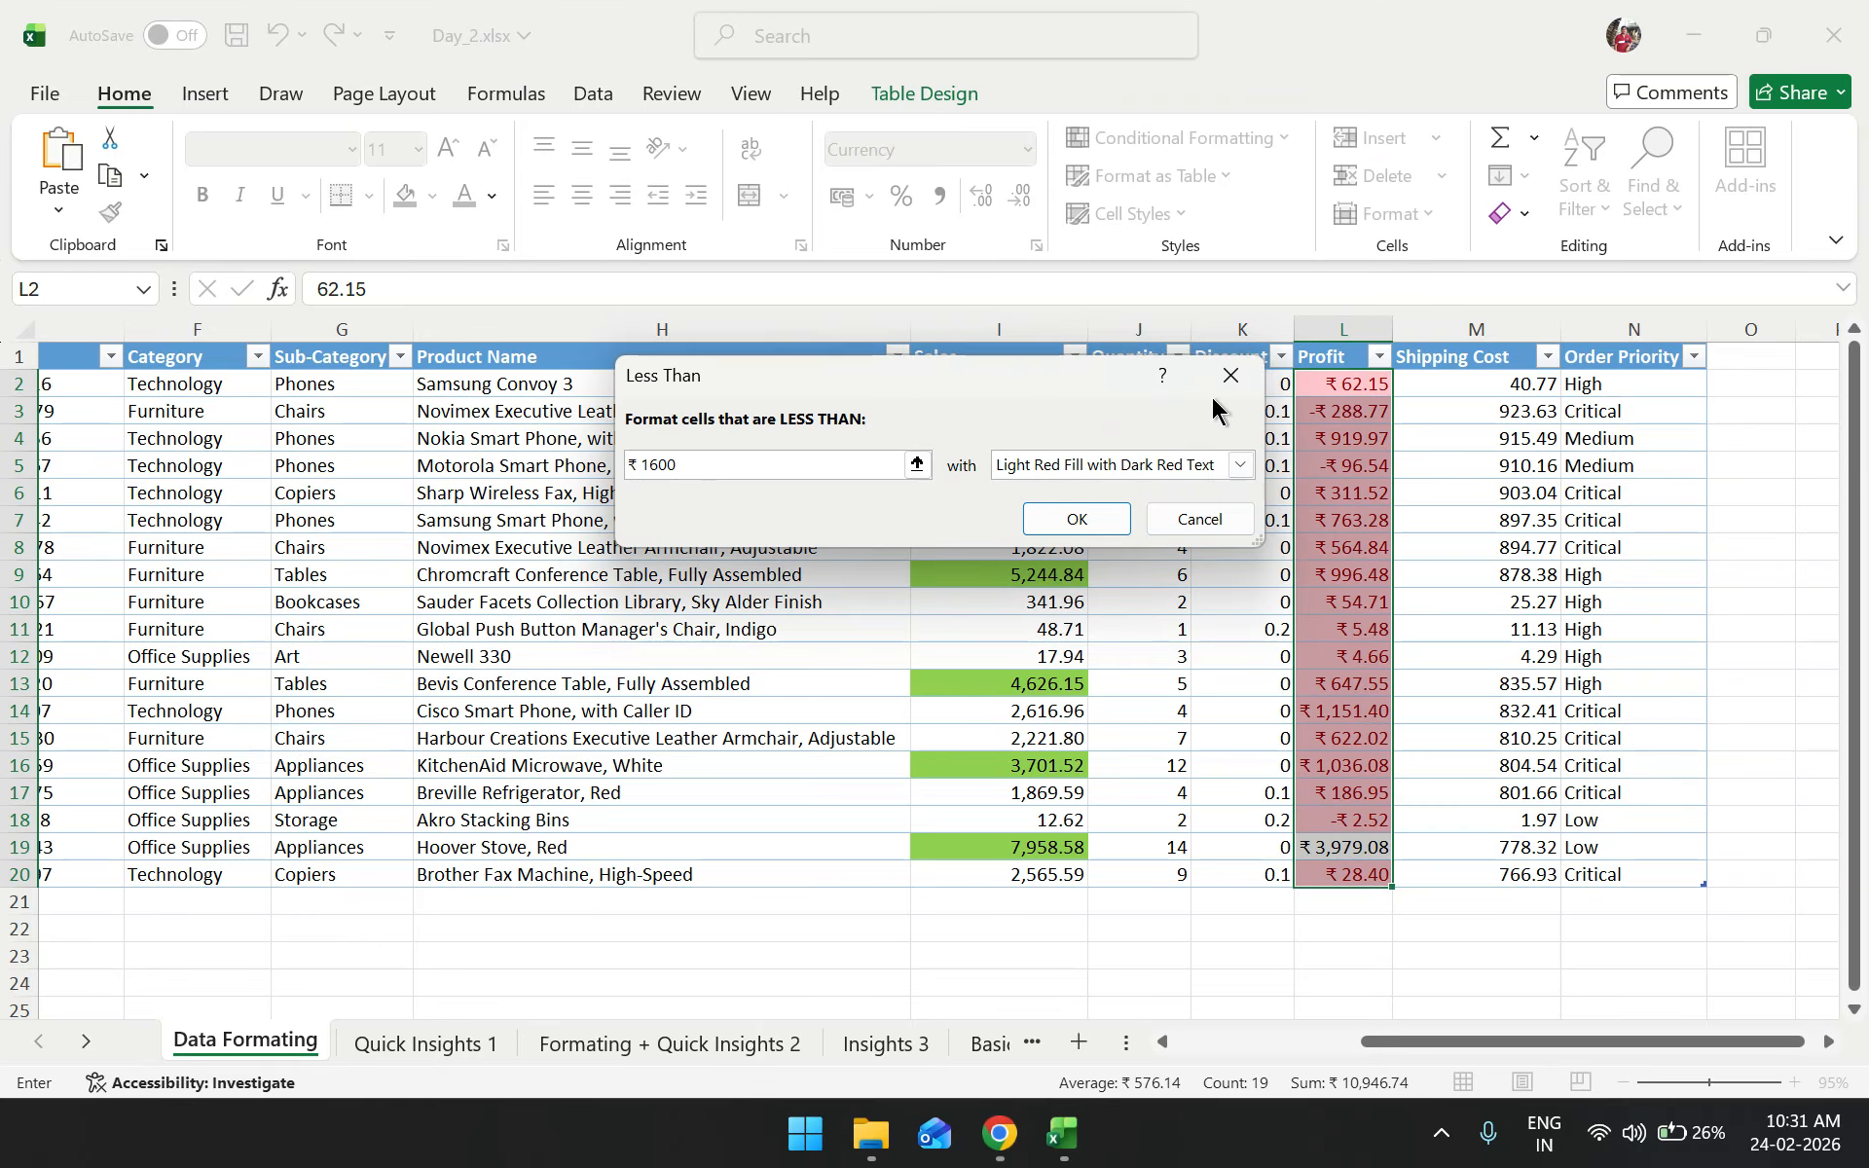
{"action": "left_click", "coordinate": [1772, 283]}
{"action": "left_click", "coordinate": [1255, 603]}
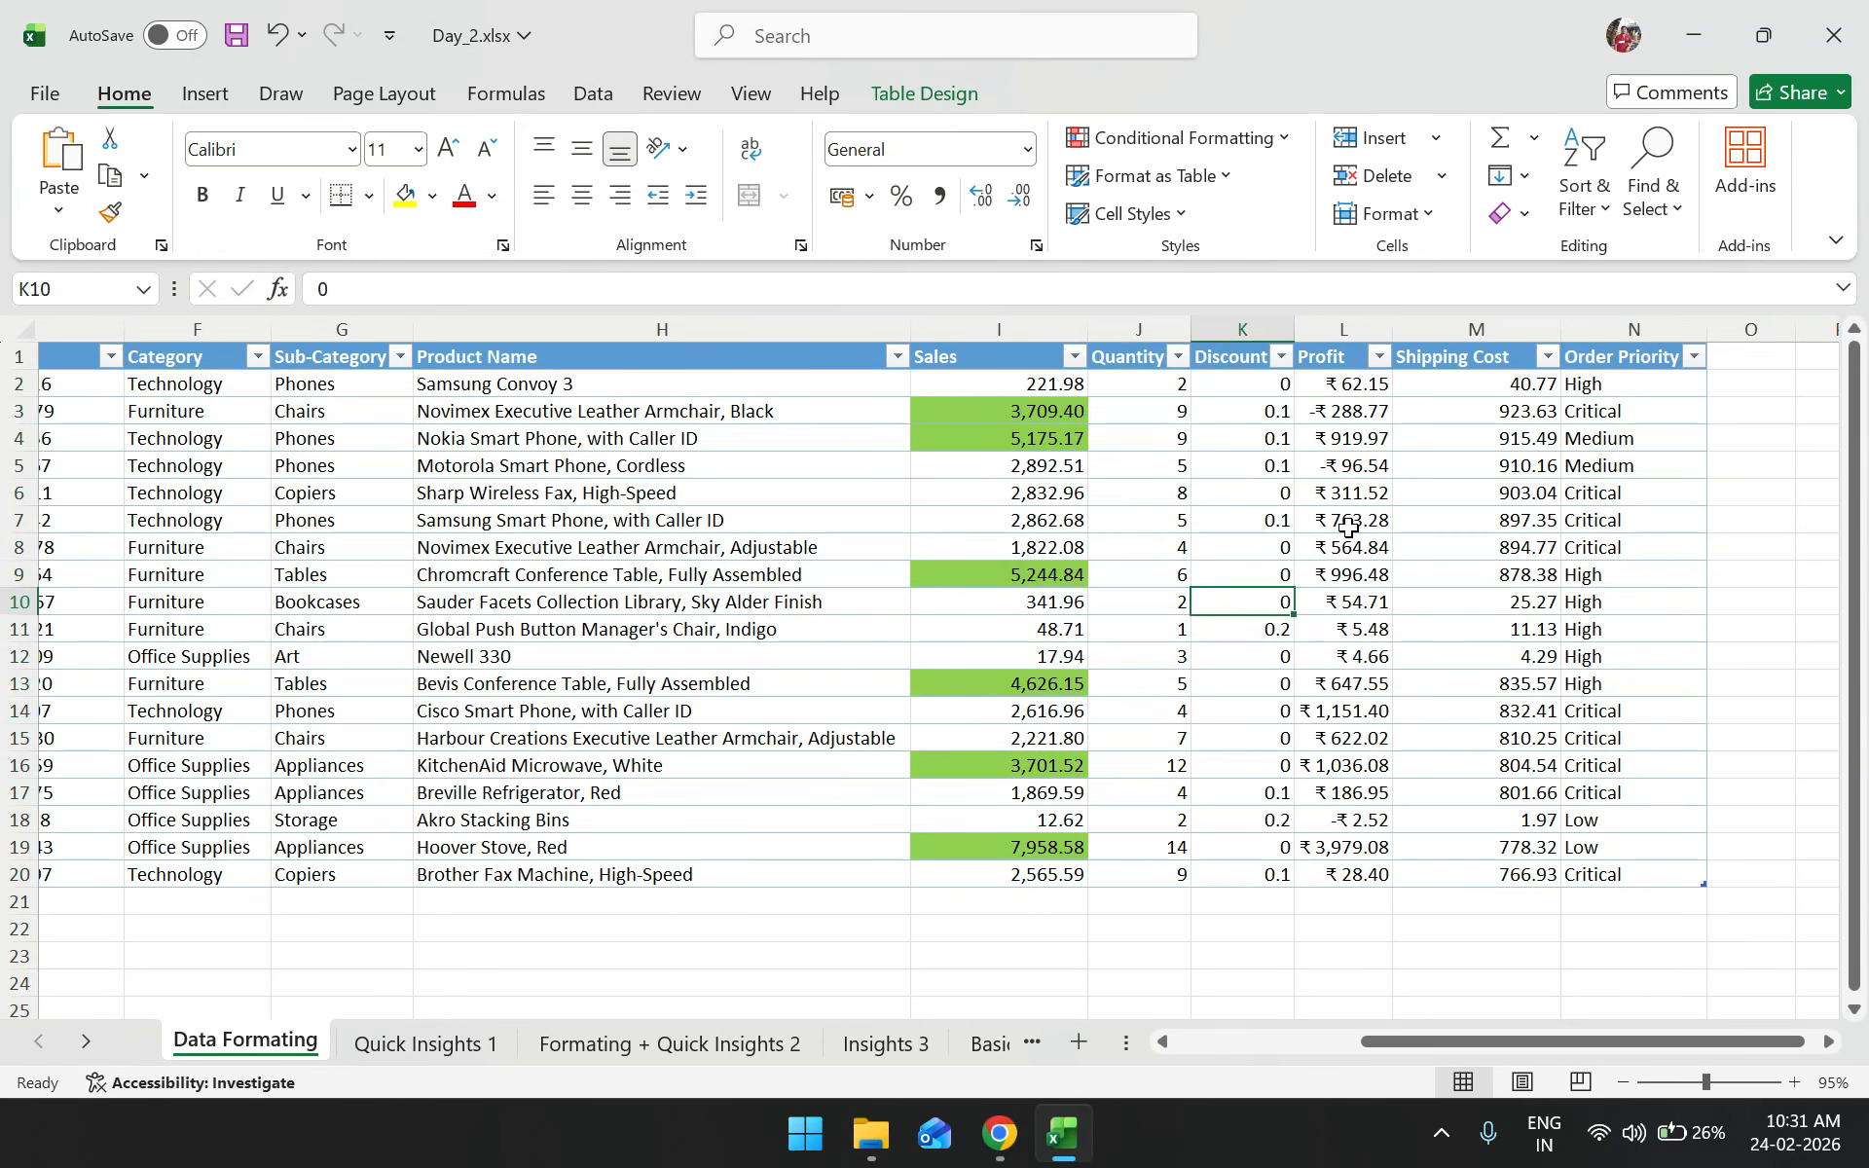
Copy the Profit values L2:L19 and paste them below the table starting at cell H29
{"action": "left_click_drag", "start_coordinate": [1355, 390], "coordinate": [1310, 859]}
{"action": "key", "text": "ctrl+c"}
{"action": "scroll", "coordinate": [1305, 864], "scroll_direction": "down", "scroll_amount": 3}
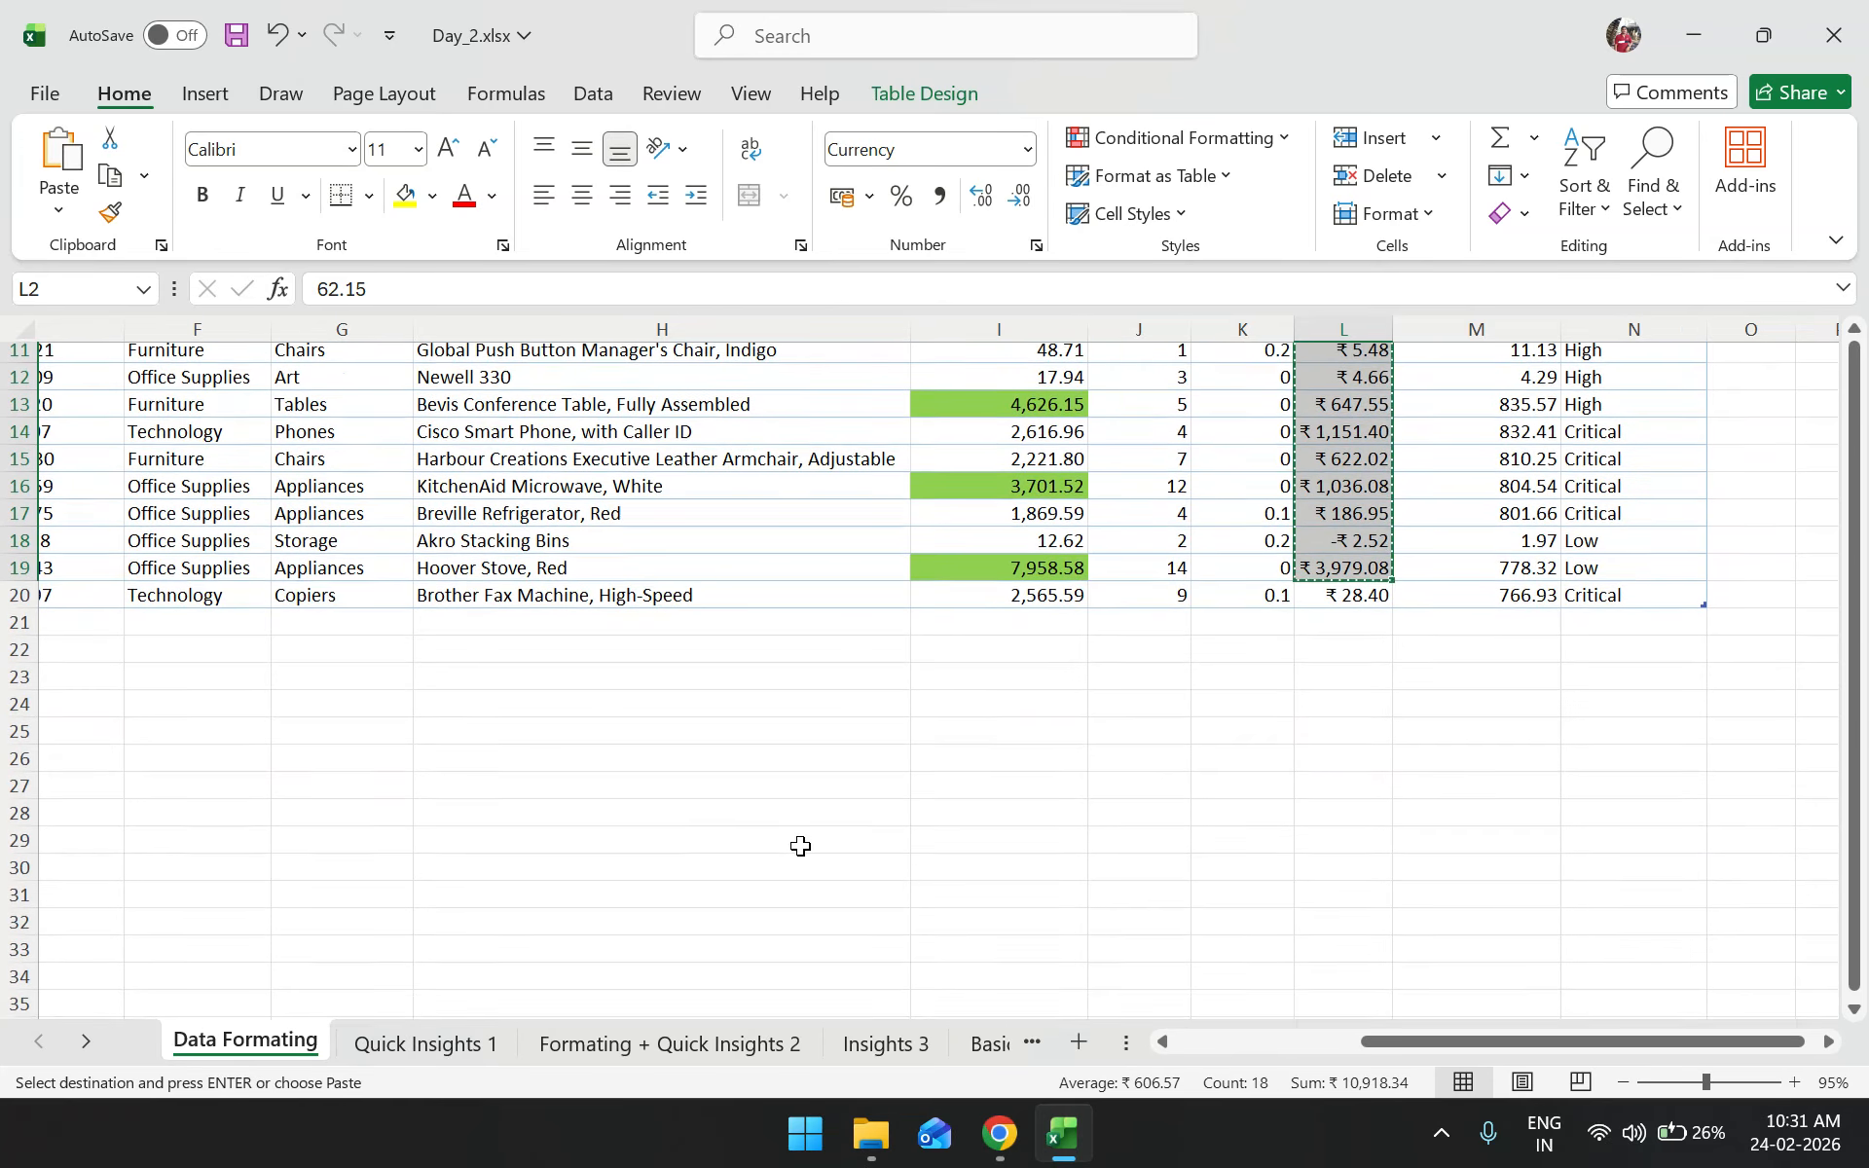
{"action": "left_click", "coordinate": [680, 834]}
{"action": "key", "text": "ctrl+v"}
{"action": "left_click", "coordinate": [705, 764]}
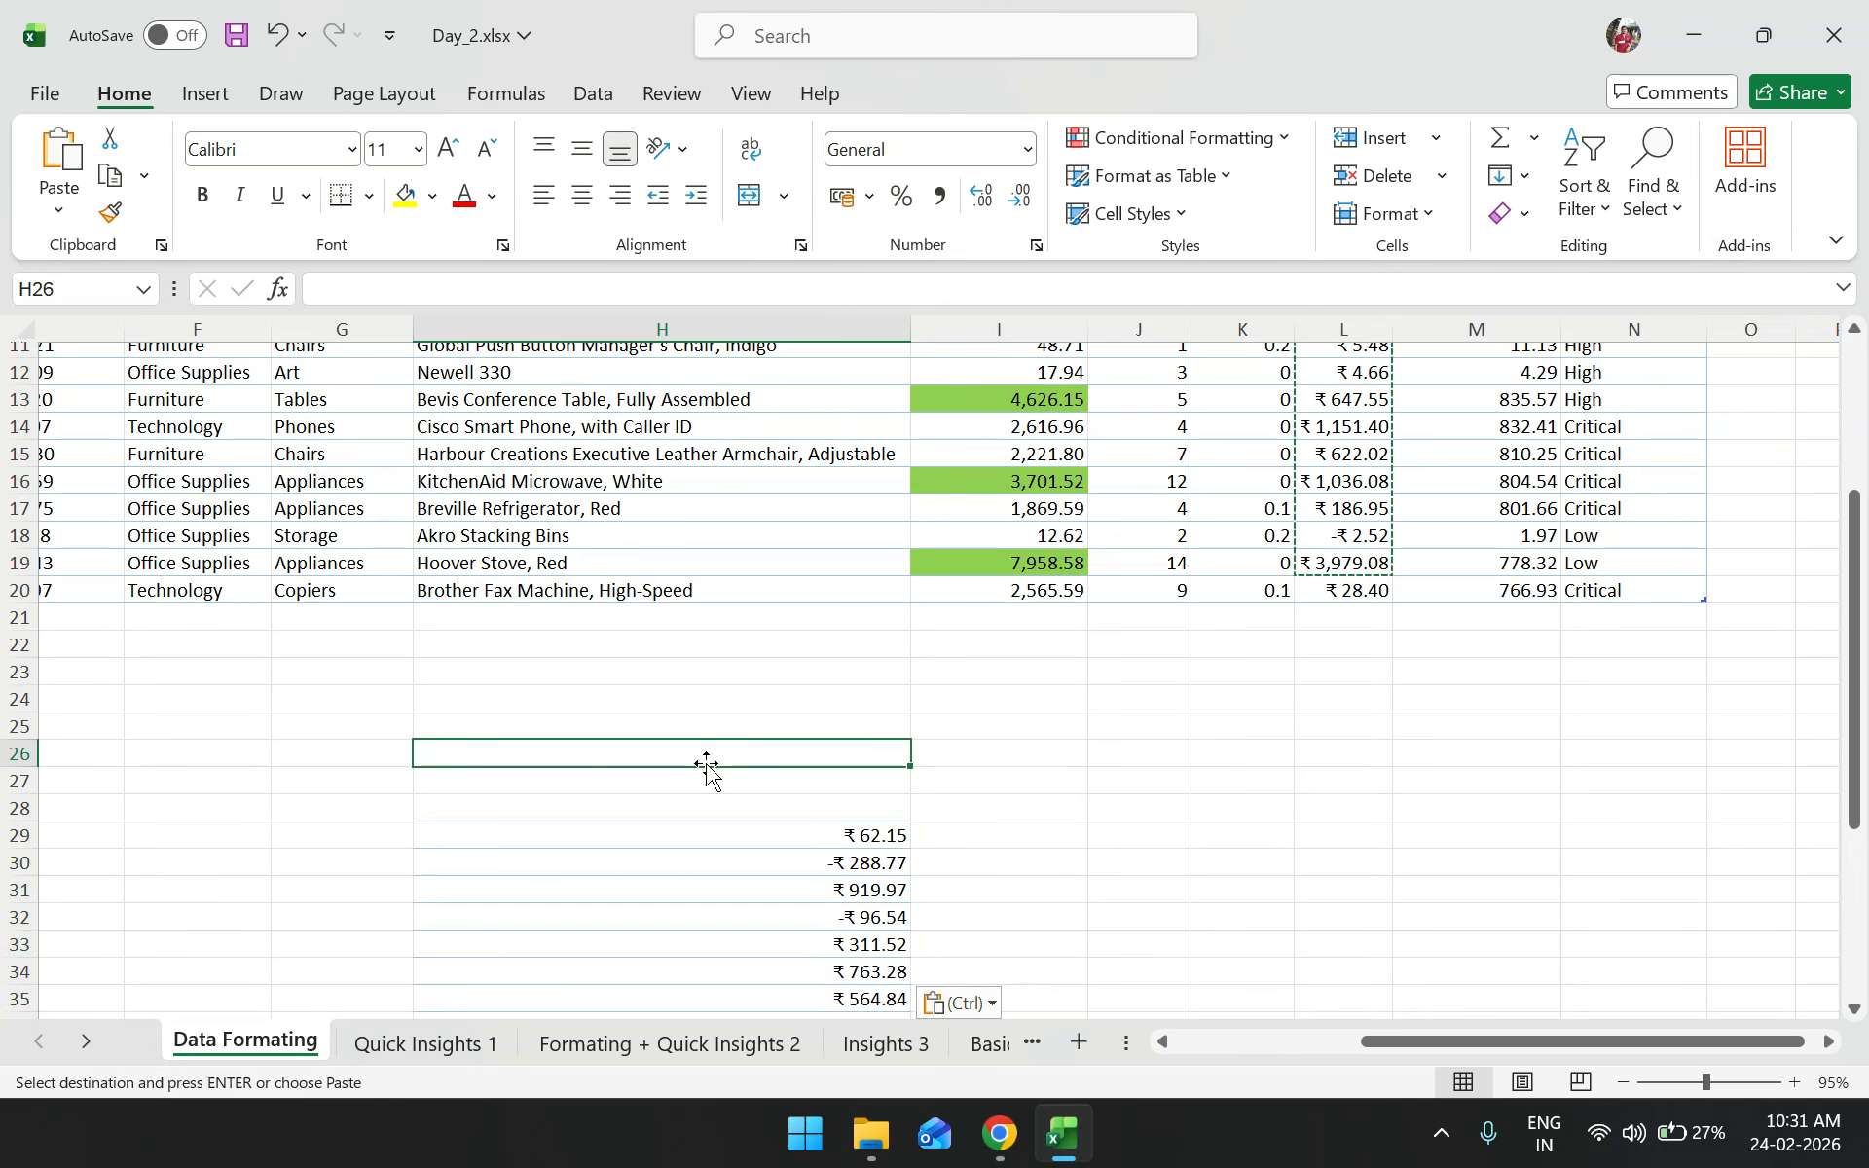
Delete the copied Profit values pasted below the table in H29:H46
{"action": "left_click", "coordinate": [1002, 1003]}
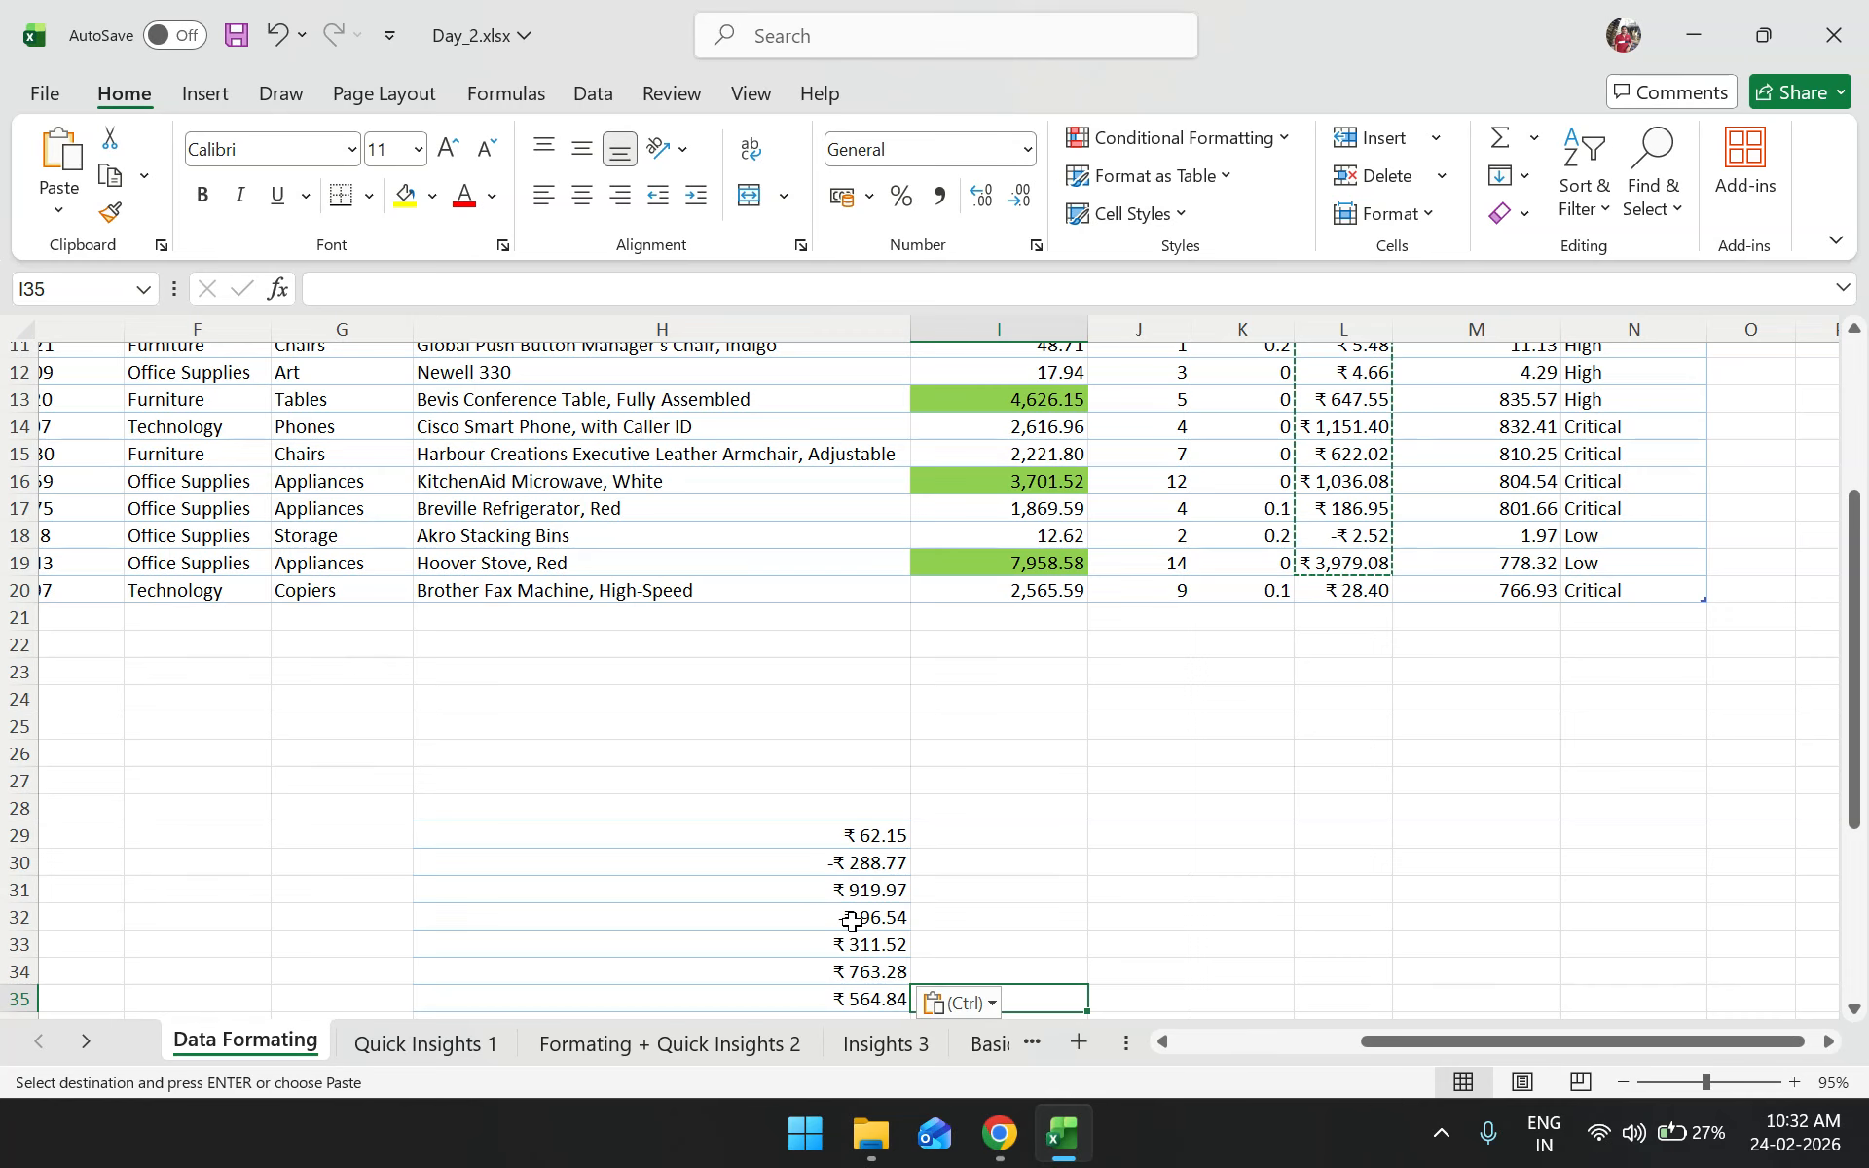
{"action": "scroll", "coordinate": [851, 921], "scroll_direction": "down", "scroll_amount": 1}
{"action": "left_click", "coordinate": [810, 750]}
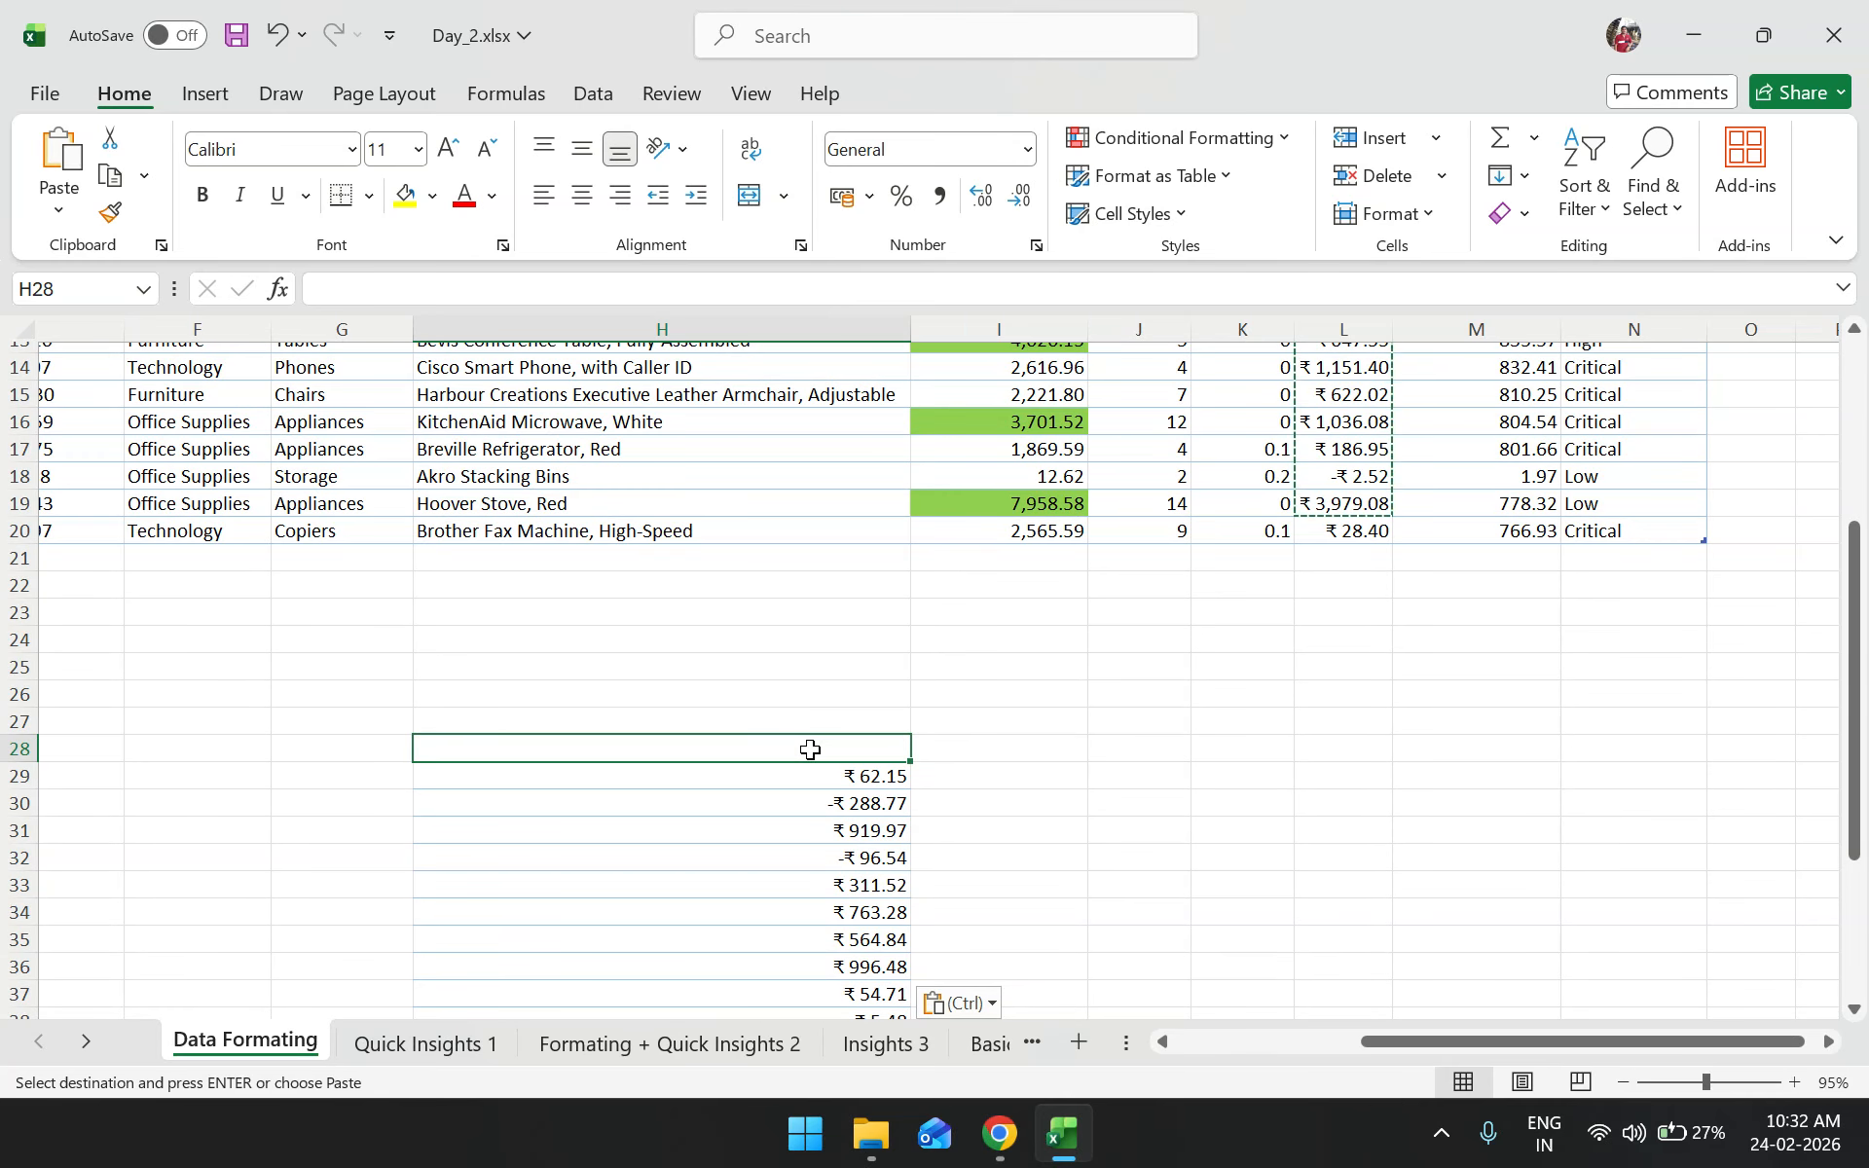
{"action": "key", "text": "ctrl+shift+Down"}
{"action": "key", "text": "ctrl+shift+Down"}
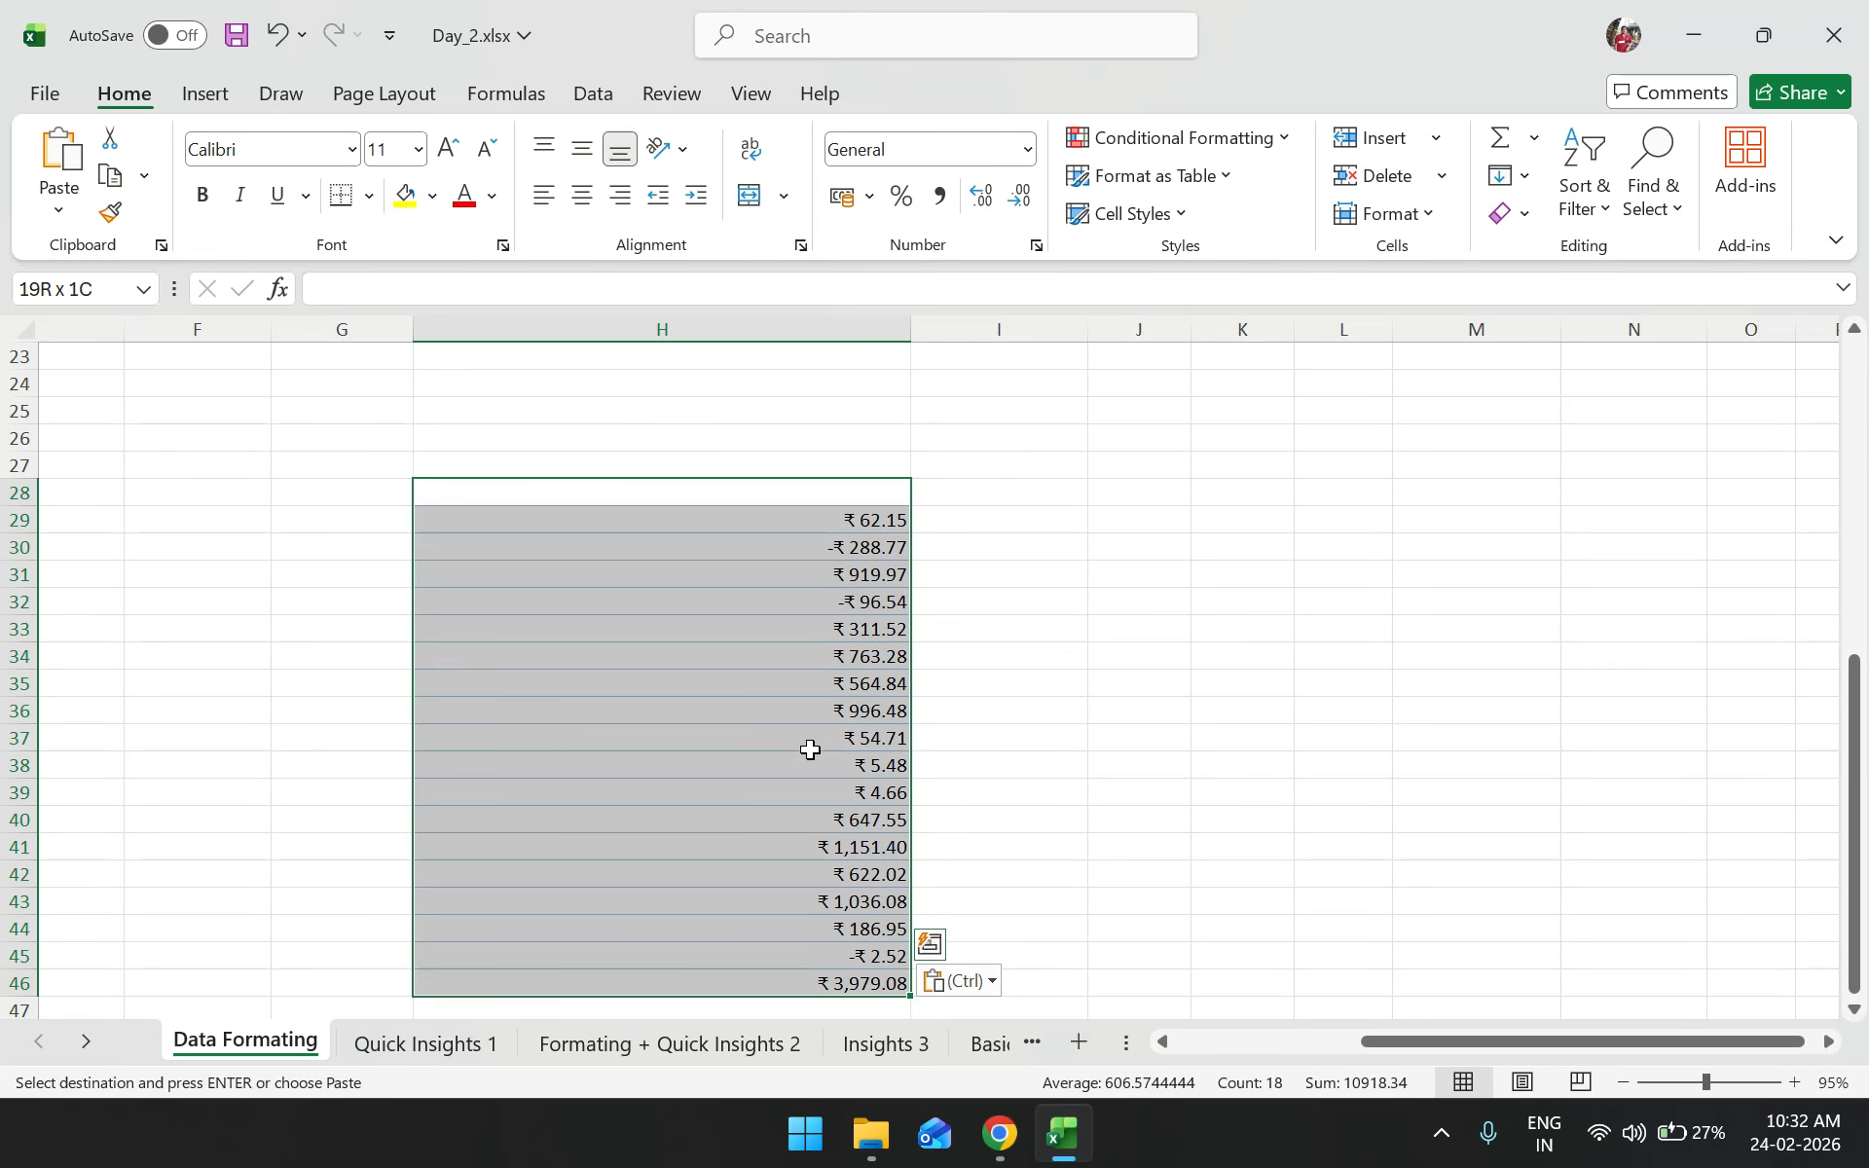
{"action": "key", "text": "BackSpace"}
{"action": "key", "text": "Escape"}
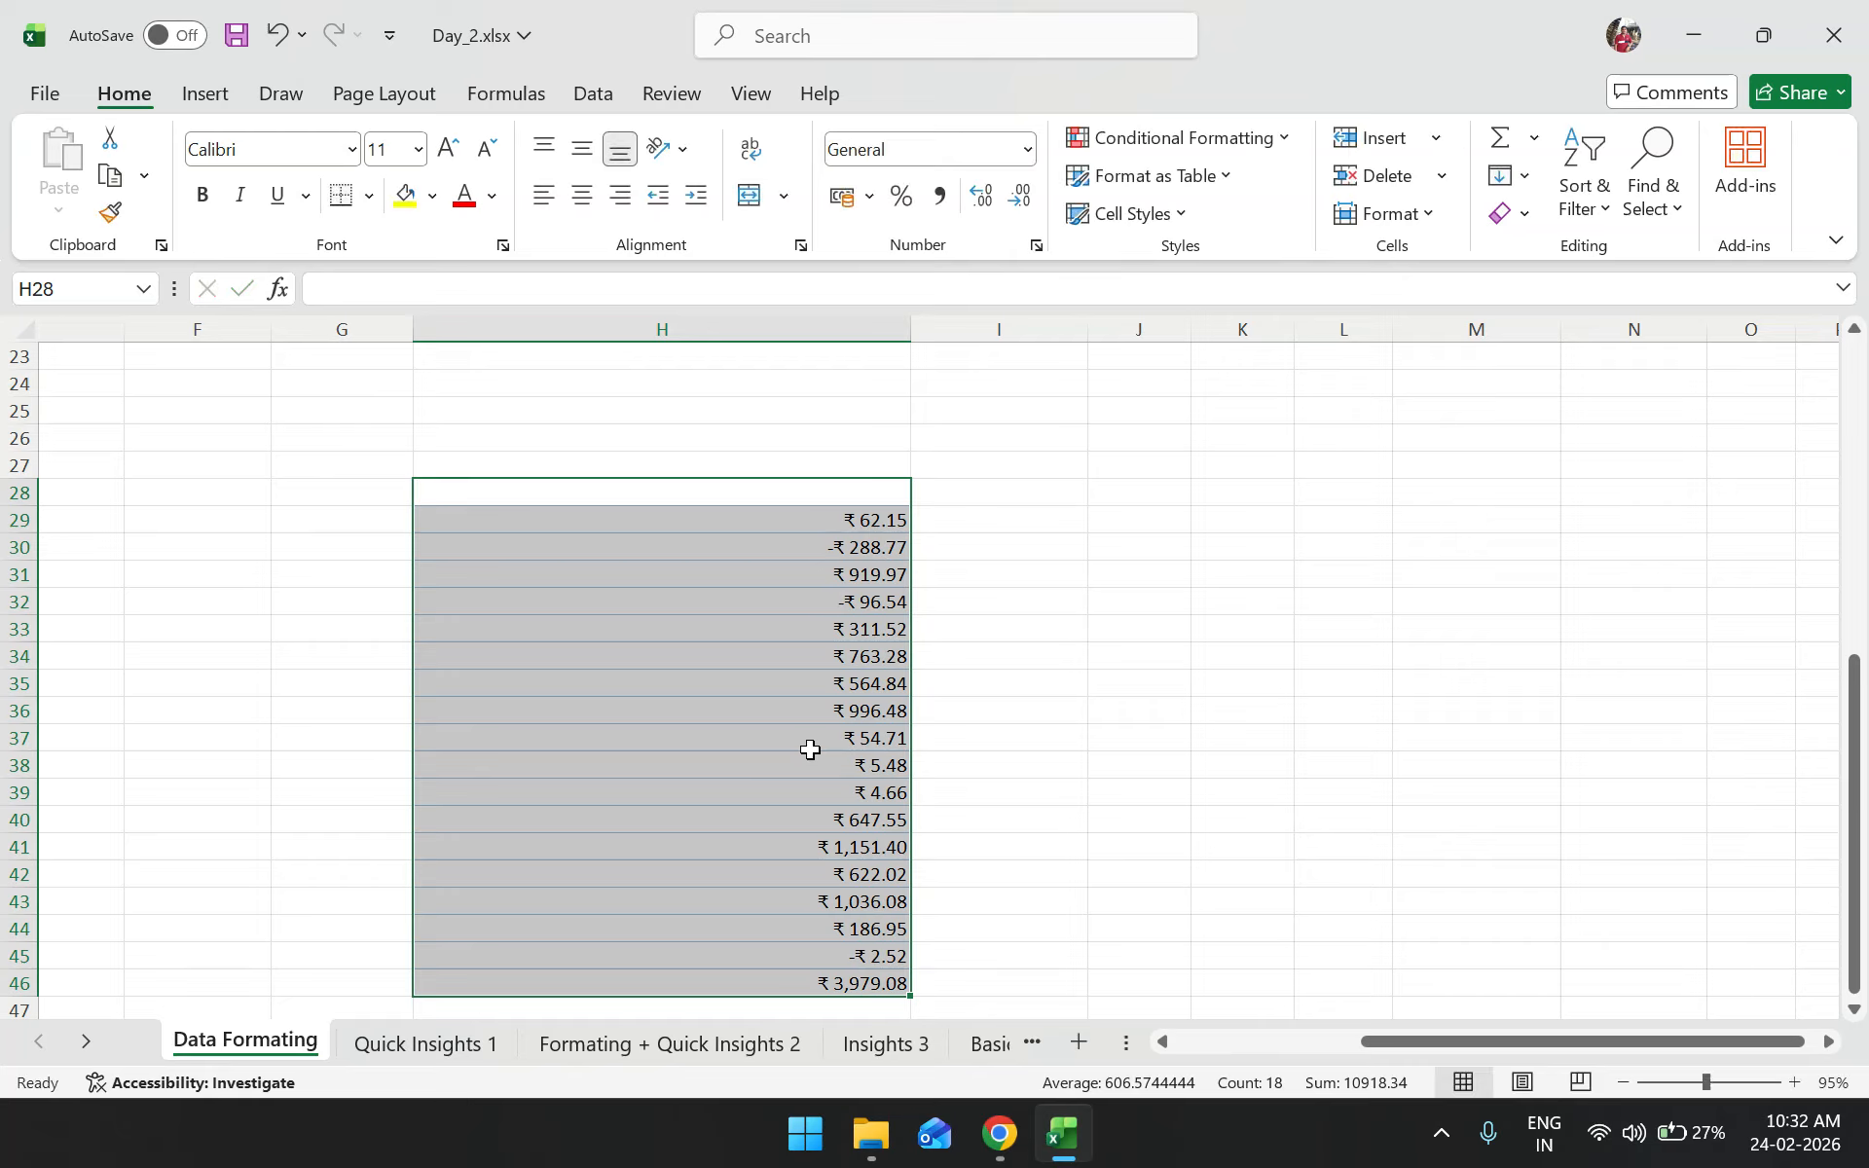
{"action": "left_click", "coordinate": [810, 749]}
{"action": "scroll", "coordinate": [810, 749], "scroll_direction": "up", "scroll_amount": 7}
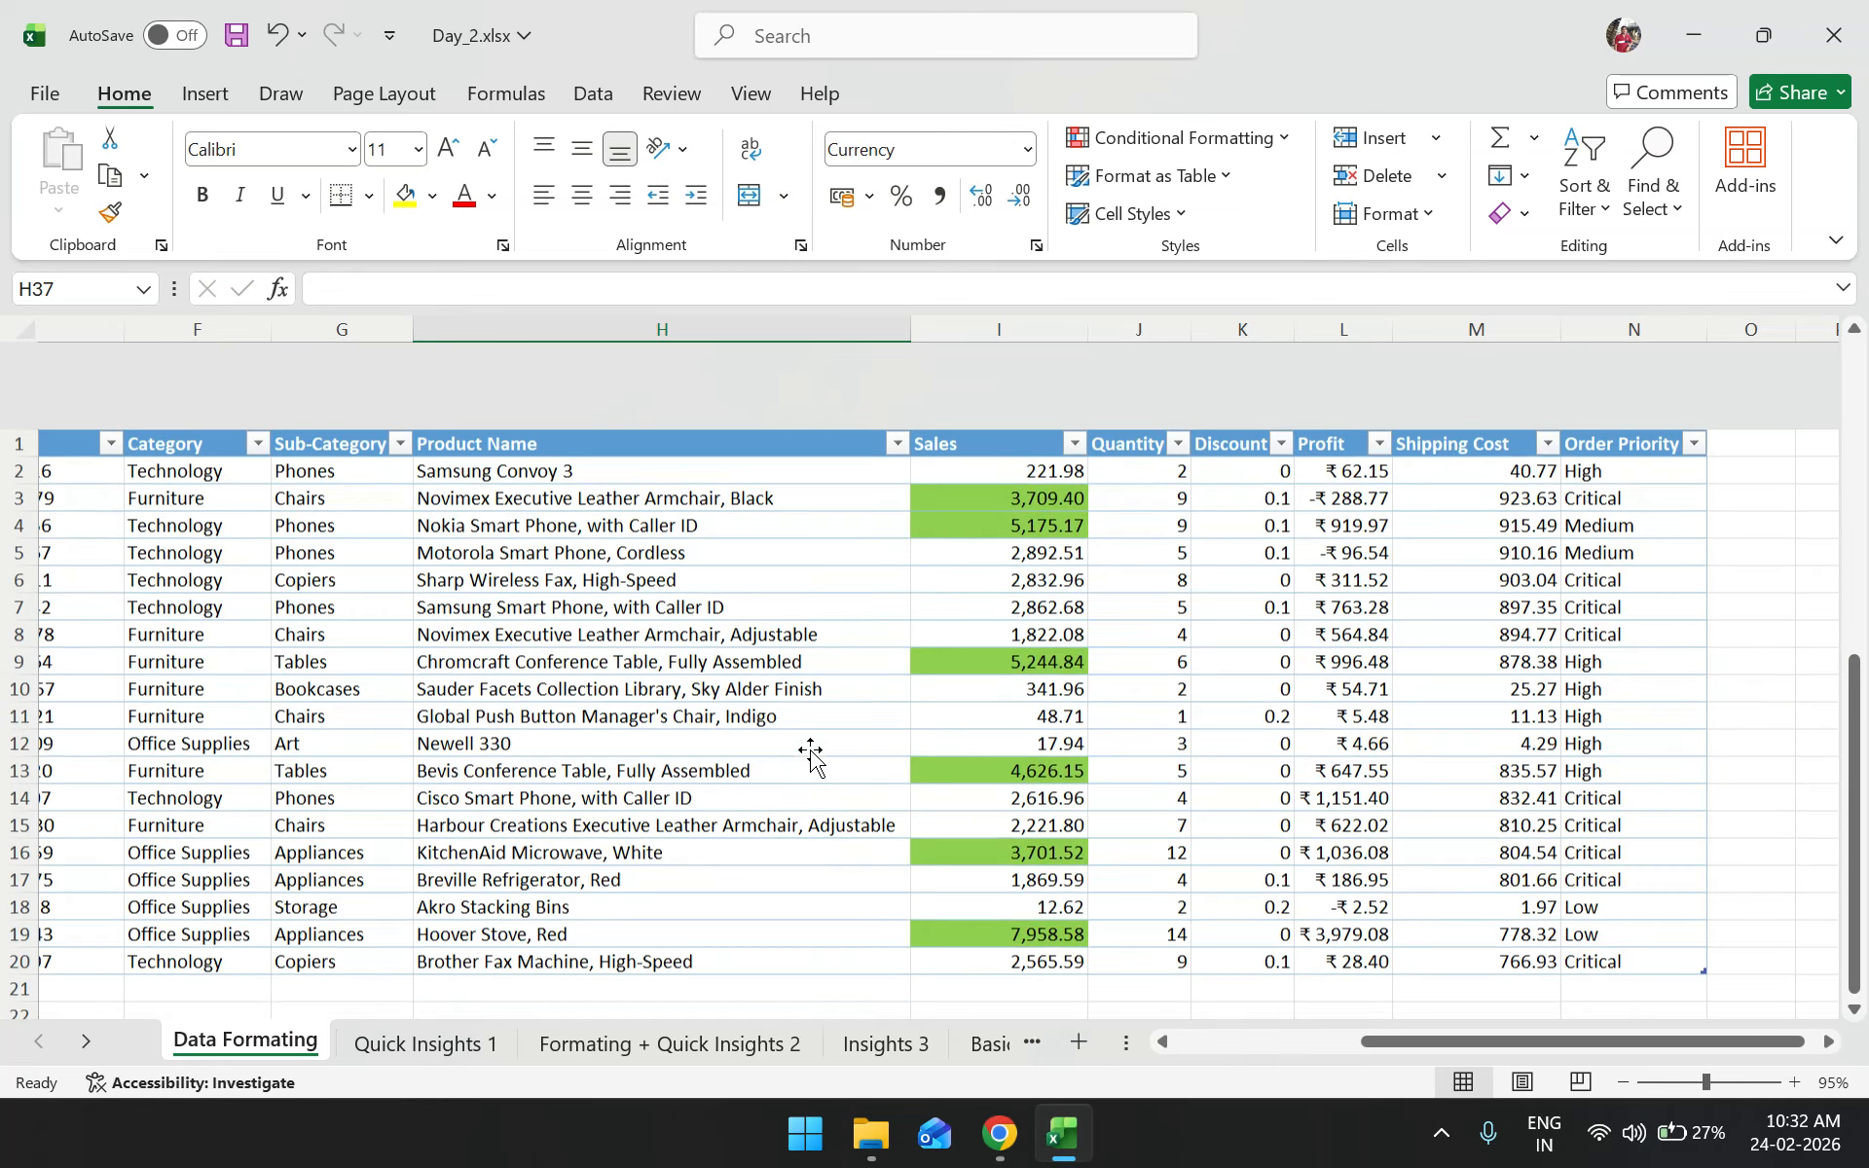
{"action": "left_click", "coordinate": [1051, 614]}
{"action": "left_click", "coordinate": [980, 655]}
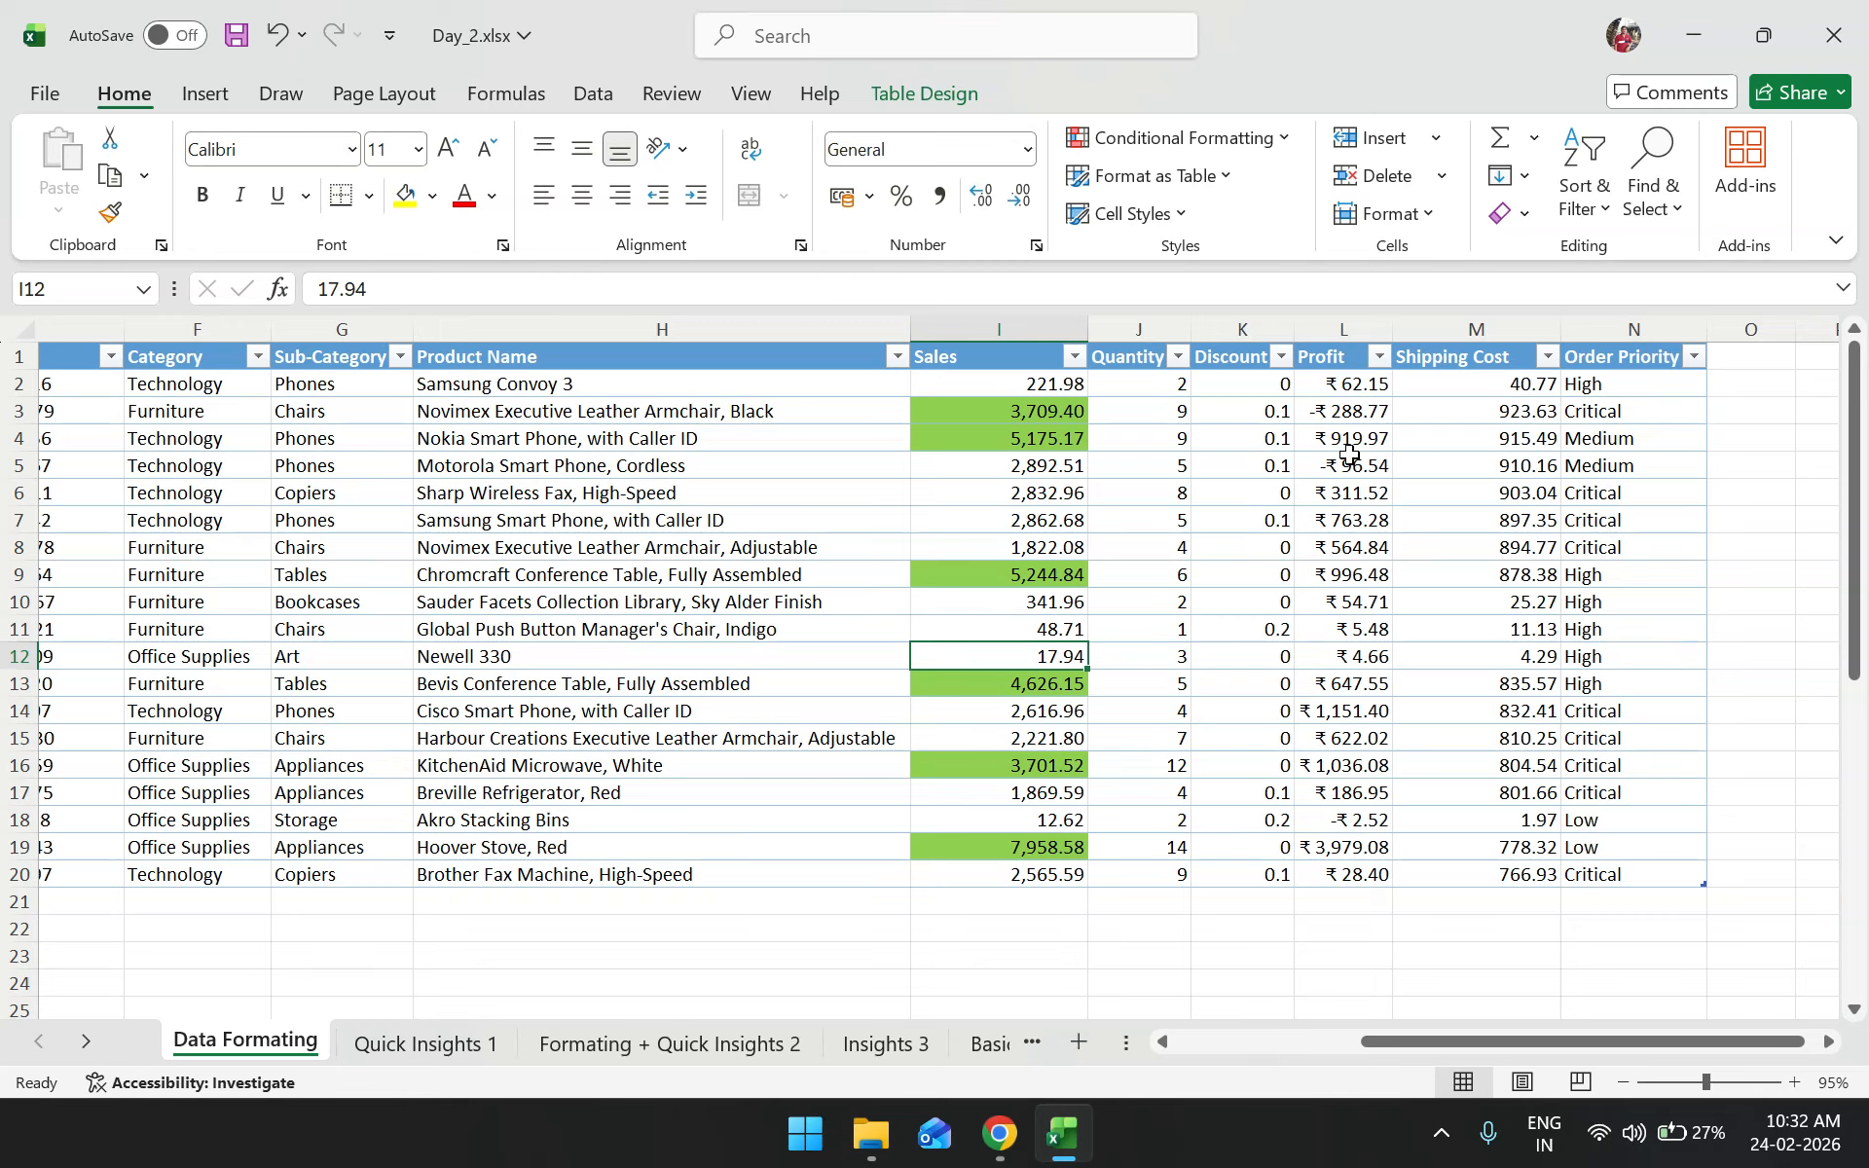
{"action": "left_click_drag", "start_coordinate": [1353, 438], "coordinate": [1357, 709]}
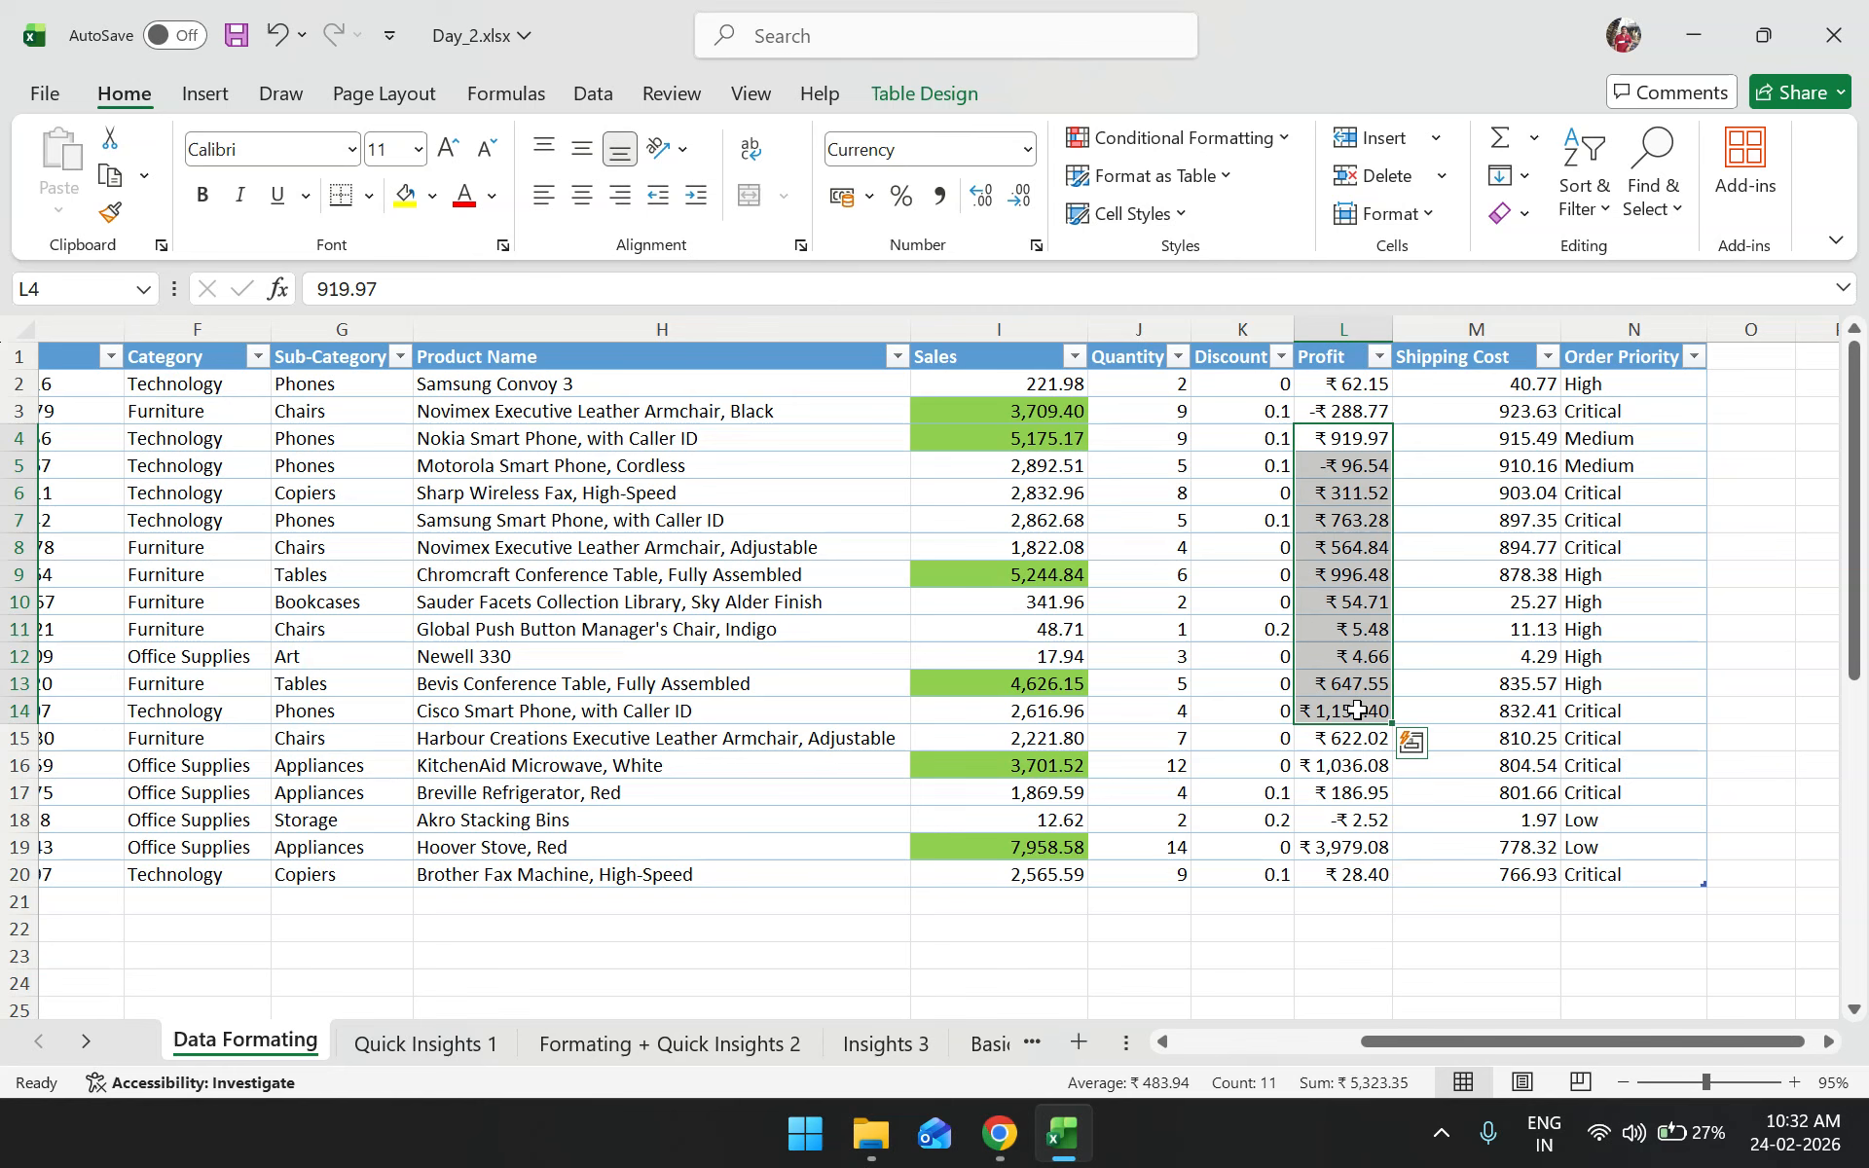
{"action": "left_click", "coordinate": [1358, 710]}
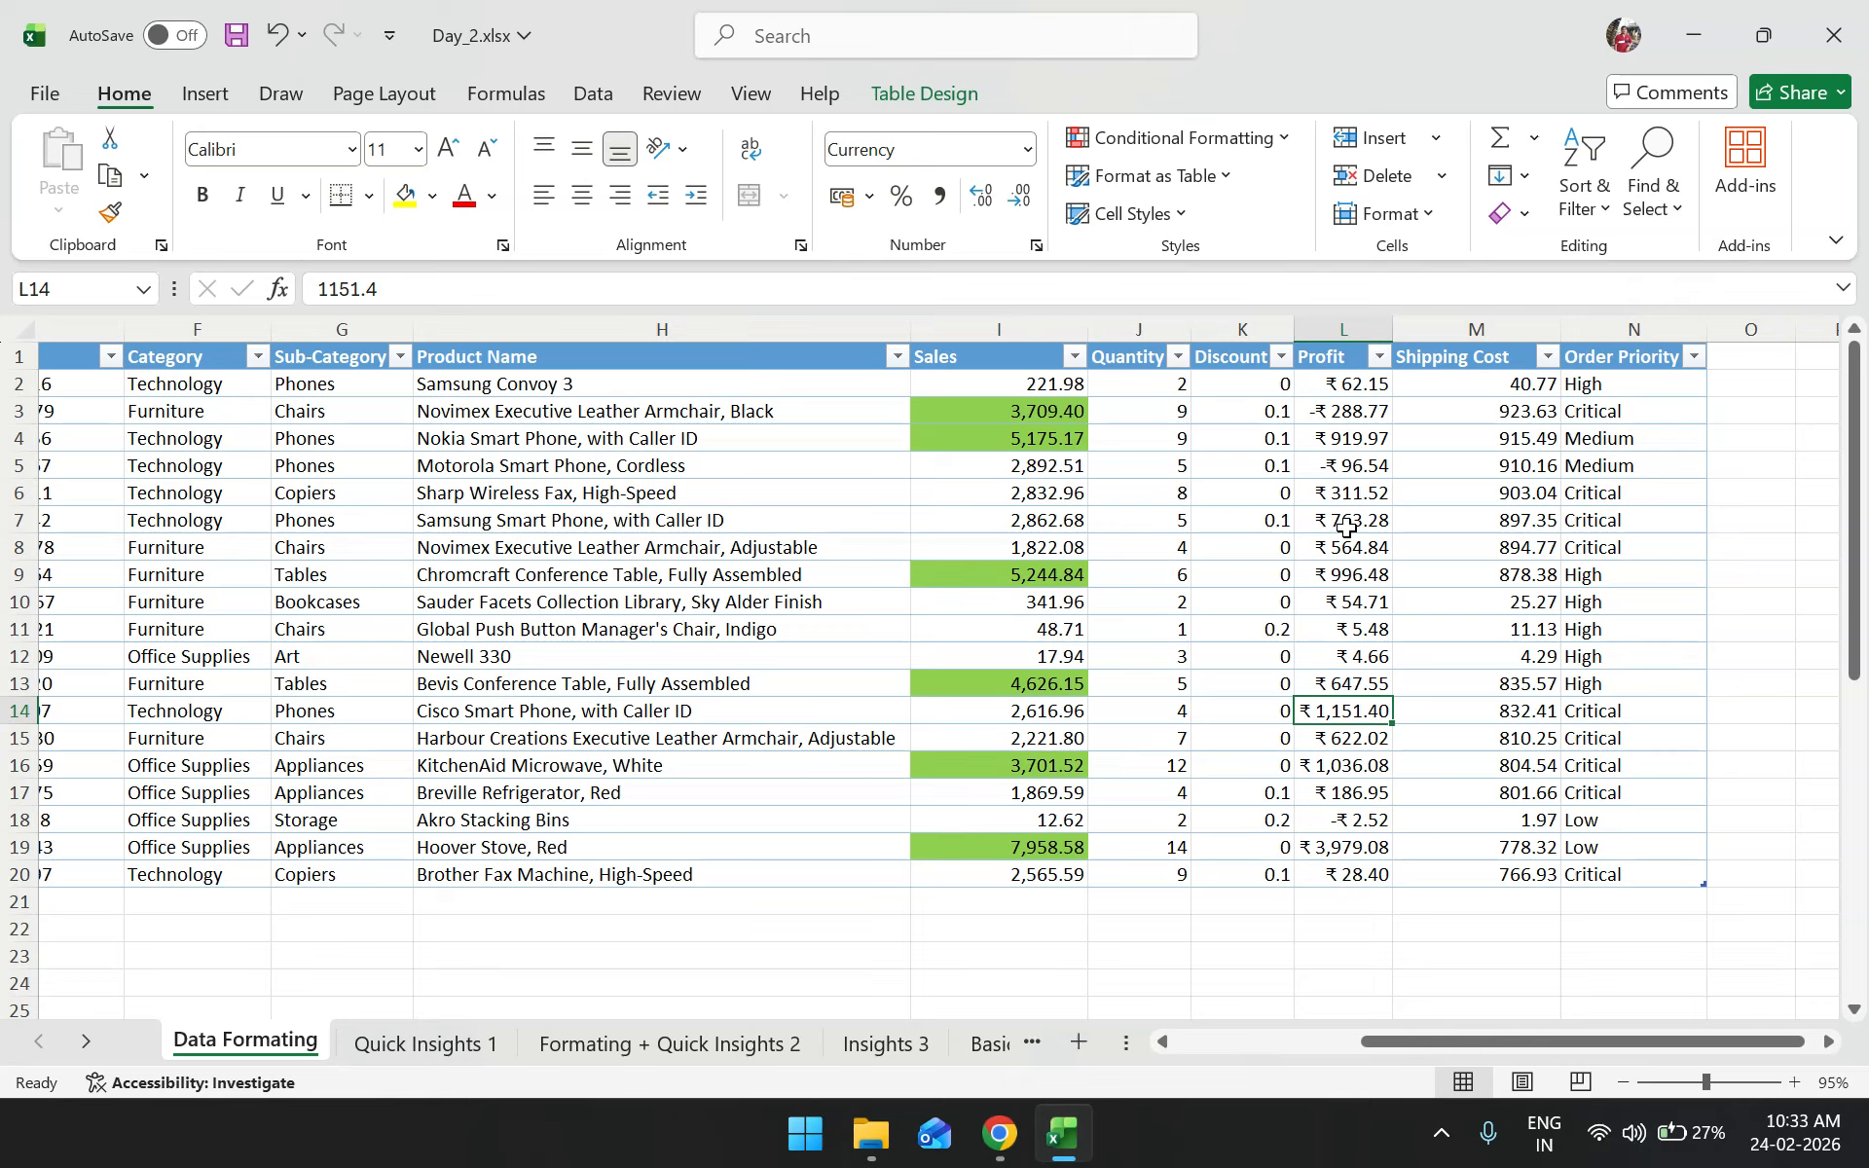
{"action": "left_click_drag", "start_coordinate": [1340, 381], "coordinate": [1311, 891]}
{"action": "key", "text": "ctrl+c"}
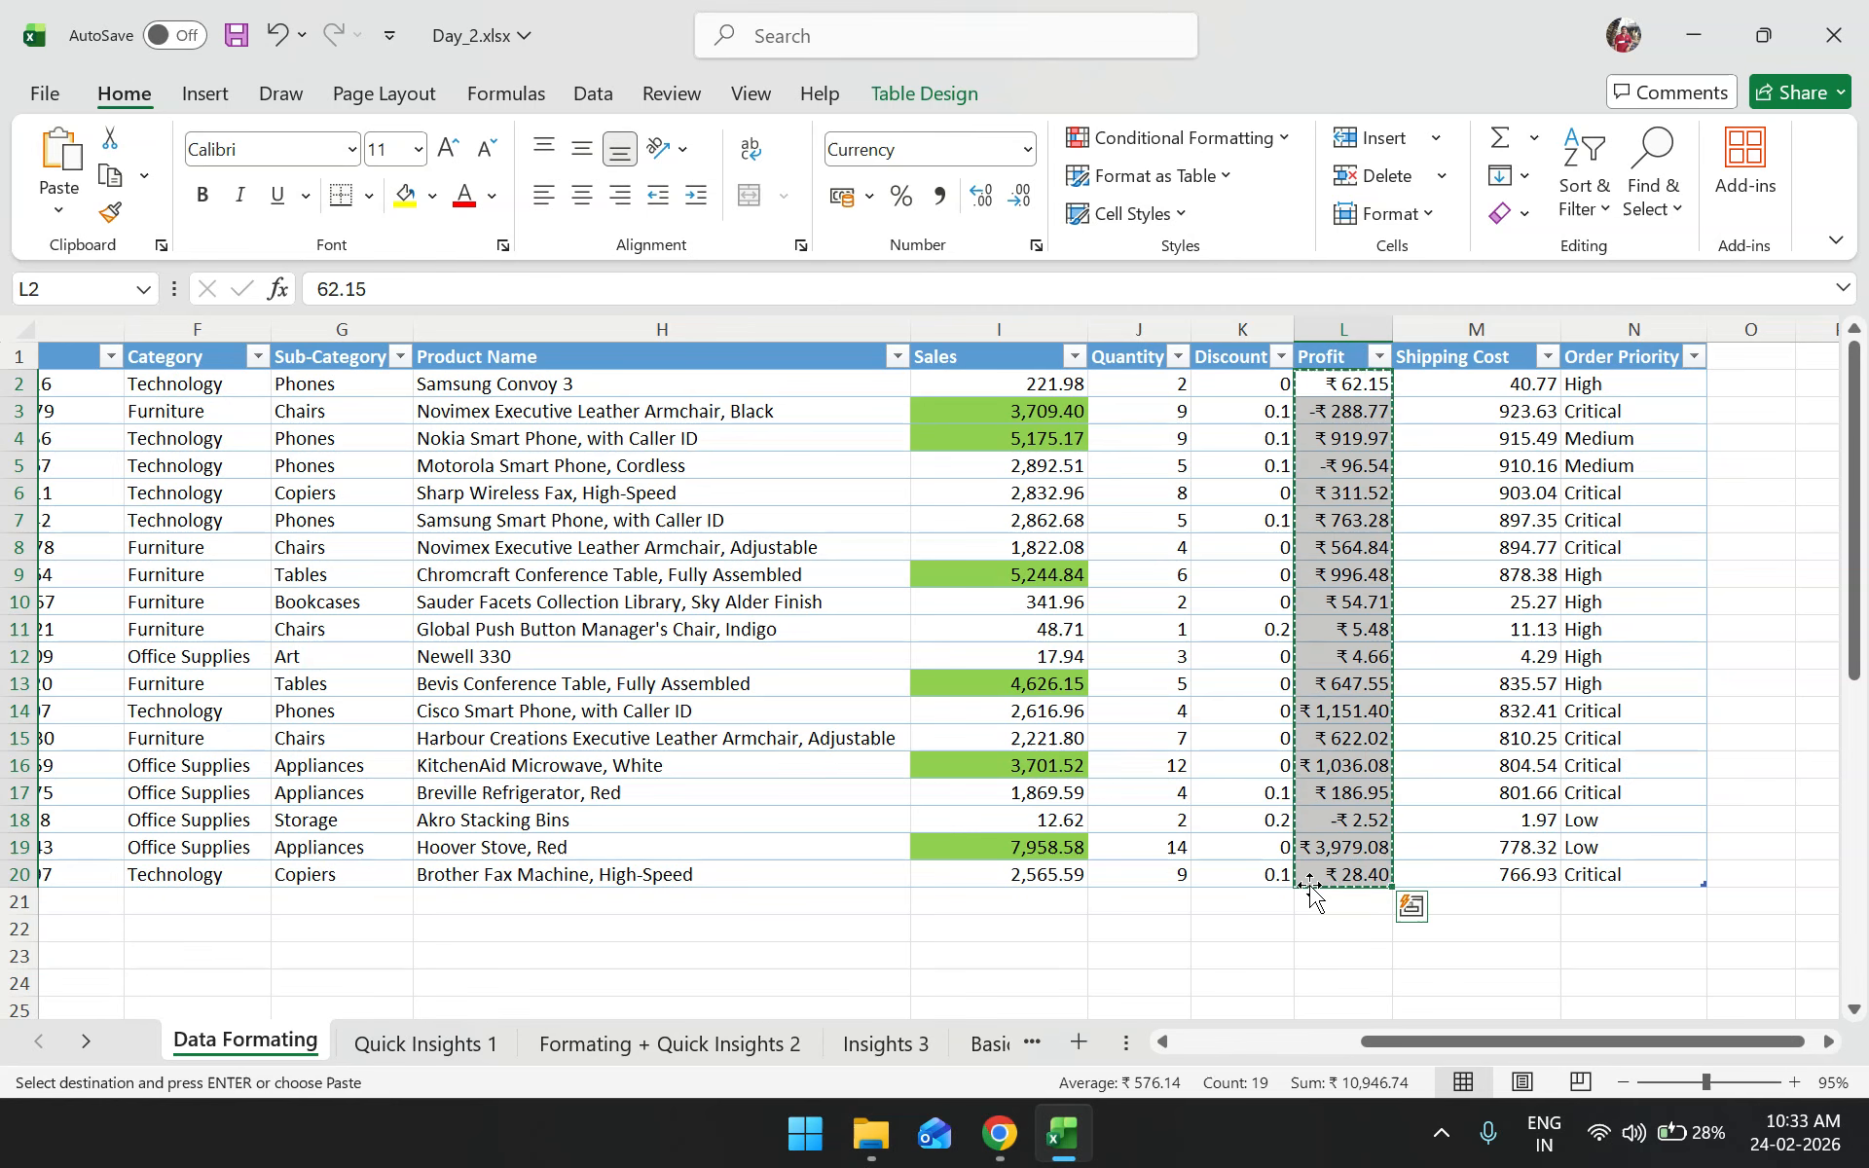
{"action": "key", "text": "ctrl+q"}
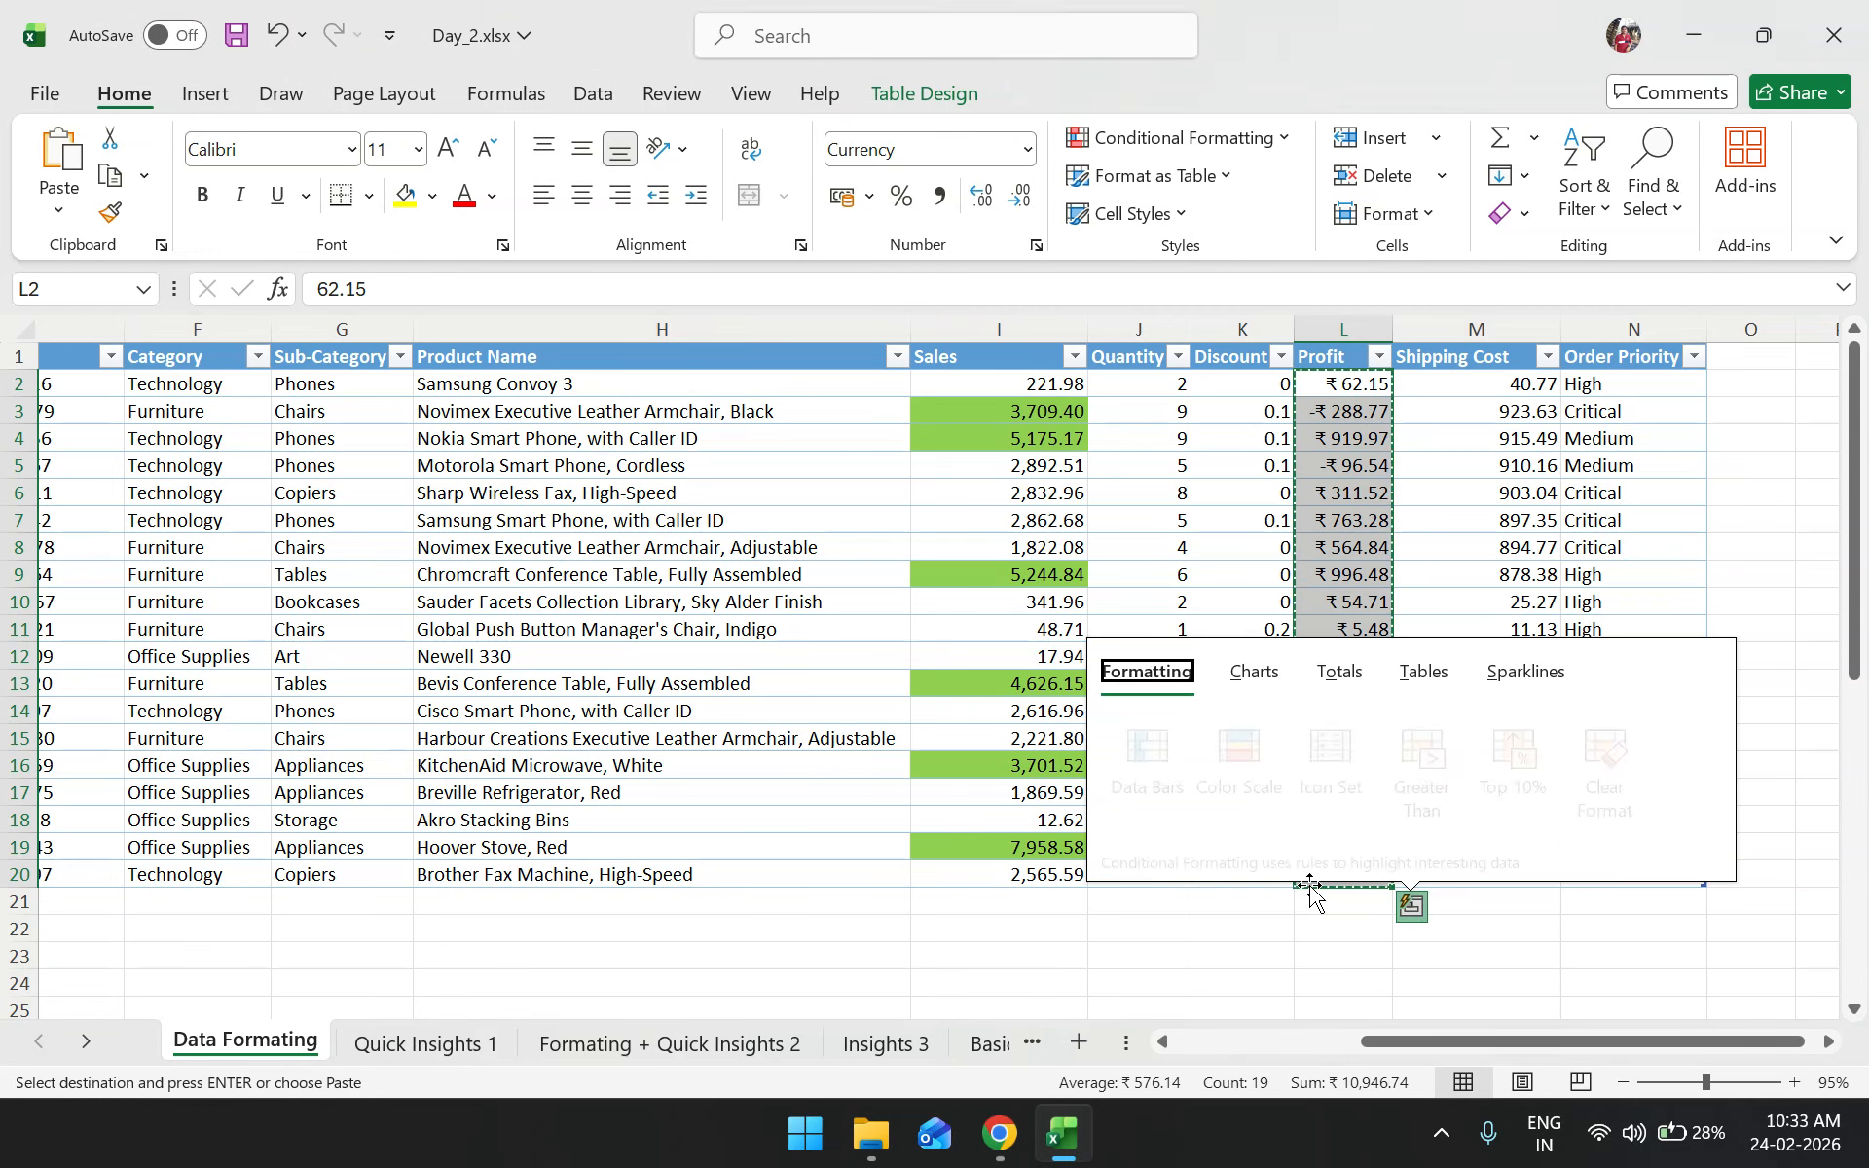
{"action": "key", "text": "Escape"}
{"action": "key", "text": "Escape"}
{"action": "left_click", "coordinate": [1349, 704]}
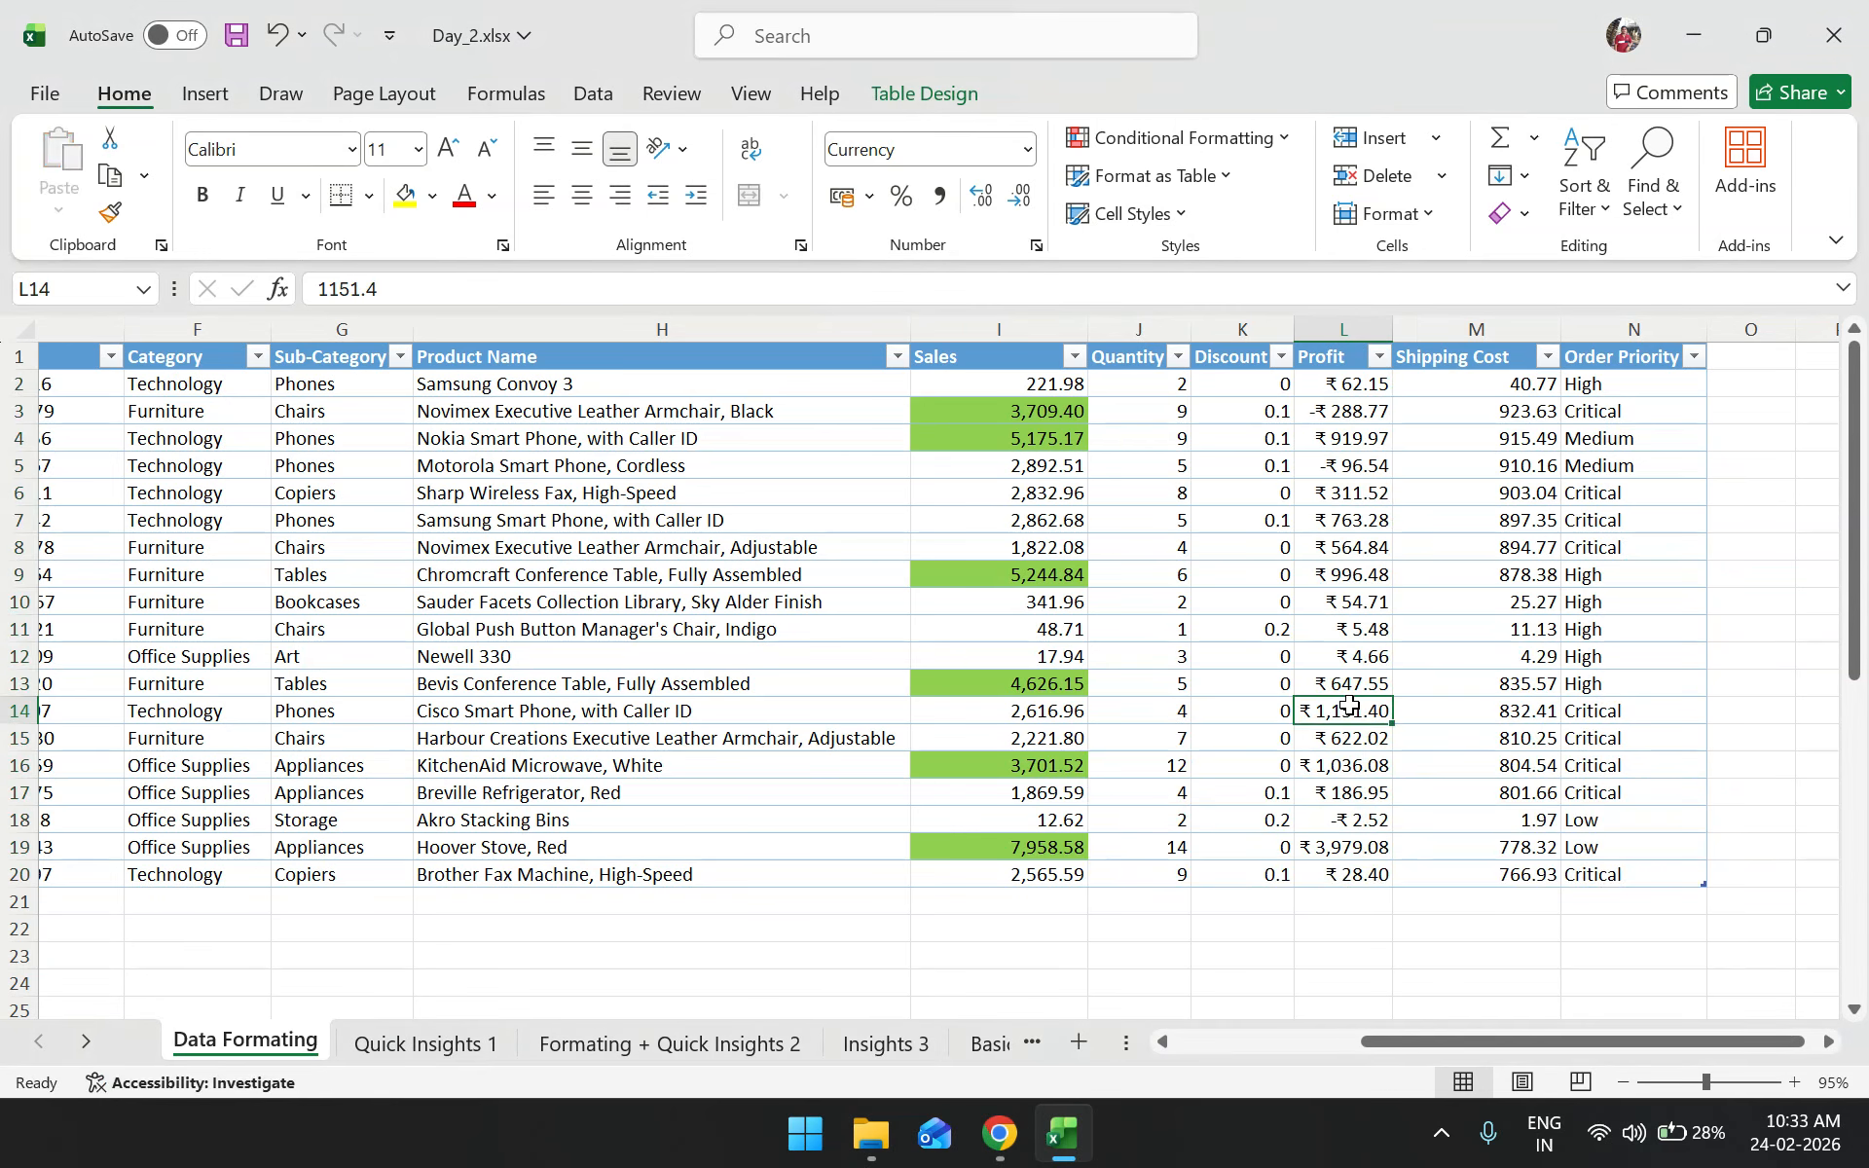
Set the number format of the Profit values L2:L20 to General
{"action": "left_click_drag", "start_coordinate": [1352, 386], "coordinate": [1319, 876]}
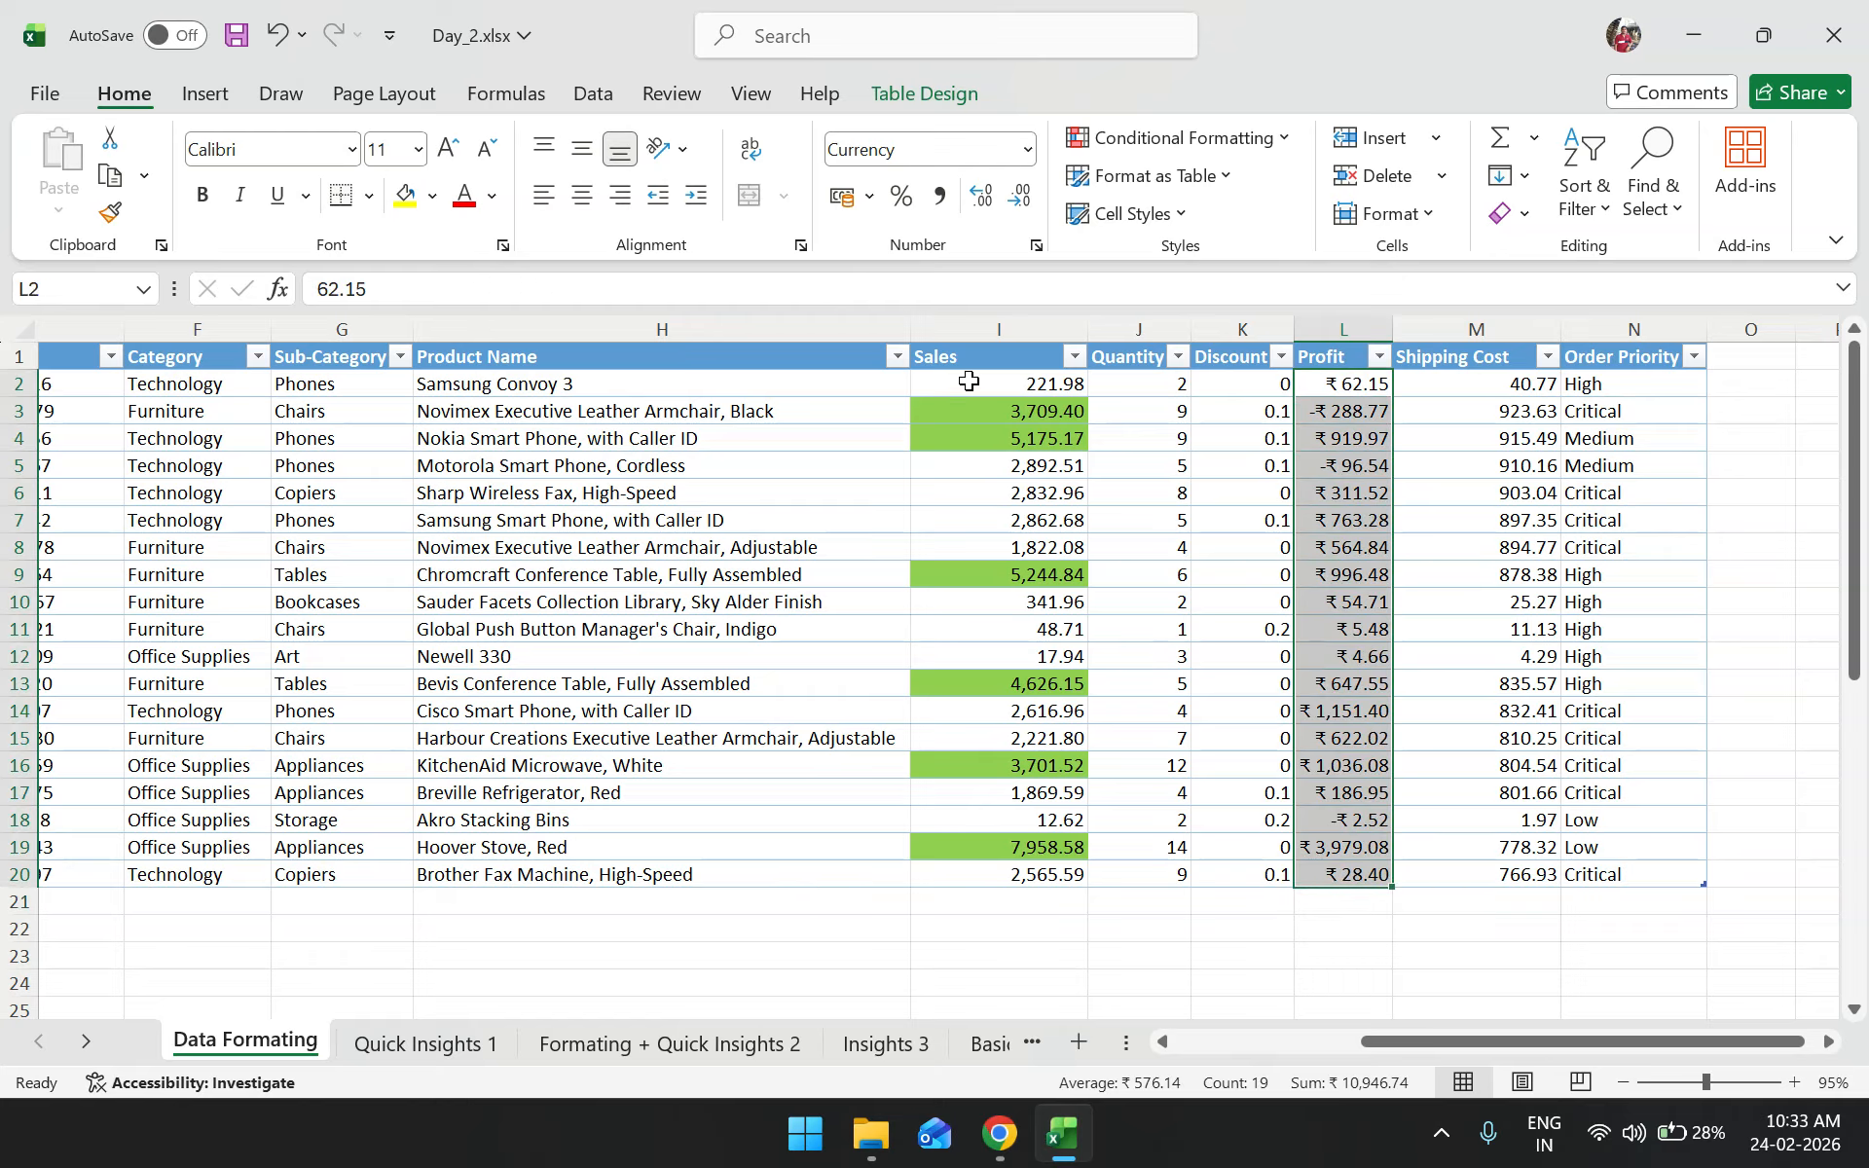
{"action": "left_click", "coordinate": [1028, 149]}
{"action": "left_click", "coordinate": [997, 191]}
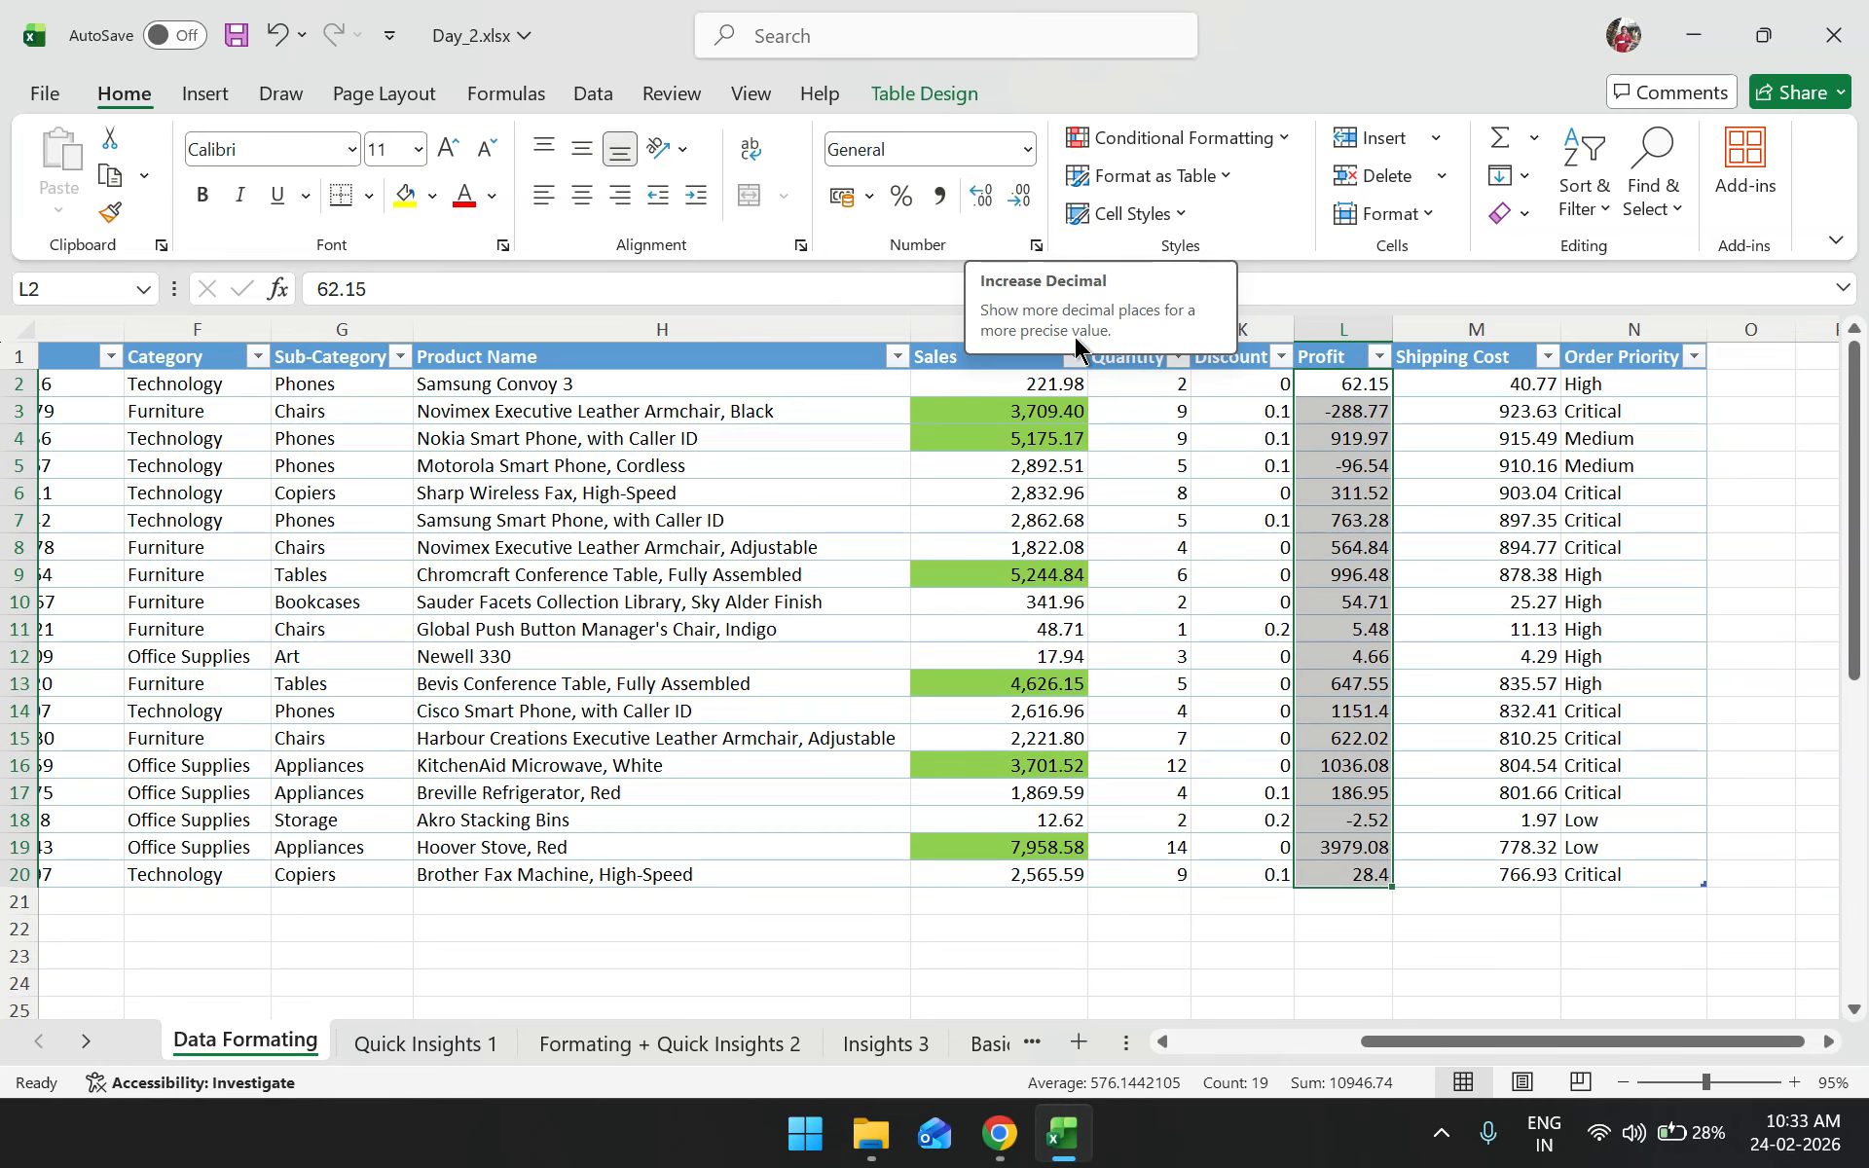
{"action": "left_click", "coordinate": [1324, 570]}
Enter $123 as a sample value in cell J30 below the table
{"action": "scroll", "coordinate": [1197, 688], "scroll_direction": "down", "scroll_amount": 5}
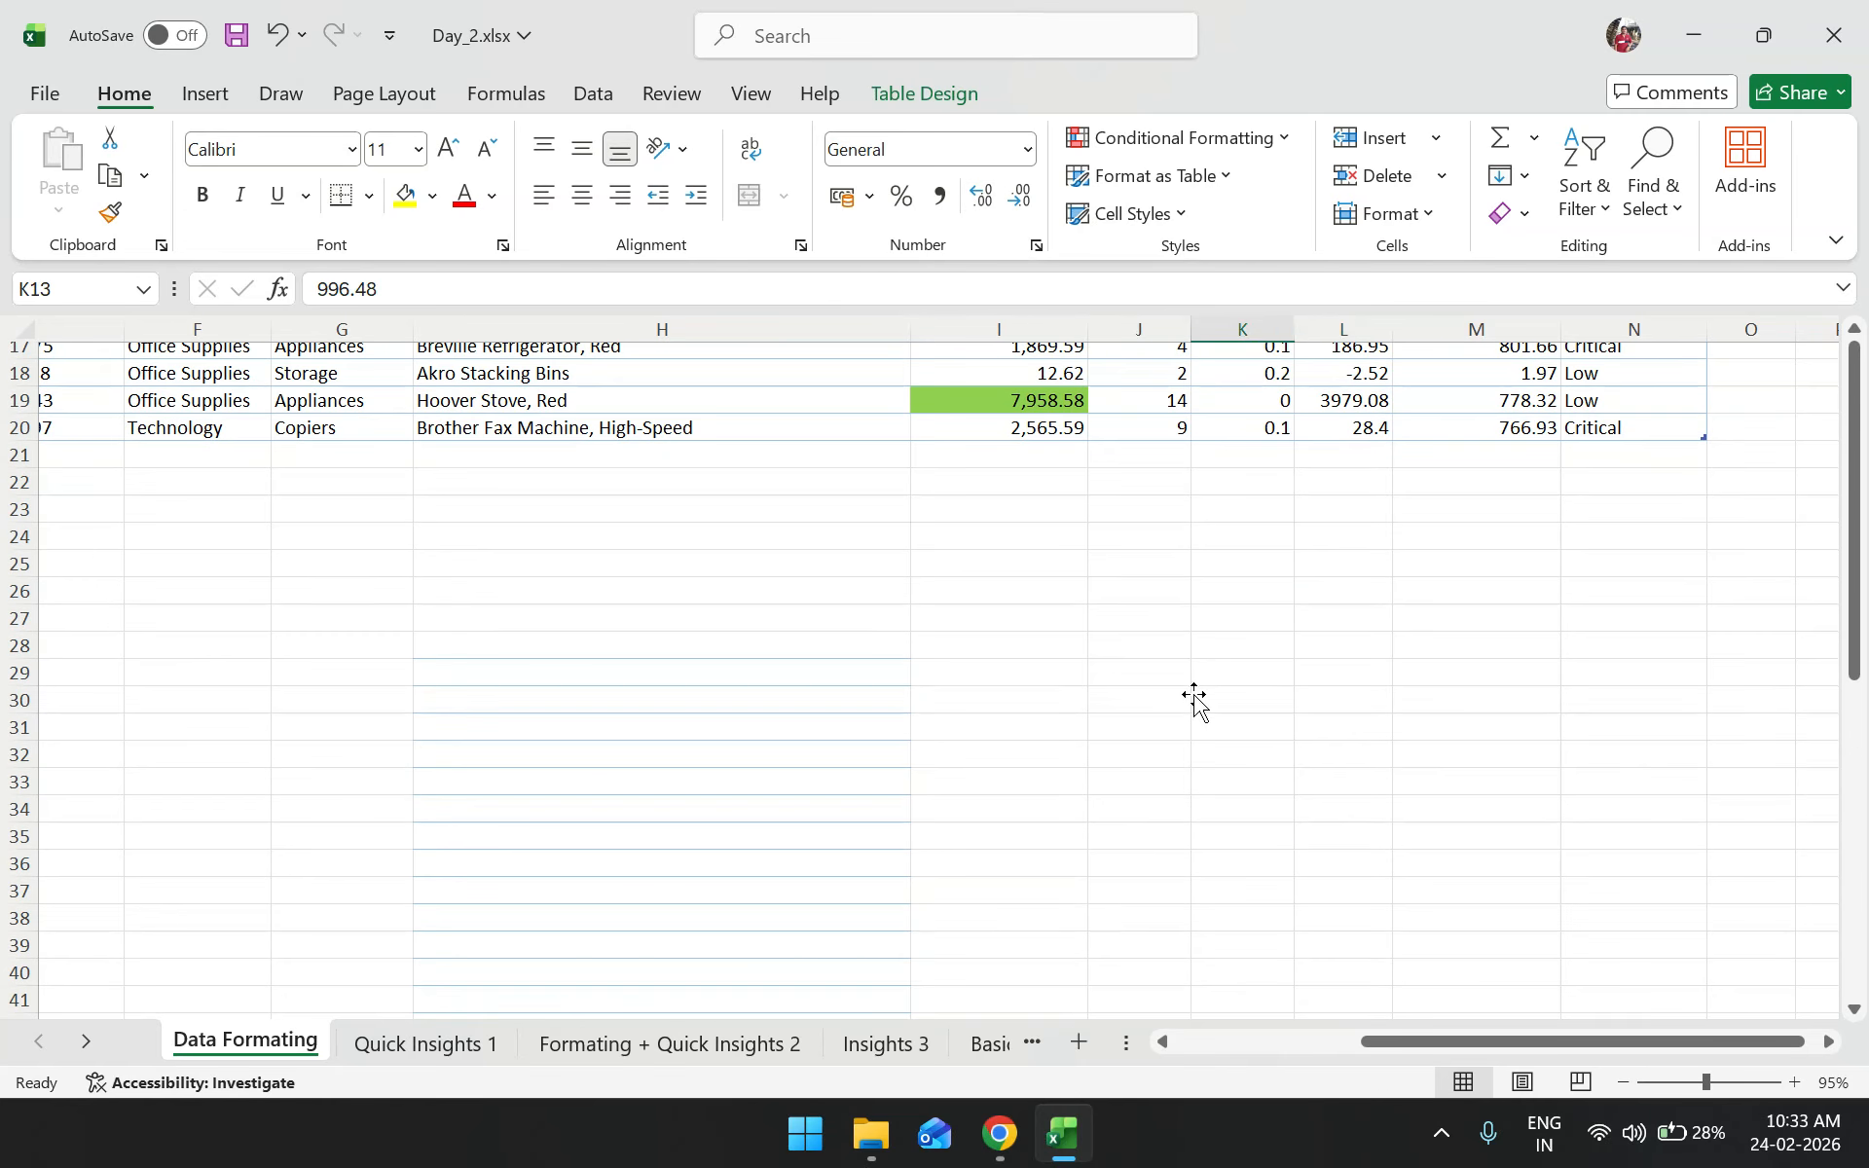
{"action": "left_click", "coordinate": [1100, 693]}
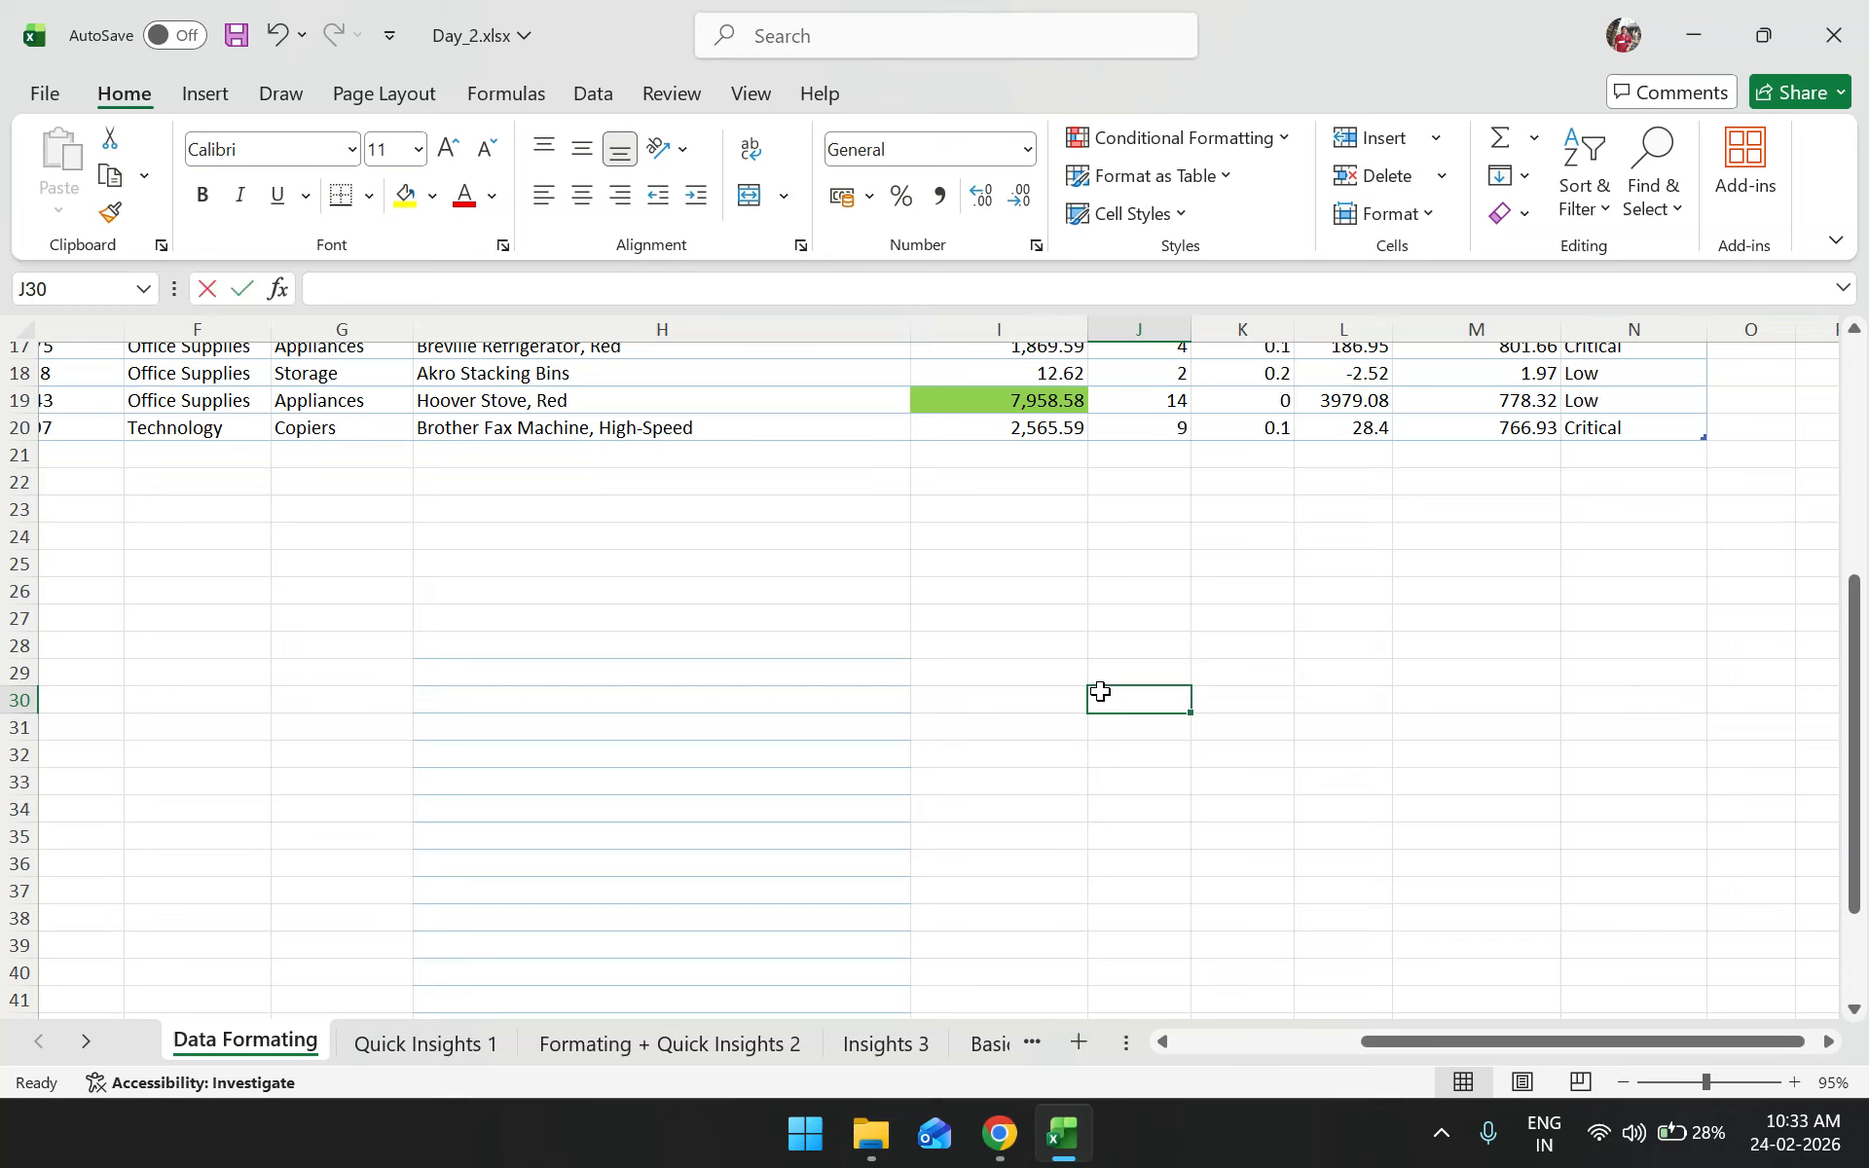
{"action": "type", "text": "$123"}
{"action": "key", "text": "Return"}
{"action": "left_click_drag", "start_coordinate": [1098, 667], "coordinate": [1119, 701]}
{"action": "left_click", "coordinate": [1118, 701]}
{"action": "scroll", "coordinate": [1382, 433], "scroll_direction": "up", "scroll_amount": 5}
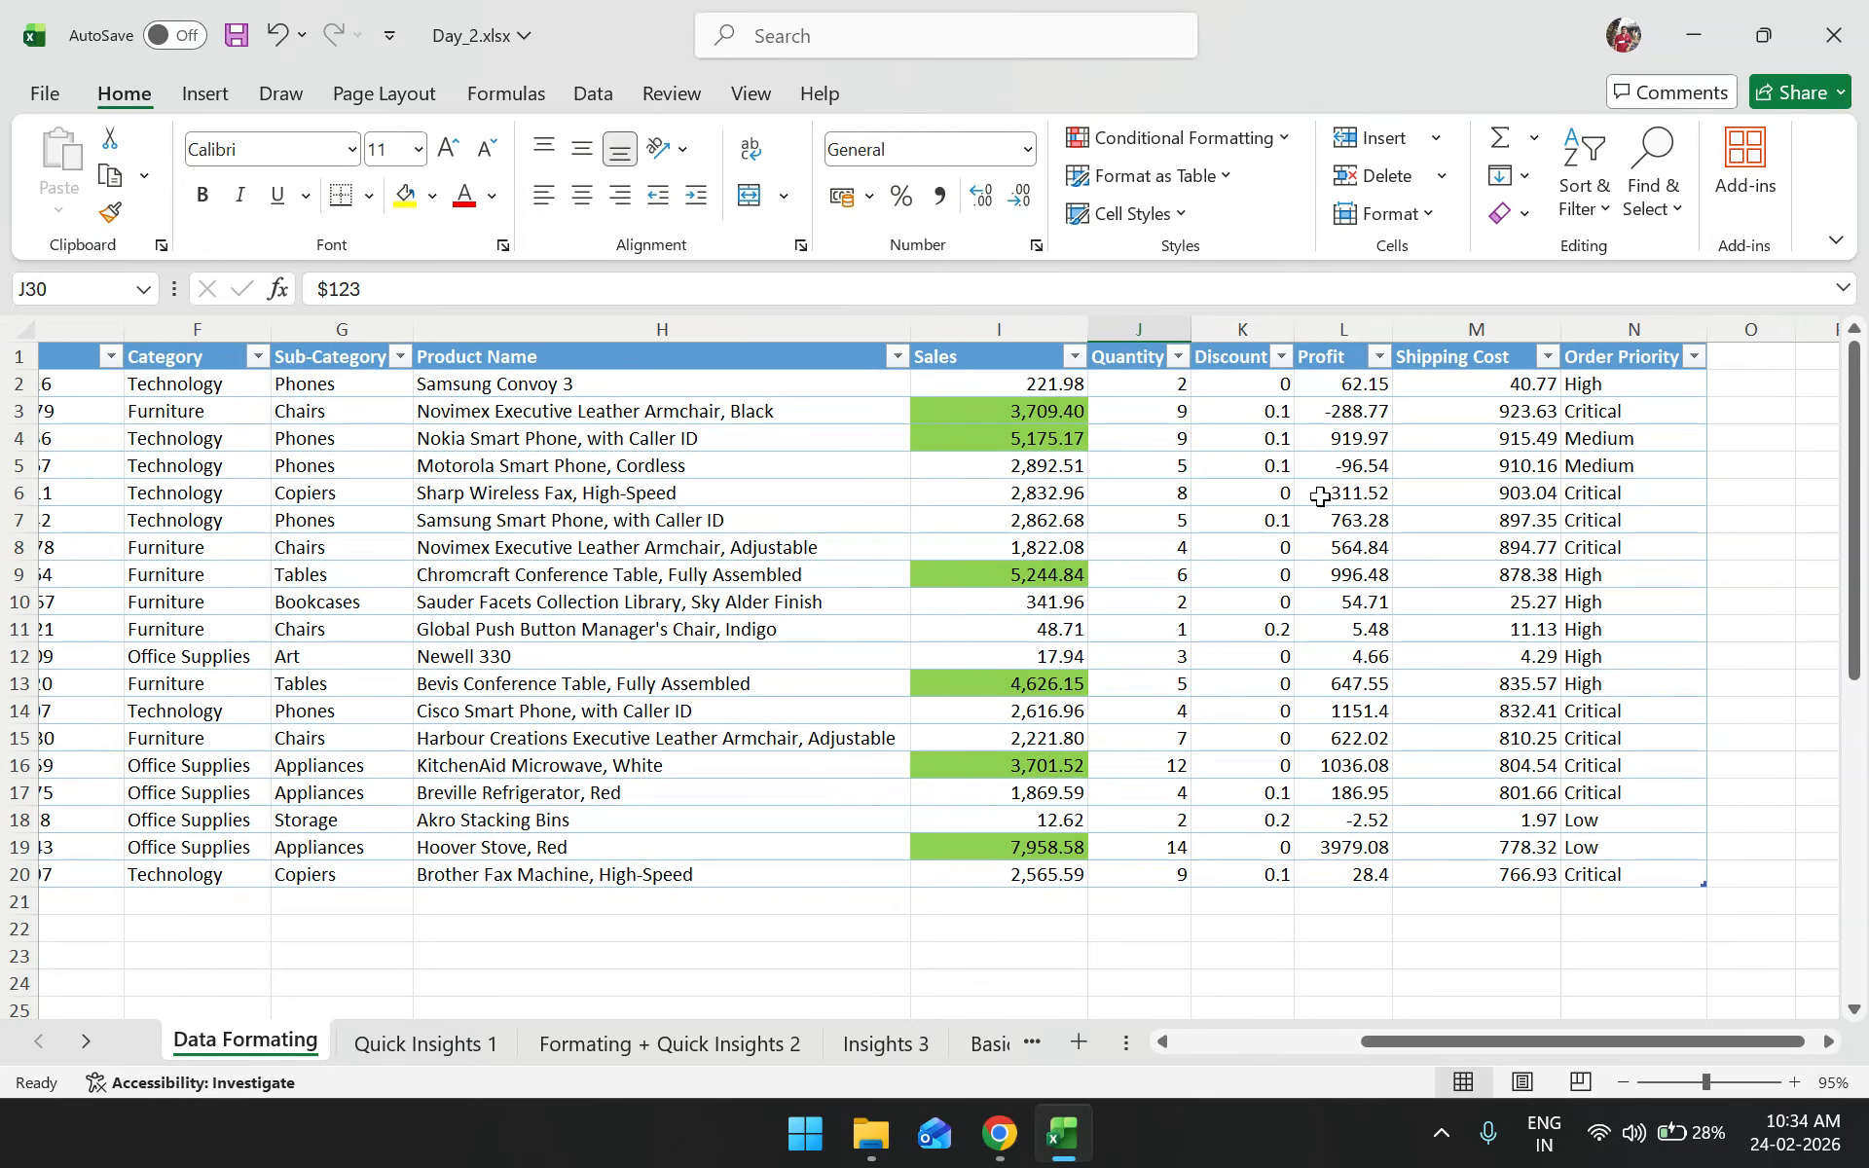
Strip the dollar sign from J30 by replacing all $ characters with nothing, and open the number format choices for the cell
{"action": "scroll", "coordinate": [1320, 496], "scroll_direction": "down", "scroll_amount": 5}
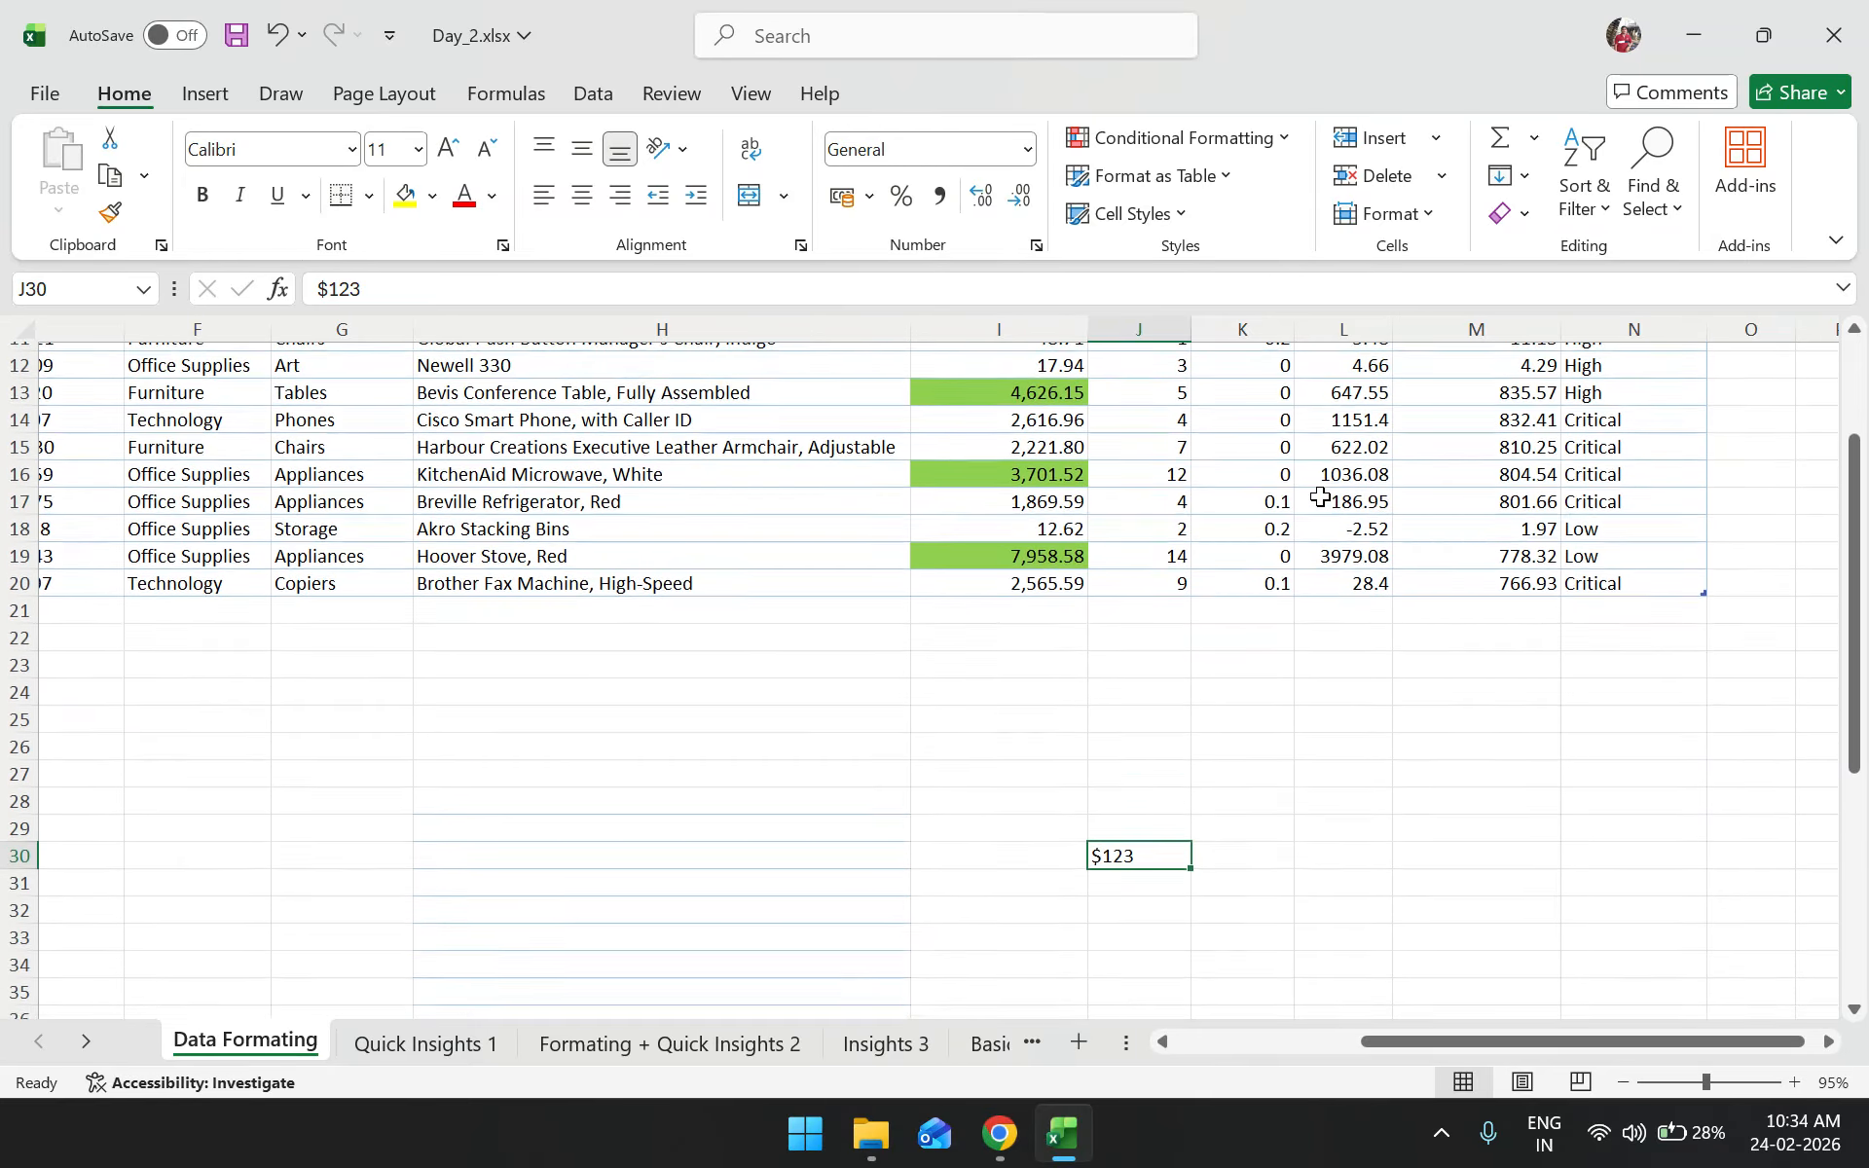
{"action": "left_click", "coordinate": [1291, 625]}
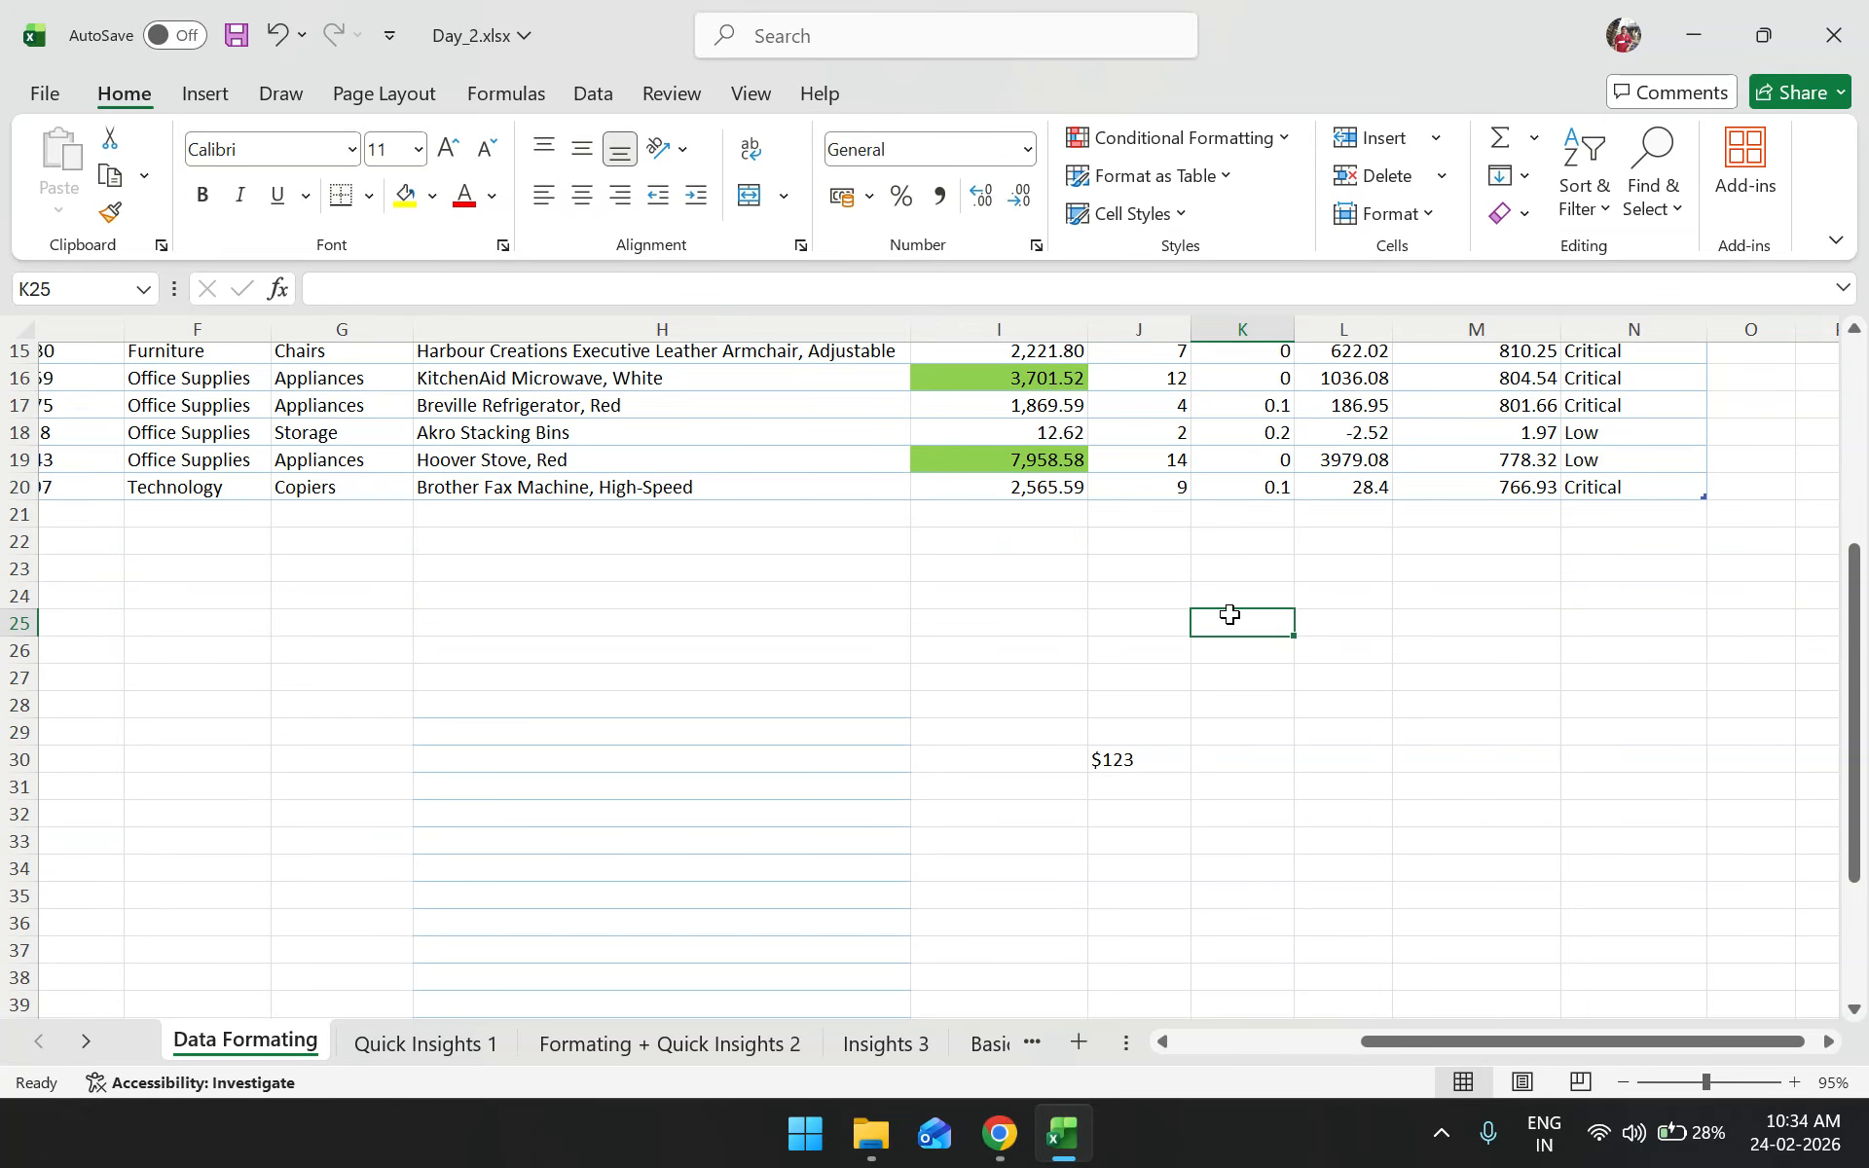
{"action": "left_click", "coordinate": [1122, 764]}
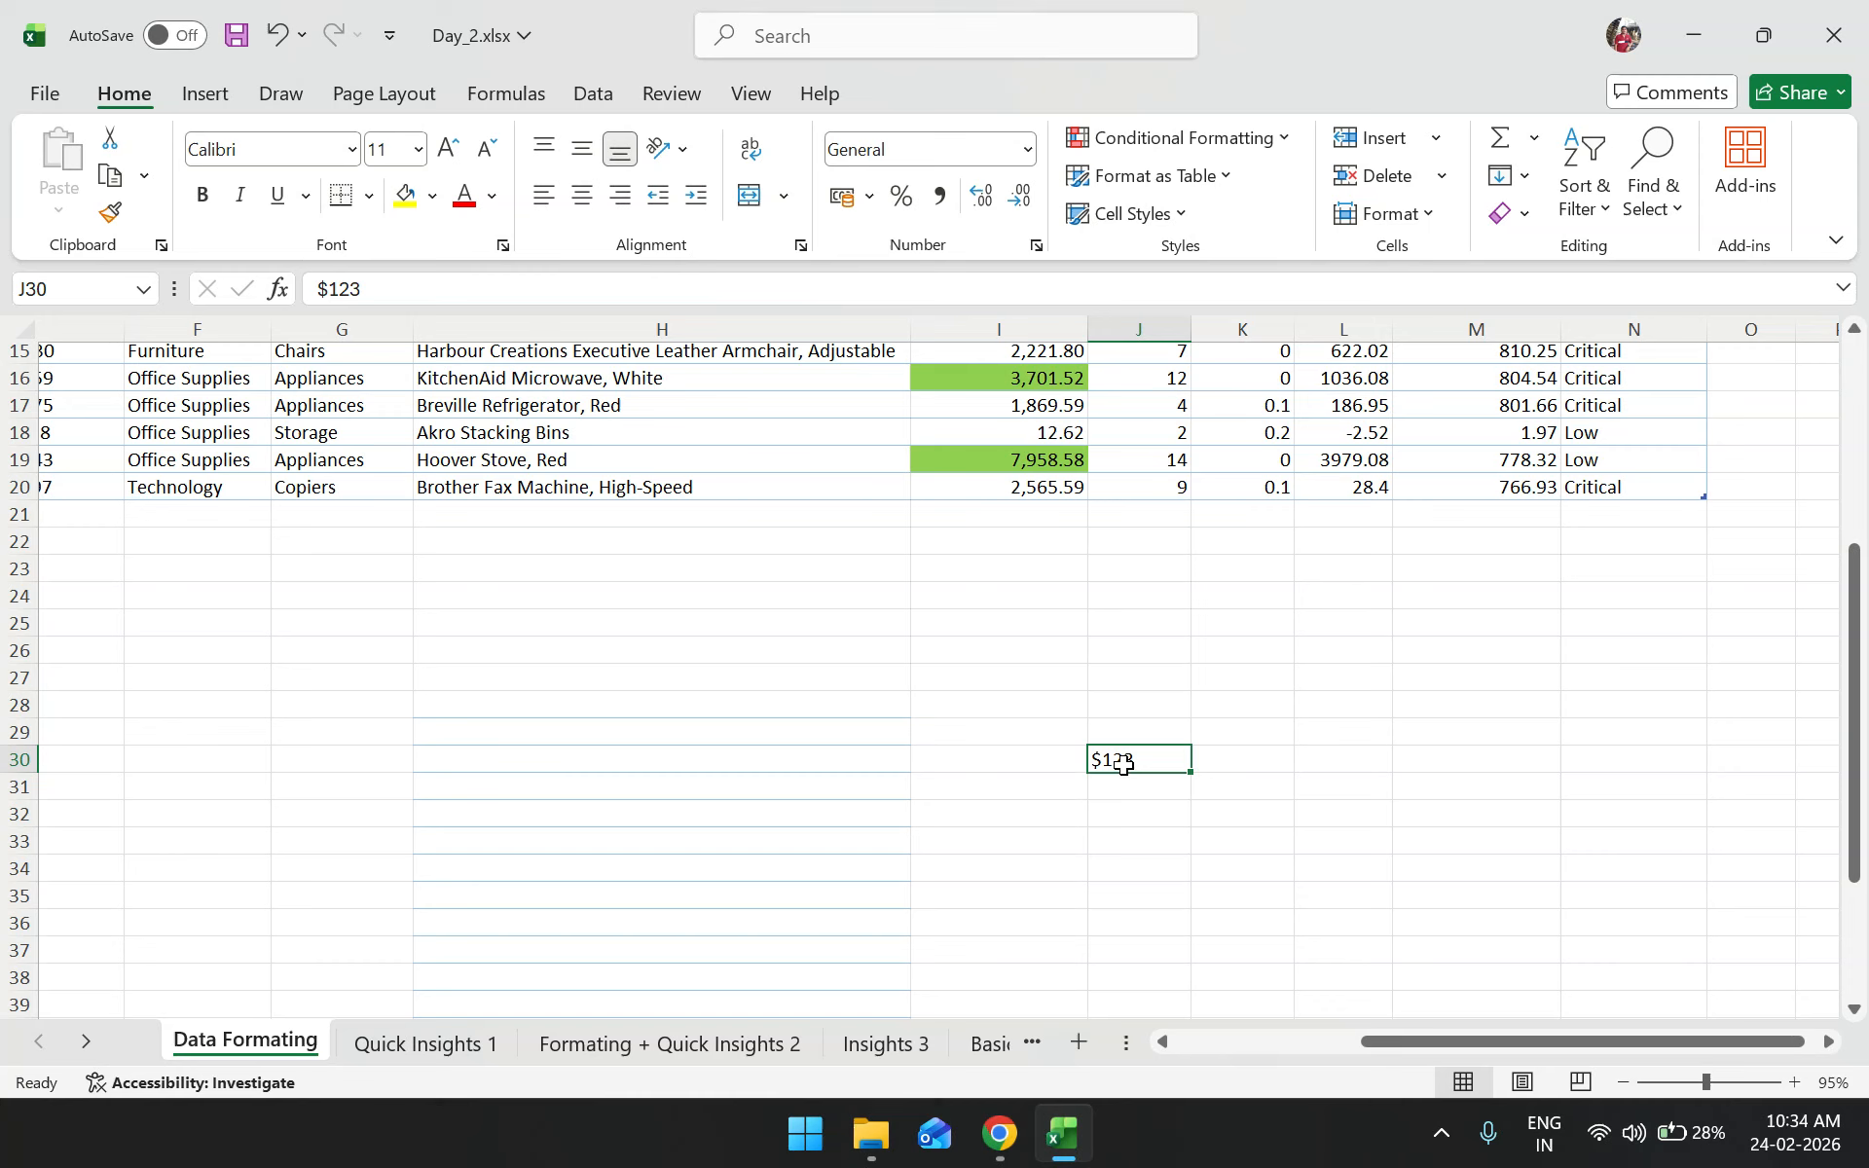
{"action": "key", "text": "ctrl+f"}
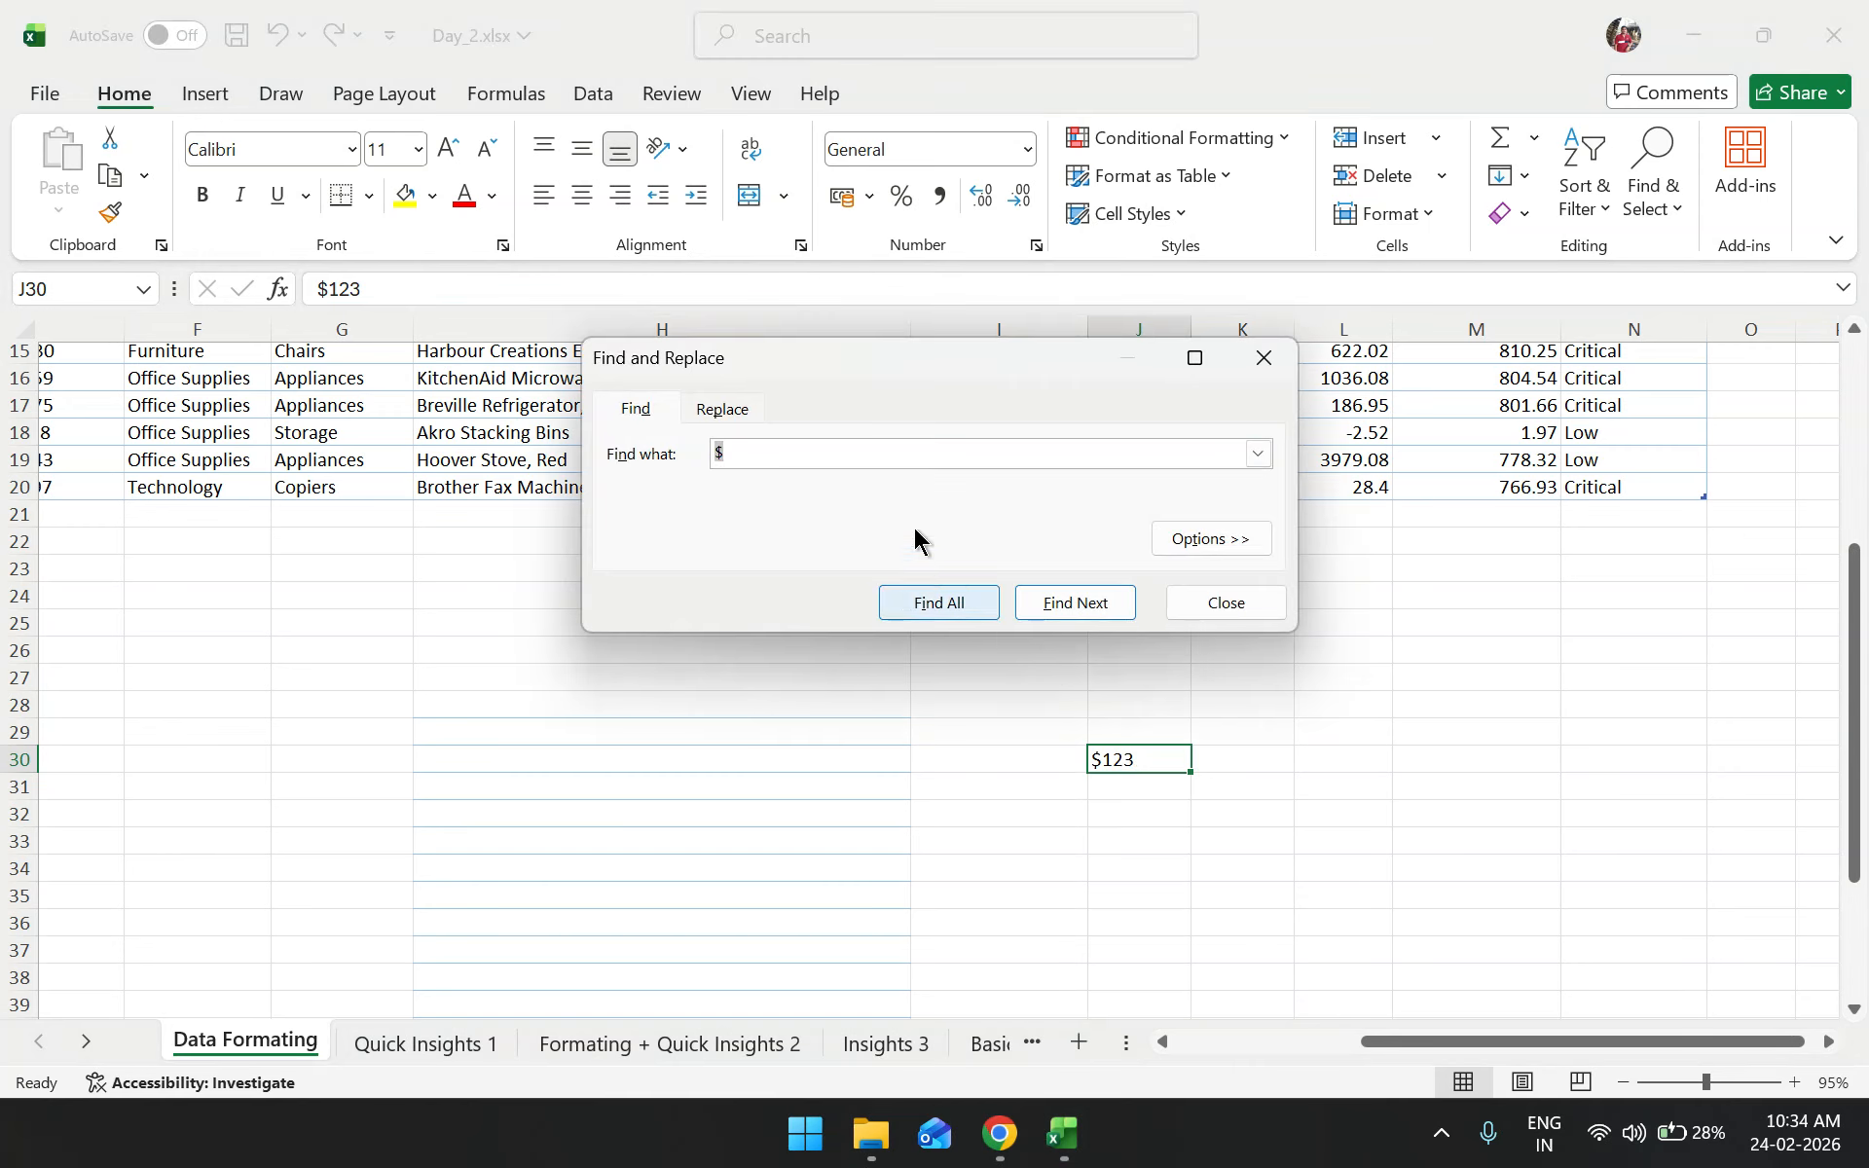
{"action": "left_click", "coordinate": [723, 410]}
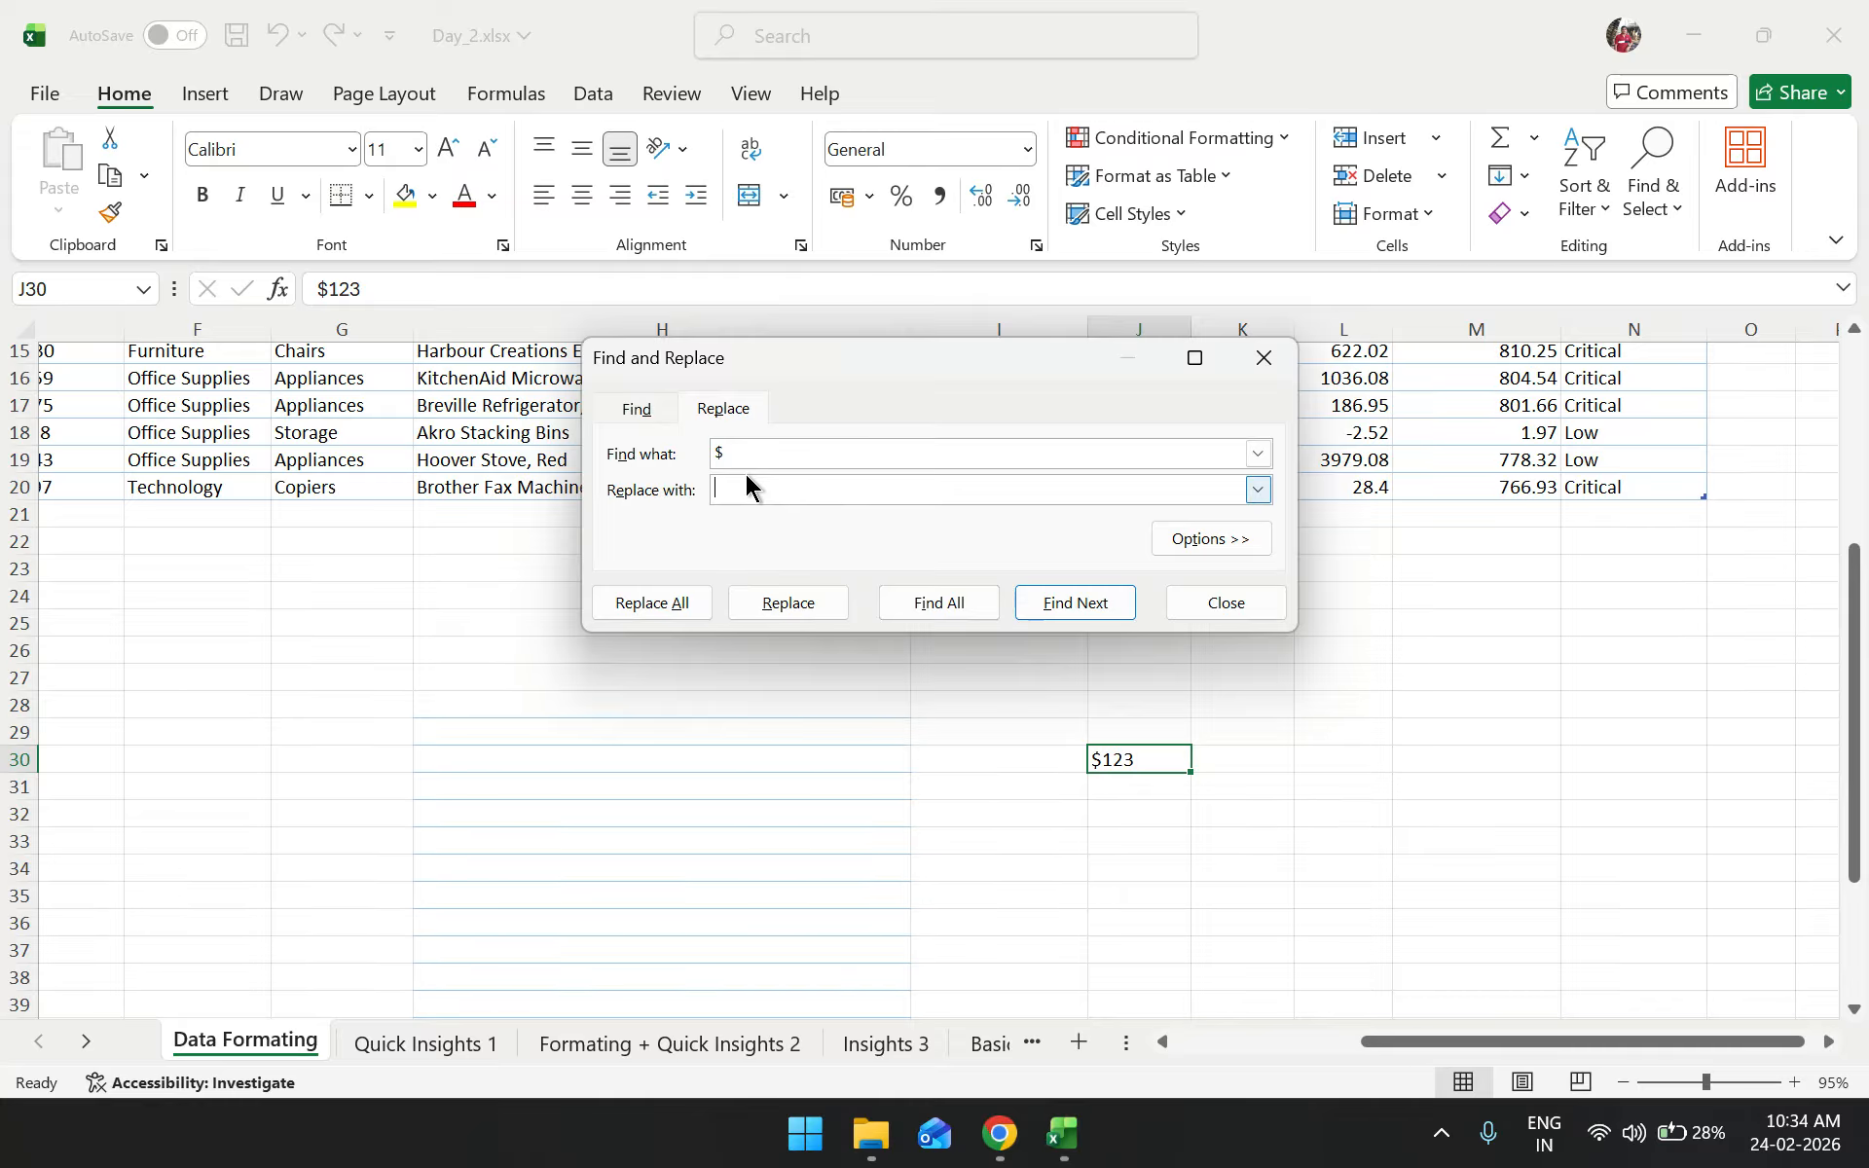
{"action": "left_click", "coordinate": [691, 613]}
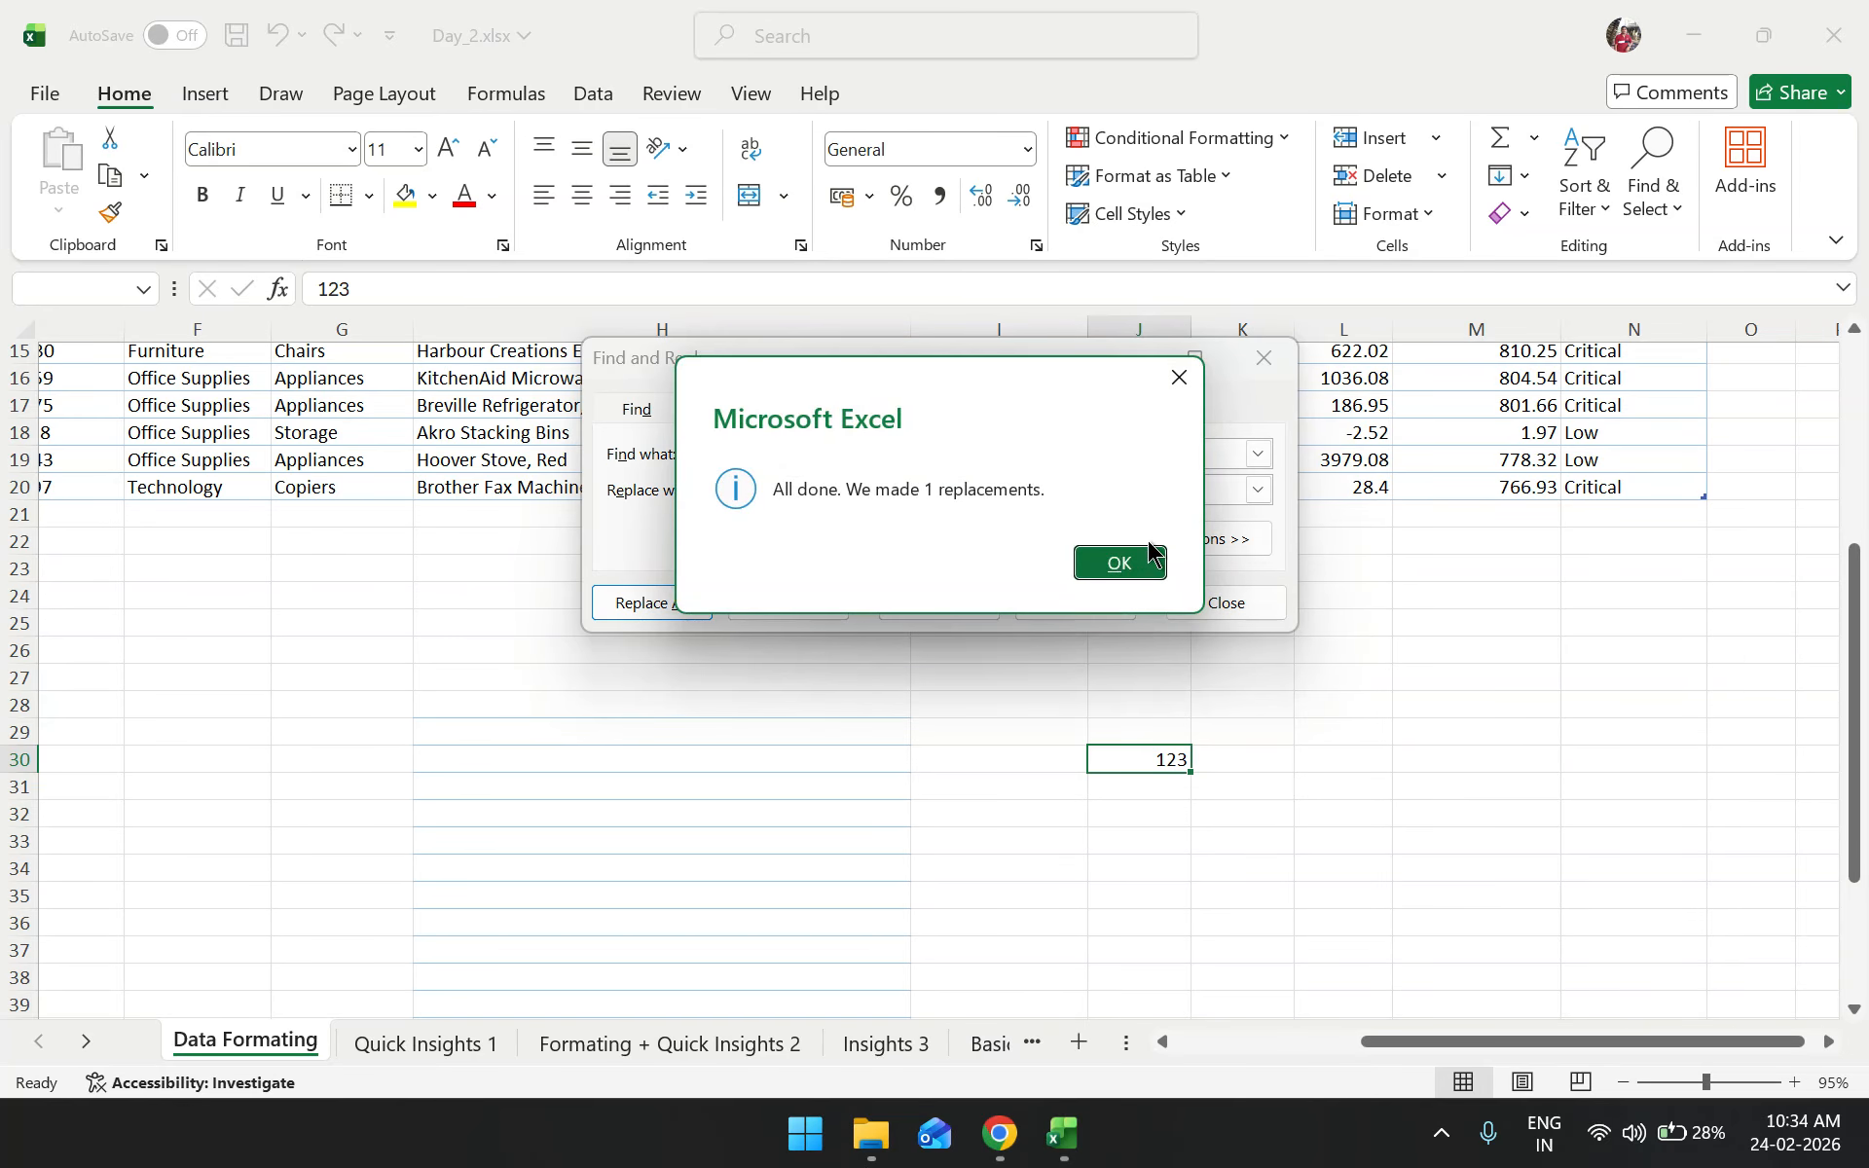
{"action": "left_click", "coordinate": [1150, 554]}
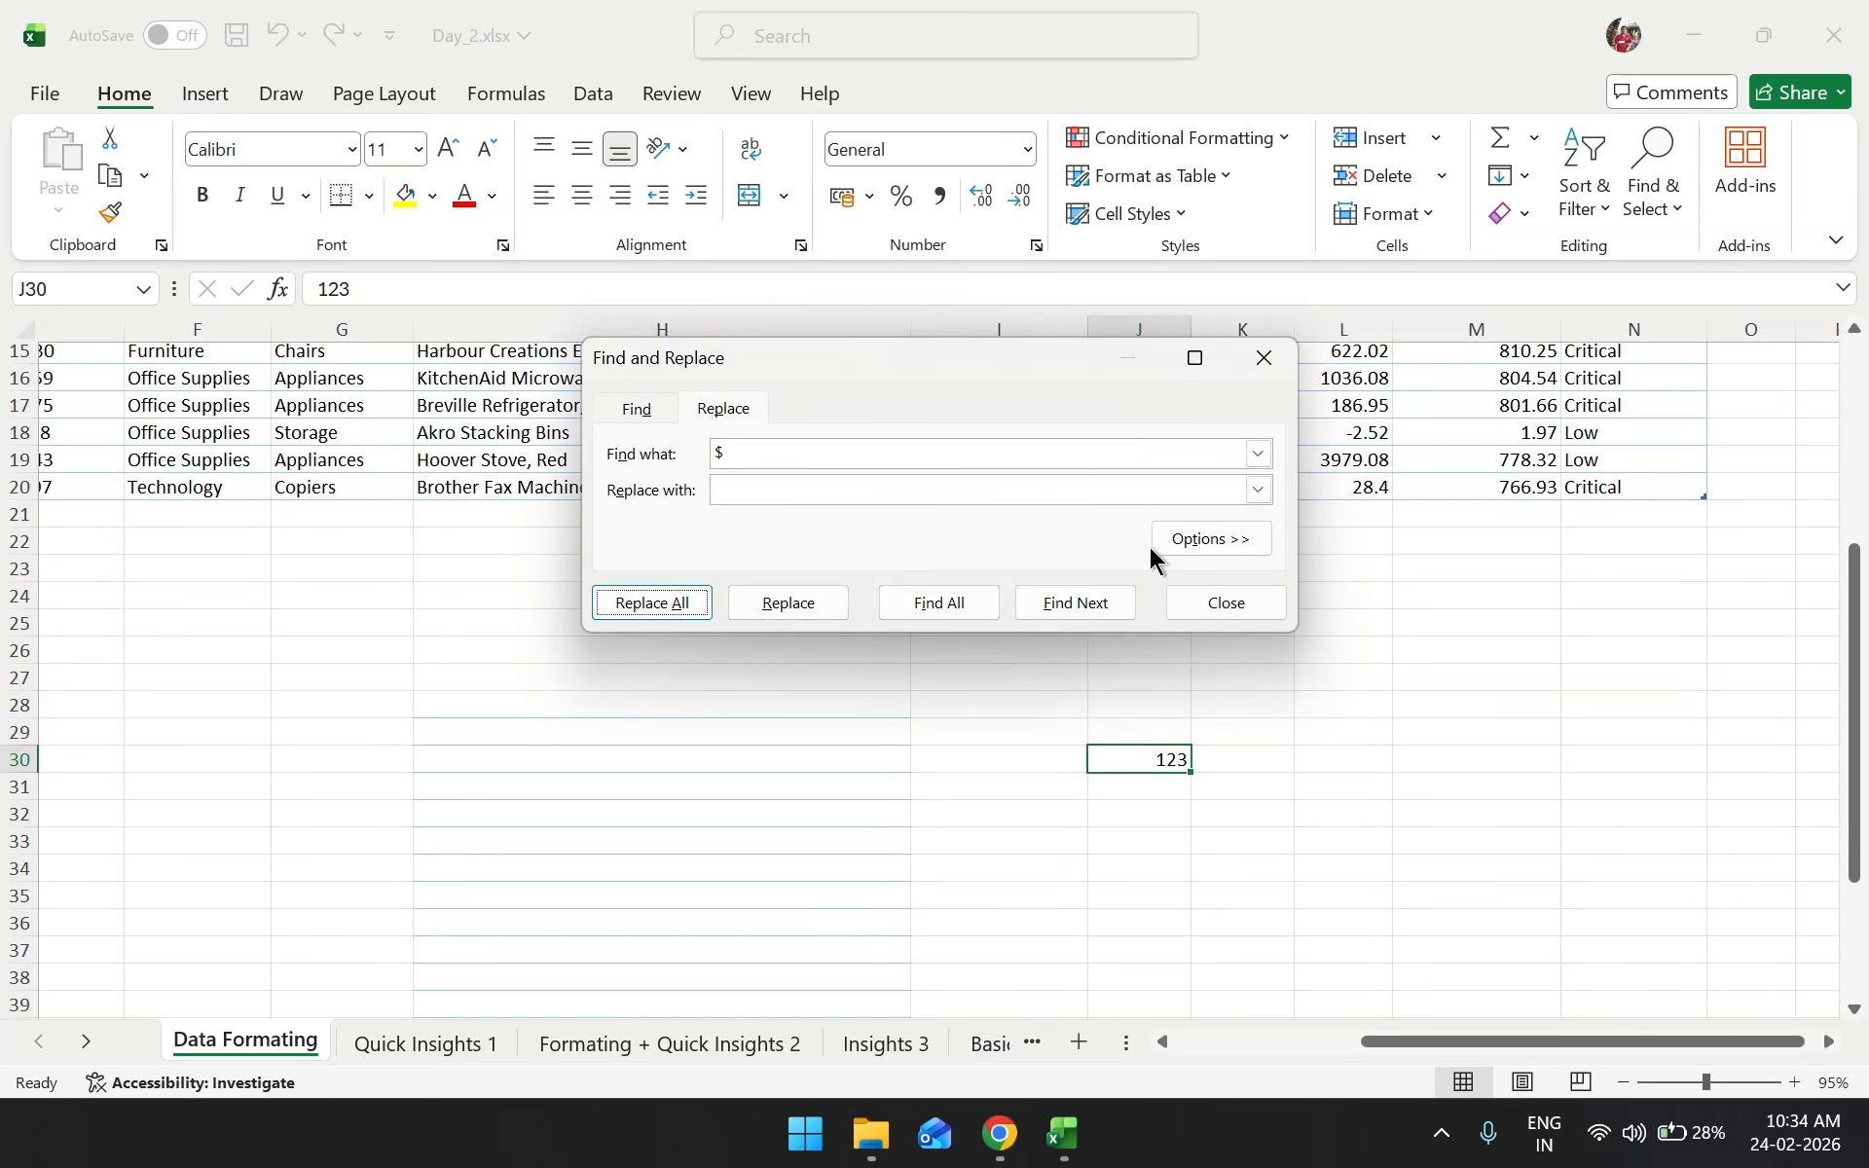
{"action": "left_click", "coordinate": [1265, 360]}
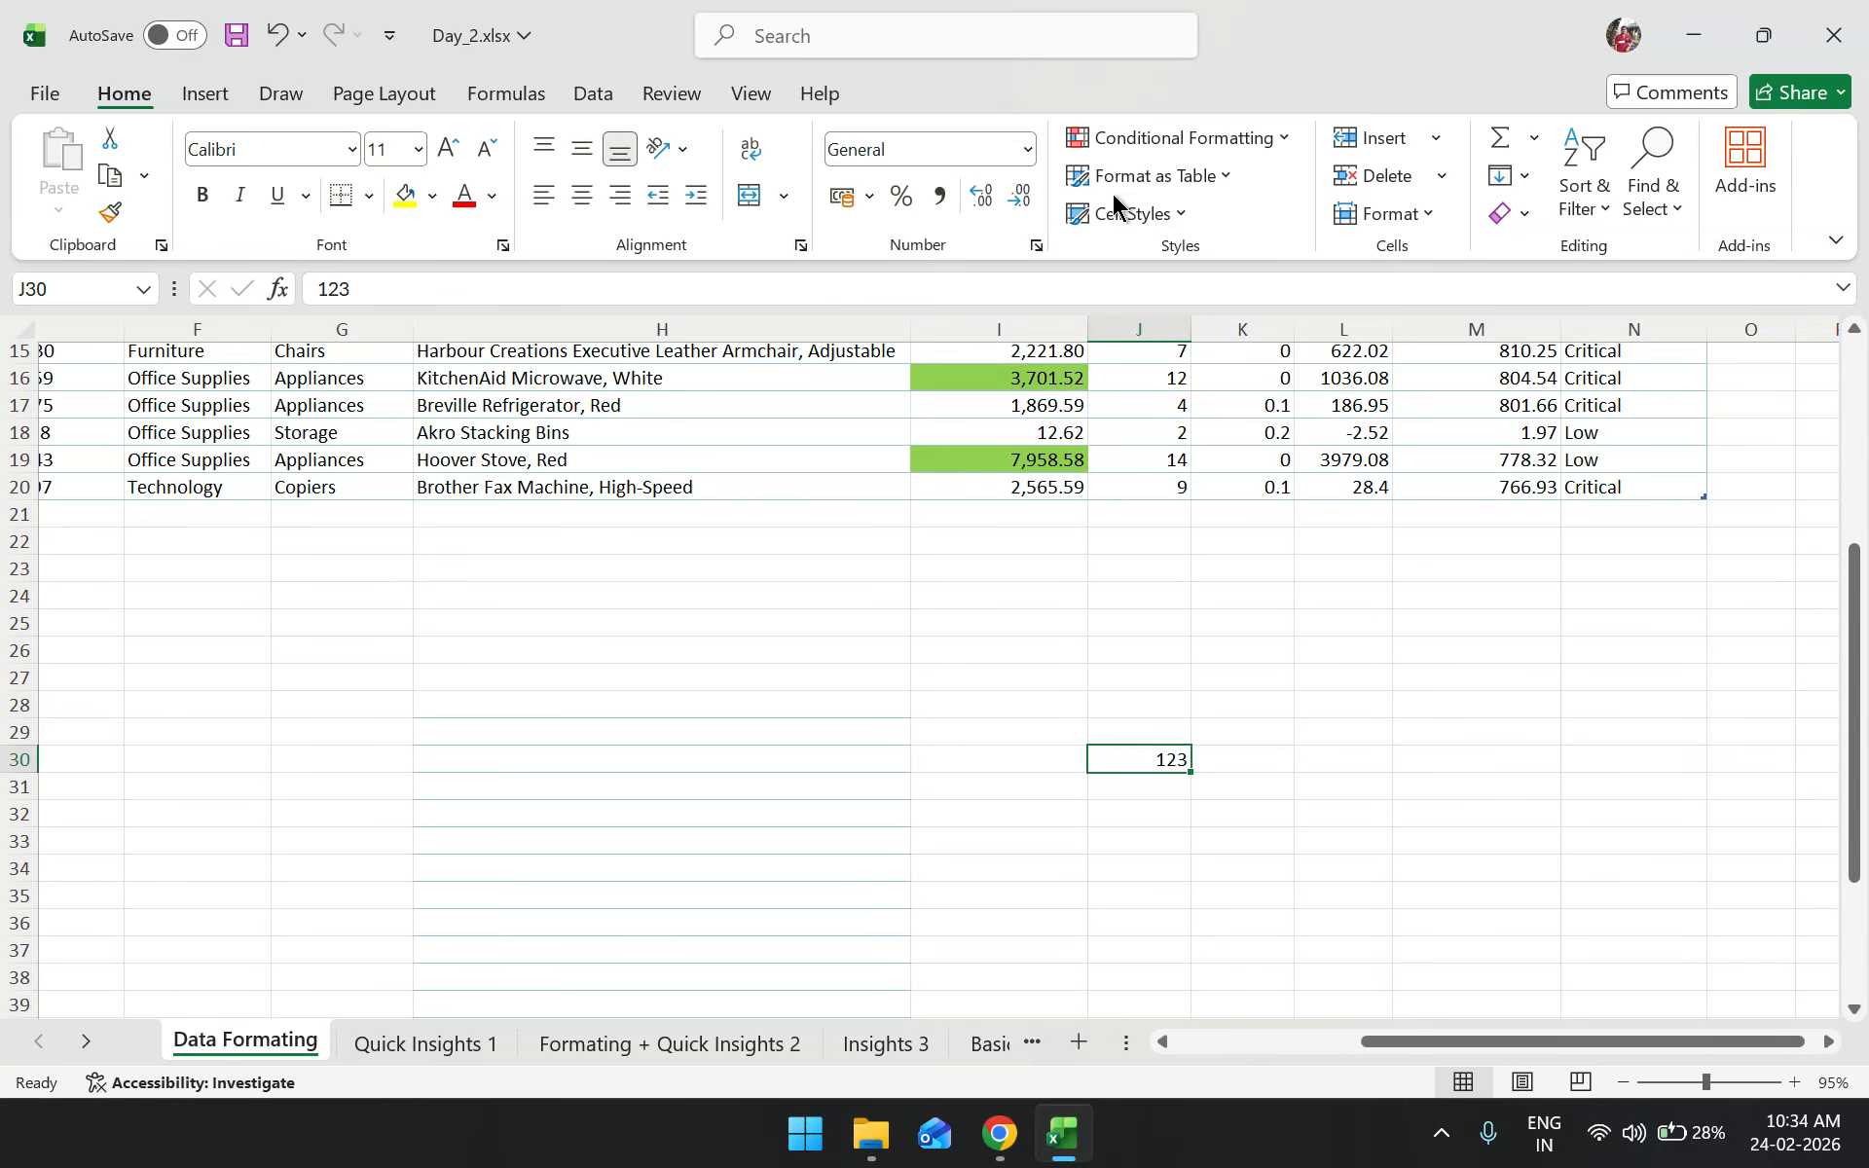
{"action": "left_click", "coordinate": [1028, 150]}
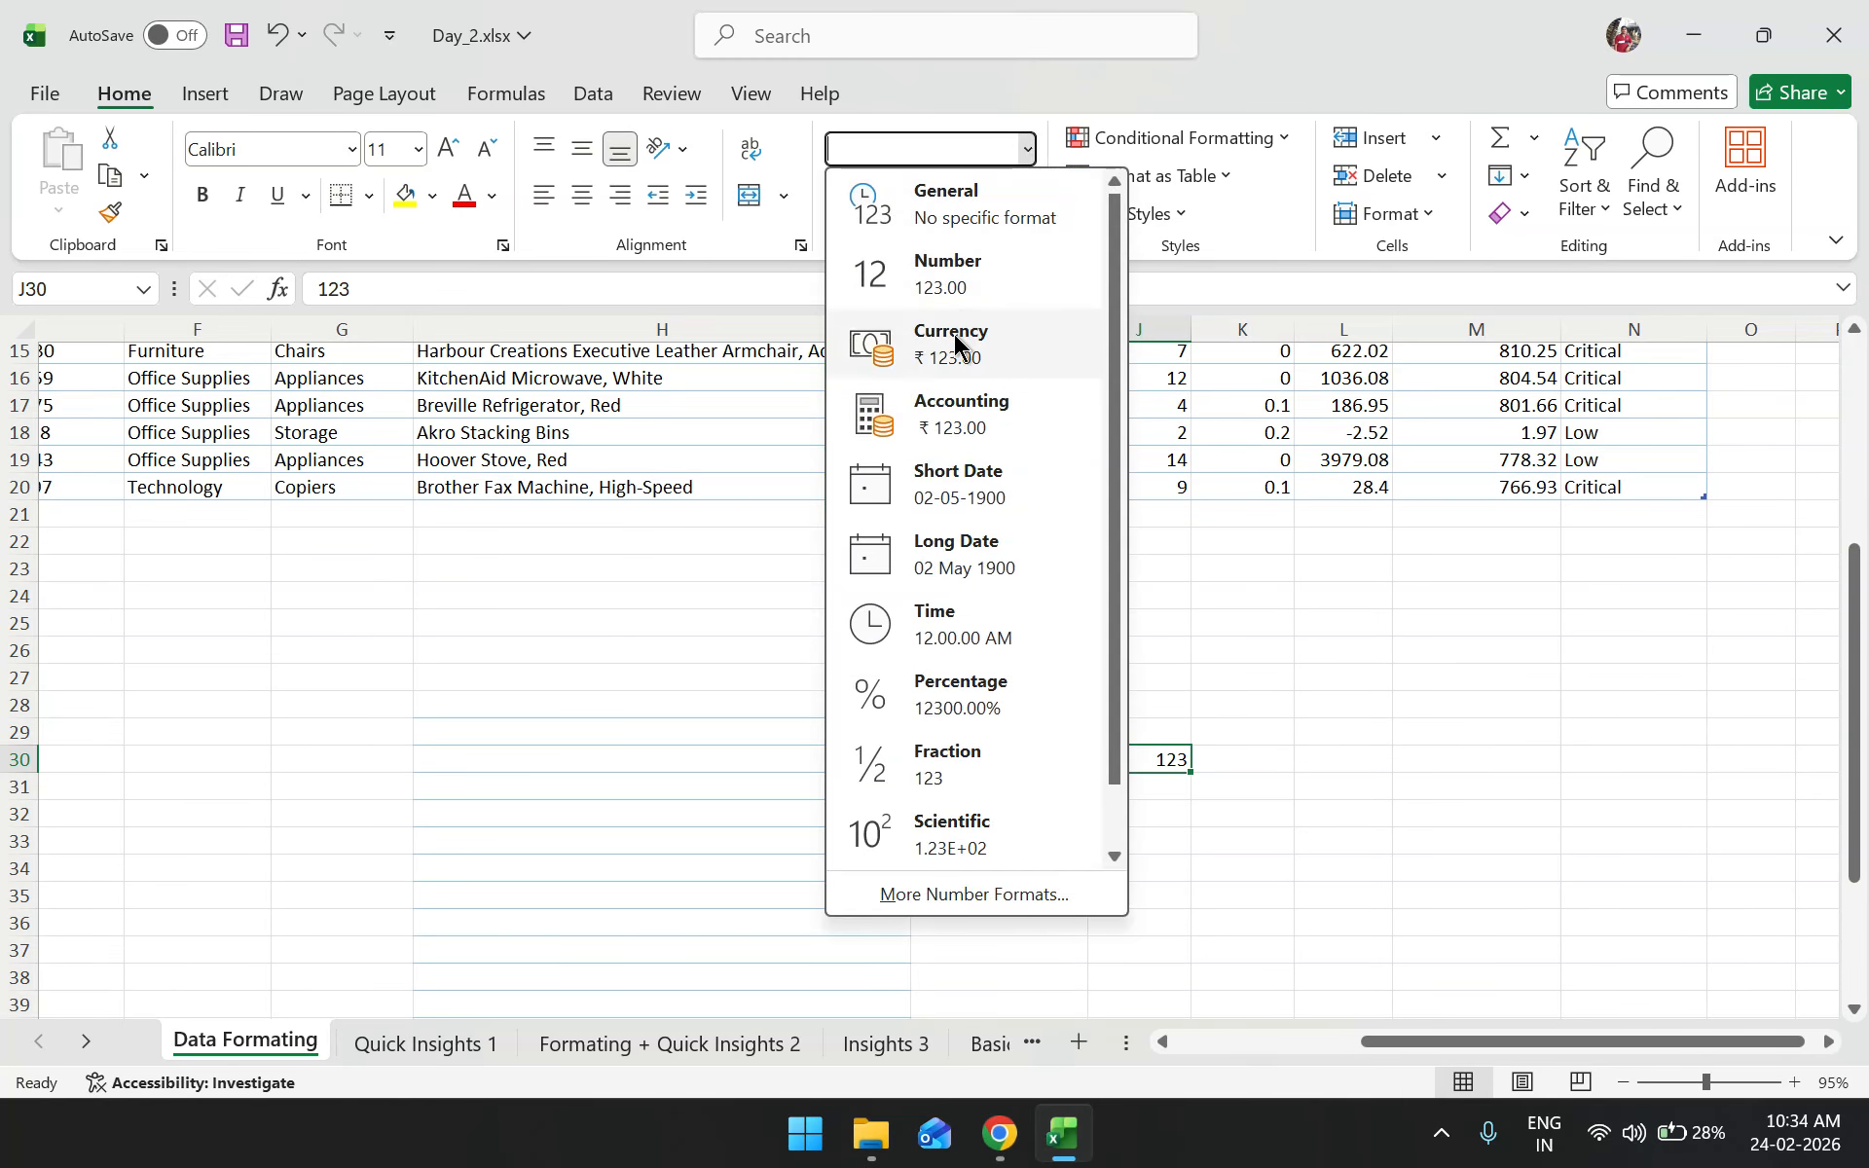
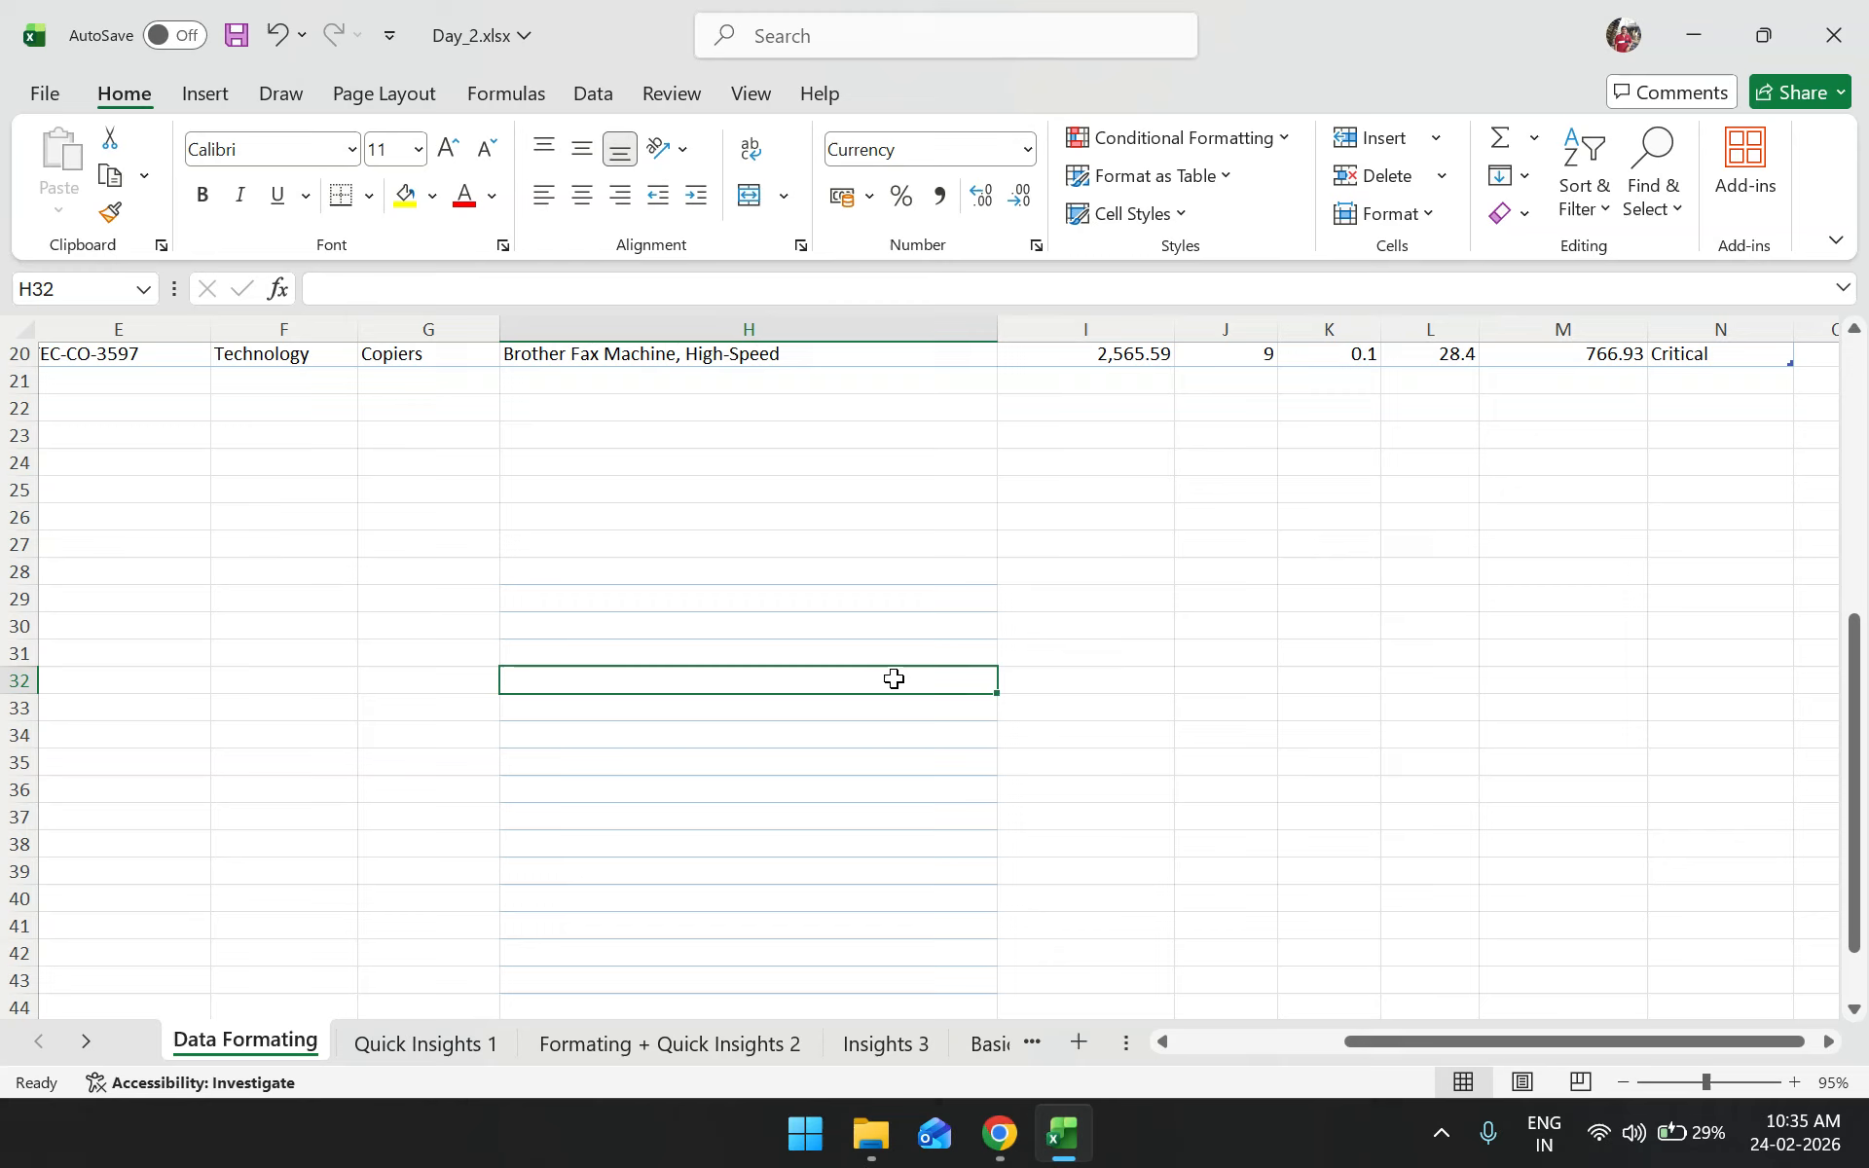
Enter $123 in cell H32 and set the cell's number format to General
{"action": "type", "text": "$123"}
{"action": "key", "text": "Return"}
{"action": "left_click", "coordinate": [883, 677]}
{"action": "left_click", "coordinate": [977, 156]}
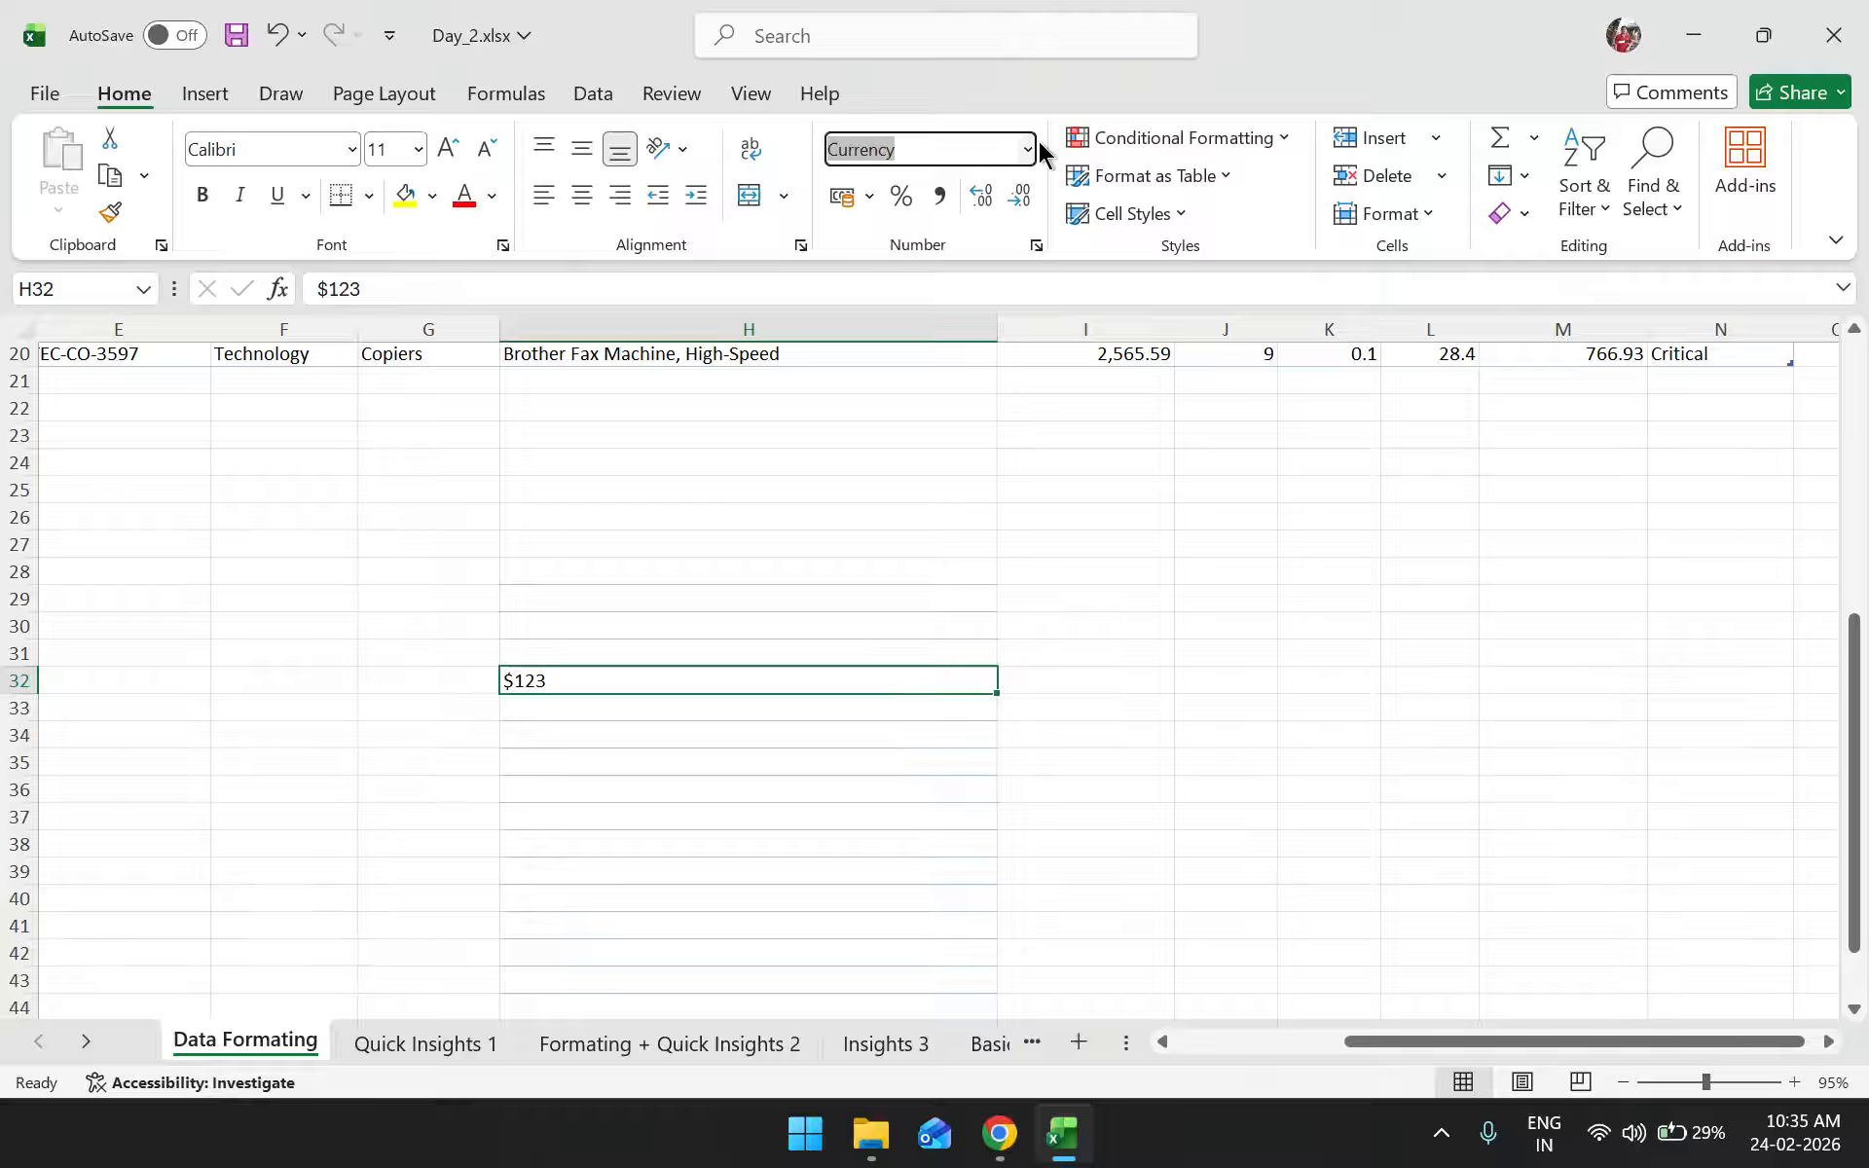
{"action": "left_click", "coordinate": [1024, 149]}
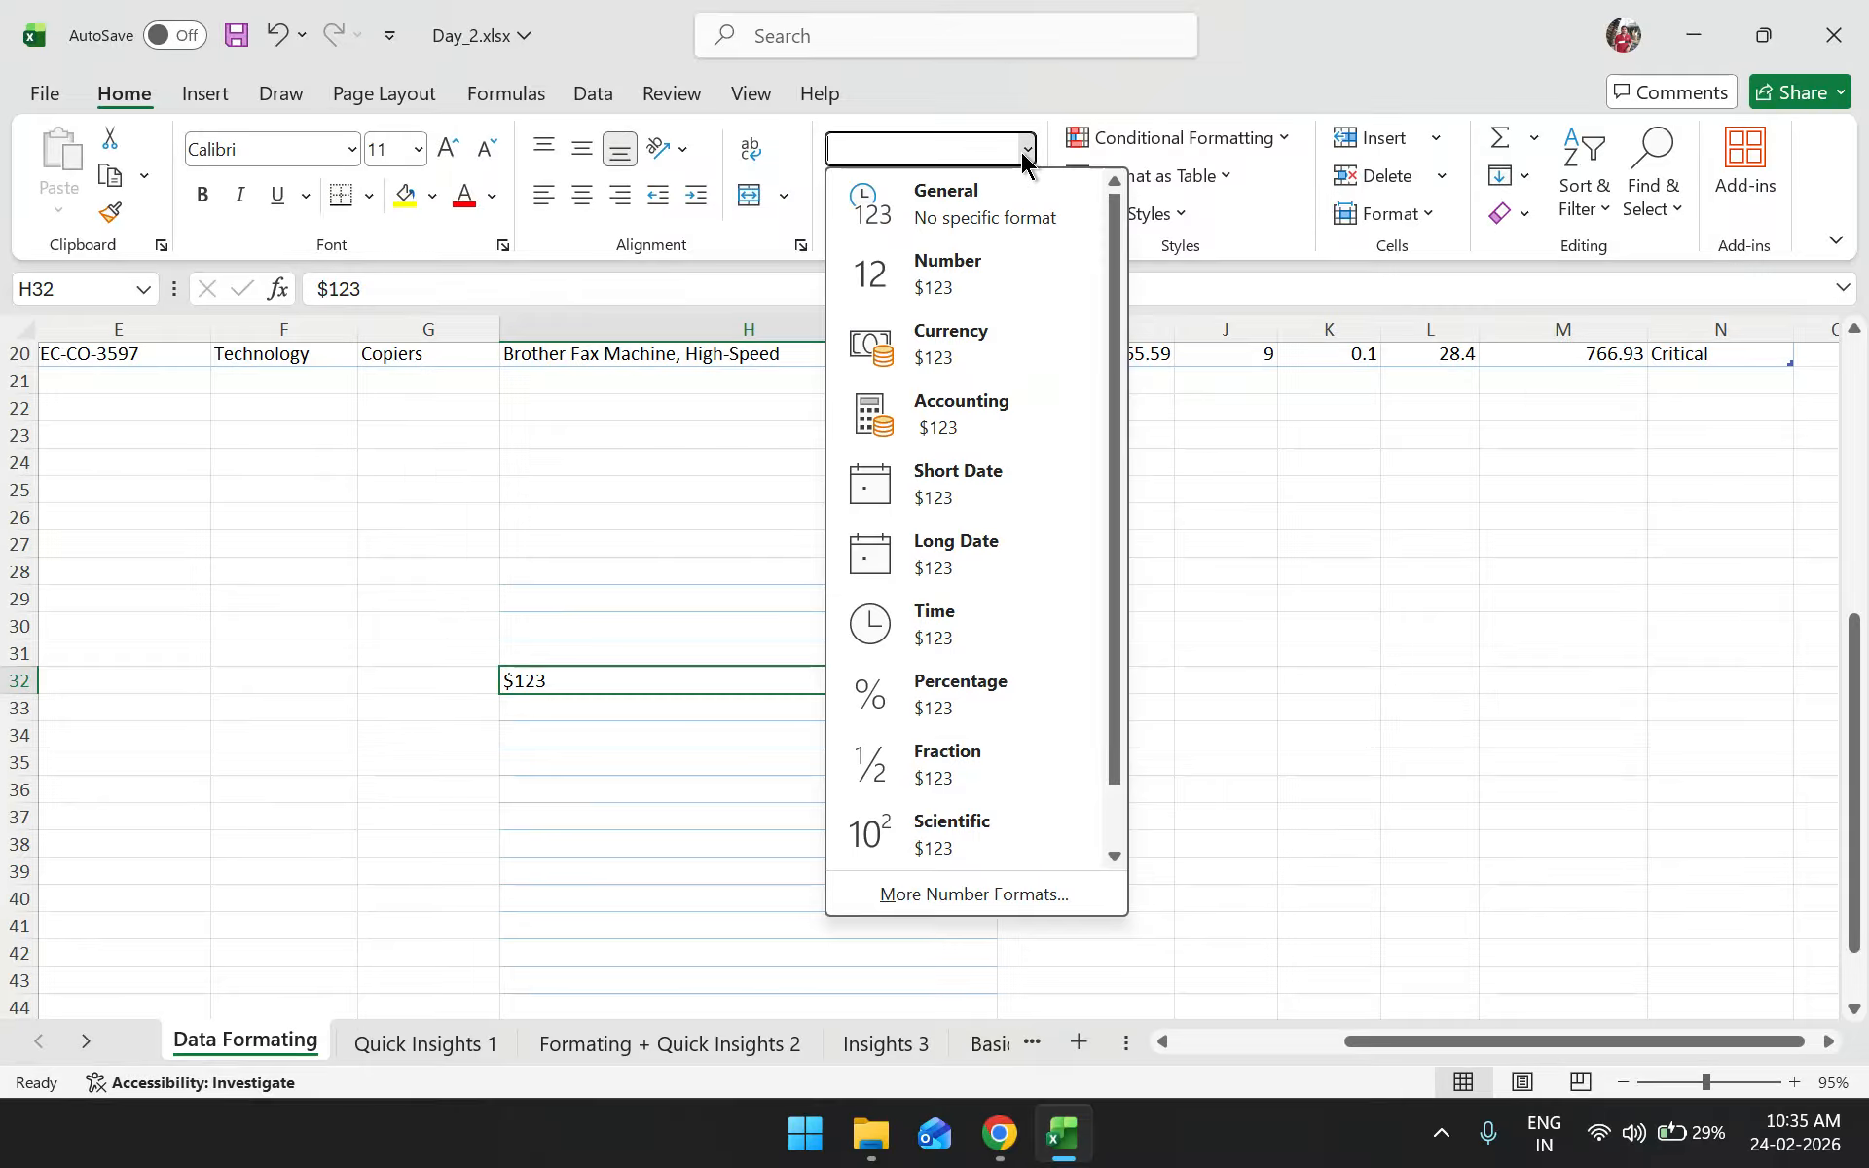
{"action": "left_click", "coordinate": [979, 230]}
{"action": "left_click", "coordinate": [760, 782]}
{"action": "left_click", "coordinate": [580, 657]}
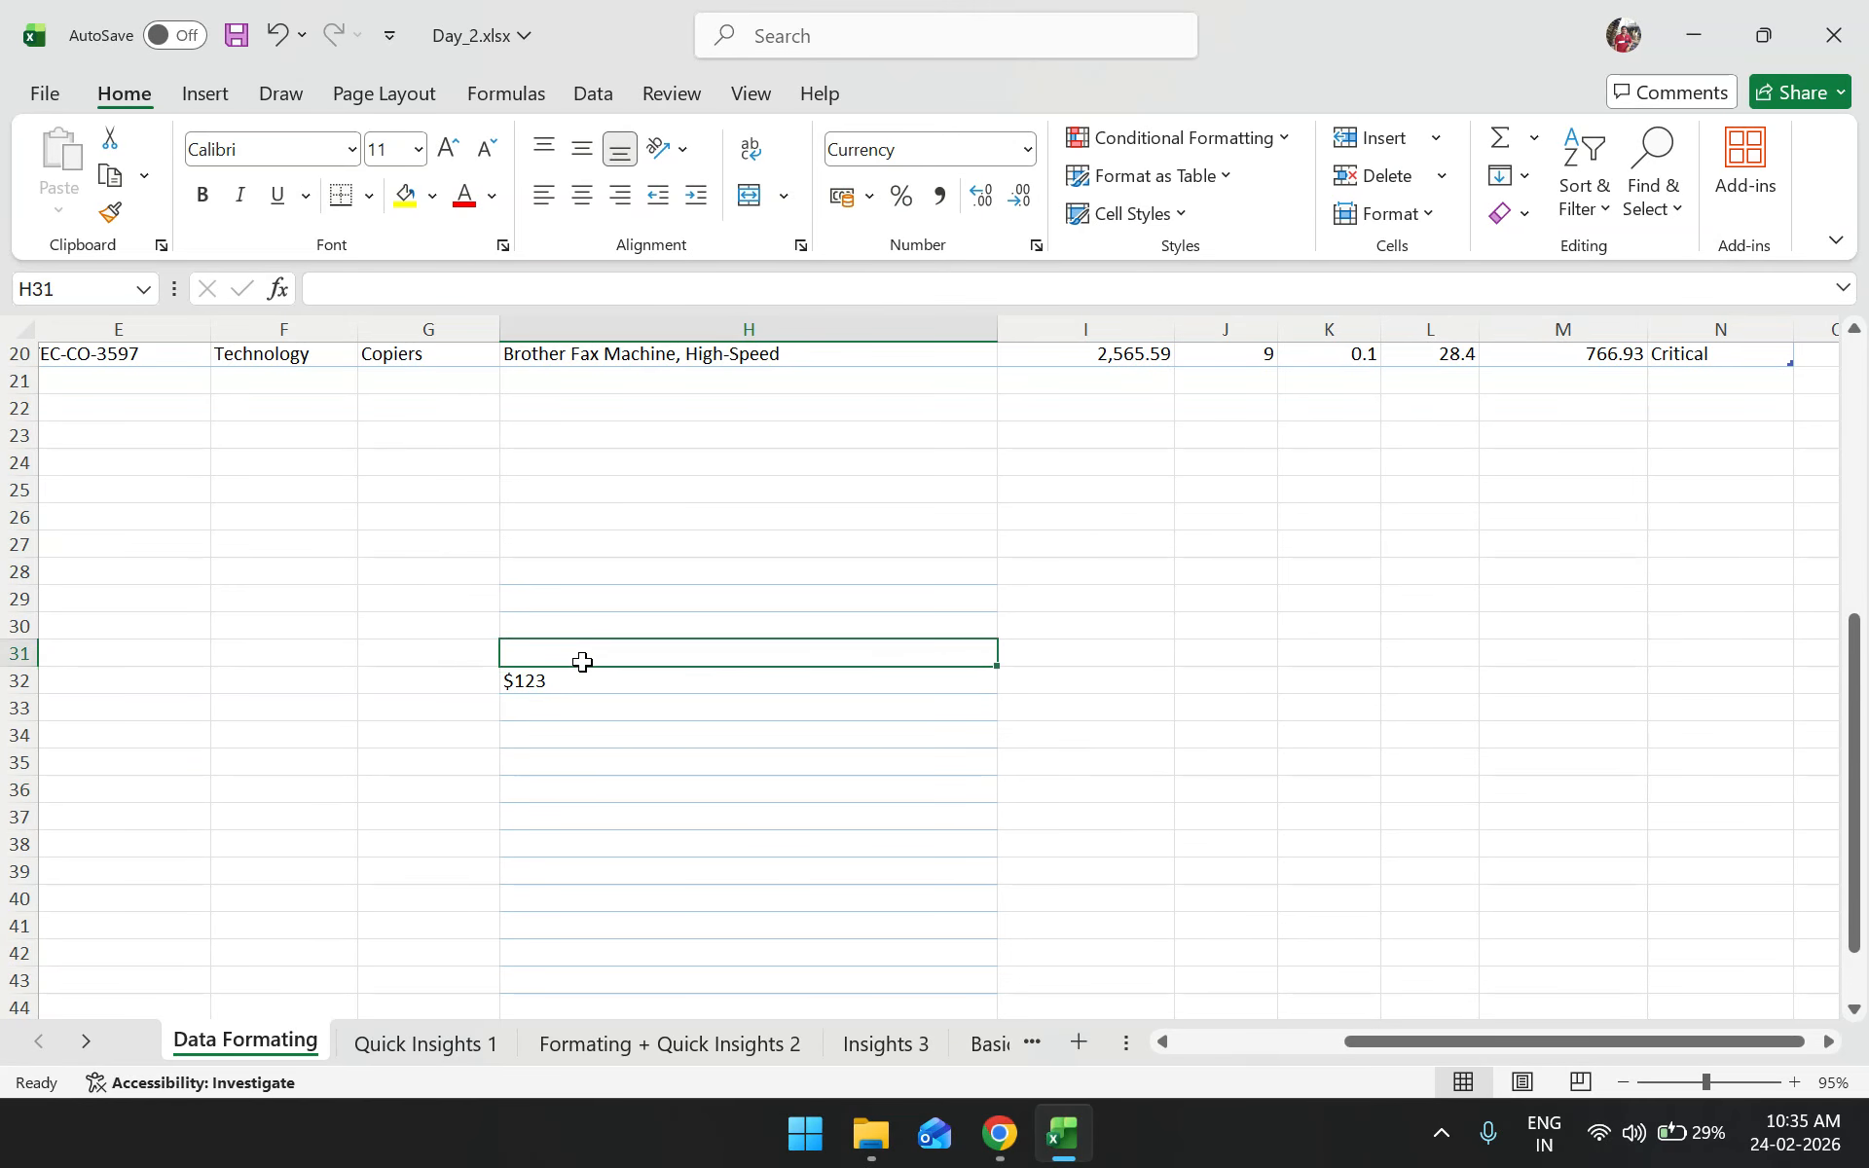
Delete the $123 sample entry from cell H32
{"action": "left_click", "coordinate": [574, 675]}
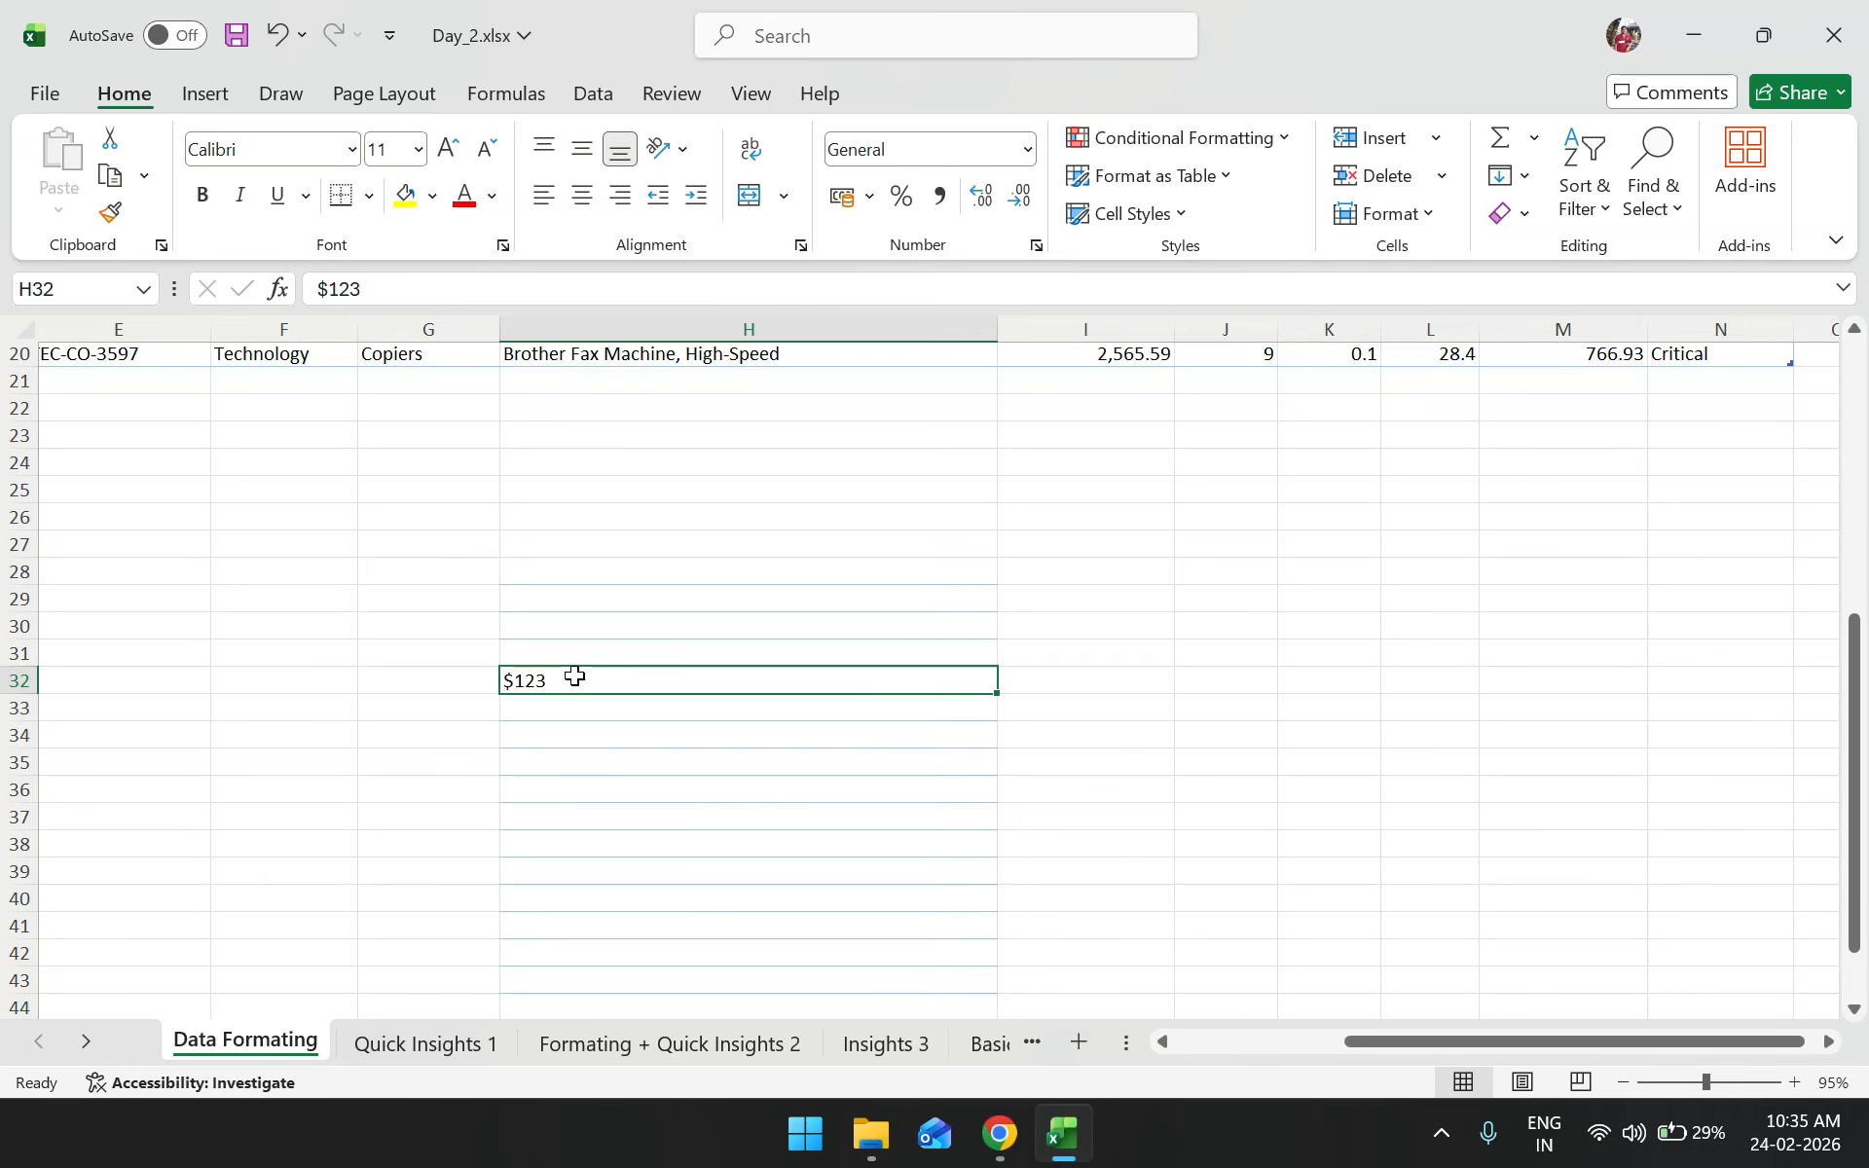
{"action": "key", "text": "Delete"}
Return to the sales table and examine the Highlight Cells Rules and Top/Bottom Rules choices for conditional formatting
{"action": "scroll", "coordinate": [575, 675], "scroll_direction": "up", "scroll_amount": 7}
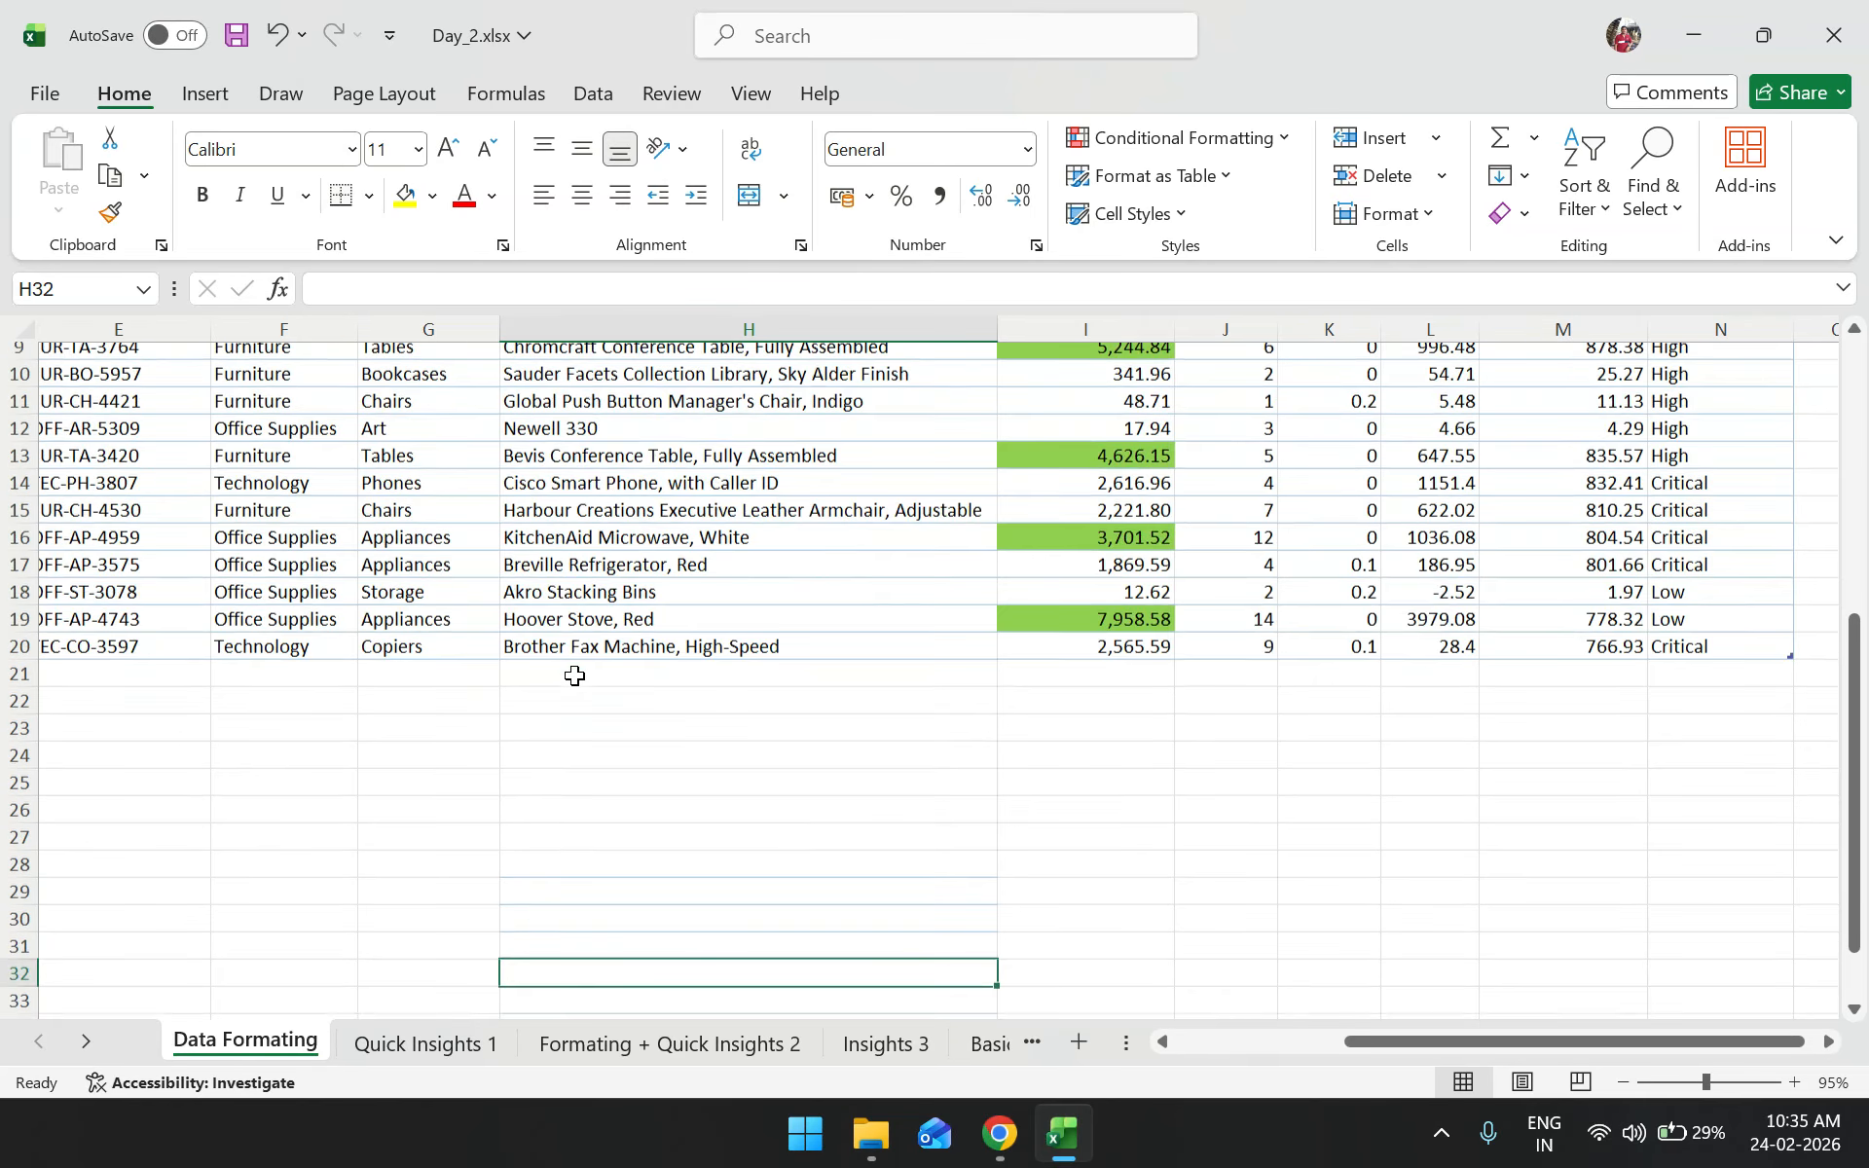
{"action": "scroll", "coordinate": [721, 653], "scroll_direction": "left", "scroll_amount": 5}
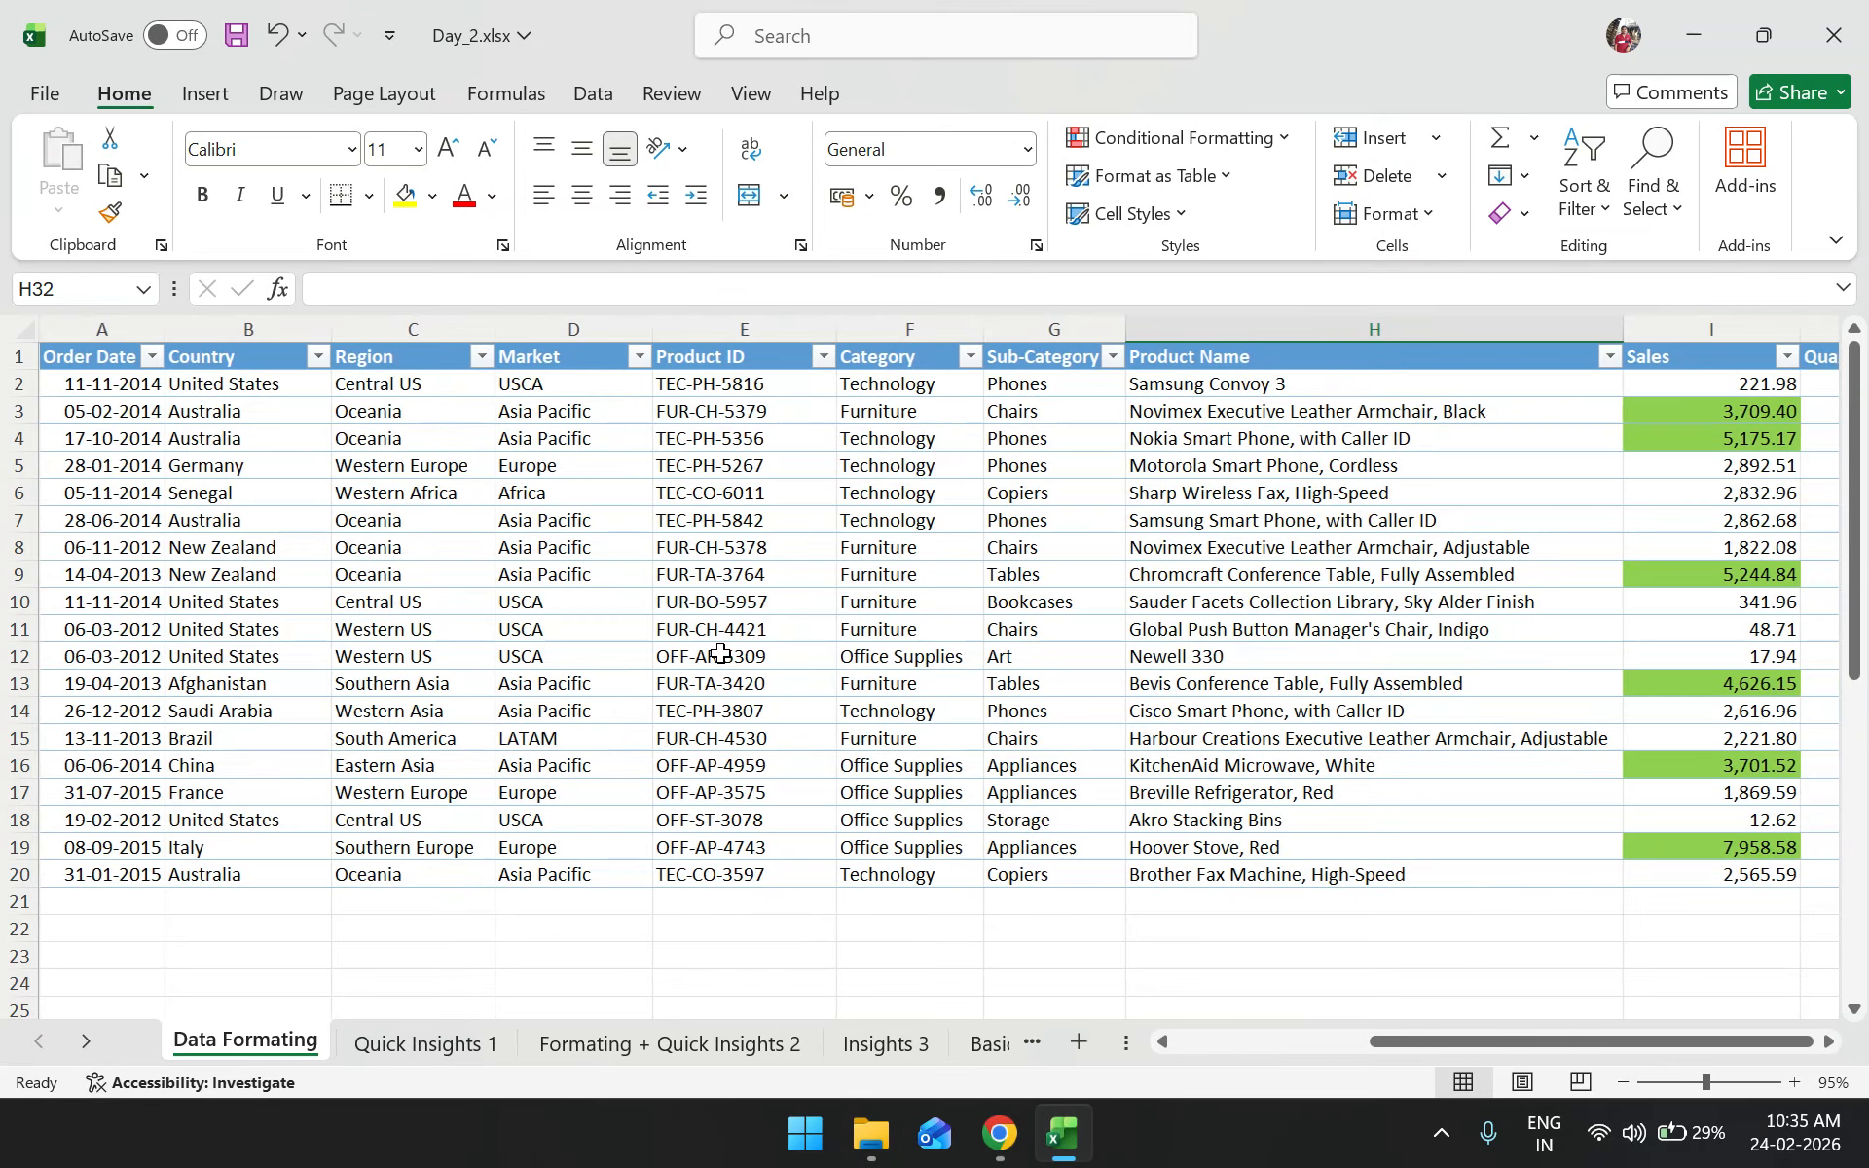
{"action": "scroll", "coordinate": [740, 652], "scroll_direction": "right", "scroll_amount": 8}
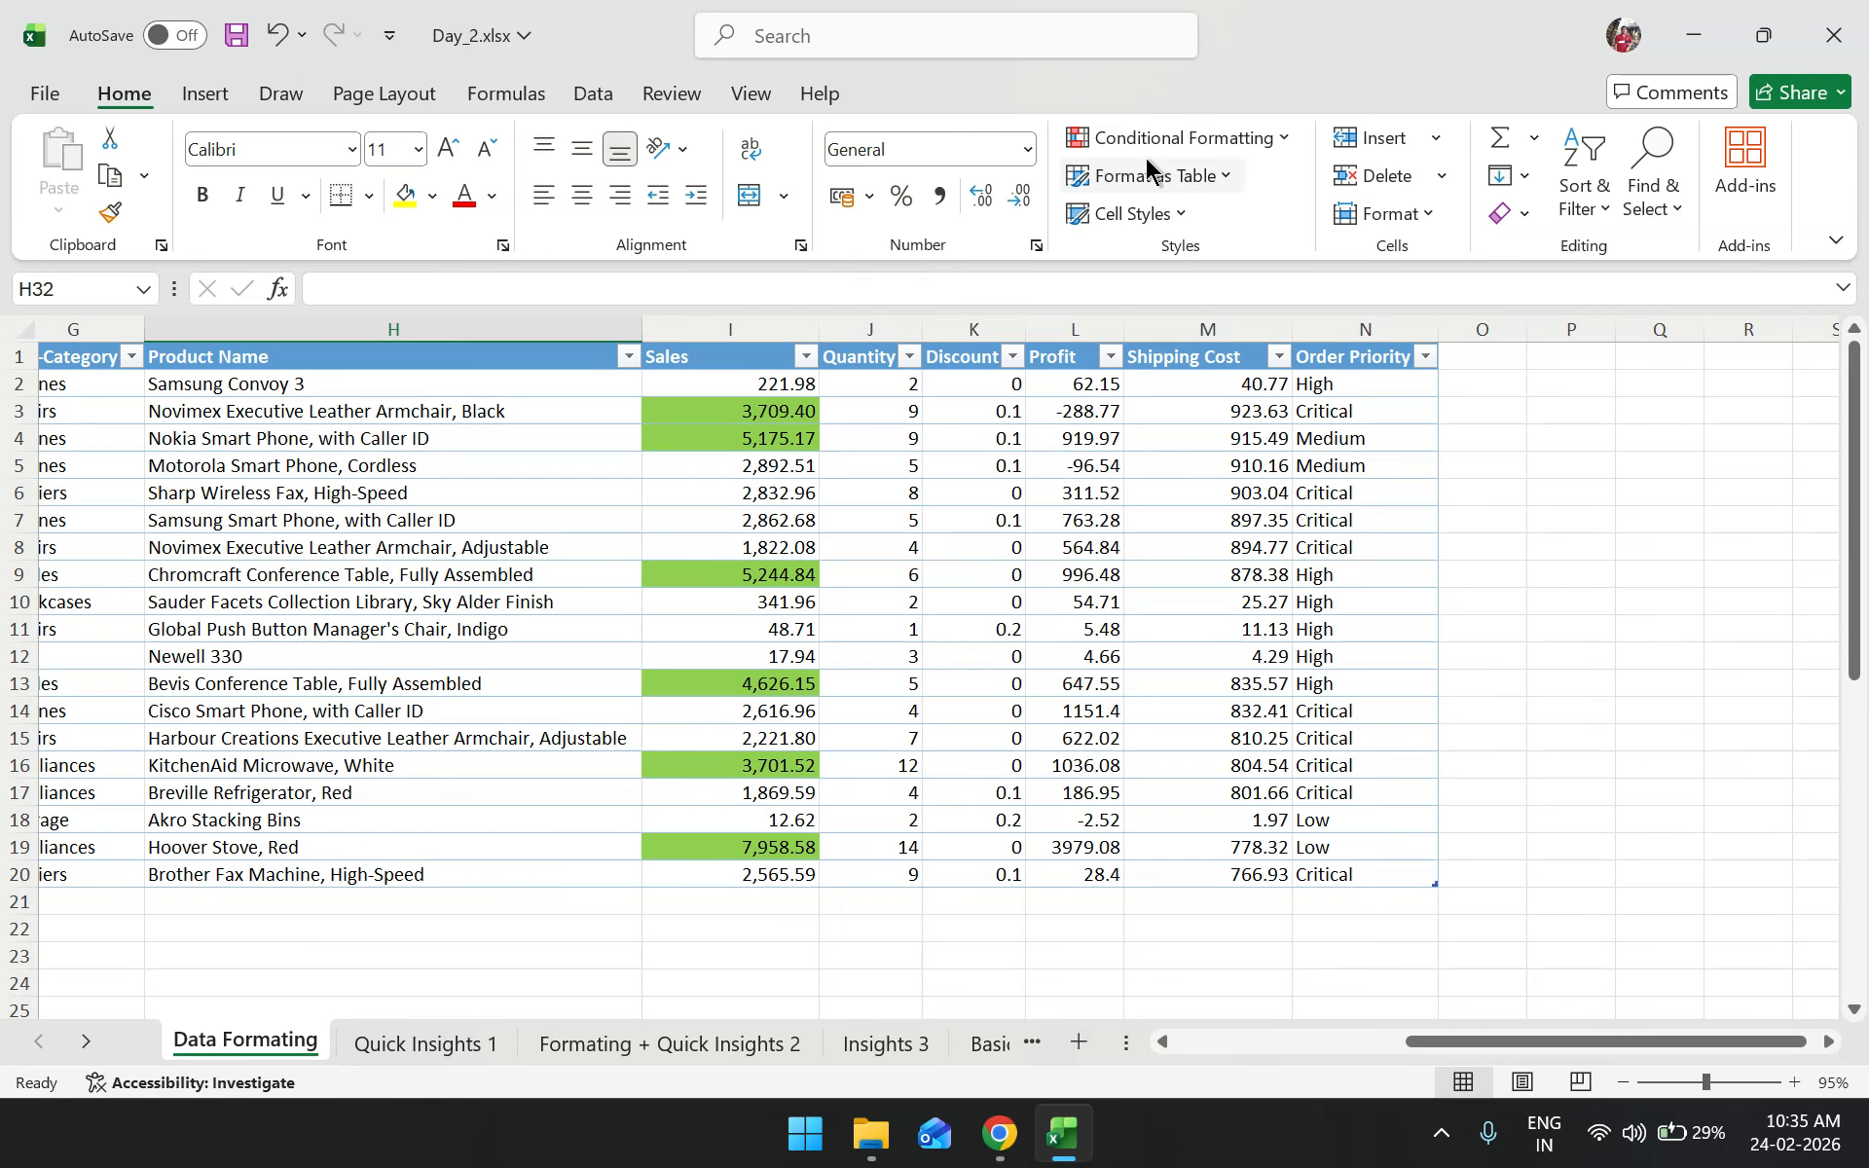
{"action": "left_click", "coordinate": [1172, 141]}
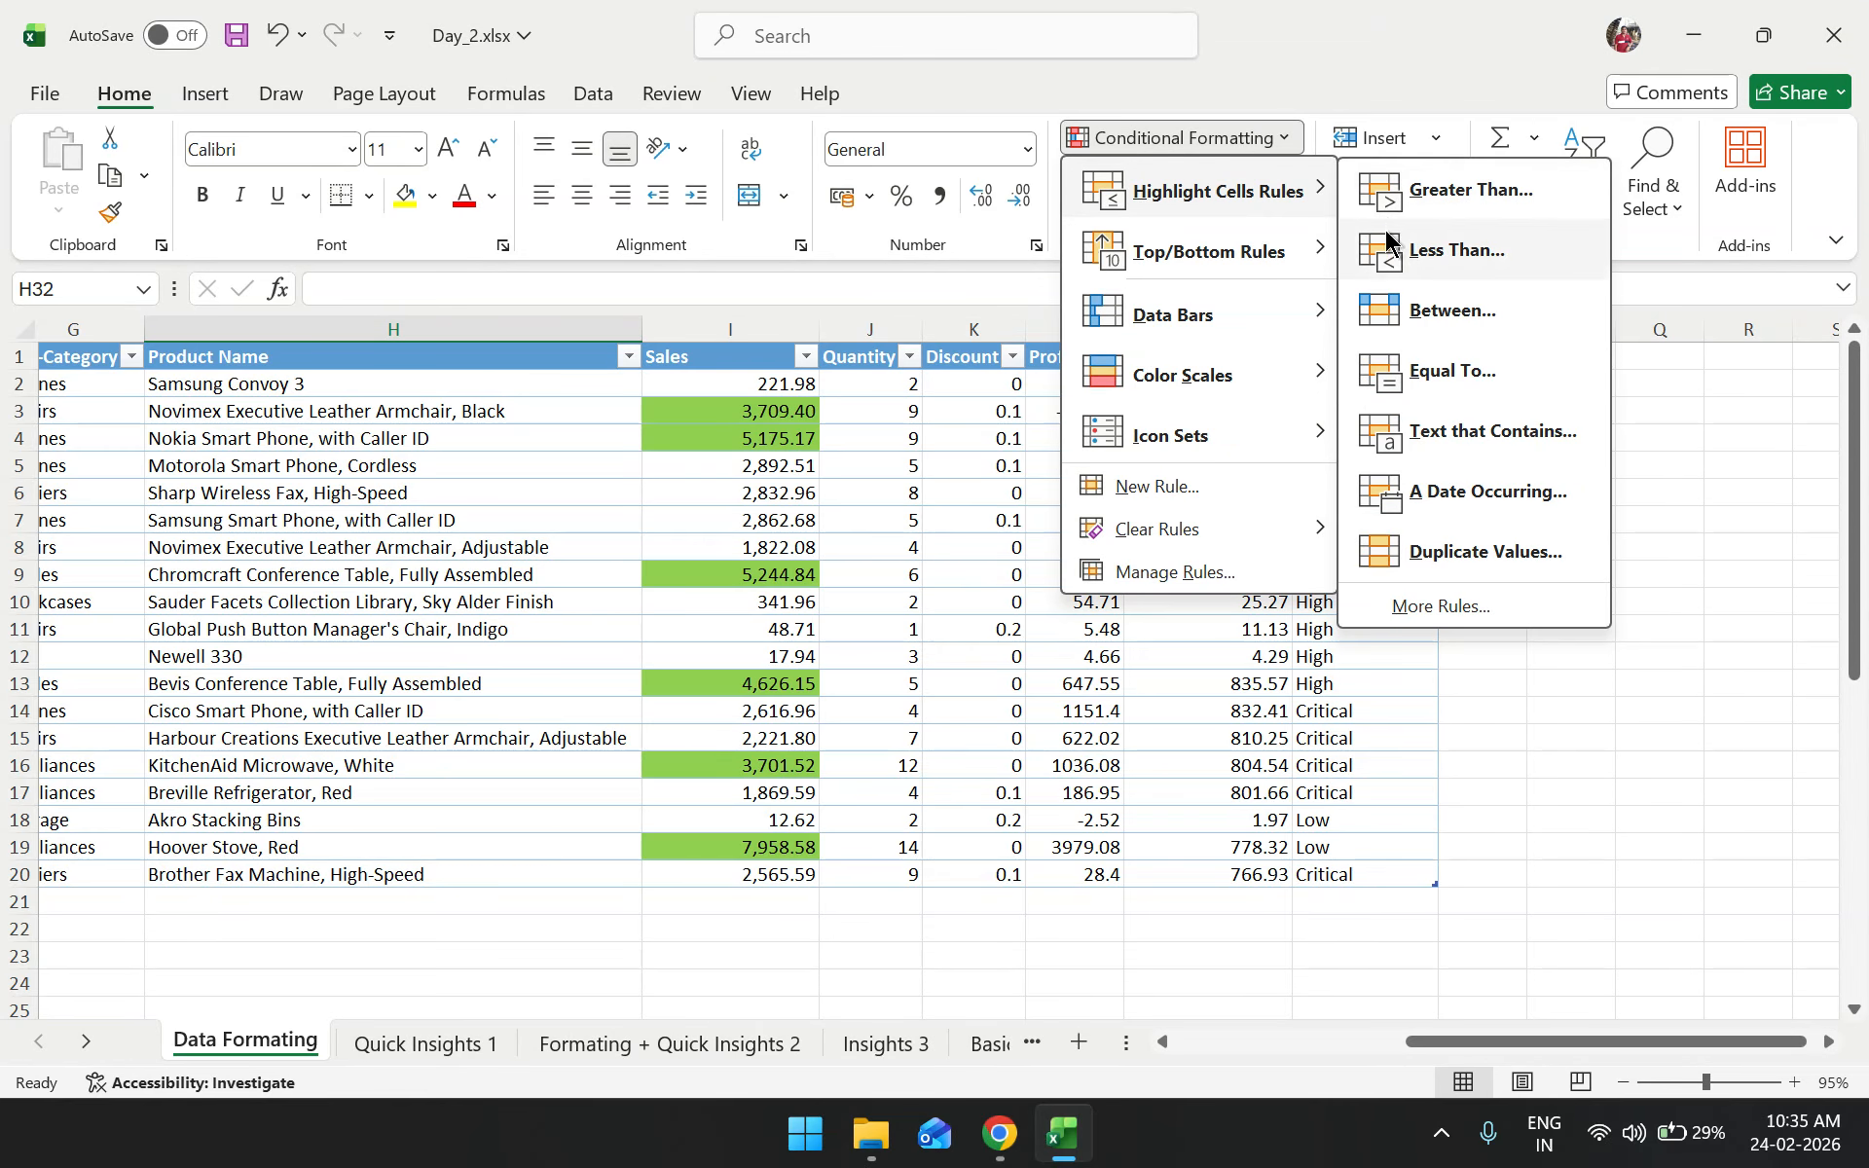
{"action": "mouse_move", "coordinate": [1302, 198]}
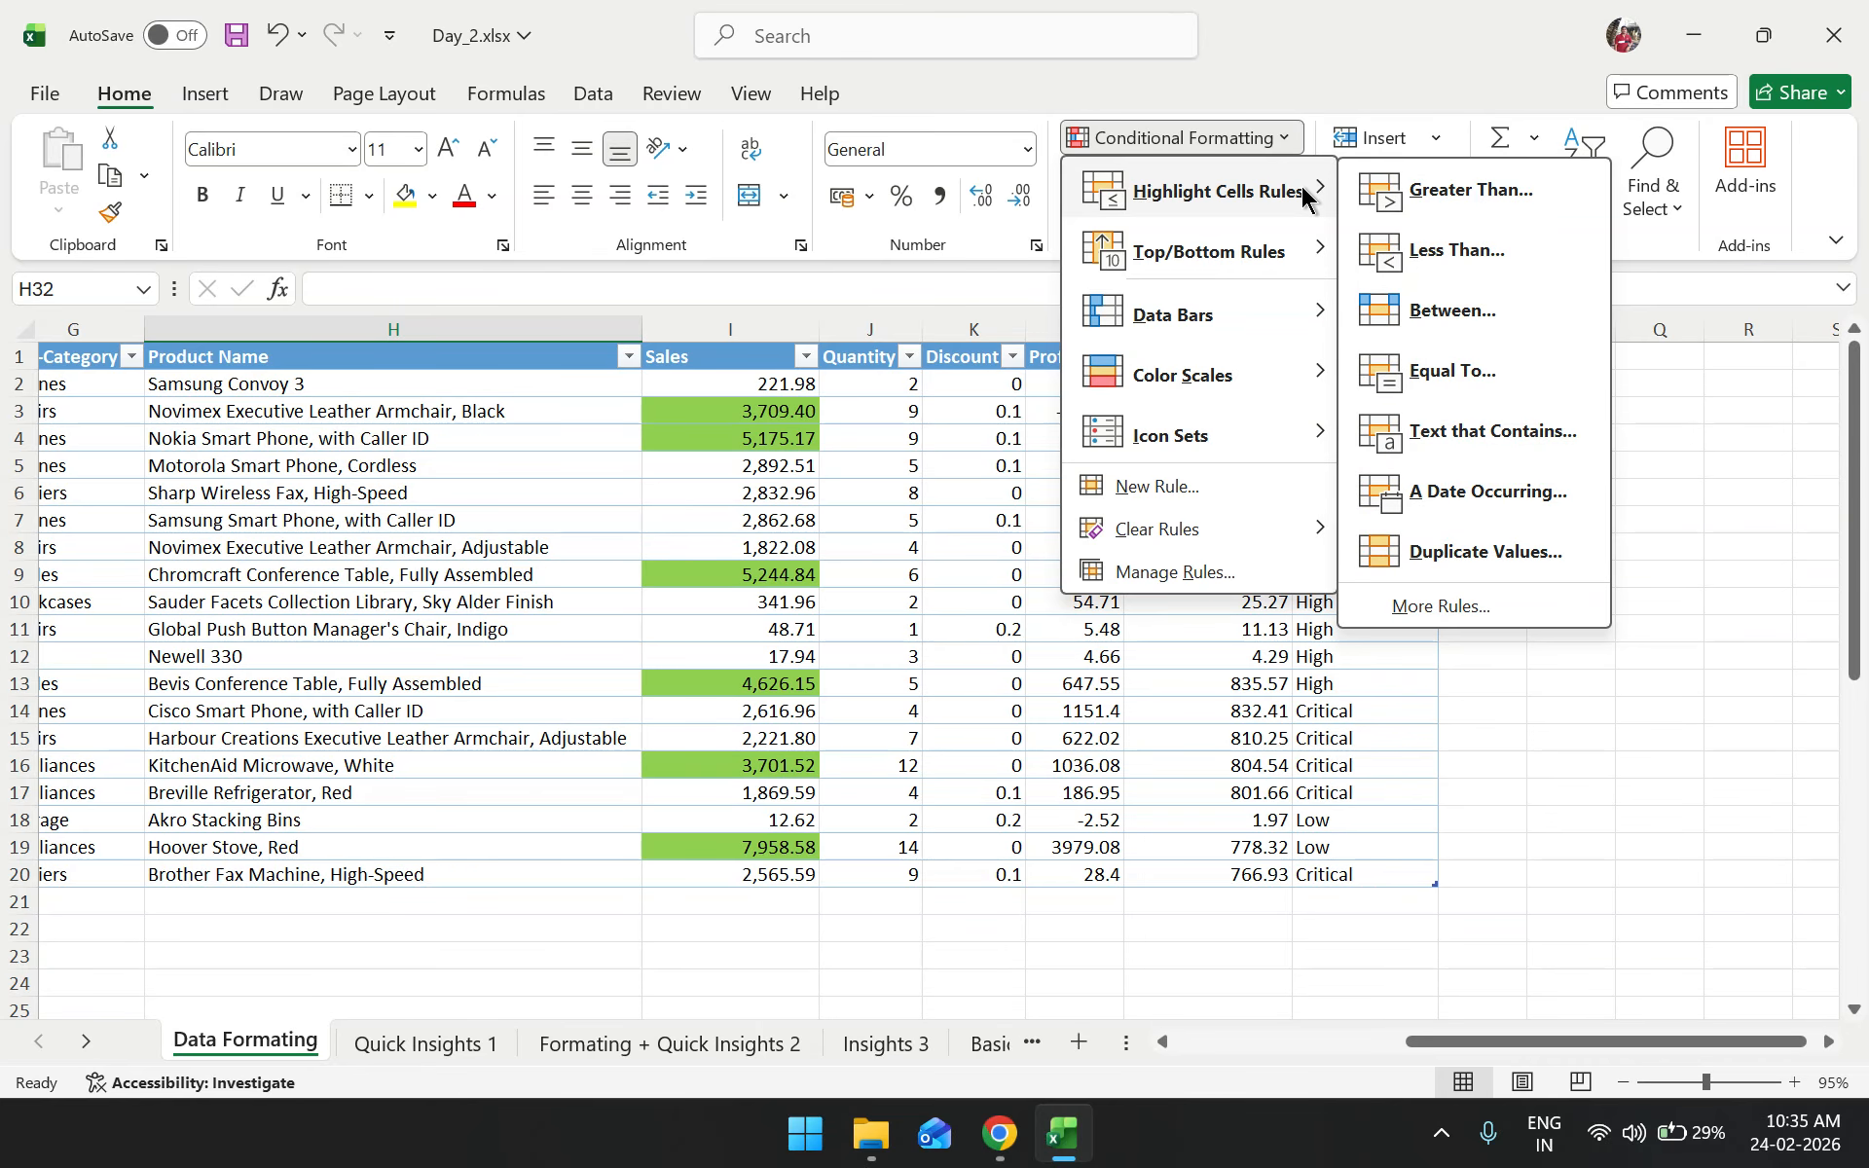
{"action": "mouse_move", "coordinate": [1254, 267]}
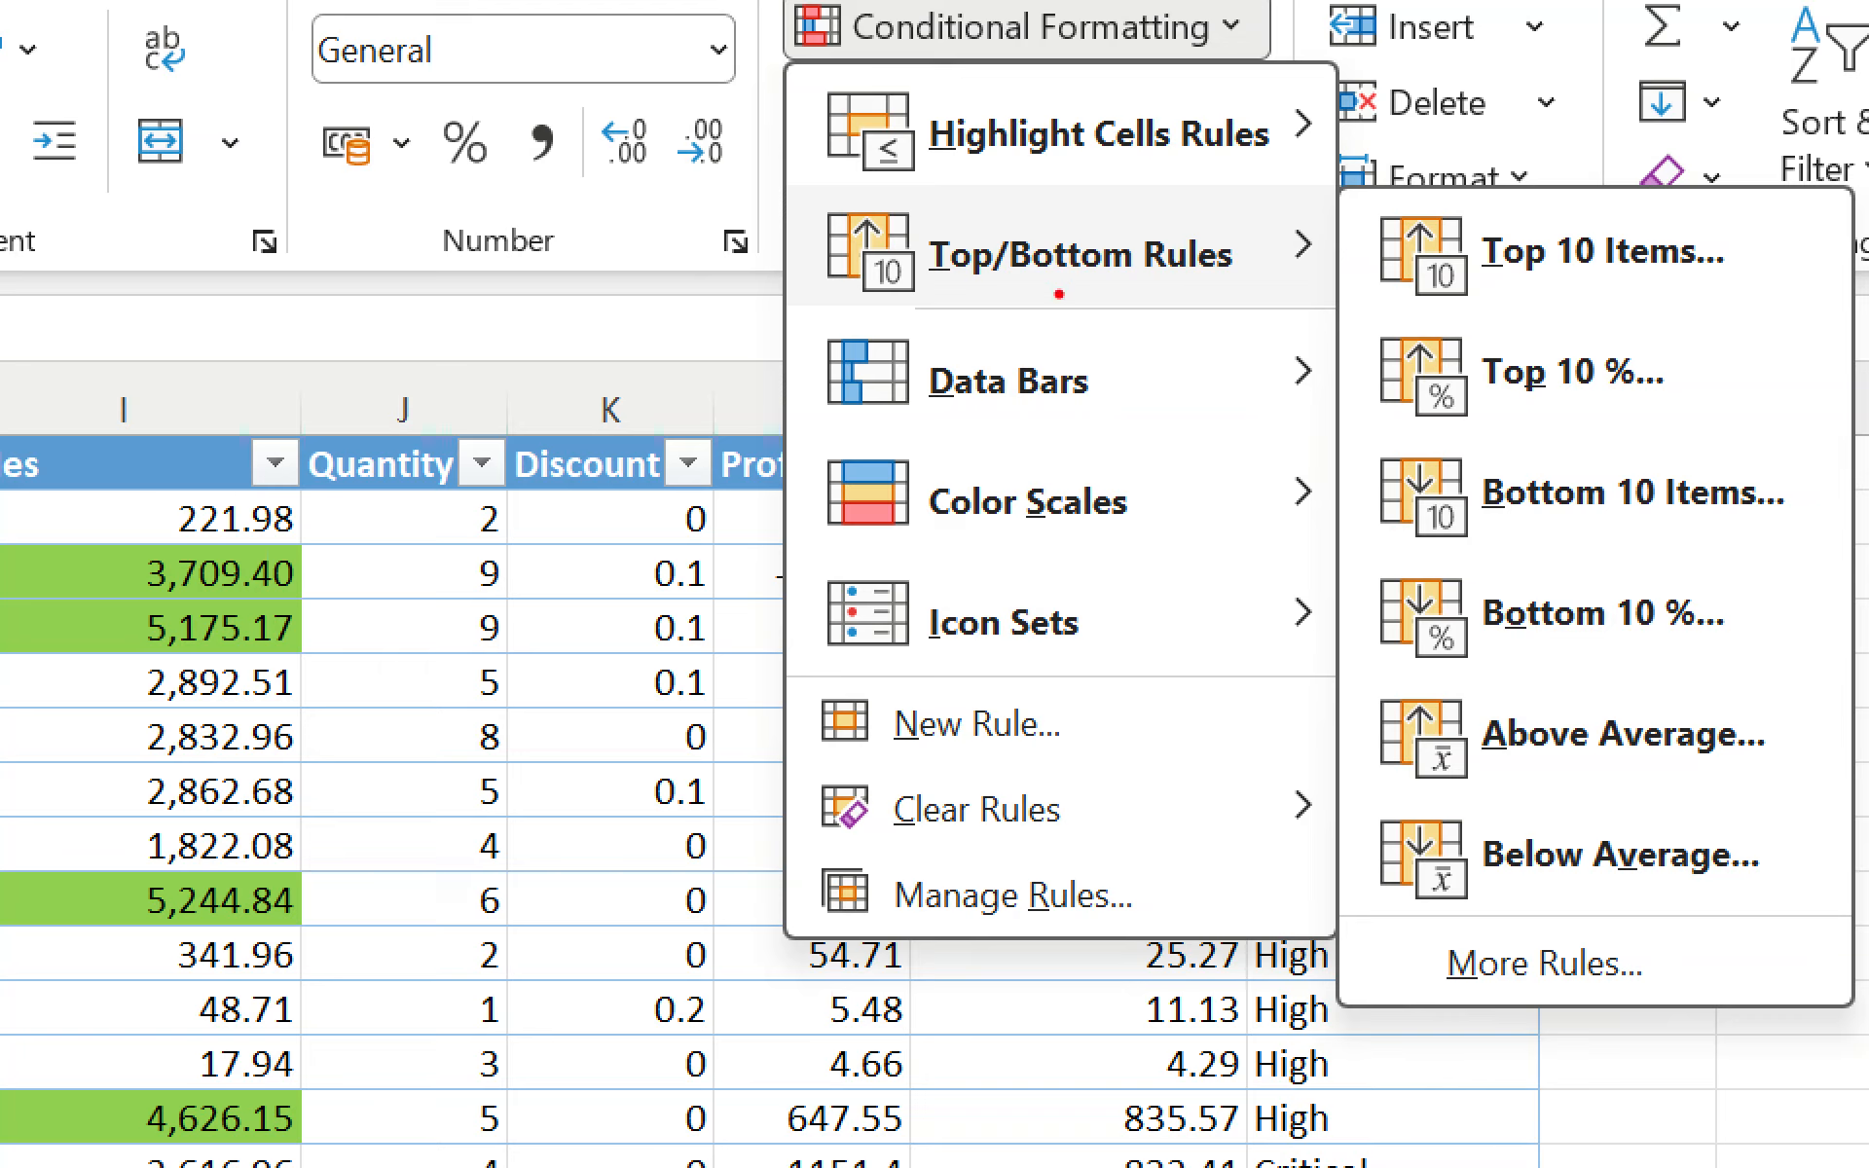
{"action": "left_click_drag", "start_coordinate": [834, 318], "coordinate": [1187, 277]}
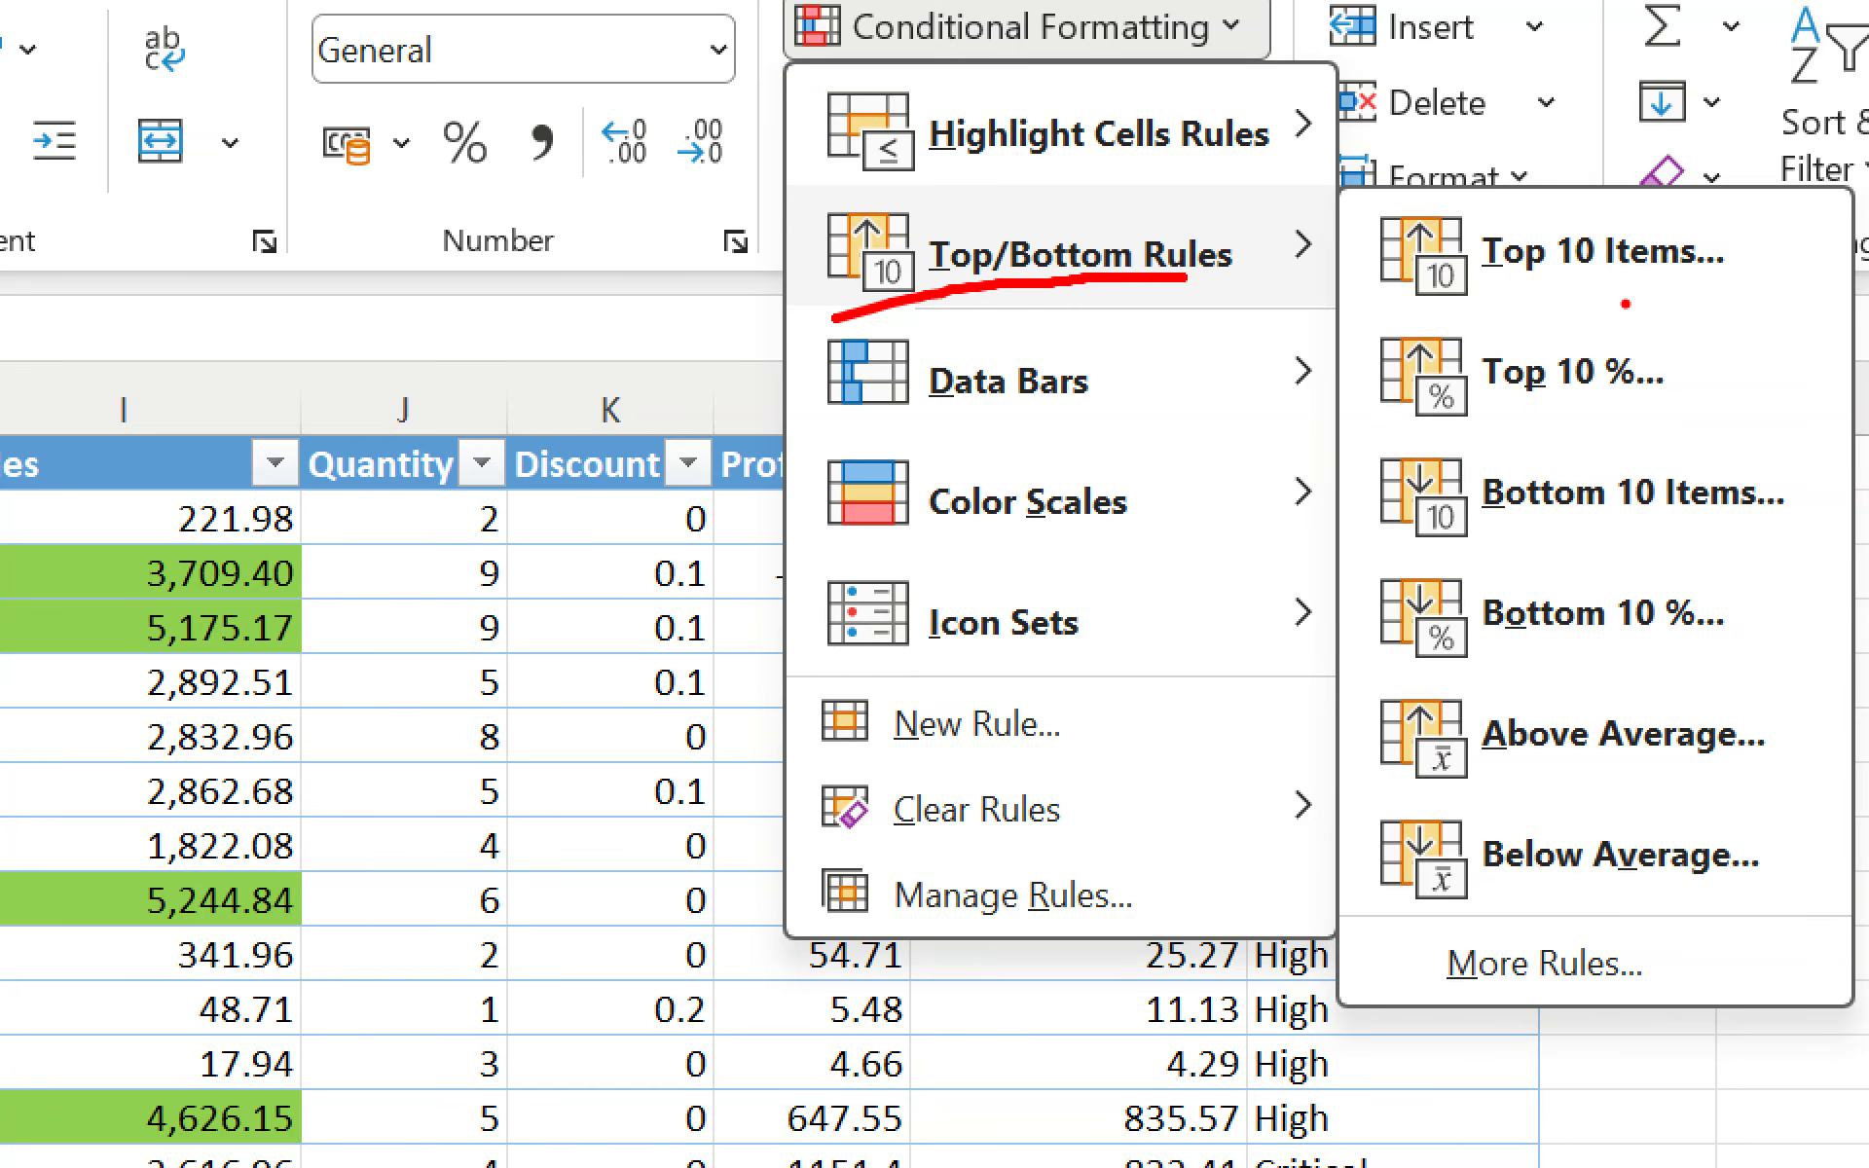
{"action": "key", "text": "Escape"}
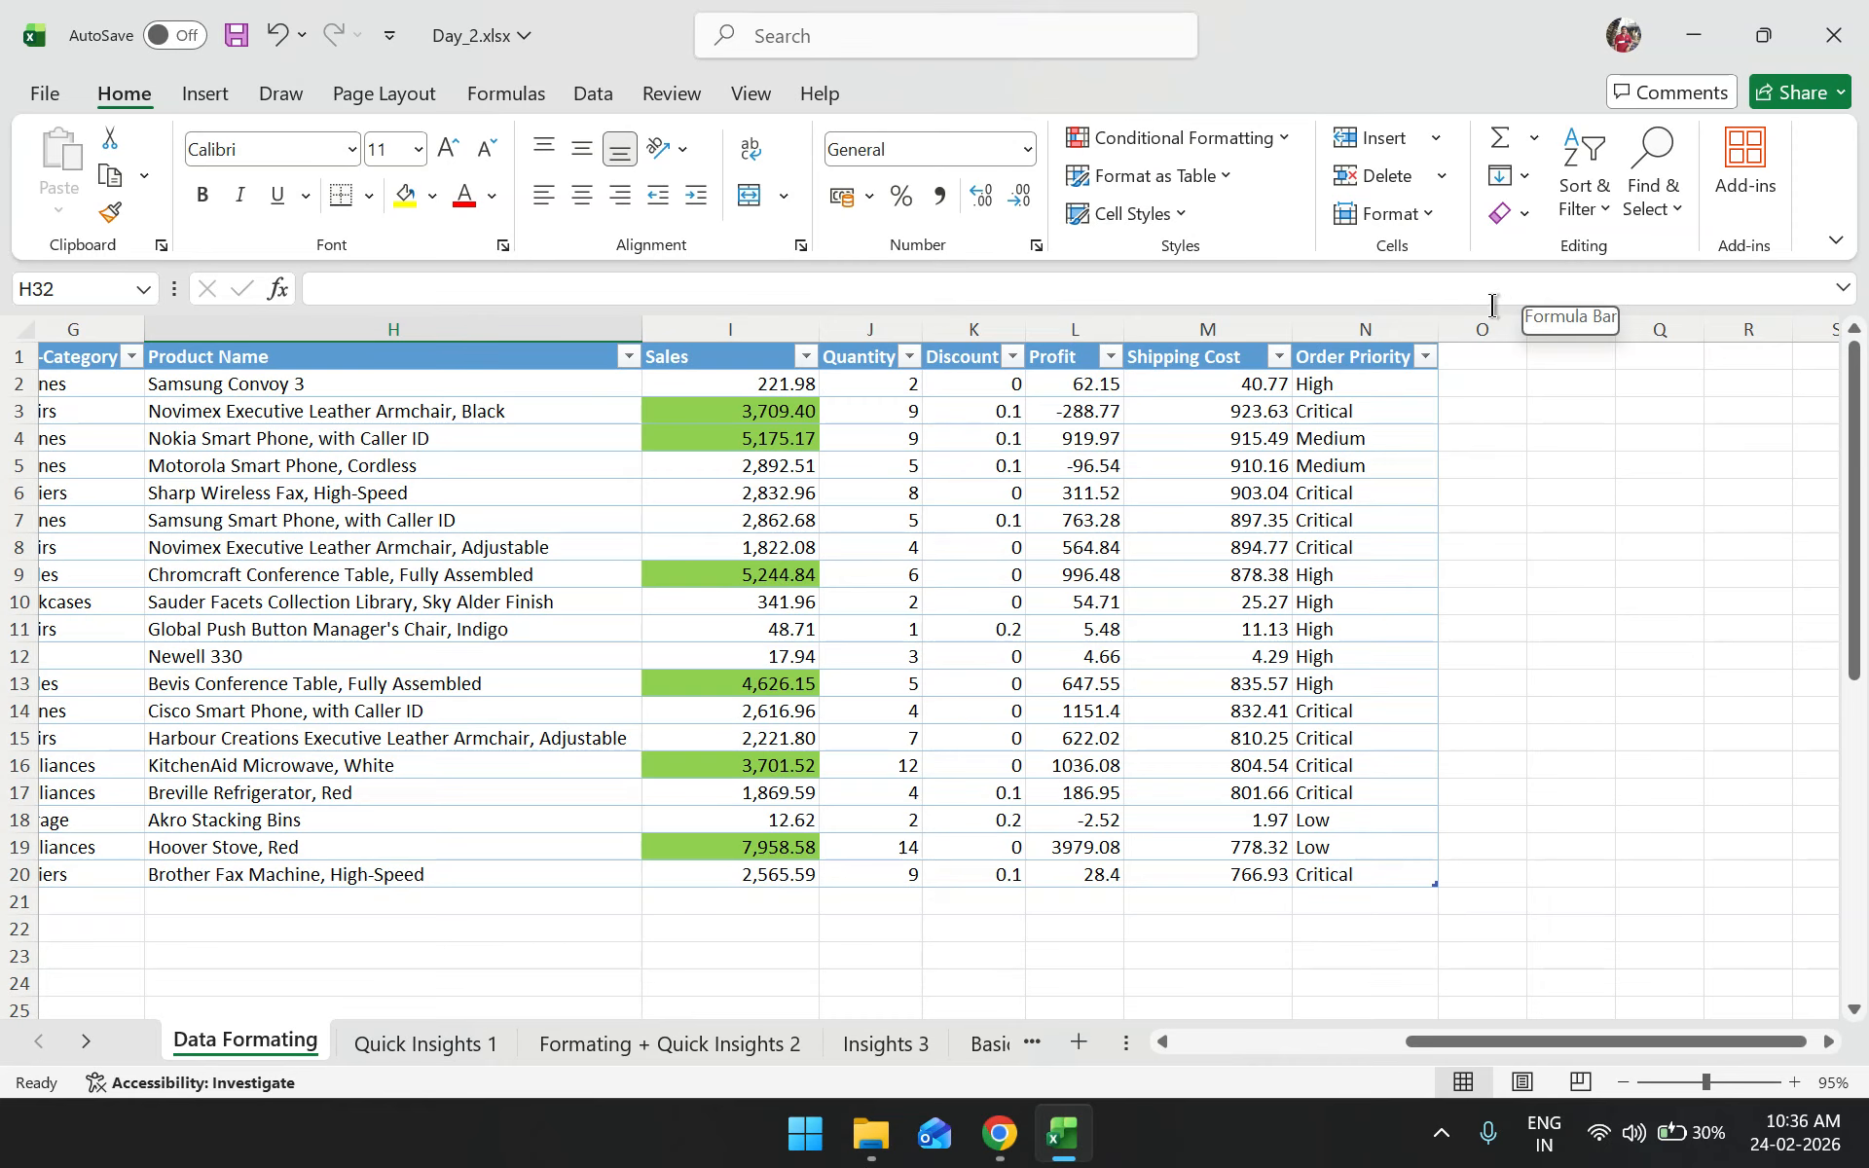
{"action": "left_click", "coordinate": [1426, 407]}
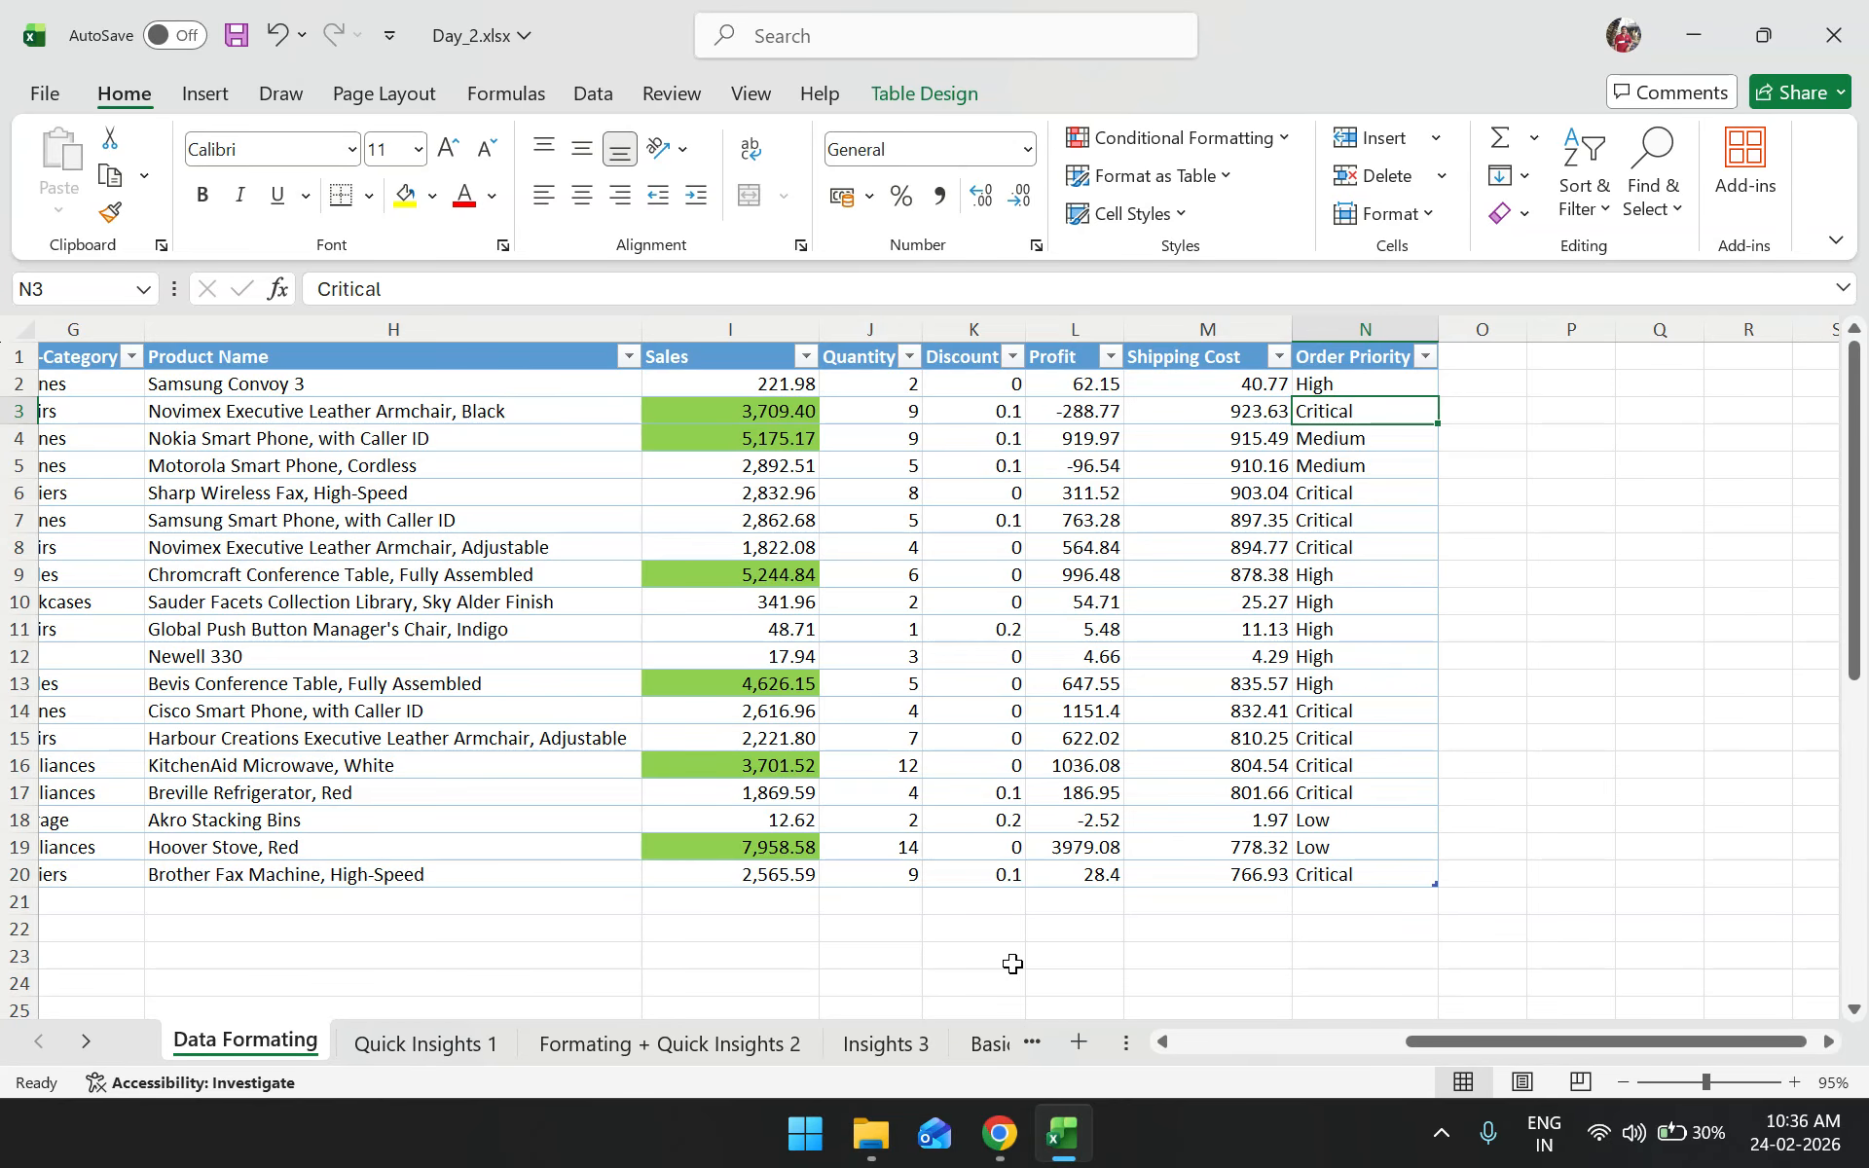
Switch to the Google Meet call in Chrome, choose TV as its cast device, and return to the Excel workbook
{"action": "mouse_move", "coordinate": [998, 1134]}
{"action": "left_click", "coordinate": [1080, 1076]}
{"action": "left_click", "coordinate": [1203, 1040]}
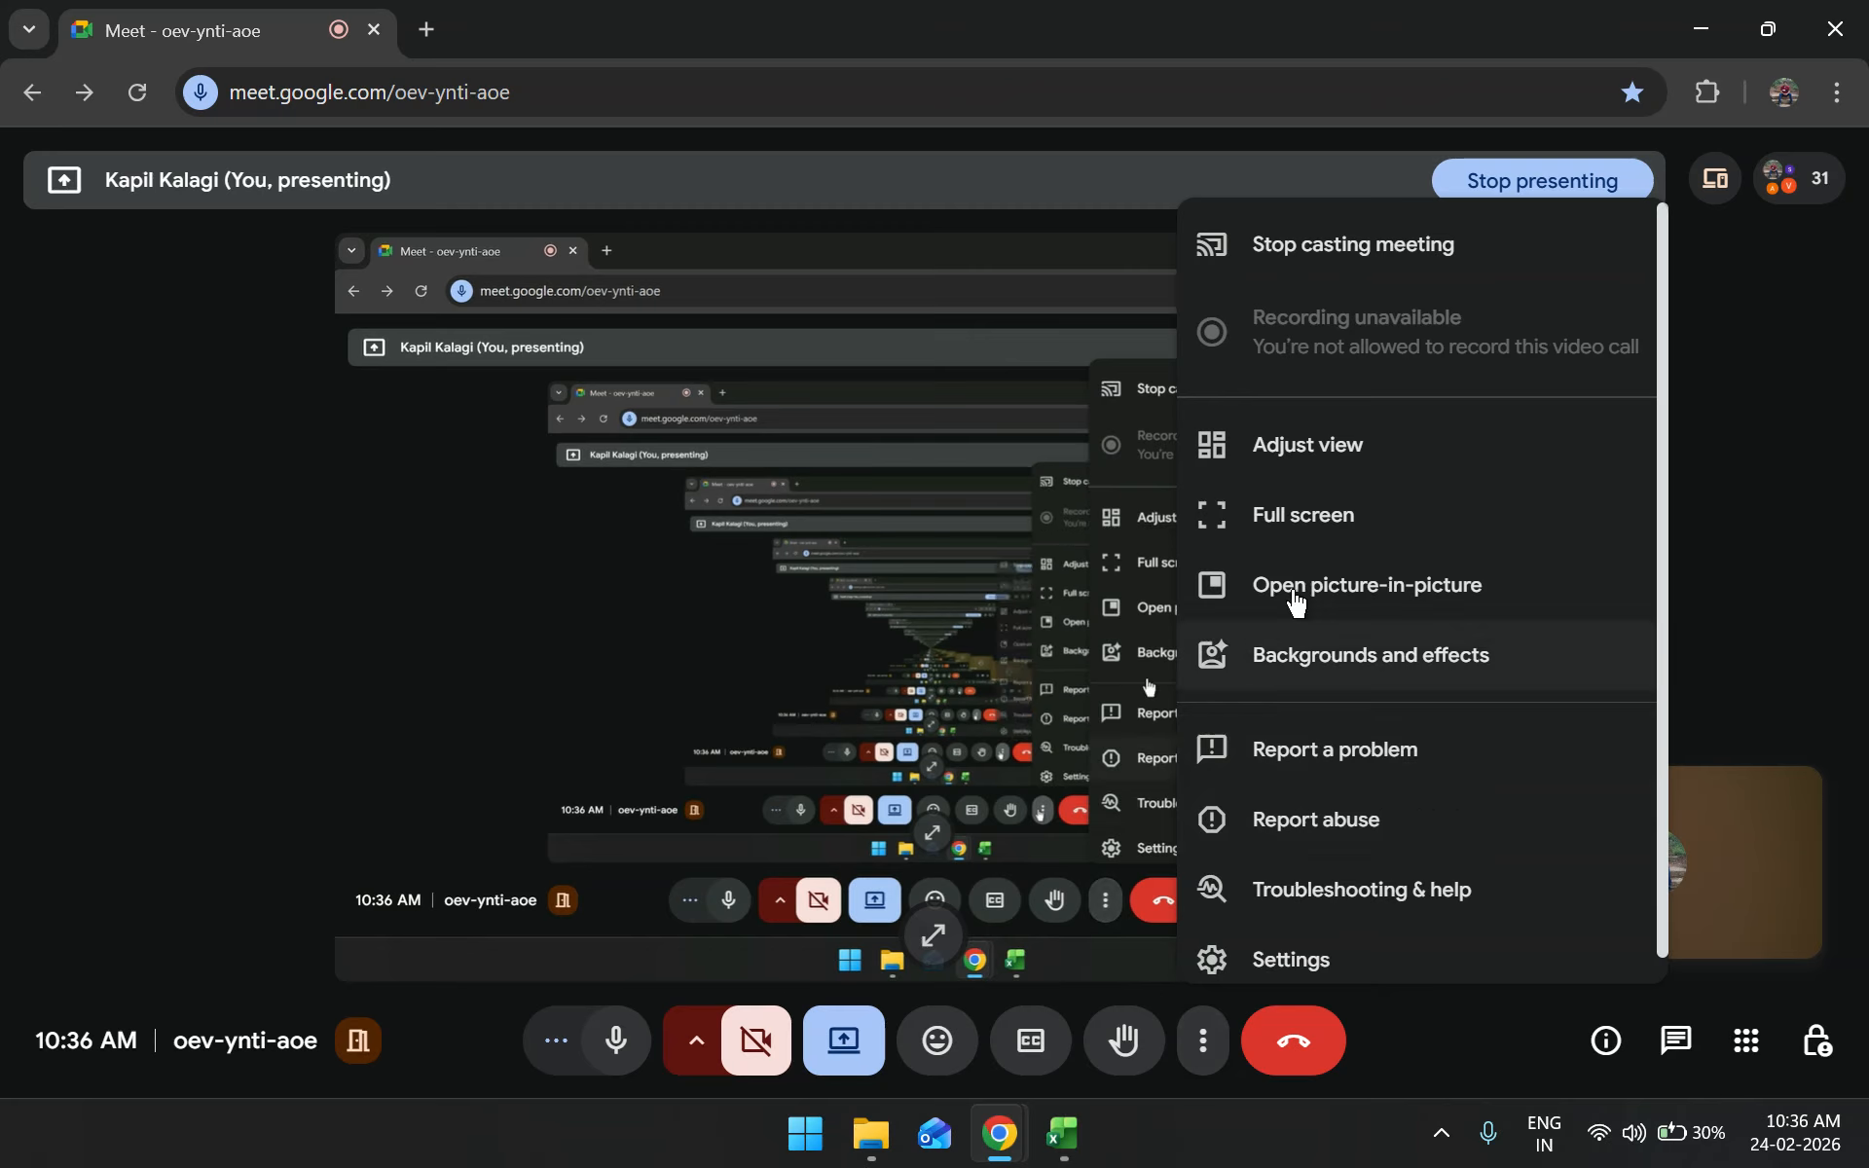
{"action": "left_click", "coordinate": [1320, 275]}
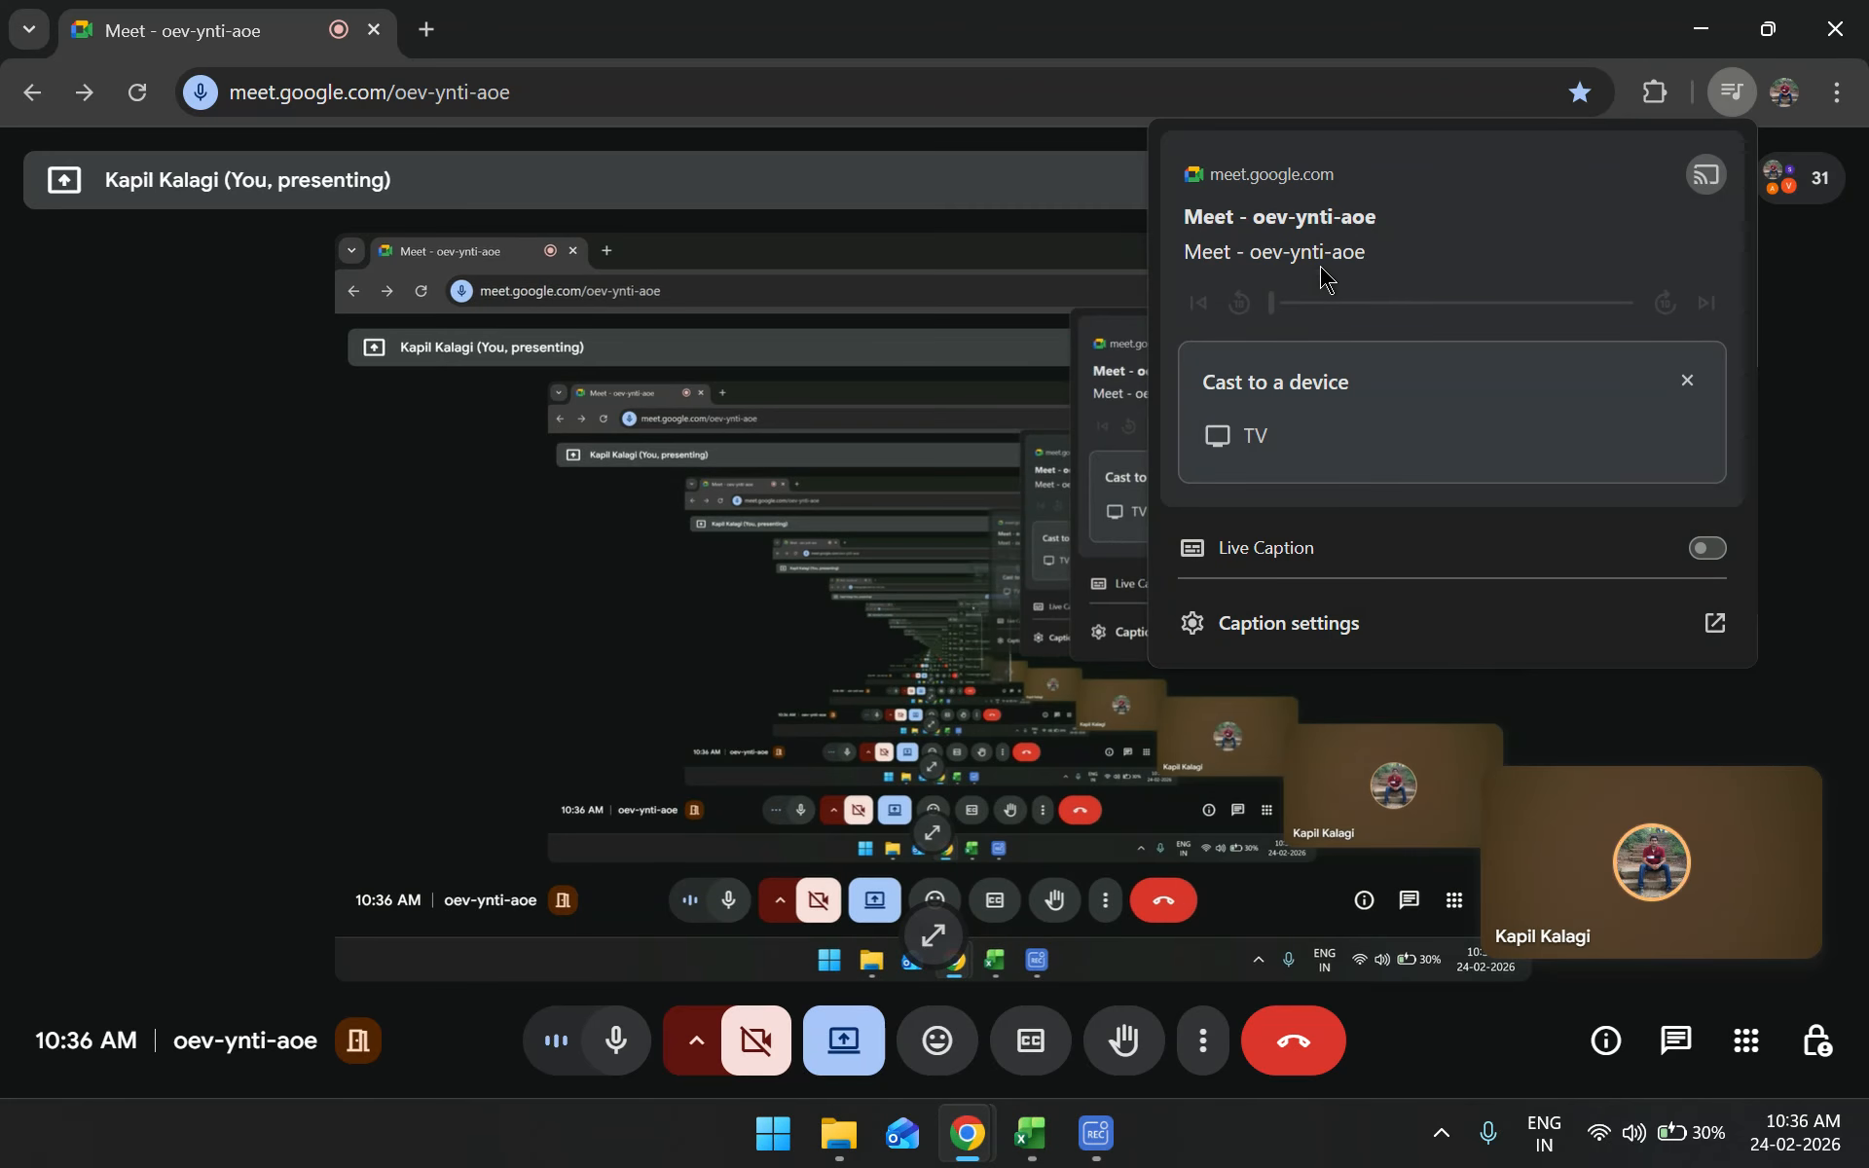
{"action": "left_click", "coordinate": [1291, 436]}
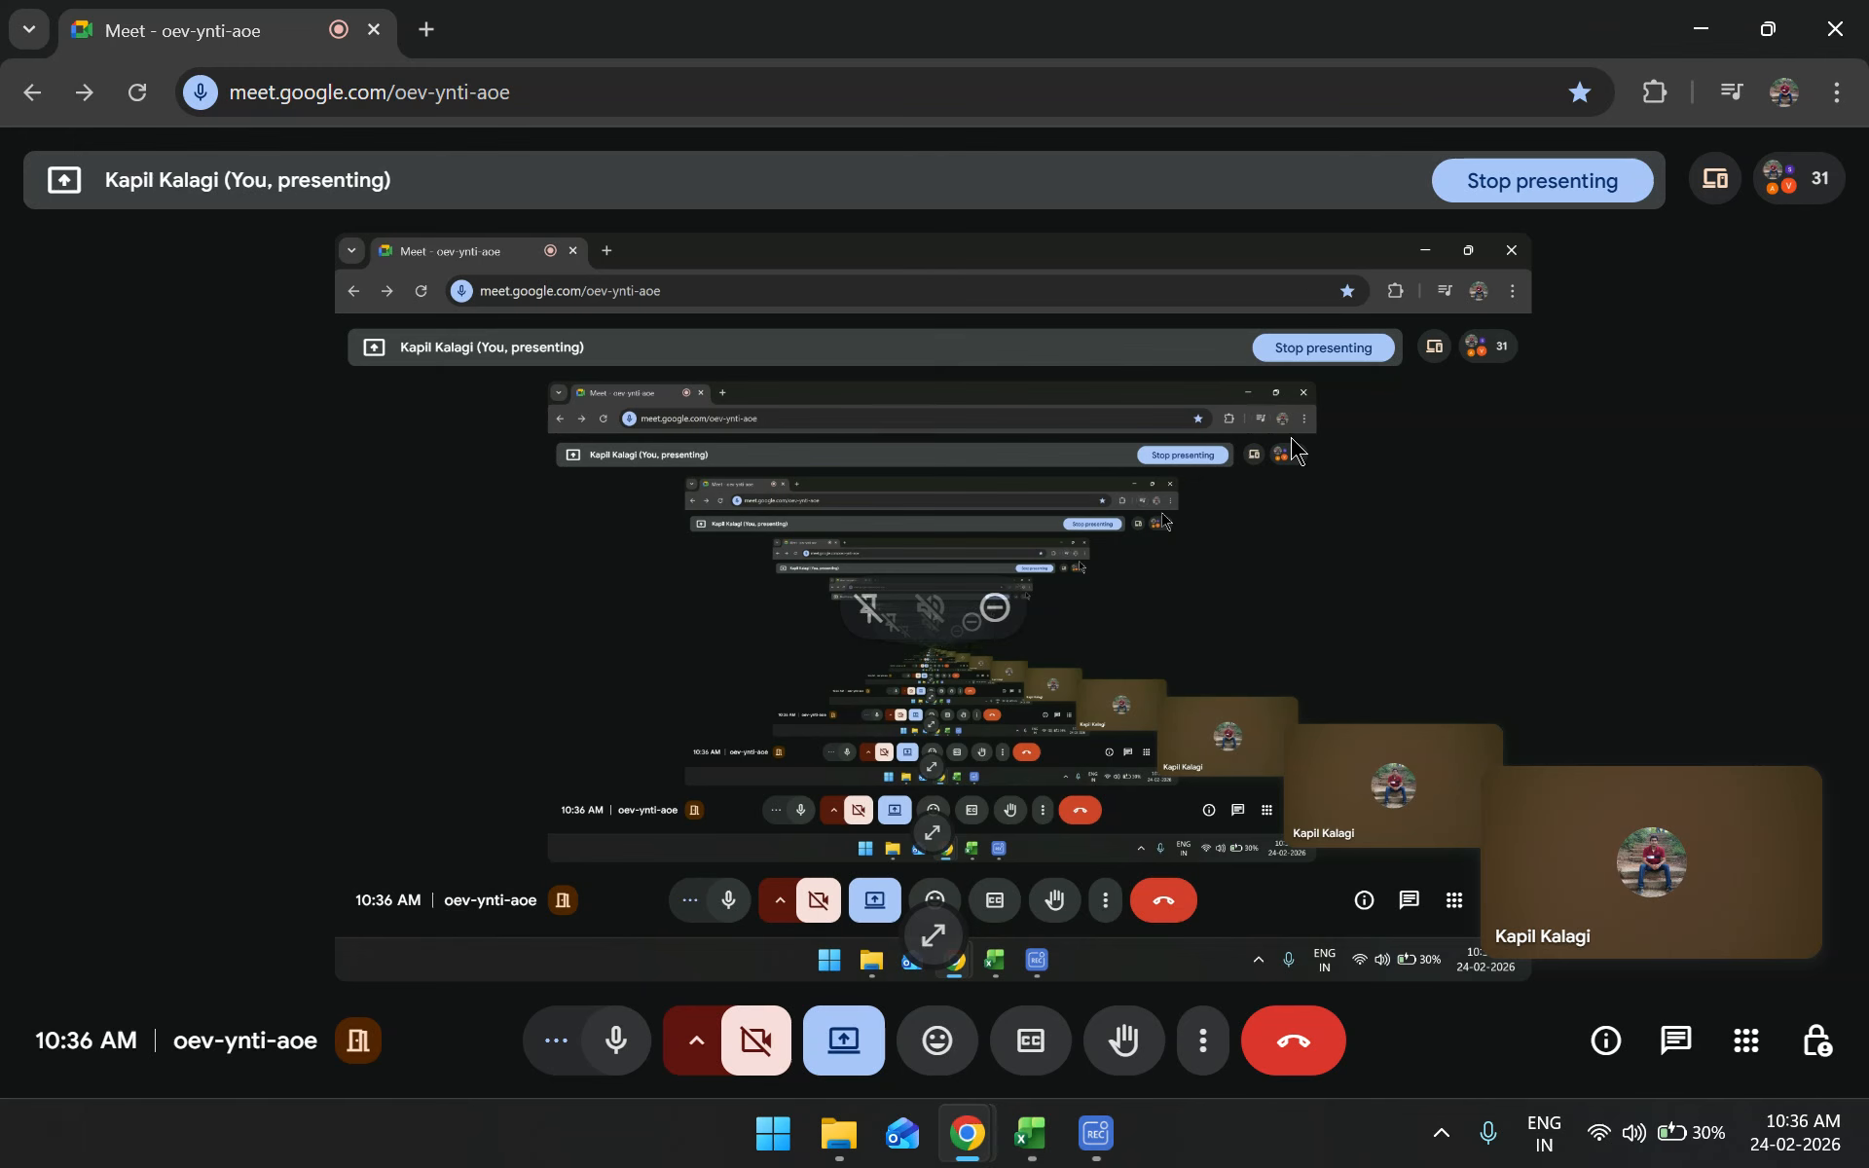
{"action": "left_click", "coordinate": [1071, 1149]}
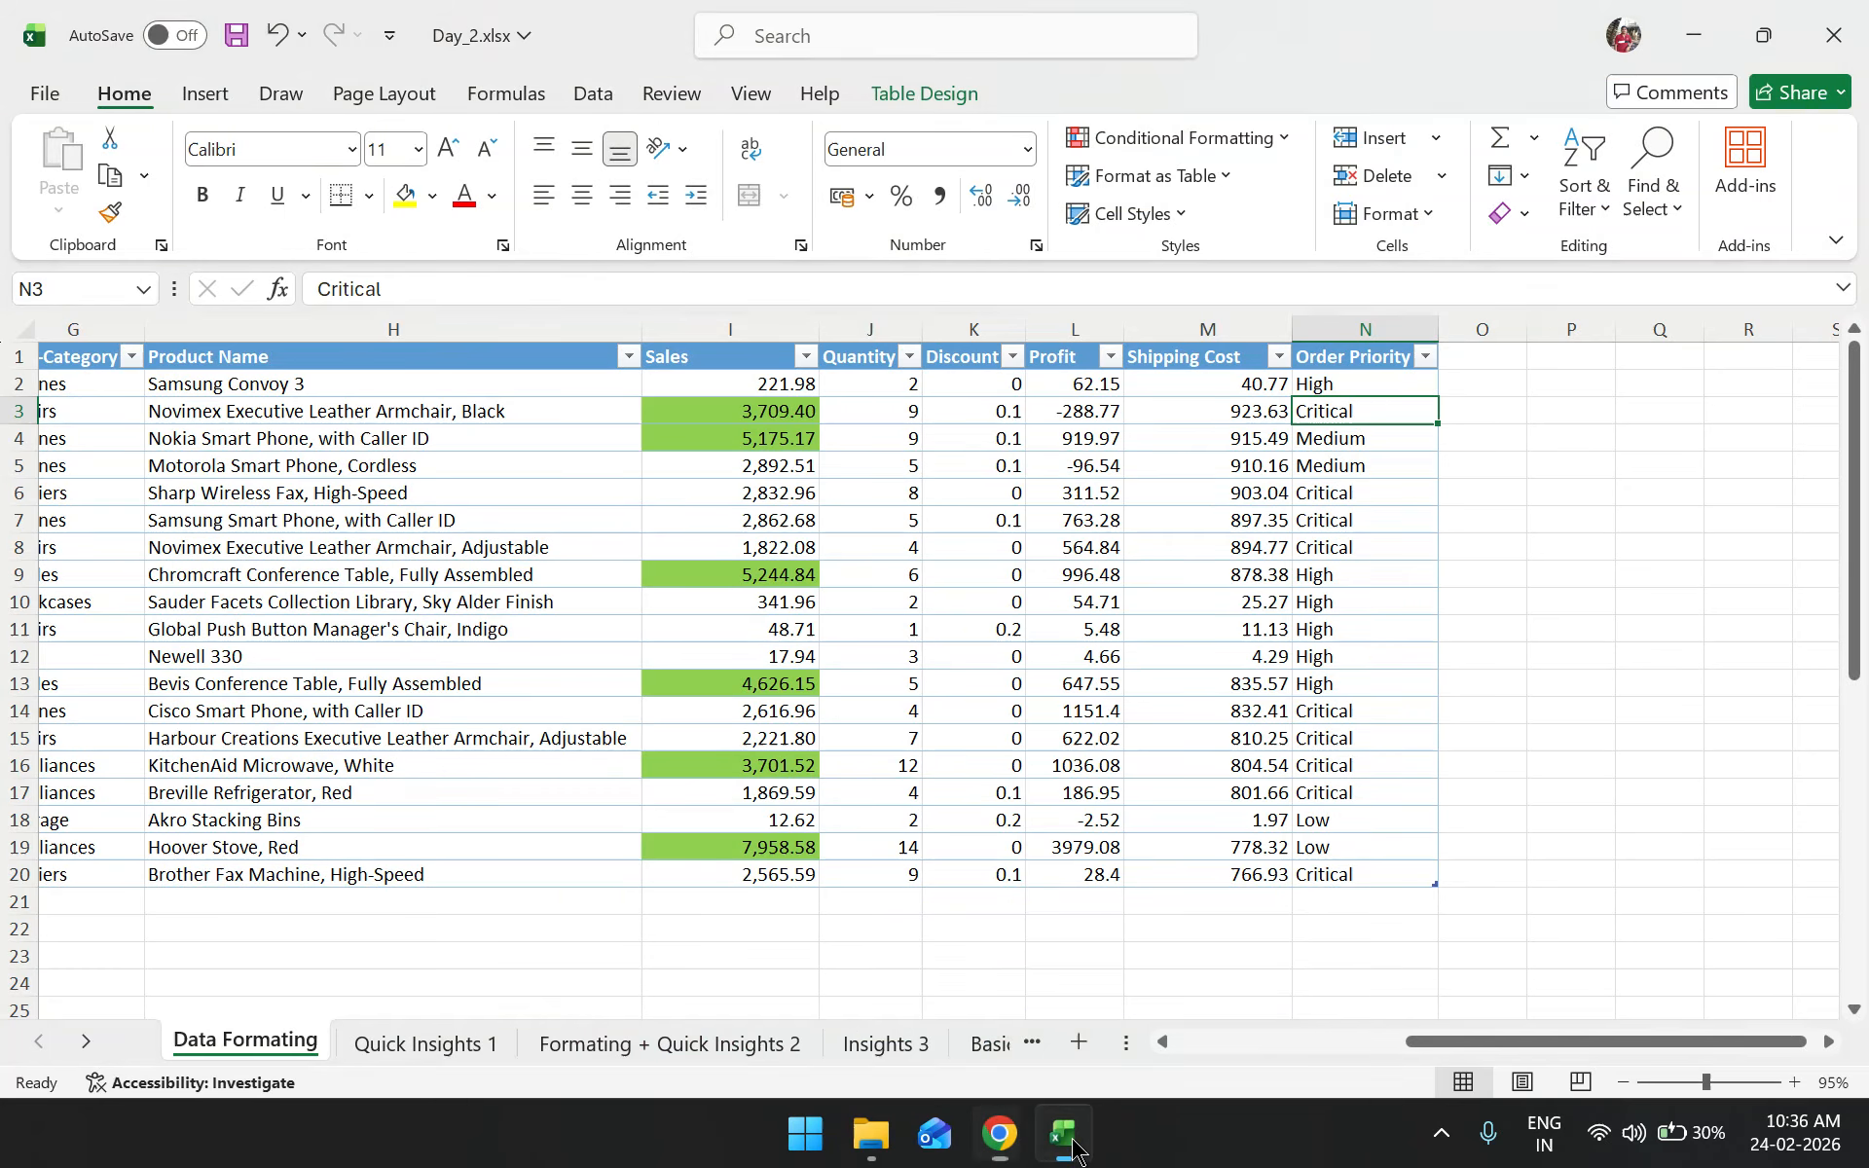
Highlight above-average values in the Profit column, L2:L20, with Yellow Fill with Dark Yellow Text
{"action": "scroll", "coordinate": [414, 839], "scroll_direction": "down", "scroll_amount": 2}
{"action": "scroll", "coordinate": [414, 839], "scroll_direction": "up", "scroll_amount": 2}
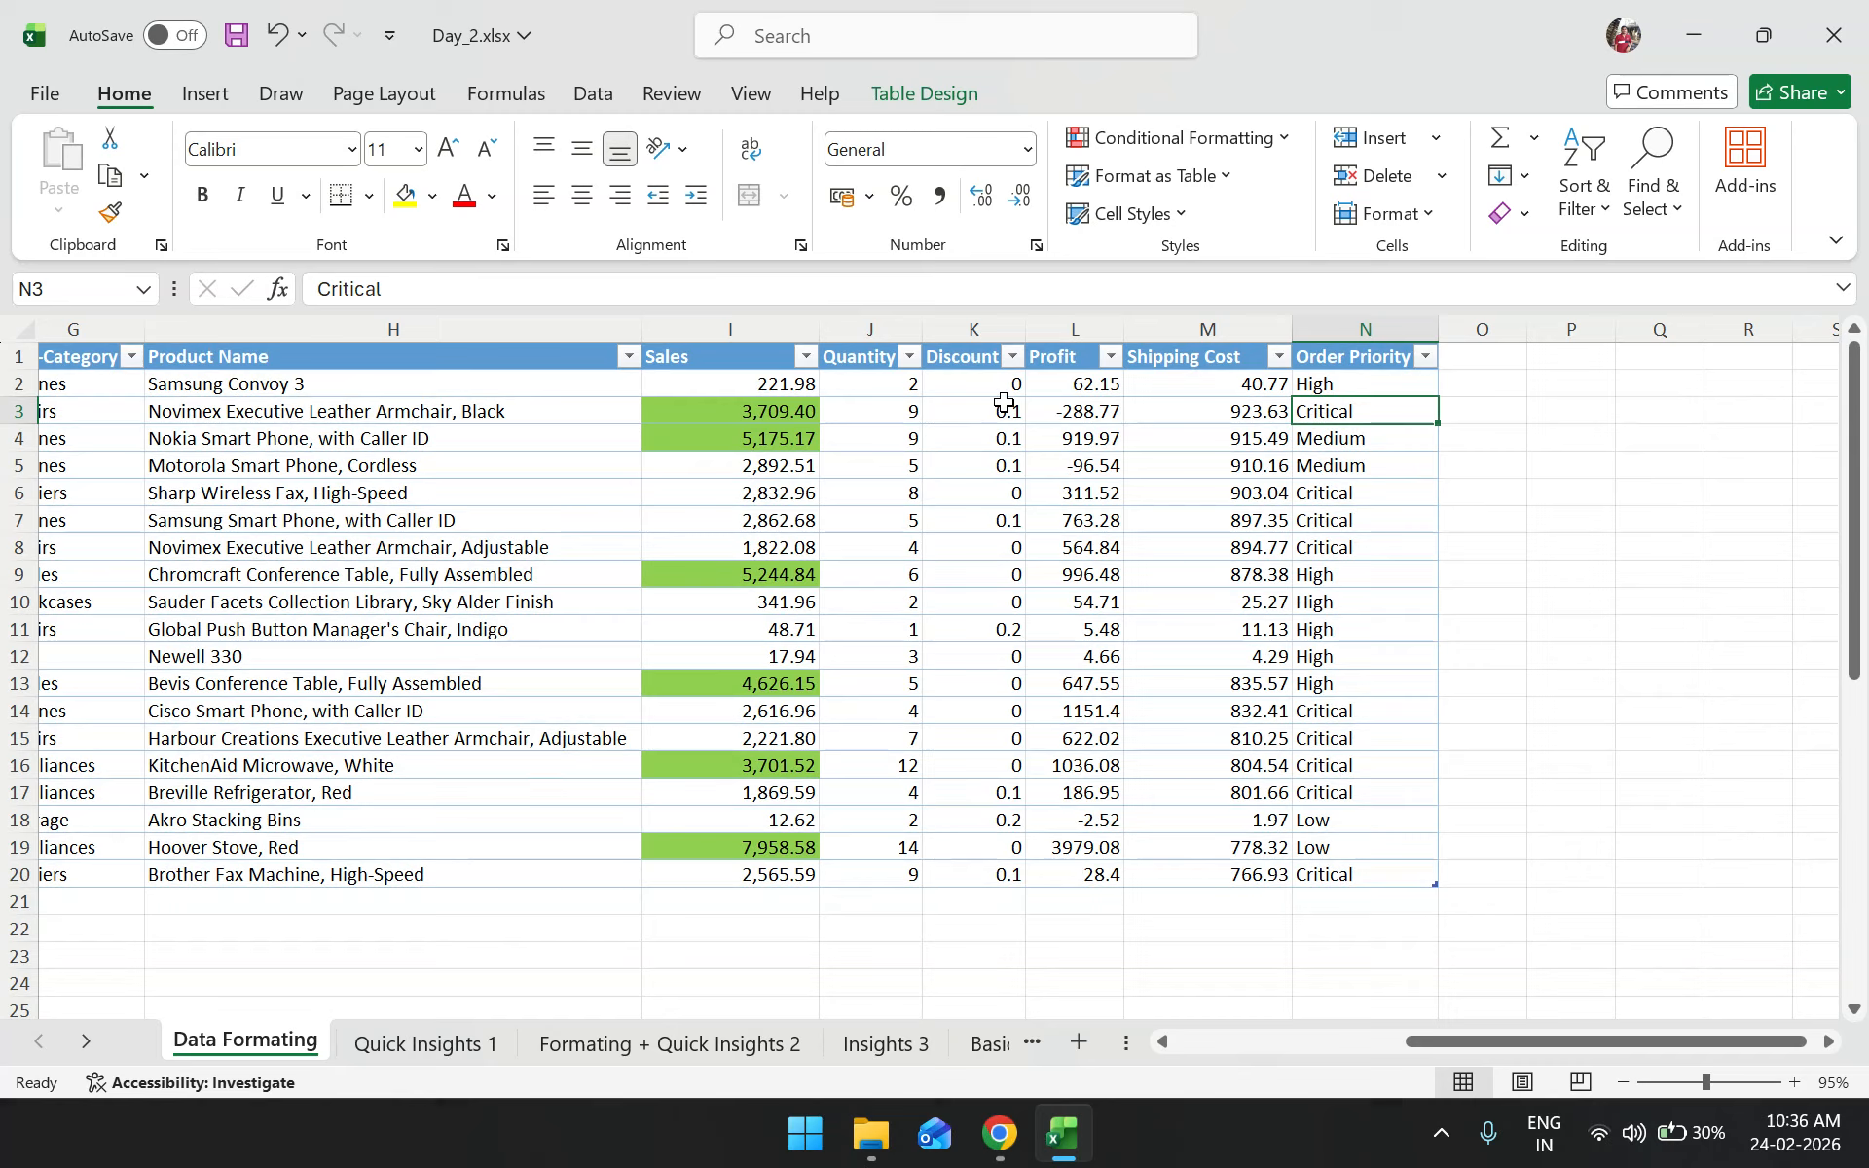
{"action": "left_click_drag", "start_coordinate": [1093, 384], "coordinate": [1087, 875]}
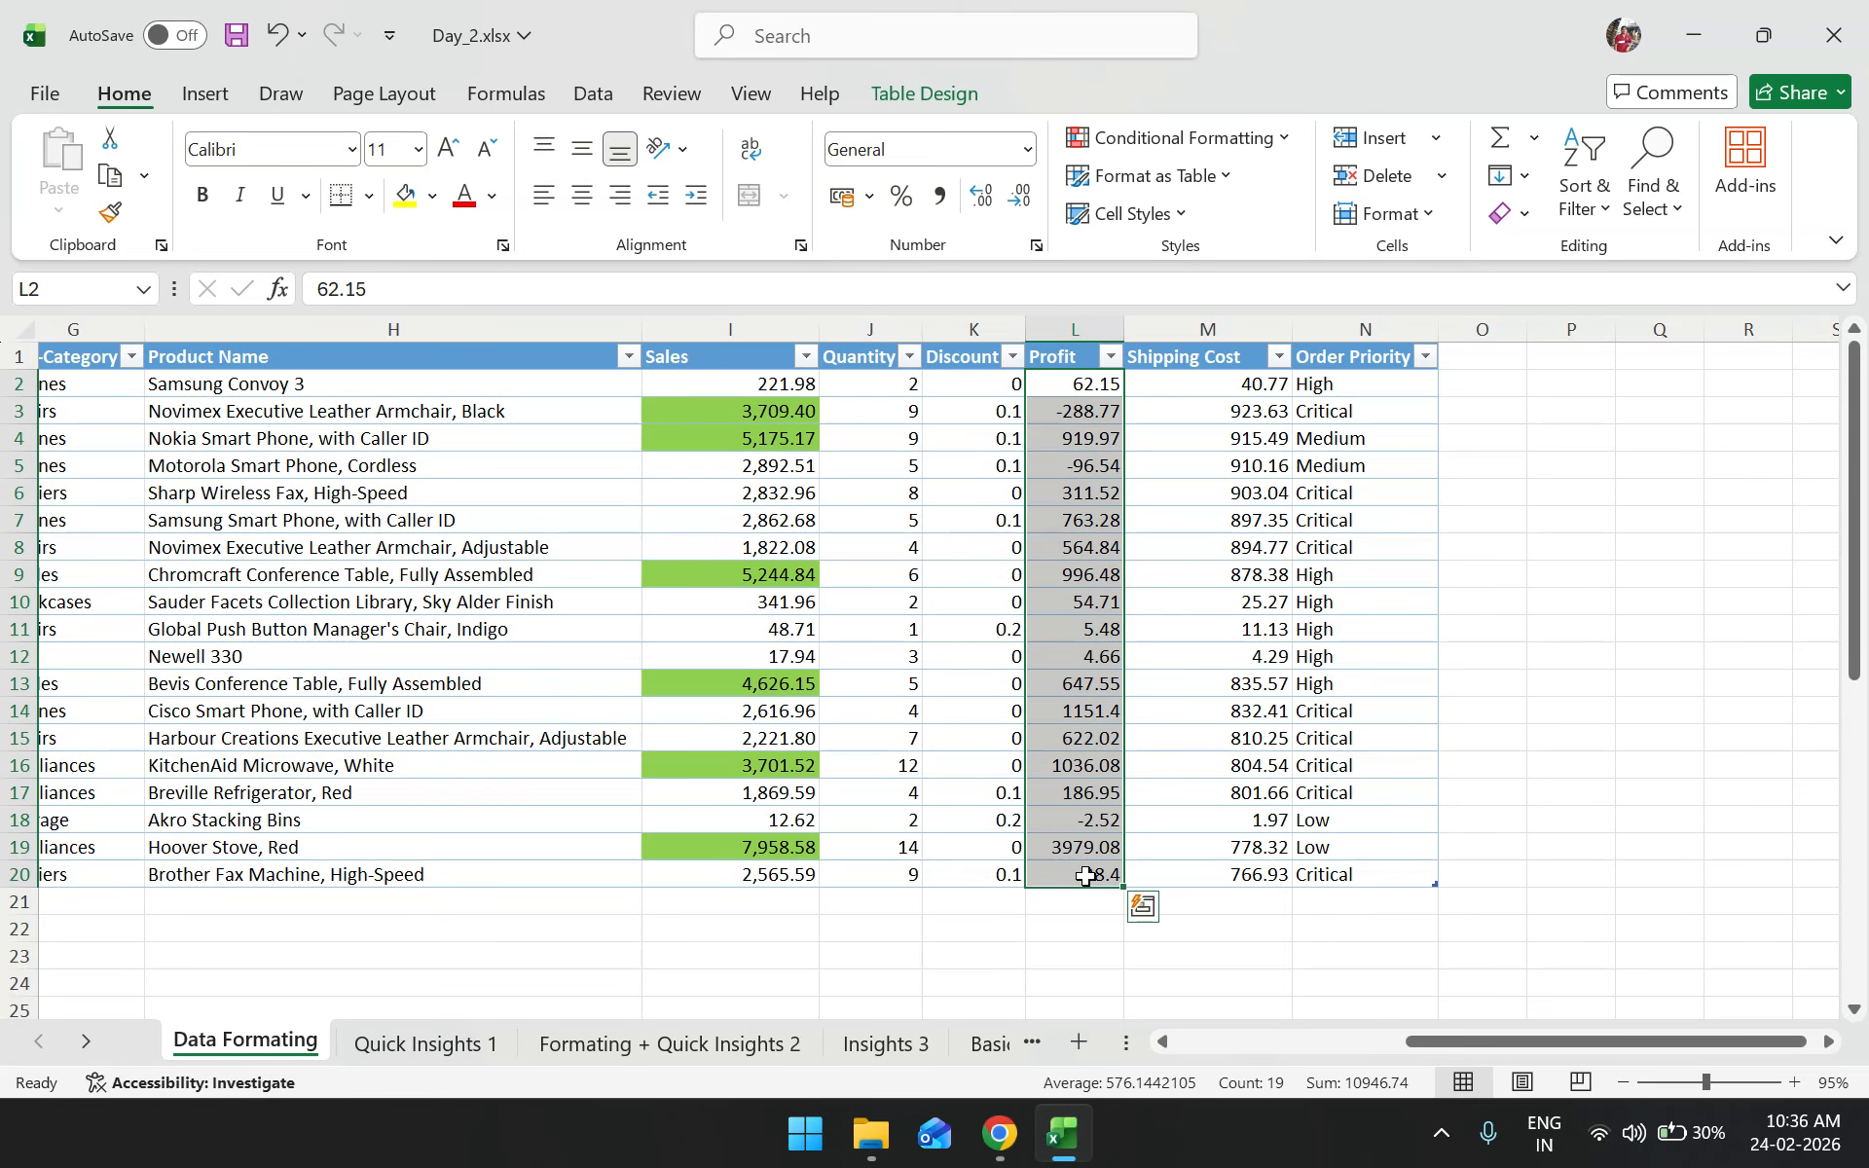
{"action": "left_click", "coordinate": [1231, 139]}
{"action": "mouse_move", "coordinate": [1256, 251]}
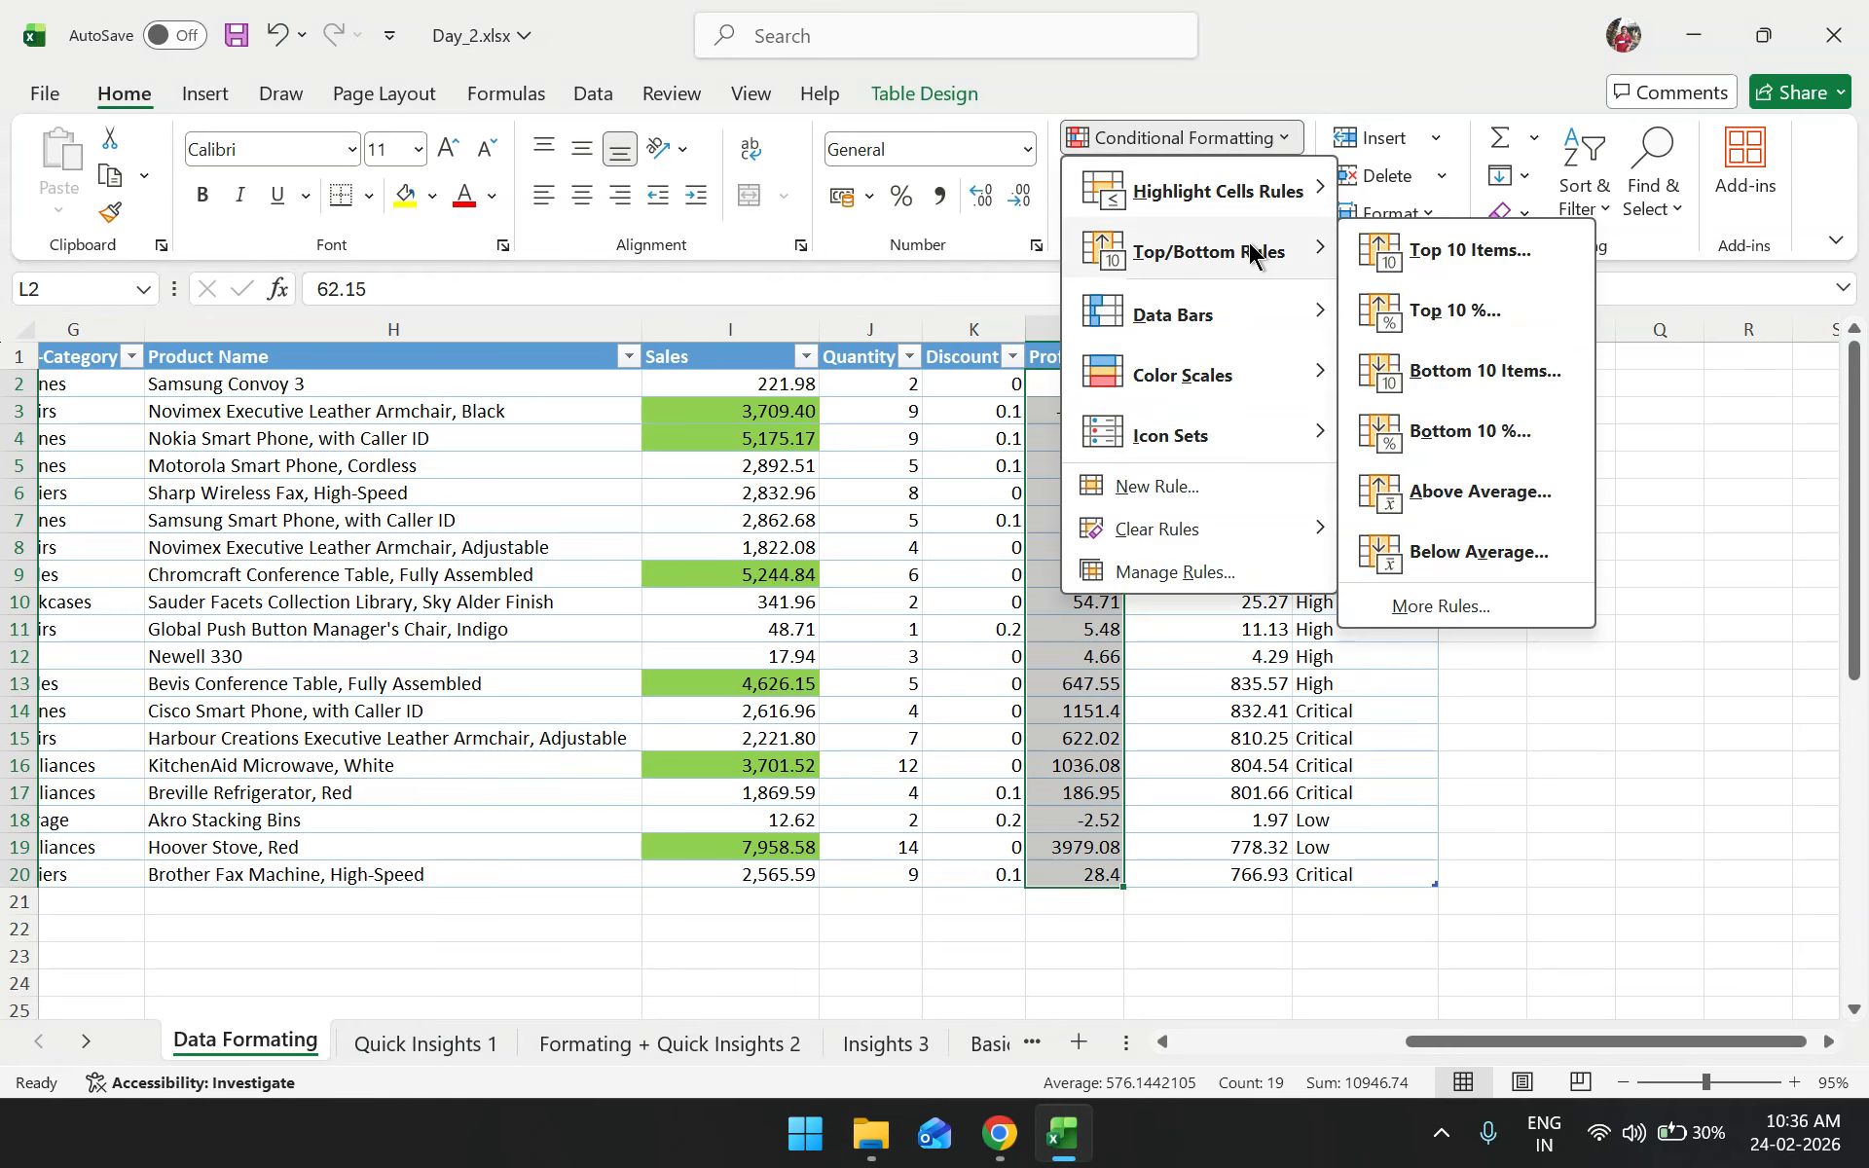
{"action": "left_click", "coordinate": [1505, 497]}
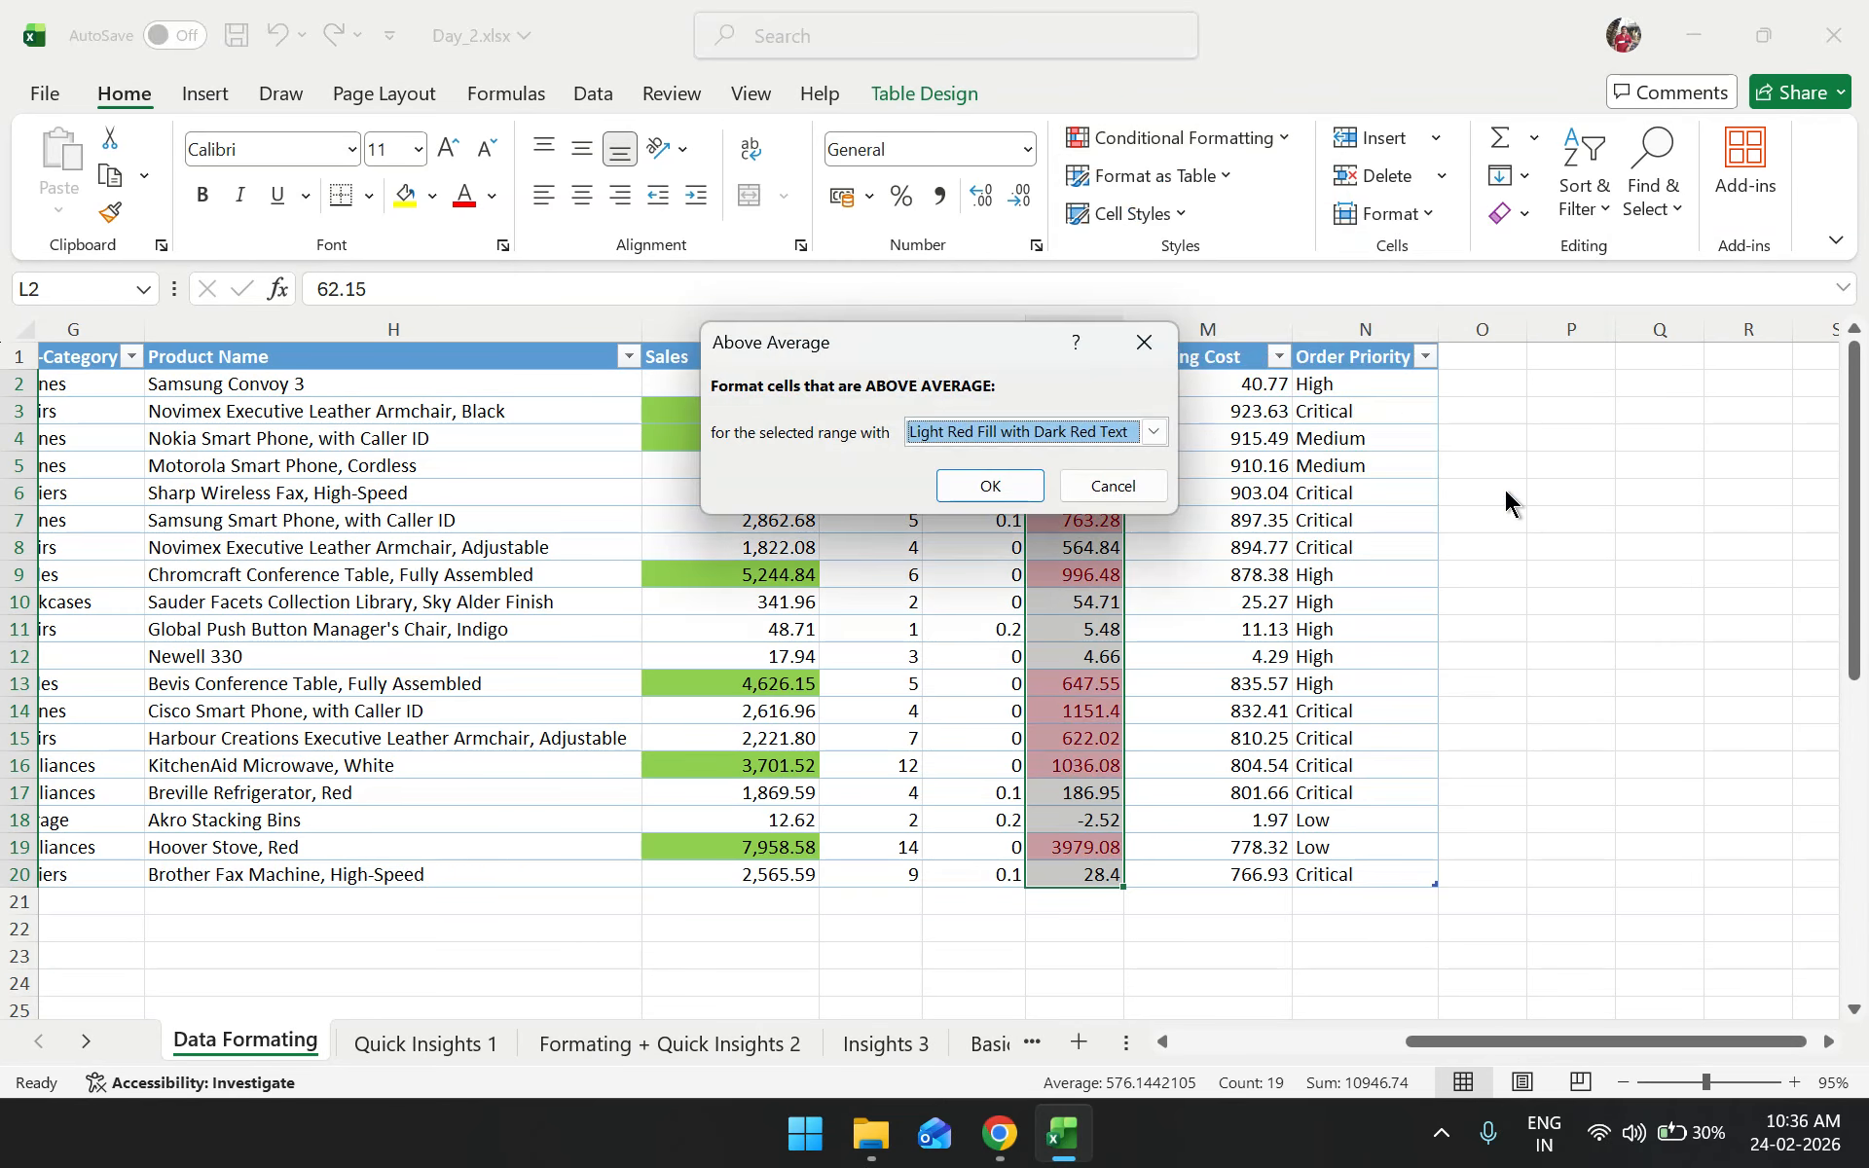
{"action": "left_click", "coordinate": [1041, 436]}
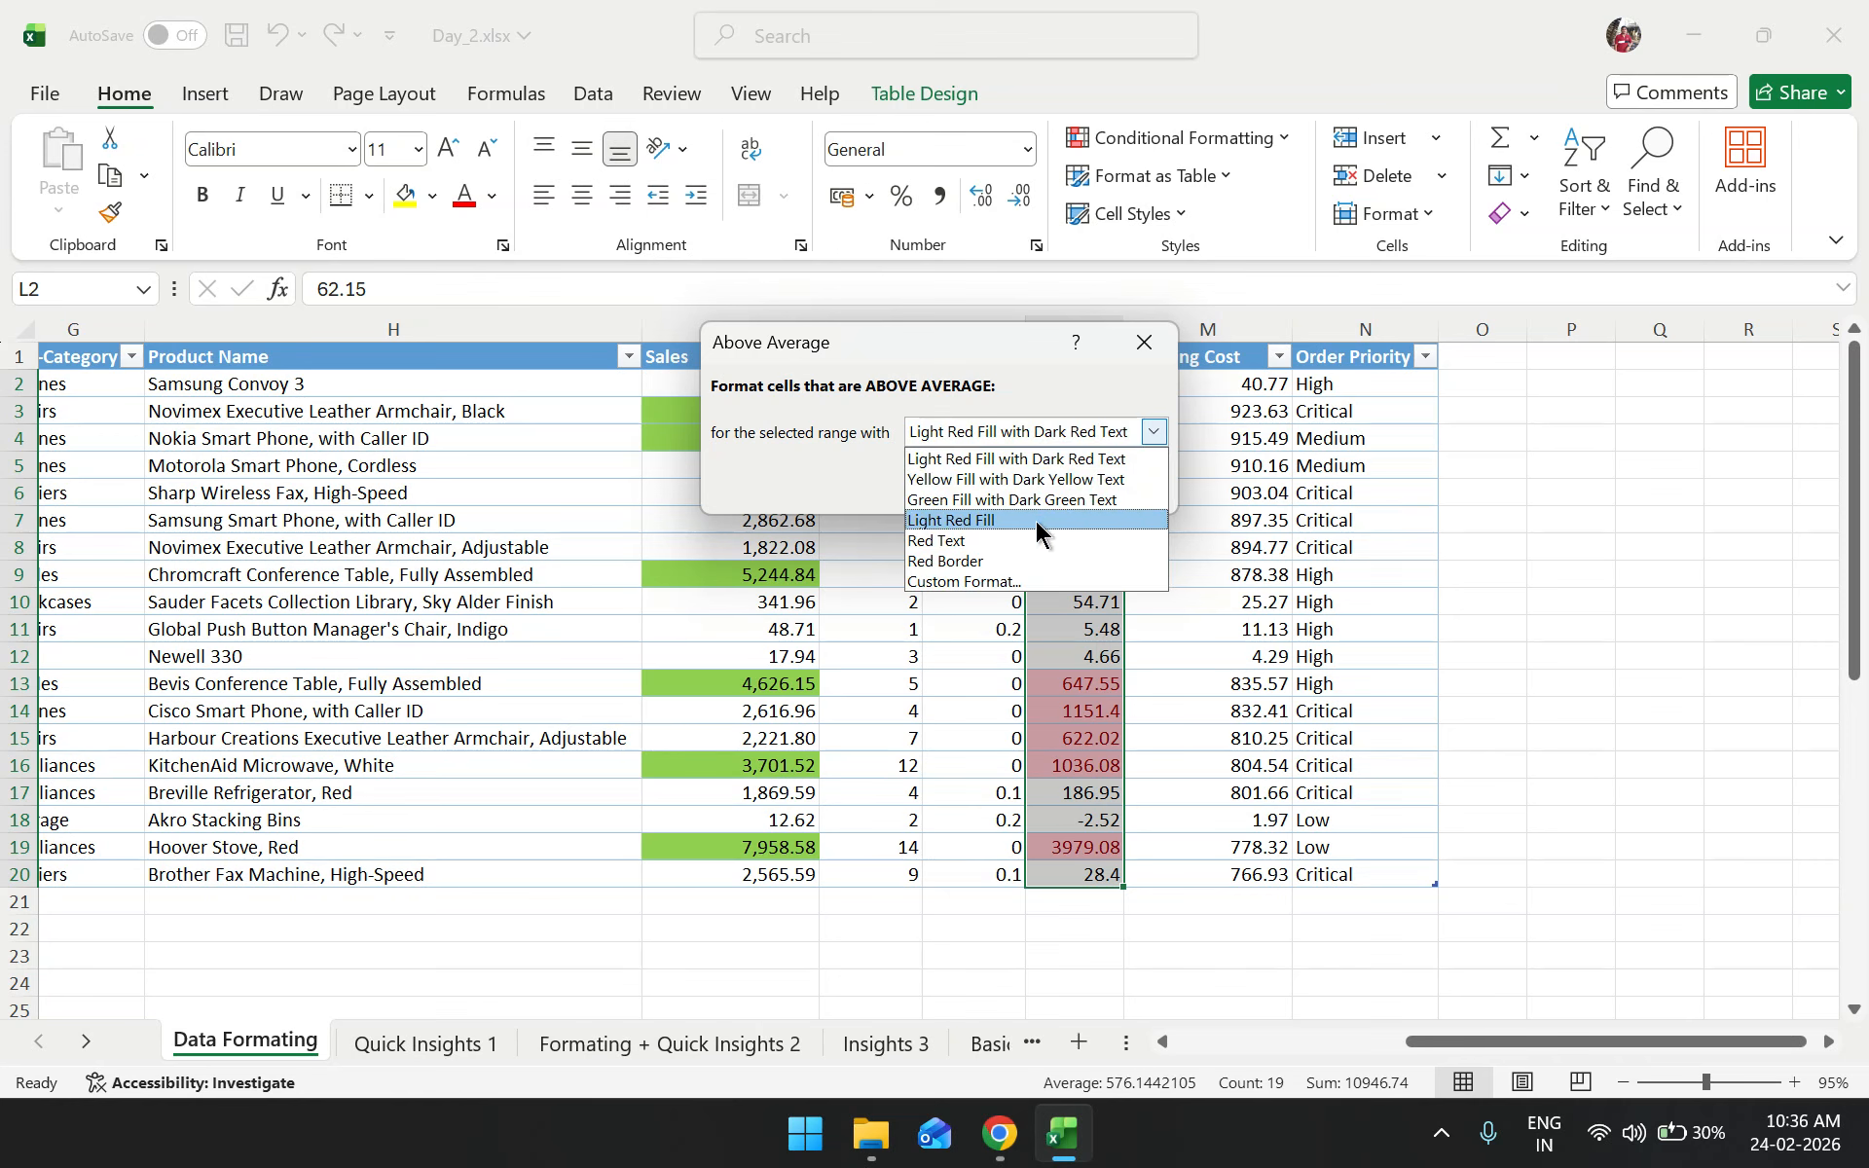
{"action": "left_click", "coordinate": [1042, 480]}
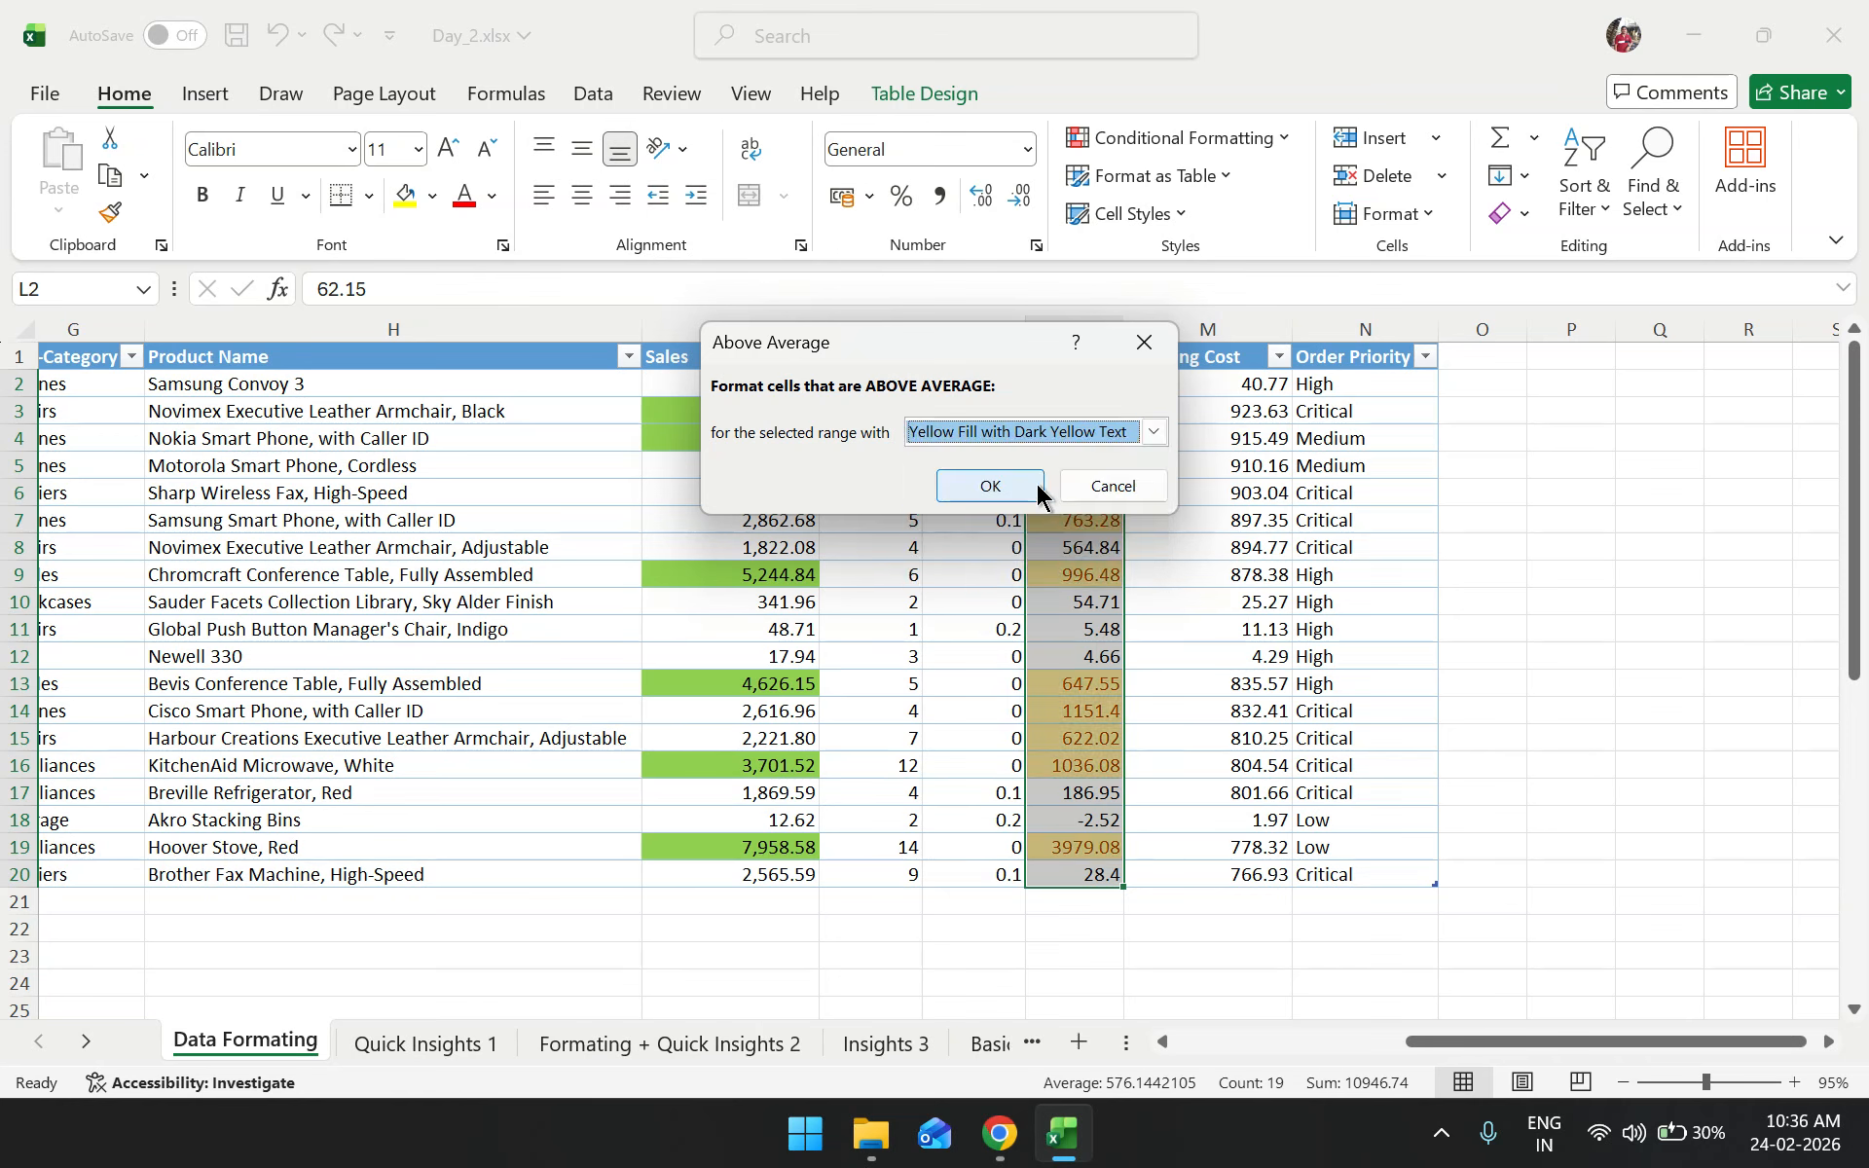
{"action": "left_click", "coordinate": [1013, 487]}
{"action": "left_click", "coordinate": [1218, 630]}
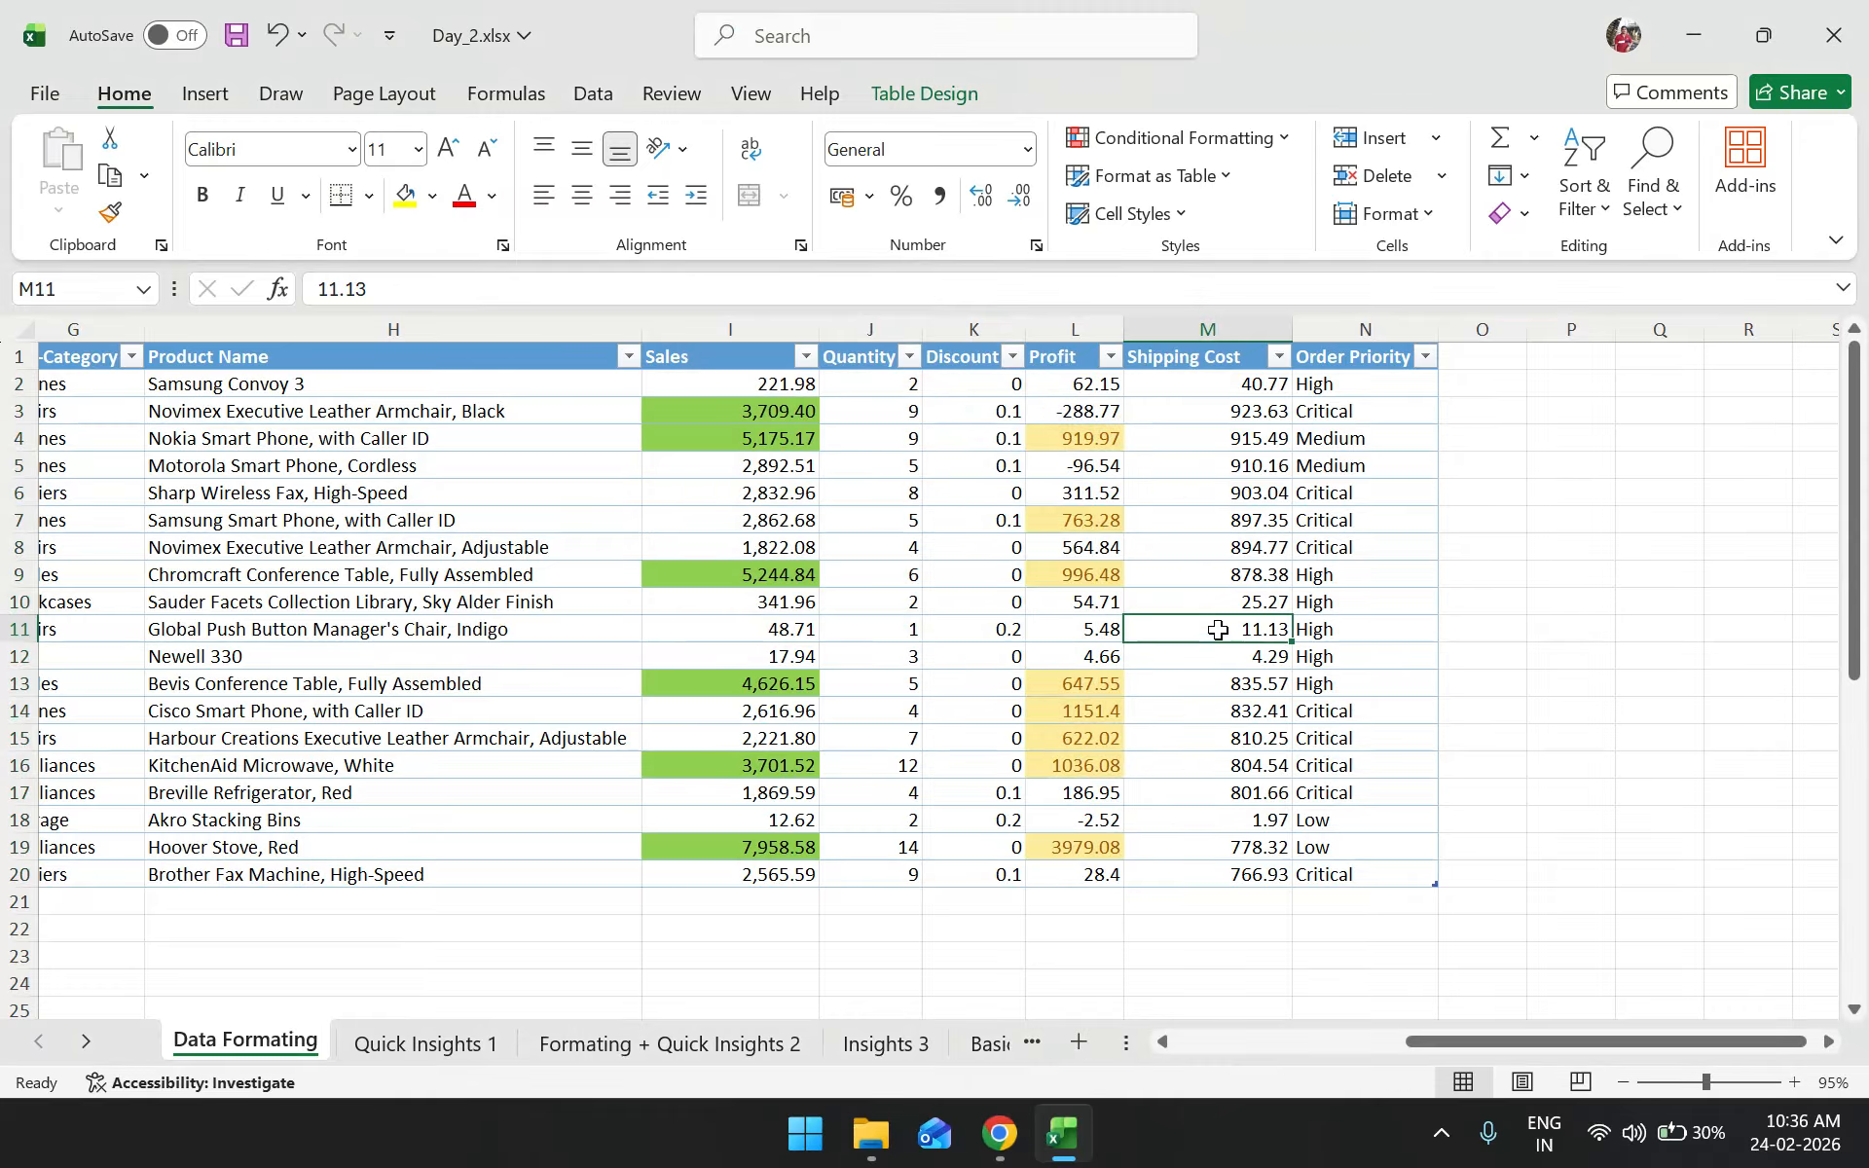
{"action": "scroll", "coordinate": [1218, 630], "scroll_direction": "down", "scroll_amount": 1}
{"action": "scroll", "coordinate": [1218, 630], "scroll_direction": "up", "scroll_amount": 1}
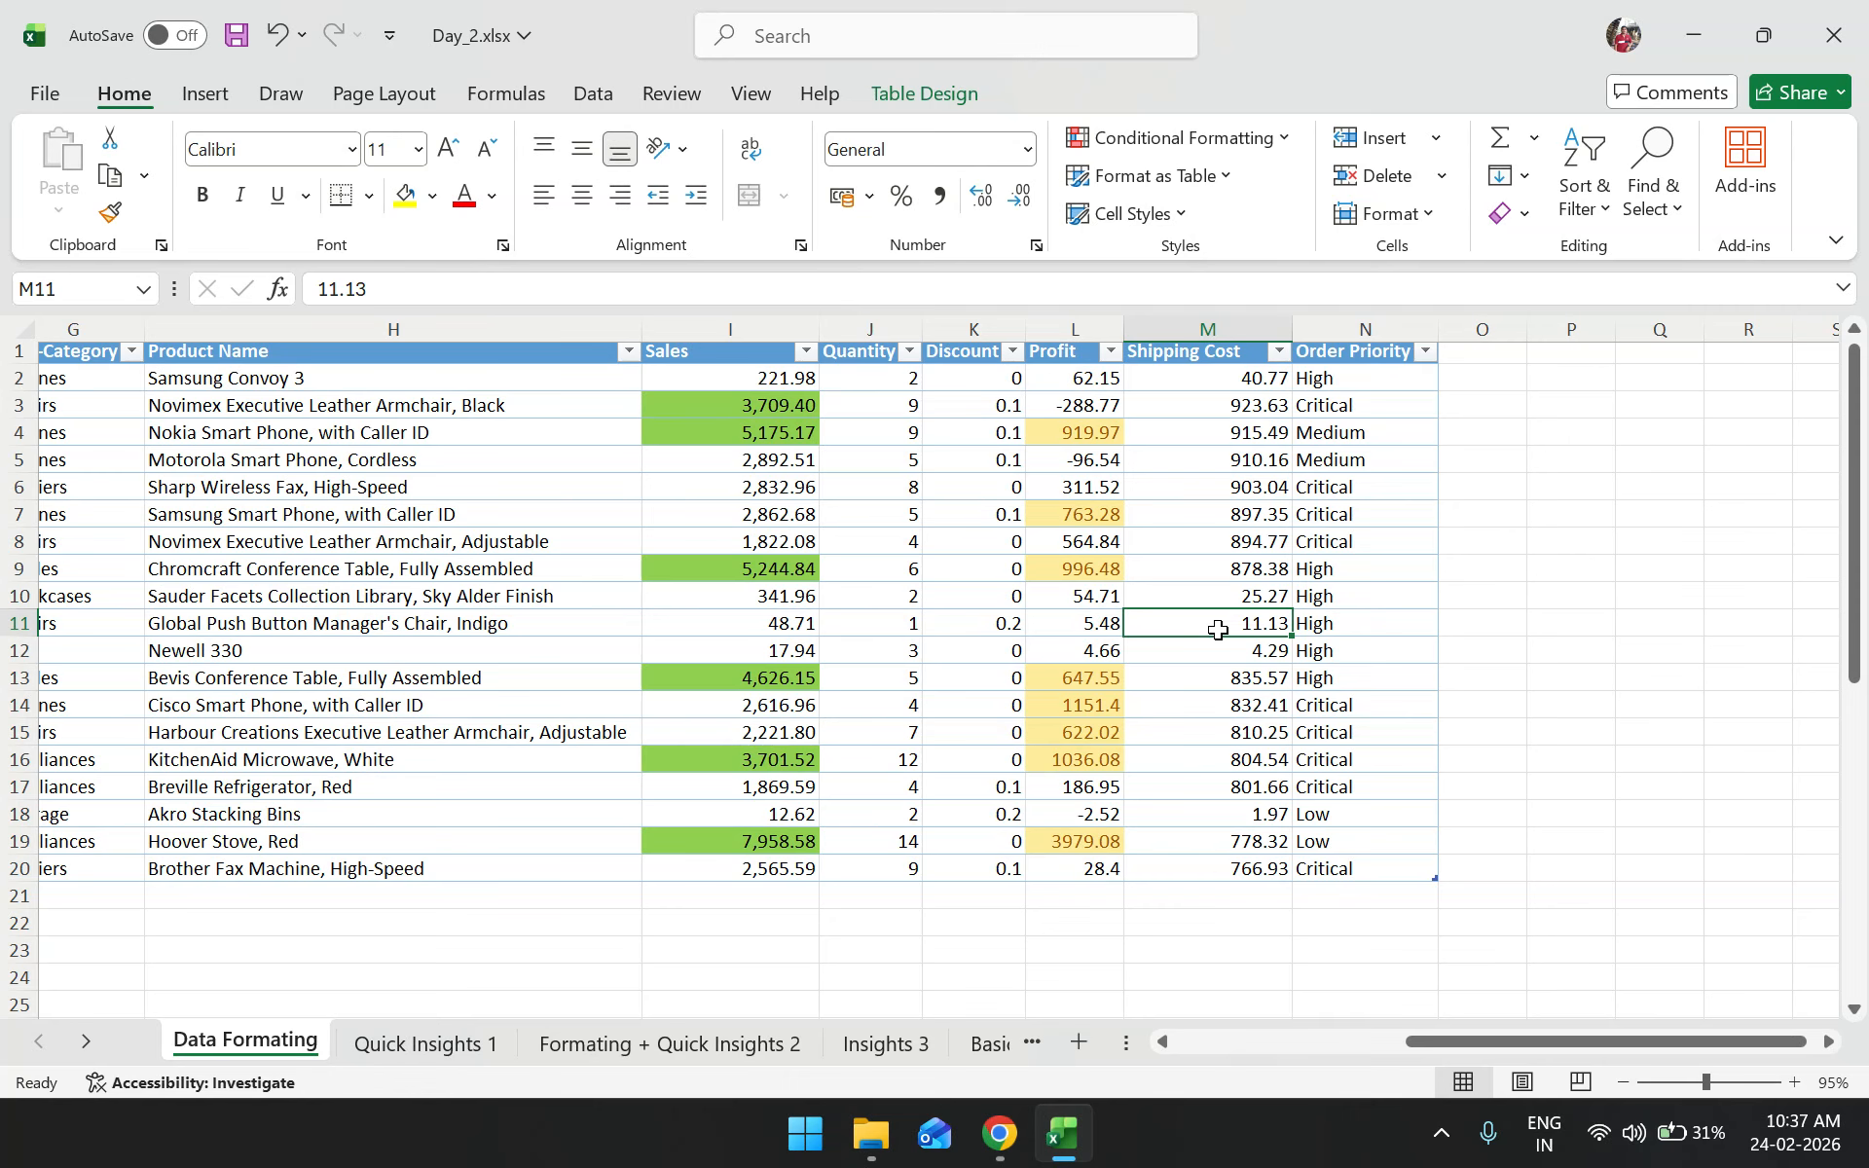
{"action": "scroll", "coordinate": [1008, 557], "scroll_direction": "down", "scroll_amount": 1}
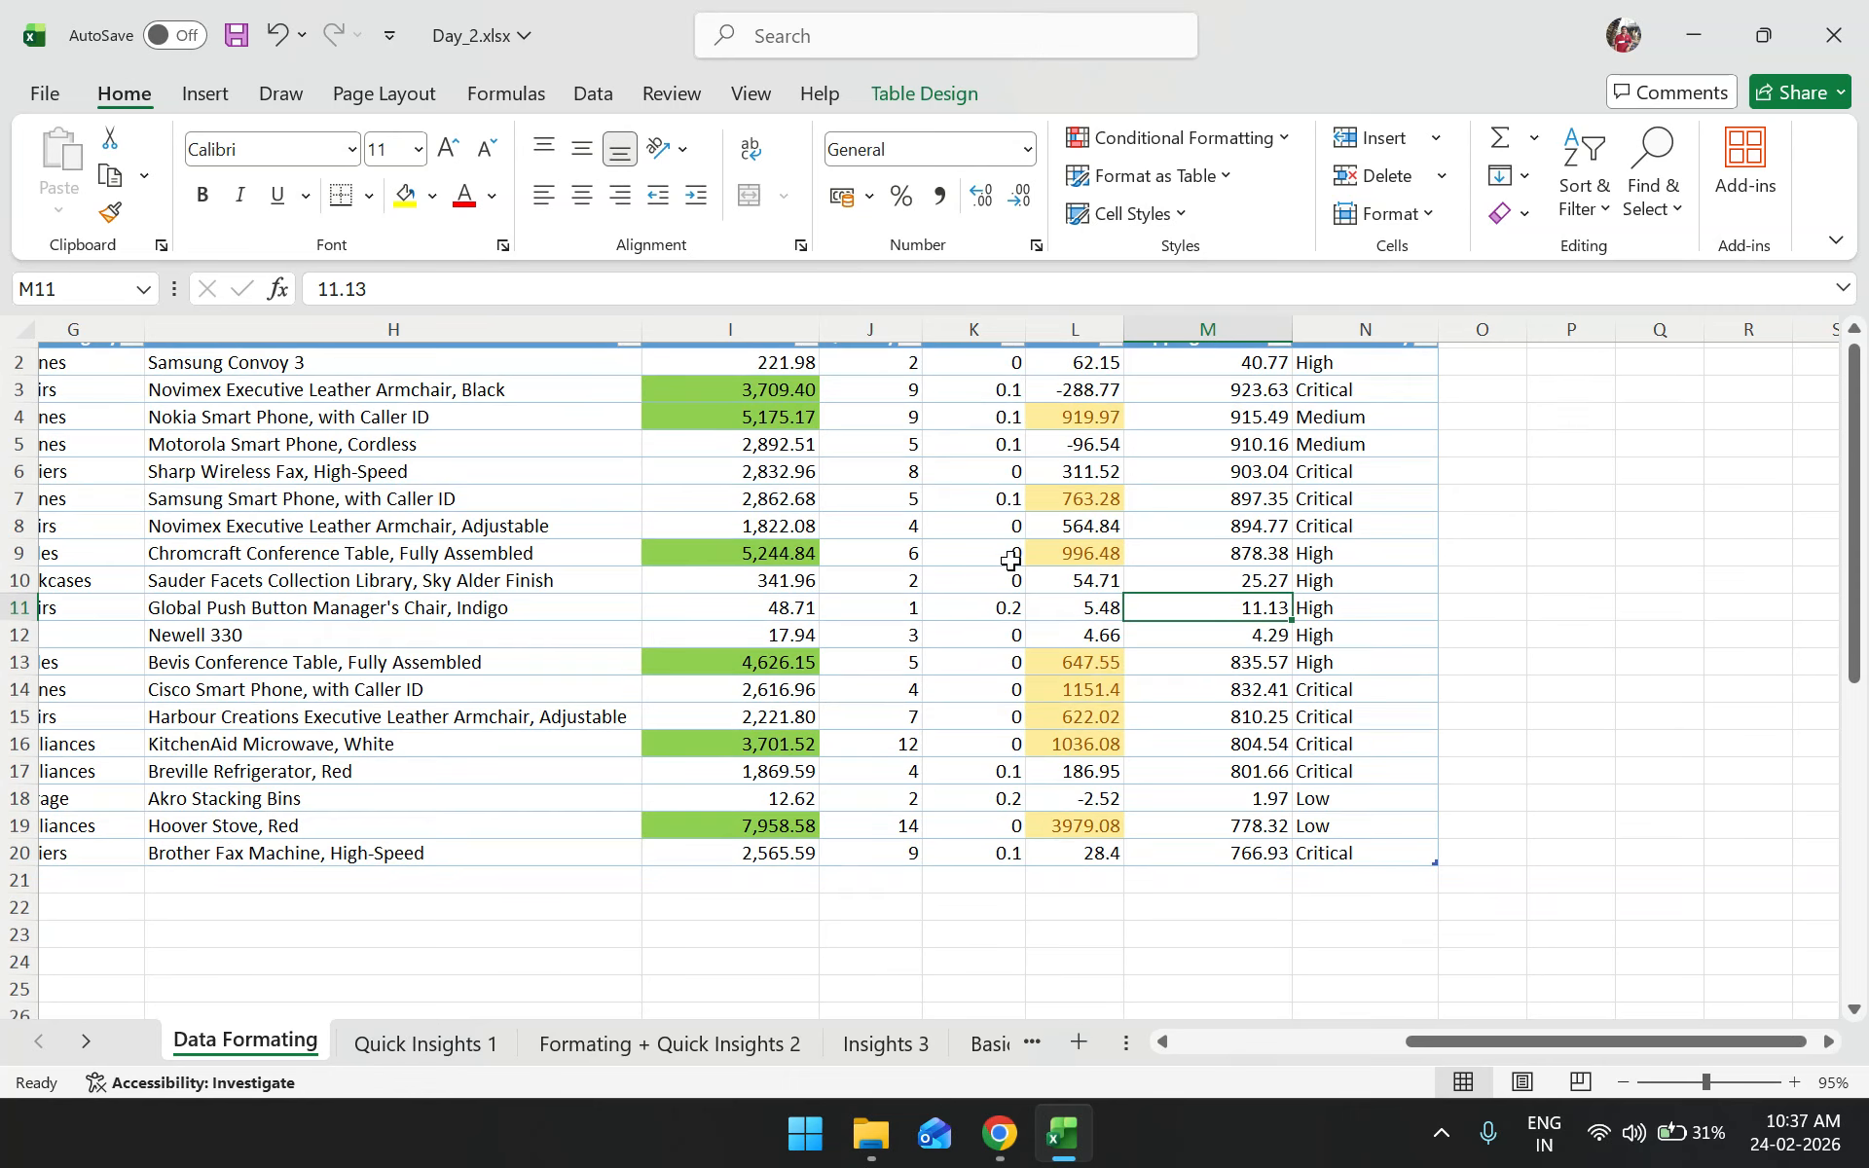
{"action": "scroll", "coordinate": [1010, 562], "scroll_direction": "up", "scroll_amount": 1}
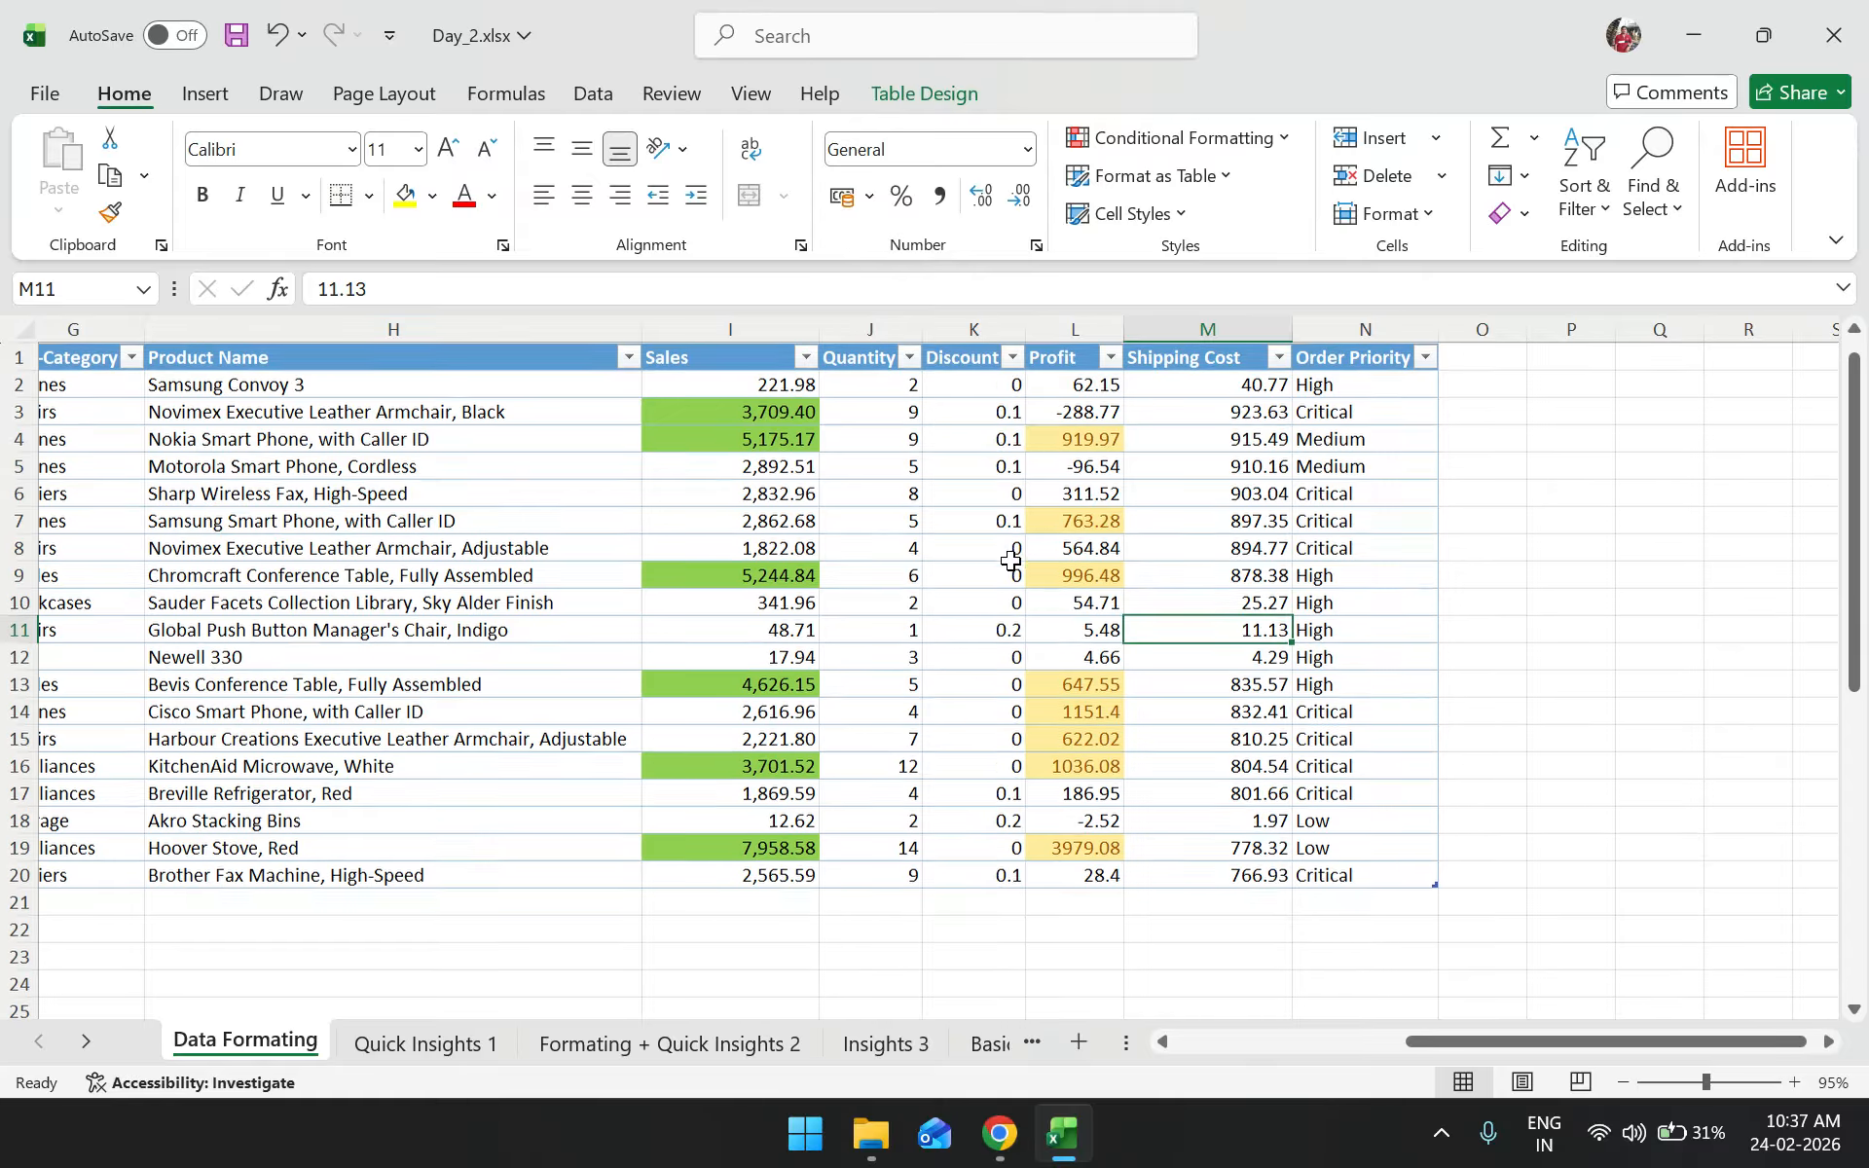
Highlight the top 5 values in the Shipping Cost column, M2:M20, with Light Red Fill using a Top 10 Items rule
{"action": "left_click", "coordinate": [1210, 380]}
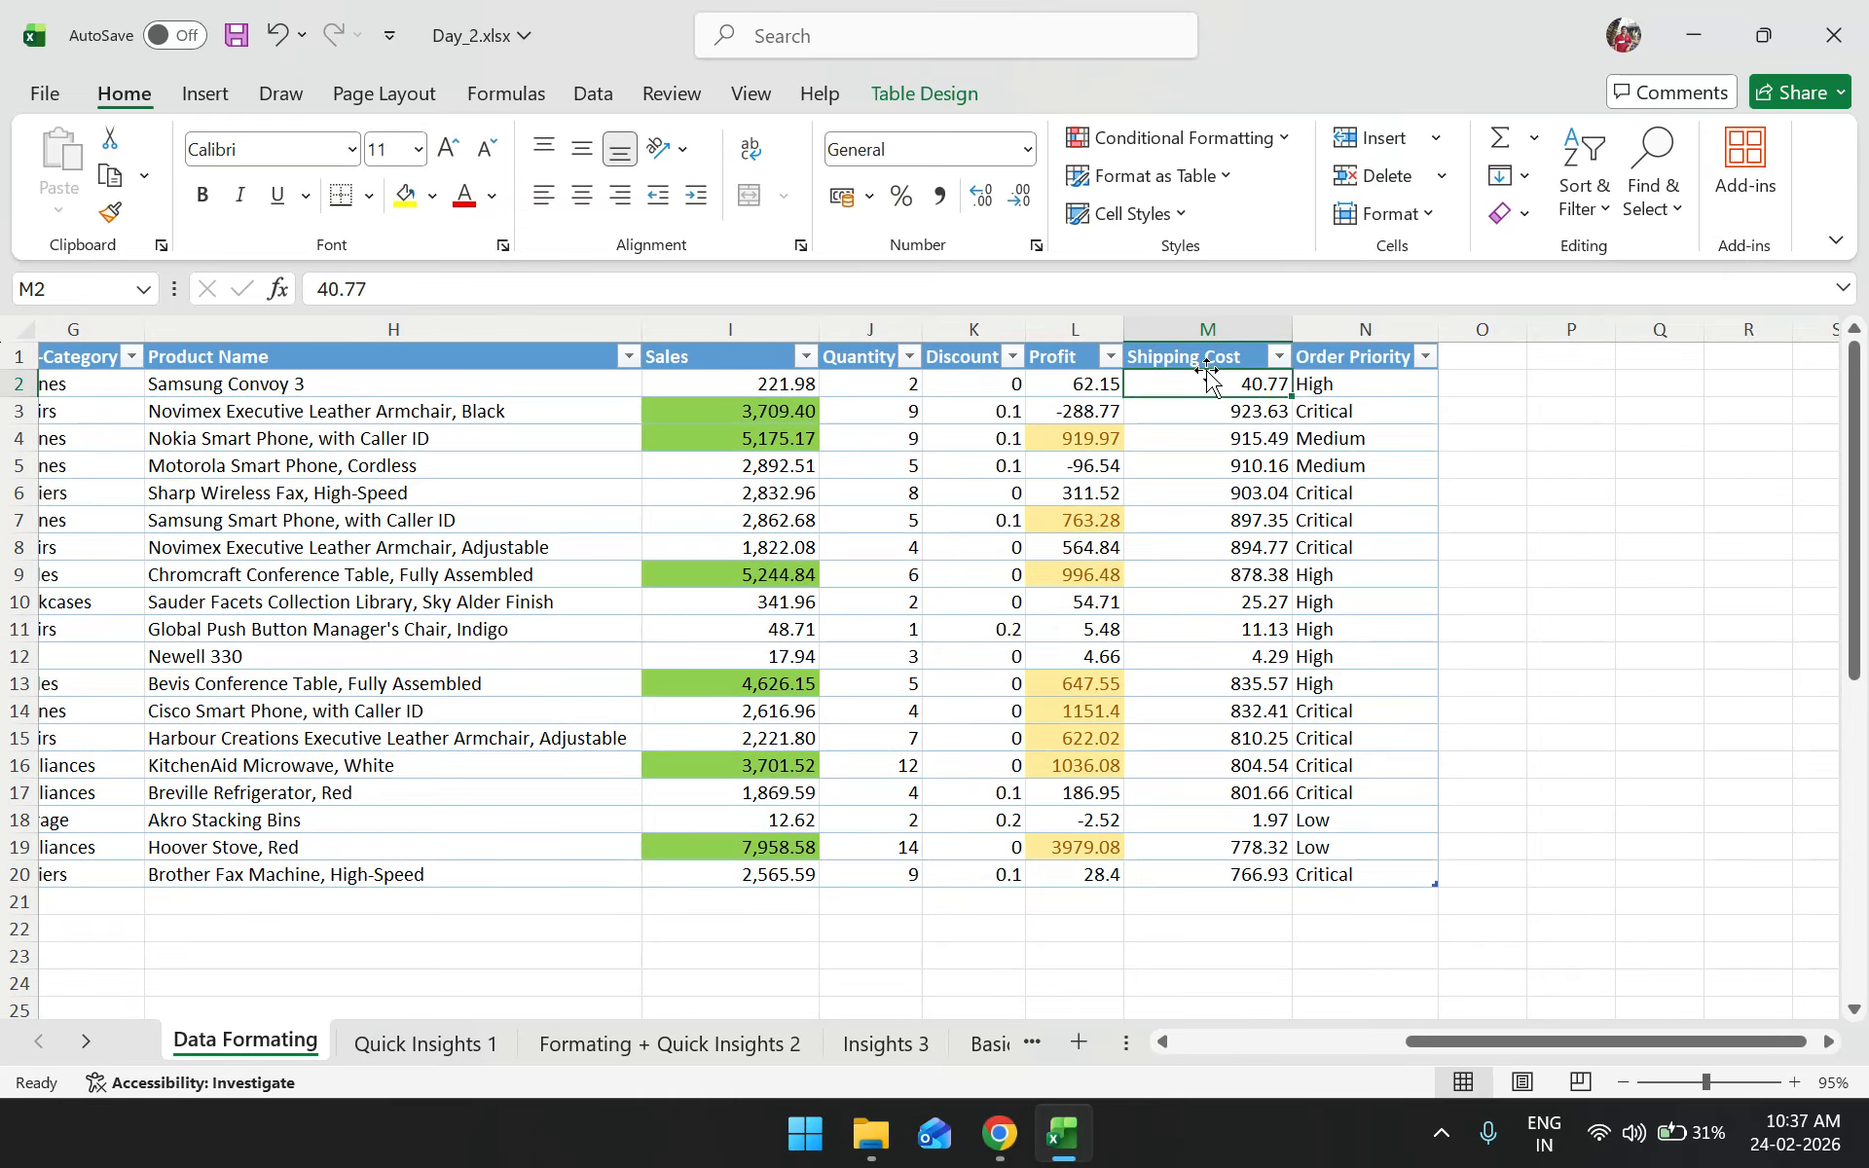
{"action": "key", "text": "ctrl+shift+Down"}
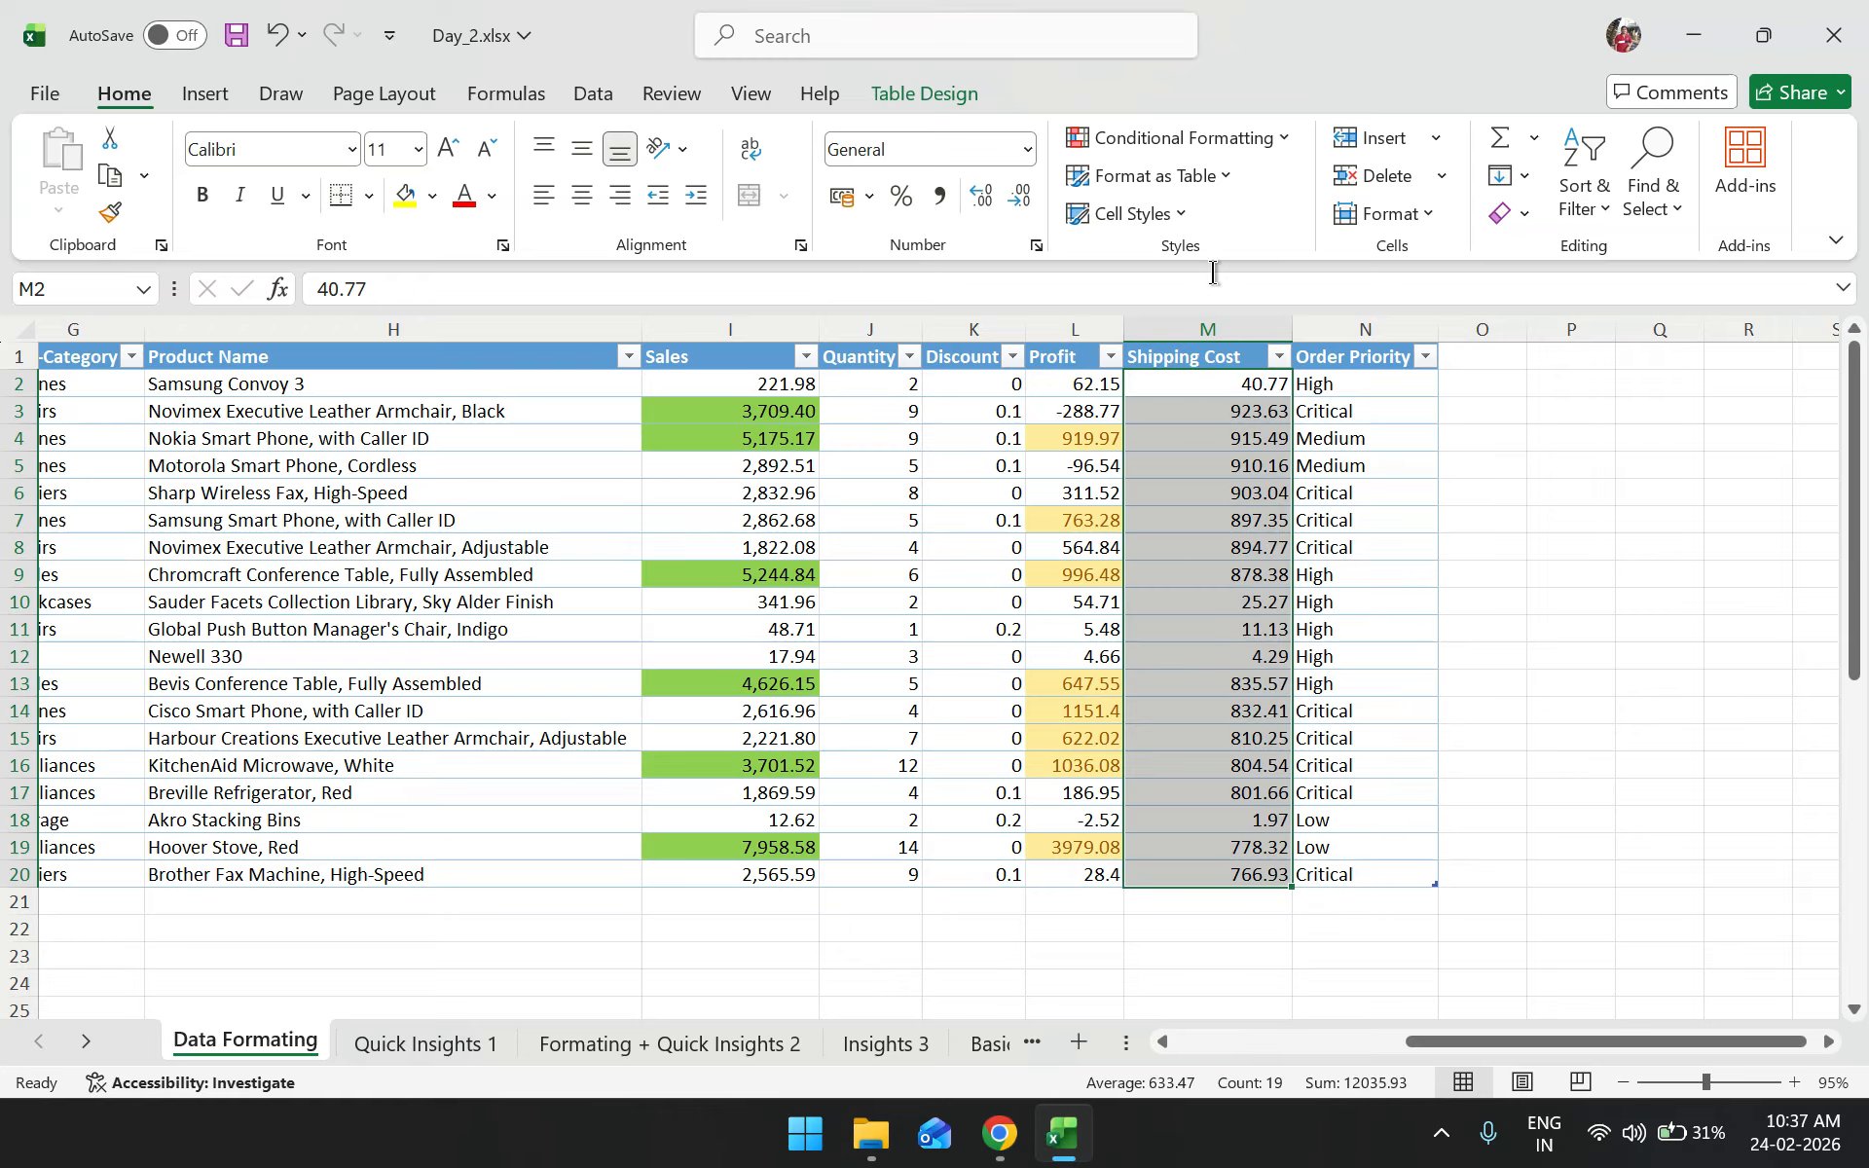
{"action": "left_click", "coordinate": [1283, 139]}
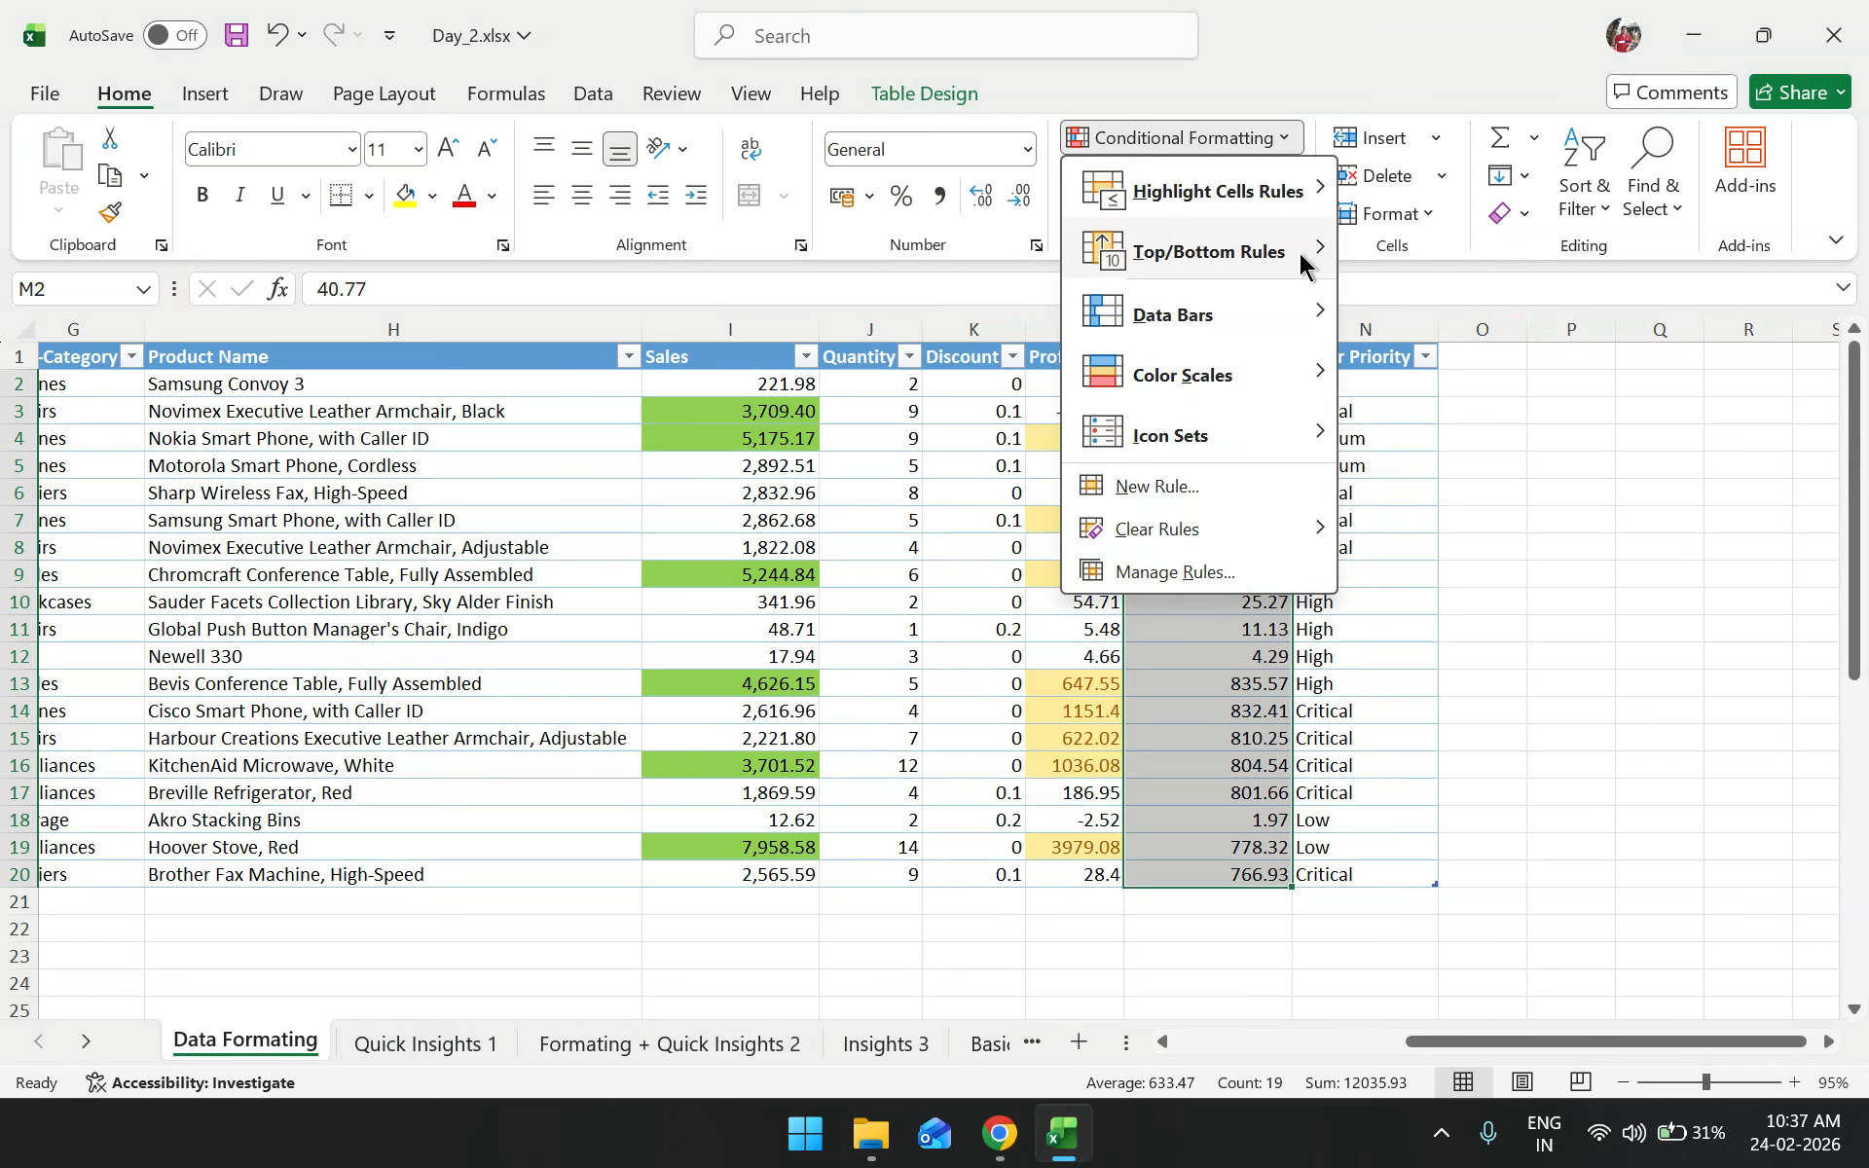
{"action": "mouse_move", "coordinate": [1301, 268]}
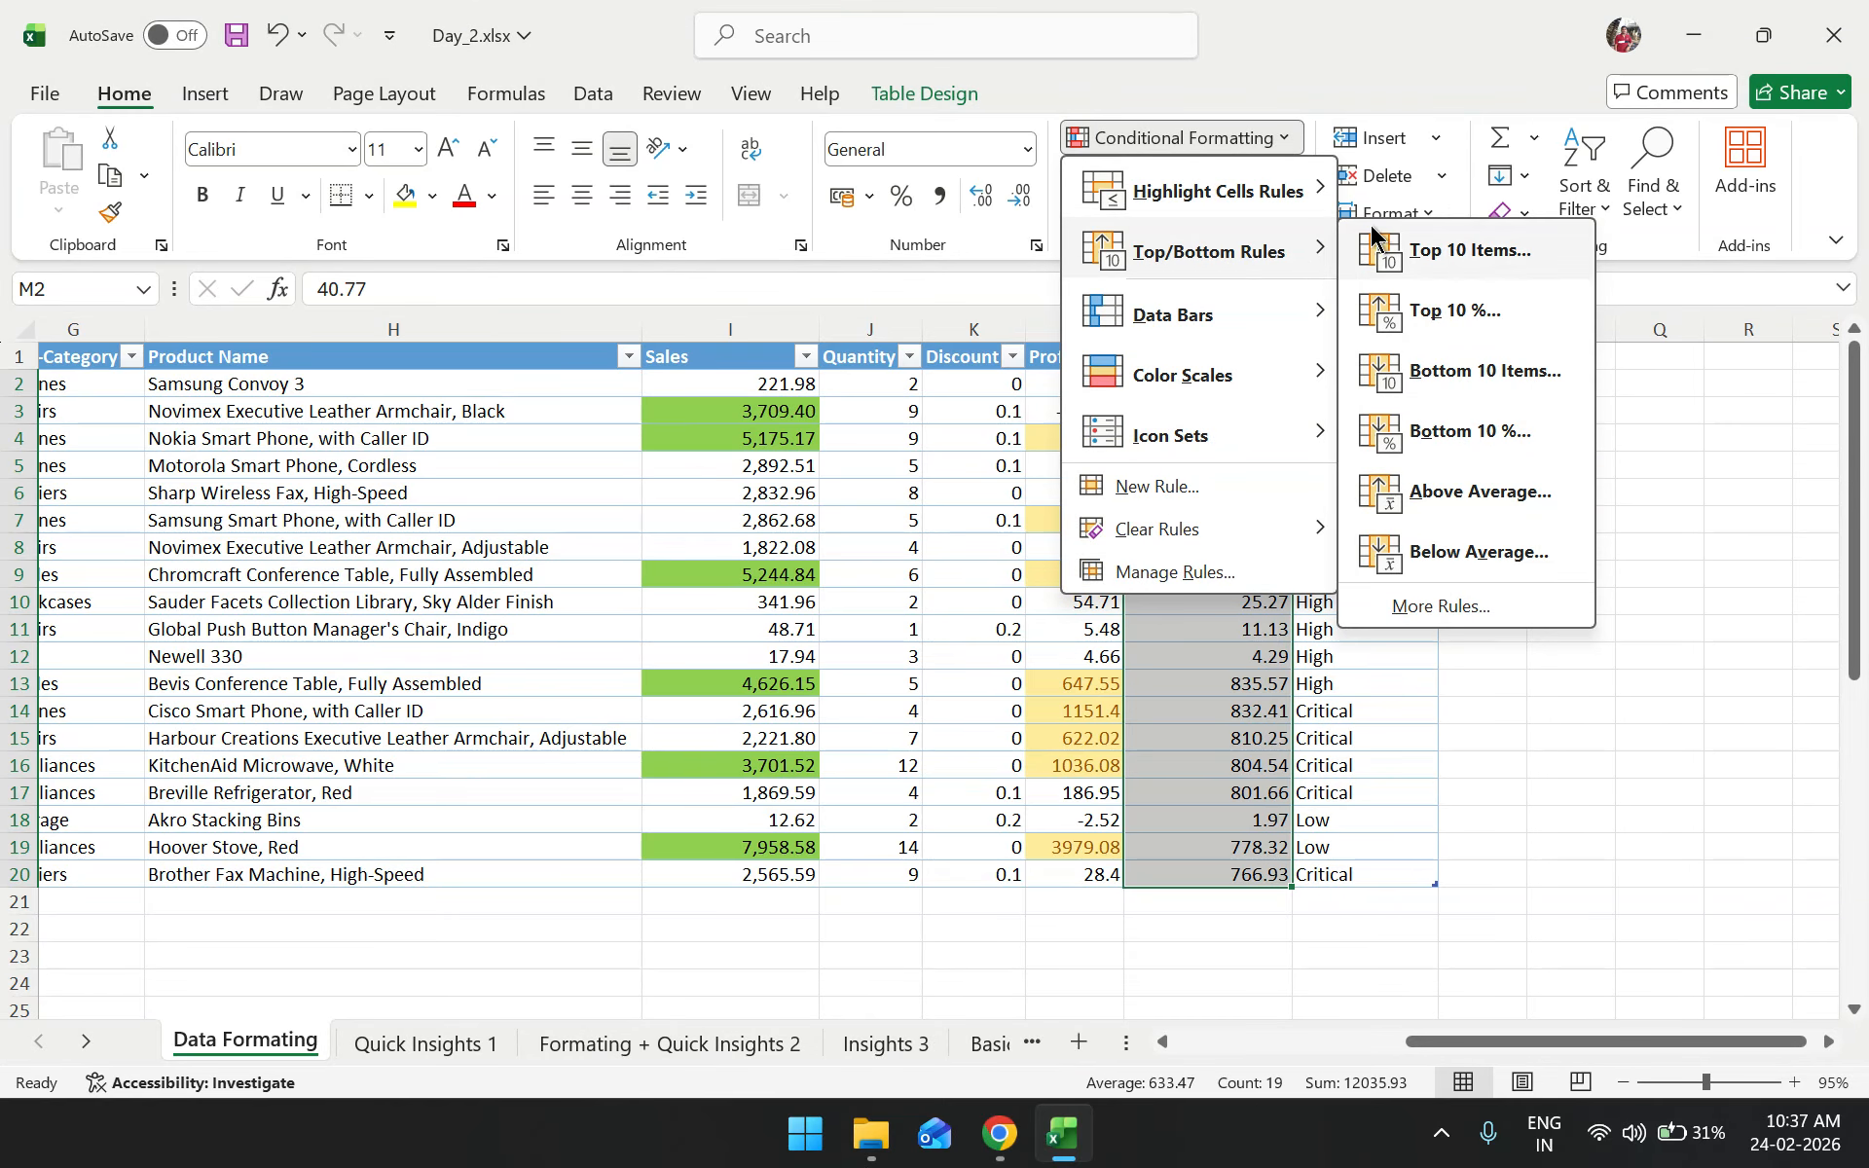
{"action": "left_click", "coordinate": [1461, 250]}
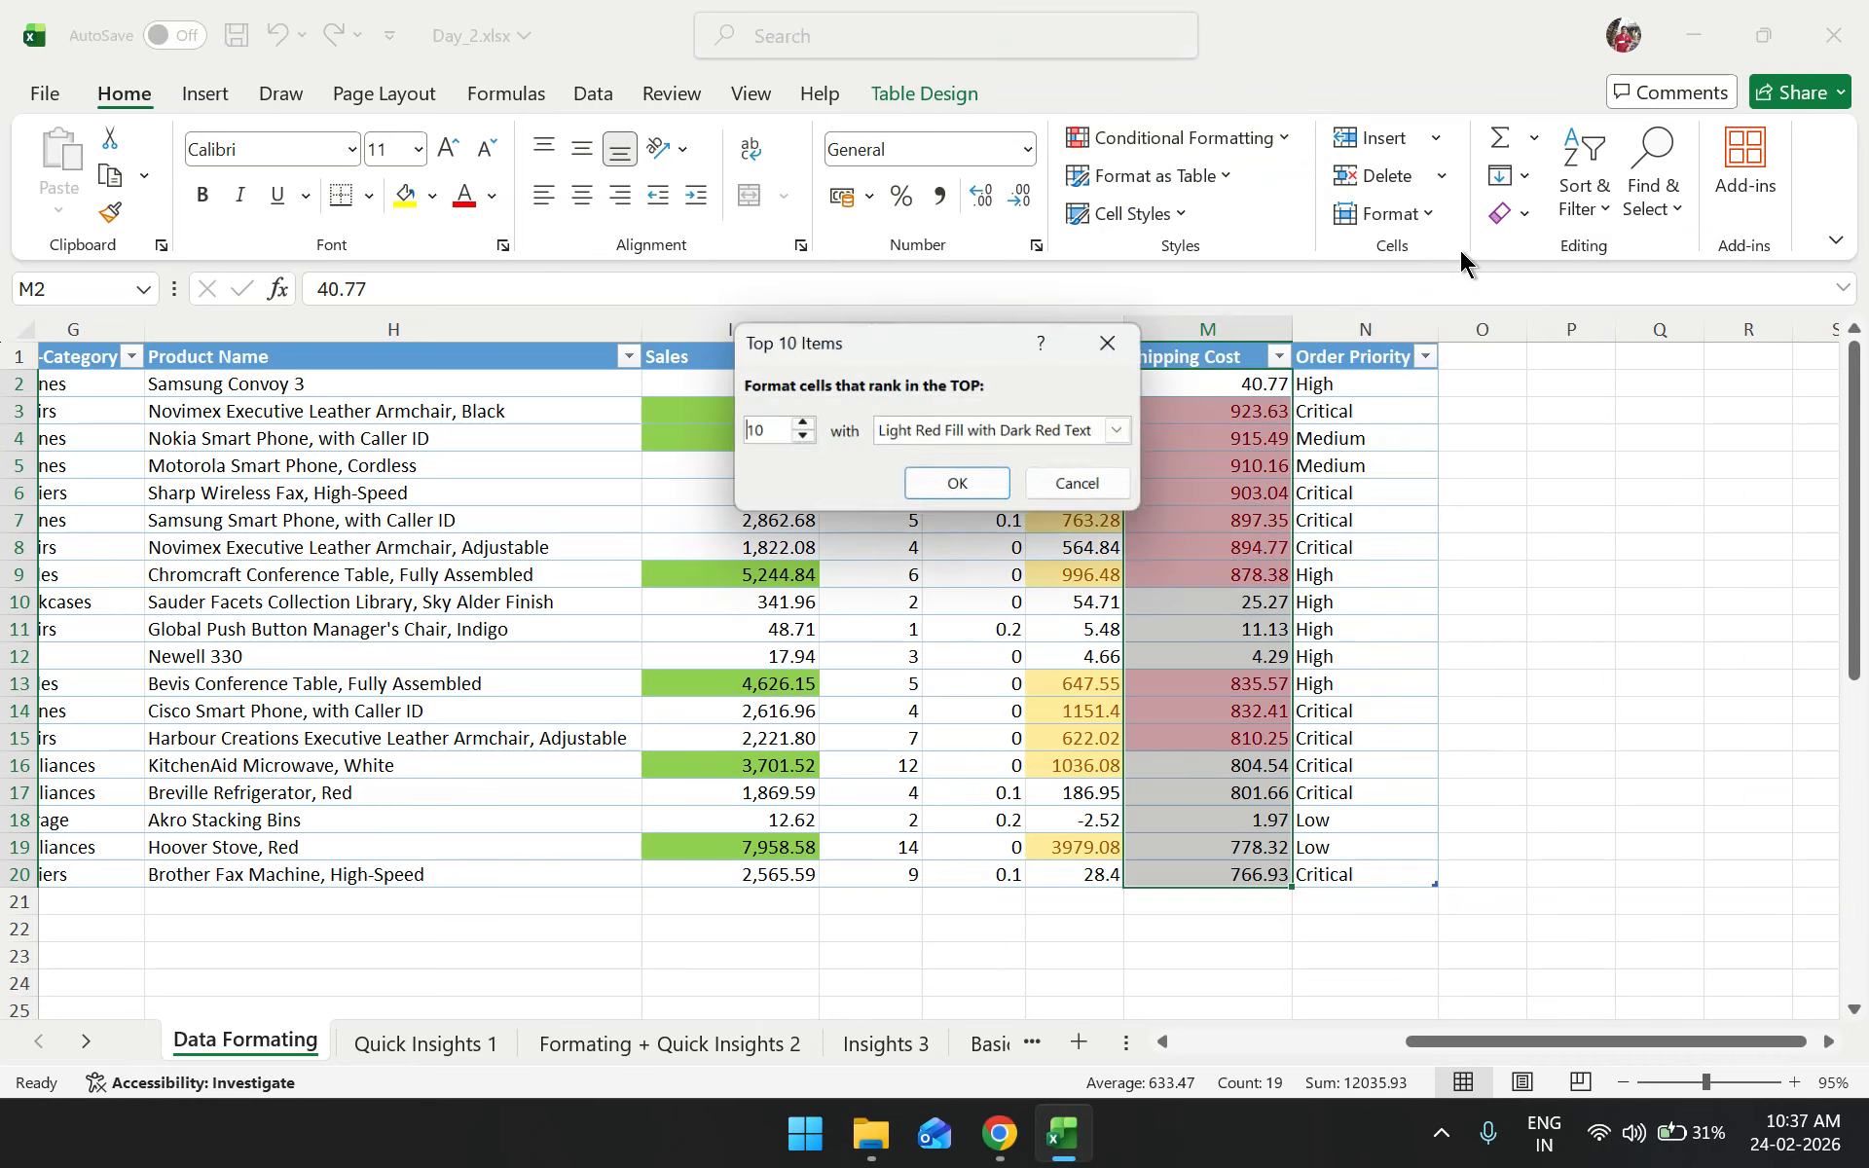
{"action": "left_click", "coordinate": [771, 423]}
{"action": "key", "text": "BackSpace"}
{"action": "key", "text": "BackSpace"}
{"action": "type", "text": "5"}
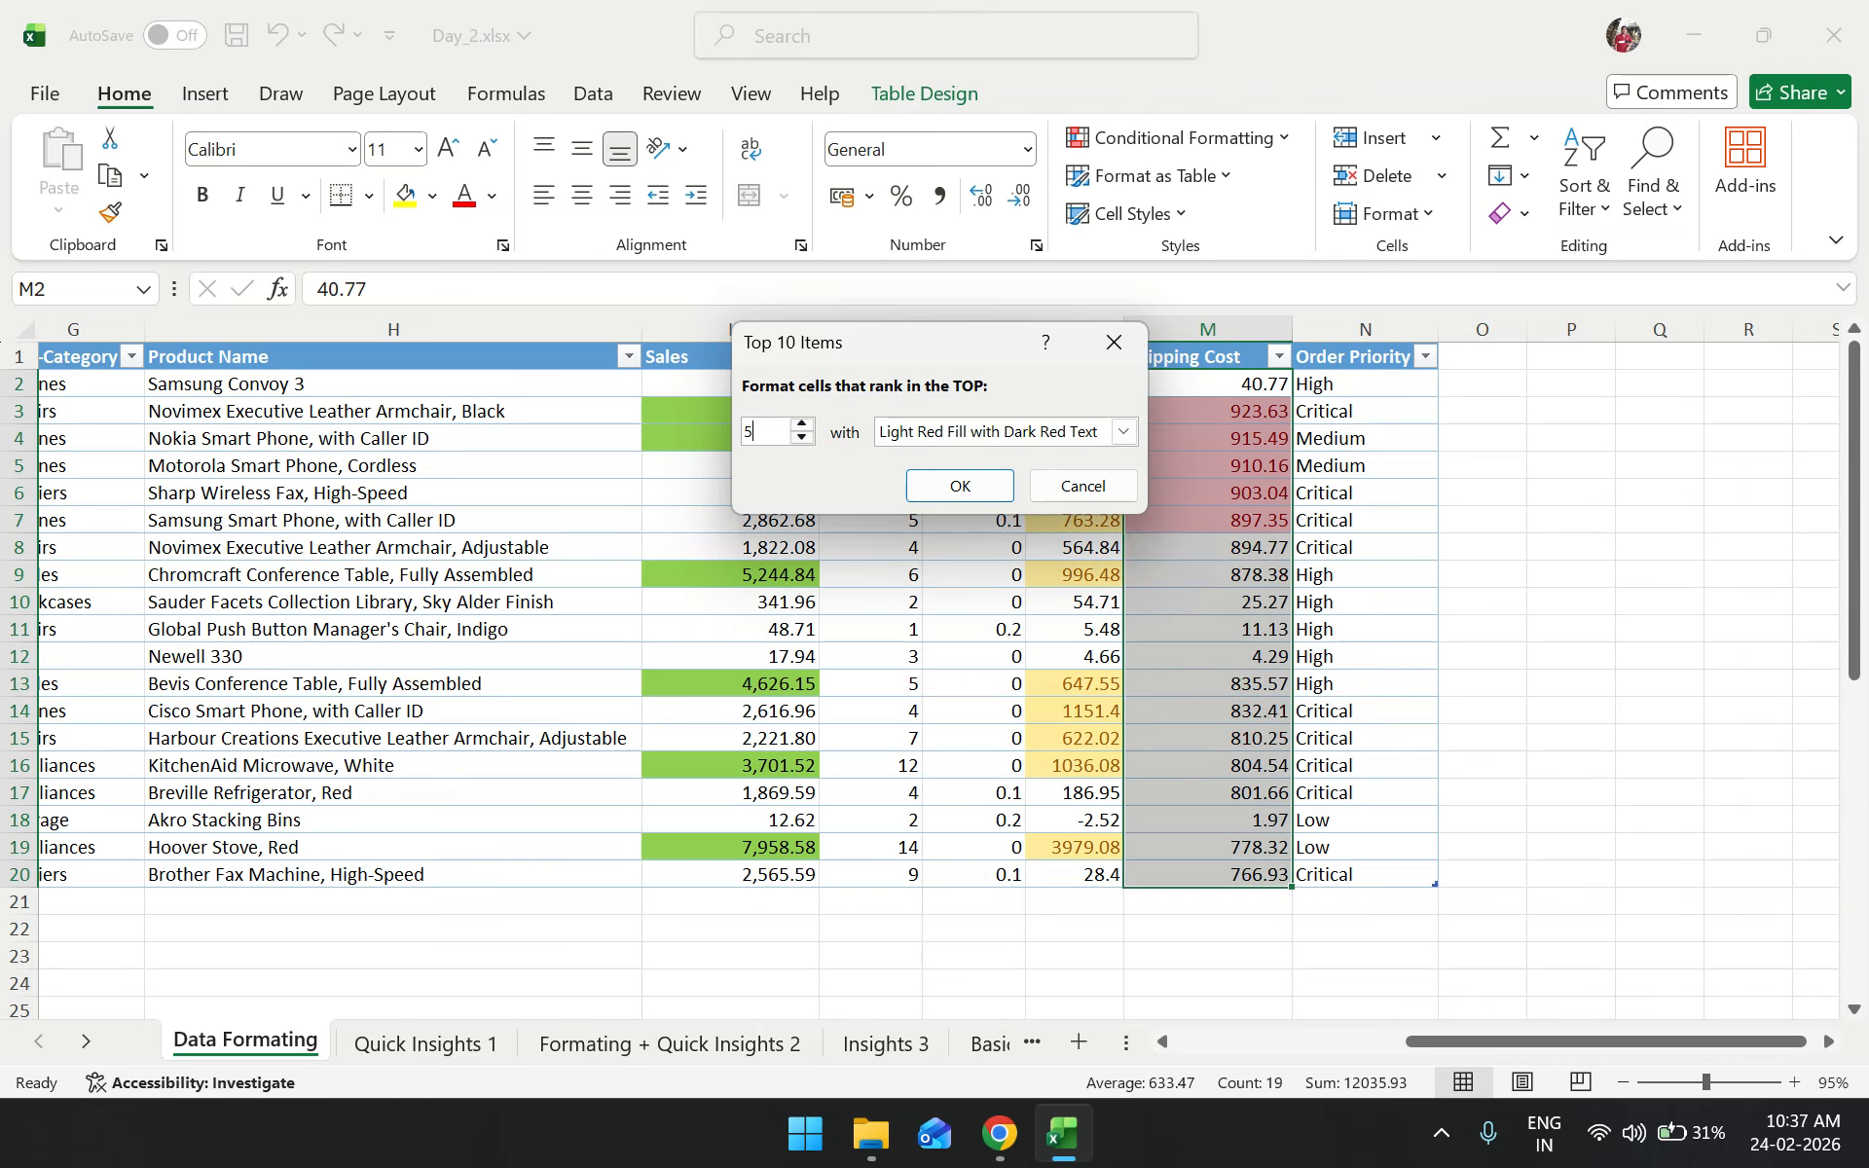
{"action": "left_click", "coordinate": [930, 434]}
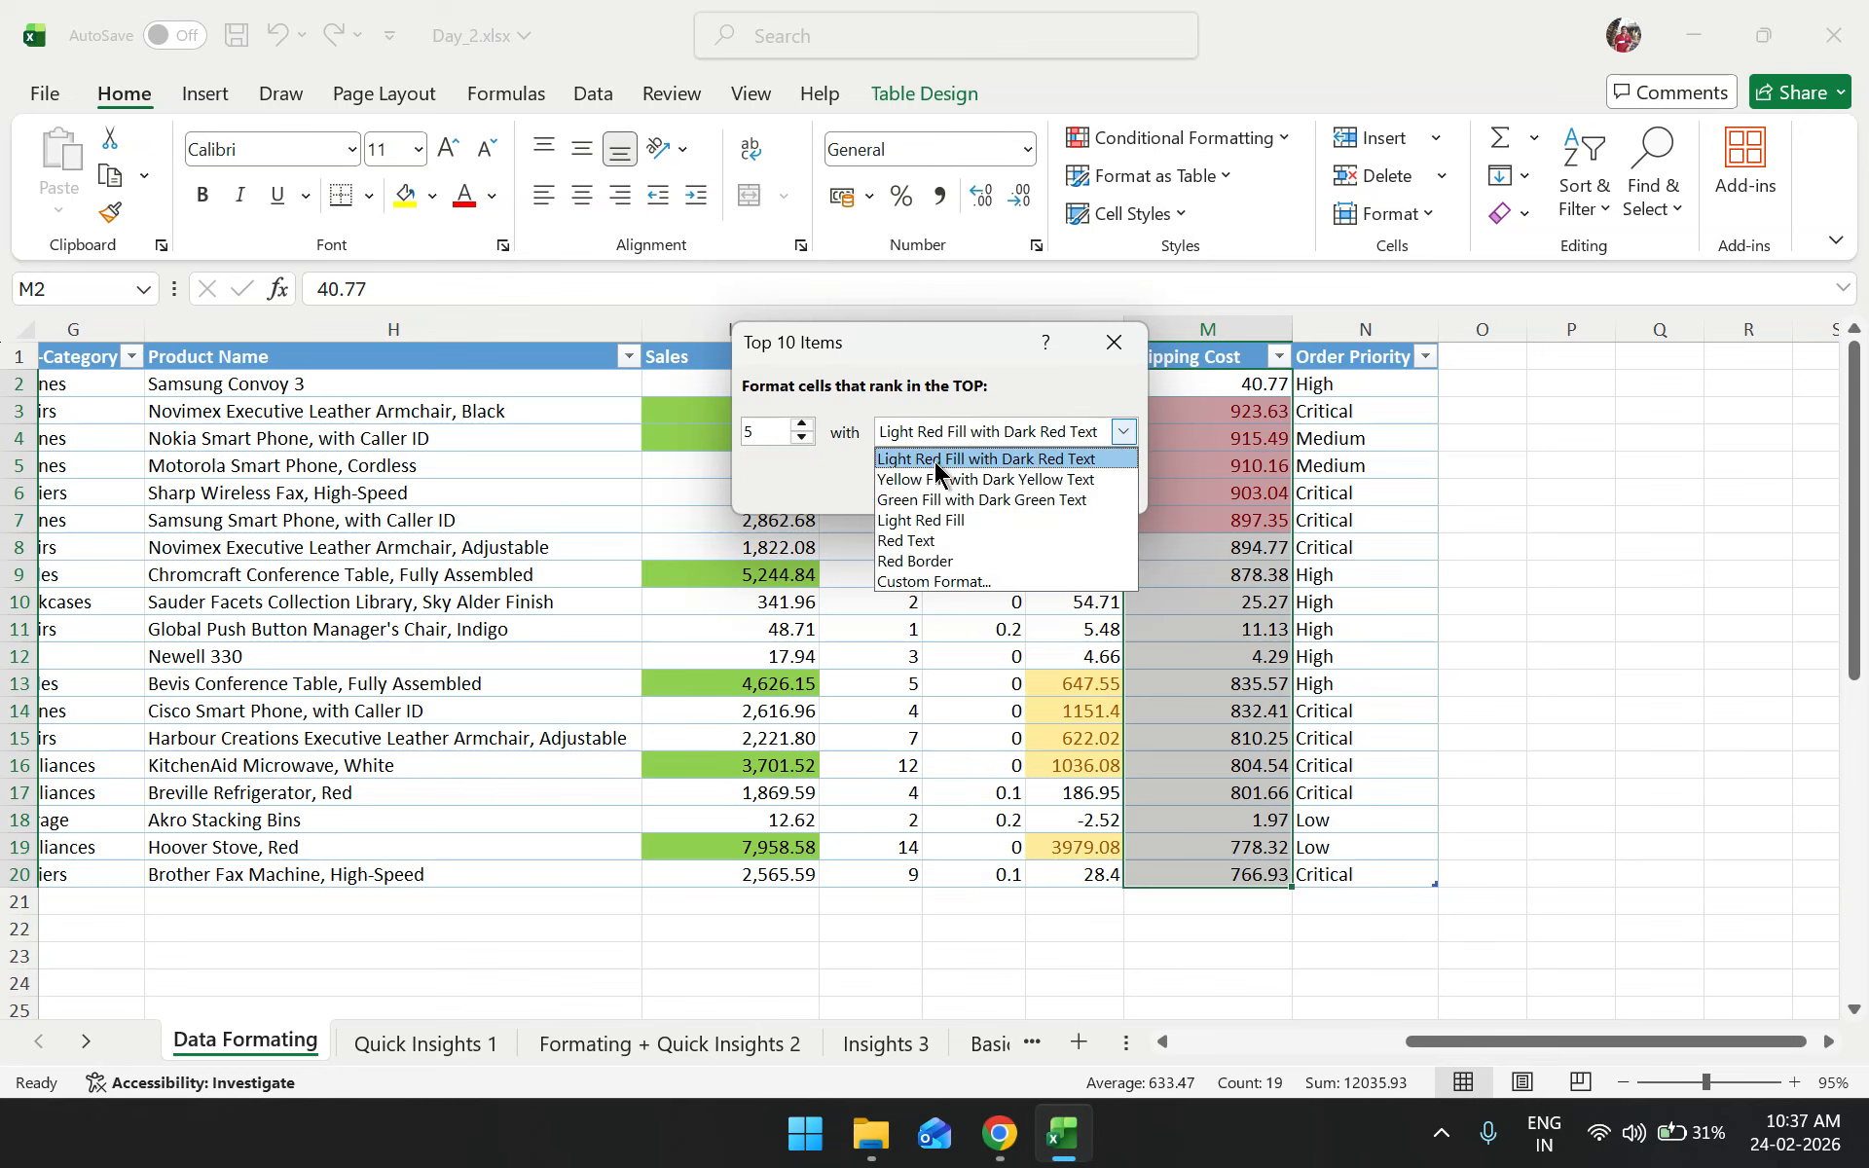
{"action": "left_click", "coordinate": [938, 521]}
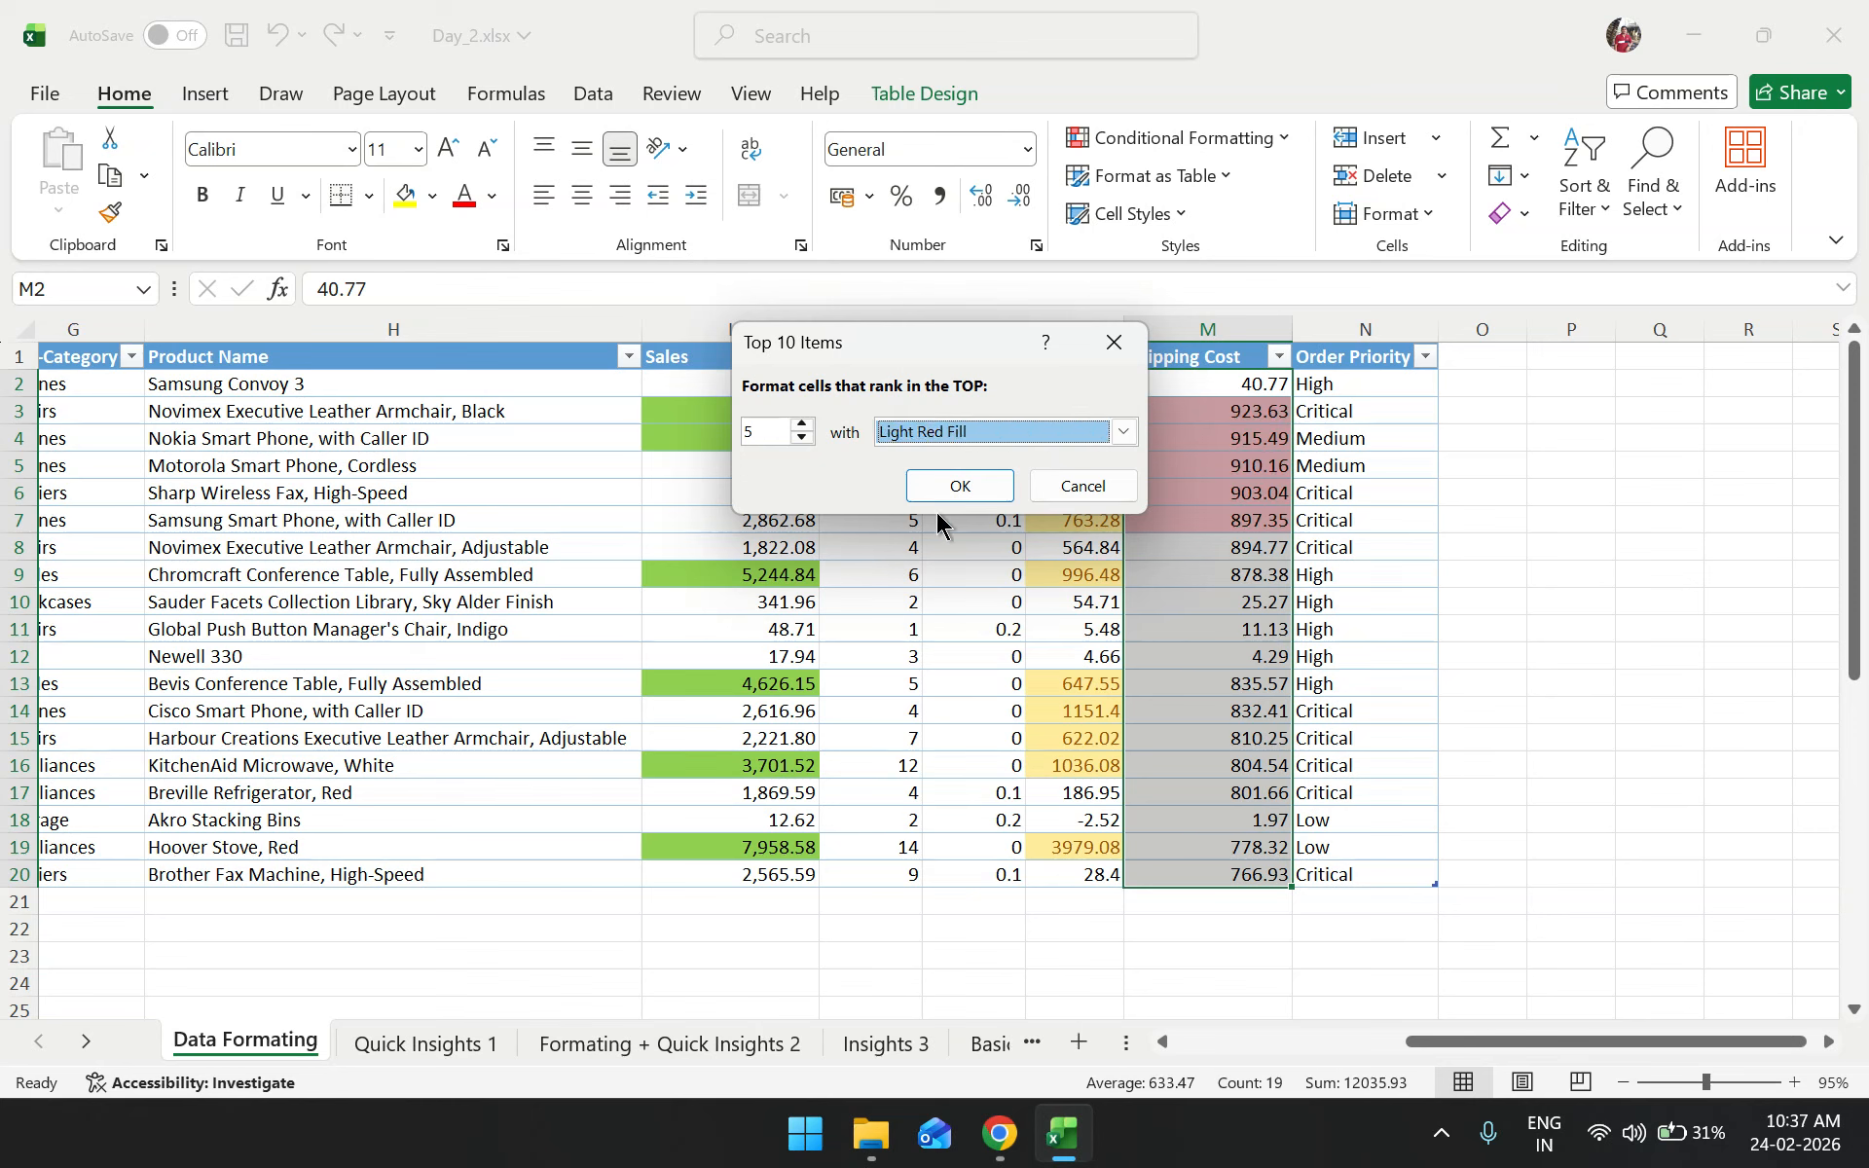
{"action": "left_click", "coordinate": [959, 486]}
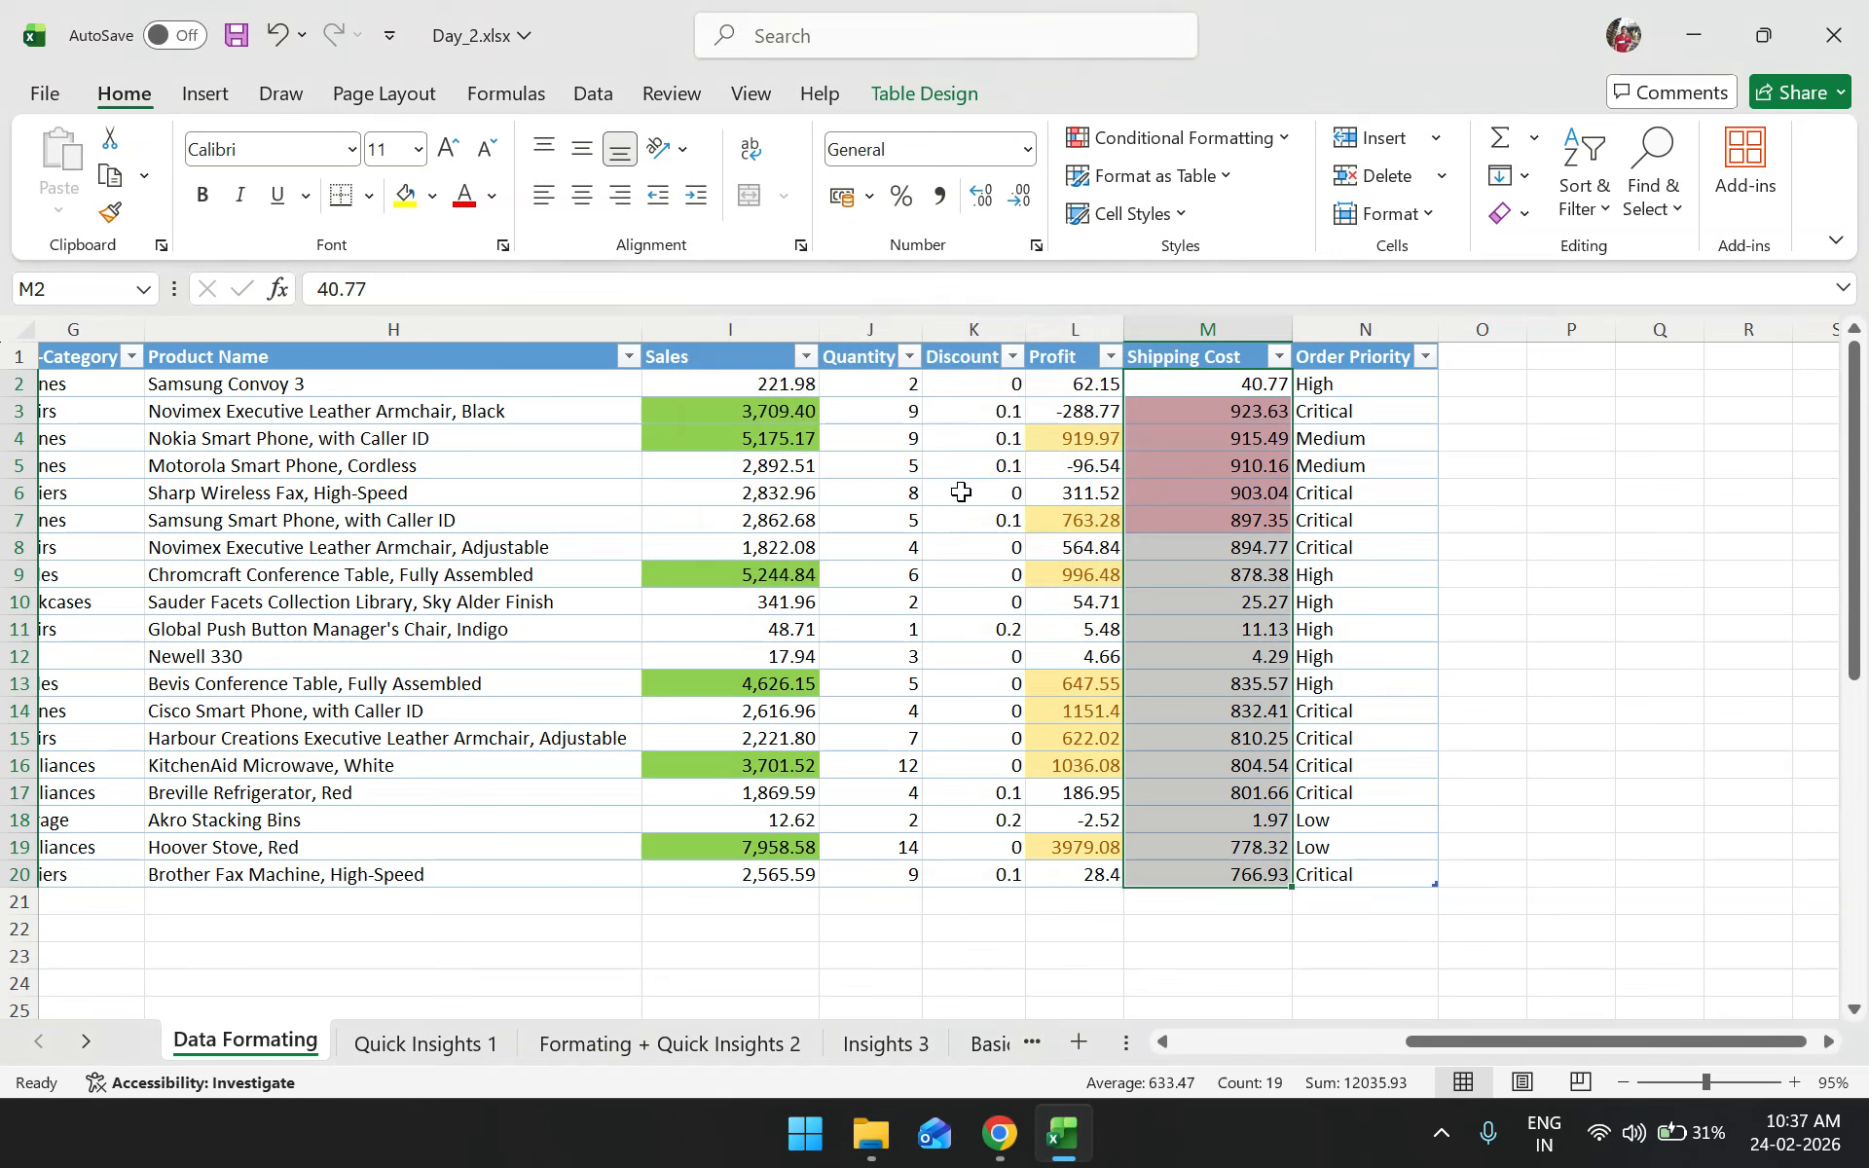
{"action": "left_click", "coordinate": [1181, 596]}
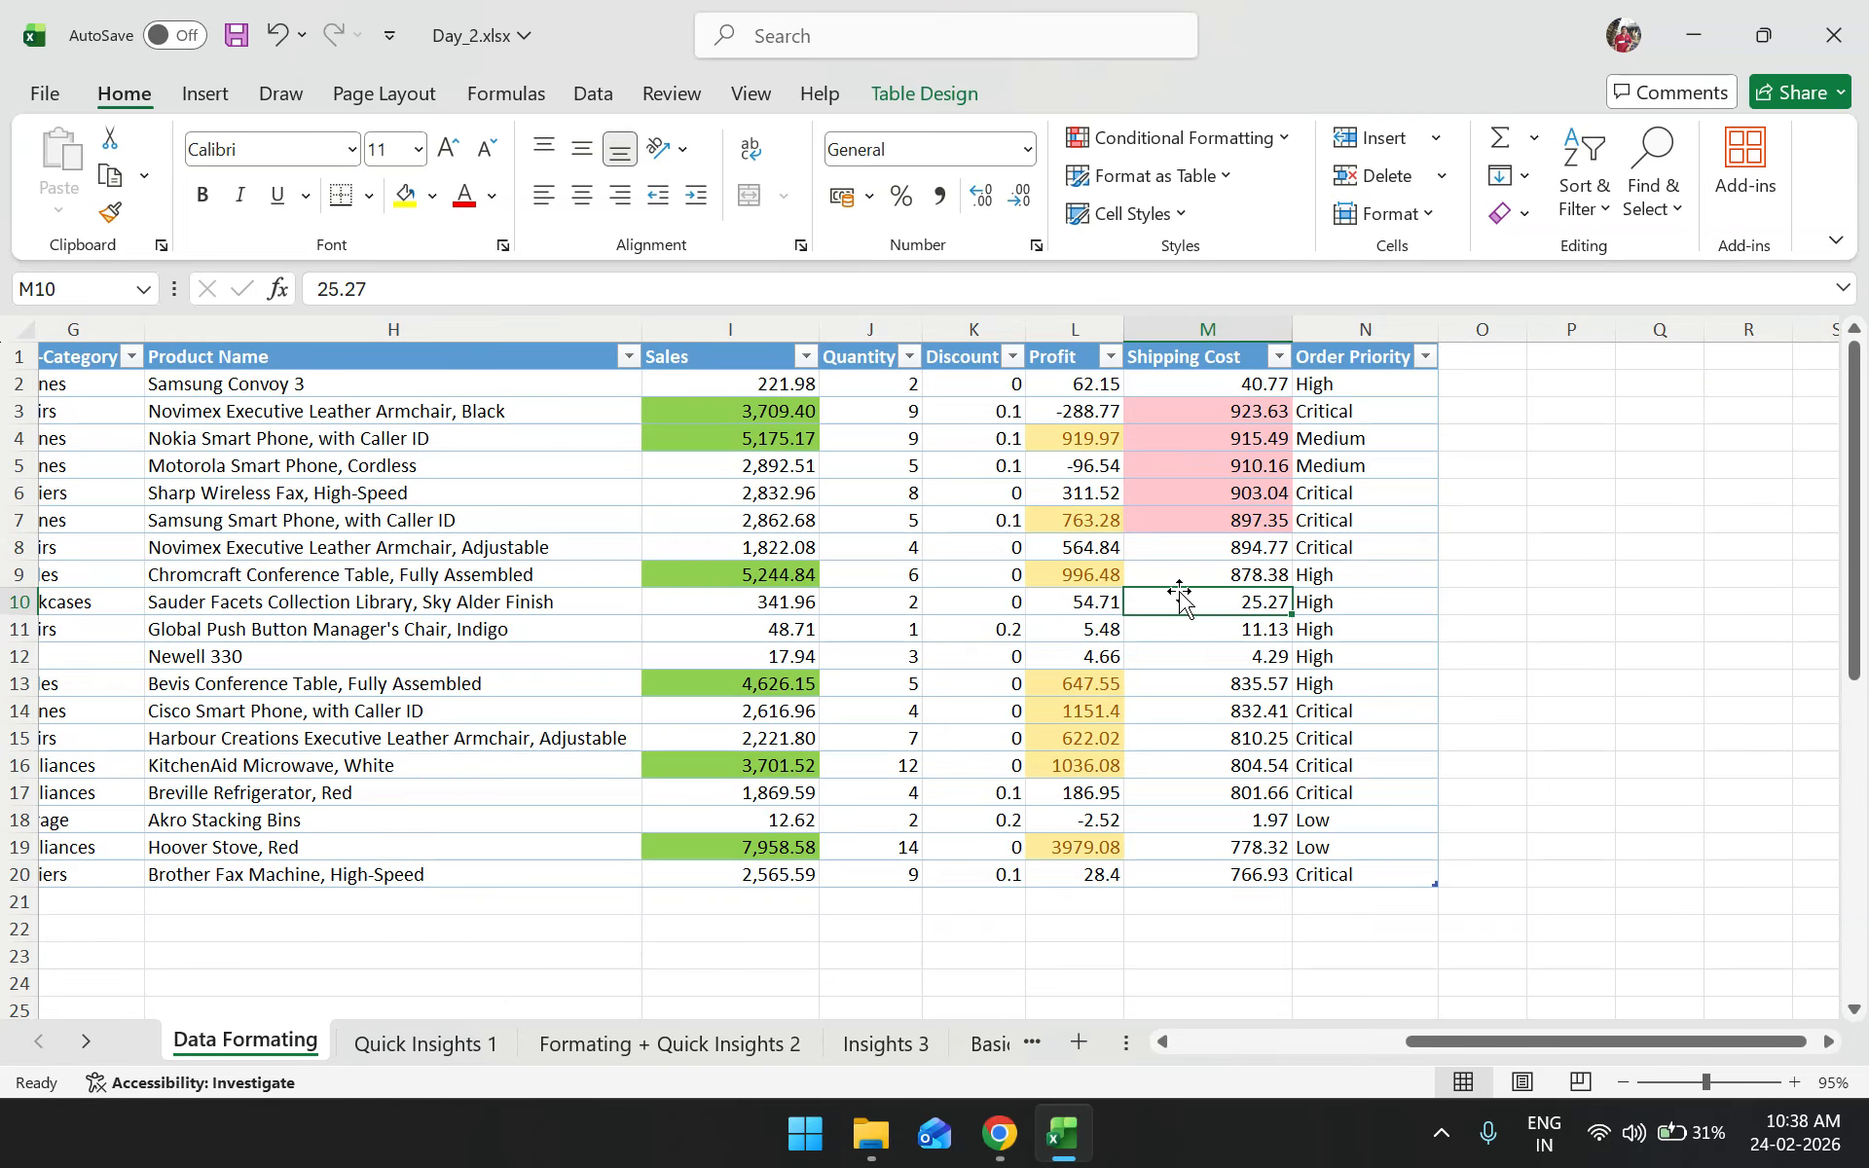
Examine the Category and Sub-Category entries alongside the highlighted Sales, Profit and Shipping Cost columns
{"action": "scroll", "coordinate": [1181, 599], "scroll_direction": "left", "scroll_amount": 5}
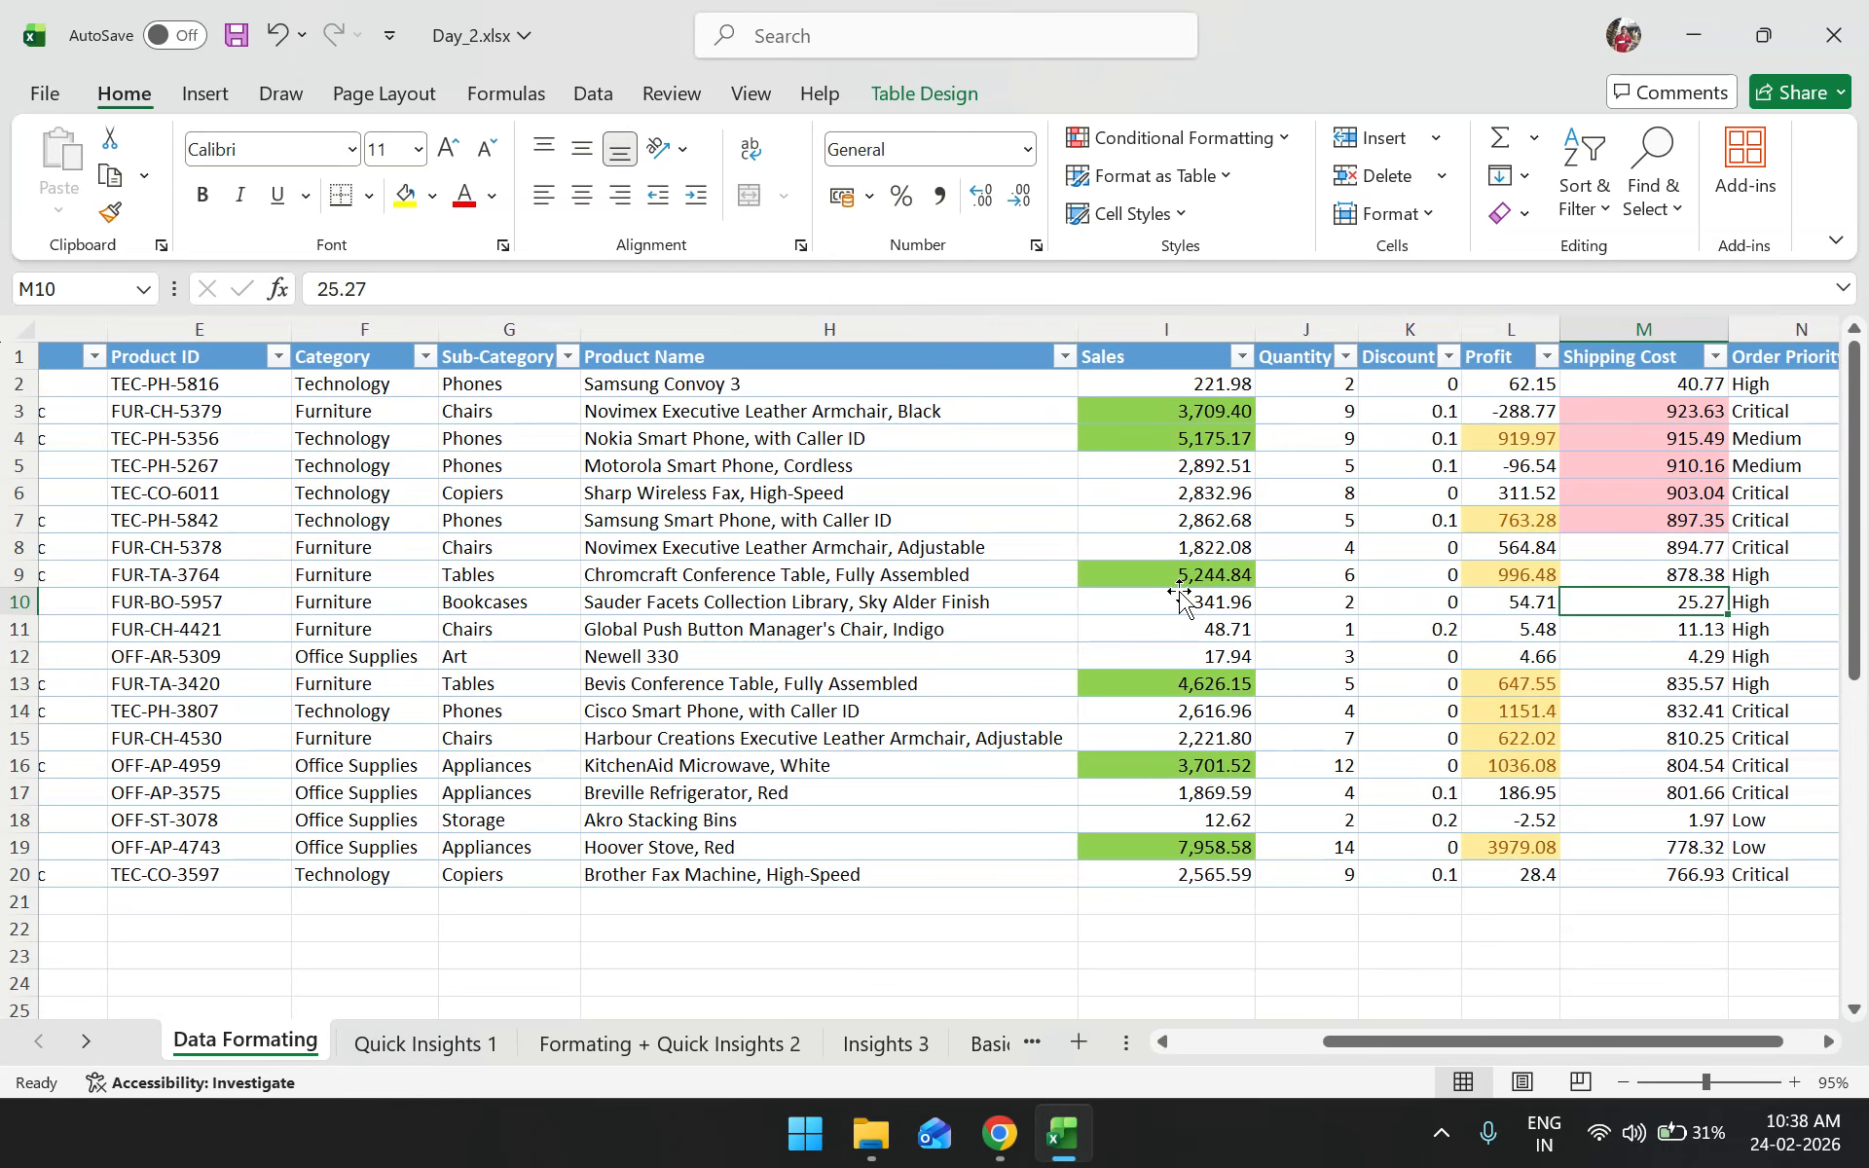
{"action": "left_click_drag", "start_coordinate": [384, 438], "coordinate": [403, 509]}
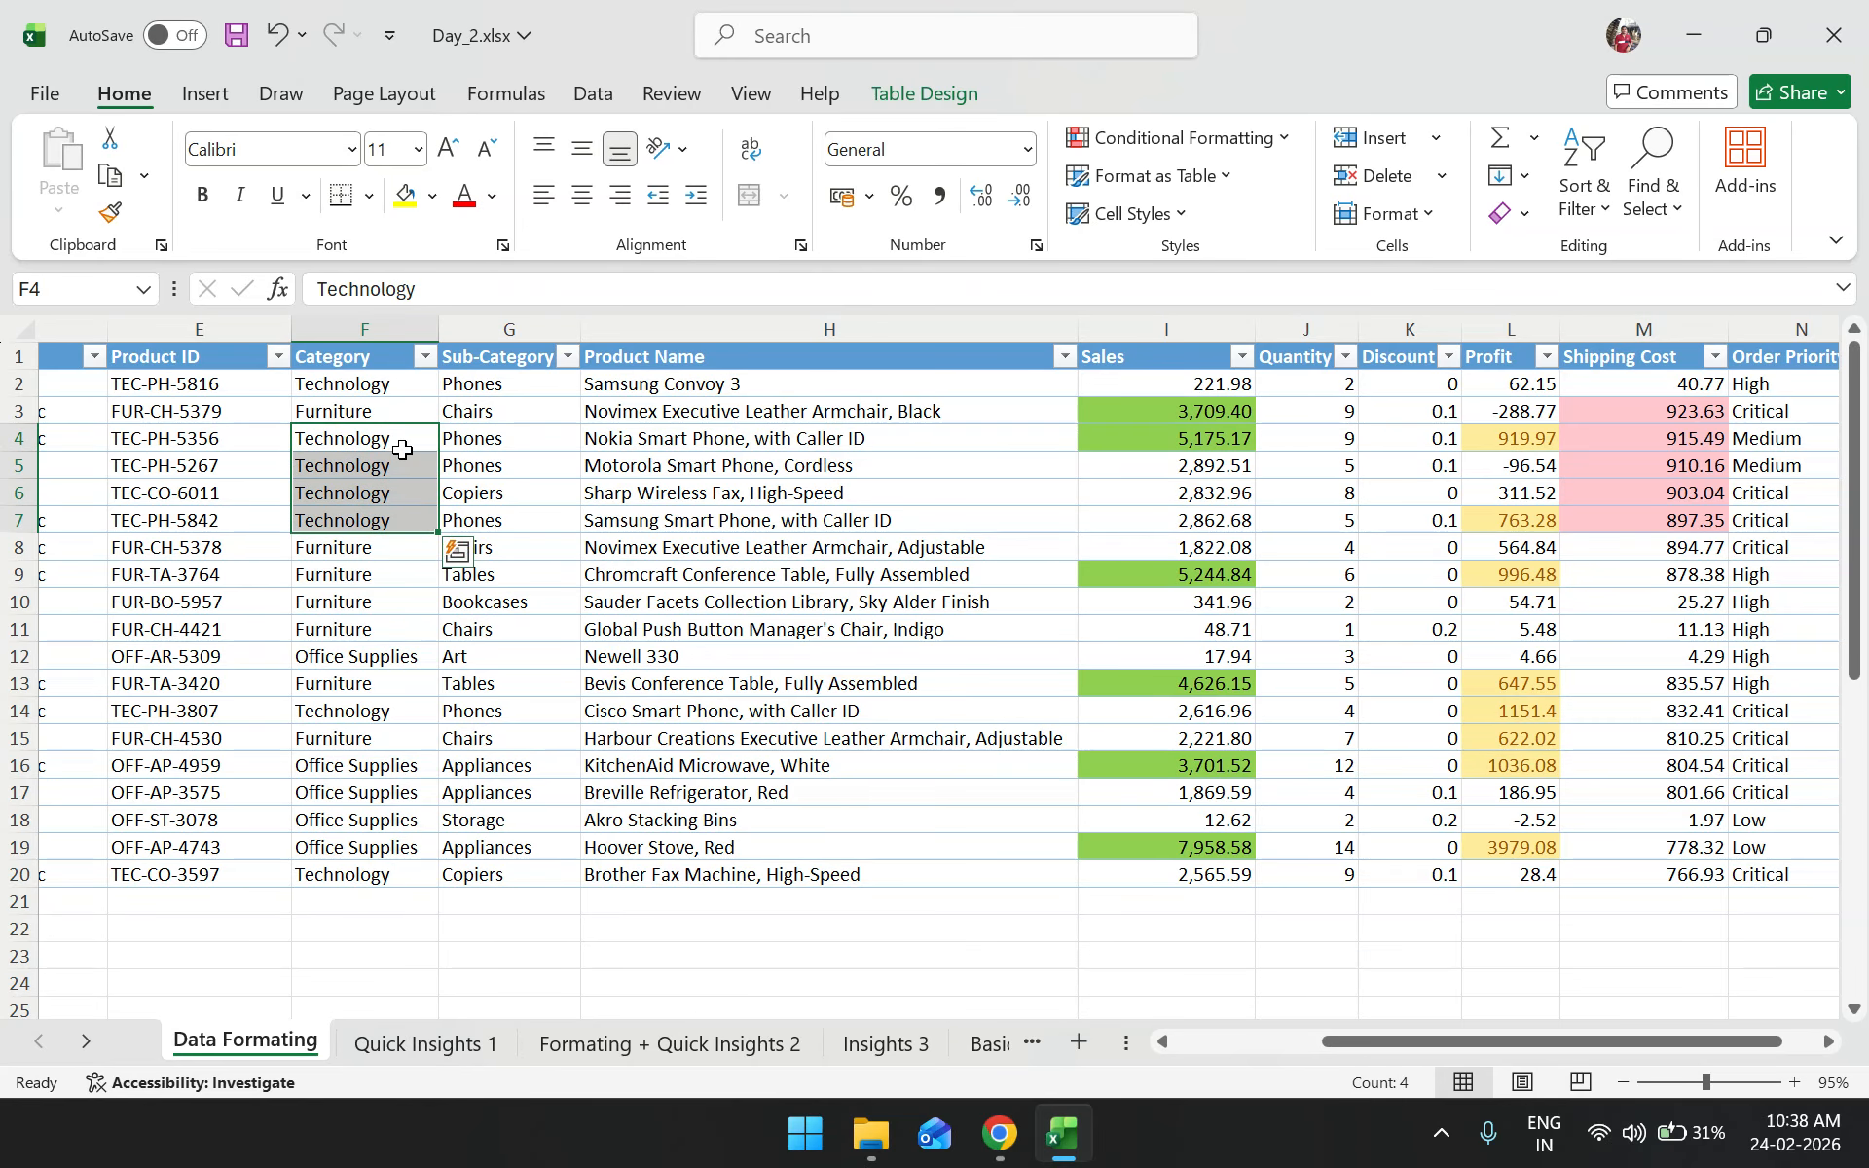
{"action": "left_click_drag", "start_coordinate": [386, 410], "coordinate": [388, 526]}
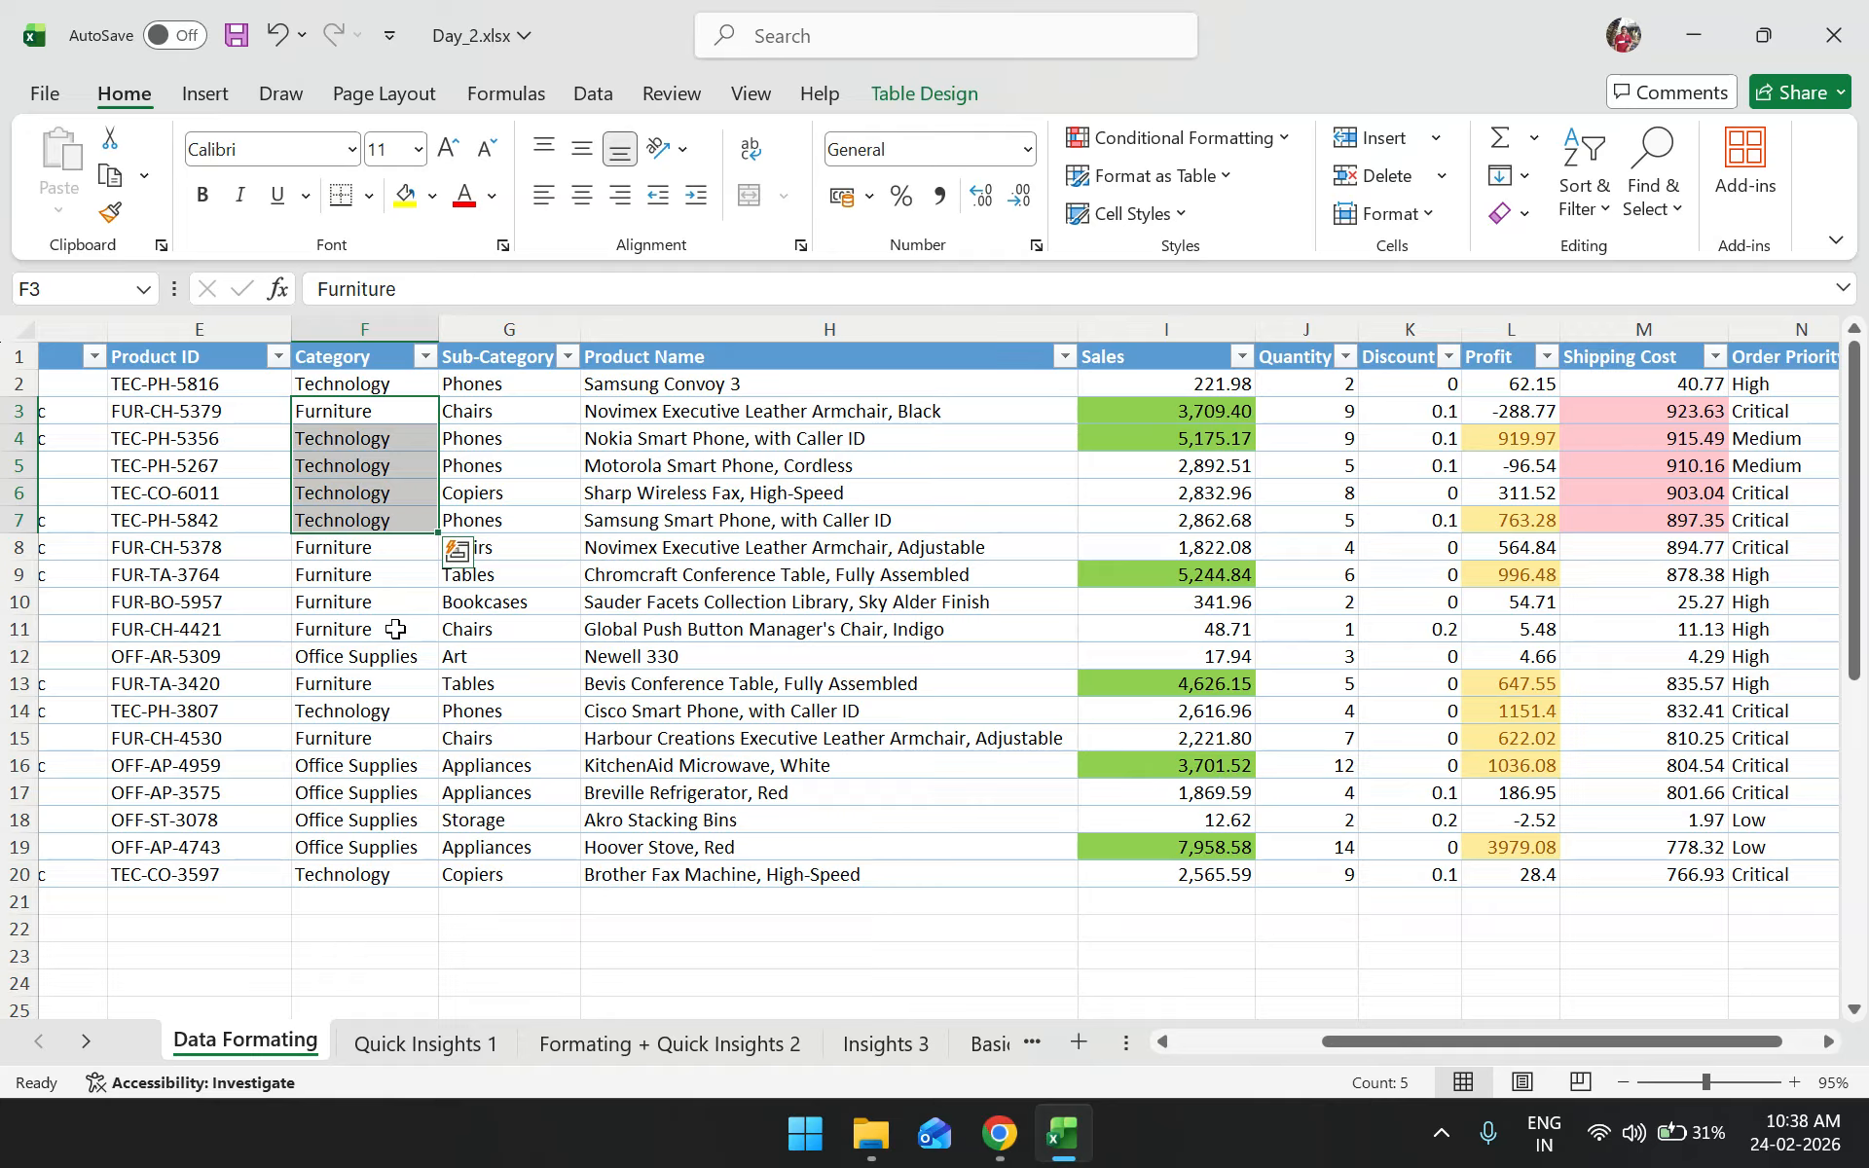
{"action": "left_click", "coordinate": [499, 466]}
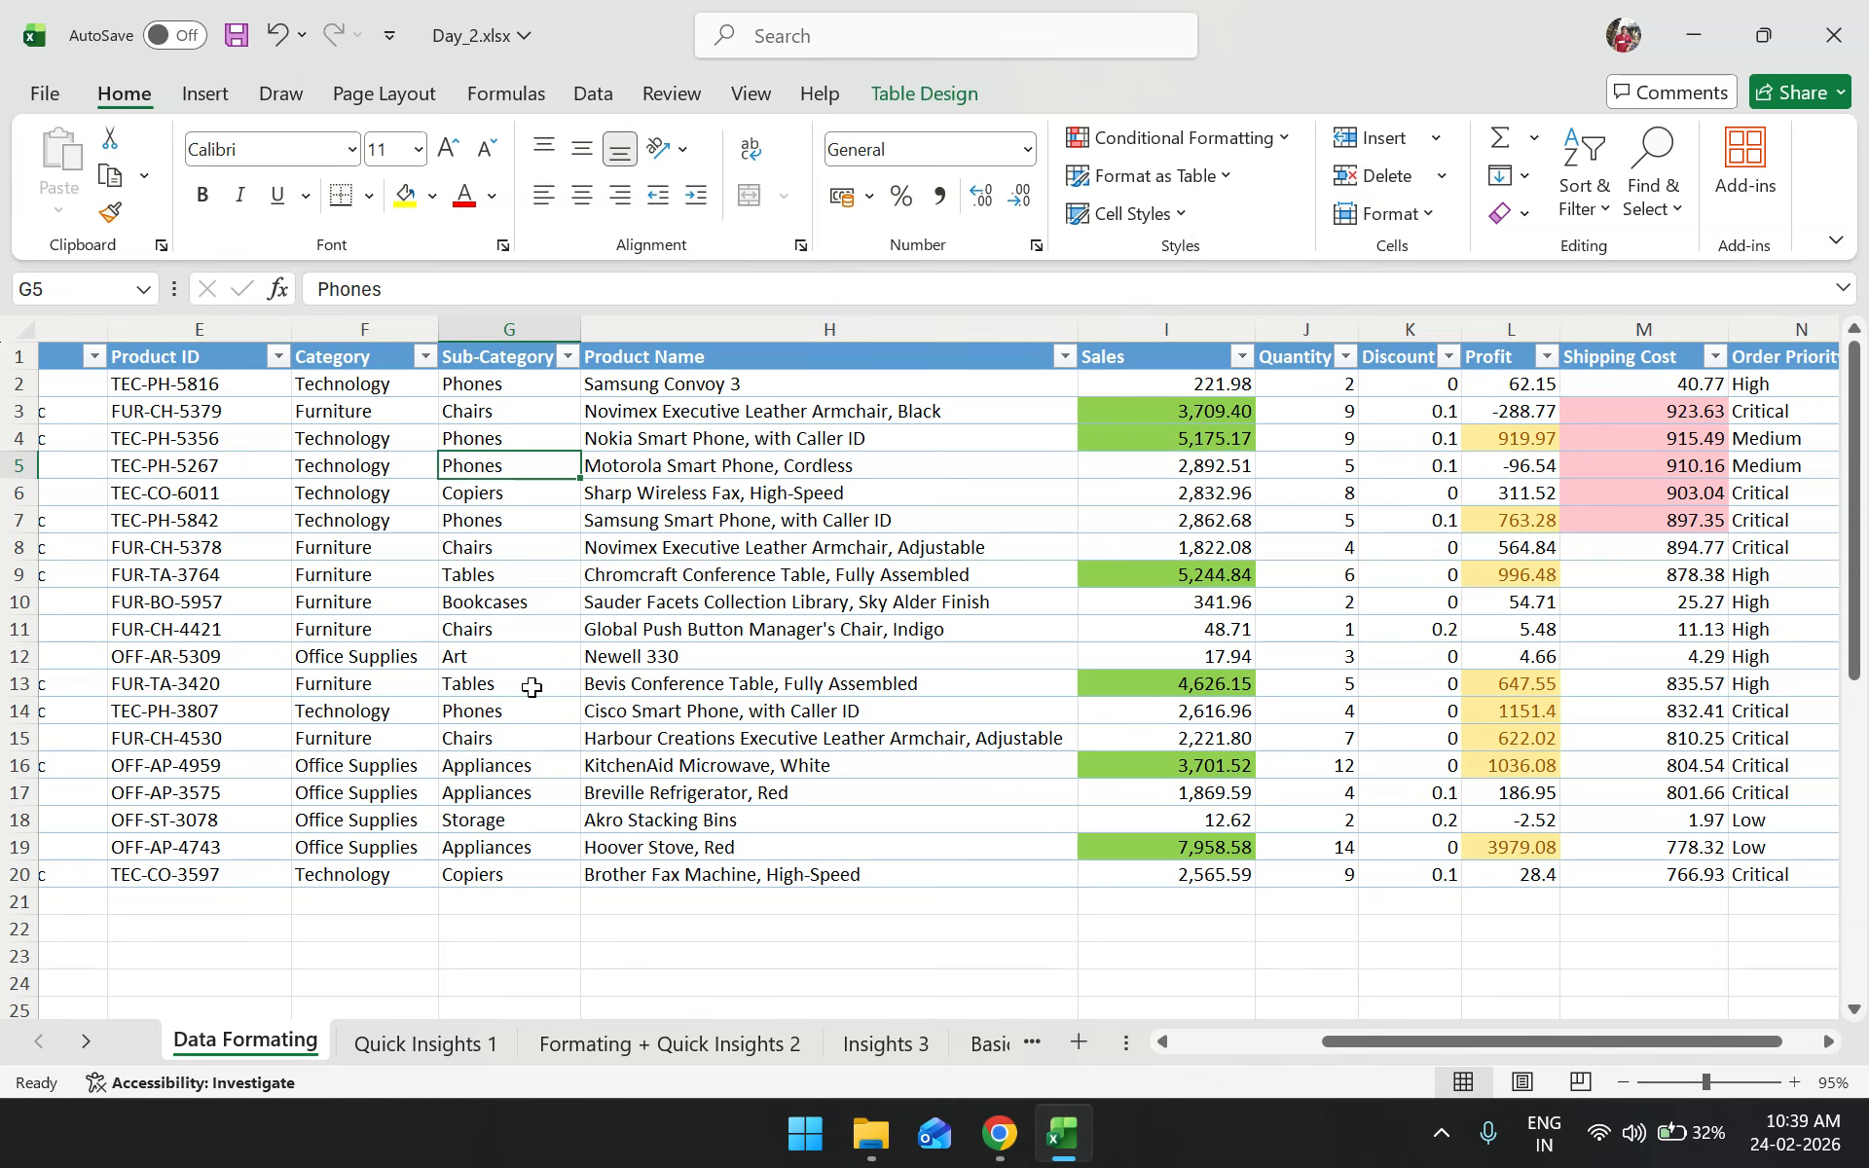
{"action": "scroll", "coordinate": [930, 734], "scroll_direction": "left", "scroll_amount": 2}
{"action": "scroll", "coordinate": [930, 734], "scroll_direction": "left", "scroll_amount": 2}
{"action": "scroll", "coordinate": [934, 733], "scroll_direction": "right", "scroll_amount": 4}
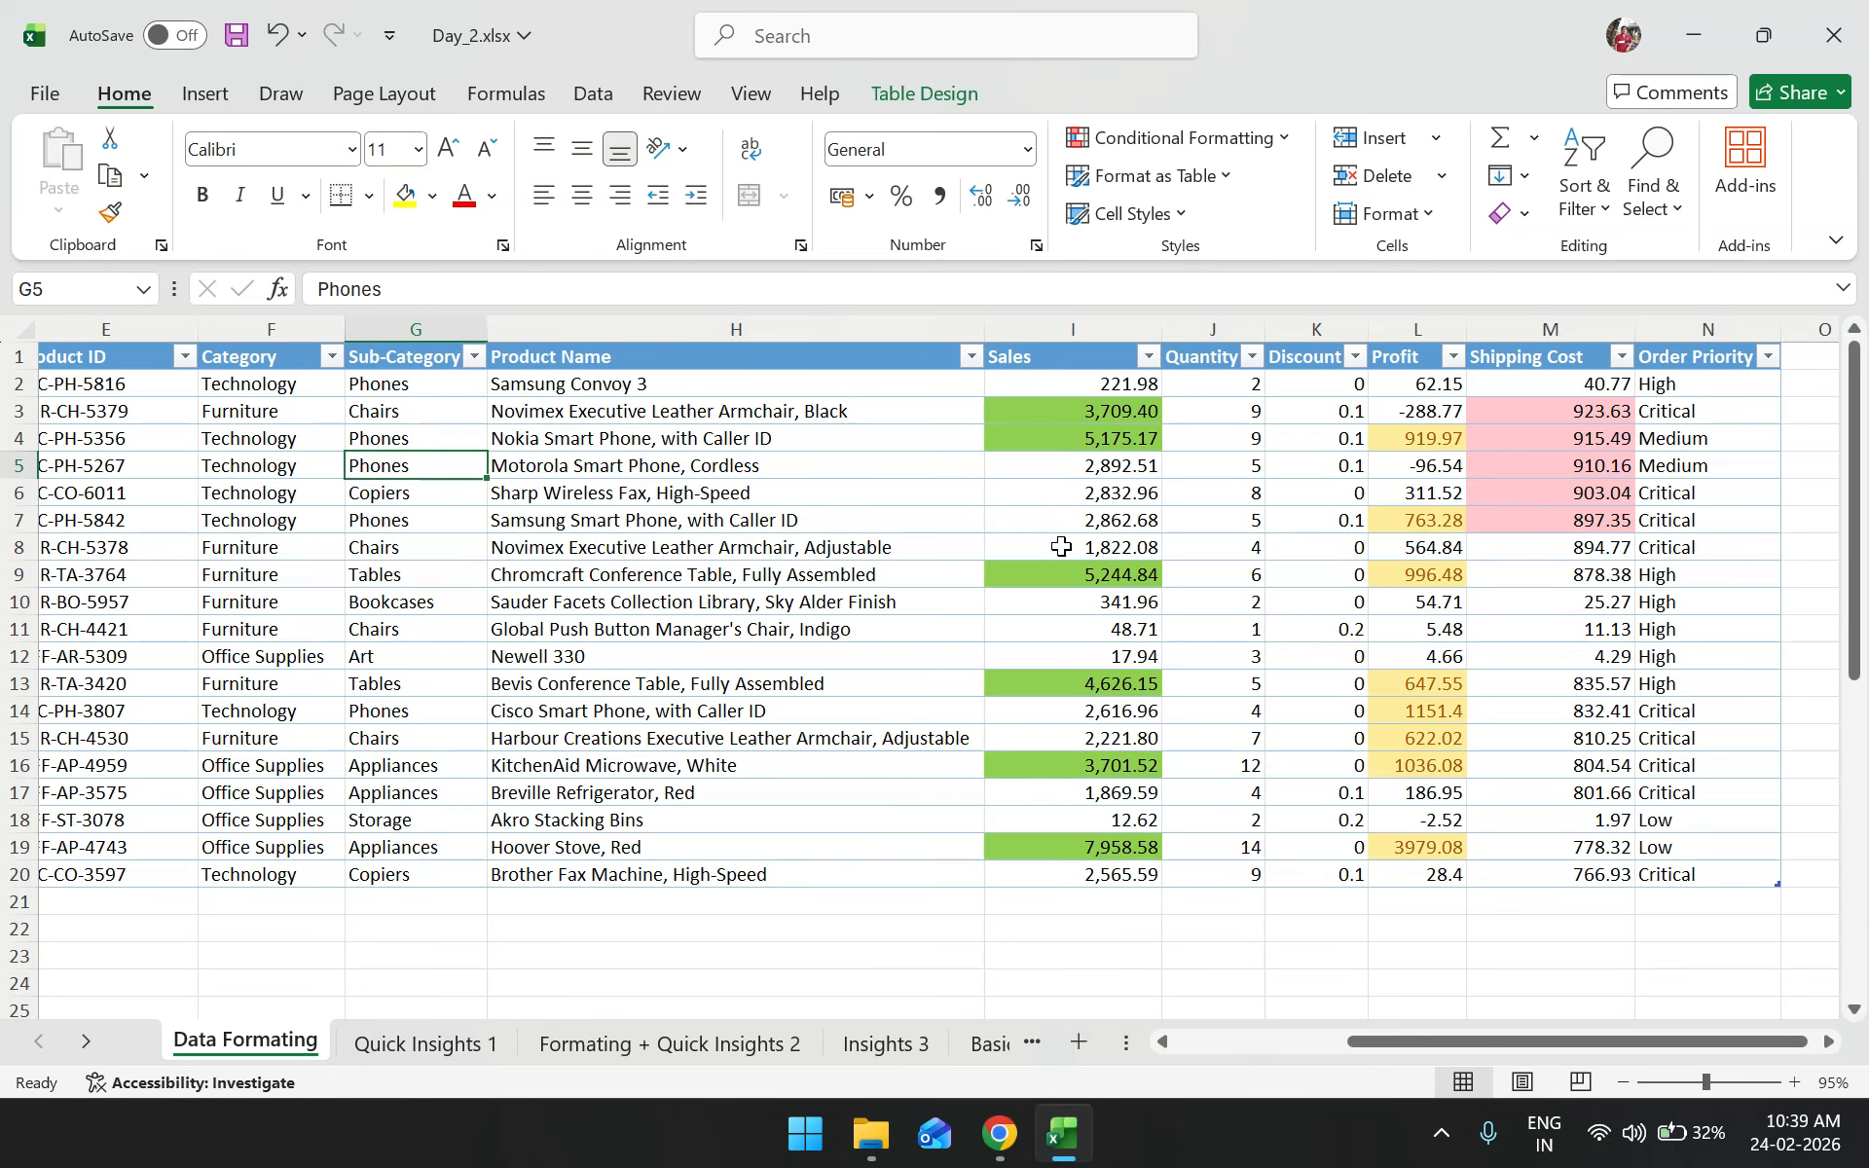
{"action": "scroll", "coordinate": [1061, 546], "scroll_direction": "down", "scroll_amount": 1}
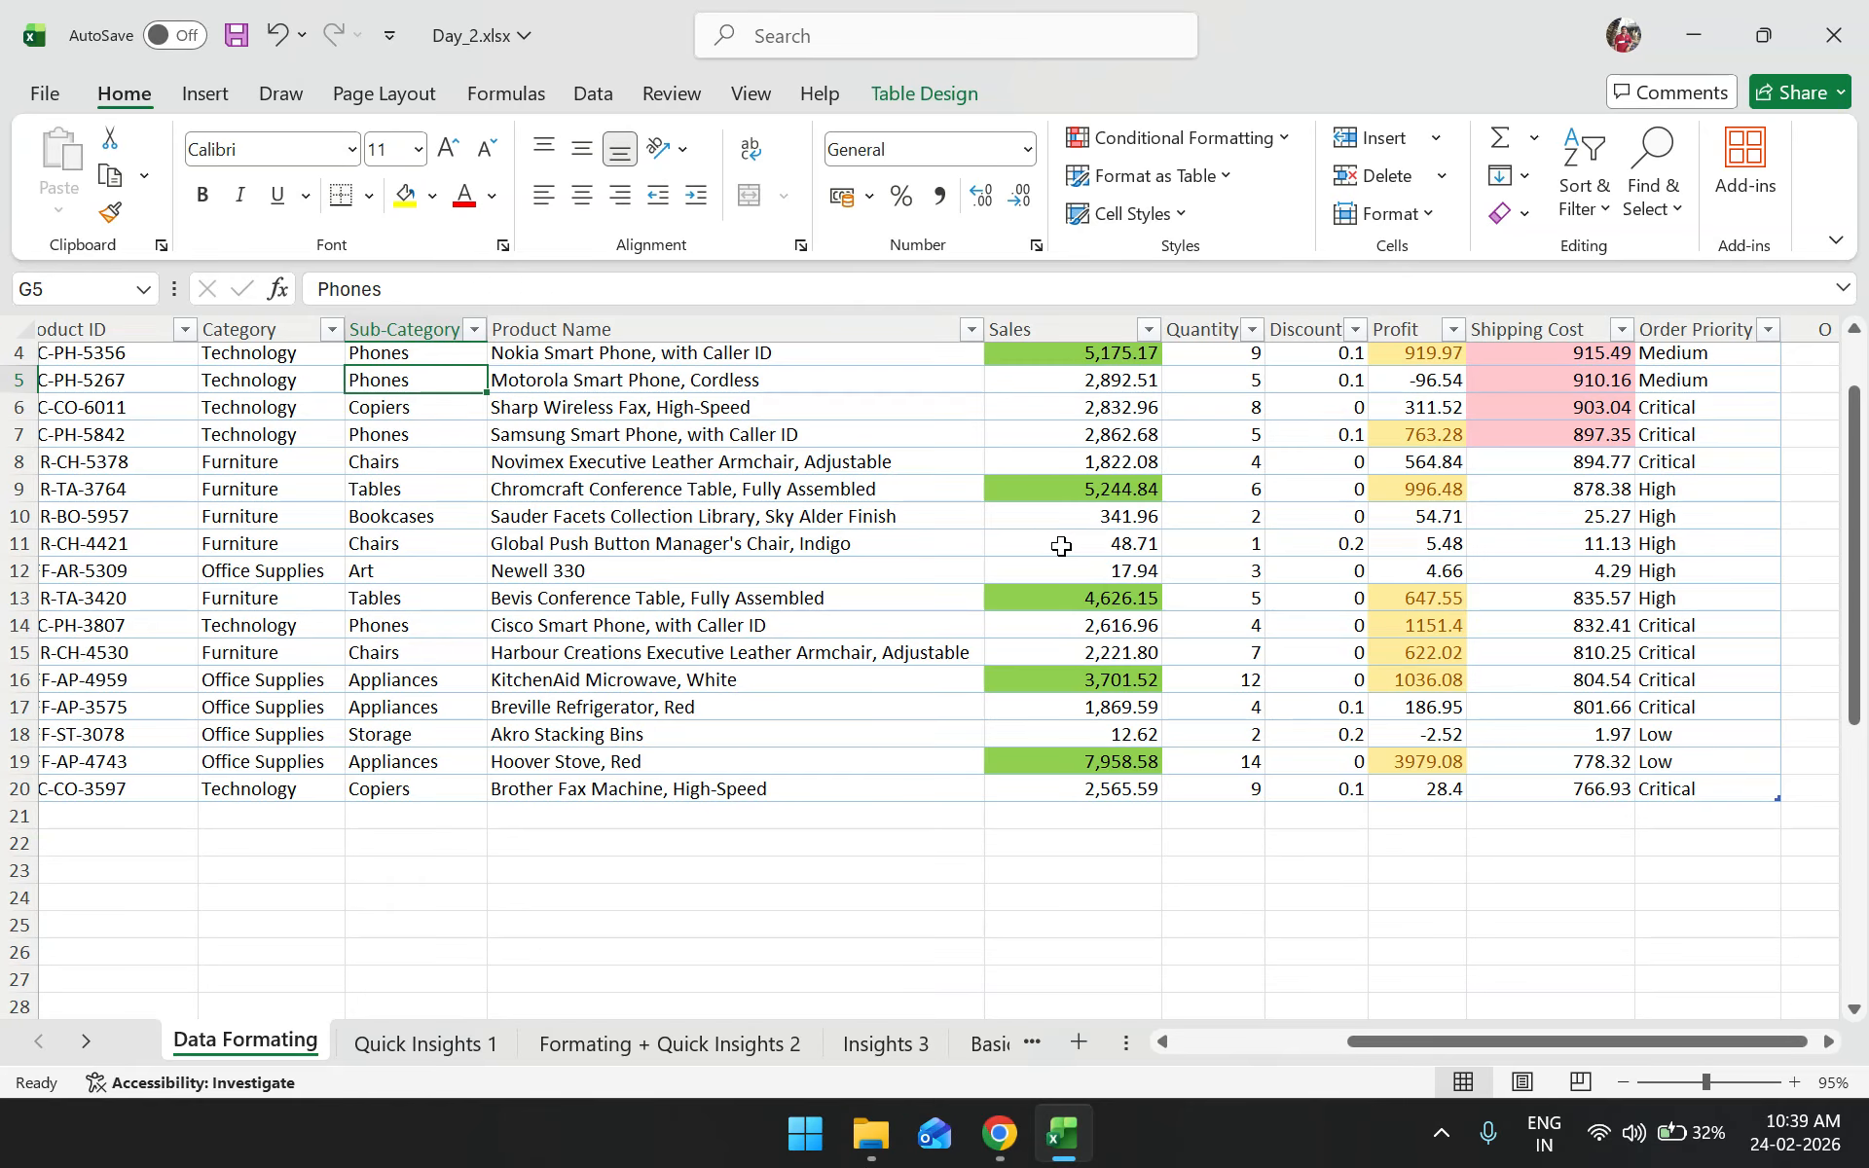
{"action": "scroll", "coordinate": [1061, 546], "scroll_direction": "up", "scroll_amount": 1}
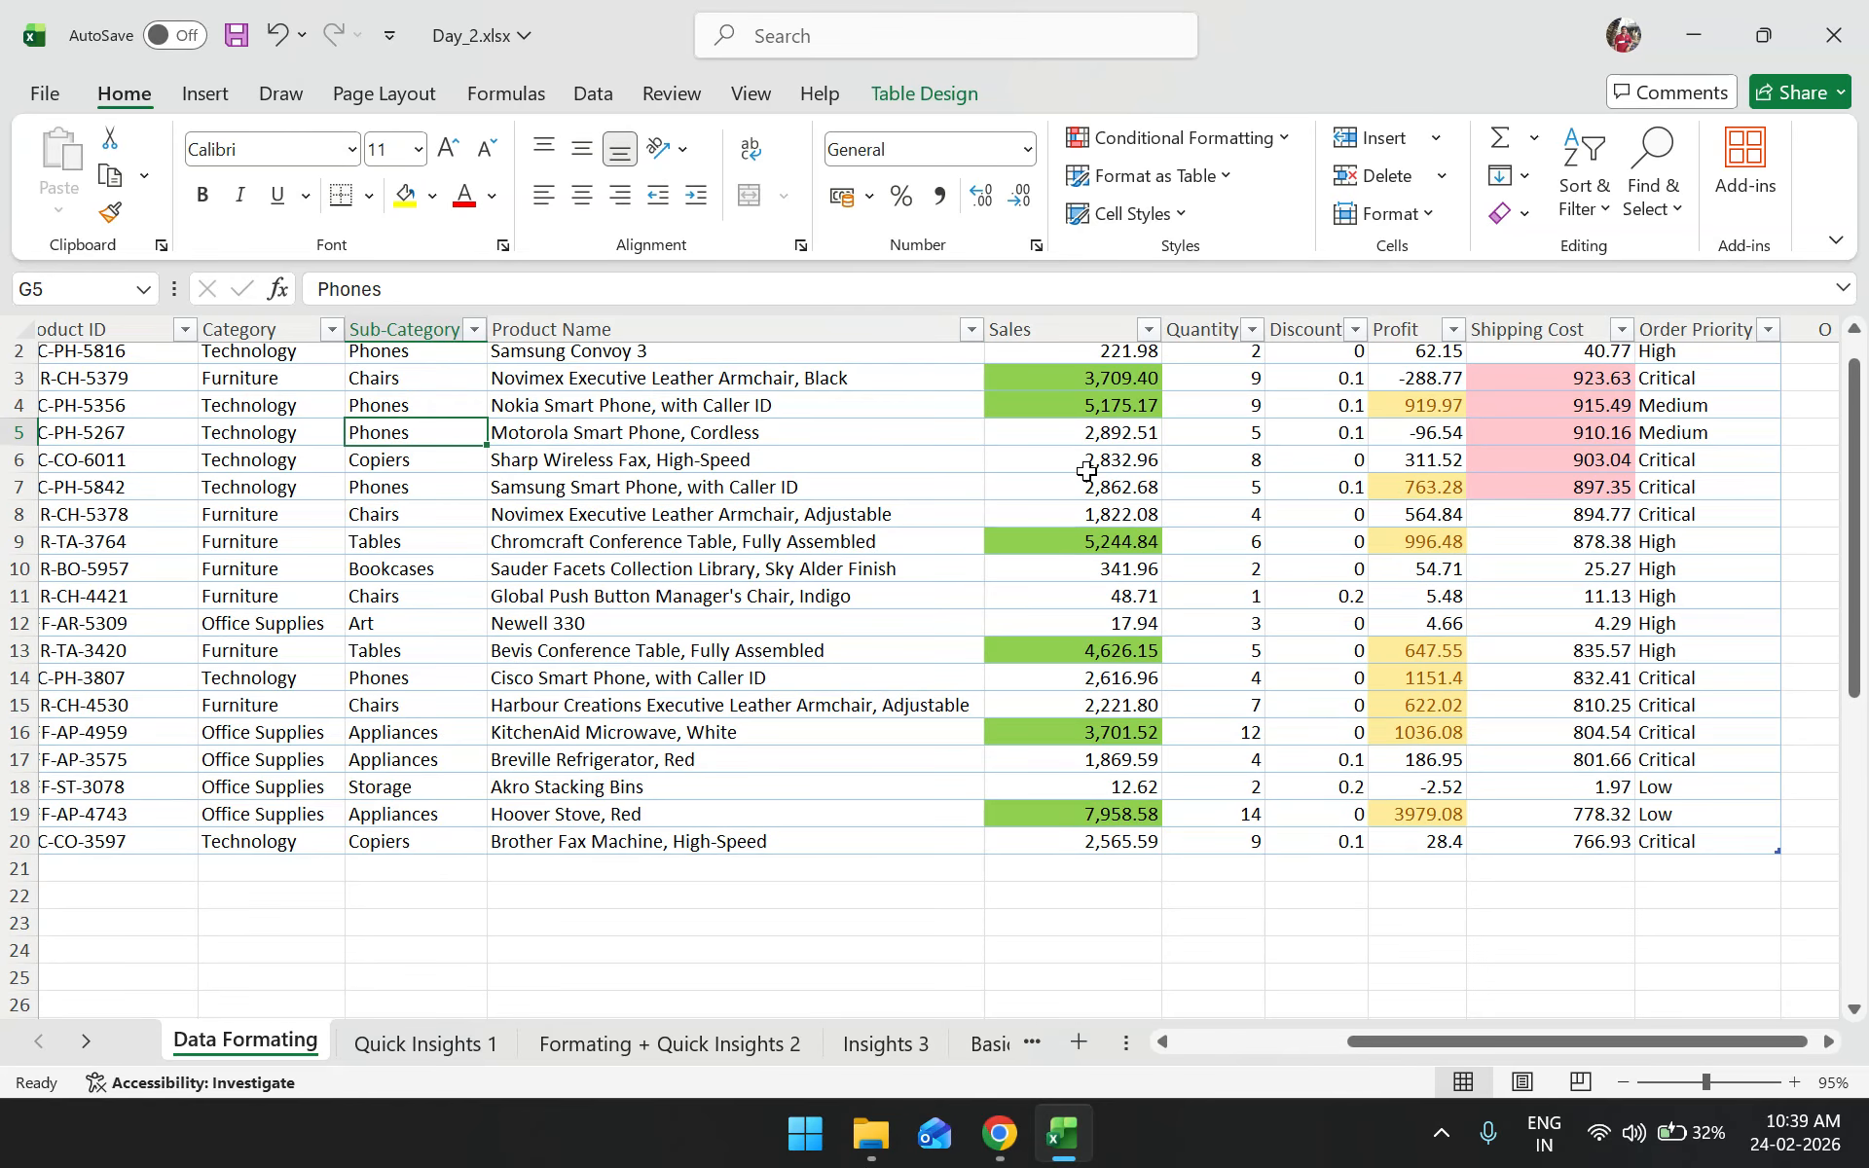
Set the Sales value of the Brother Fax Machine, High-Speed in cell I20 to 3500
{"action": "left_click_drag", "start_coordinate": [1071, 384], "coordinate": [1041, 879]}
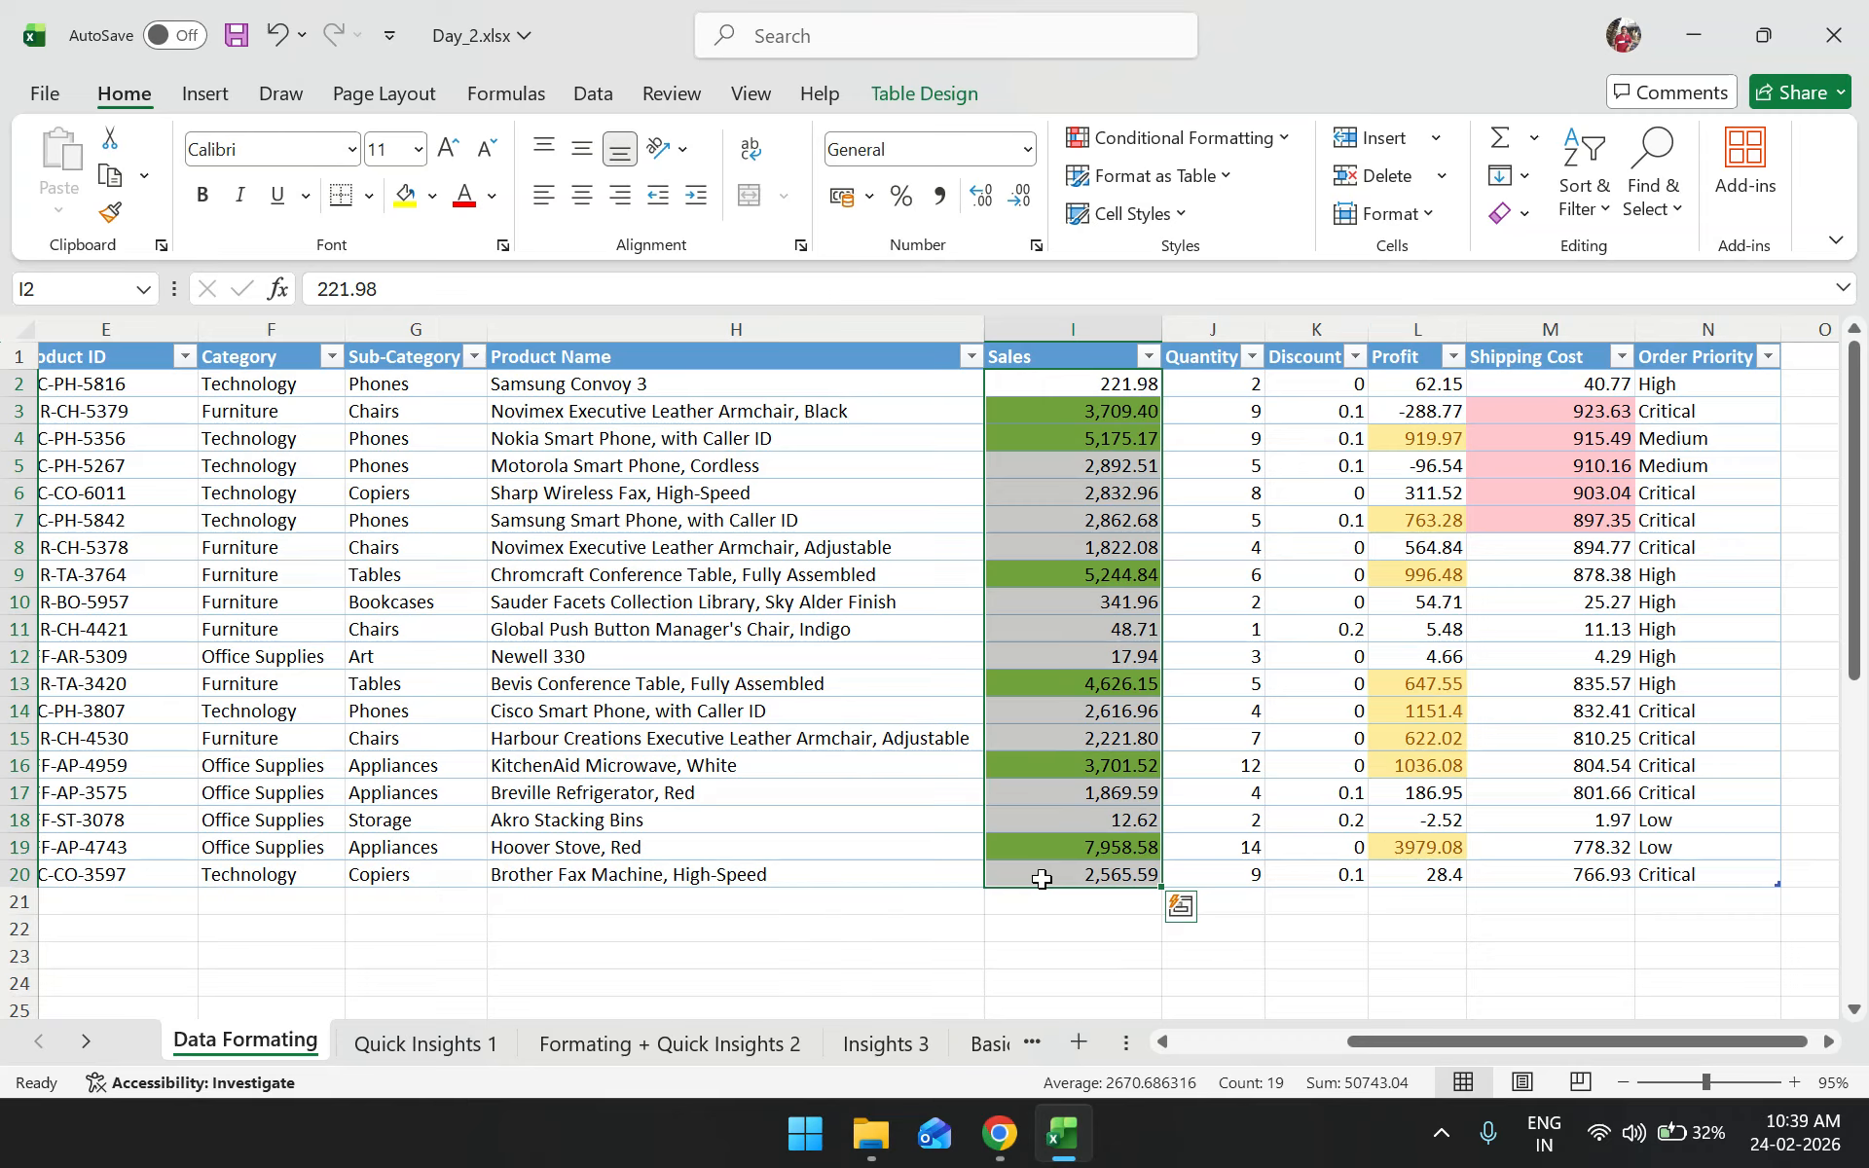
{"action": "left_click", "coordinate": [1041, 879]}
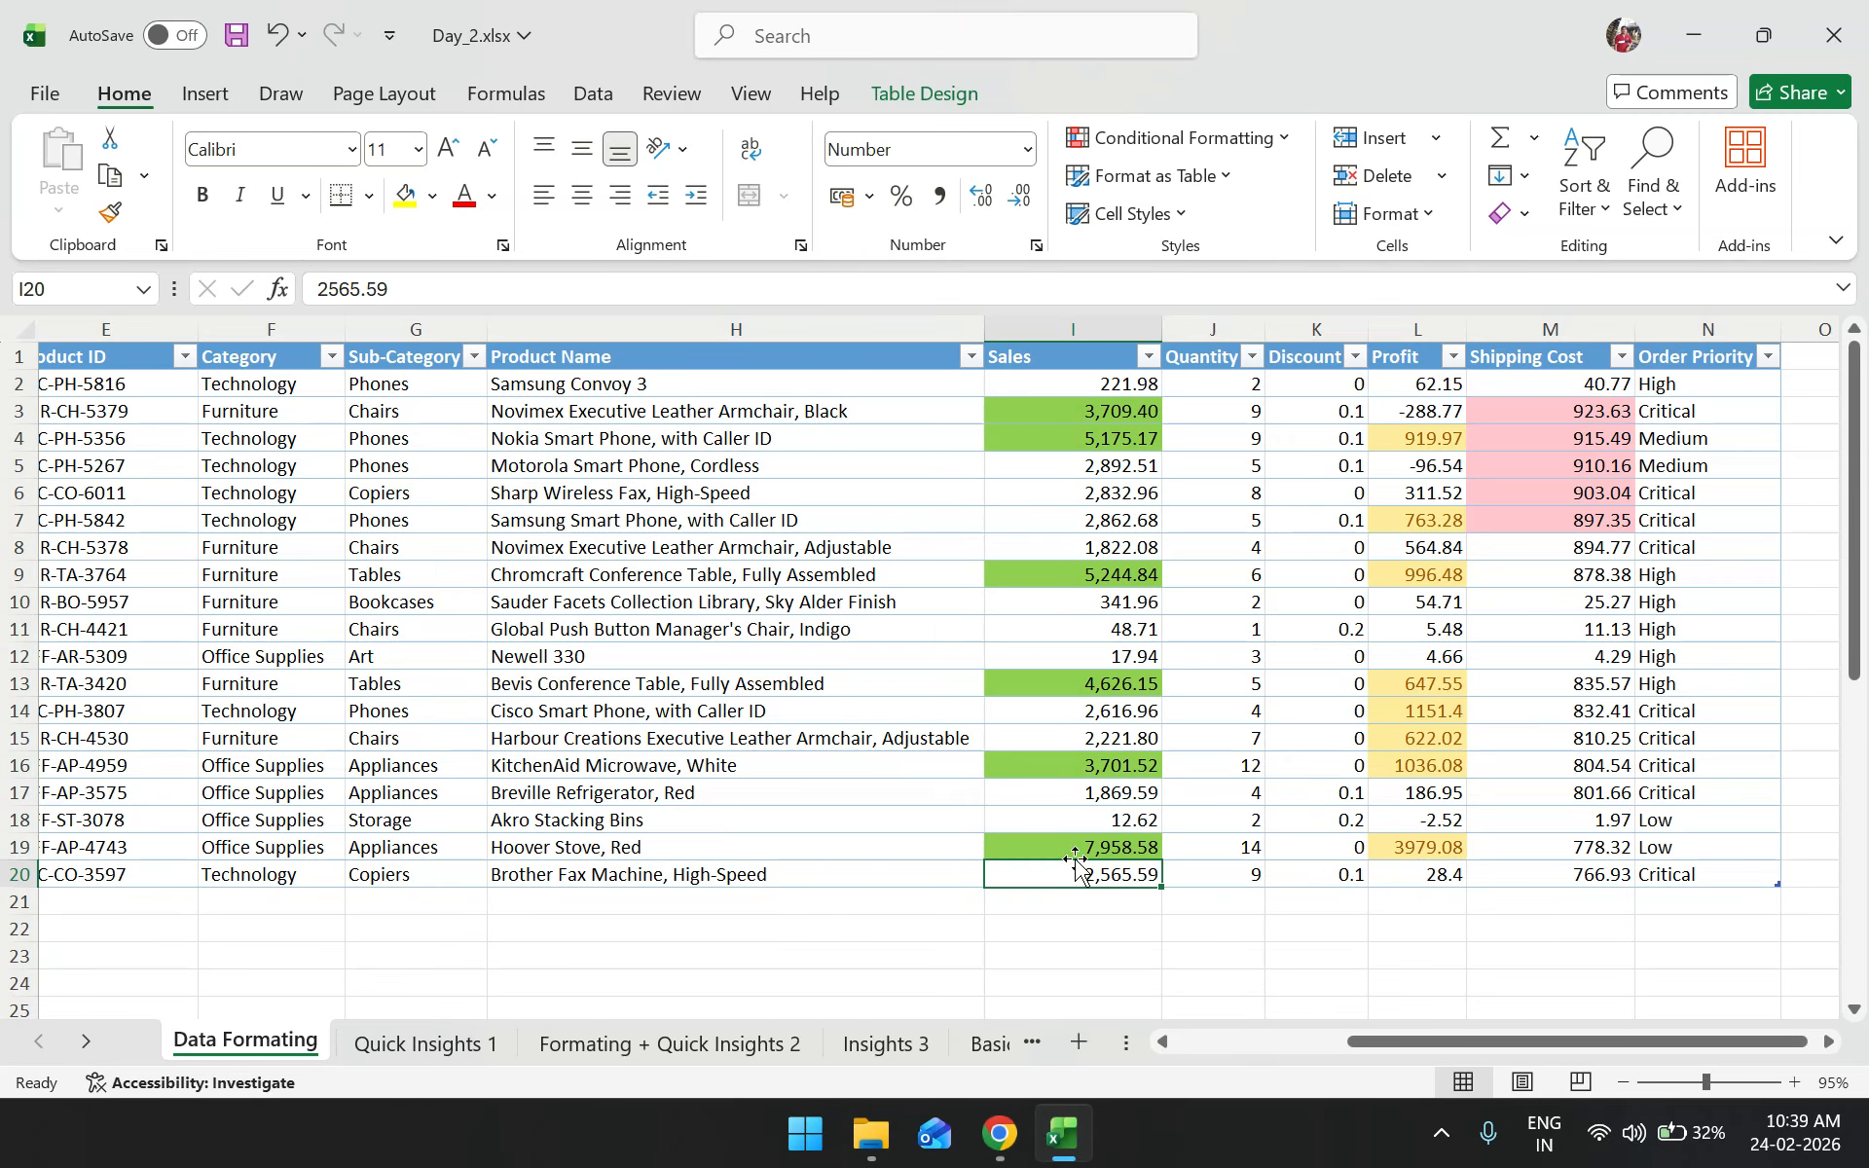
{"action": "type", "text": "3"}
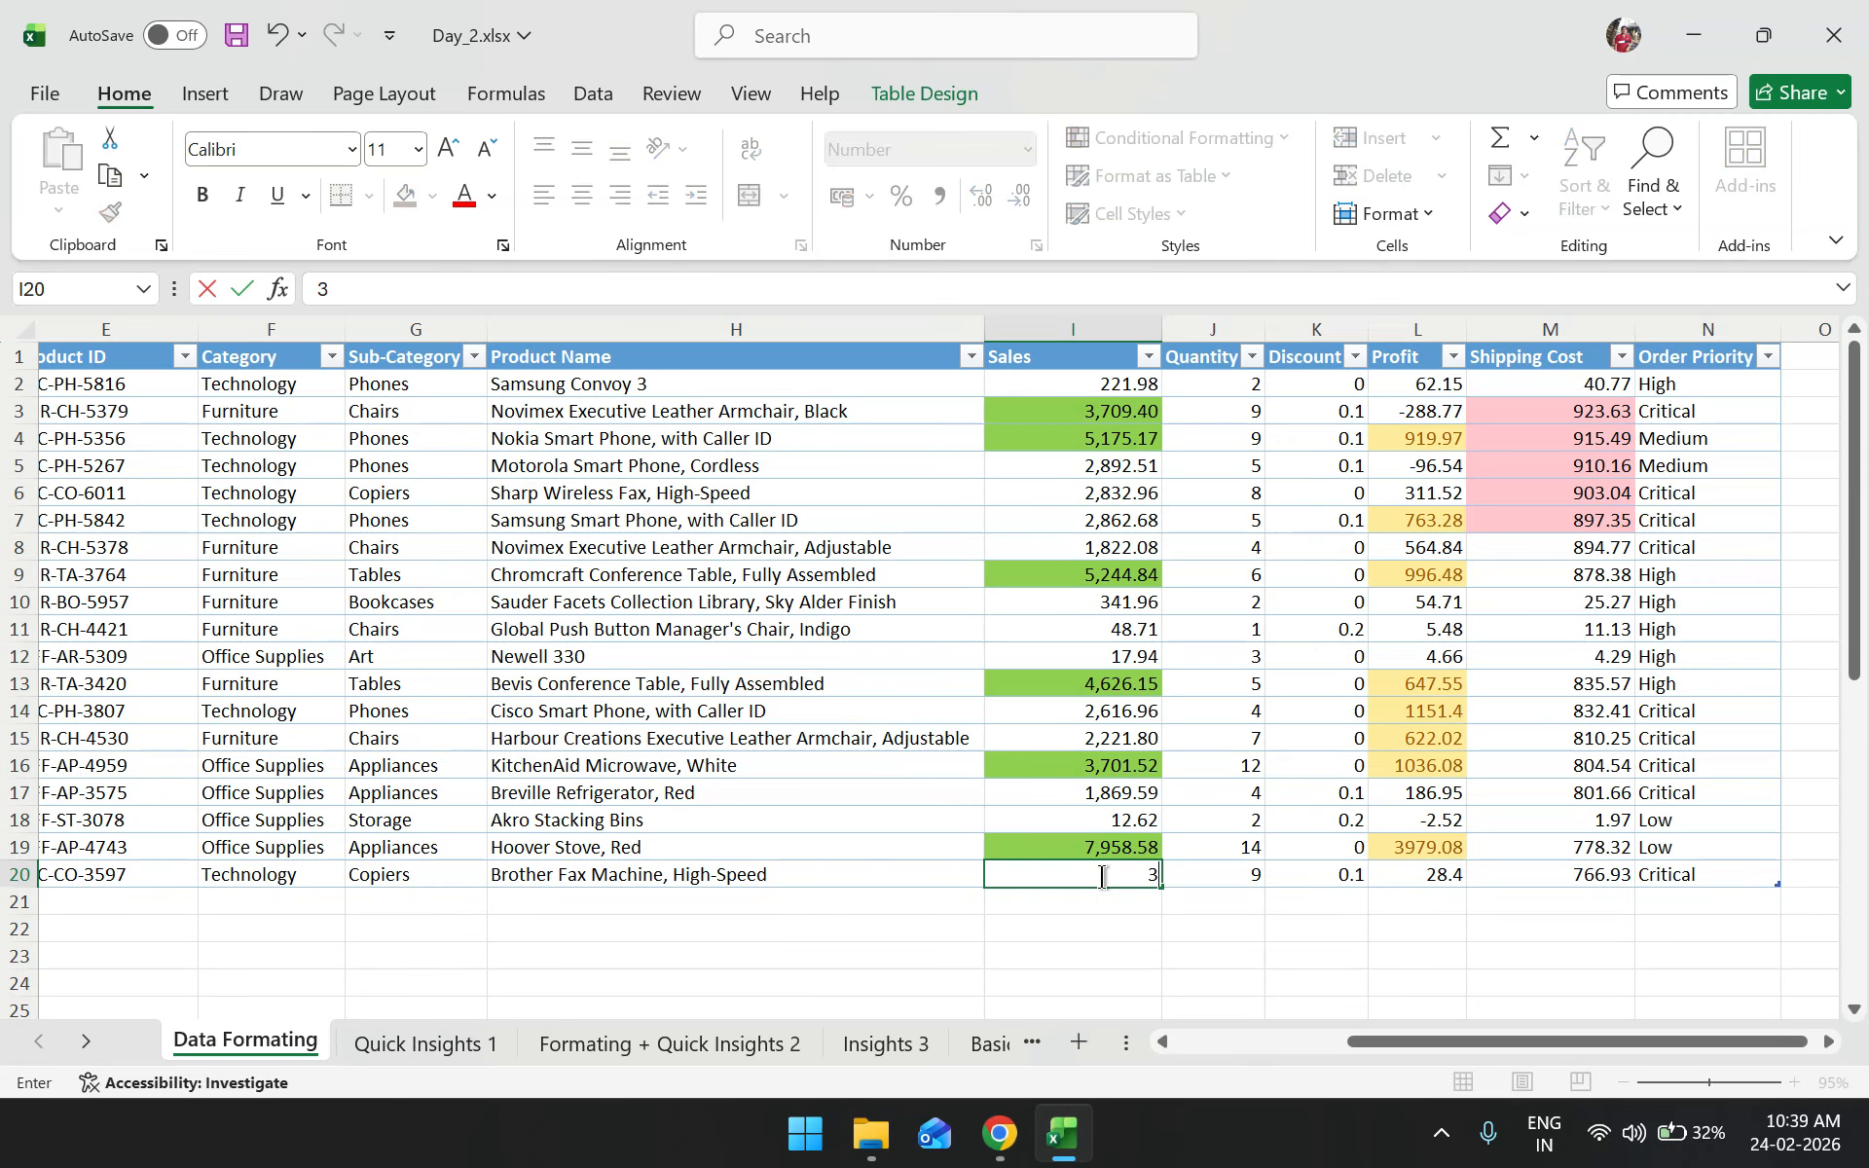
{"action": "type", "text": "5000"}
{"action": "key", "text": "Return"}
{"action": "left_click", "coordinate": [1100, 876]}
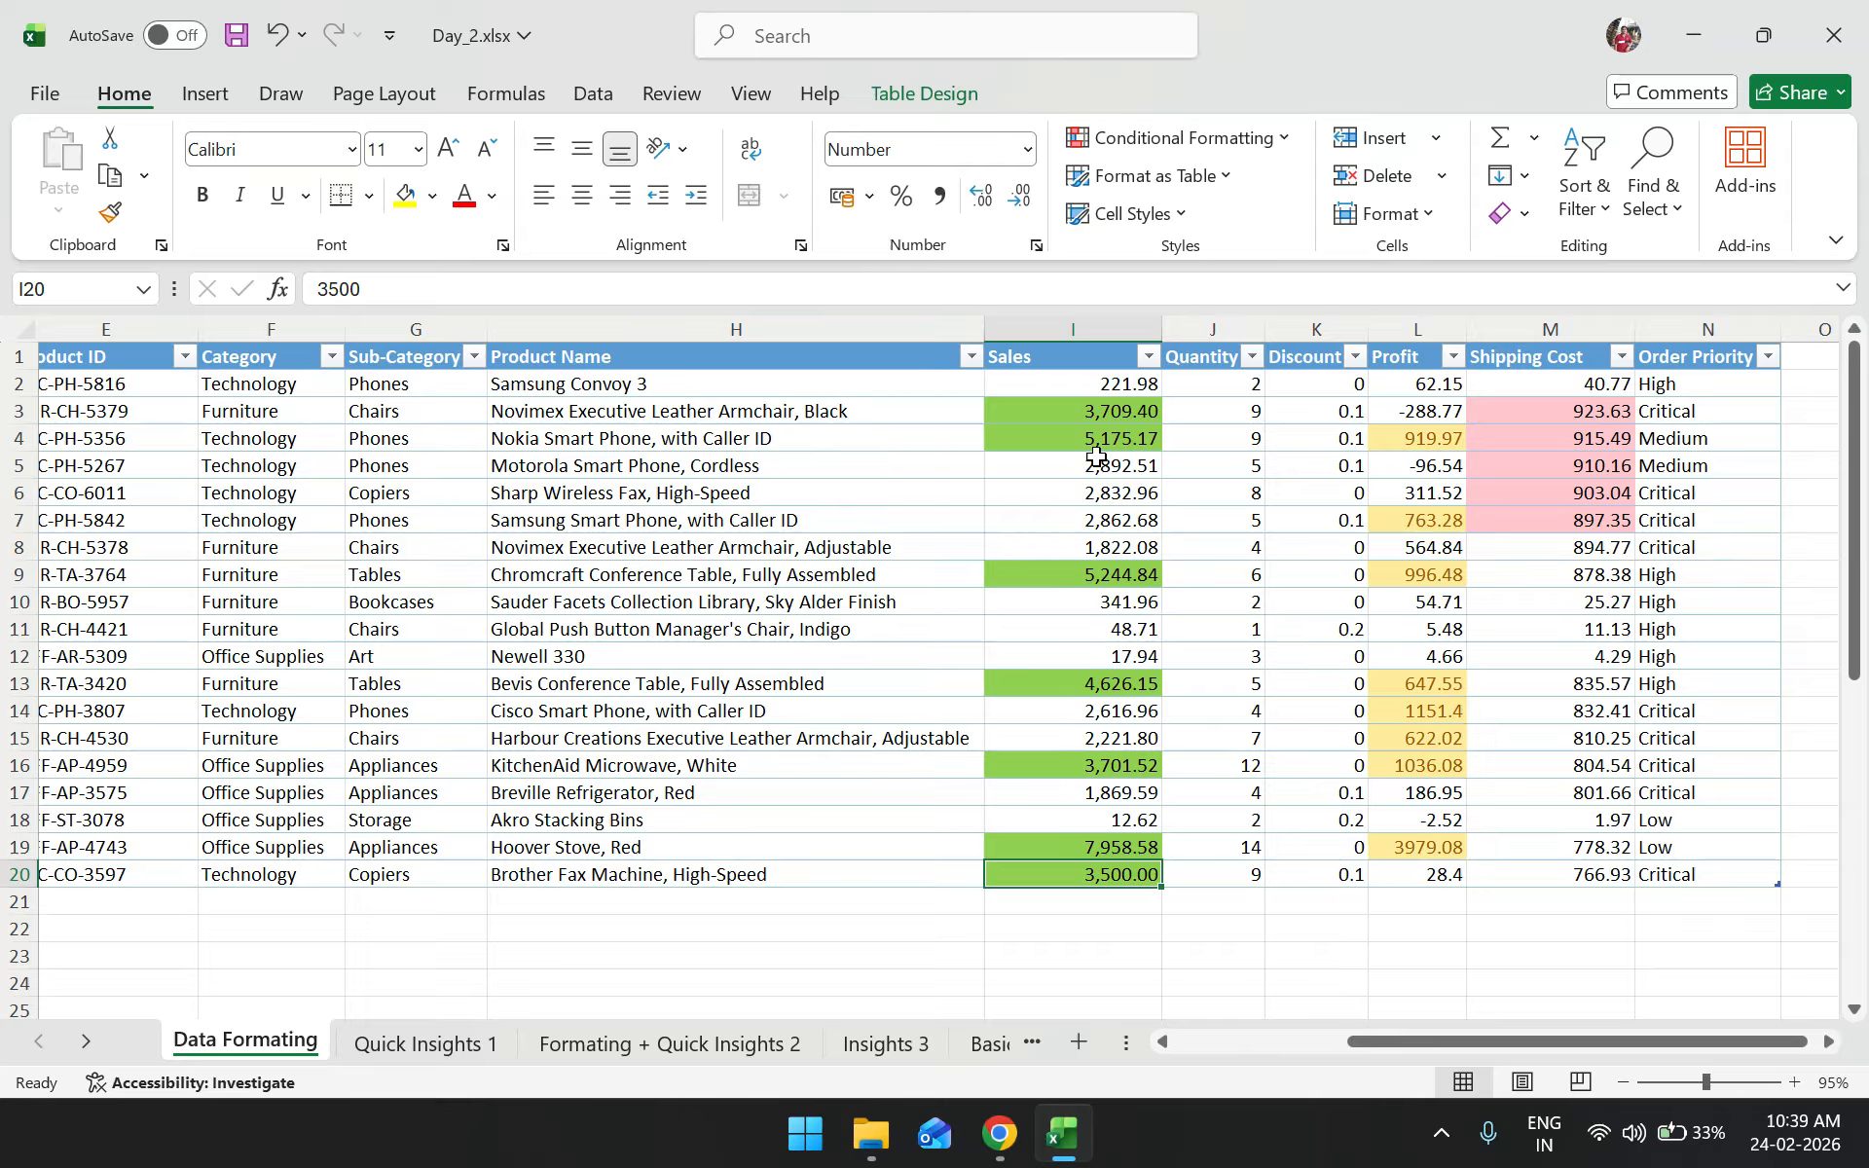
Clear the conditional formatting rules from the entire sheet and empty the Sales value in cell I15
{"action": "left_click_drag", "start_coordinate": [1063, 384], "coordinate": [1051, 889]}
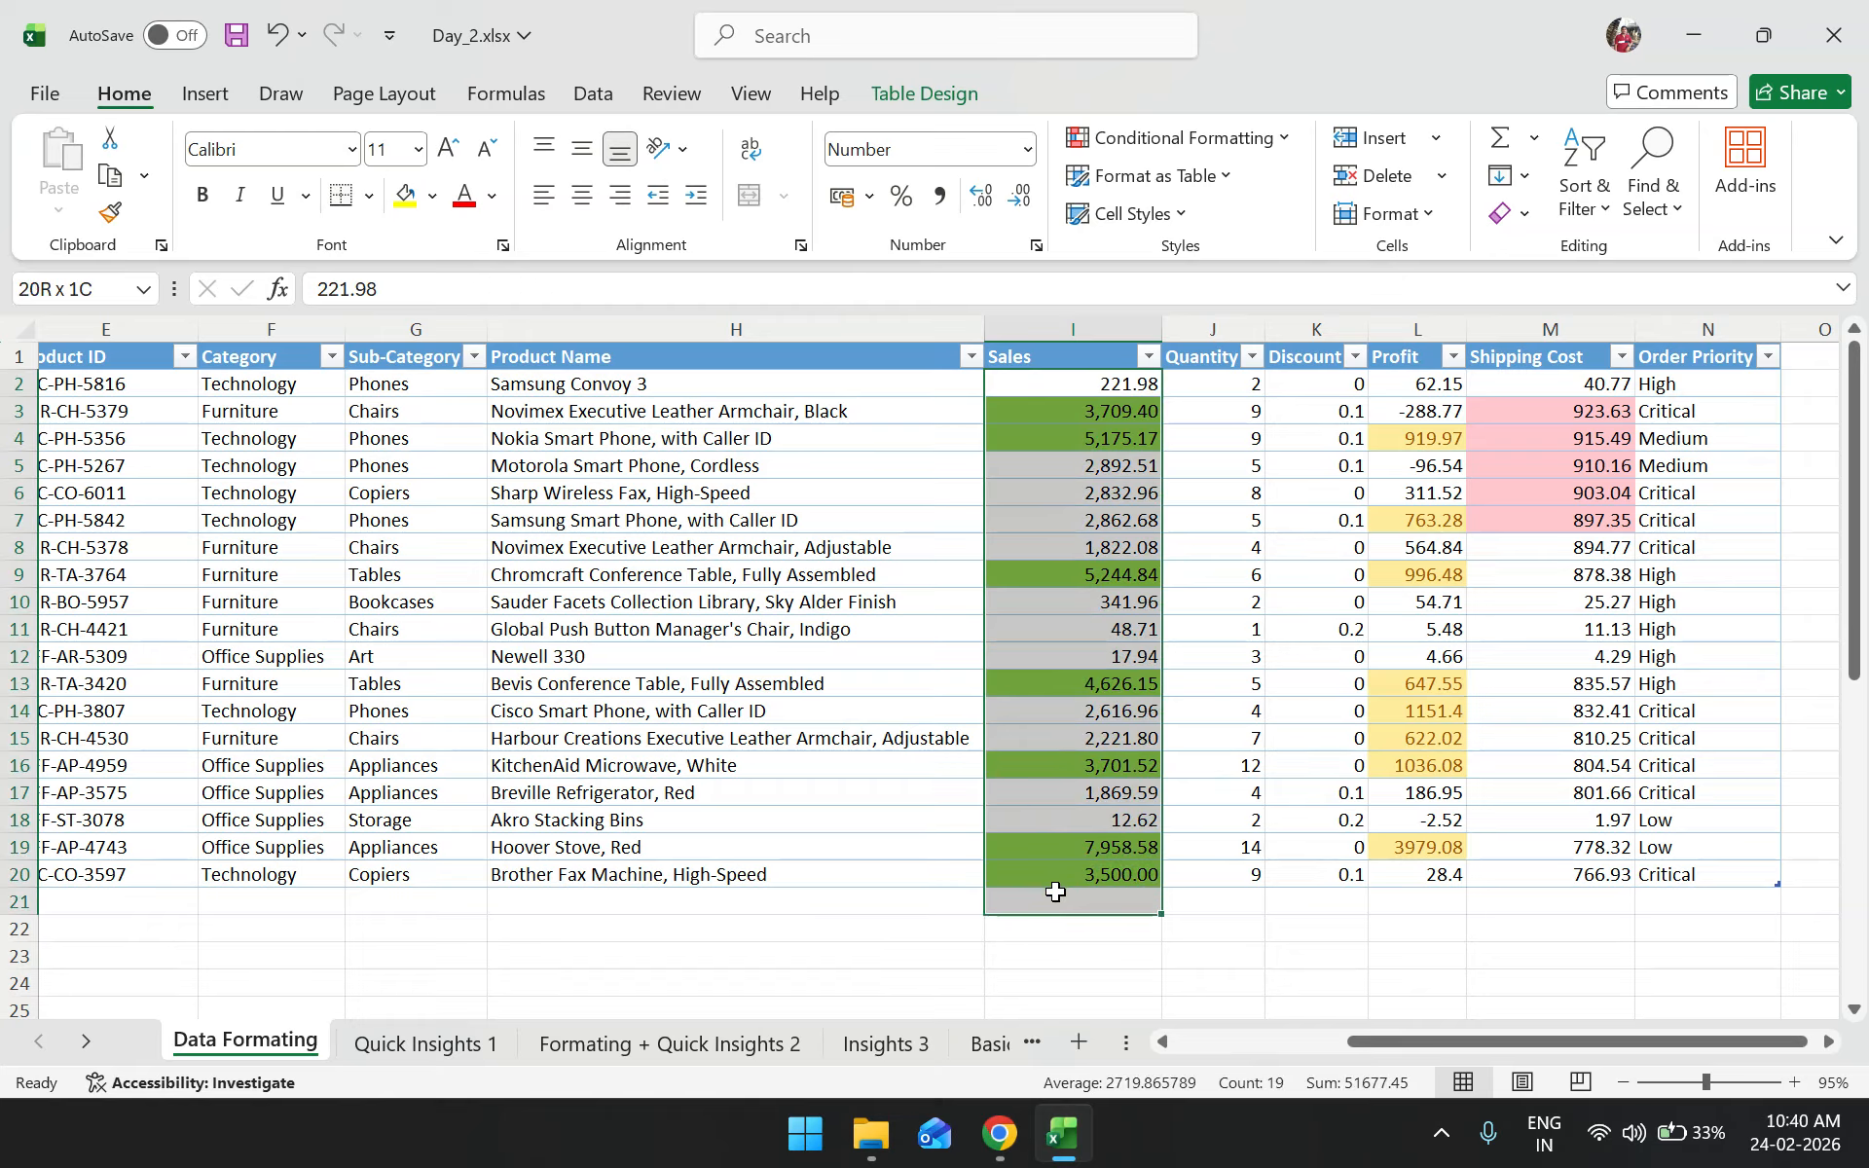
{"action": "left_click", "coordinate": [1116, 576]}
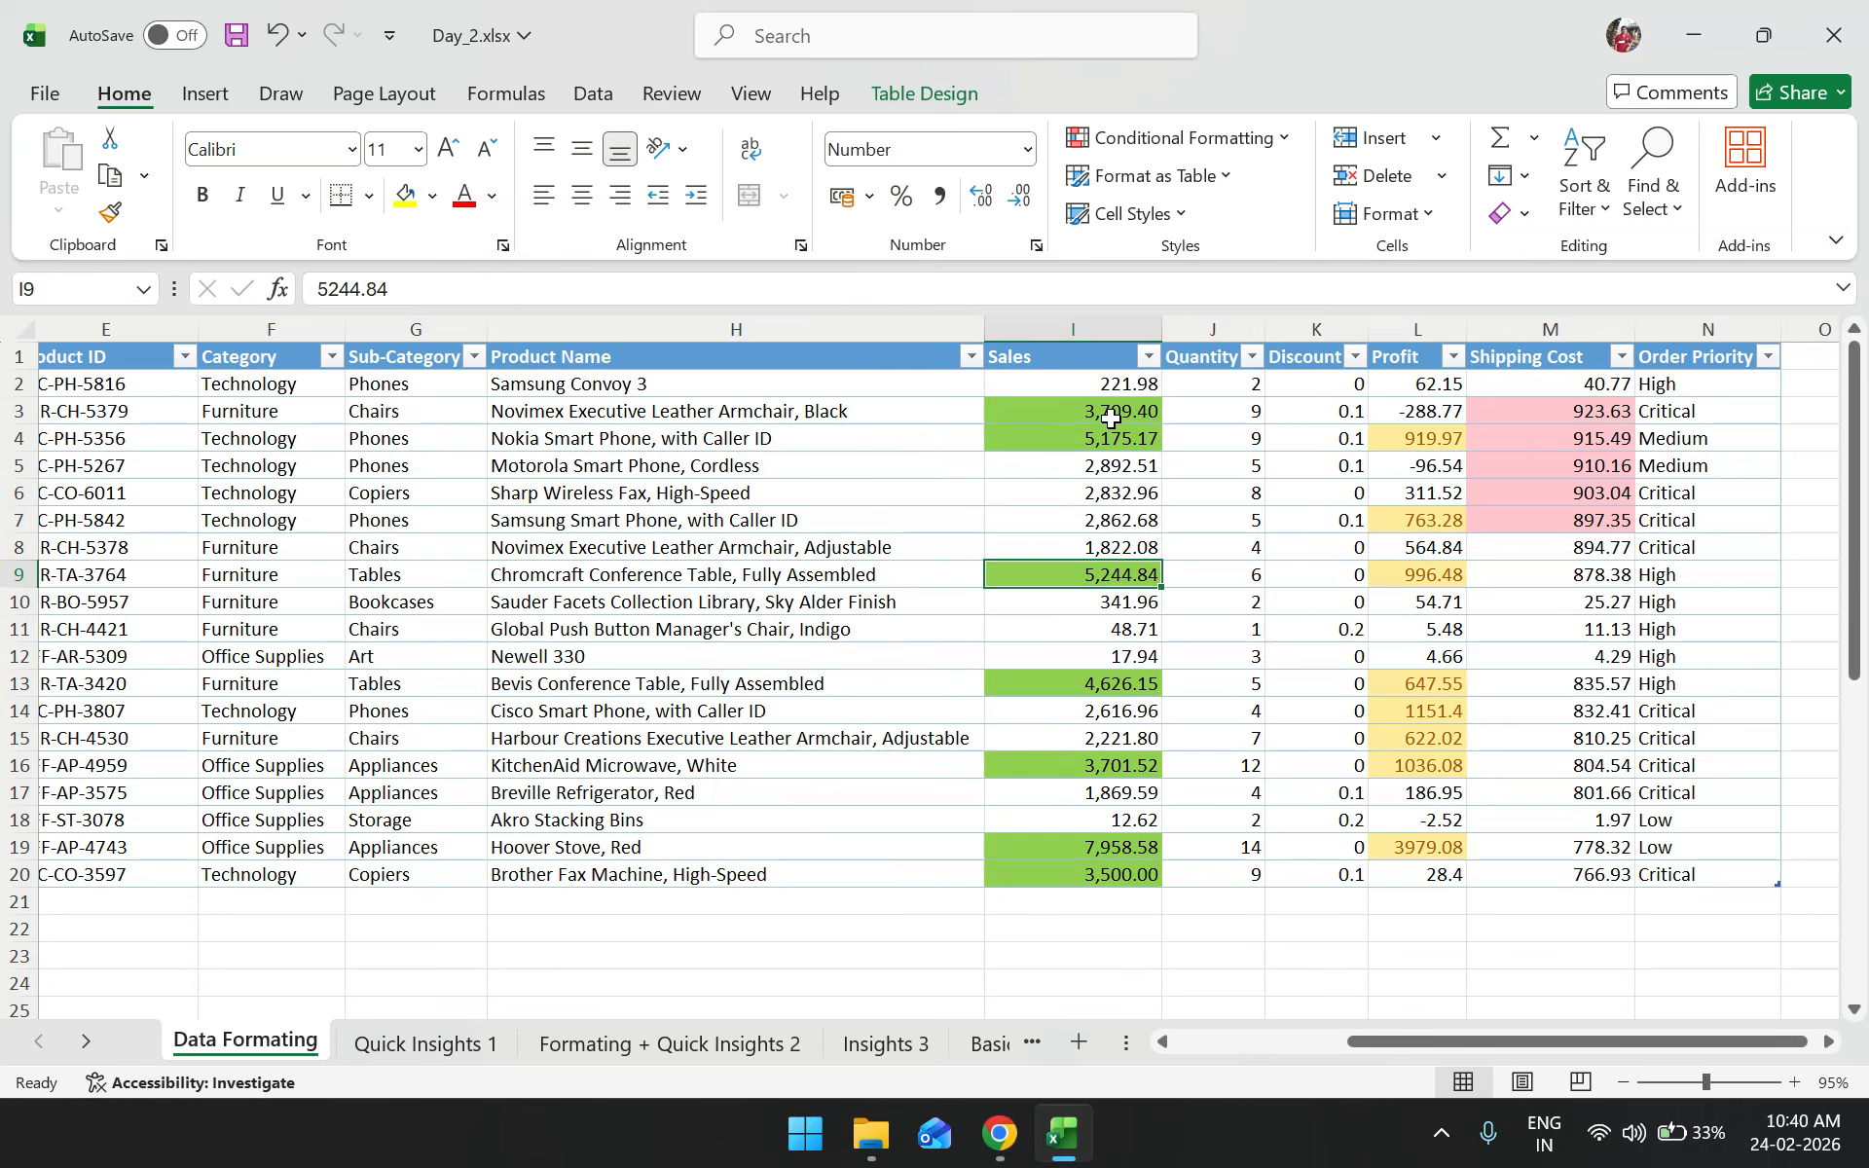
{"action": "left_click", "coordinate": [1085, 380]}
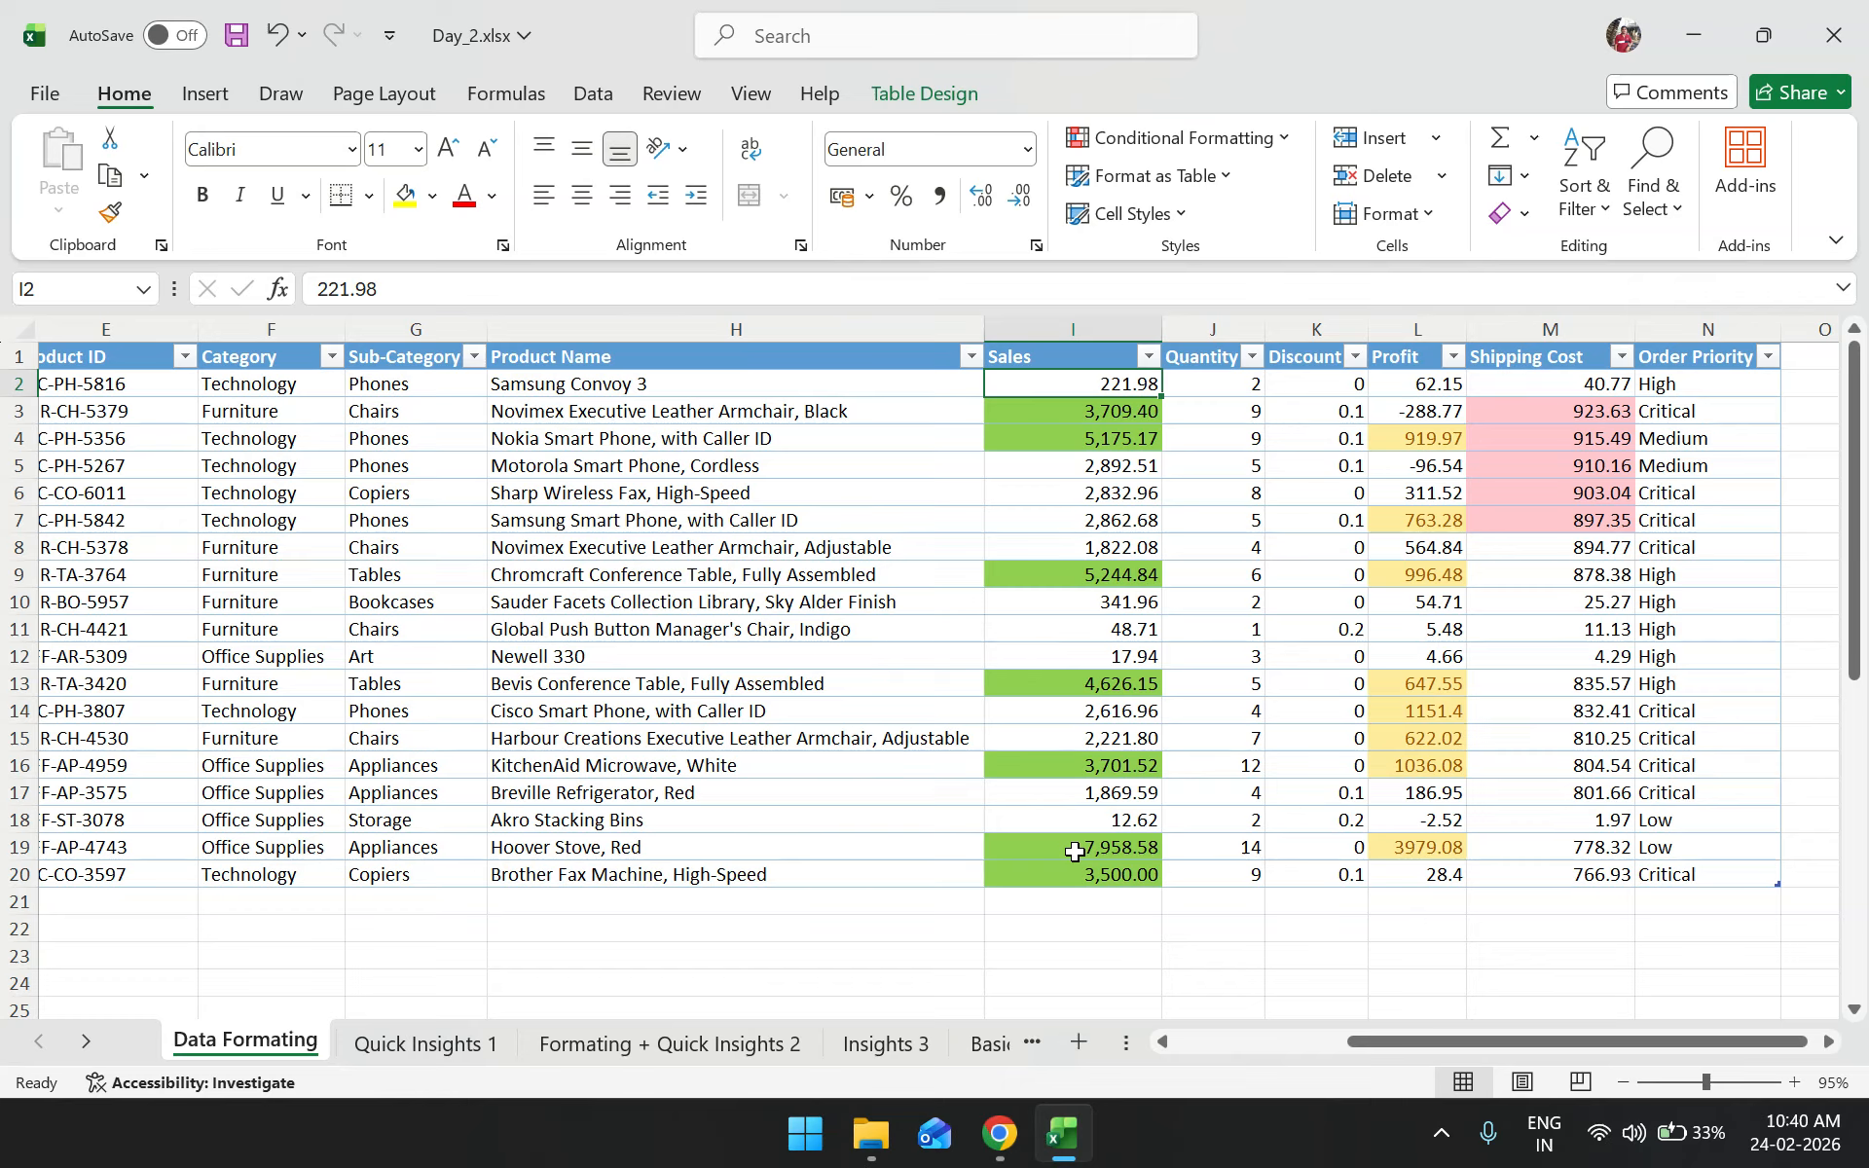
{"action": "left_click", "coordinate": [1089, 742]}
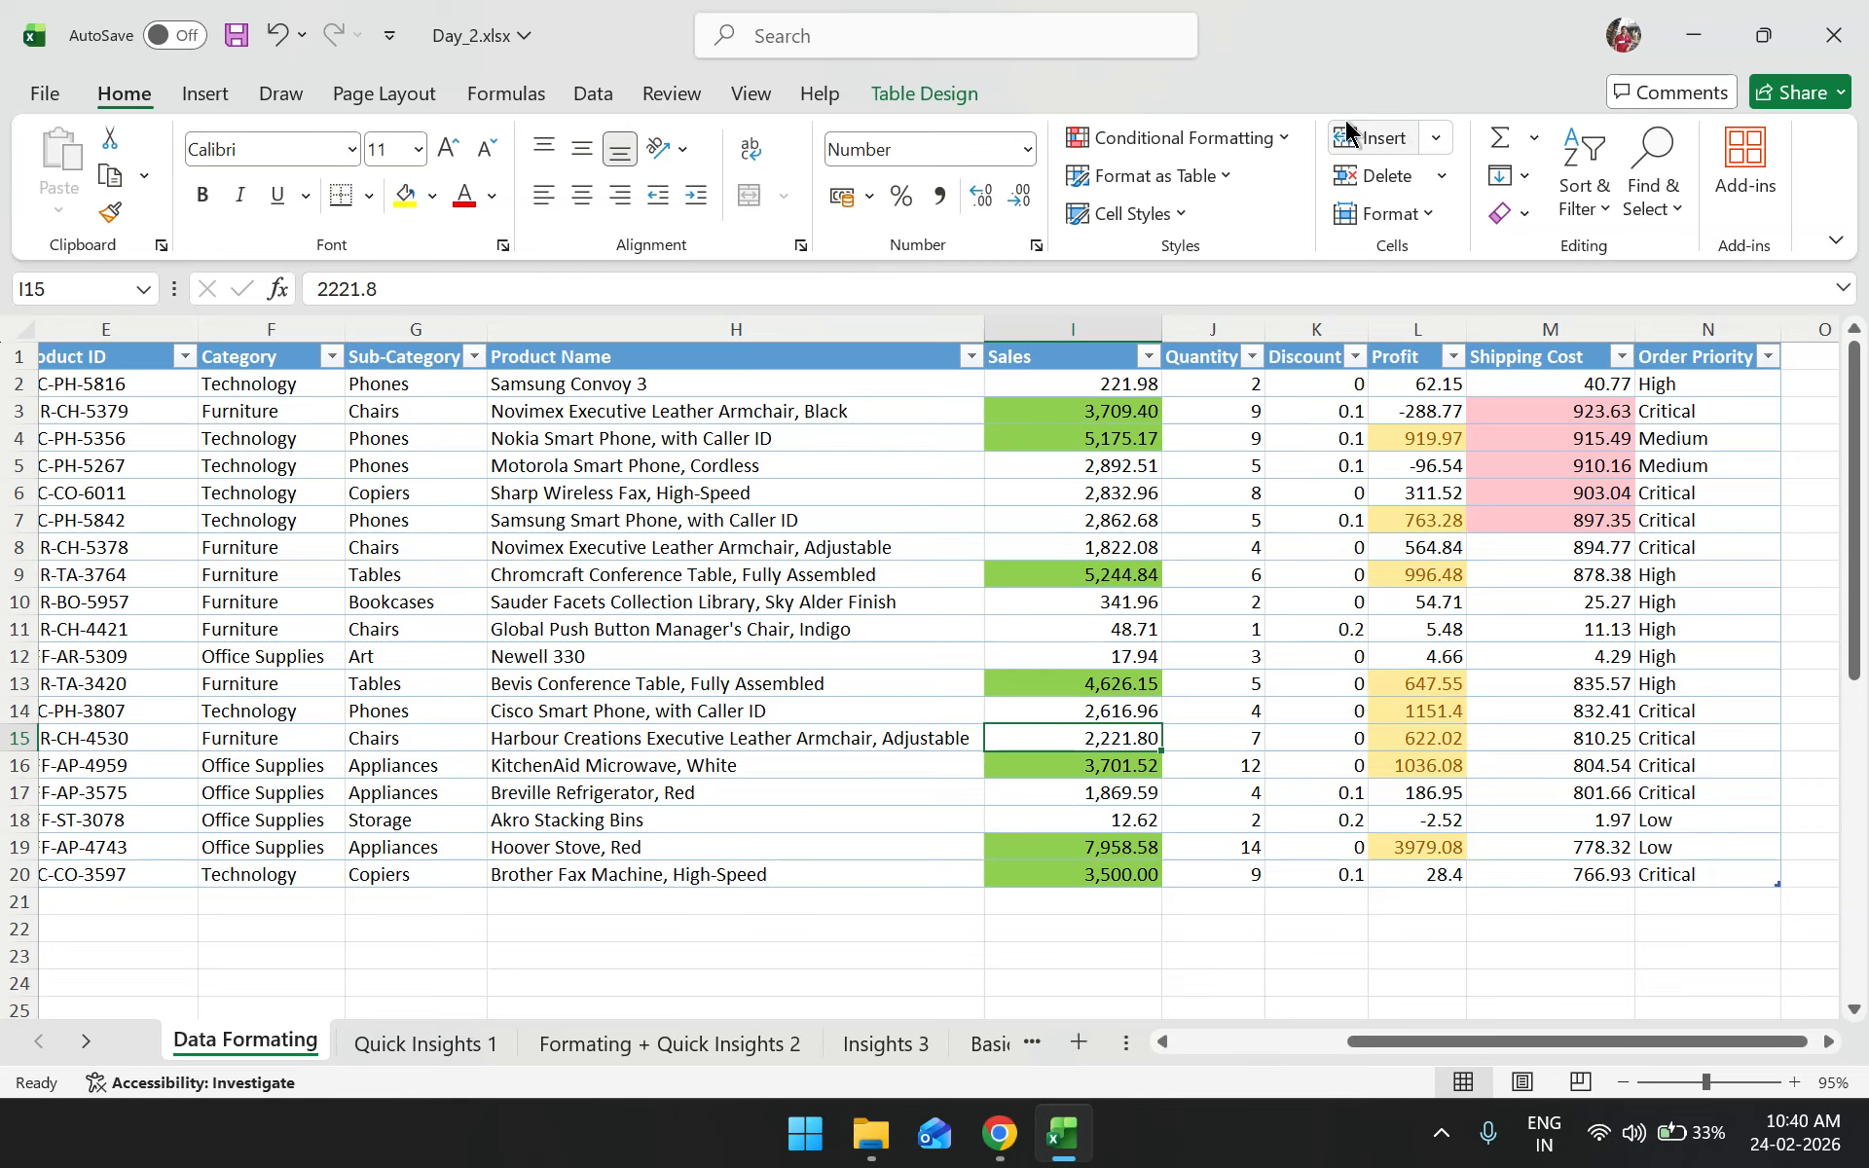
{"action": "left_click", "coordinate": [1267, 141]}
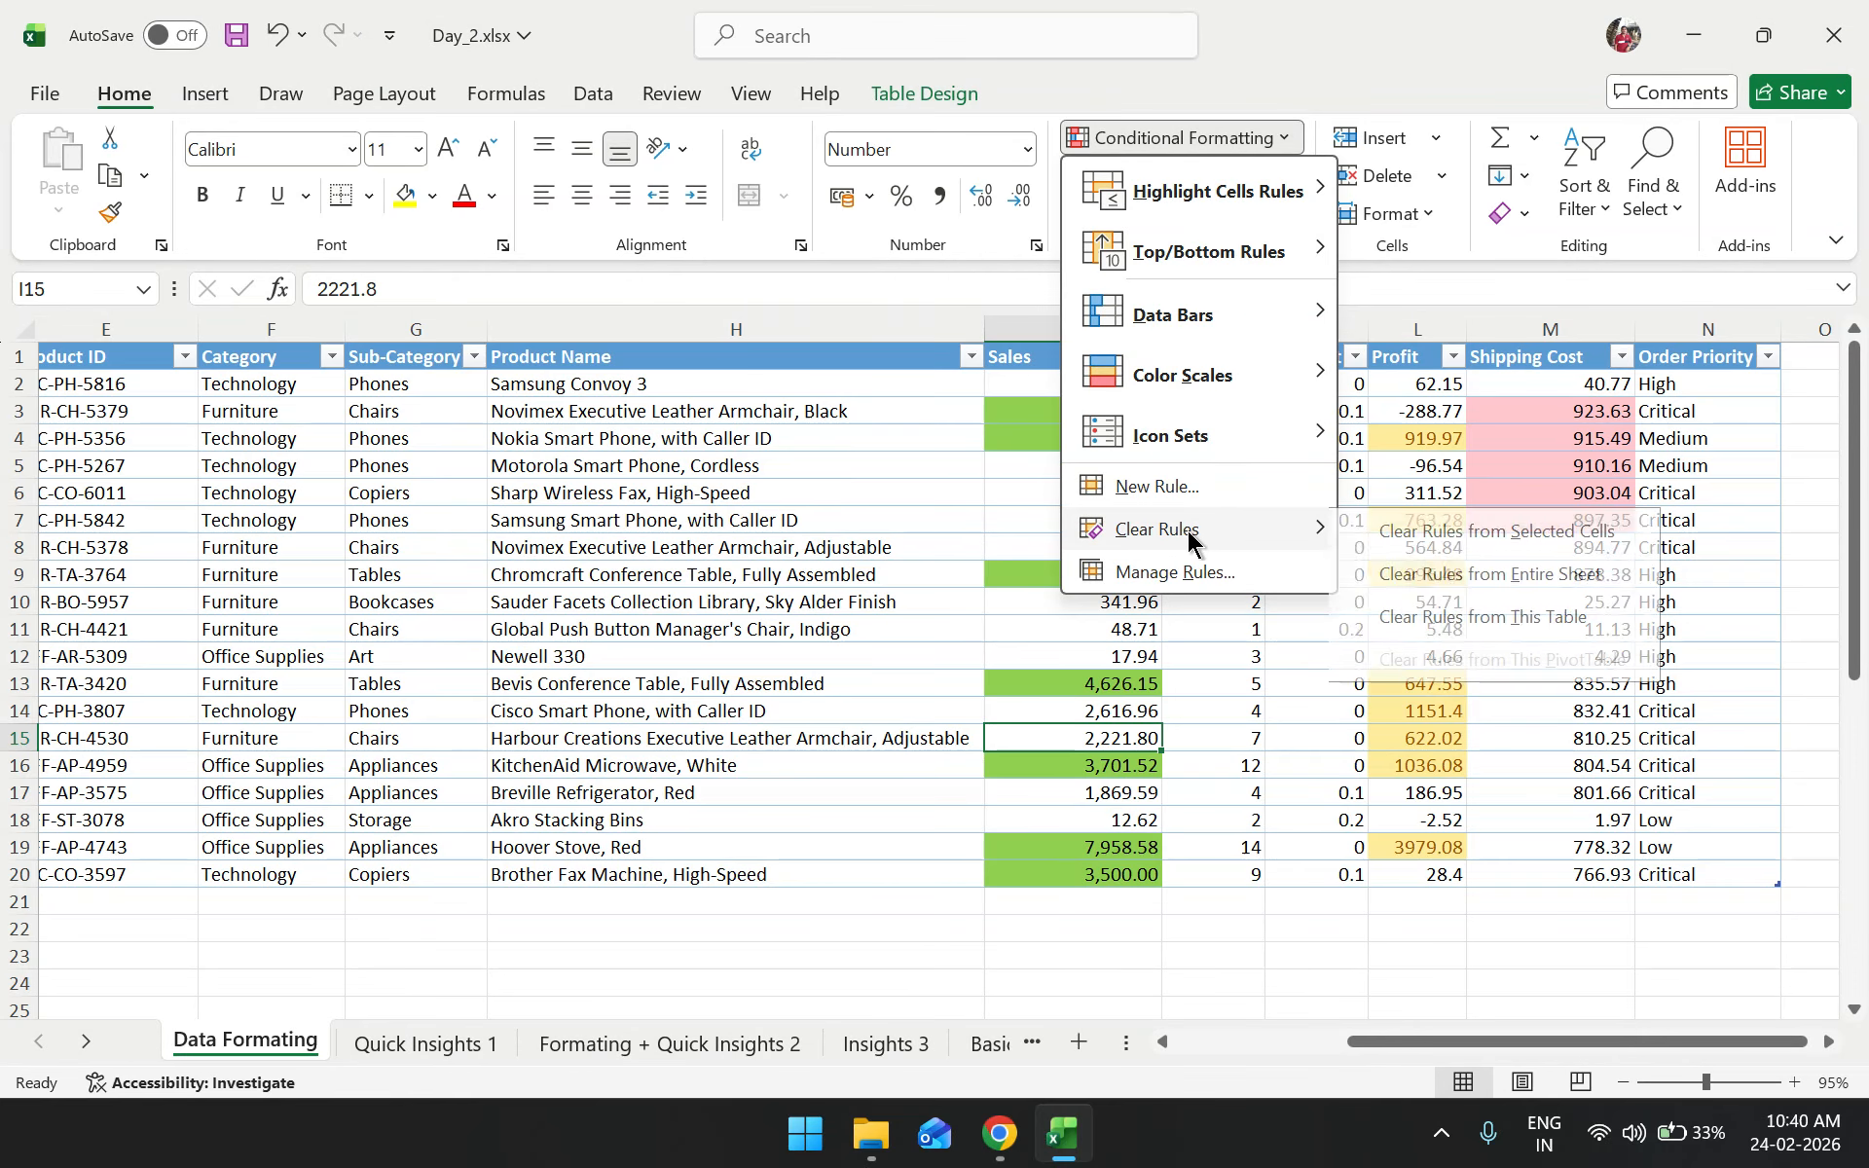
{"action": "mouse_move", "coordinate": [1300, 525]}
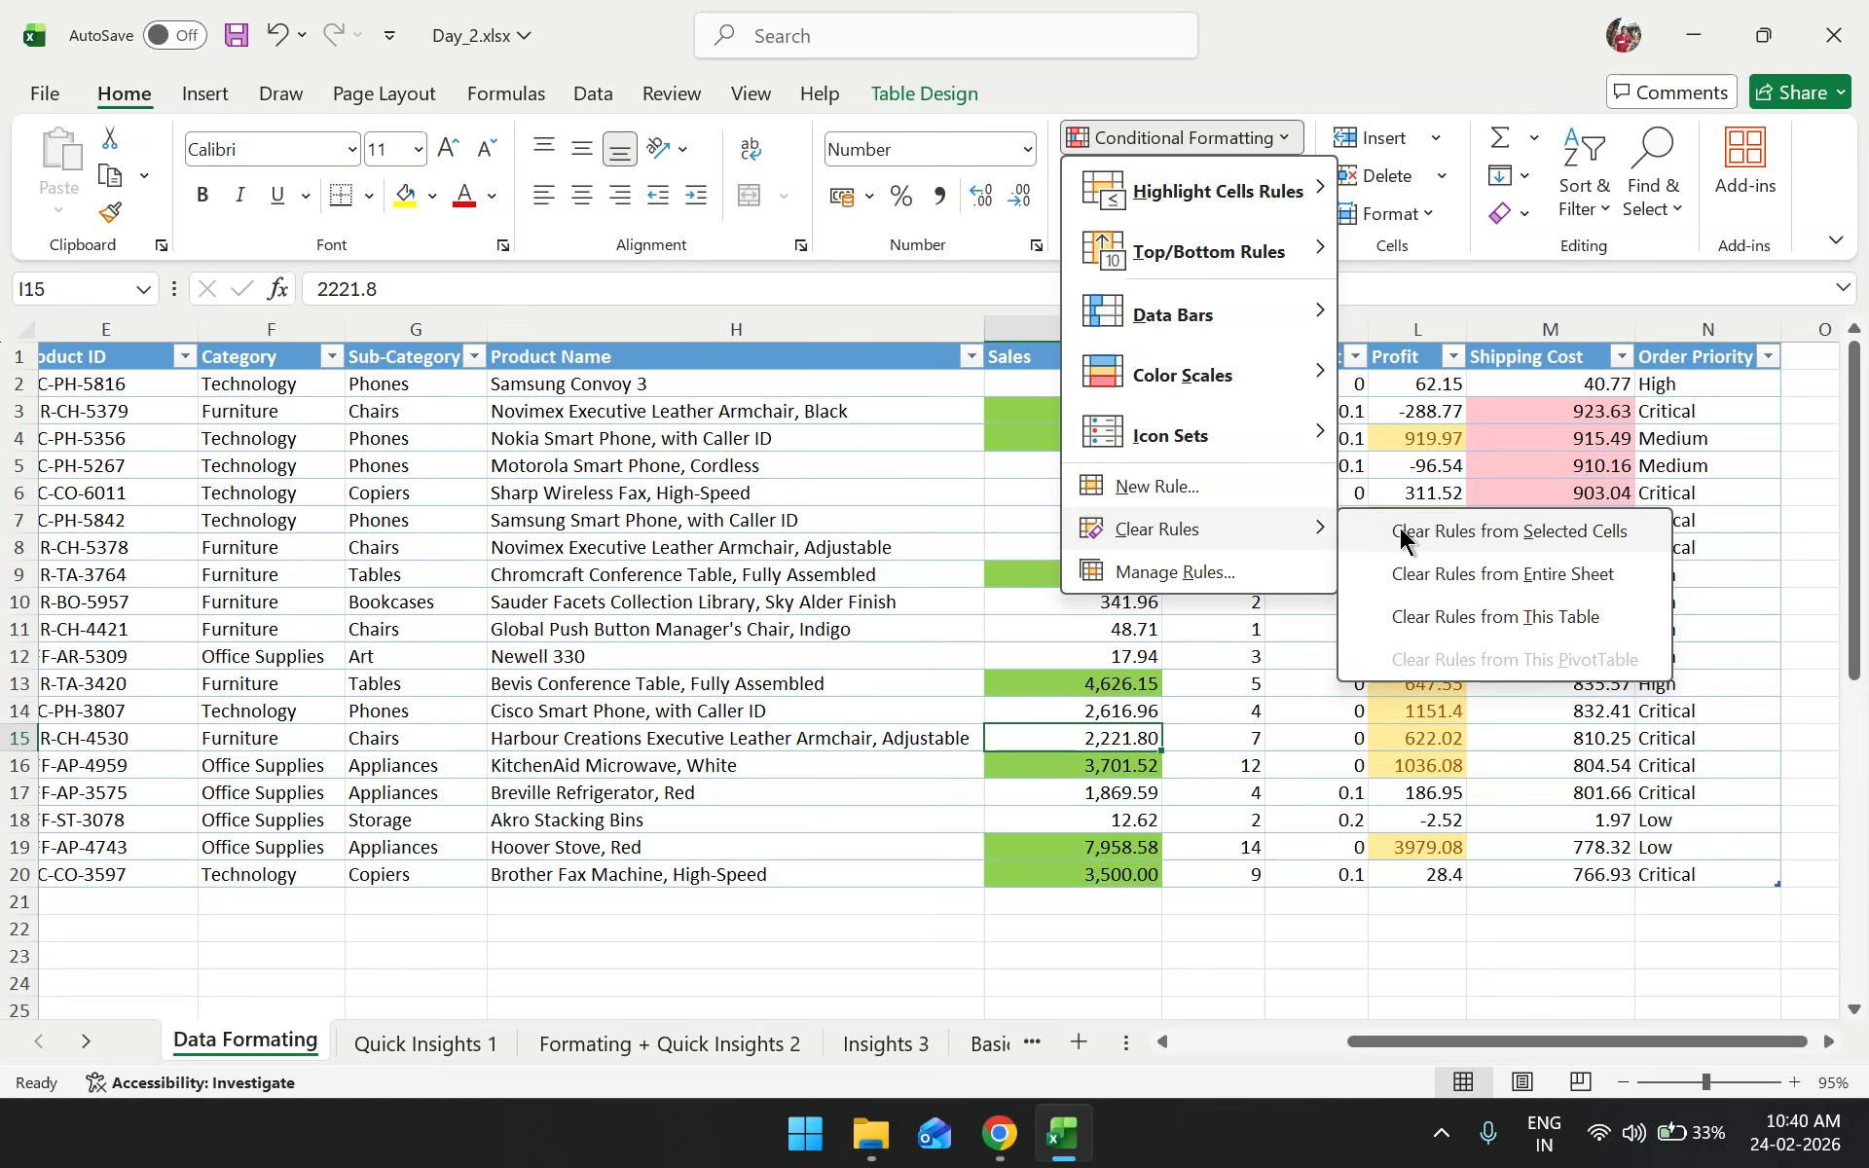
{"action": "left_click", "coordinate": [1451, 584]}
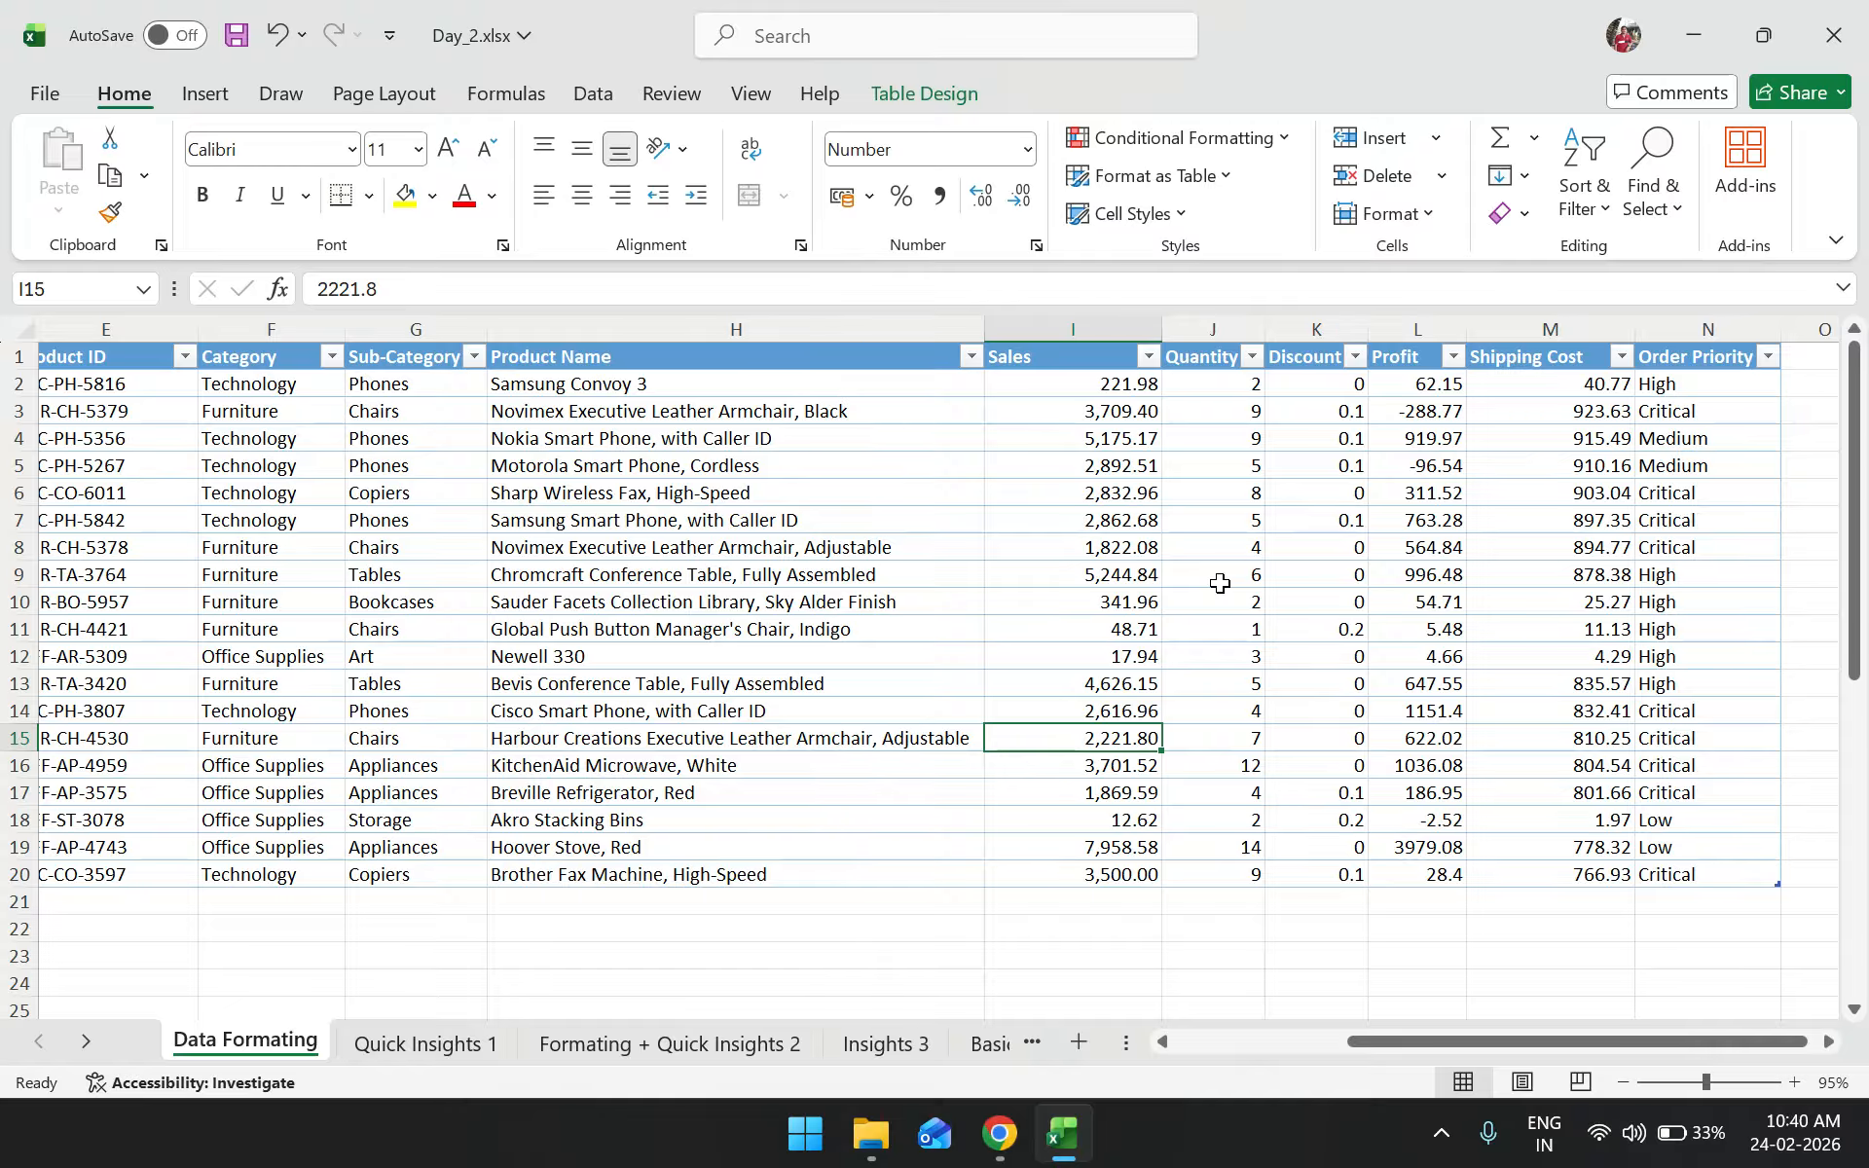
{"action": "key", "text": "BackSpace"}
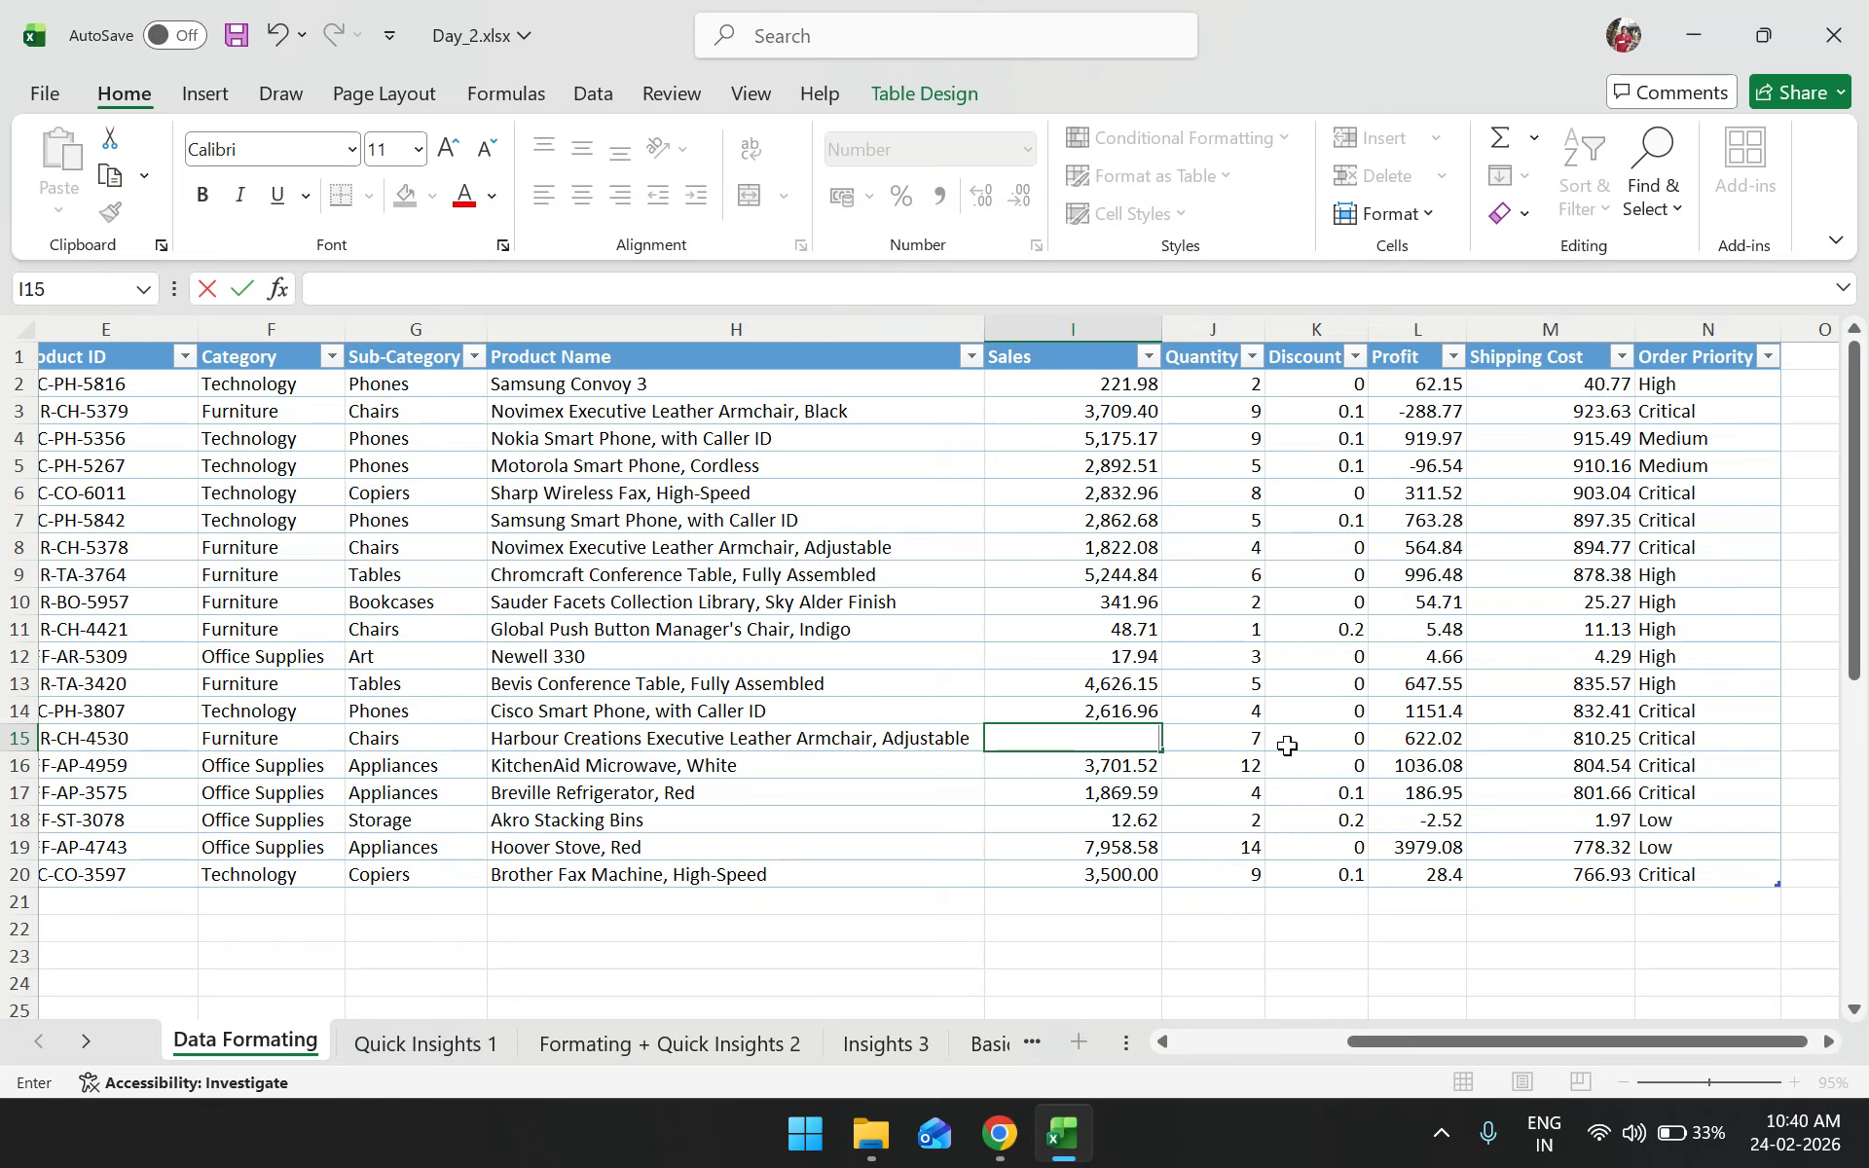
Exit the f.lux and WhatsApp background apps running in the system tray
{"action": "left_click", "coordinate": [1427, 1151]}
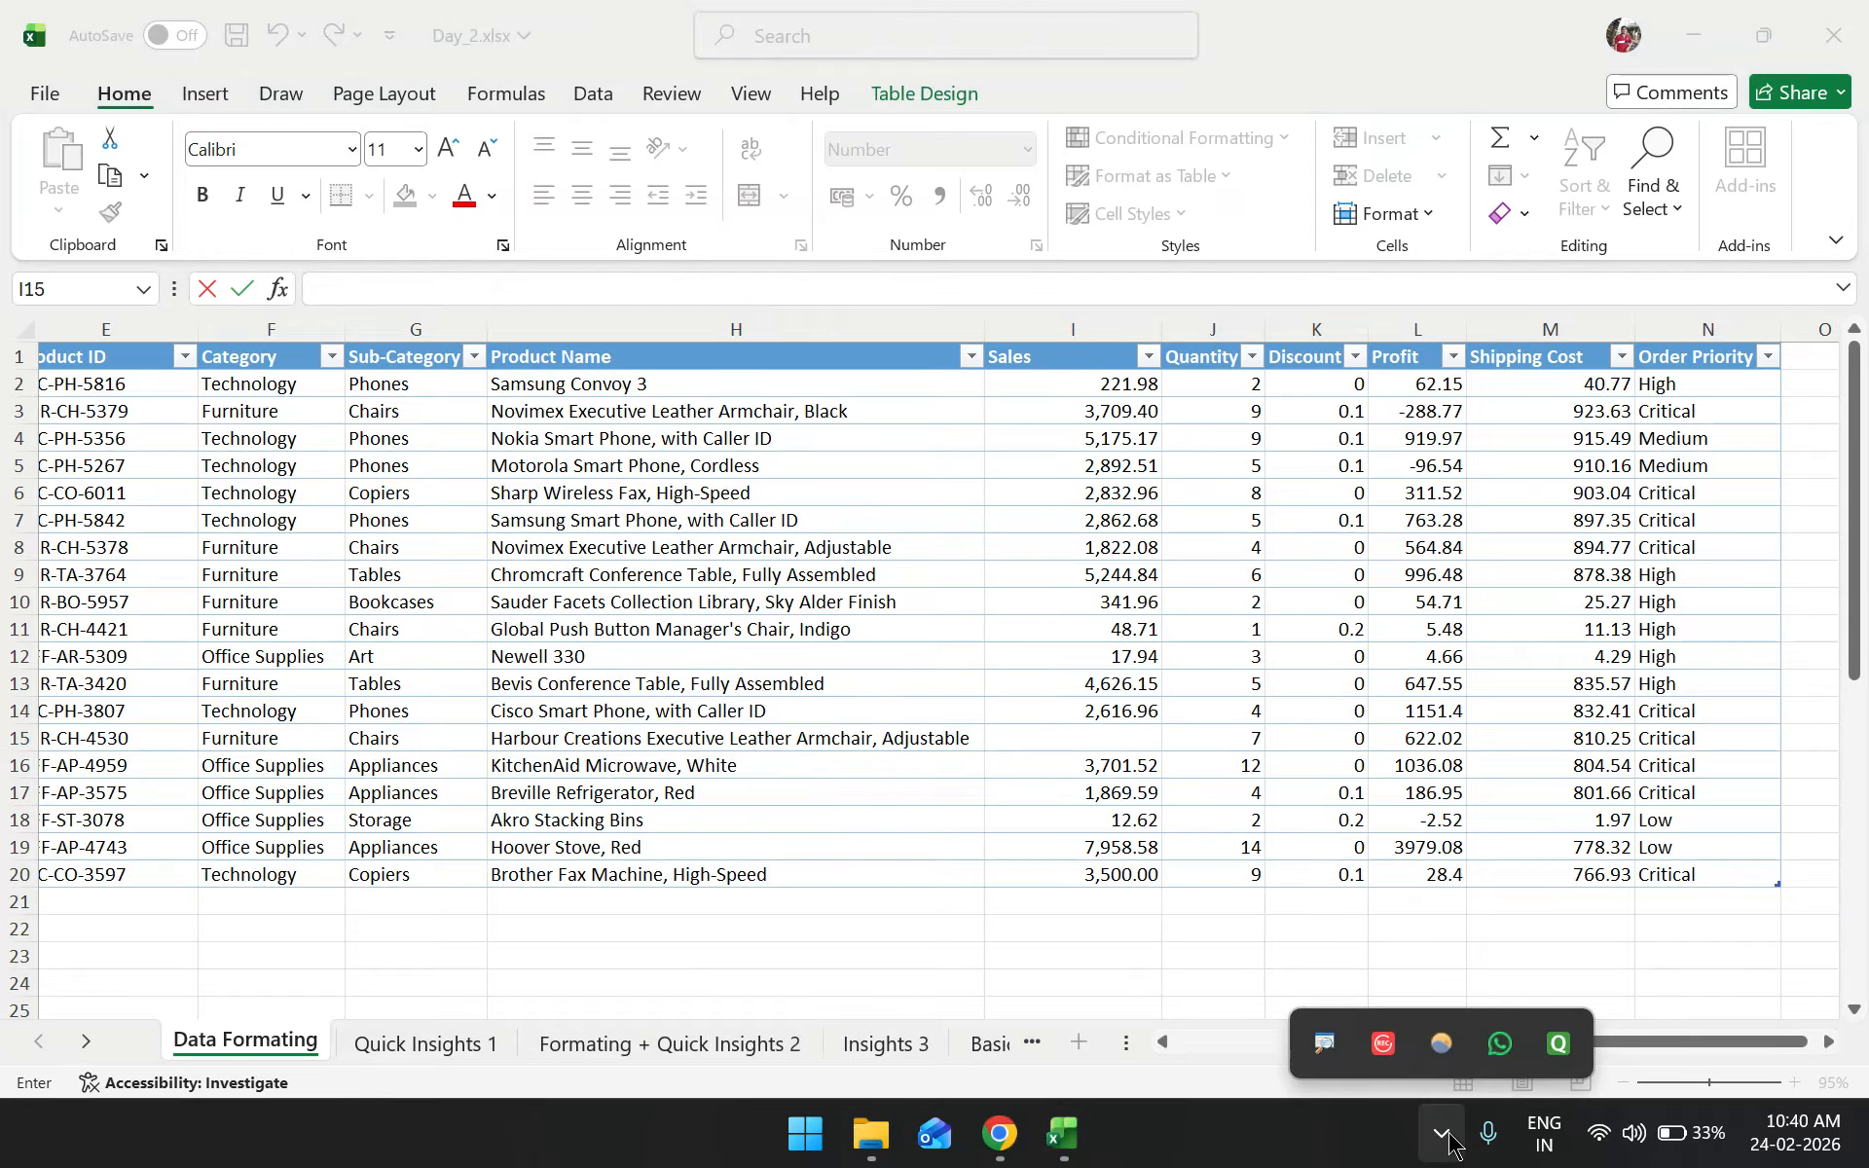
{"action": "right_click", "coordinate": [1428, 1049]}
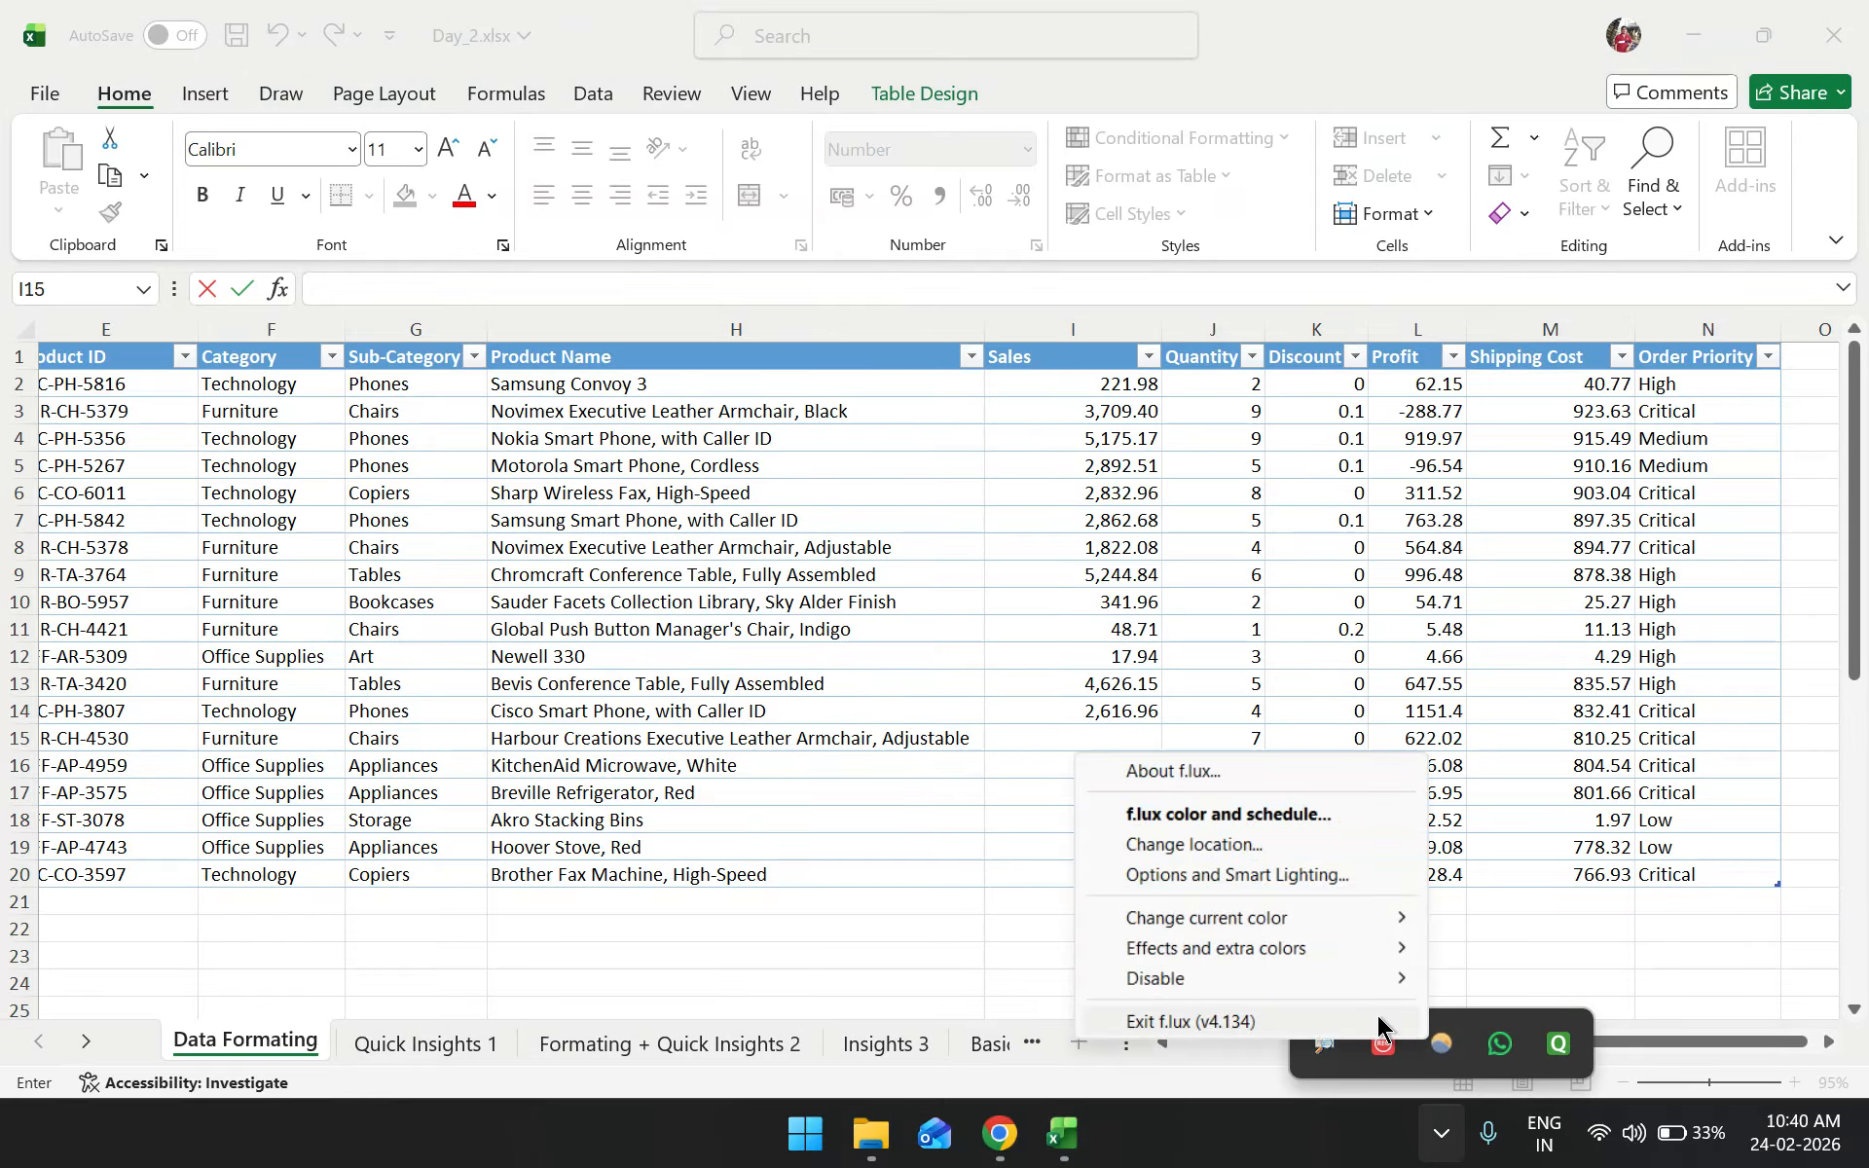
{"action": "left_click", "coordinate": [1377, 1014]}
{"action": "right_click", "coordinate": [1471, 1053]}
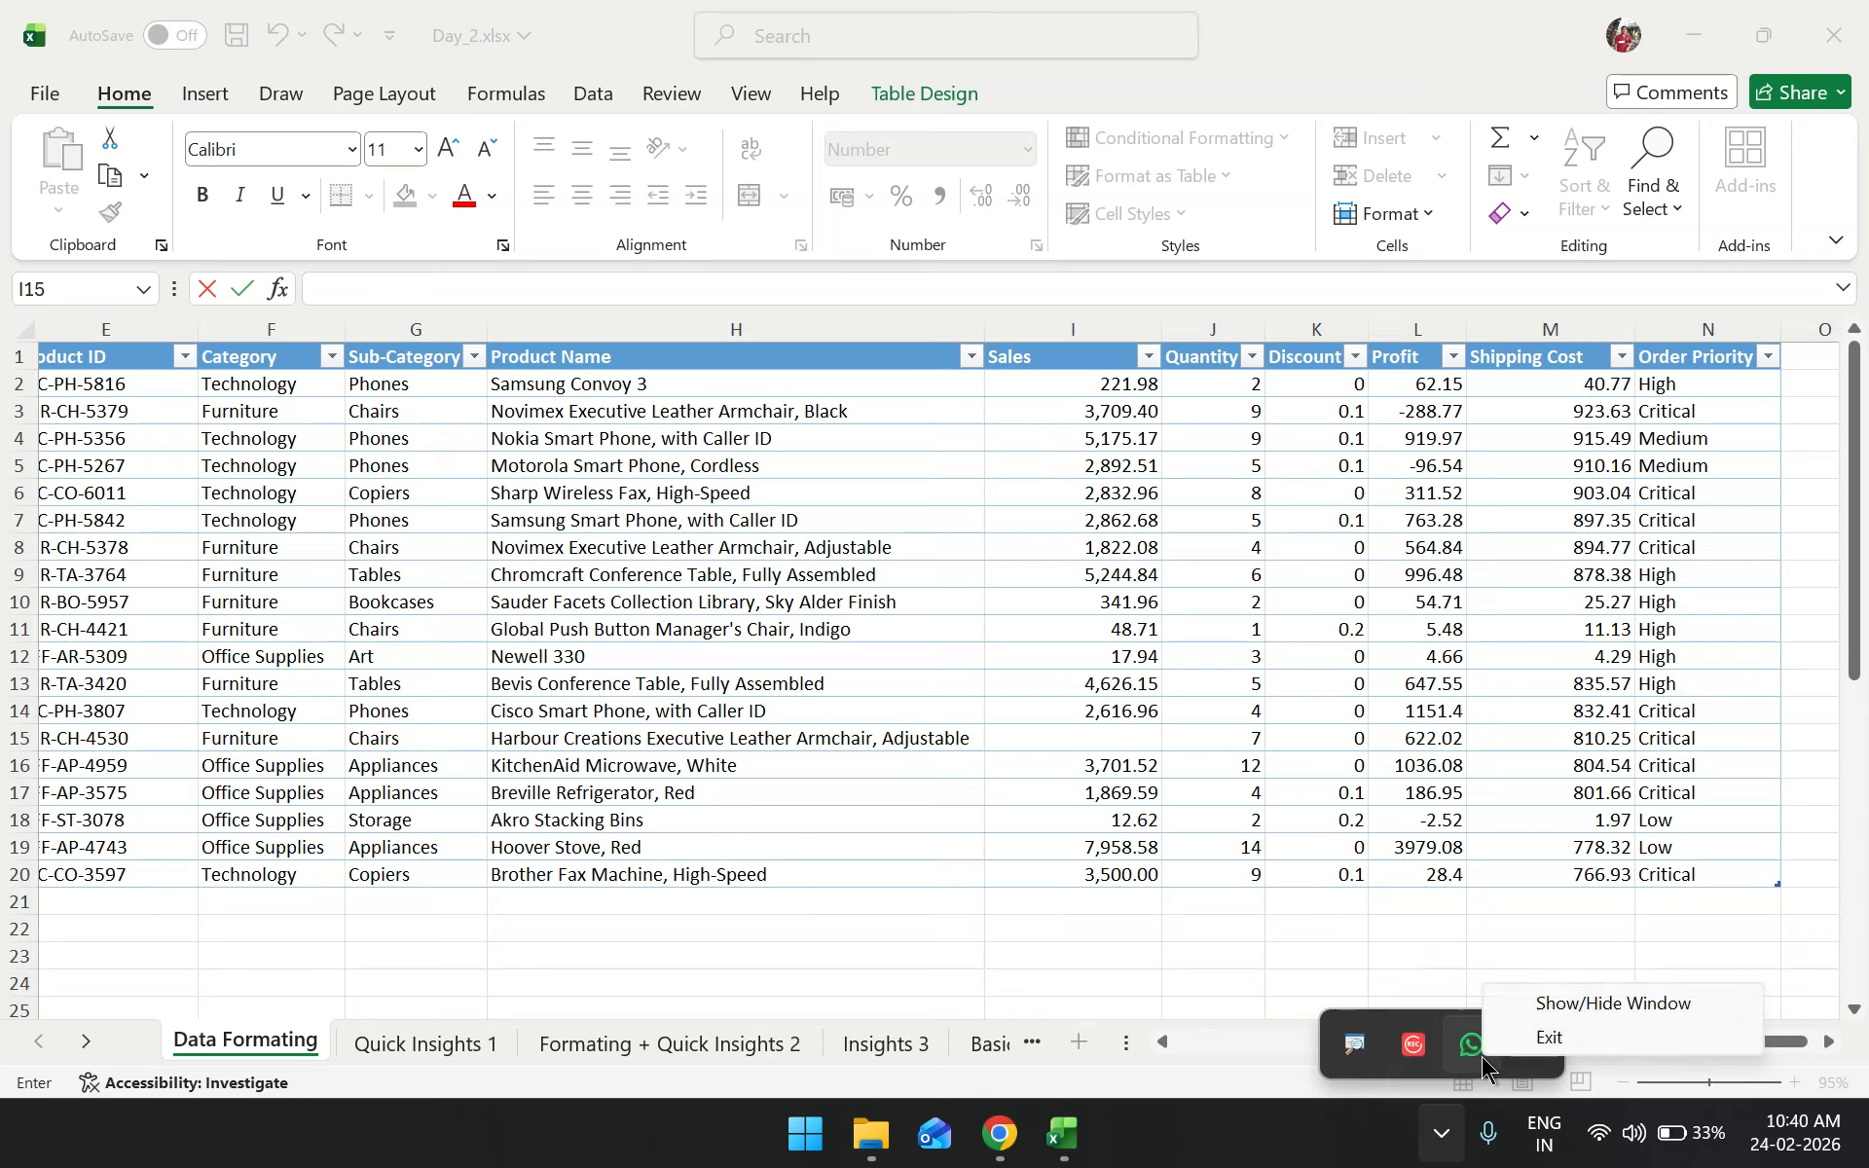
{"action": "left_click", "coordinate": [1505, 1042]}
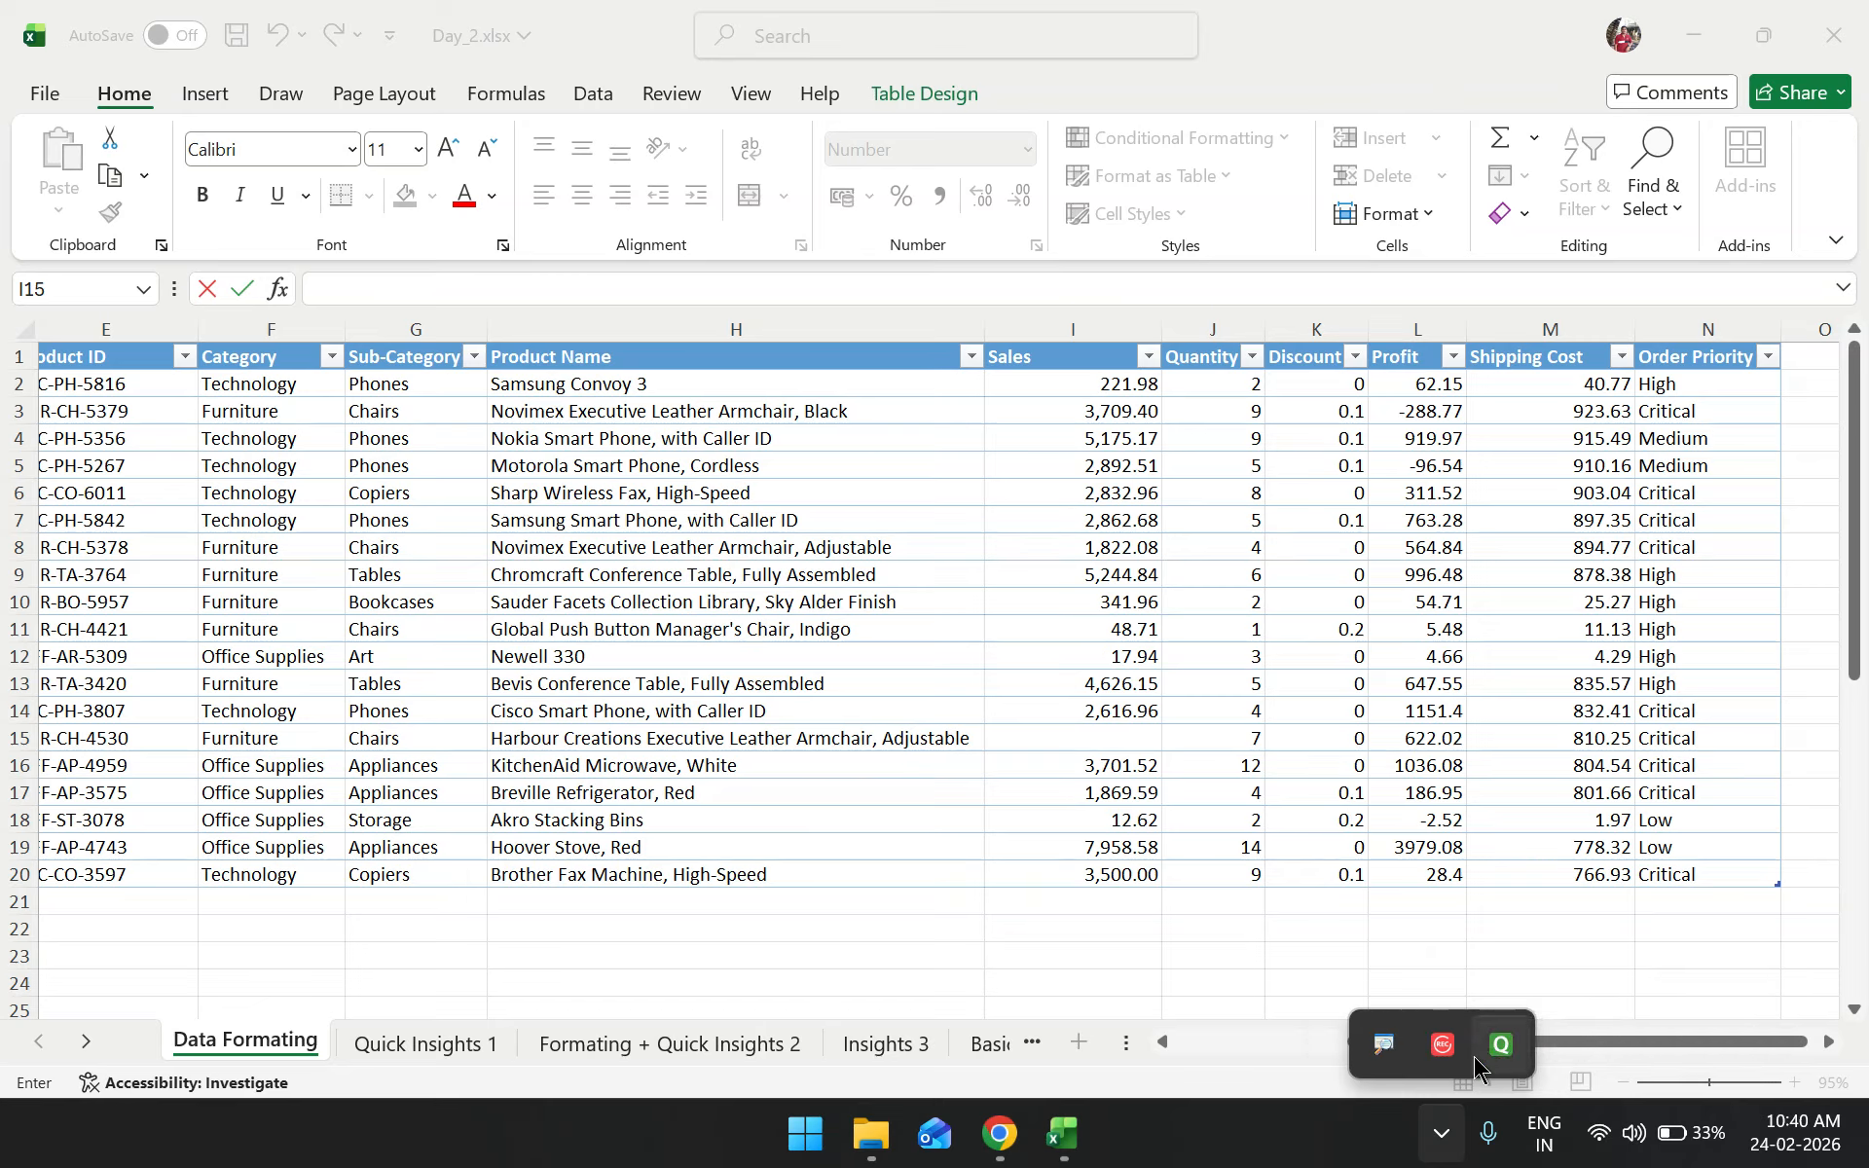
{"action": "right_click", "coordinate": [1503, 1050]}
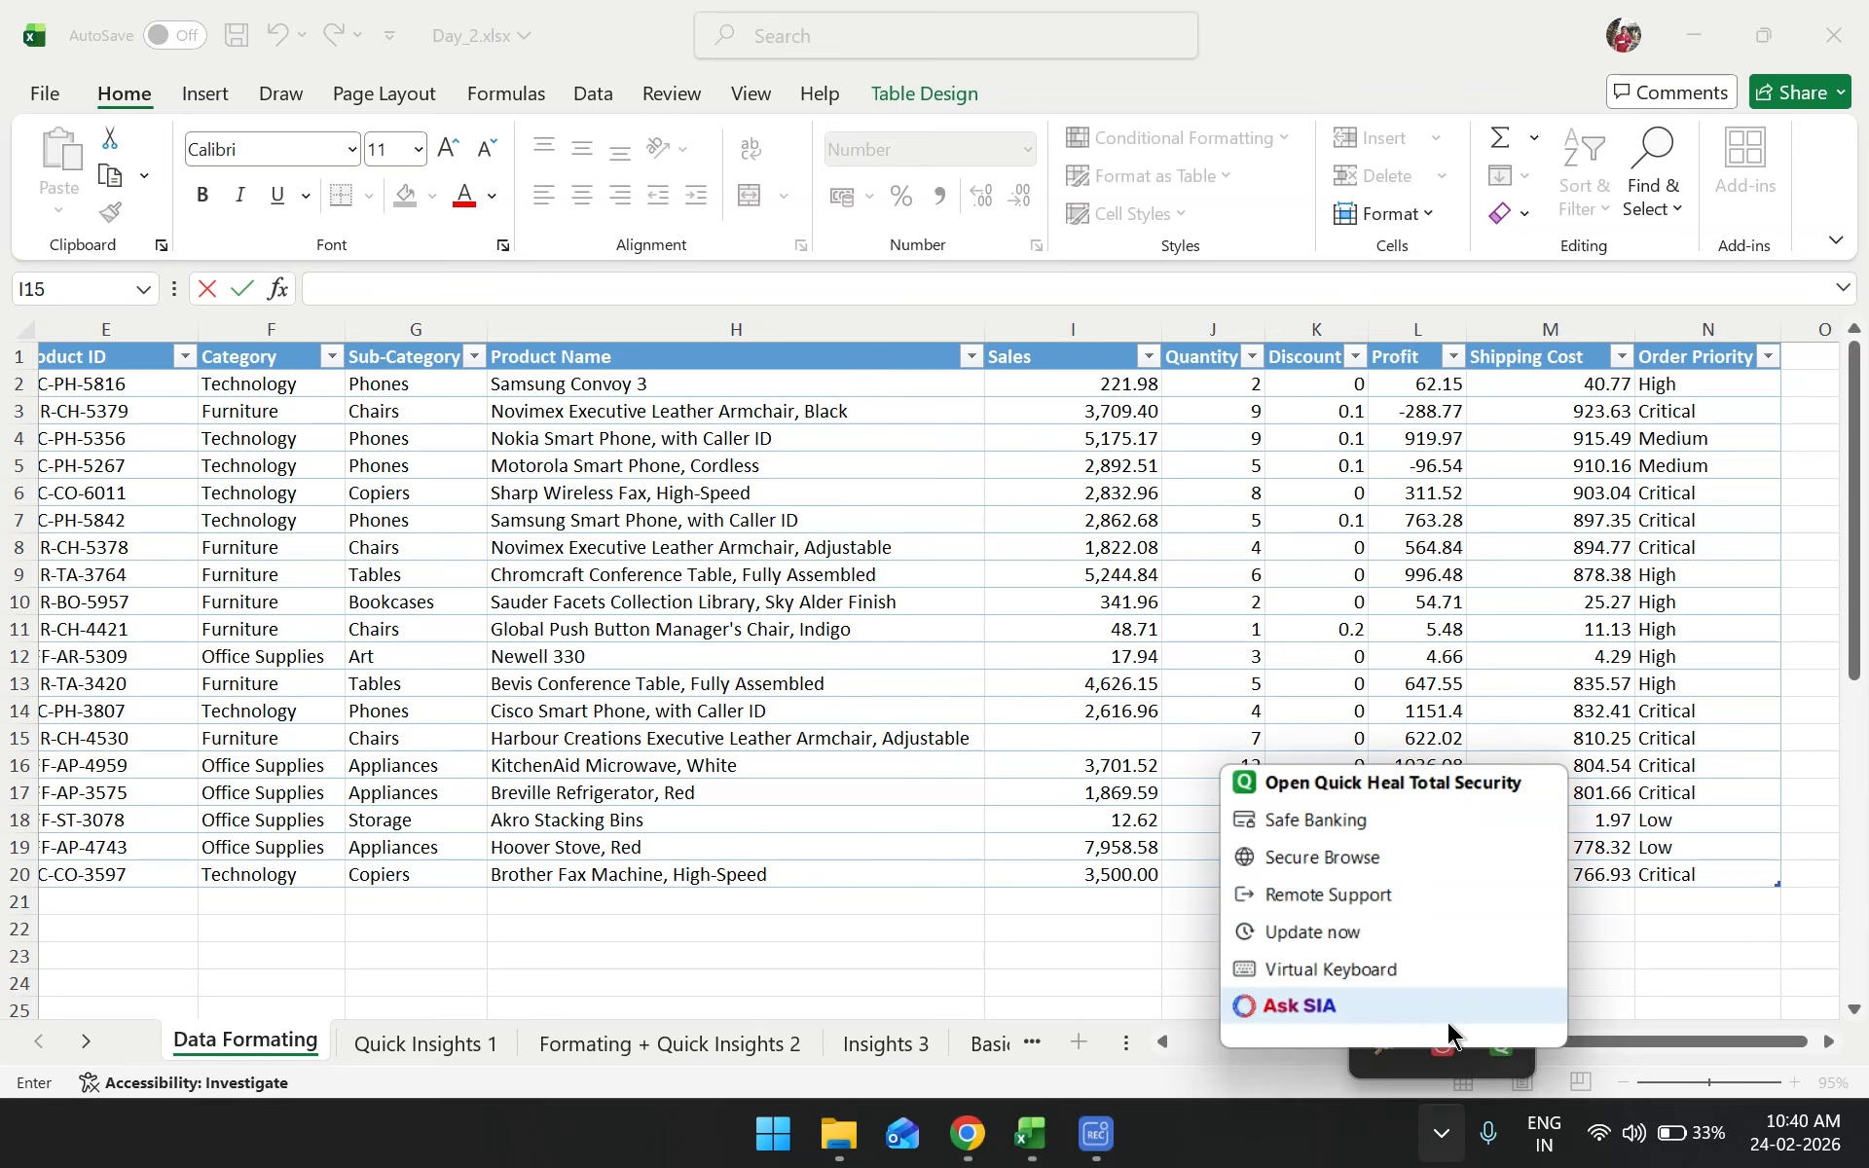
{"action": "left_click", "coordinate": [1292, 1112]}
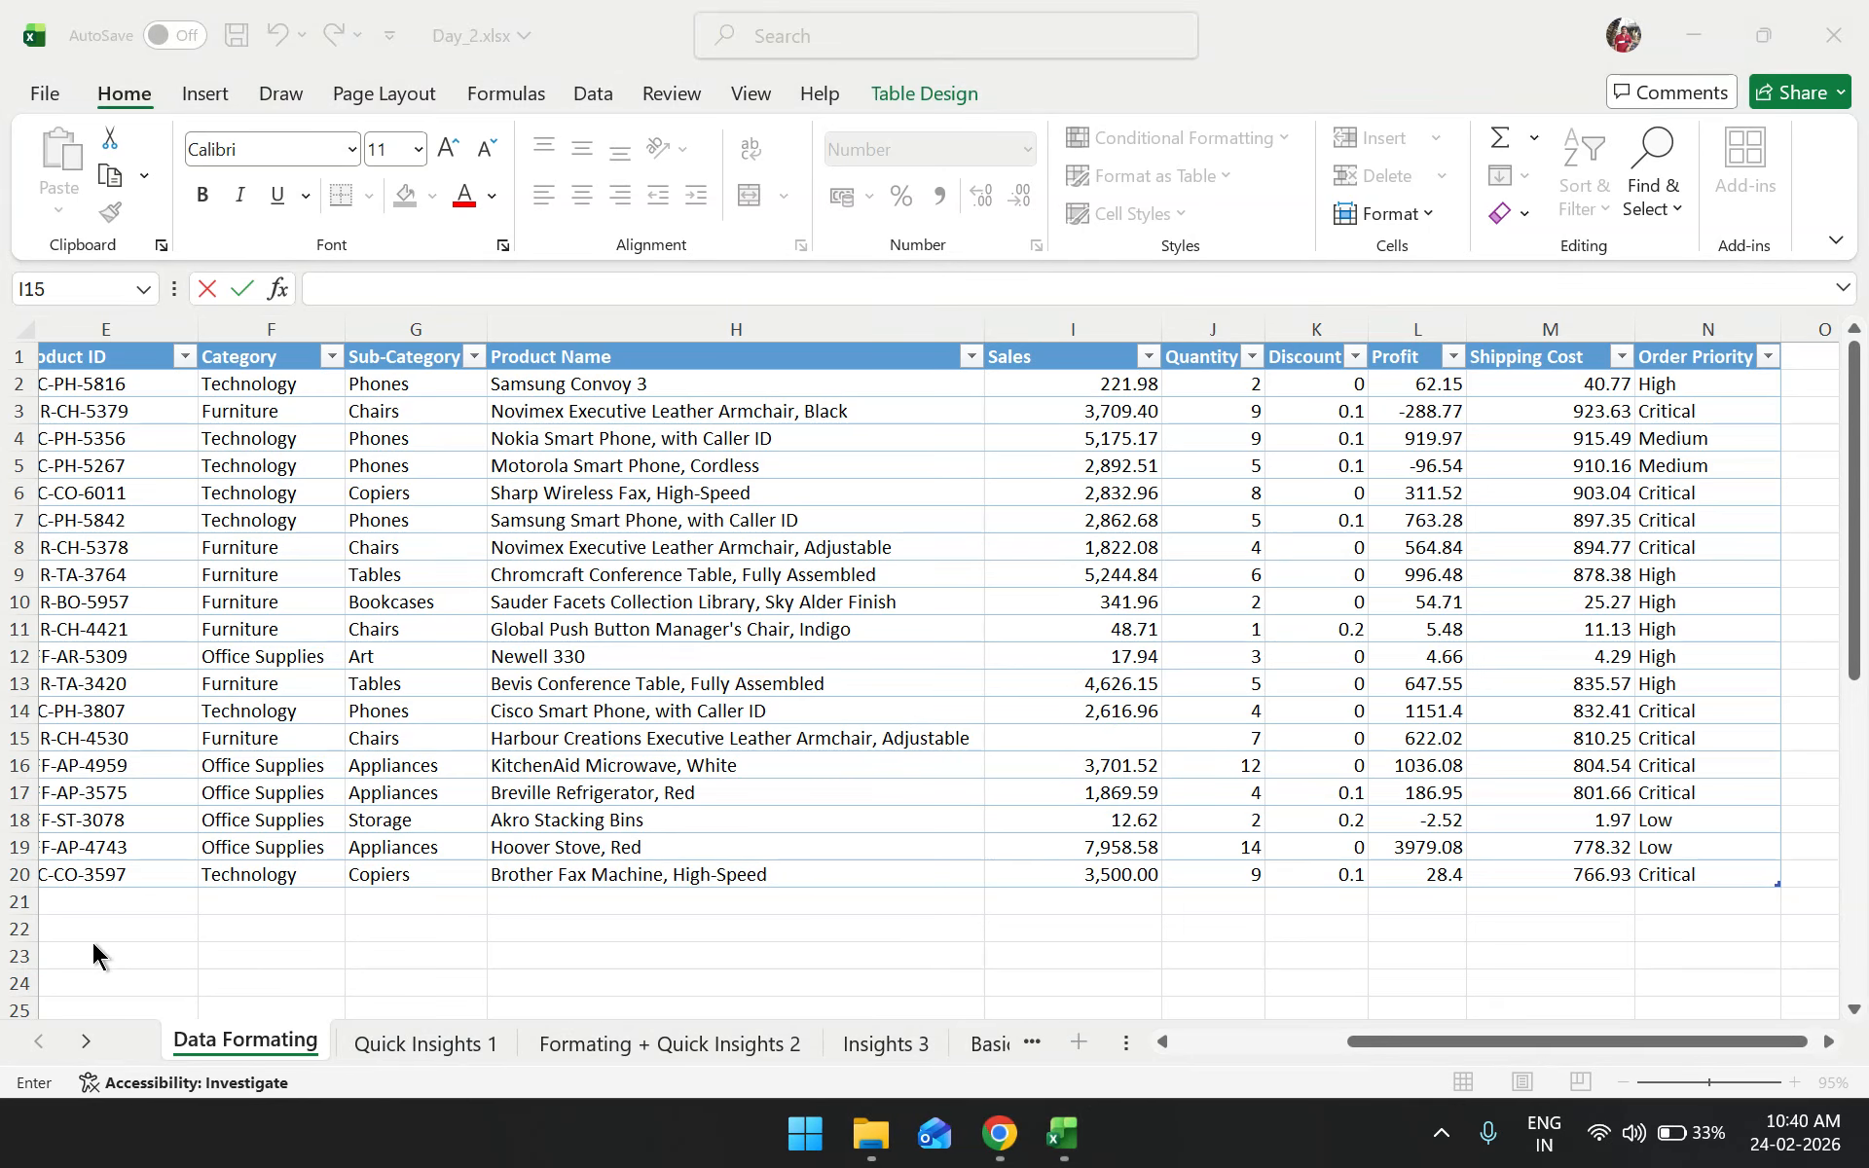
Leave the emptied Sales cell I15 and look across the table's columns from Order Date to Order Priority
{"action": "scroll", "coordinate": [857, 844], "scroll_direction": "up", "scroll_amount": 1}
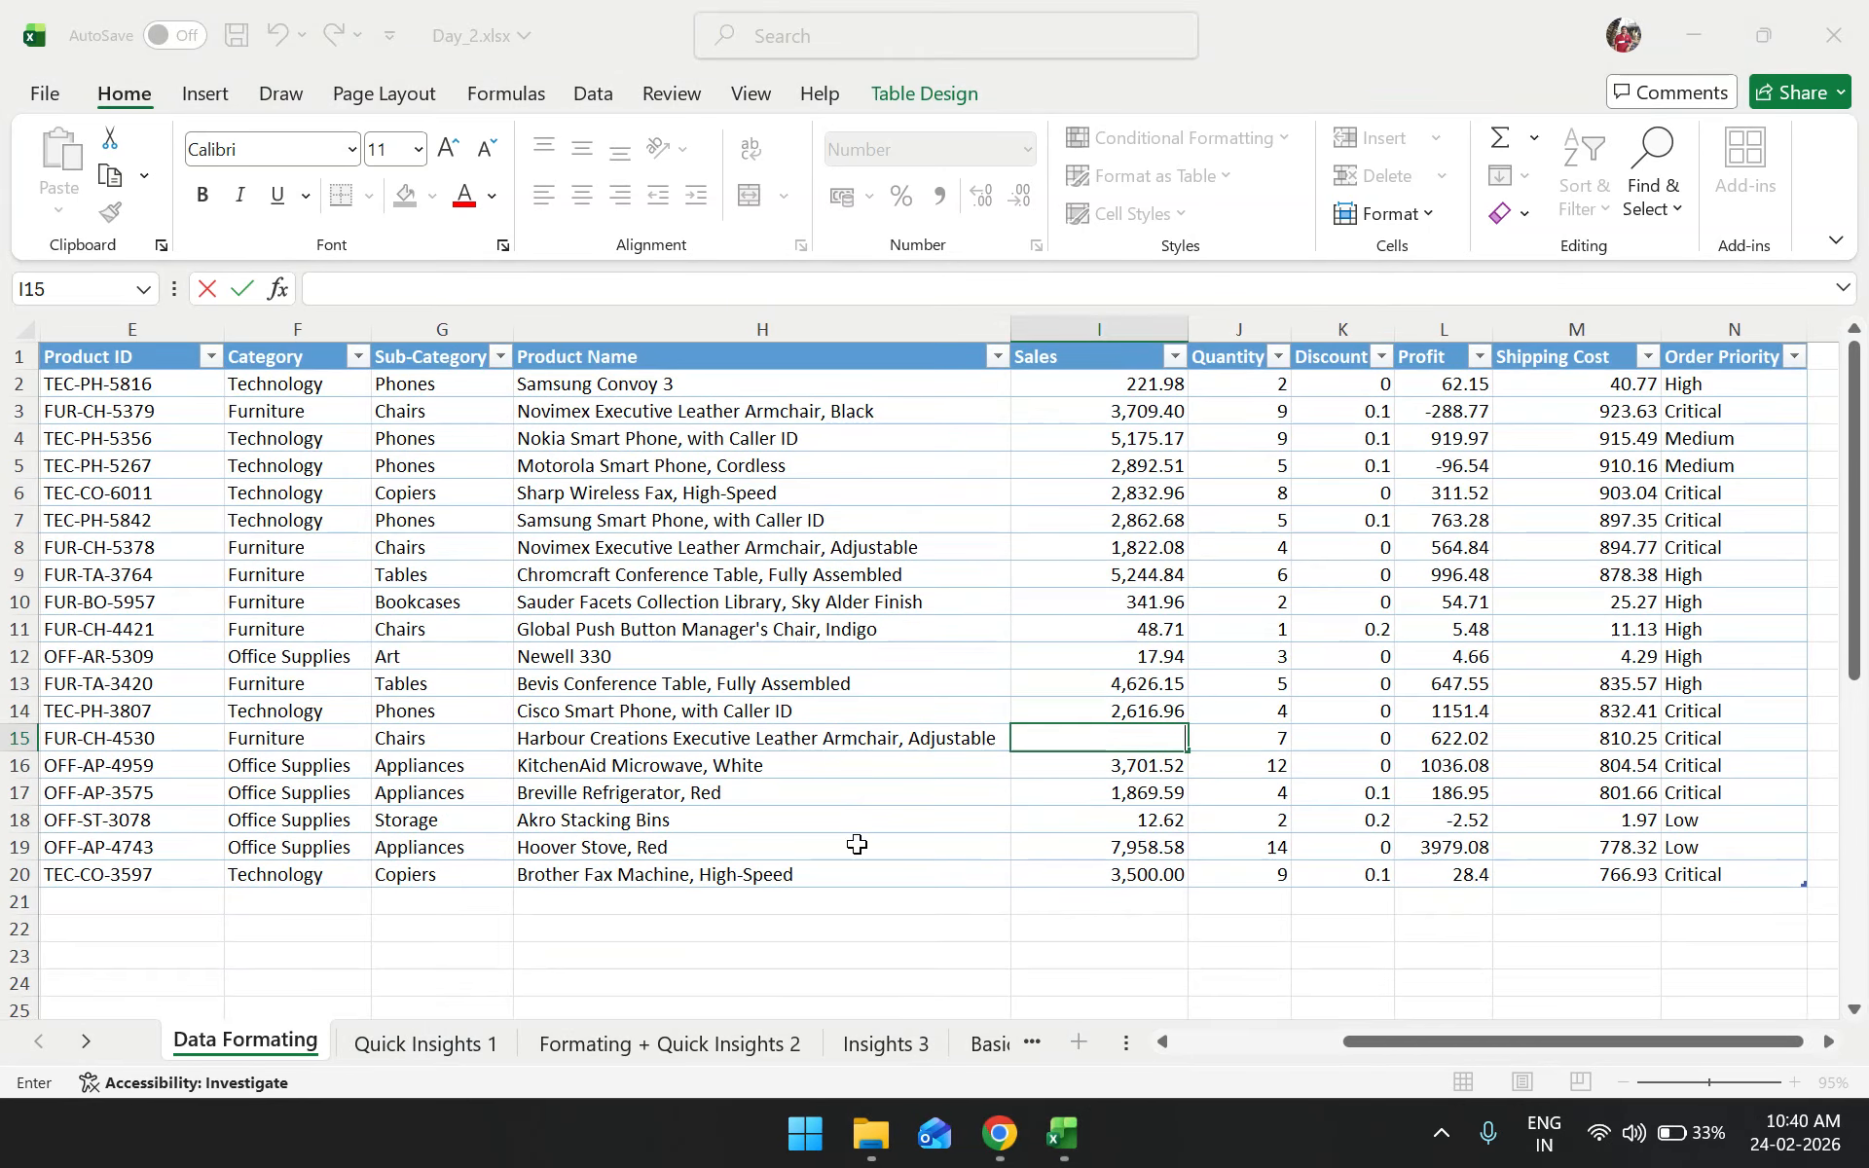
{"action": "left_click", "coordinate": [1059, 581]}
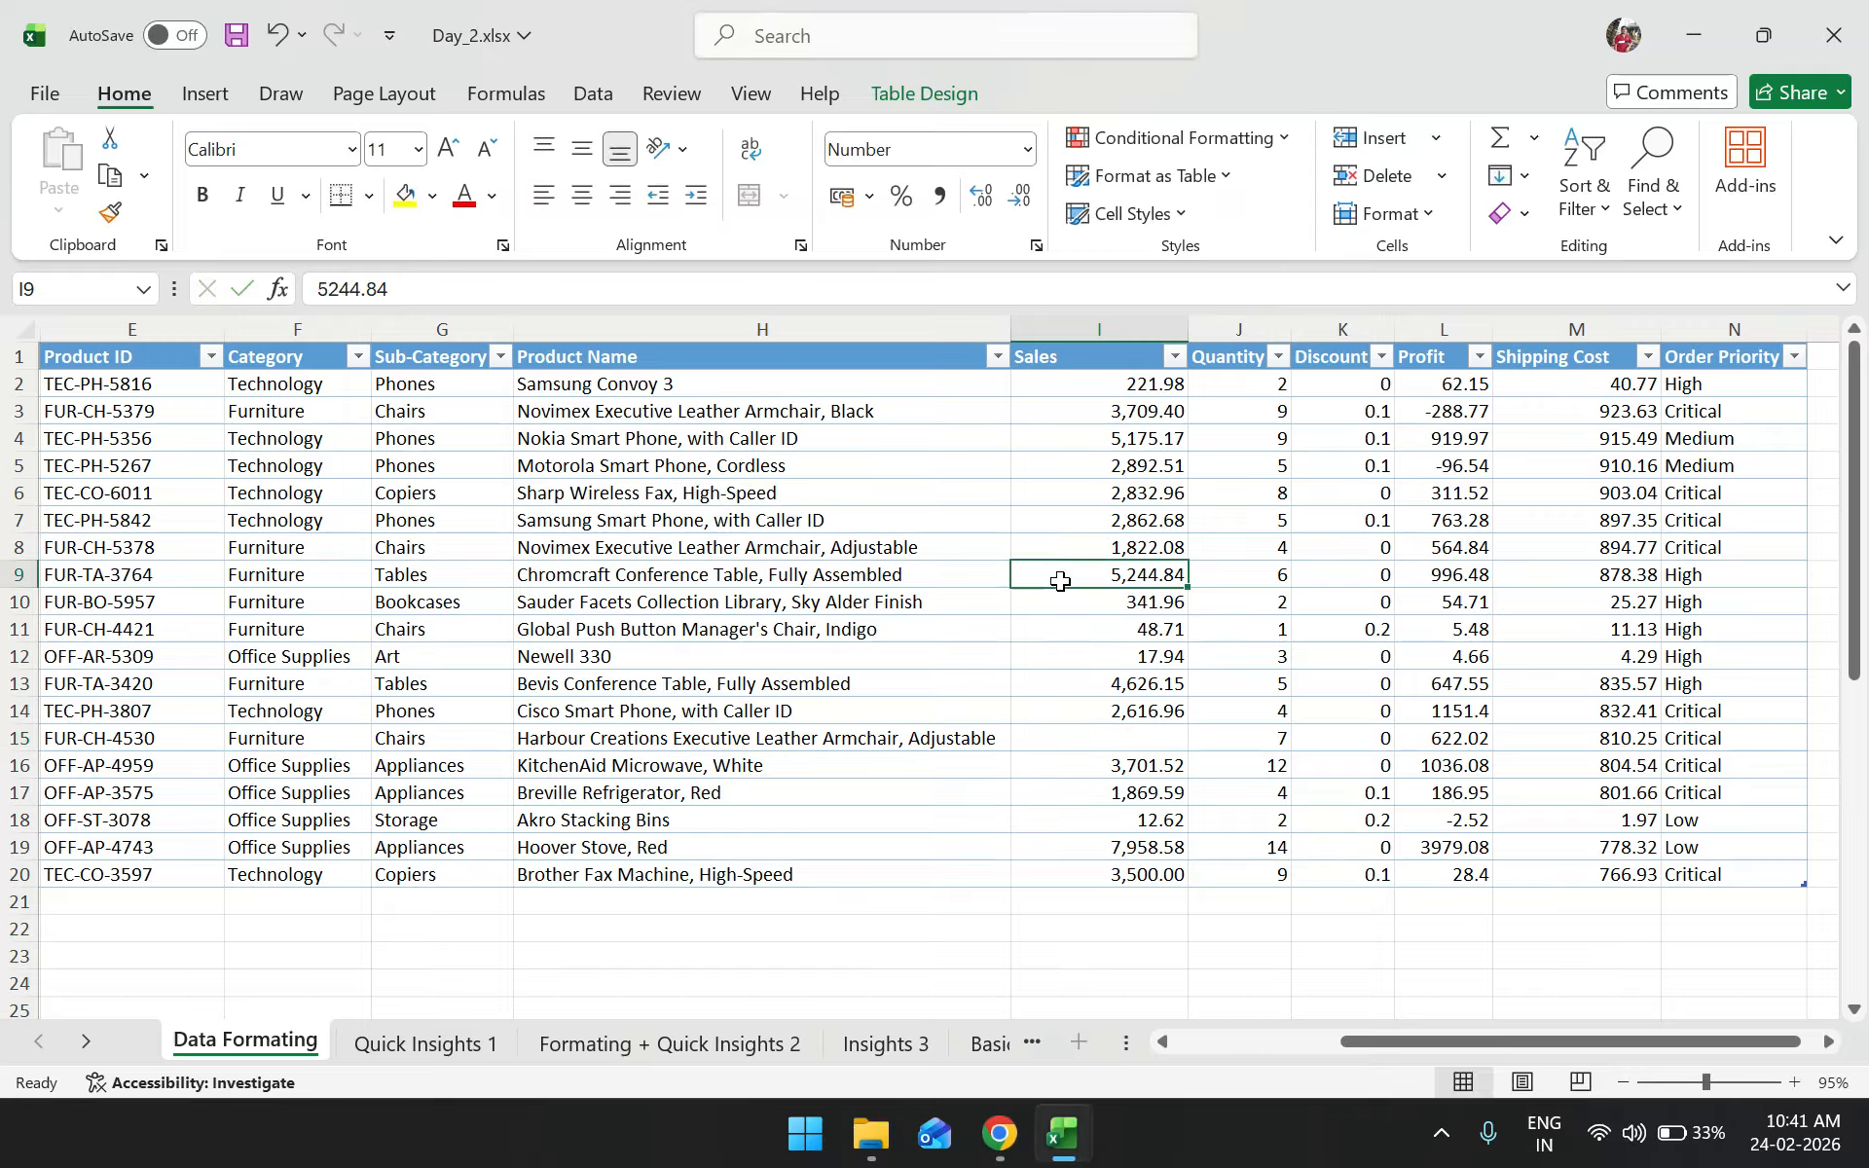
{"action": "scroll", "coordinate": [825, 588], "scroll_direction": "left", "scroll_amount": 5}
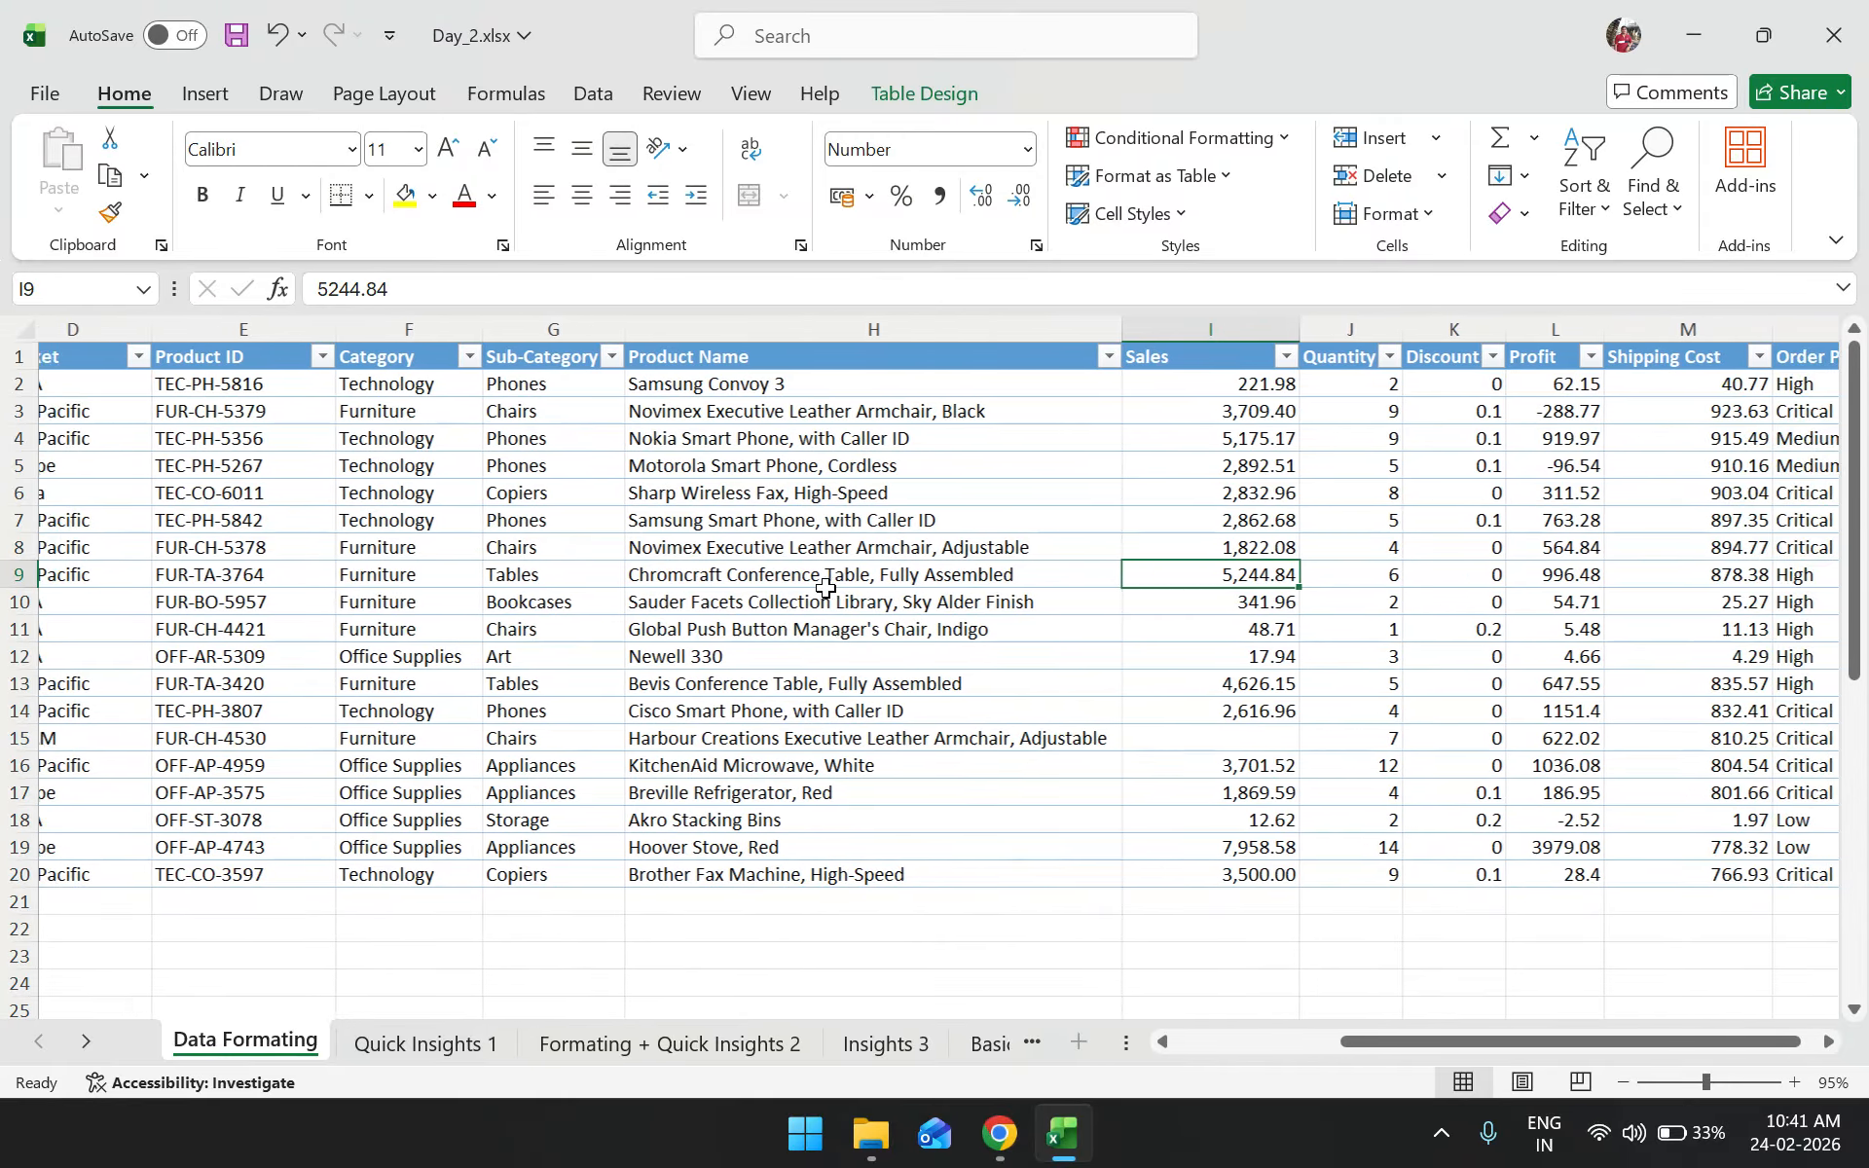
{"action": "scroll", "coordinate": [825, 588], "scroll_direction": "left", "scroll_amount": 1}
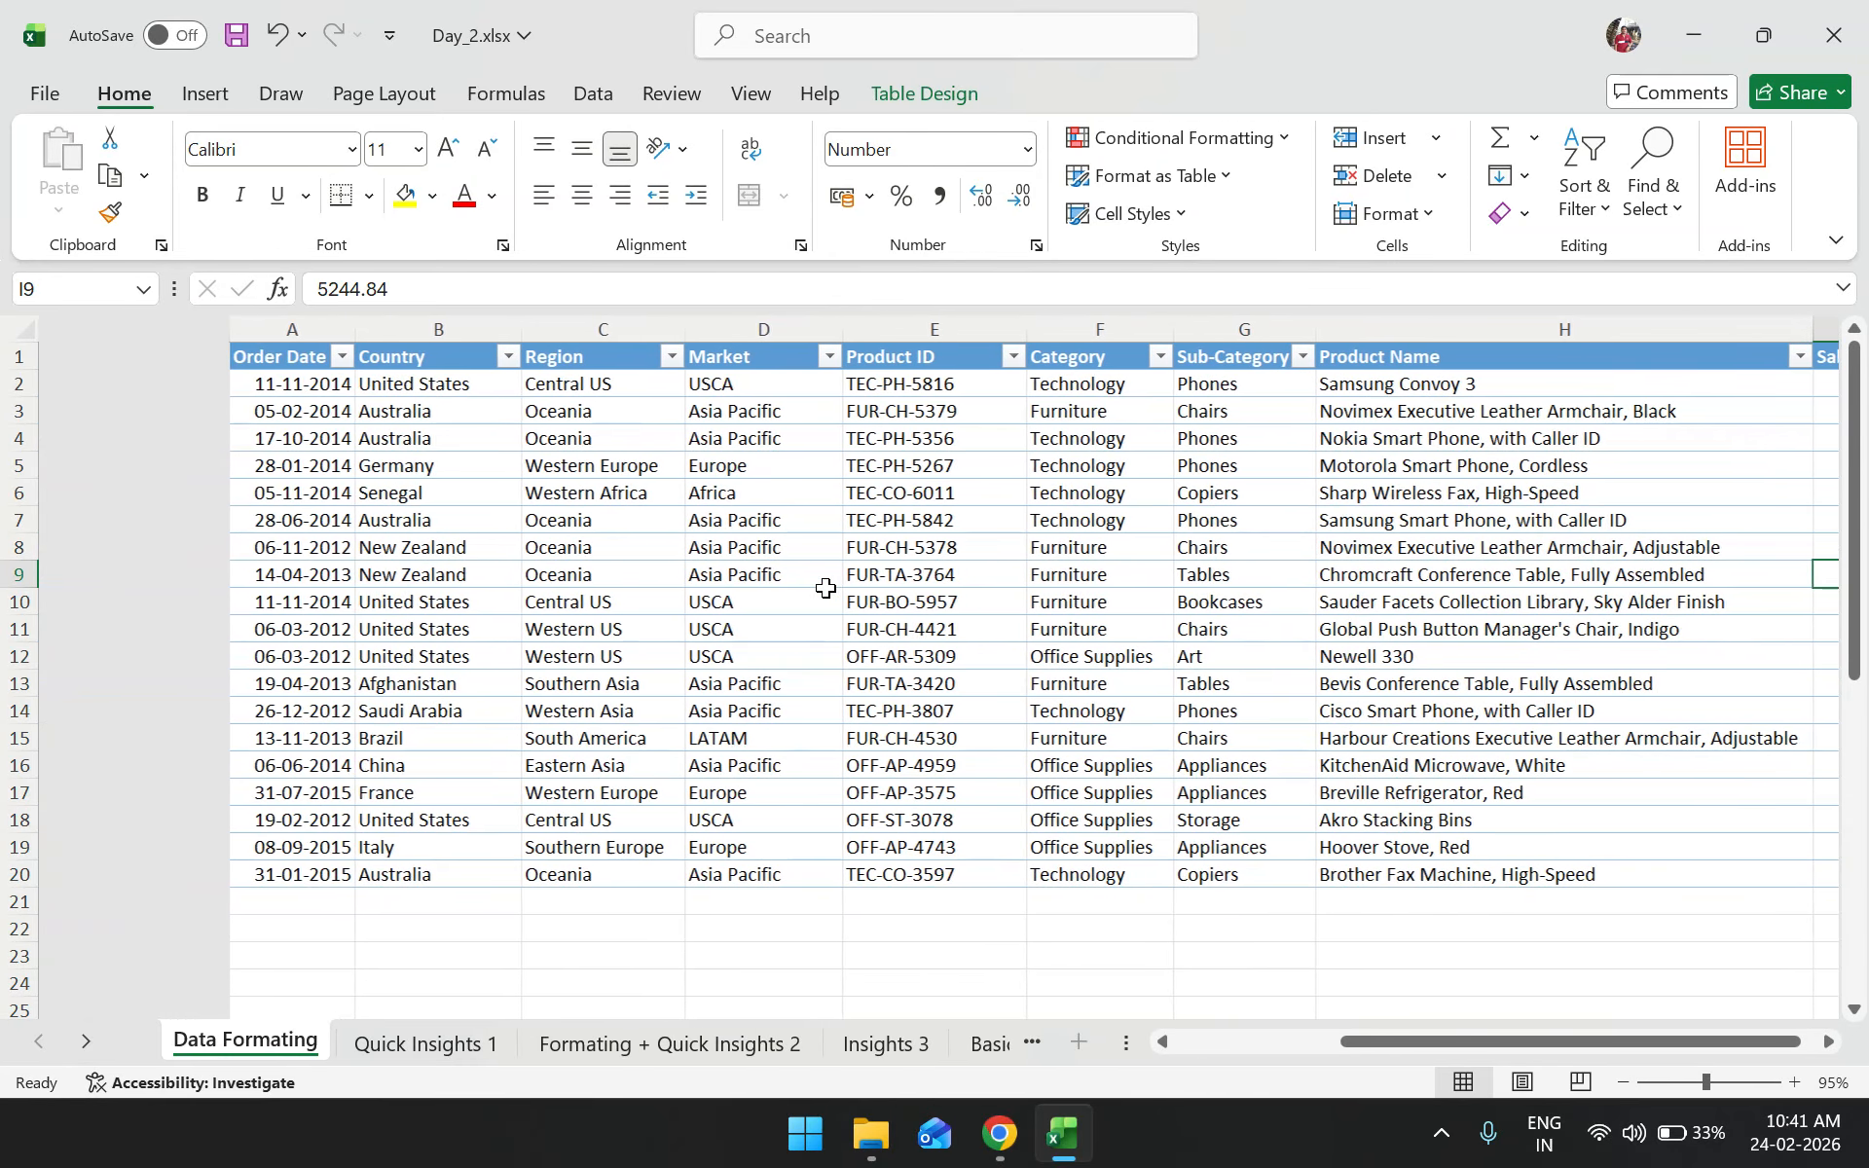
{"action": "scroll", "coordinate": [826, 588], "scroll_direction": "right", "scroll_amount": 4}
{"action": "scroll", "coordinate": [825, 588], "scroll_direction": "right", "scroll_amount": 1}
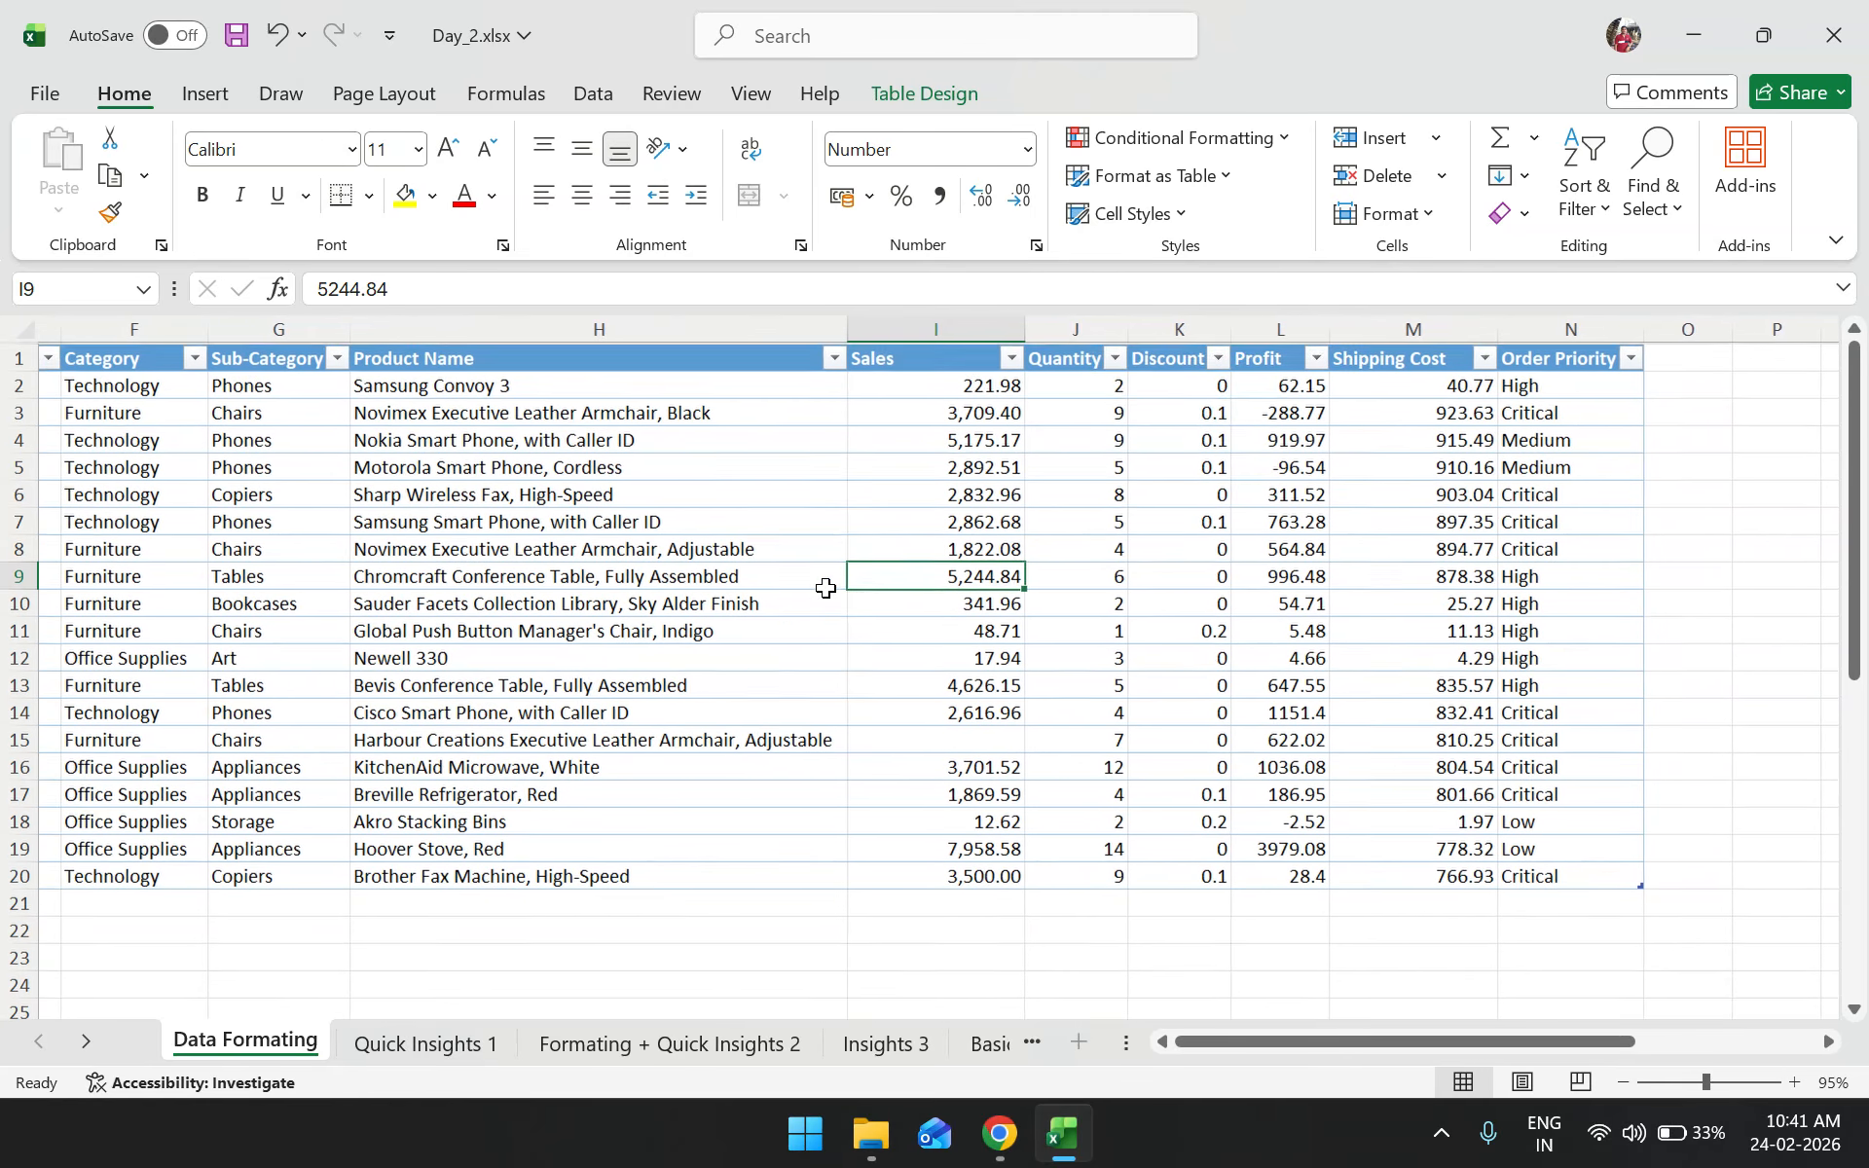
Highlight duplicate values in the Quantity cells J2:J20 with Light Red Fill with Dark Red Text
{"action": "left_click_drag", "start_coordinate": [1080, 387], "coordinate": [1072, 879]}
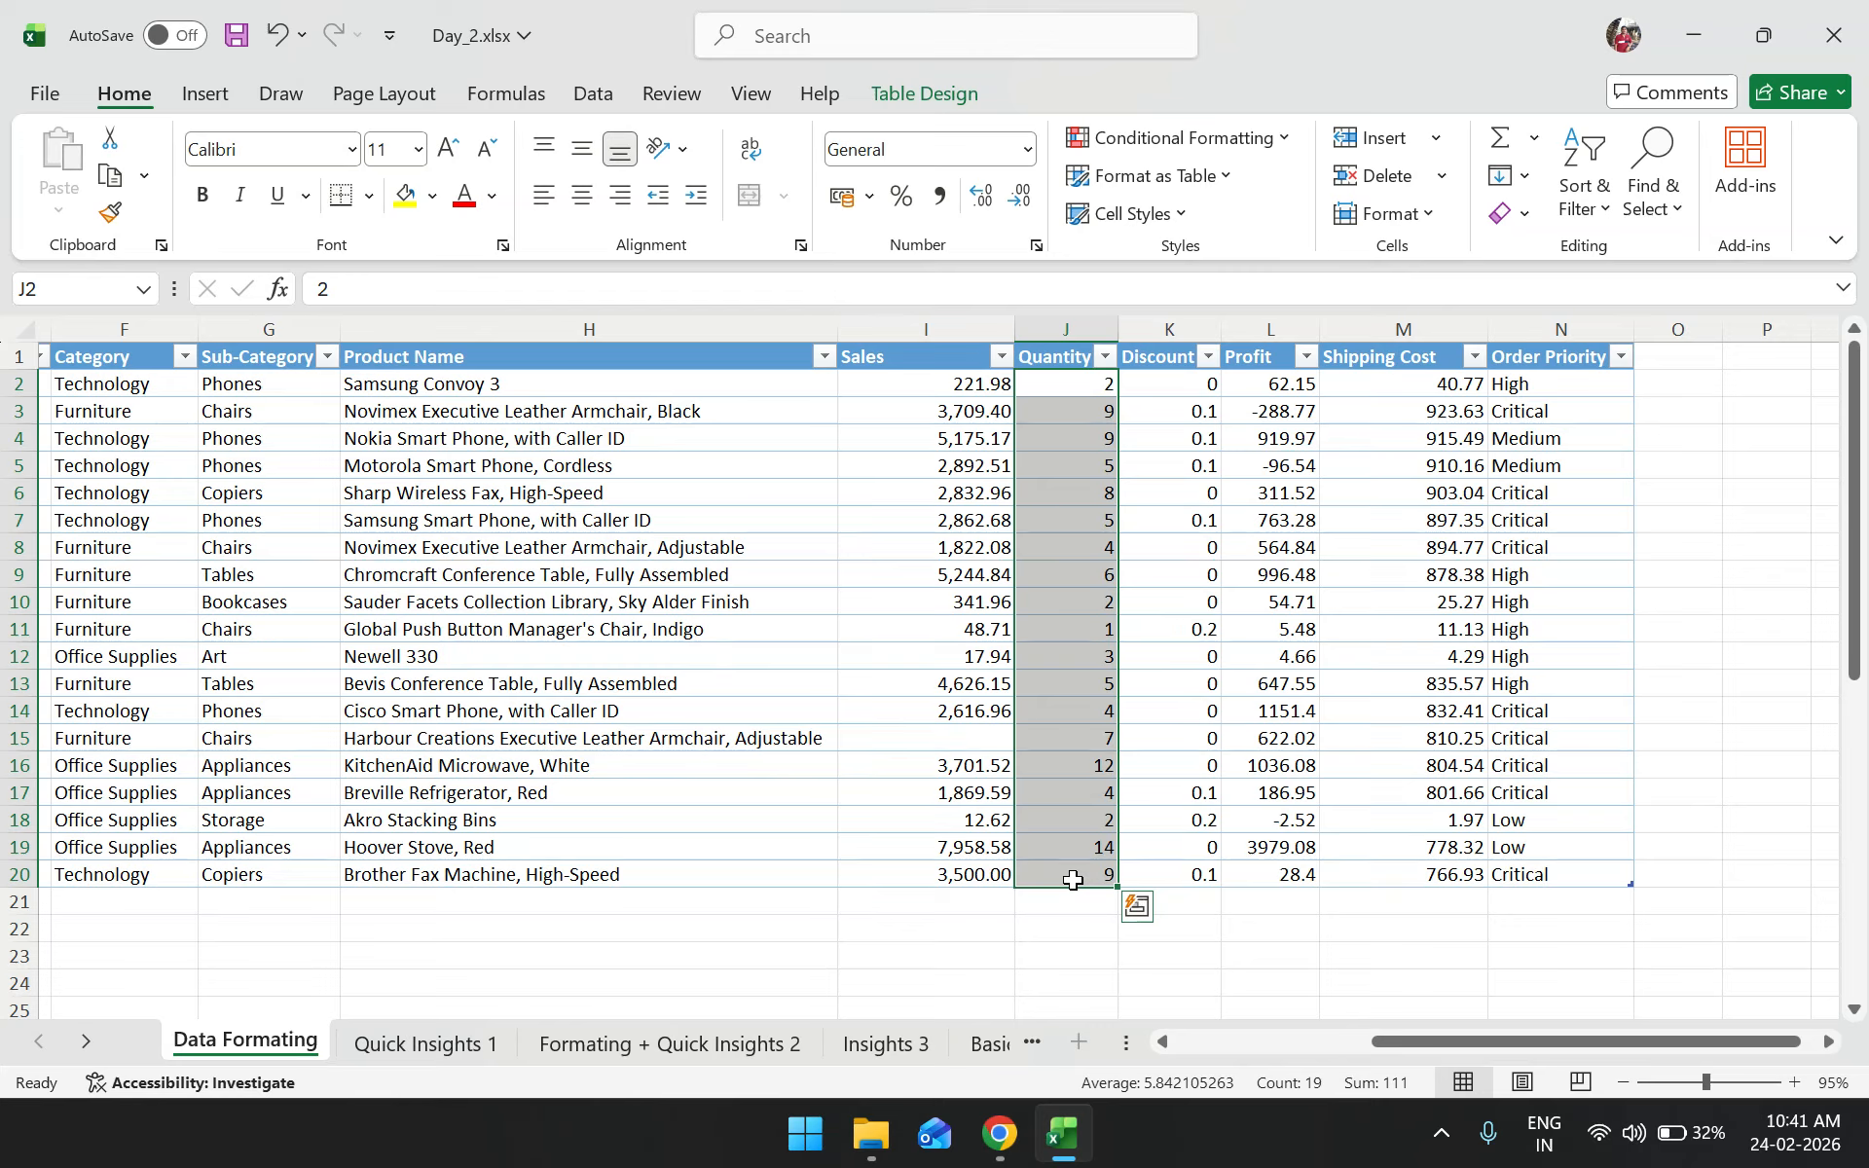
{"action": "left_click", "coordinate": [1072, 880]}
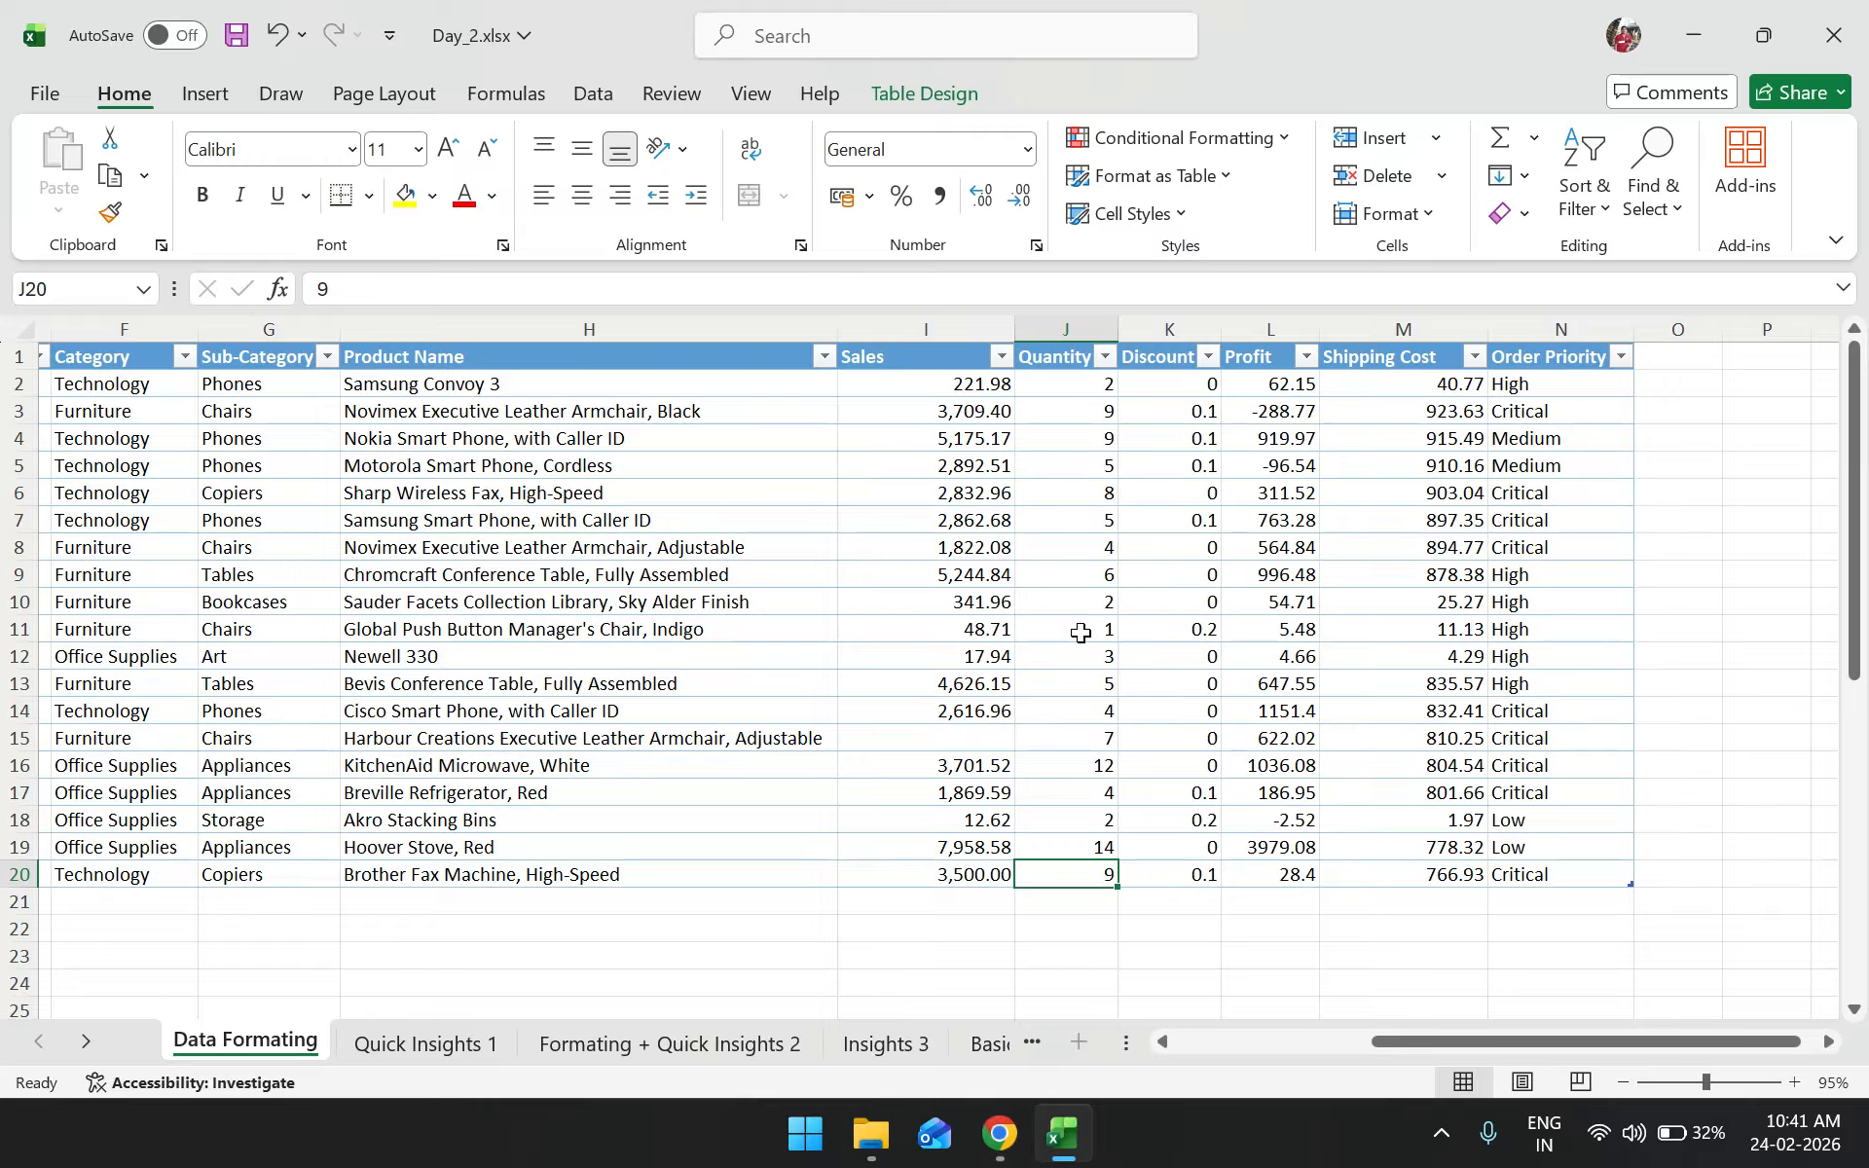
{"action": "left_click_drag", "start_coordinate": [1063, 382], "coordinate": [1100, 876]}
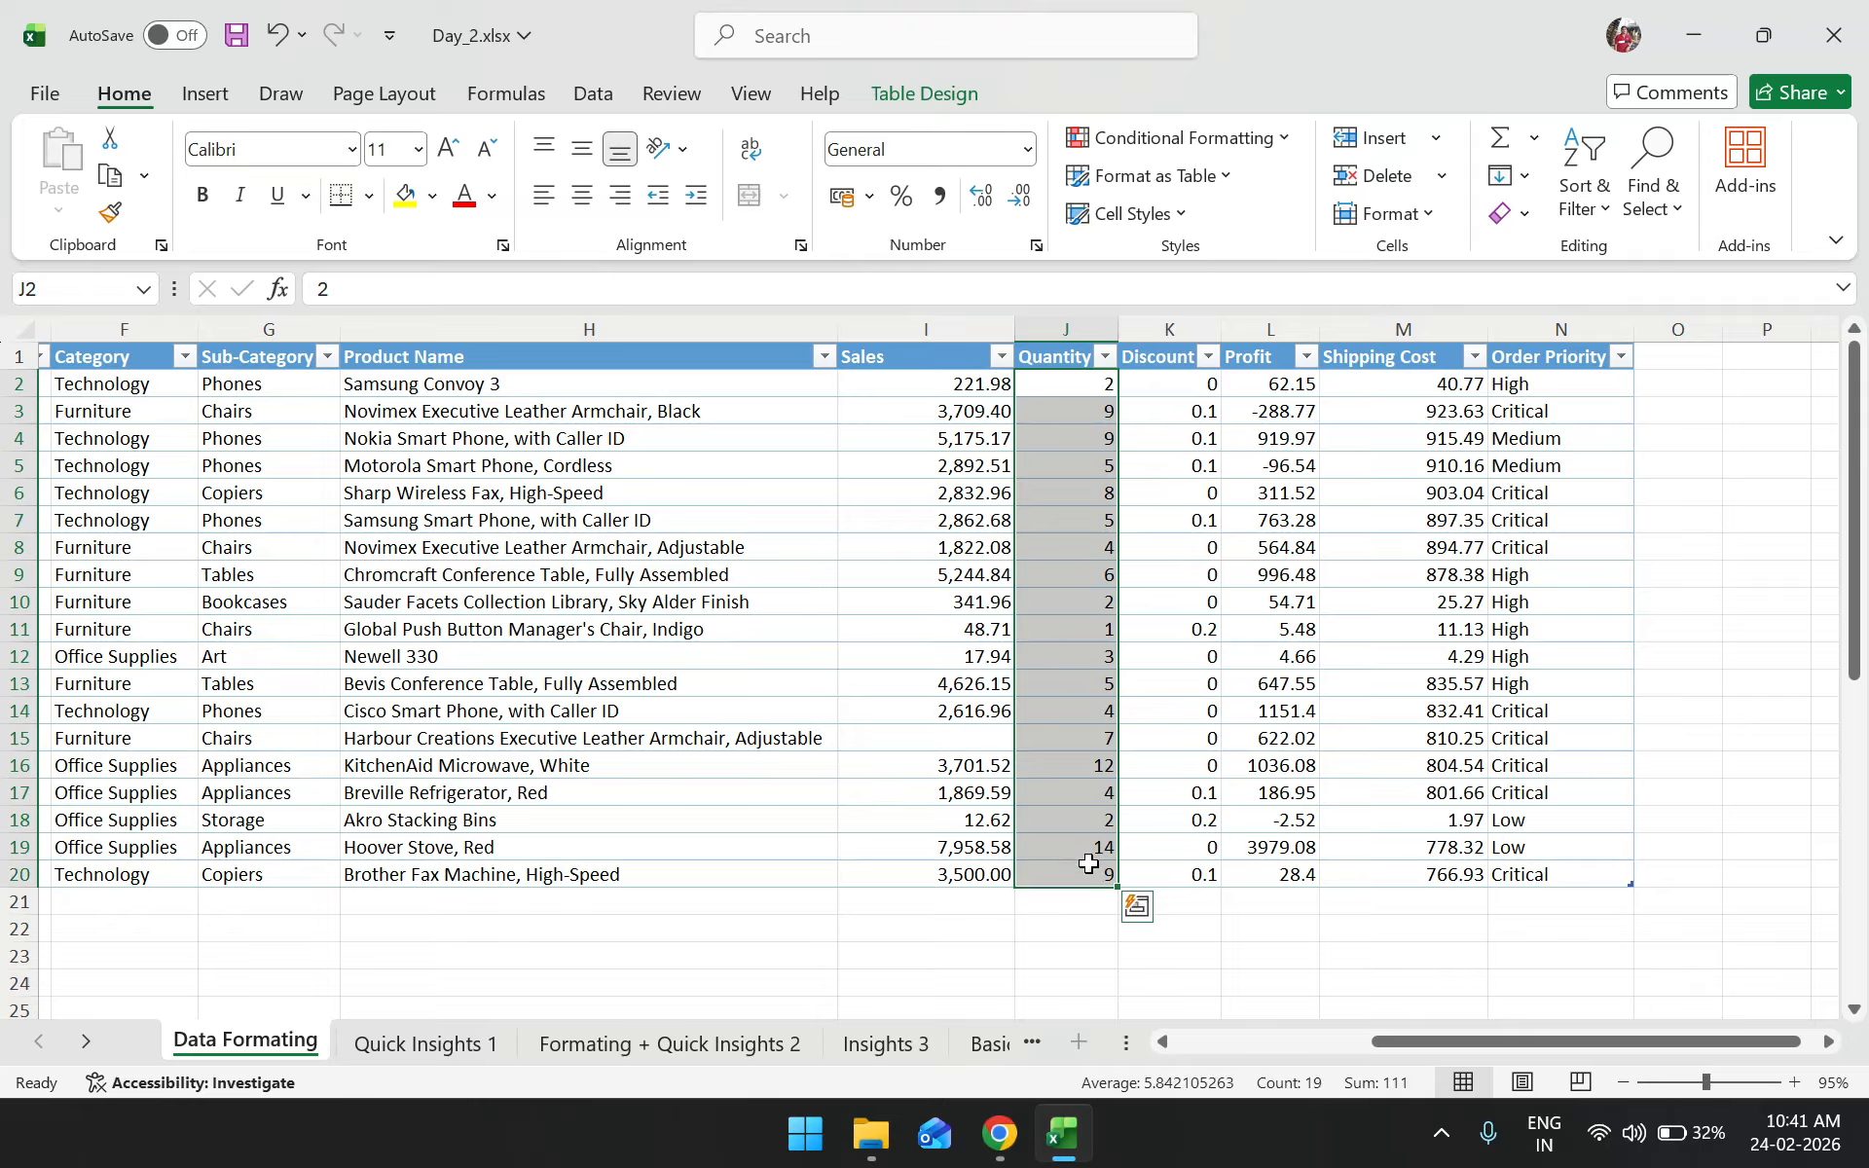
{"action": "left_click", "coordinate": [1192, 141]}
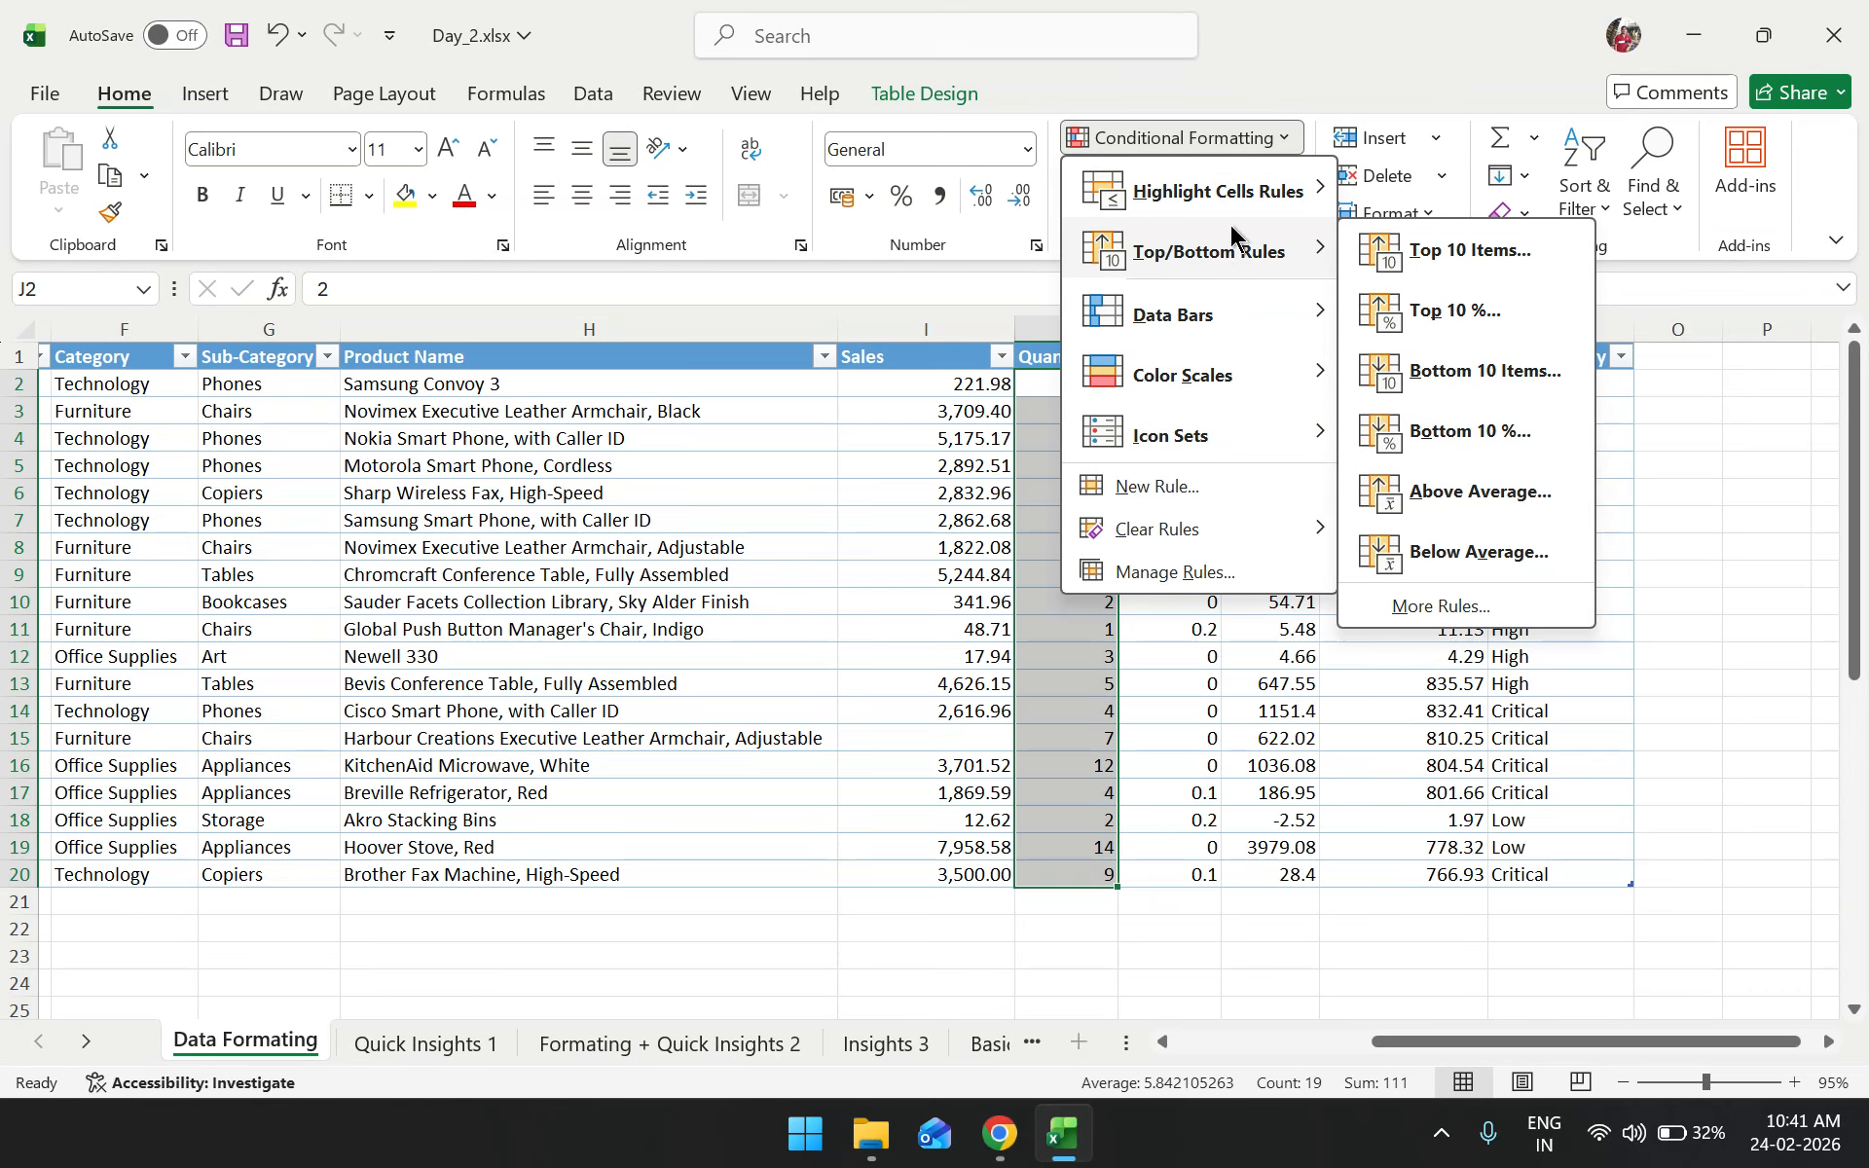
{"action": "mouse_move", "coordinate": [1236, 209]}
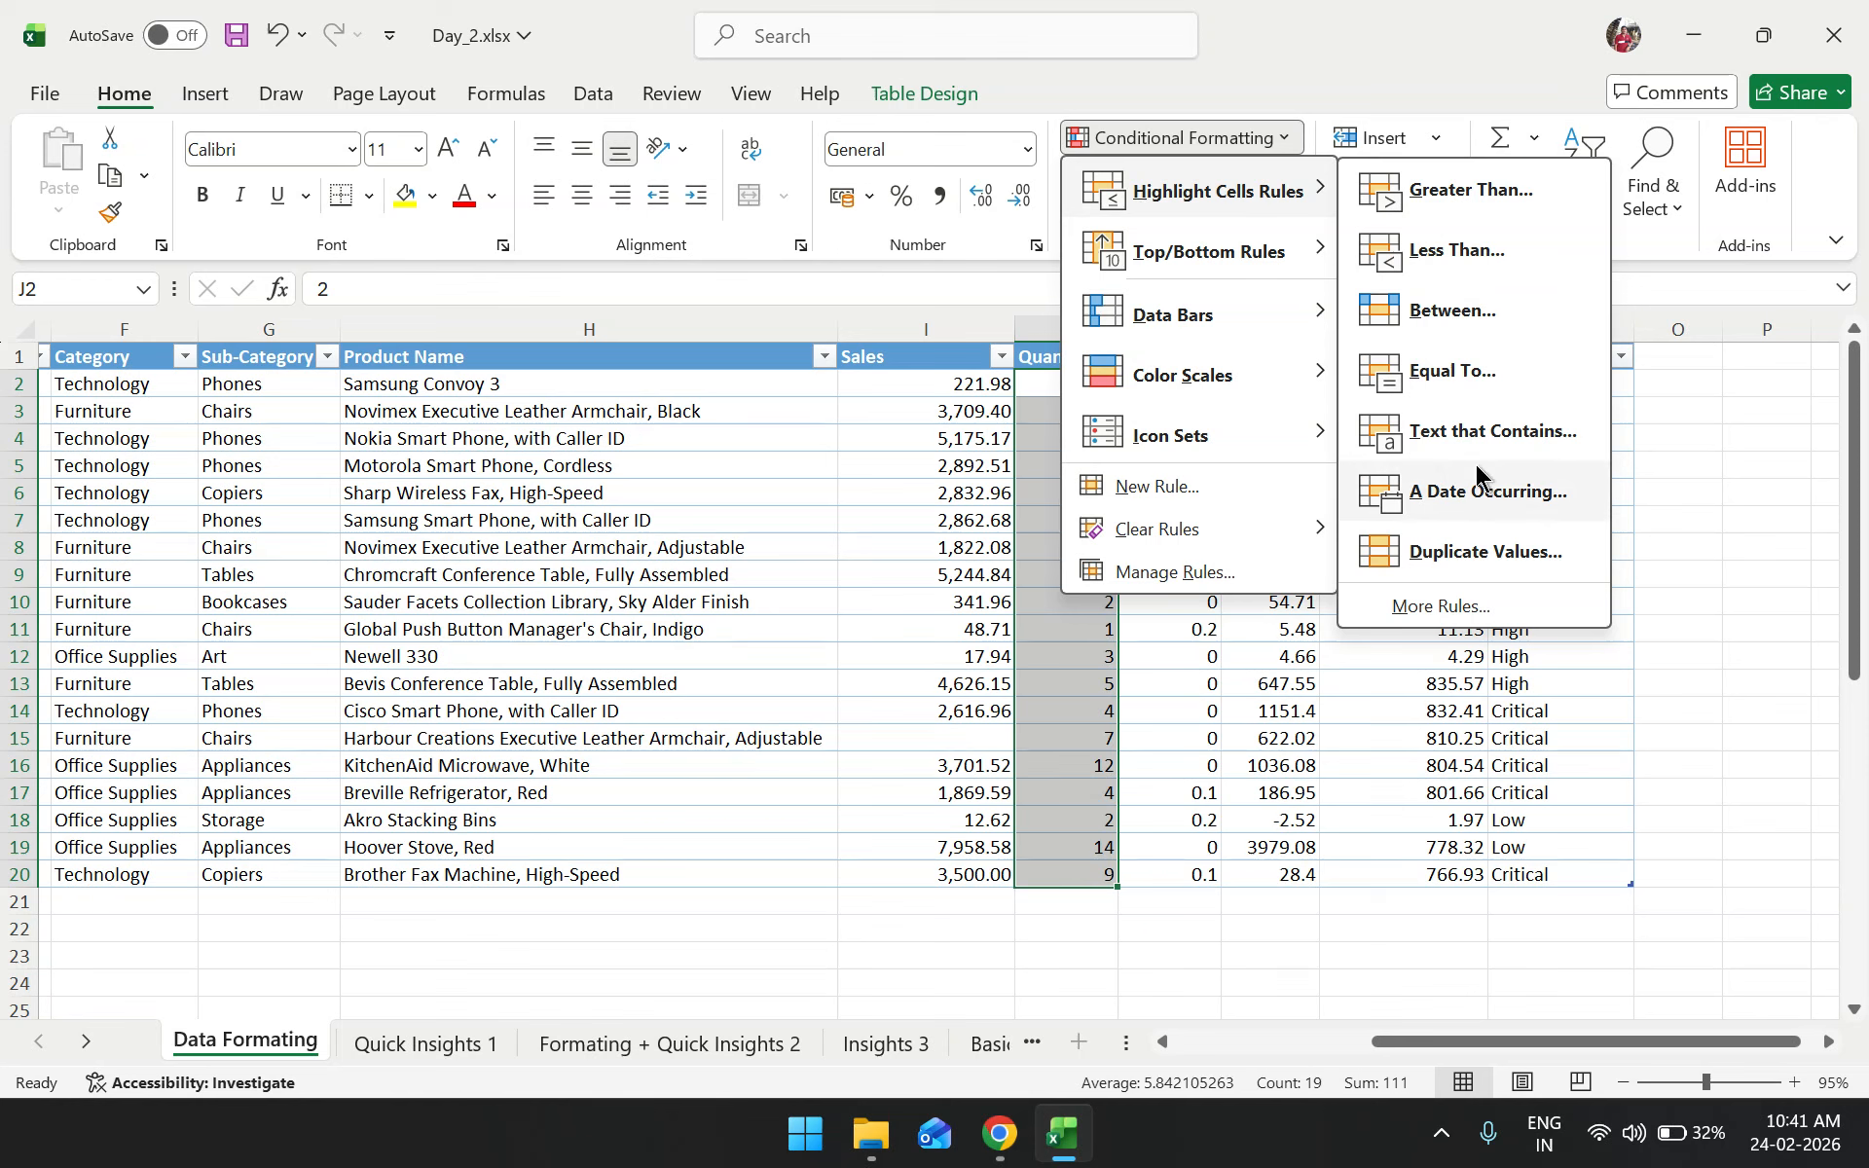
{"action": "left_click", "coordinate": [1468, 555]}
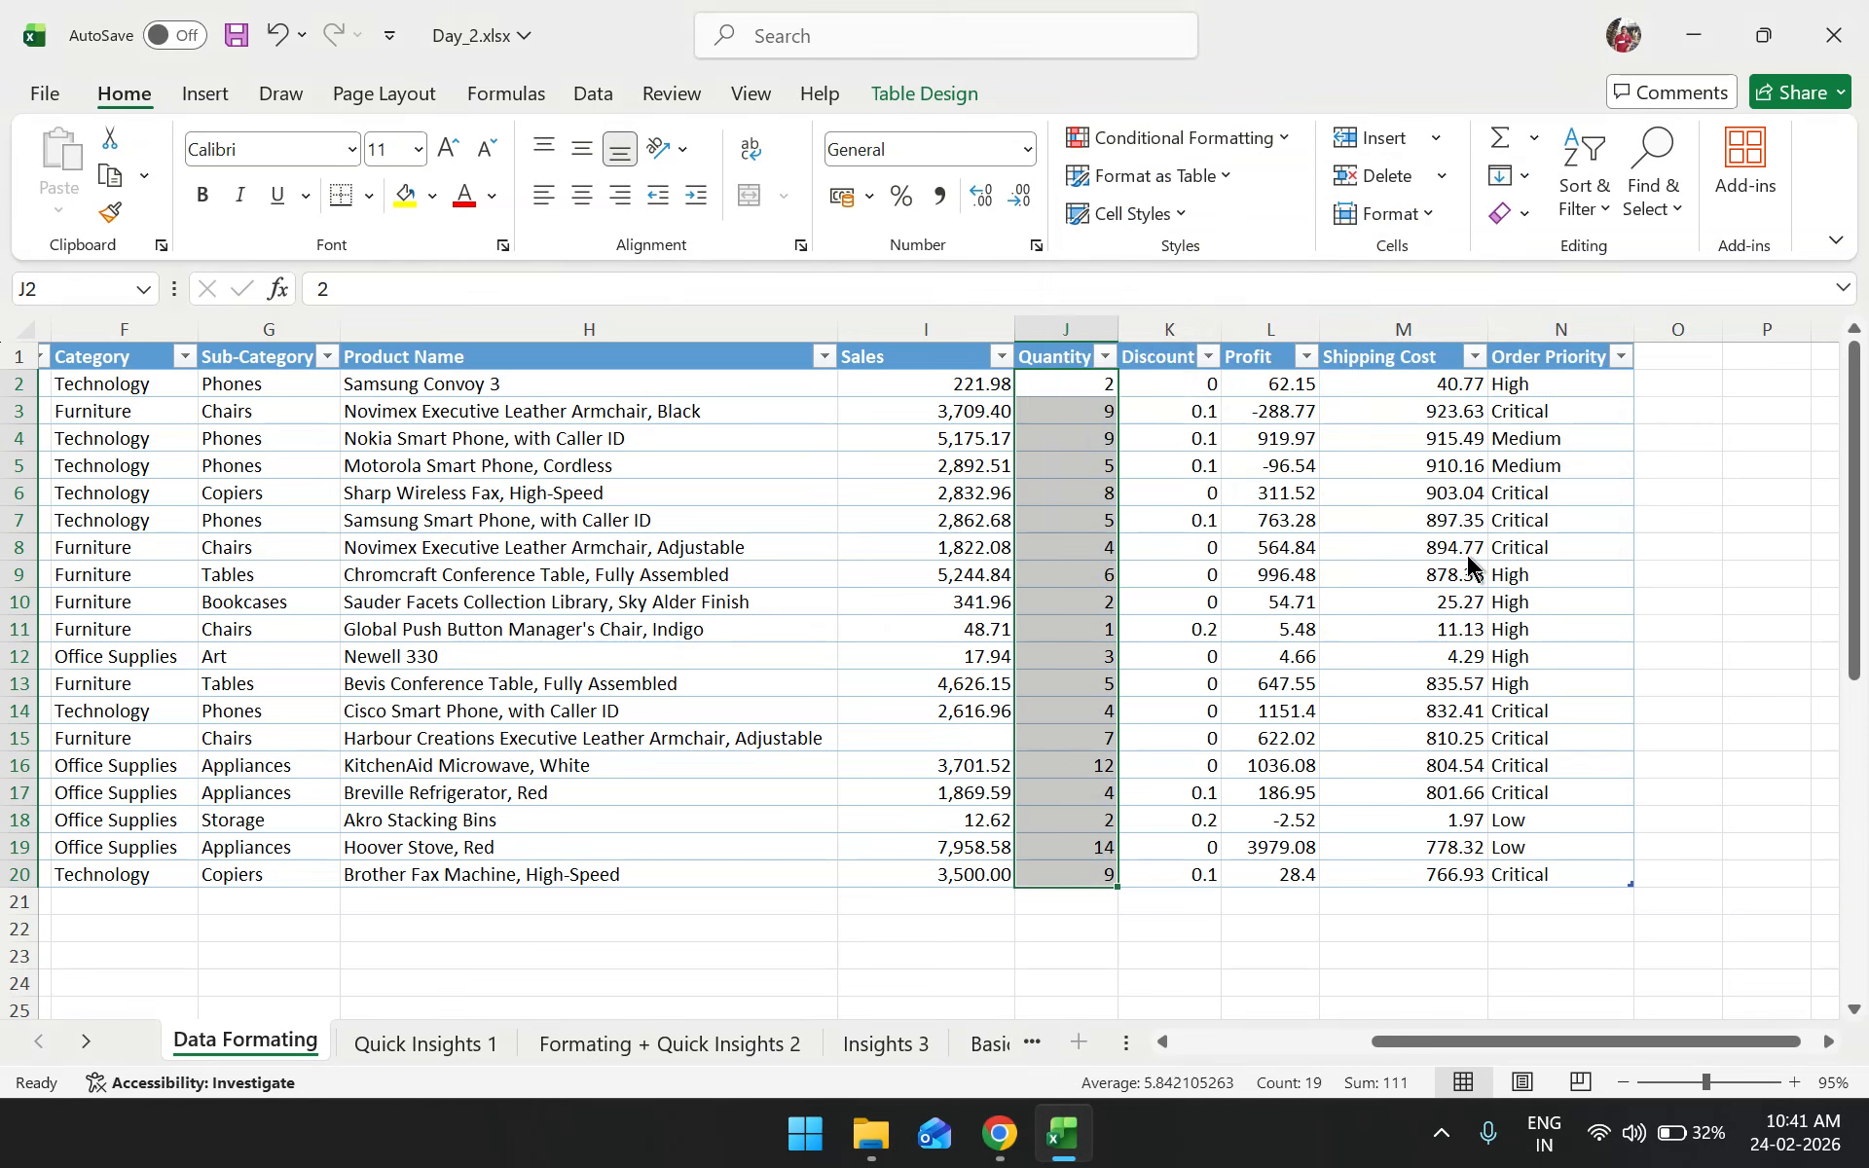
{"action": "left_click", "coordinate": [980, 482]}
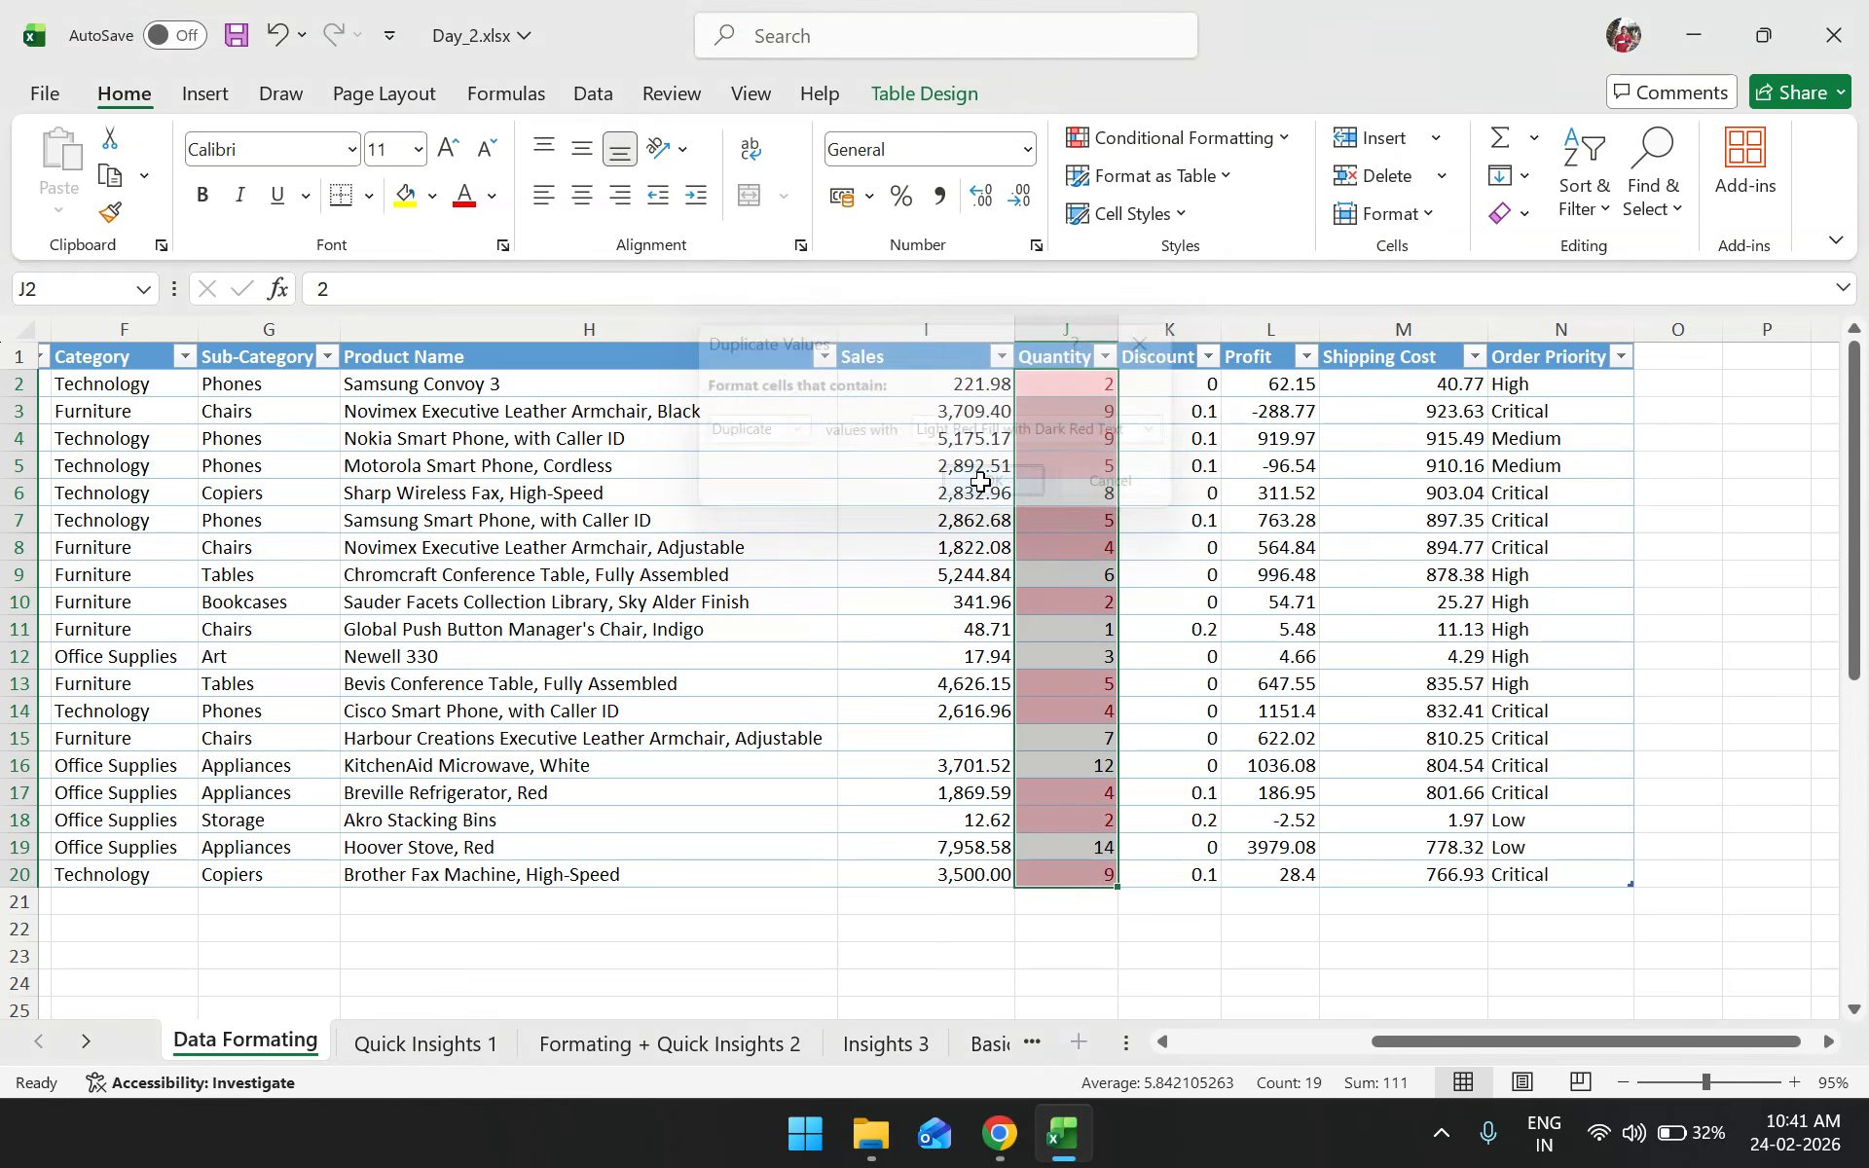
{"action": "left_click", "coordinate": [907, 654]}
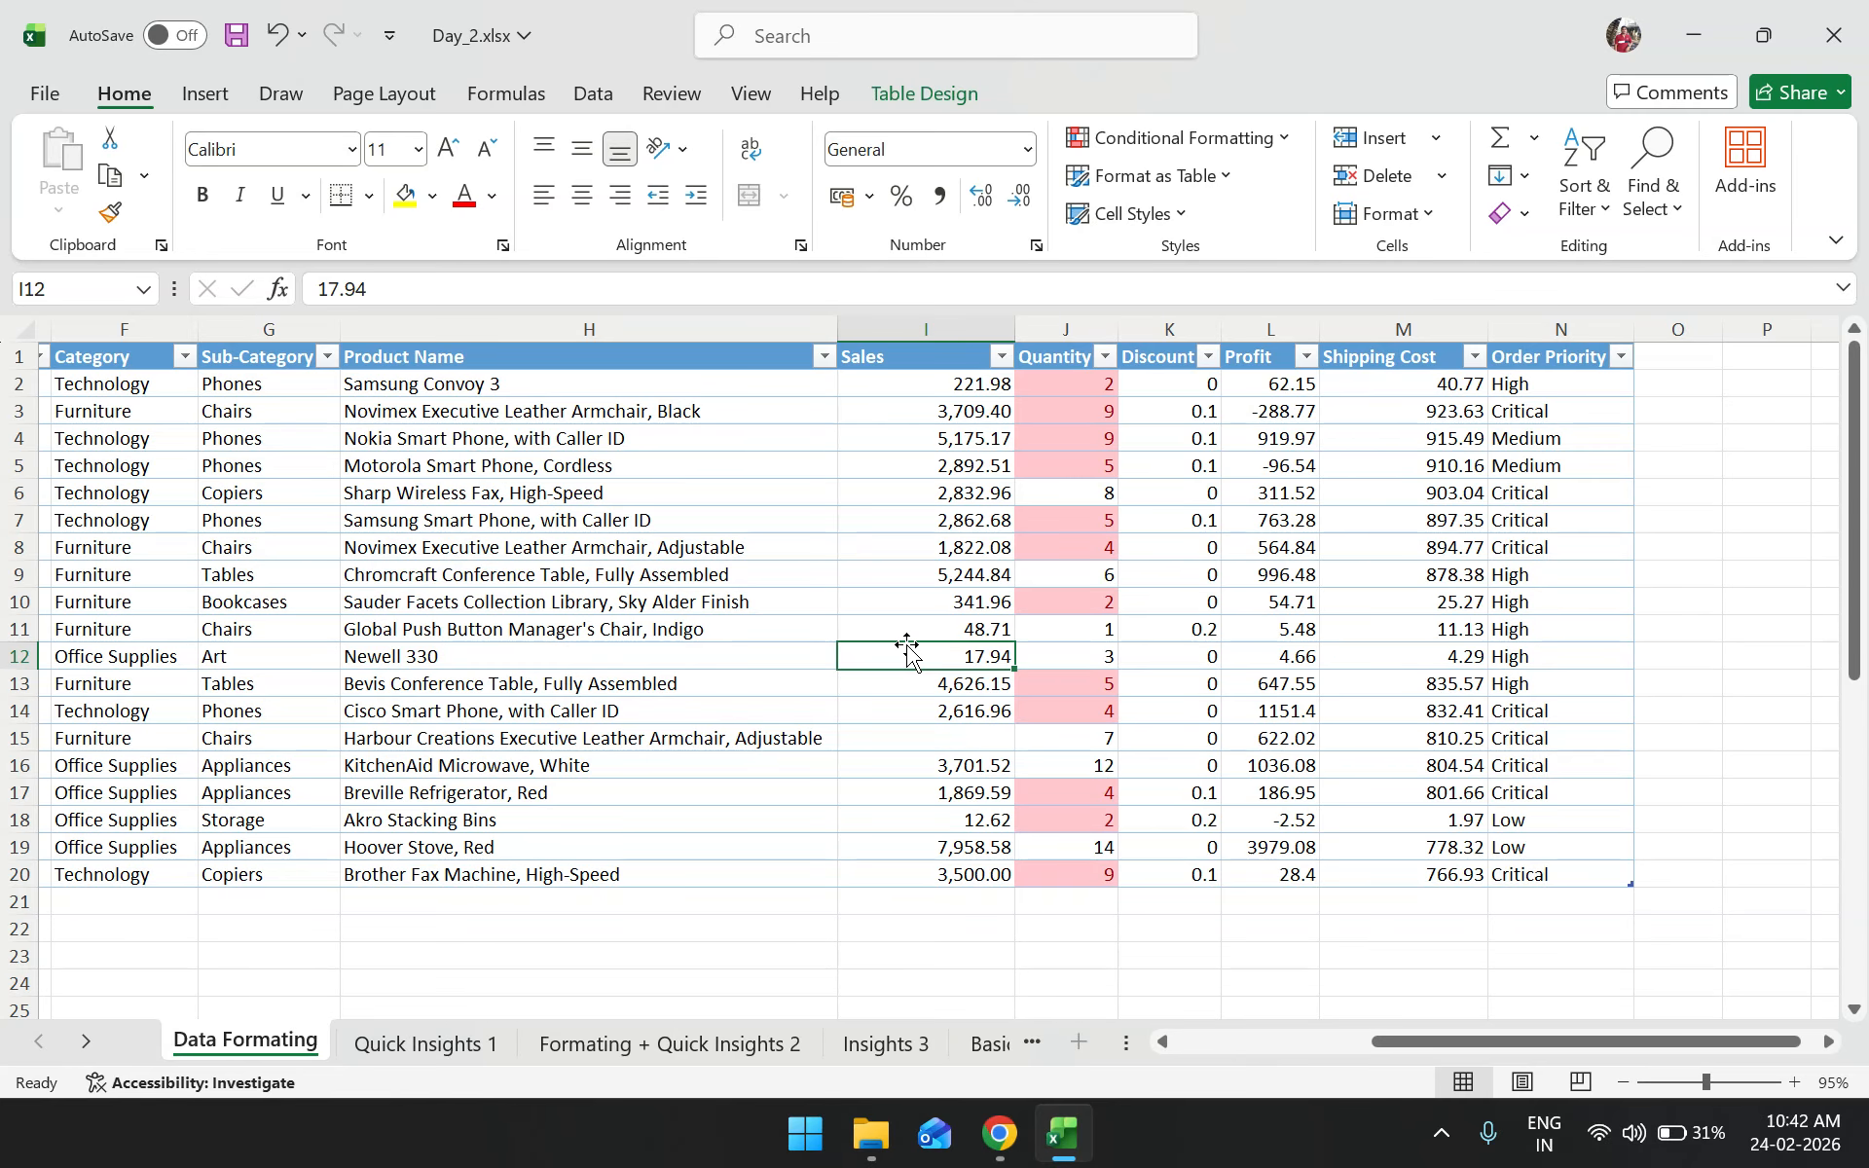
Examine the table's columns with the Quantity highlights, and the conditional formatting options for Top/Bottom Rules and Data Bars
{"action": "scroll", "coordinate": [775, 633], "scroll_direction": "left", "scroll_amount": 5}
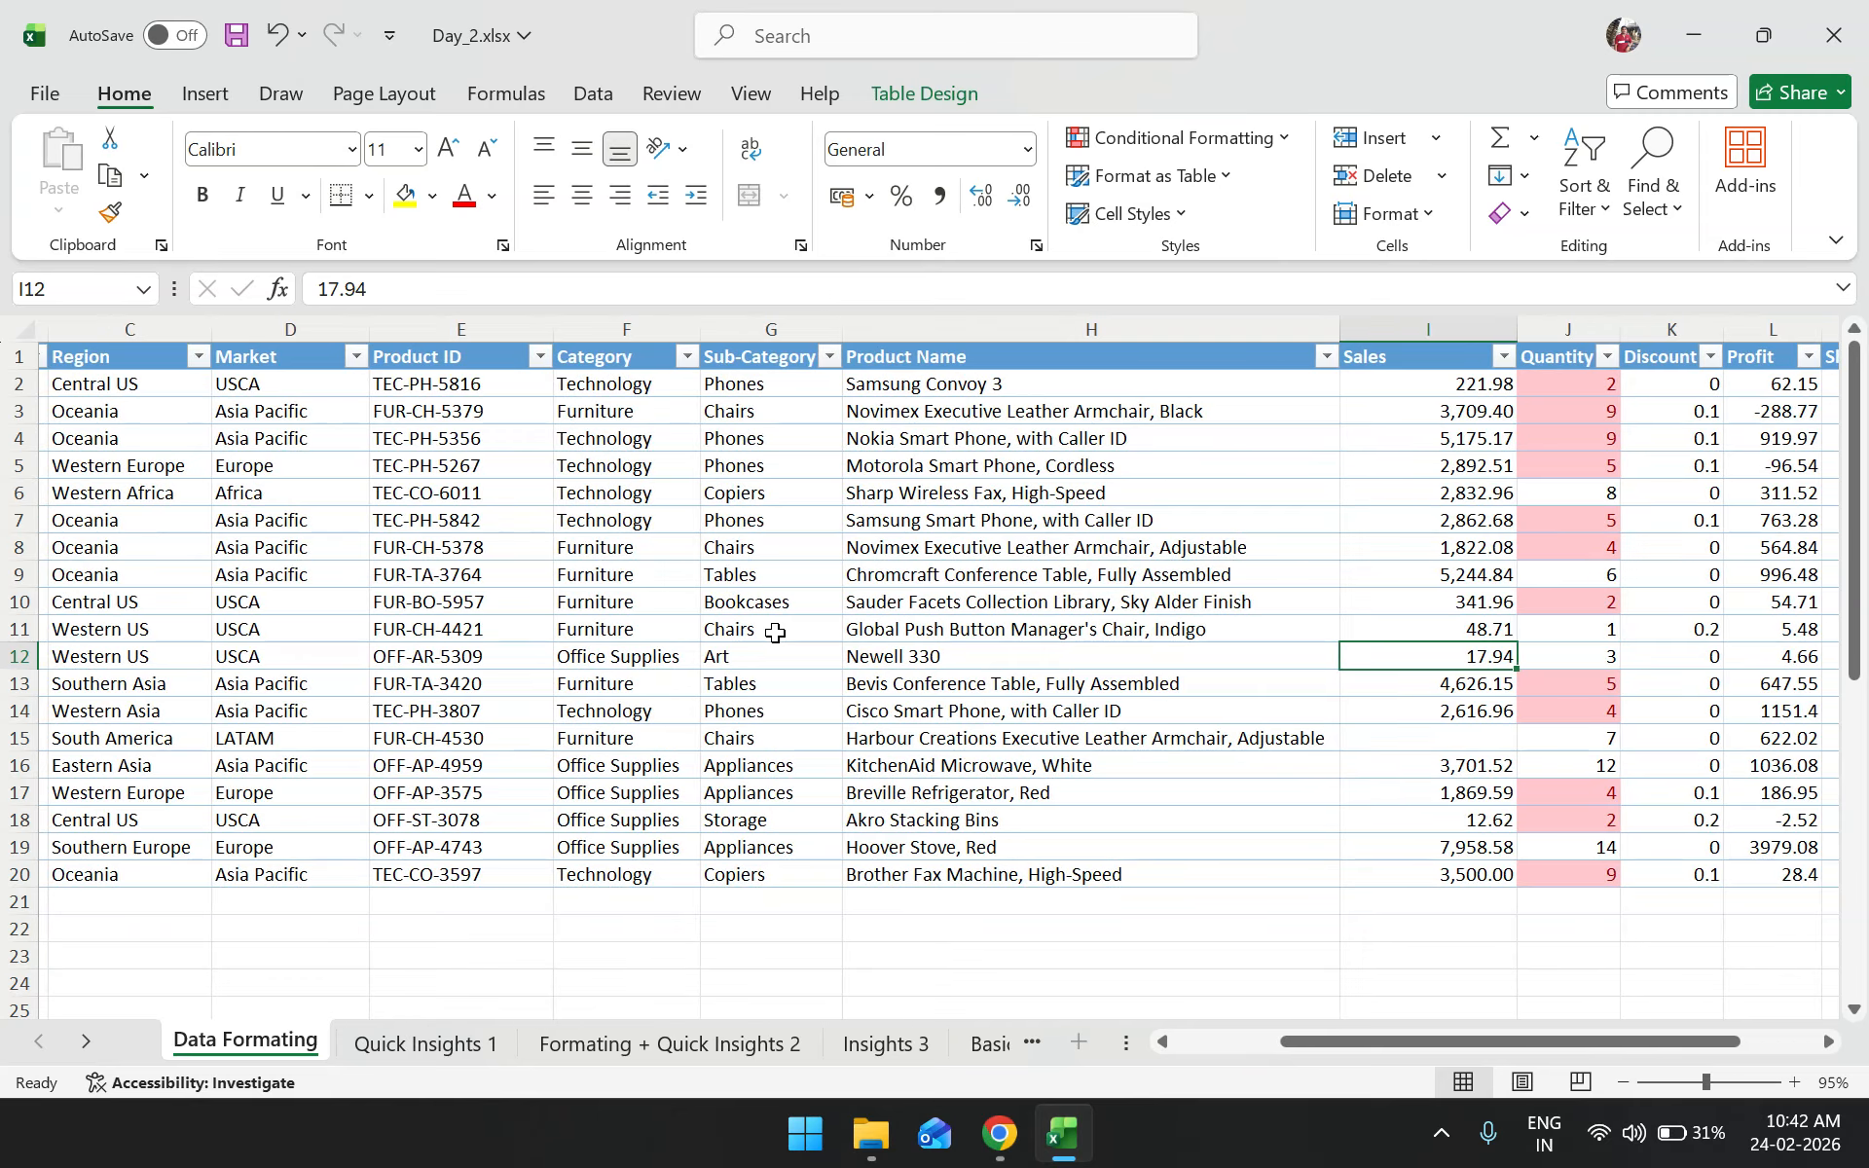
{"action": "scroll", "coordinate": [775, 632], "scroll_direction": "left", "scroll_amount": 3}
{"action": "scroll", "coordinate": [775, 633], "scroll_direction": "right", "scroll_amount": 1}
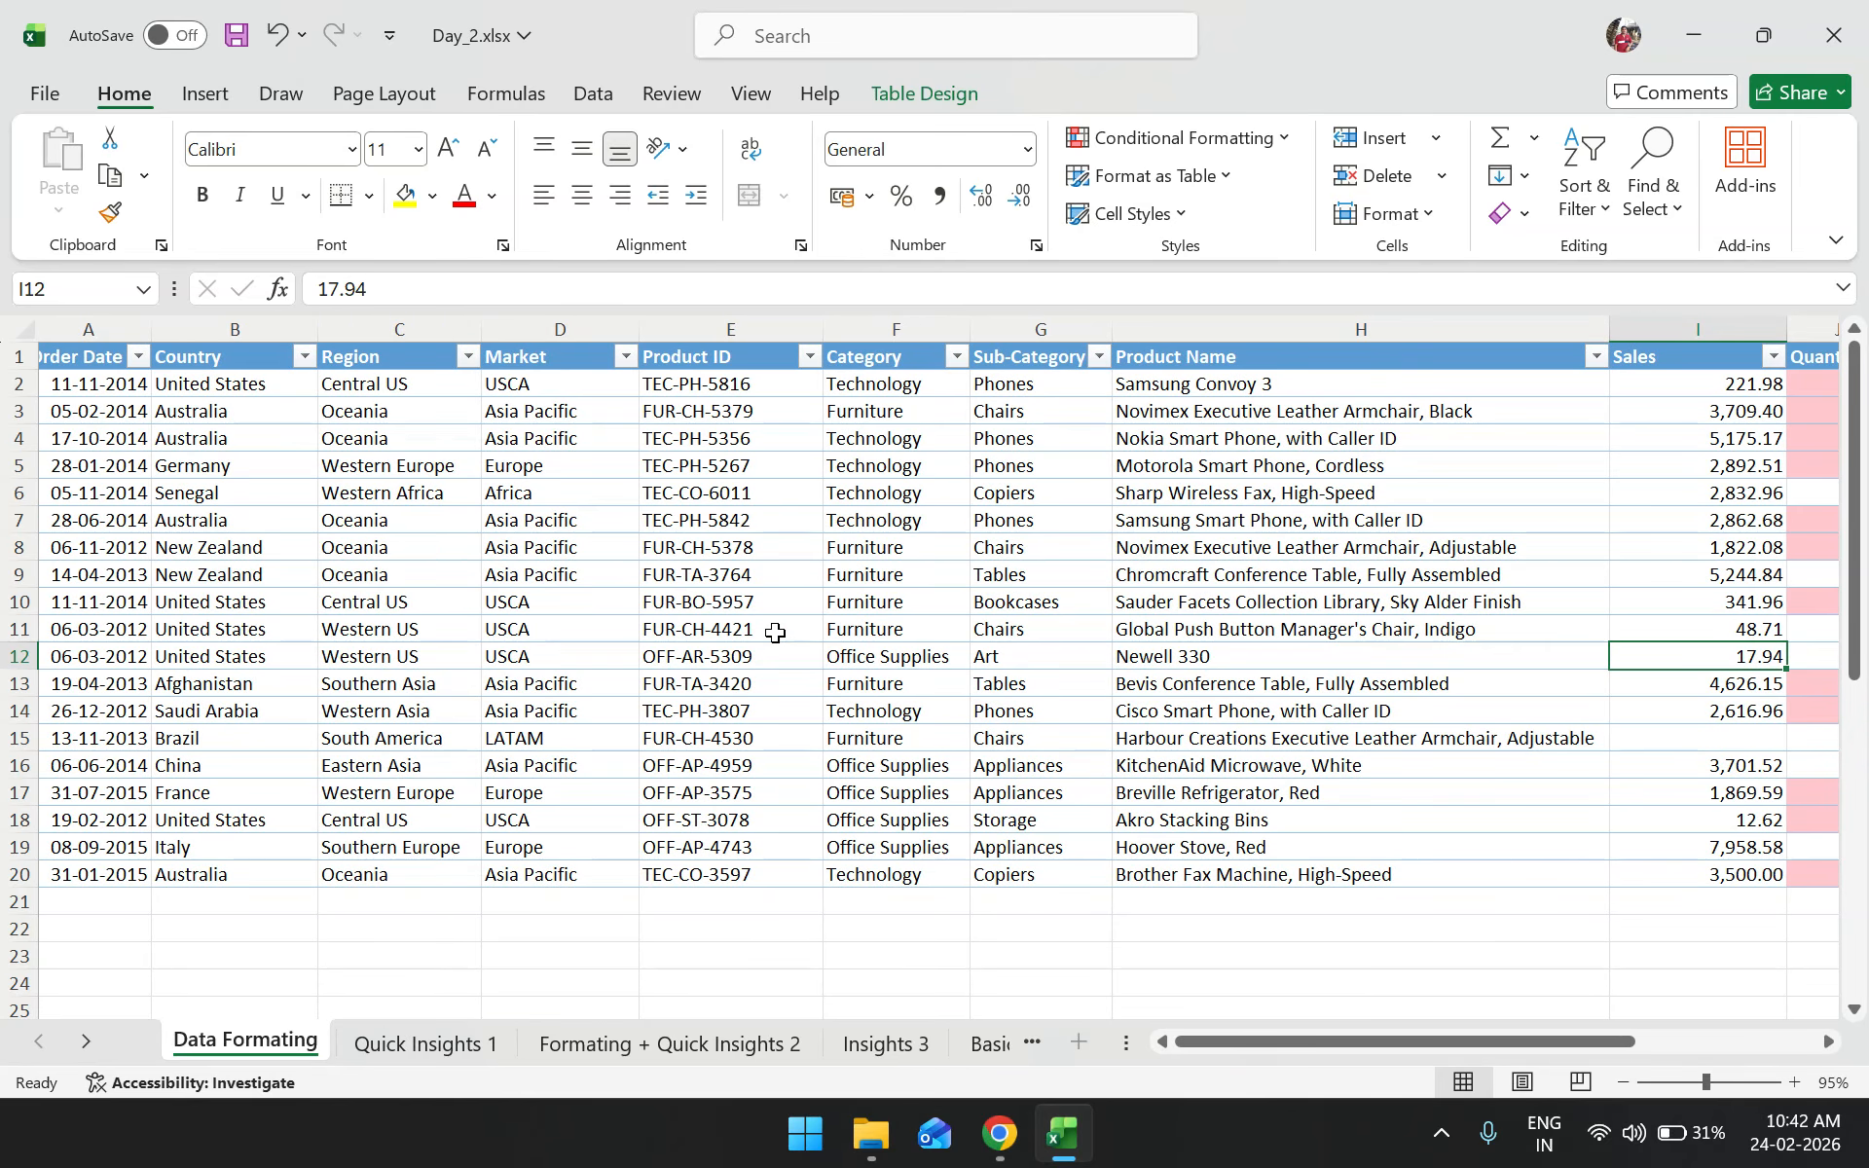
{"action": "scroll", "coordinate": [775, 633], "scroll_direction": "right", "scroll_amount": 5}
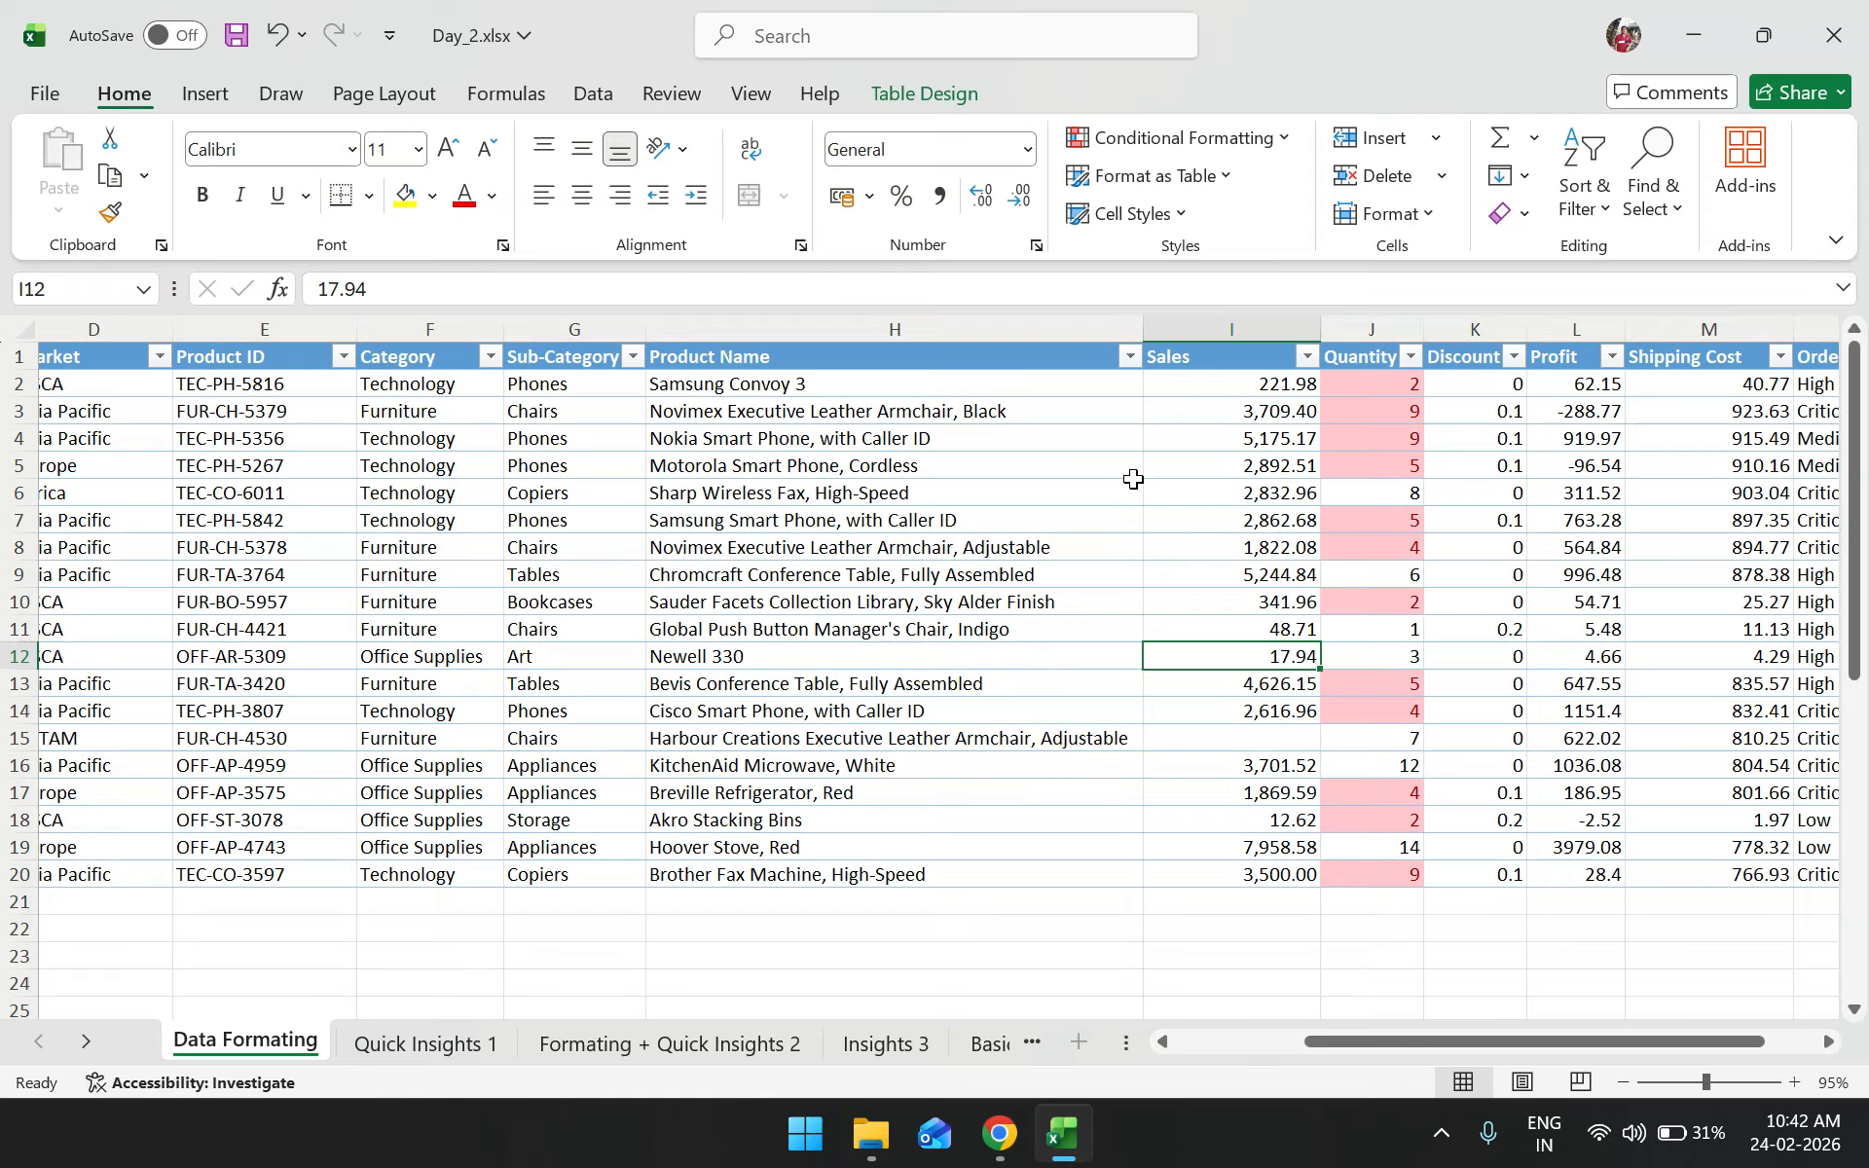
{"action": "left_click", "coordinate": [1283, 139]}
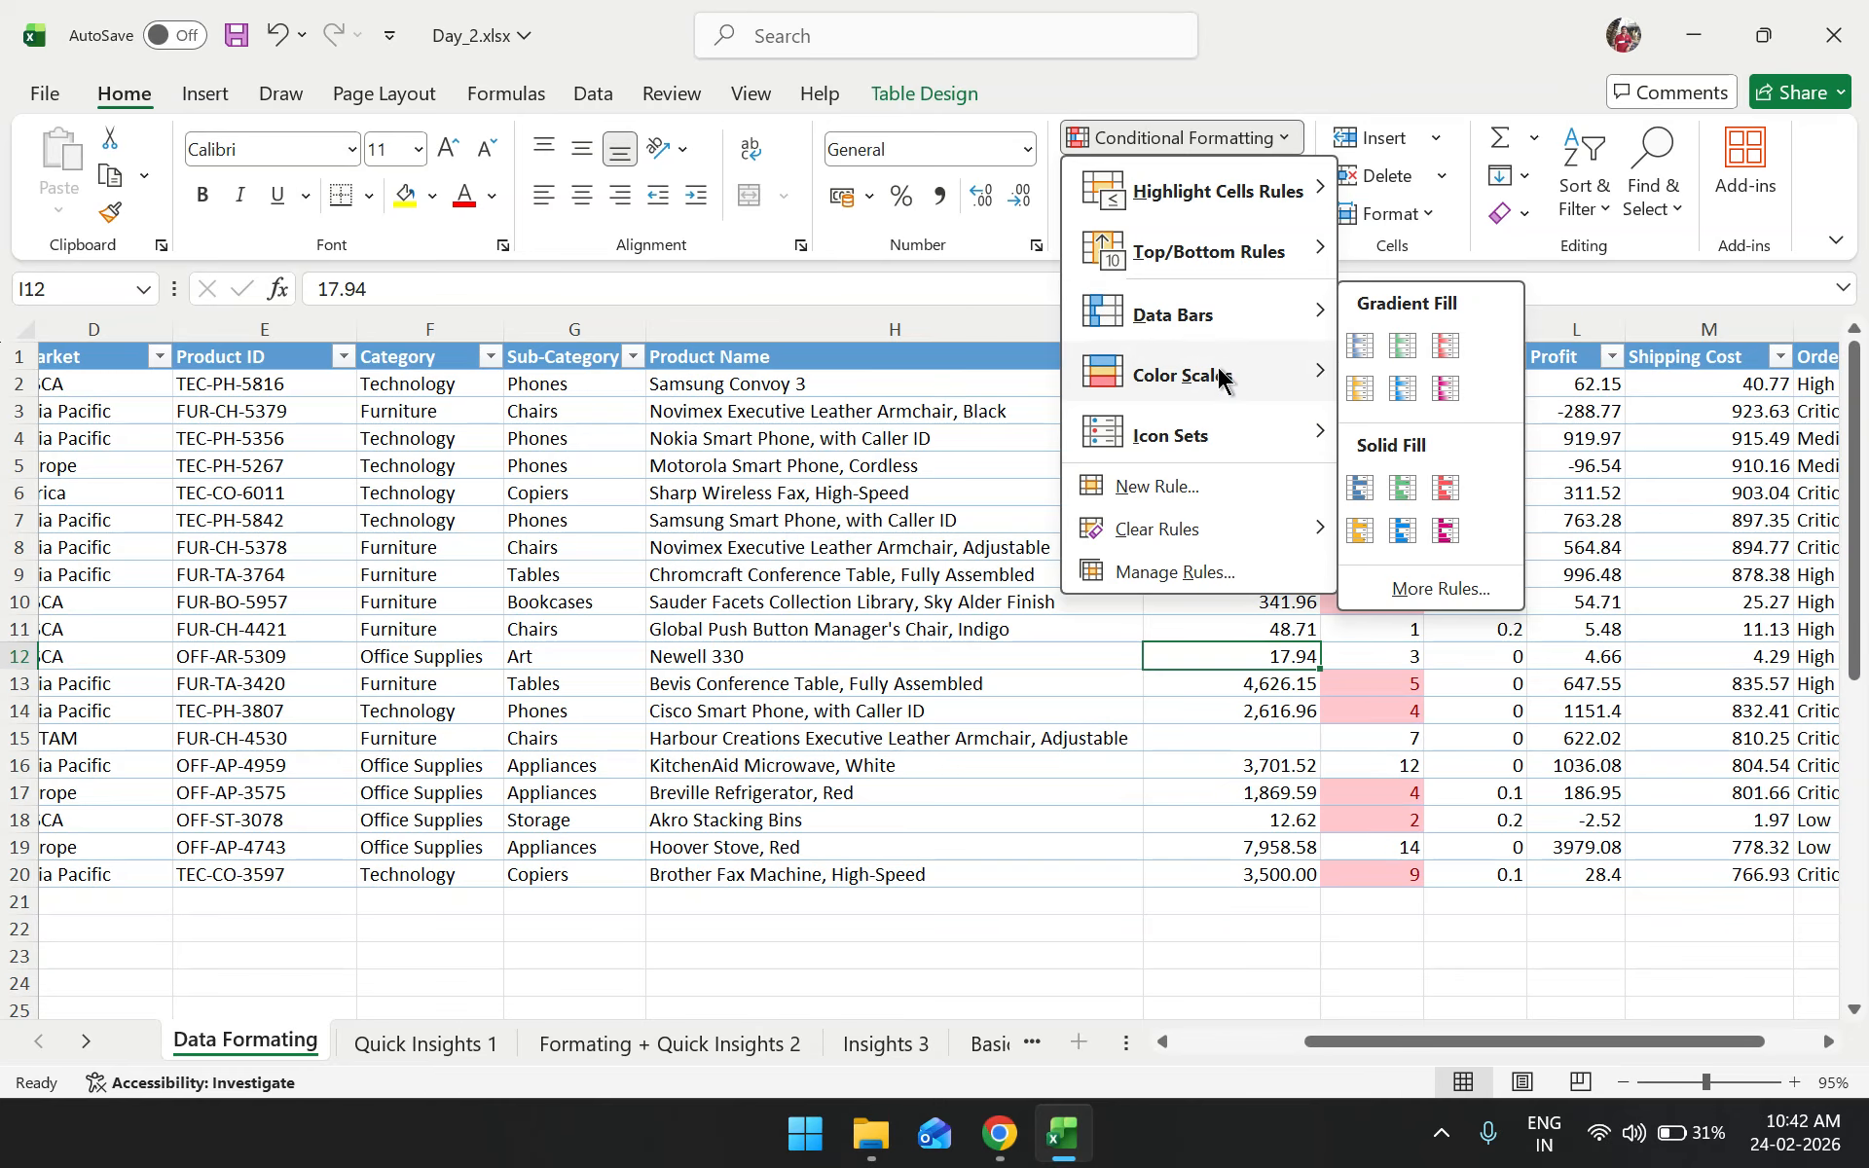
{"action": "mouse_move", "coordinate": [1256, 255]}
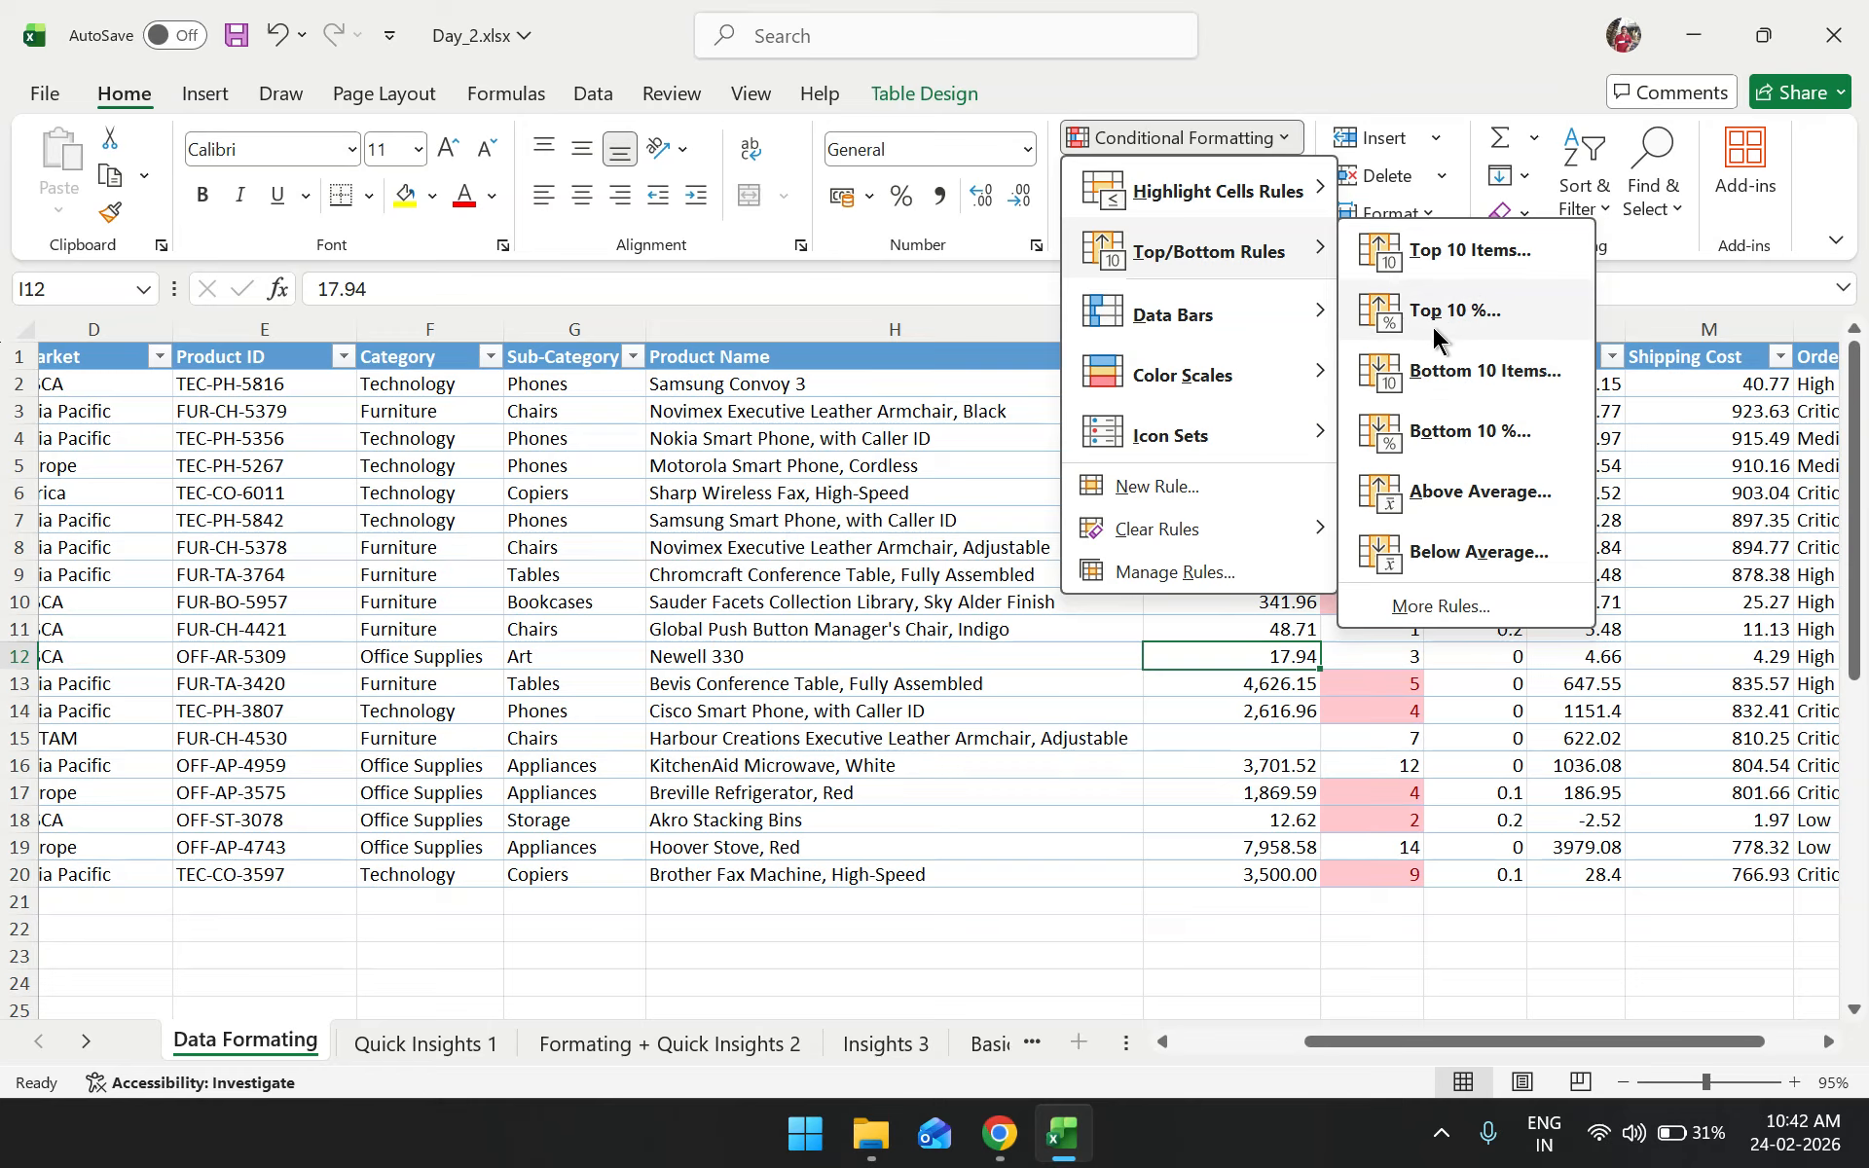
{"action": "left_click", "coordinate": [895, 454]}
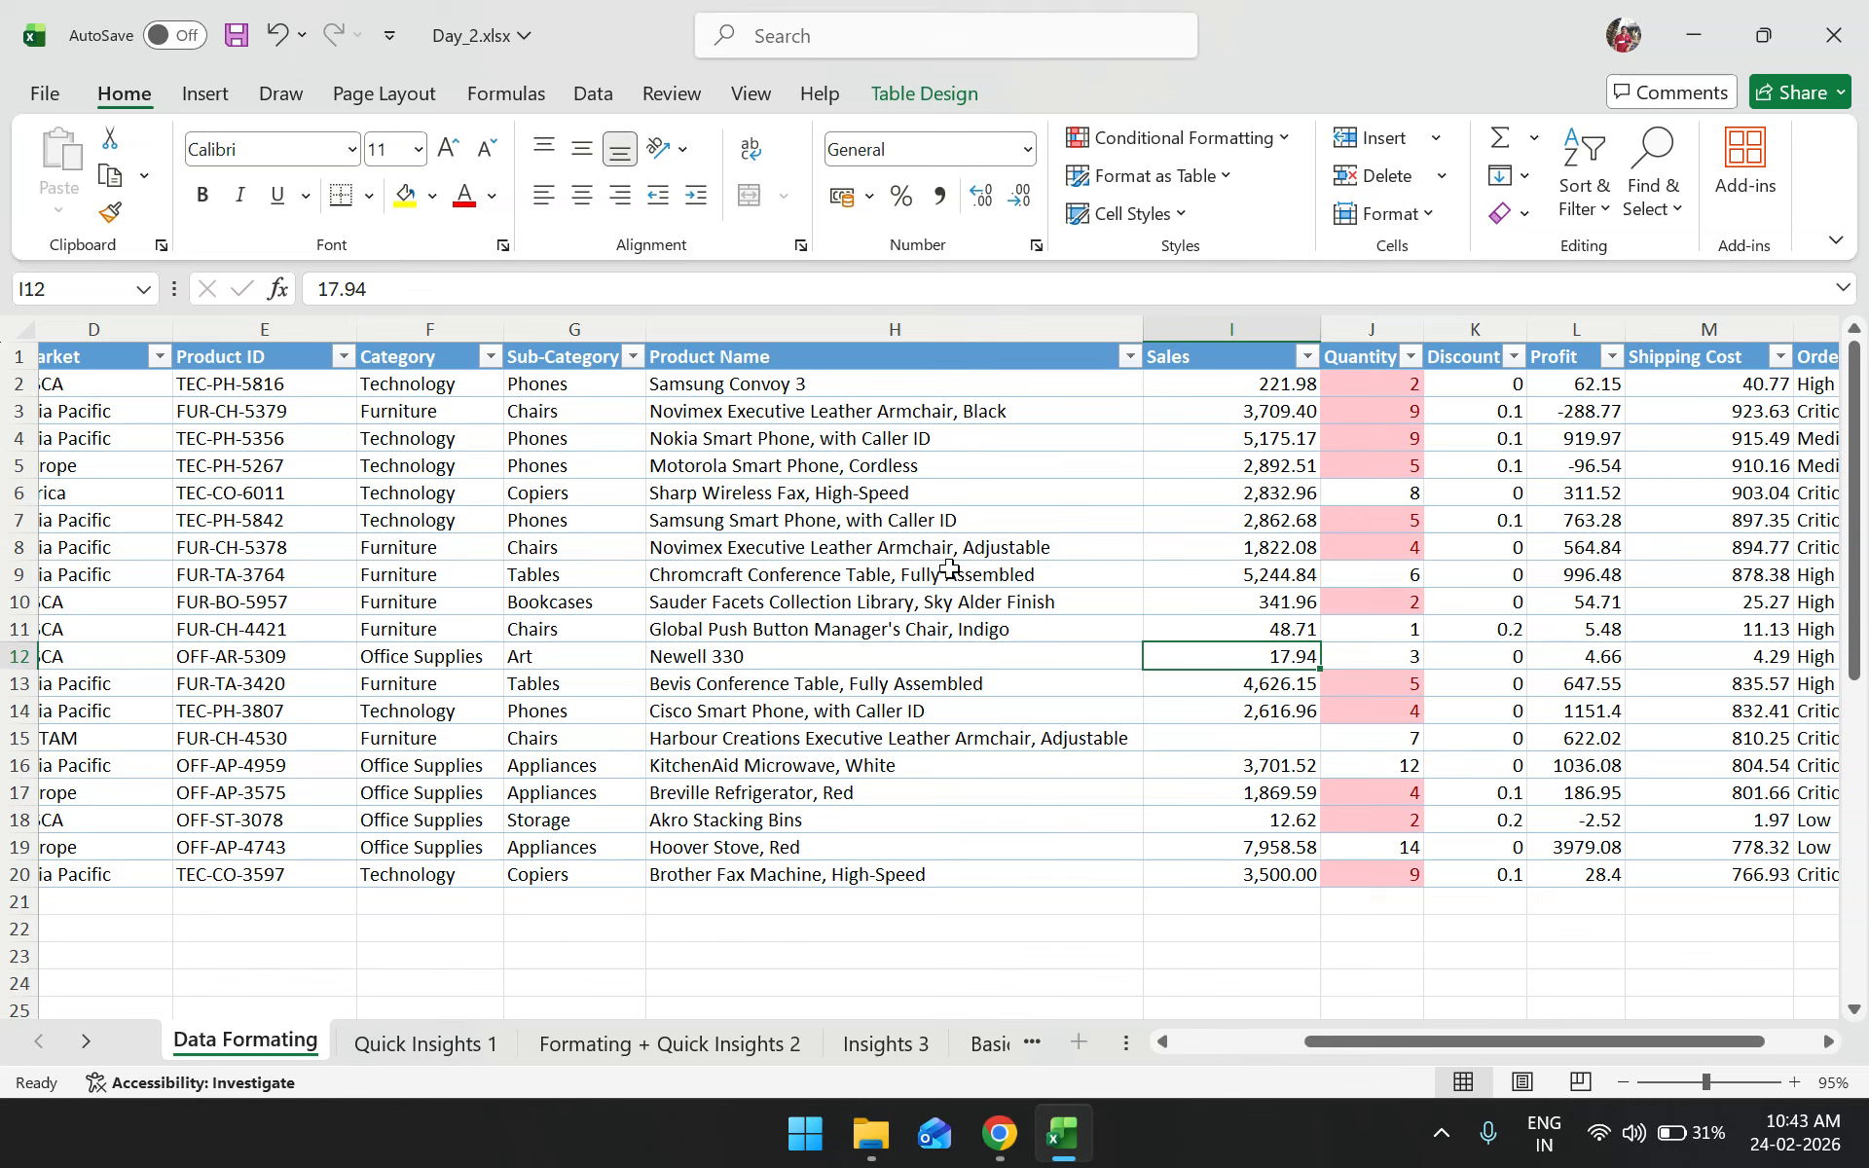
{"action": "left_click", "coordinate": [1086, 143]}
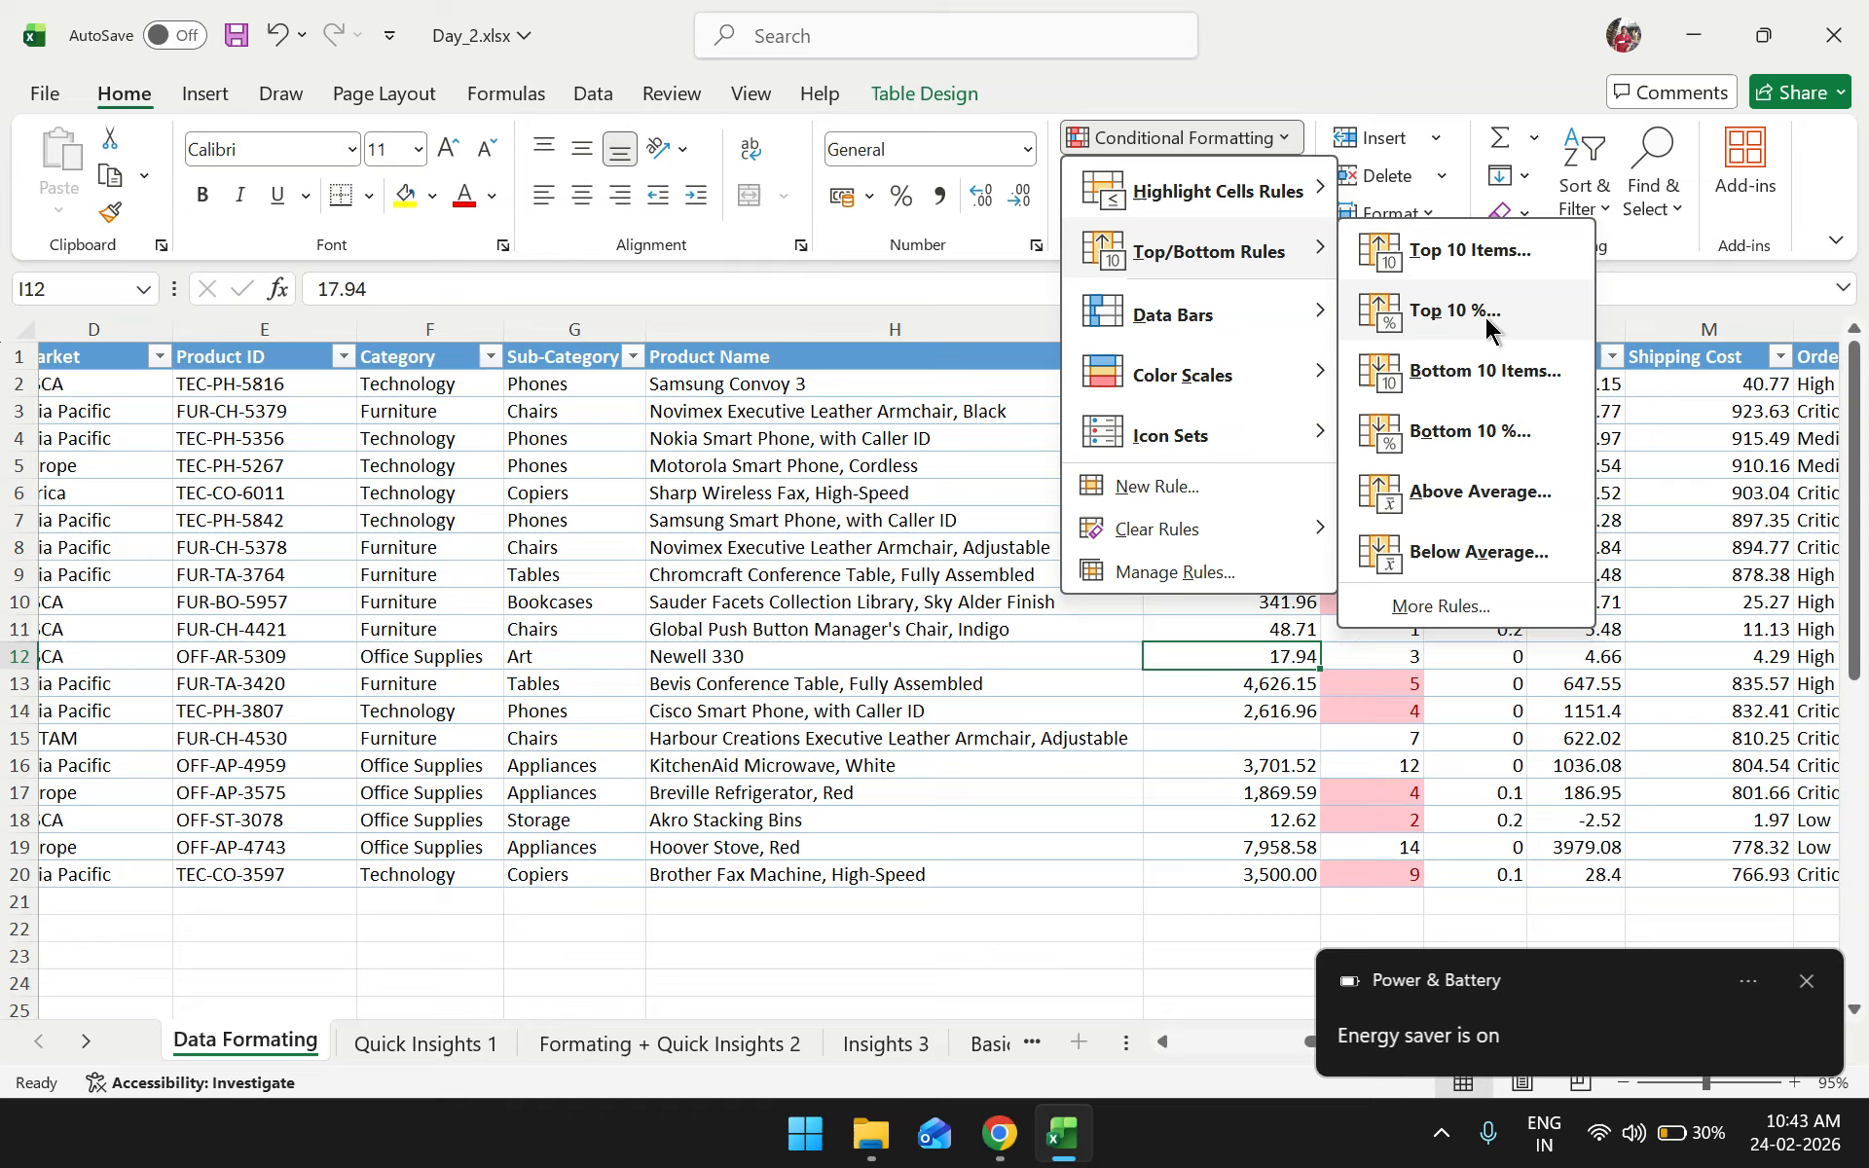
{"action": "key", "text": "Escape"}
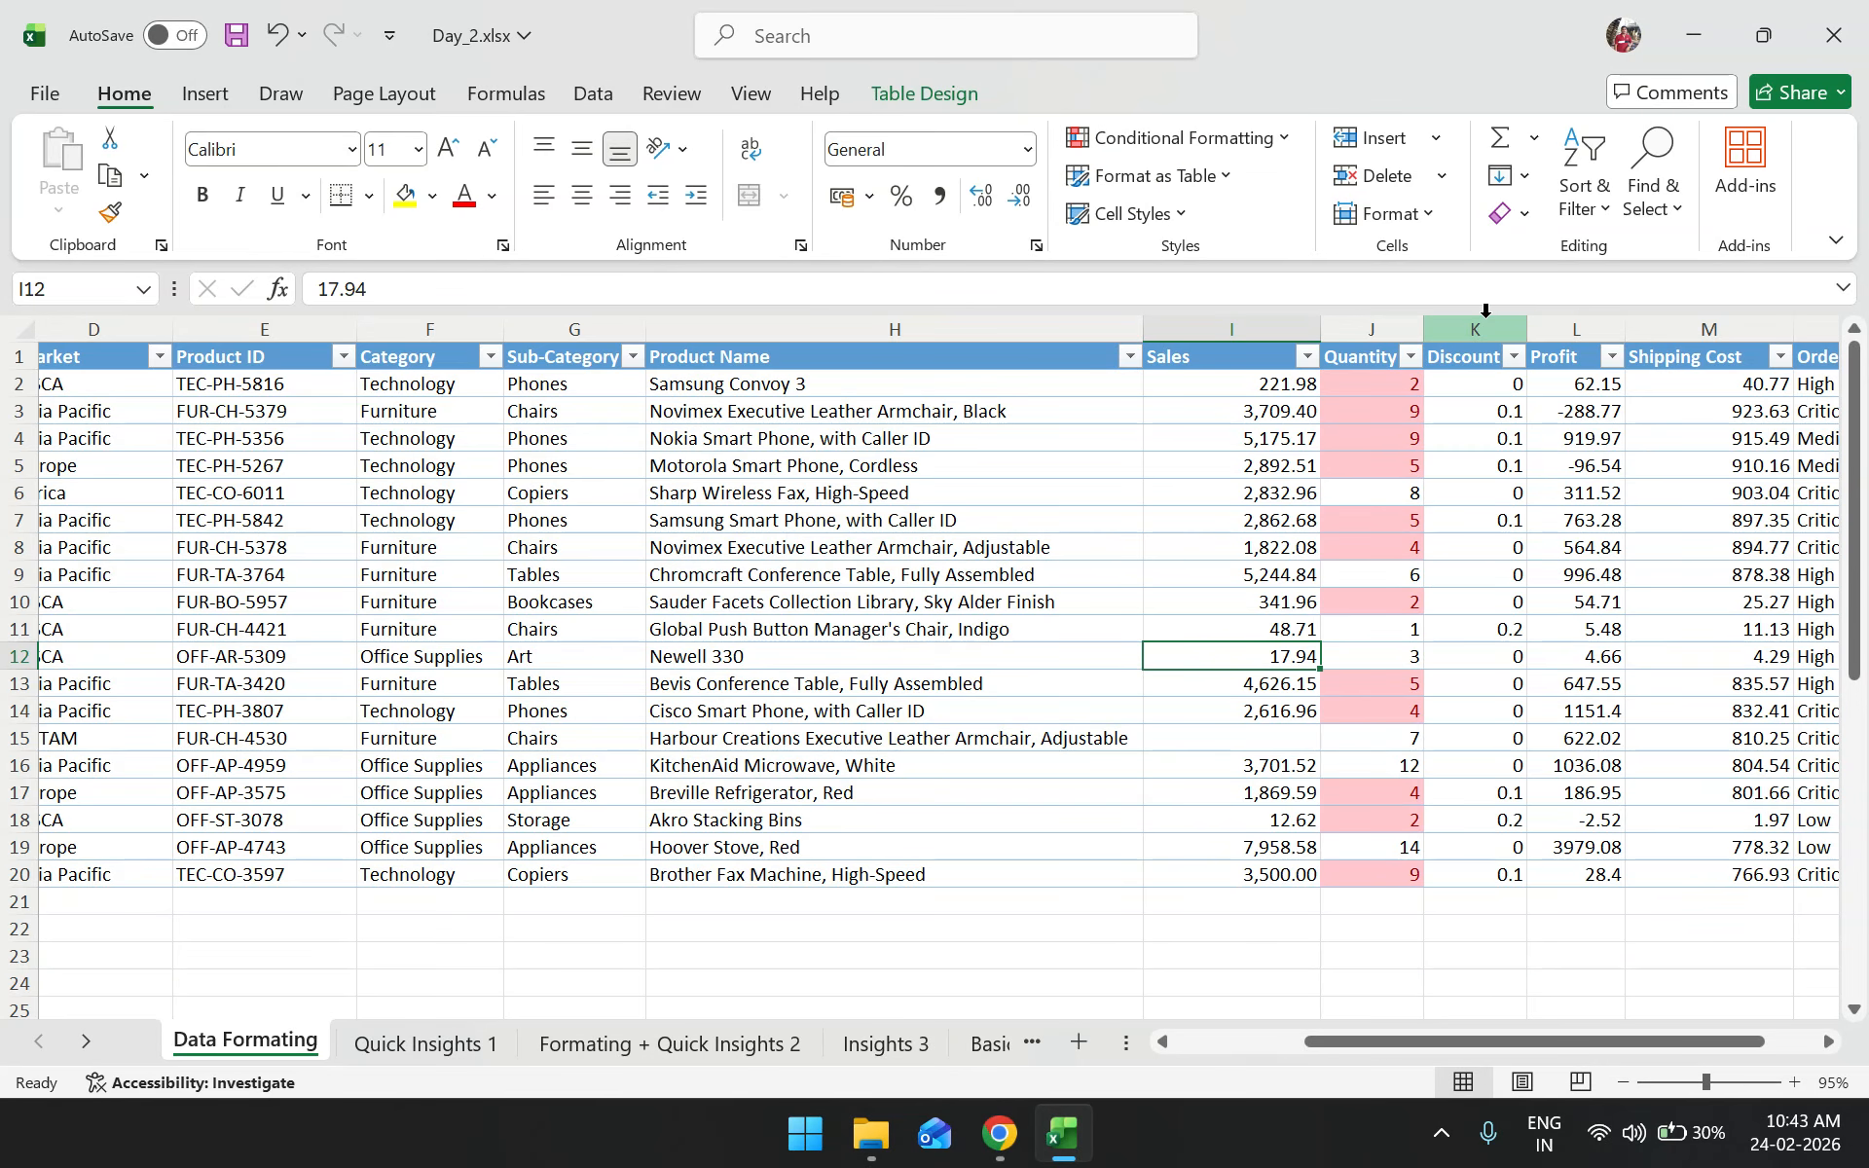
{"action": "left_click", "coordinate": [1158, 573]}
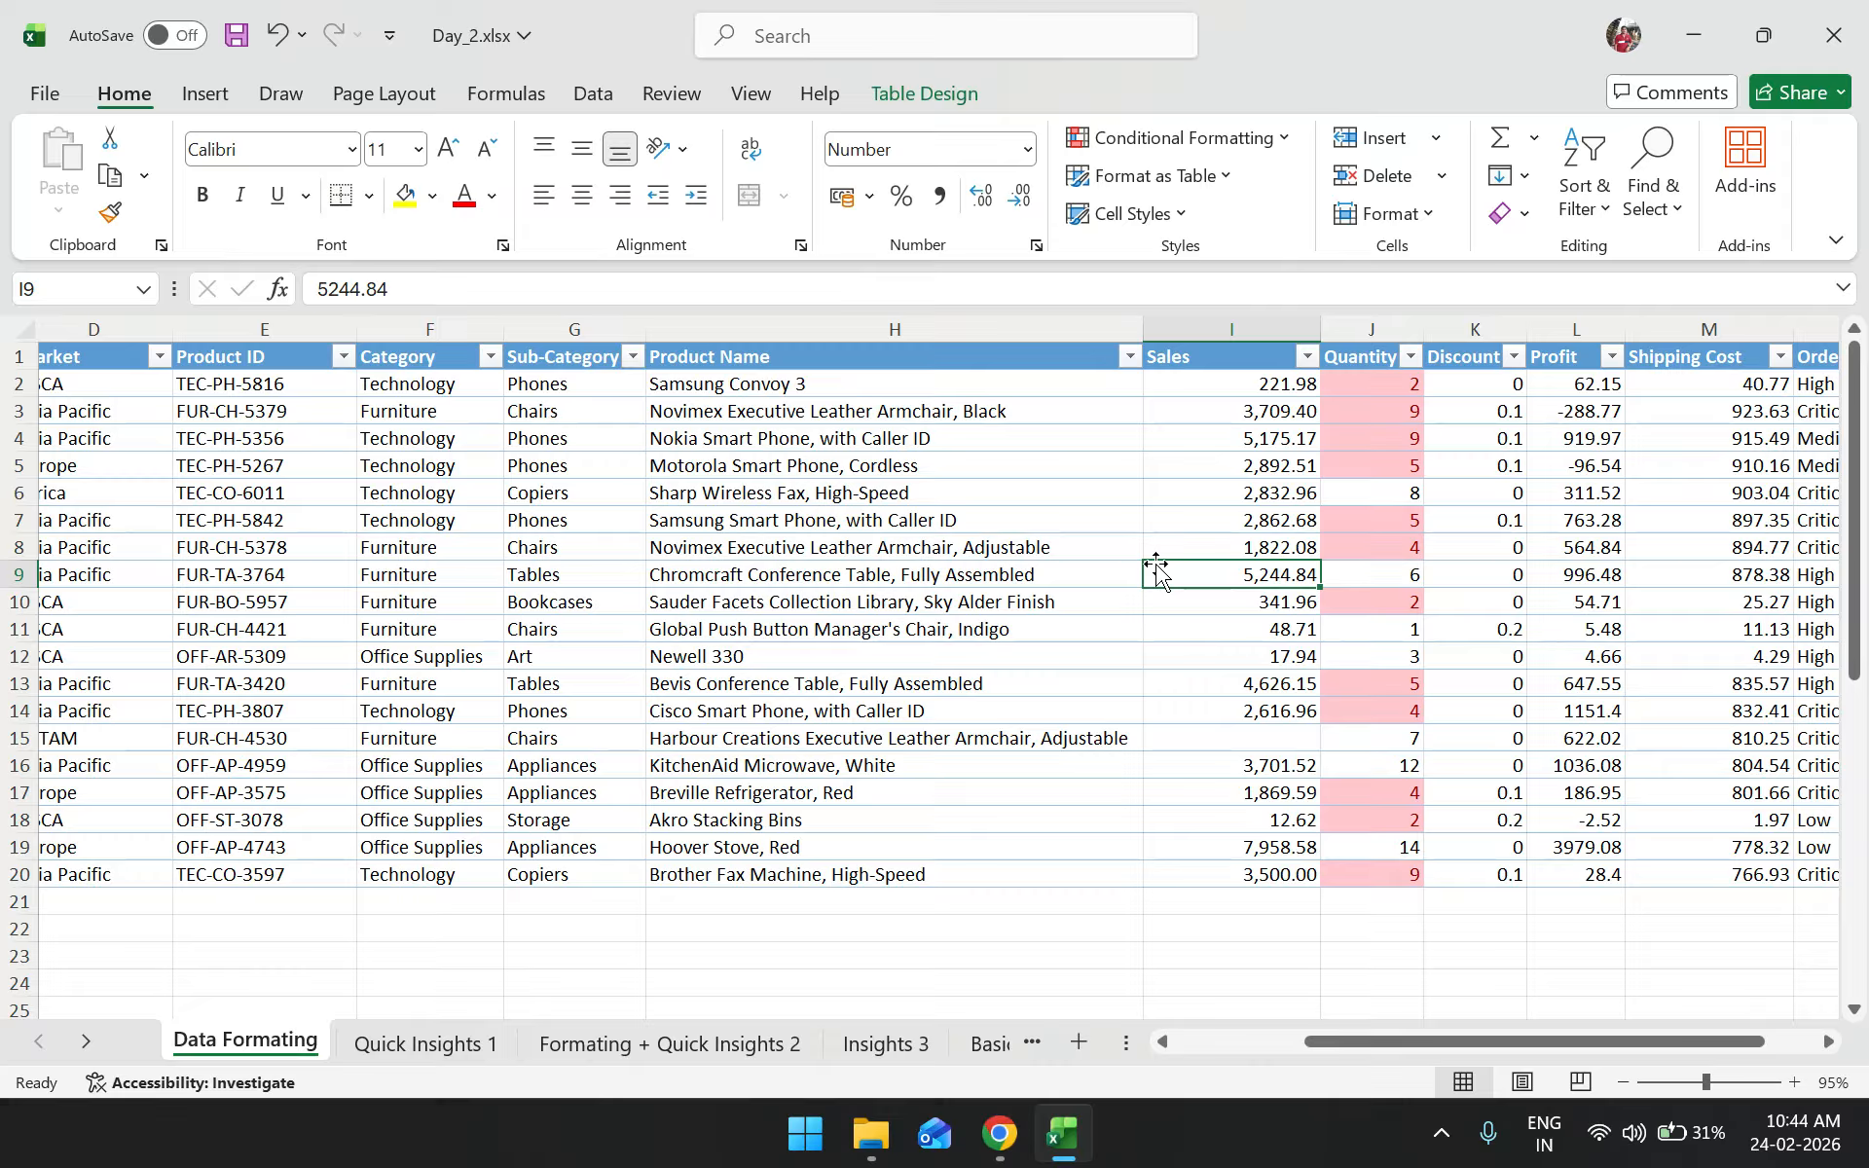
{"action": "left_click", "coordinate": [862, 623]}
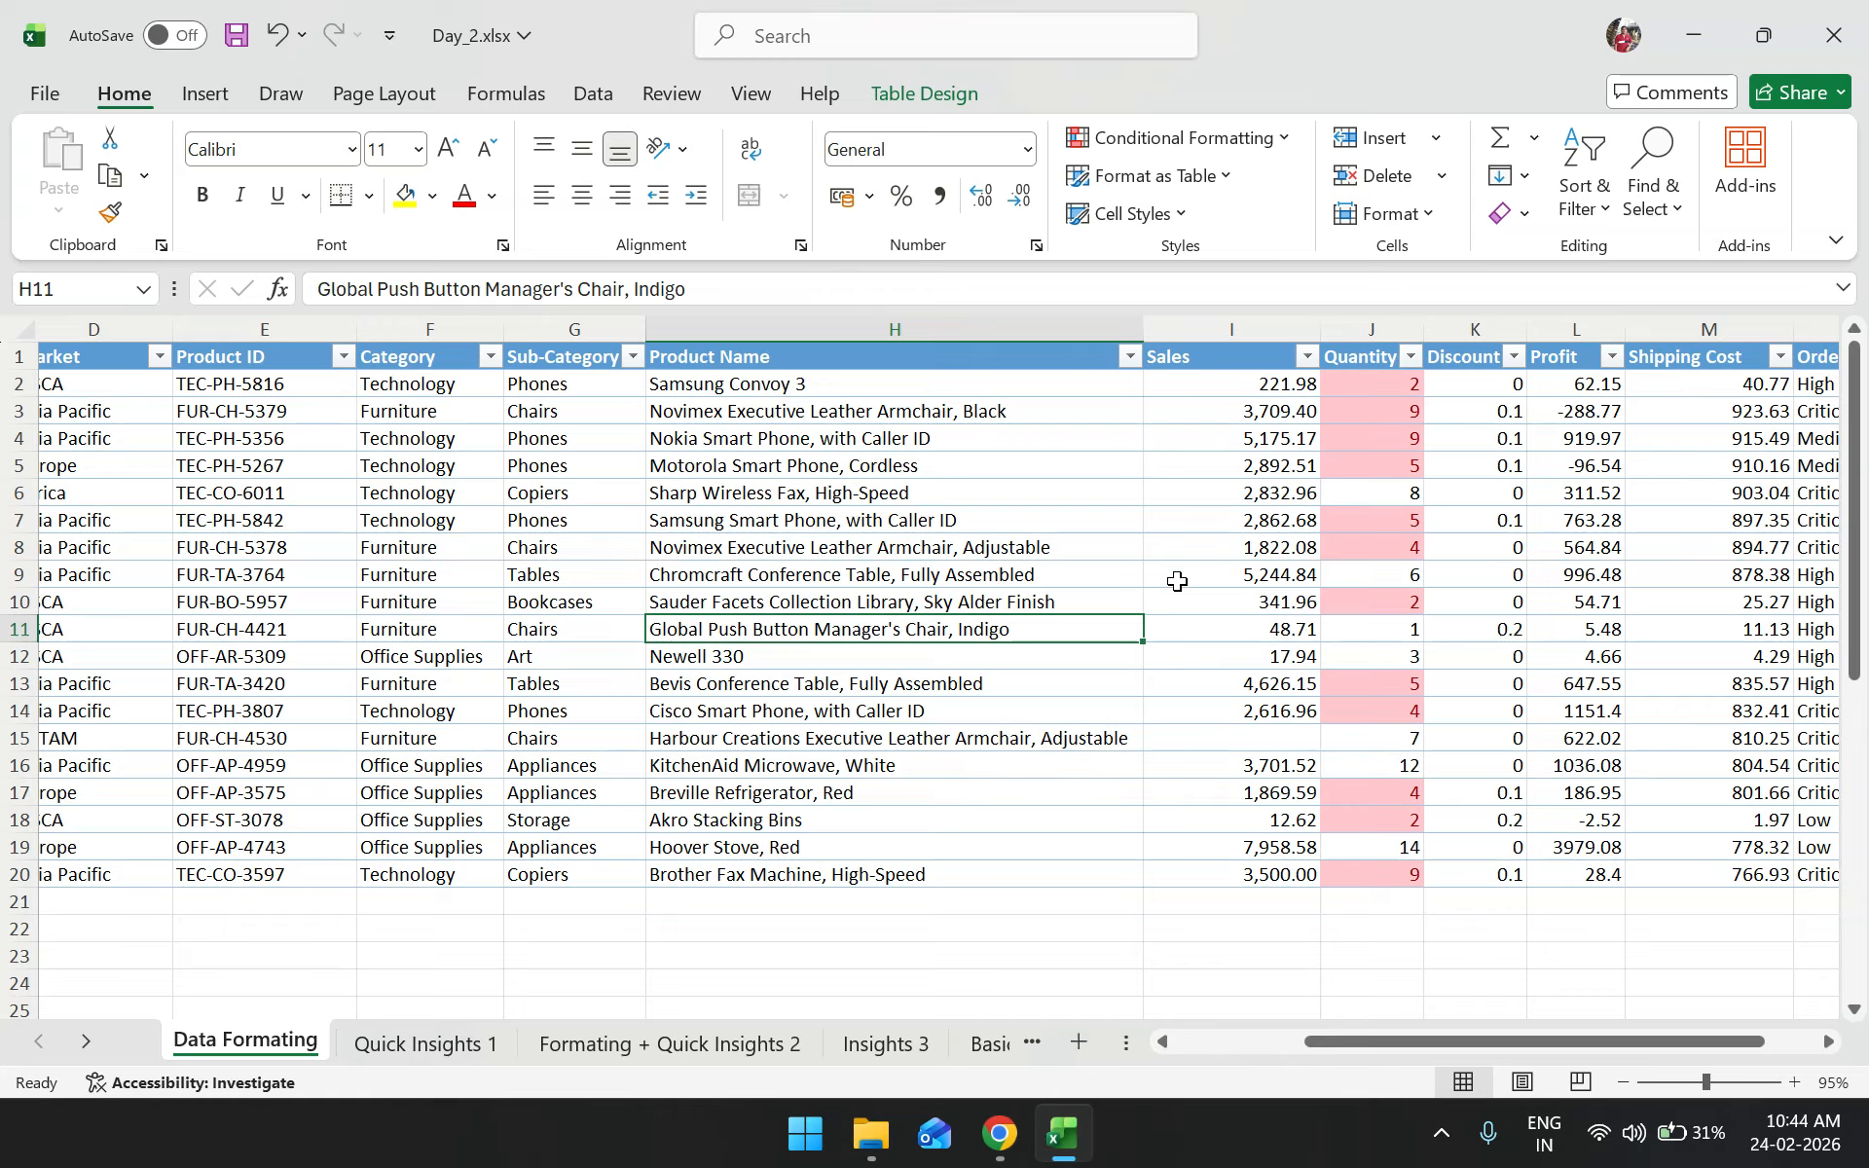
{"action": "left_click", "coordinate": [1282, 146]}
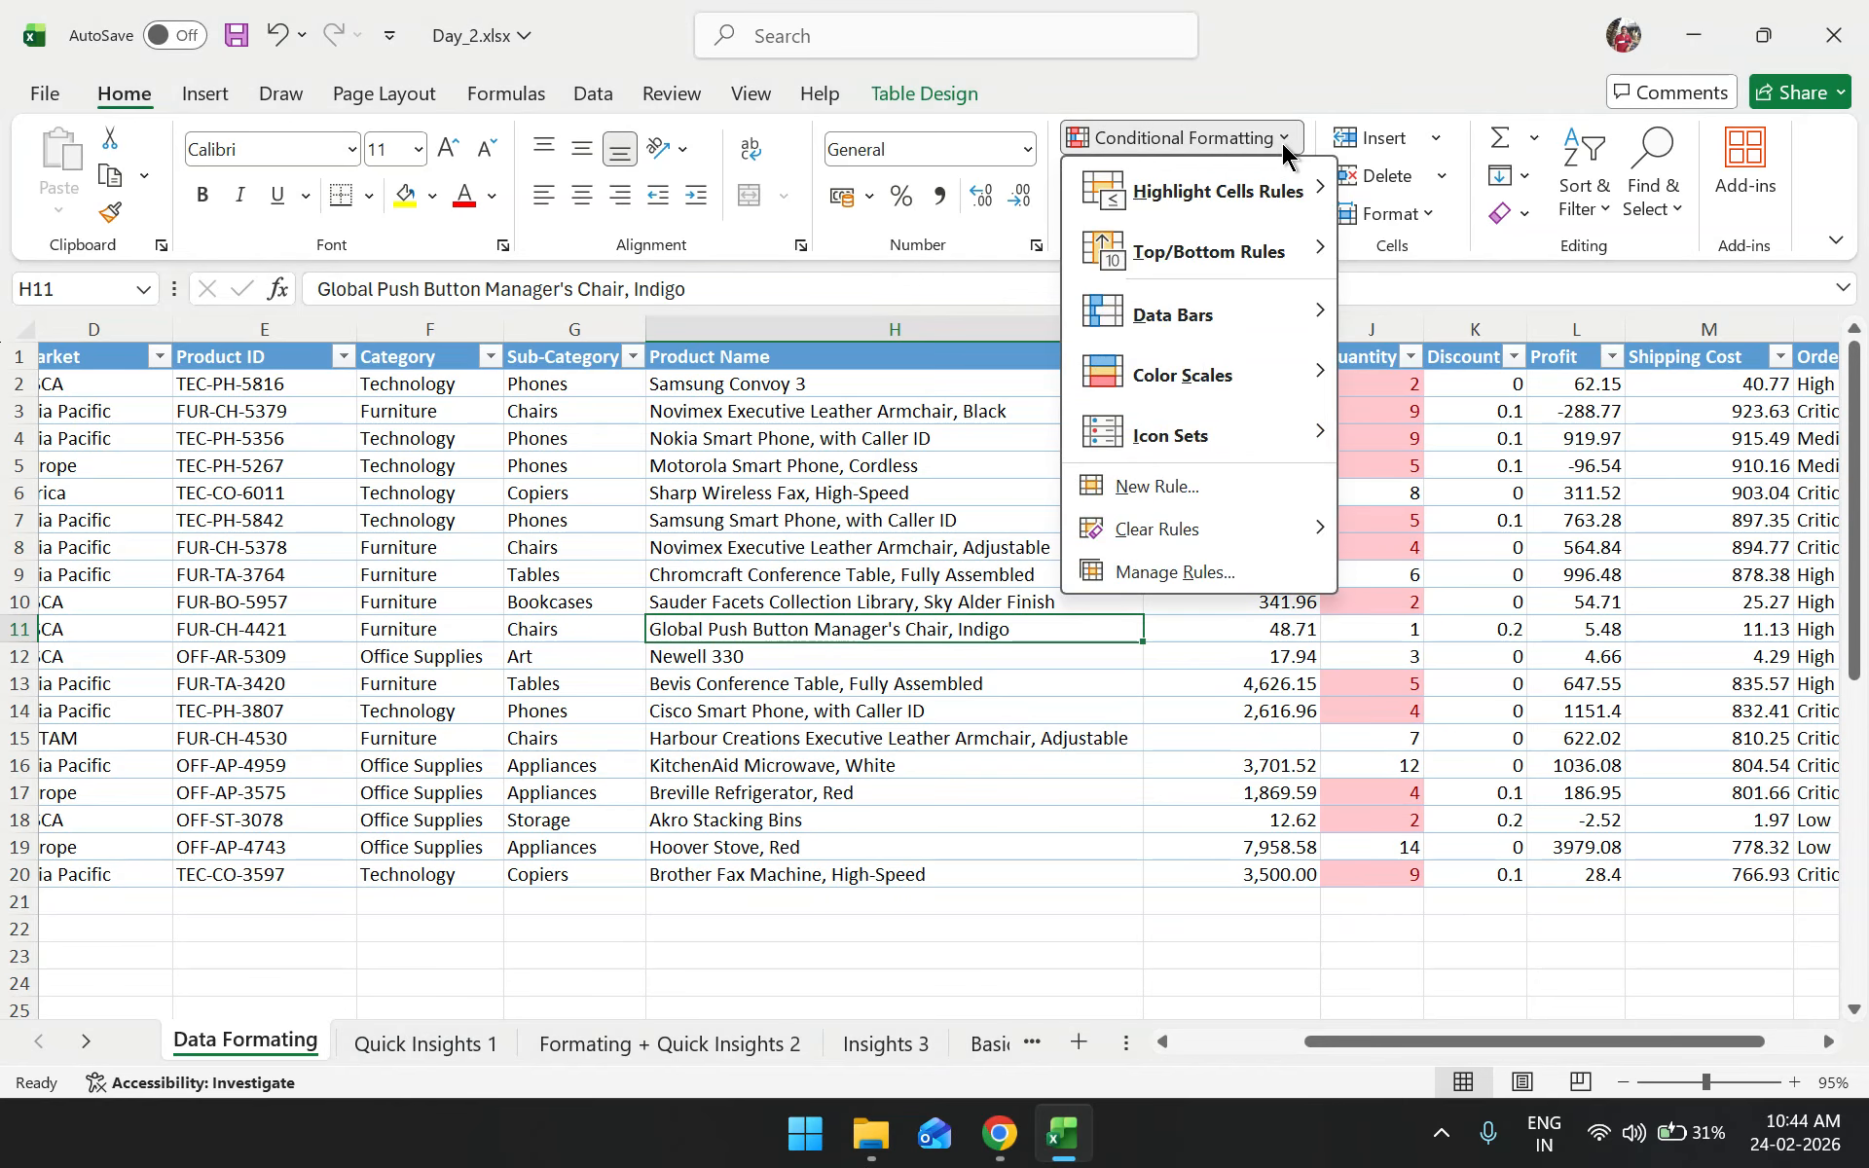
{"action": "mouse_move", "coordinate": [1248, 360]}
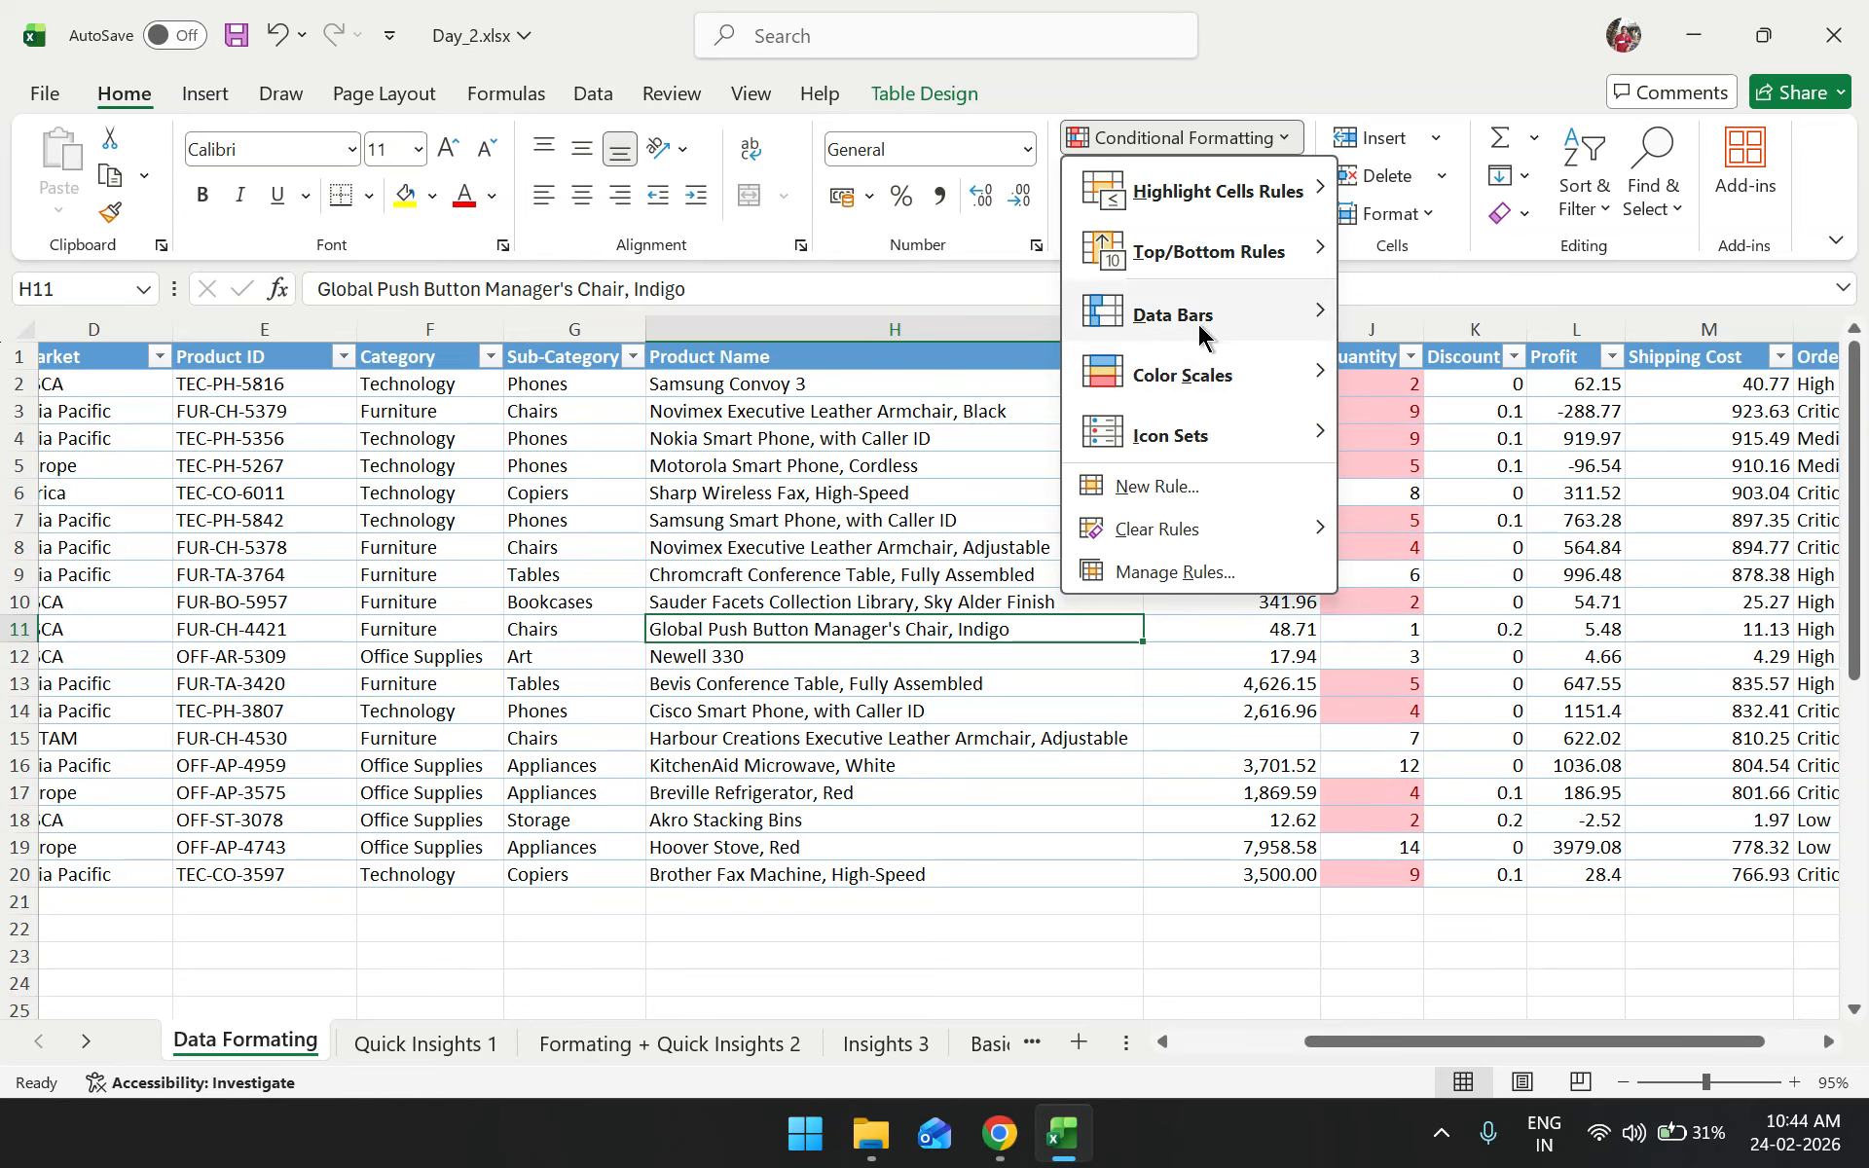
{"action": "left_click", "coordinate": [915, 709]}
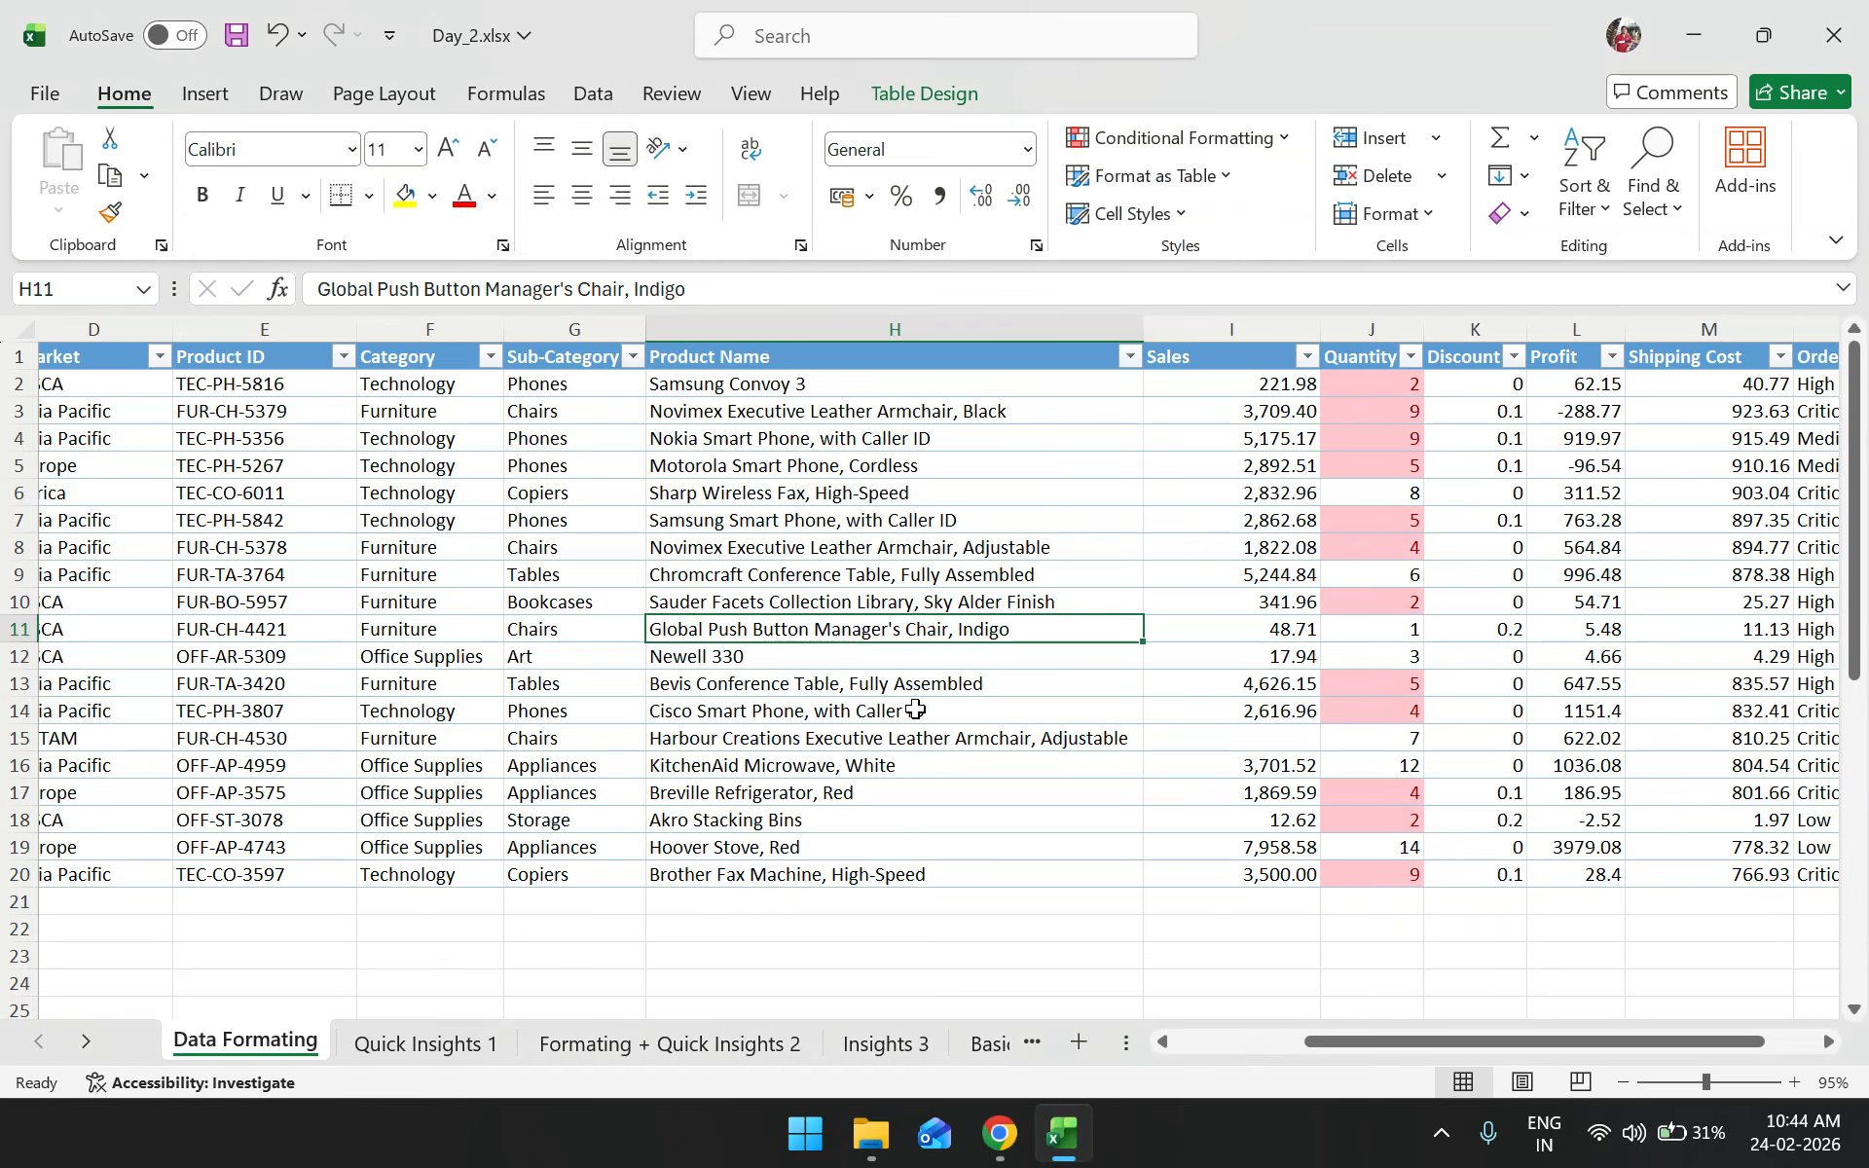
Widen the Sales column and apply light blue gradient-fill data bars to the Sales values in I2:I20
{"action": "left_click_drag", "start_coordinate": [1320, 338], "coordinate": [1434, 340]}
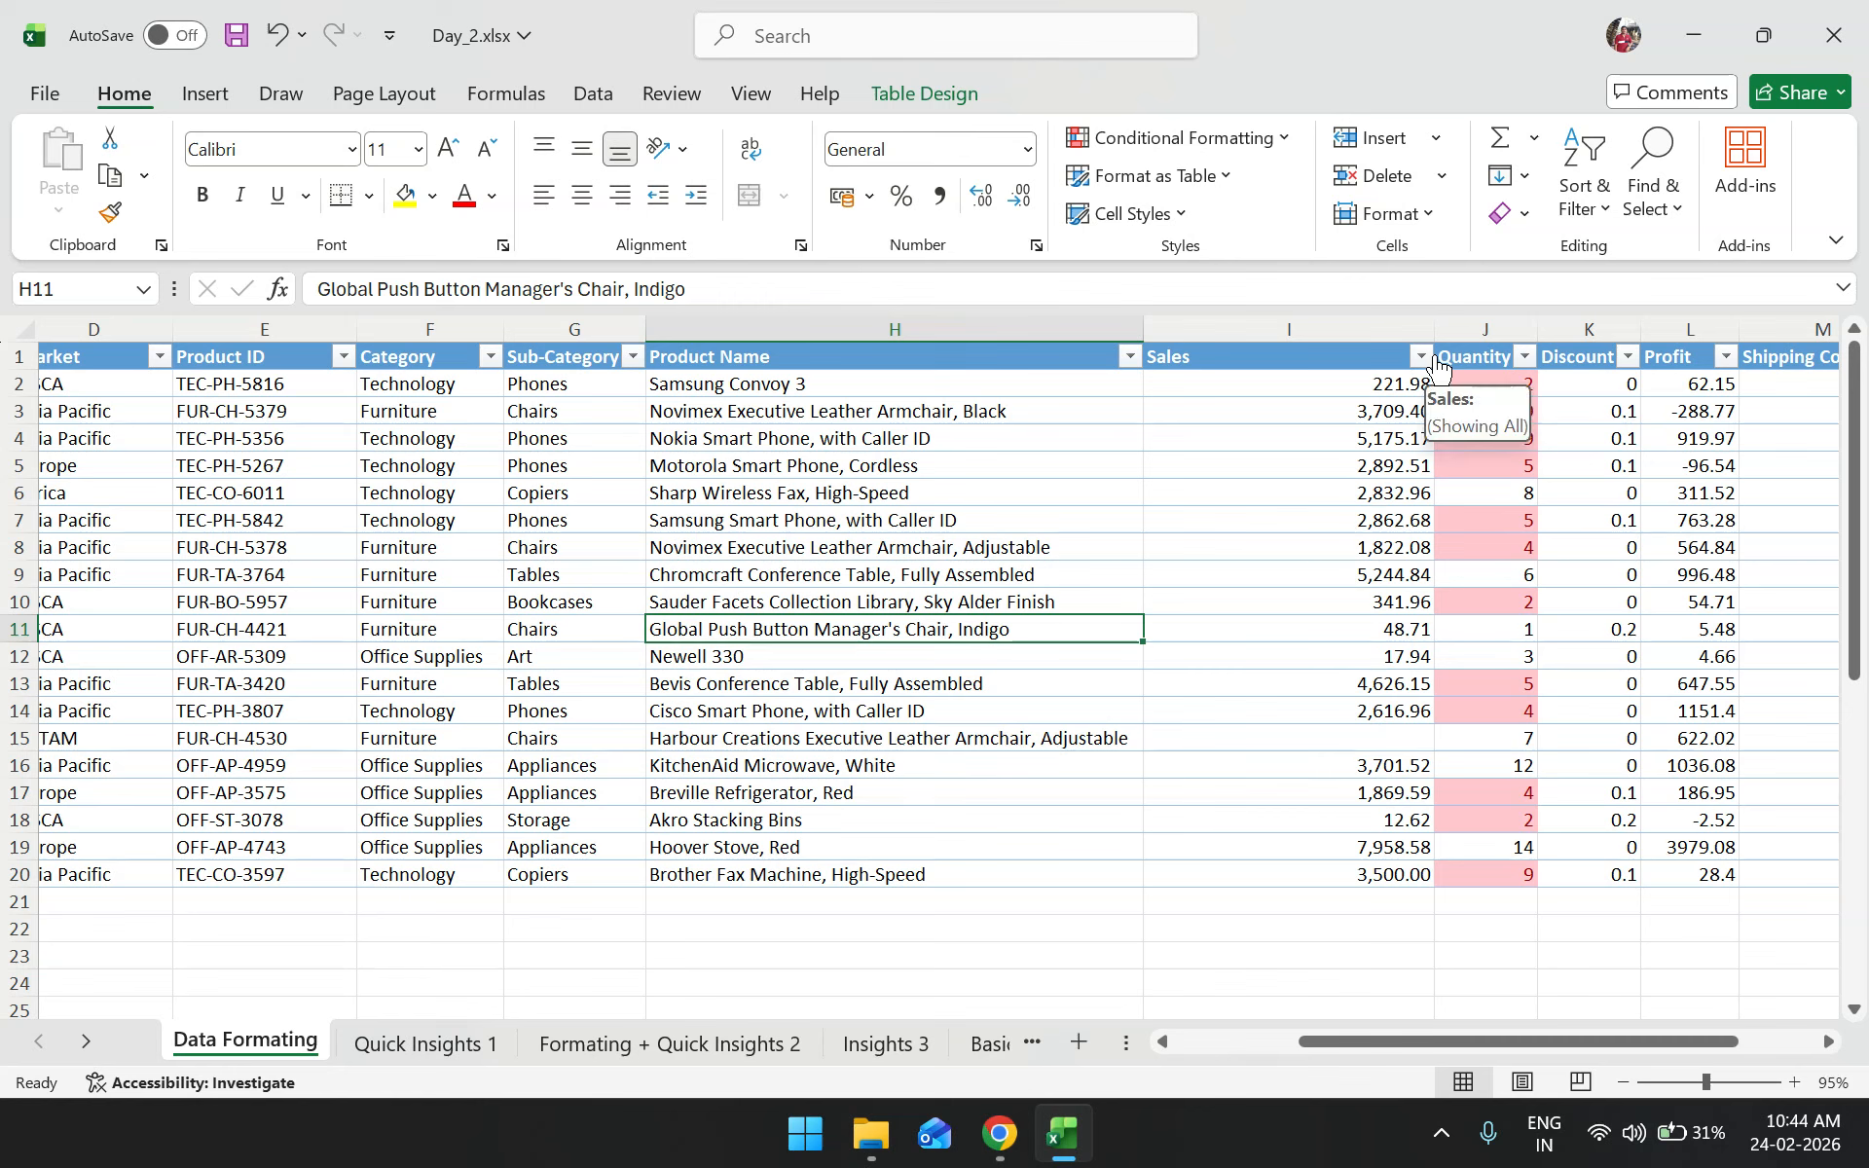
{"action": "left_click_drag", "start_coordinate": [1305, 379], "coordinate": [1301, 866]}
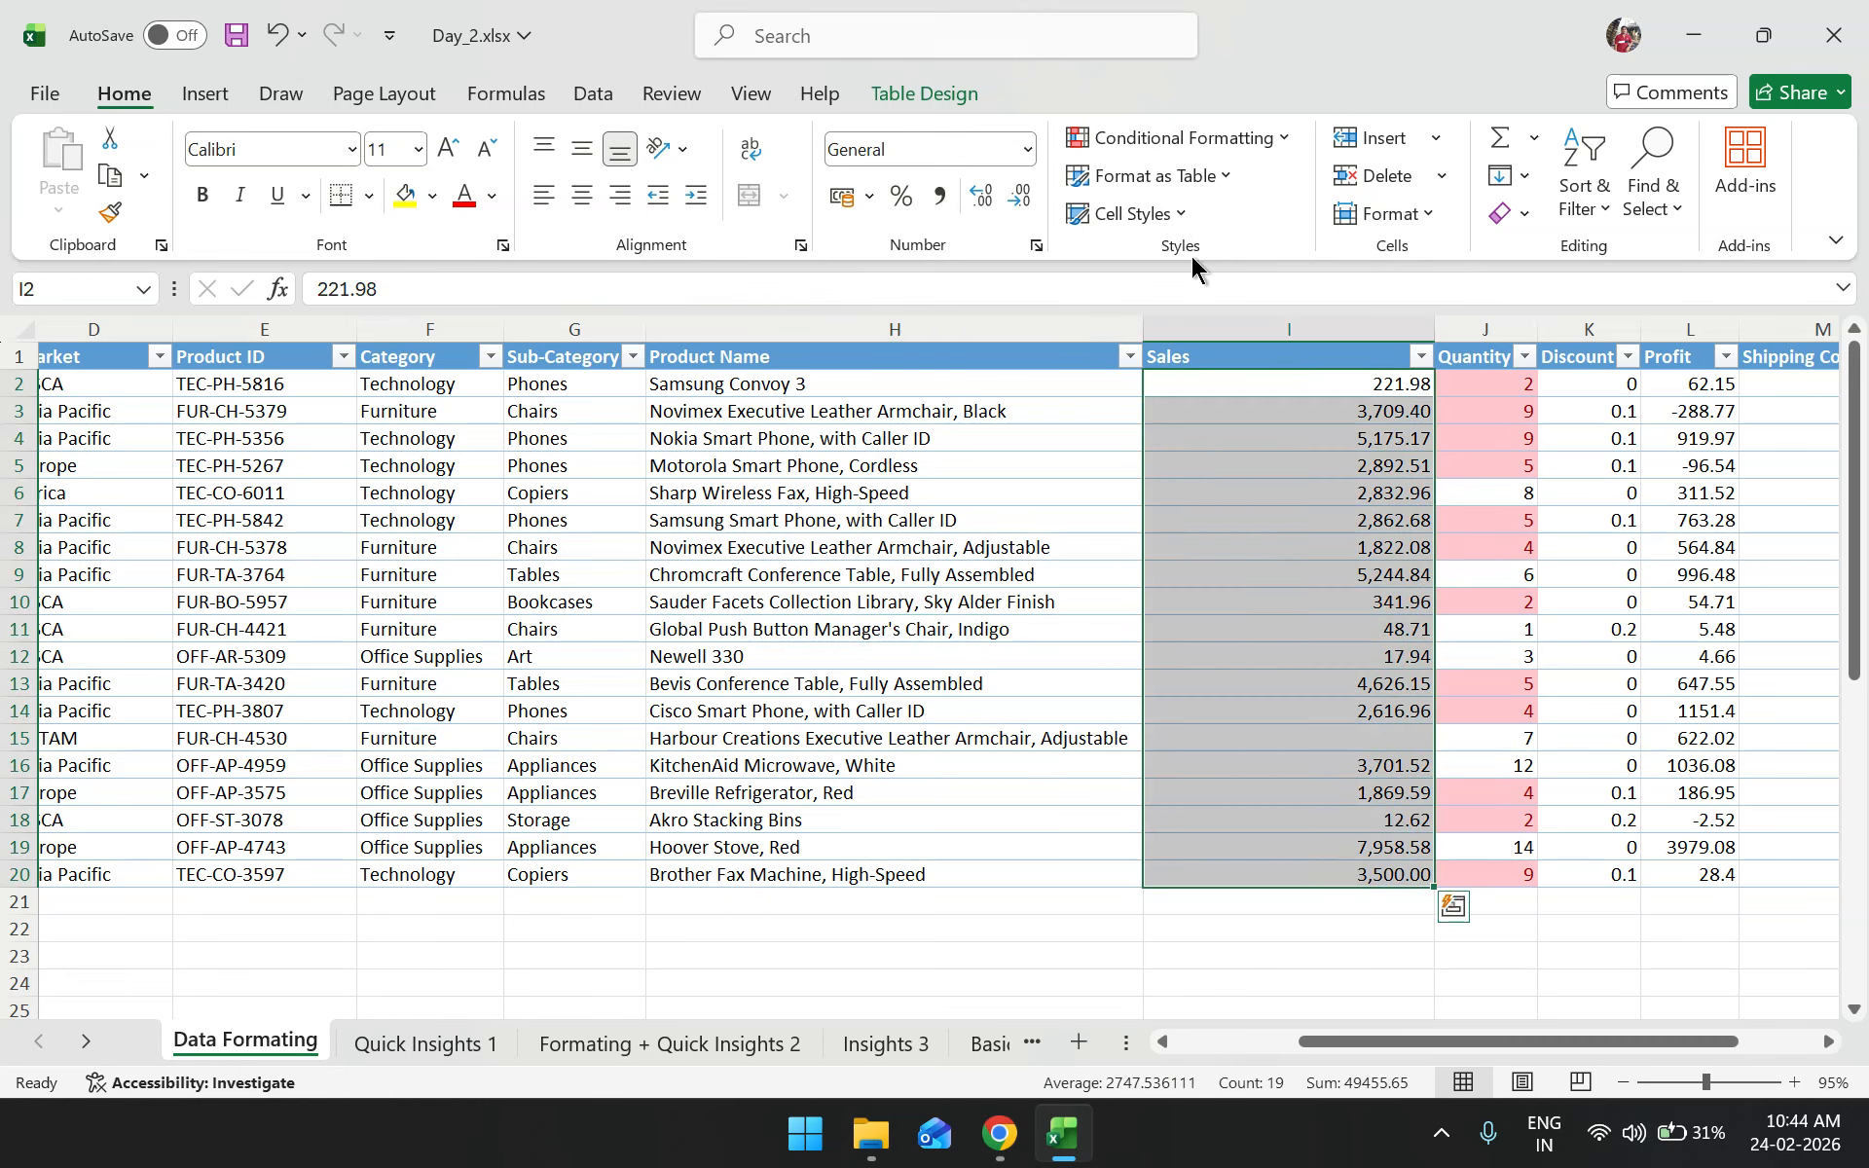
{"action": "left_click", "coordinate": [1190, 142]}
{"action": "mouse_move", "coordinate": [1213, 317]}
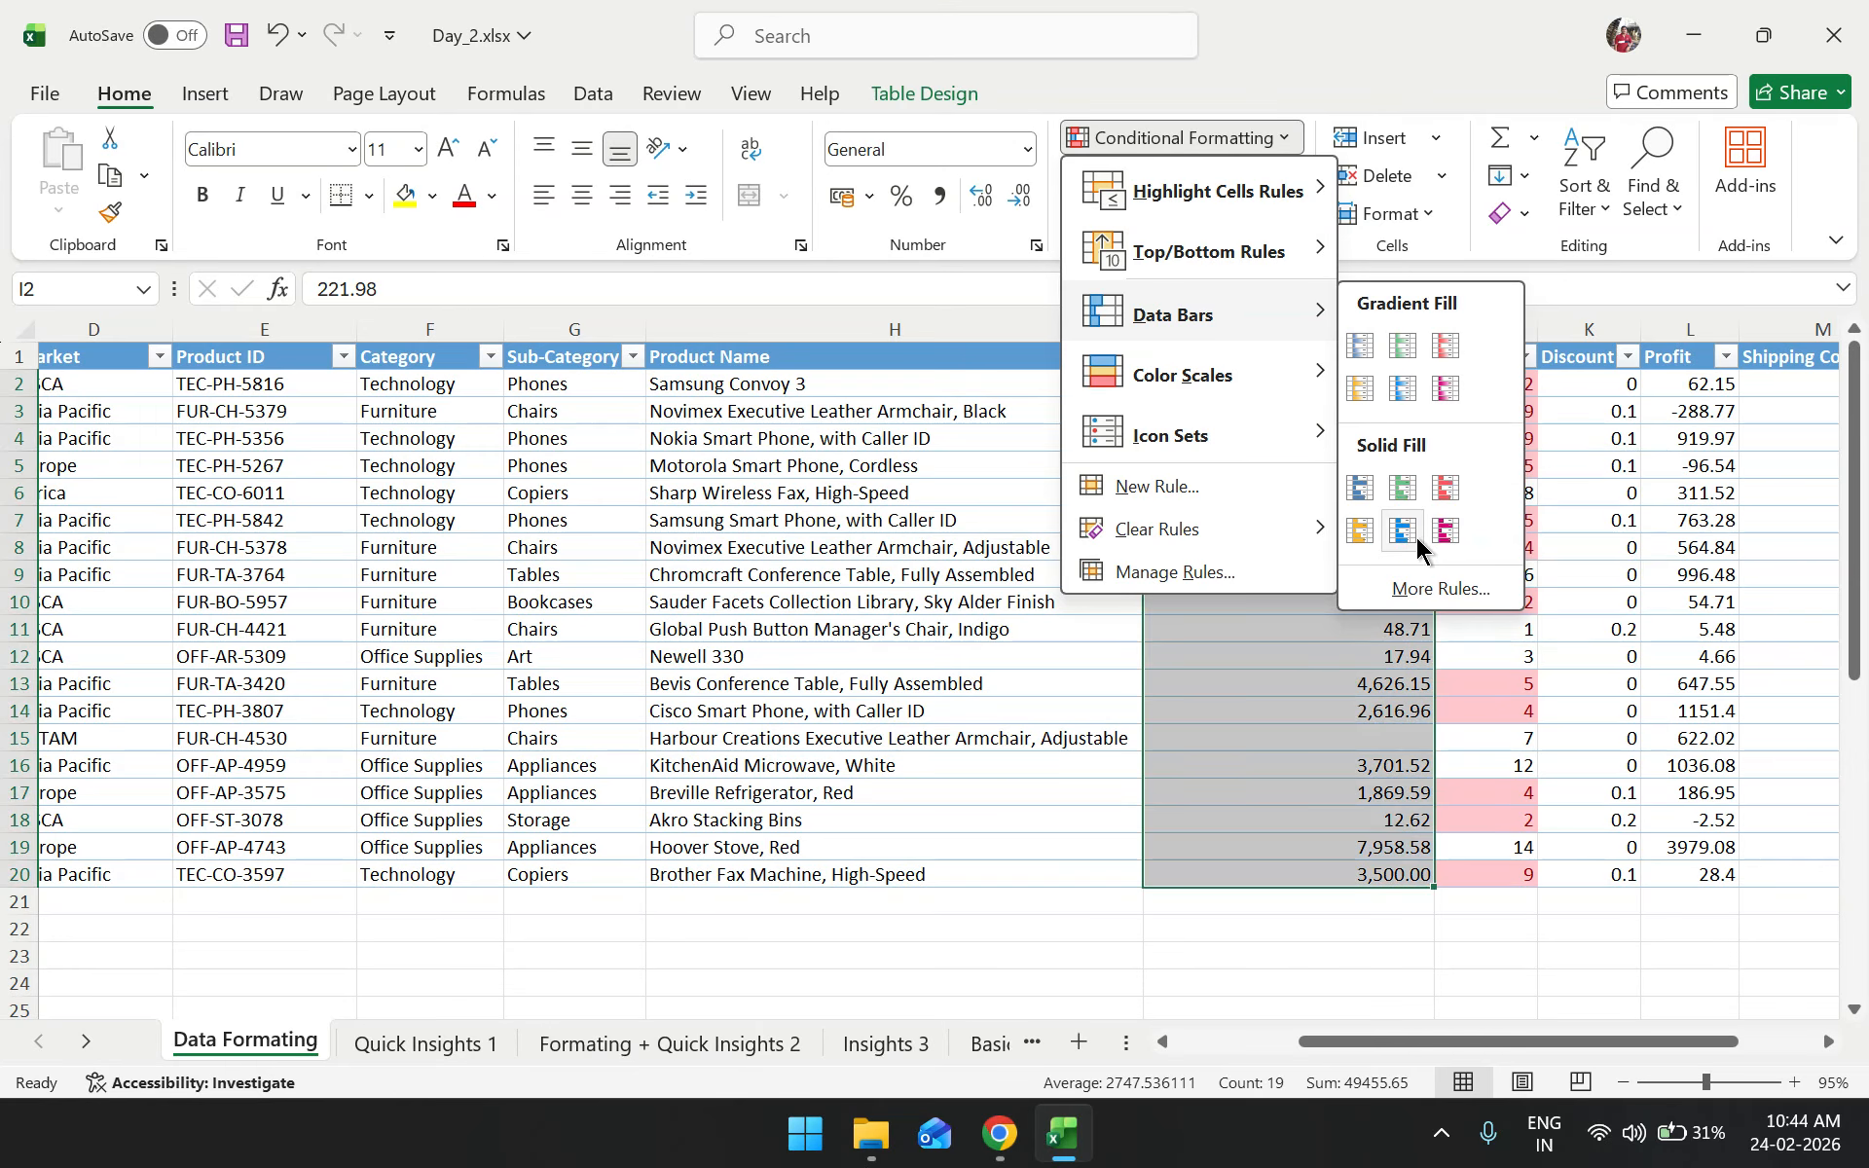
{"action": "left_click", "coordinate": [1407, 391]}
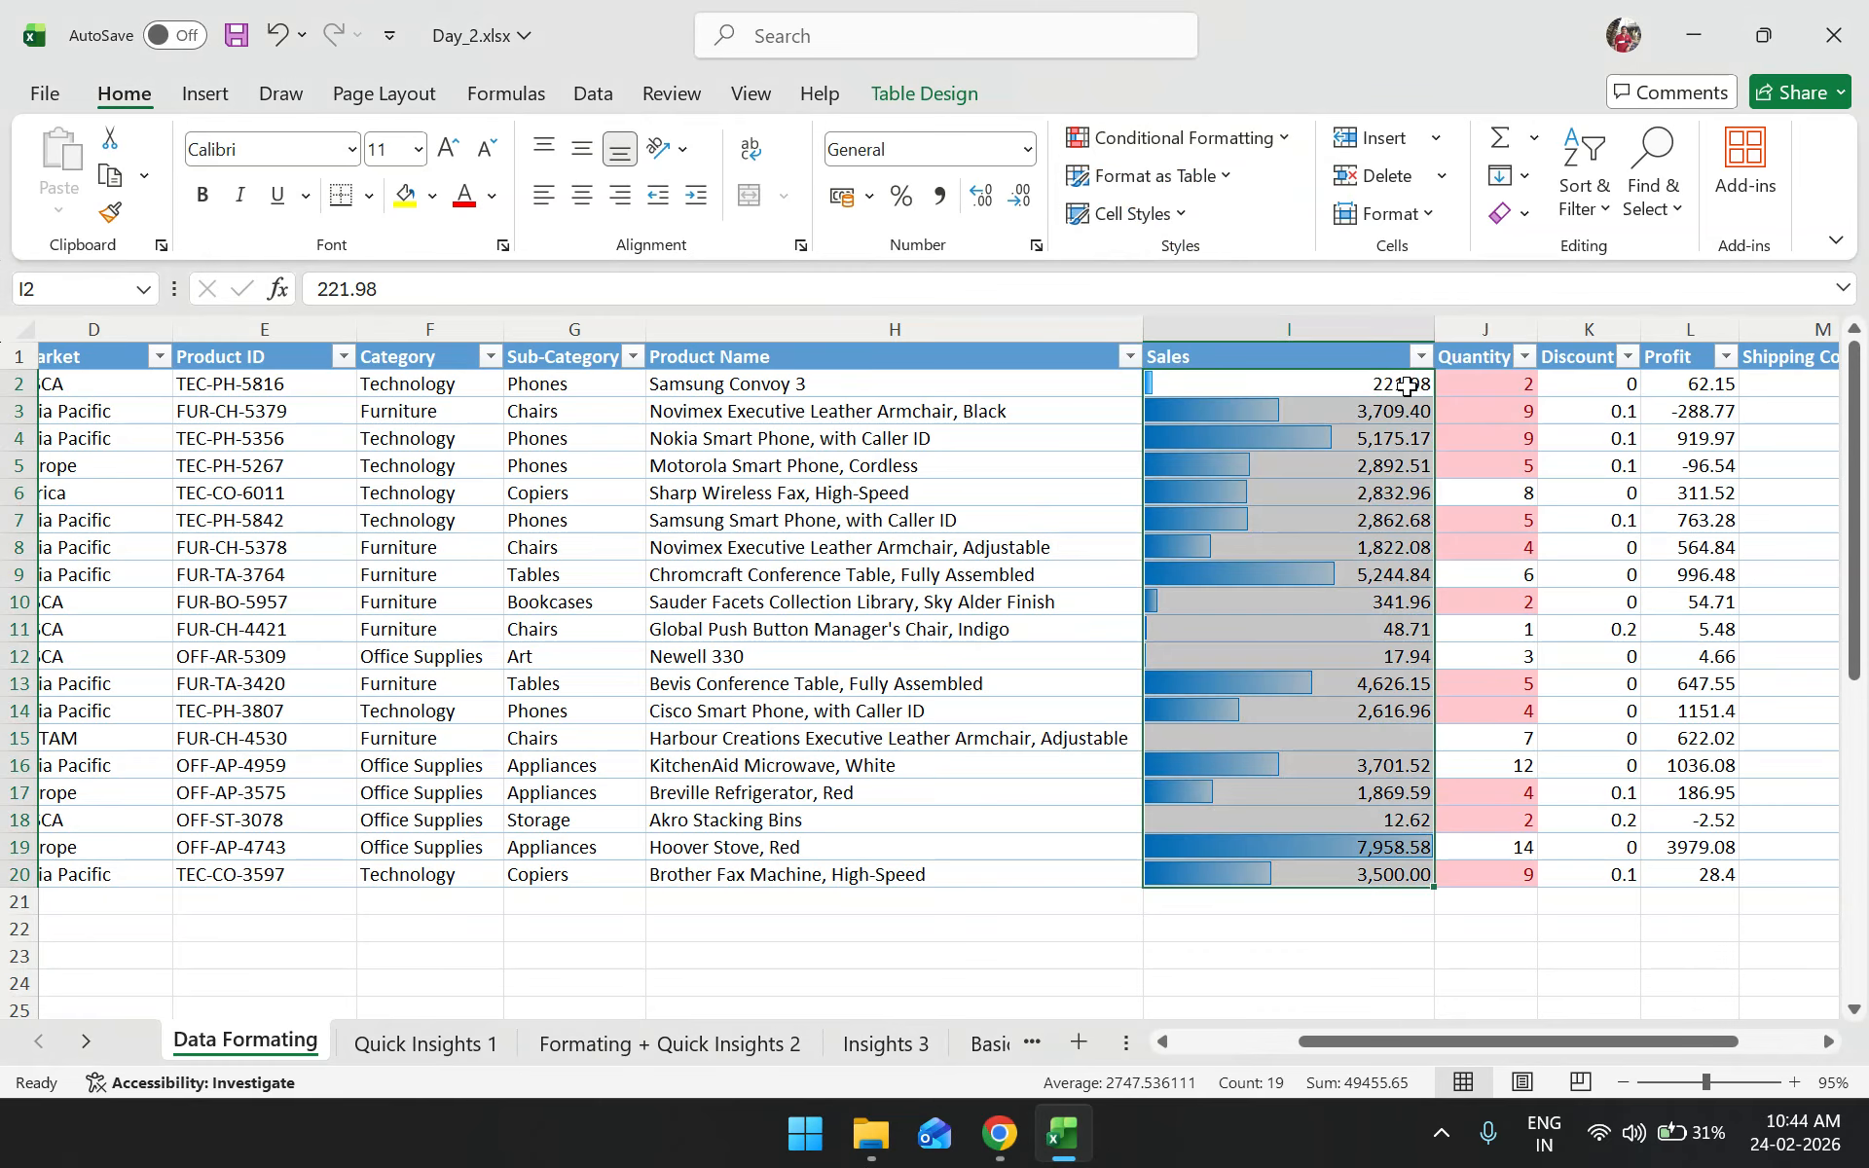
{"action": "left_click", "coordinate": [1109, 612]}
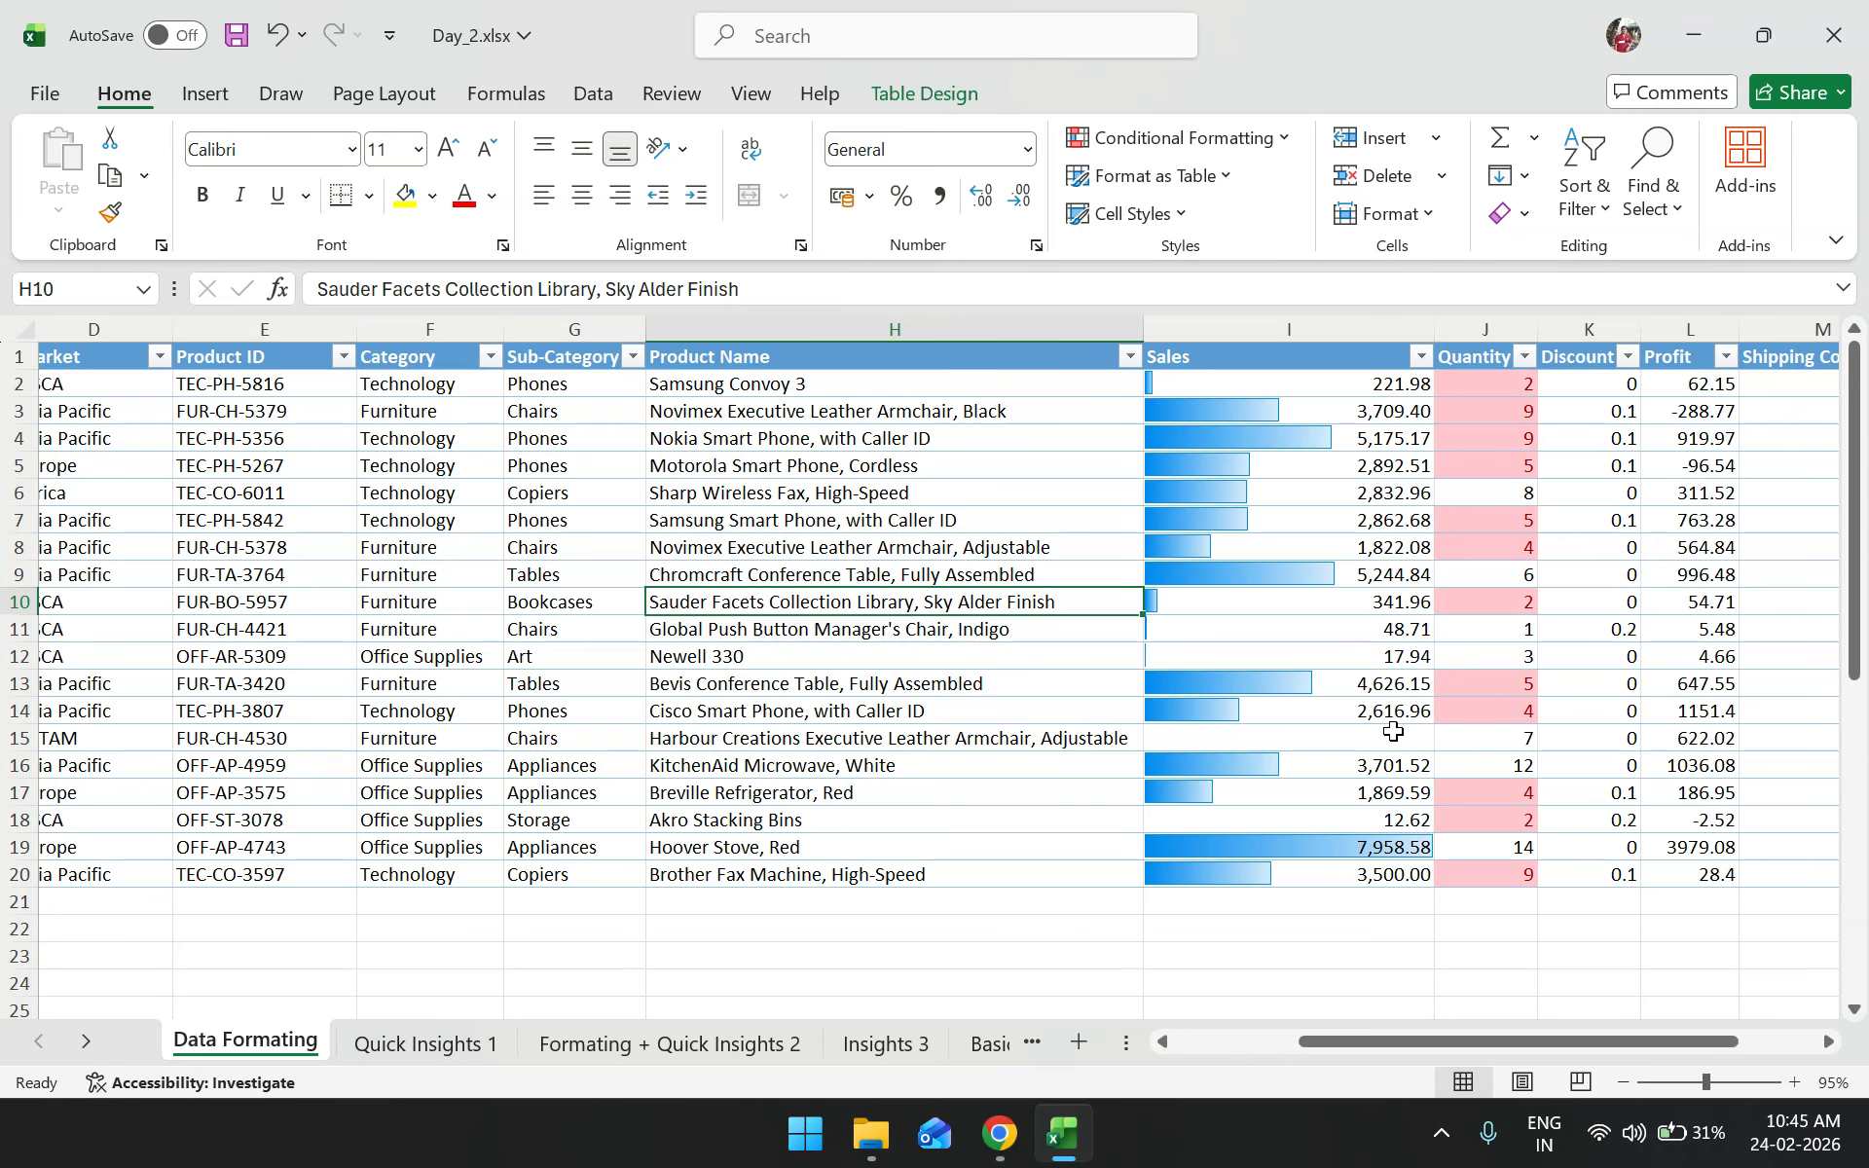
Inspect the data bars in the Sales column and narrow that column
{"action": "scroll", "coordinate": [1394, 731], "scroll_direction": "down", "scroll_amount": 1}
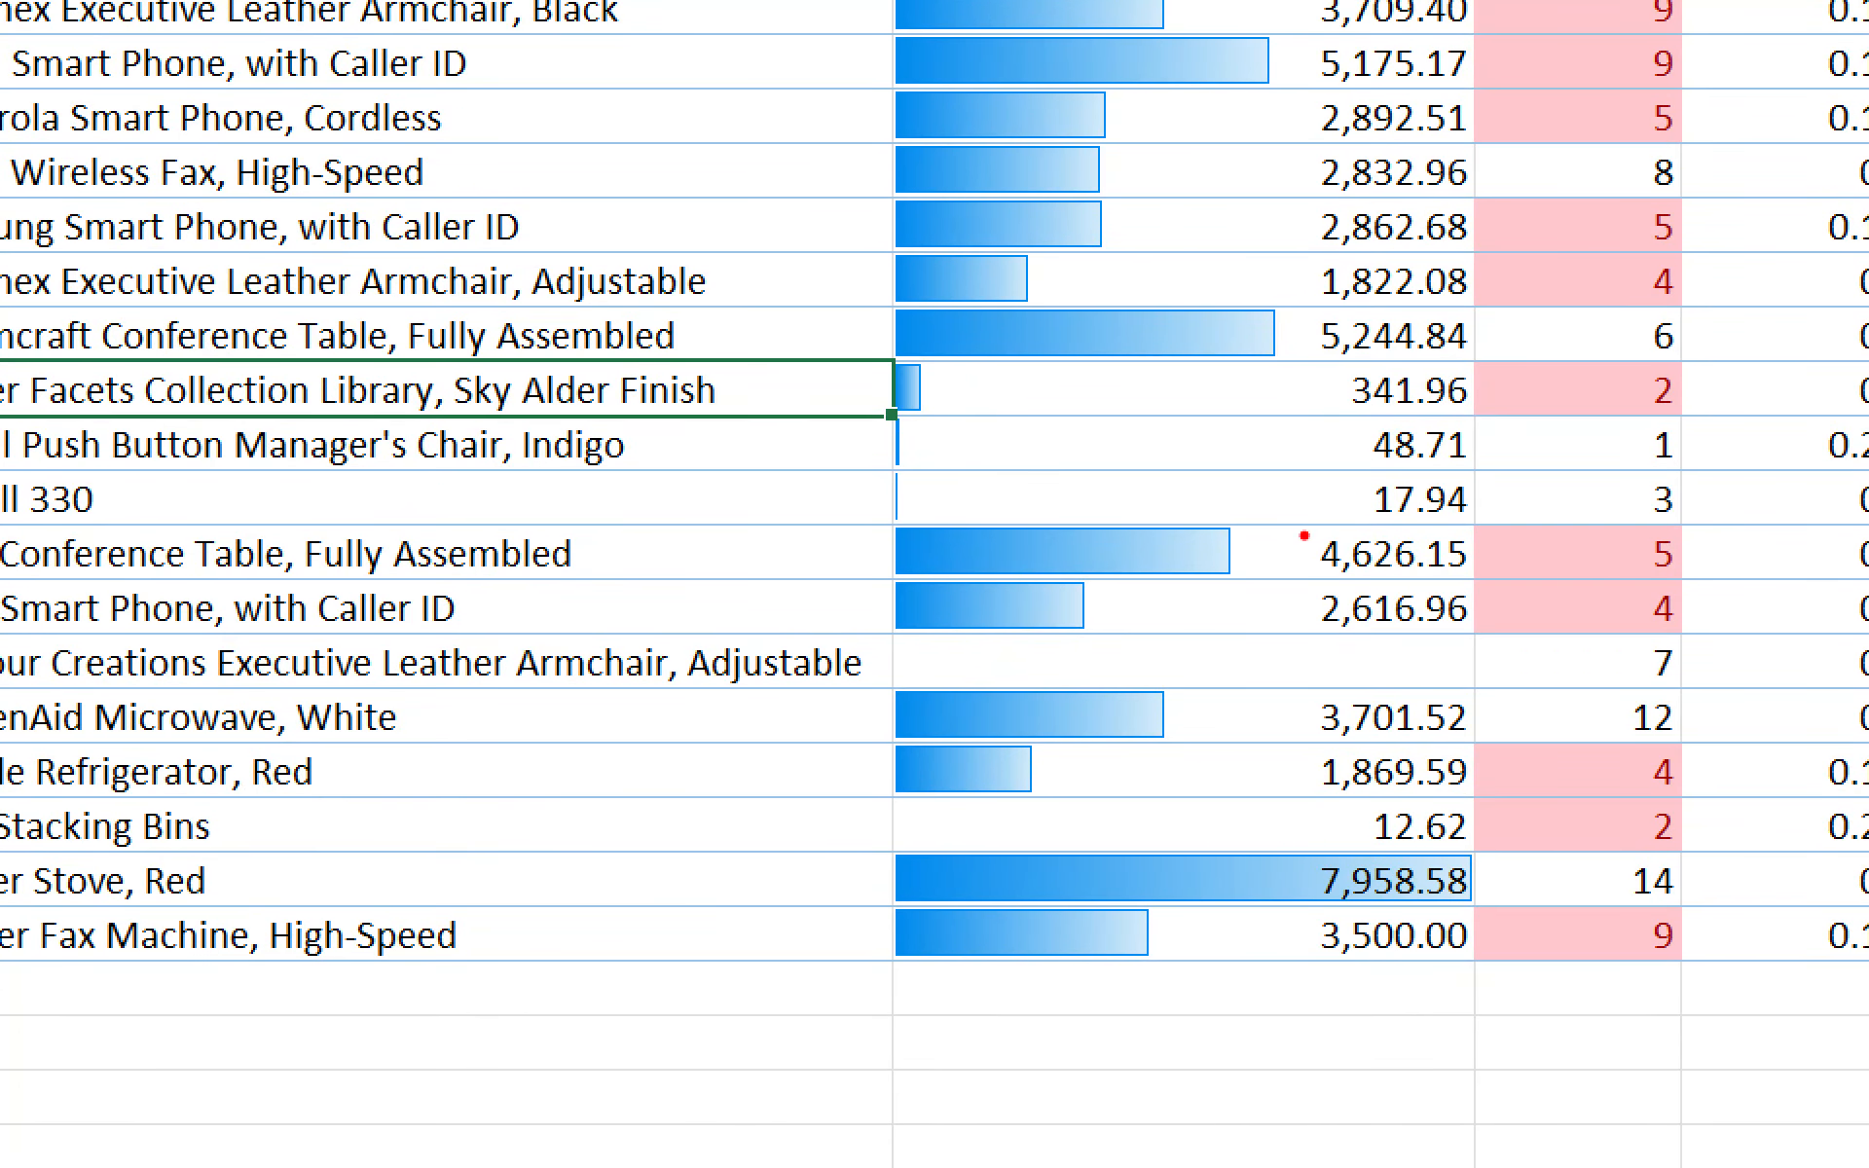
{"action": "mouse_move", "coordinate": [1214, 533]}
{"action": "left_mouse_down"}
{"action": "mouse_move", "coordinate": [1396, 537]}
{"action": "mouse_move", "coordinate": [1429, 584]}
{"action": "mouse_move", "coordinate": [1286, 590]}
{"action": "left_mouse_up"}
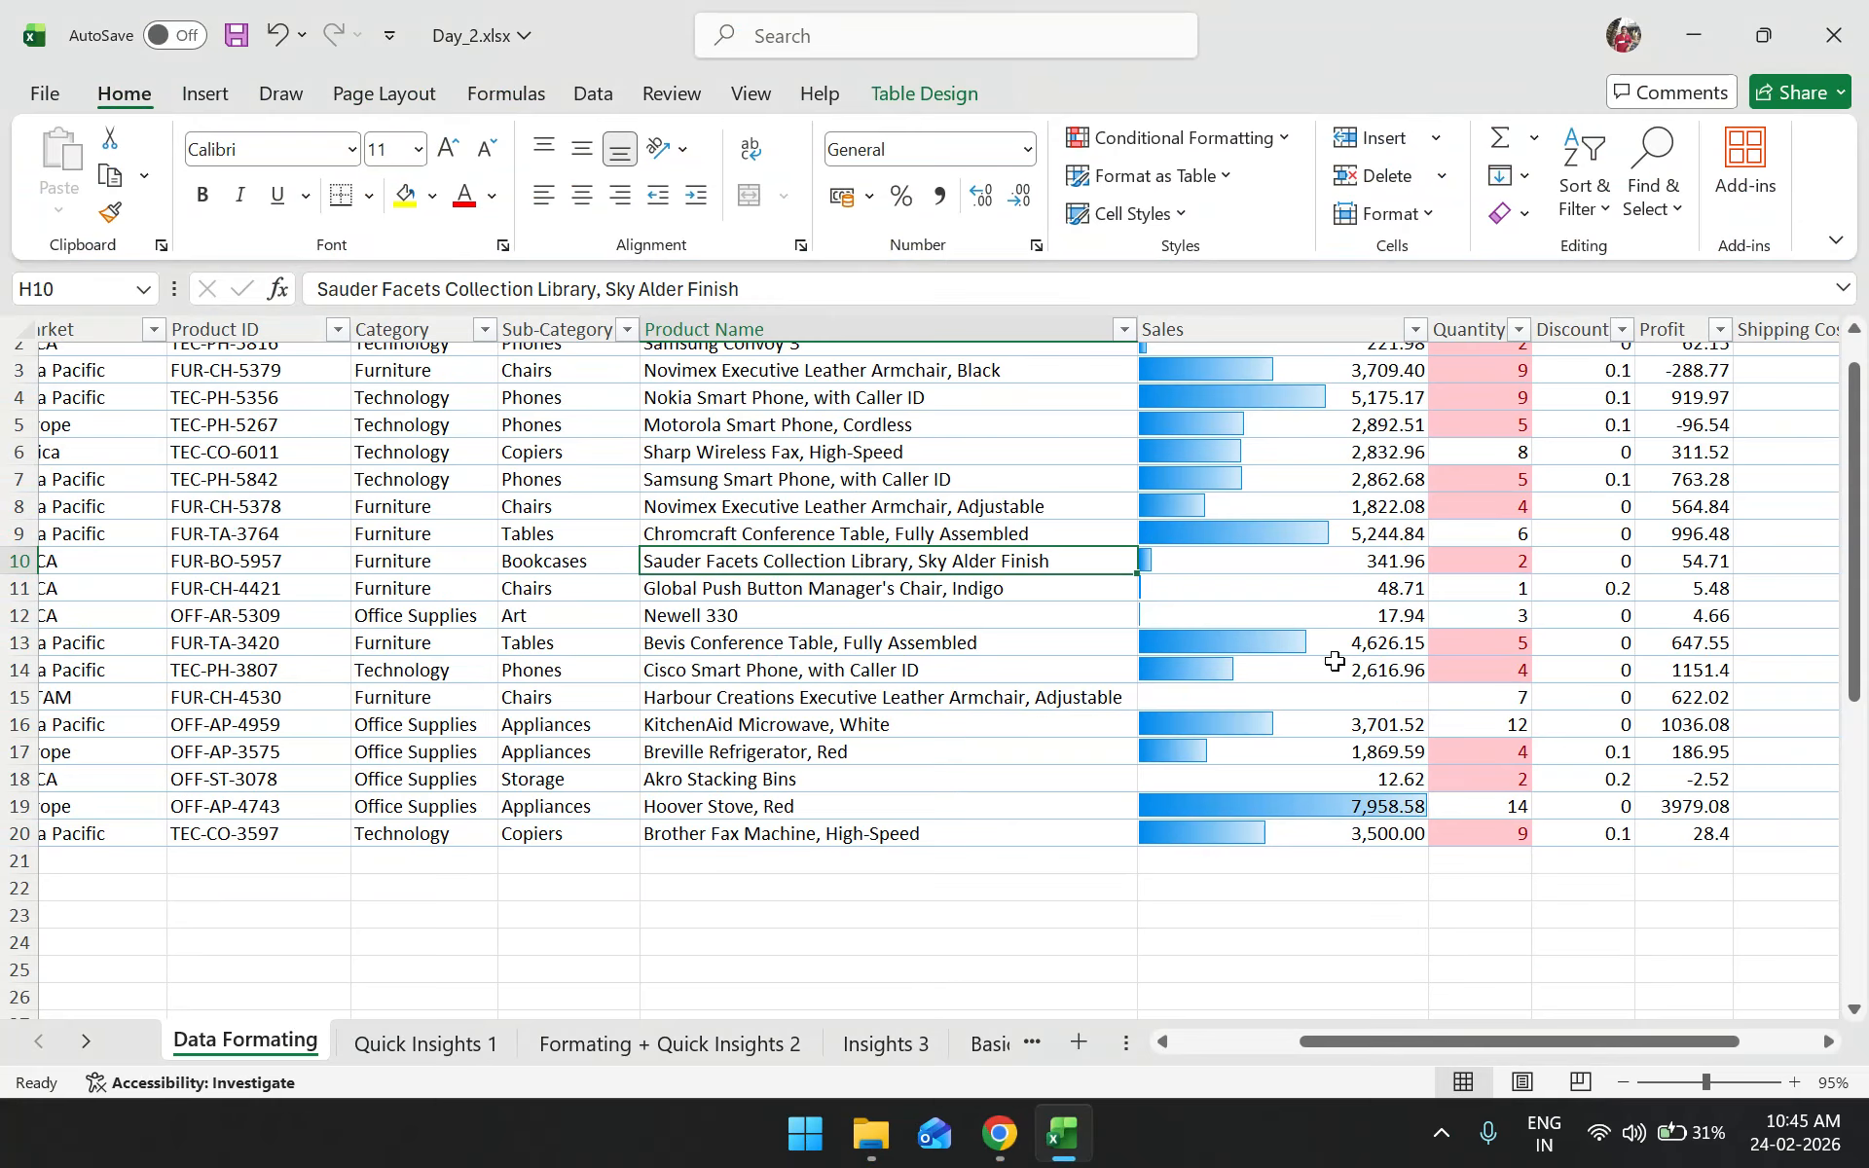
{"action": "scroll", "coordinate": [1359, 238], "scroll_direction": "up", "scroll_amount": 1}
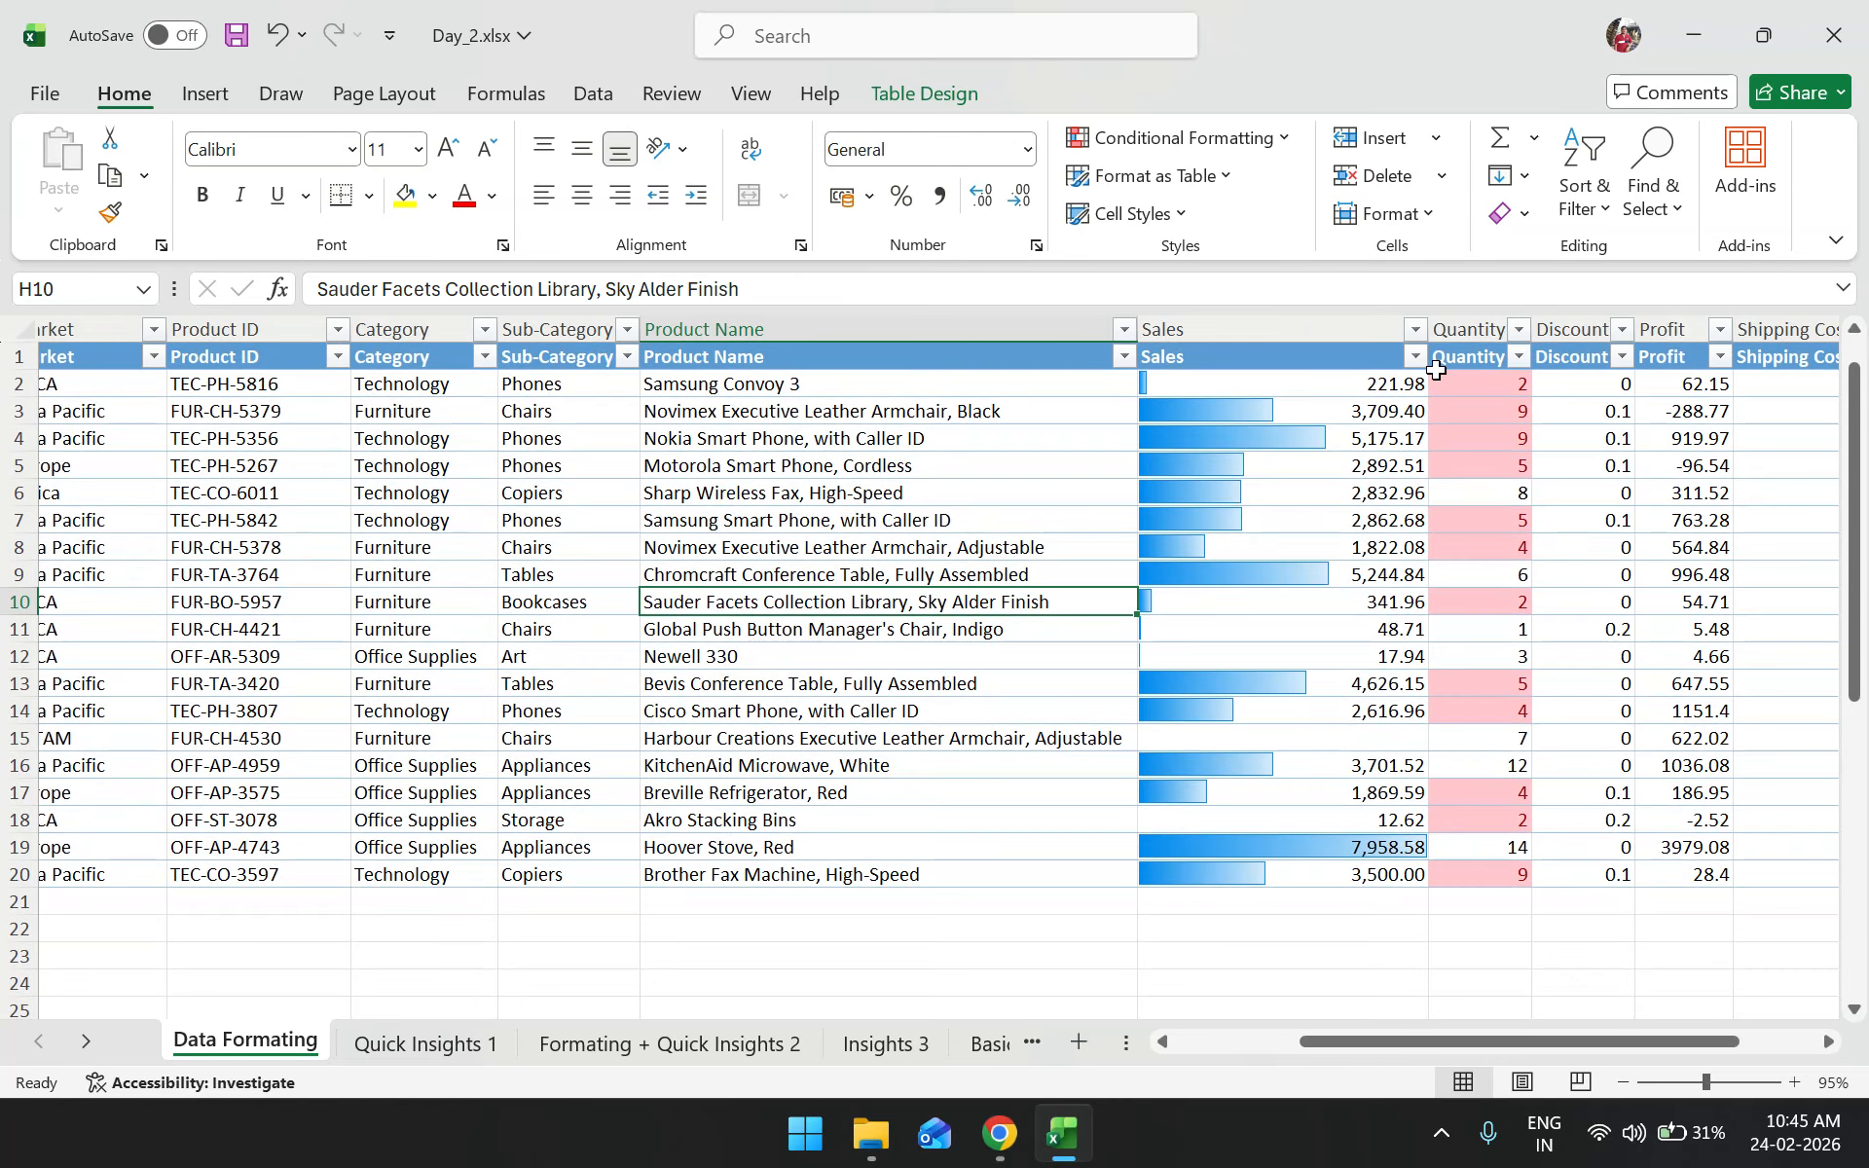
{"action": "left_click_drag", "start_coordinate": [1434, 318], "coordinate": [1333, 317]}
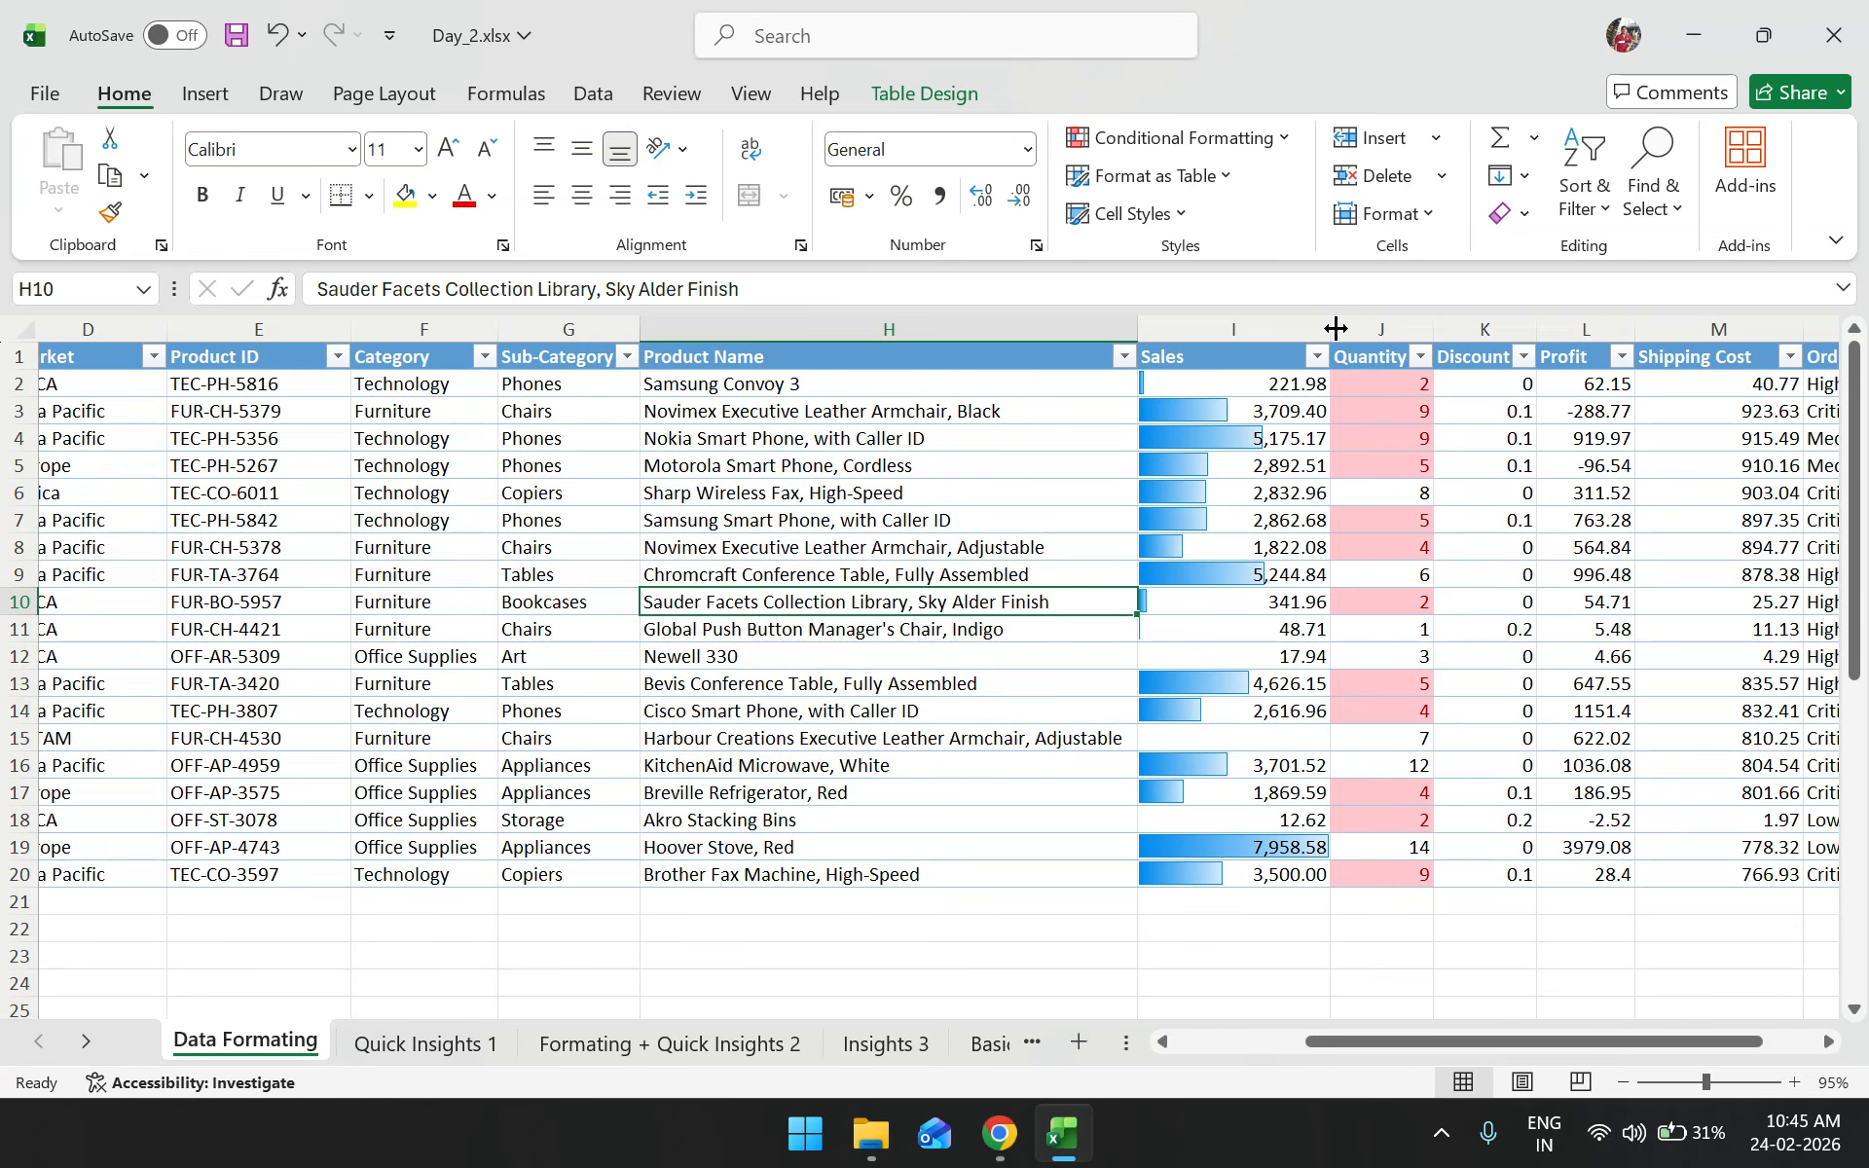
Check individual cells with data bars in the Sales column, and widen that column
{"action": "left_click", "coordinate": [1284, 438]}
{"action": "left_click", "coordinate": [1263, 572]}
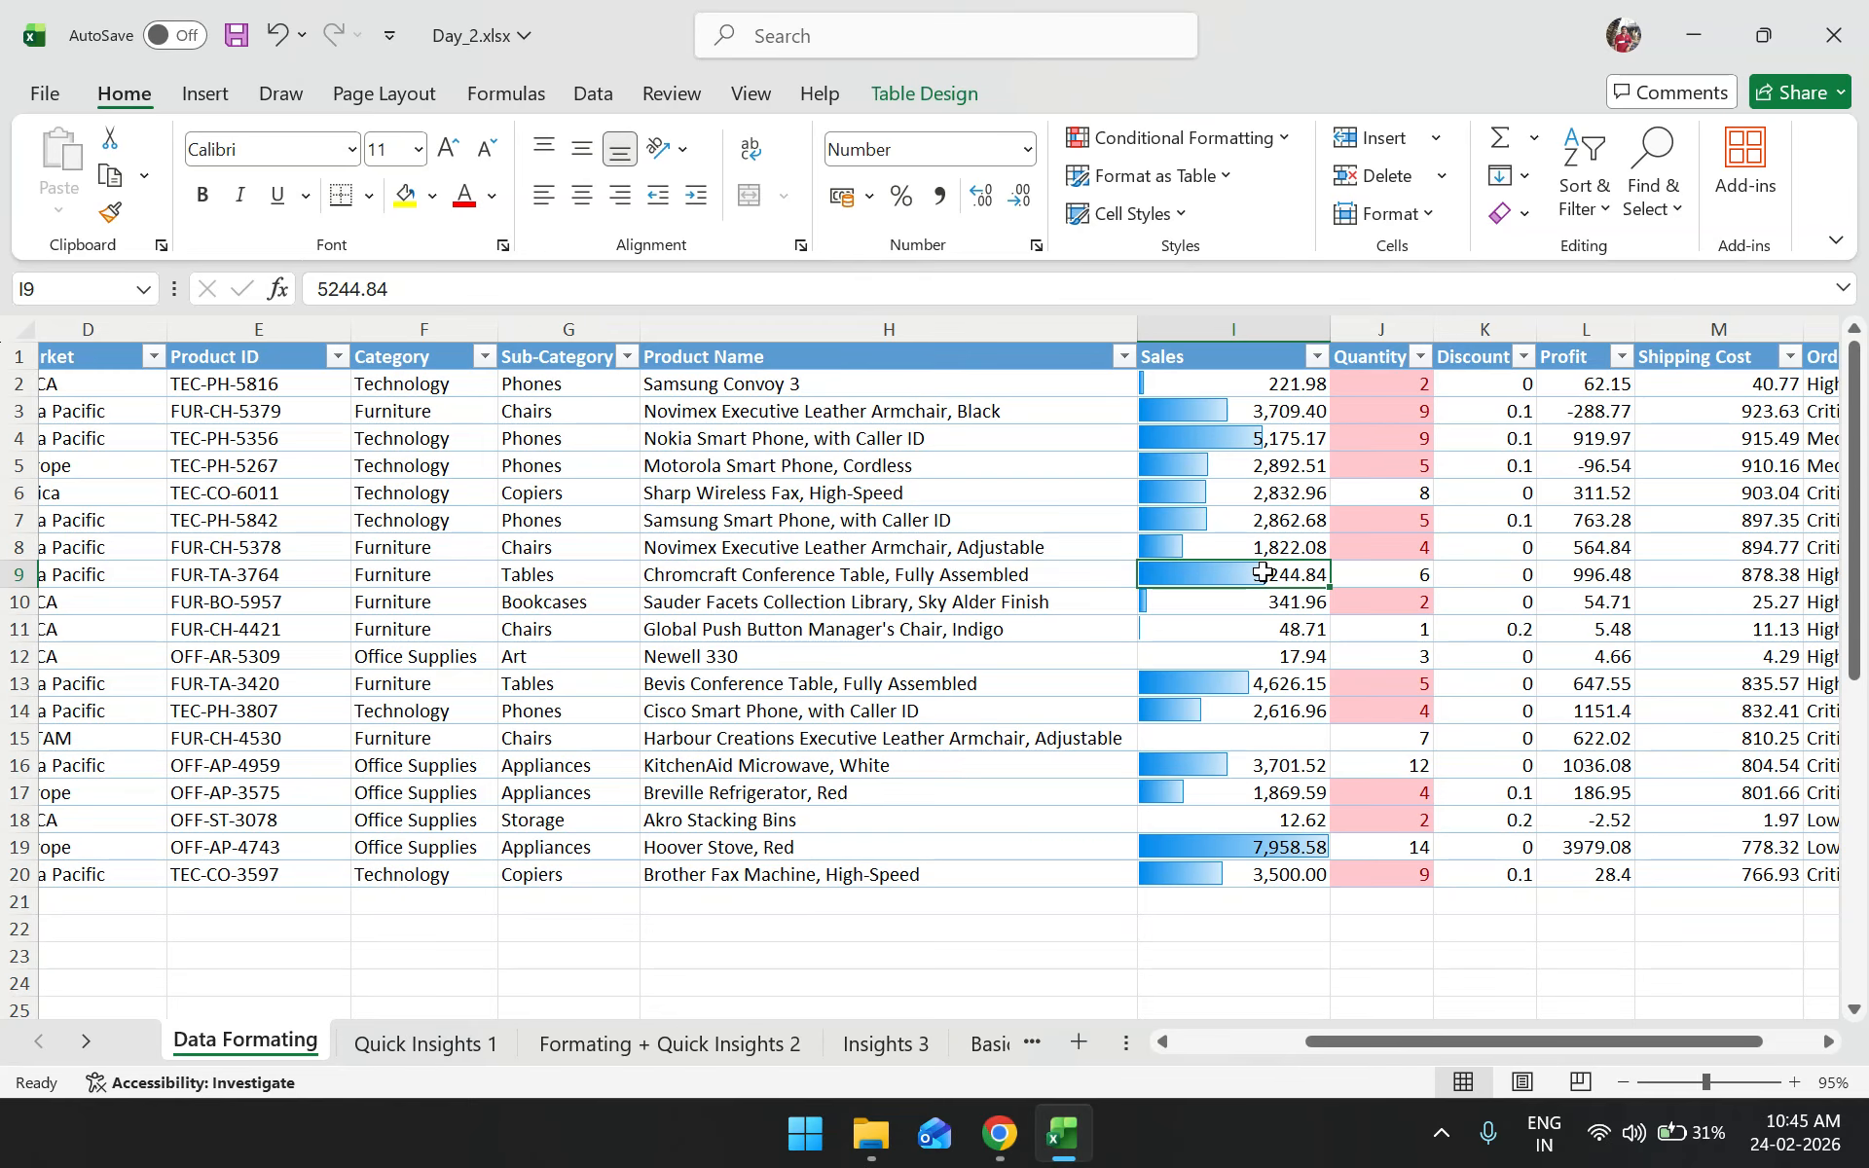
{"action": "left_click", "coordinate": [1251, 686]}
{"action": "left_click", "coordinate": [1251, 714]}
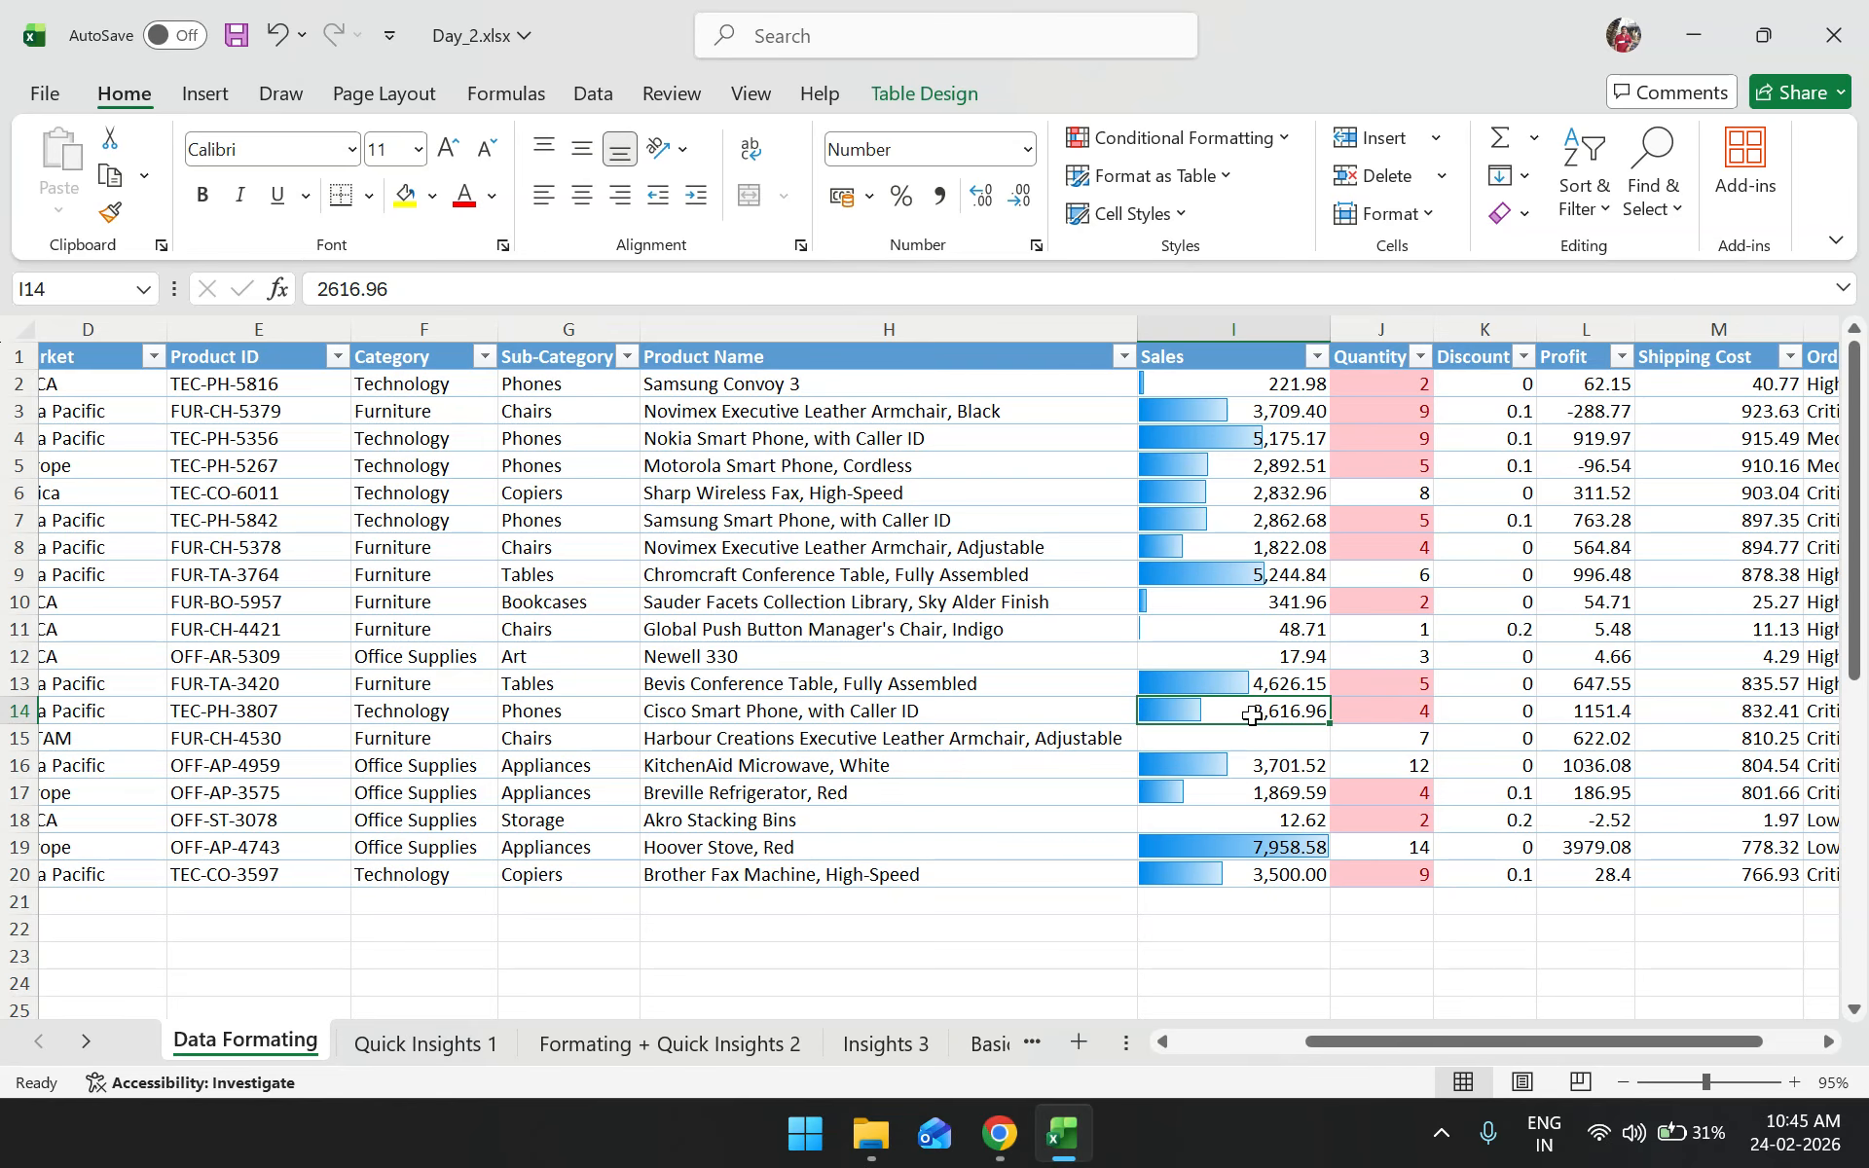
{"action": "left_click_drag", "start_coordinate": [1329, 337], "coordinate": [1399, 342]}
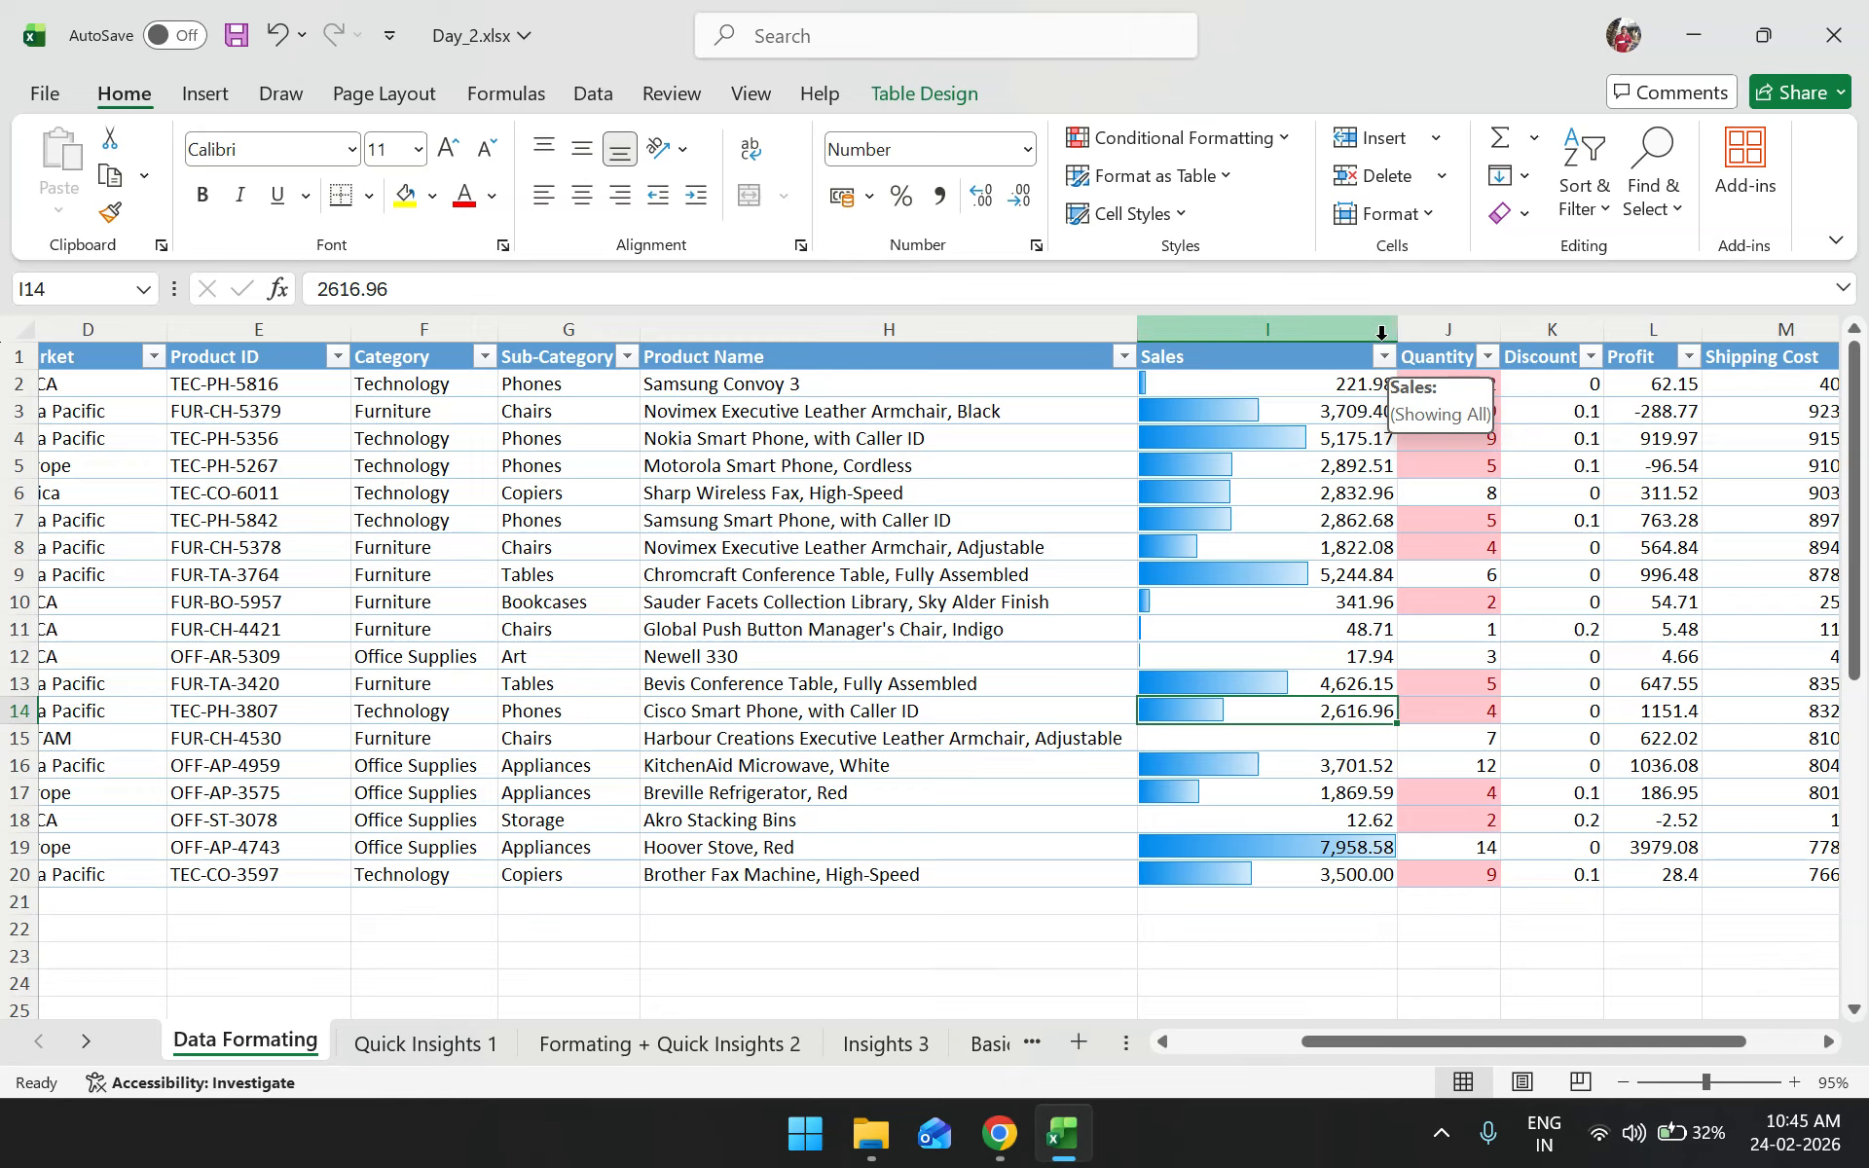
Clear the conditional formatting rules from the entire sheet and select the first Sales value in I2
{"action": "left_click", "coordinate": [1222, 149]}
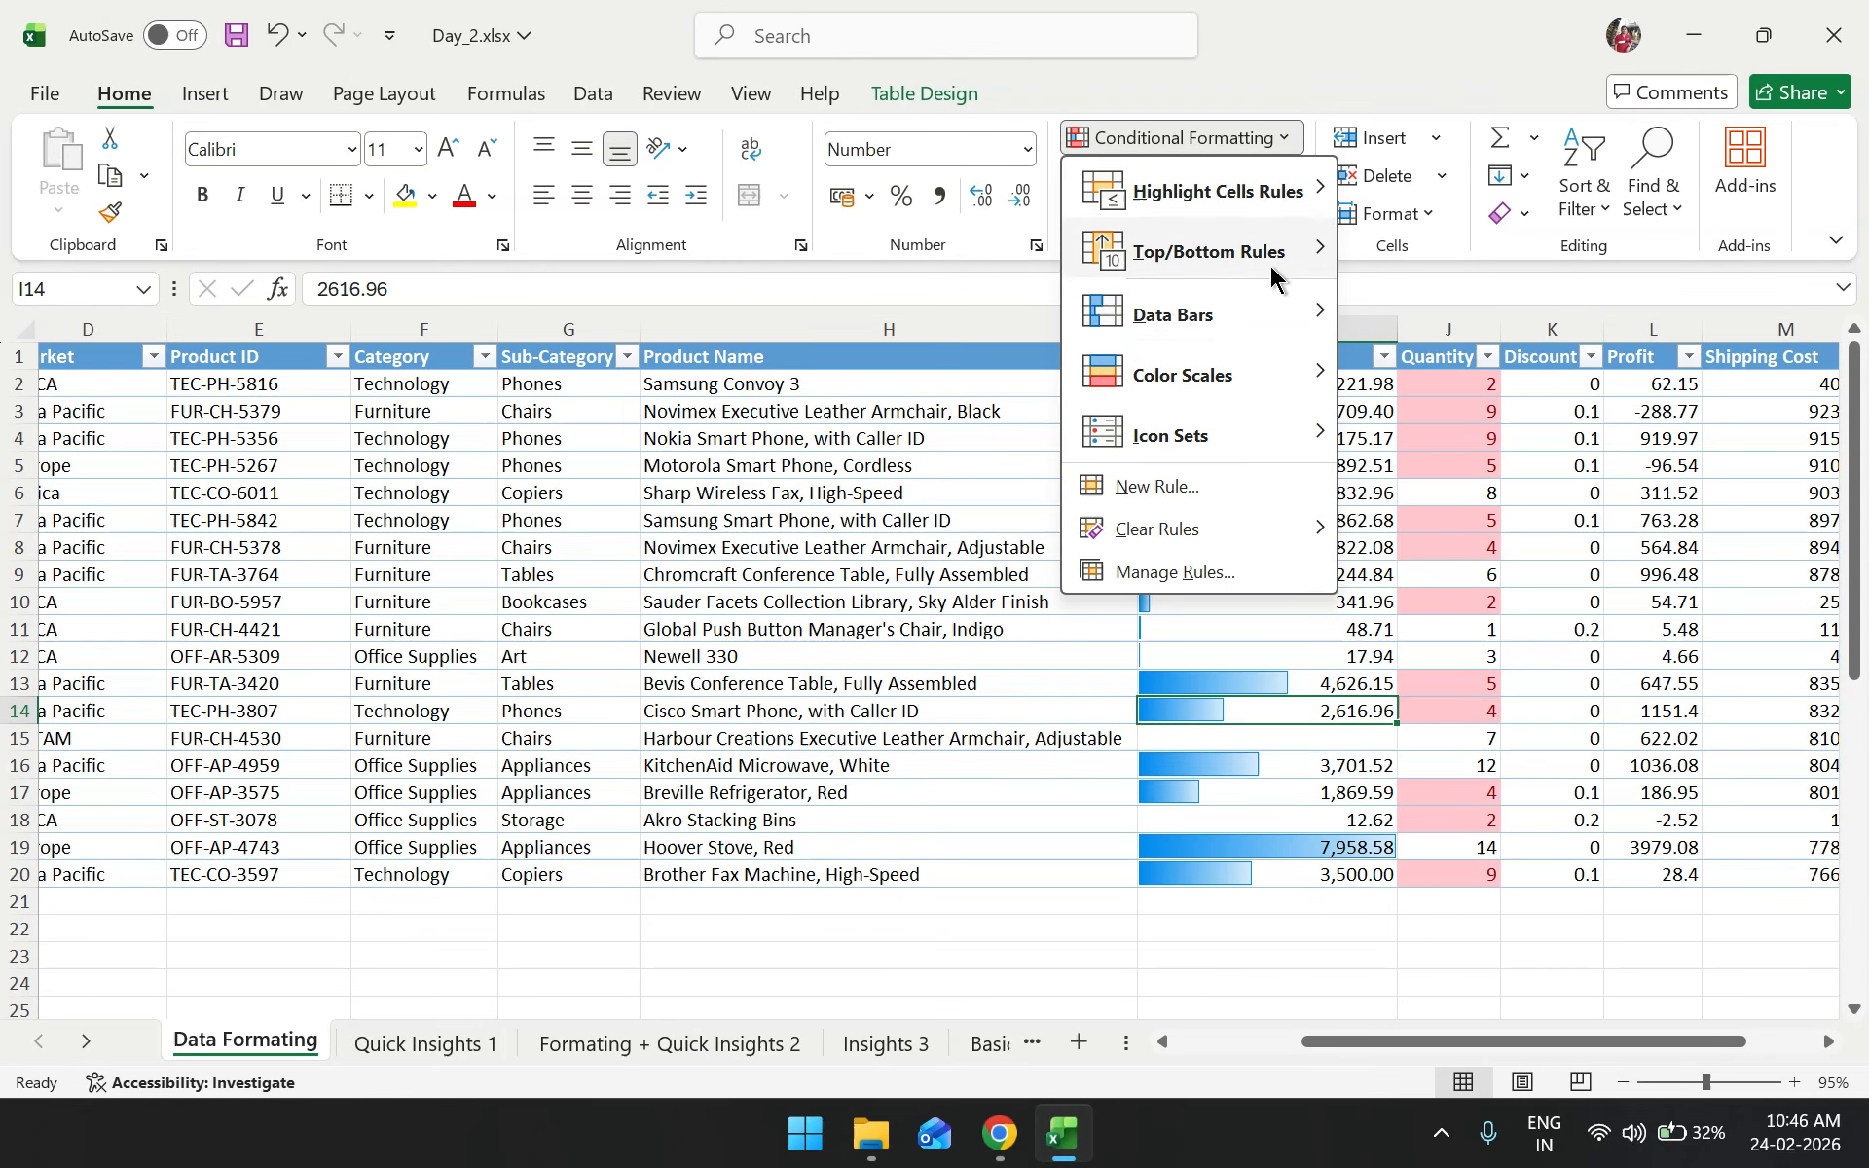
{"action": "mouse_move", "coordinate": [1238, 317]}
{"action": "left_click", "coordinate": [905, 608]}
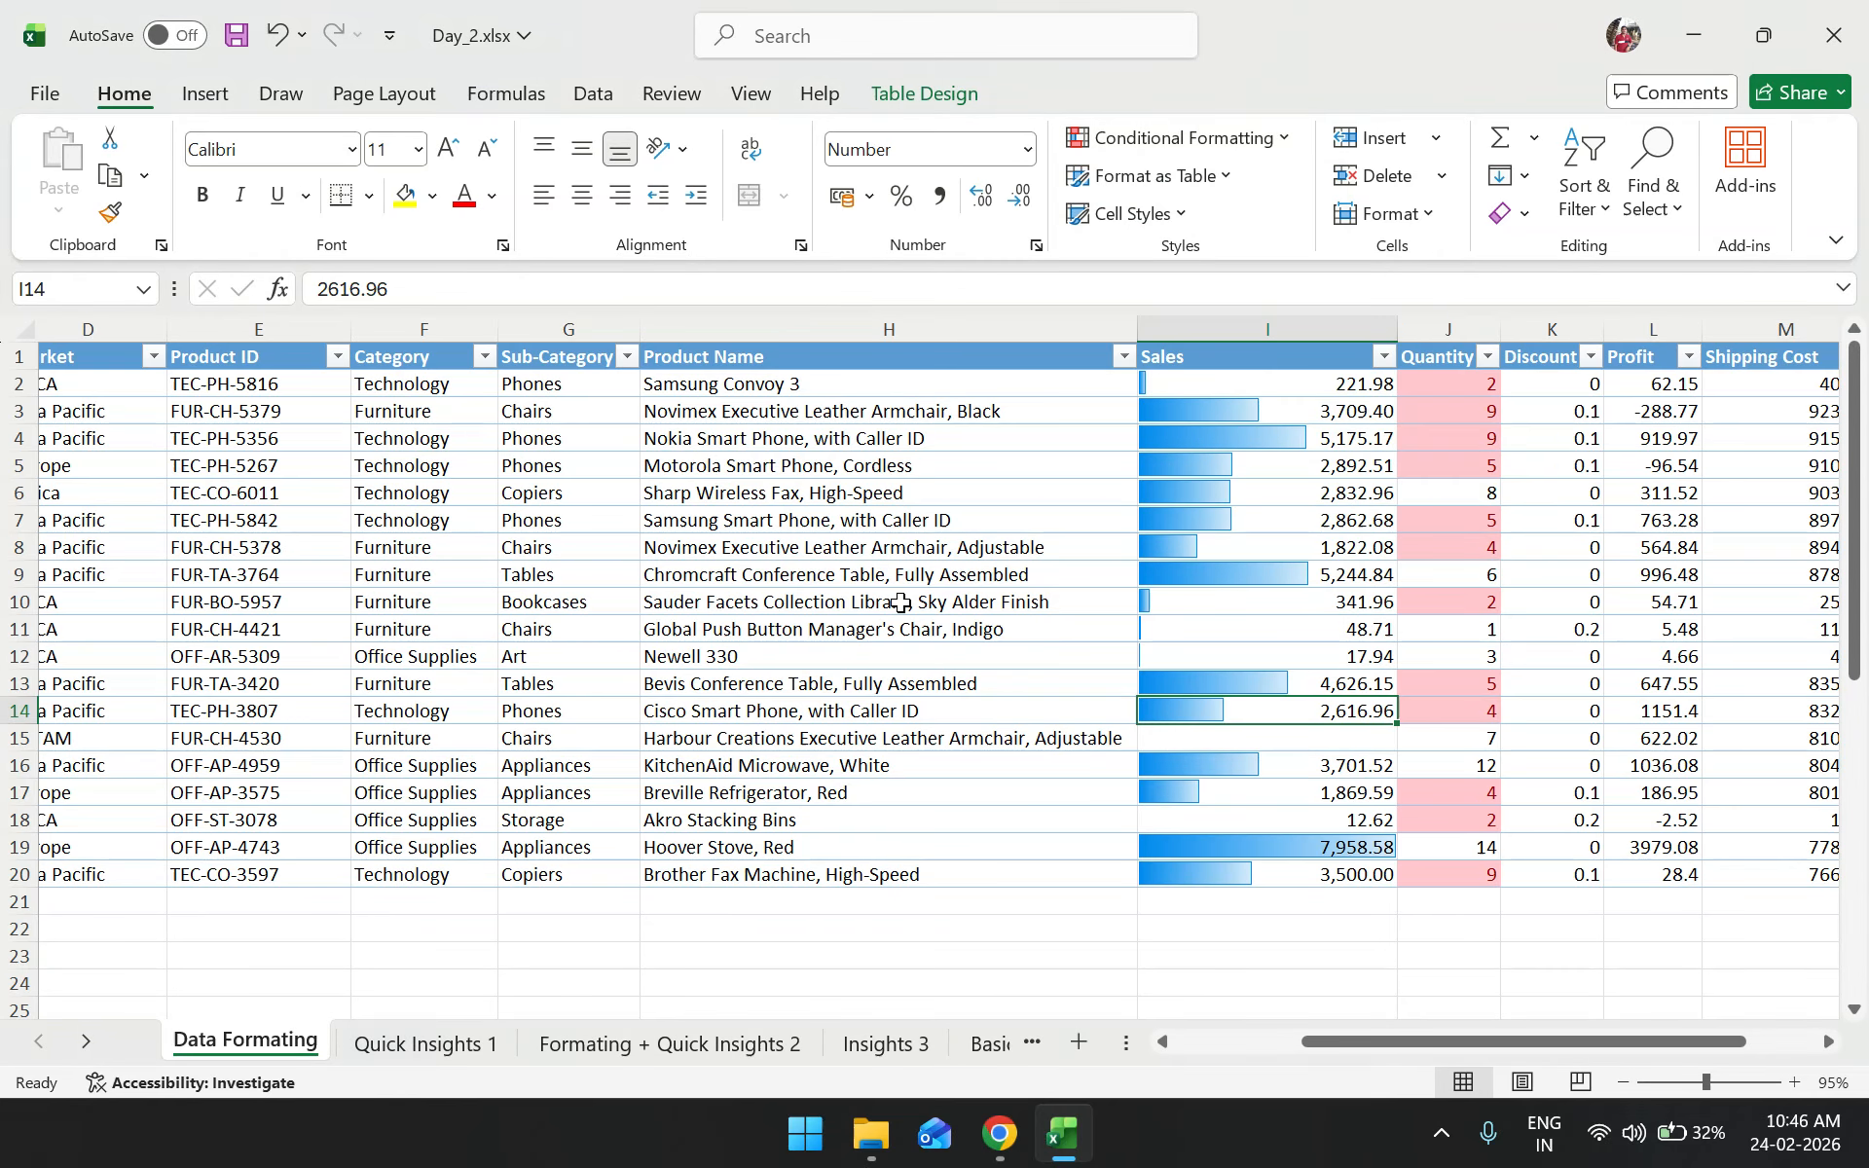
{"action": "left_click", "coordinate": [1207, 136]}
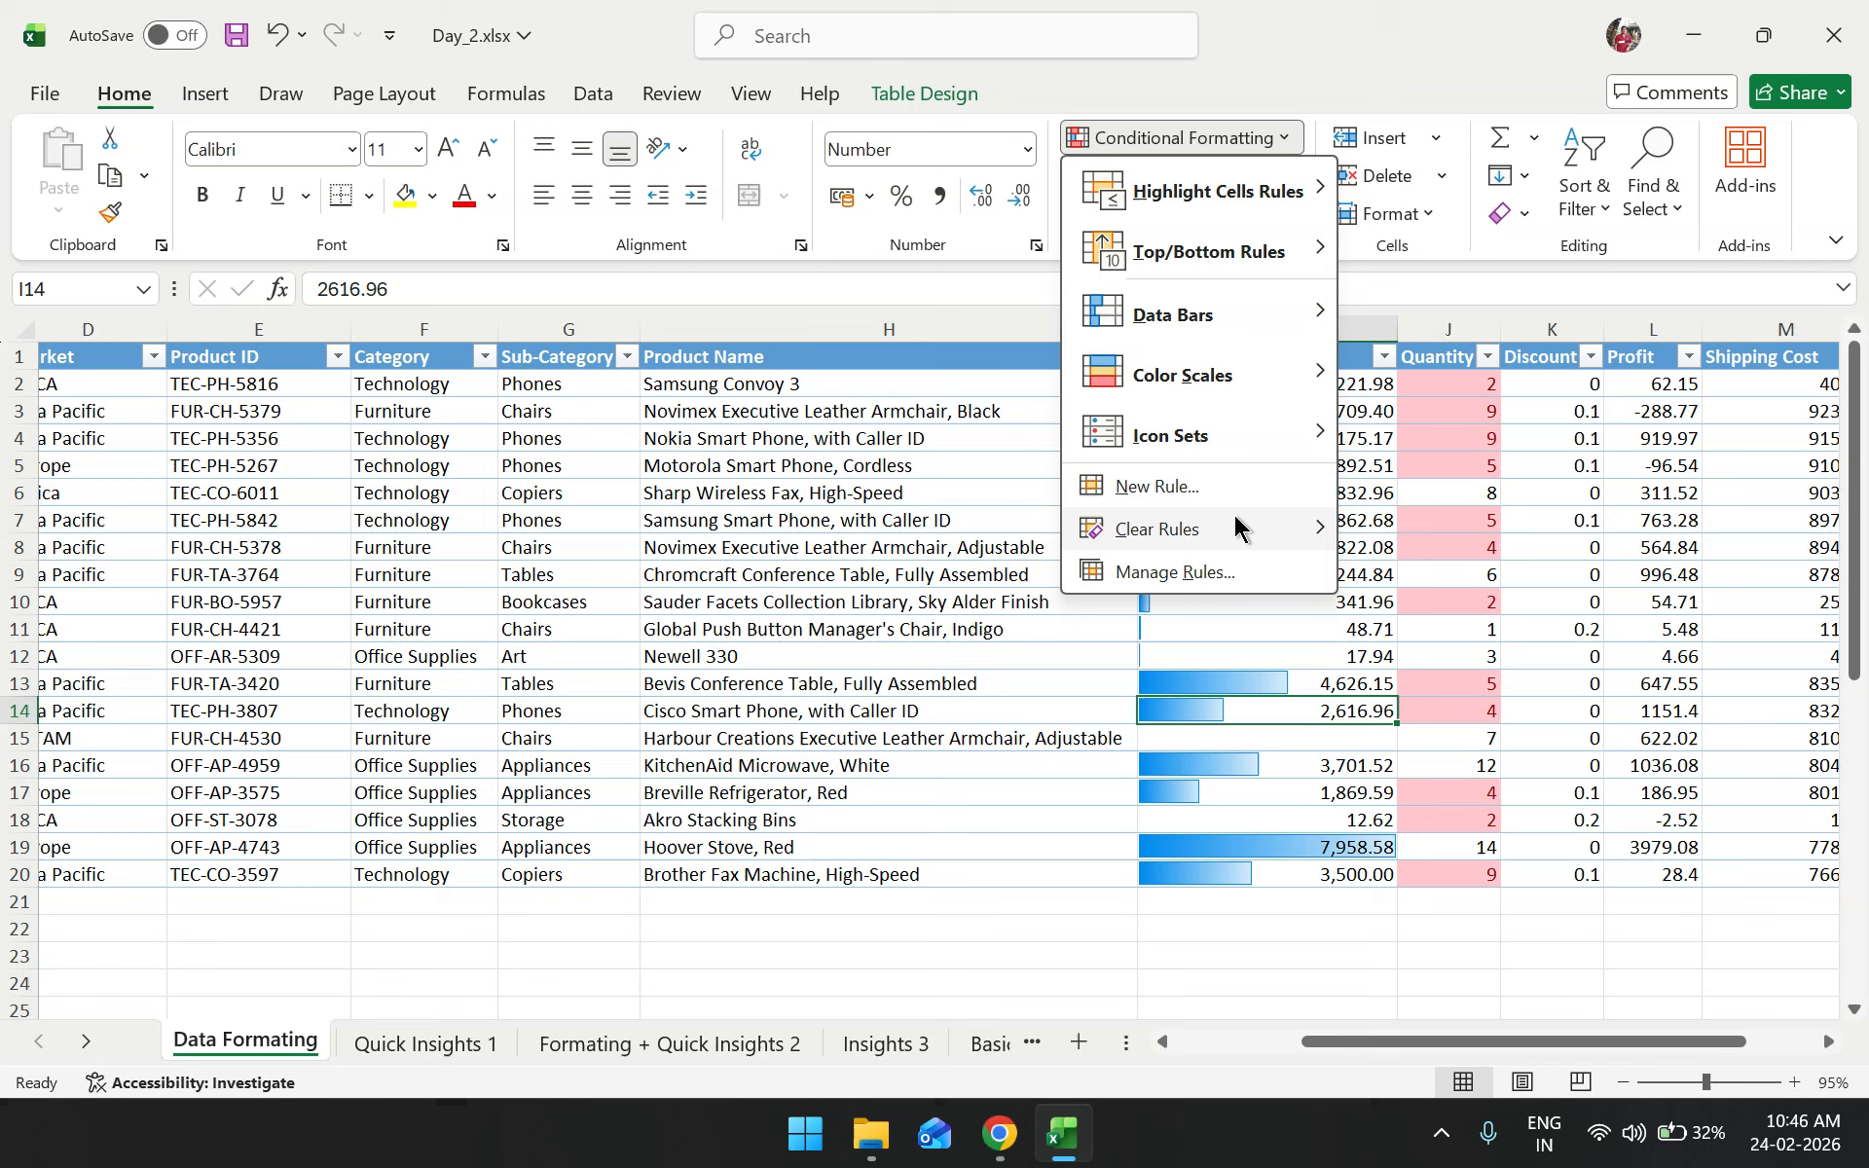
{"action": "mouse_move", "coordinate": [1236, 529]}
{"action": "left_click", "coordinate": [1428, 576]}
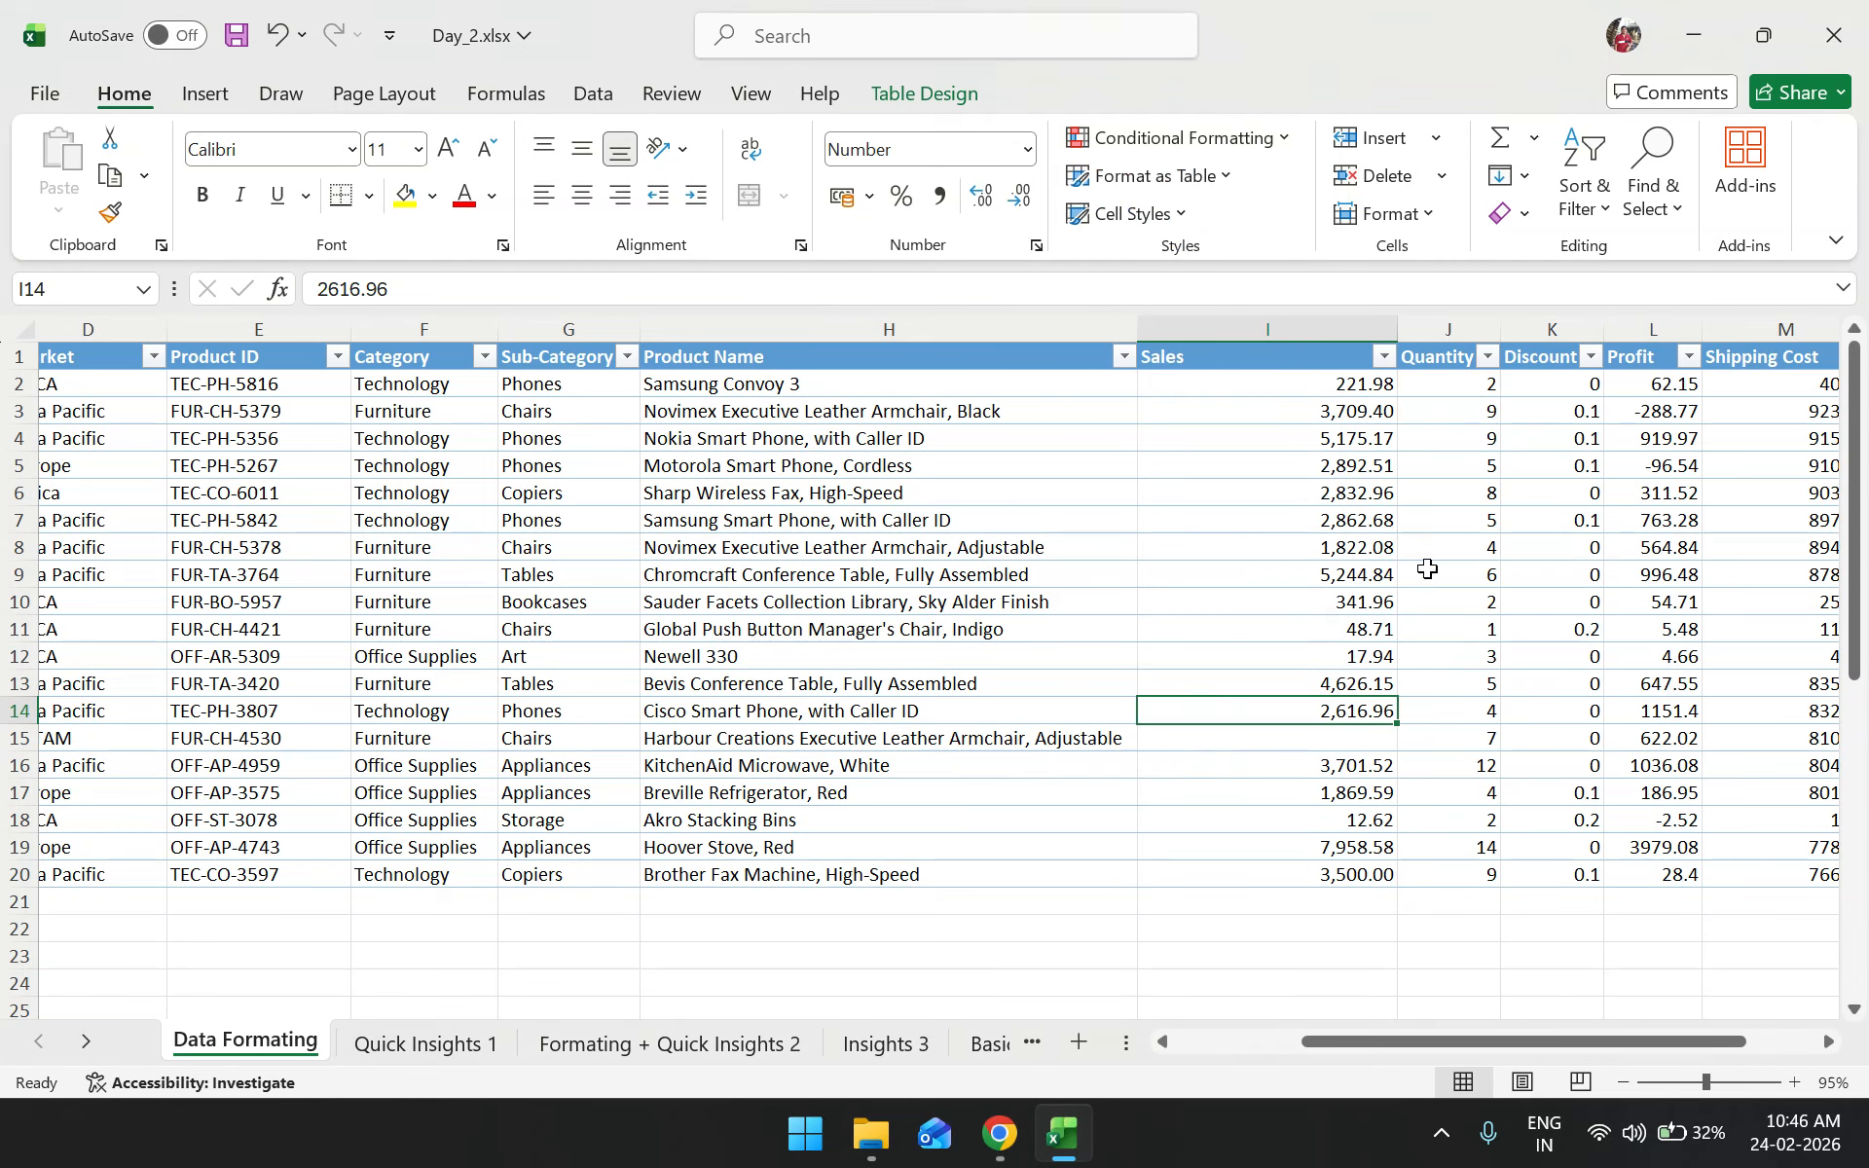
{"action": "left_click", "coordinate": [1250, 382]}
Switch to the Google Meet call in Chrome and cast the meeting to the TV device
{"action": "mouse_move", "coordinate": [1002, 1134]}
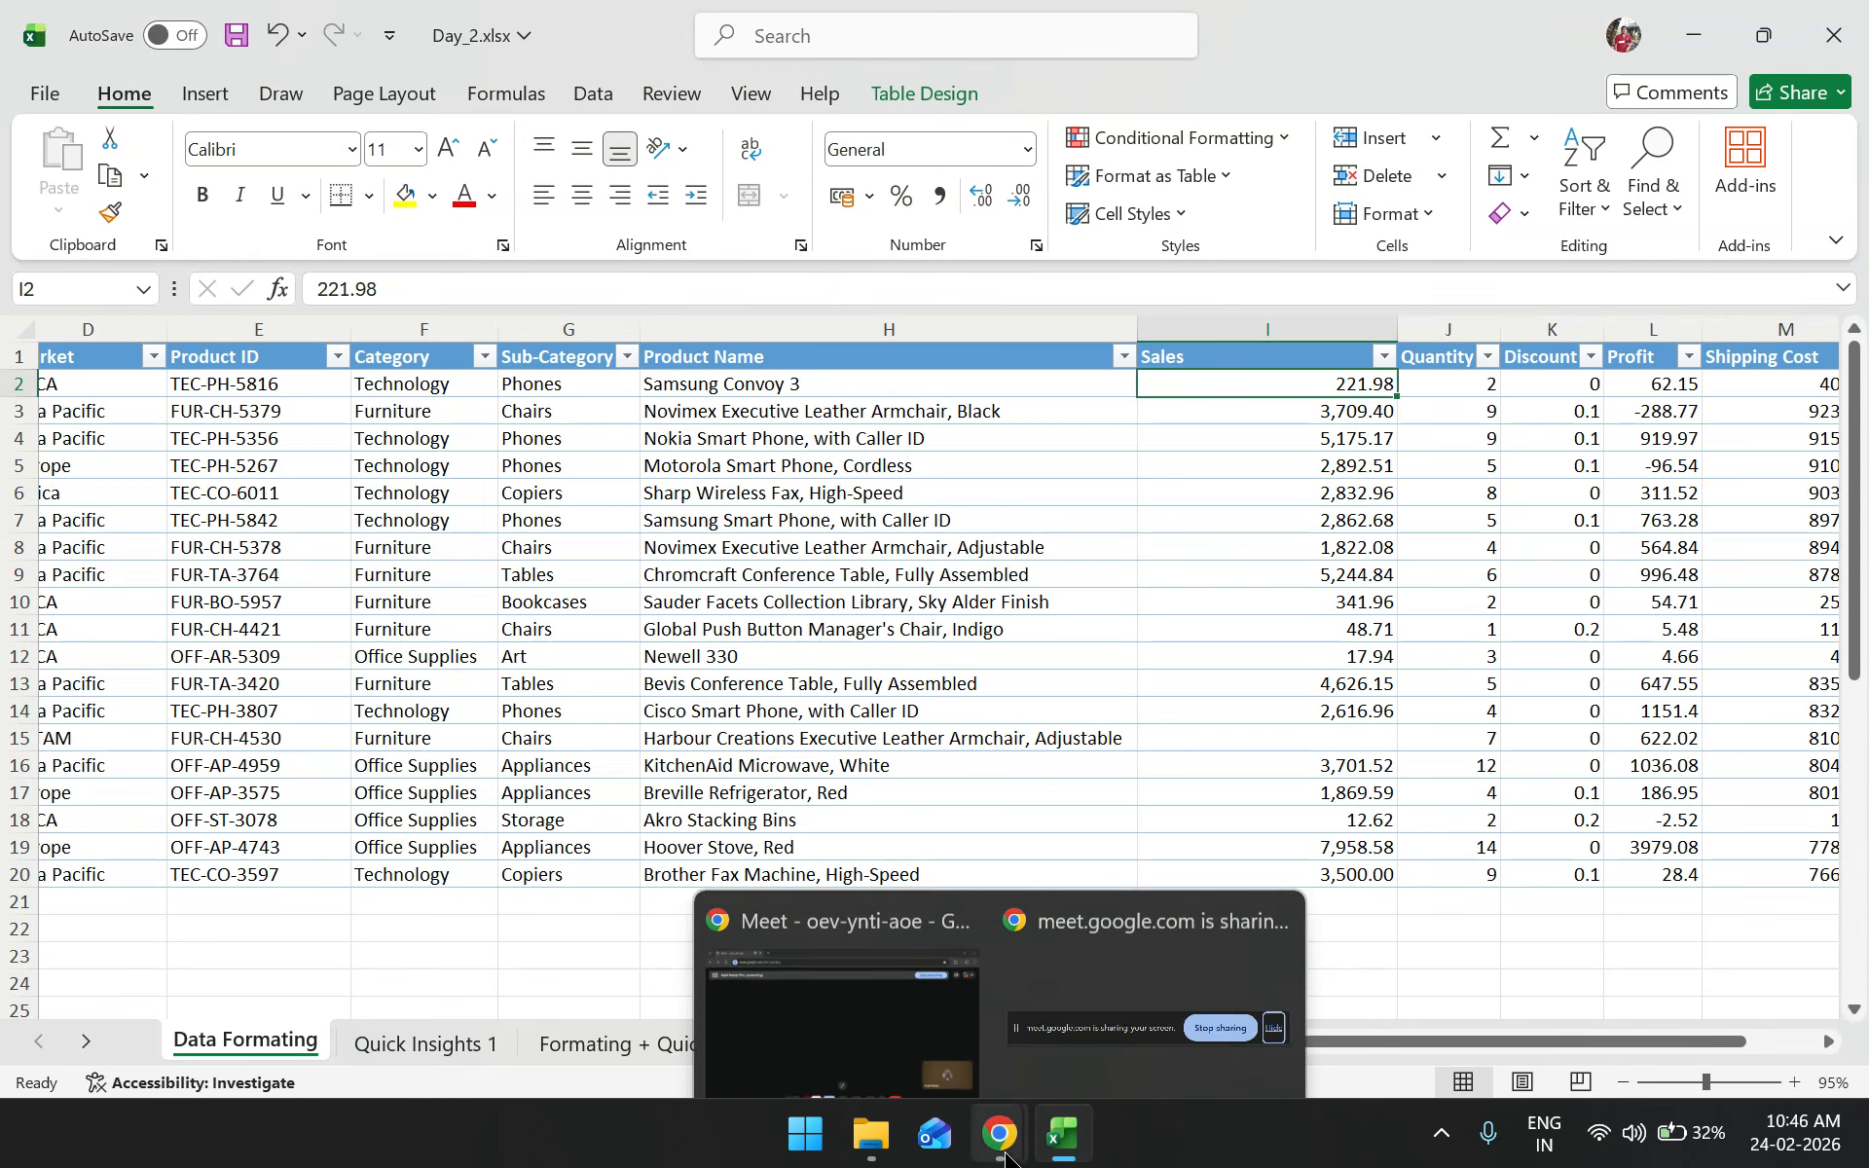
{"action": "left_click", "coordinate": [856, 974]}
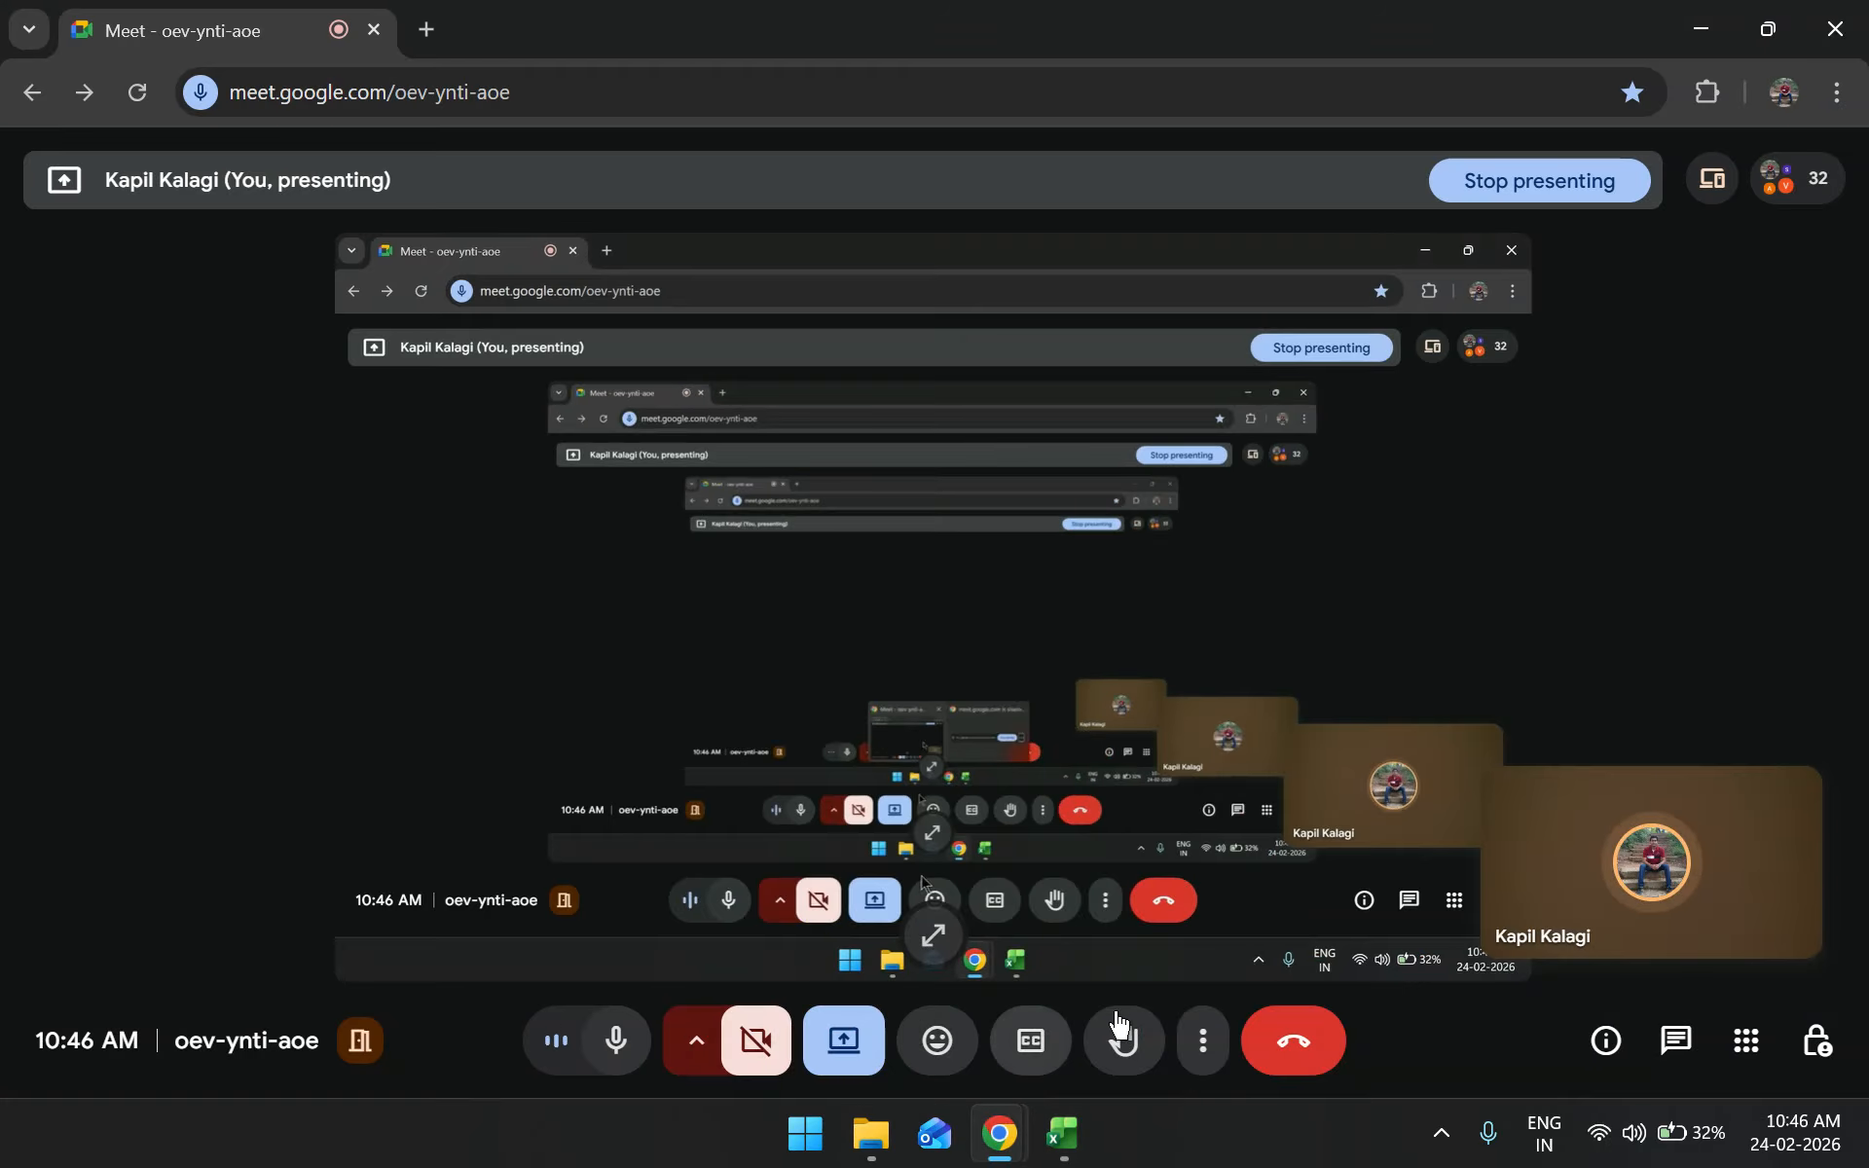
{"action": "left_click", "coordinate": [1203, 1040]}
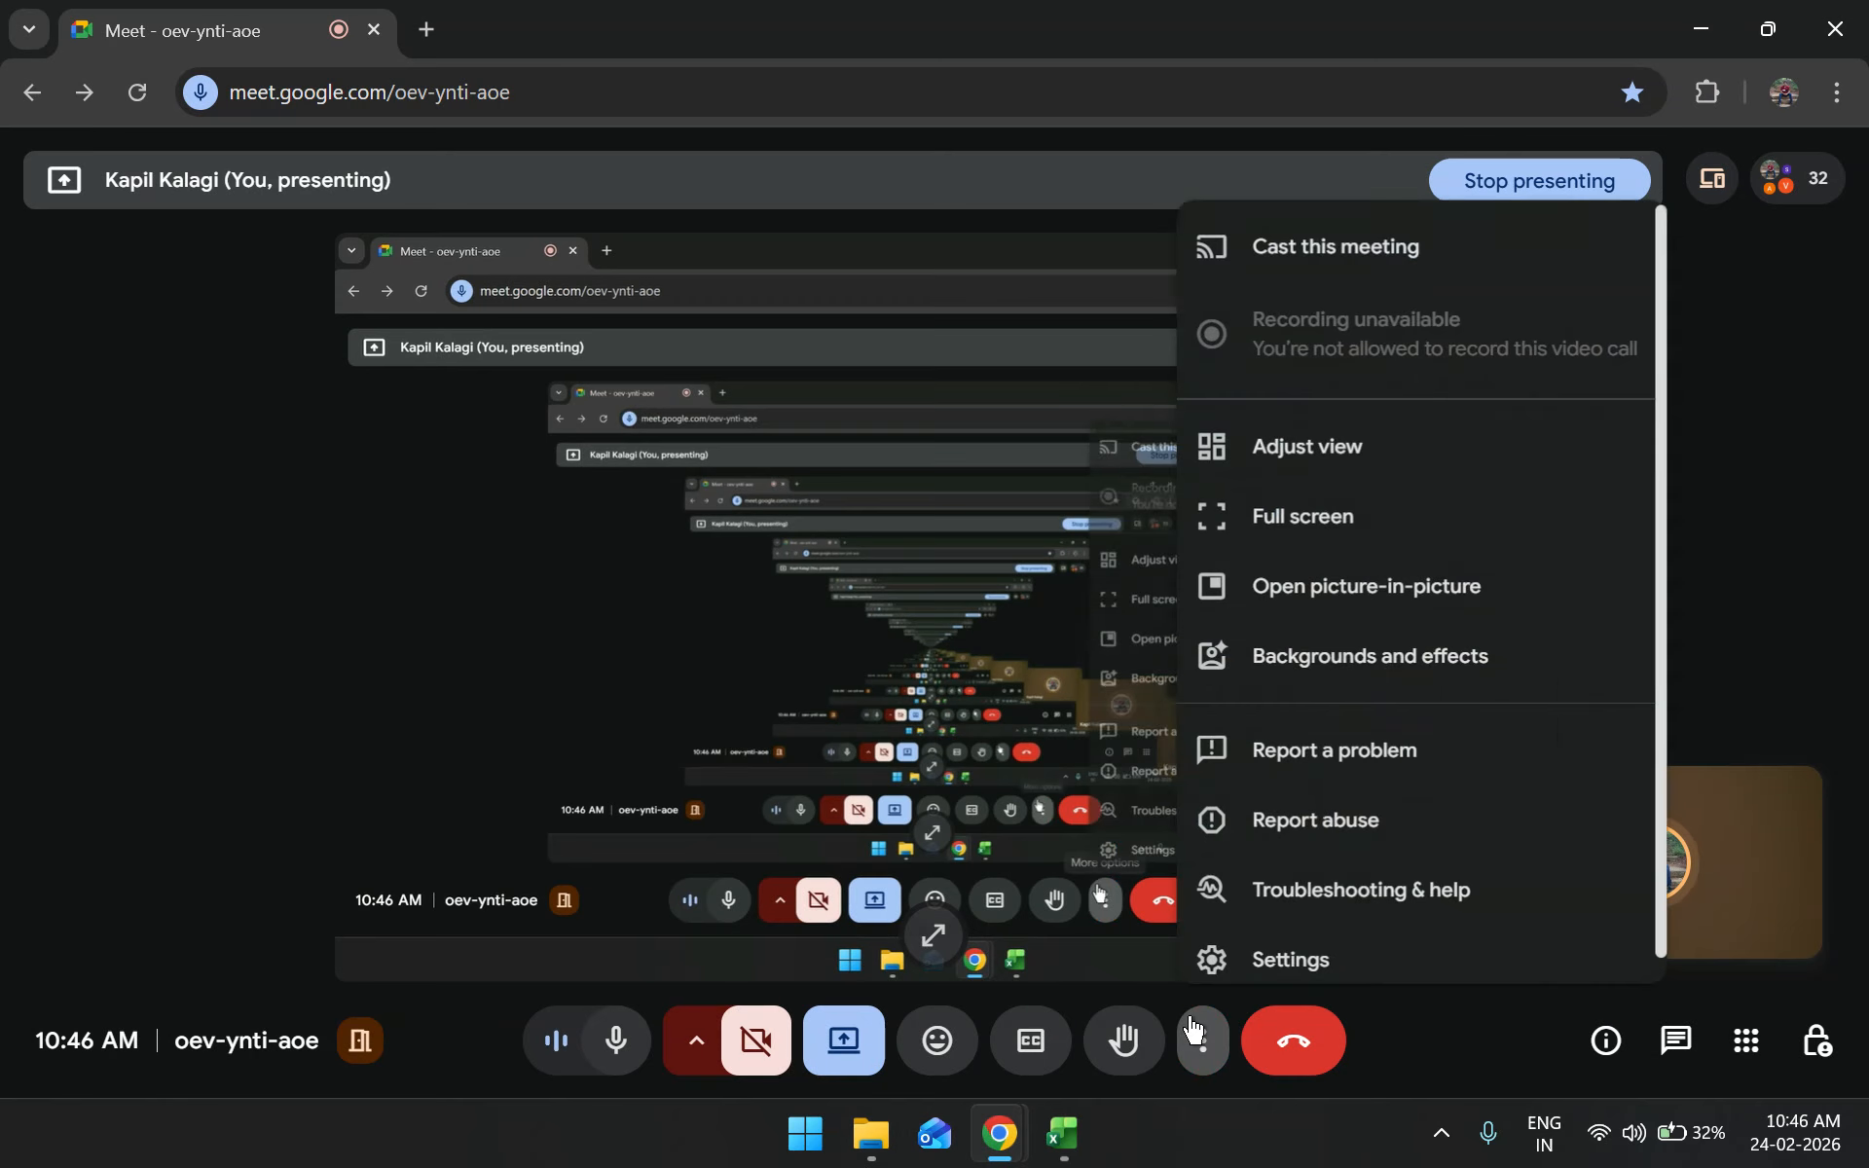
{"action": "left_click", "coordinate": [1283, 234]}
{"action": "left_click", "coordinate": [1320, 429]}
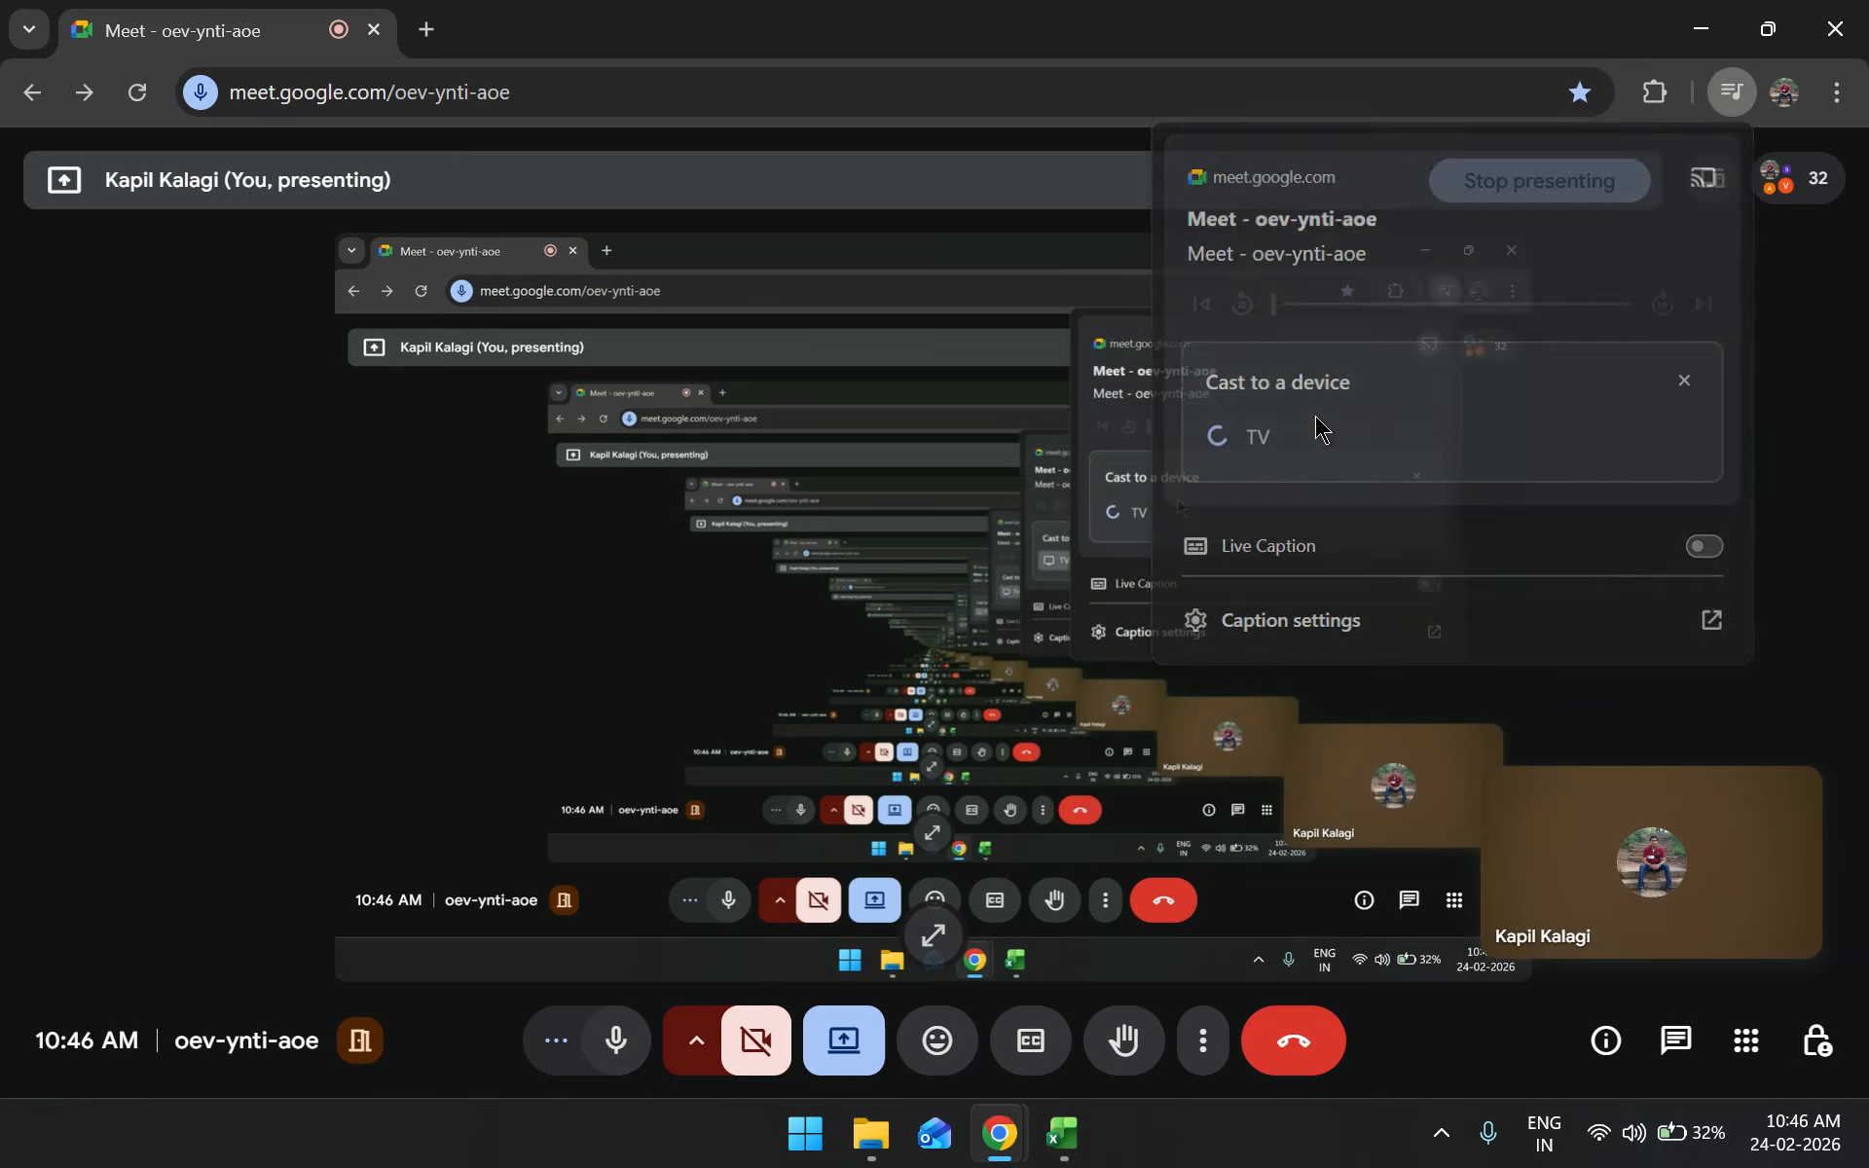
Return to the Excel workbook and apply the Red - White - Blue Color Scale to the Sales values in I2:I20
{"action": "left_click", "coordinate": [1065, 1139]}
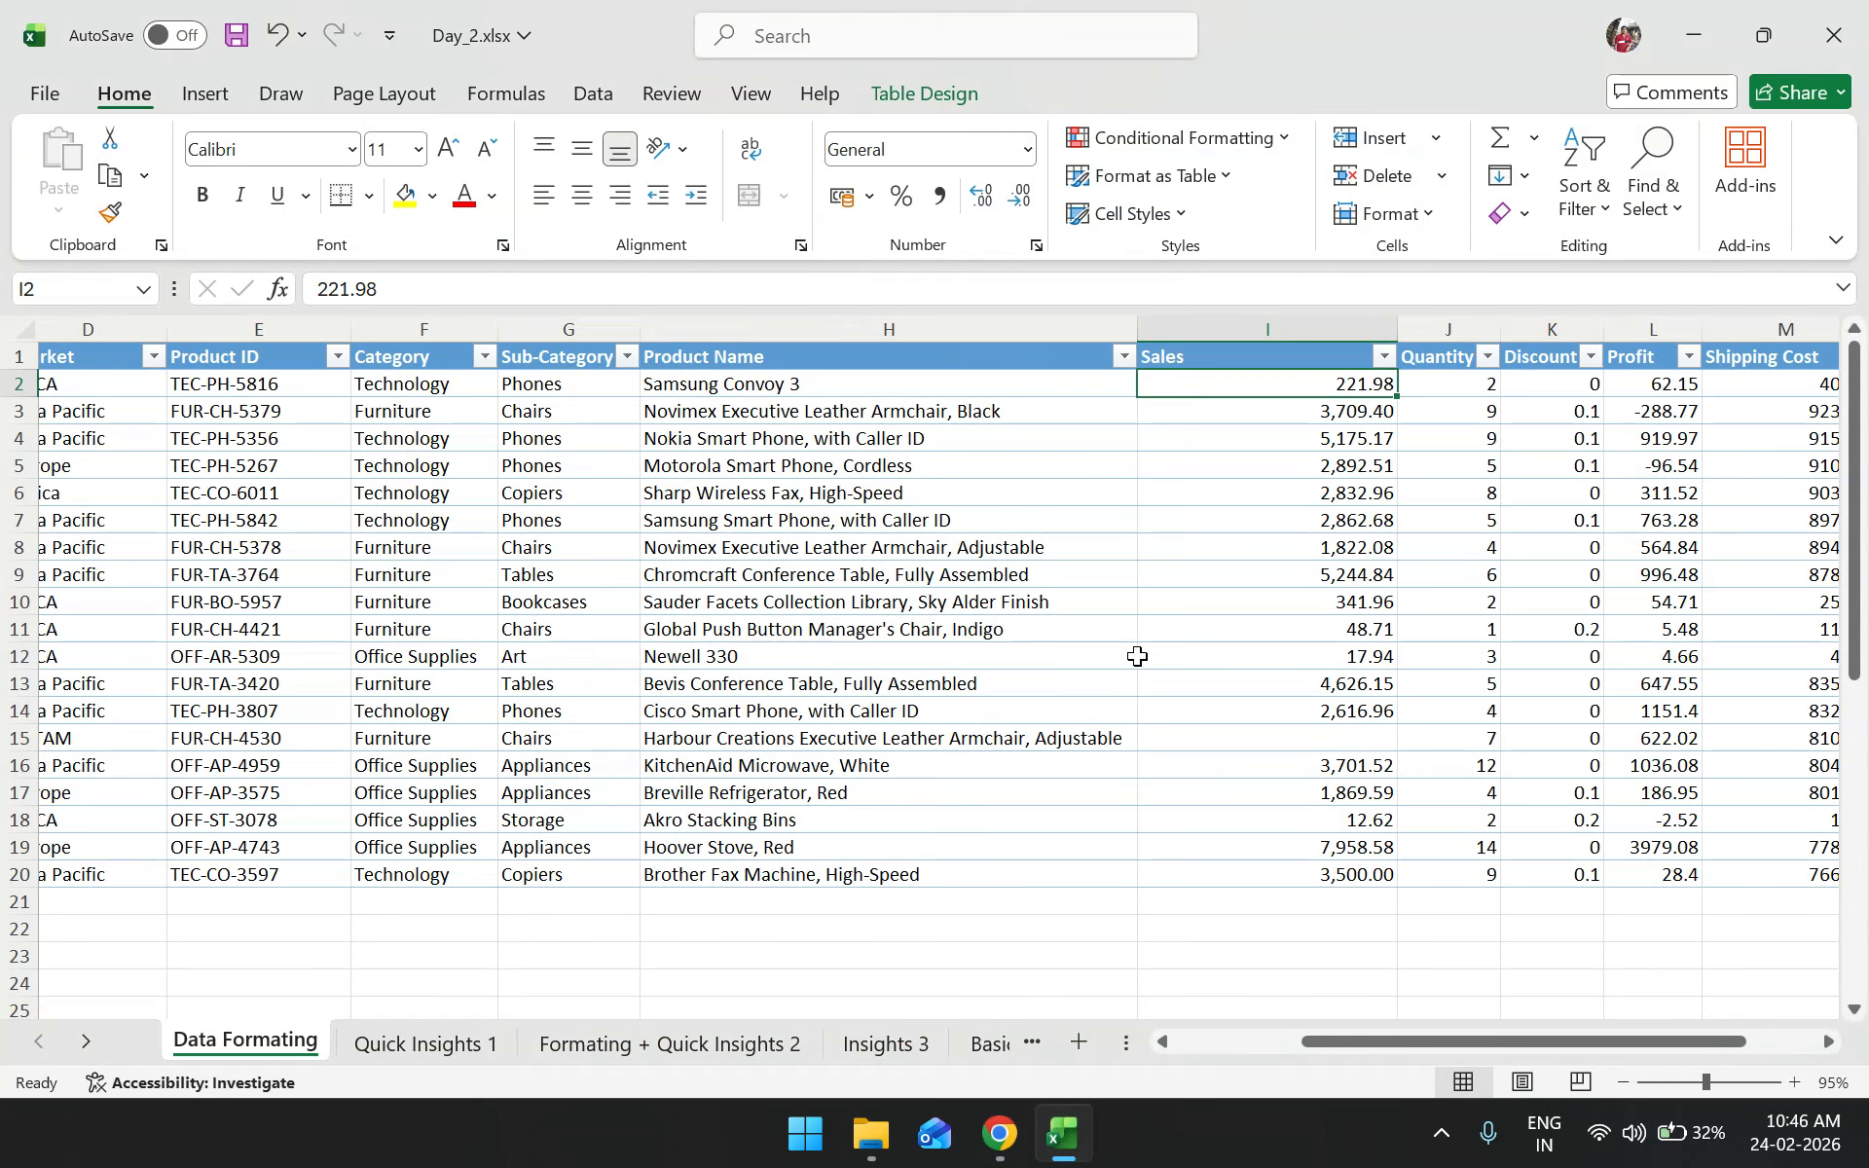
{"action": "key", "text": "ctrl+space"}
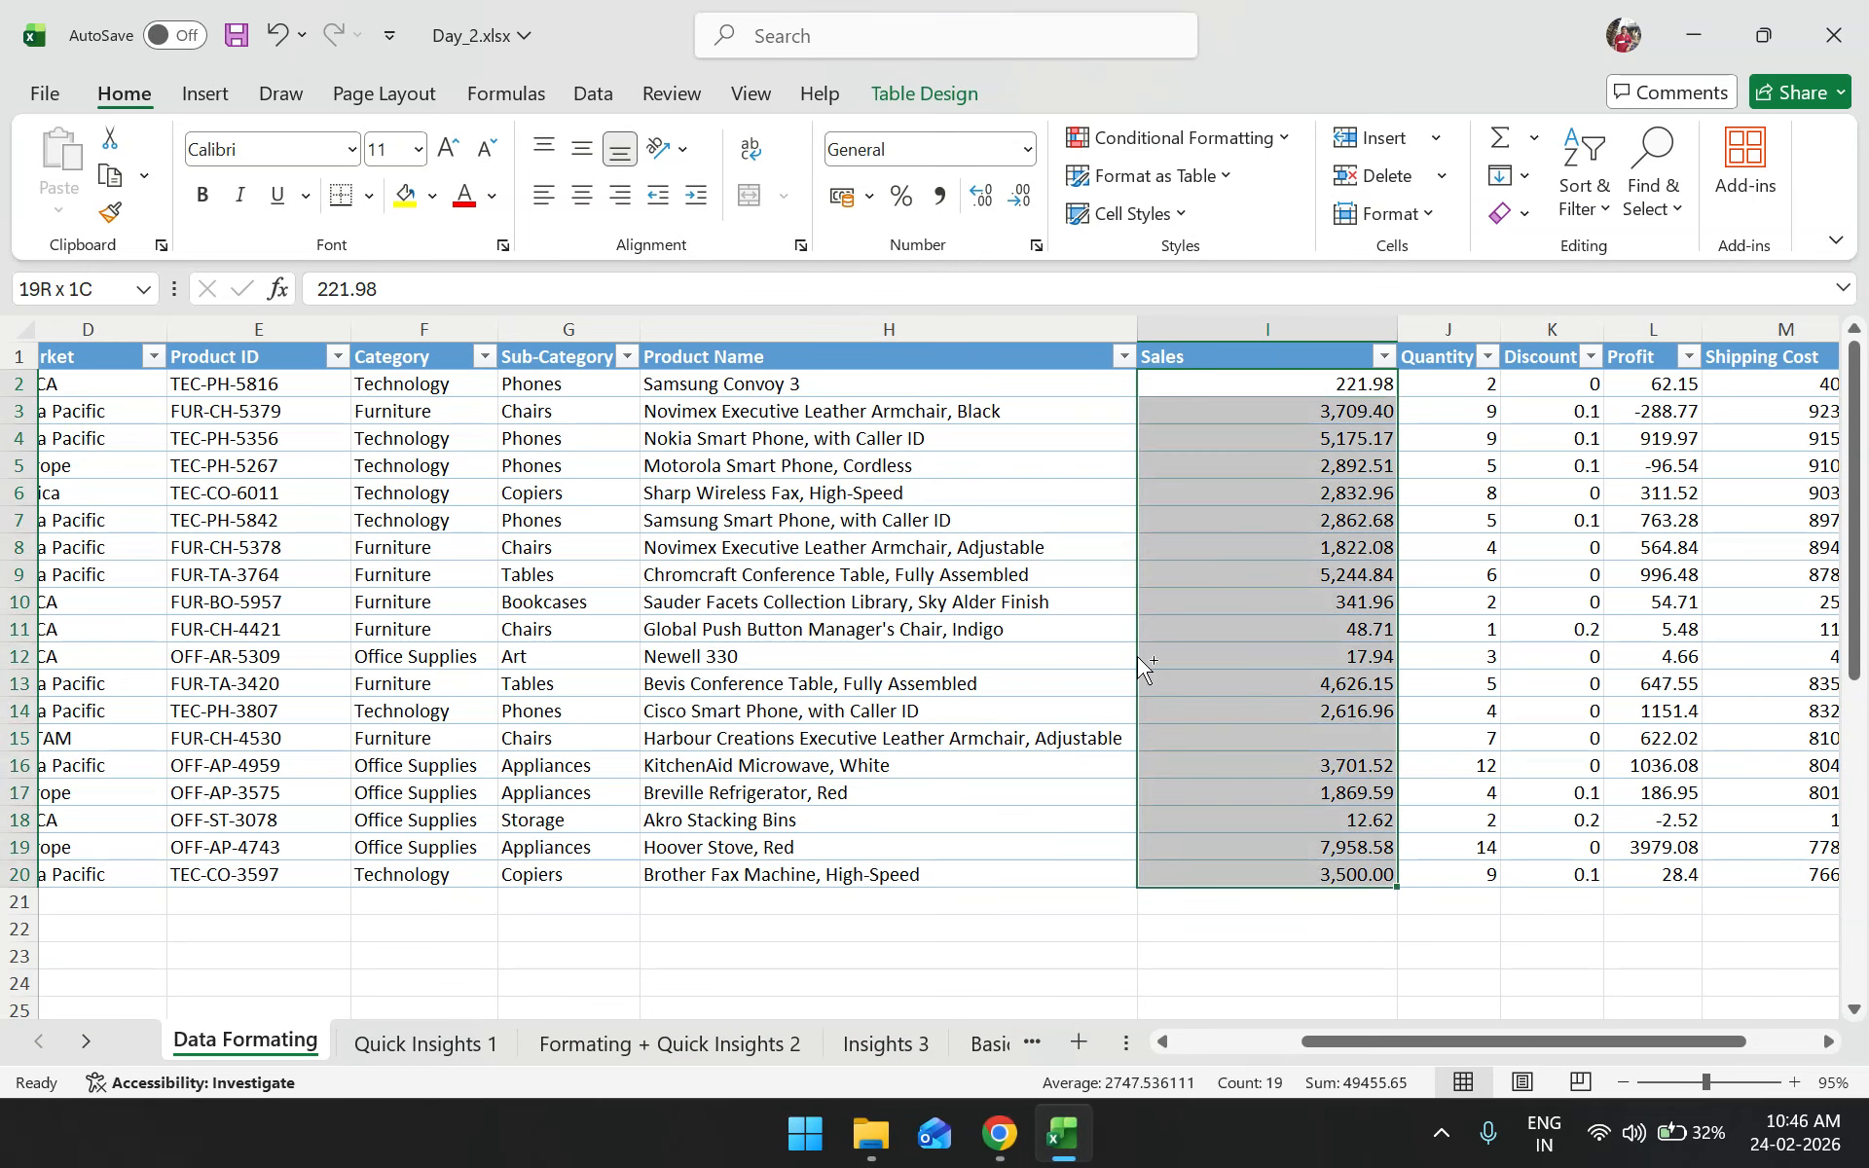
{"action": "left_click", "coordinate": [1175, 146]}
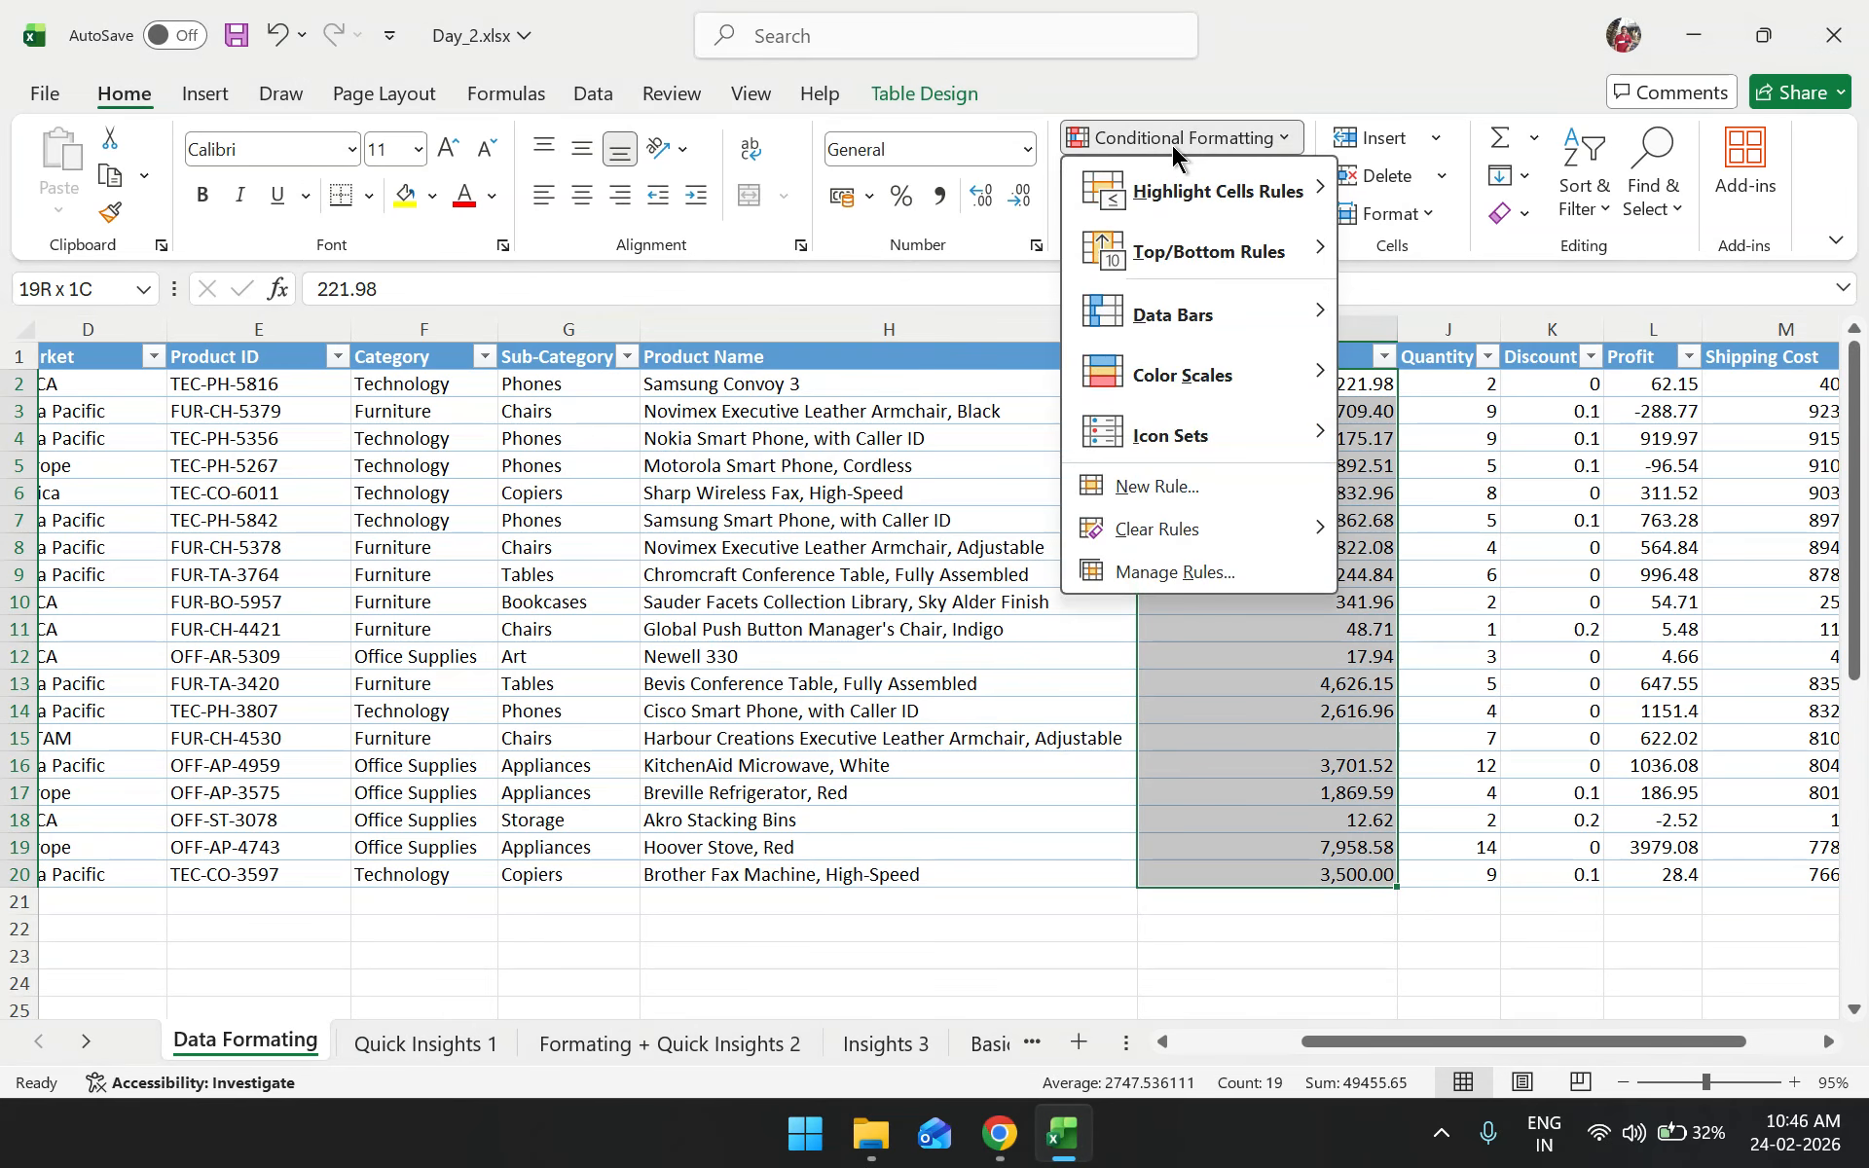
{"action": "mouse_move", "coordinate": [1184, 252]}
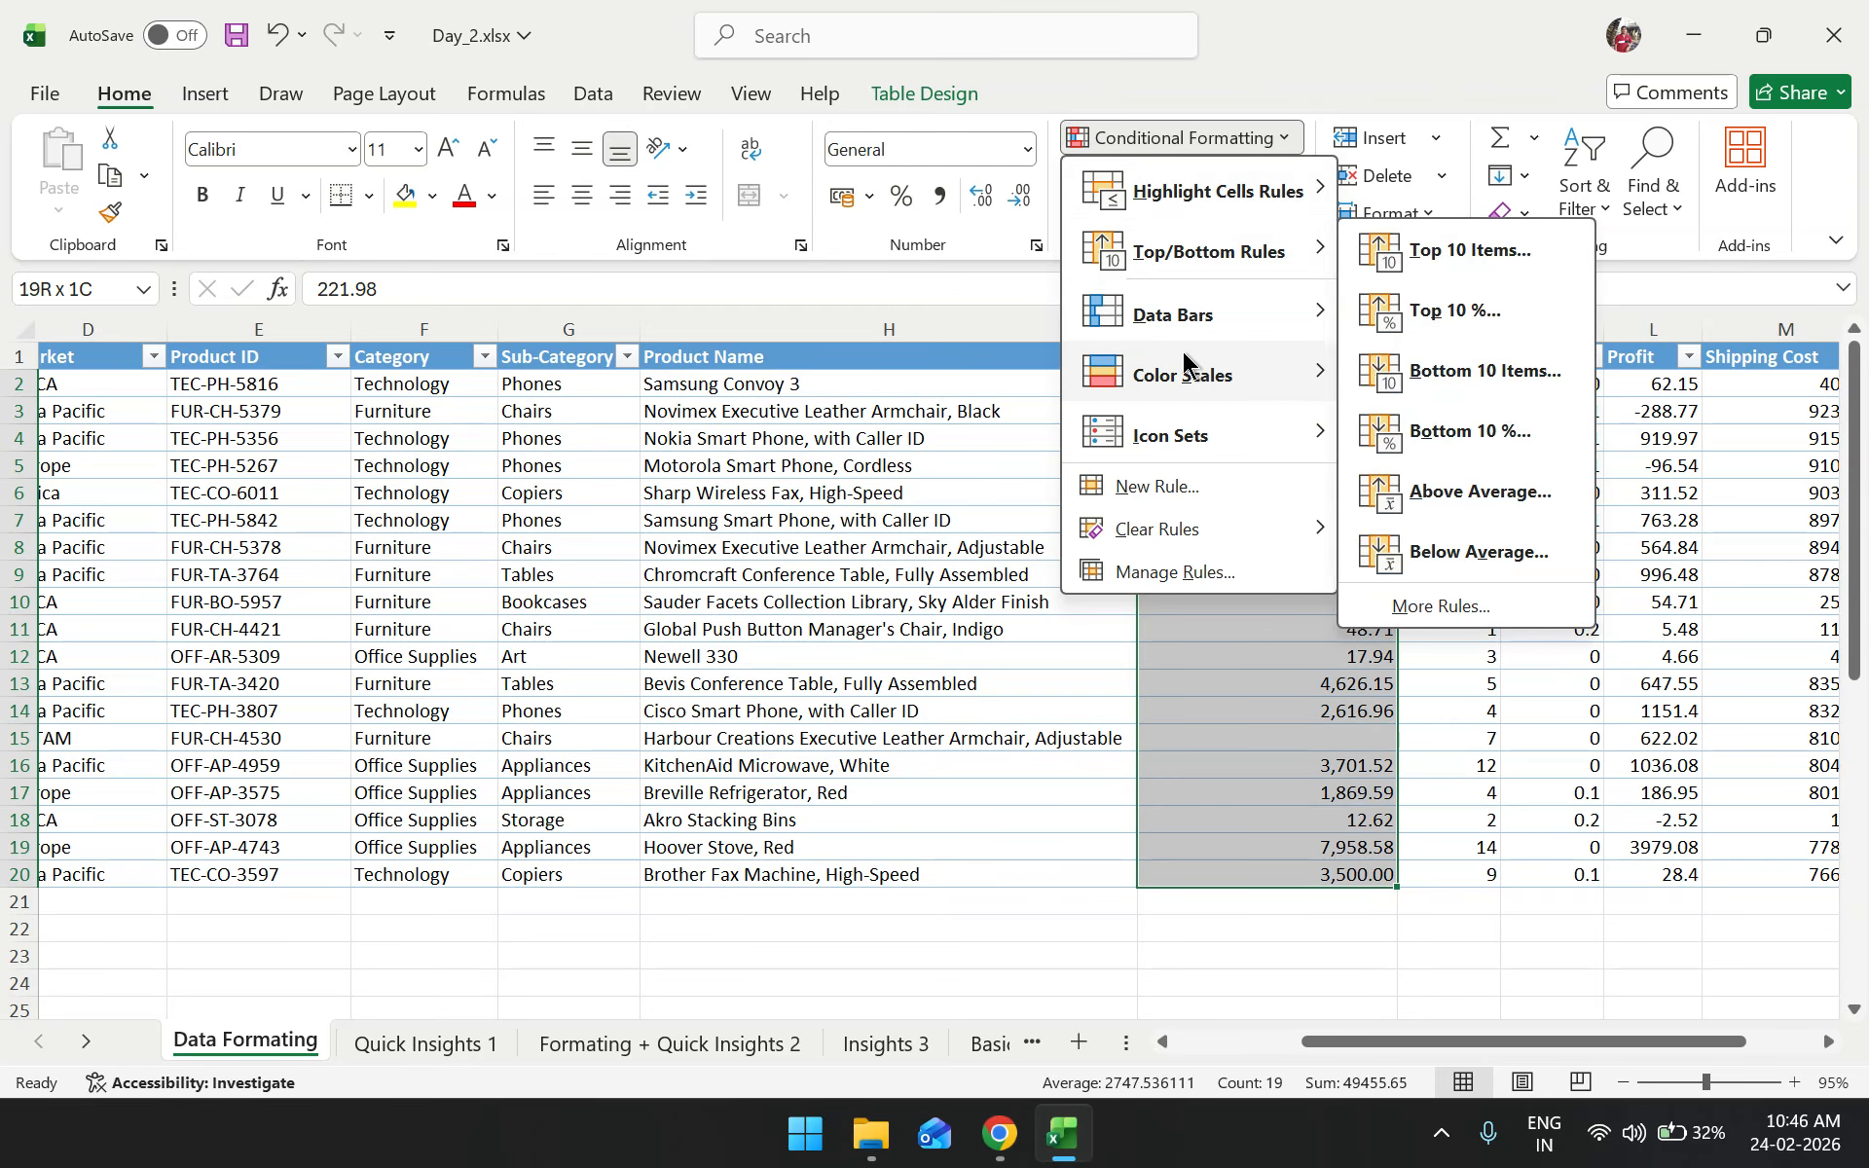
{"action": "mouse_move", "coordinate": [1183, 360]}
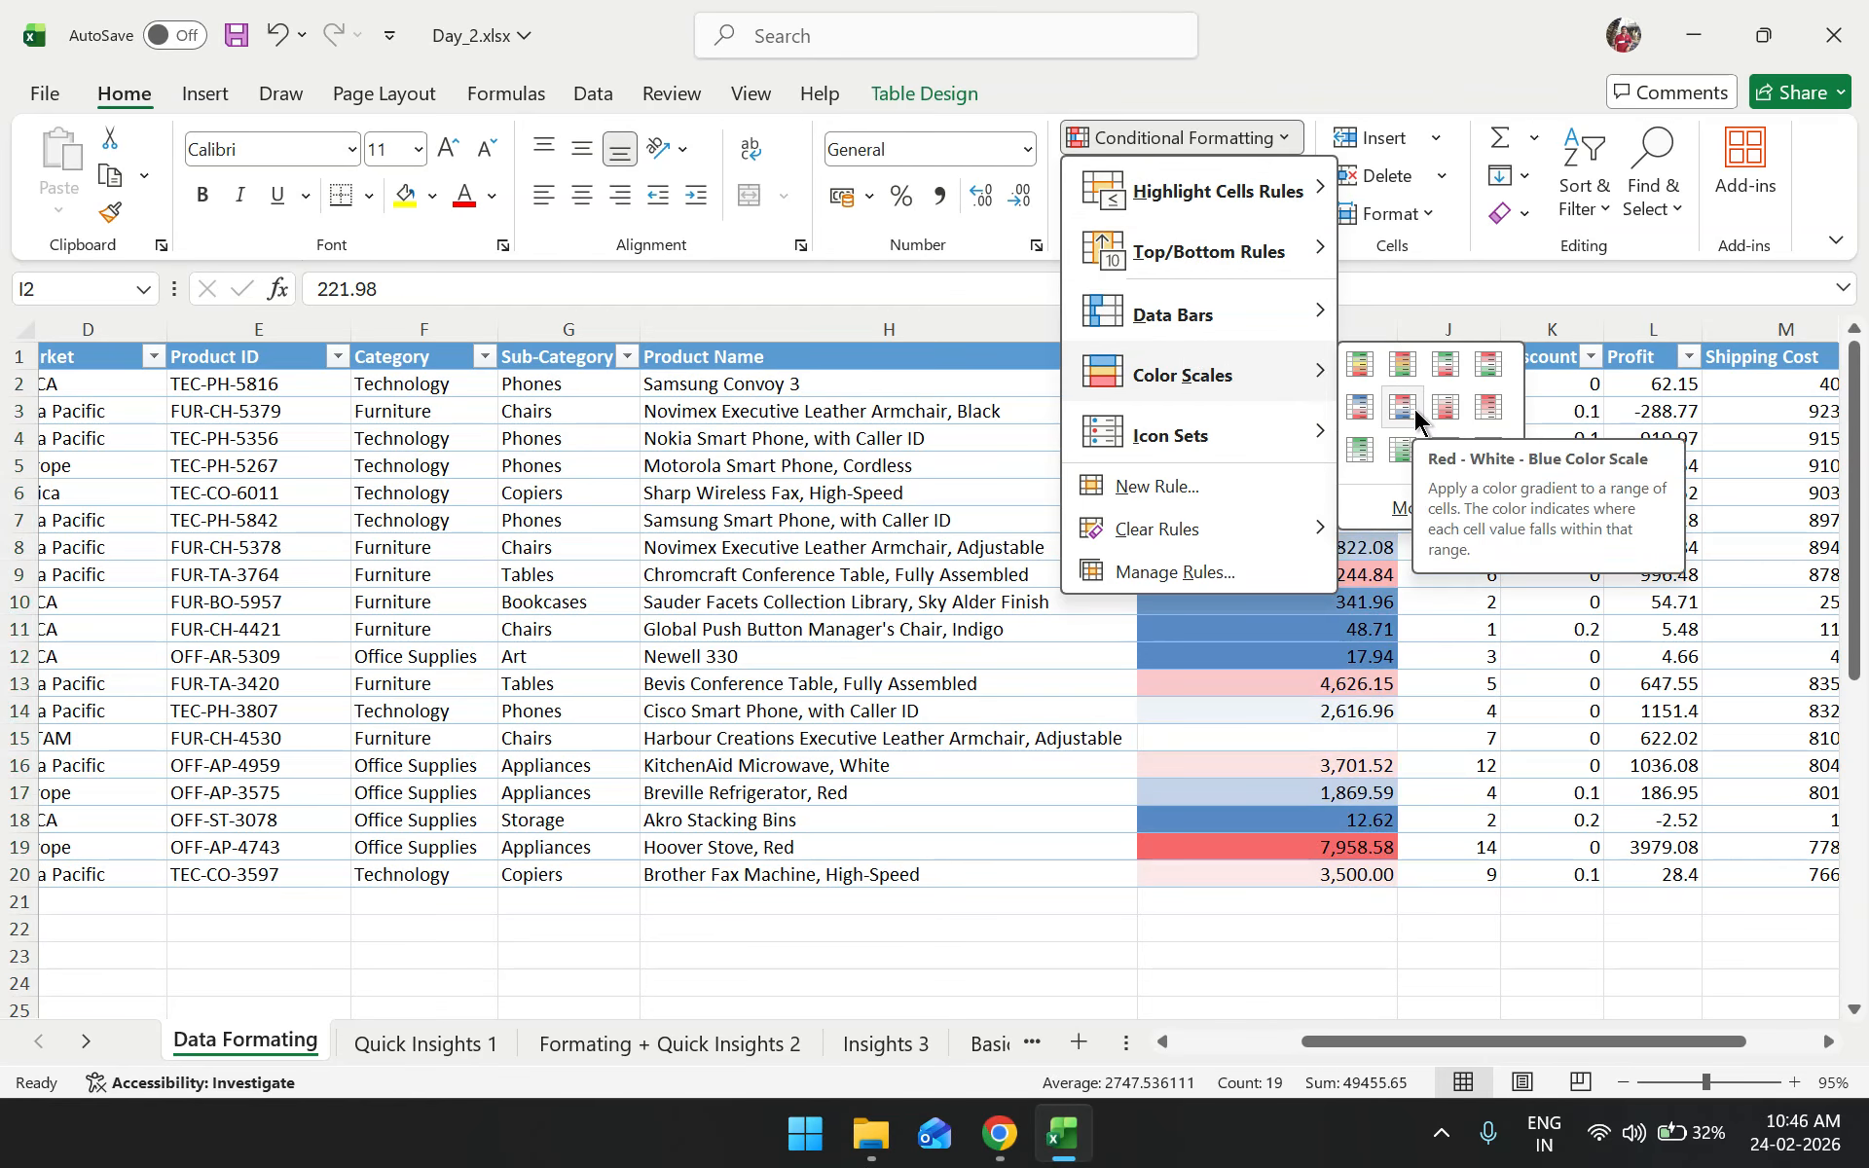
{"action": "left_click", "coordinate": [1394, 412]}
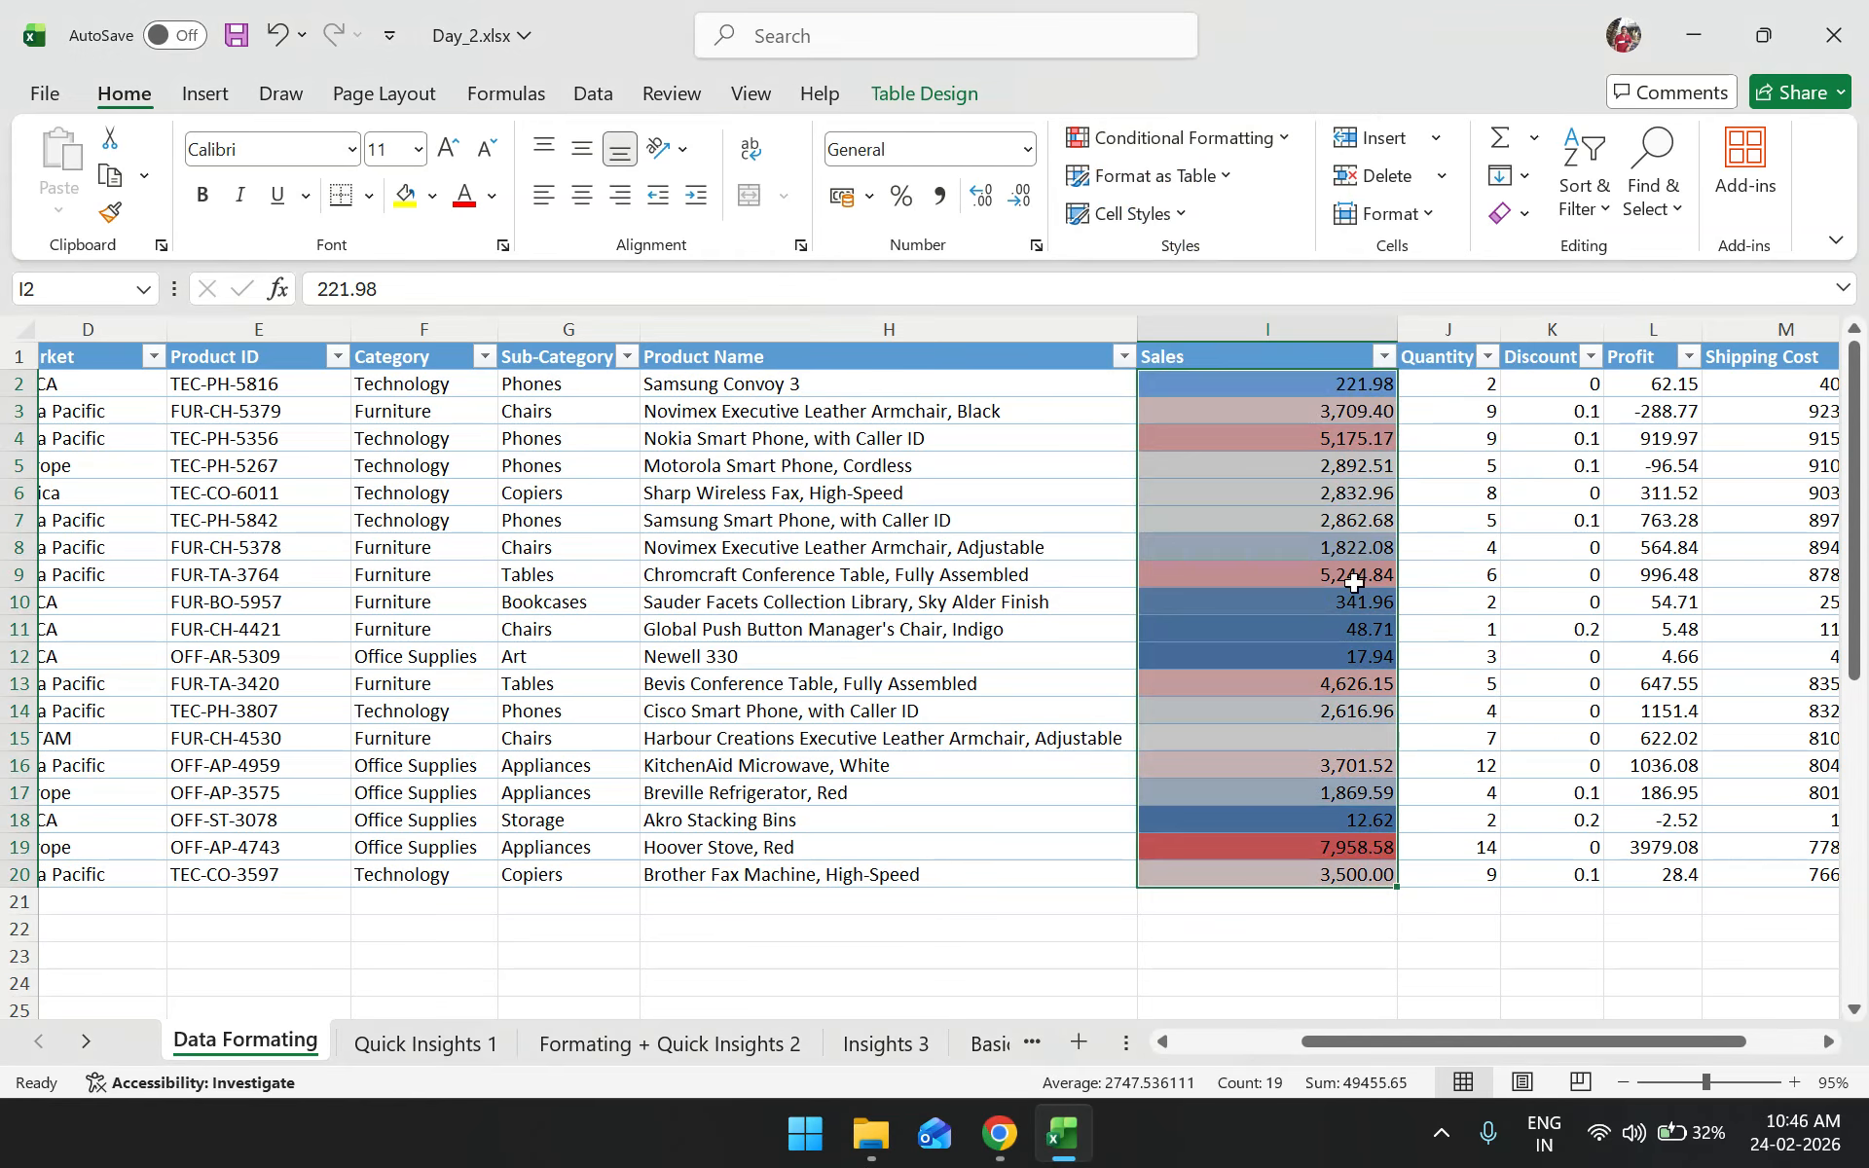
Examine how the red, white and blue shading relates to the Sales values in different rows
{"action": "left_click", "coordinate": [1356, 580]}
{"action": "left_click", "coordinate": [1065, 652]}
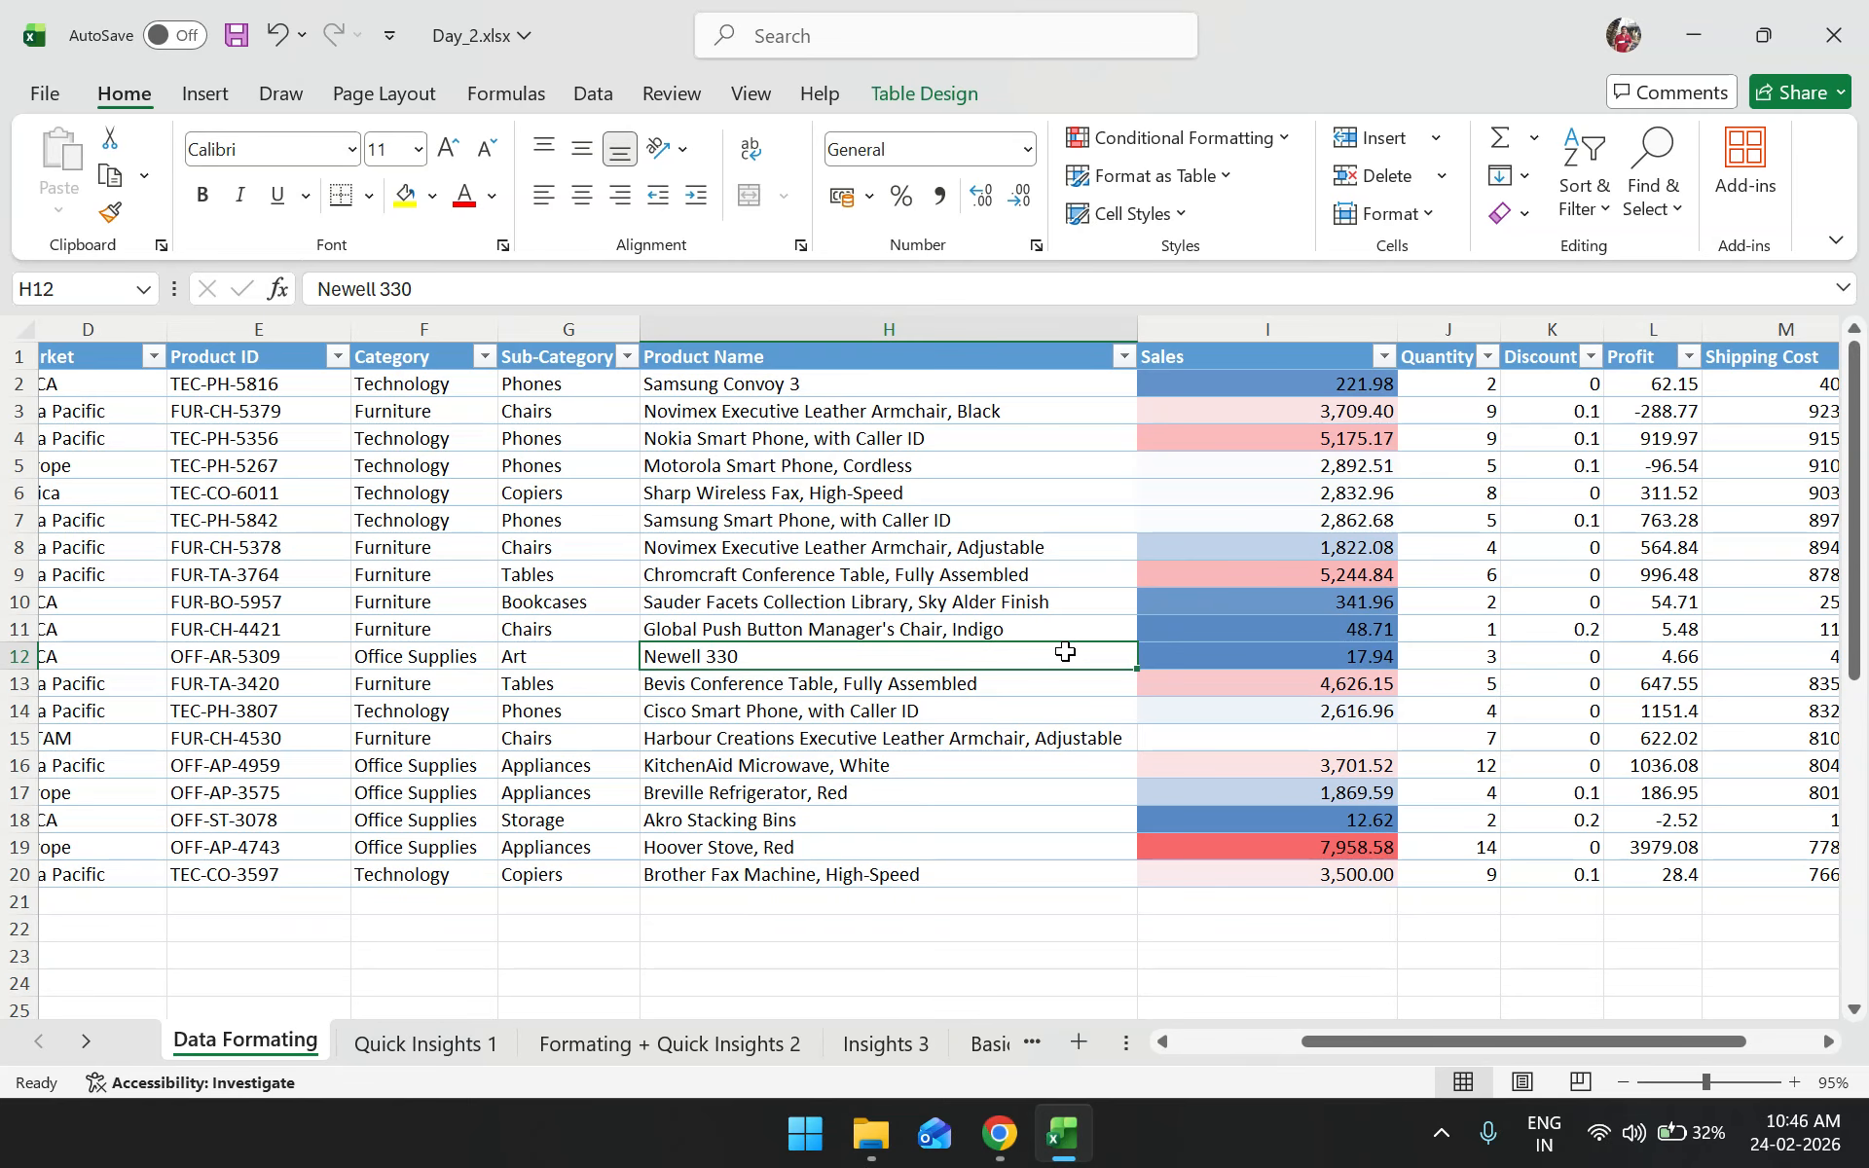
{"action": "left_click", "coordinate": [1237, 654]}
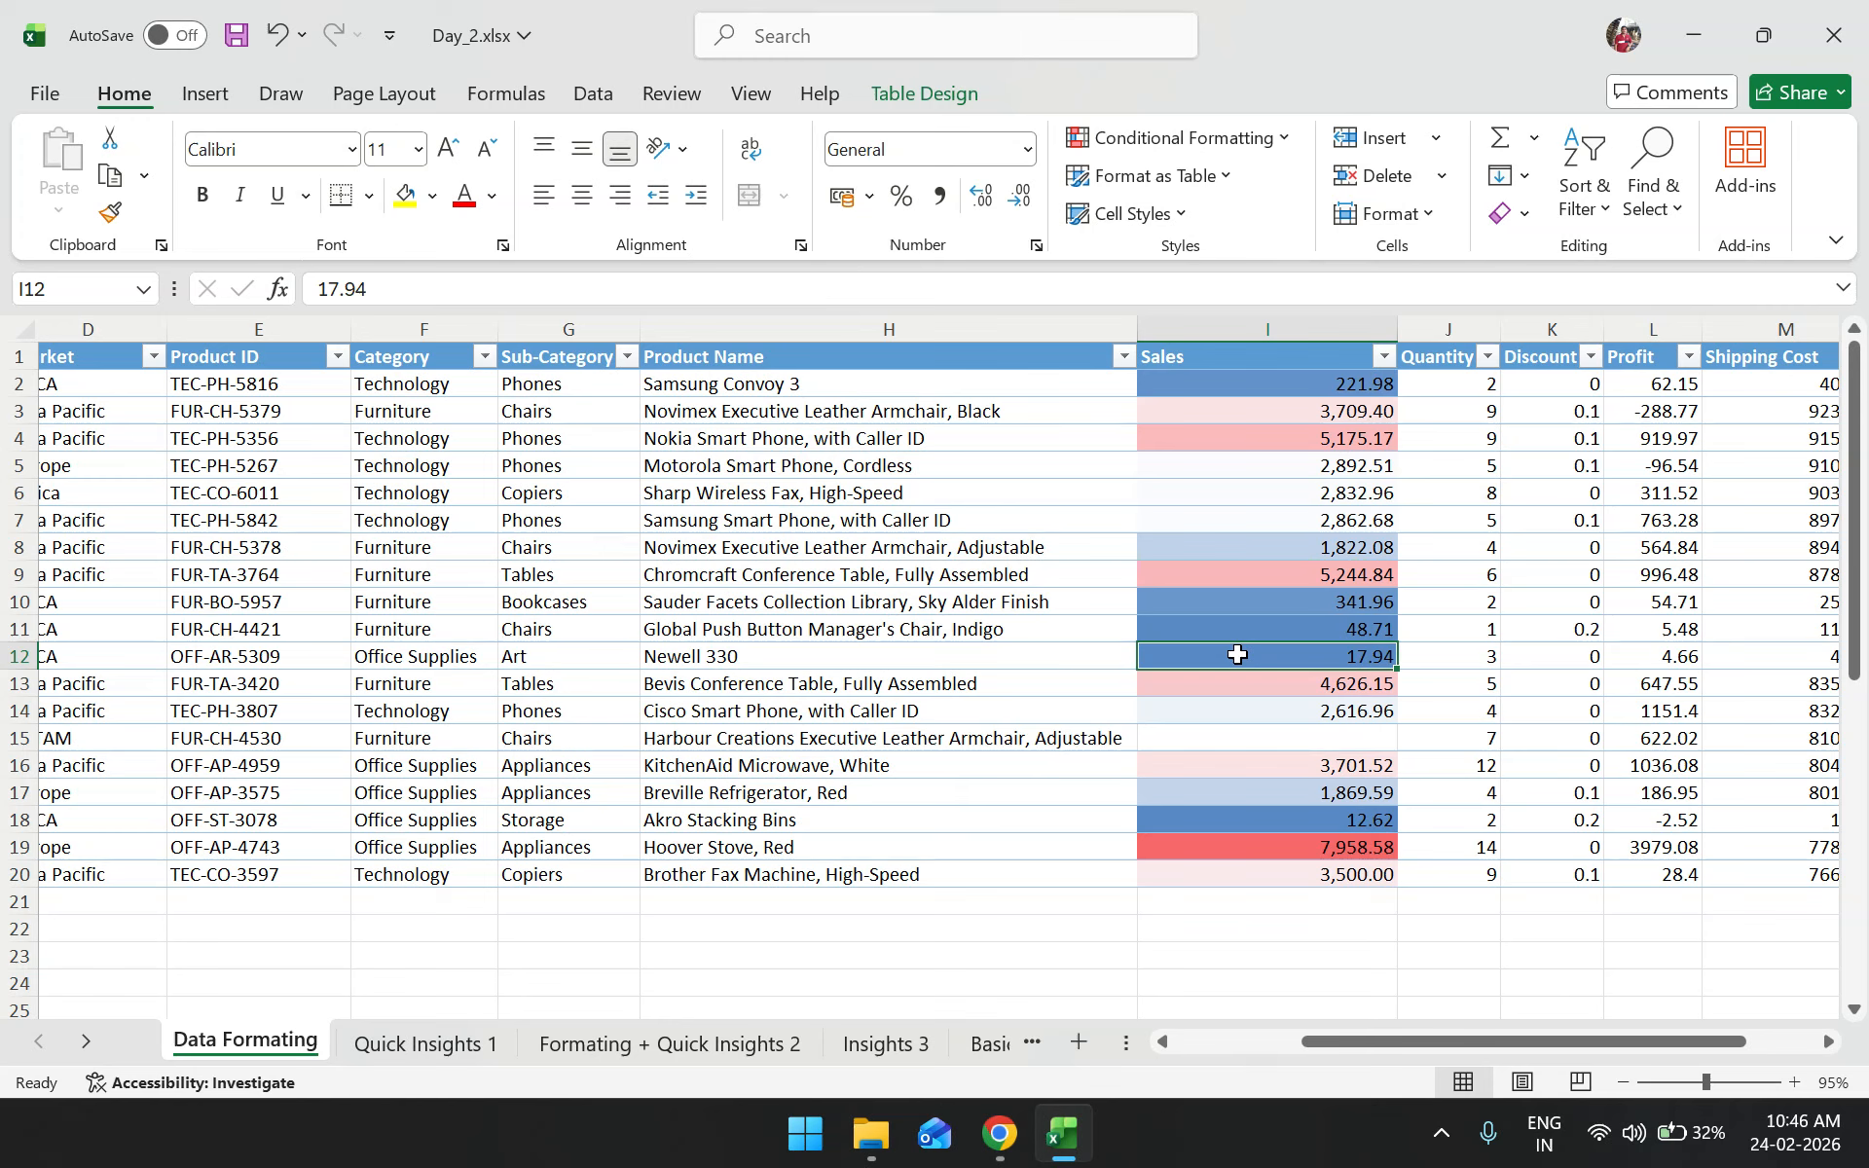
{"action": "left_click", "coordinate": [1251, 739]}
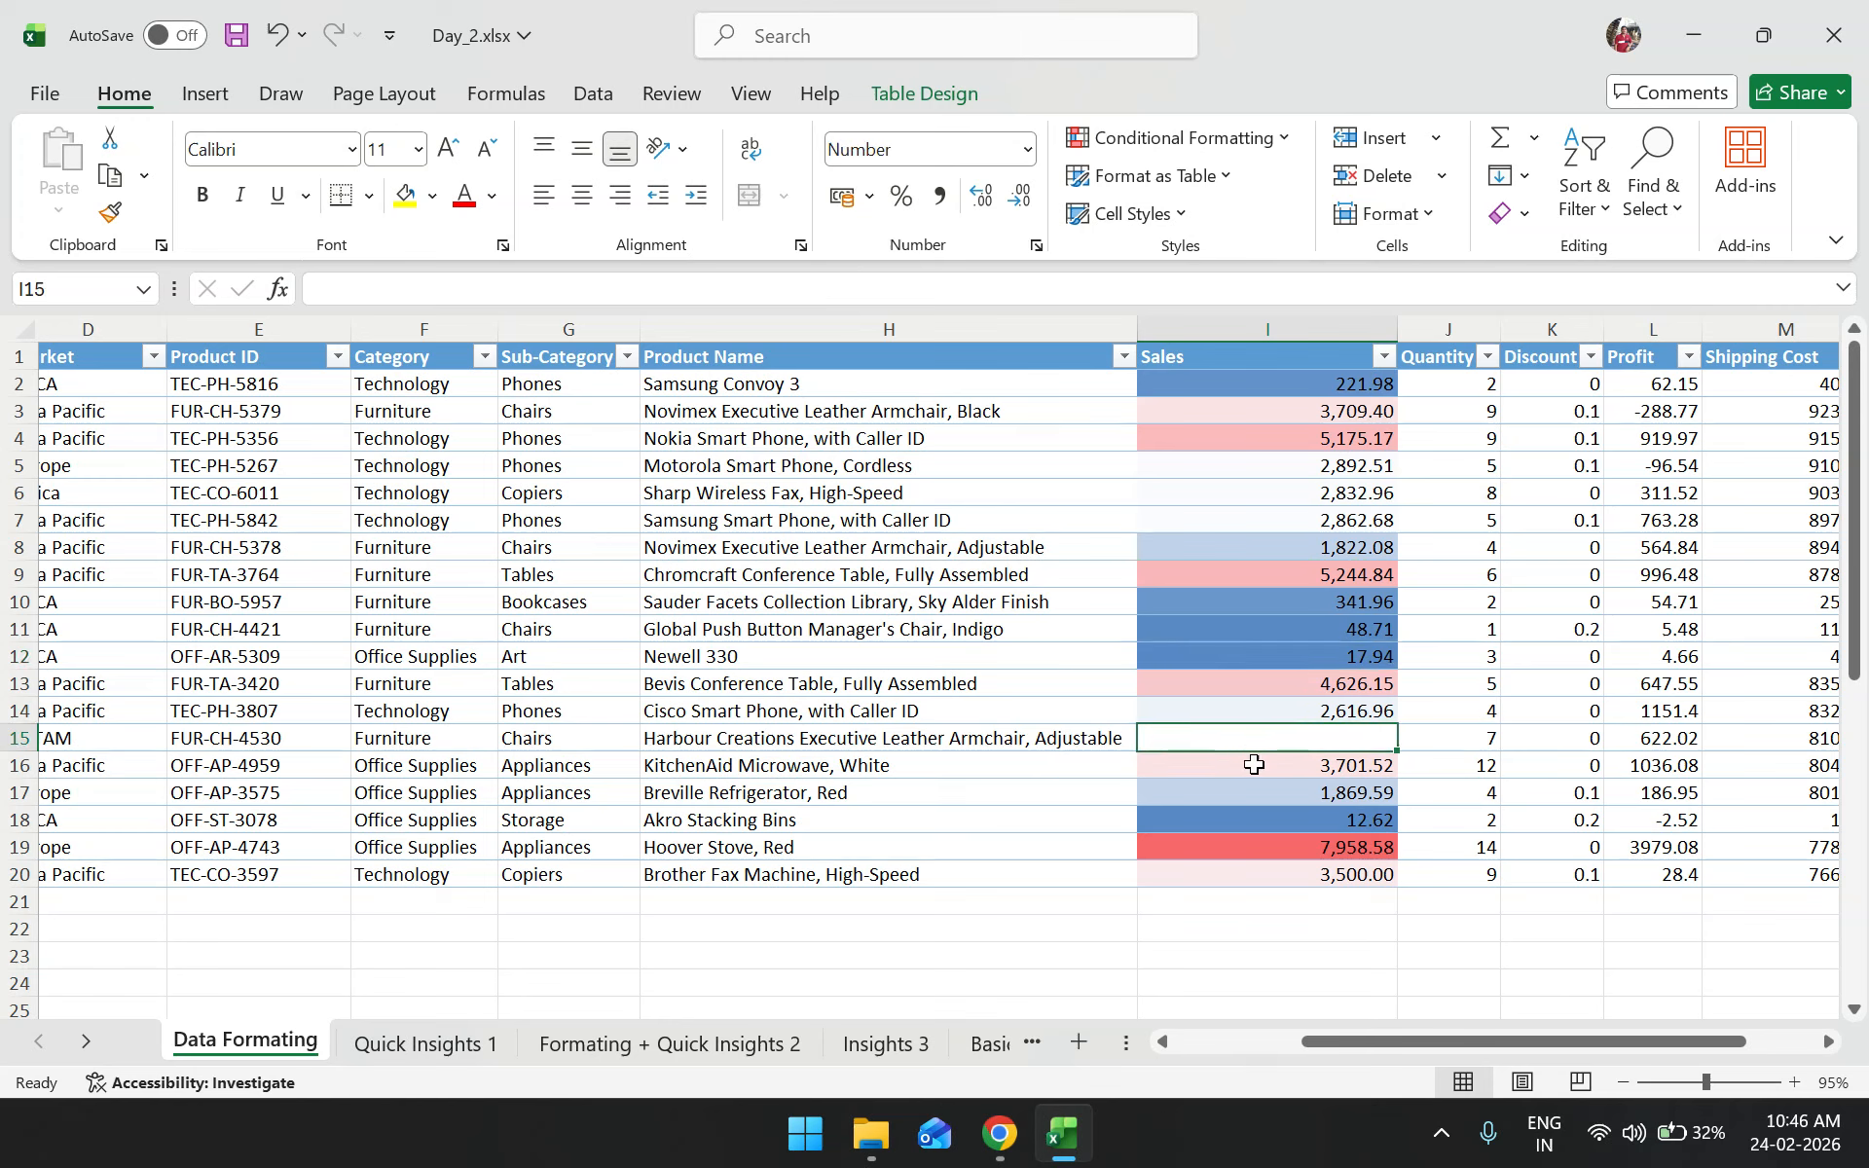
{"action": "left_click", "coordinate": [1255, 788]}
{"action": "key", "text": "Up"}
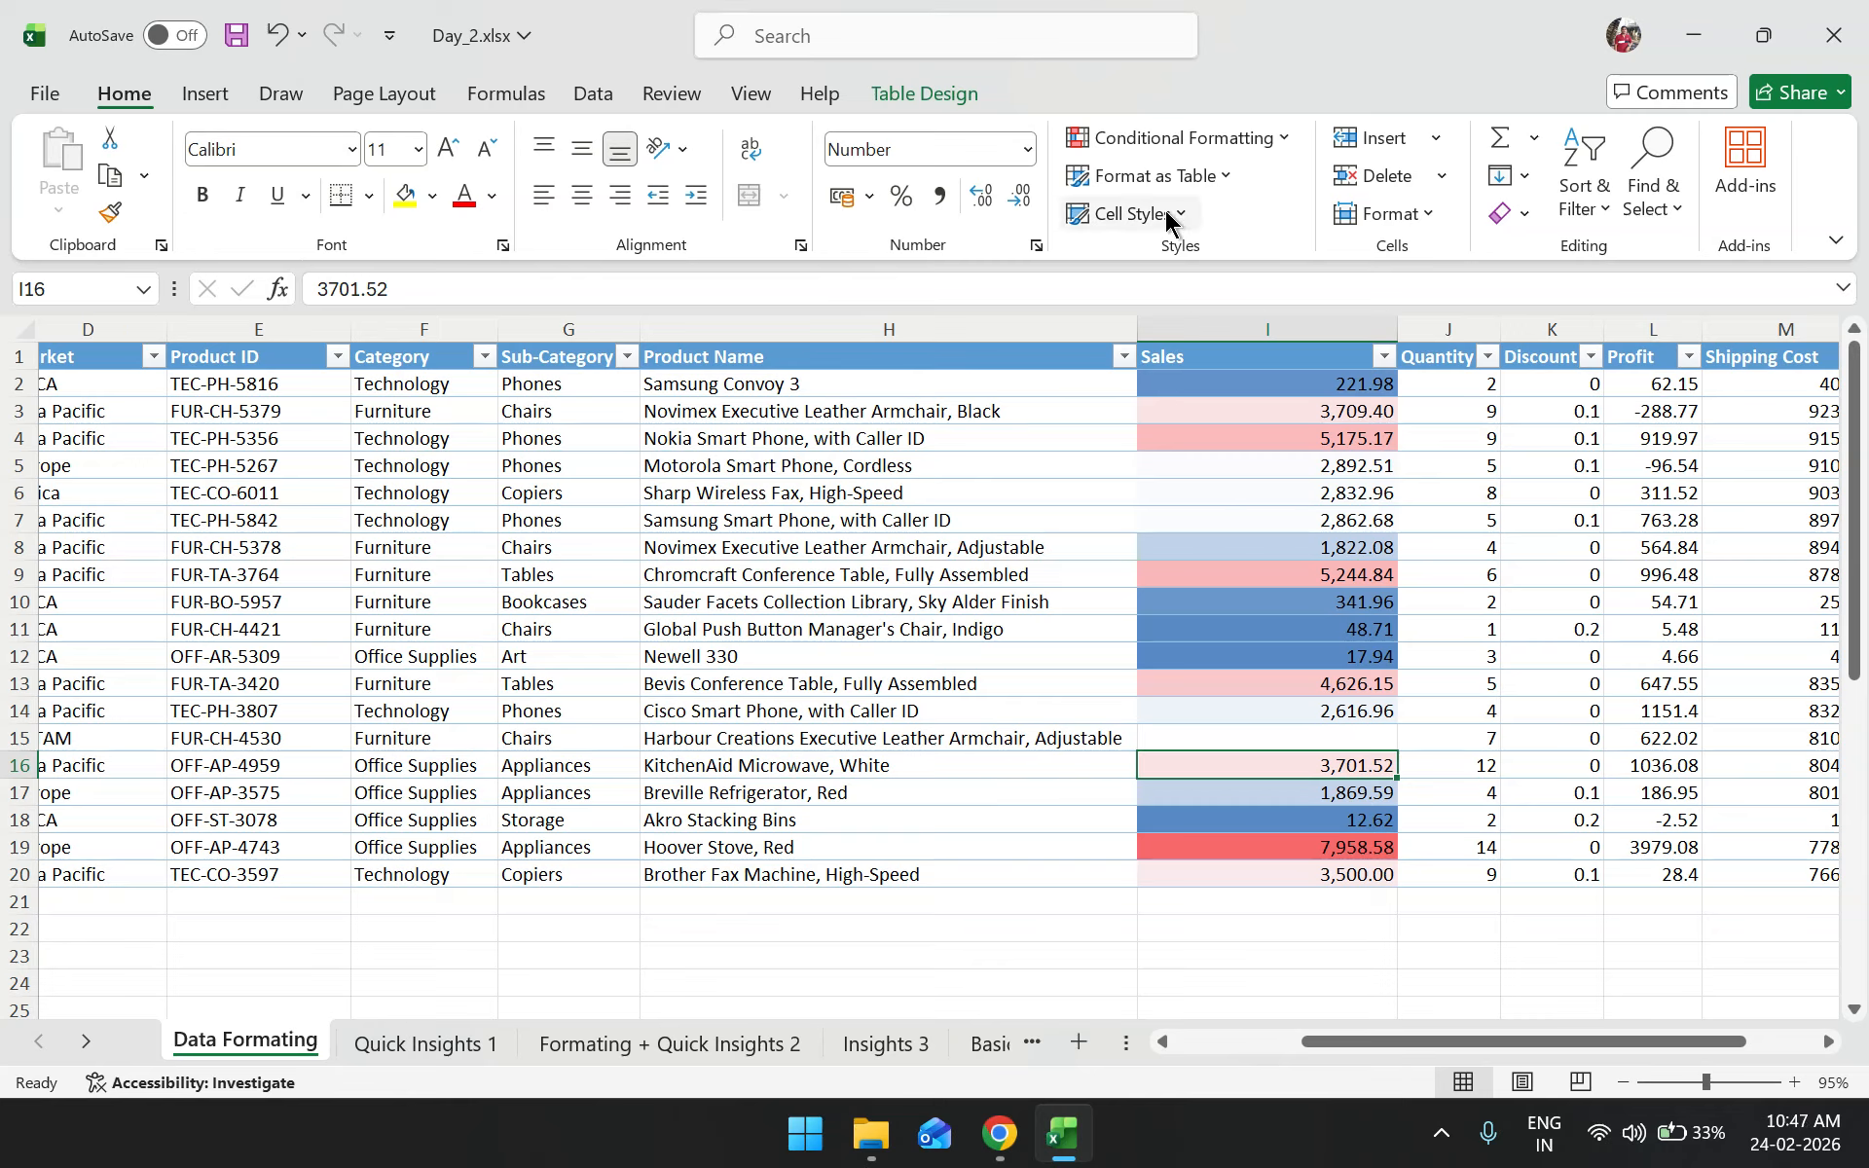
{"action": "left_click", "coordinate": [1200, 143]}
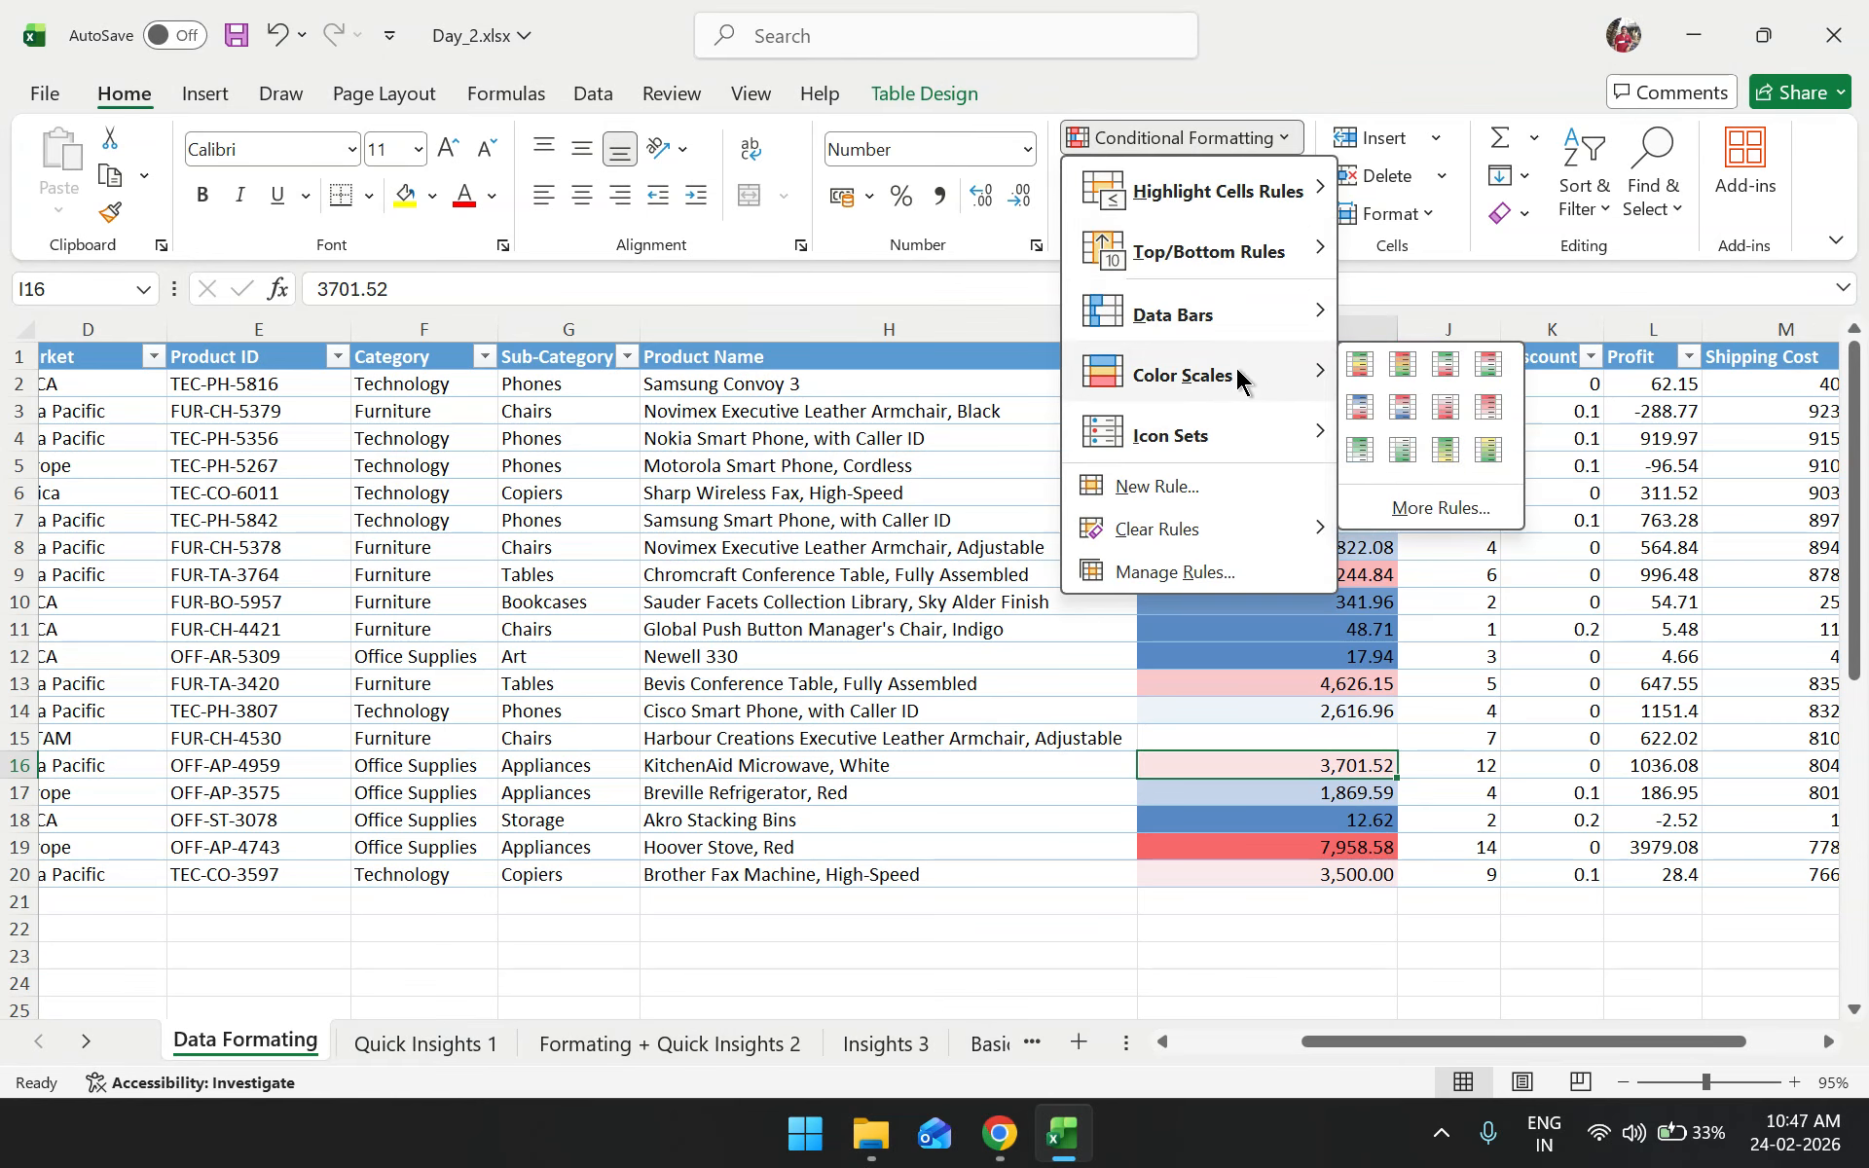
{"action": "left_click", "coordinate": [1244, 682]}
{"action": "left_click_drag", "start_coordinate": [1247, 641], "coordinate": [1161, 244]}
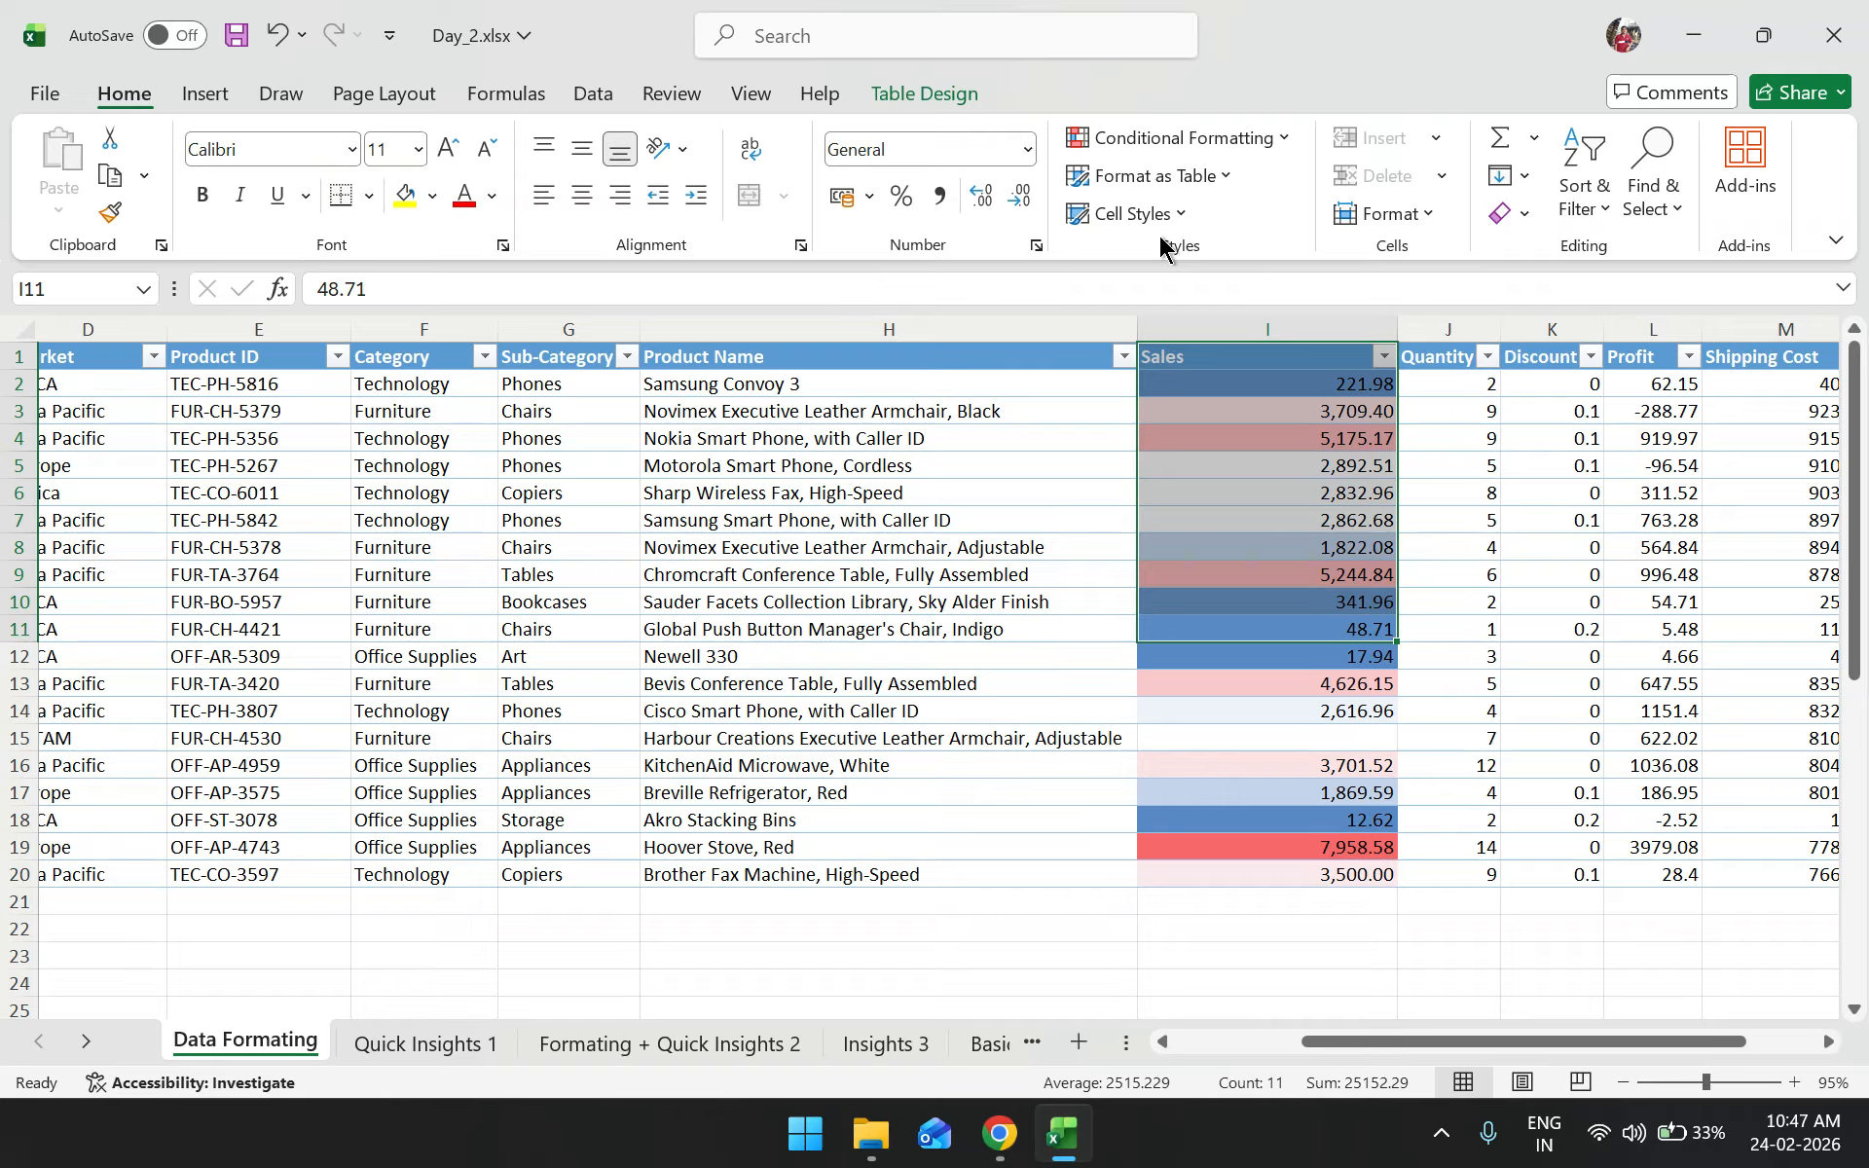
{"action": "left_click", "coordinate": [1281, 505]}
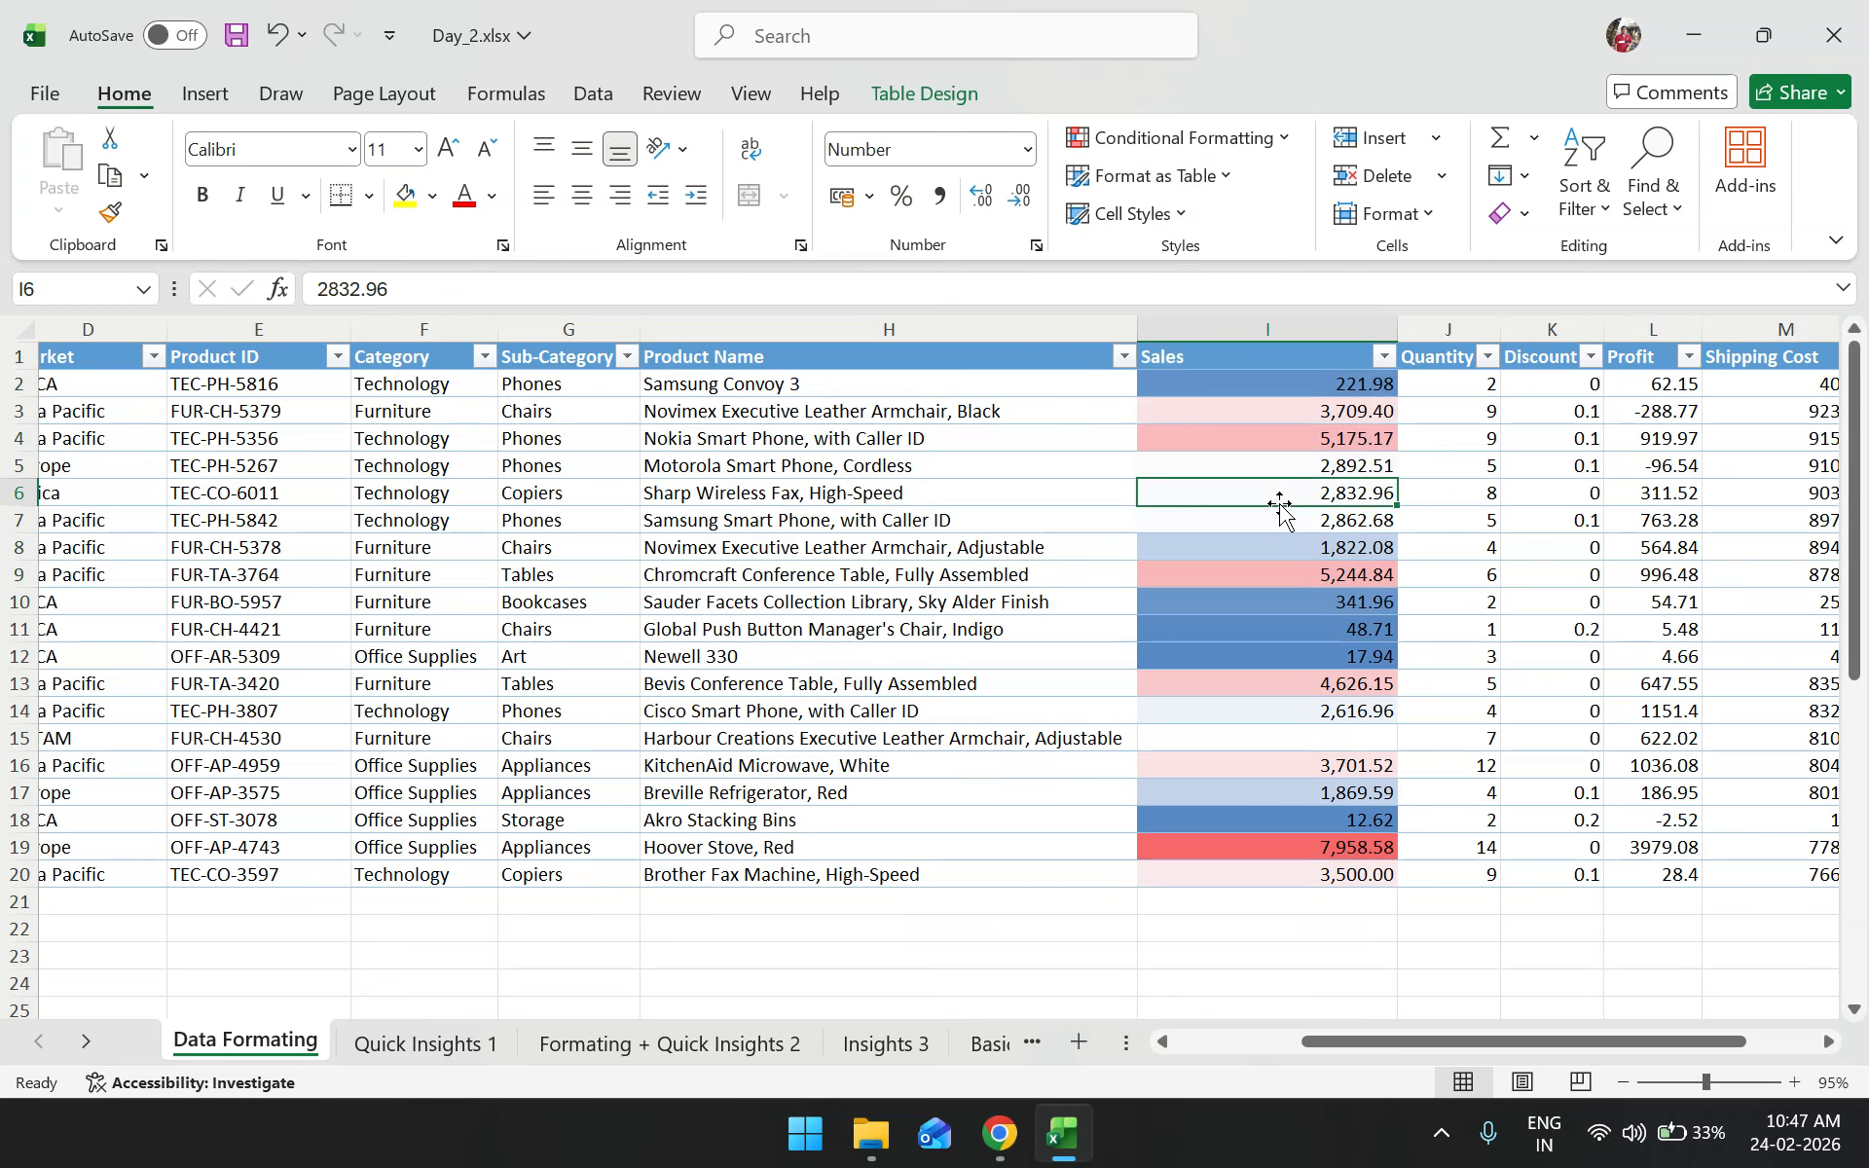
Apply the White - Green color scale to the Sales values in I2:I20, shading the lowest values green and the highest white
{"action": "left_click", "coordinate": [1255, 391]}
{"action": "key", "text": "ctrl+shift+Down"}
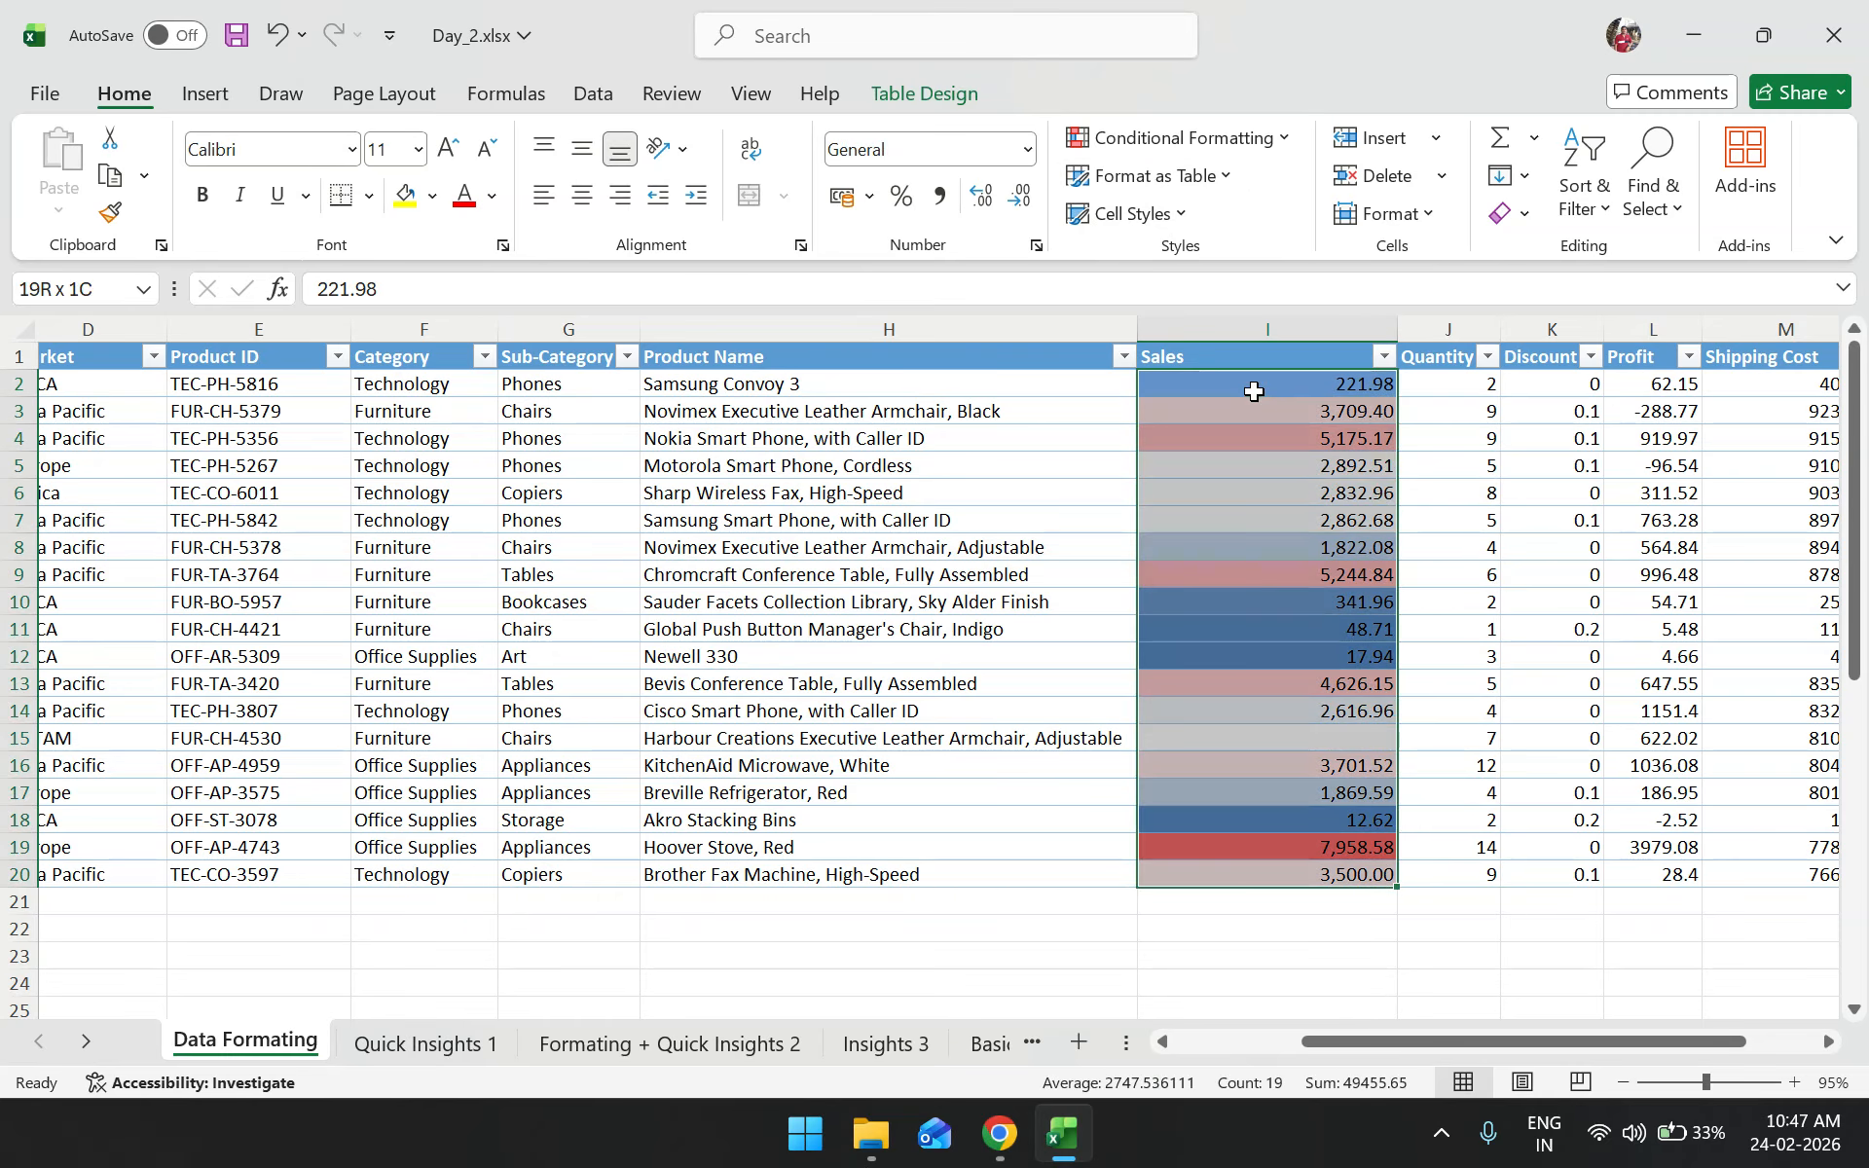
{"action": "left_click", "coordinate": [1177, 150]}
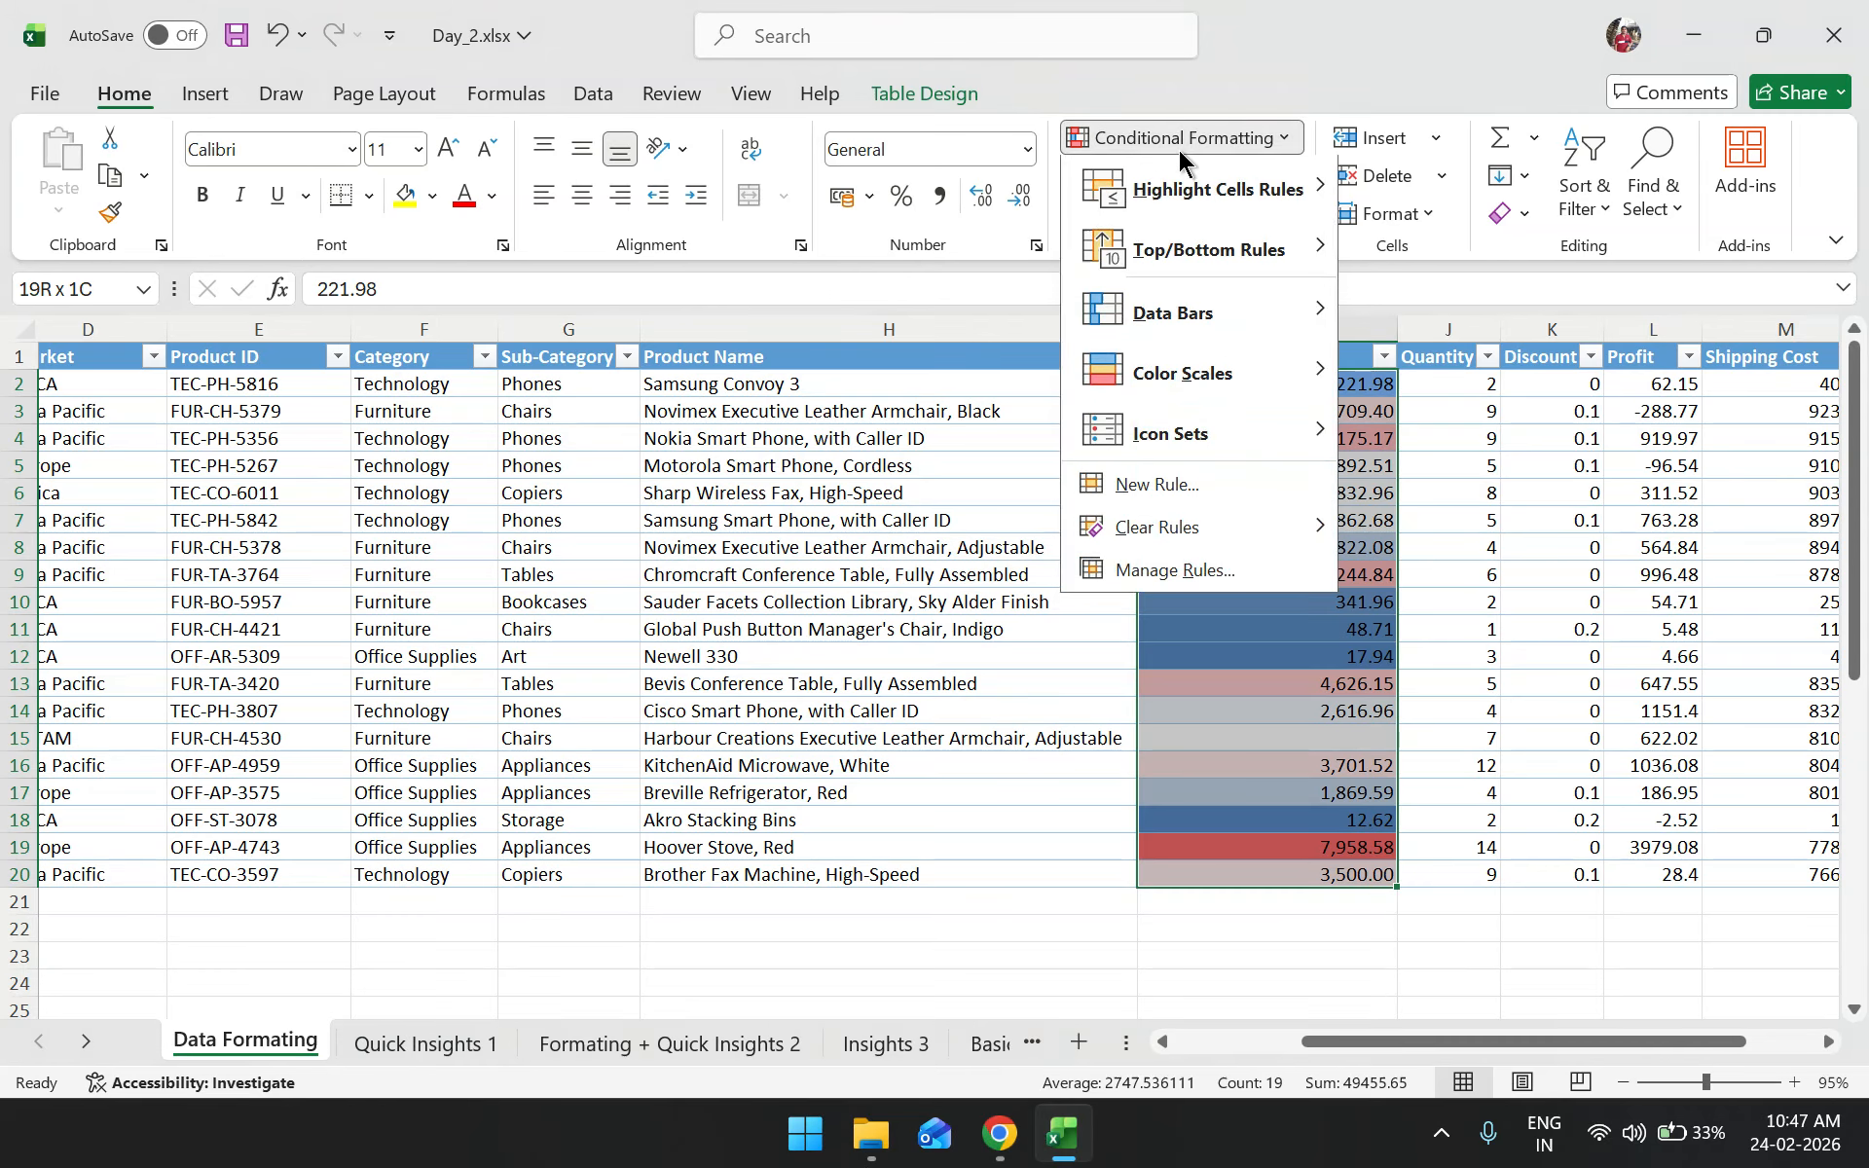
{"action": "mouse_move", "coordinate": [1219, 377]}
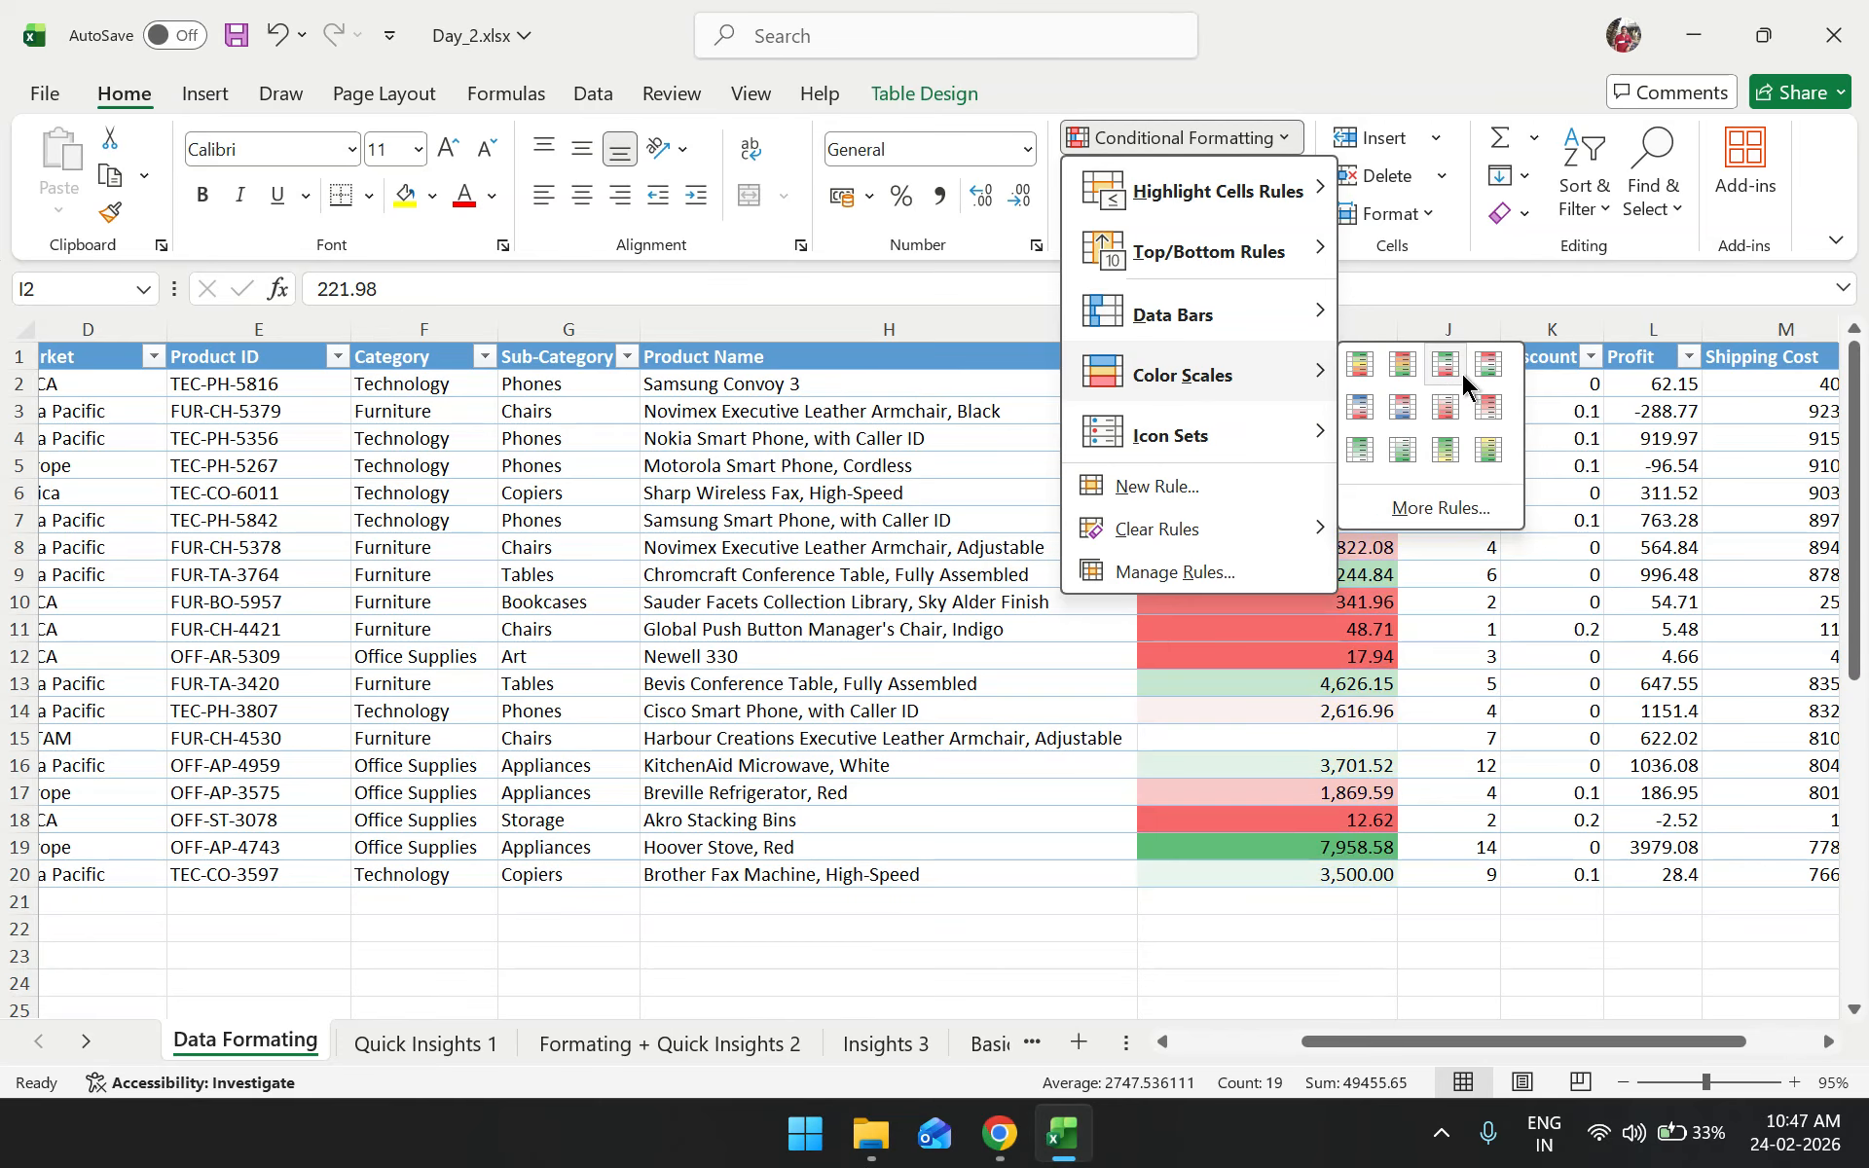
{"action": "left_click", "coordinate": [1402, 448]}
{"action": "left_click", "coordinate": [1306, 551]}
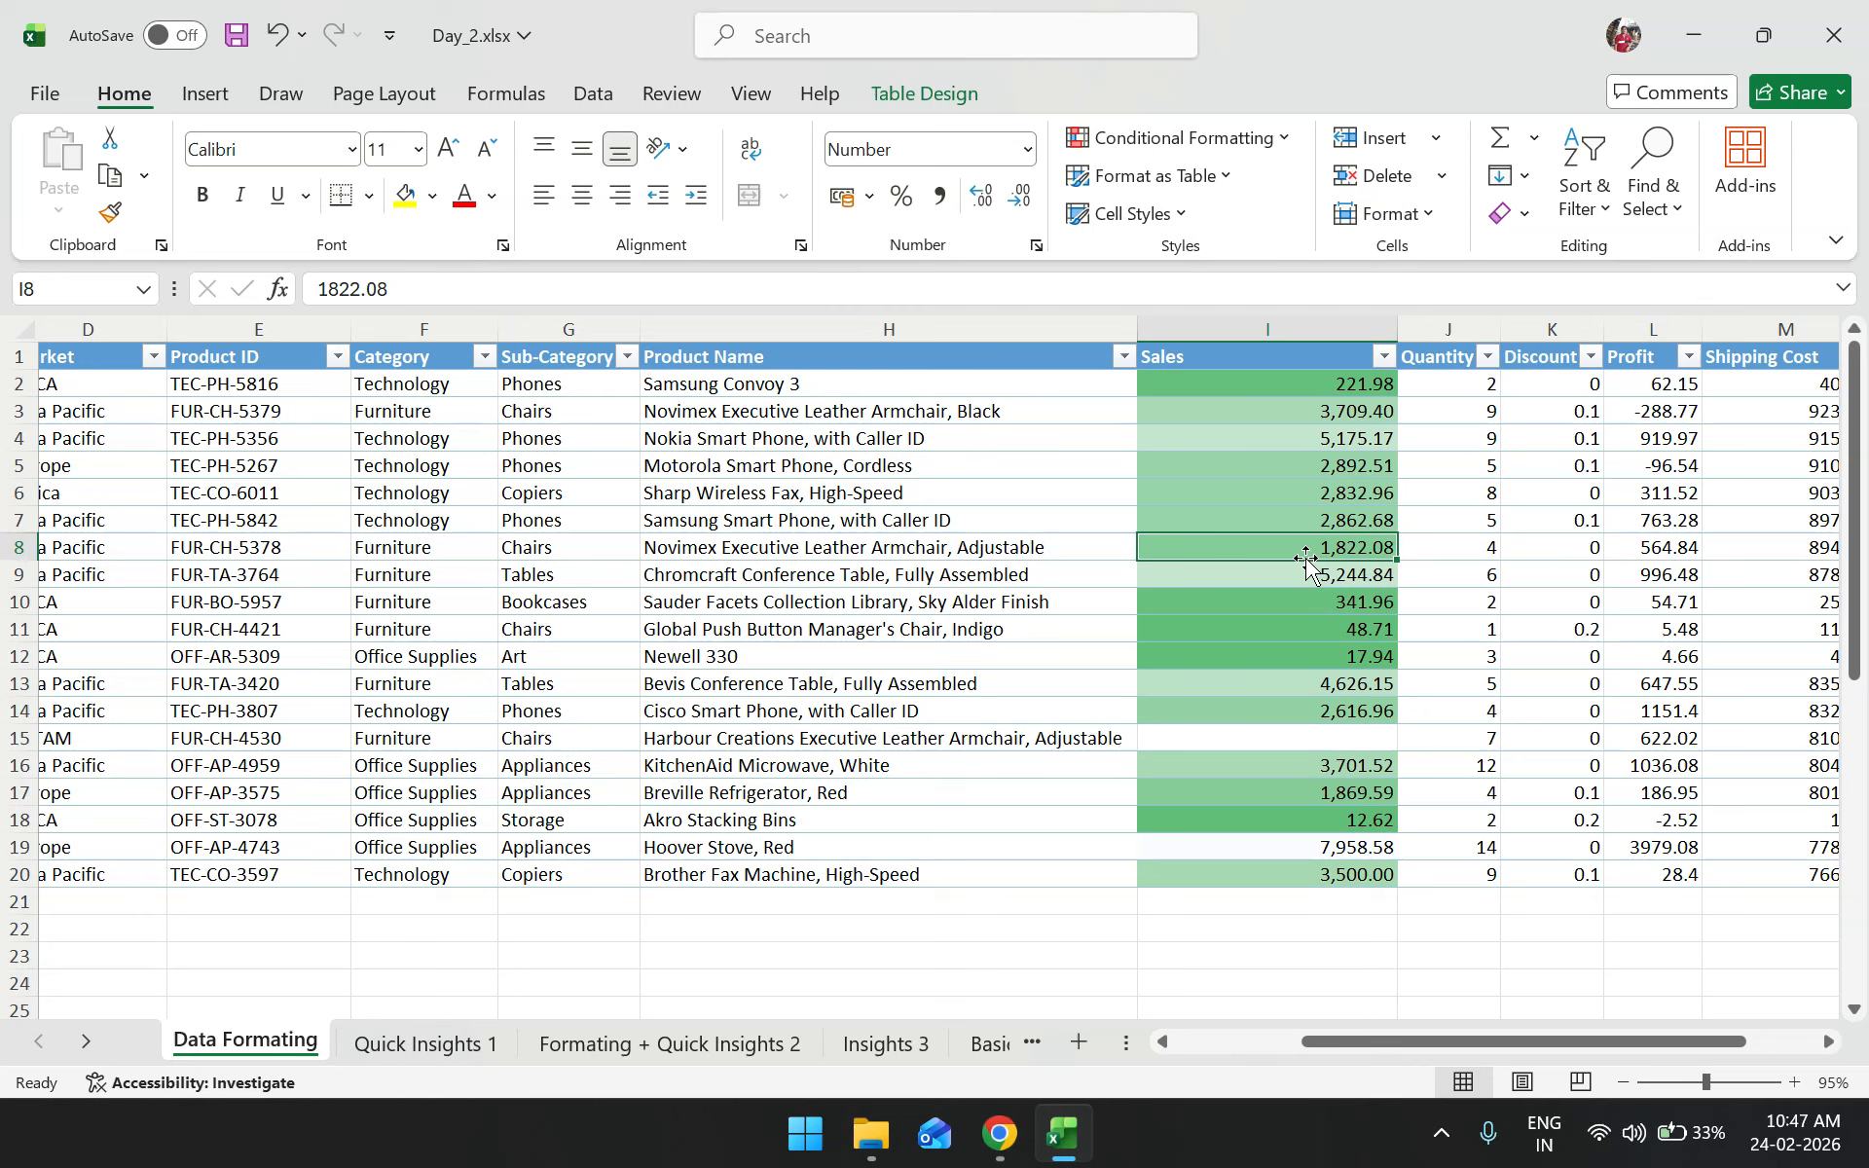
Clear the color scale rules from the entire sheet
{"action": "left_click", "coordinate": [1244, 142]}
{"action": "mouse_move", "coordinate": [1235, 546]}
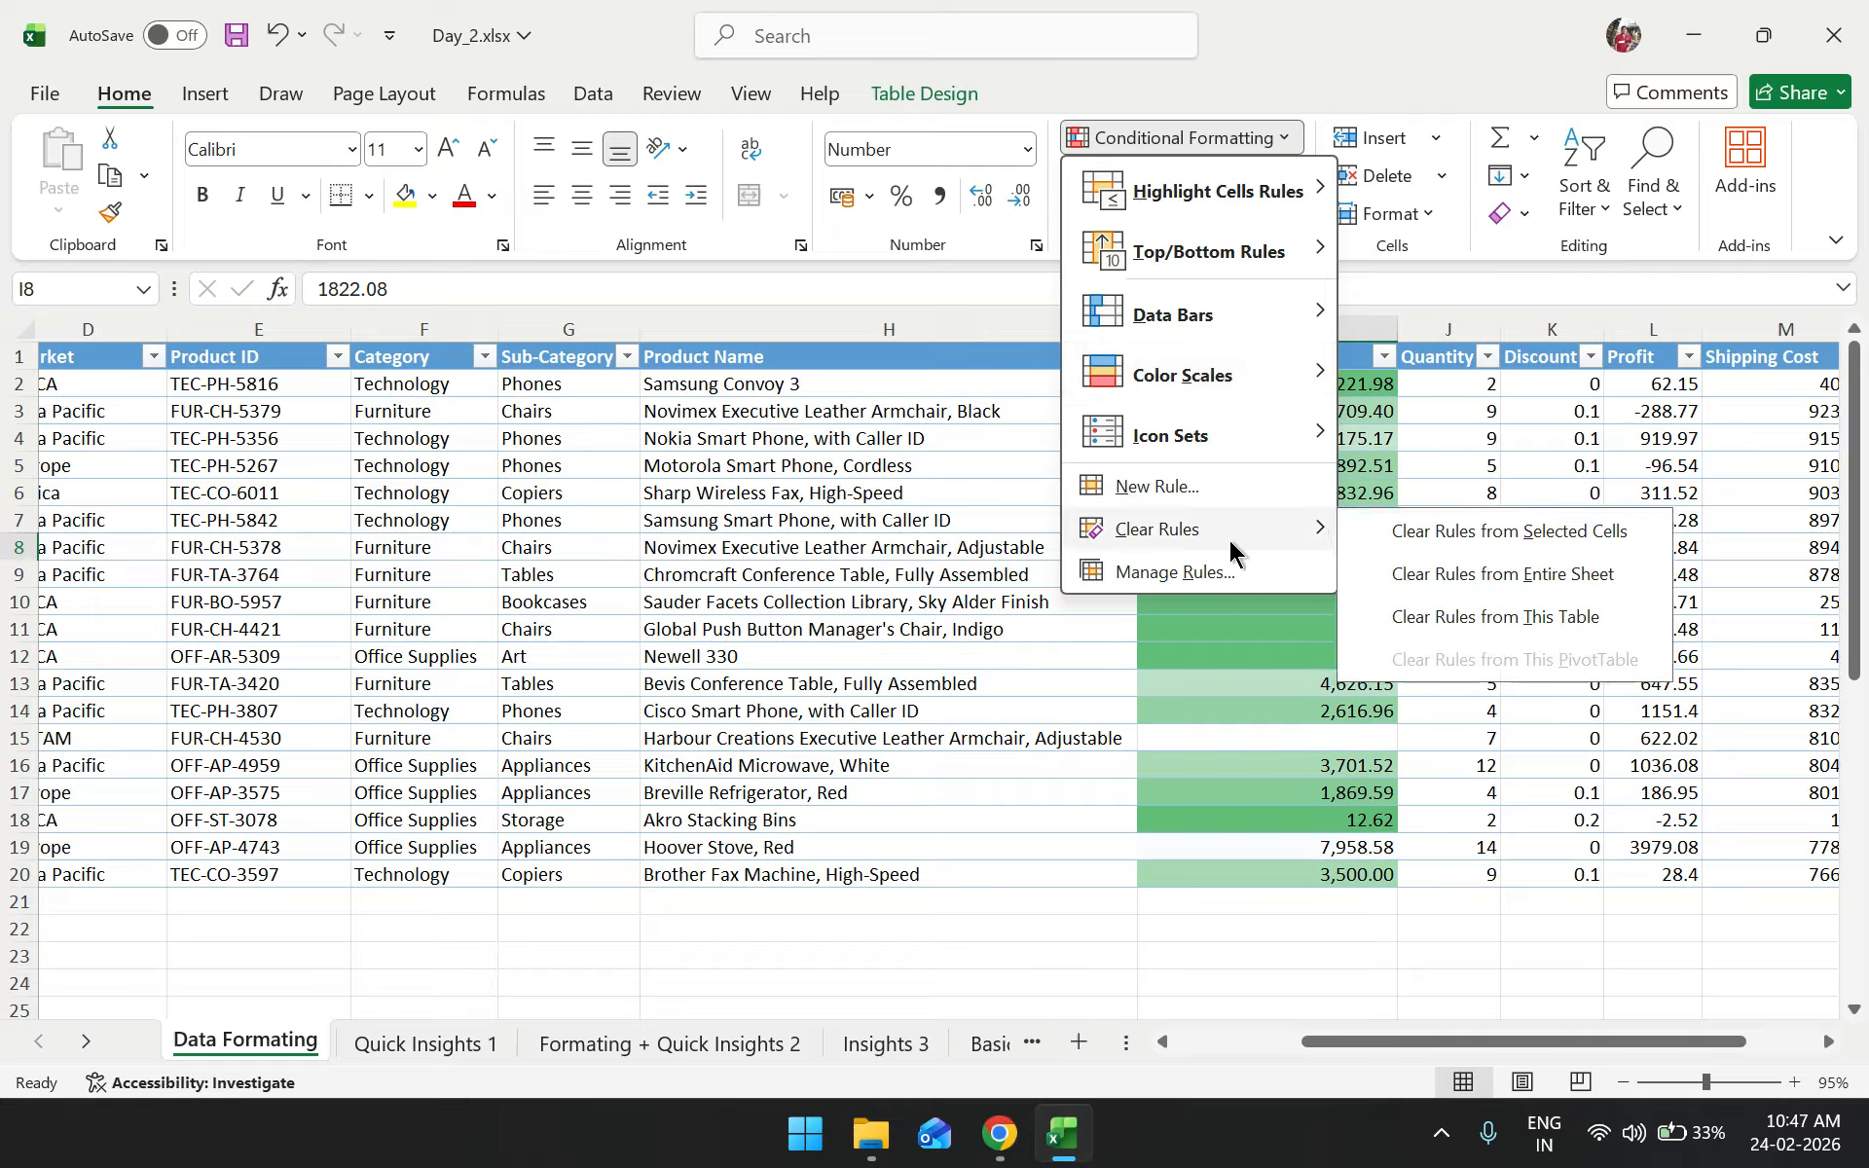
{"action": "left_click", "coordinate": [1427, 582]}
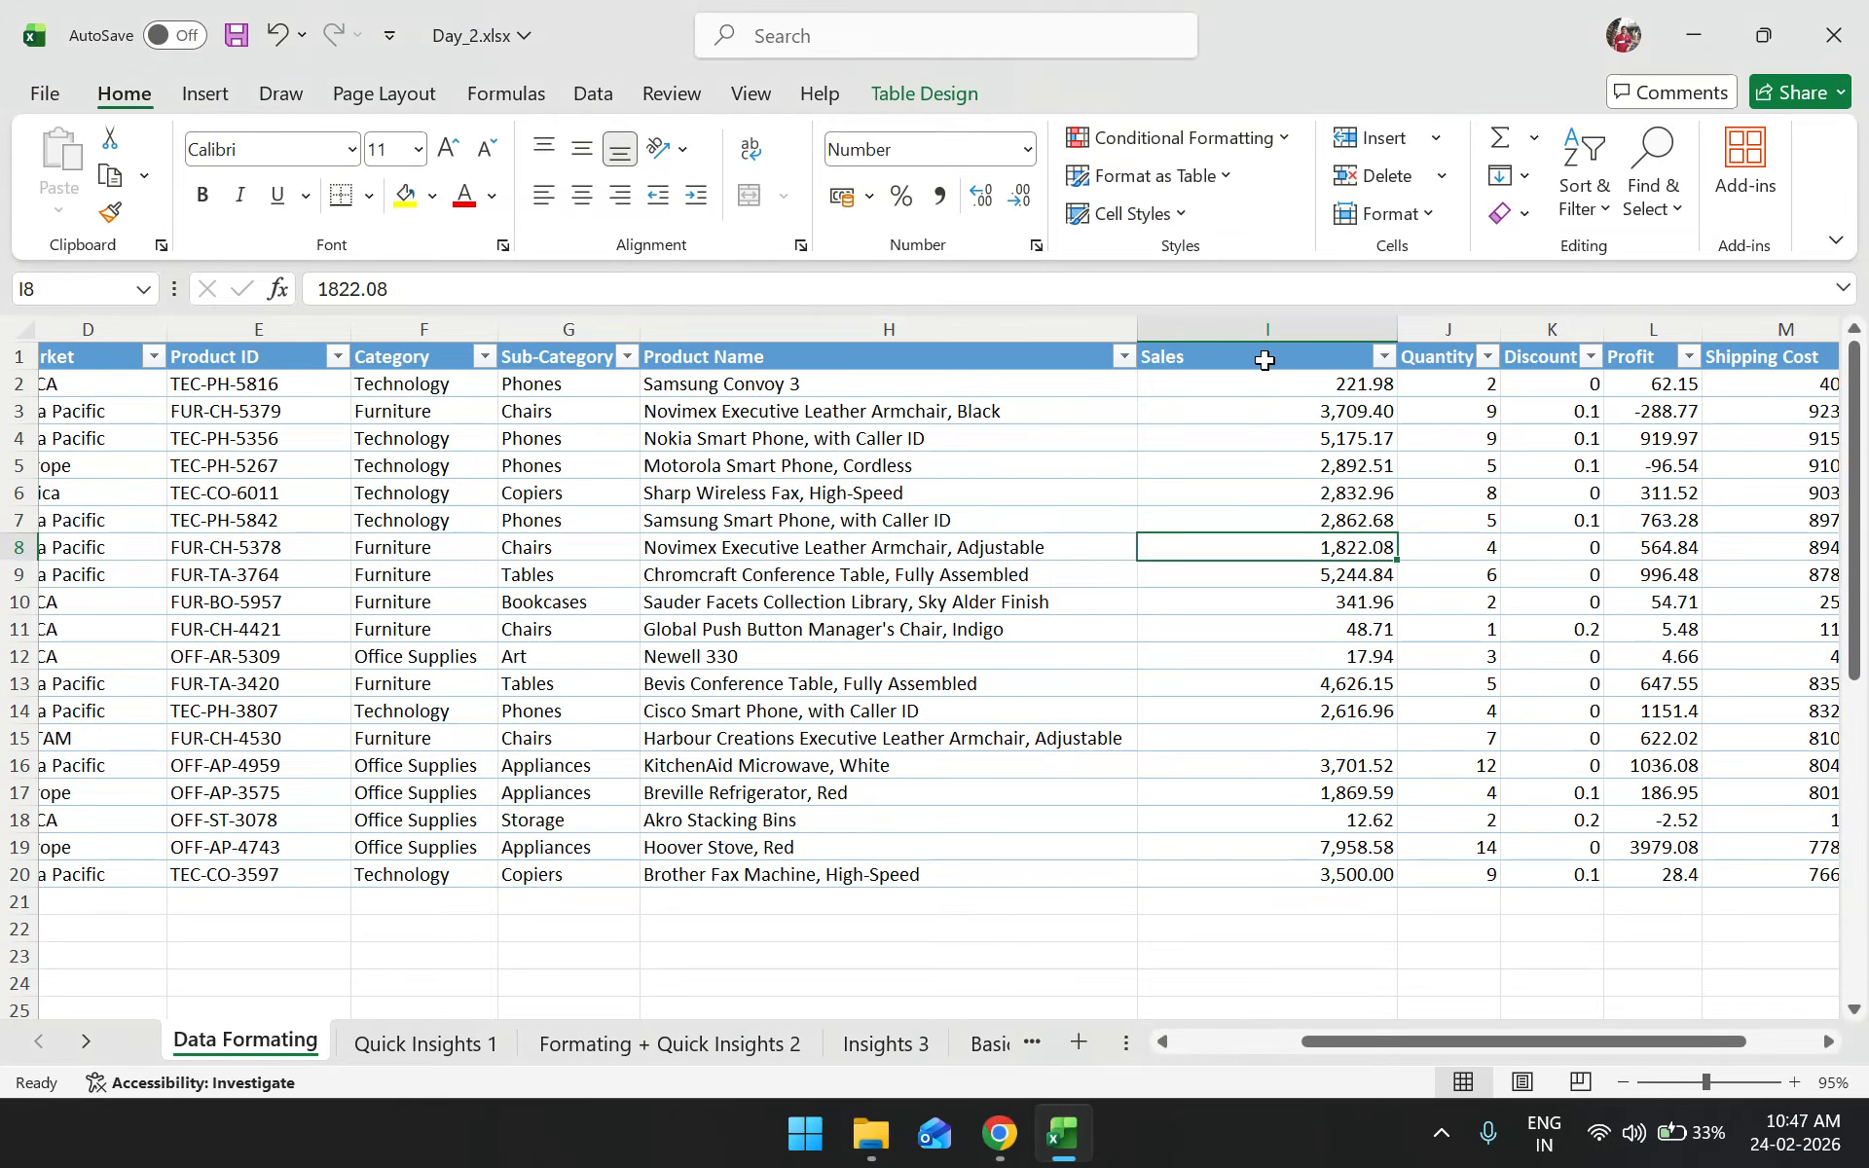
Apply the directional icon set with four colored arrows to the Sales values in I2:I20
{"action": "left_click", "coordinate": [1230, 394]}
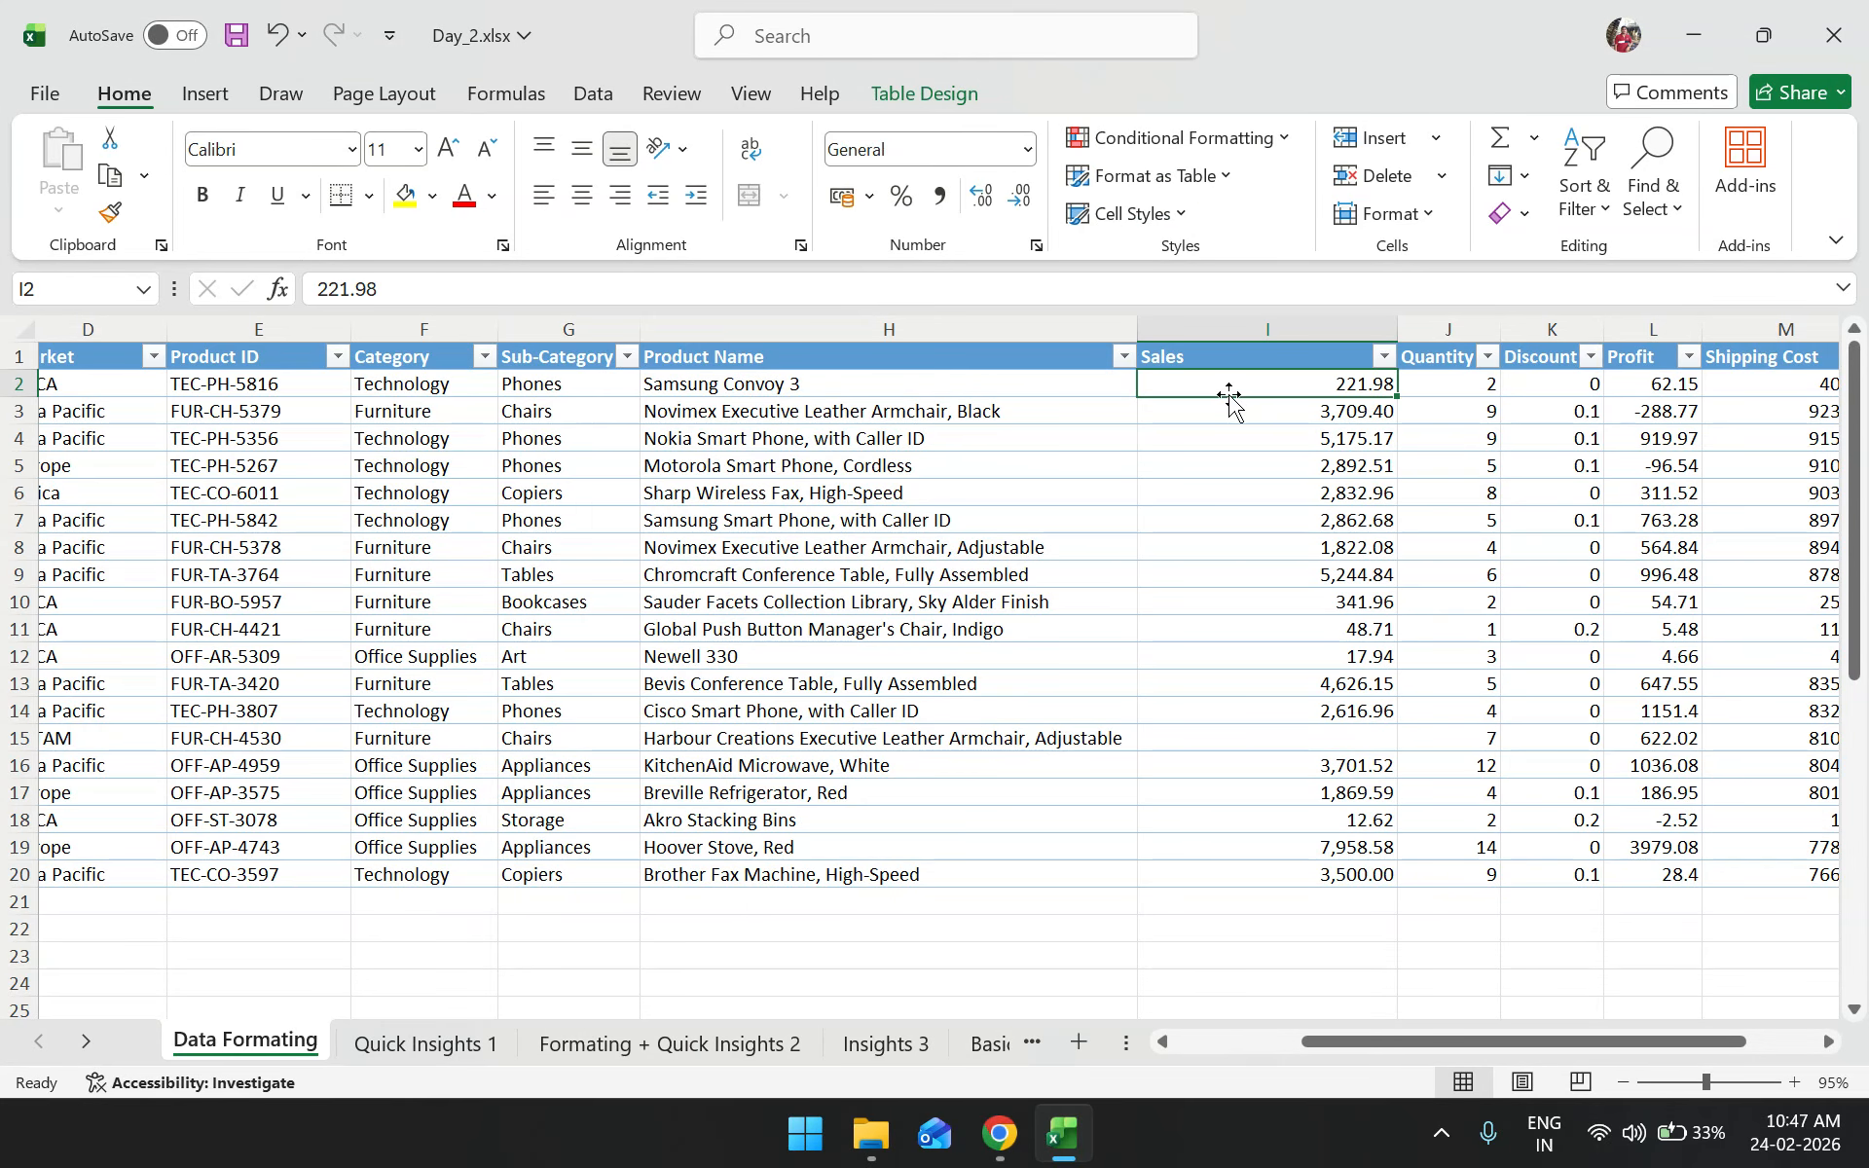
{"action": "key", "text": "ctrl+space"}
{"action": "left_click", "coordinate": [1206, 150]}
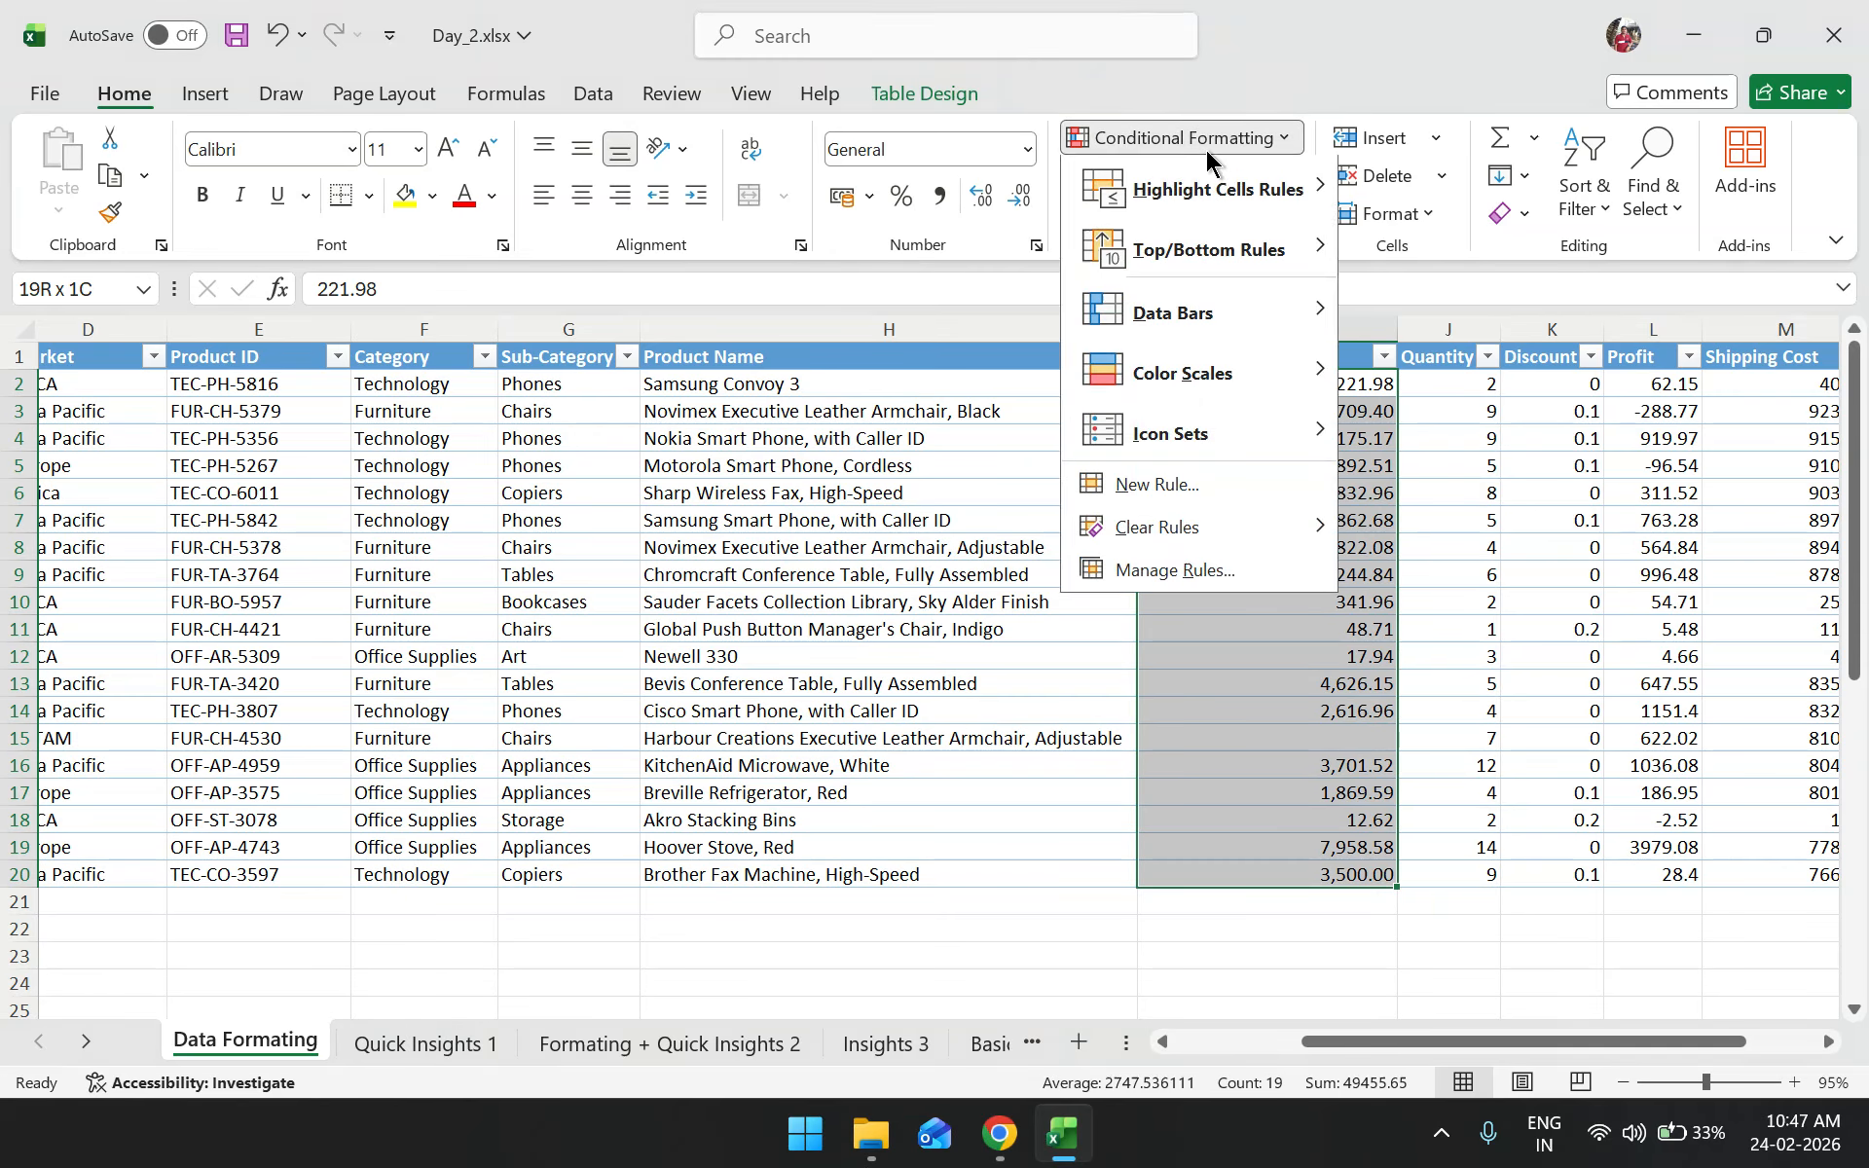
{"action": "mouse_move", "coordinate": [1203, 250]}
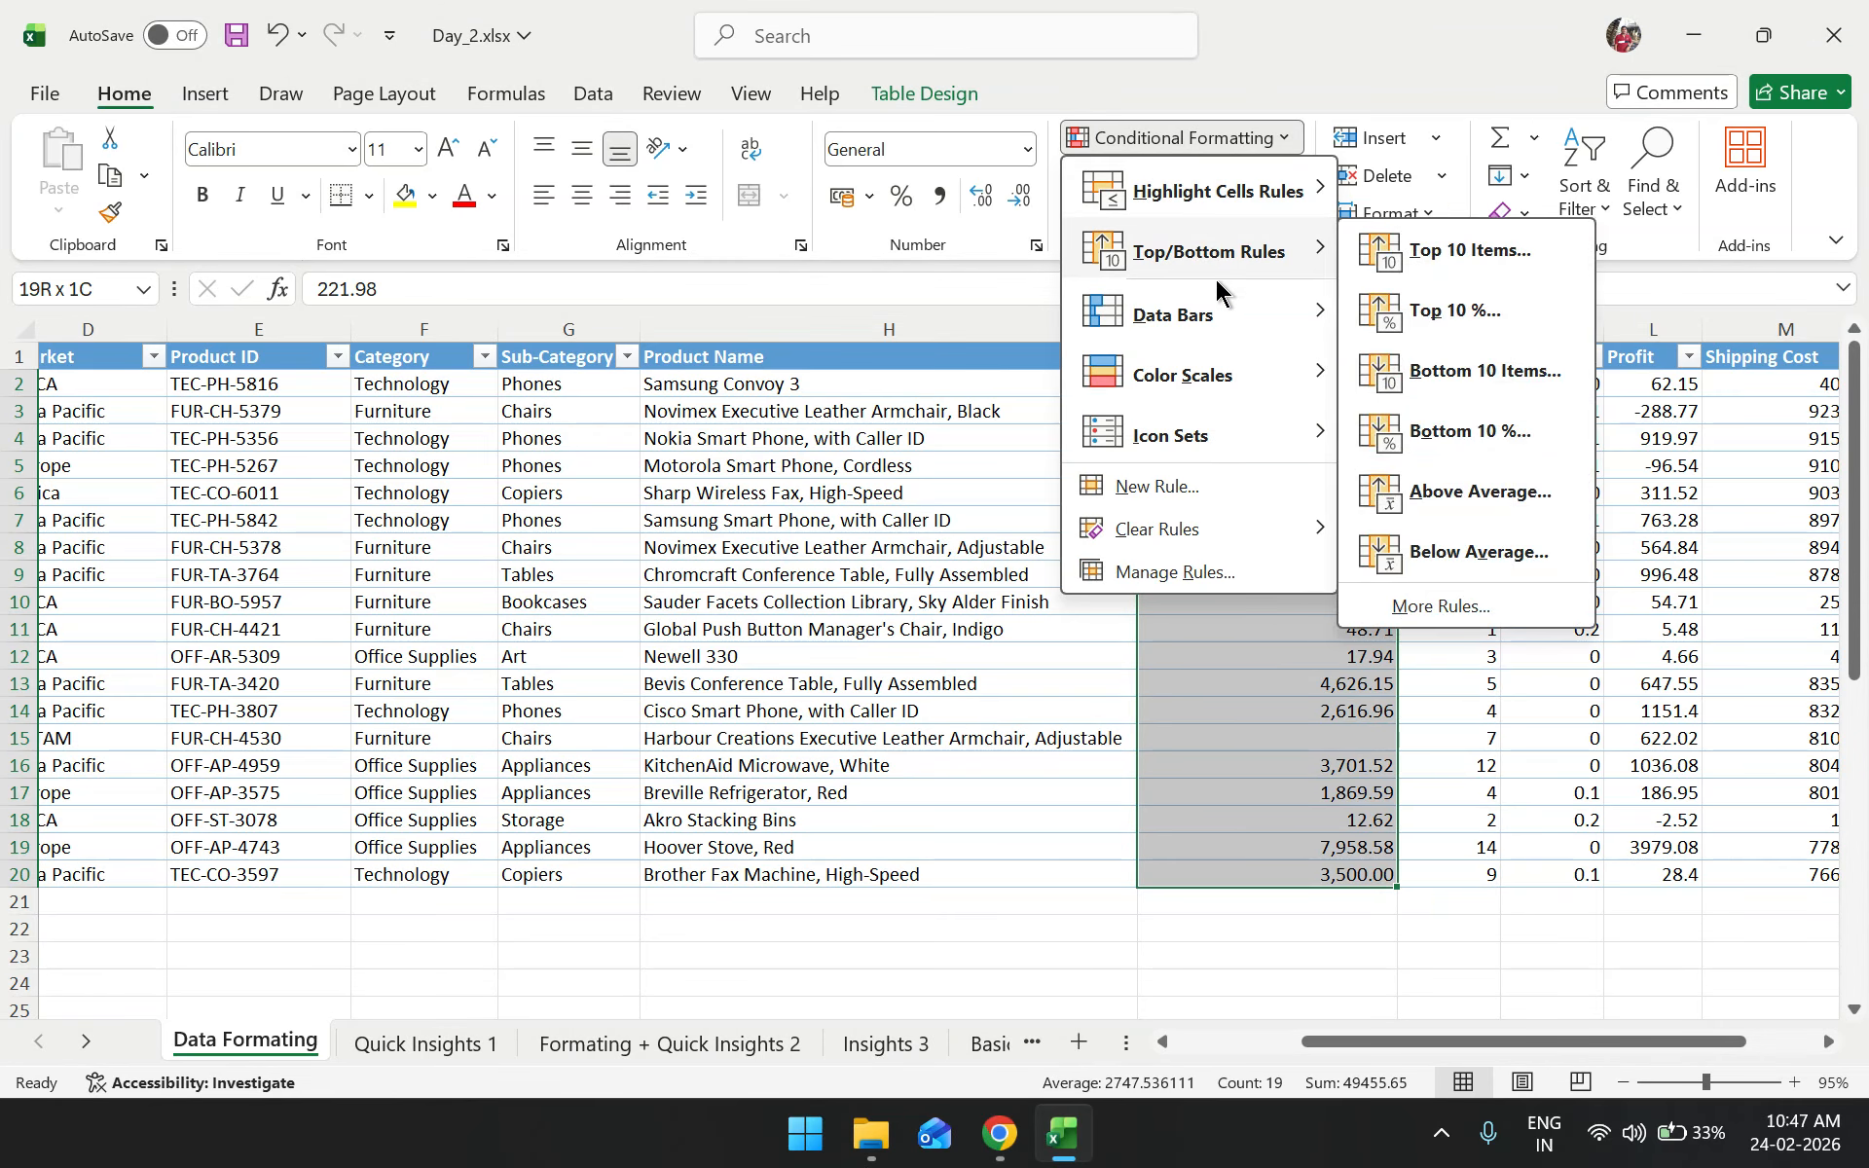
{"action": "mouse_move", "coordinate": [1217, 449]}
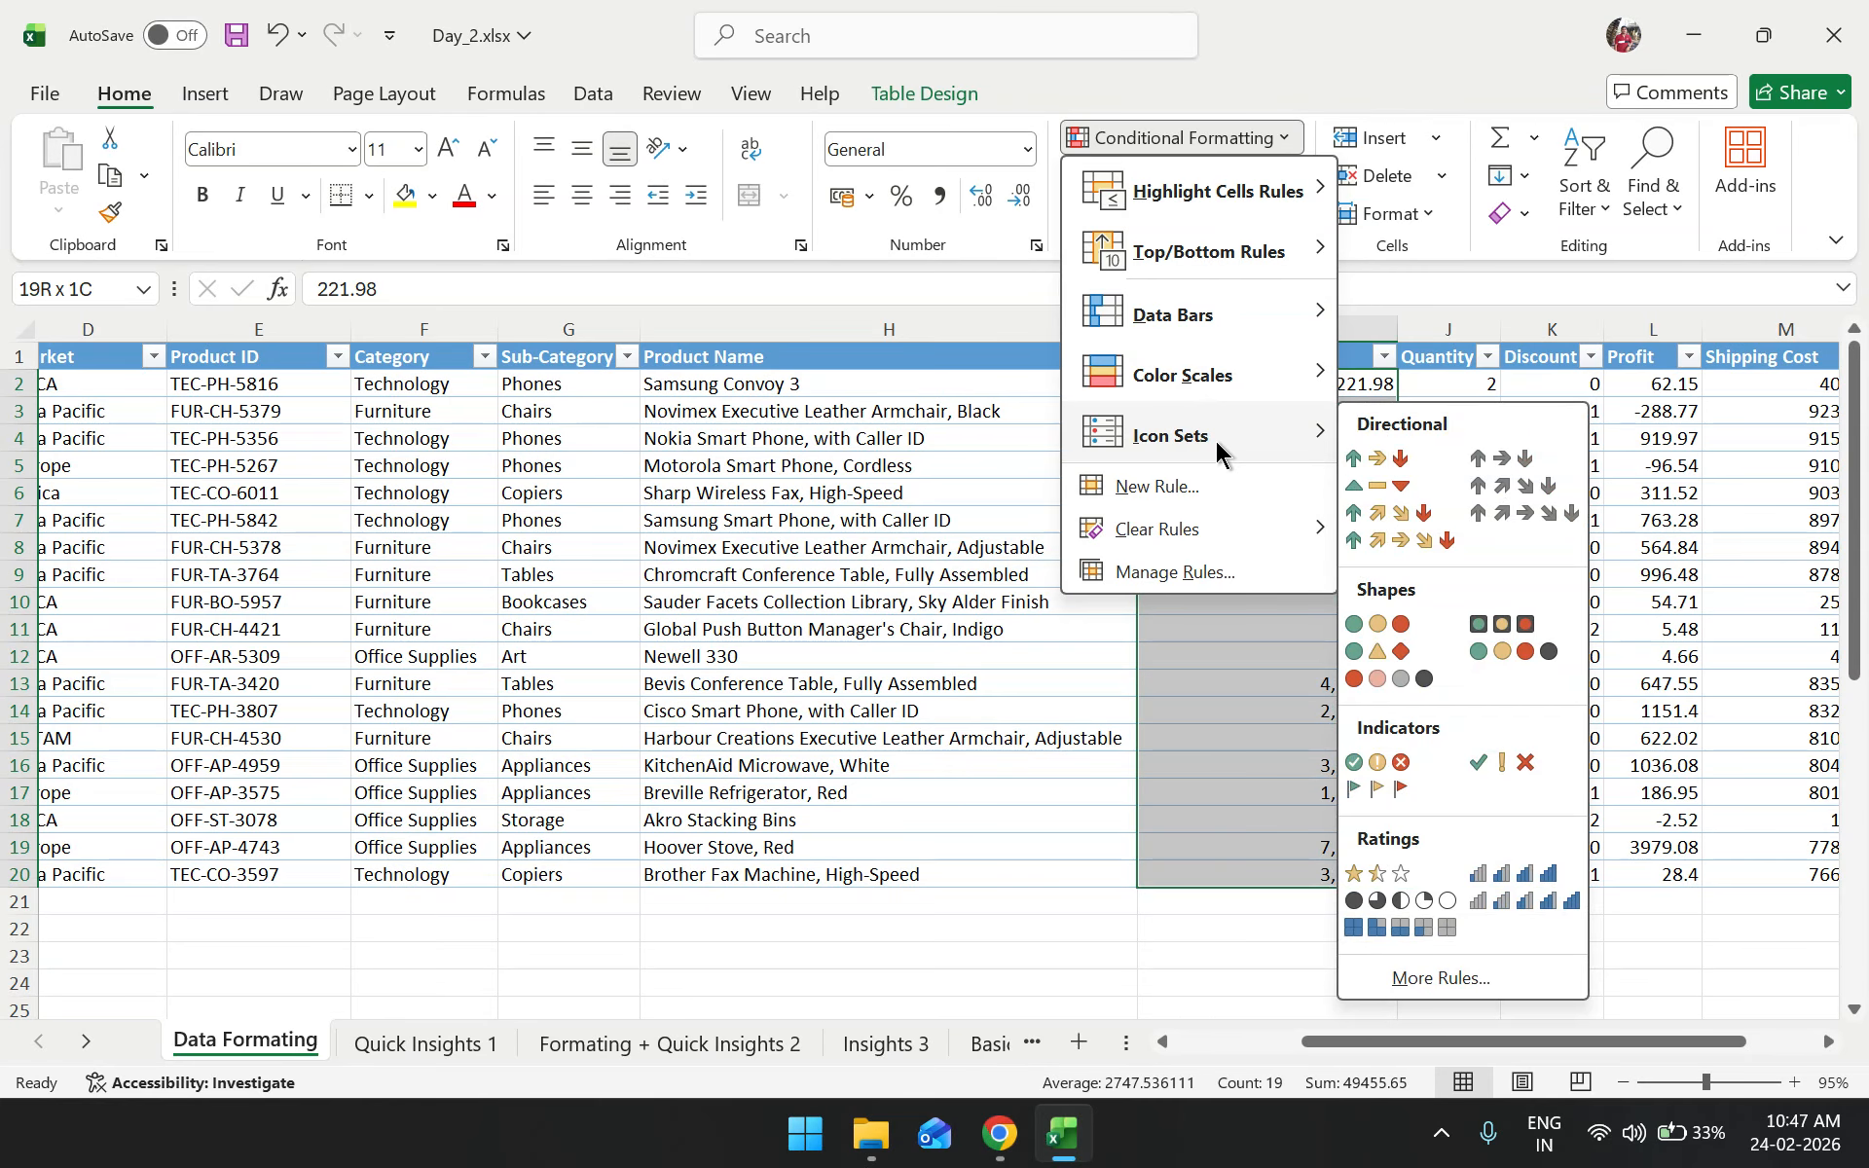
{"action": "left_click", "coordinate": [1400, 513]}
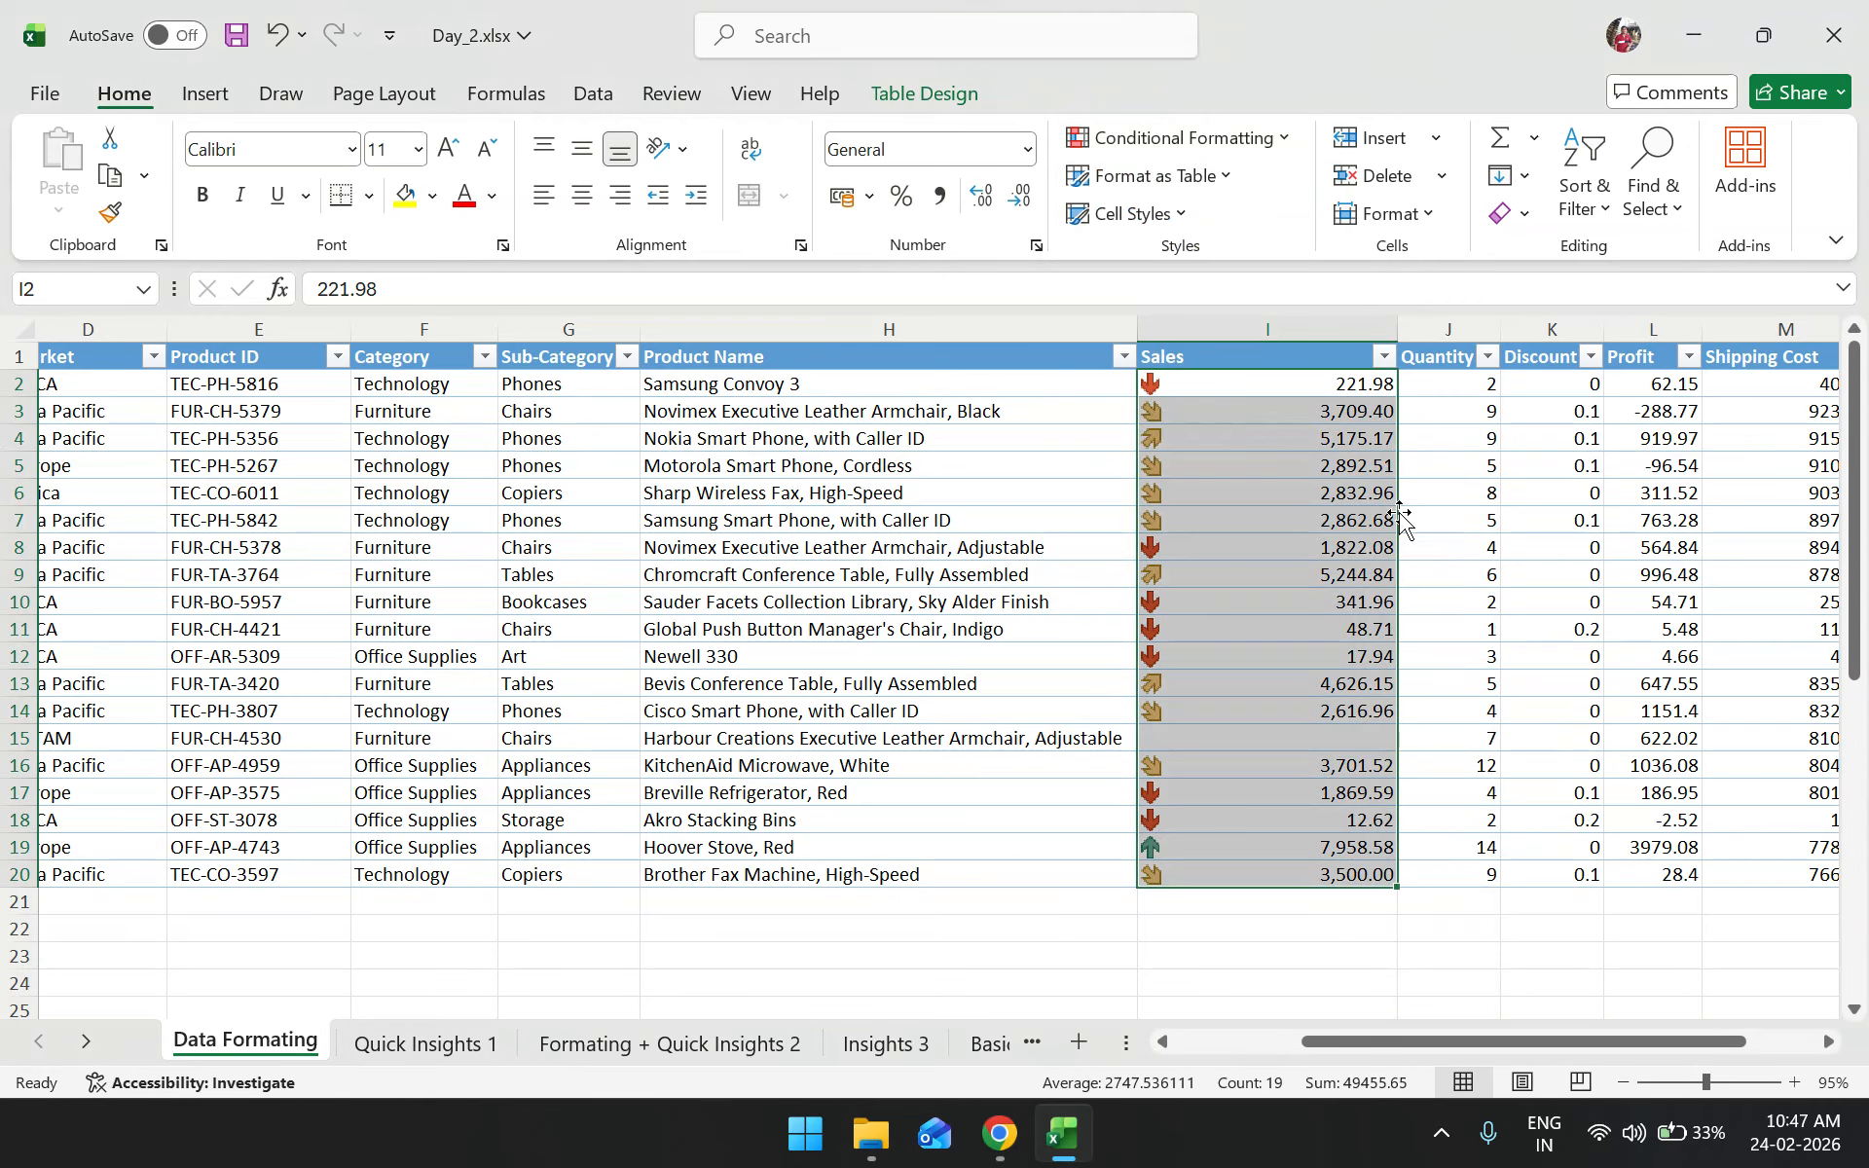
{"action": "left_click_drag", "start_coordinate": [1400, 516], "coordinate": [1413, 524]}
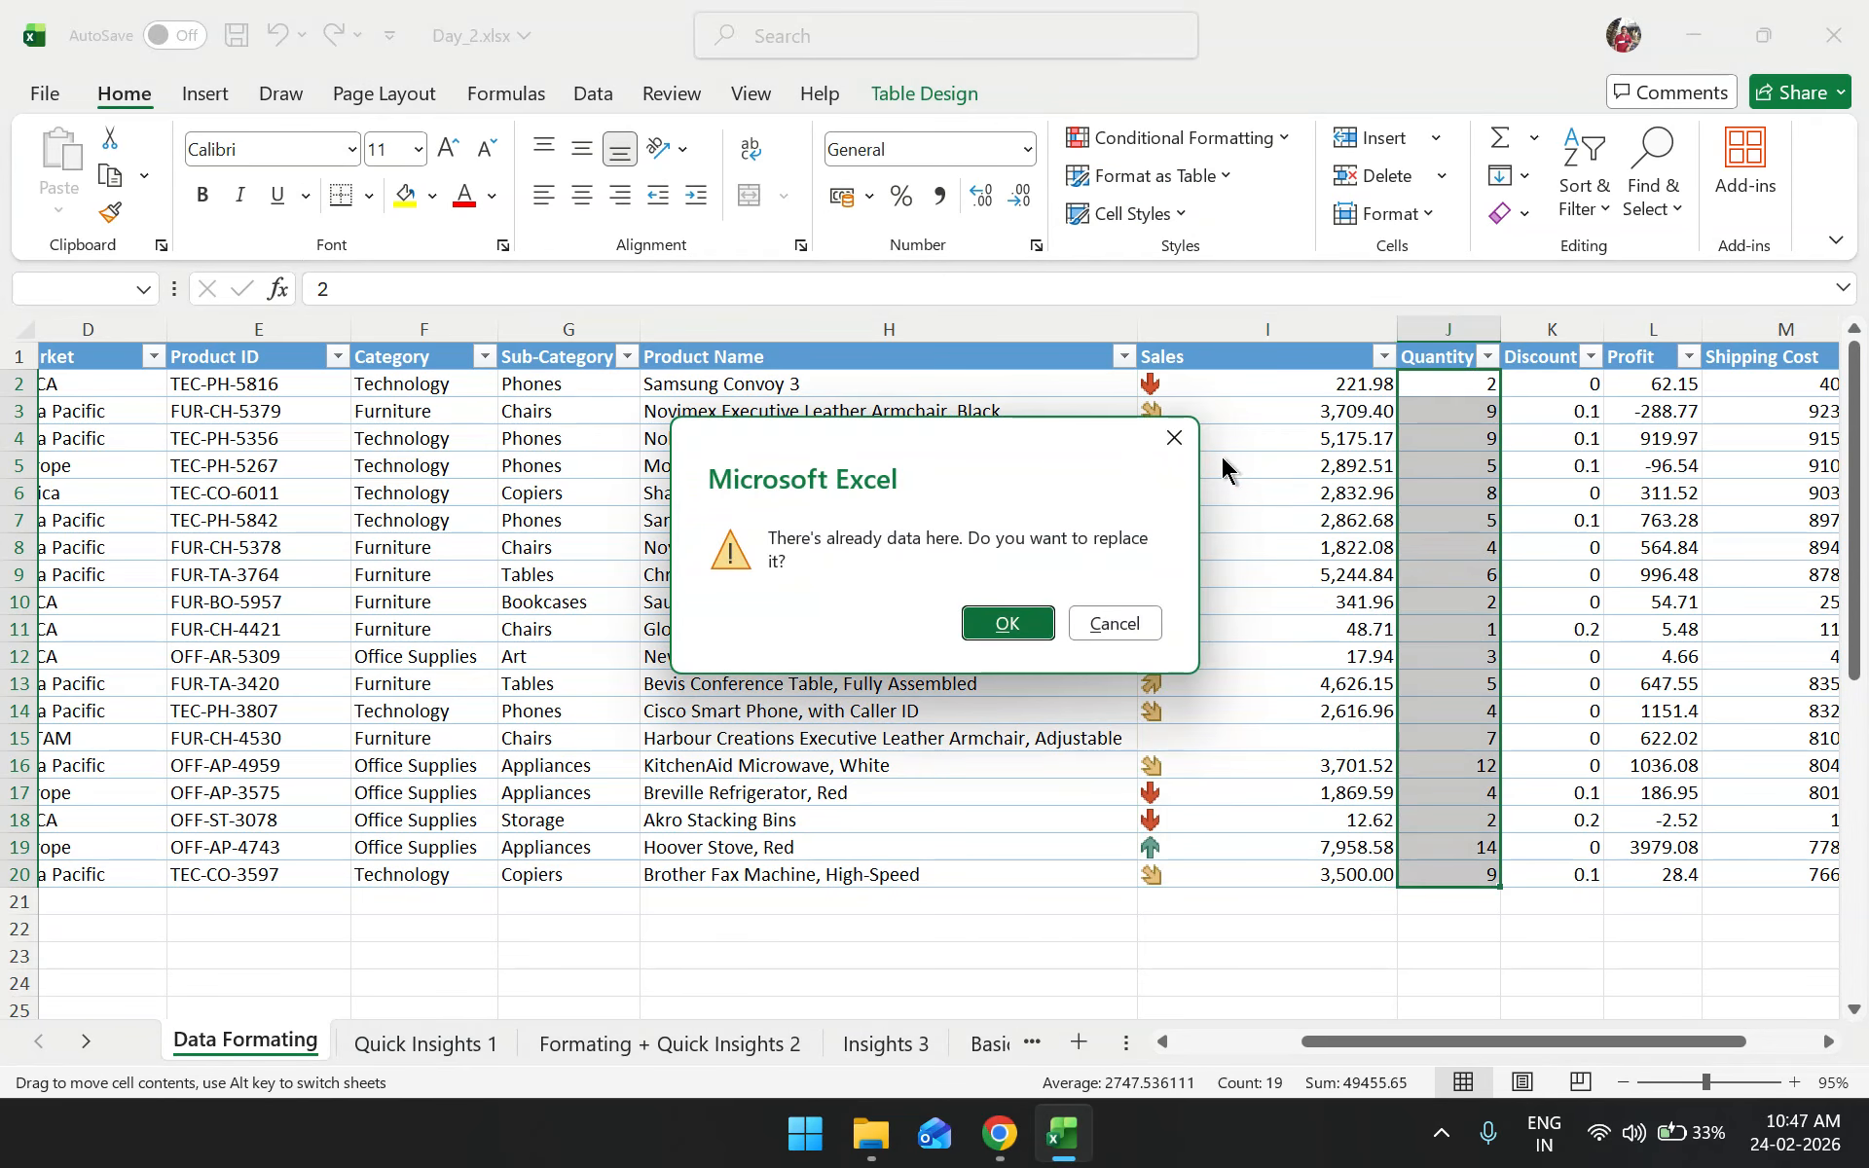
{"action": "left_click", "coordinate": [1174, 439]}
{"action": "scroll", "coordinate": [1235, 531], "scroll_direction": "right", "scroll_amount": 5}
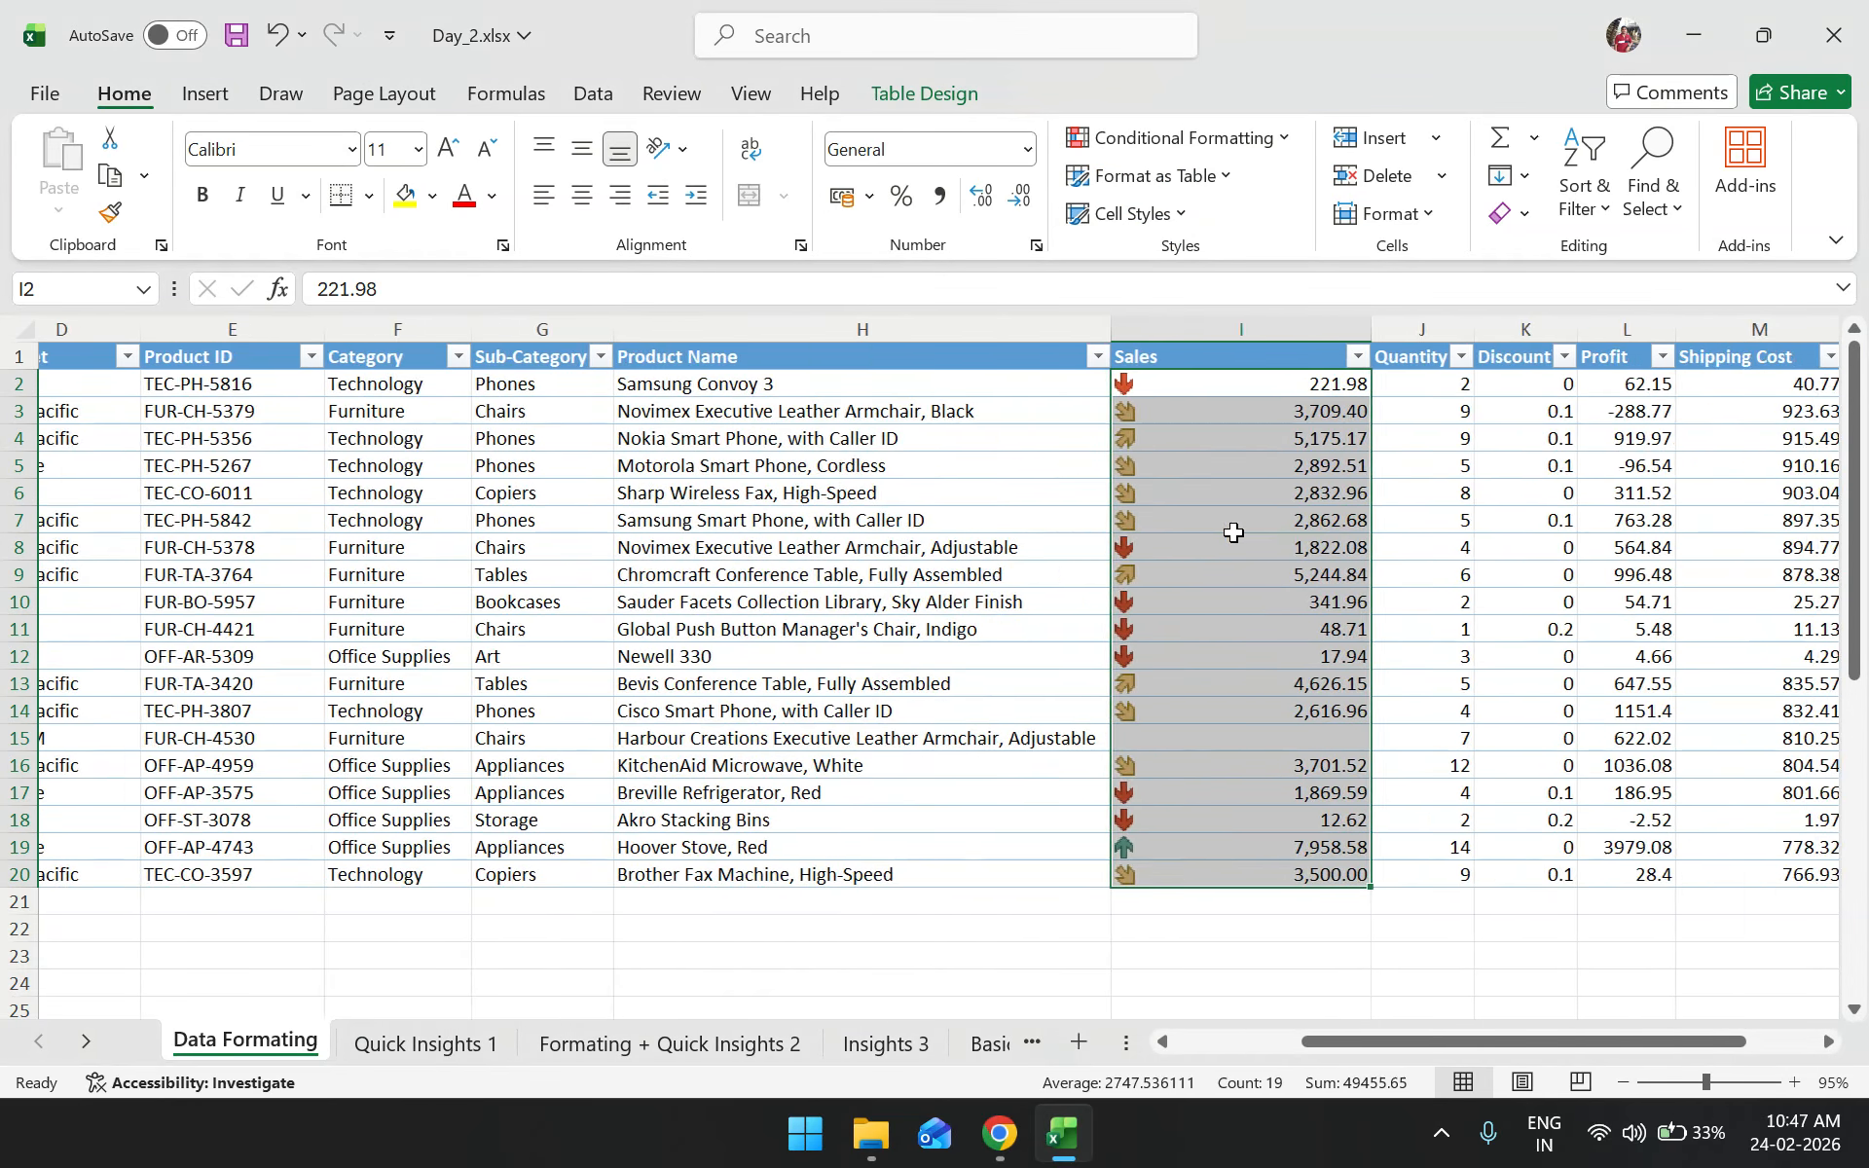
{"action": "left_click", "coordinate": [1234, 533]}
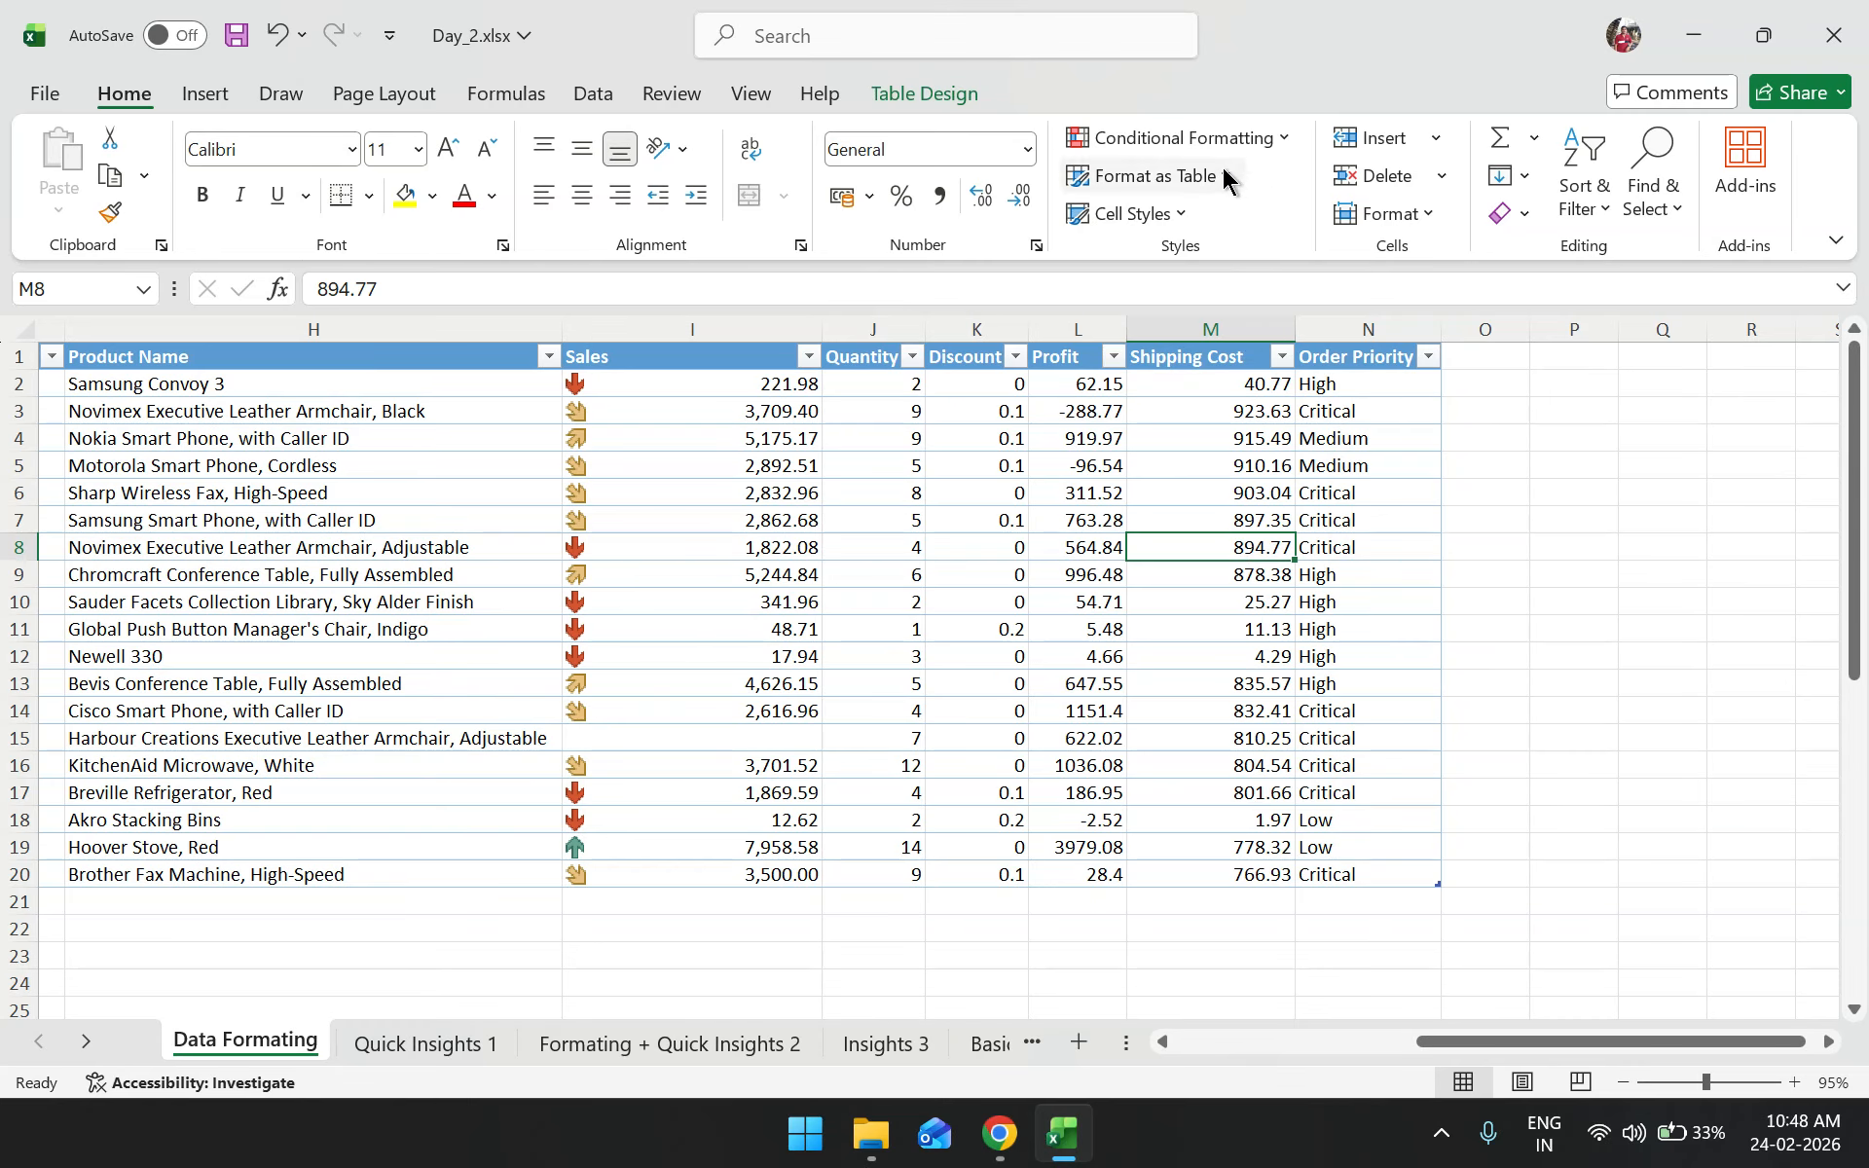
Apply the three-symbol icon set with circled check, exclamation and cross marks to the Sales values in I2:I20
{"action": "left_click", "coordinate": [725, 379]}
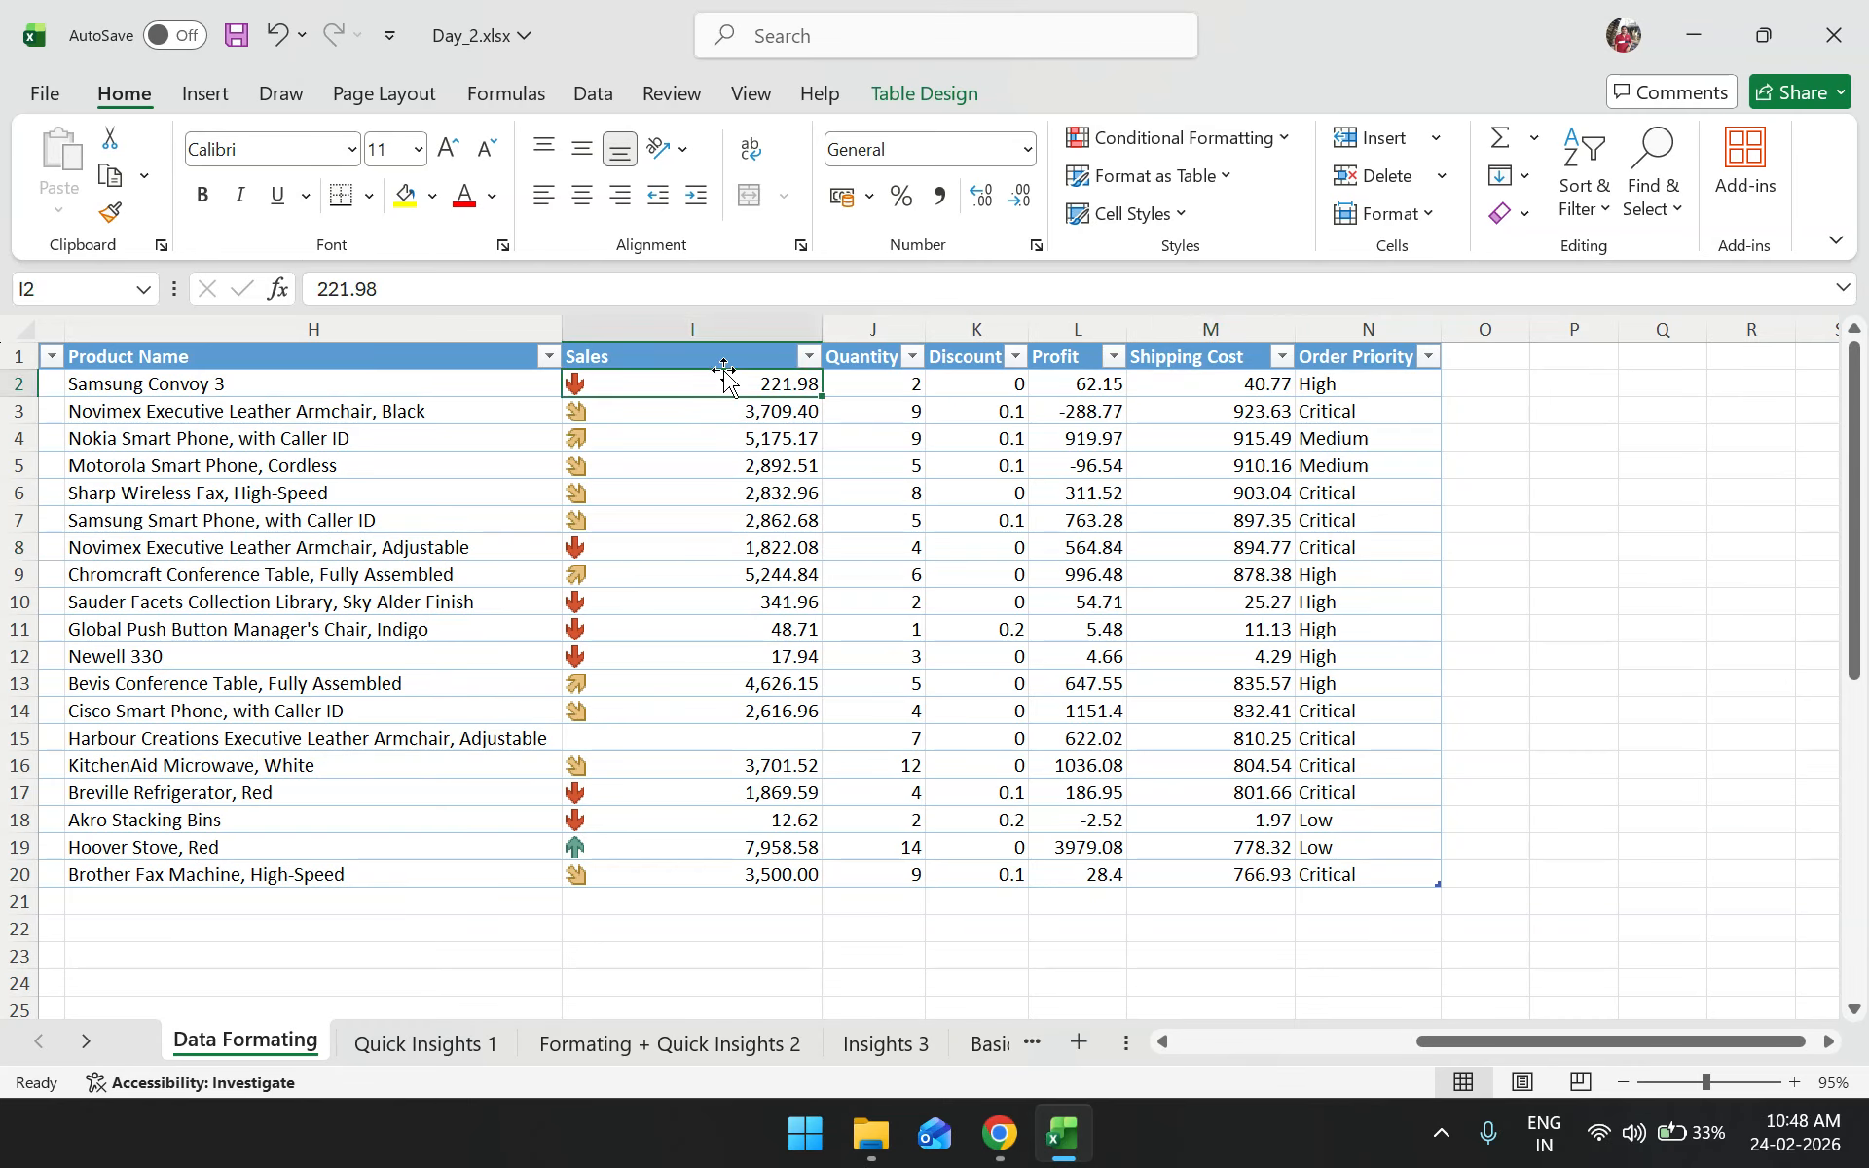
{"action": "key", "text": "ctrl+space"}
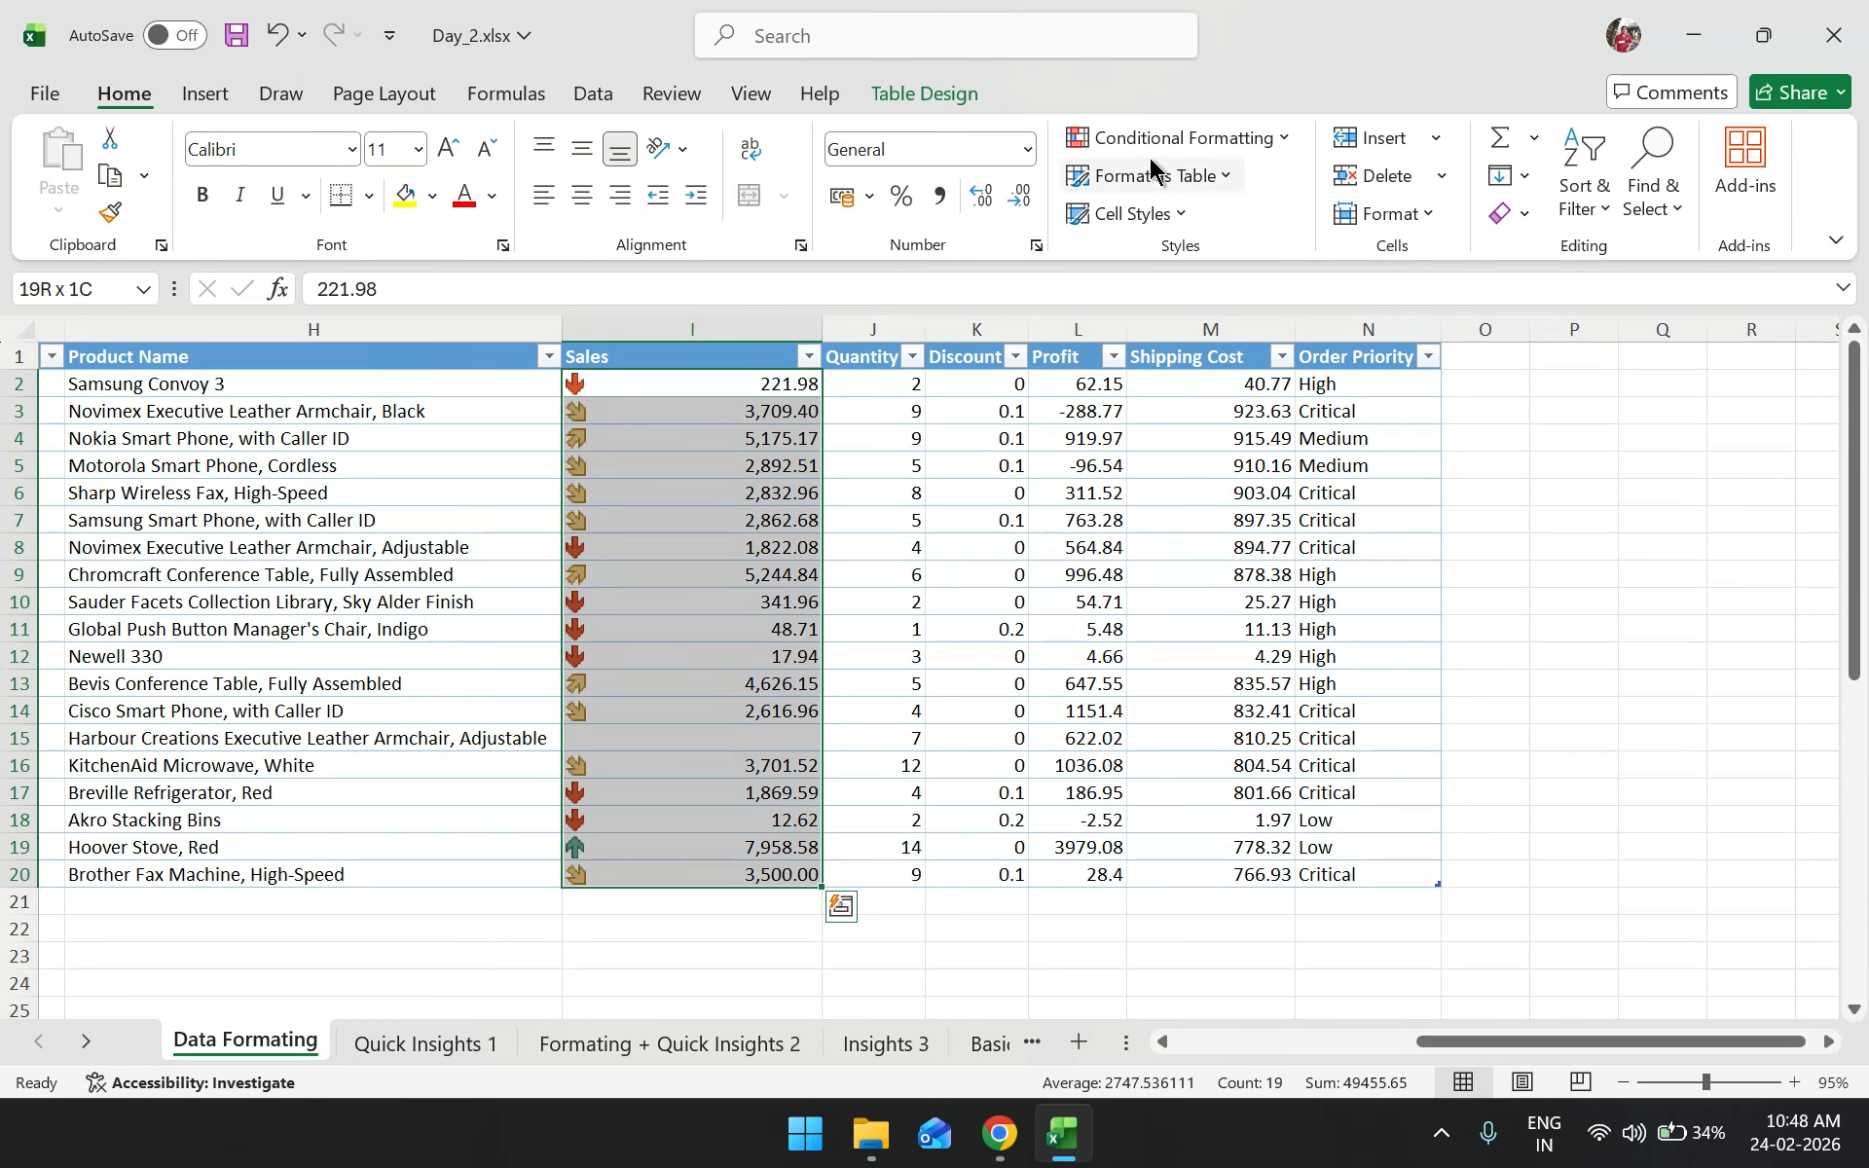
{"action": "left_click", "coordinate": [1181, 137]}
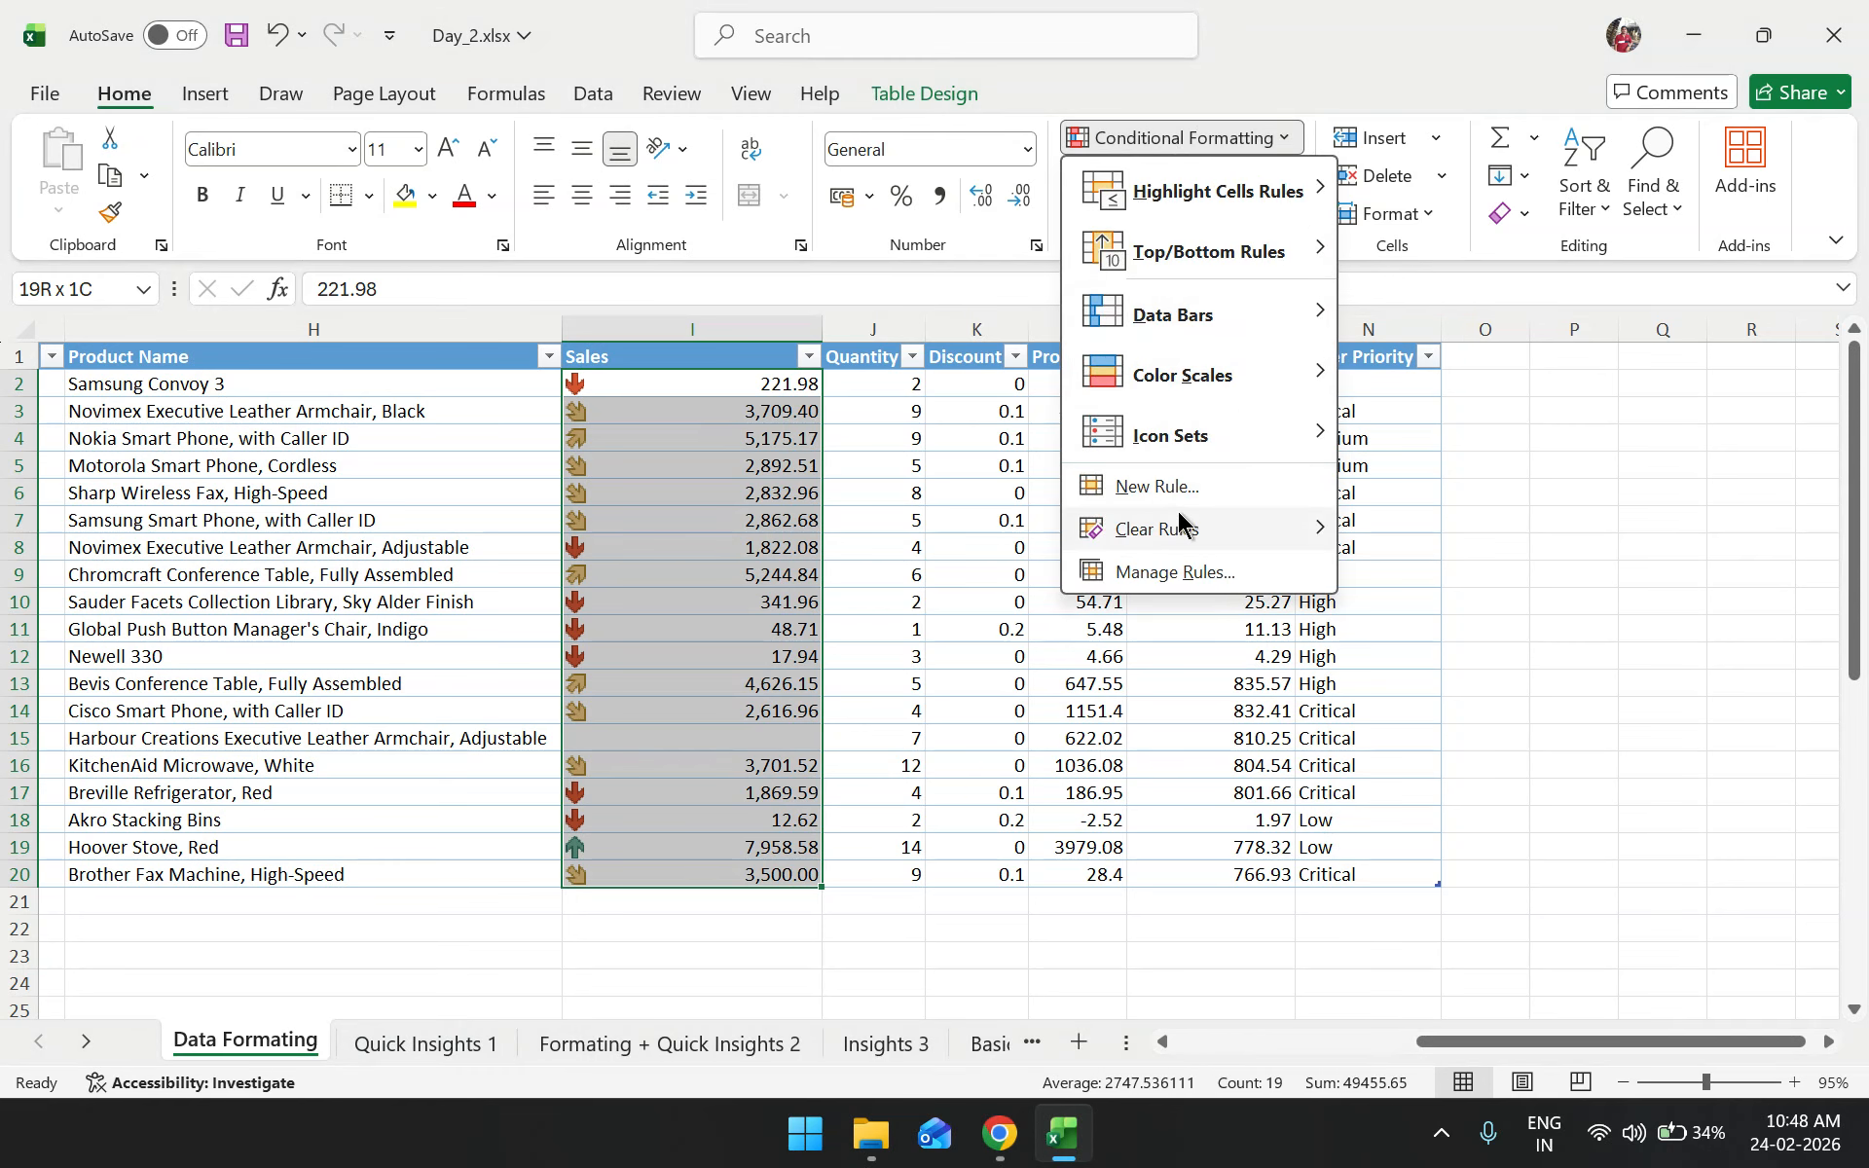
{"action": "mouse_move", "coordinate": [1200, 457]}
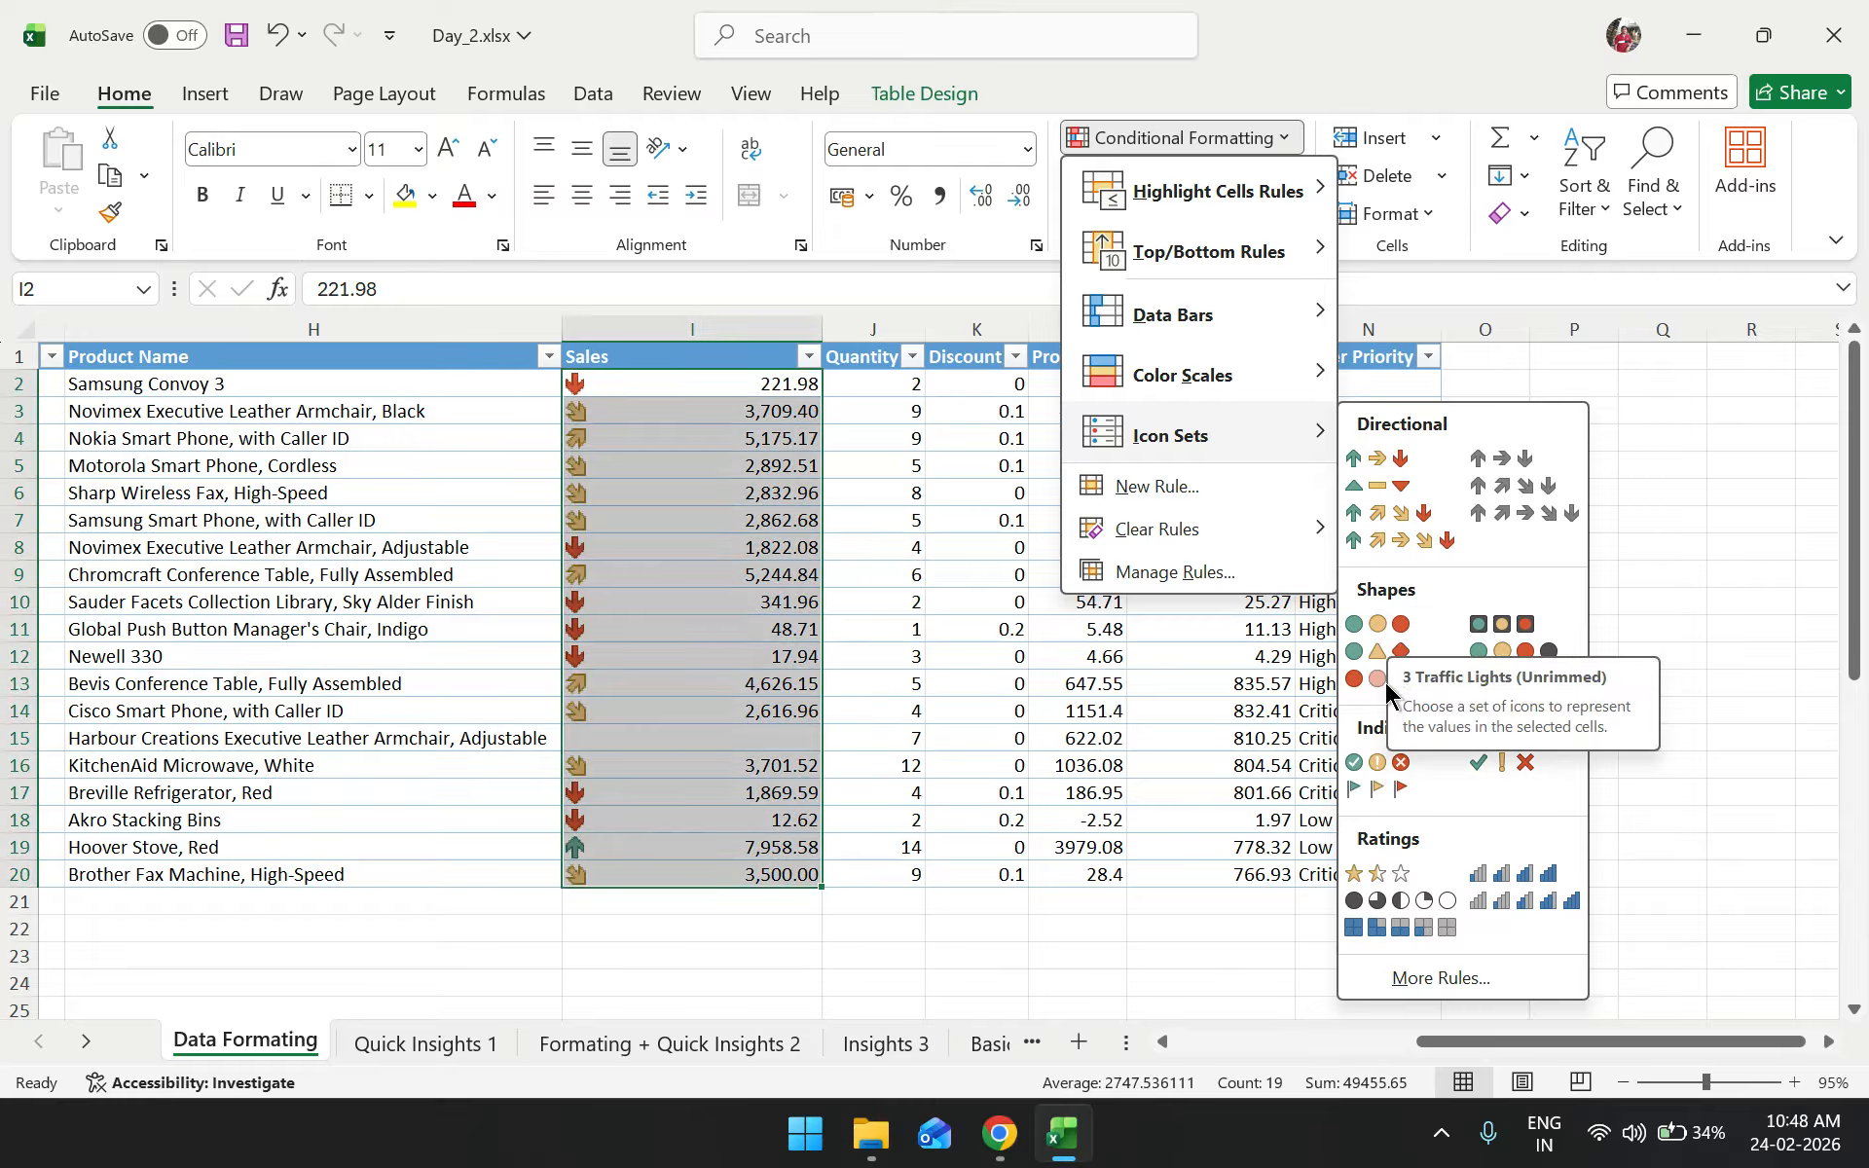
{"action": "left_click", "coordinate": [1394, 765]}
{"action": "left_click_drag", "start_coordinate": [818, 785], "coordinate": [833, 785]}
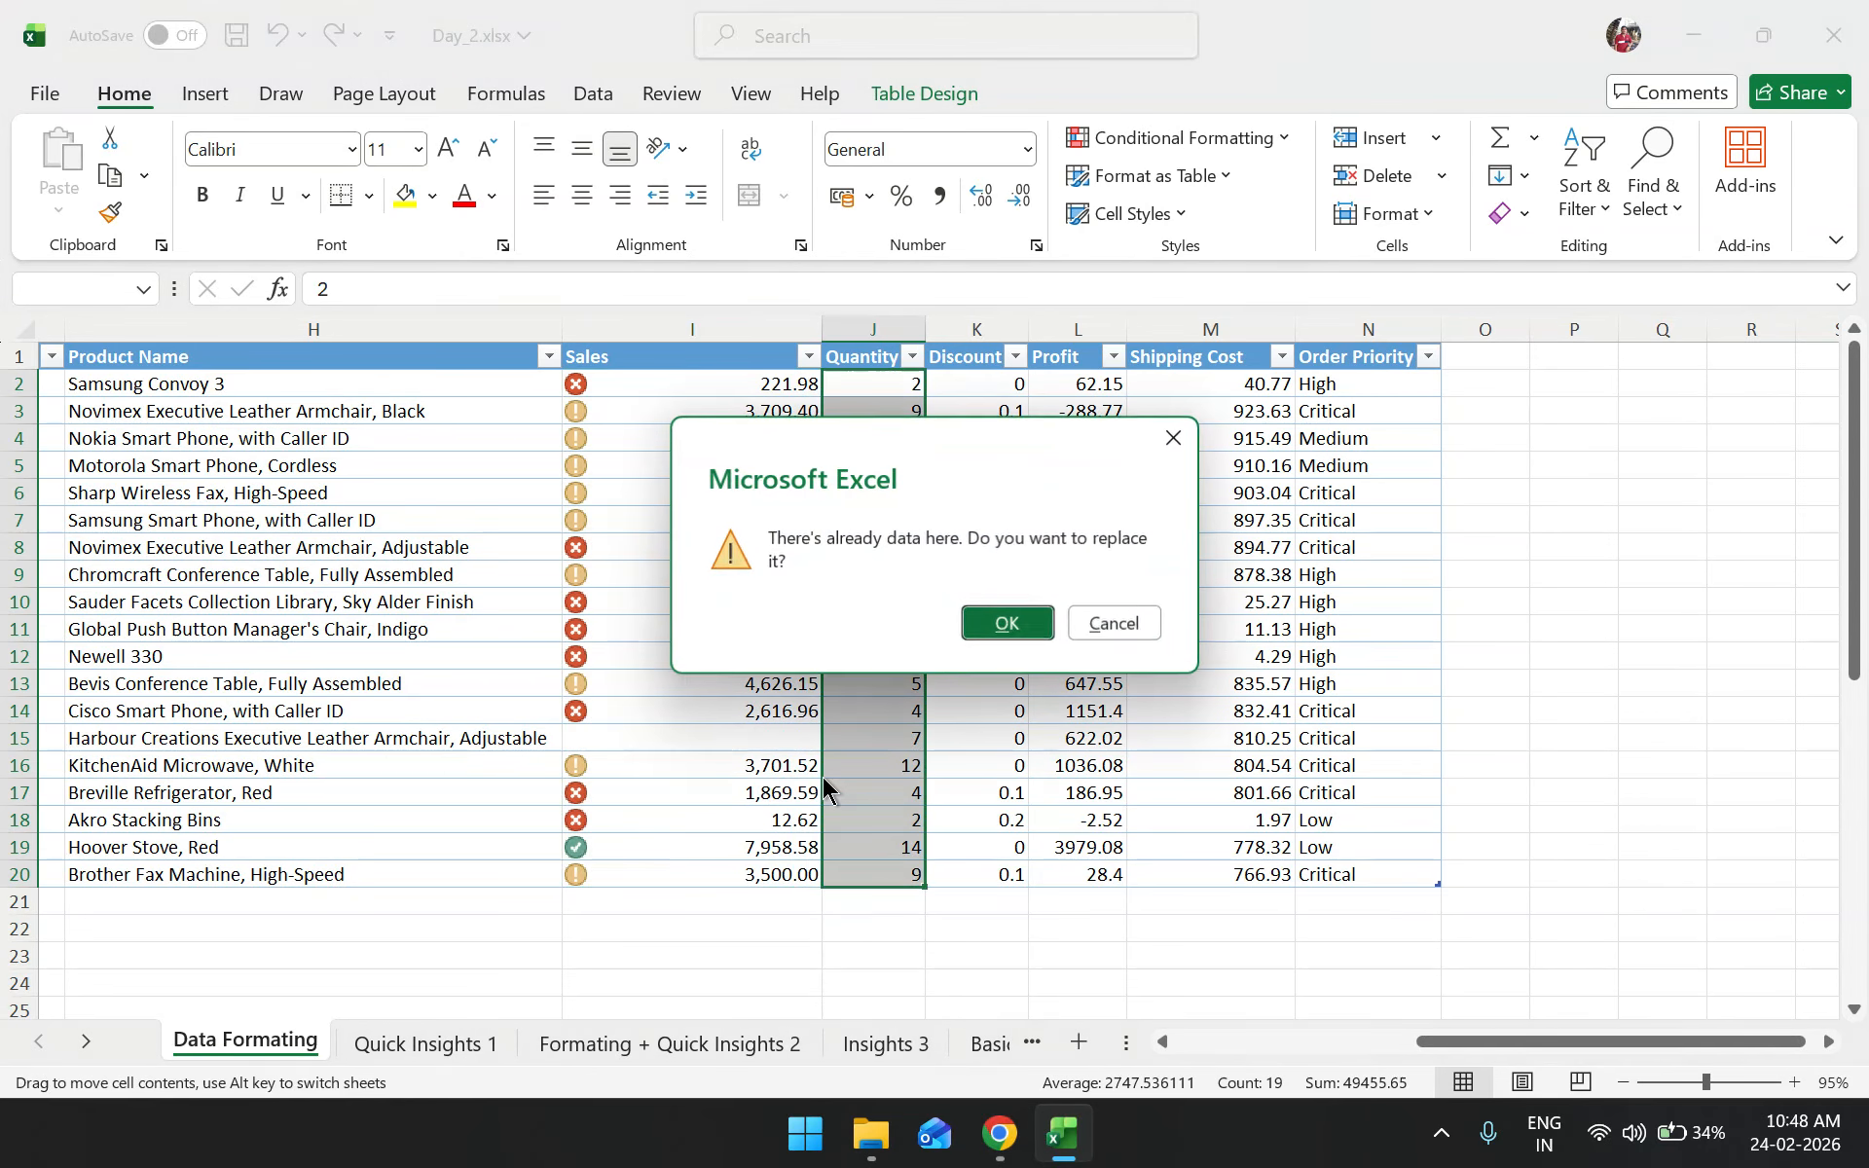
{"action": "left_click", "coordinate": [1171, 440]}
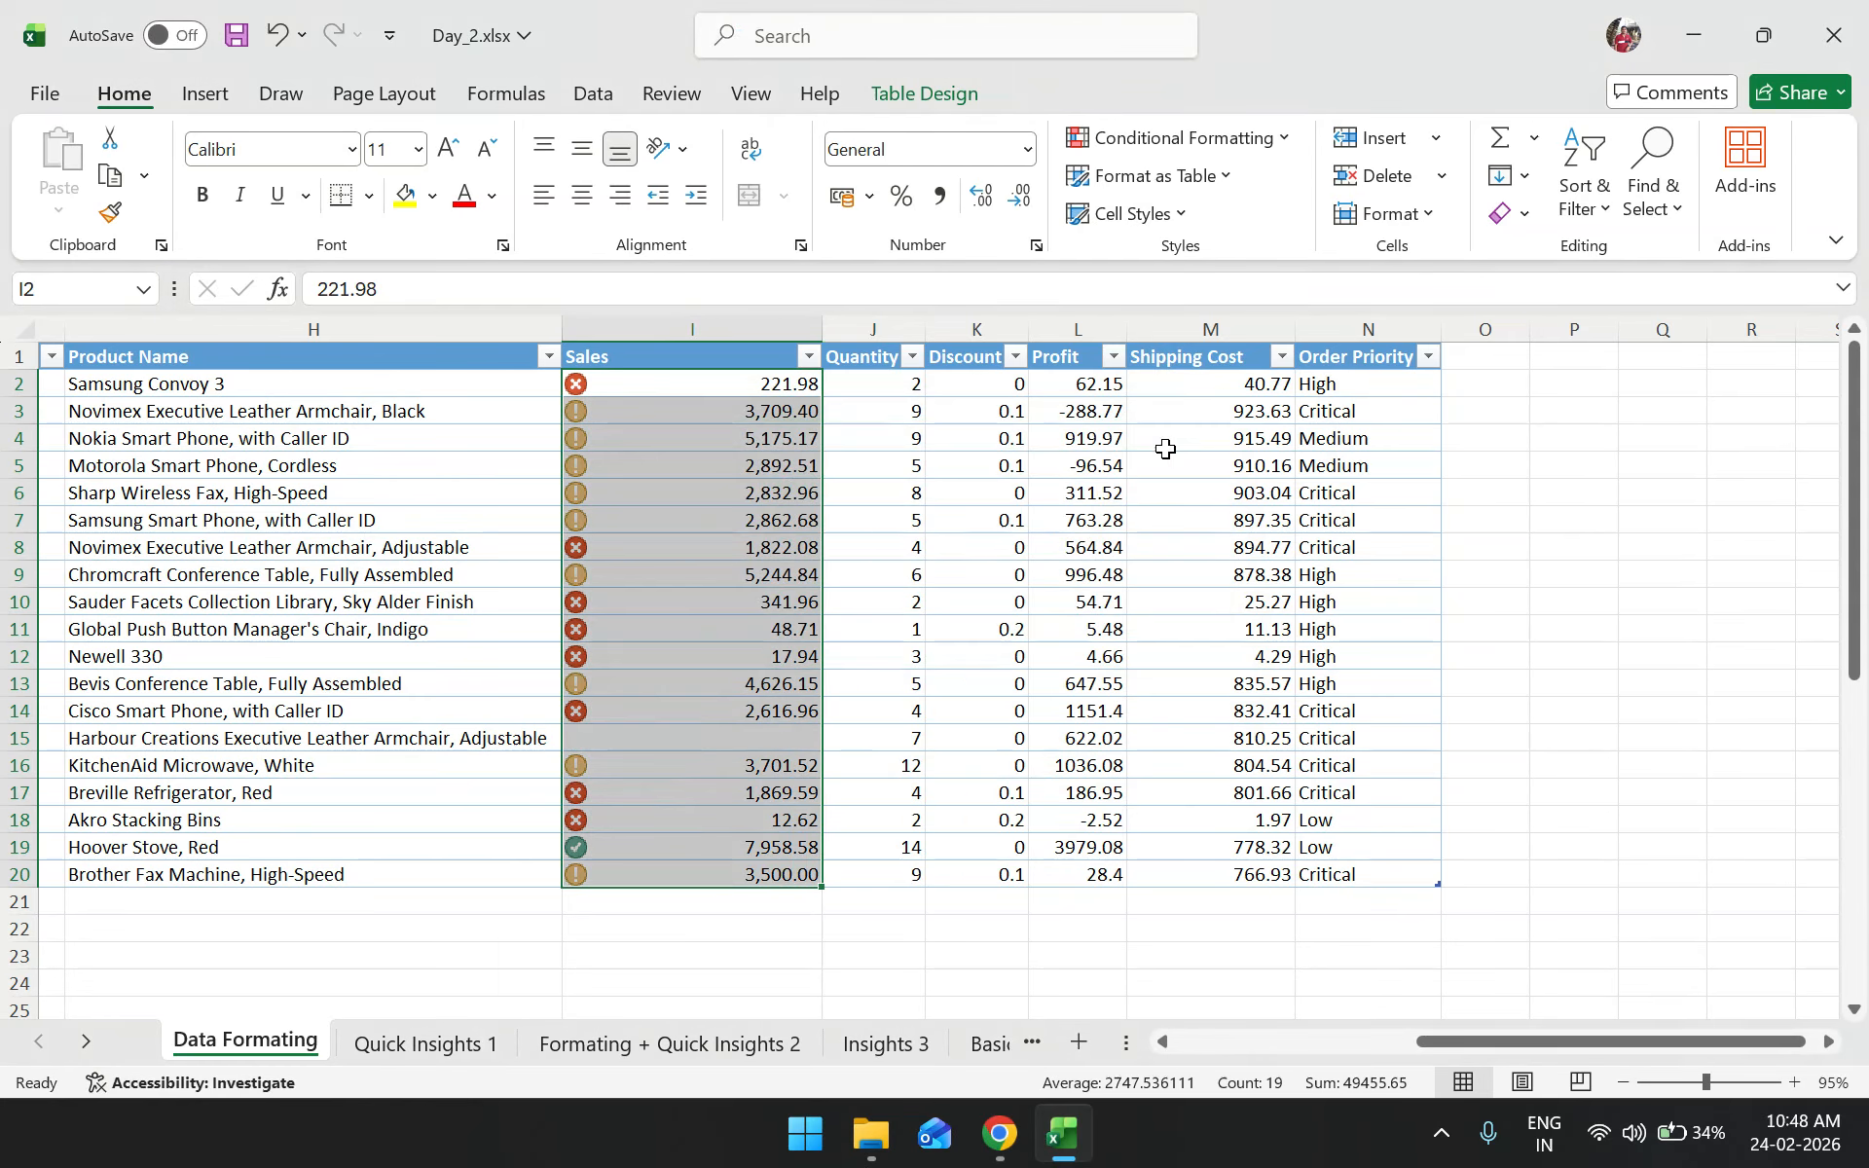
Examine how the circled symbols relate to the Sales values in the upper rows of the table
{"action": "left_click", "coordinate": [735, 526]}
{"action": "key", "text": "Down"}
{"action": "key", "text": "Down"}
{"action": "key", "text": "Up"}
{"action": "key", "text": "Up"}
{"action": "key", "text": "Up"}
{"action": "key", "text": "Up"}
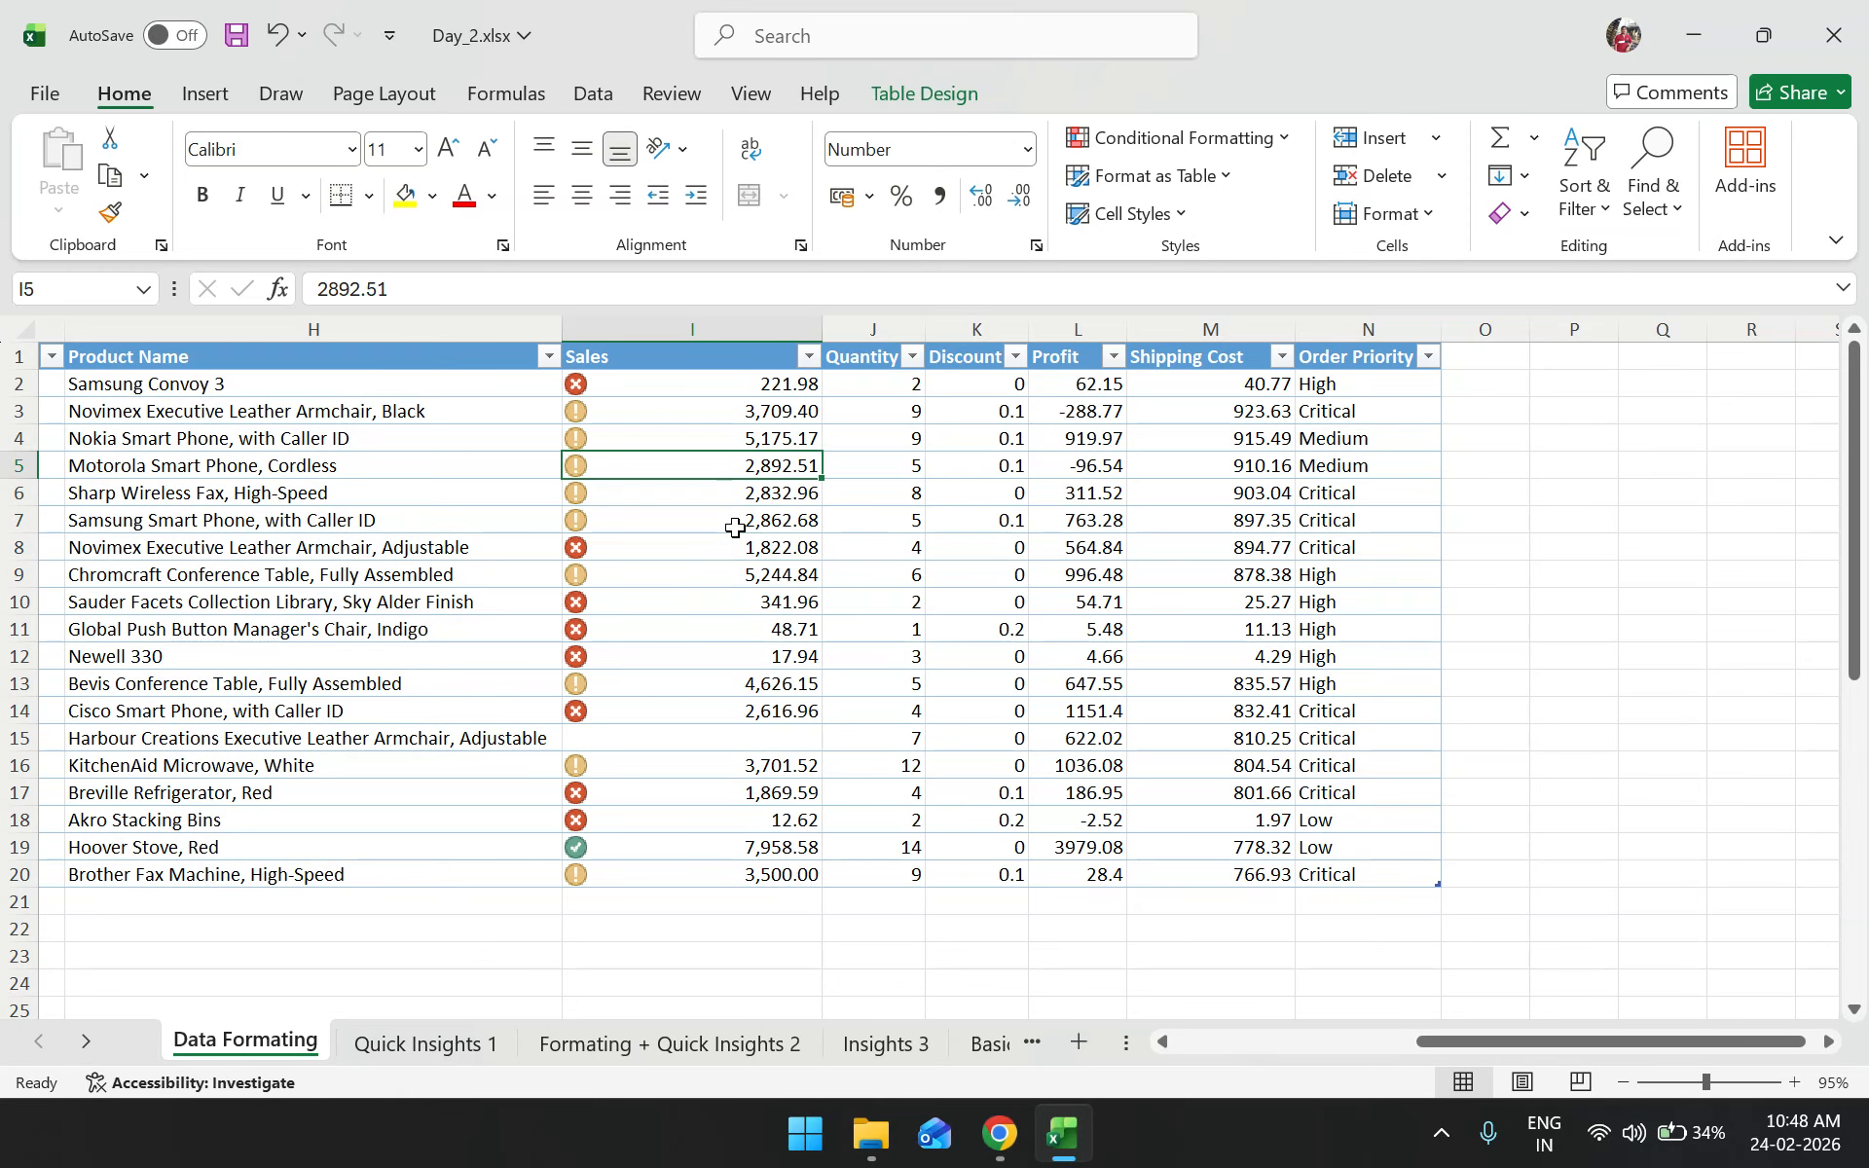
{"action": "key", "text": "Down"}
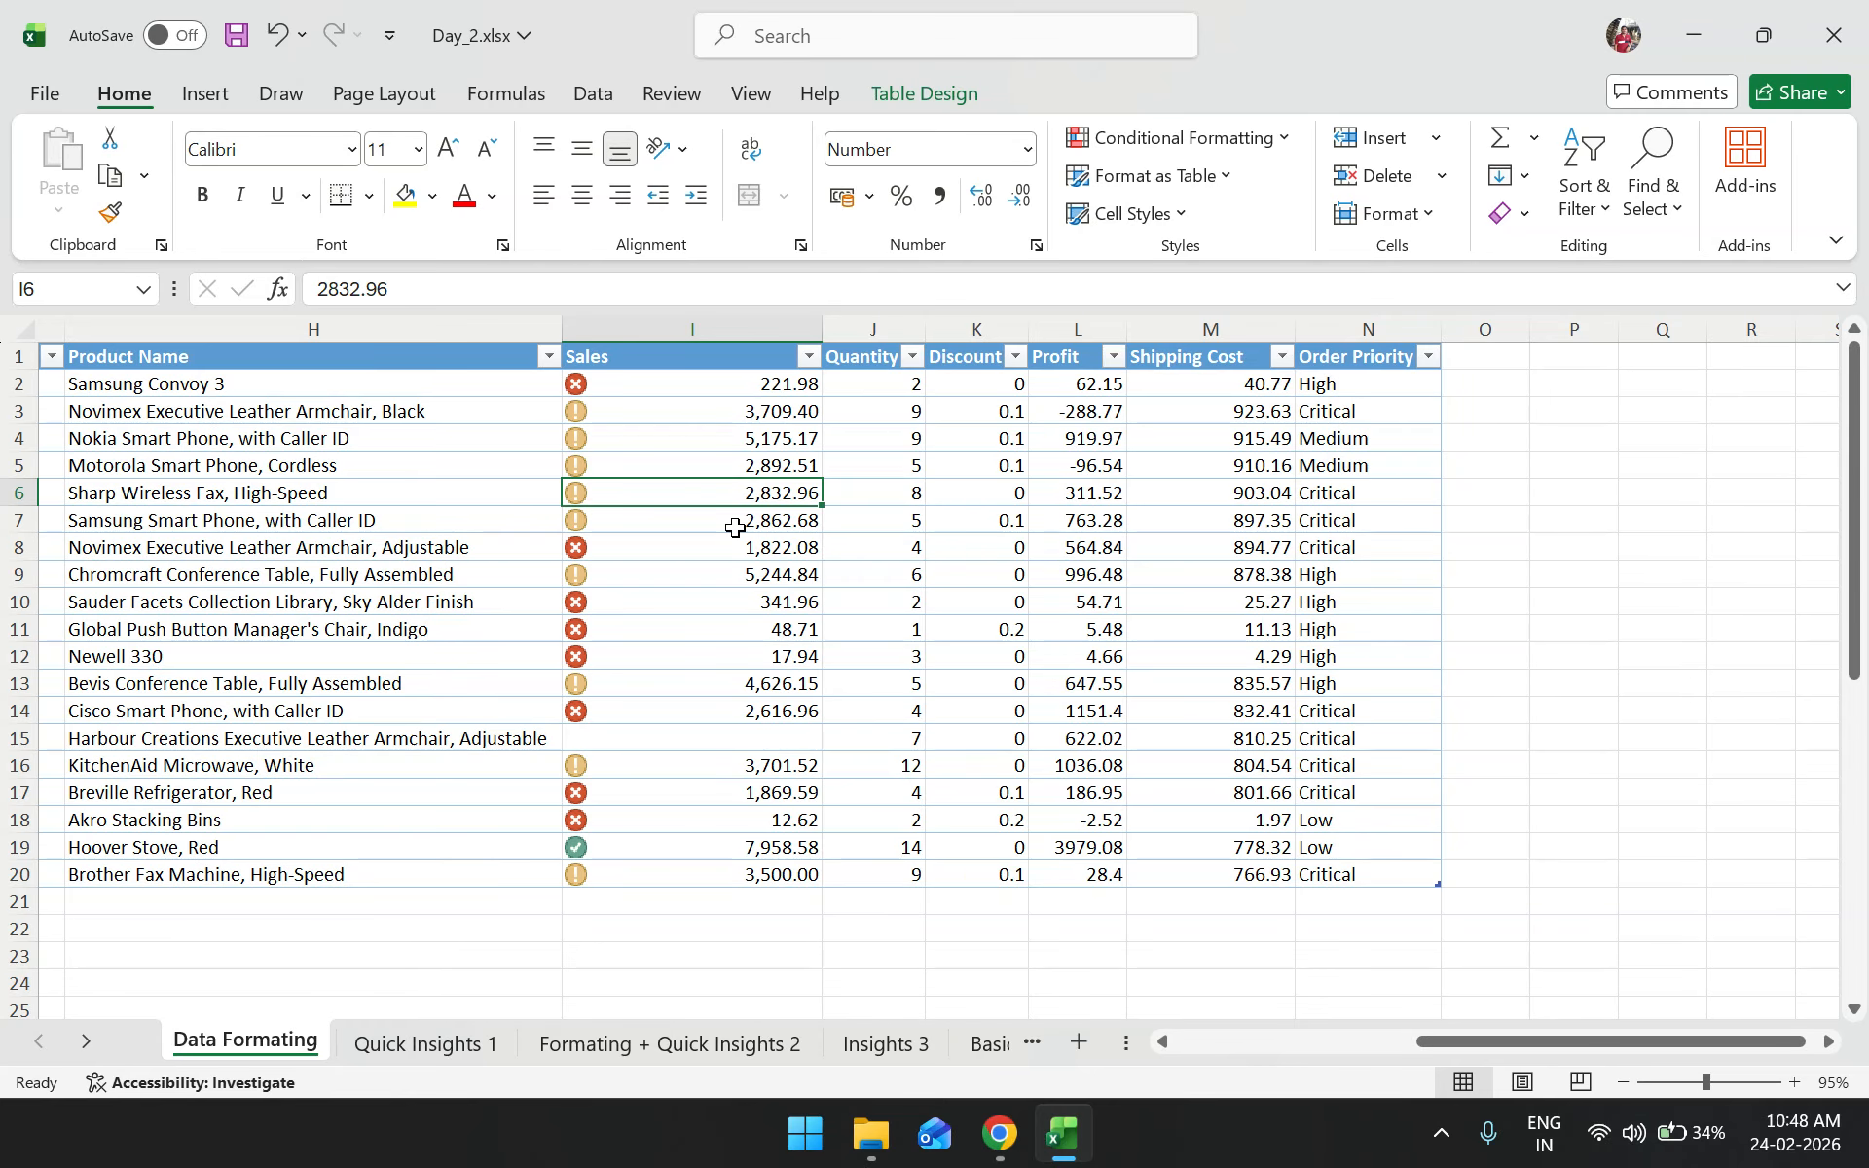
Select the Product Name entries in H2:H20 as an example of a text column
{"action": "key", "text": "Left"}
{"action": "key", "text": "Up"}
{"action": "key", "text": "Up"}
{"action": "key", "text": "Up"}
{"action": "key", "text": "Up"}
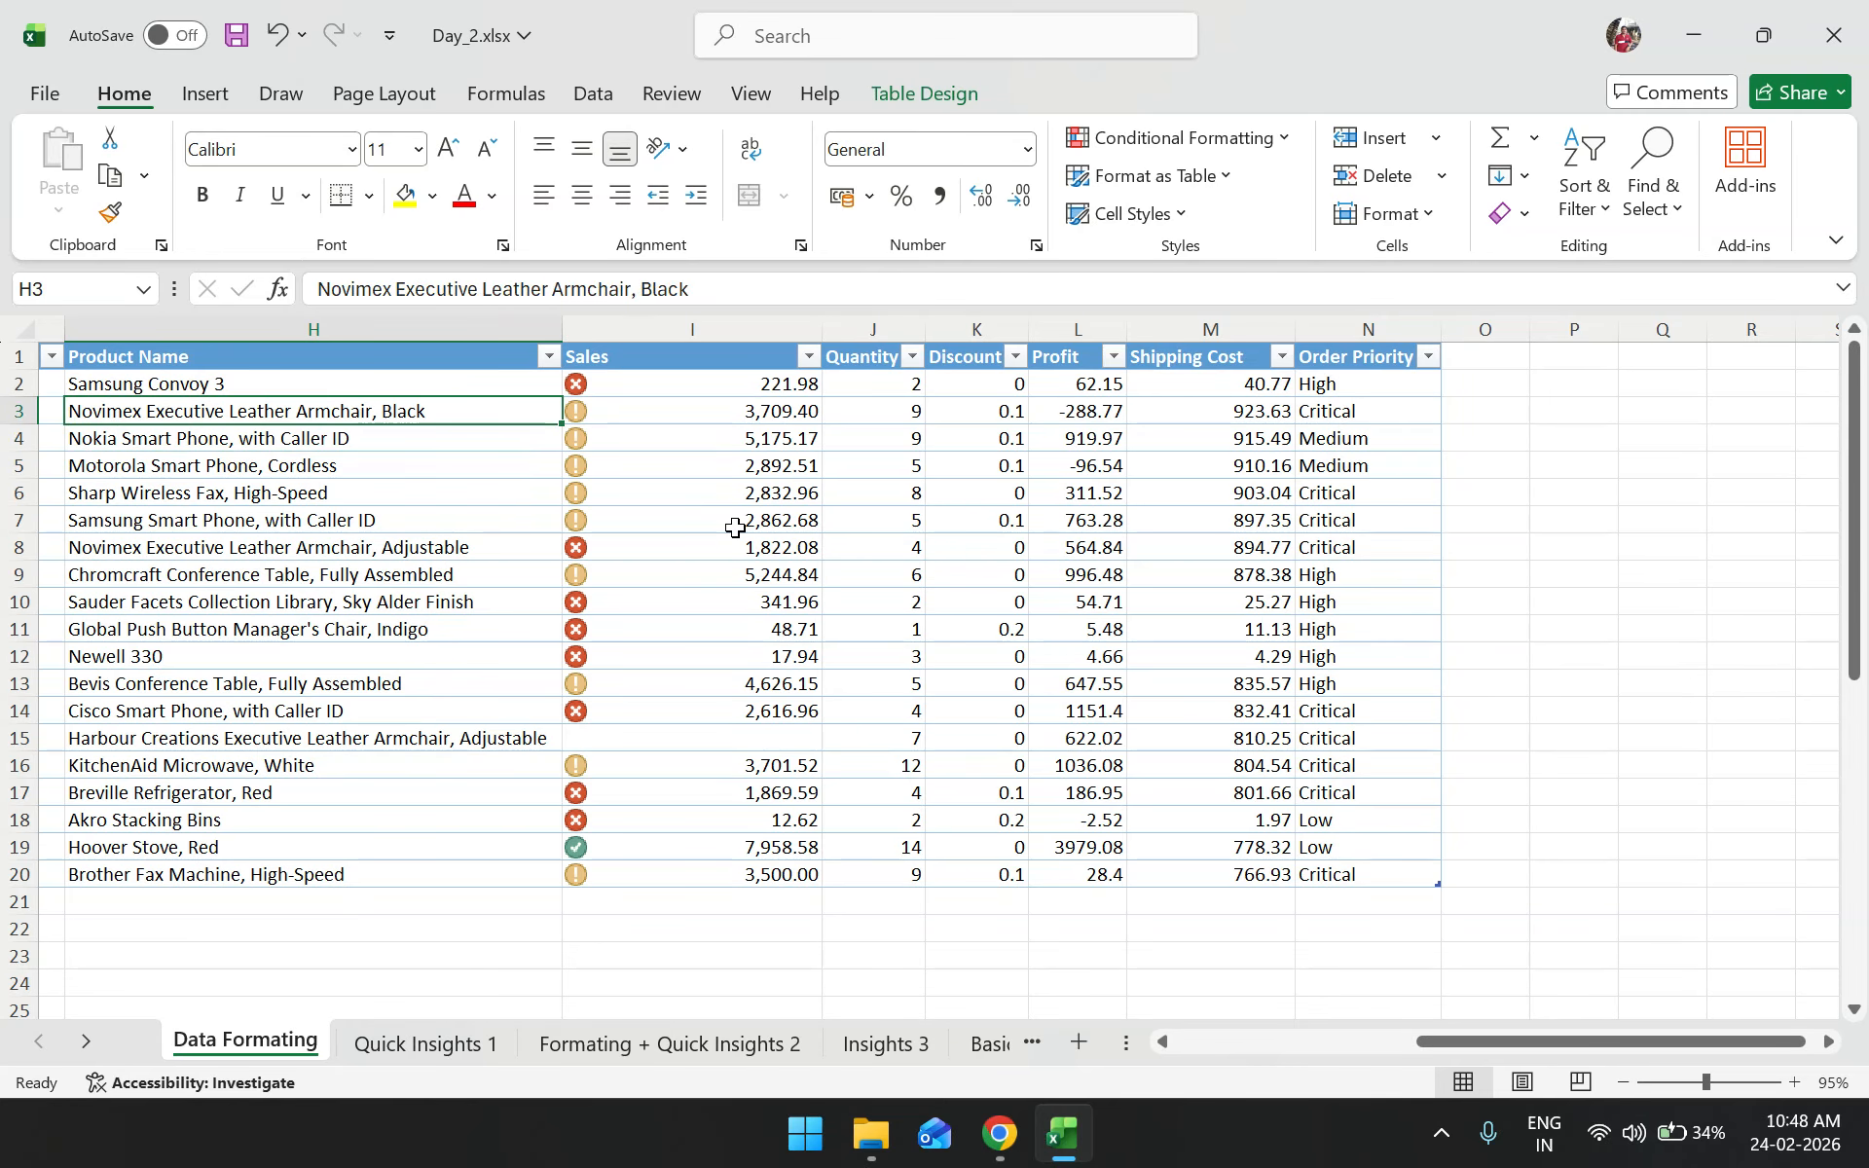
{"action": "key", "text": "ctrl+shift+Down"}
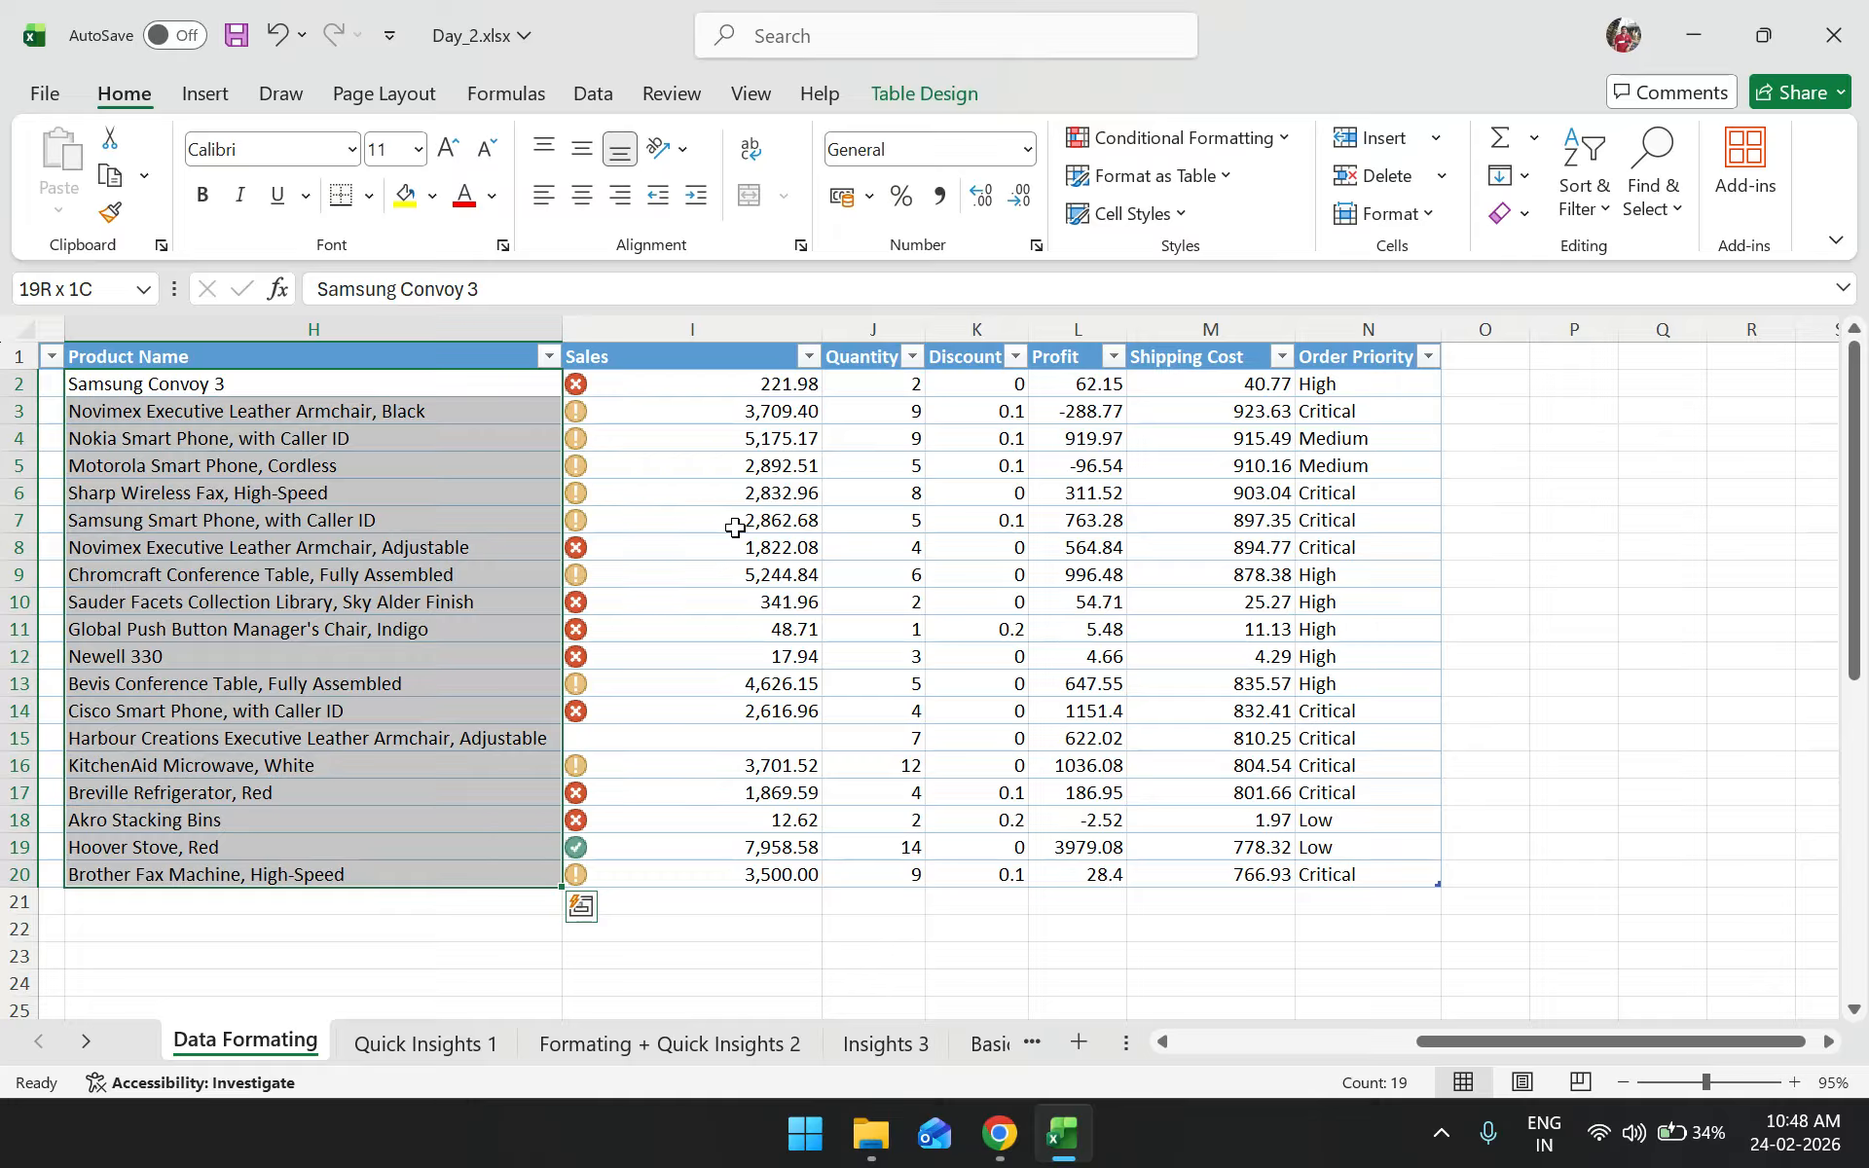
Select the Order Priority entries in N2:N20 as another text column, ending on cell N2
{"action": "key", "text": "Right"}
{"action": "key", "text": "Right"}
{"action": "key", "text": "Right"}
{"action": "key", "text": "Right"}
{"action": "key", "text": "Right"}
{"action": "key", "text": "Right"}
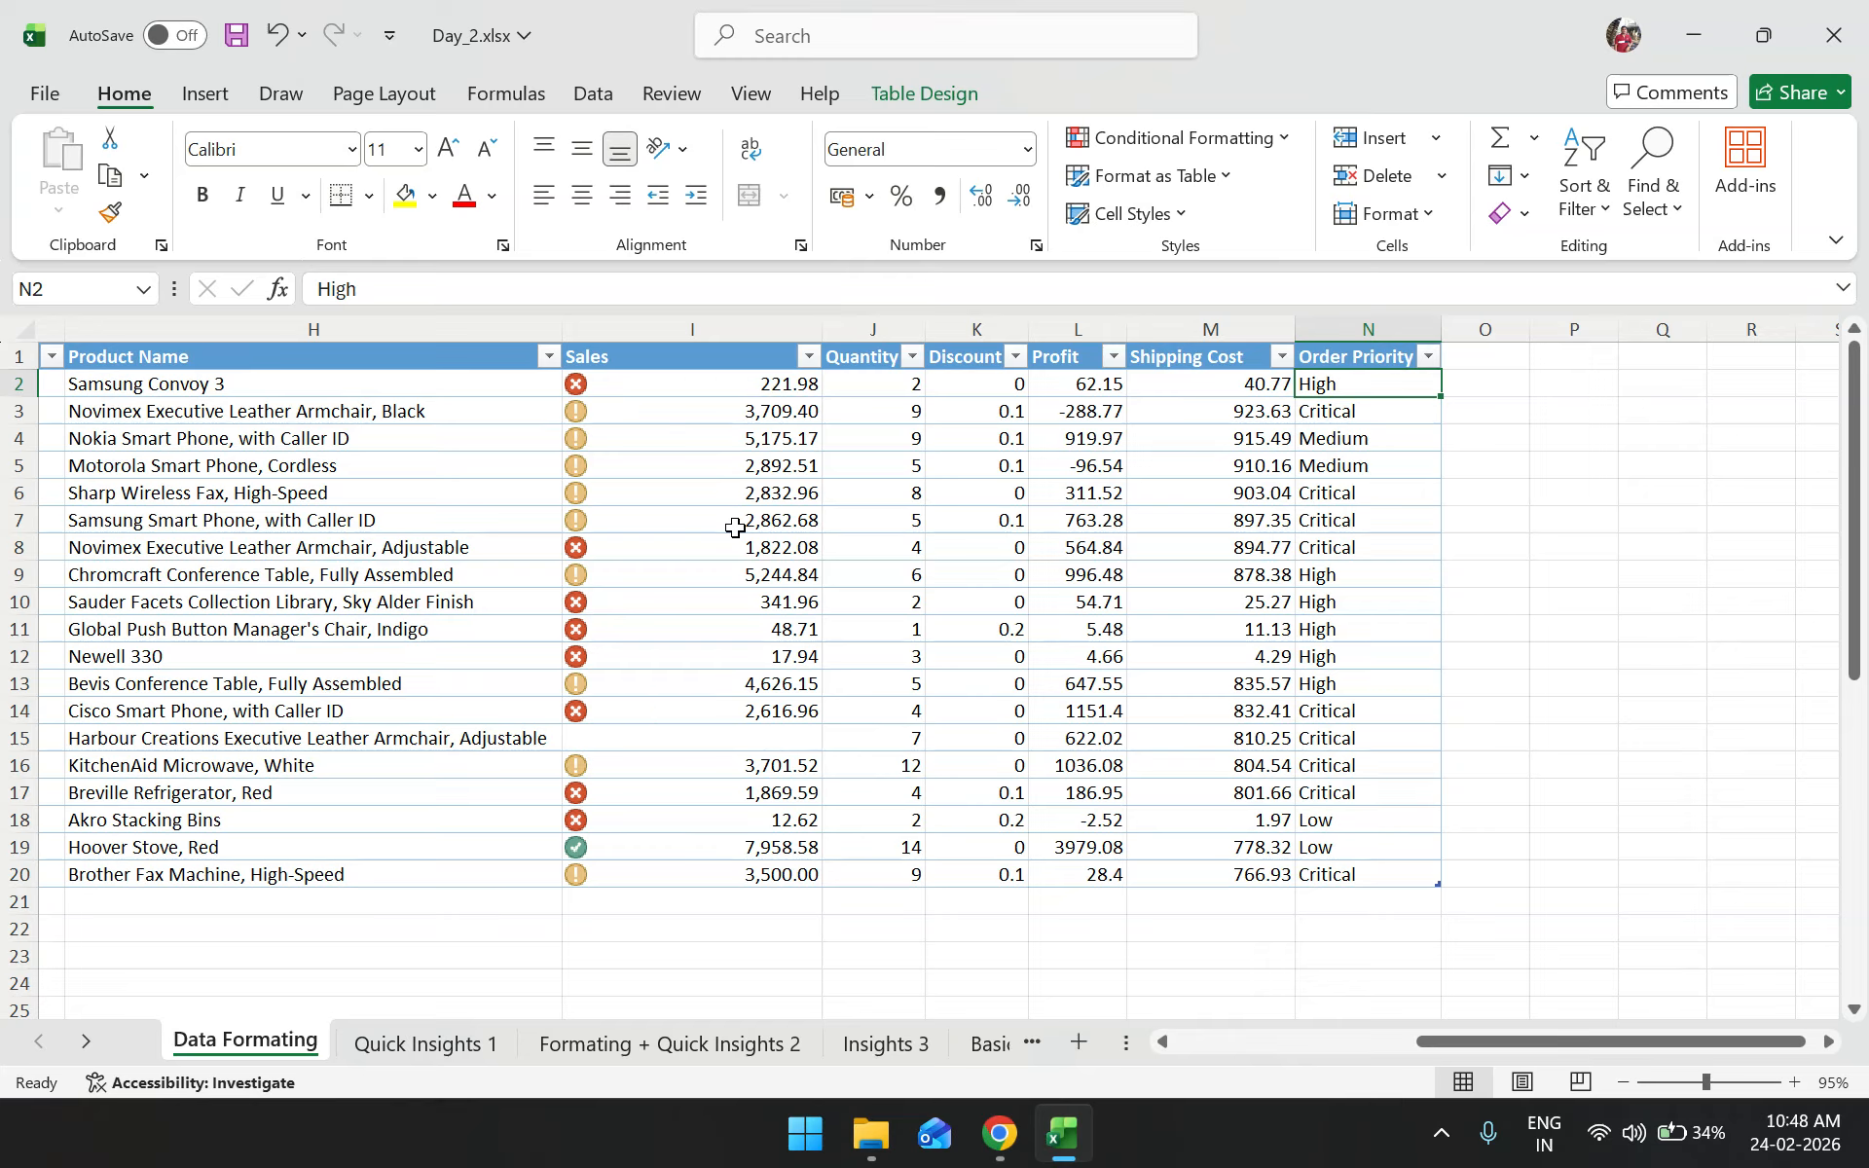
{"action": "key", "text": "ctrl+shift+Down"}
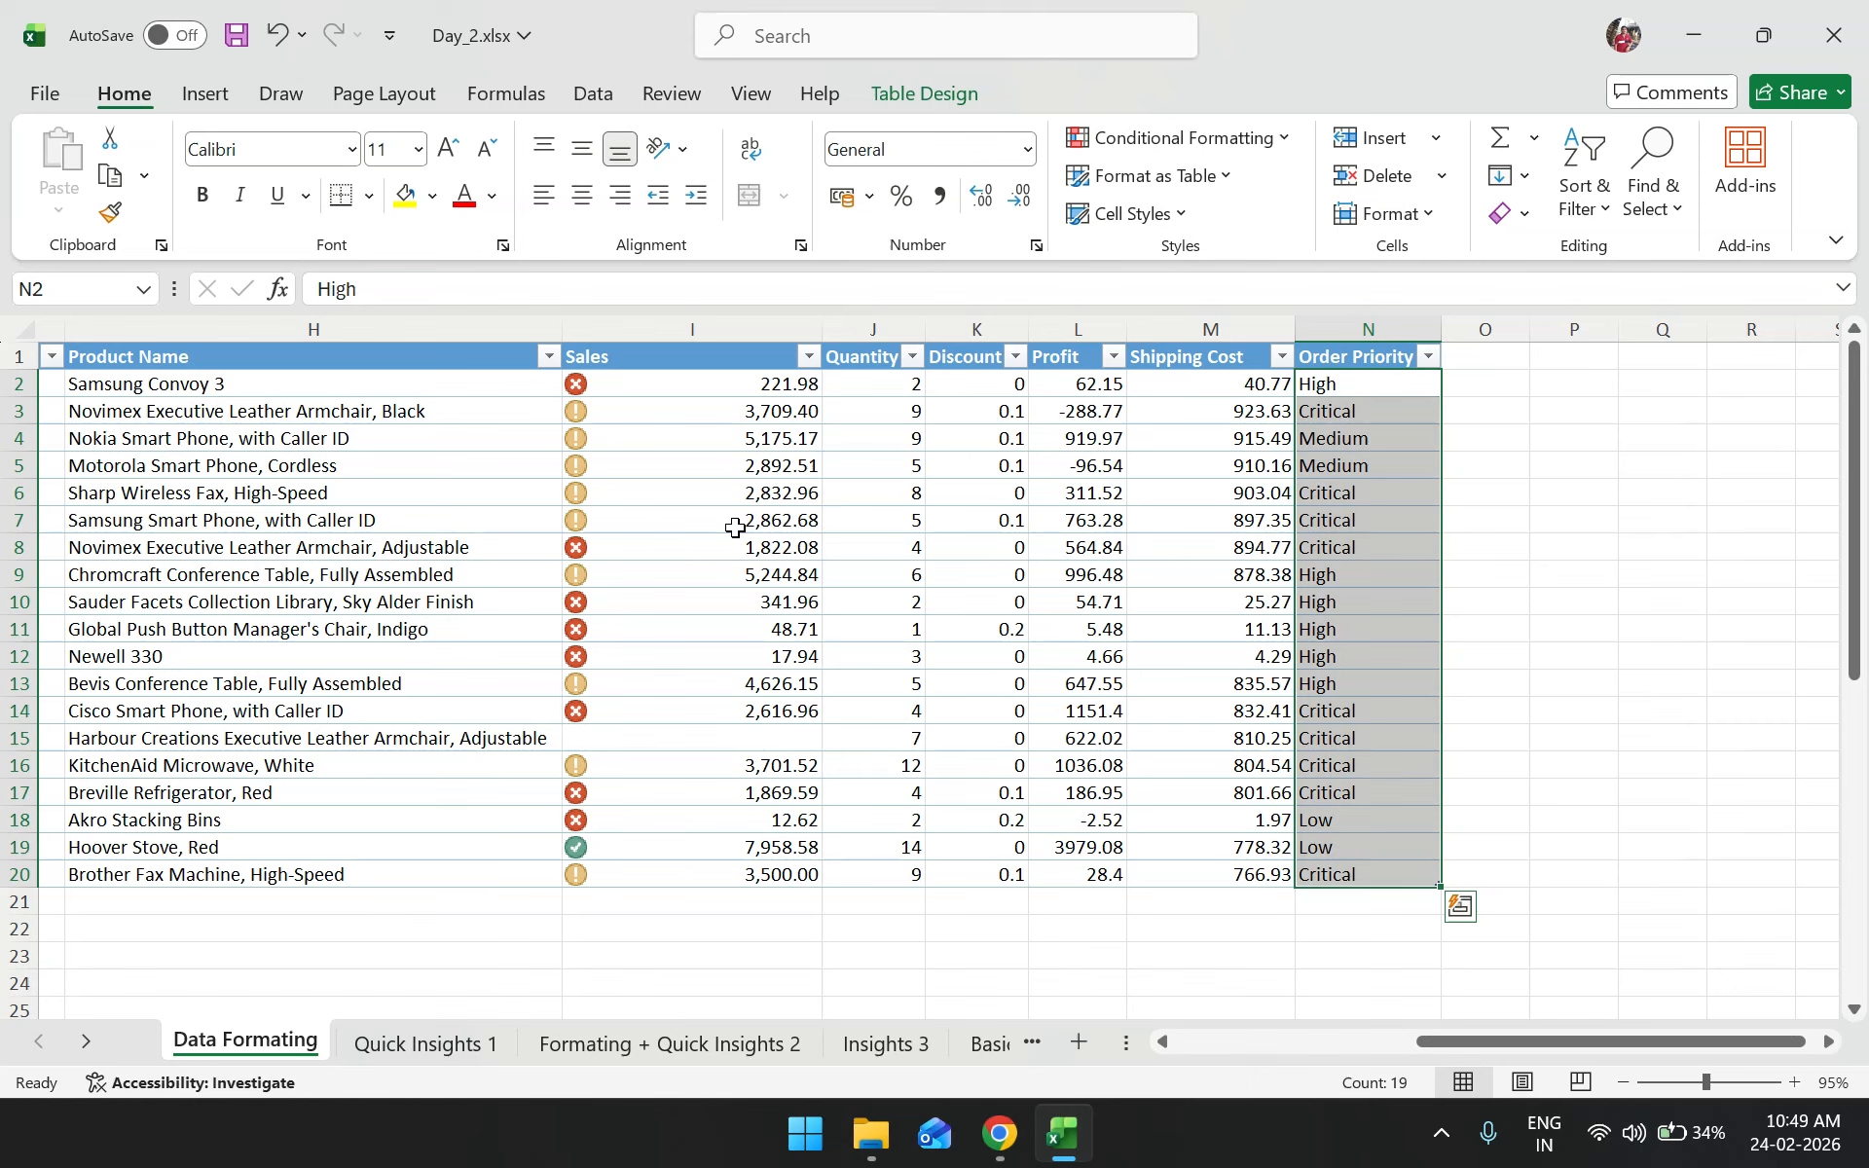
{"action": "key", "text": "Right"}
{"action": "key", "text": "Left"}
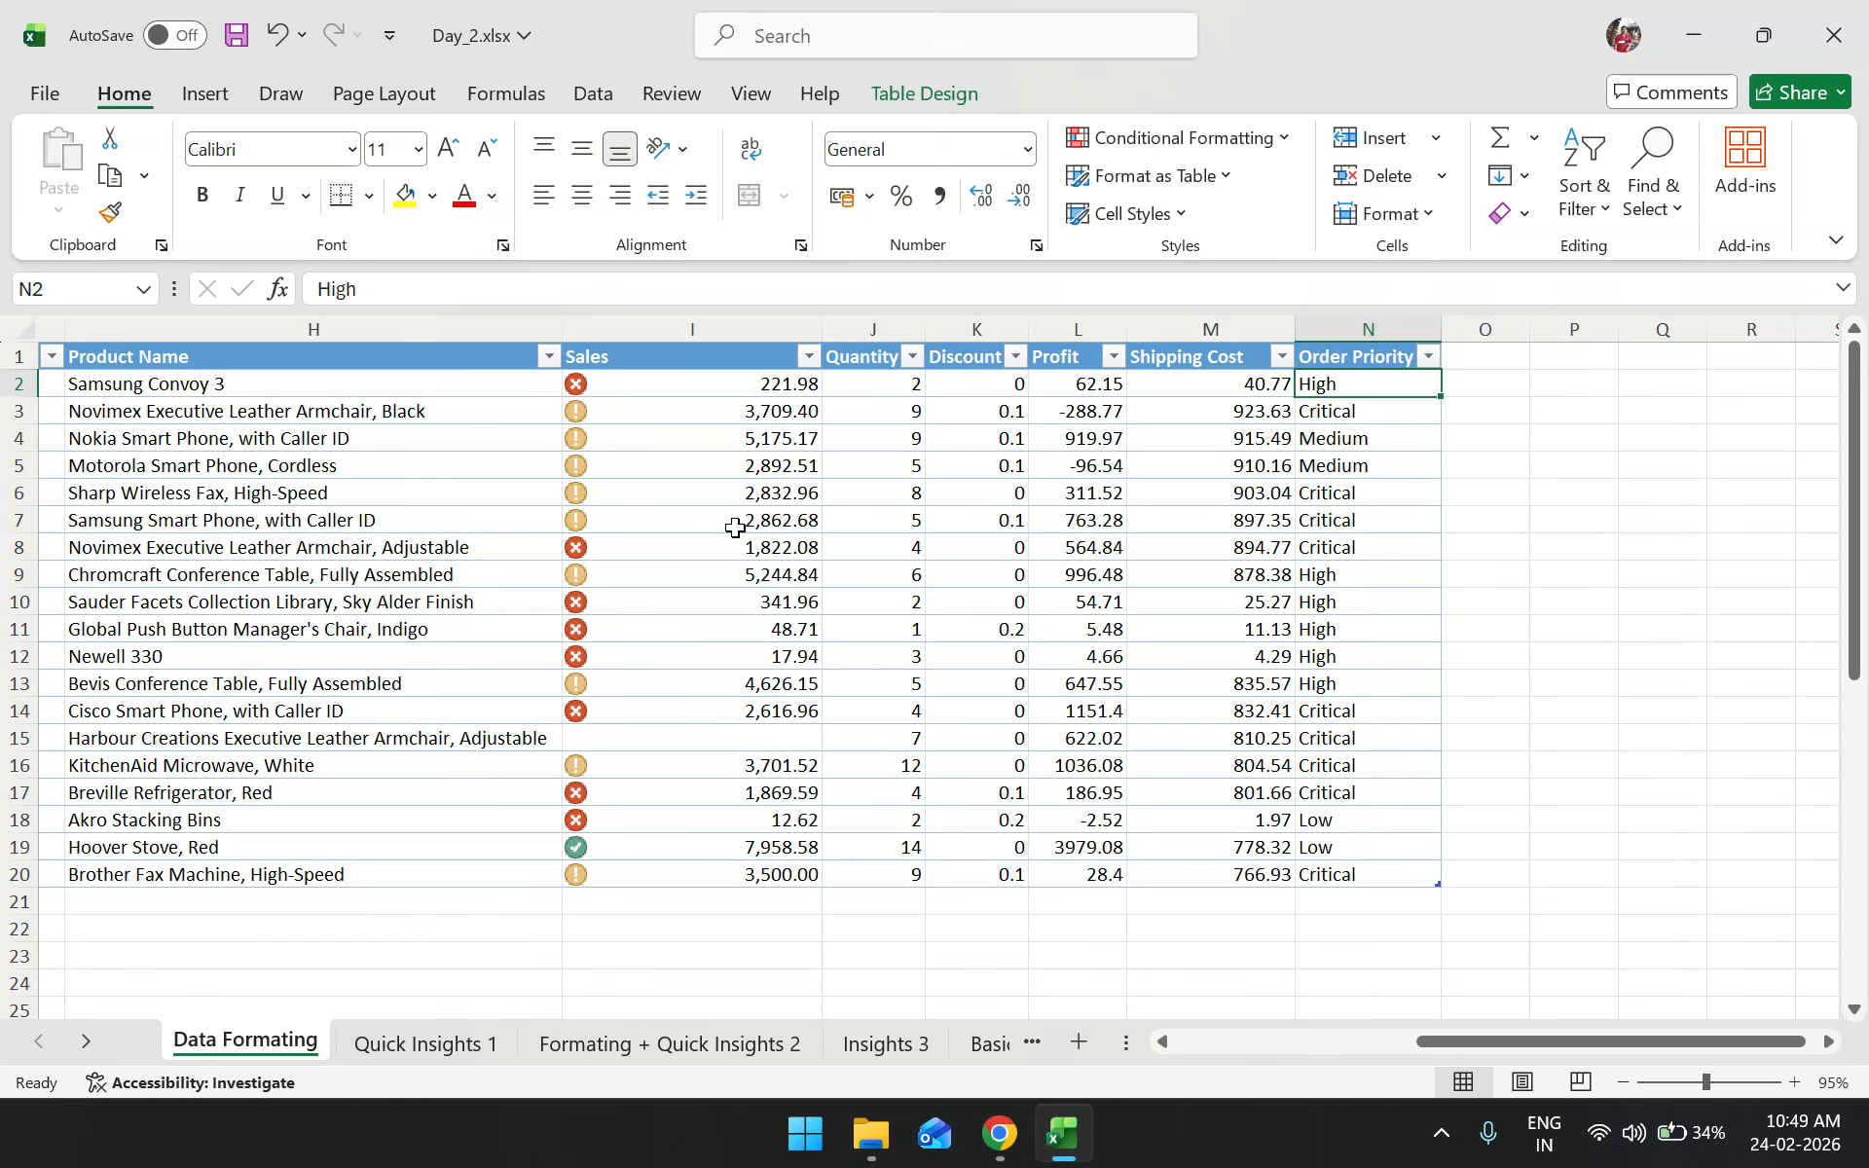
Review the Highlight Cells Rules that apply to text and dates, Text that Contains and A Date Occurring
{"action": "left_click", "coordinate": [1267, 144]}
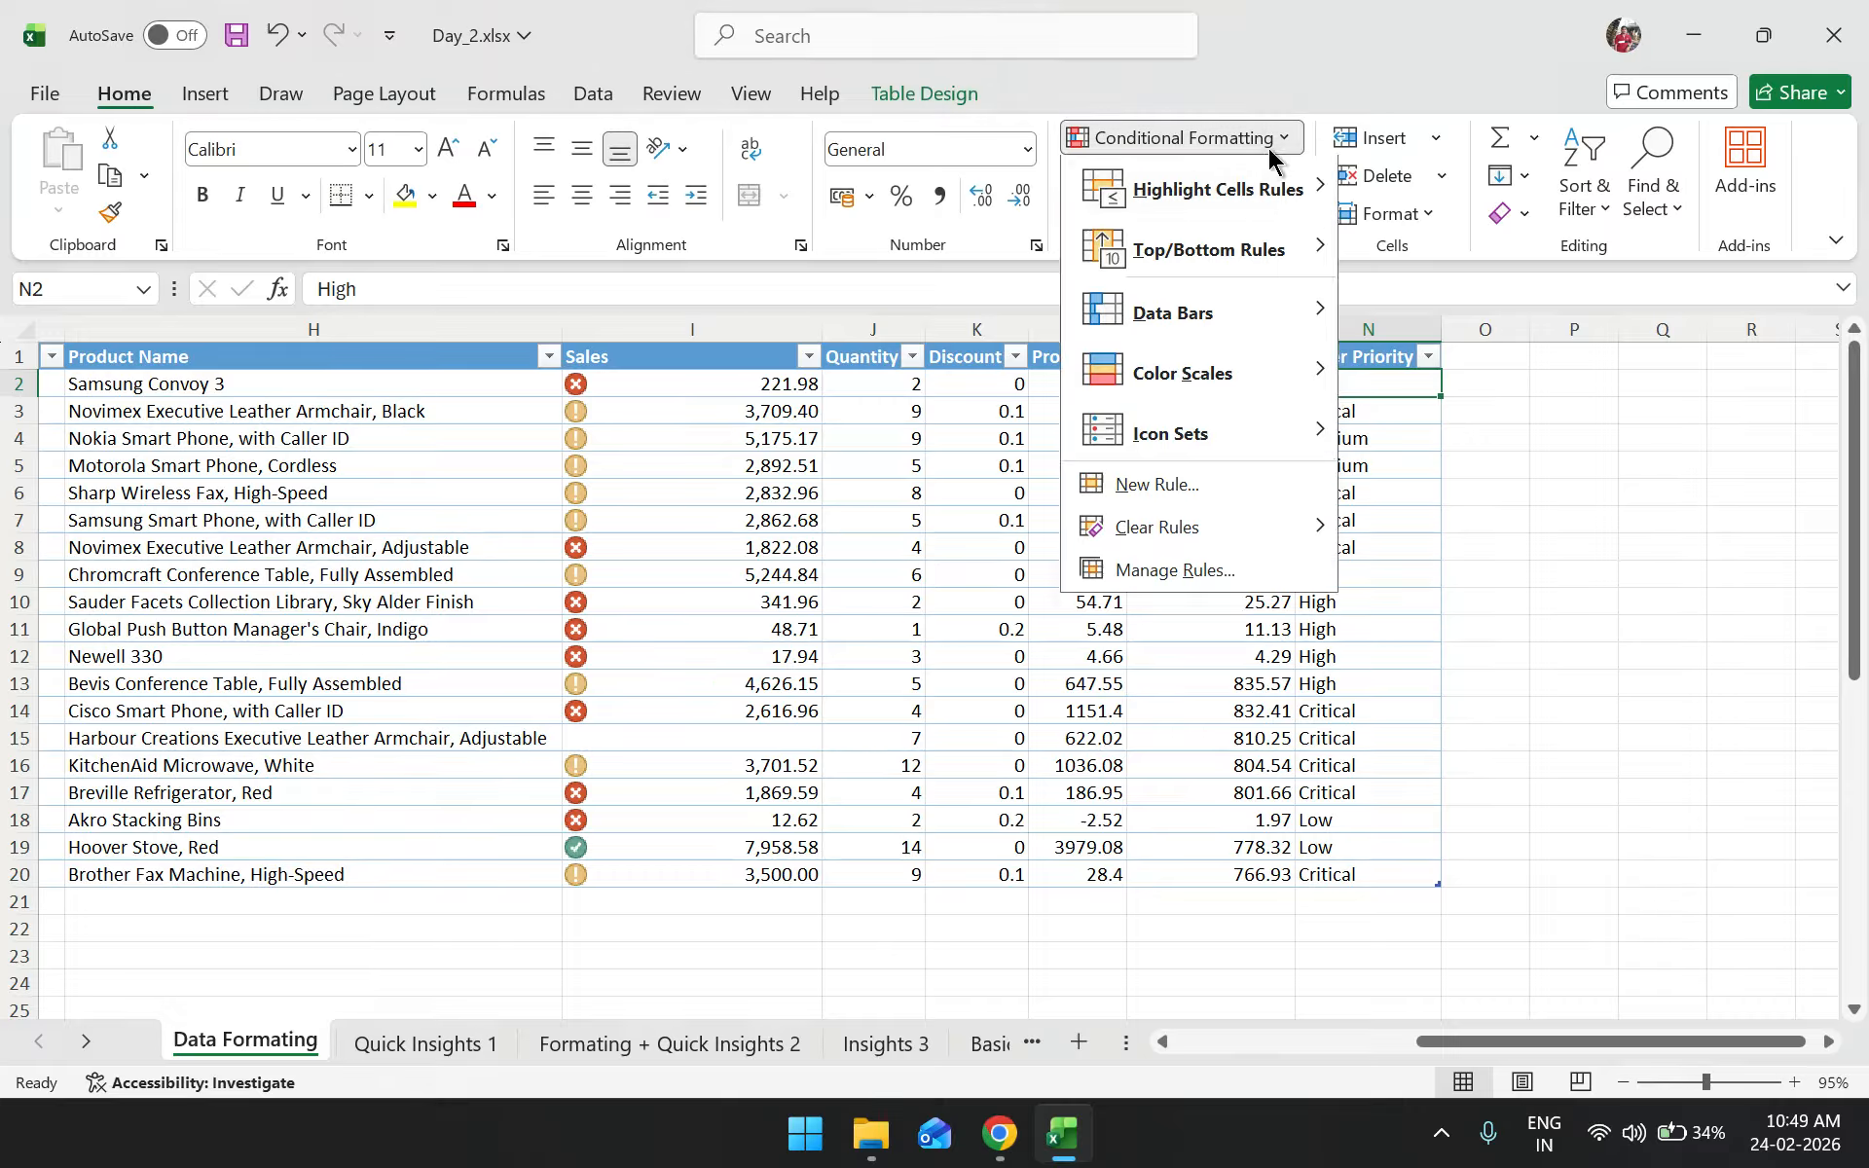
{"action": "mouse_move", "coordinate": [1285, 194]}
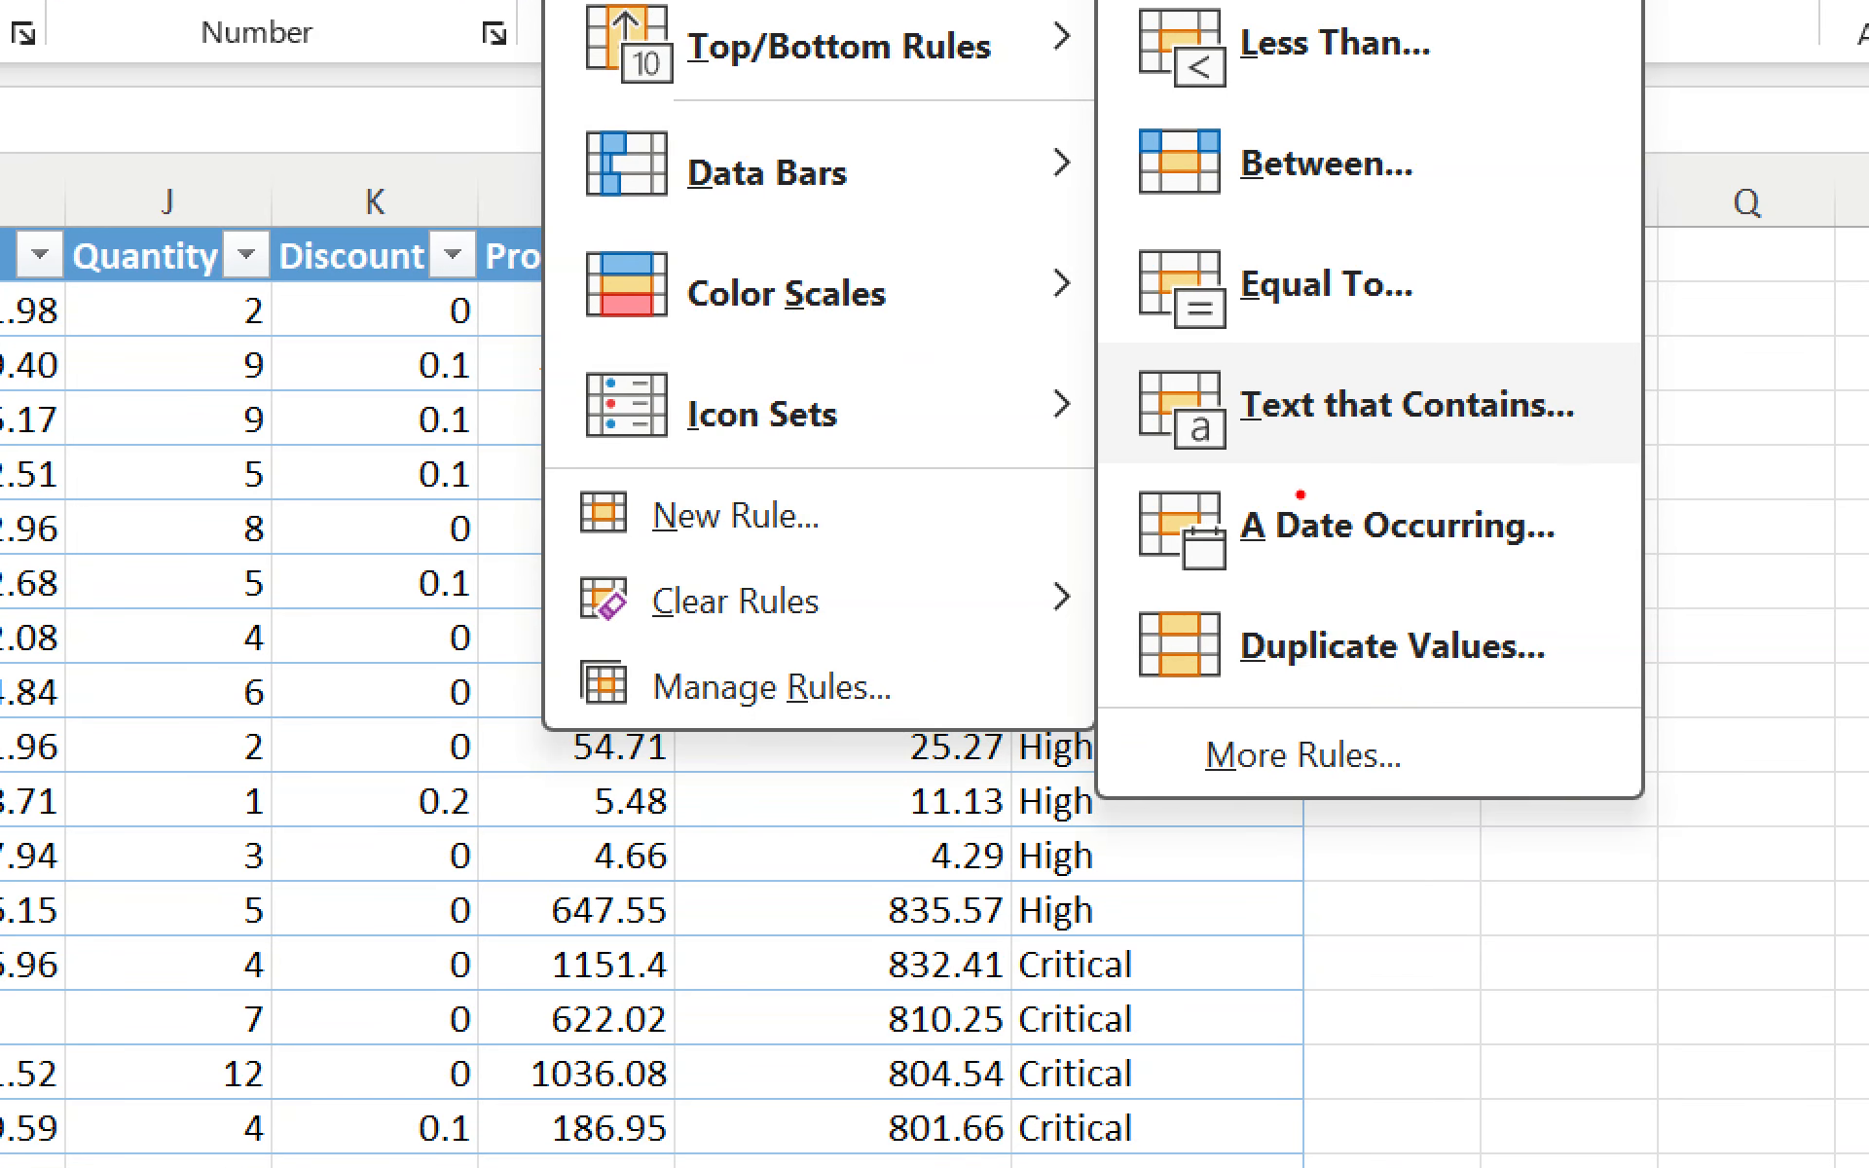
{"action": "left_click_drag", "start_coordinate": [1109, 479], "coordinate": [1545, 448]}
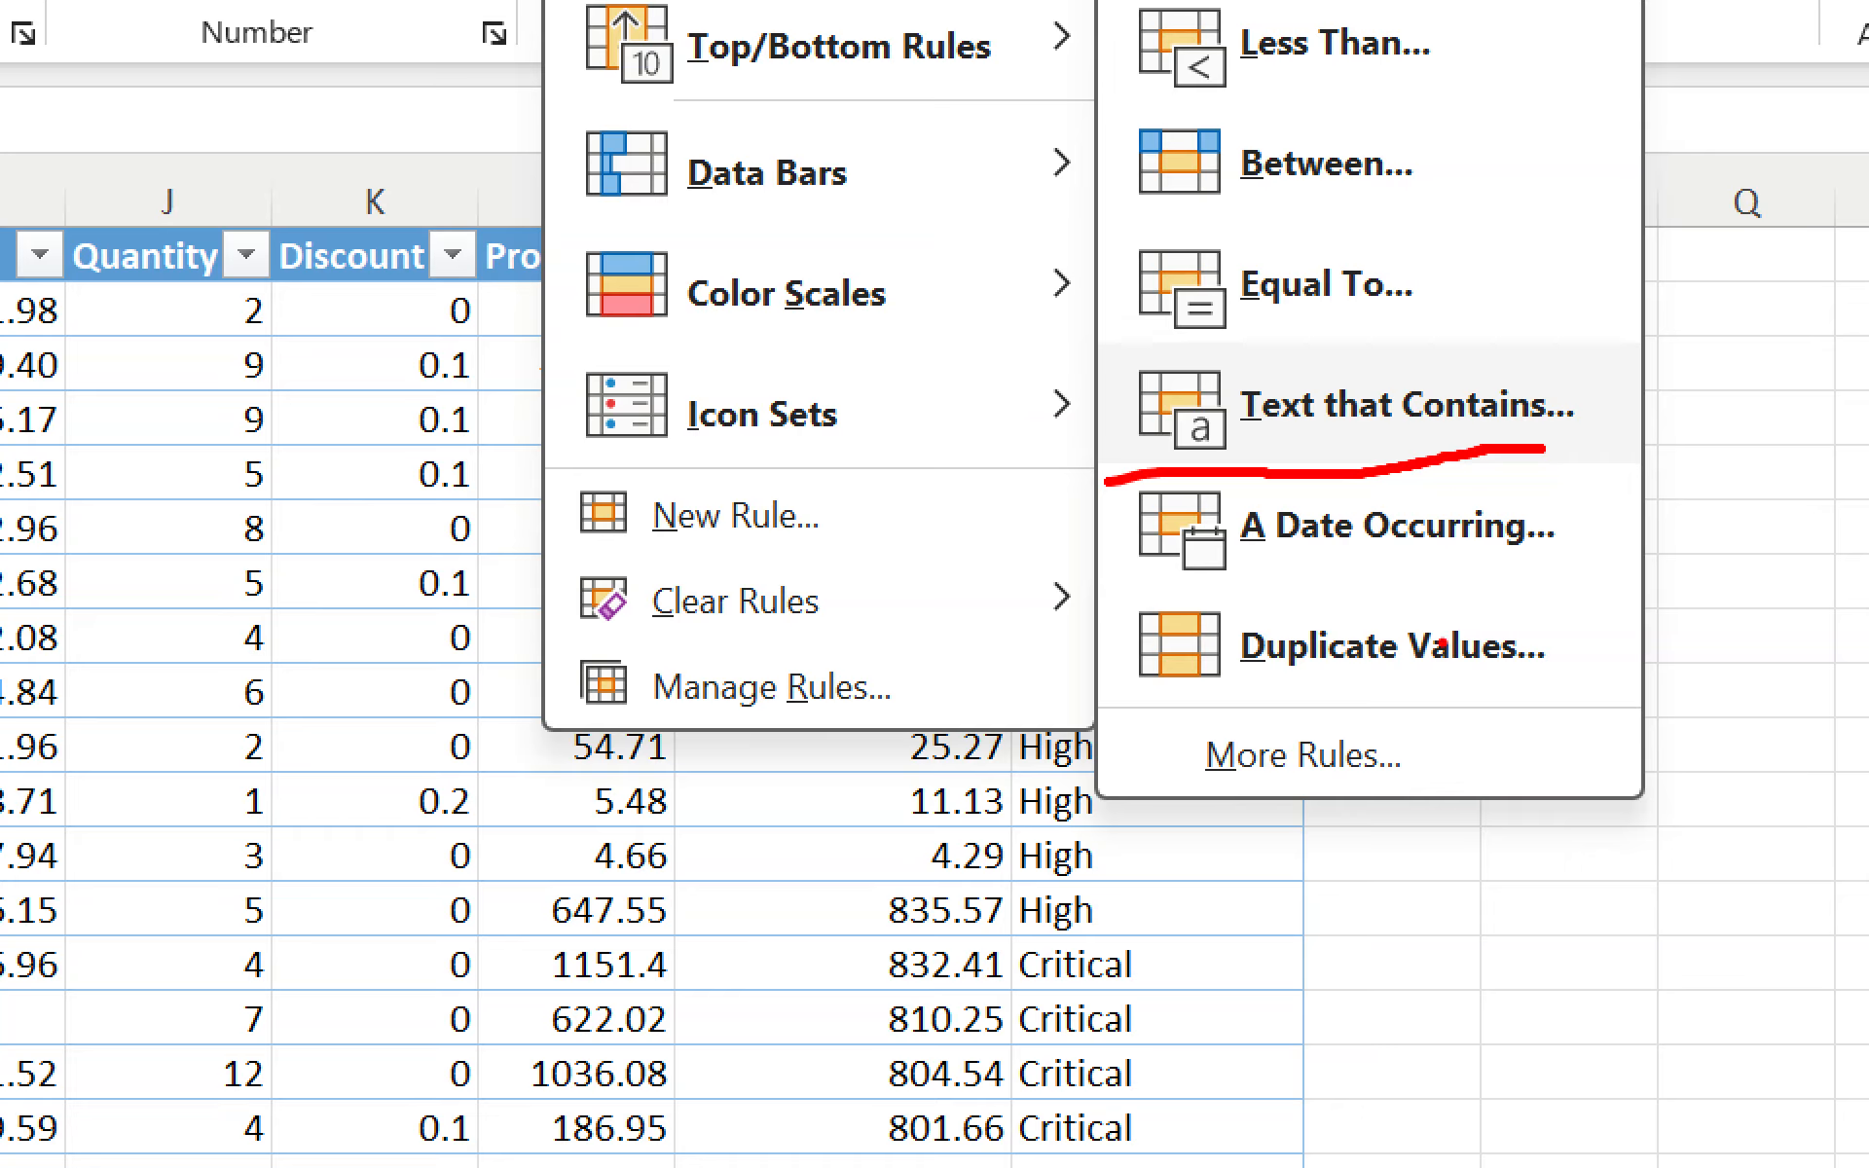
{"action": "left_click_drag", "start_coordinate": [1168, 588], "coordinate": [1521, 580]}
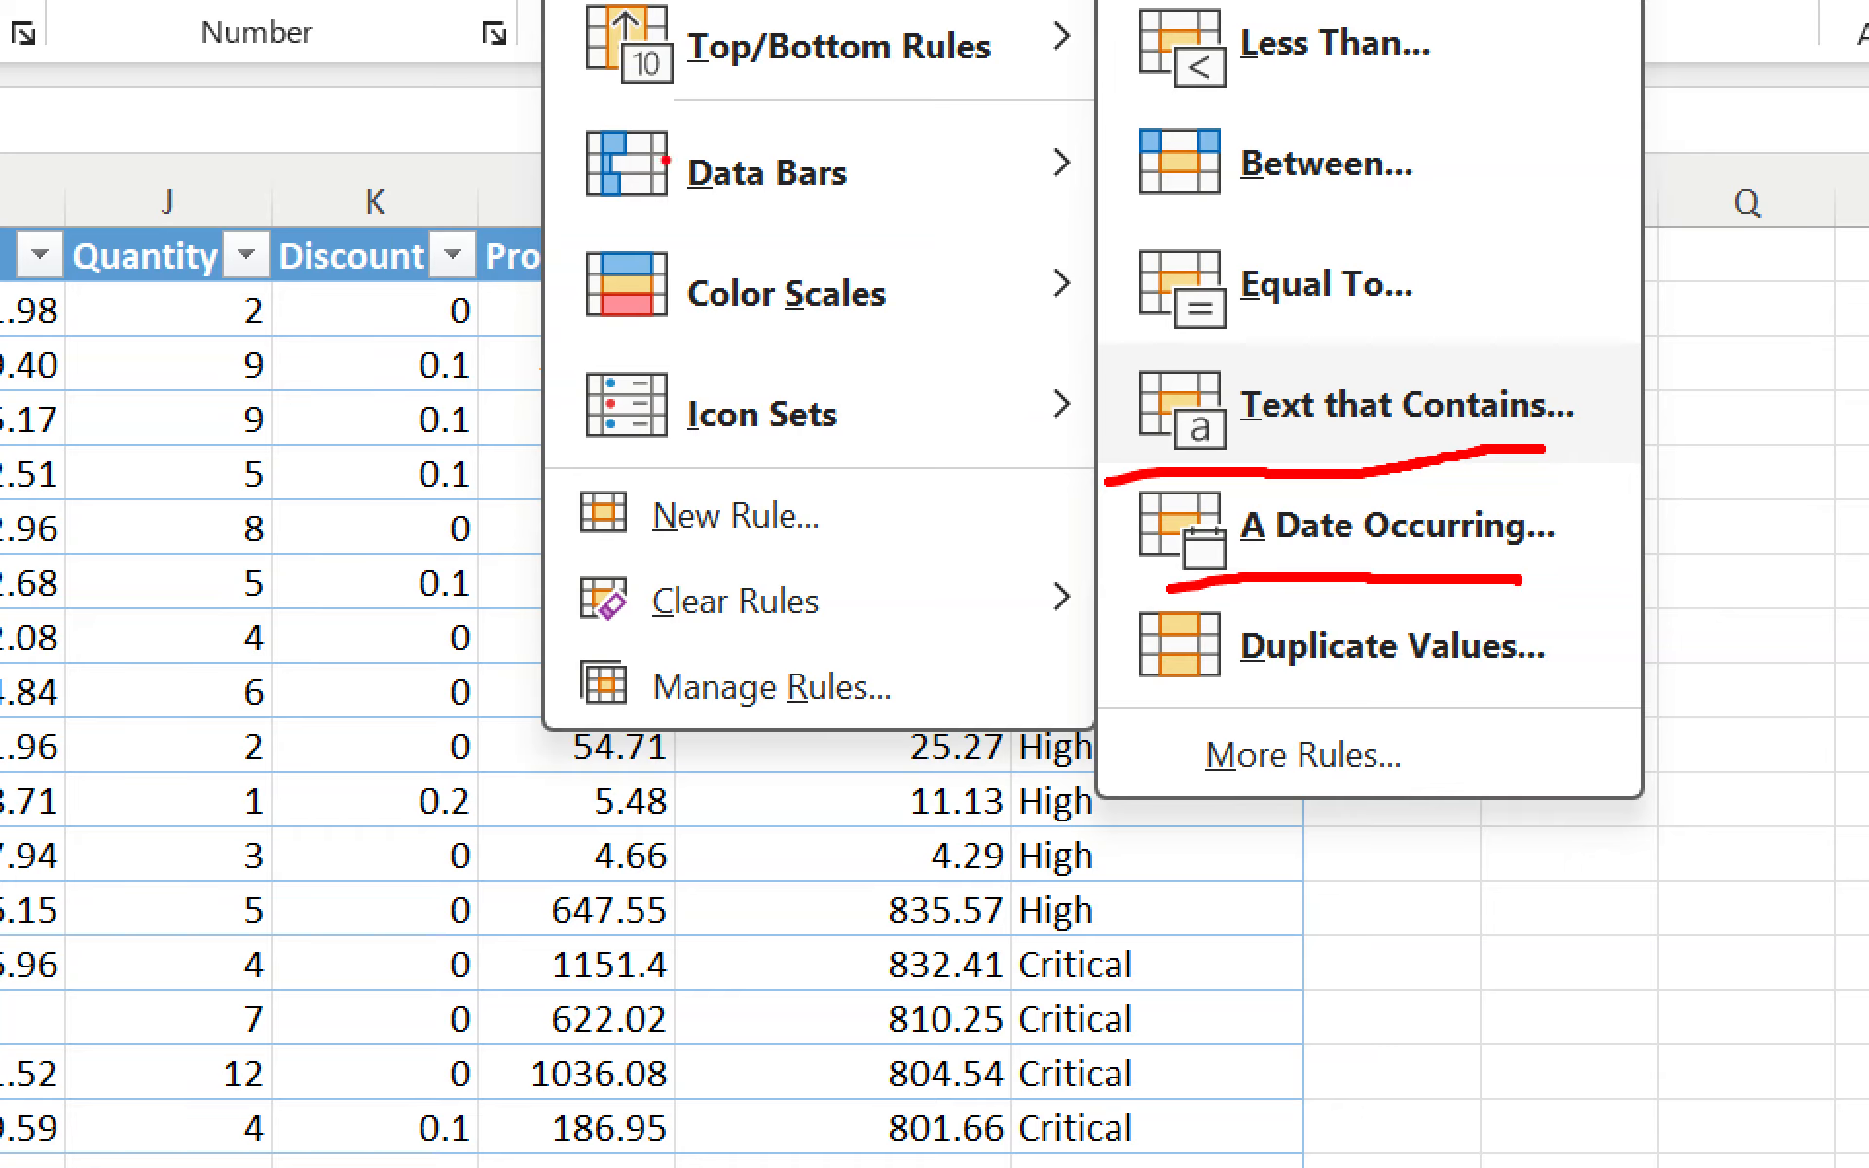
{"action": "left_click_drag", "start_coordinate": [596, 356], "coordinate": [1044, 312]}
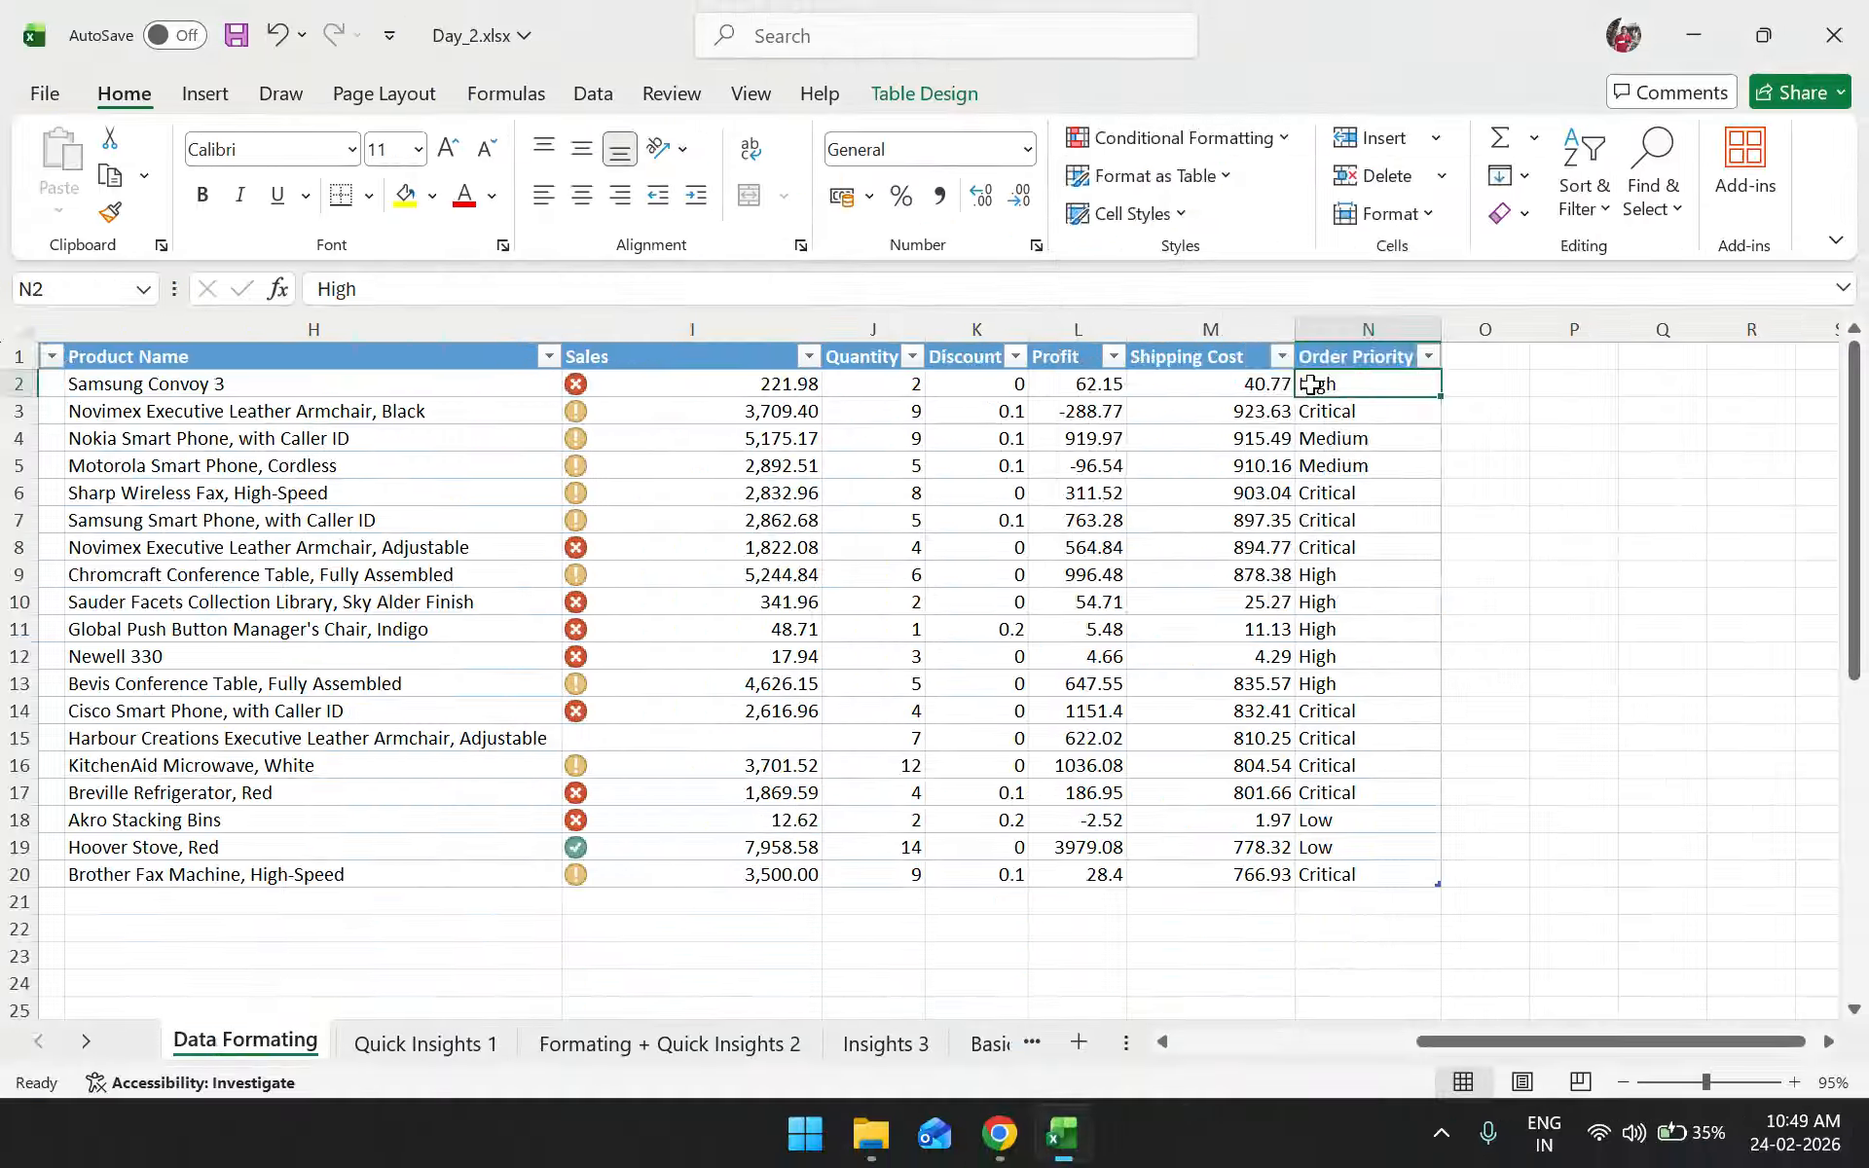
Compare the available Color Scales with the Highlight Cells Rules offered for the Order Priority column
{"action": "left_click", "coordinate": [1193, 144]}
{"action": "mouse_move", "coordinate": [1222, 375]}
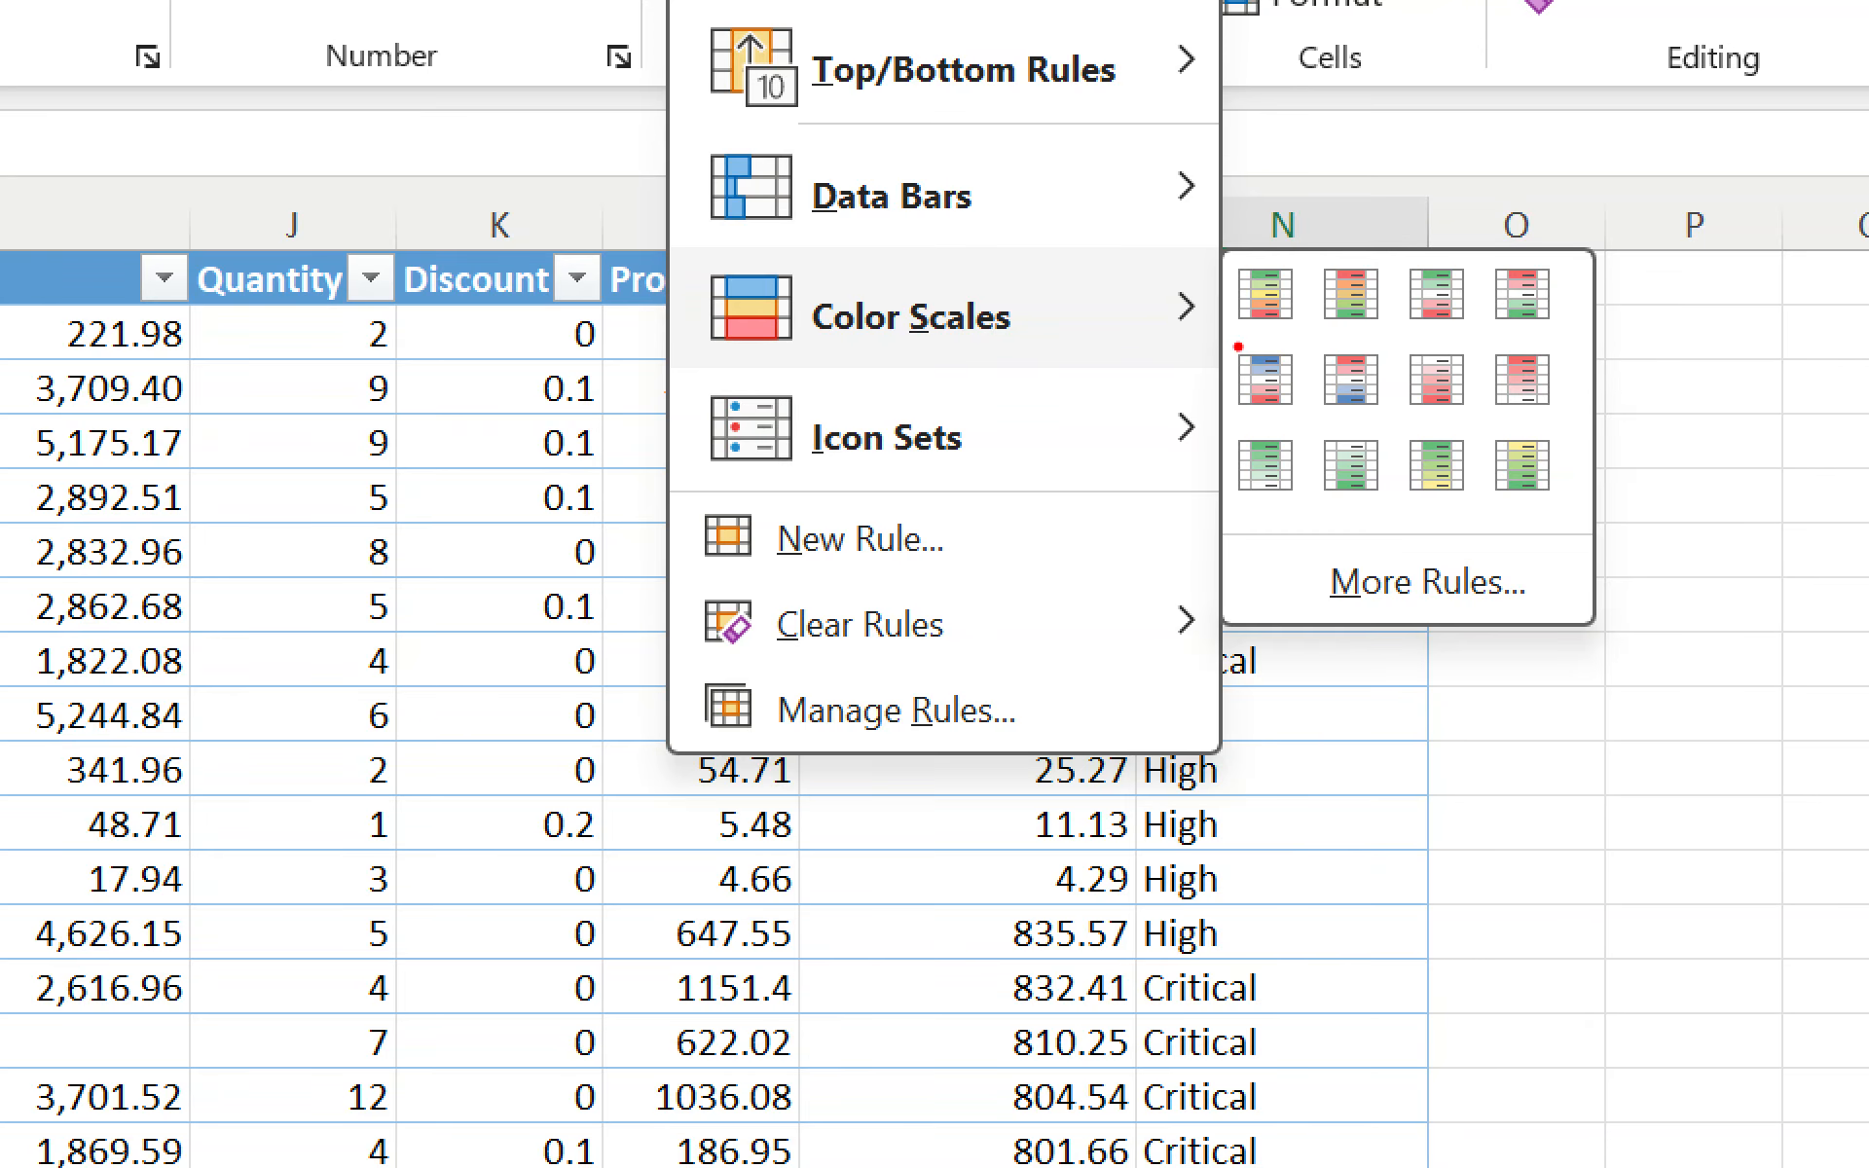
{"action": "mouse_move", "coordinate": [1219, 346]}
{"action": "left_mouse_down"}
{"action": "mouse_move", "coordinate": [1308, 338]}
{"action": "mouse_move", "coordinate": [1196, 338]}
{"action": "left_mouse_up"}
{"action": "key", "text": "Escape"}
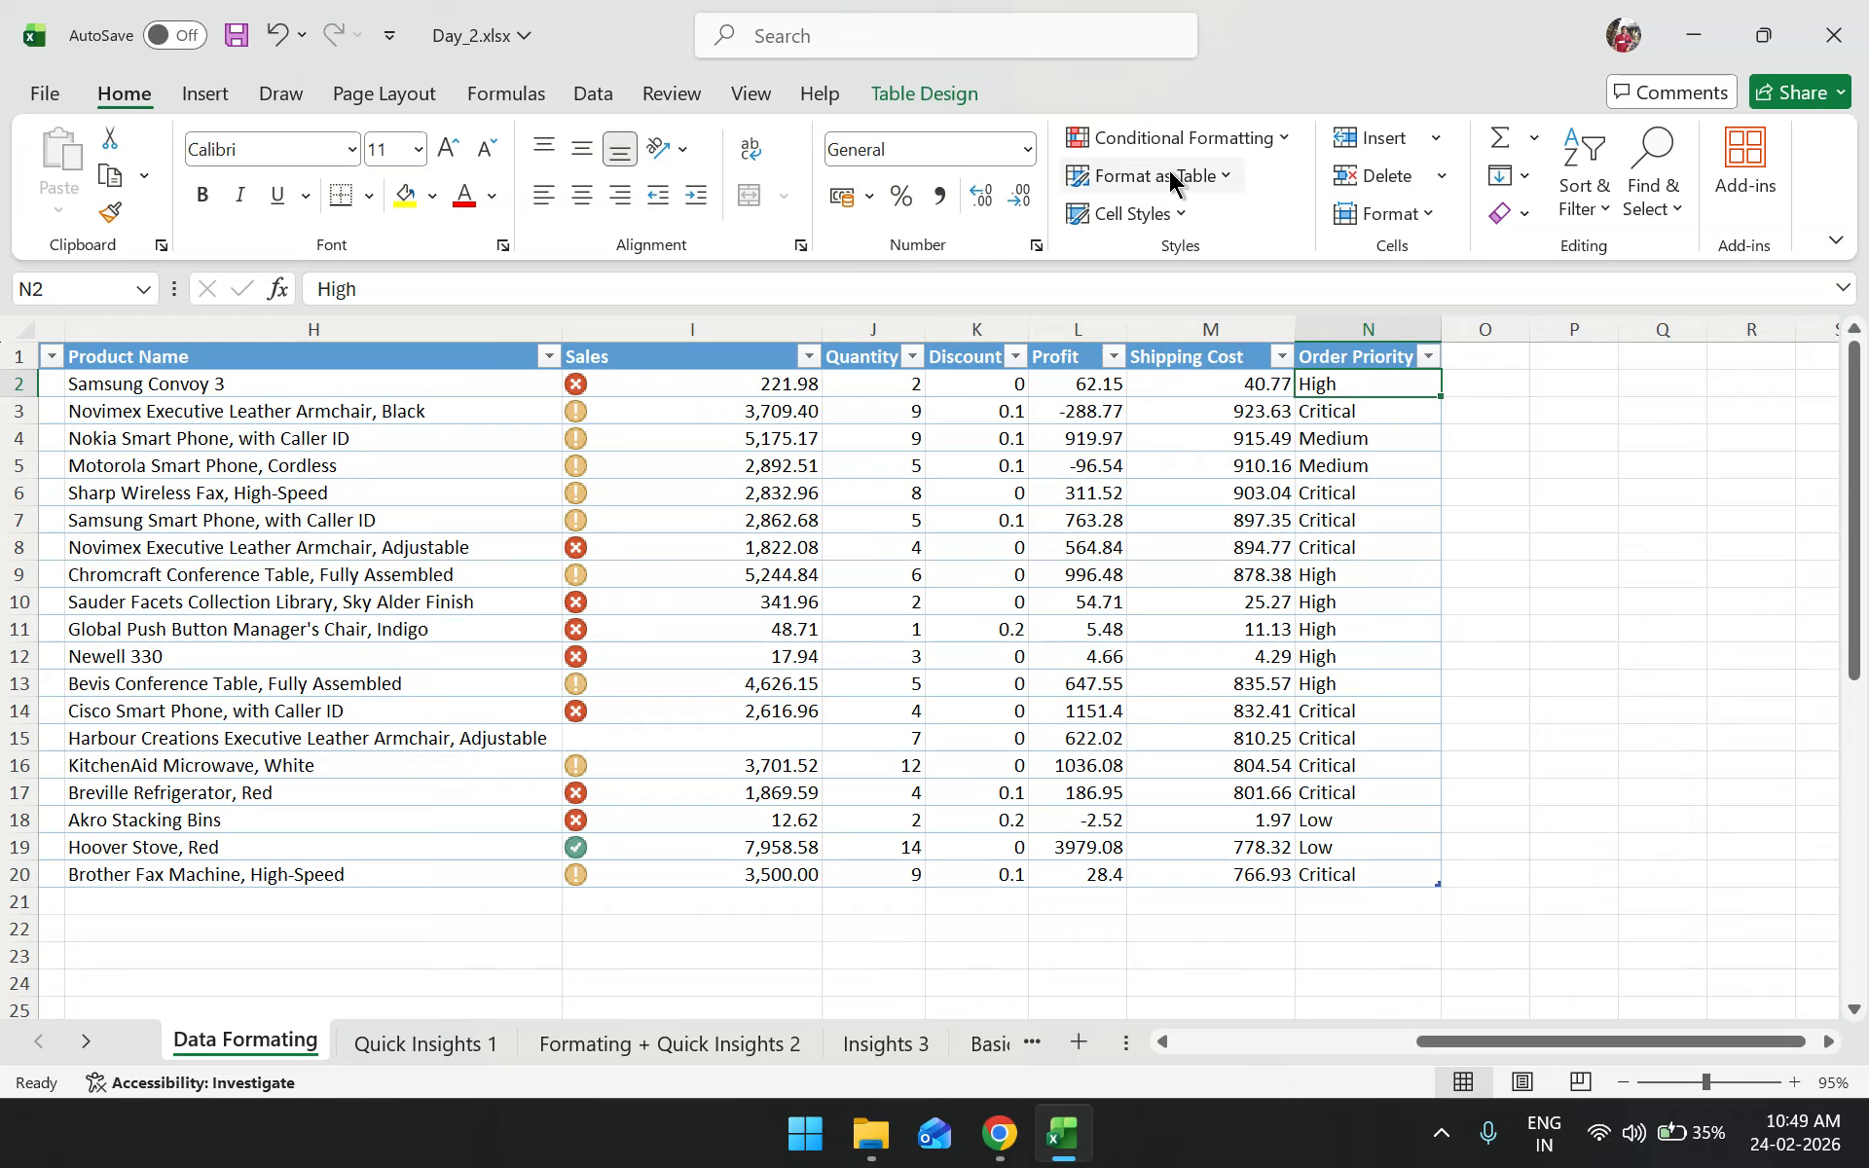
{"action": "left_click", "coordinate": [1146, 137]}
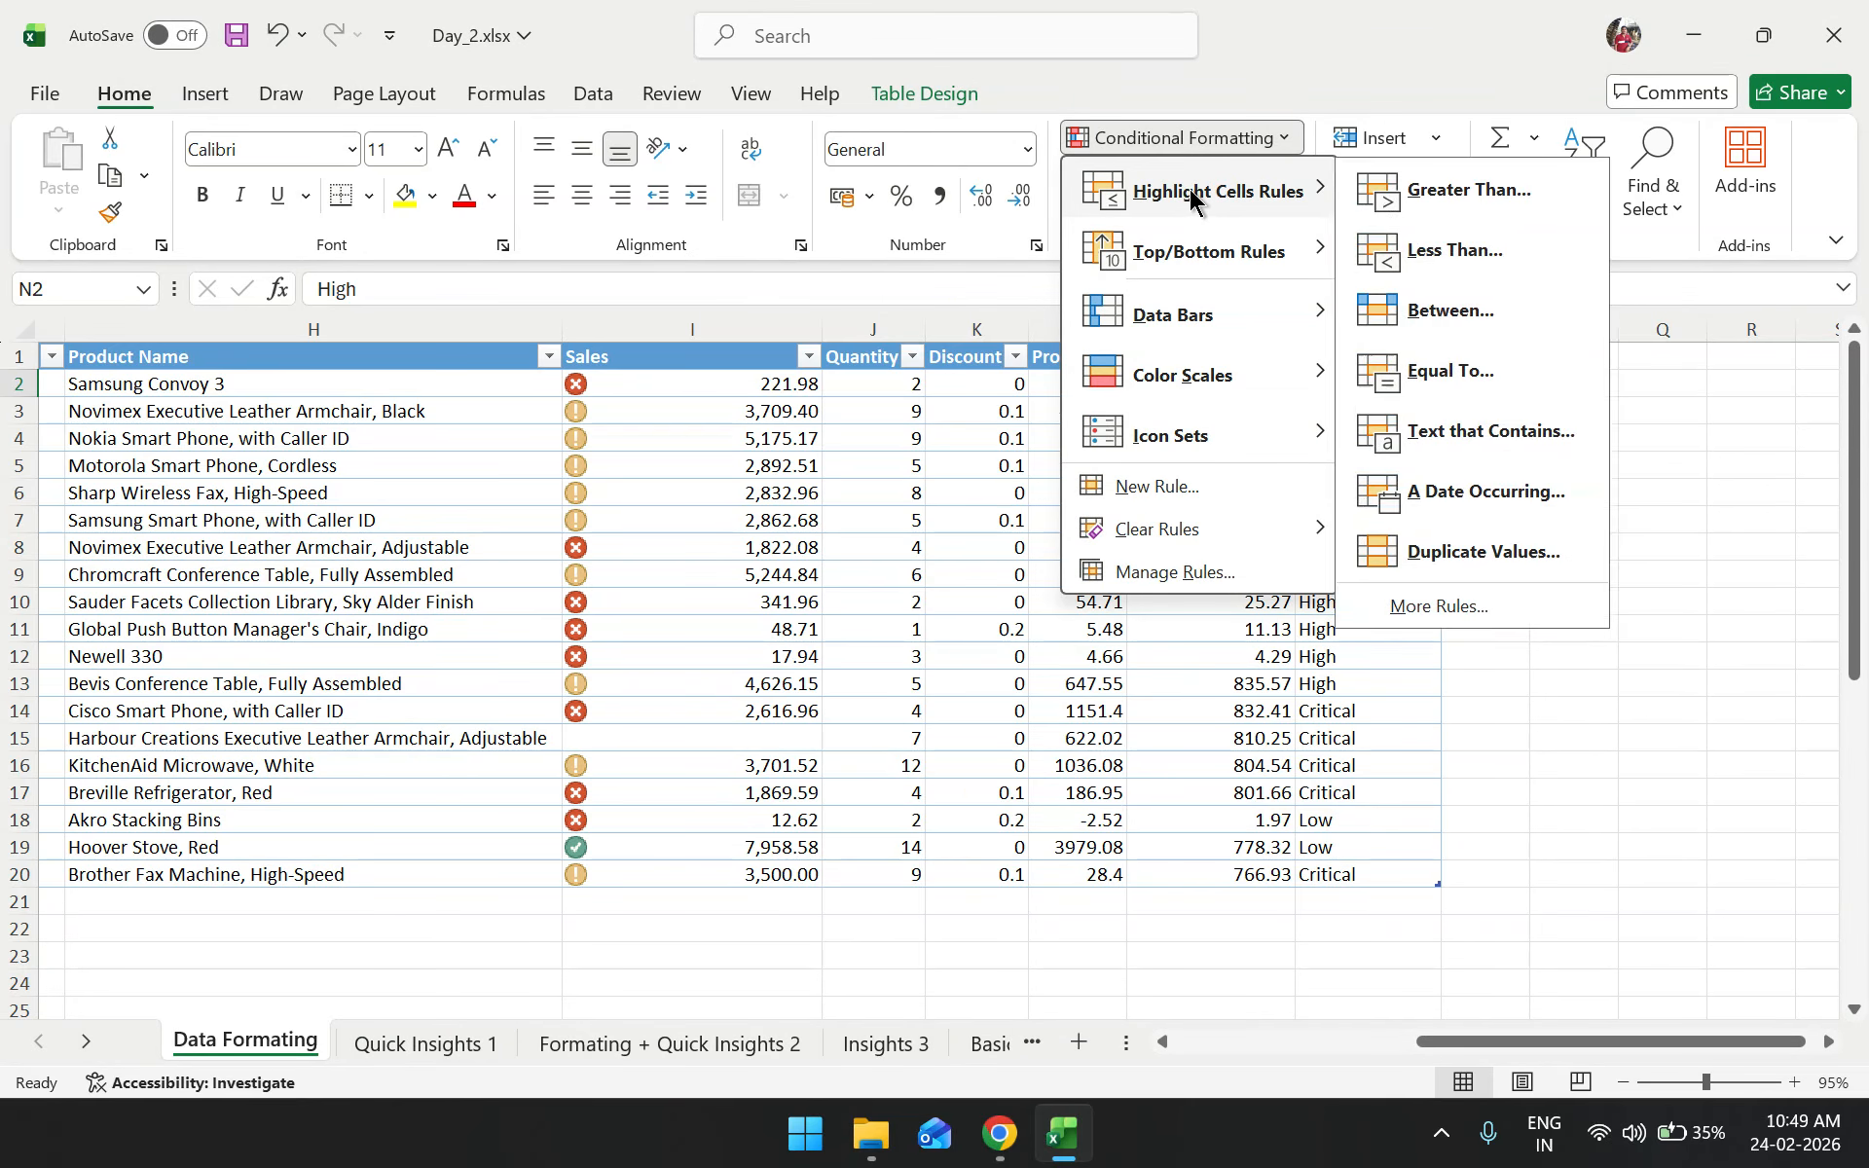
{"action": "key", "text": "Escape"}
Examine the row 11 entries from Quantity through Order Priority to compare numeric and text columns
{"action": "left_click", "coordinate": [1283, 624]}
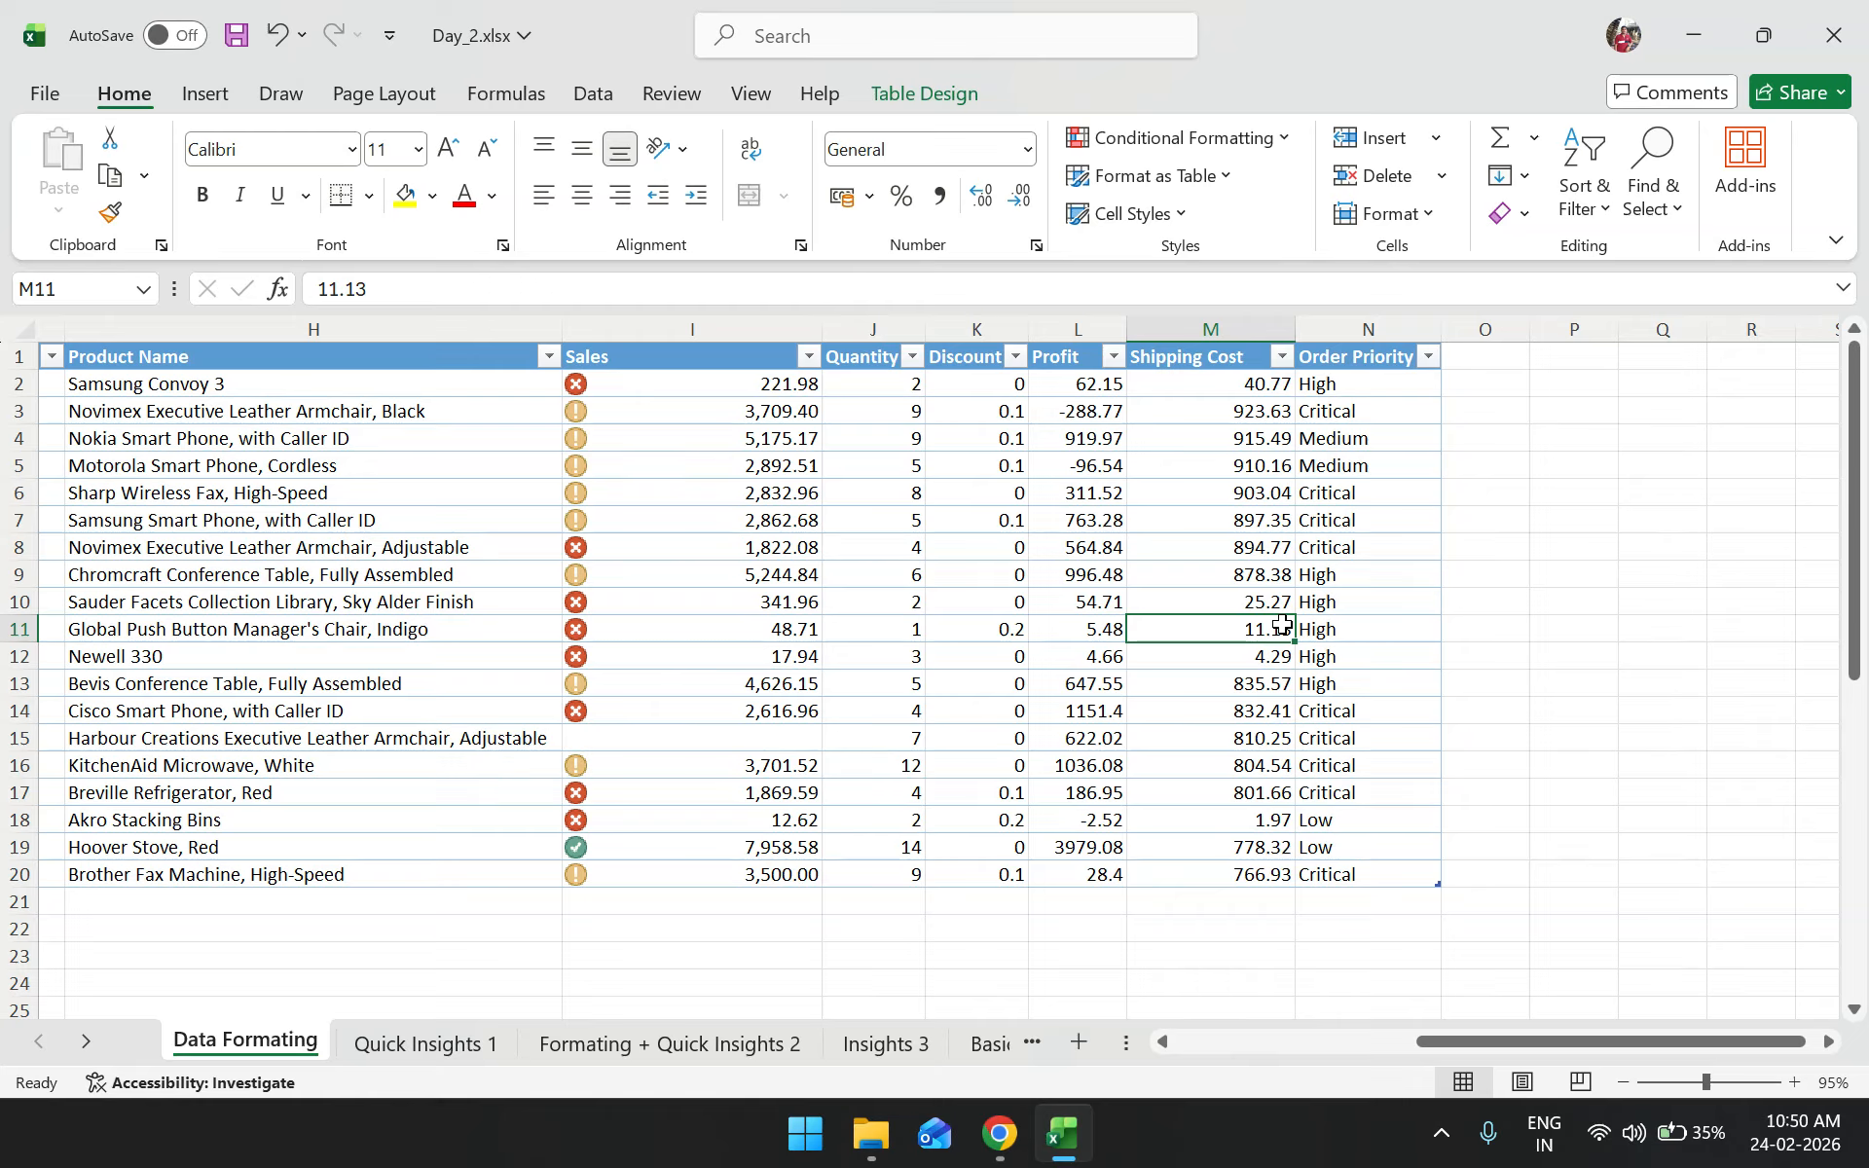
{"action": "key", "text": "Right"}
{"action": "key", "text": "Left"}
{"action": "key", "text": "Left"}
{"action": "key", "text": "Left"}
{"action": "key", "text": "Left"}
{"action": "key", "text": "Left"}
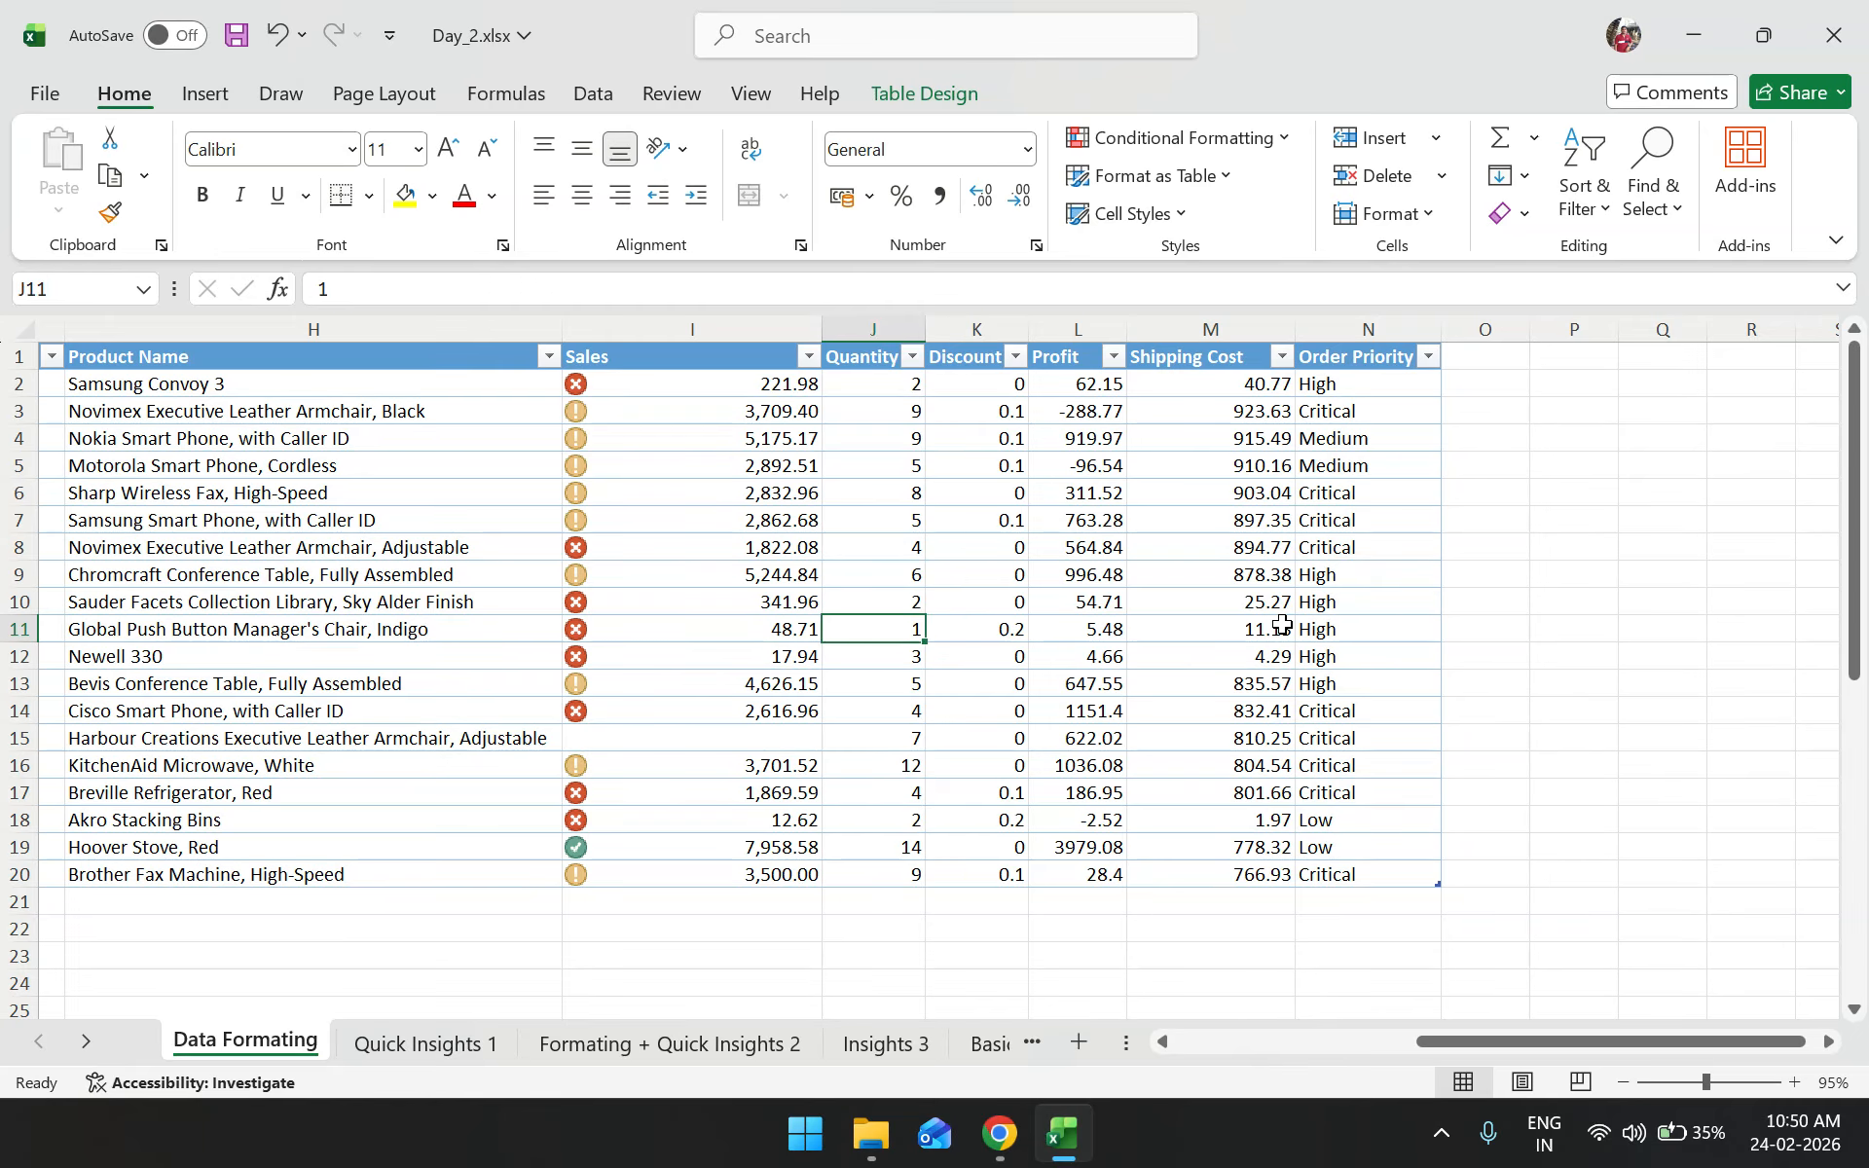
{"action": "key", "text": "Right"}
{"action": "key", "text": "Right"}
{"action": "key", "text": "Right"}
{"action": "key", "text": "Right"}
{"action": "key", "text": "Right"}
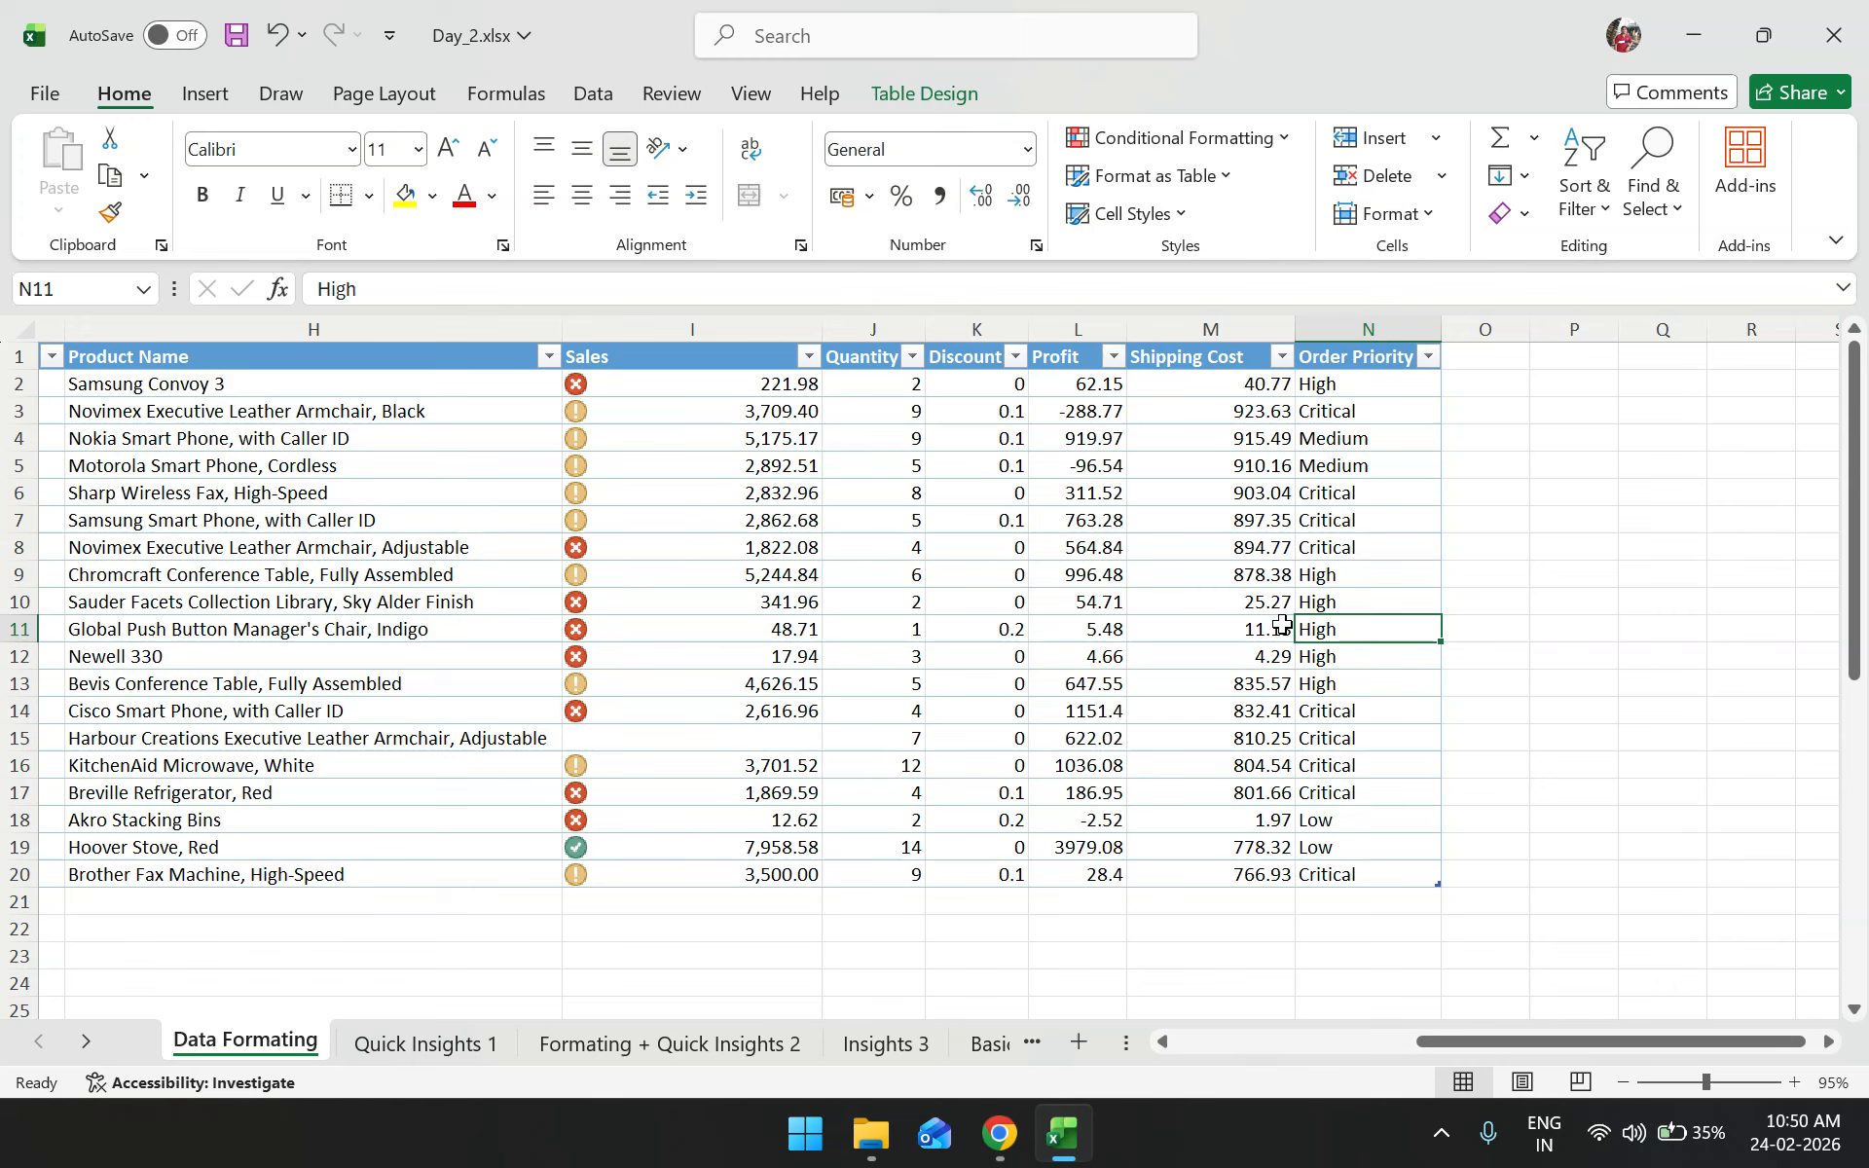
Examine the Order Priority entries from row 11 up to the first data row
{"action": "key", "text": "Up"}
{"action": "key", "text": "Up"}
{"action": "key", "text": "Up"}
{"action": "key", "text": "Up"}
{"action": "key", "text": "Up"}
{"action": "key", "text": "Up"}
{"action": "key", "text": "Up"}
{"action": "key", "text": "Up"}
{"action": "key", "text": "Up"}
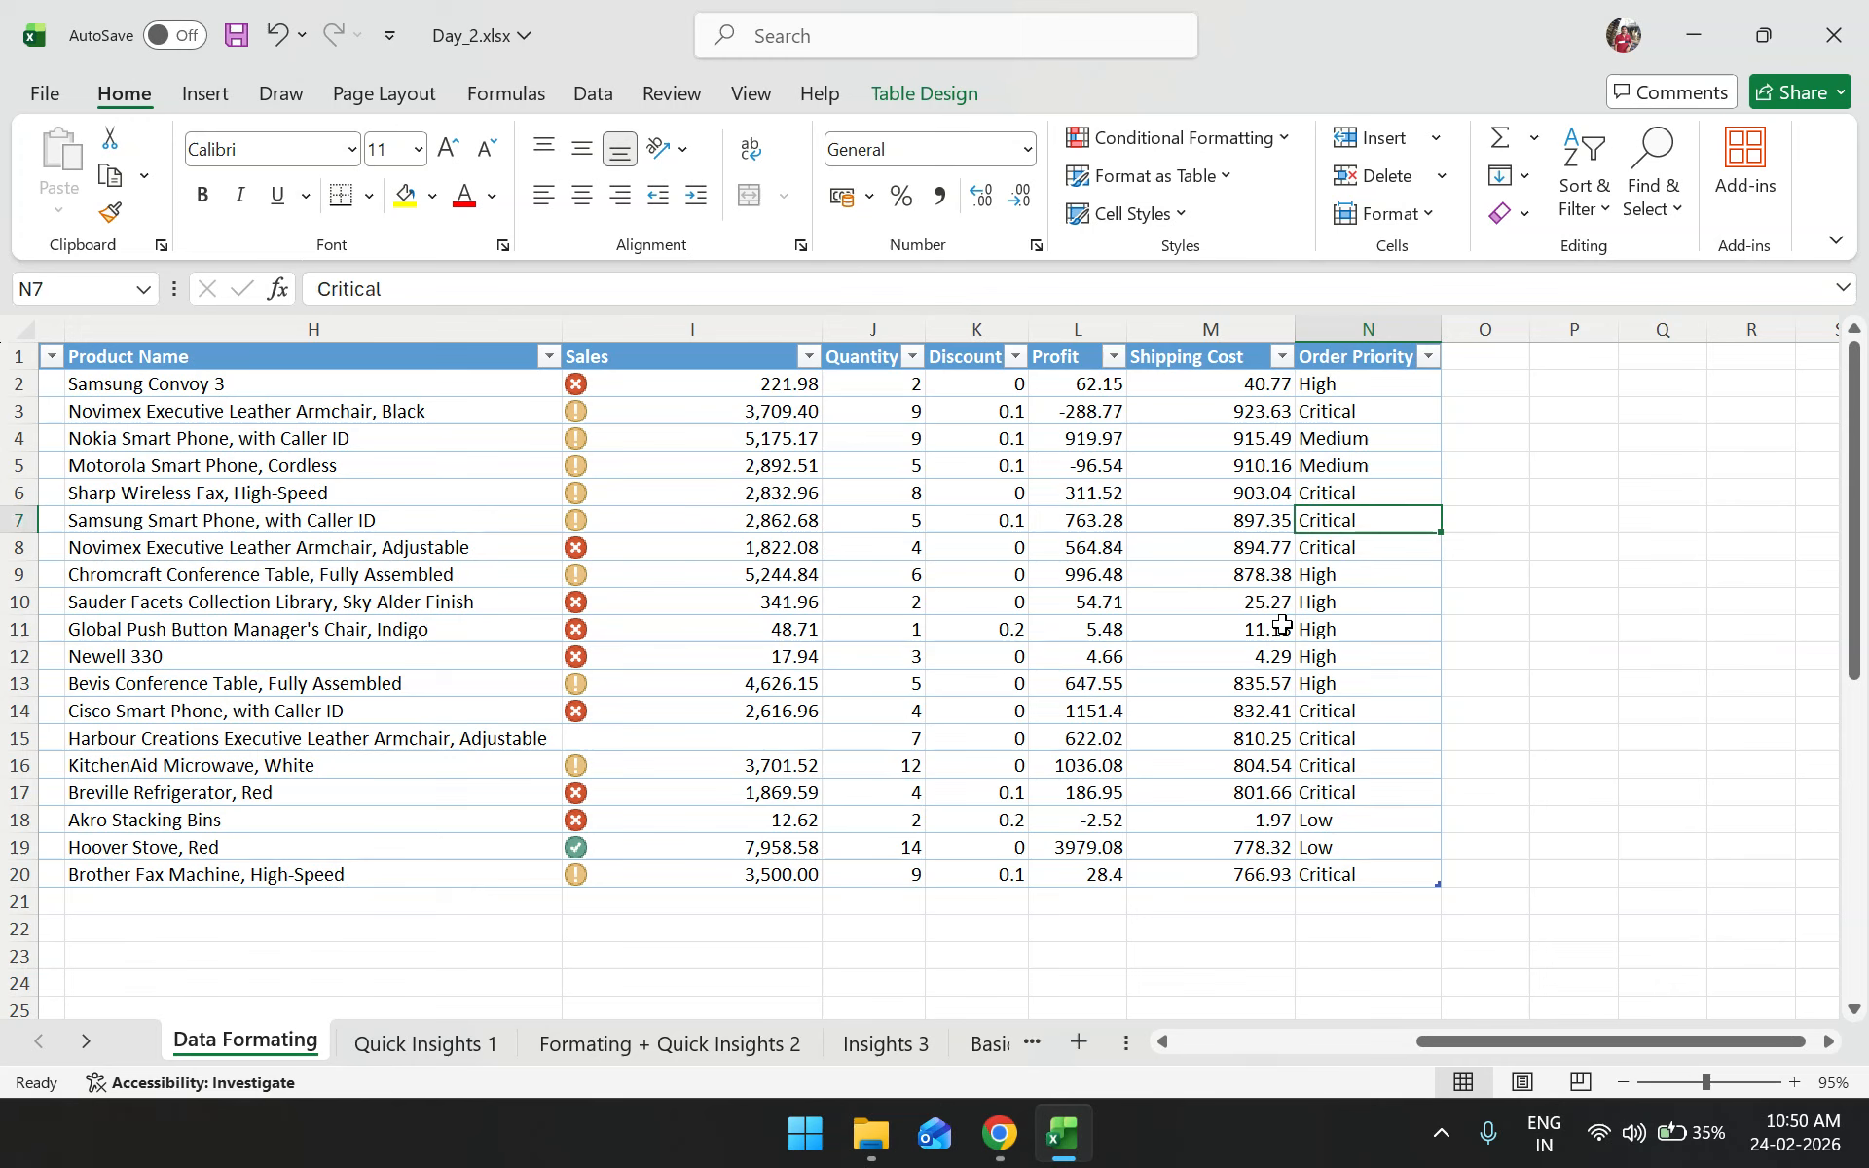
{"action": "key", "text": "Right"}
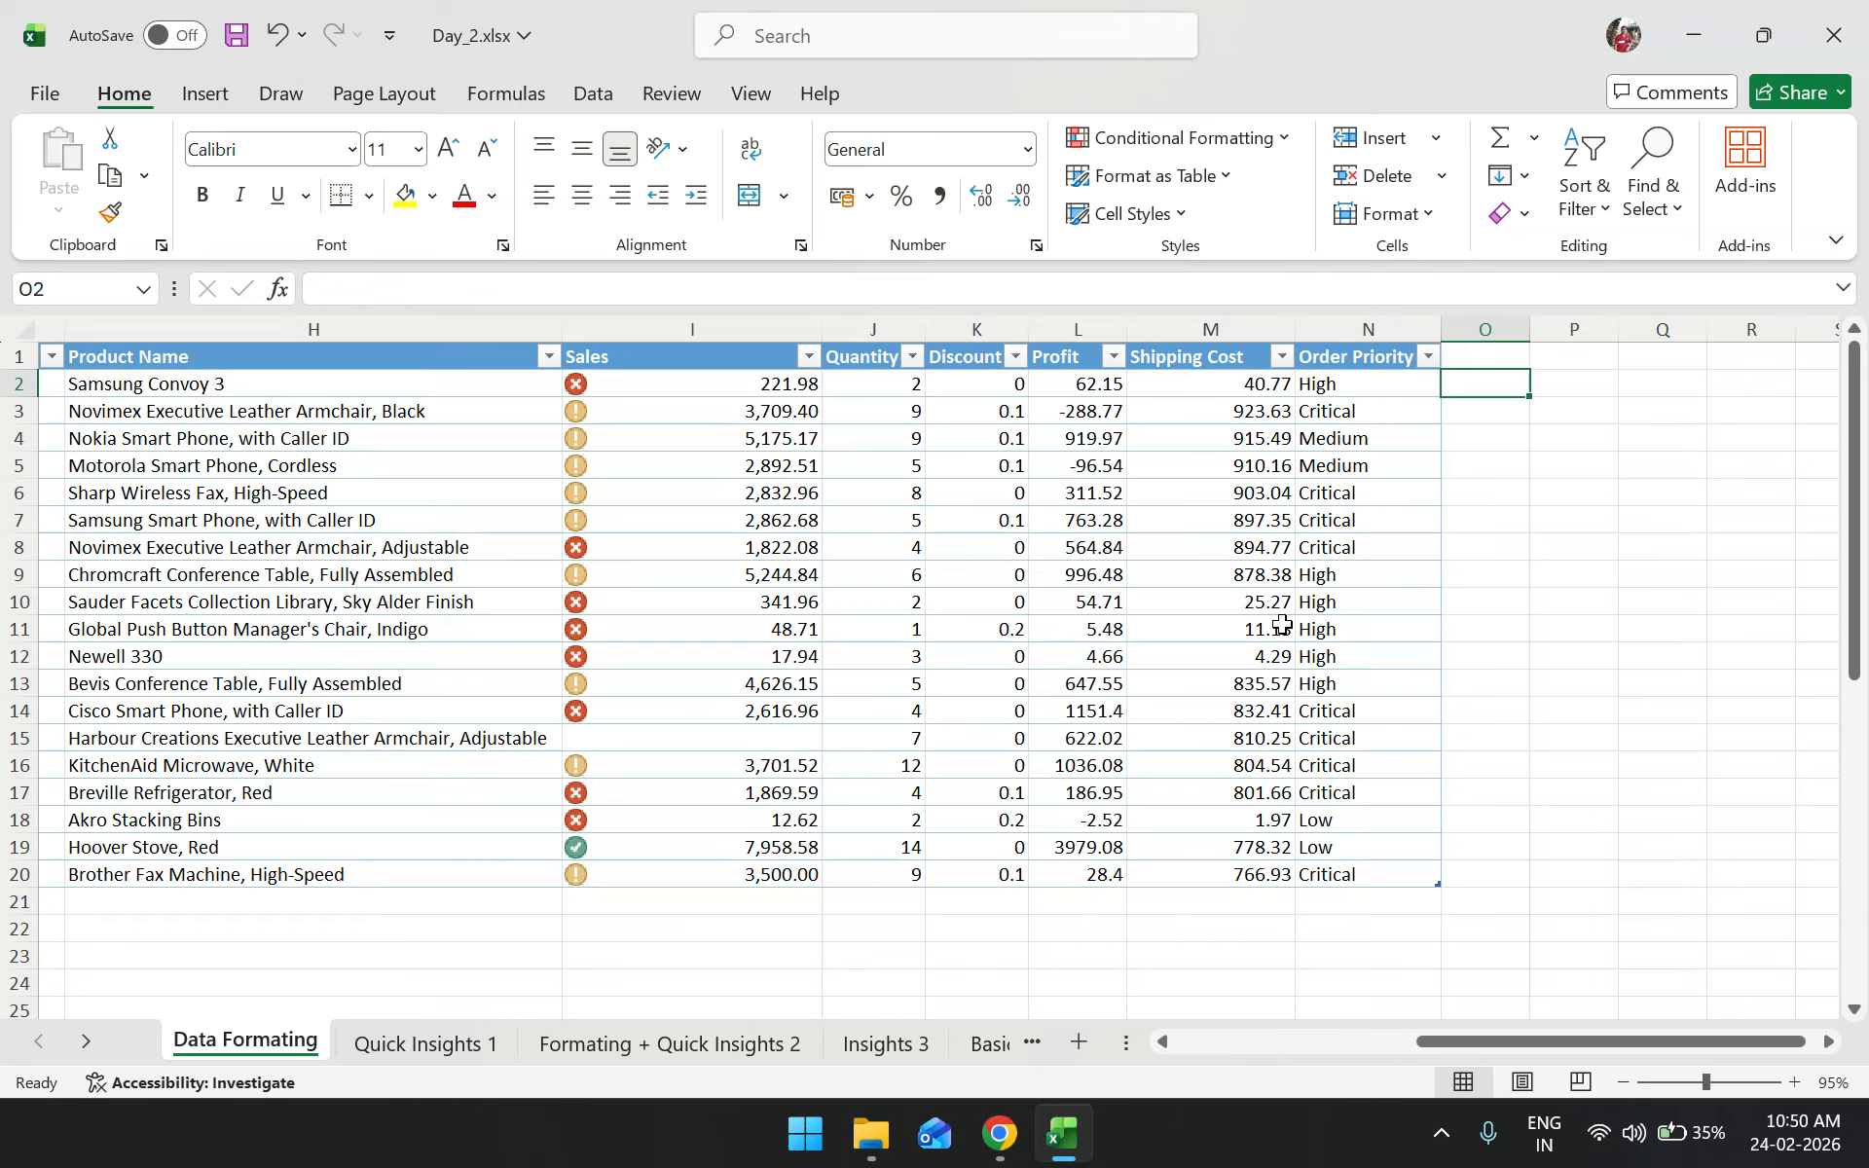
Examine the row 3 entries across the table, from Order Priority back to the Category columns and forward again
{"action": "key", "text": "Left"}
{"action": "key", "text": "Down"}
{"action": "key", "text": "Left"}
{"action": "key", "text": "Left"}
{"action": "key", "text": "Left"}
{"action": "key", "text": "Left"}
{"action": "key", "text": "Left"}
{"action": "key", "text": "Left"}
{"action": "key", "text": "Left"}
{"action": "key", "text": "Left"}
{"action": "key", "text": "Left"}
{"action": "key", "text": "Left"}
{"action": "key", "text": "Right"}
{"action": "key", "text": "Right"}
{"action": "key", "text": "Right"}
{"action": "key", "text": "Right"}
{"action": "key", "text": "Right"}
{"action": "key", "text": "Right"}
{"action": "key", "text": "Right"}
{"action": "key", "text": "Right"}
{"action": "key", "text": "Right"}
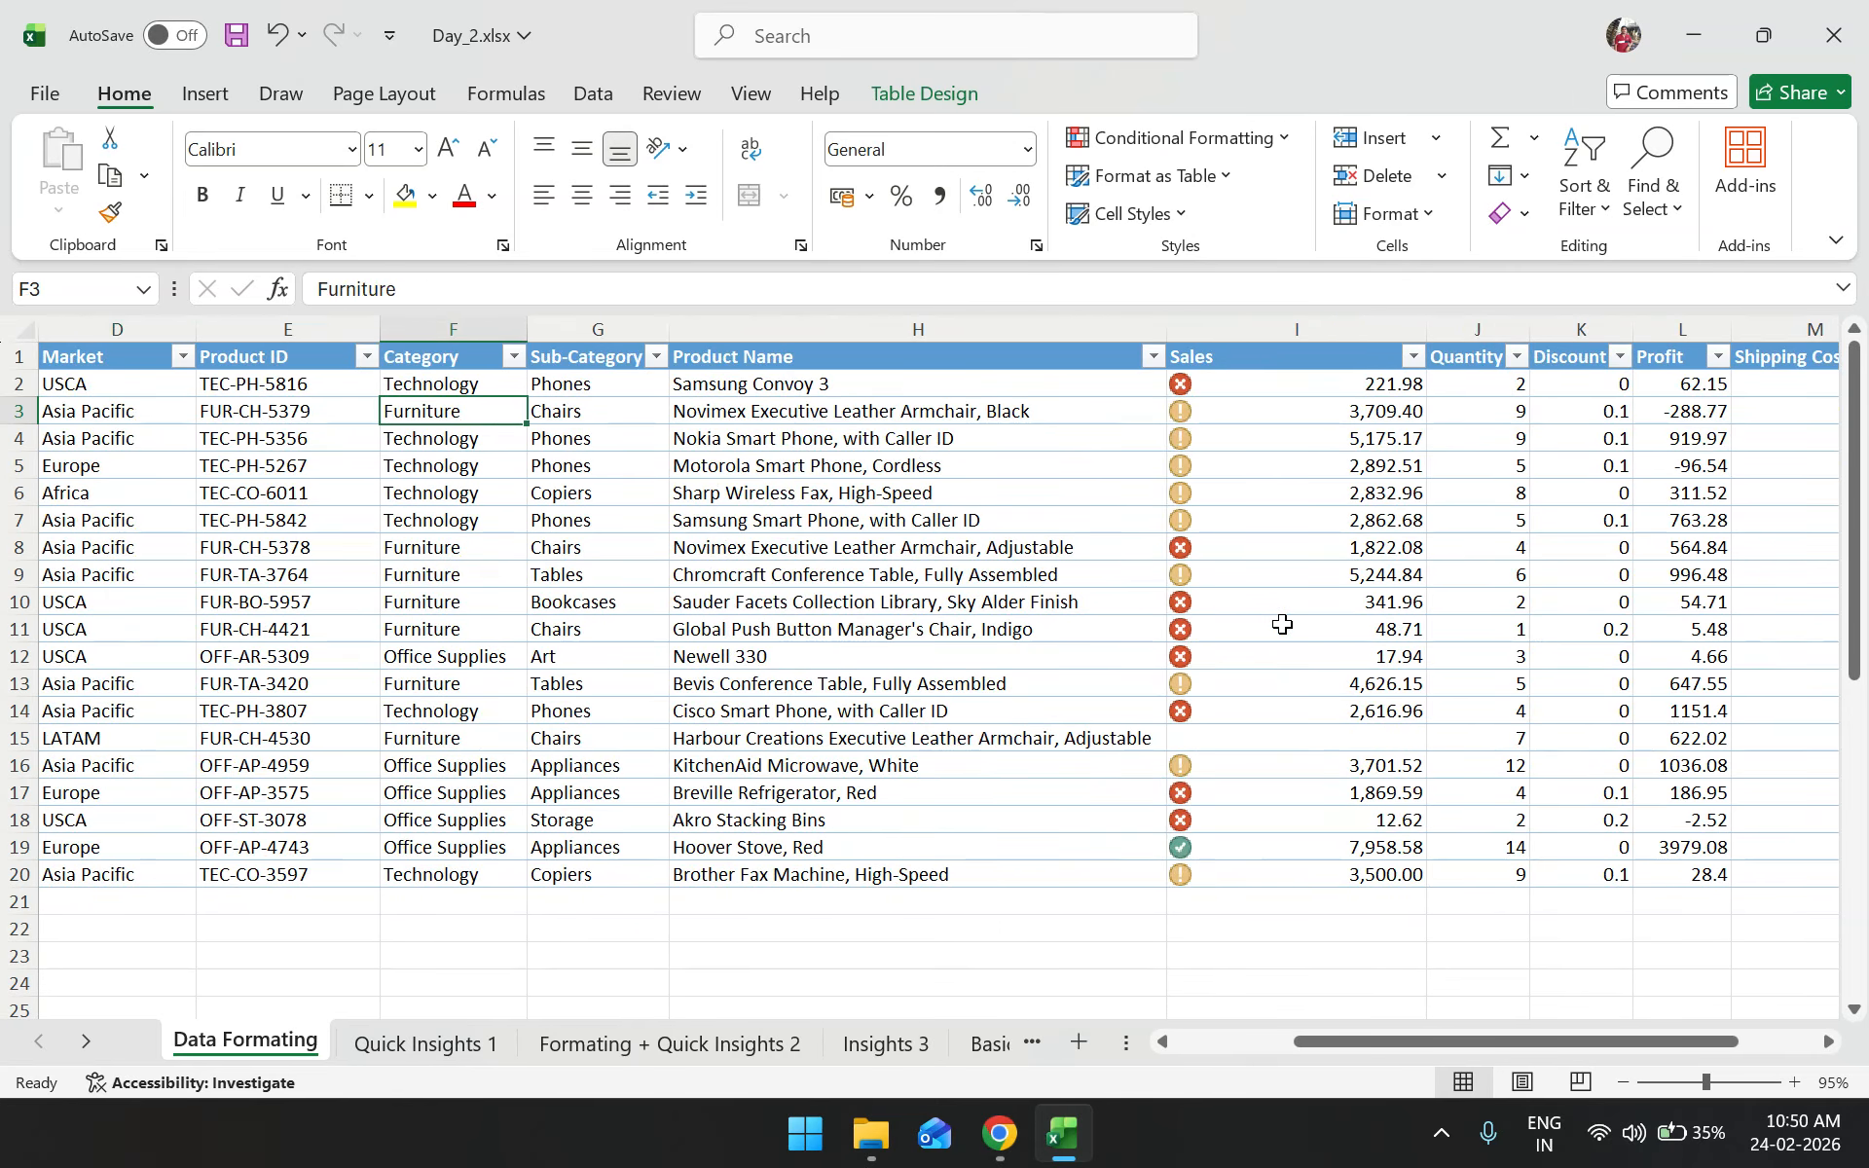
{"action": "key", "text": "Left"}
{"action": "key", "text": "Left"}
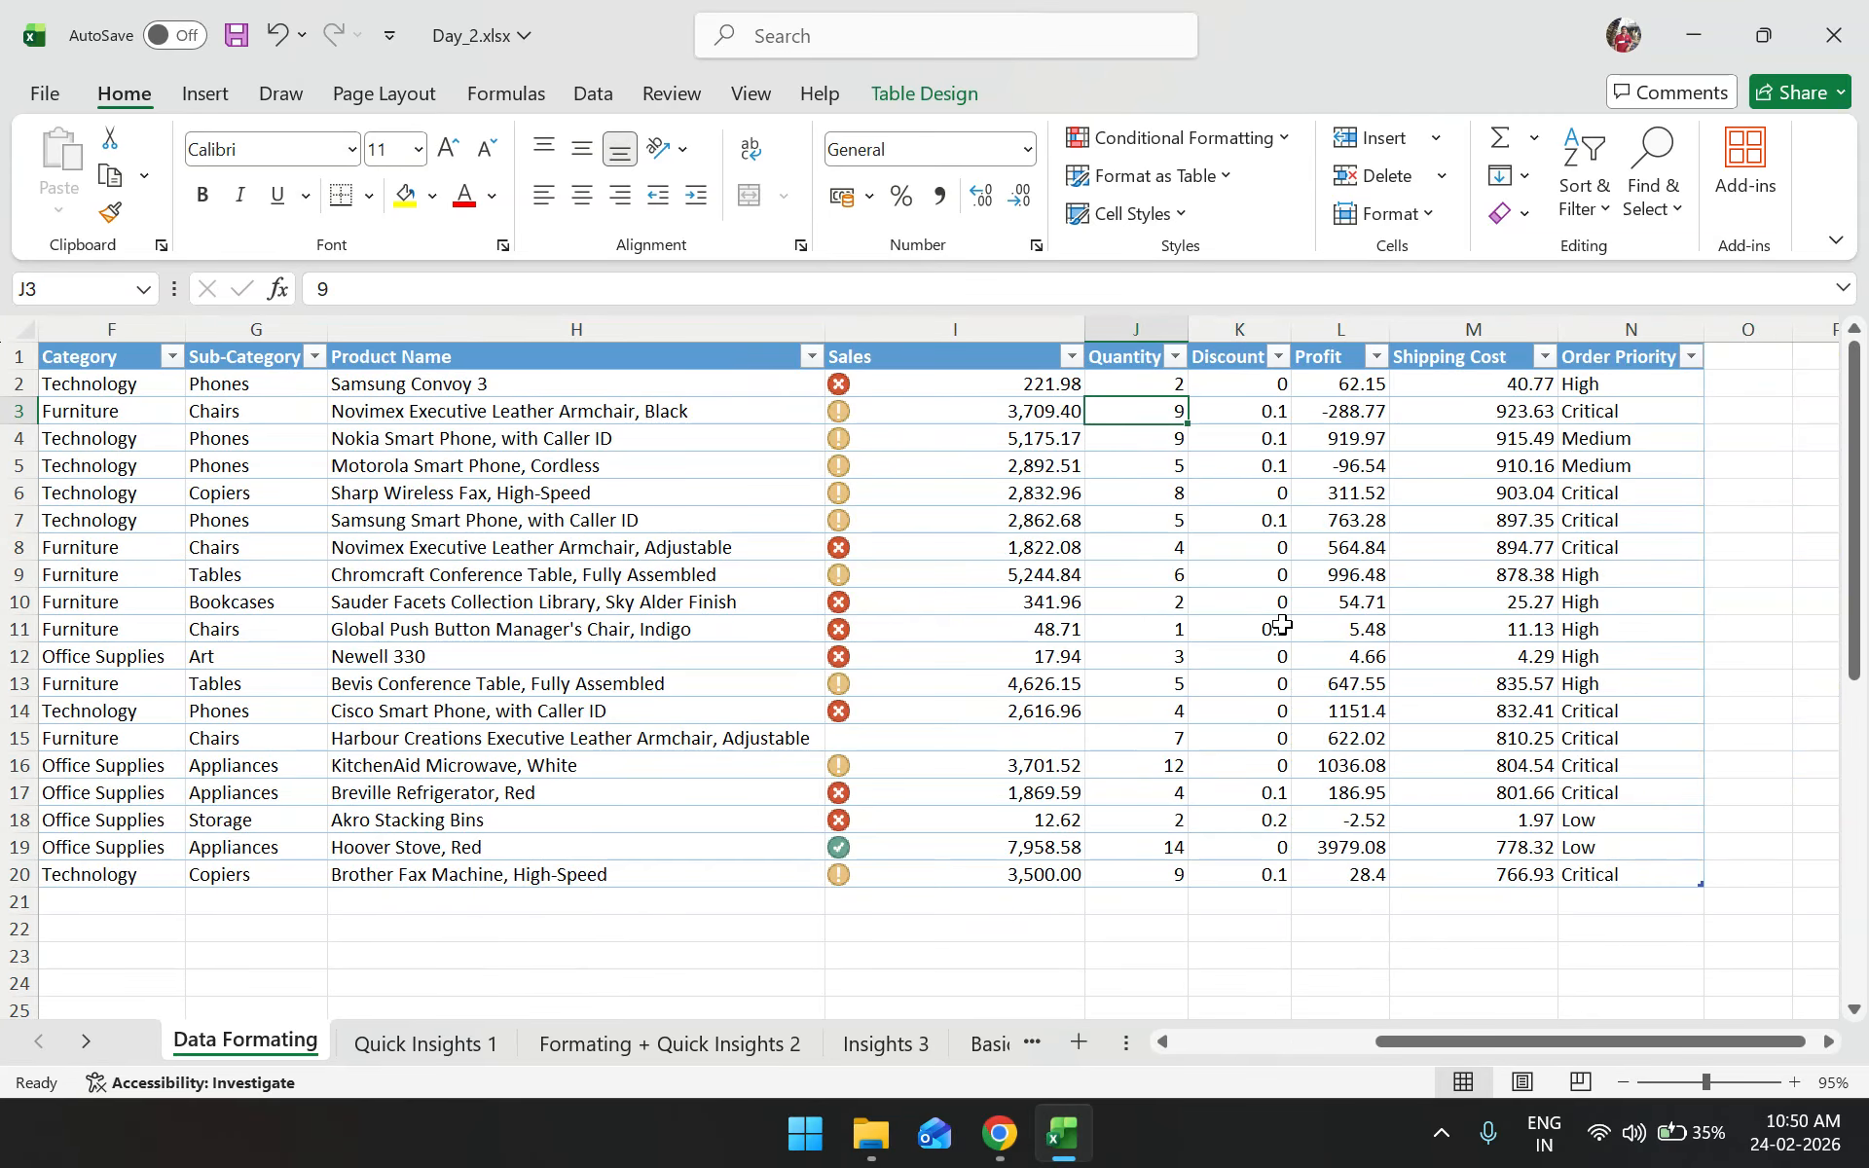
Examine the Sales values in I2:I20 against their circled symbols, checking individual cells in rows 17 to 20 and row 2
{"action": "left_click", "coordinate": [970, 383]}
{"action": "left_click_drag", "start_coordinate": [971, 383], "coordinate": [985, 866]}
{"action": "left_click", "coordinate": [986, 868]}
{"action": "left_click", "coordinate": [992, 839]}
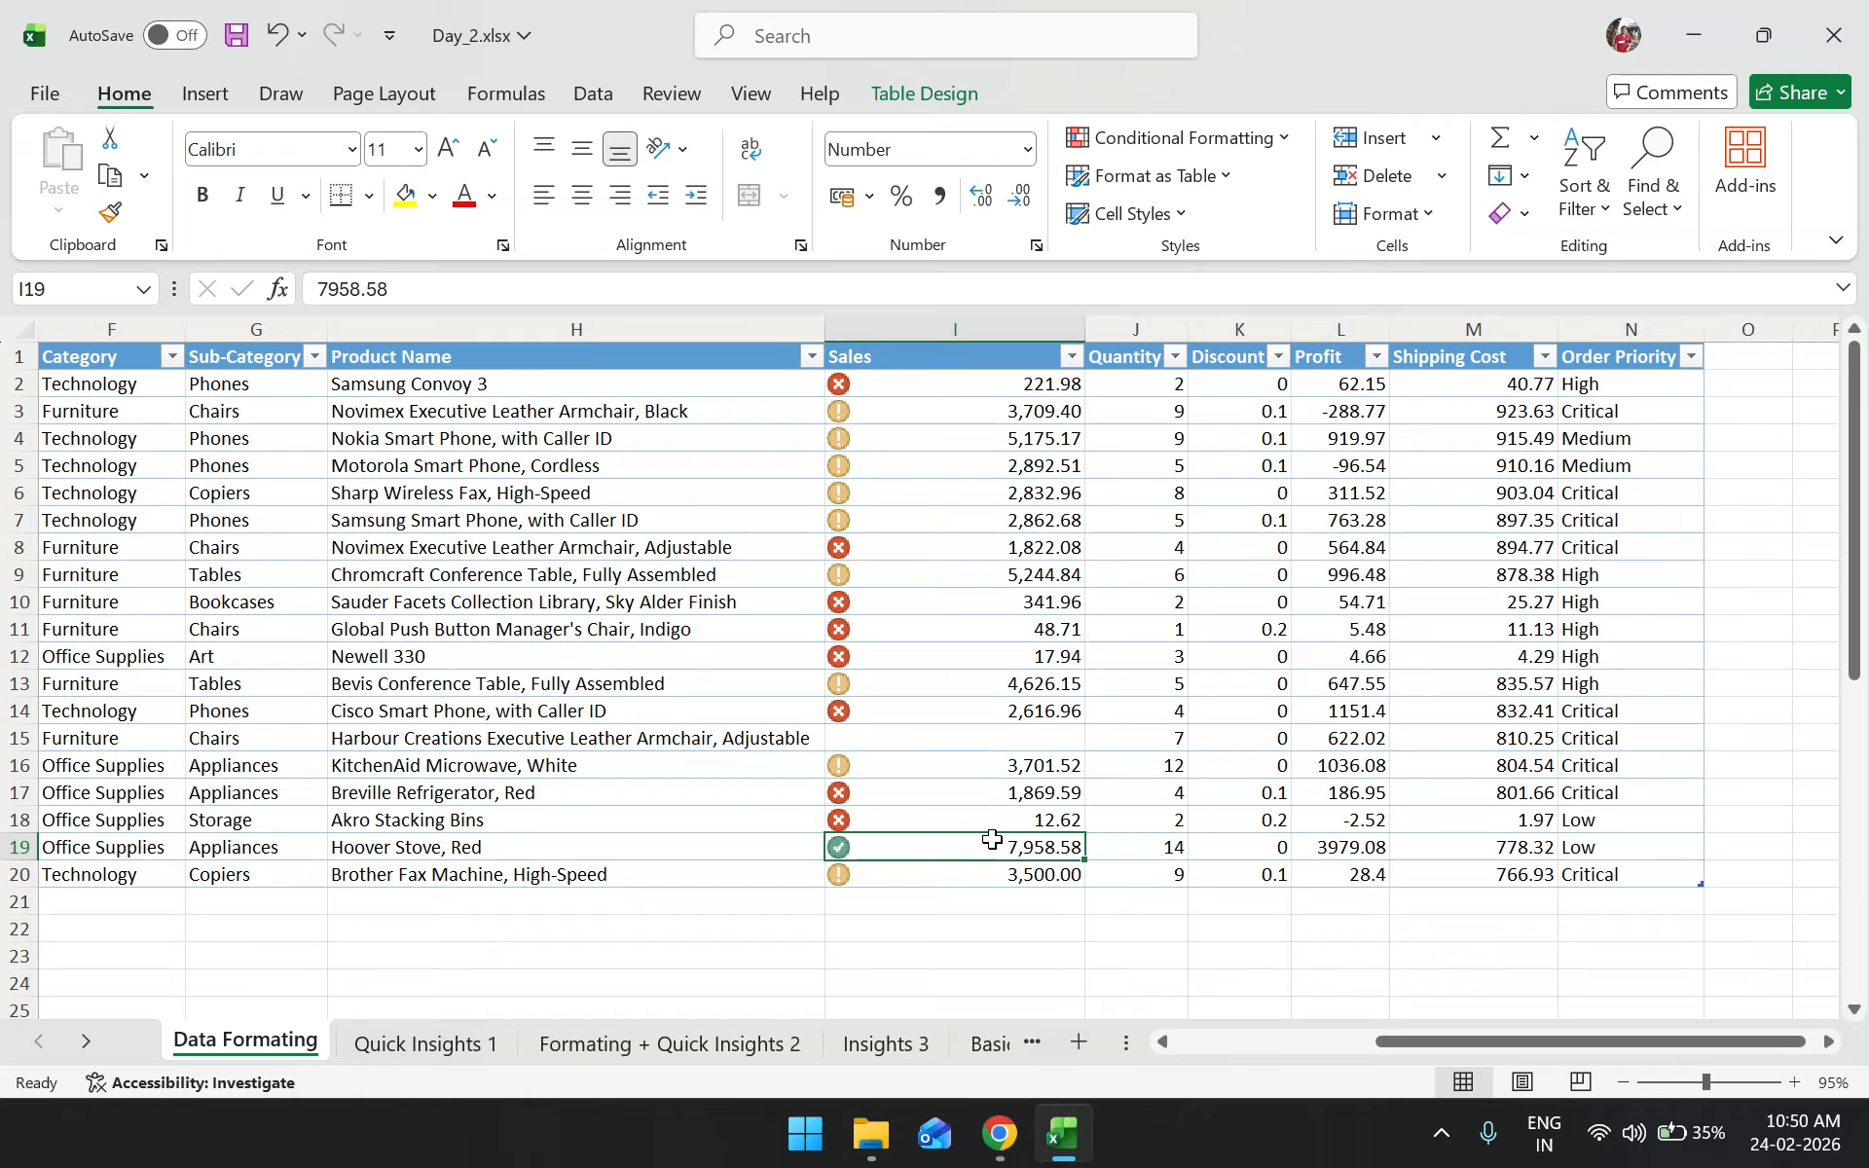
{"action": "left_click", "coordinate": [958, 809]}
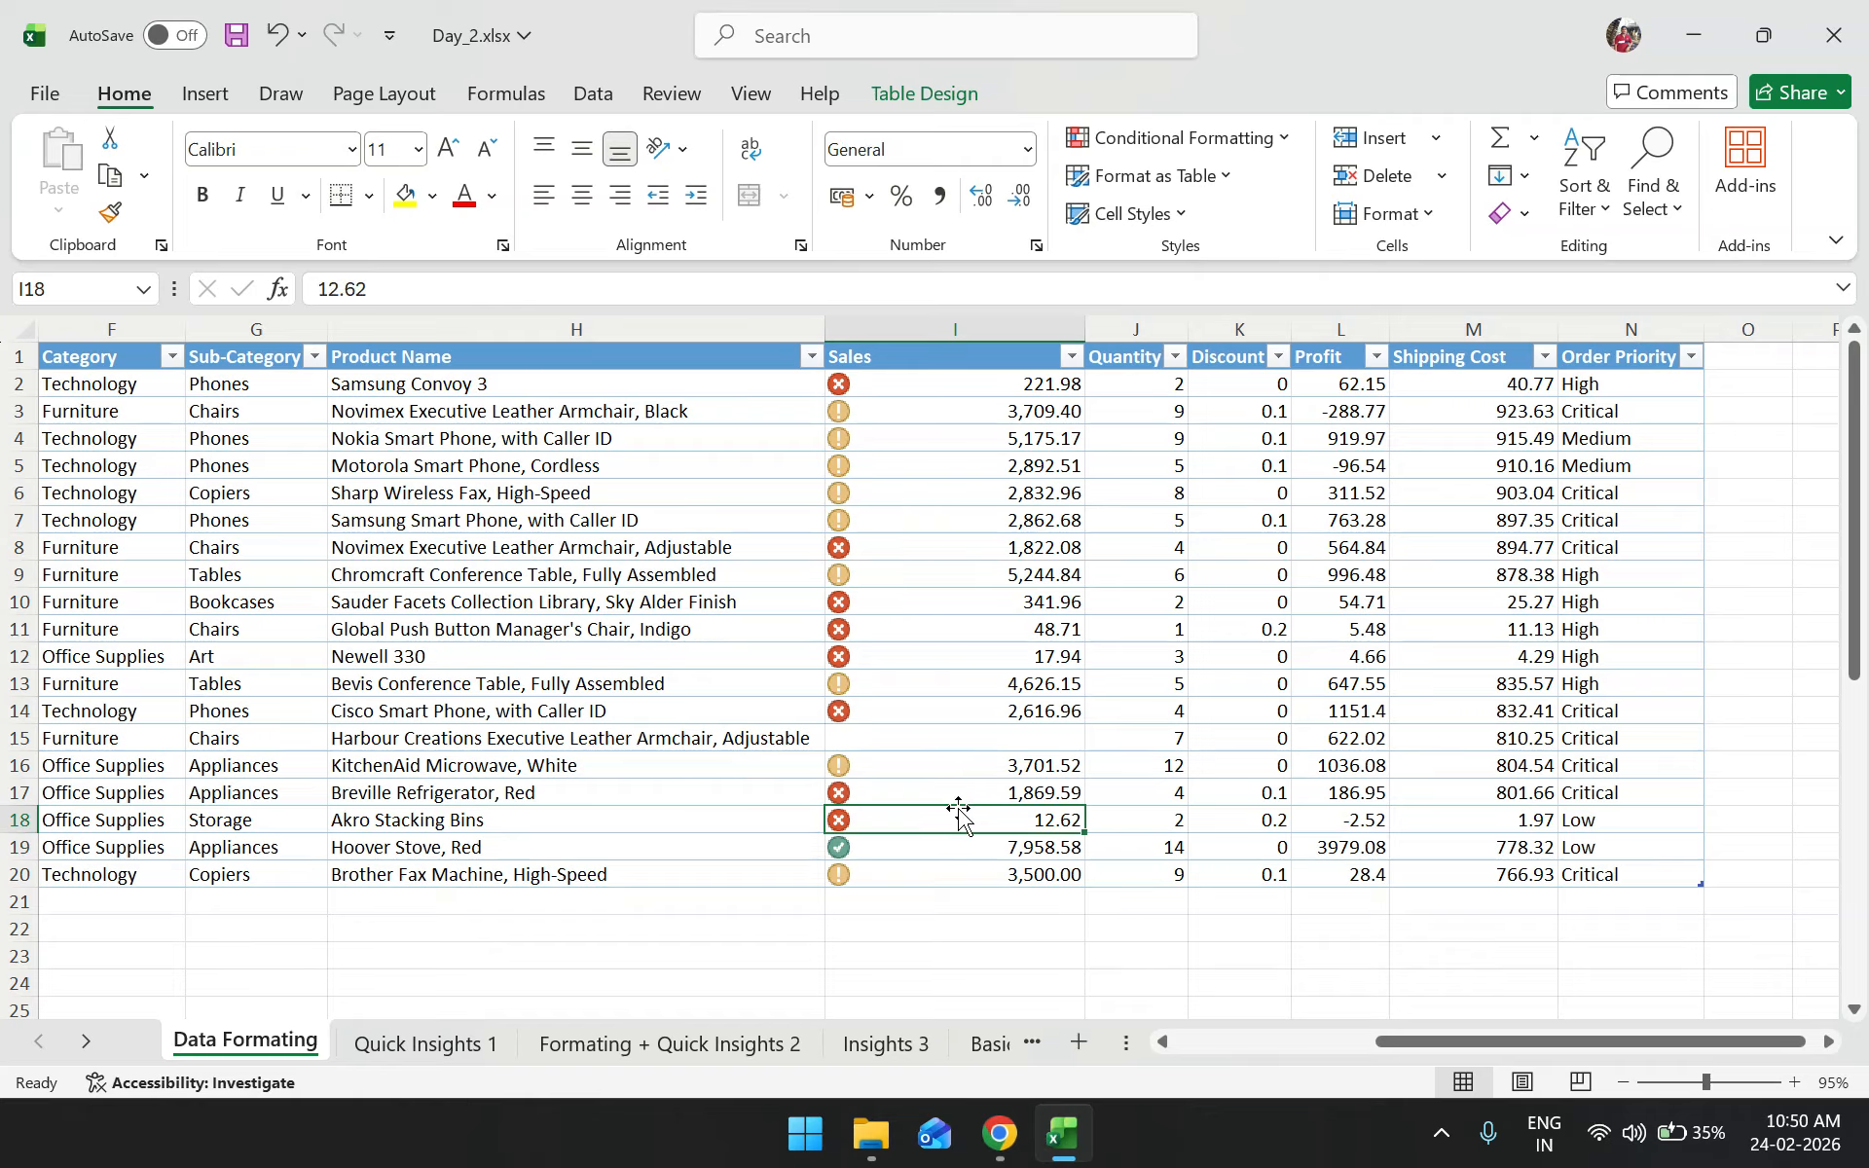
{"action": "left_click", "coordinate": [951, 784]}
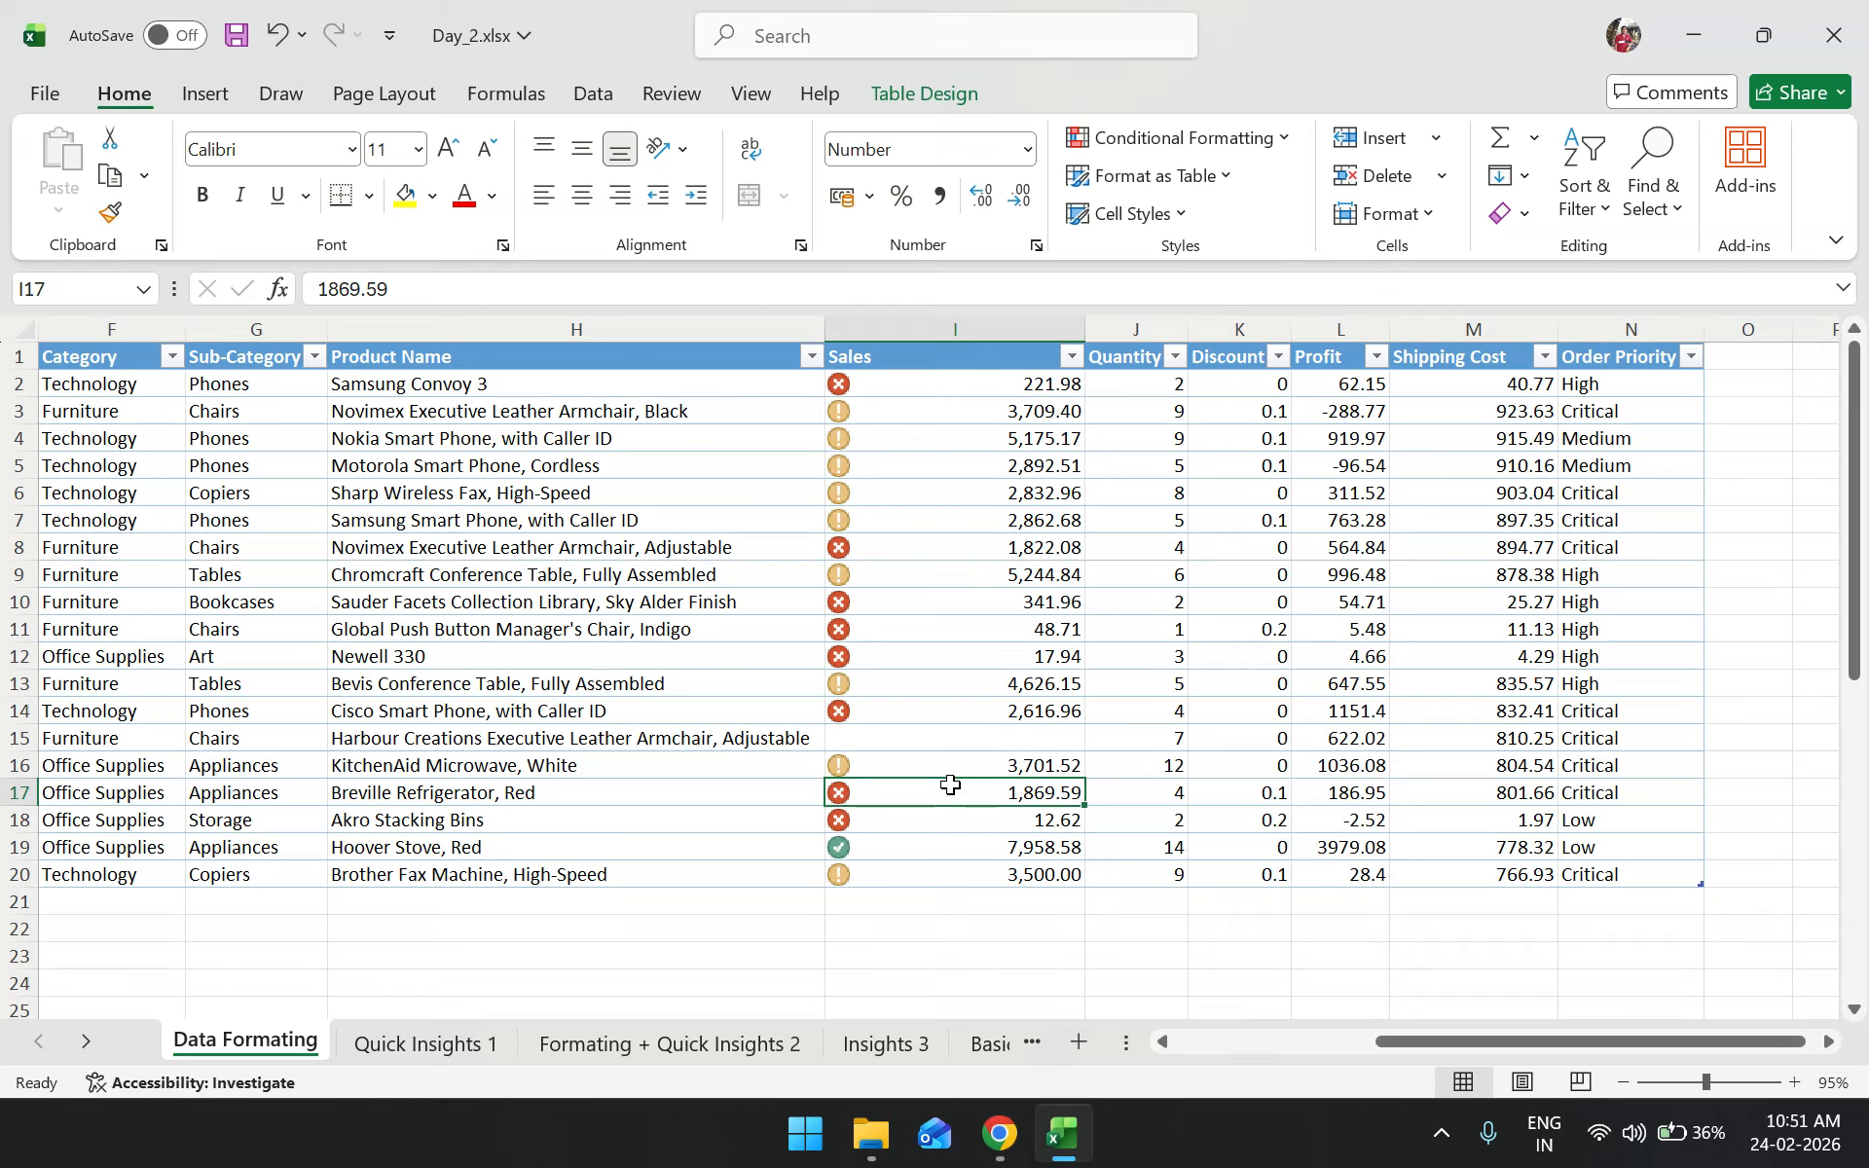
{"action": "left_click", "coordinate": [888, 393]}
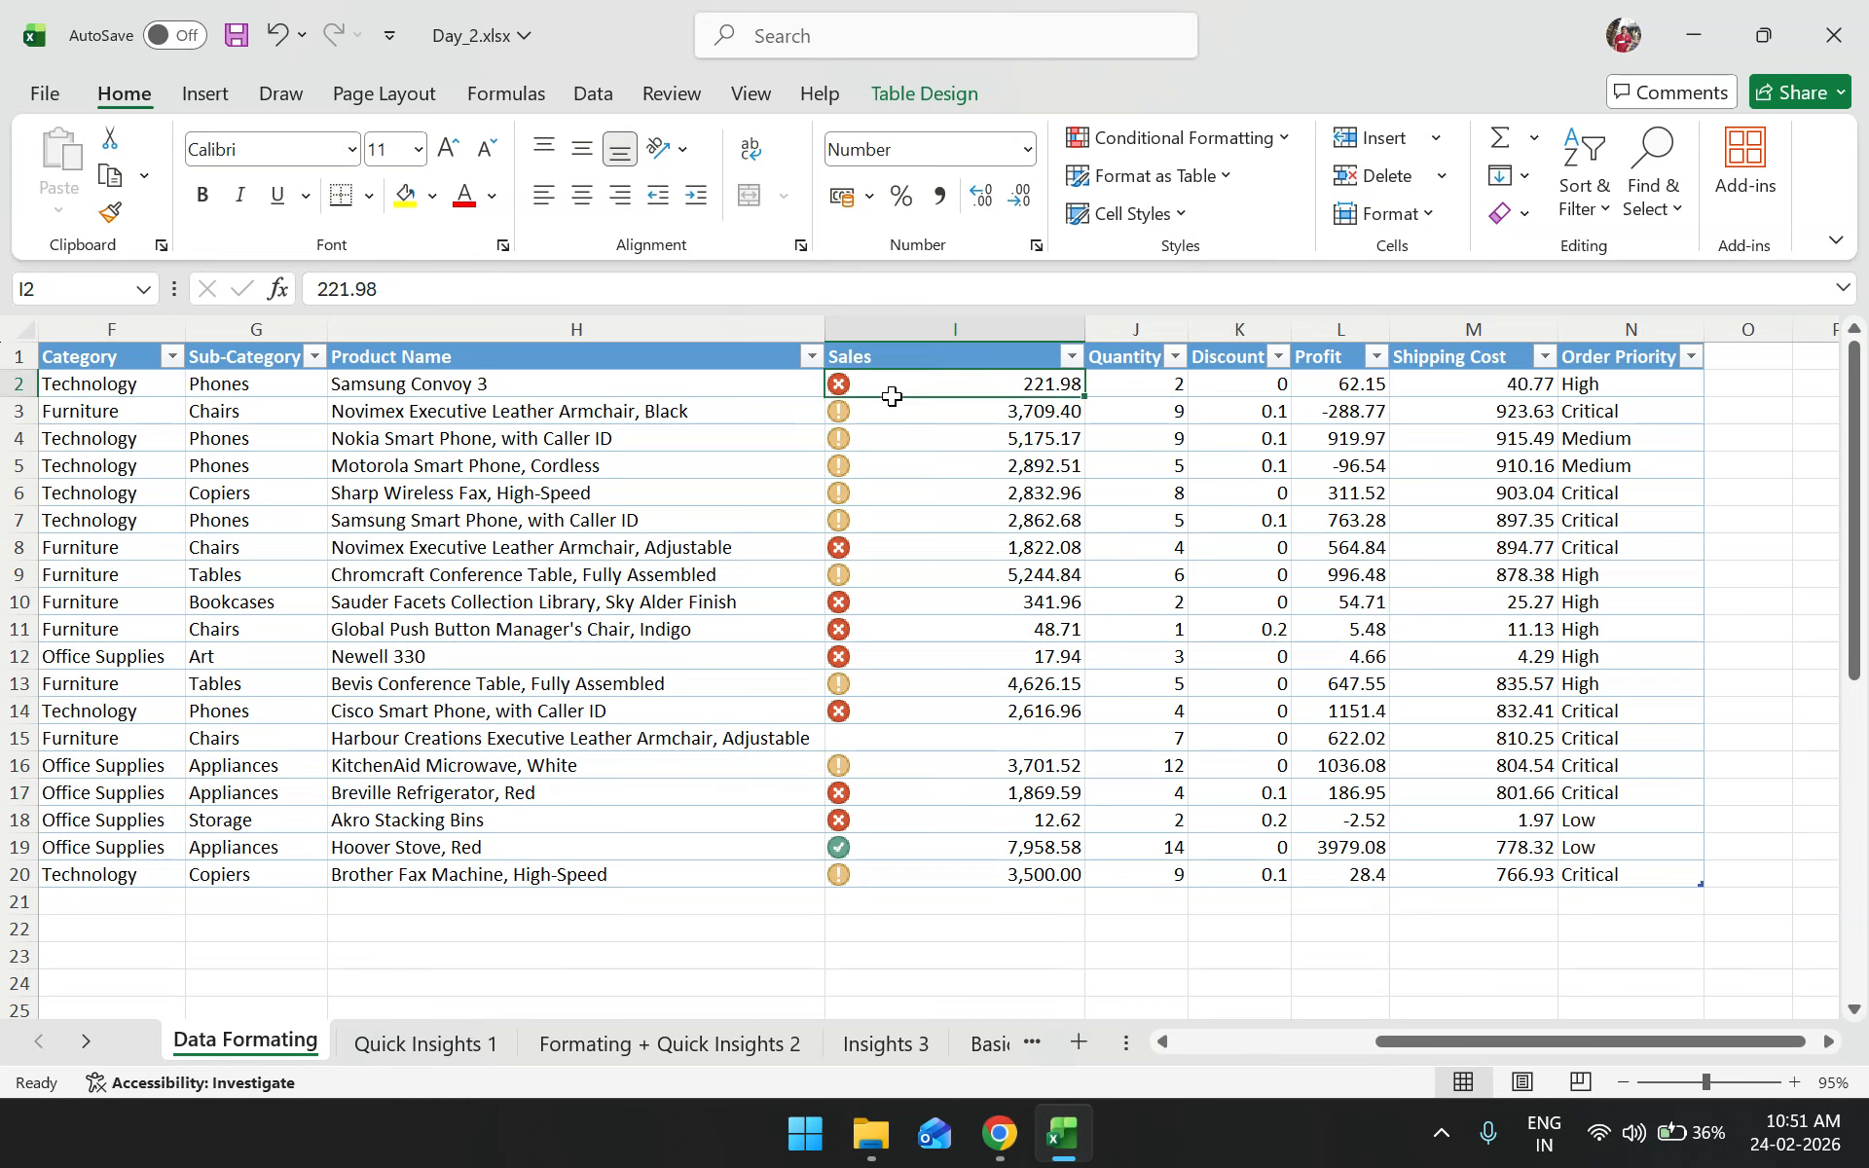
Review the conditional formatting rules applied to this table in the Rules Manager
{"action": "left_click", "coordinate": [1283, 140]}
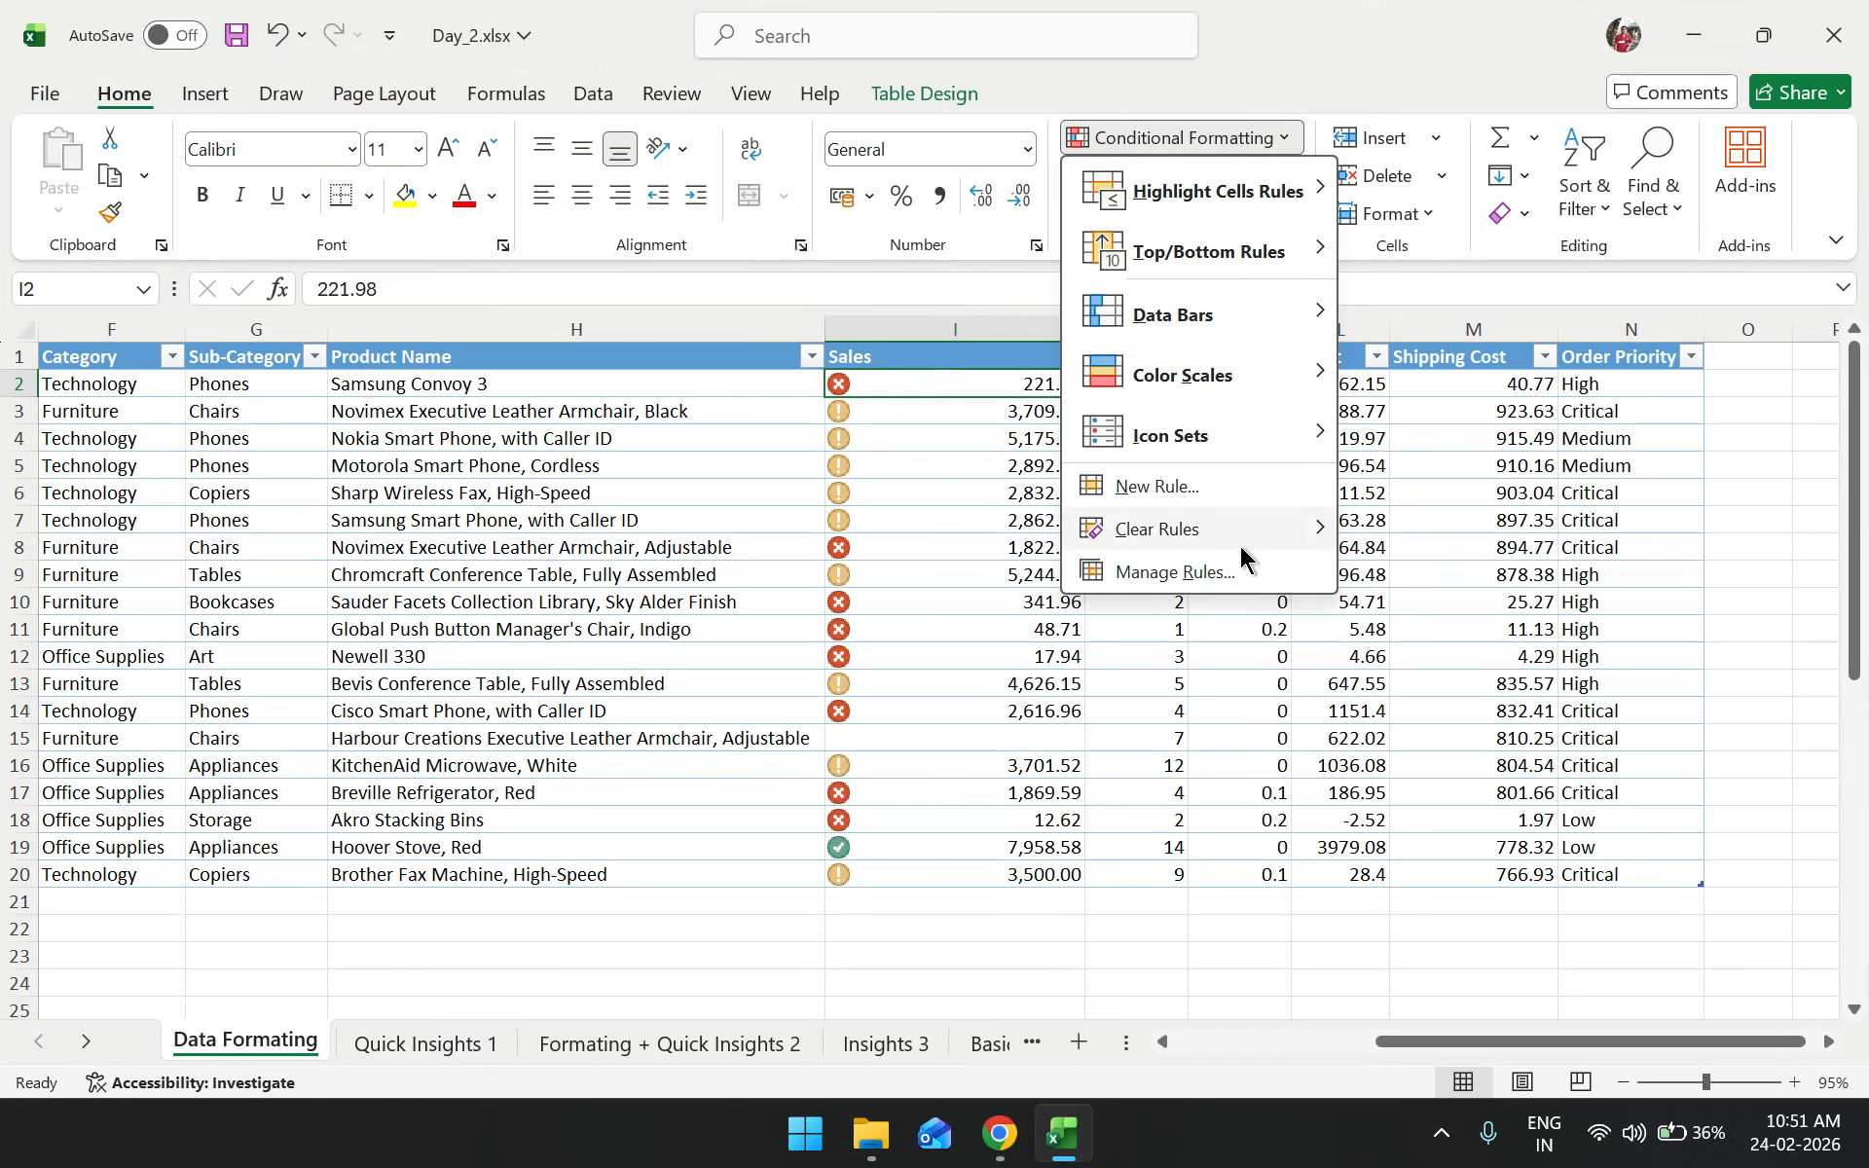
{"action": "left_click", "coordinate": [1228, 573]}
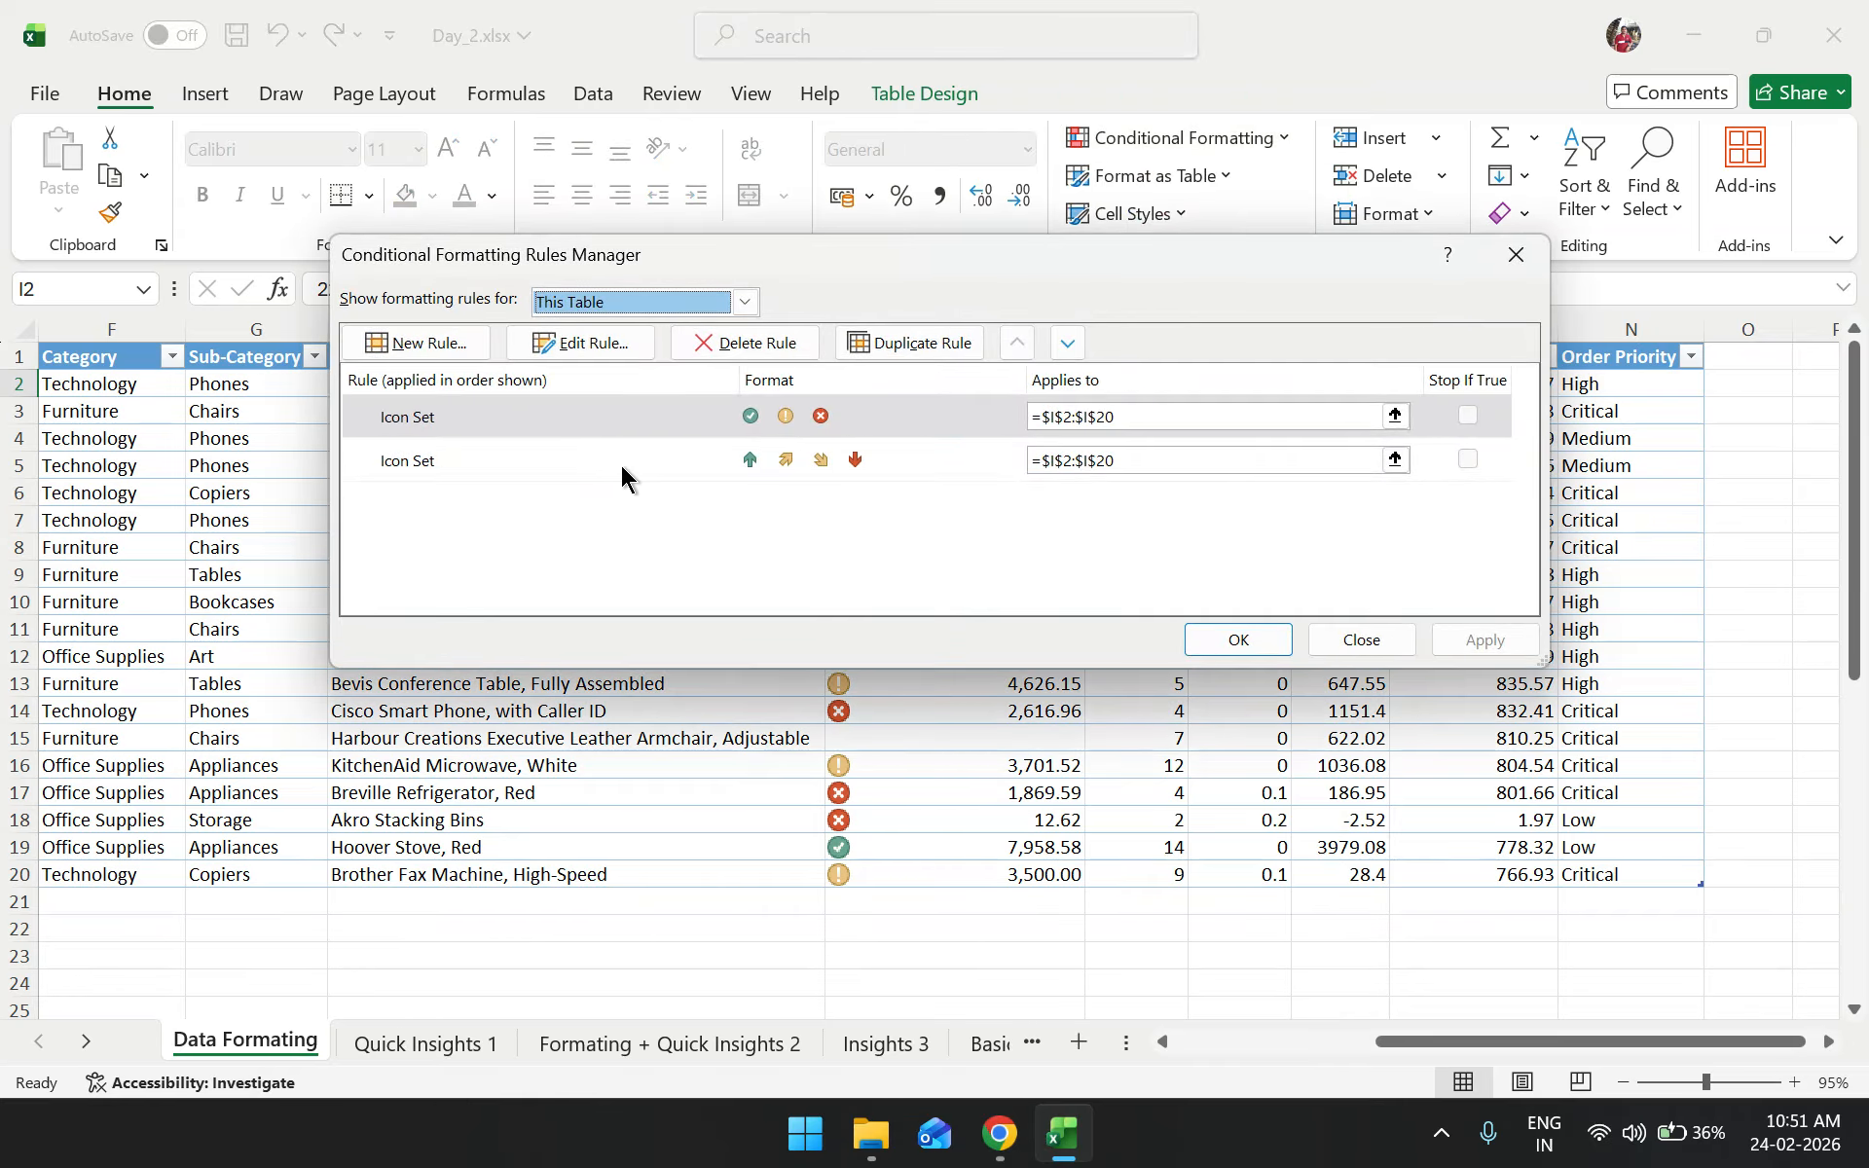
{"action": "left_click", "coordinate": [1518, 260]}
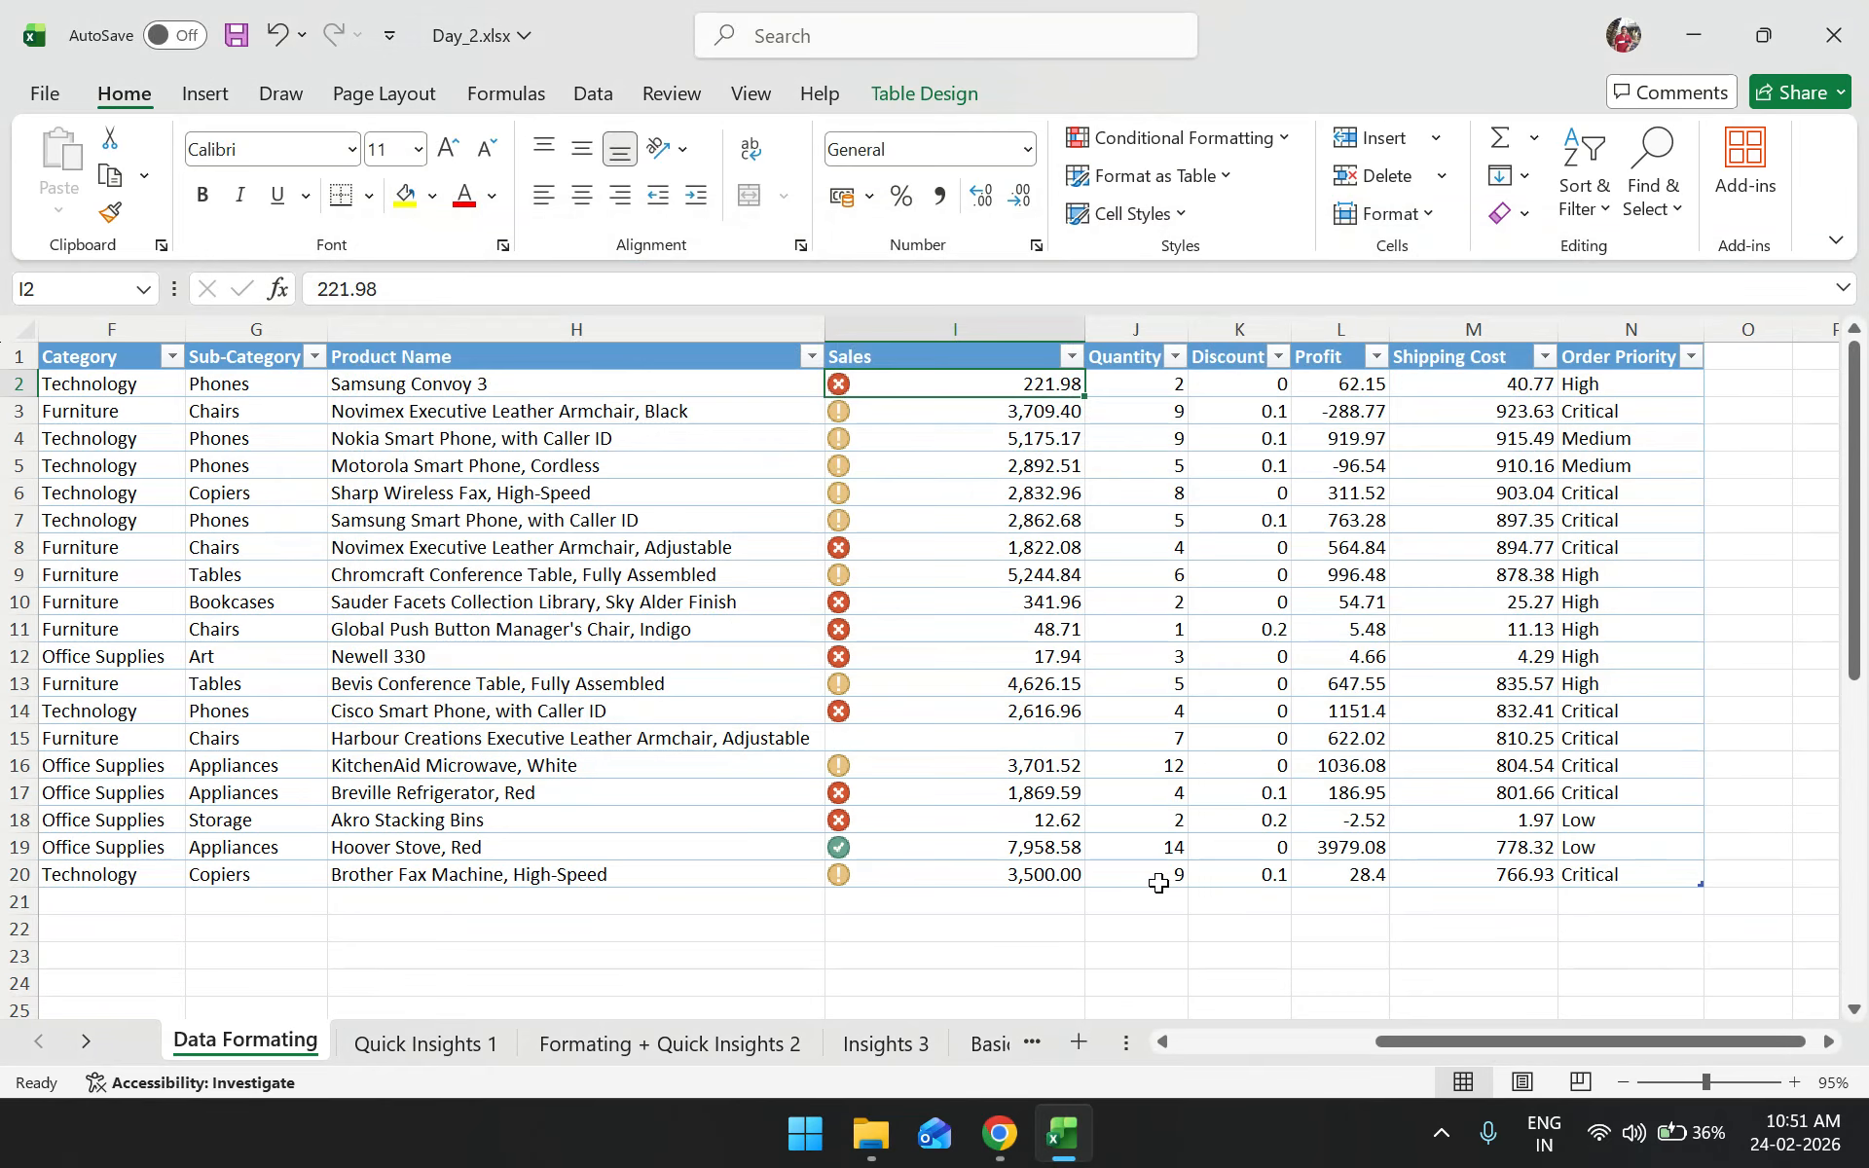
Switch to the Google Meet call in Chrome and cast the meeting to the TV device
{"action": "left_click", "coordinate": [1009, 1146]}
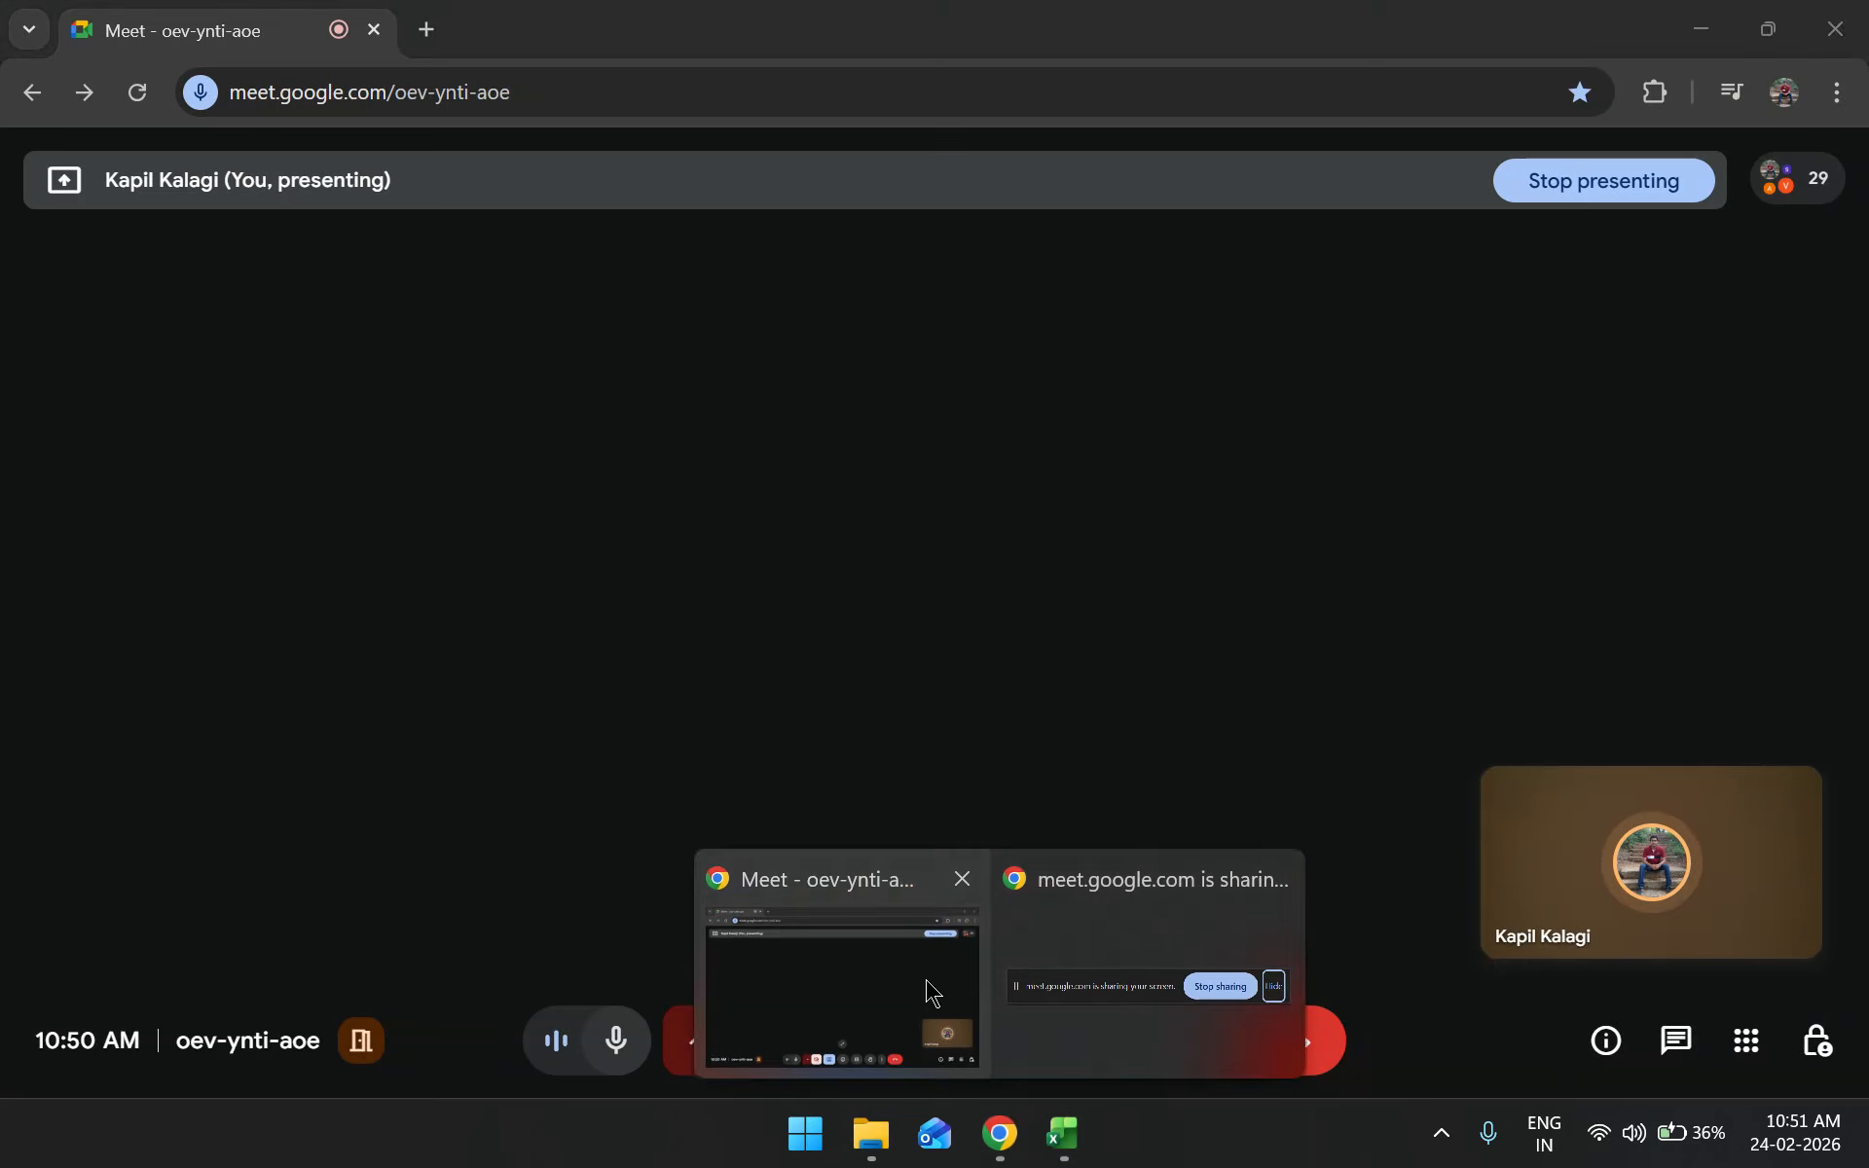
{"action": "left_click", "coordinate": [930, 995]}
{"action": "left_click", "coordinate": [1219, 1047]}
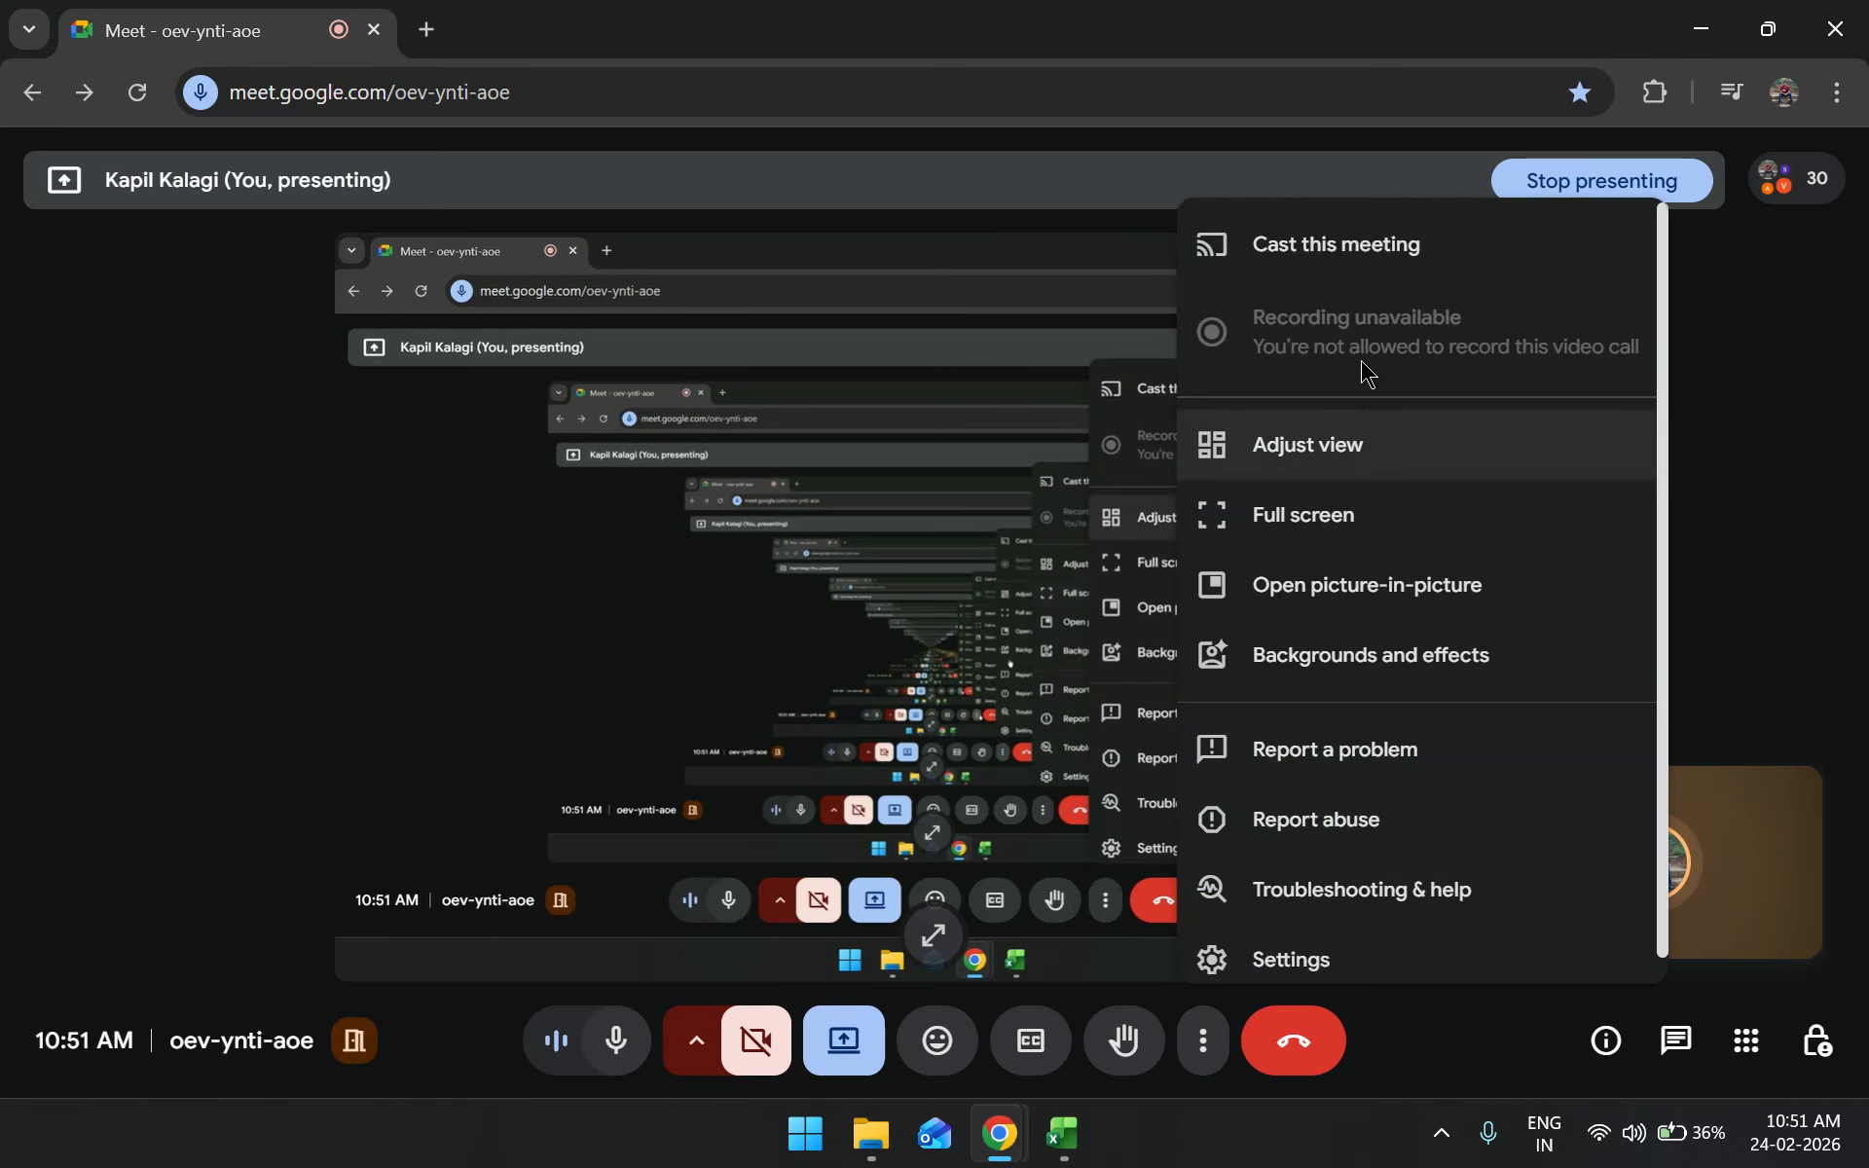
{"action": "left_click", "coordinate": [1360, 248]}
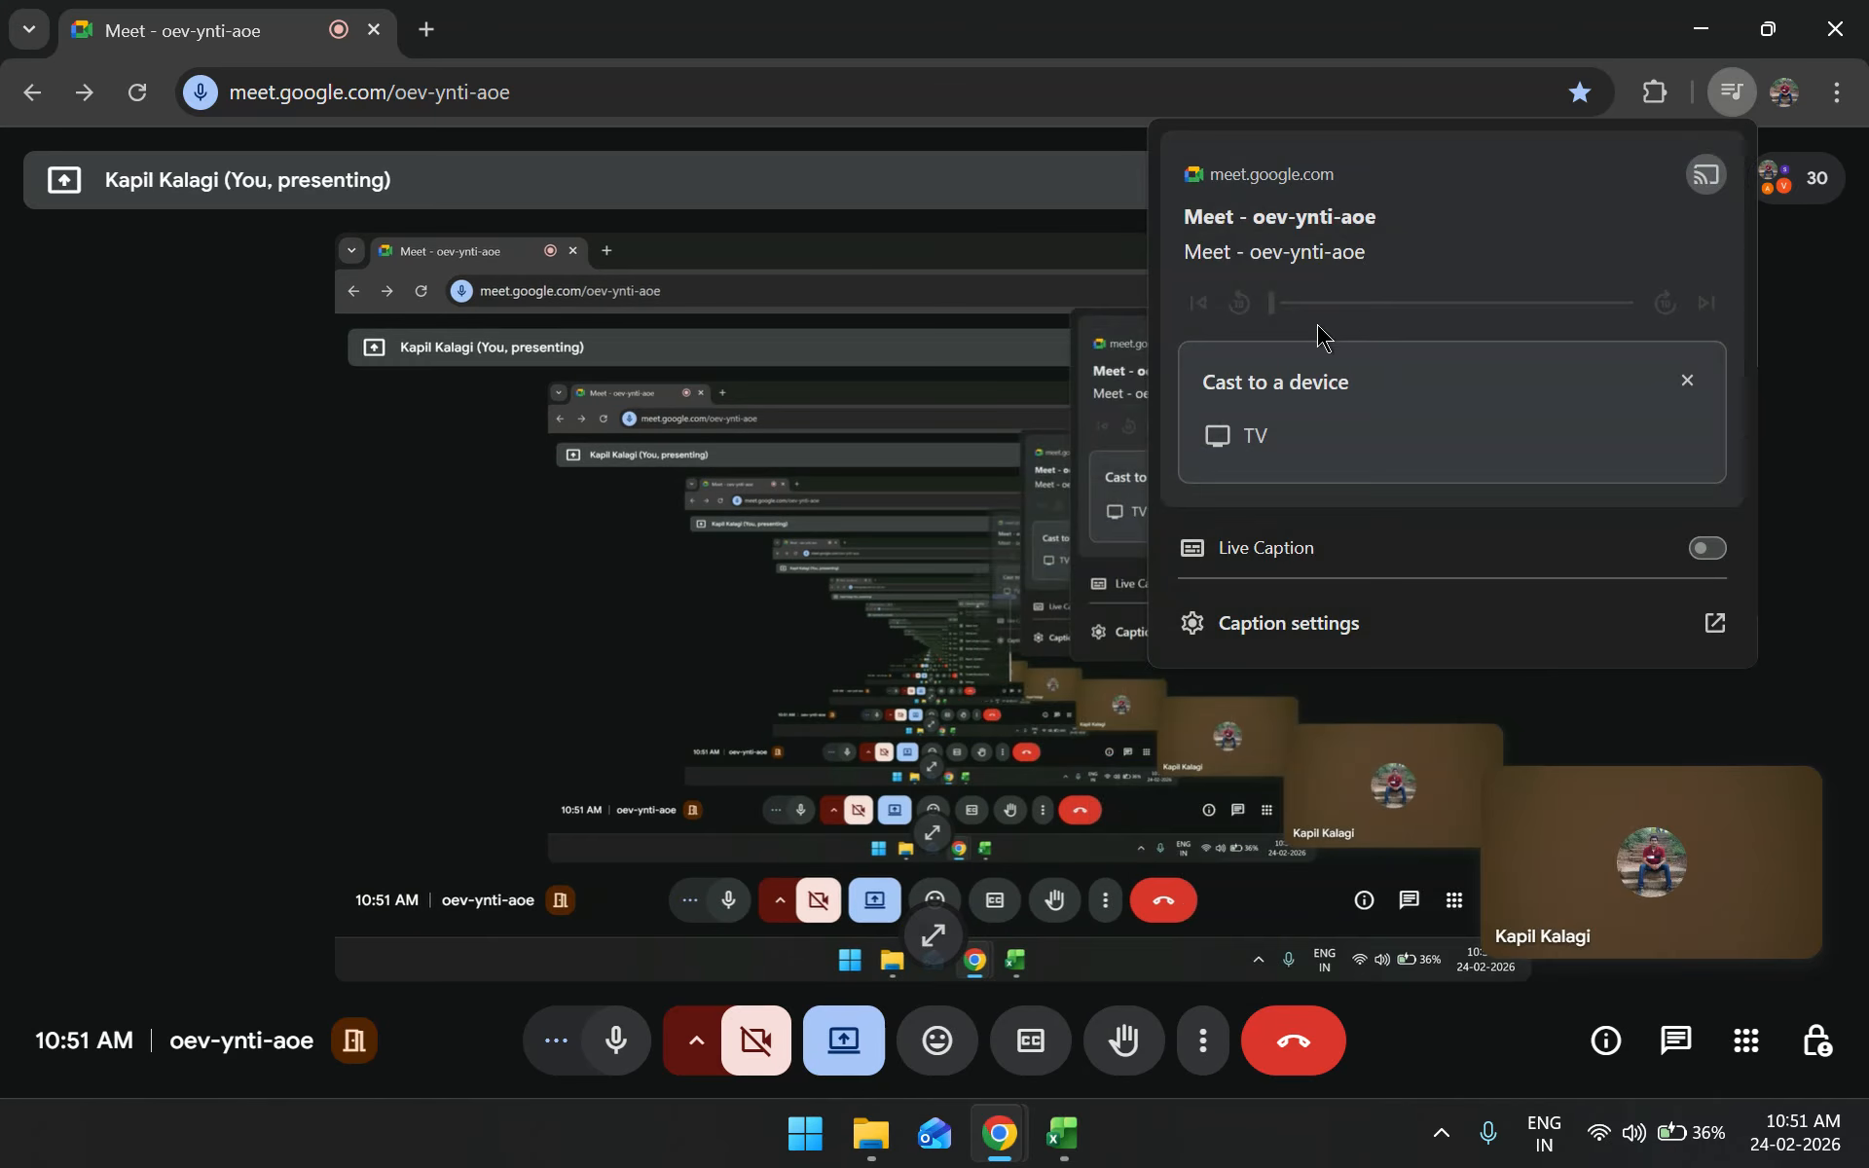
{"action": "left_click", "coordinate": [1265, 437]}
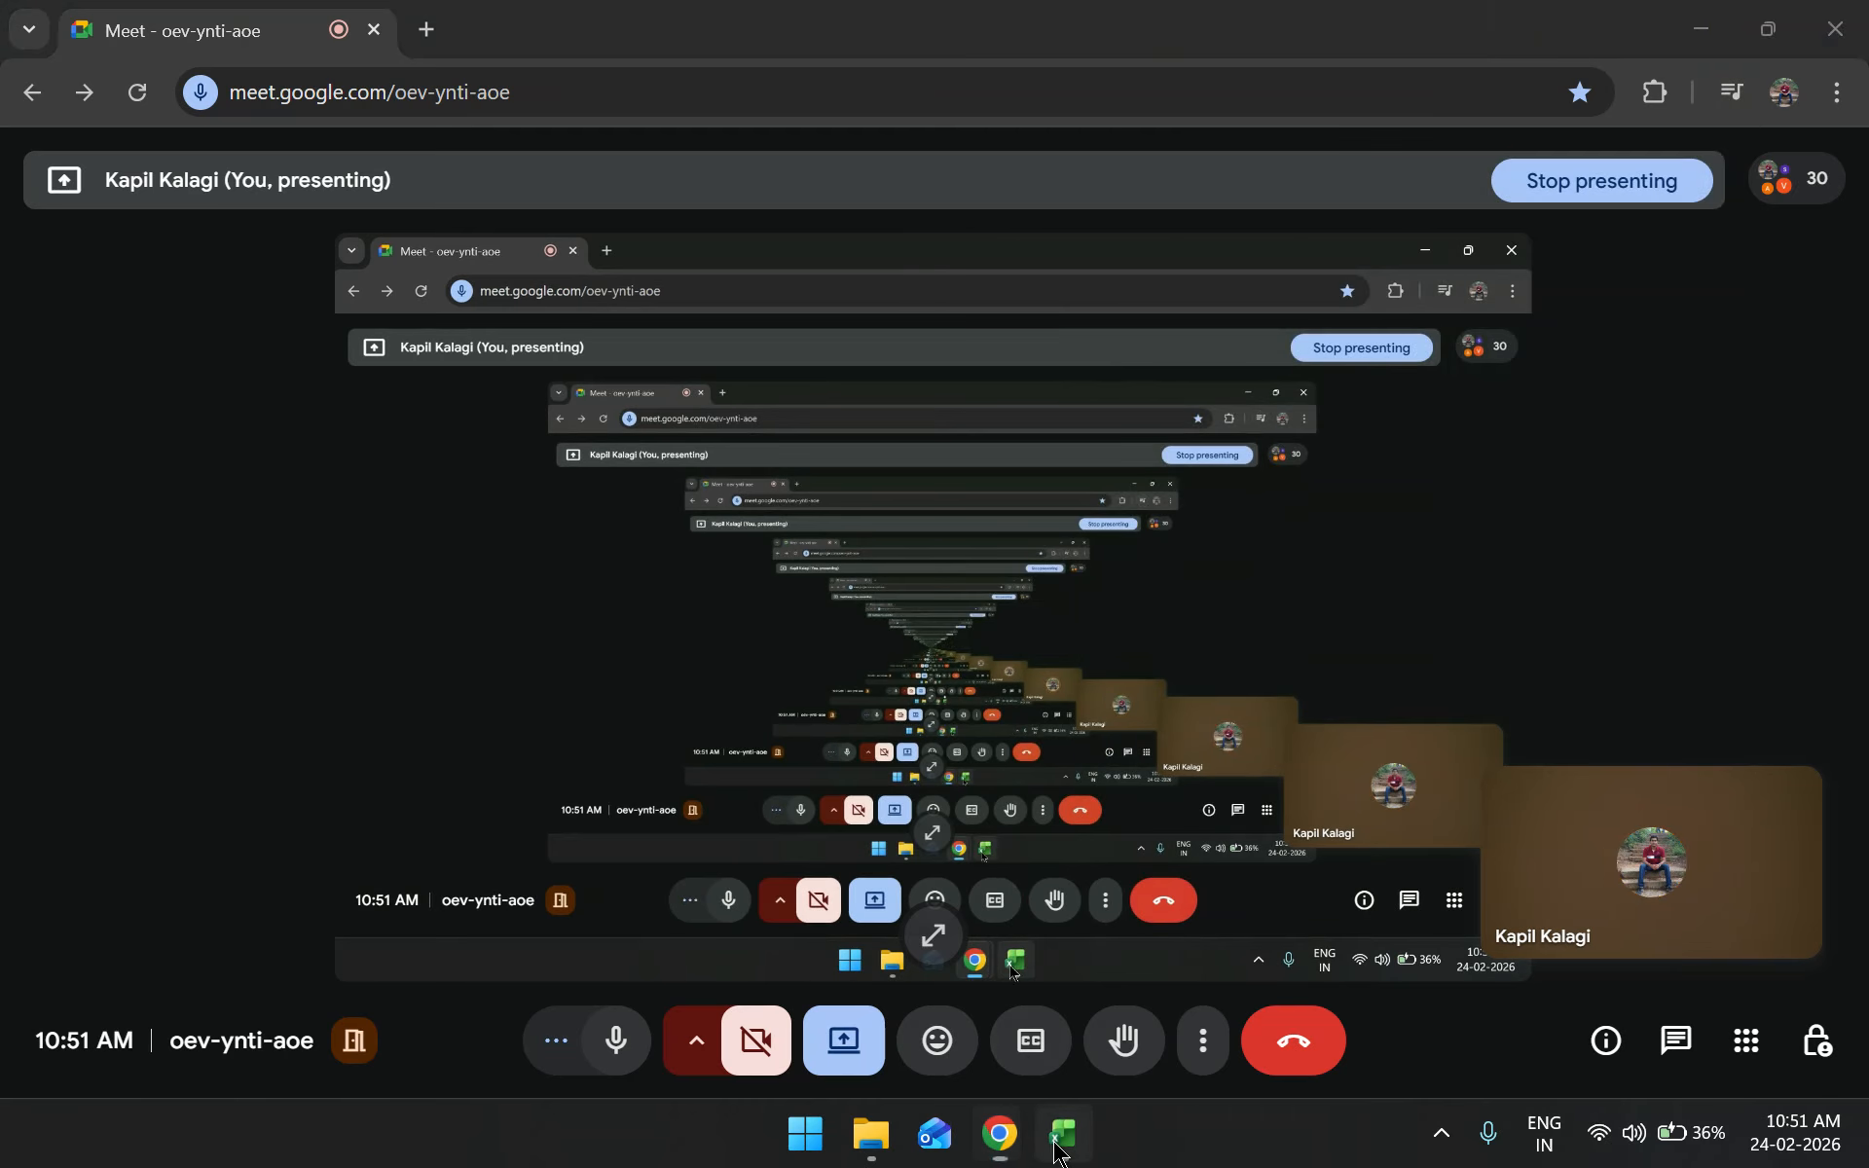
Return to Excel and open the table's four-arrow icon set rule for editing
{"action": "left_click", "coordinate": [1056, 1146]}
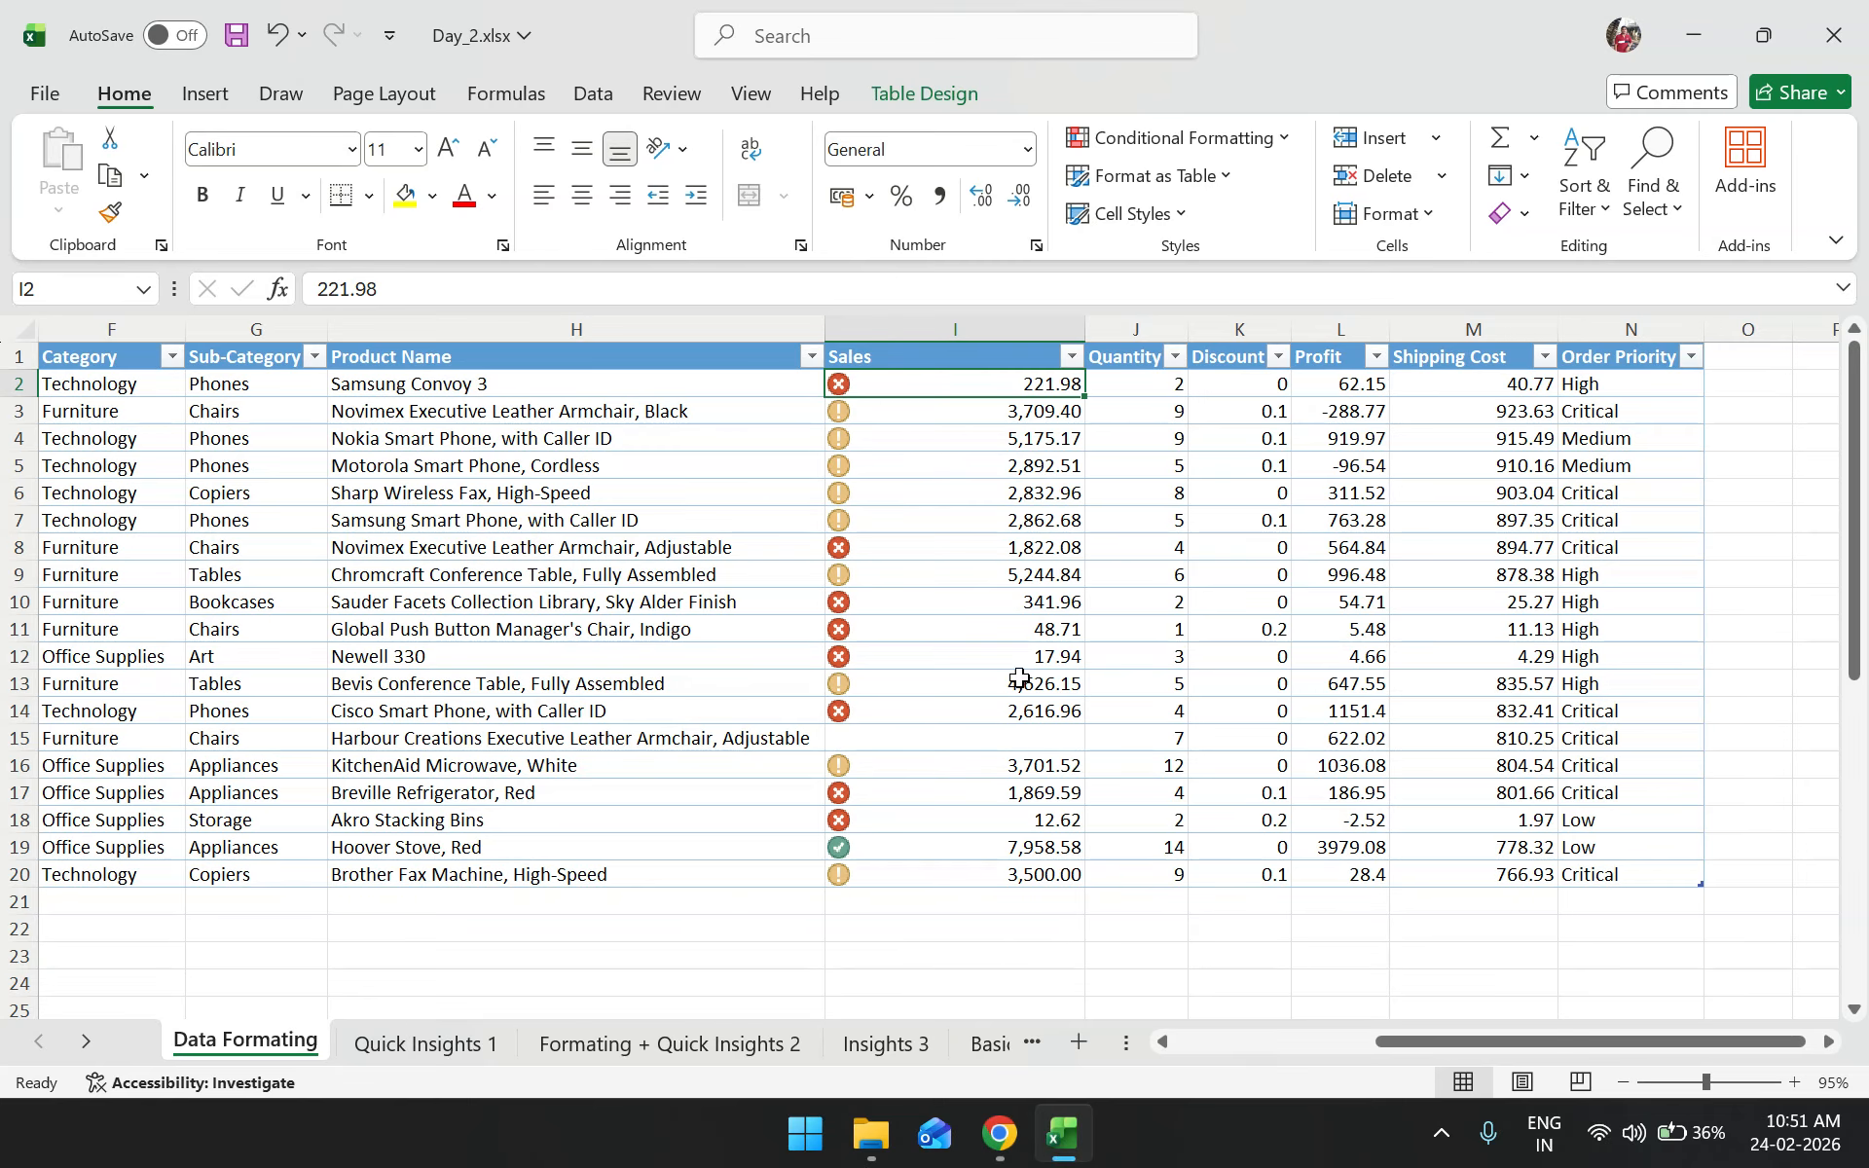
{"action": "left_click", "coordinate": [1236, 142]}
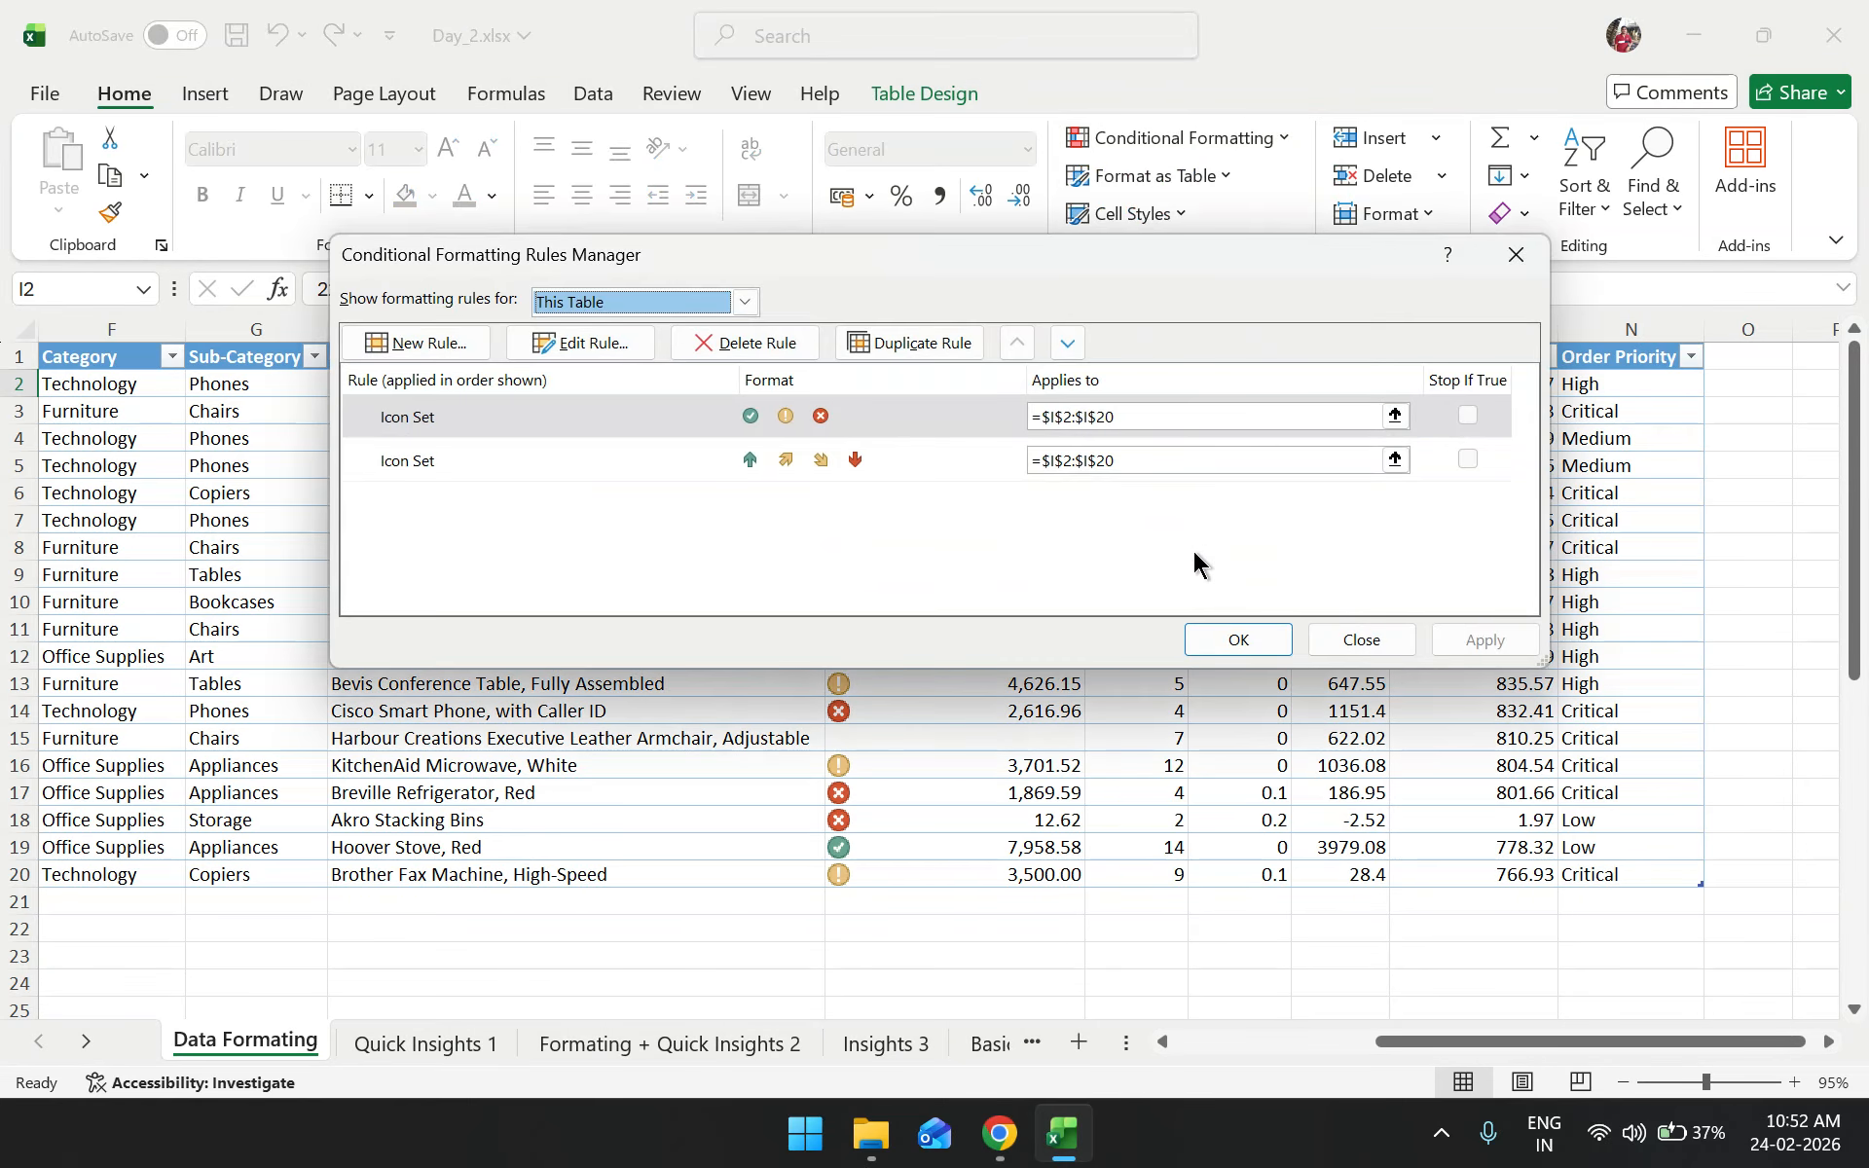
{"action": "left_click", "coordinate": [548, 471]}
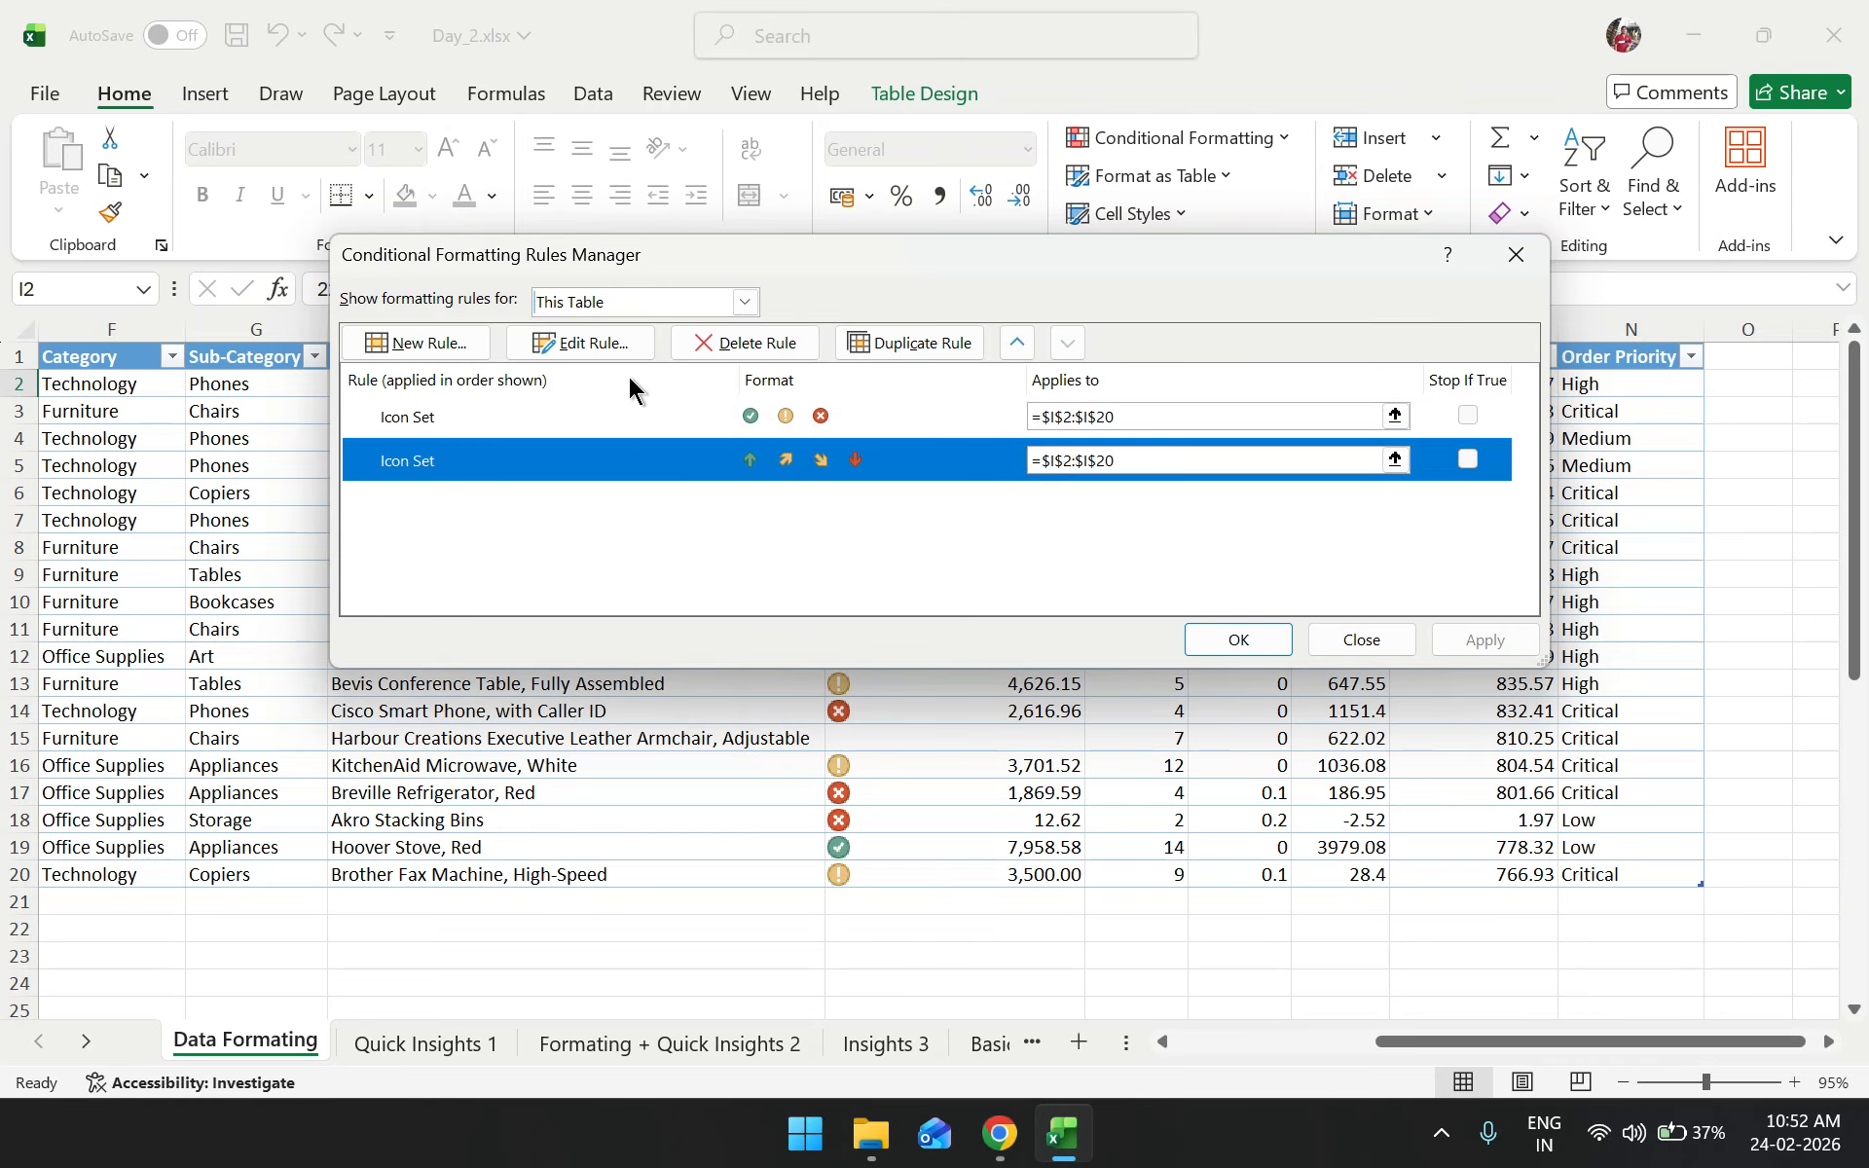
{"action": "left_click", "coordinate": [611, 344]}
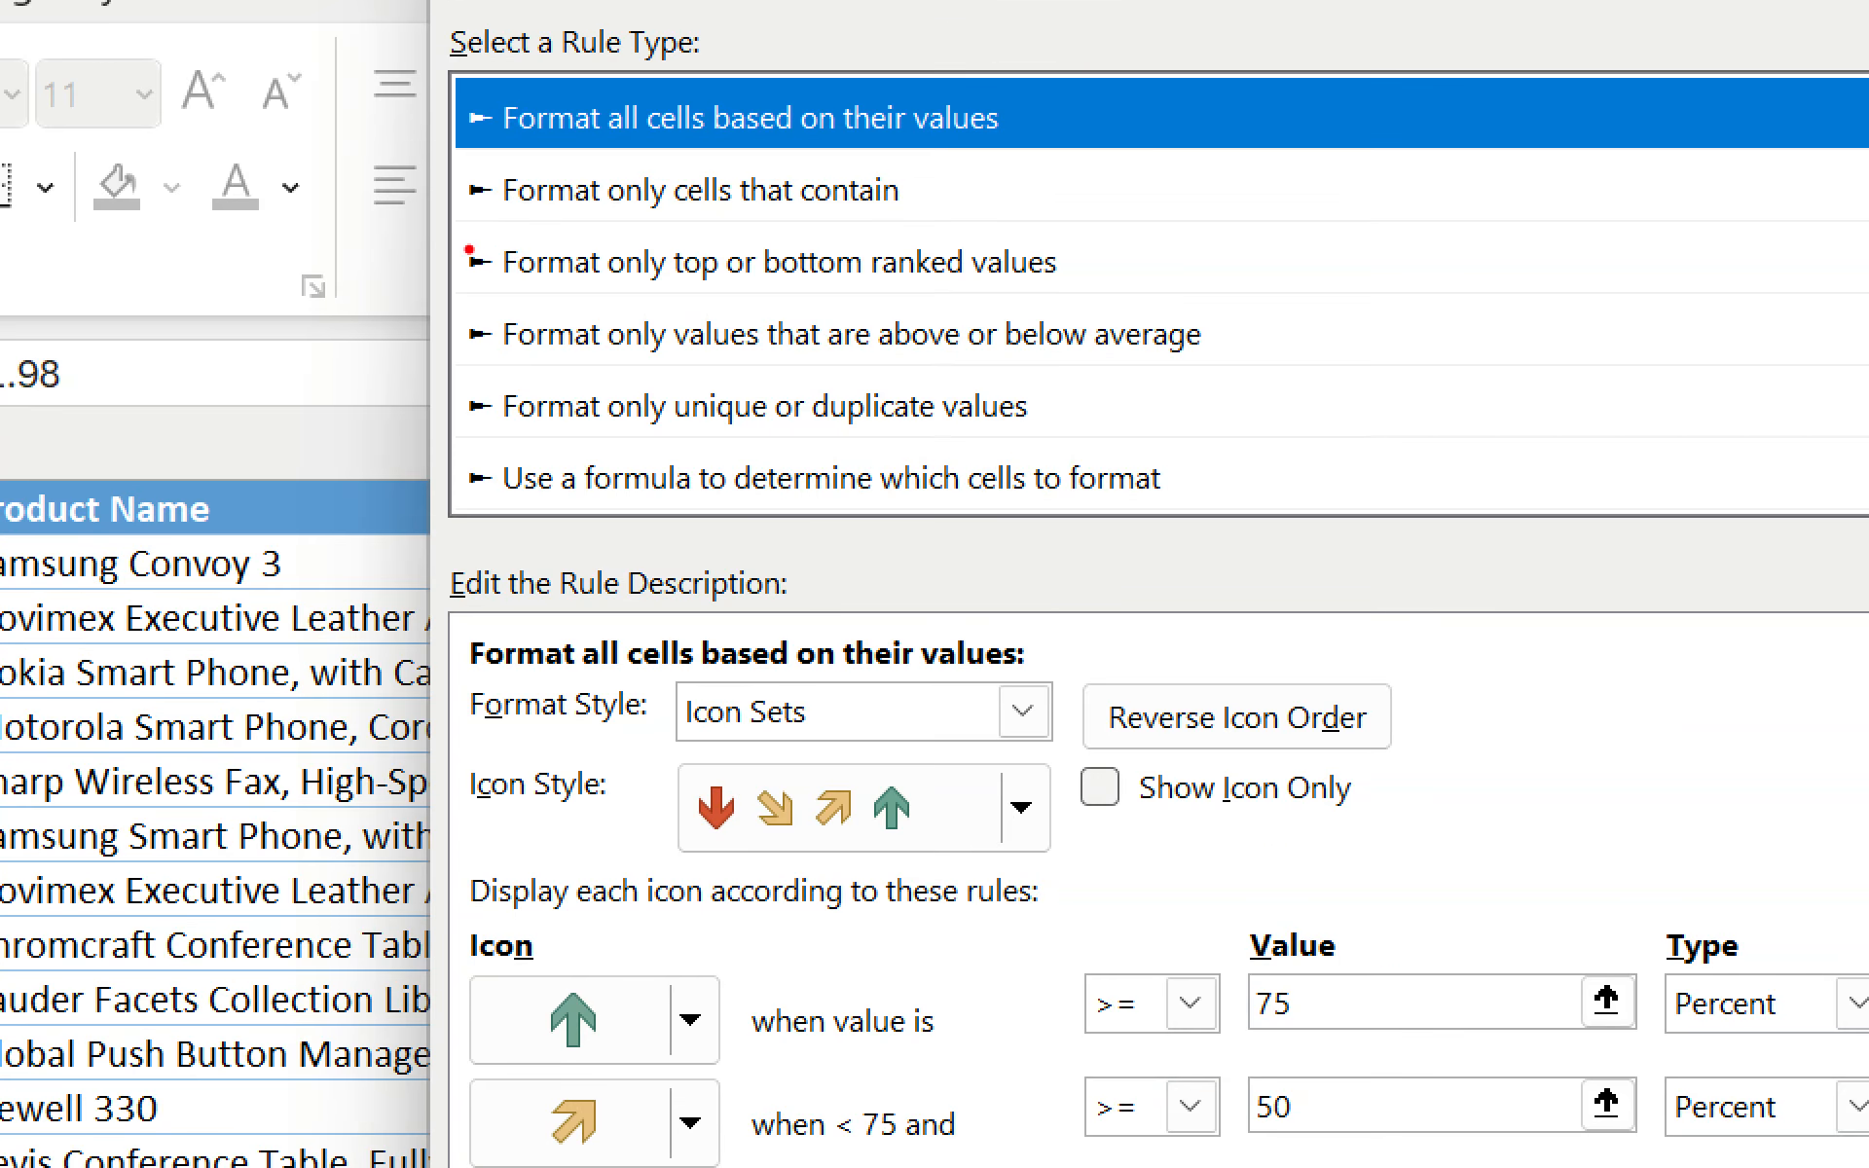
Underline on screen the rule types for cells that contain, unique or duplicate values, and values above or below average
{"action": "mouse_move", "coordinate": [444, 220]}
{"action": "left_mouse_down"}
{"action": "mouse_move", "coordinate": [648, 202]}
{"action": "mouse_move", "coordinate": [931, 212]}
{"action": "left_mouse_up"}
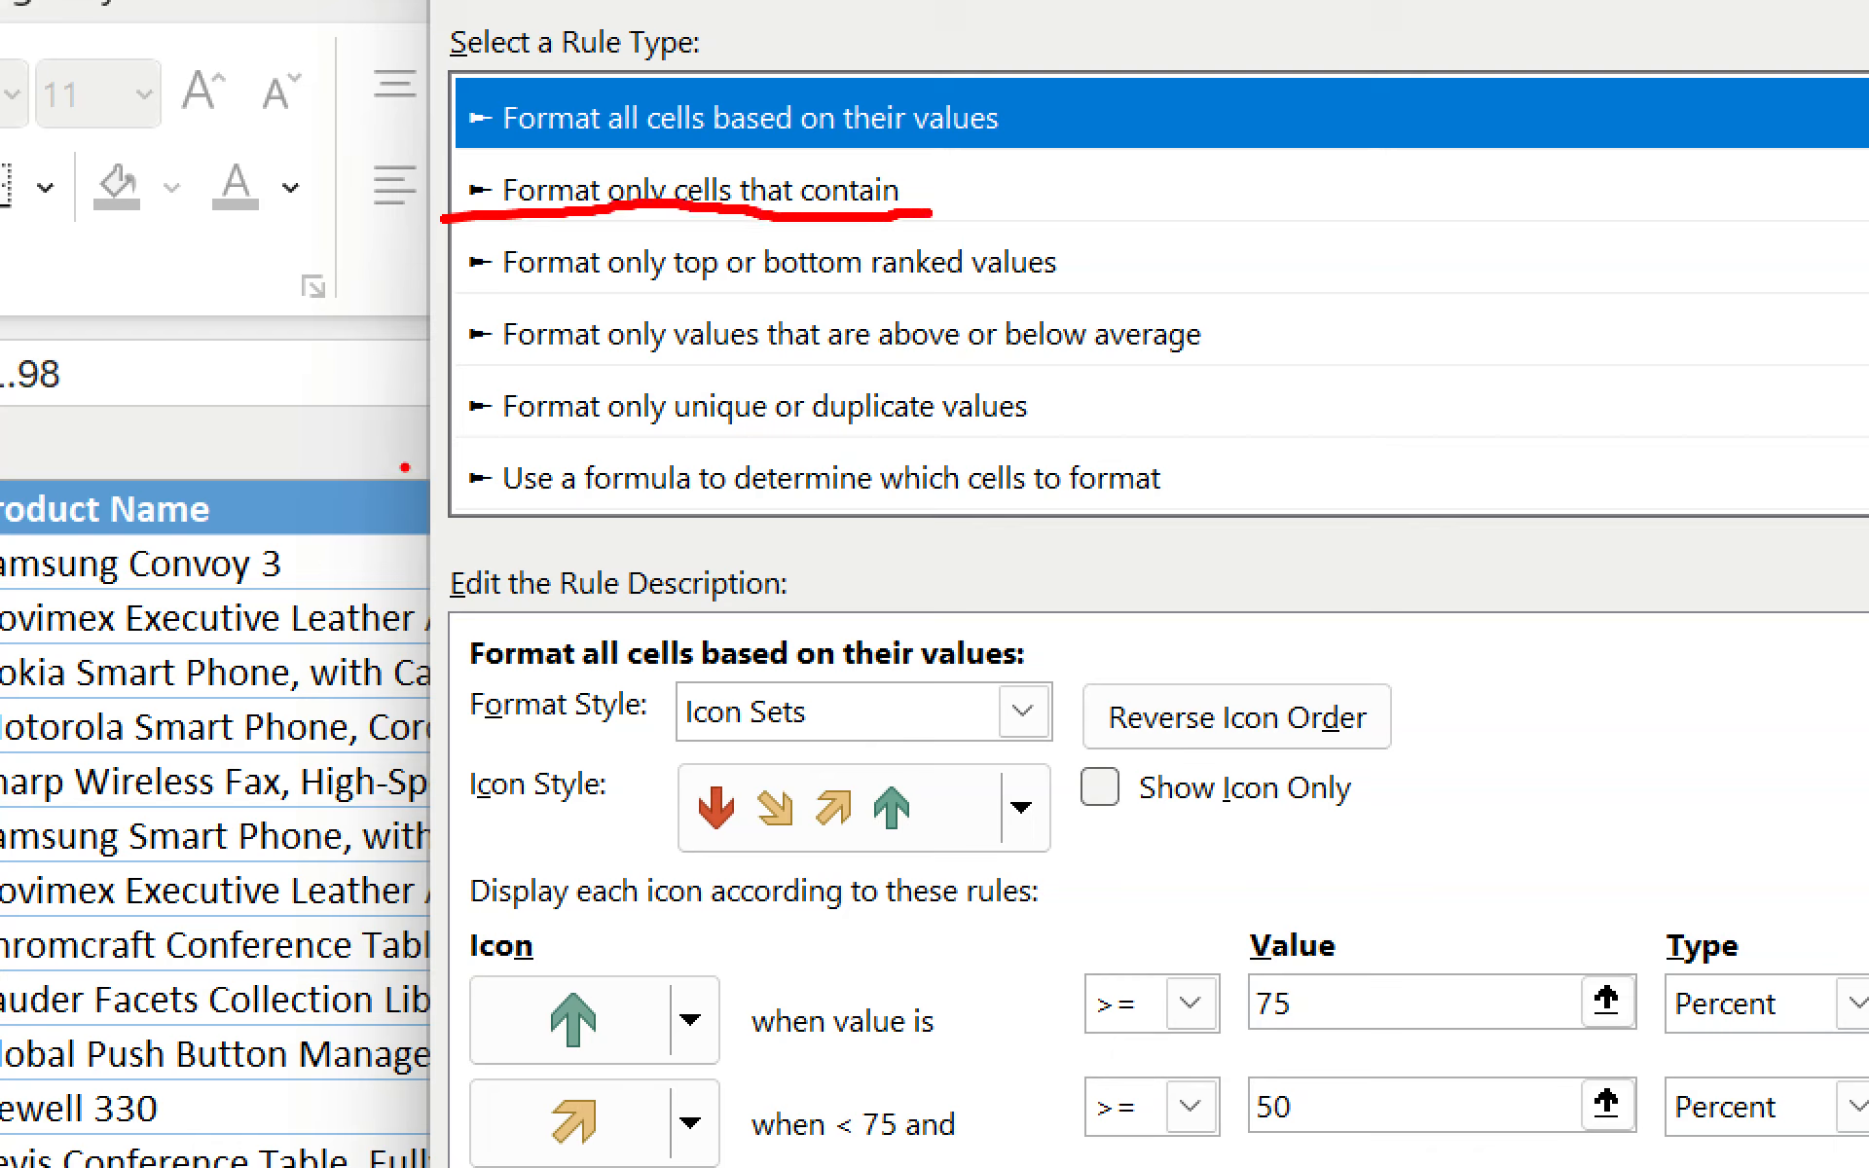
{"action": "left_click_drag", "start_coordinate": [523, 417], "coordinate": [859, 435]}
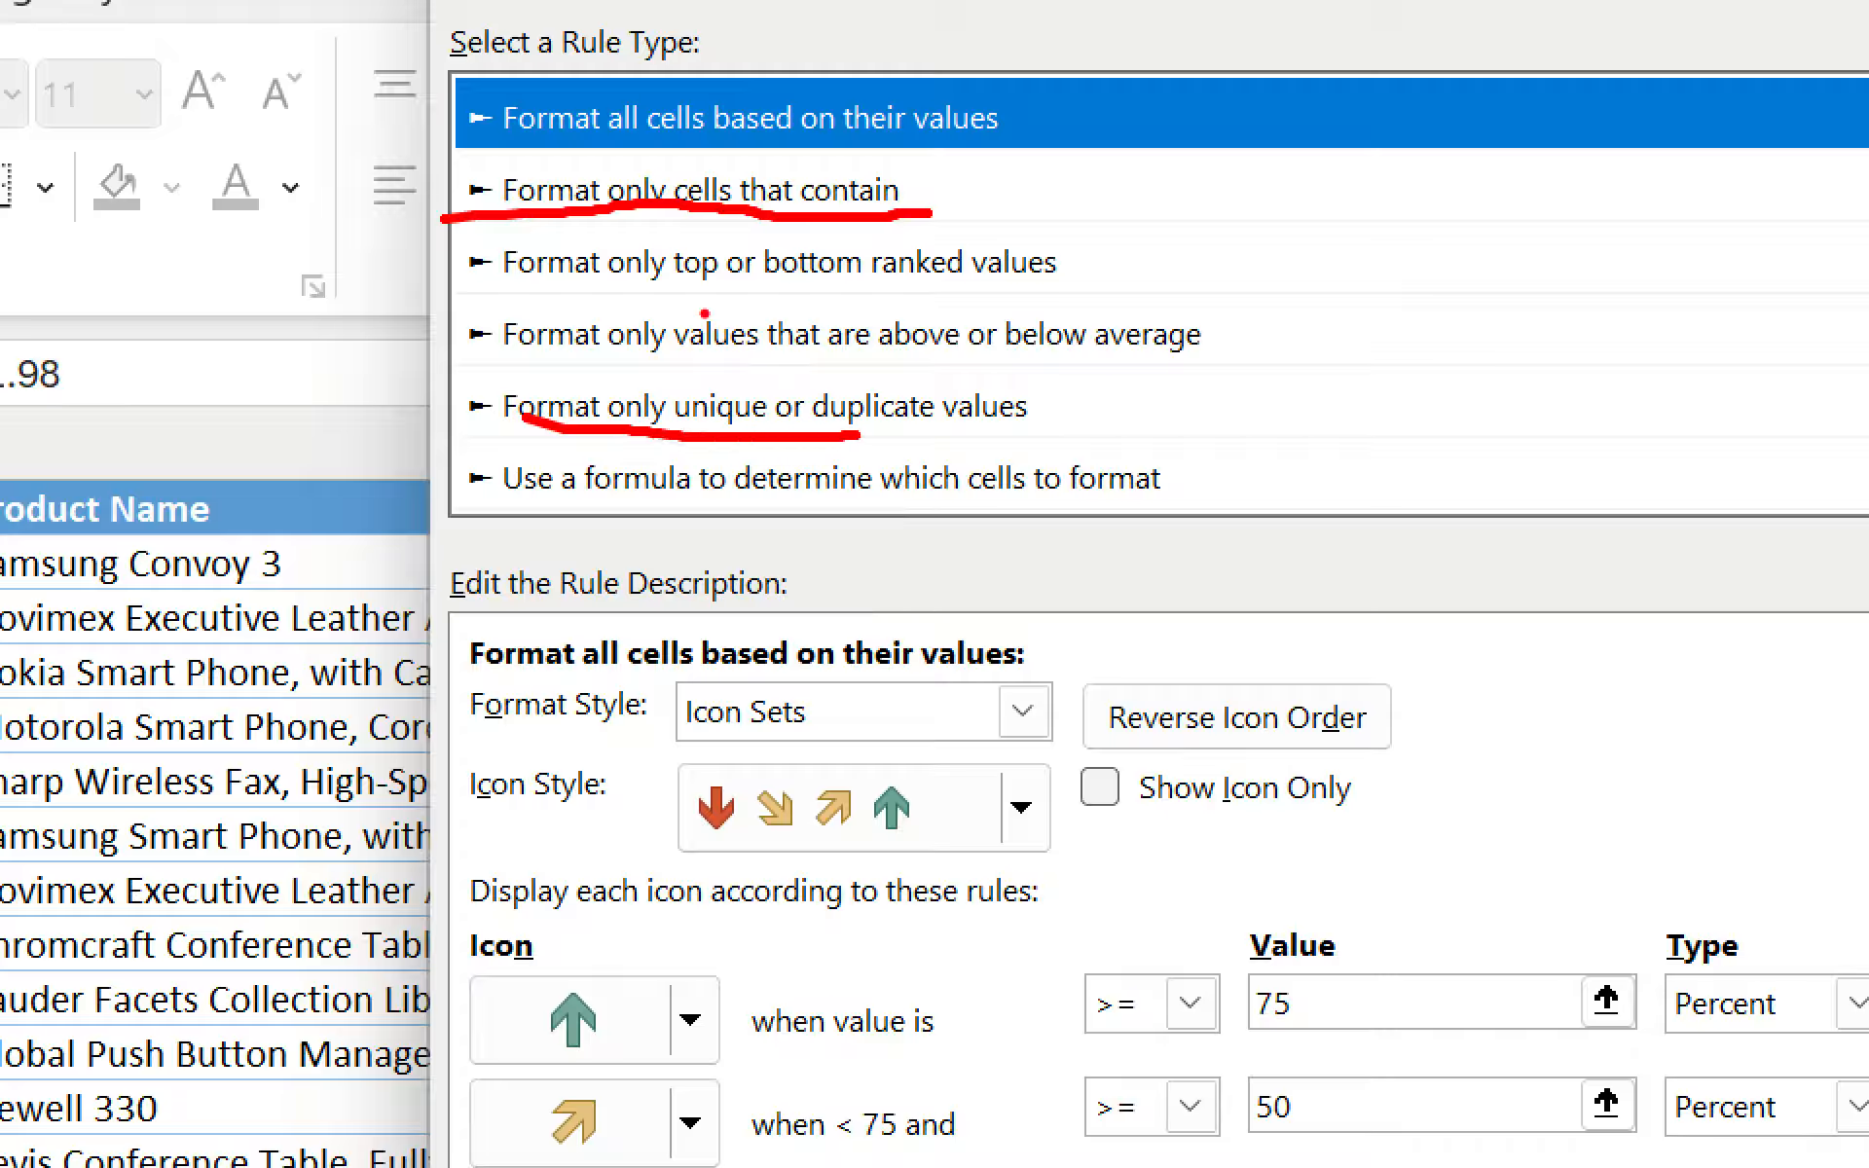
{"action": "left_click_drag", "start_coordinate": [566, 368], "coordinate": [1207, 337]}
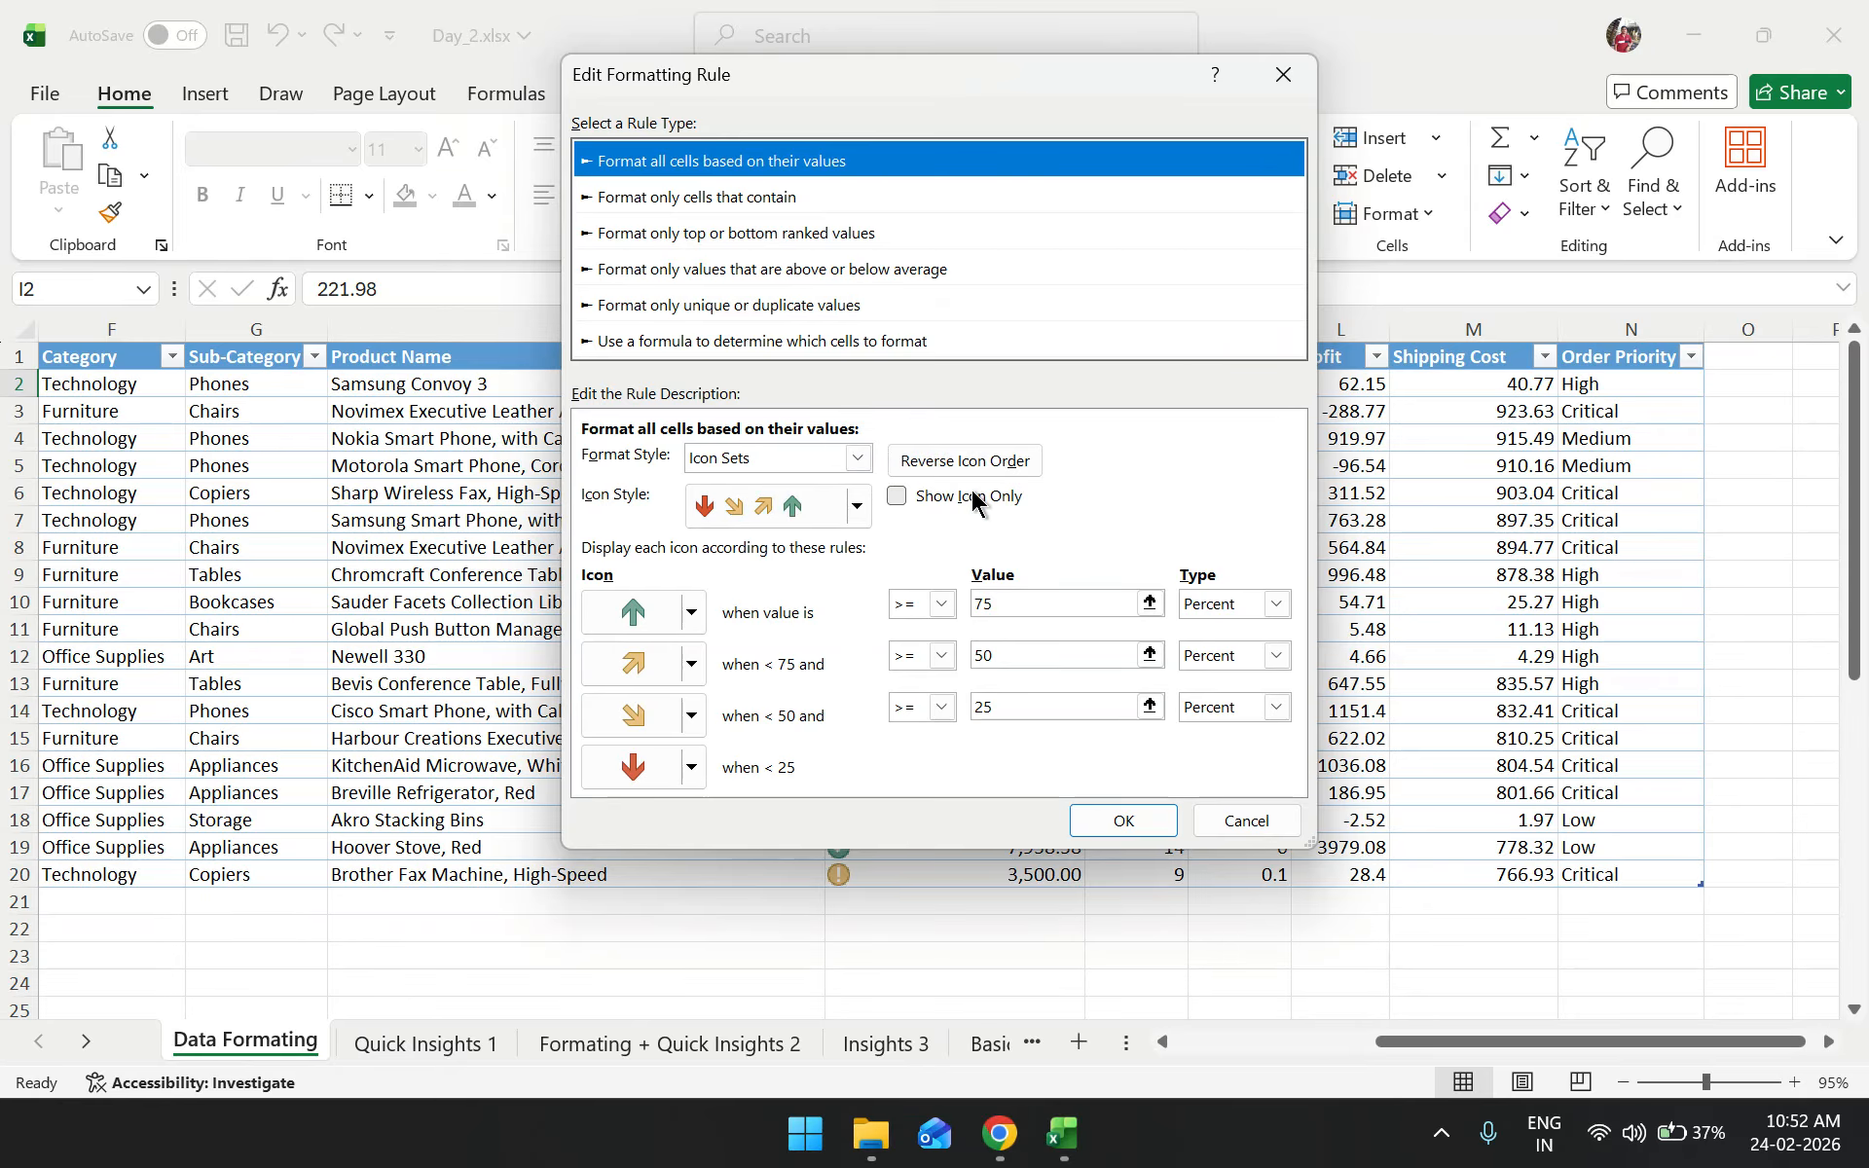
Examine the four-arrow rule's thresholds, toggling the icon order twice and underlining the green arrow's 75 value, and close the rule dialogs
{"action": "left_click", "coordinate": [992, 465]}
{"action": "left_click", "coordinate": [992, 464]}
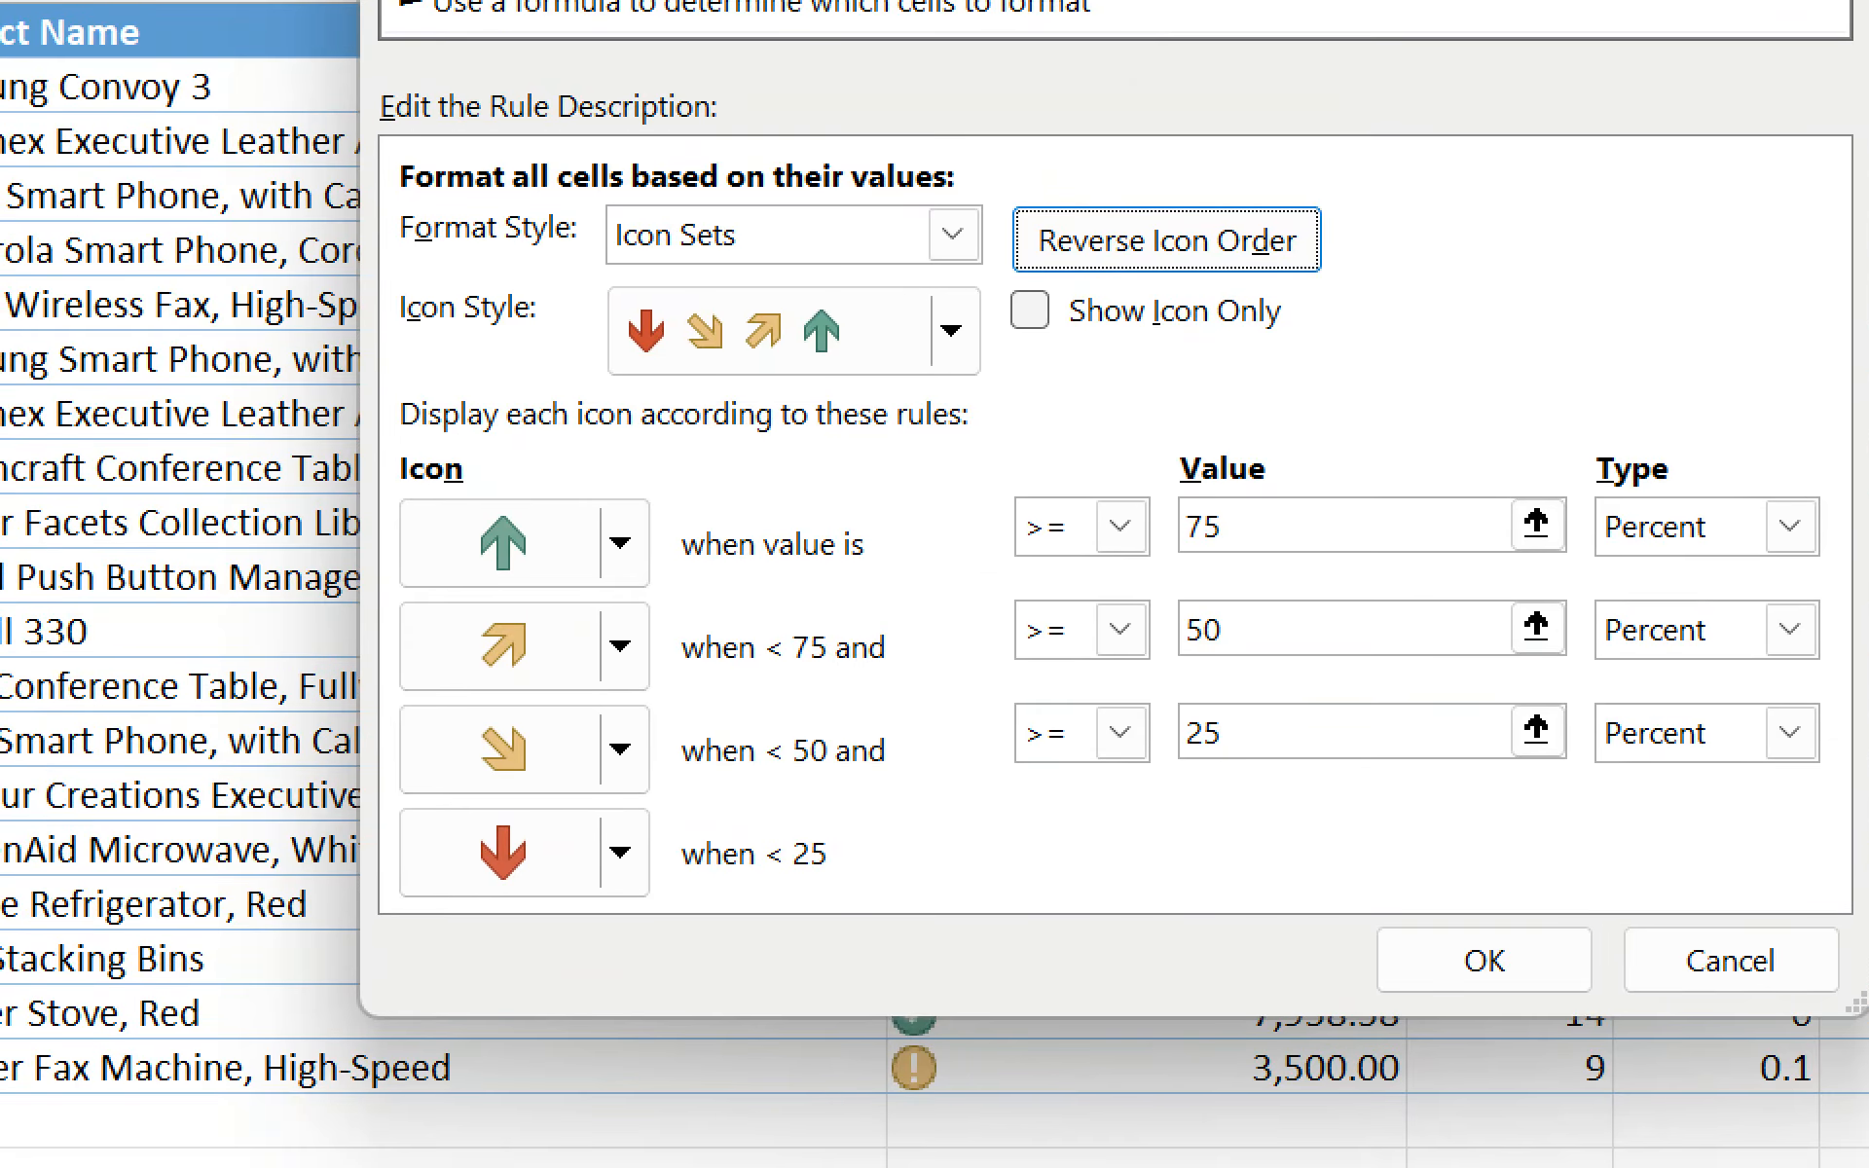
{"action": "left_click_drag", "start_coordinate": [427, 602], "coordinate": [761, 596]}
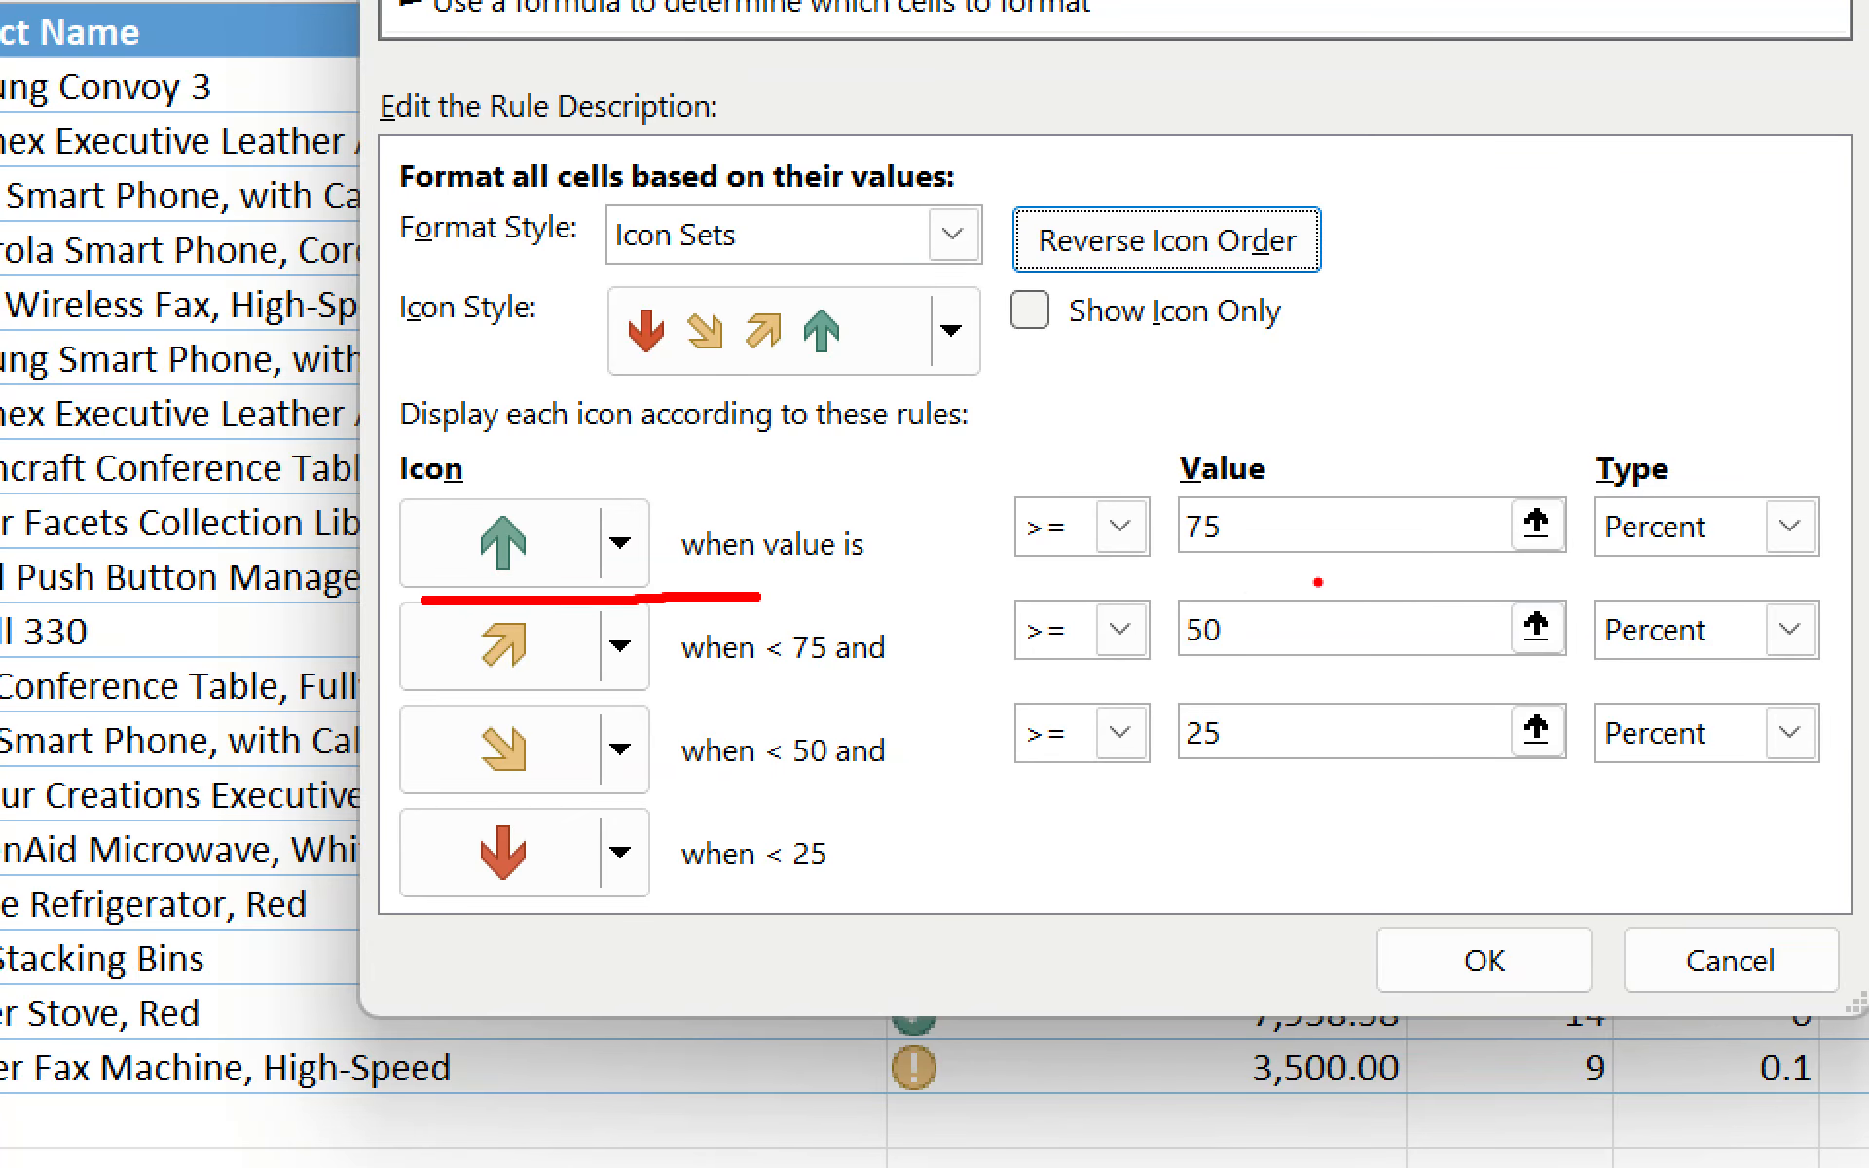
{"action": "left_click_drag", "start_coordinate": [1113, 578], "coordinate": [1270, 564]}
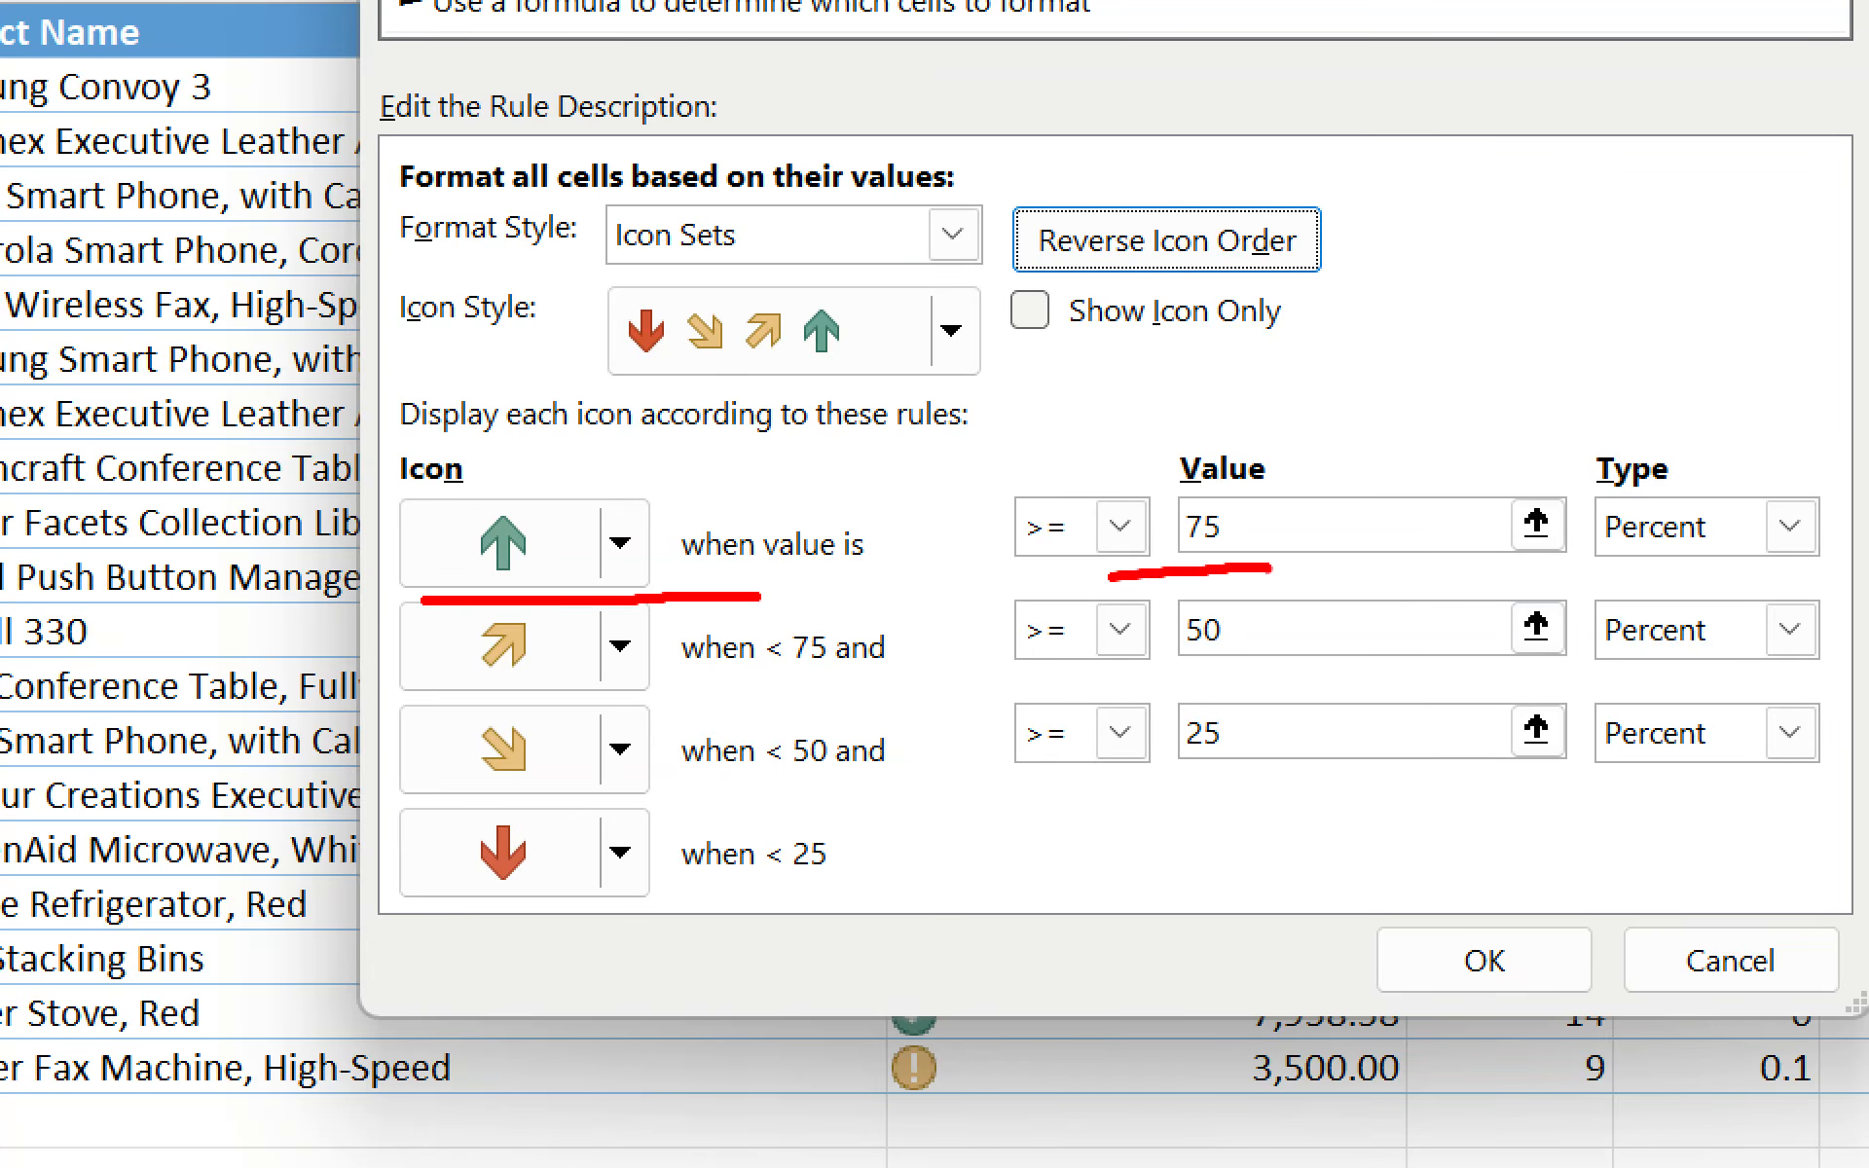
{"action": "mouse_move", "coordinate": [1060, 431]}
{"action": "left_mouse_down"}
{"action": "mouse_move", "coordinate": [655, 310]}
{"action": "mouse_move", "coordinate": [506, 574]}
{"action": "left_mouse_up"}
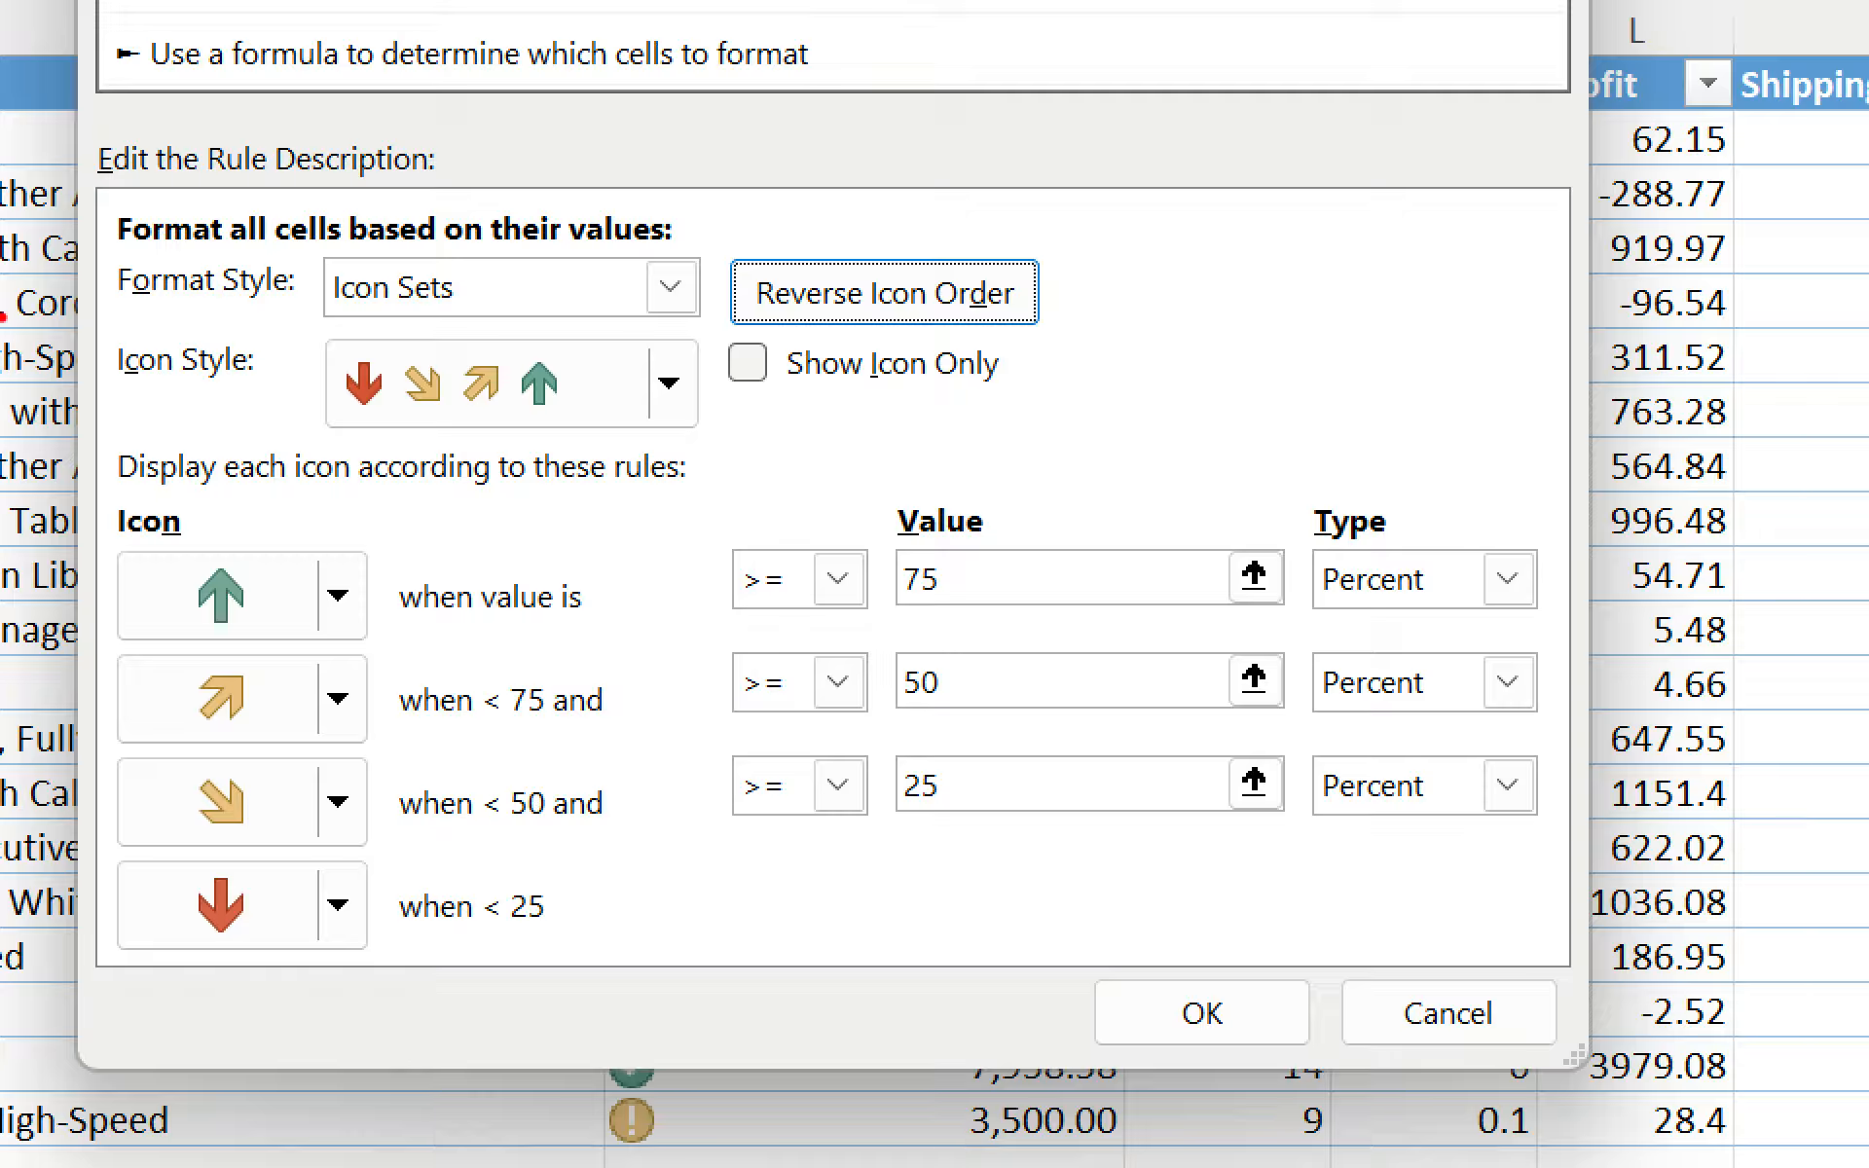
{"action": "mouse_move", "coordinate": [126, 468]}
{"action": "left_mouse_down"}
{"action": "mouse_move", "coordinate": [1491, 401]}
{"action": "mouse_move", "coordinate": [1460, 1051]}
{"action": "mouse_move", "coordinate": [5, 730]}
{"action": "mouse_move", "coordinate": [148, 393]}
{"action": "left_mouse_up"}
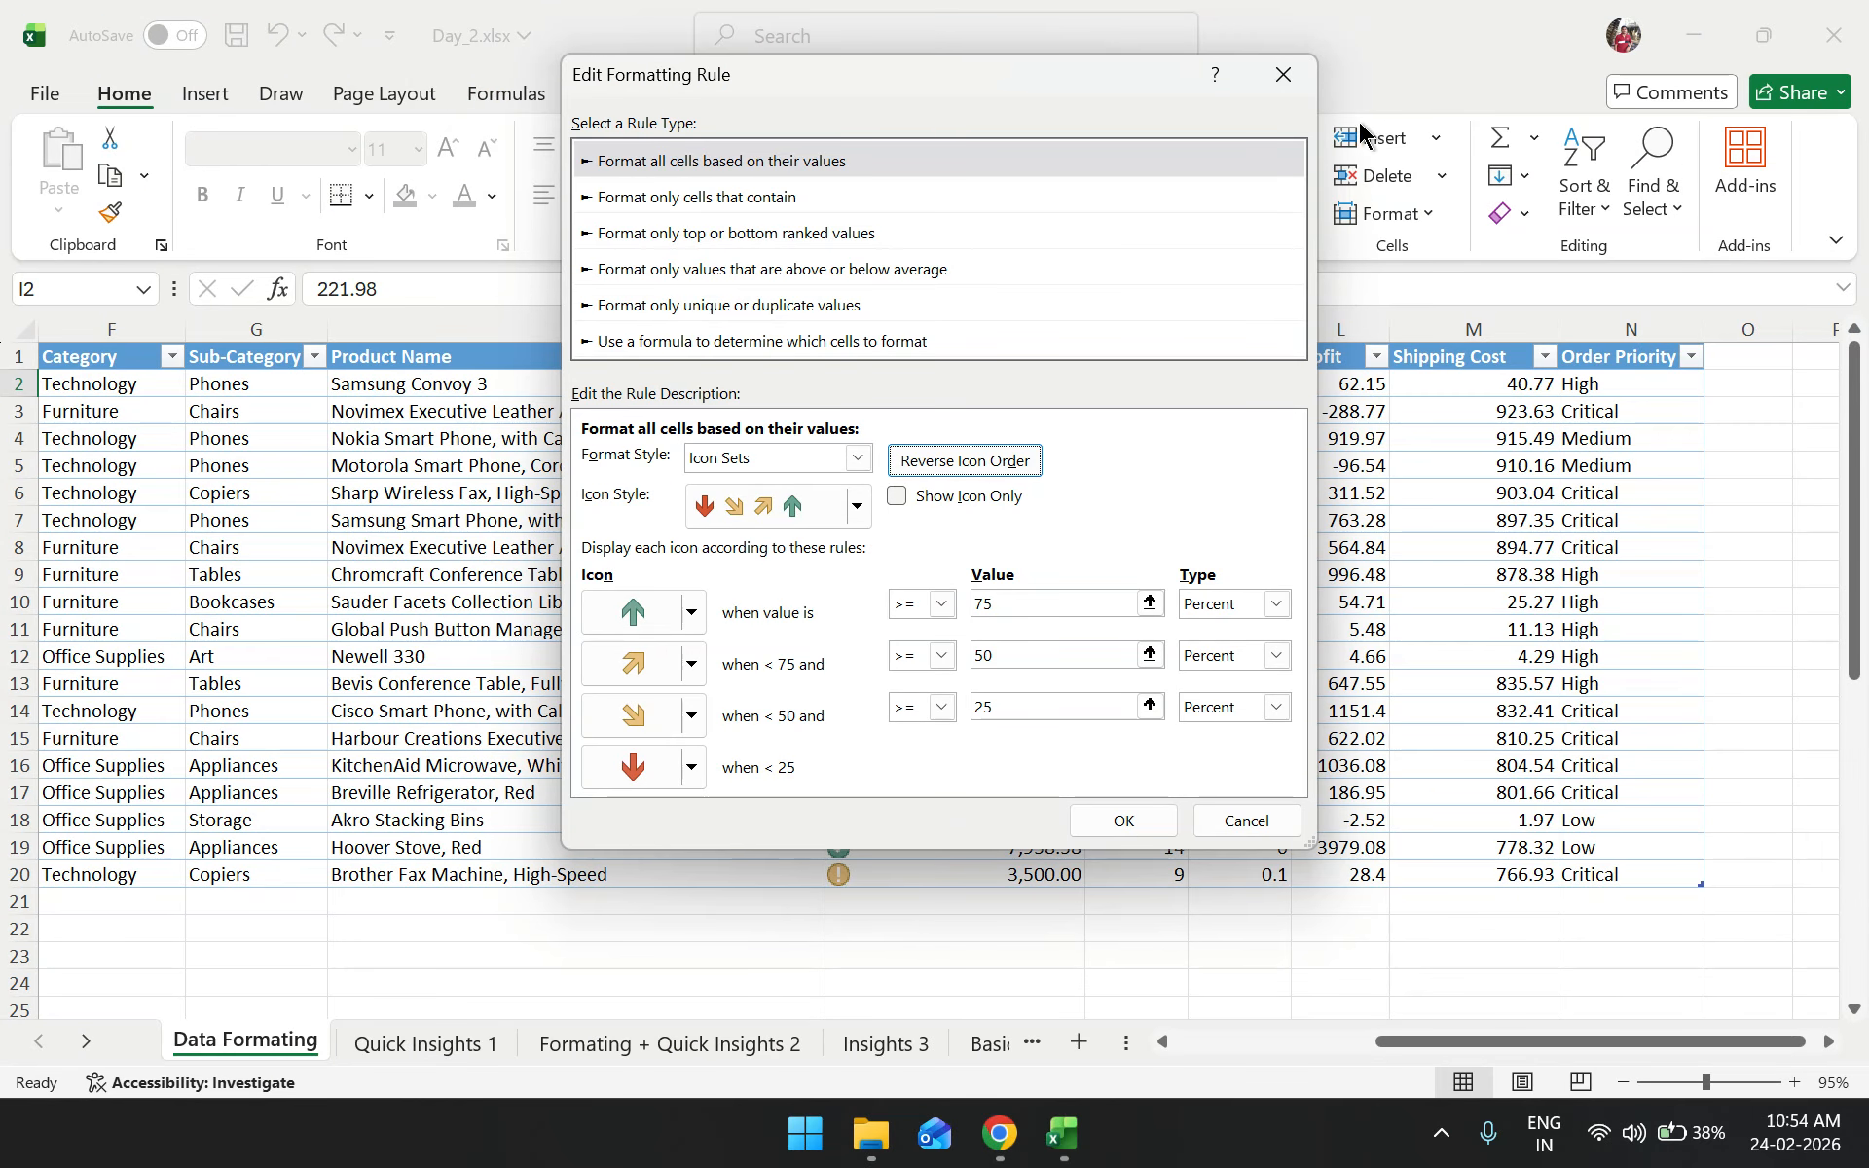
{"action": "left_click", "coordinate": [1302, 80]}
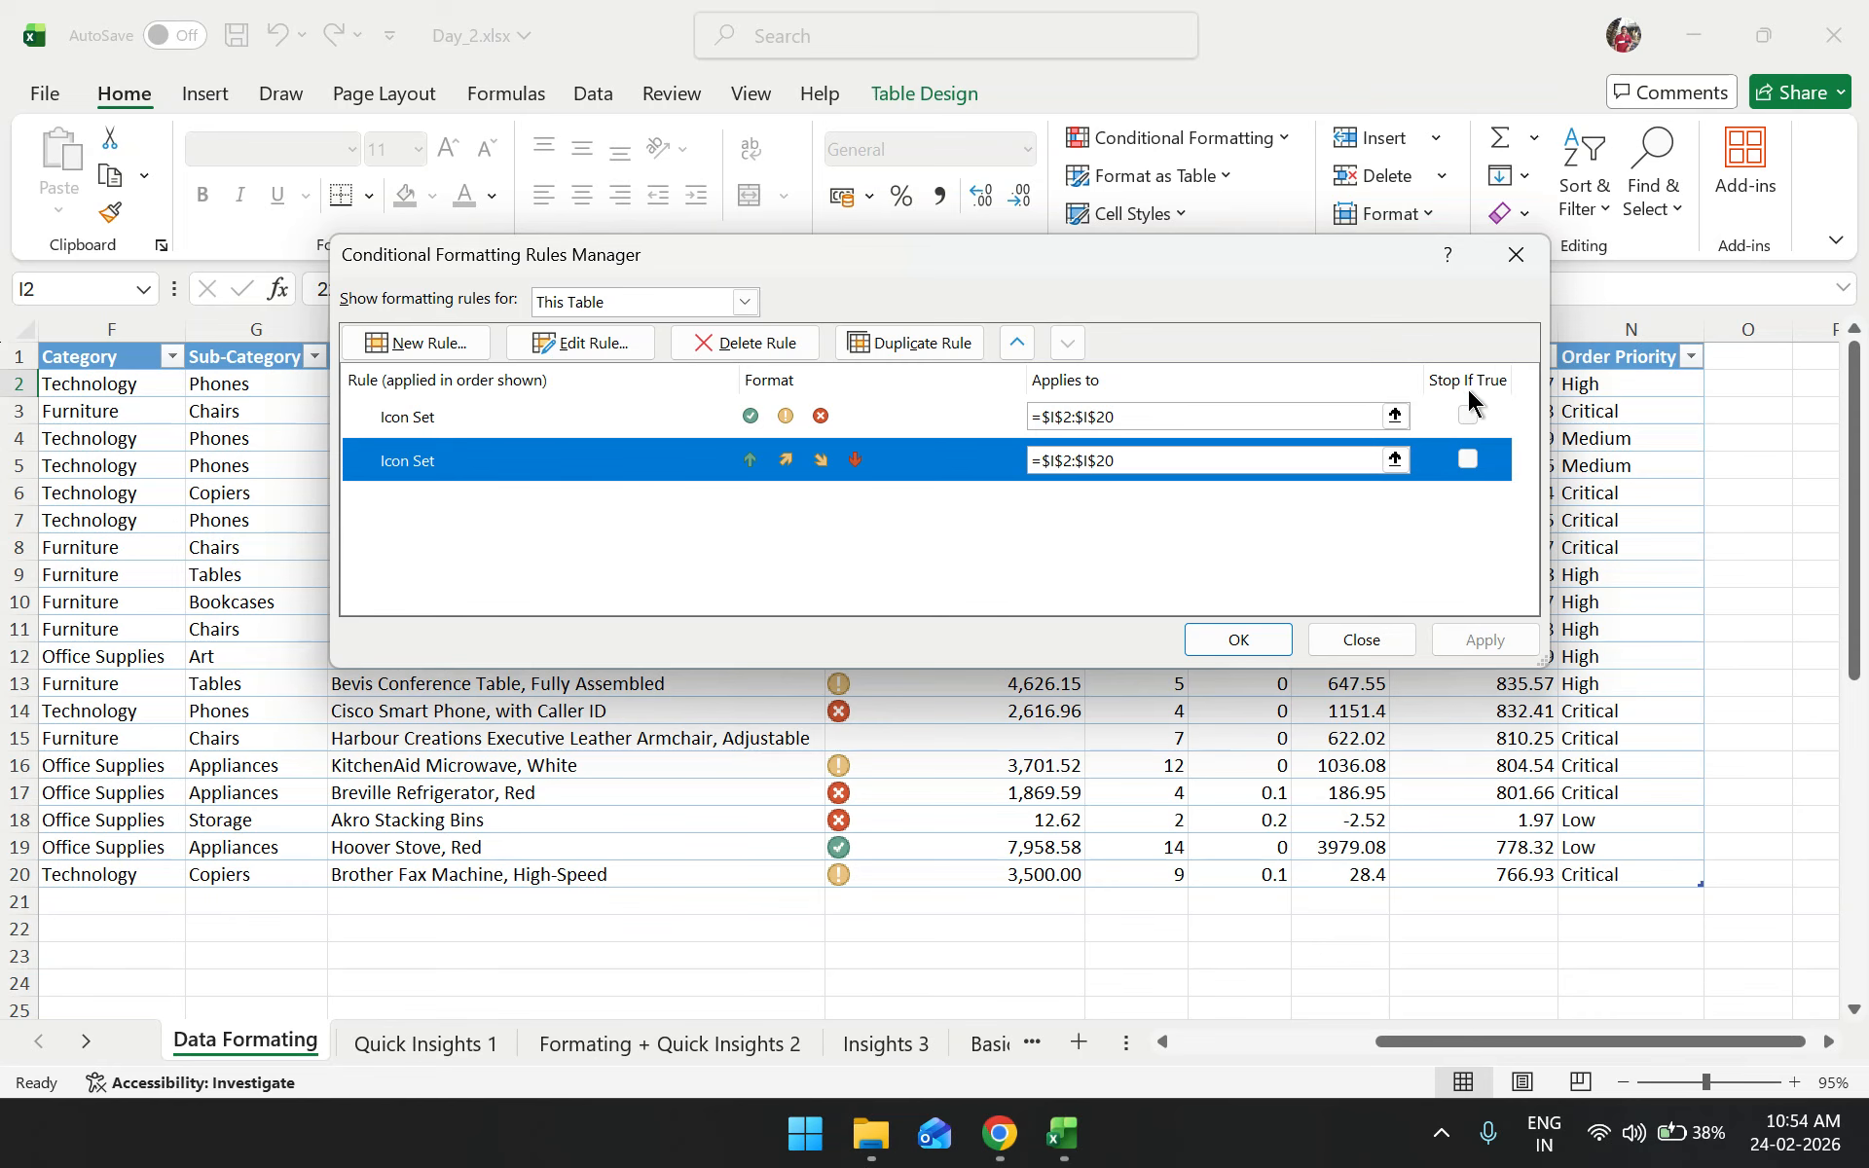
{"action": "left_click", "coordinate": [1516, 254]}
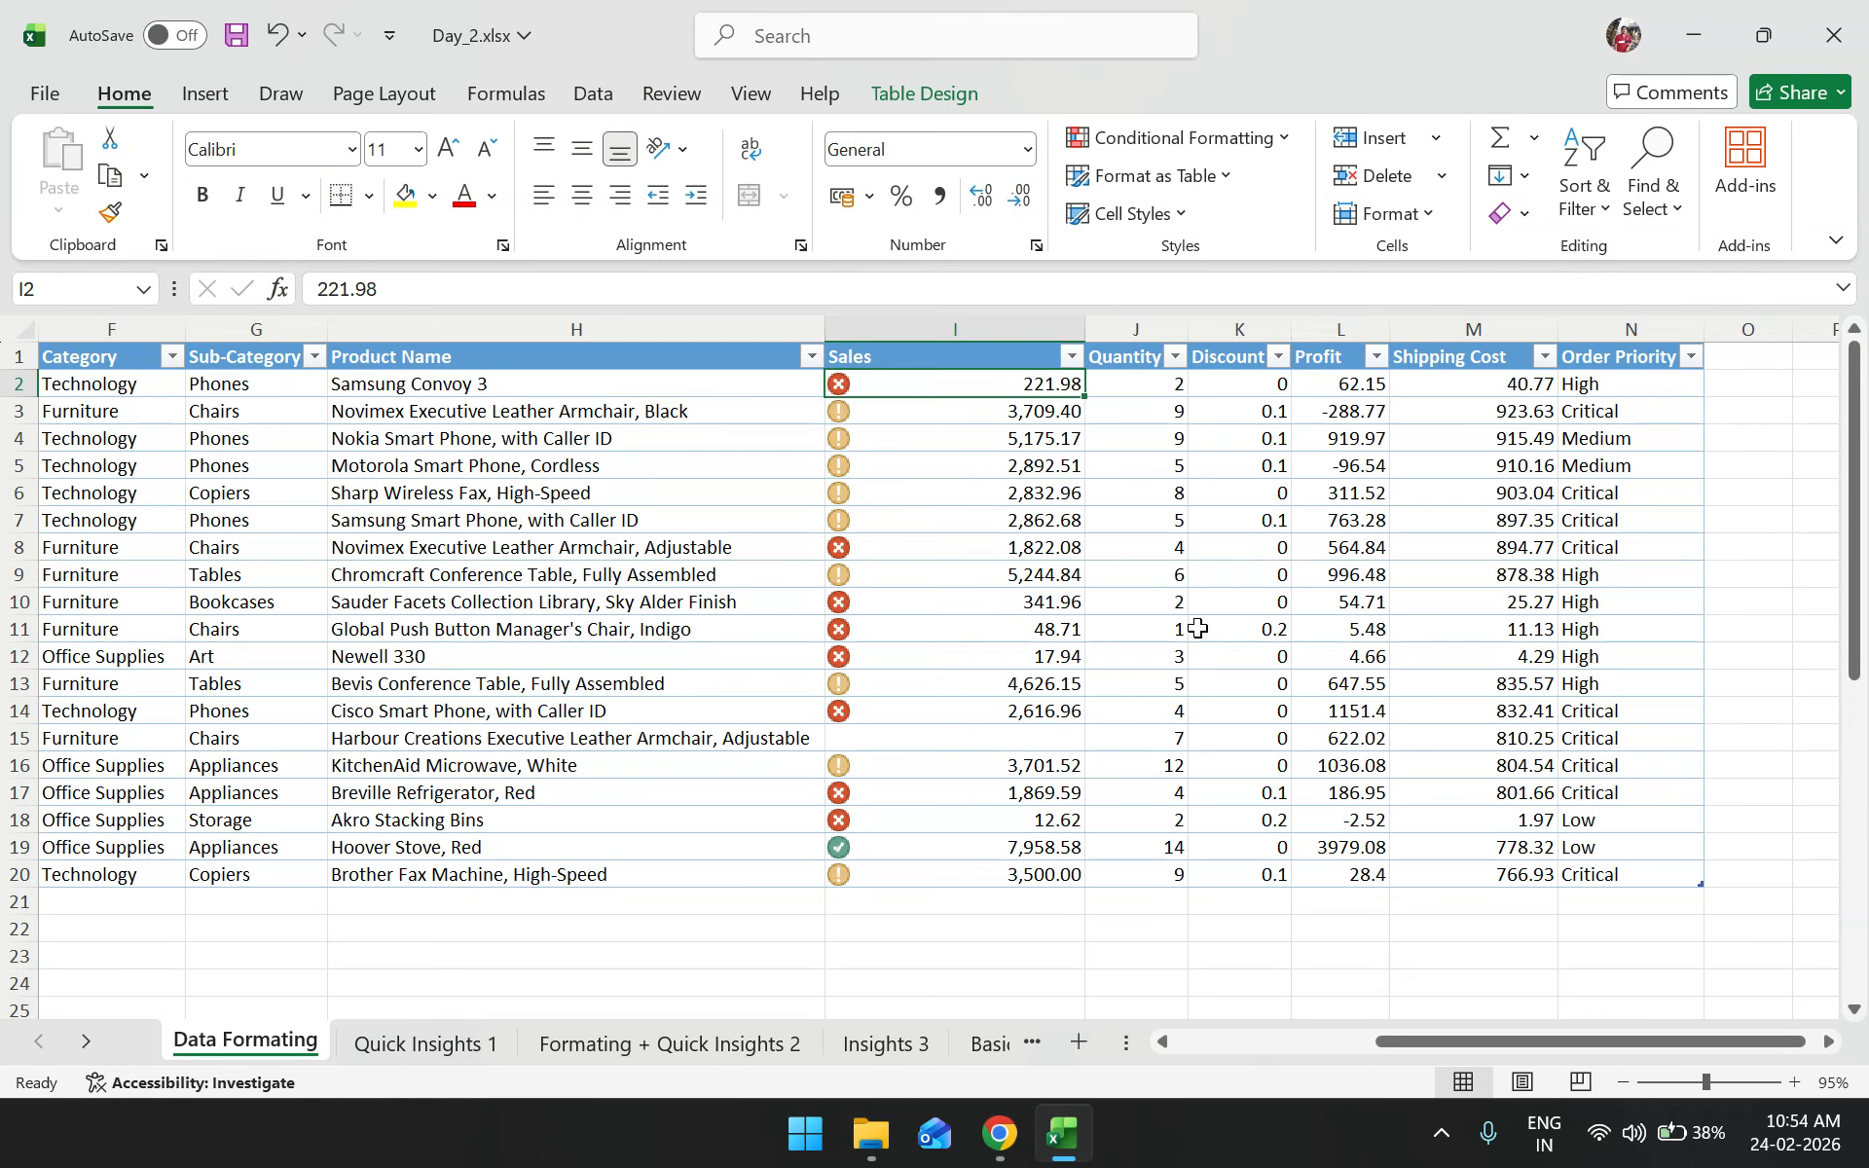
Examine the Sales entries in rows 13 to 15 and the row 15 entries from Sales back to Region
{"action": "left_click", "coordinate": [927, 691]}
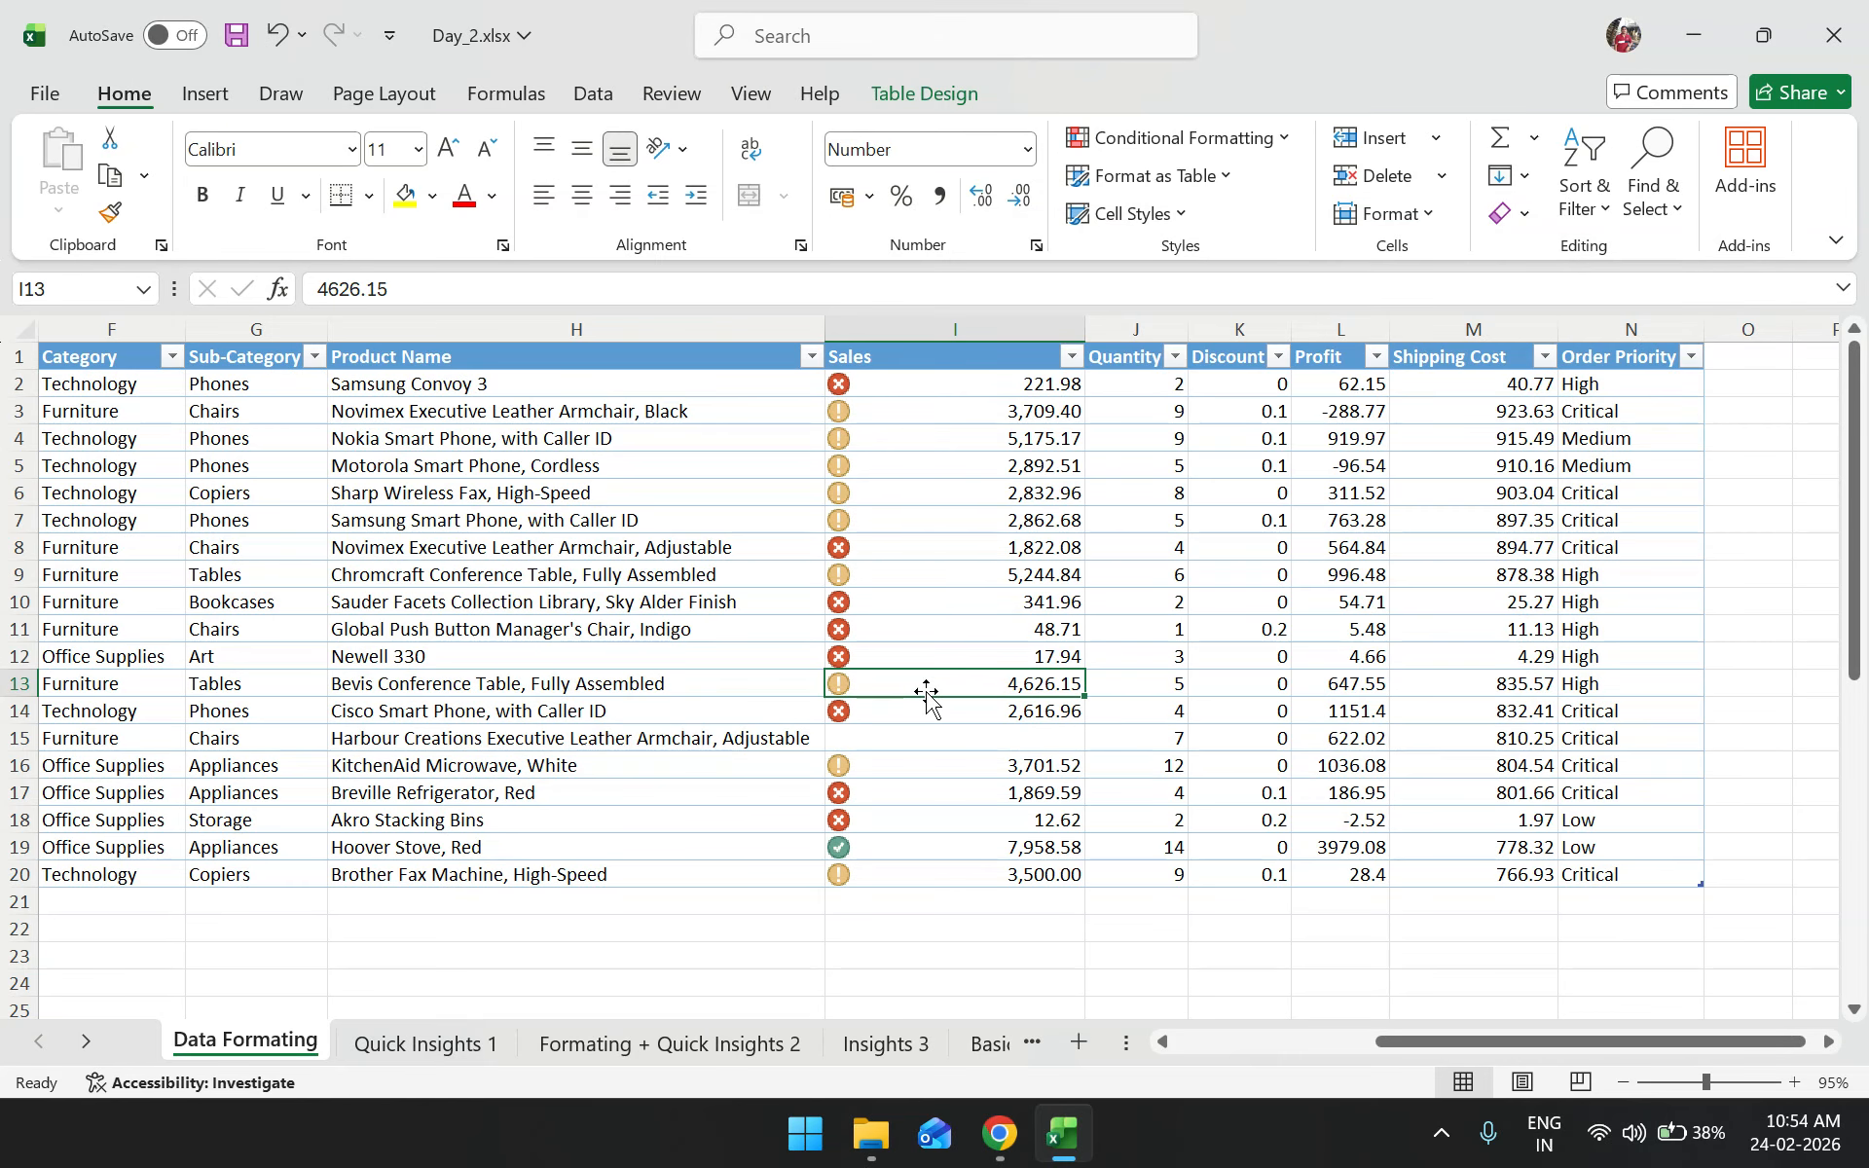
{"action": "scroll", "coordinate": [927, 691], "scroll_direction": "left", "scroll_amount": 5}
{"action": "scroll", "coordinate": [926, 691], "scroll_direction": "right", "scroll_amount": 5}
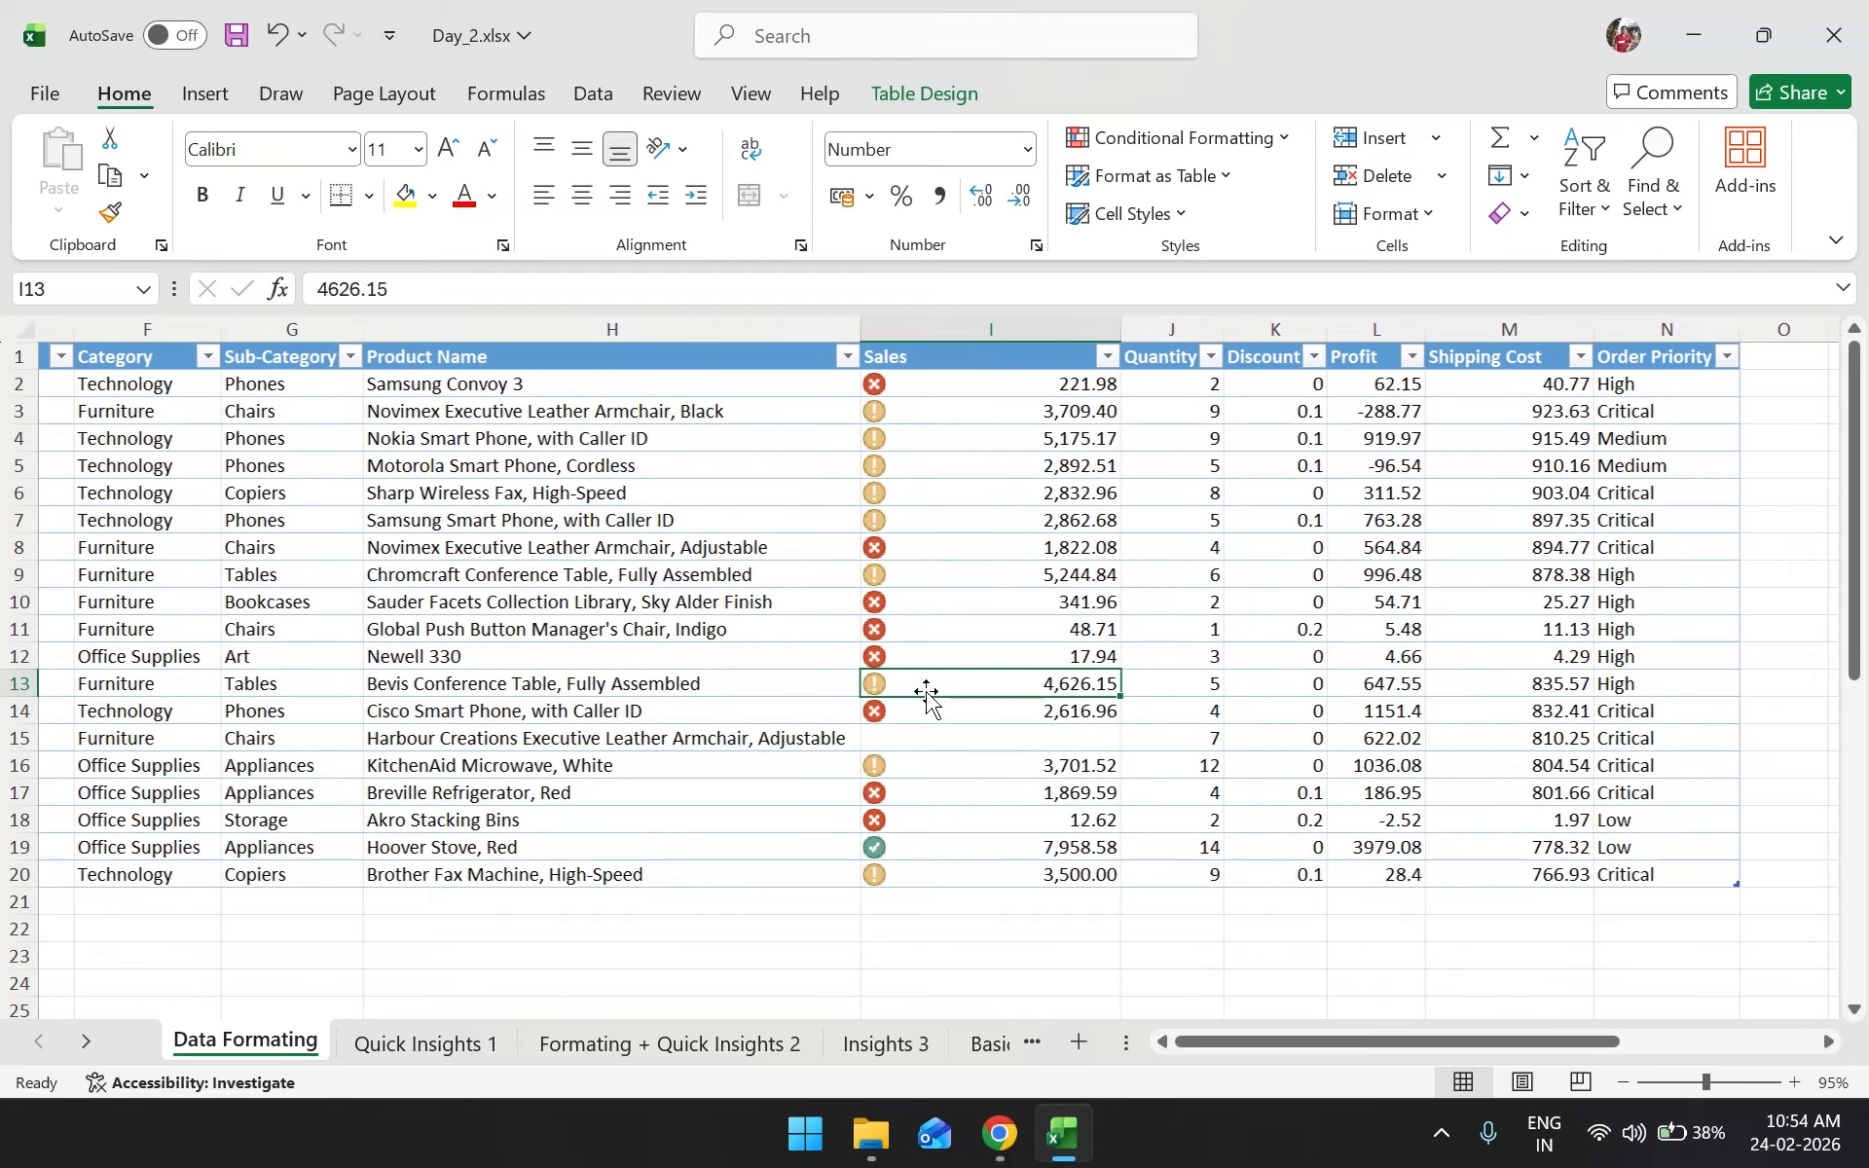
{"action": "scroll", "coordinate": [927, 694], "scroll_direction": "right", "scroll_amount": 1}
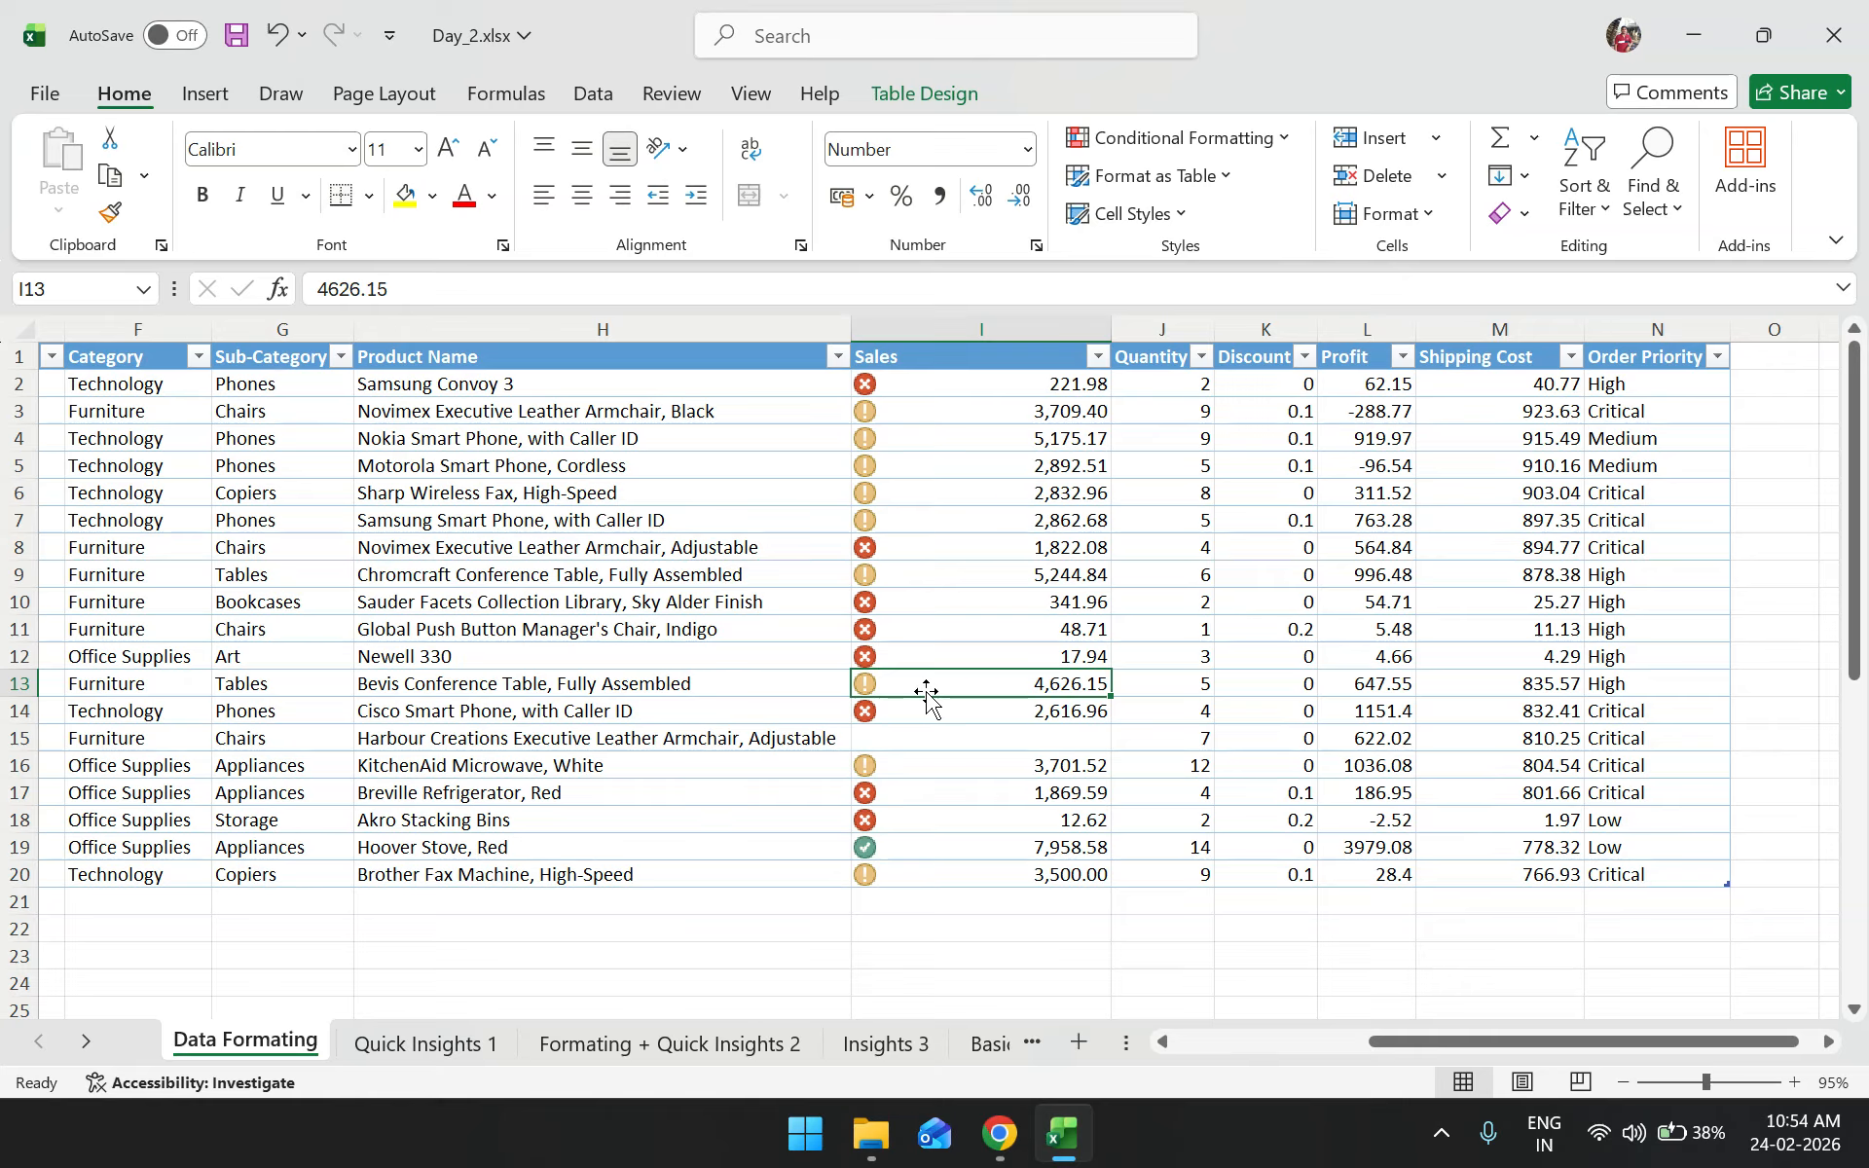
{"action": "key", "text": "Down"}
{"action": "key", "text": "Down"}
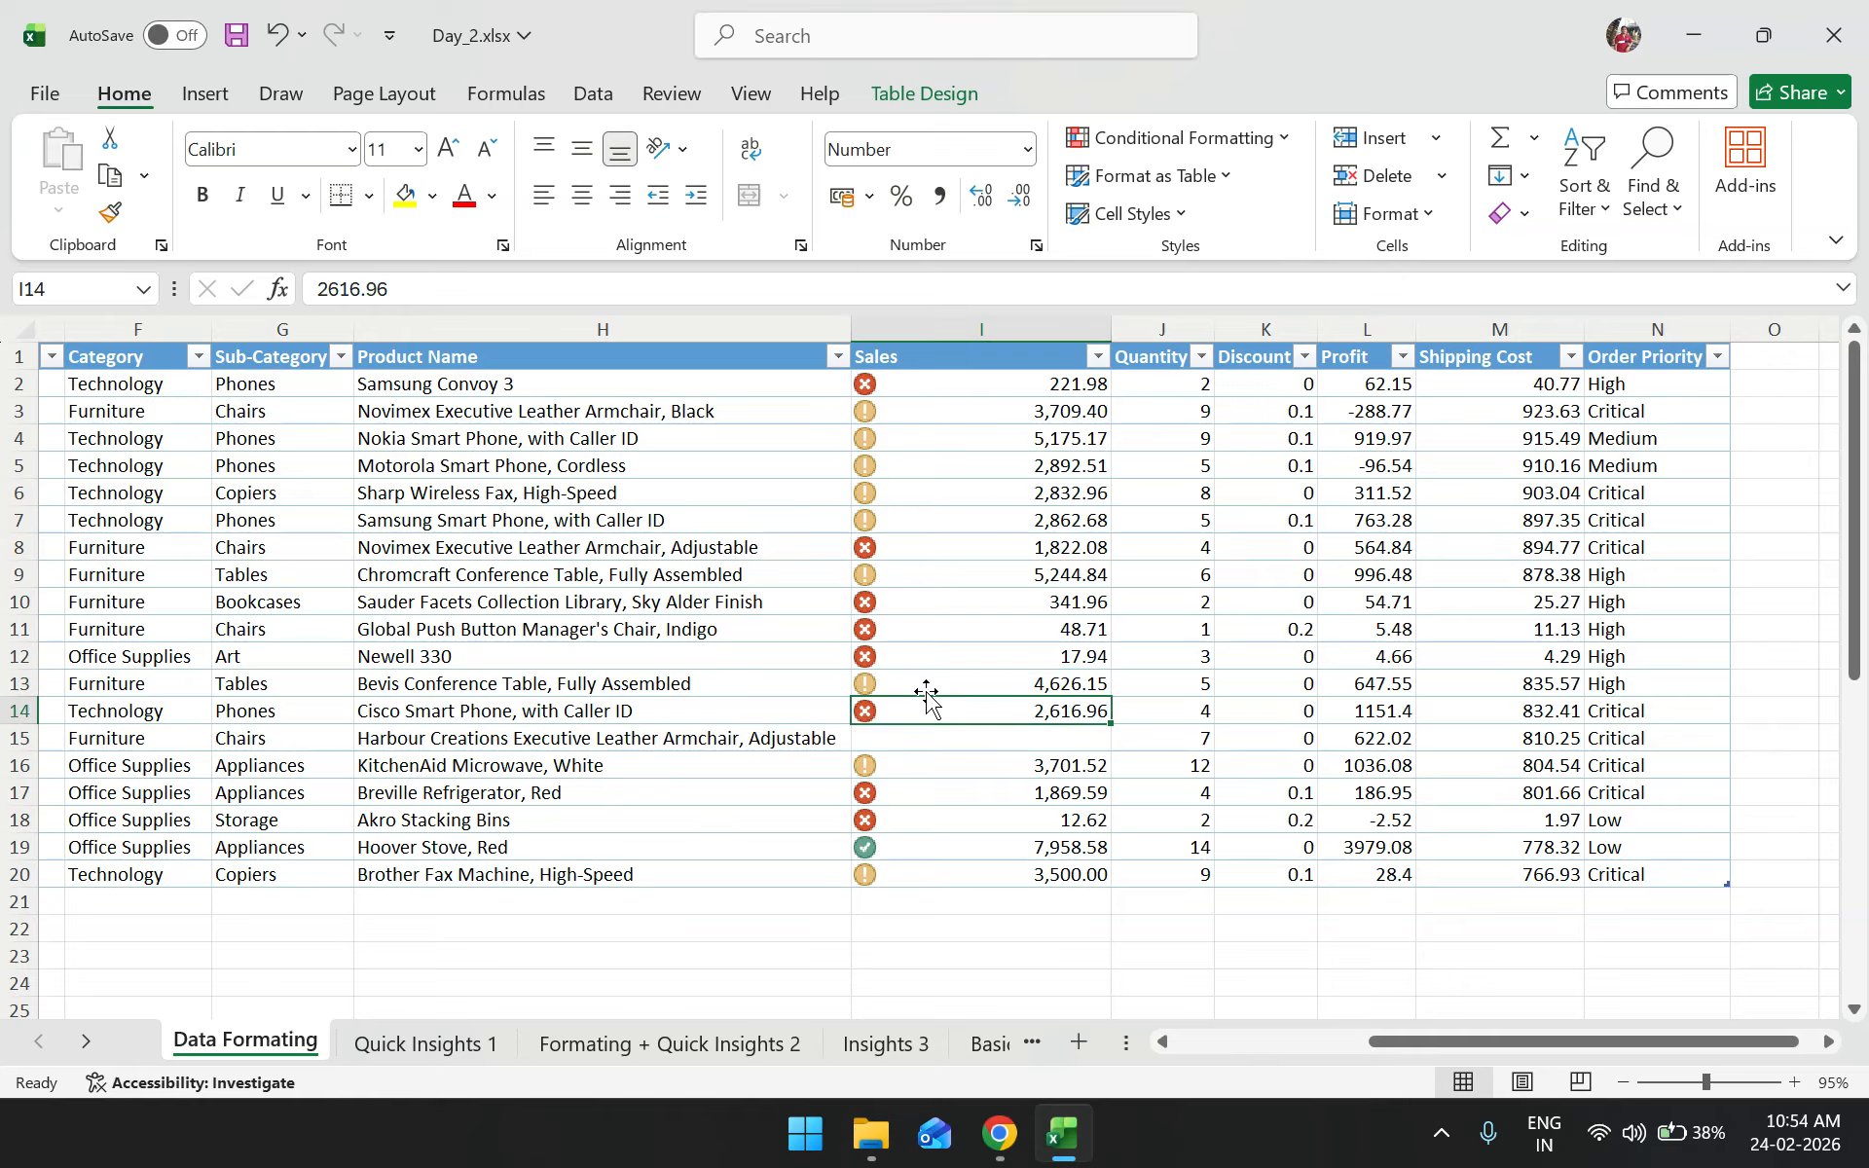
{"action": "key", "text": "Left"}
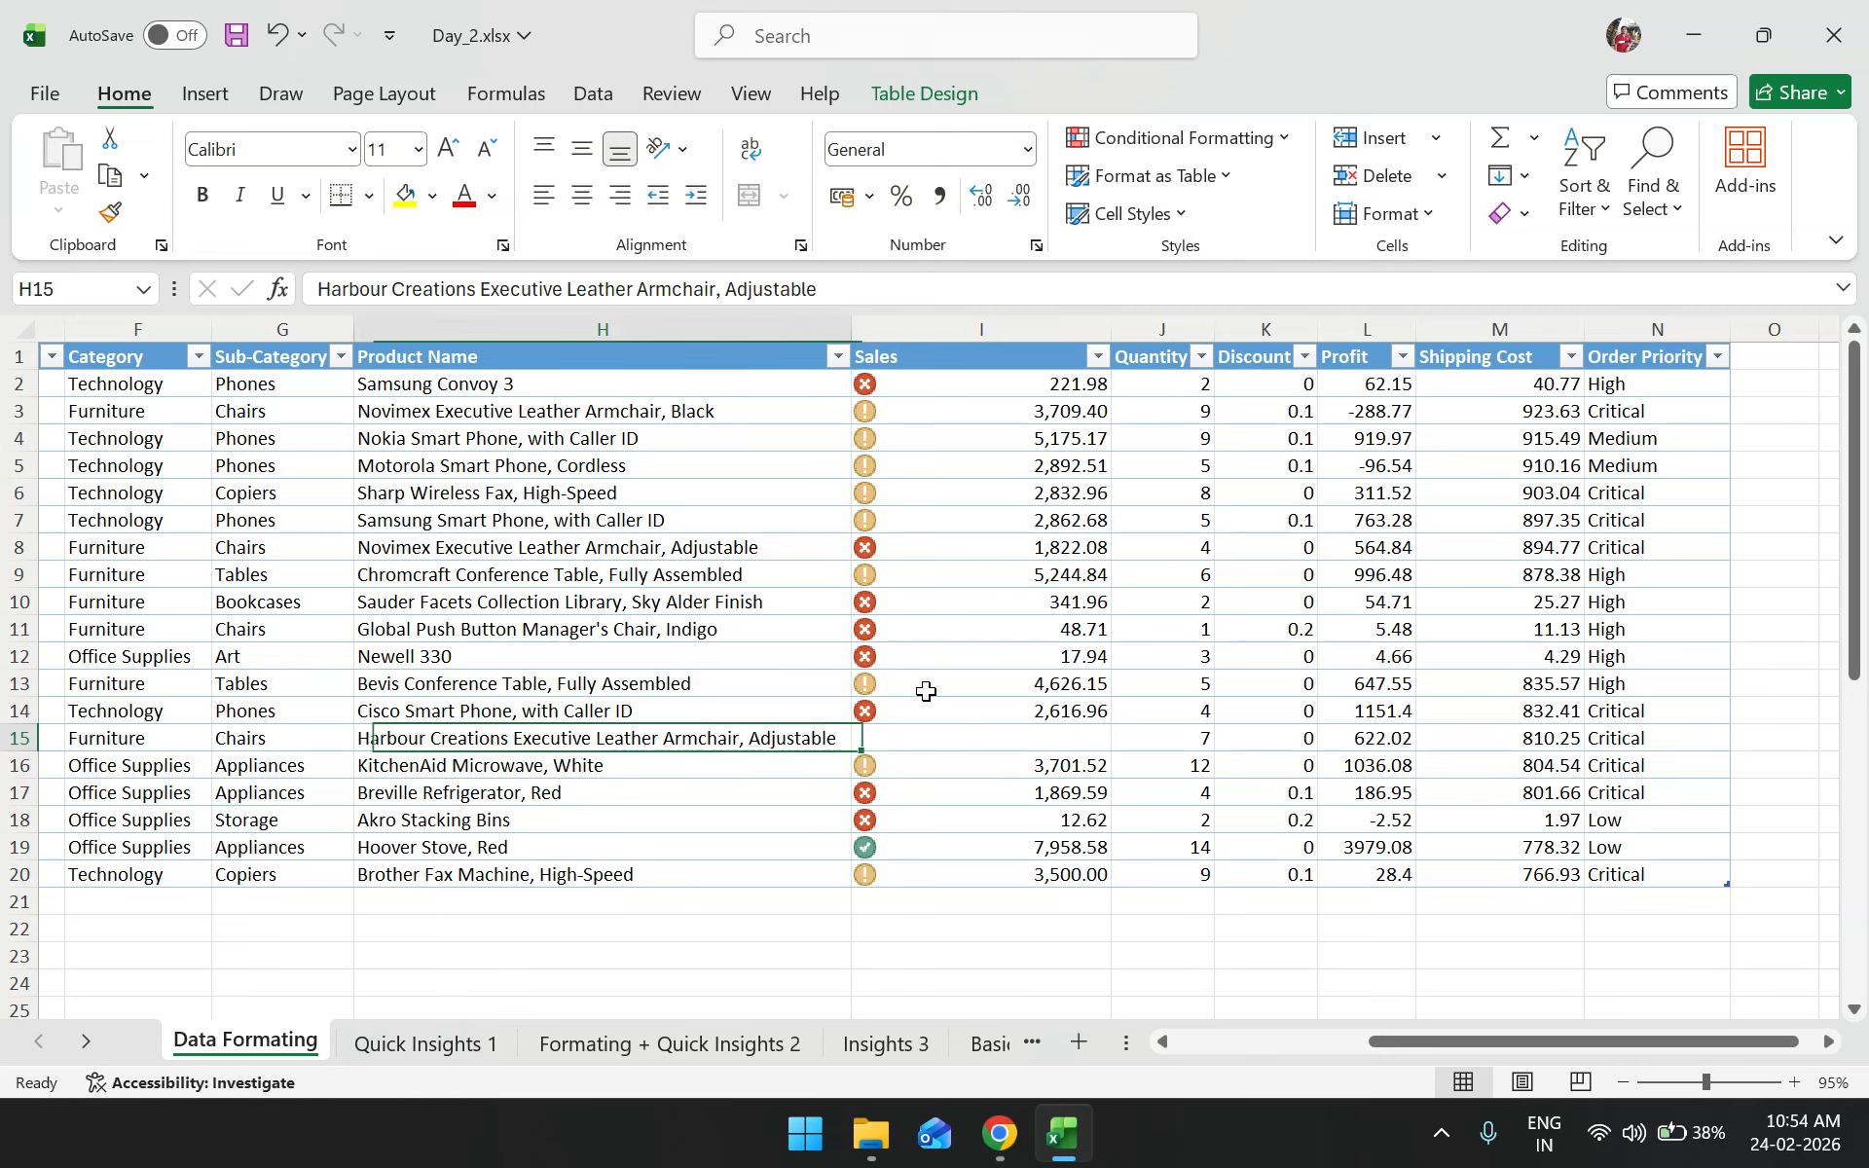
{"action": "key", "text": "Right"}
{"action": "key", "text": "Left"}
{"action": "key", "text": "Left"}
{"action": "key", "text": "Left"}
{"action": "key", "text": "Left"}
{"action": "key", "text": "Left"}
{"action": "key", "text": "Left"}
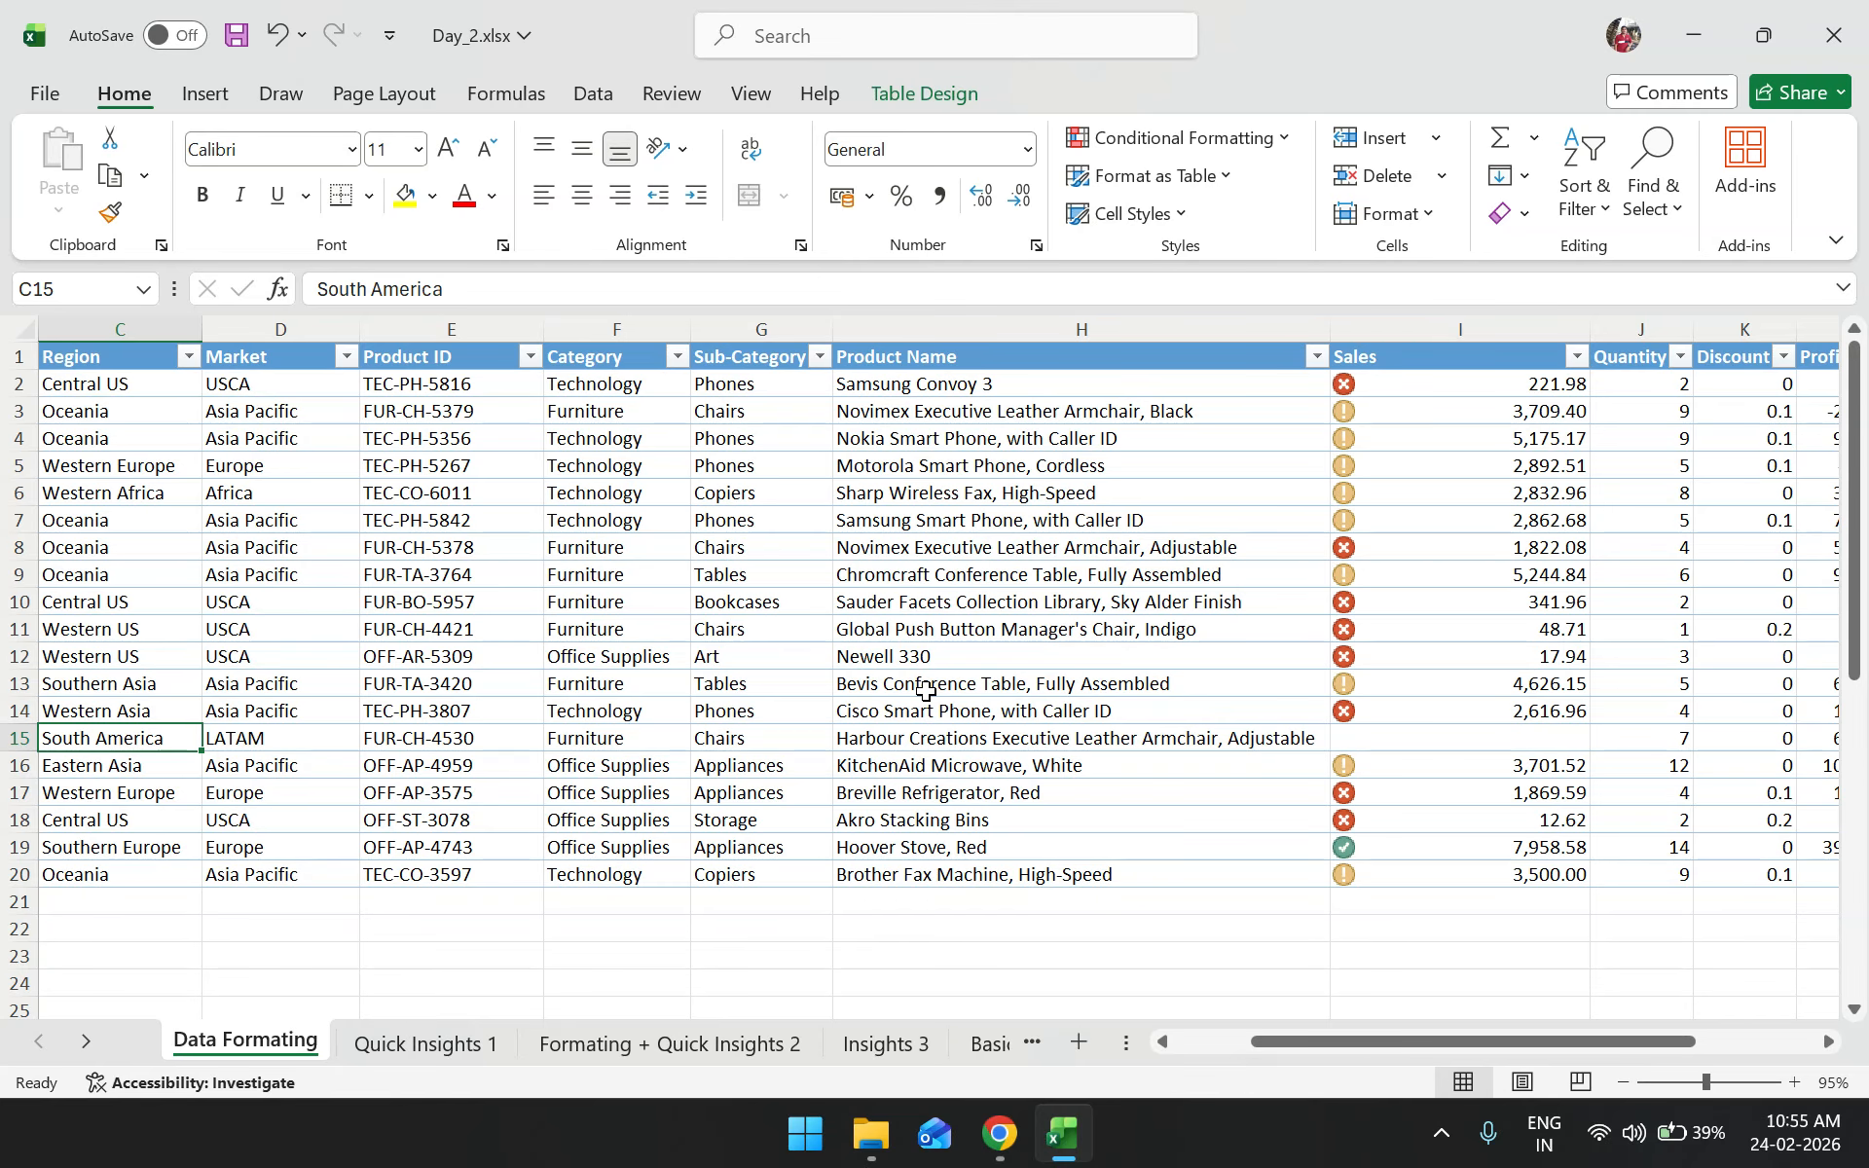
Switch to the Google Meet call in Chrome
{"action": "key", "text": "alt+Tab"}
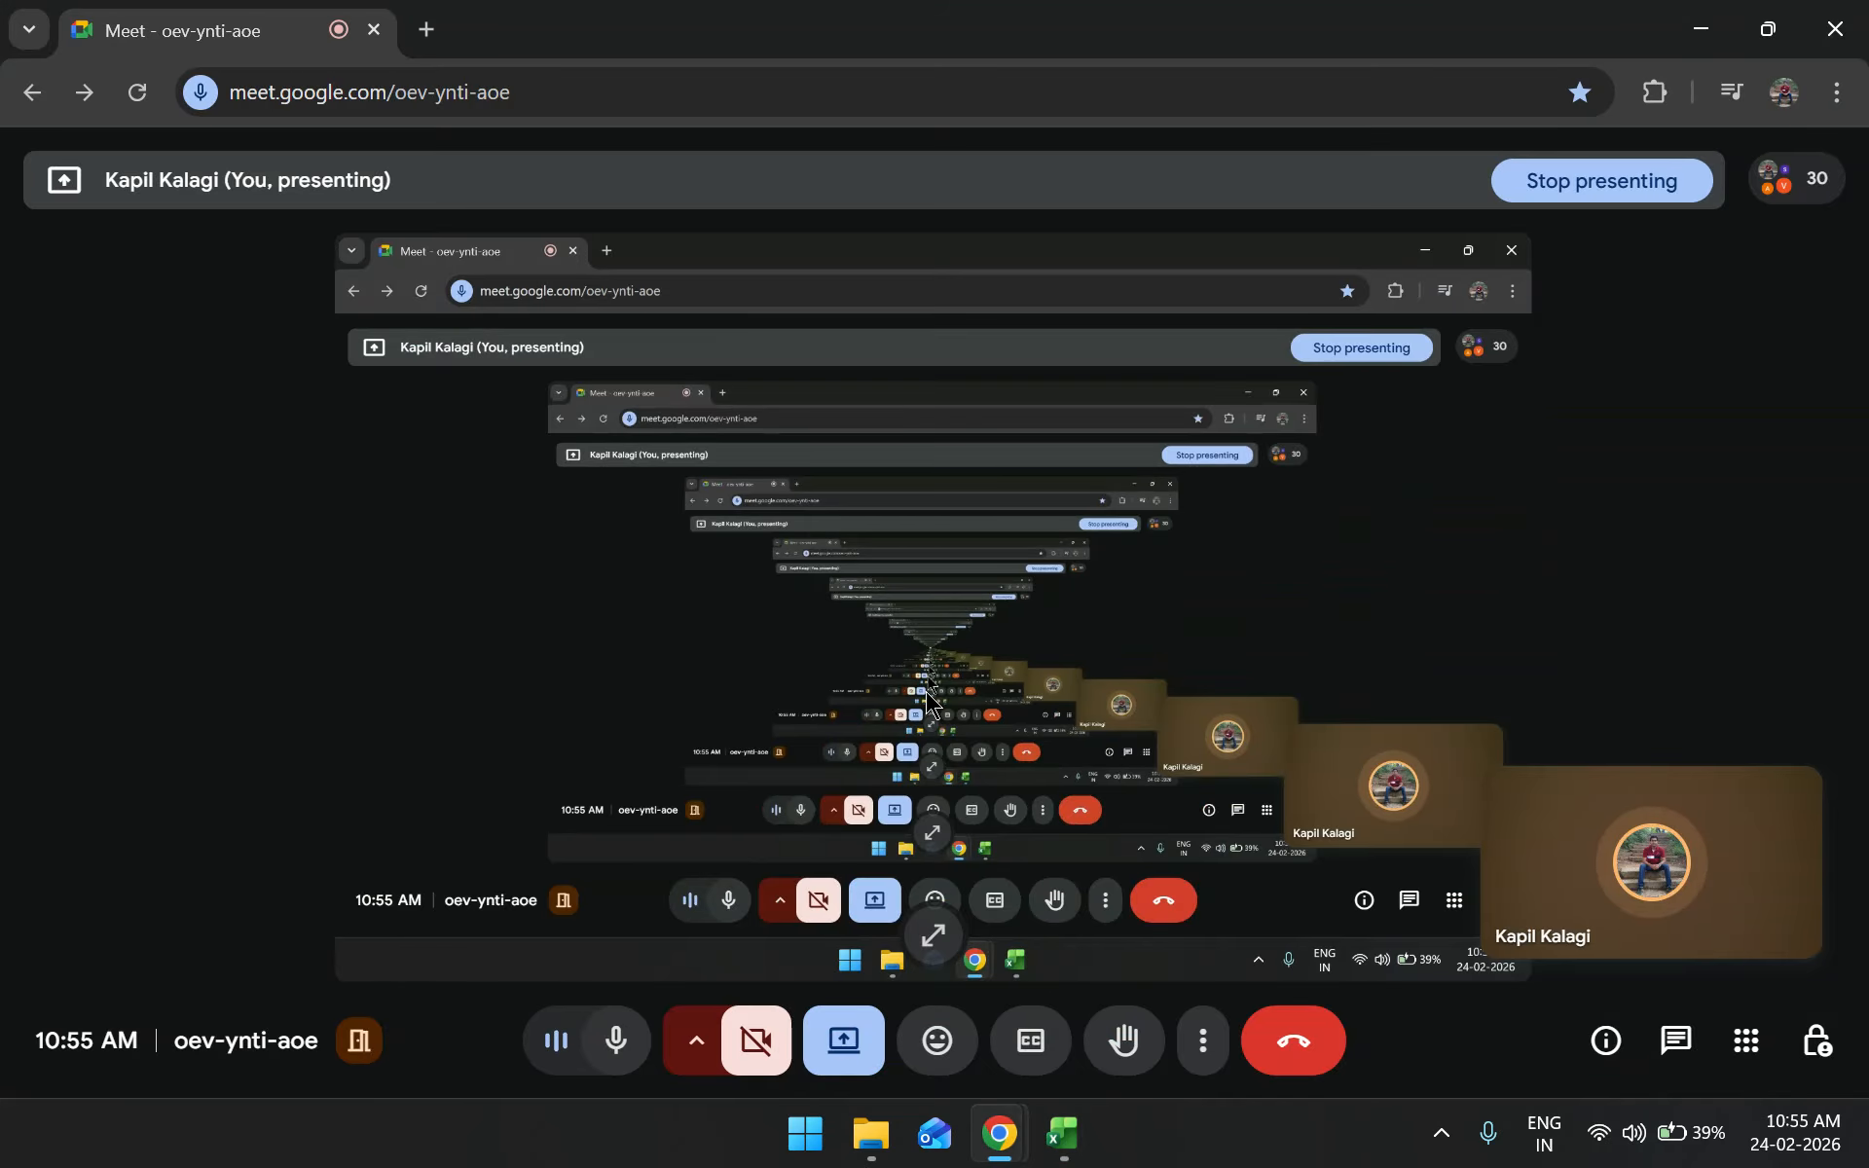